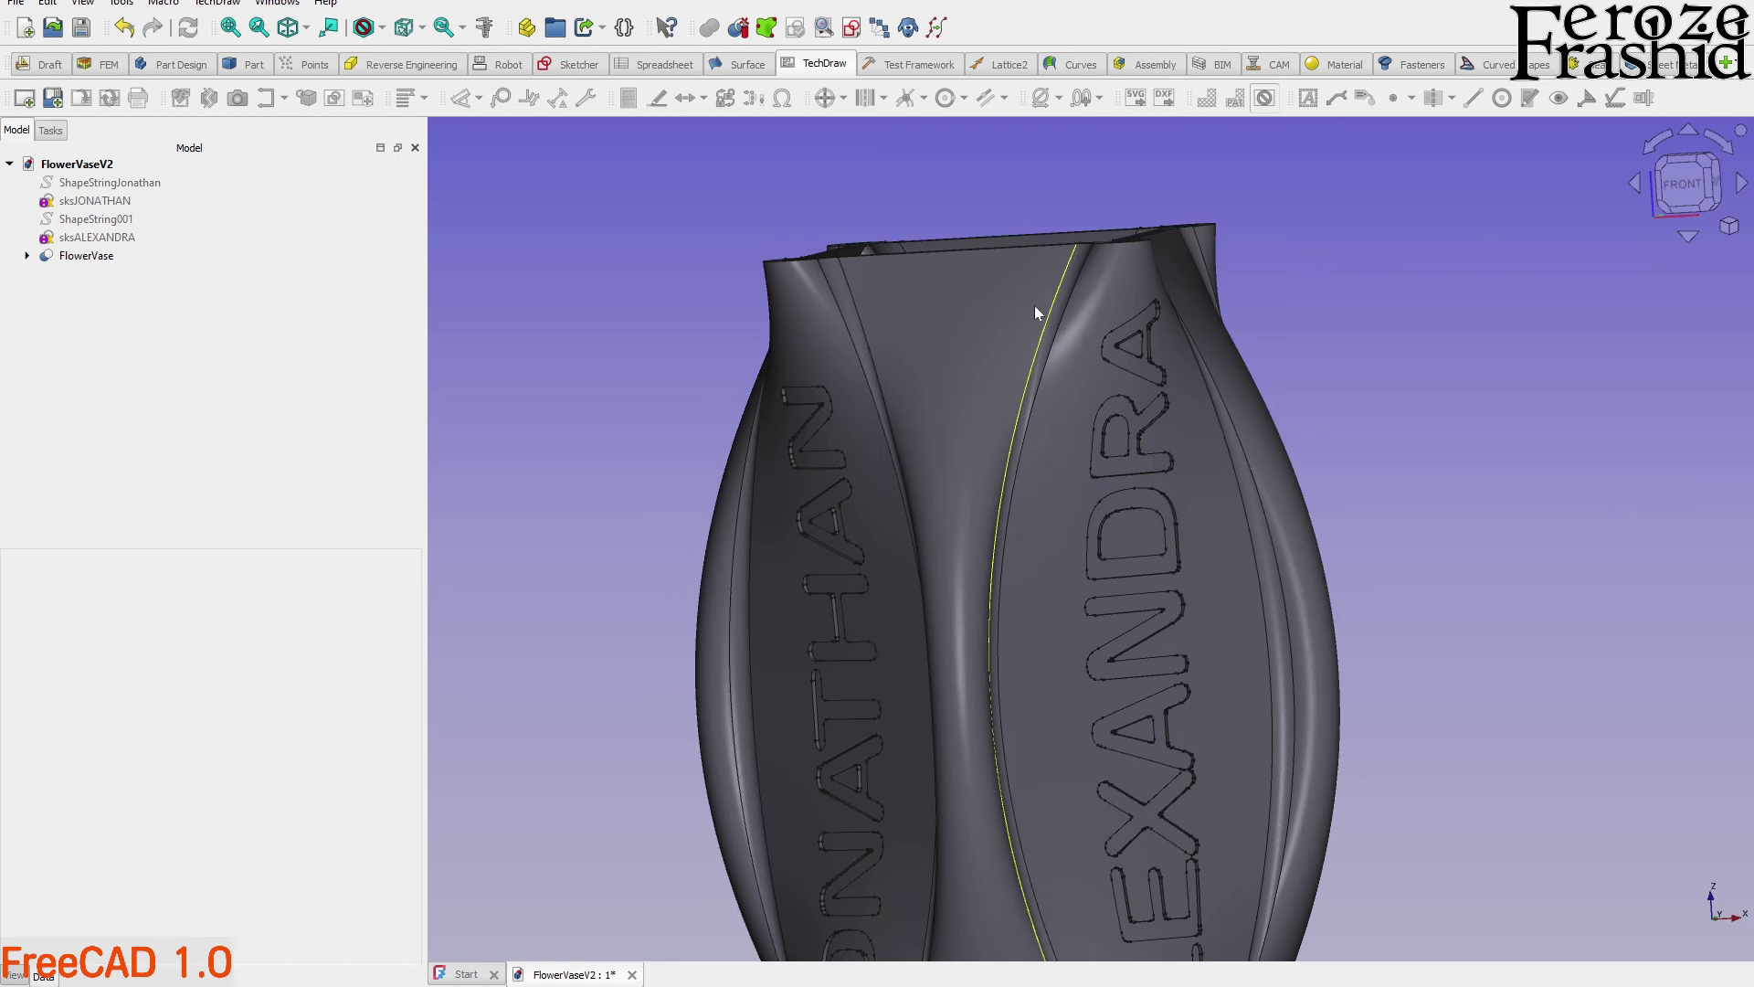
# Examine the finished flower vase from several angles, including its side lettering, curved faces and open rim
pyautogui.moveTo(1037, 301); pyautogui.dragTo(1066, 654, button='middle')
pyautogui.scroll(2, 1100, 569)
pyautogui.scroll(3, 917, 698)
pyautogui.scroll(3, 1196, 673)
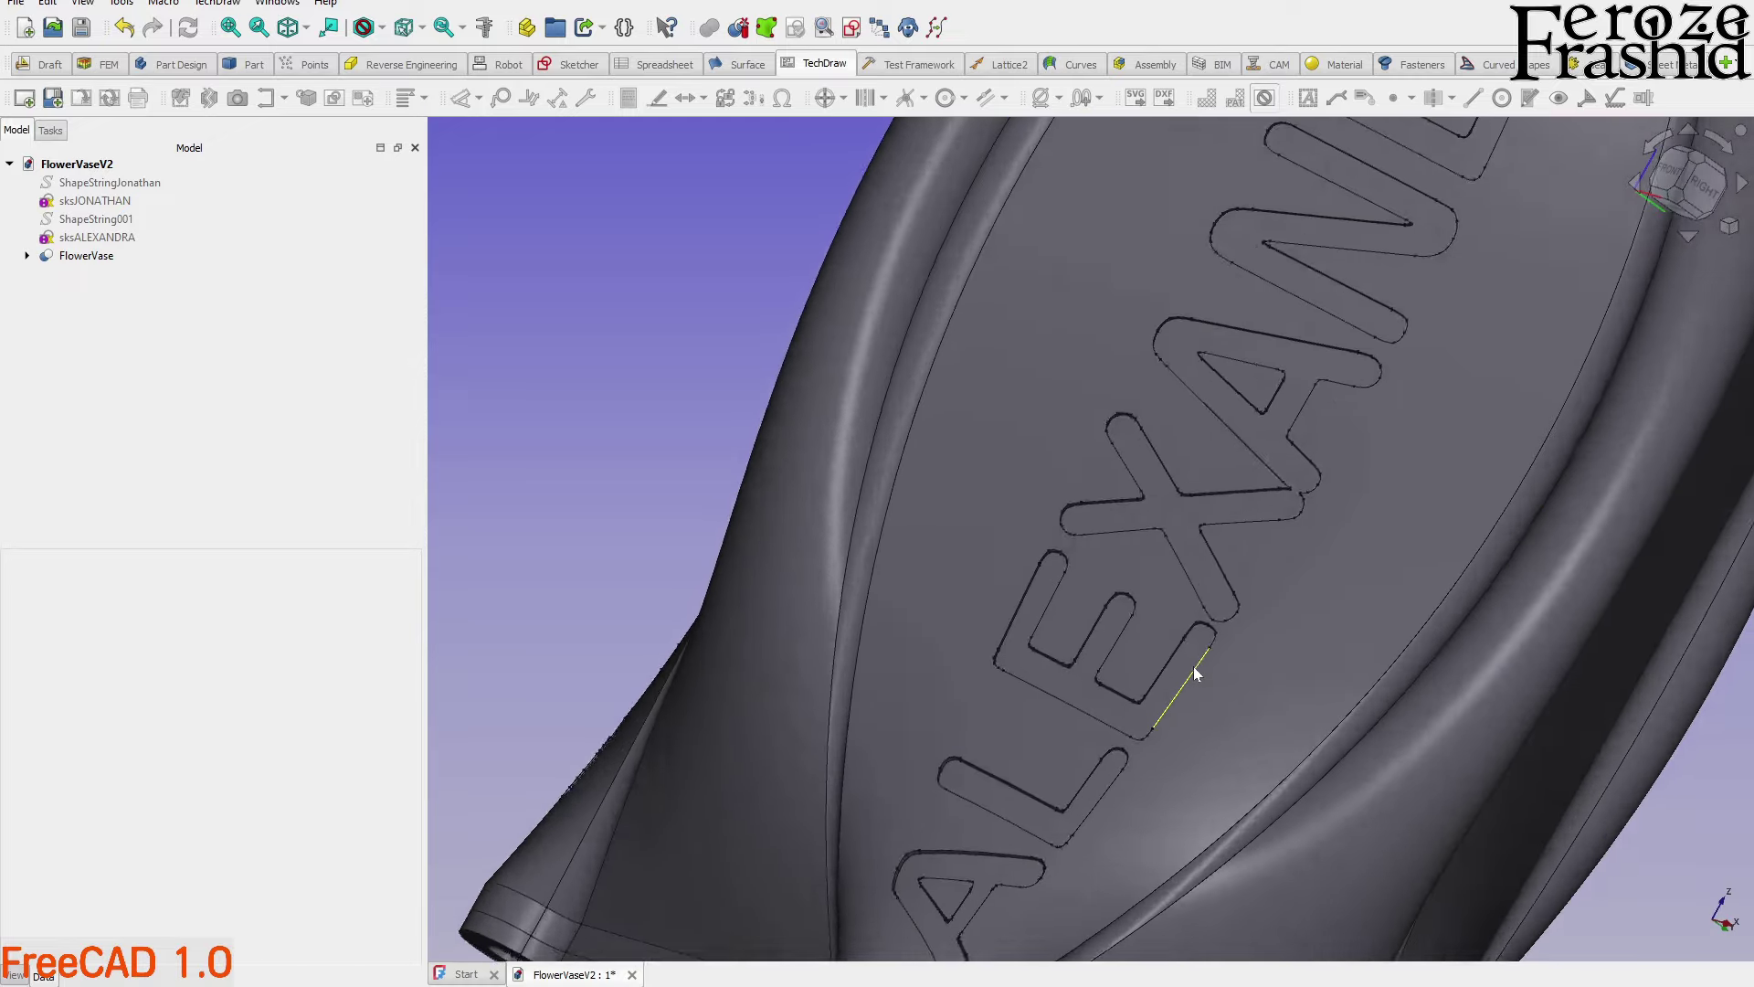
pyautogui.scroll(-5, 1196, 674)
pyautogui.moveTo(1188, 640); pyautogui.dragTo(1274, 578, button='middle')
pyautogui.scroll(-5, 1373, 601)
pyautogui.moveTo(1138, 573); pyautogui.dragTo(1221, 675, button='middle')
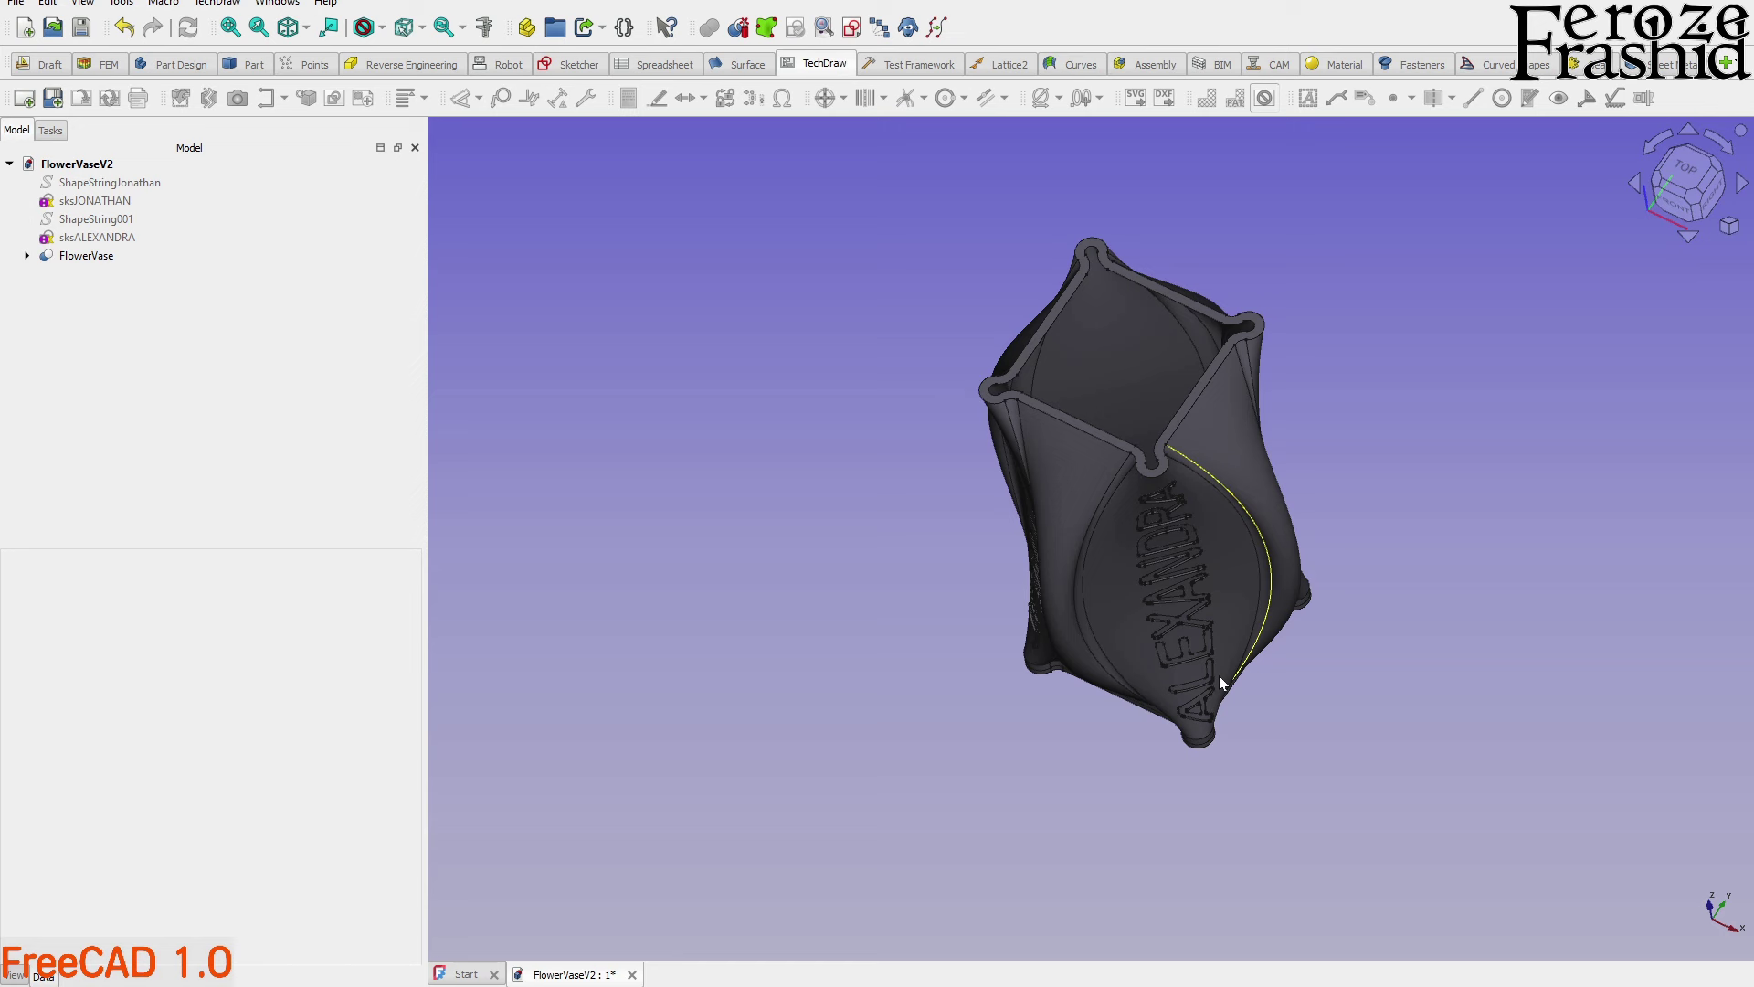
pyautogui.moveTo(1219, 677); pyautogui.dragTo(1122, 514, button='middle')
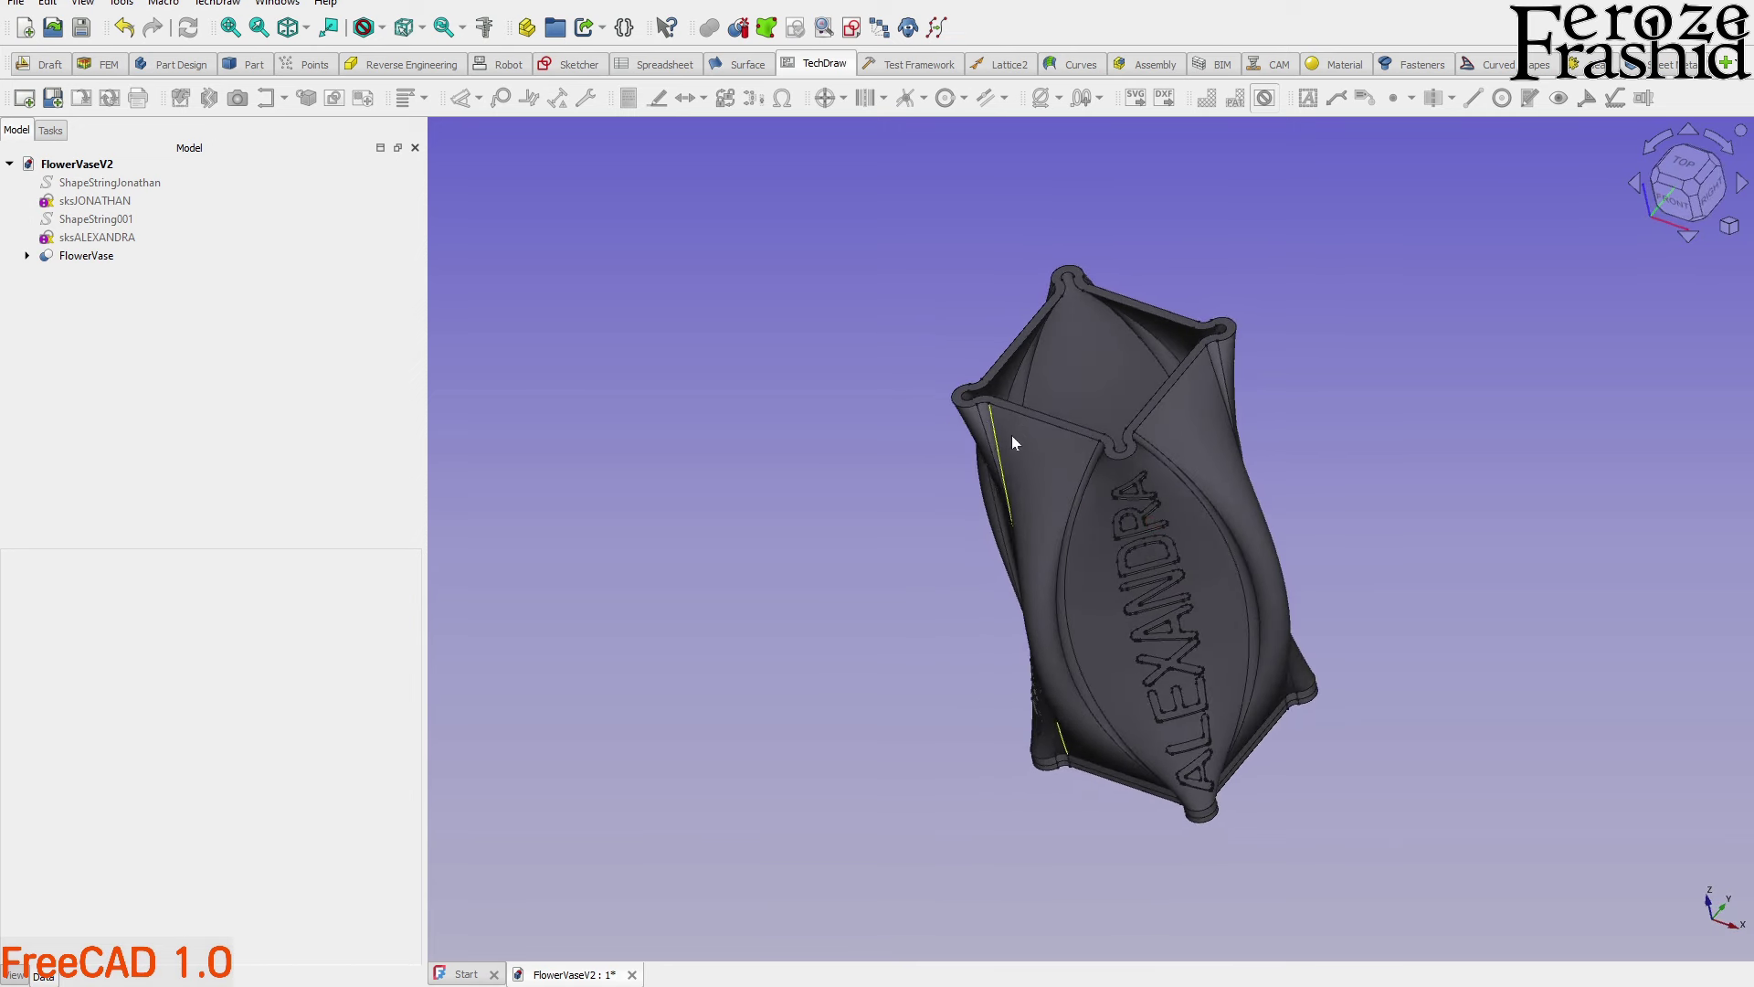
pyautogui.scroll(-2, 1013, 443)
pyautogui.scroll(4, 978, 274)
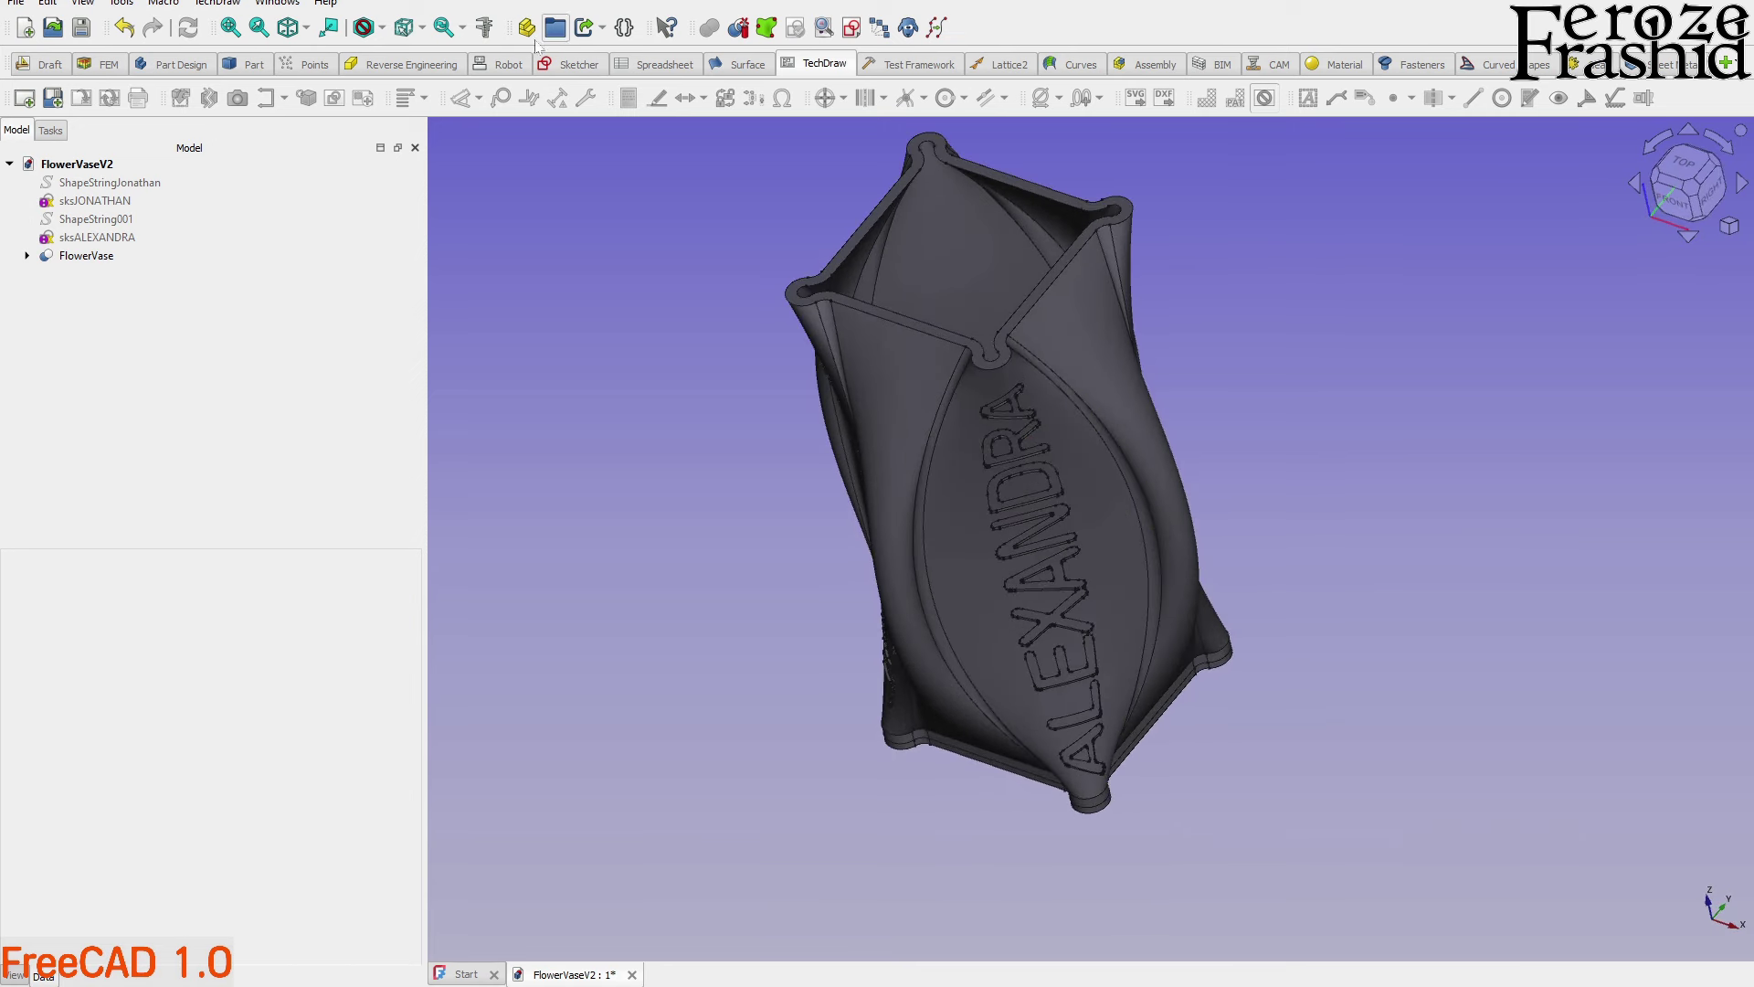
# Check the program's version and release information, and close it
pyautogui.click(326, 3)
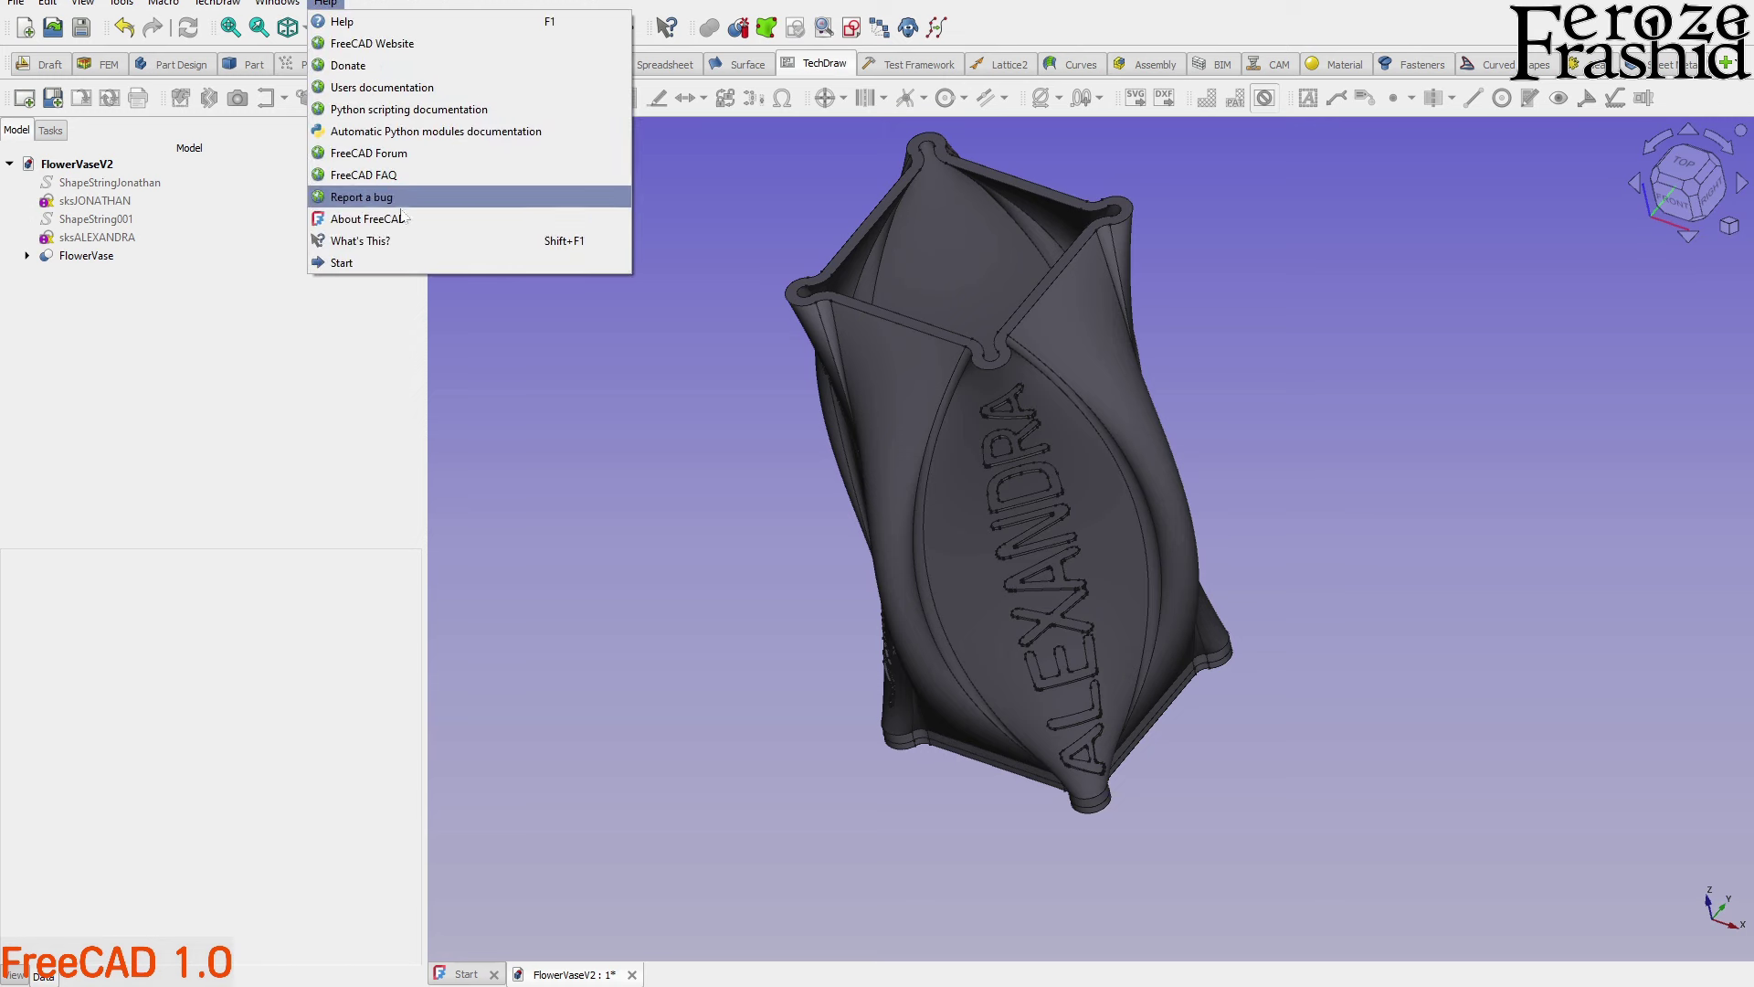
pyautogui.click(366, 219)
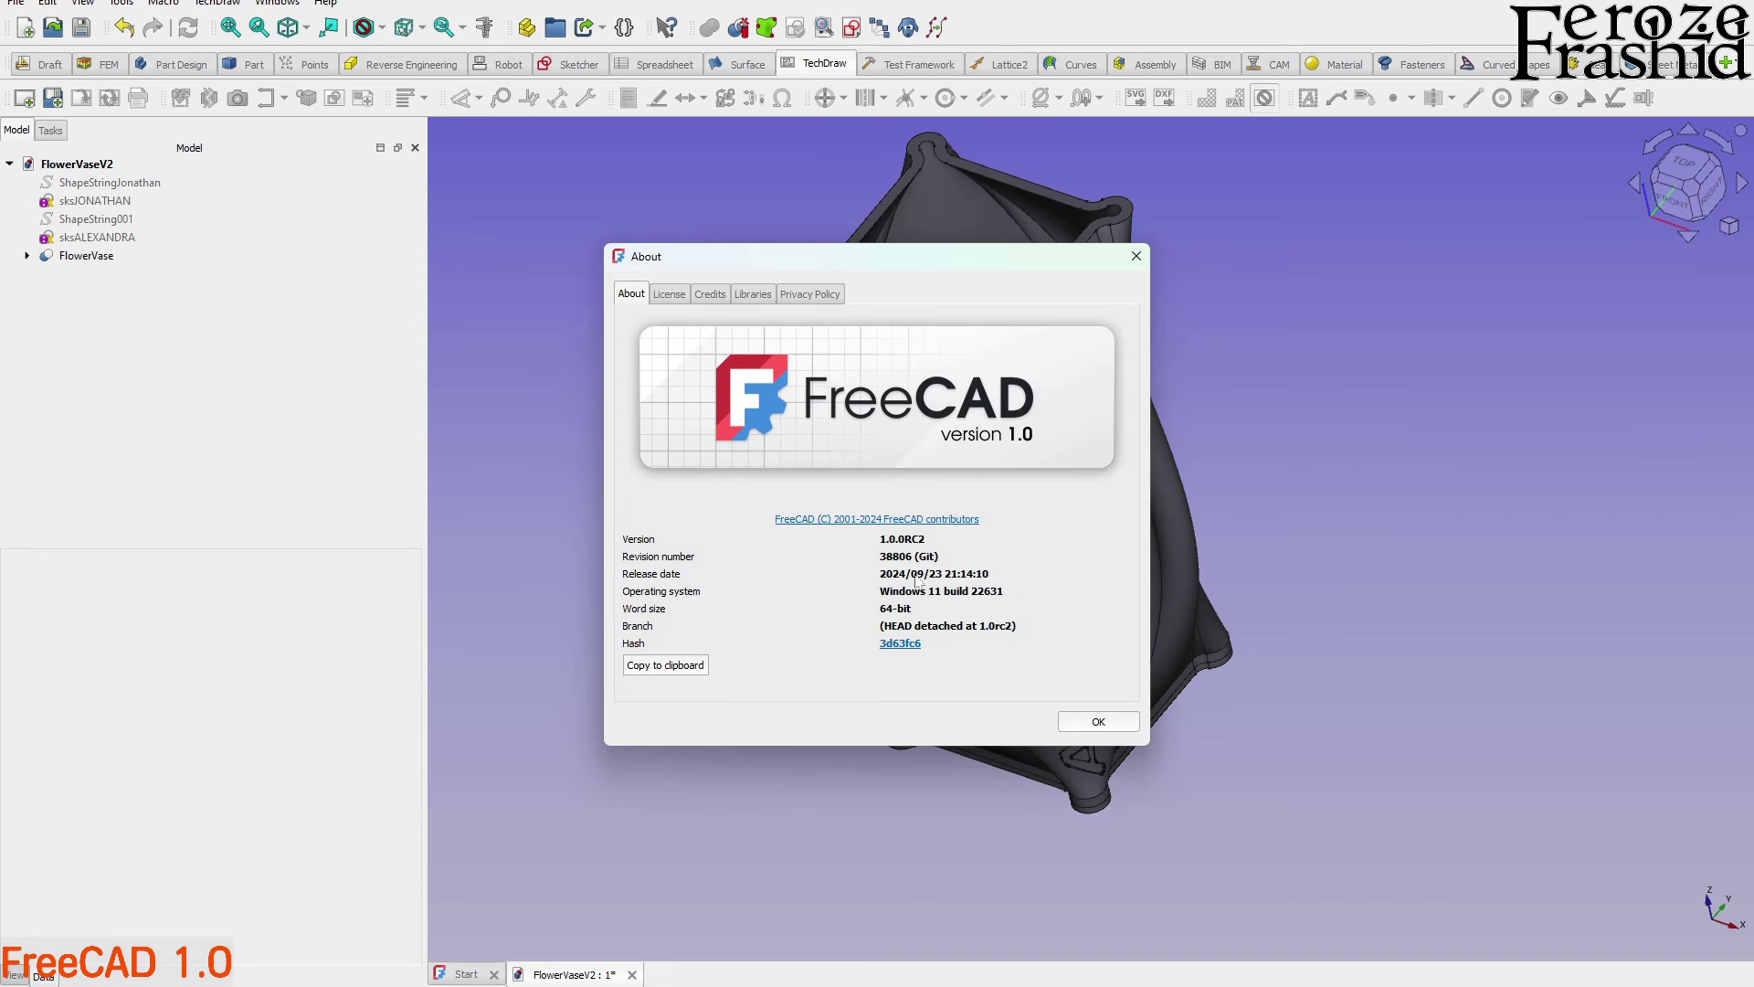
pyautogui.press('Escape')
# Create a new empty document and switch to the Part workbench, narrowing the model tree to enlarge the 3D view
pyautogui.hotkey('ctrl', 'n')
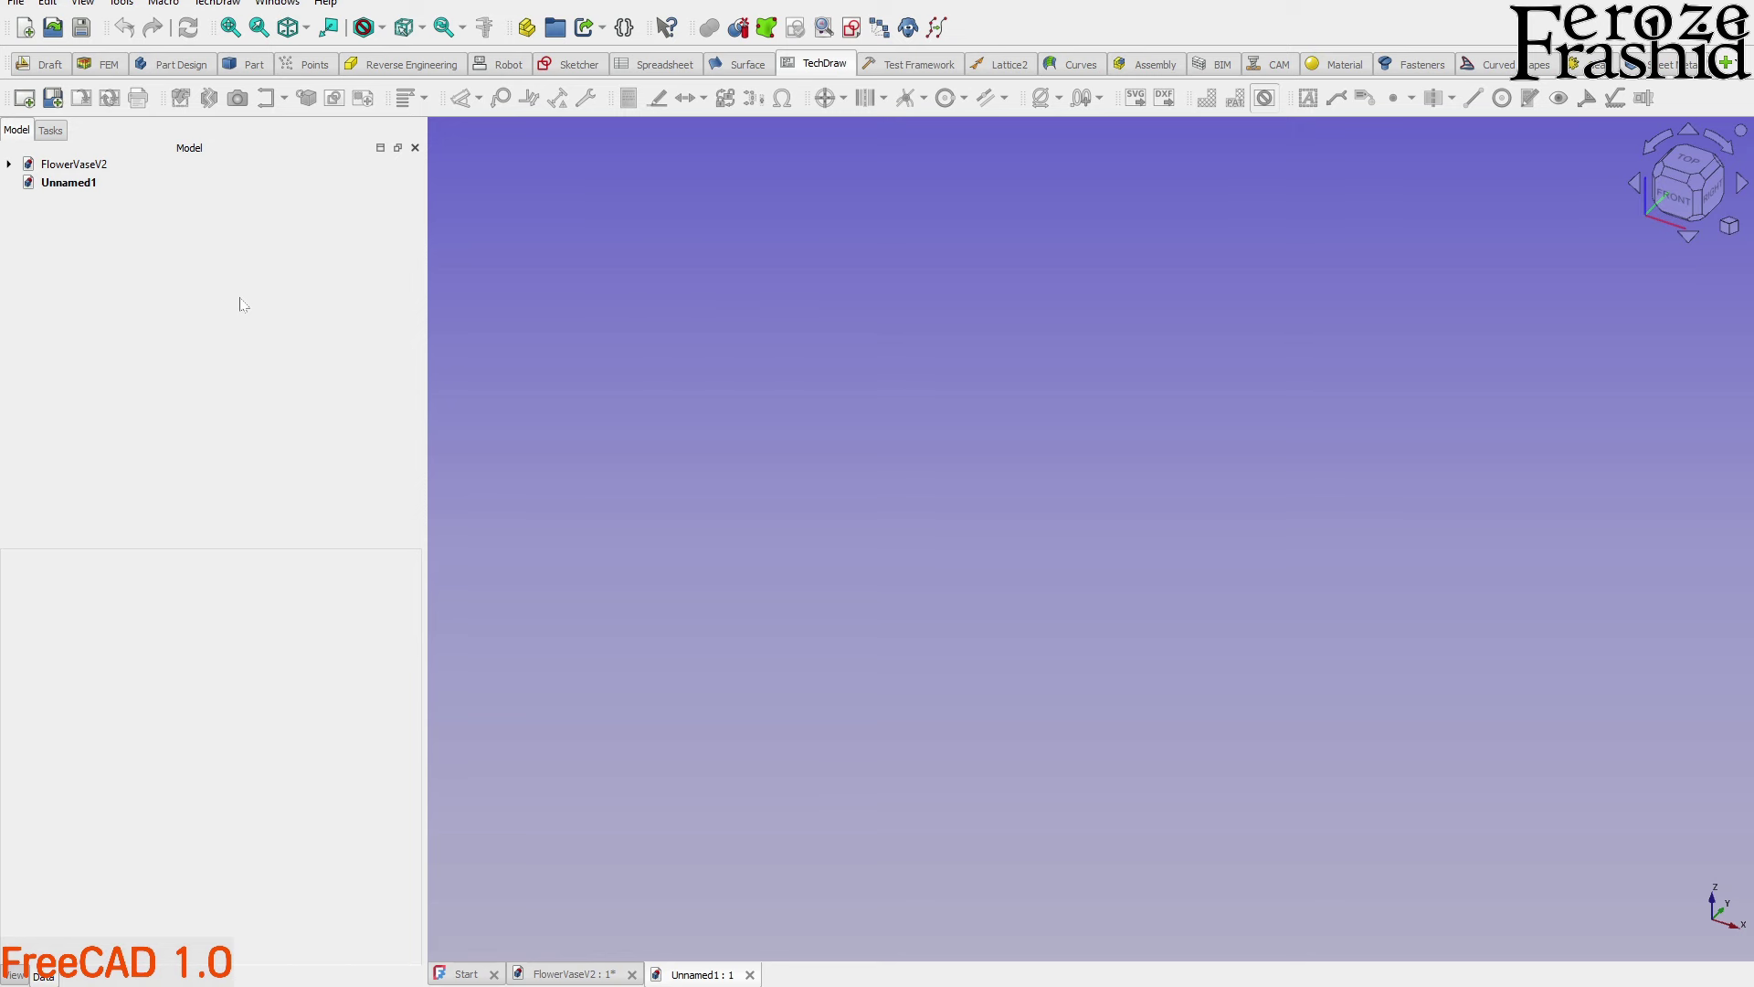
pyautogui.click(249, 64)
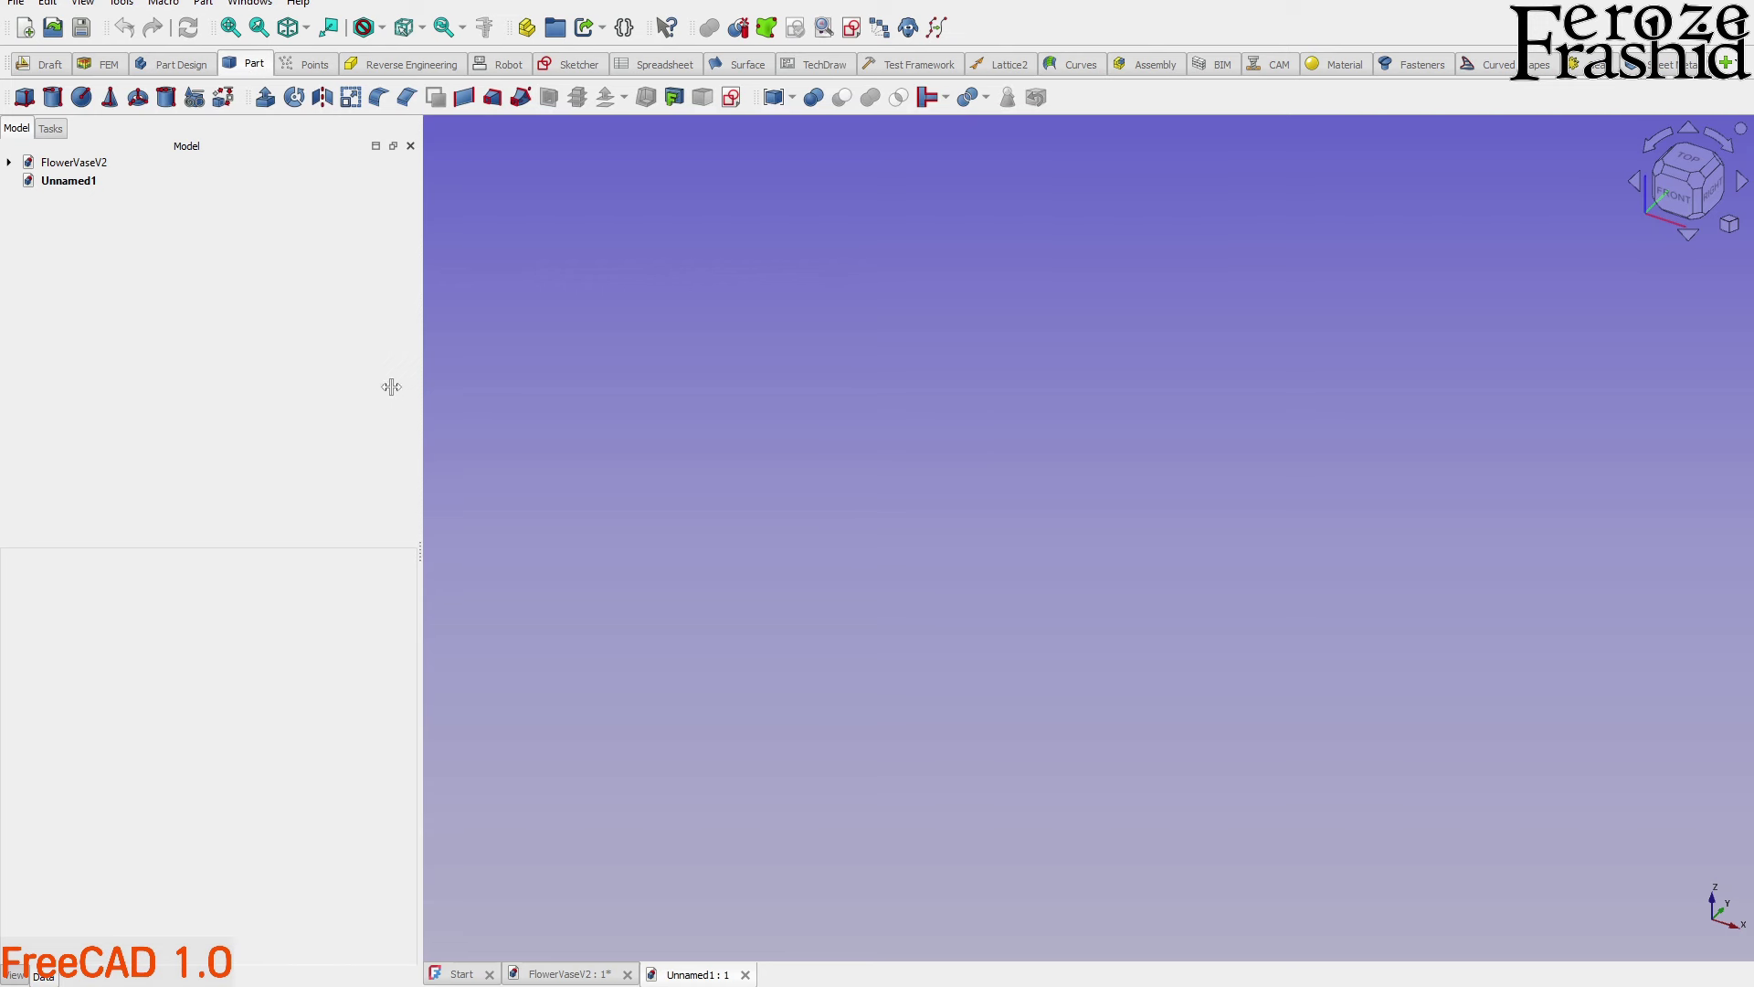
pyautogui.moveTo(405, 388); pyautogui.dragTo(330, 384)
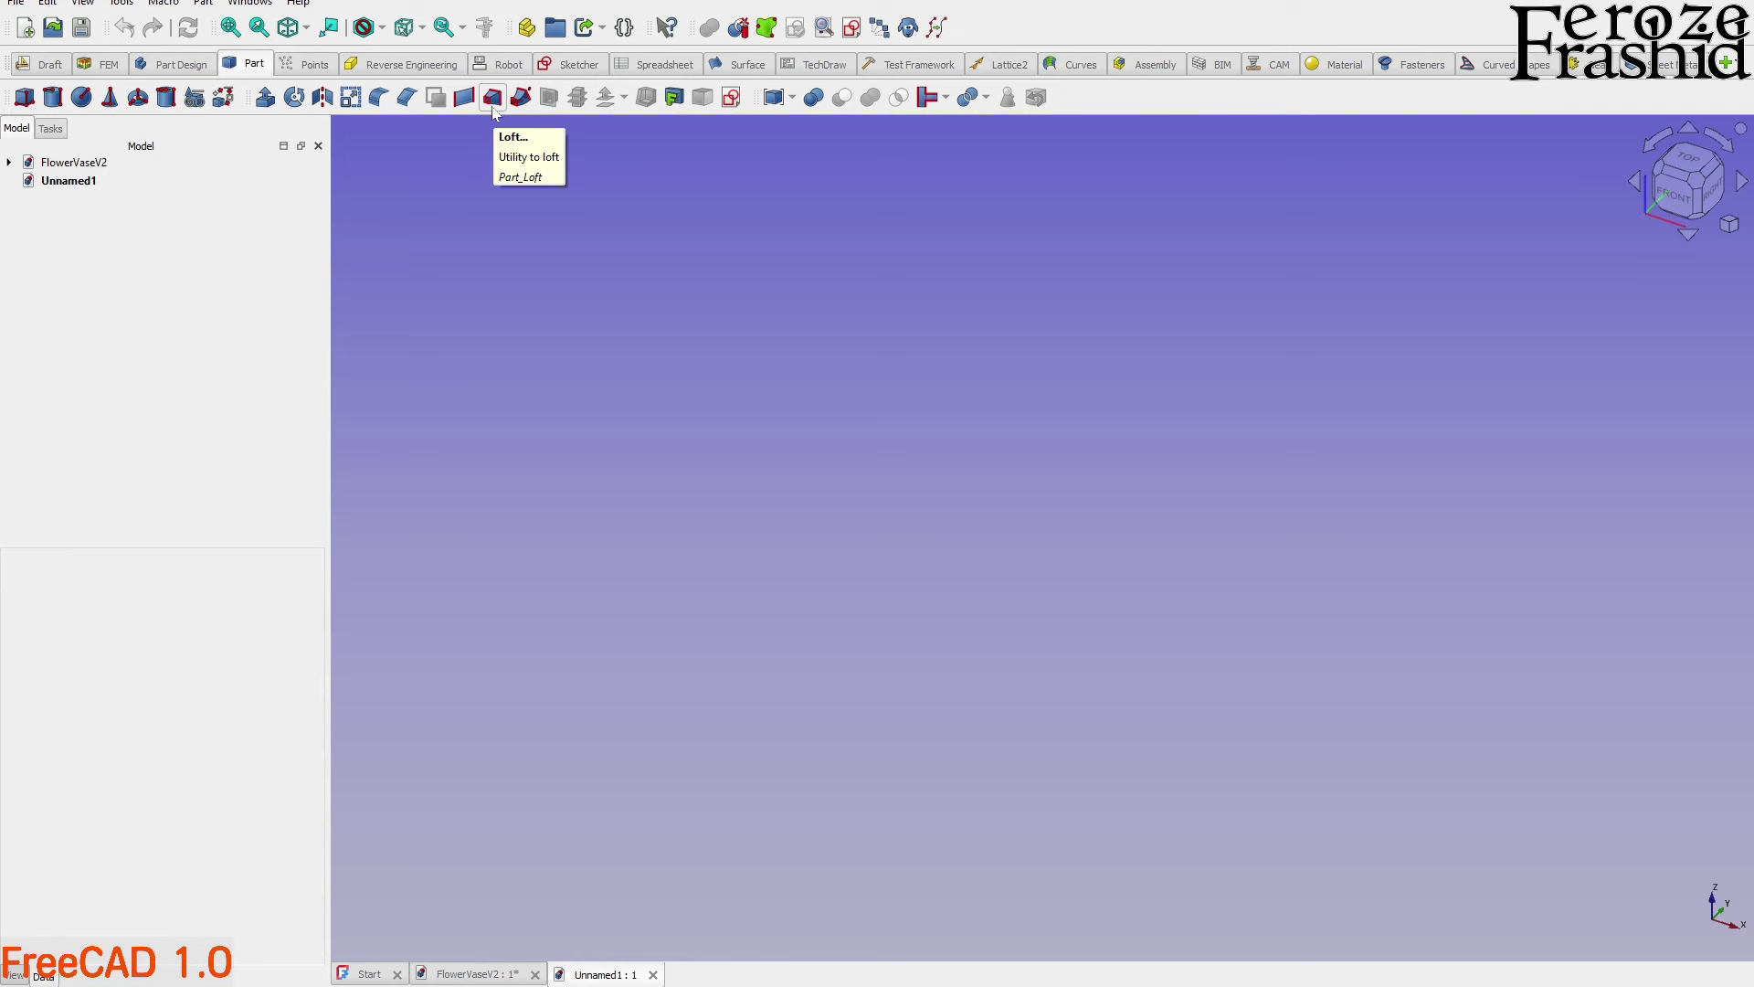
# Sketch a horizontal slot on the XY plane along the X axis around the origin, and delete its redundant constraint
pyautogui.click(736, 102)
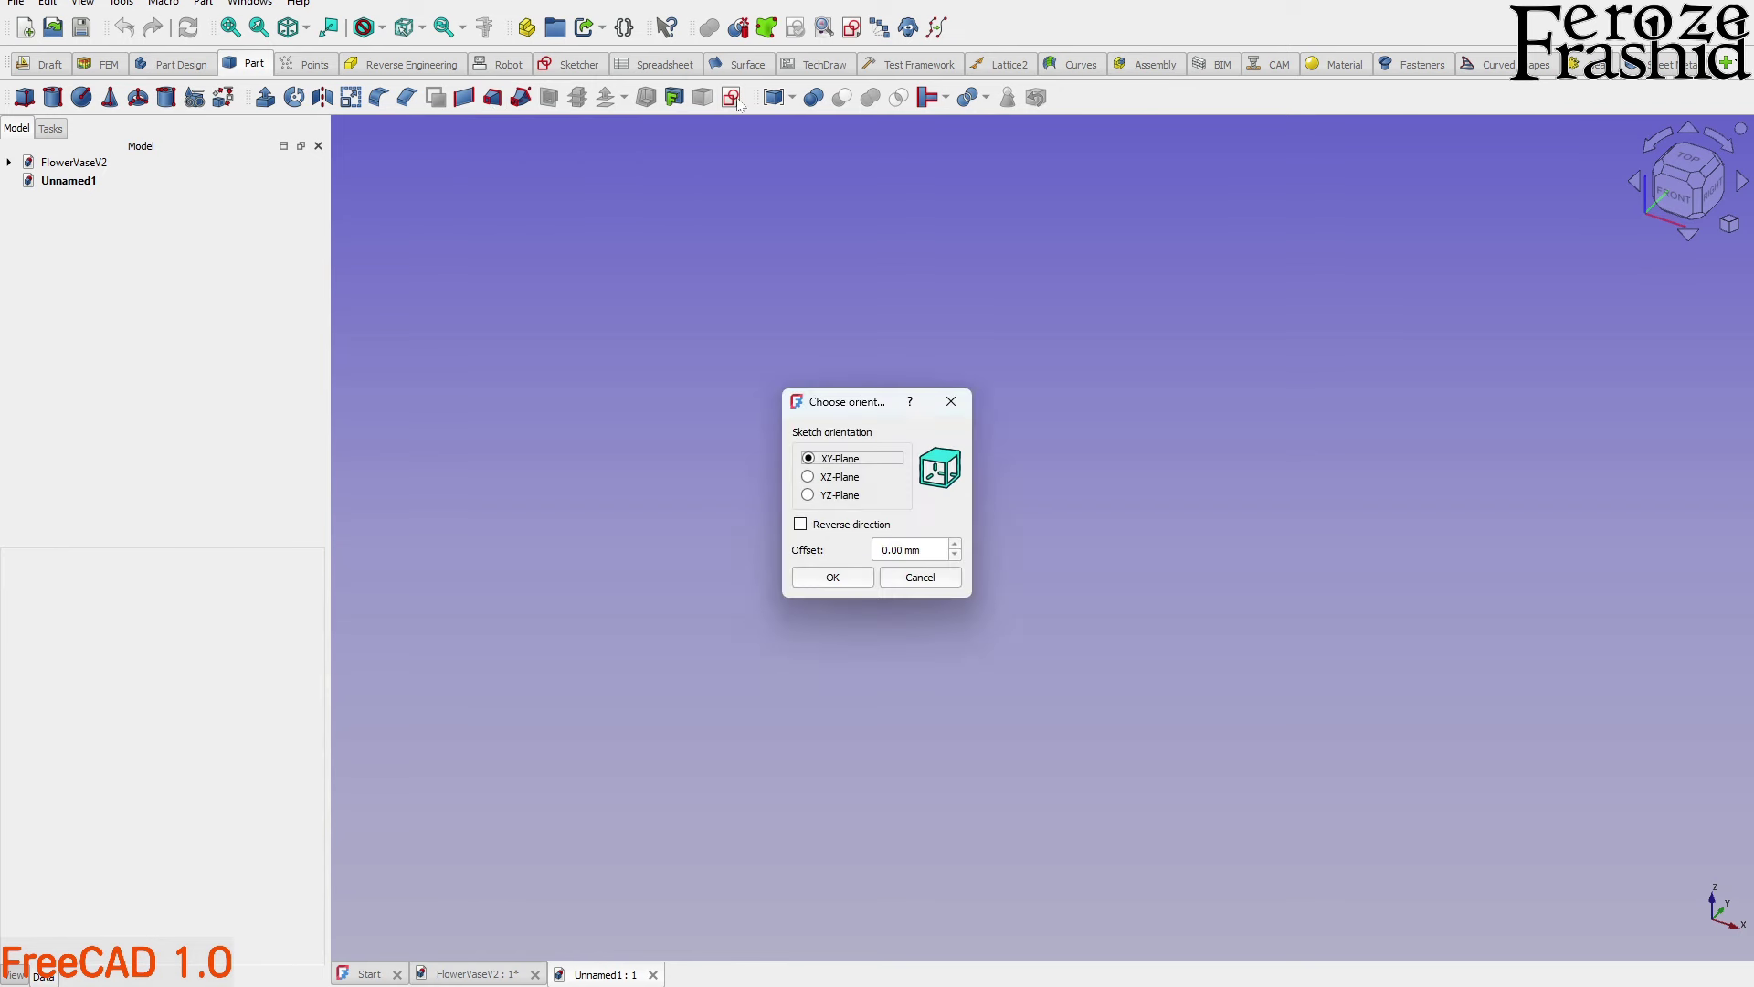
pyautogui.click(845, 586)
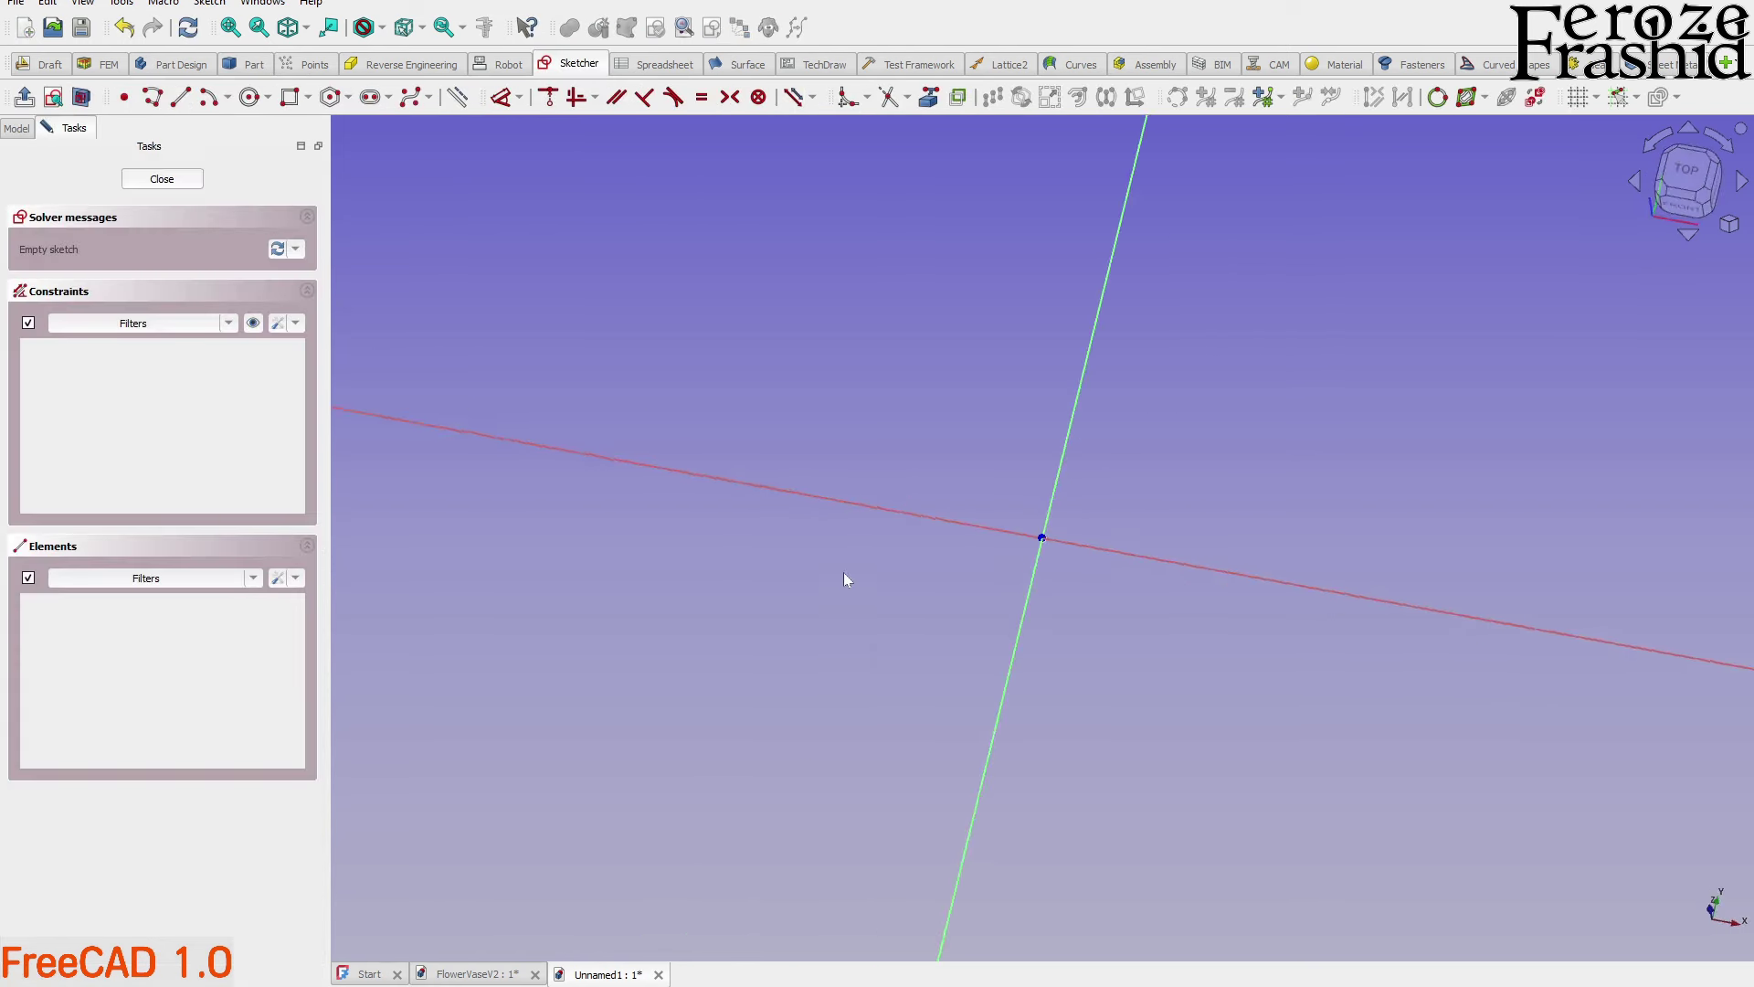
pyautogui.click(370, 97)
pyautogui.click(910, 539)
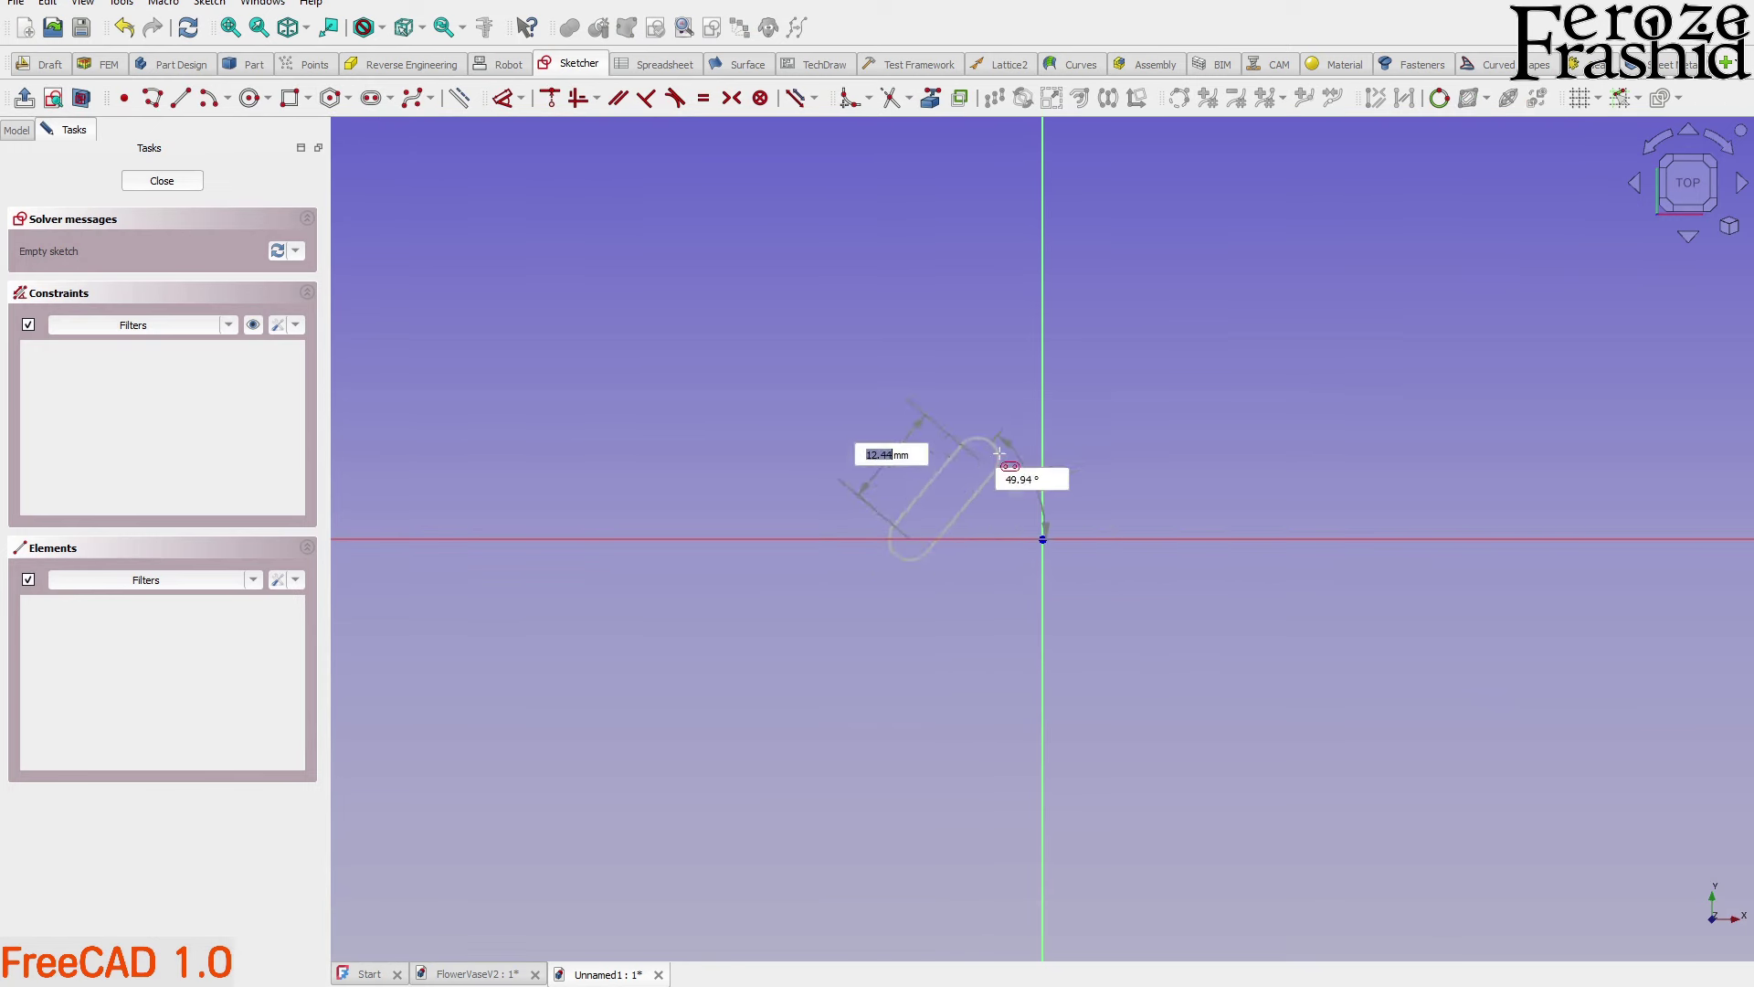
pyautogui.click(1188, 539)
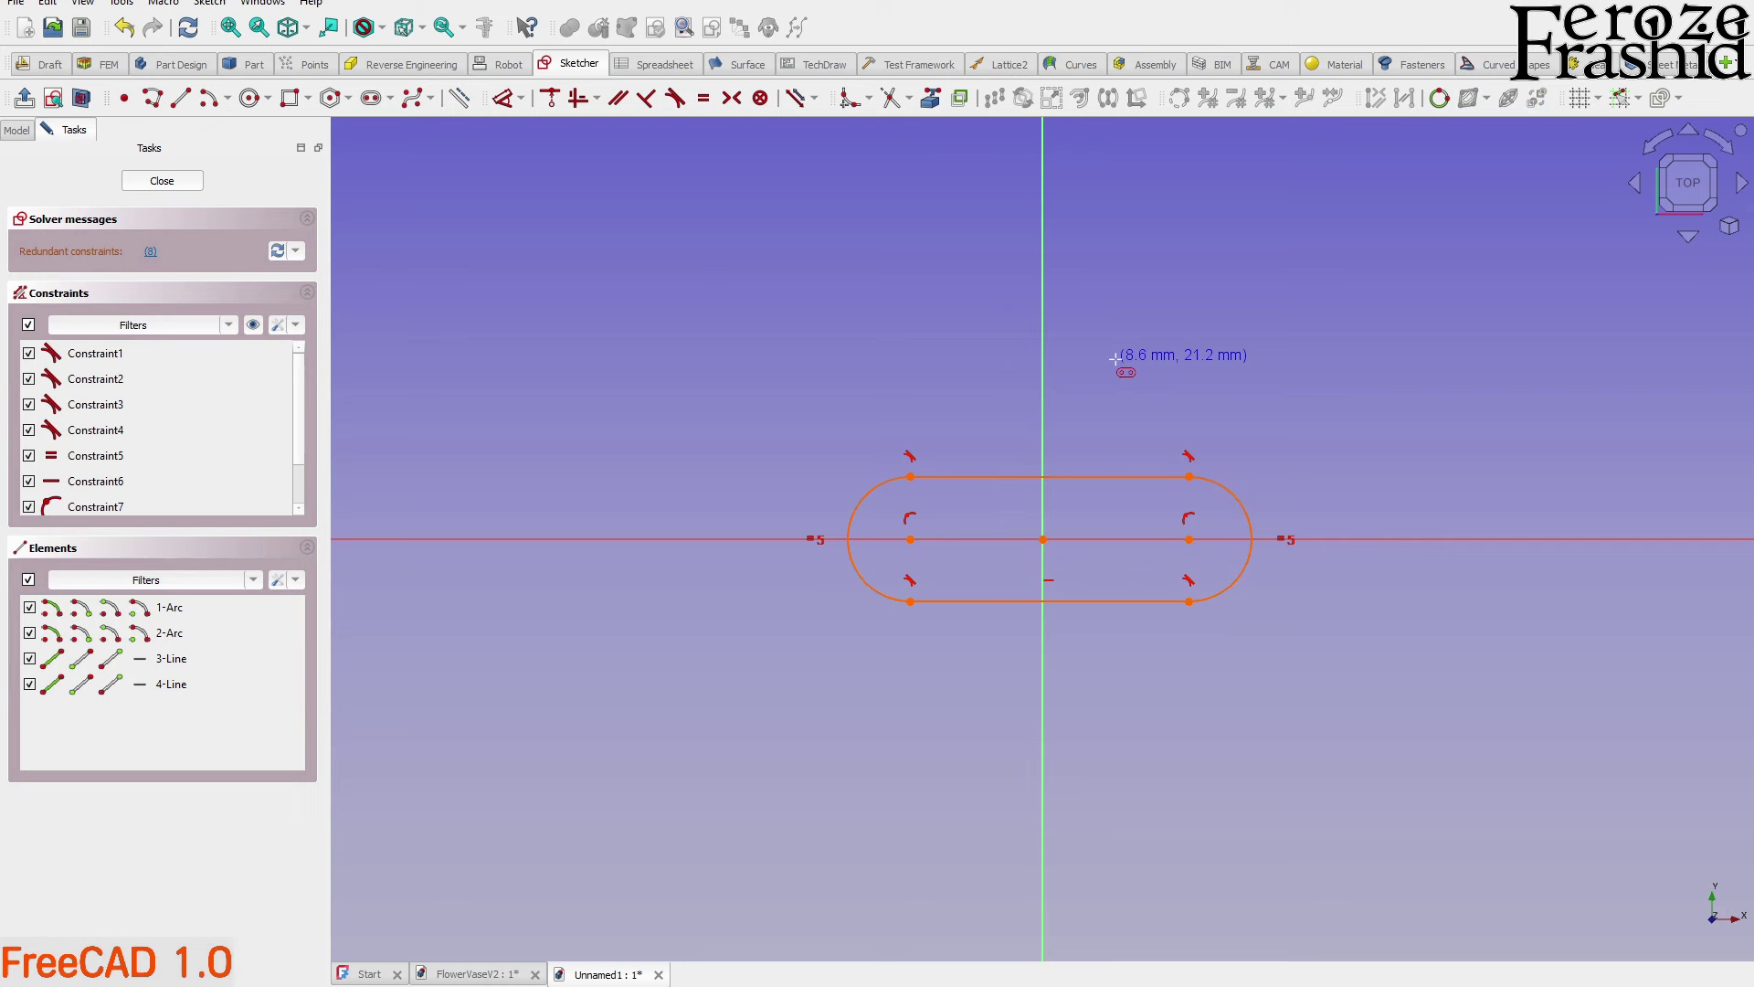
pyautogui.click(152, 252)
pyautogui.press('Delete')
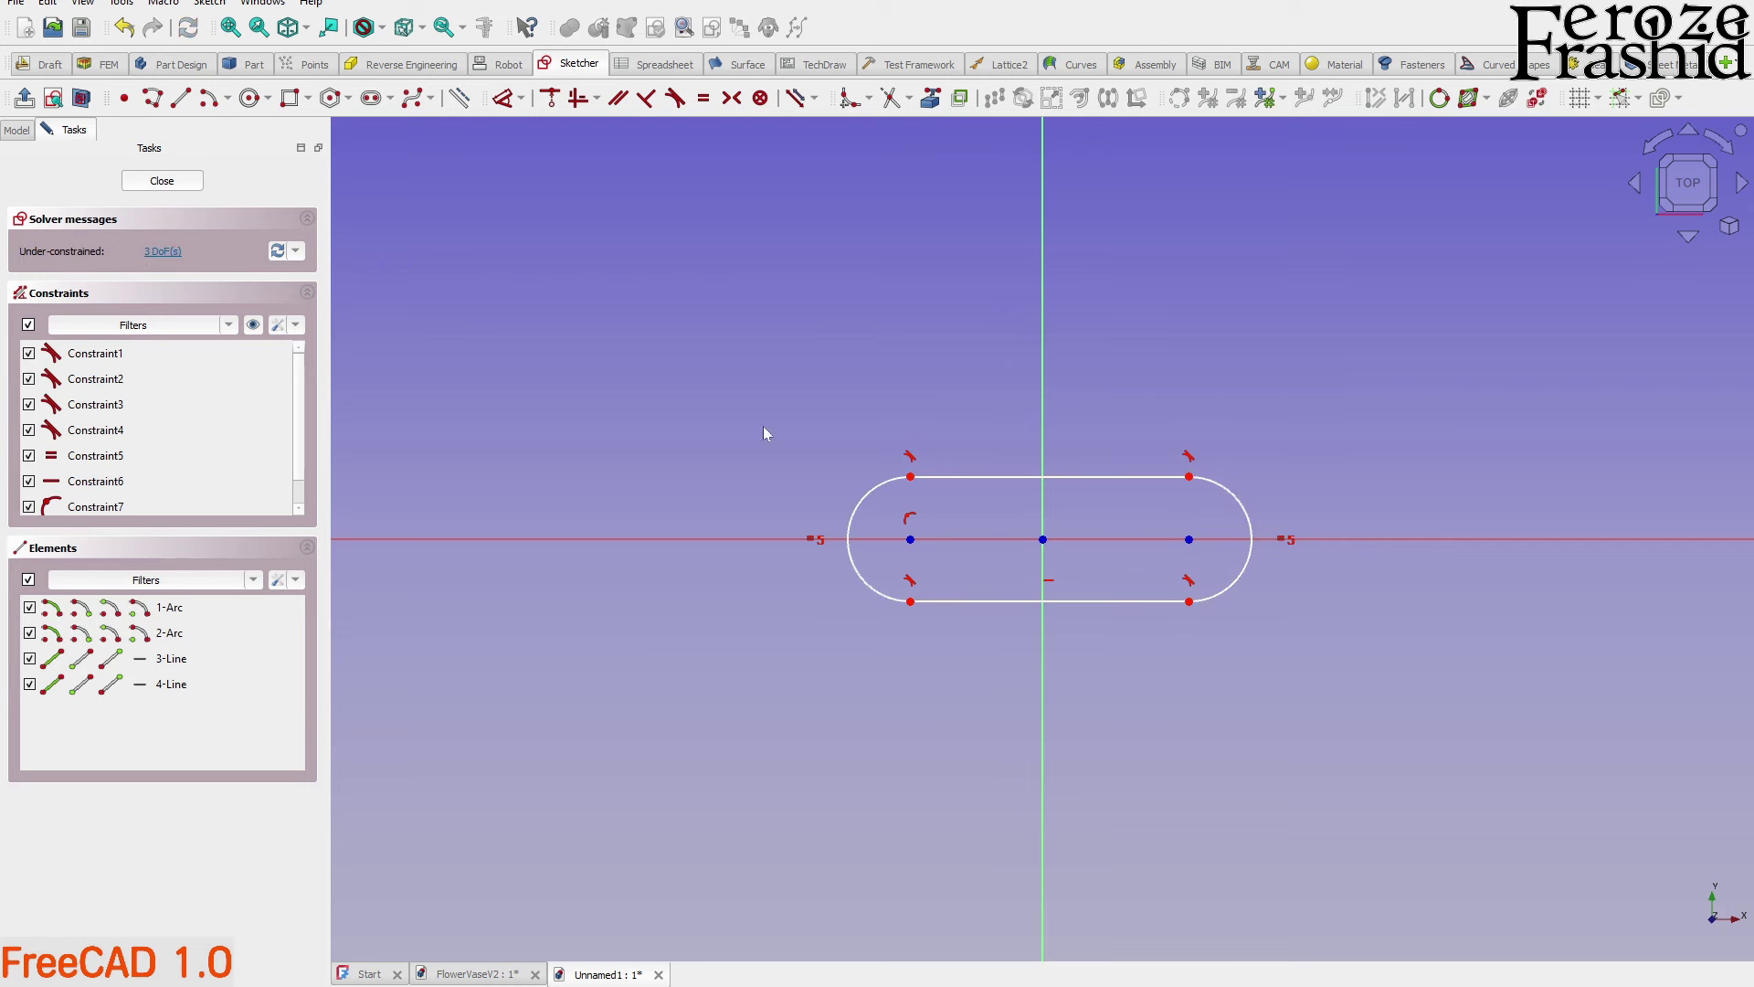
pyautogui.click(144, 187)
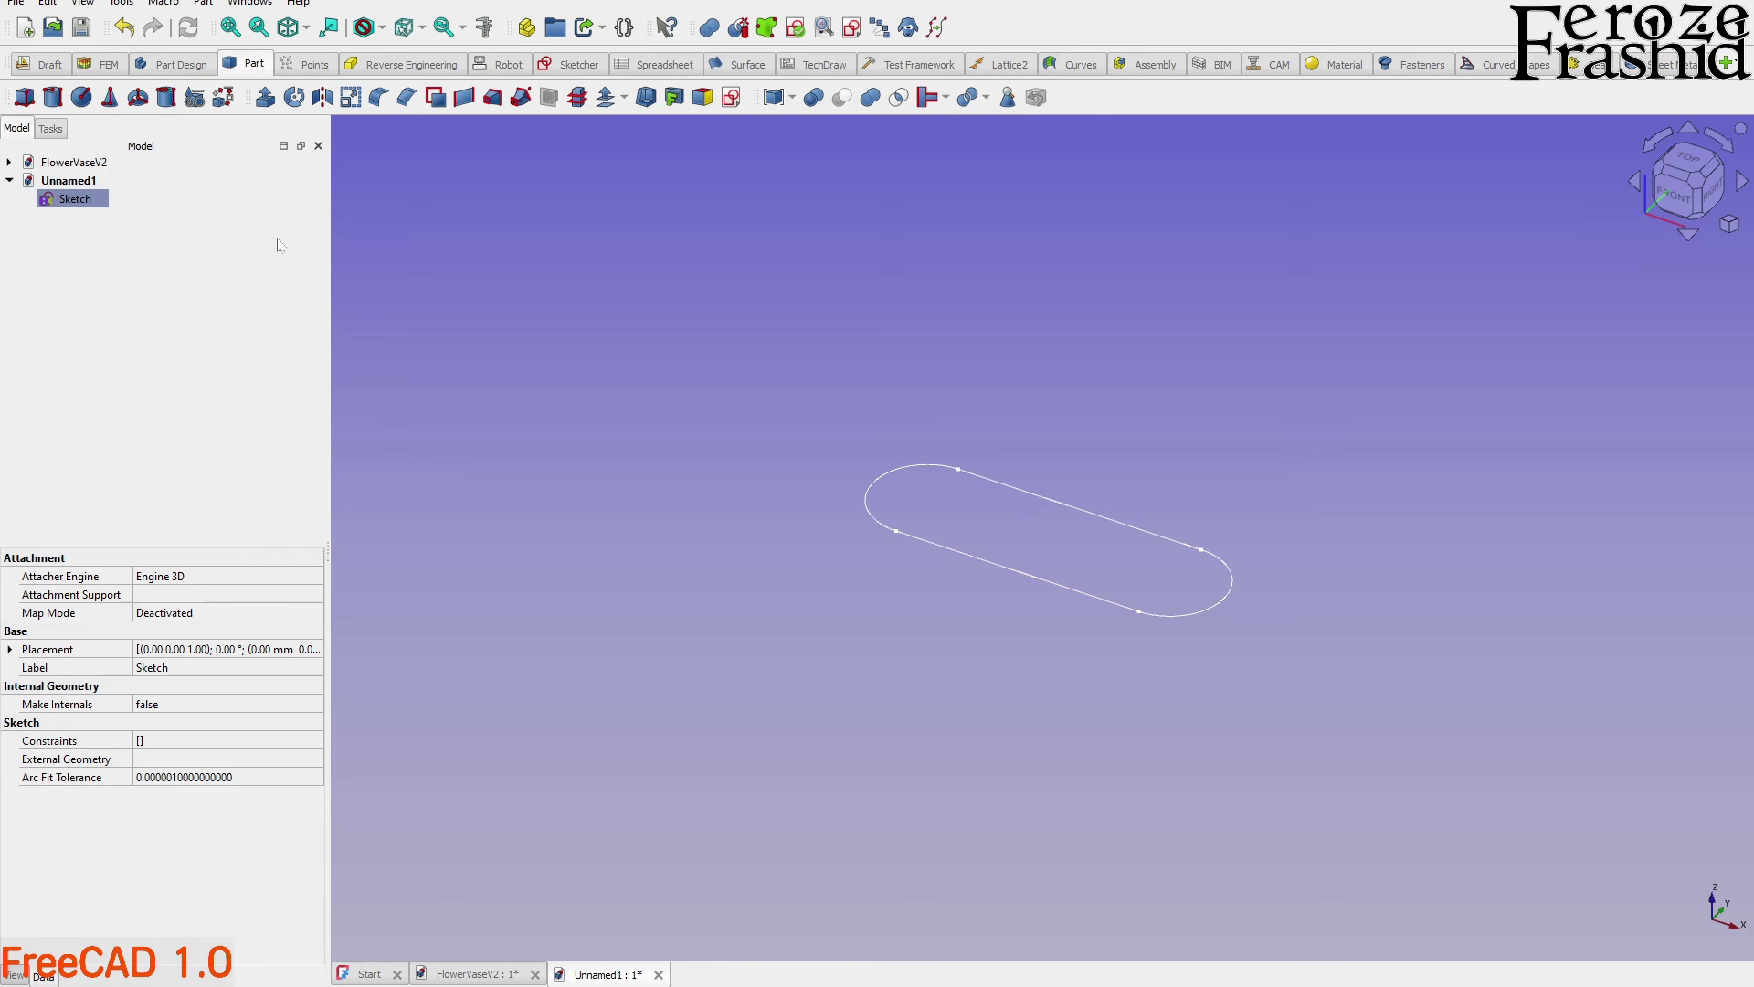
pyautogui.click(148, 249)
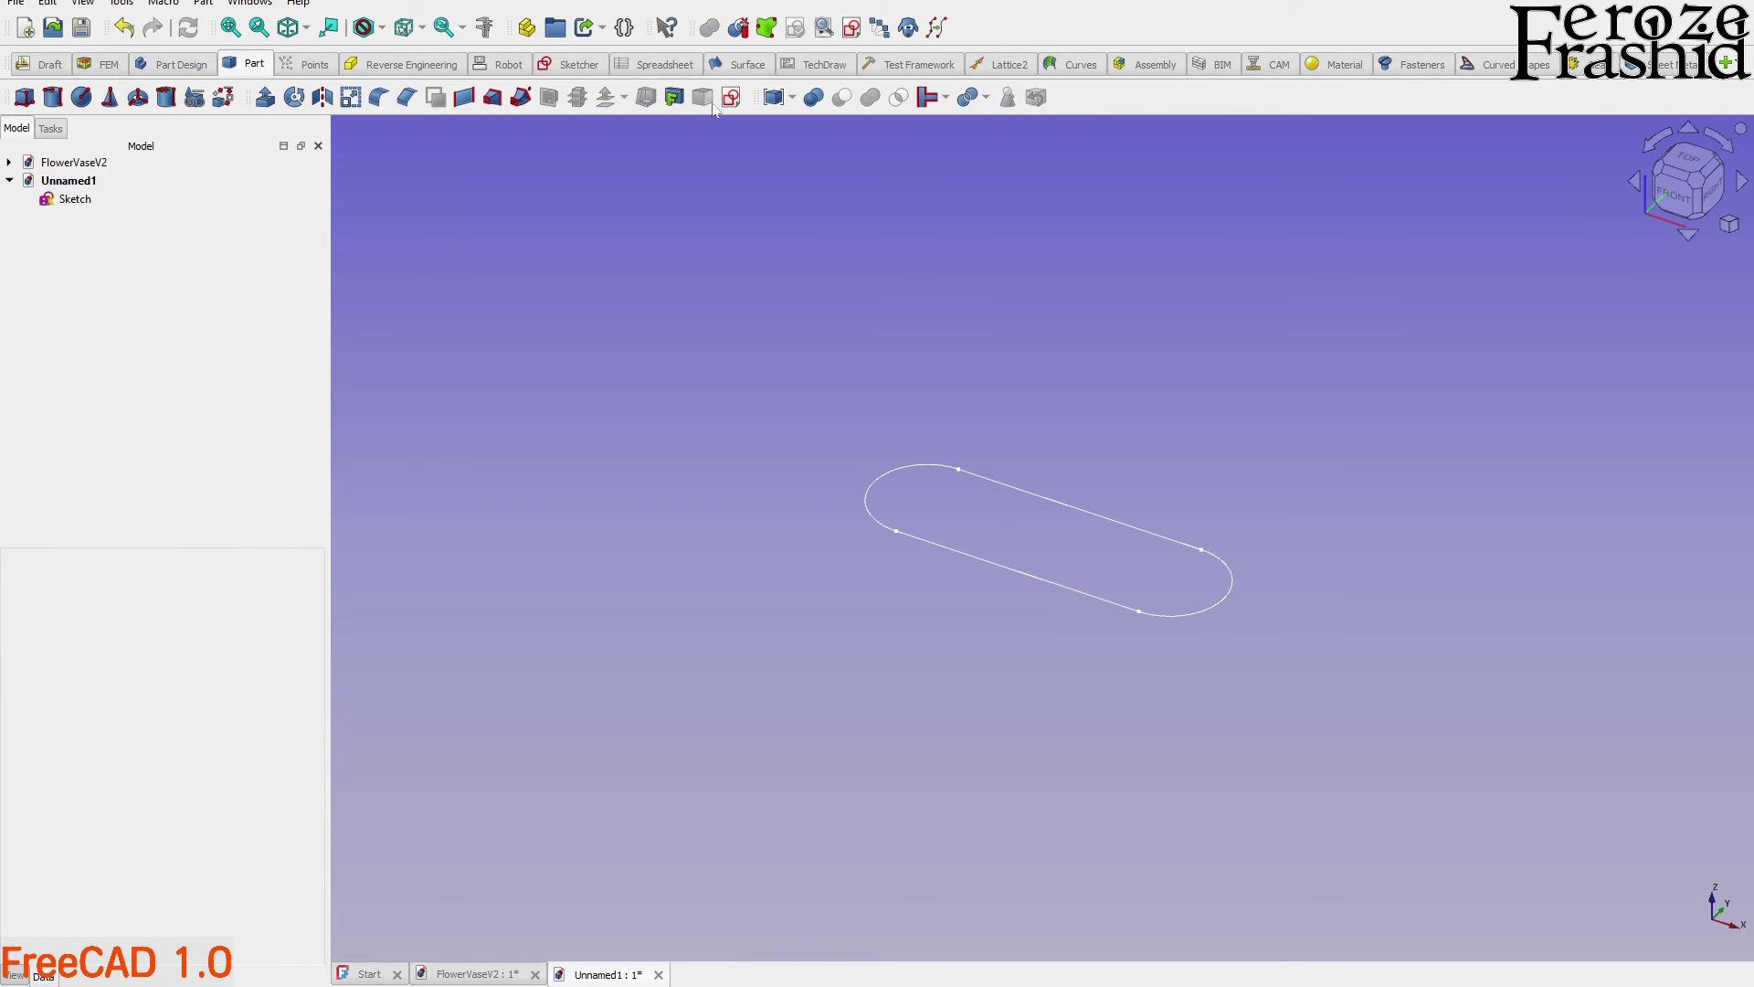
# Sketch a second slot, longer and aligned with the Y axis, on an XY plane offset above the first slot, and resolve its redundant constraint
pyautogui.scroll(-3, 921, 616)
pyautogui.scroll(1, 1010, 574)
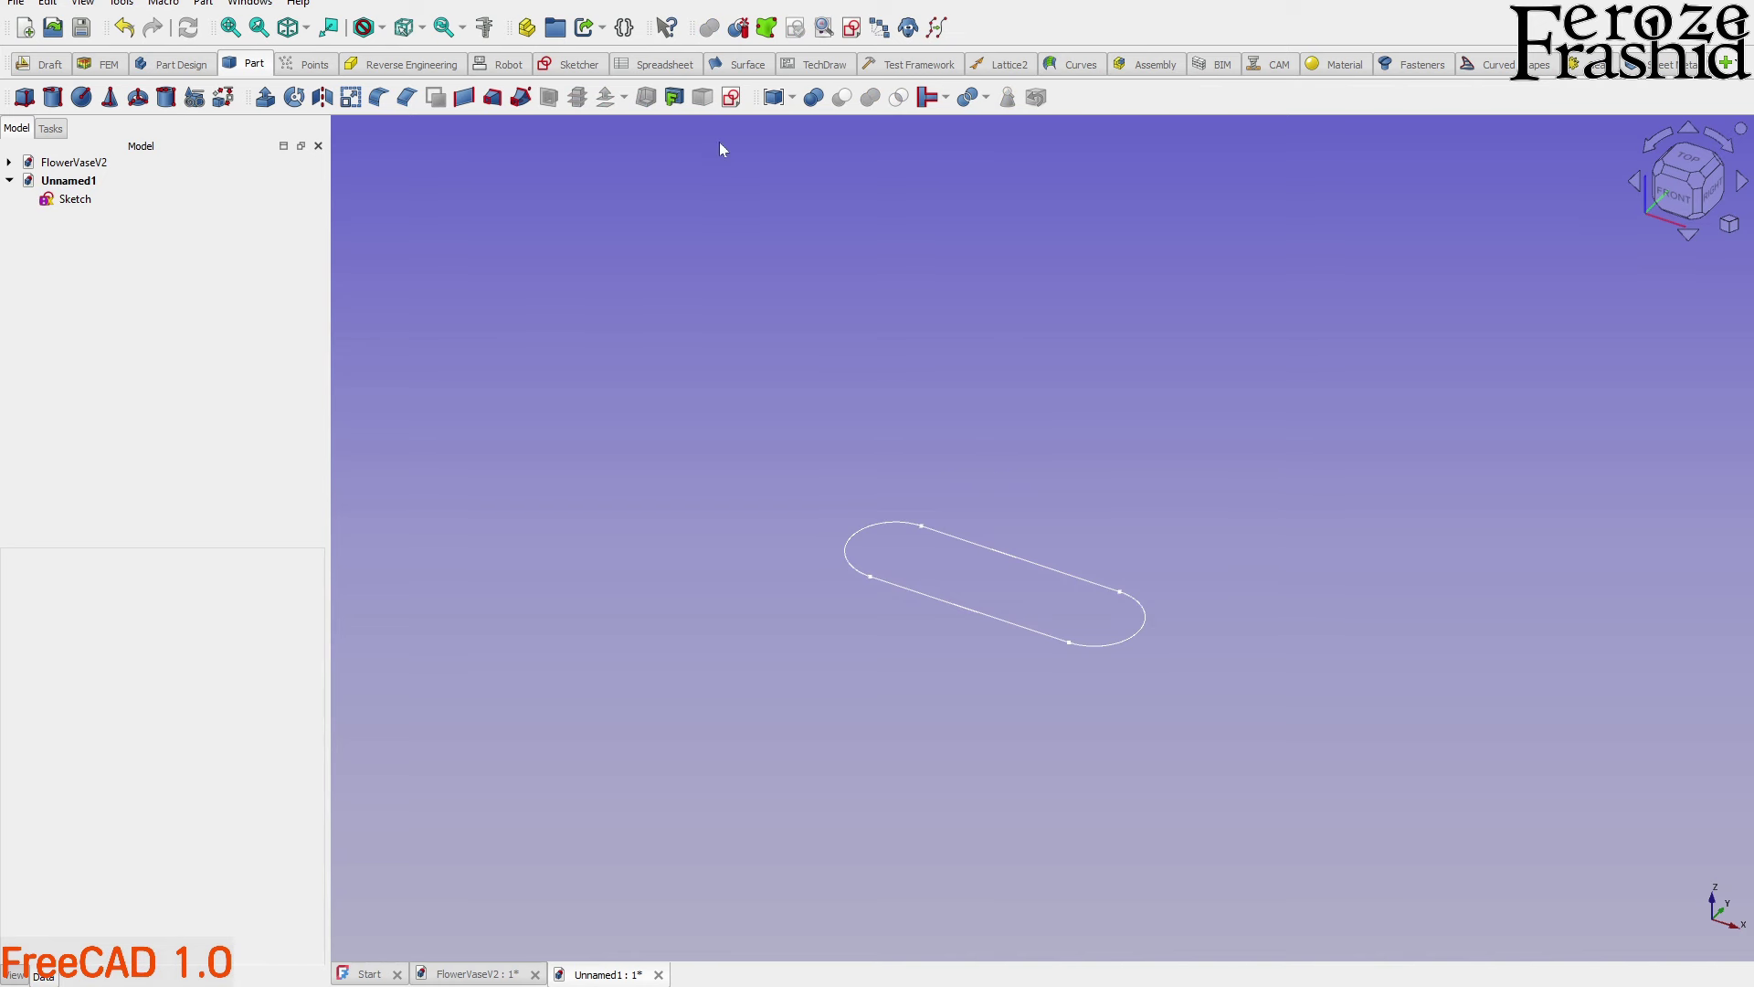
pyautogui.click(731, 98)
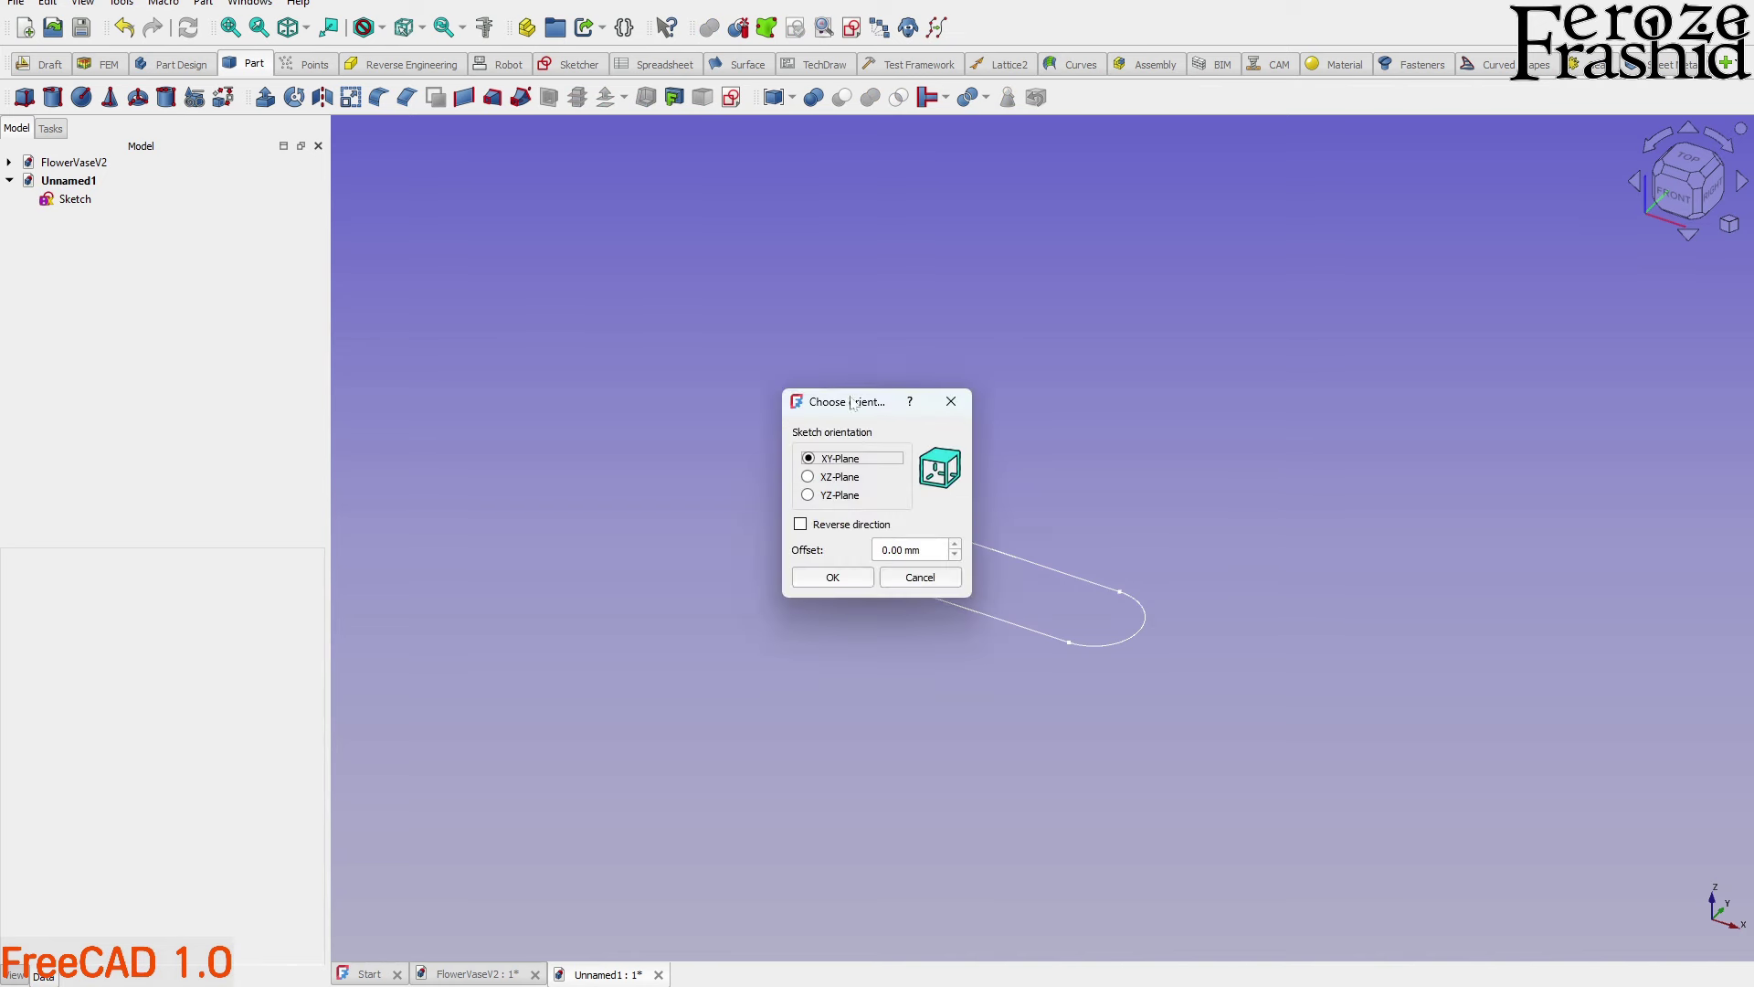
pyautogui.click(884, 549)
pyautogui.click(852, 576)
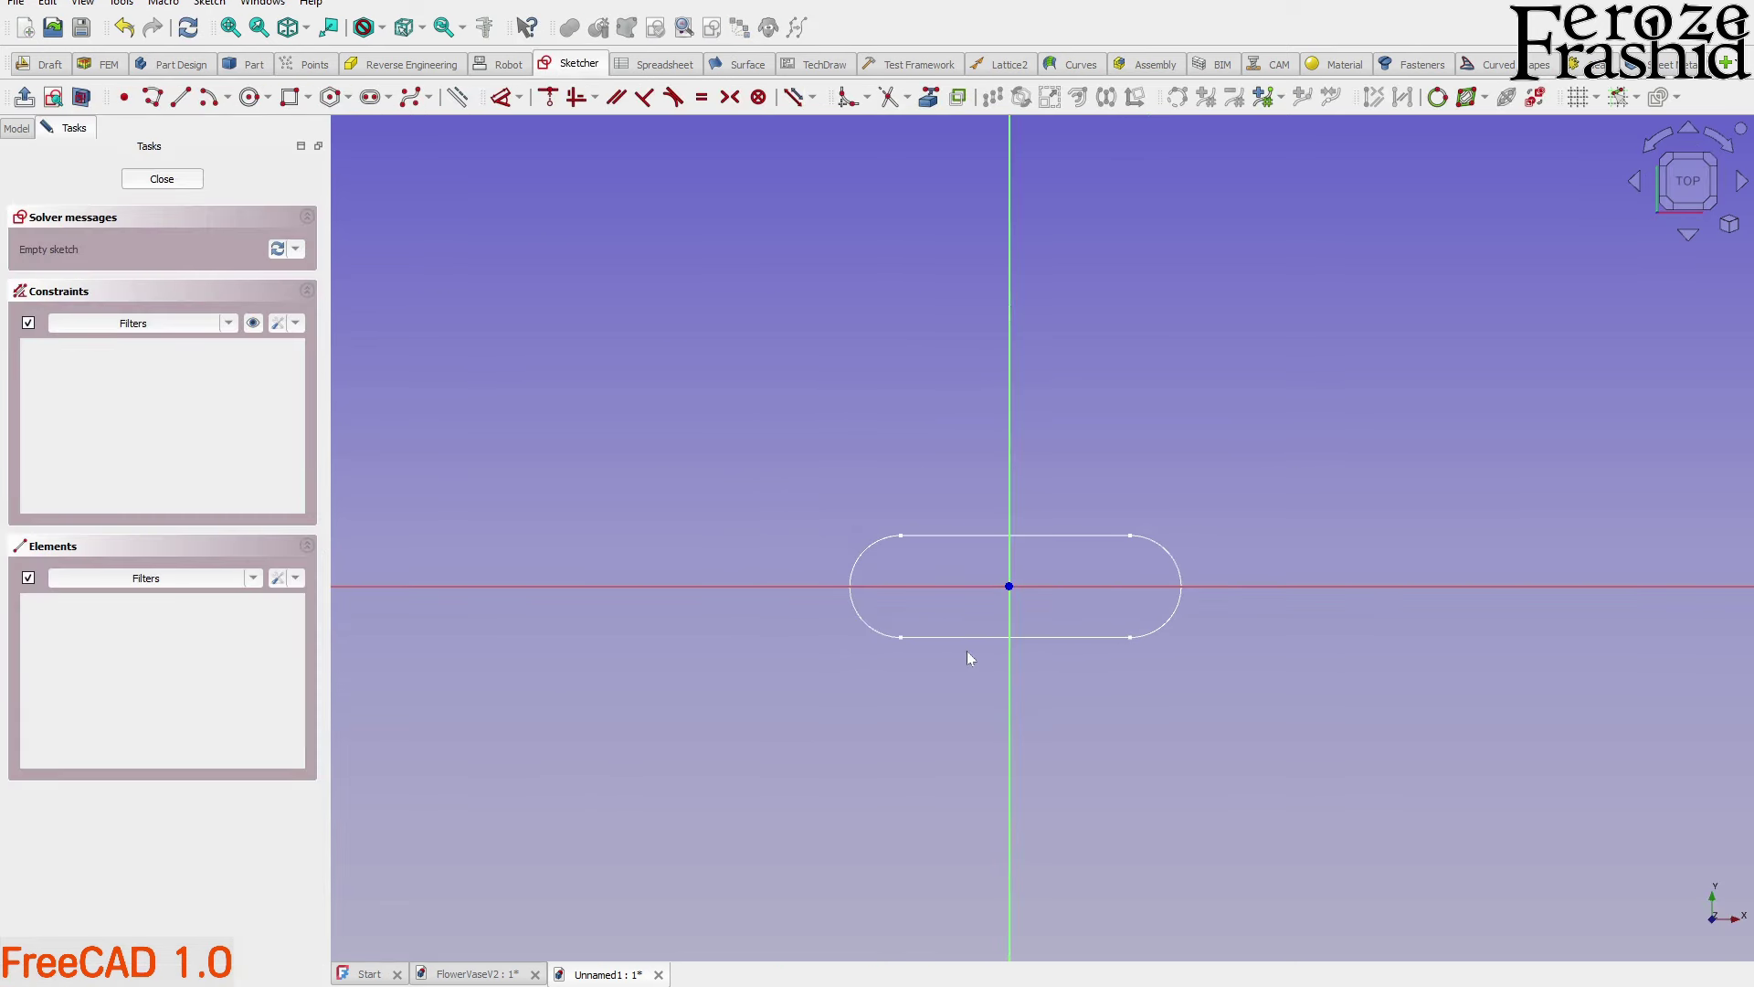
pyautogui.moveTo(1055, 664); pyautogui.dragTo(995, 536, button='middle')
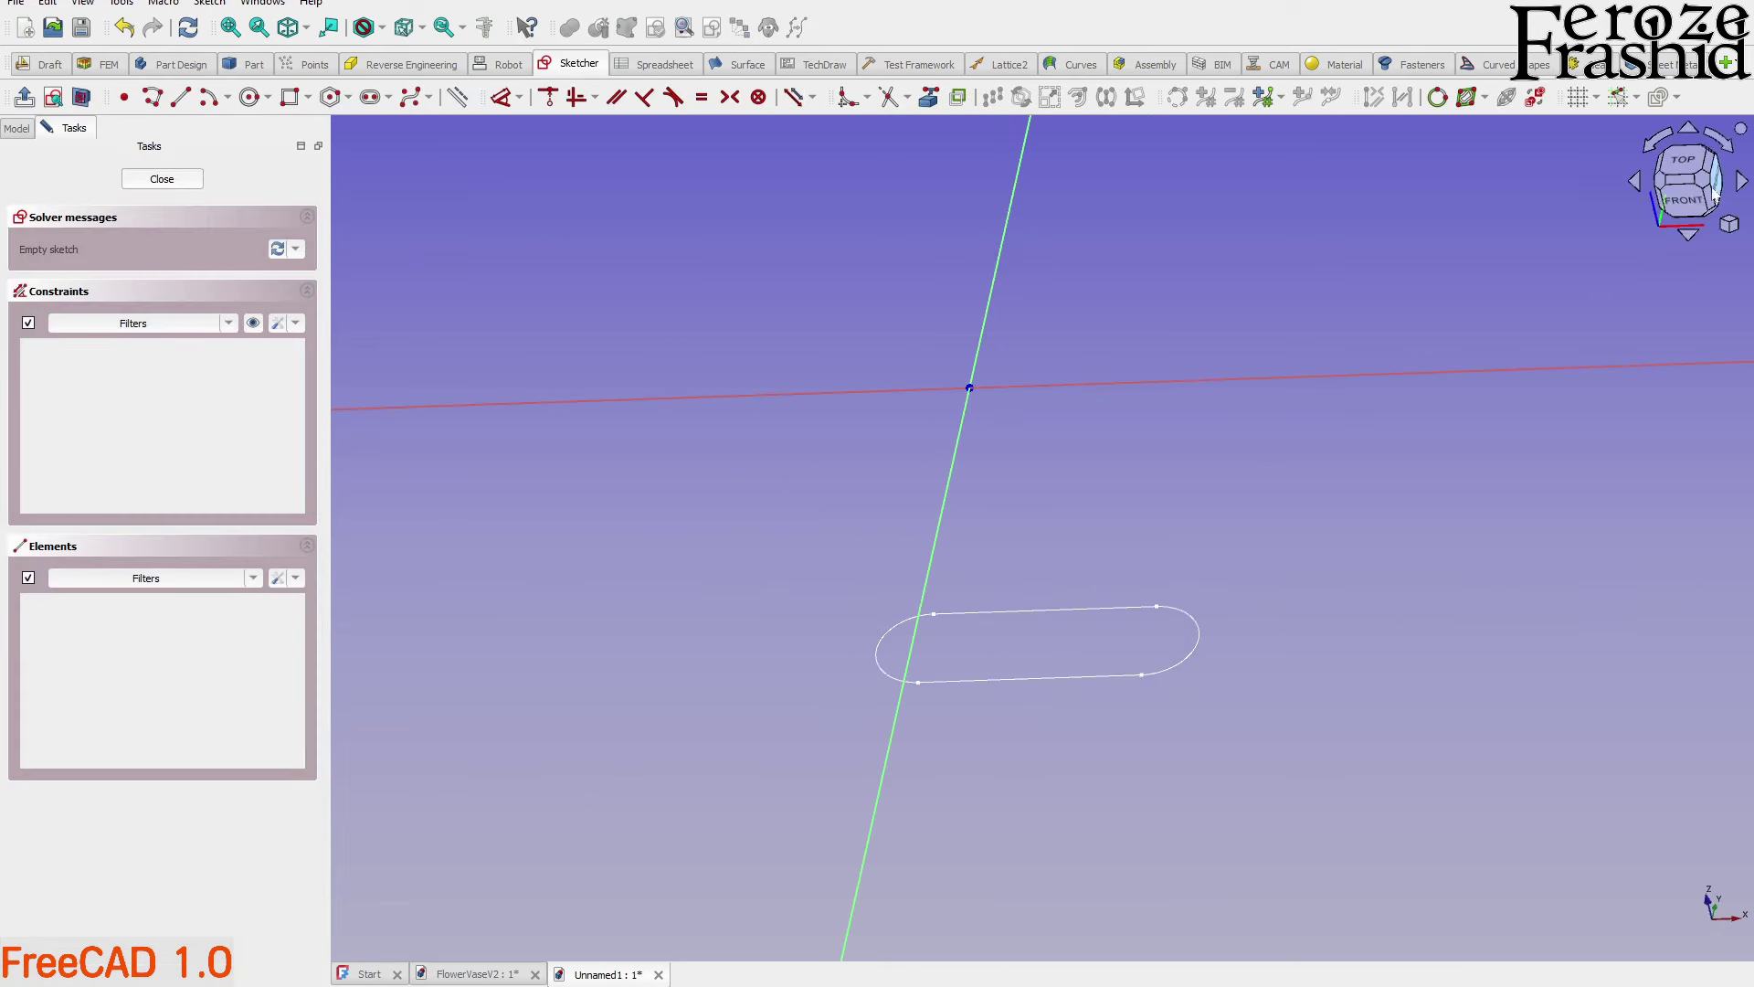
pyautogui.click(1683, 161)
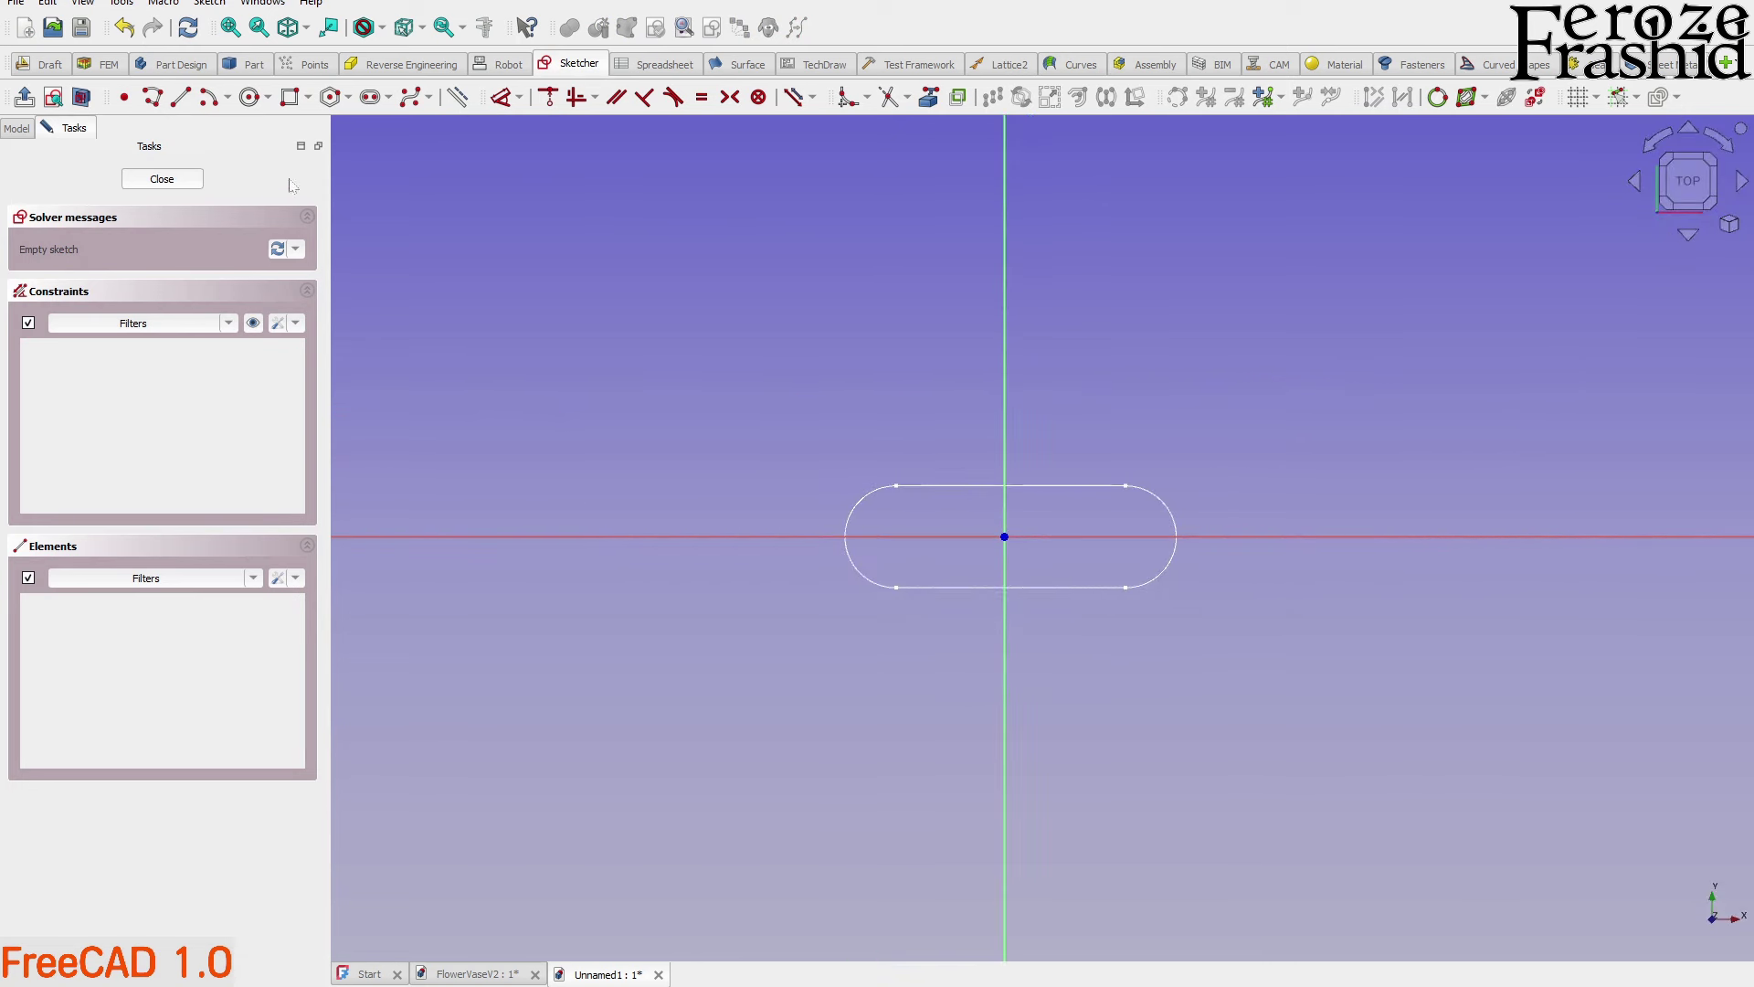
pyautogui.click(370, 97)
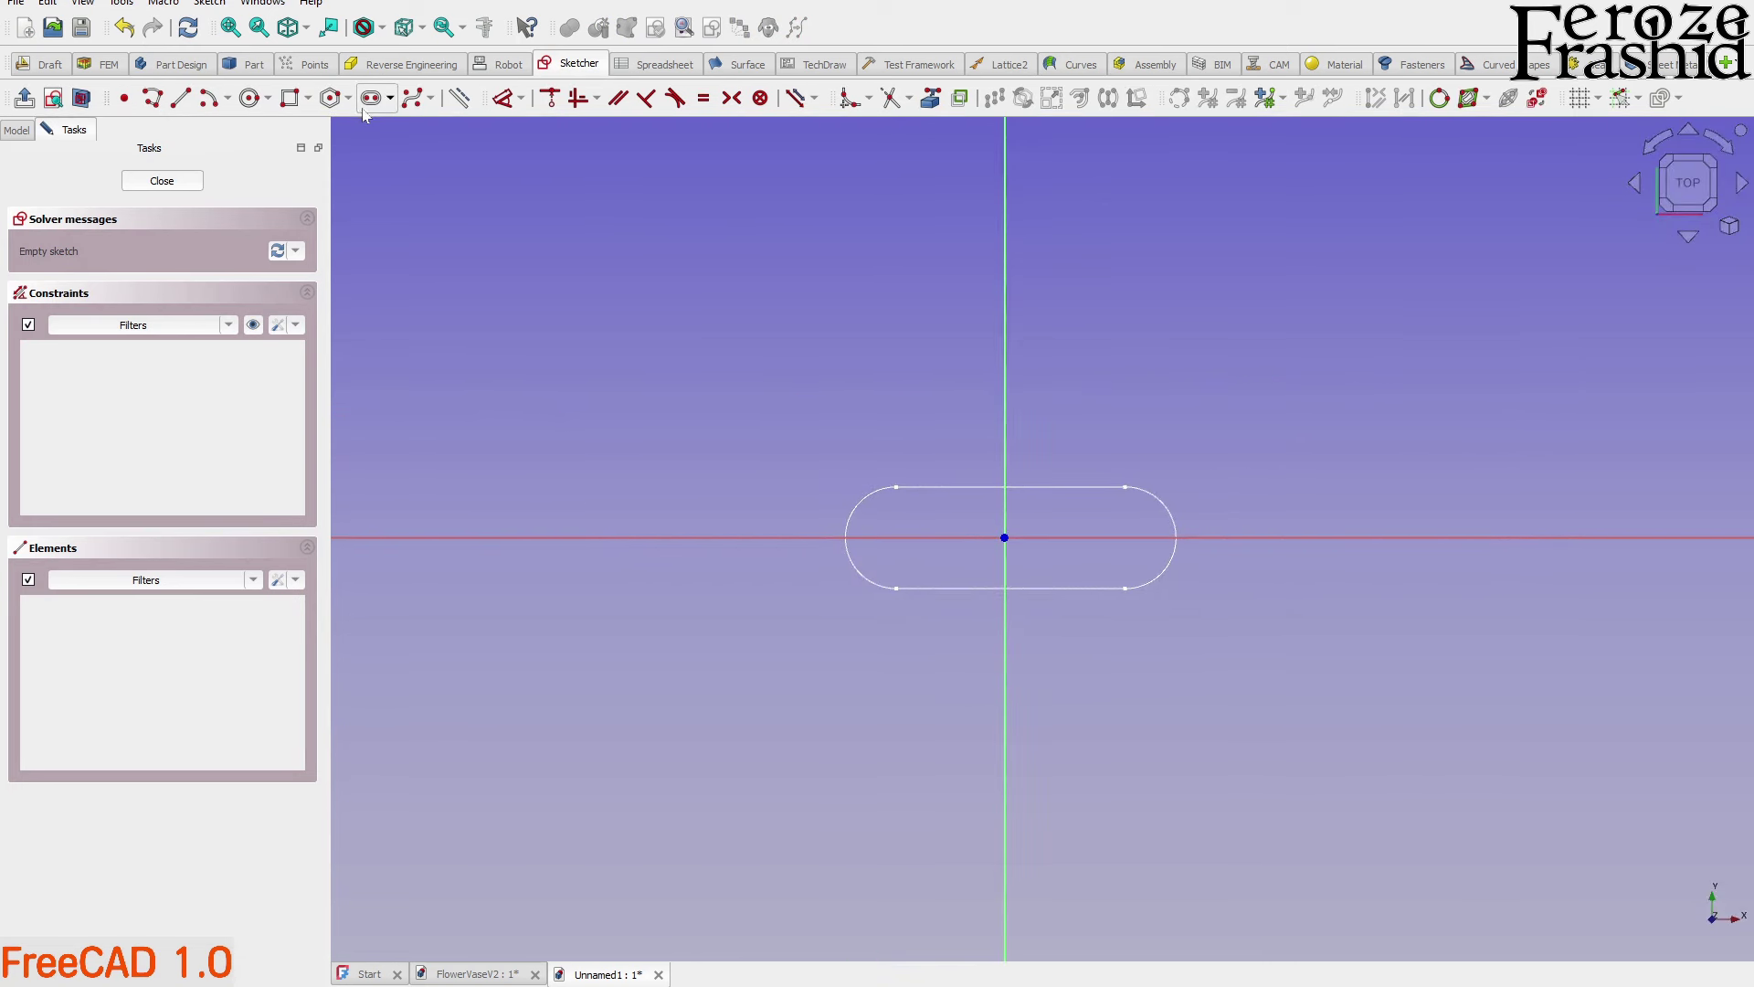
pyautogui.click(1005, 370)
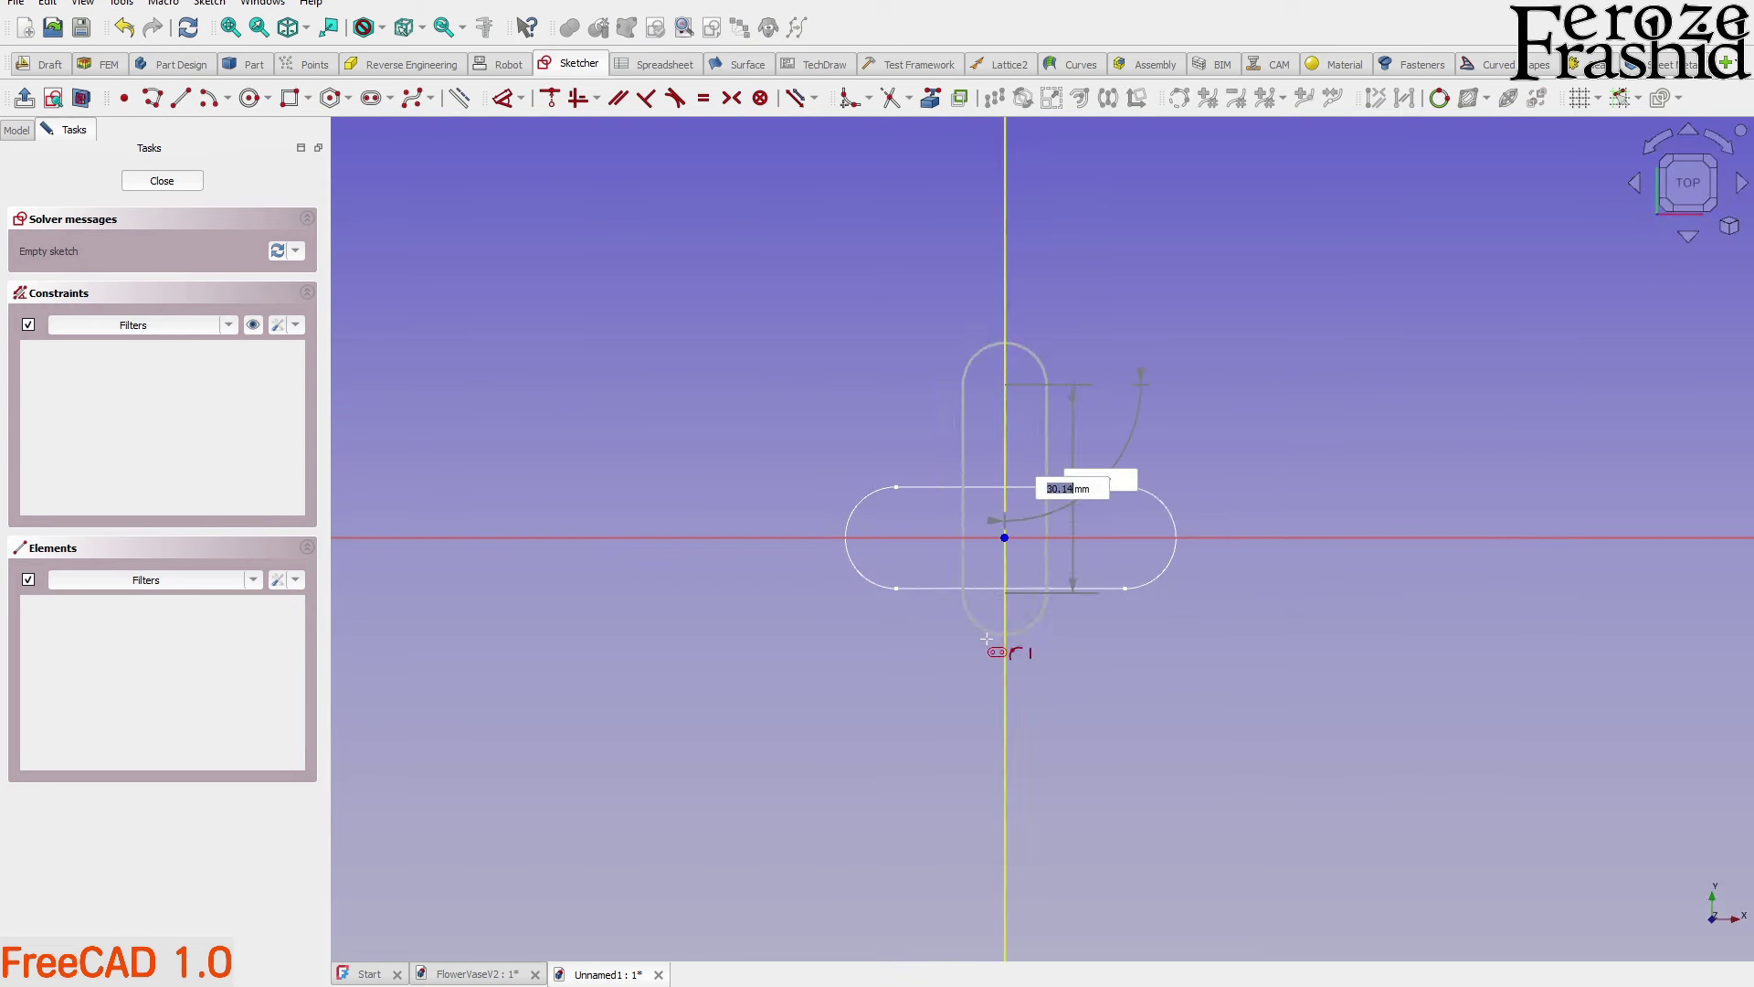
pyautogui.click(1005, 750)
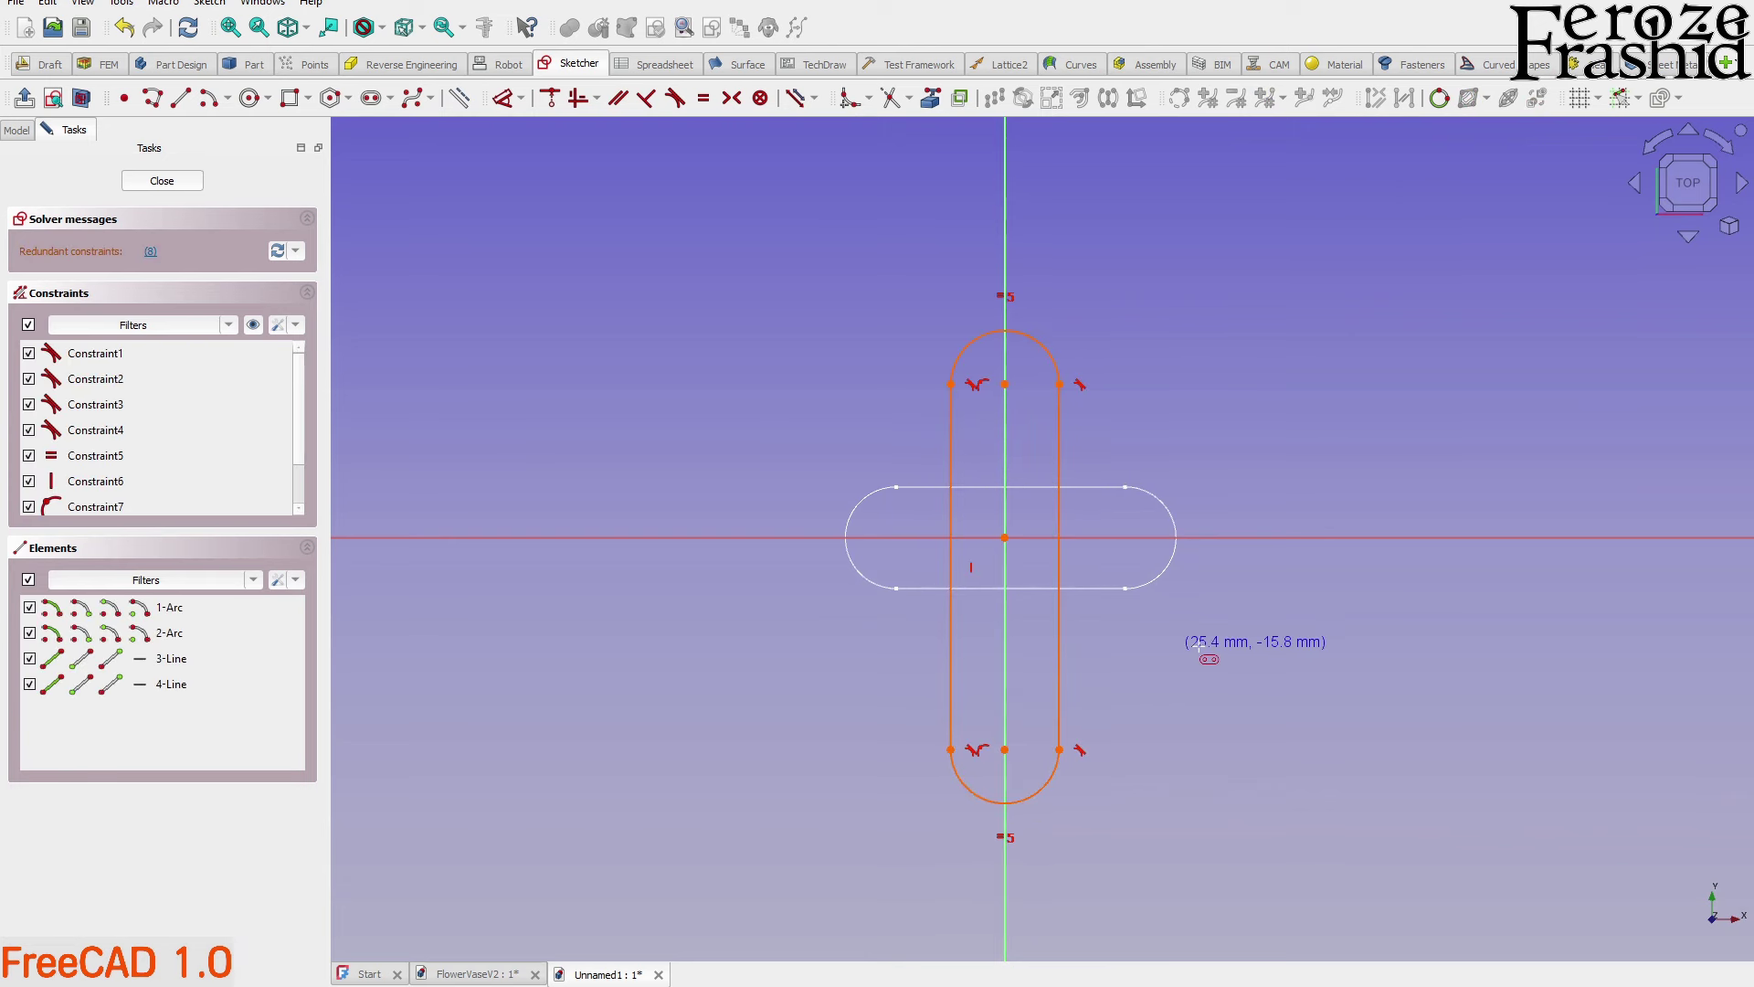
pyautogui.click(151, 252)
pyautogui.click(162, 180)
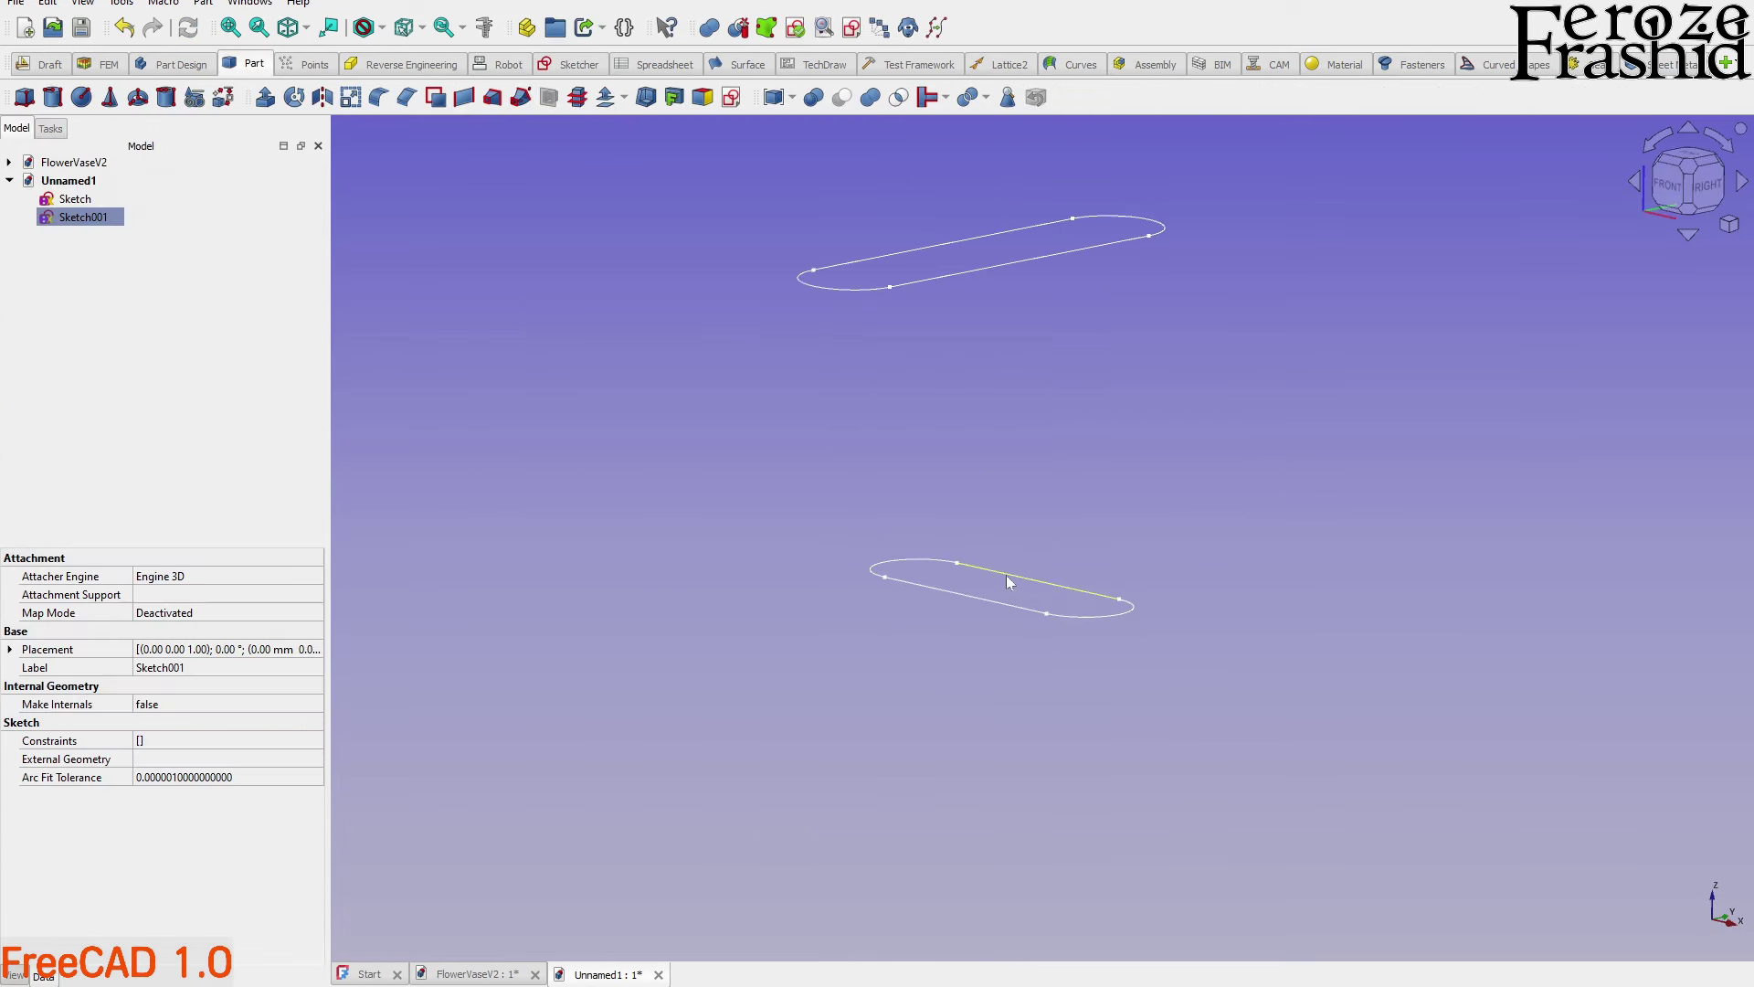
# Loft Sketch and Sketch001 with Create solid enabled, and examine the twisted shape from several angles
pyautogui.moveTo(1010, 579); pyautogui.dragTo(1028, 648, button='middle')
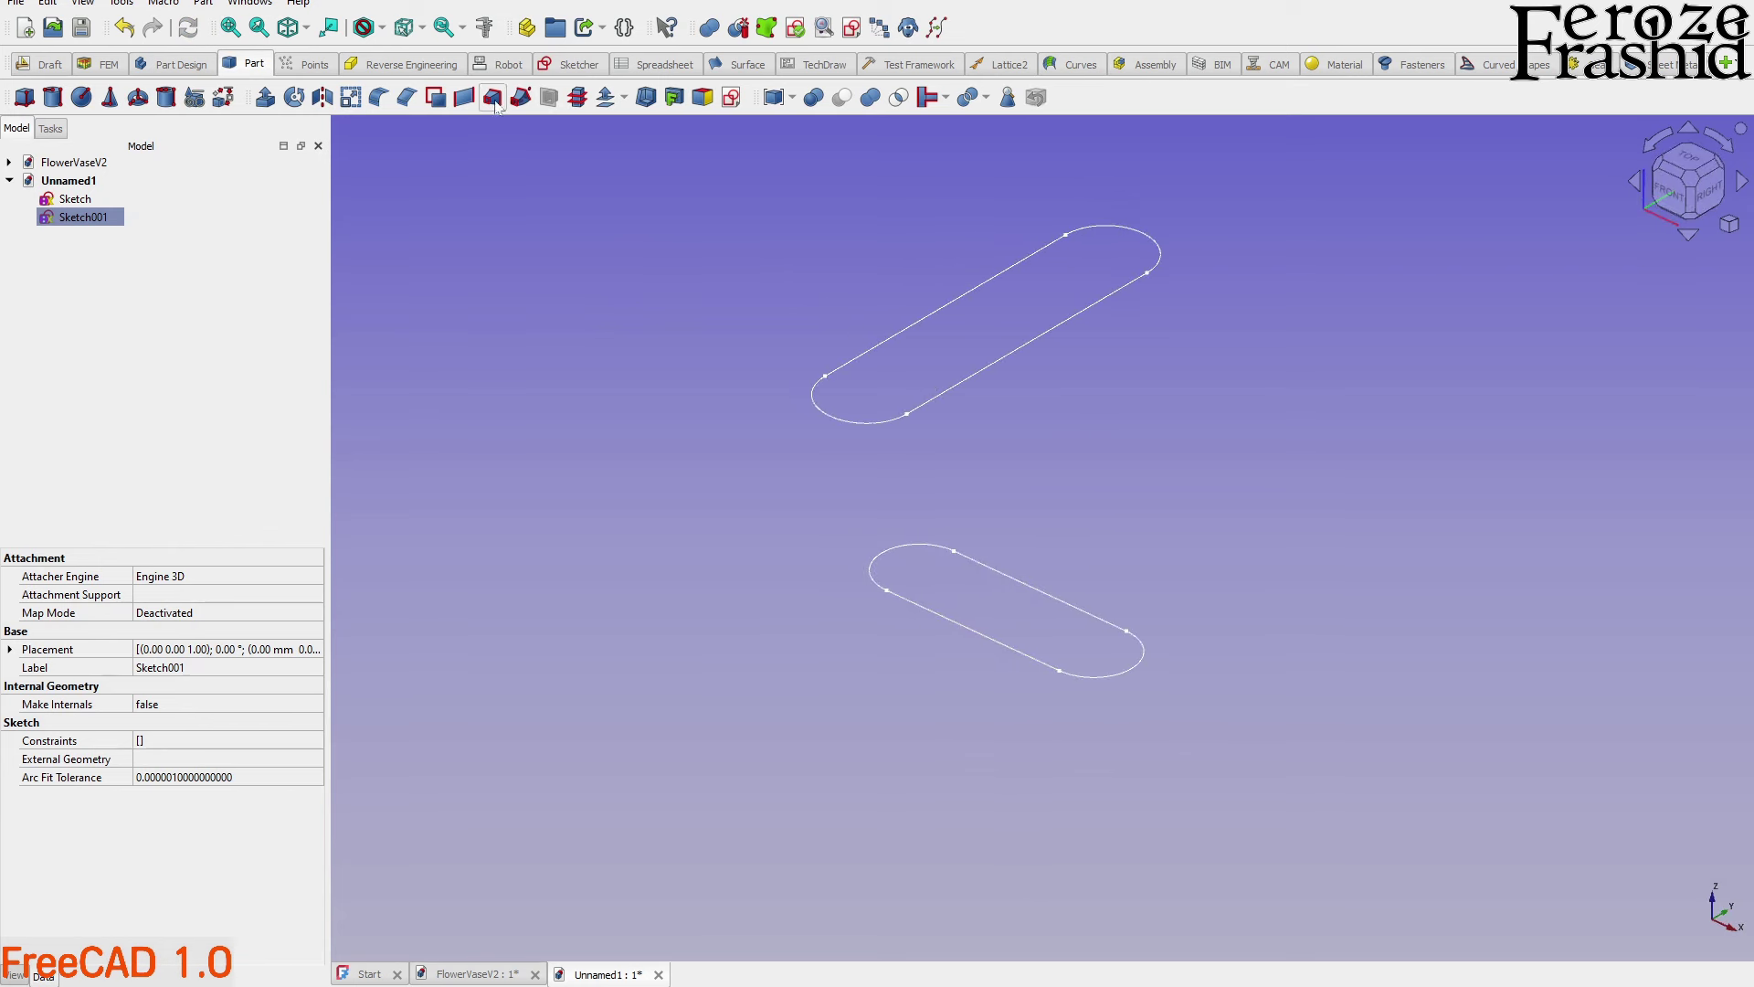
pyautogui.click(258, 261)
pyautogui.click(491, 98)
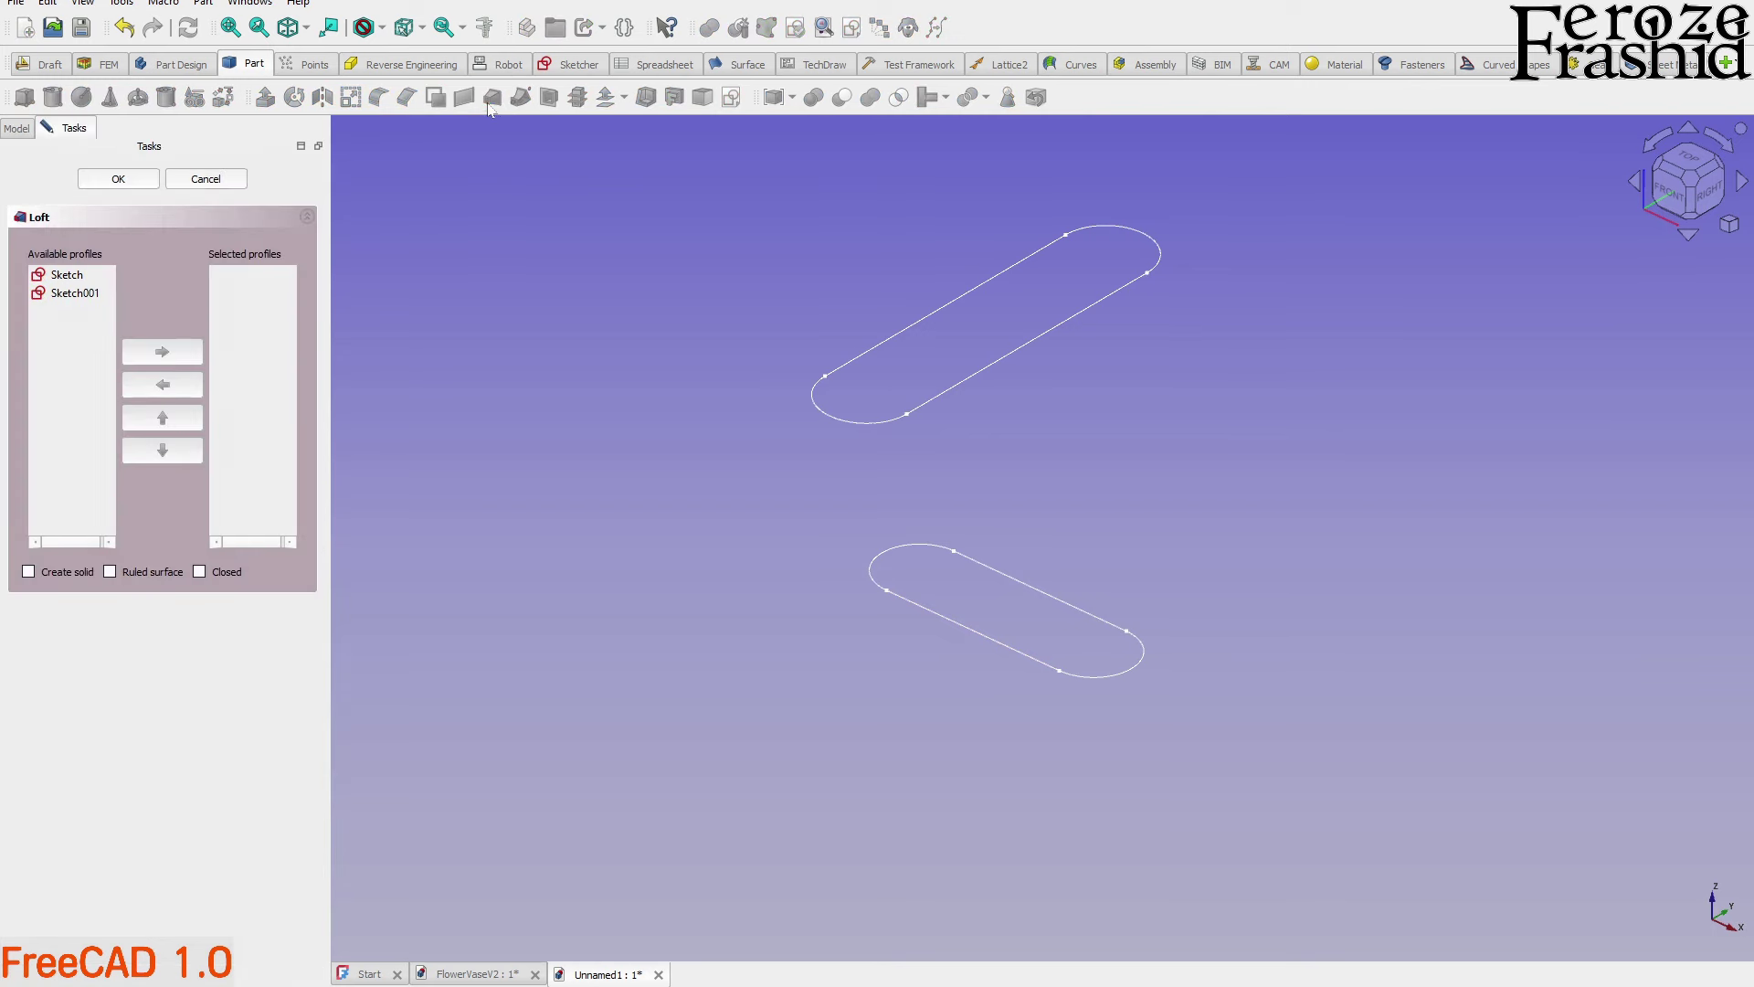
pyautogui.doubleClick(92, 276)
pyautogui.doubleClick(87, 277)
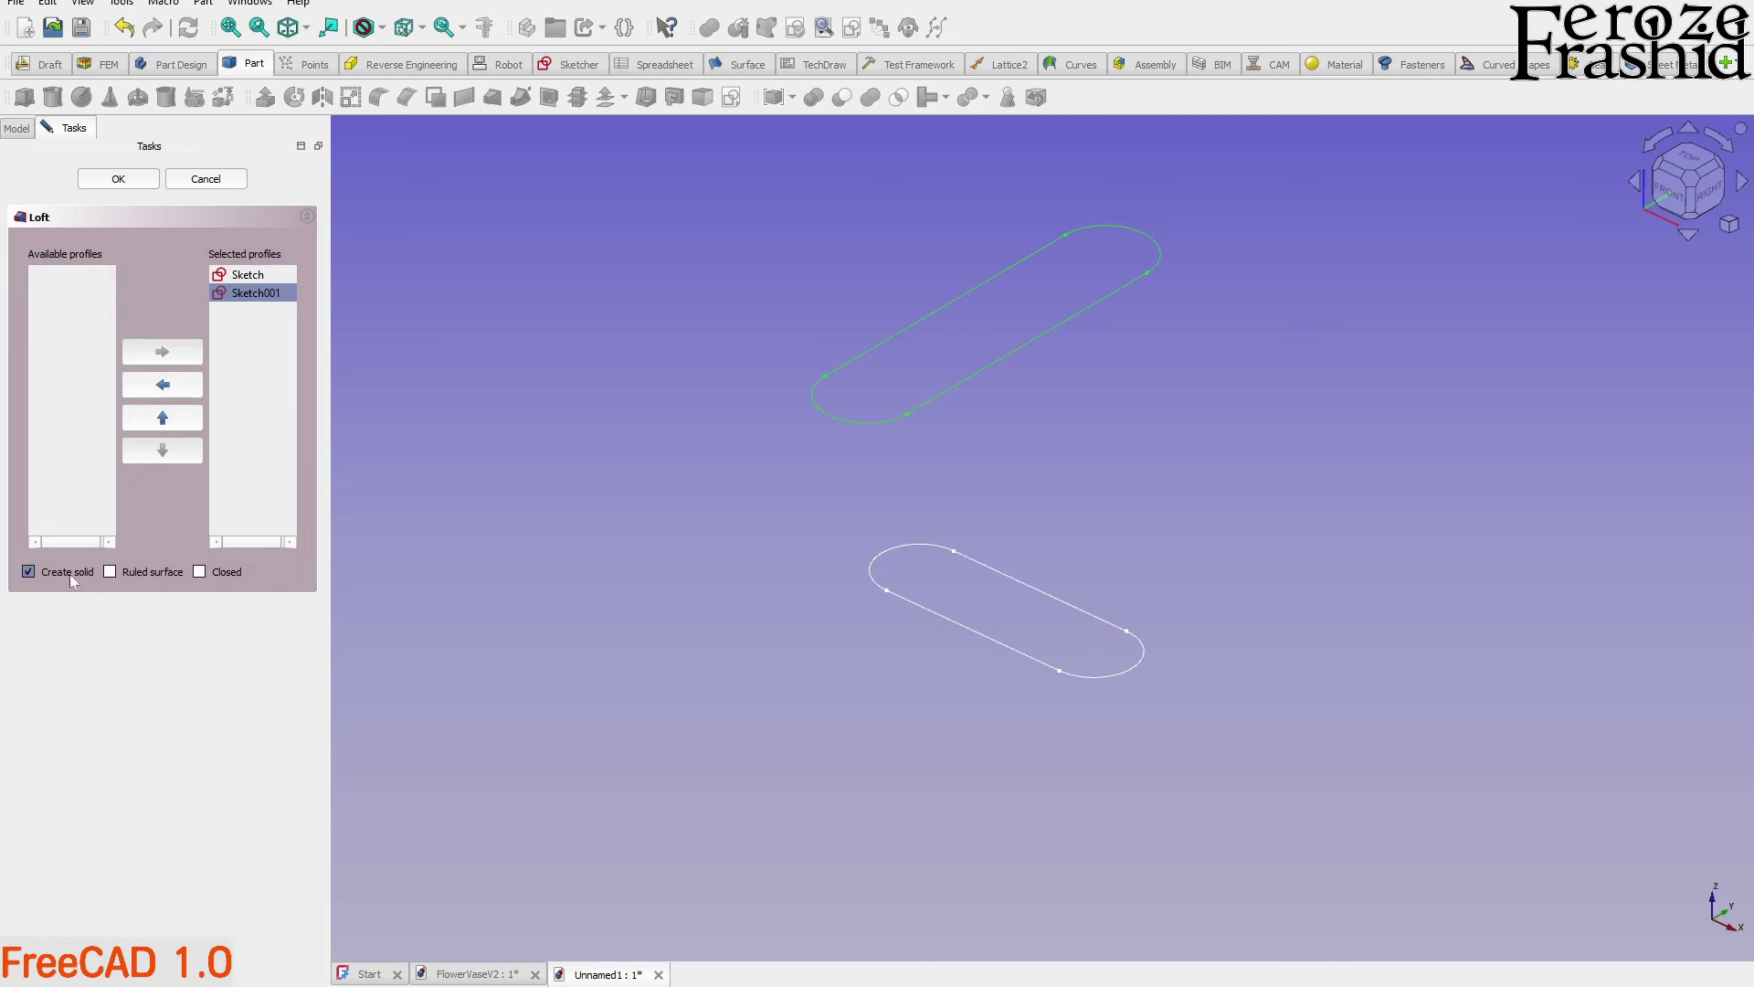
pyautogui.click(141, 180)
pyautogui.moveTo(772, 548)
pyautogui.mouseDown(button='middle')
pyautogui.moveTo(896, 482)
pyautogui.moveTo(1308, 673)
pyautogui.moveTo(1166, 797)
pyautogui.moveTo(834, 771)
pyautogui.moveTo(737, 627)
pyautogui.moveTo(768, 520)
pyautogui.moveTo(1030, 301)
pyautogui.moveTo(800, 534)
pyautogui.mouseUp(button='middle')
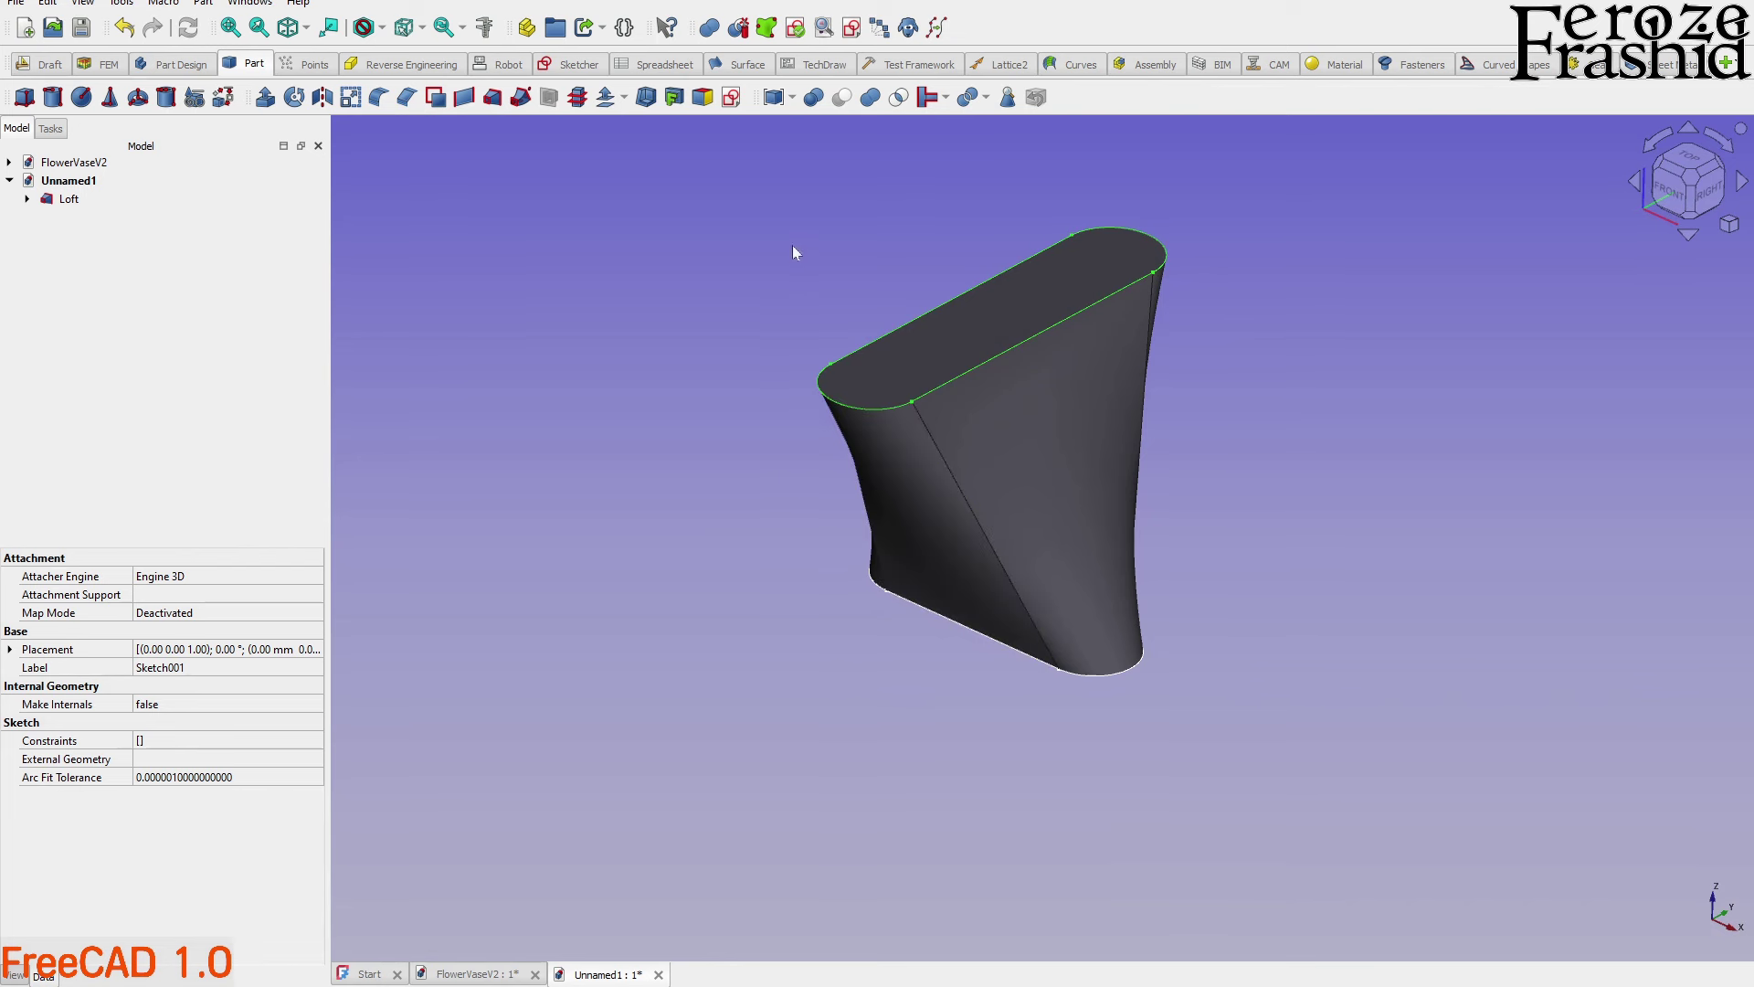
pyautogui.moveTo(913, 516); pyautogui.dragTo(736, 513, button='middle')
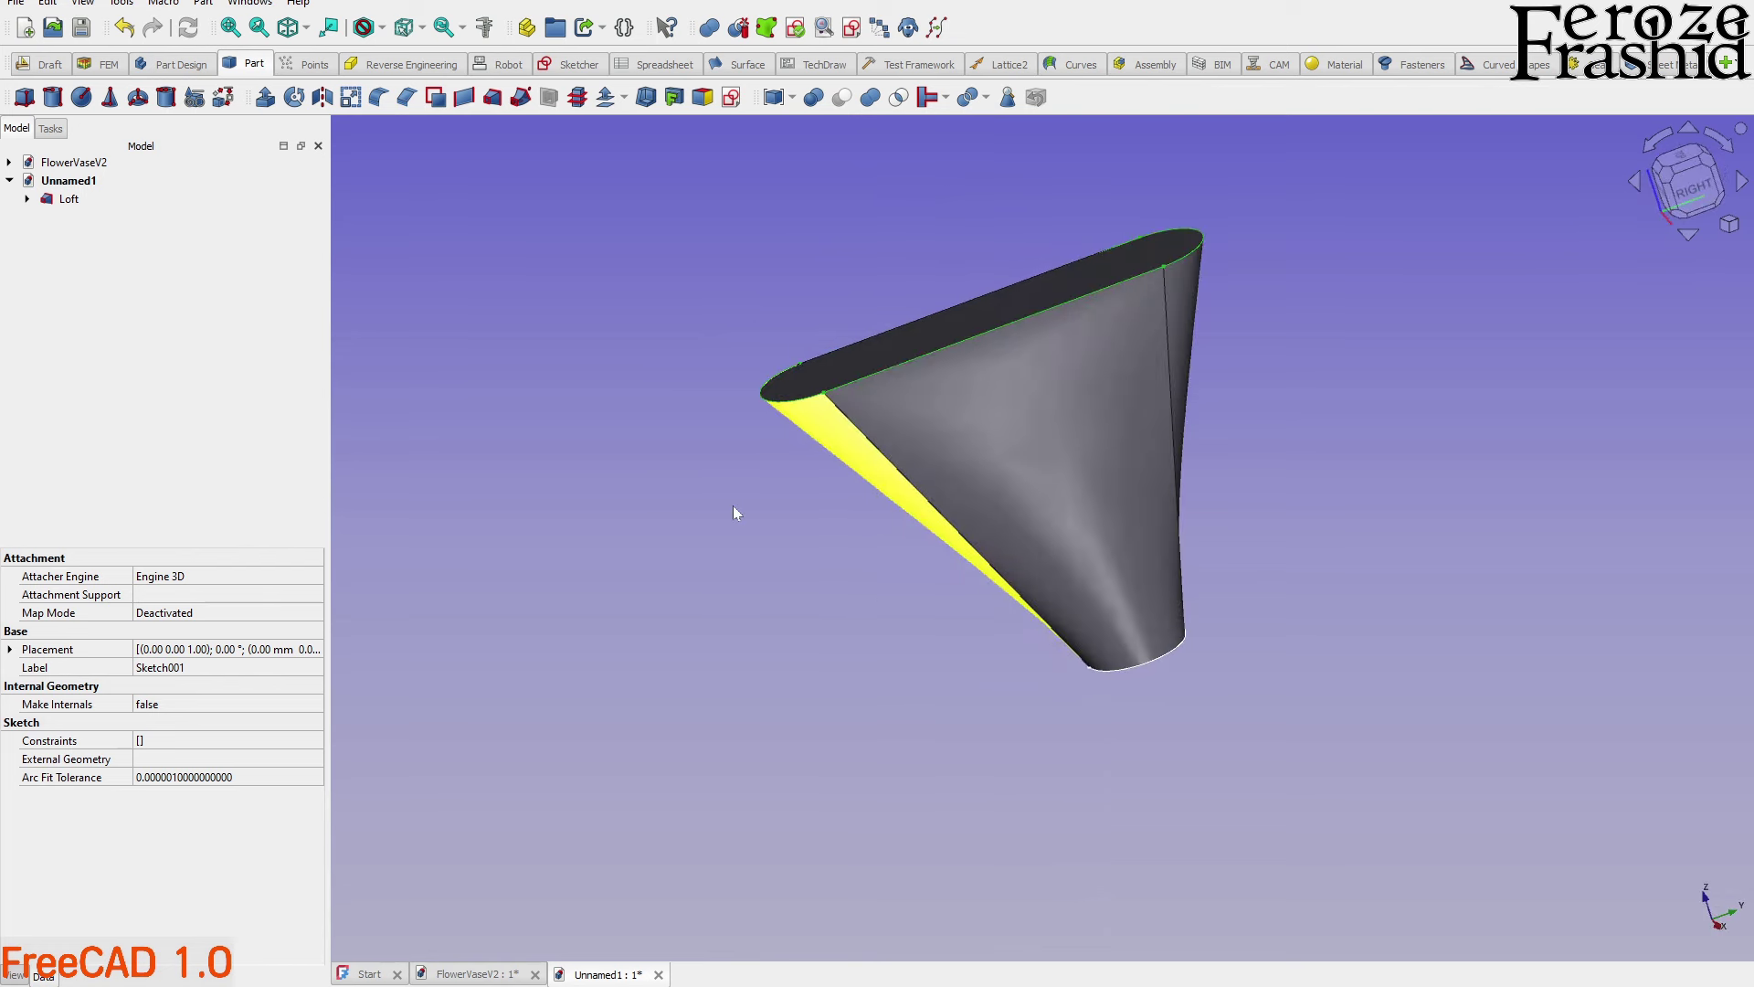
pyautogui.moveTo(736, 513); pyautogui.dragTo(1160, 459, button='middle')
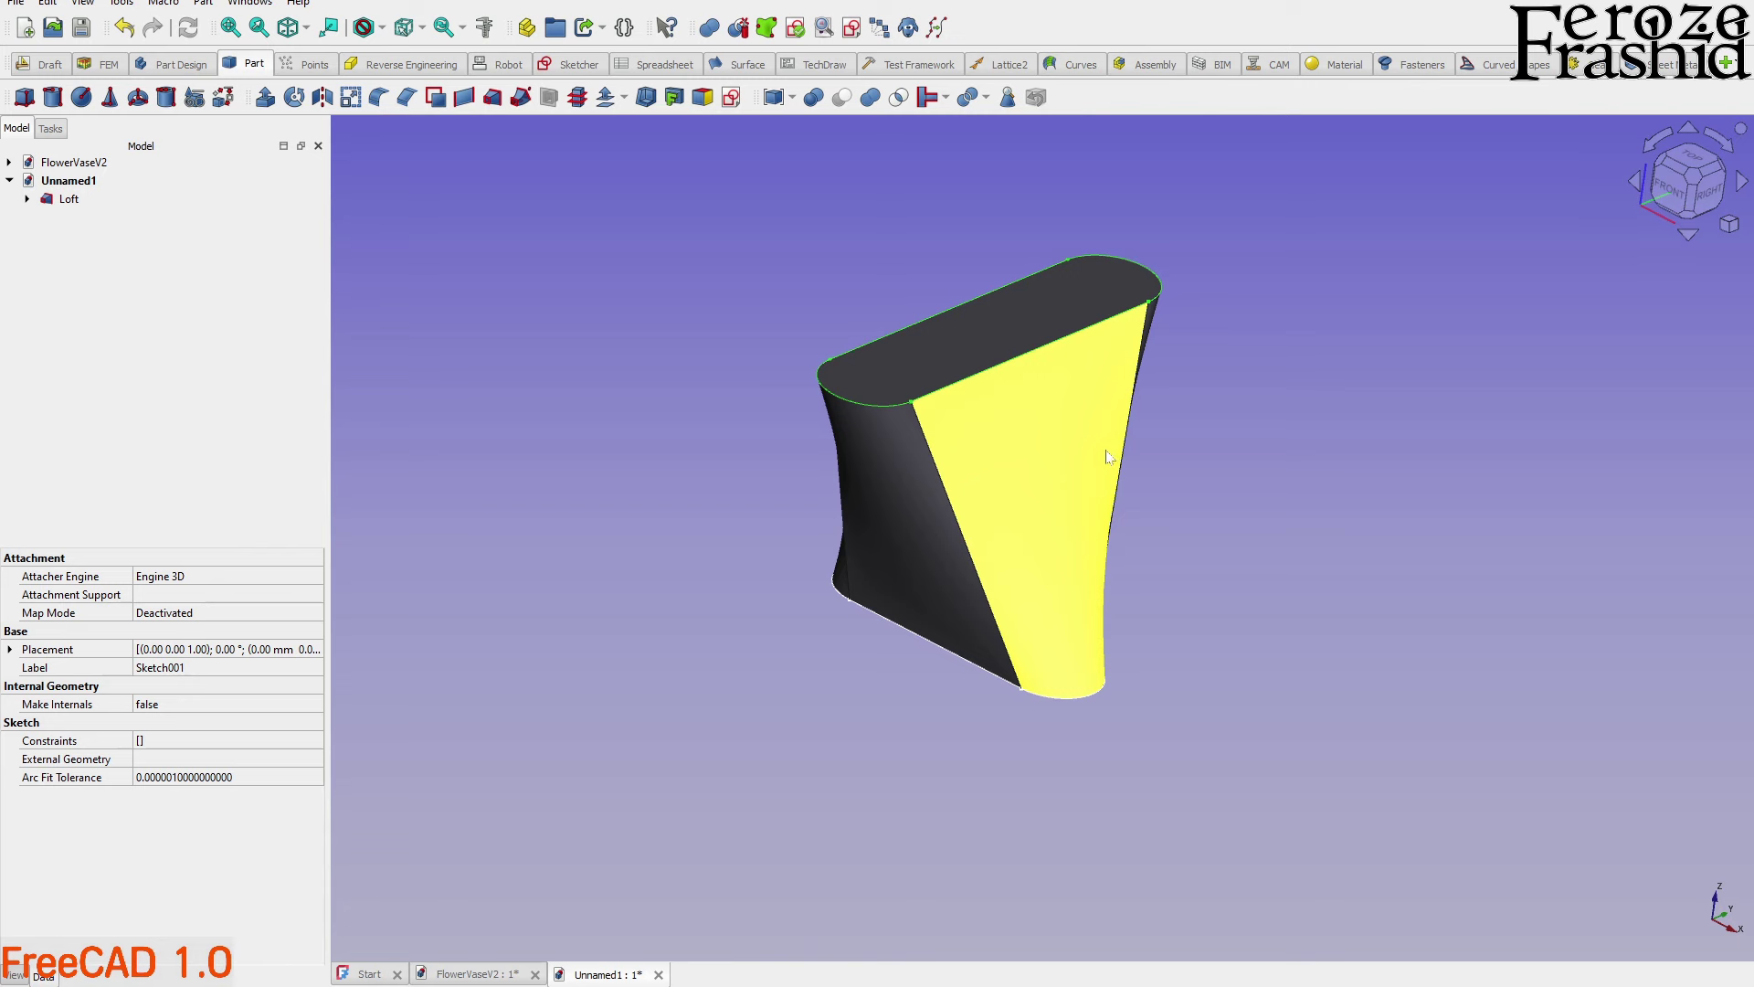
pyautogui.moveTo(1099, 457); pyautogui.dragTo(1133, 411, button='middle')
# Delete the loft and both slot sketches from the new document
pyautogui.click(70, 199)
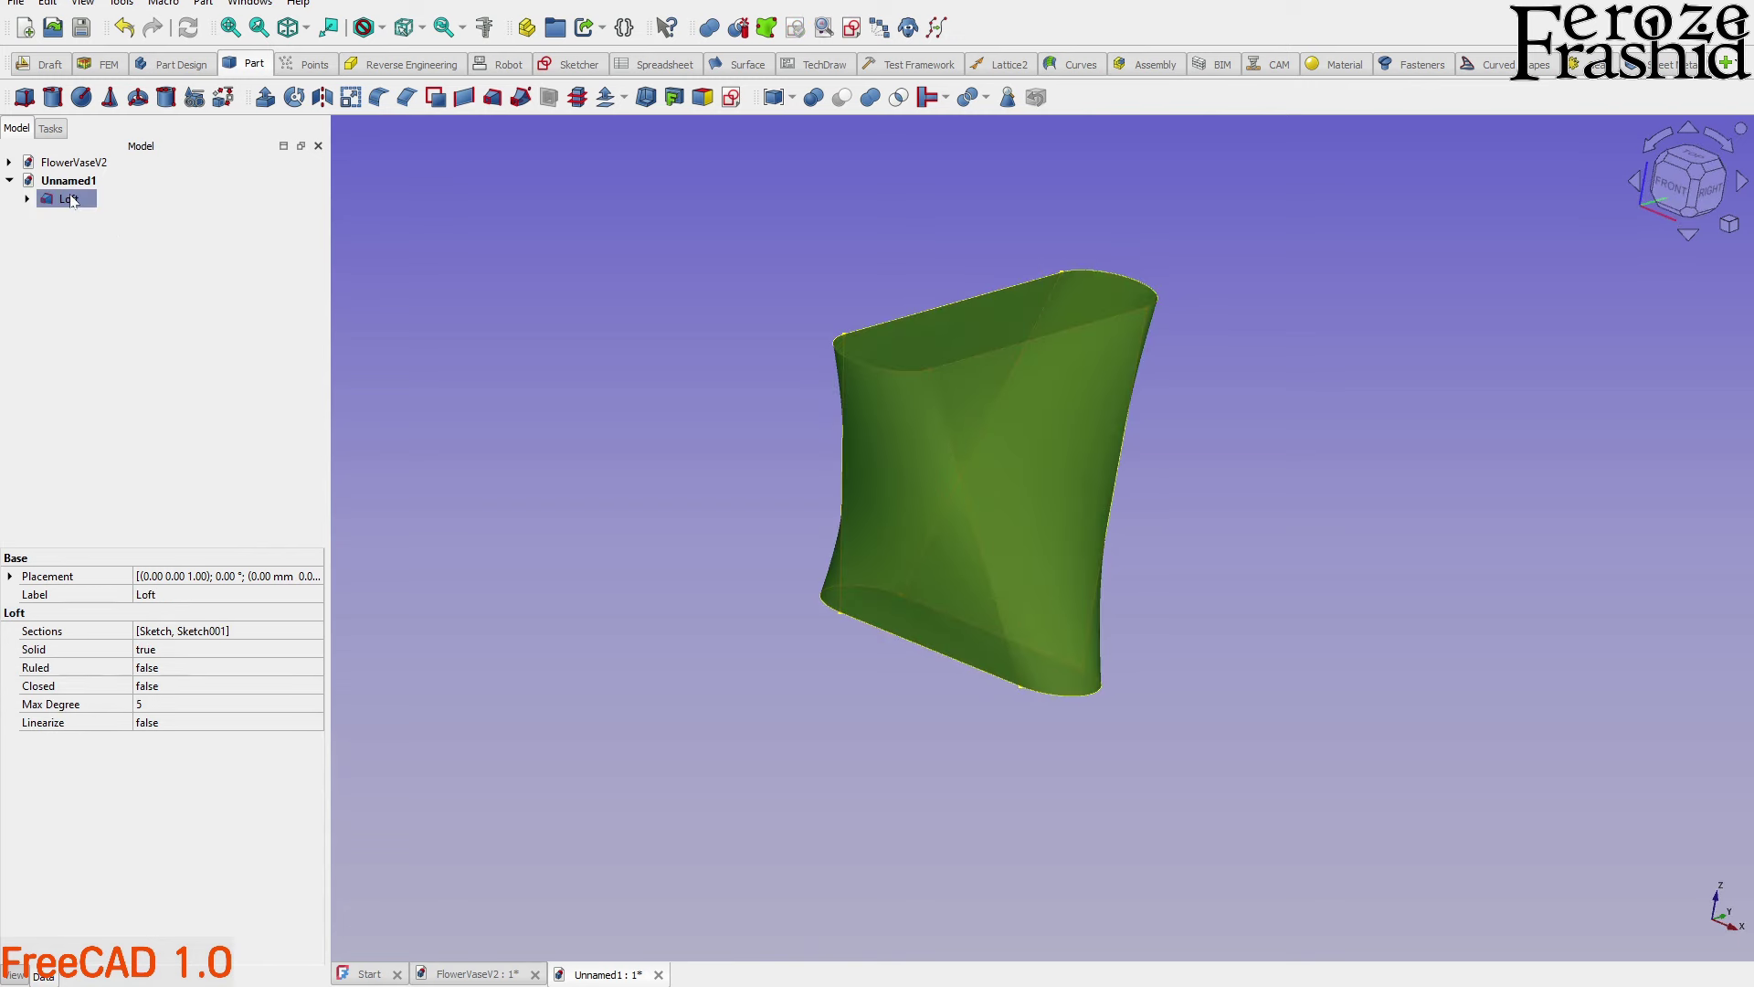
pyautogui.press('Delete')
pyautogui.moveTo(98, 266); pyautogui.dragTo(91, 197)
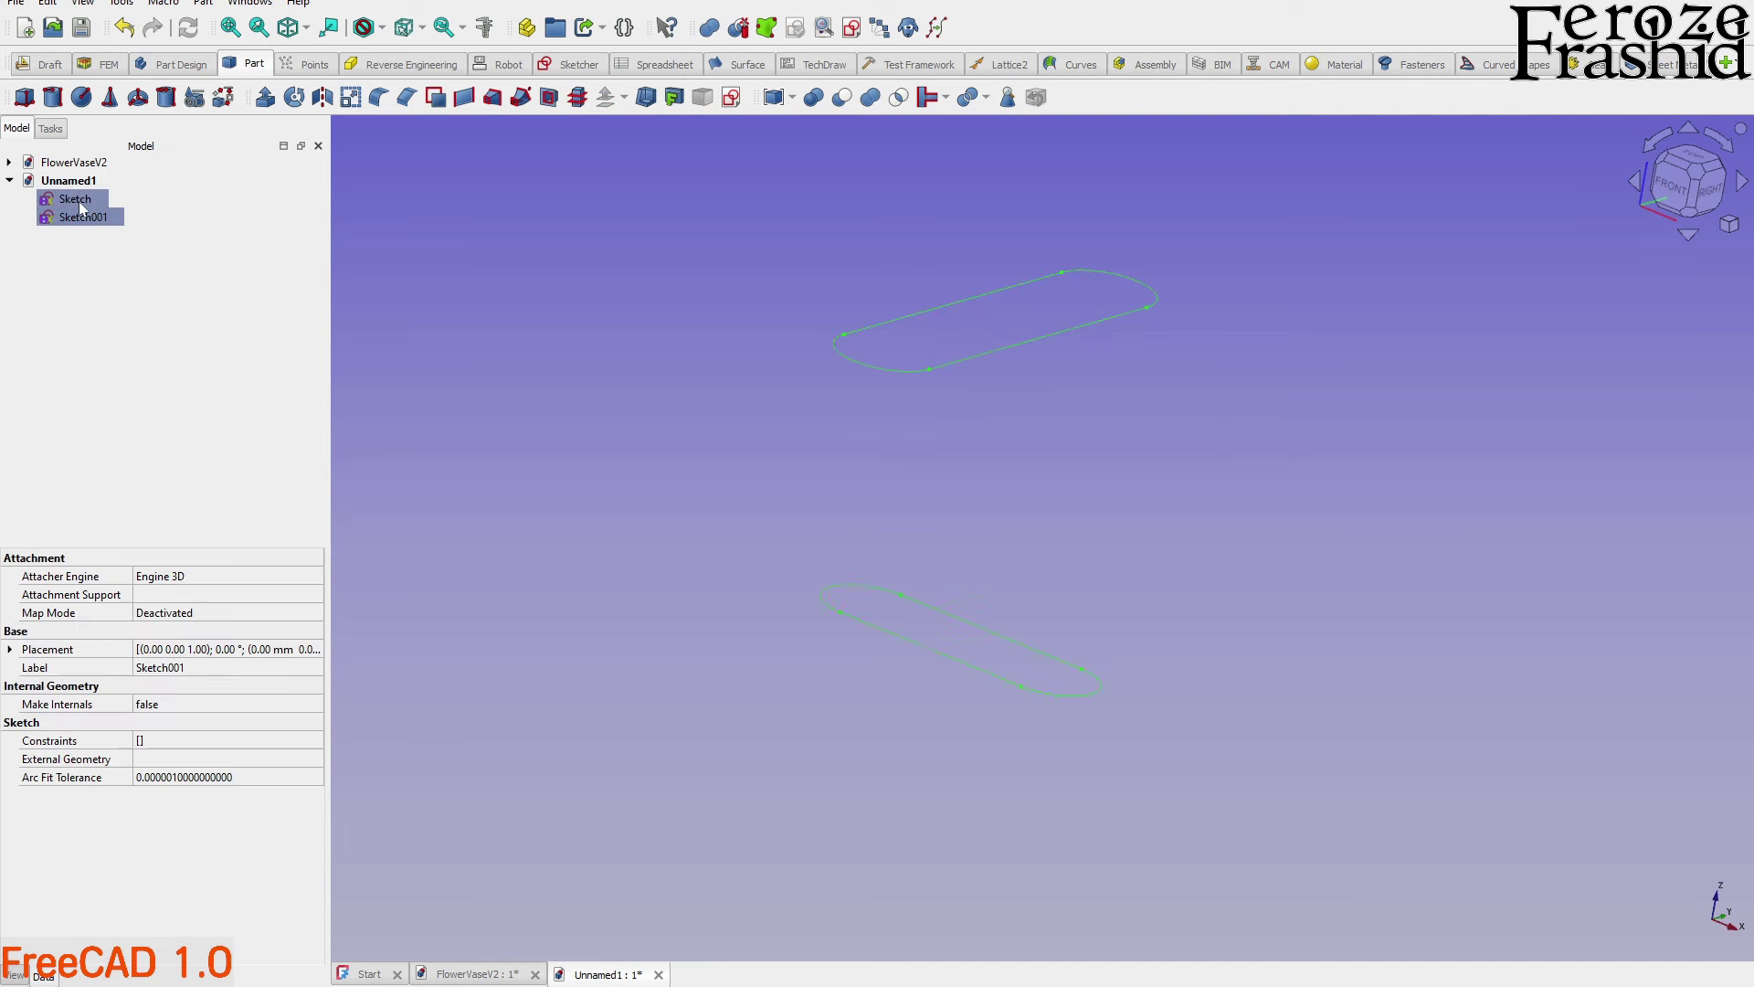
pyautogui.press('Delete')
# Examine the twisted vase in the FlowerVaseV2 document and return to the empty Unnamed1 document
pyautogui.click(92, 180)
pyautogui.doubleClick(77, 162)
pyautogui.moveTo(941, 573); pyautogui.dragTo(1130, 491, button='middle')
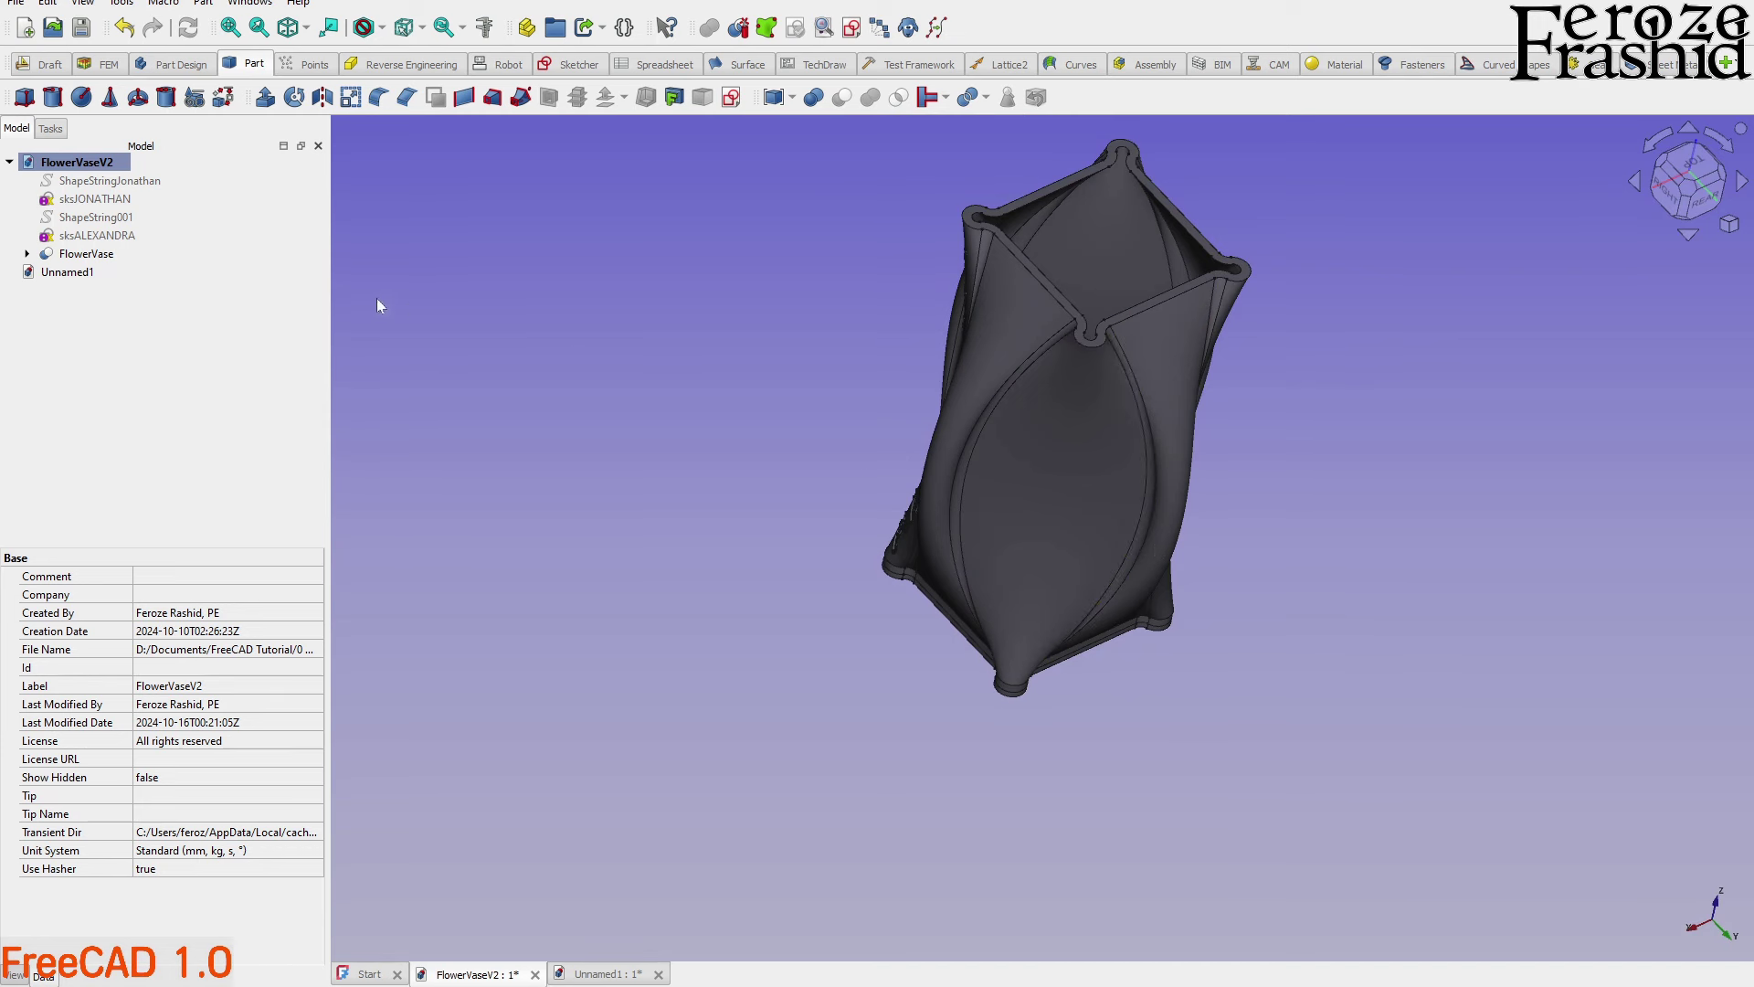
pyautogui.click(67, 271)
pyautogui.click(123, 347)
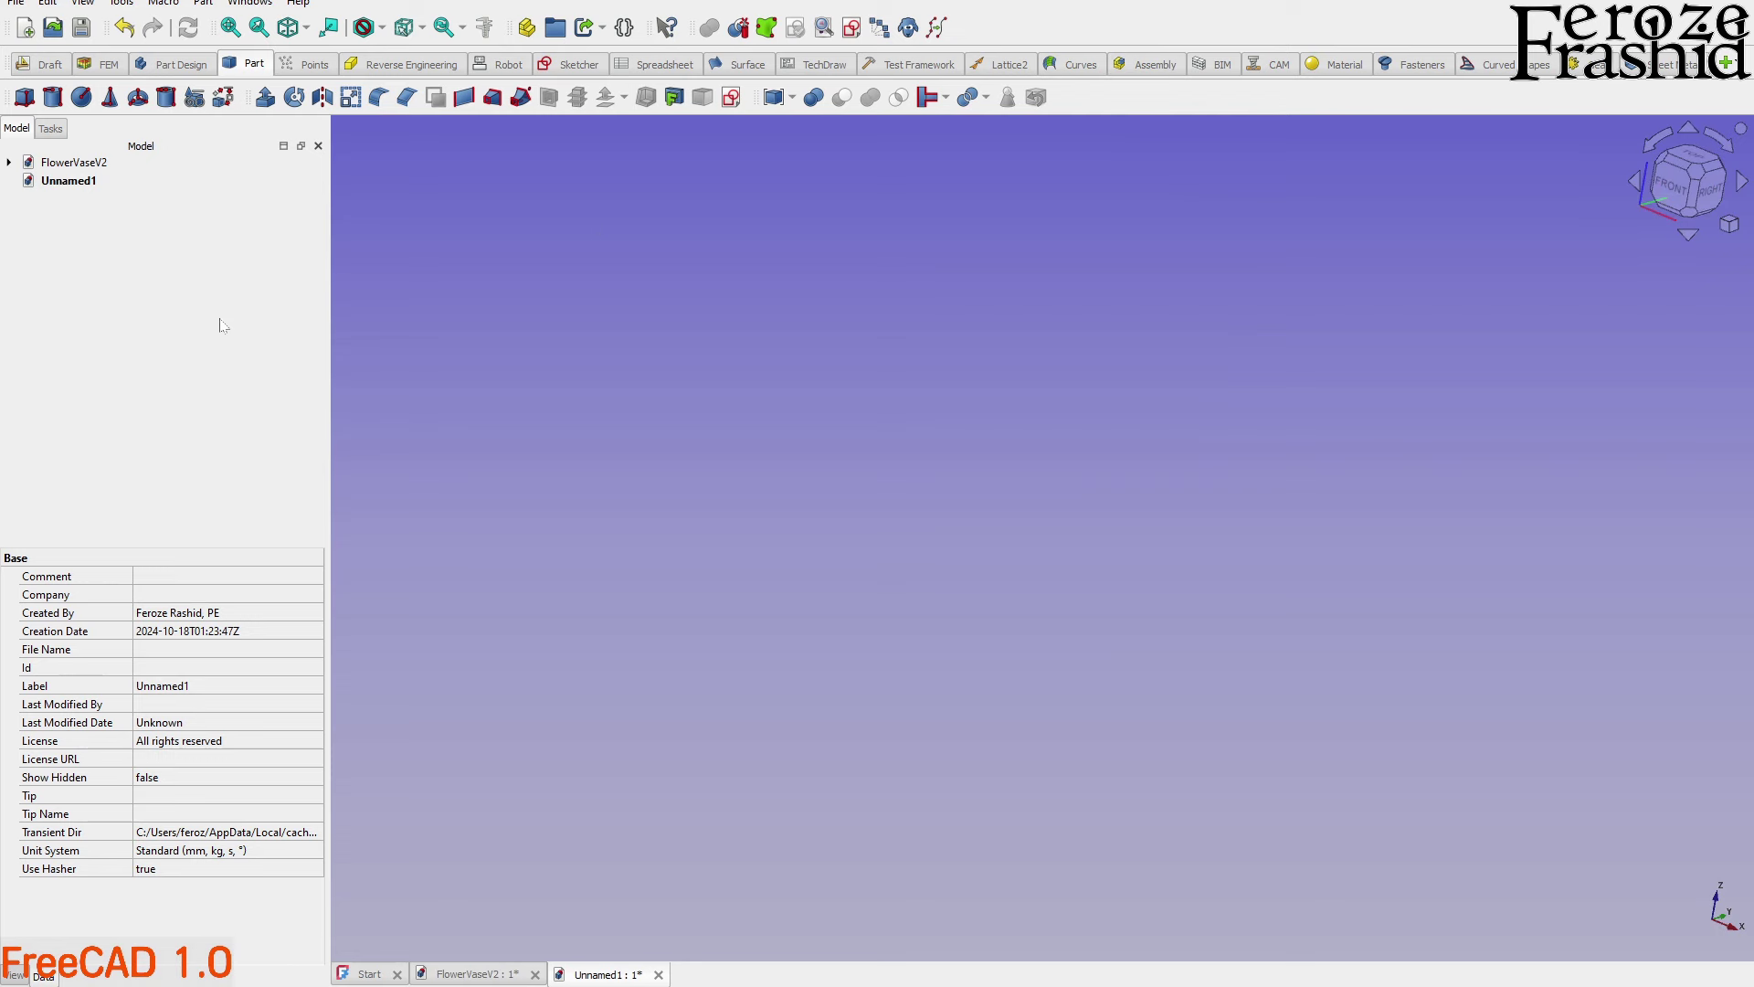
# Create a sketch on the XY plane containing a 100 mm by 100 mm rectangle centred on the origin, and close it
pyautogui.click(731, 97)
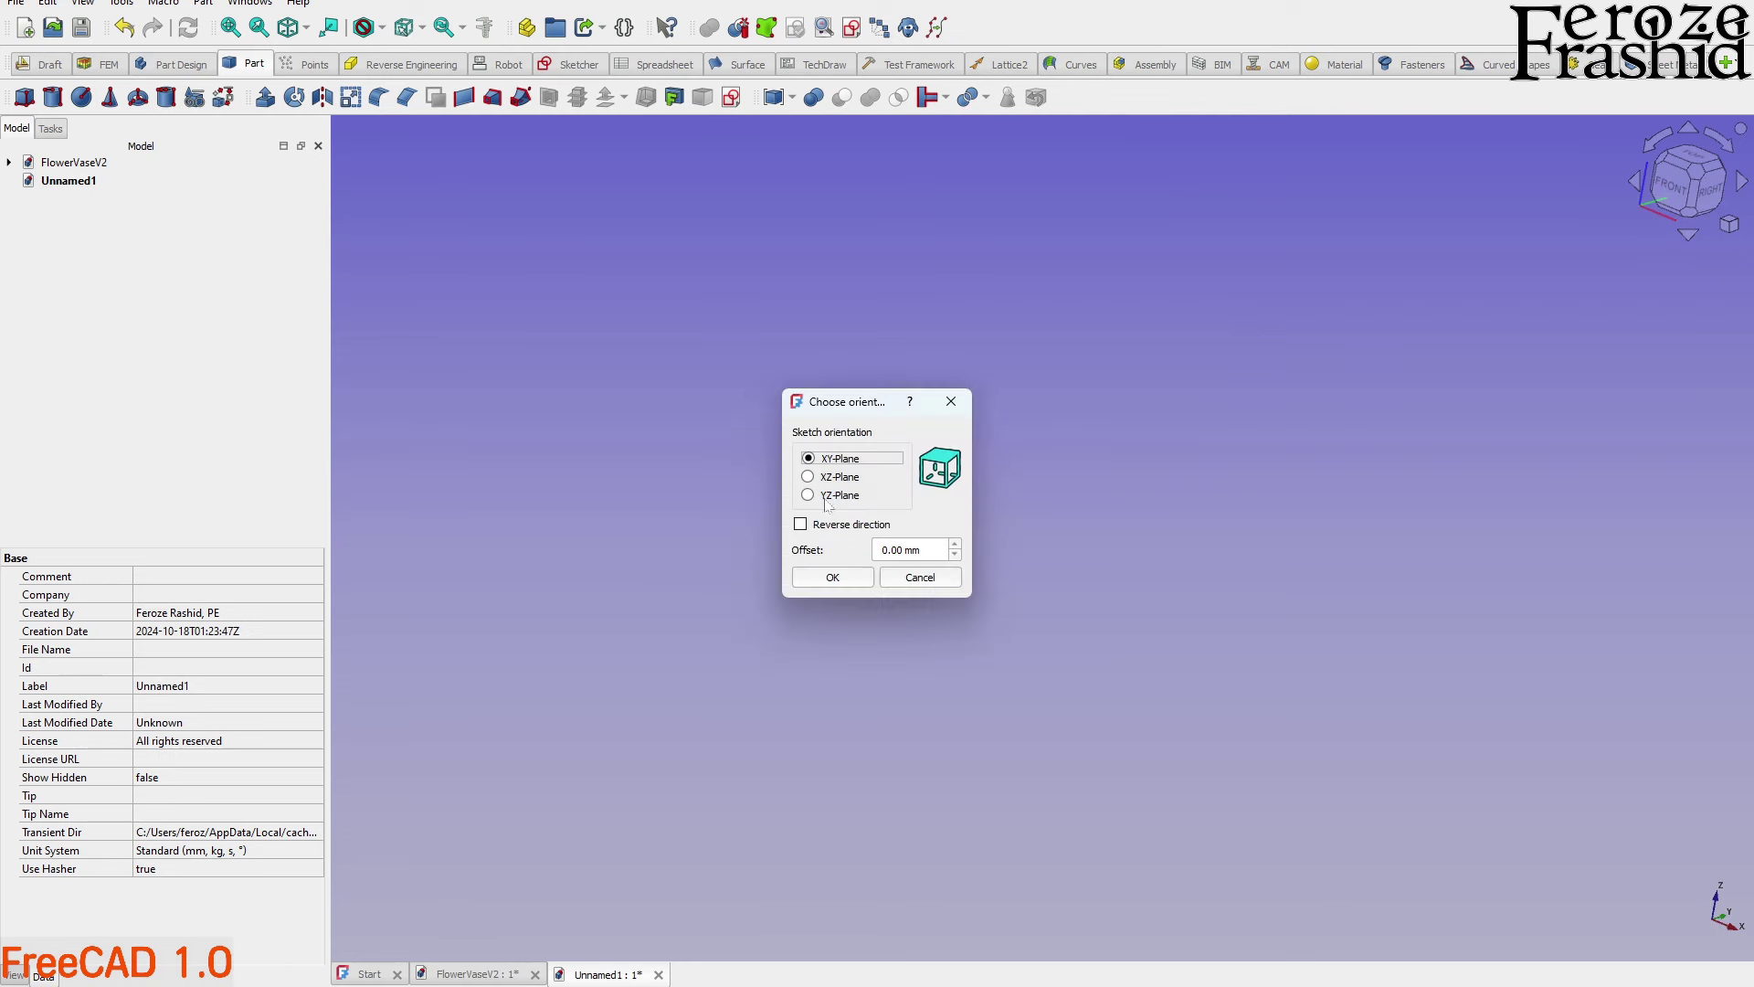
pyautogui.click(834, 578)
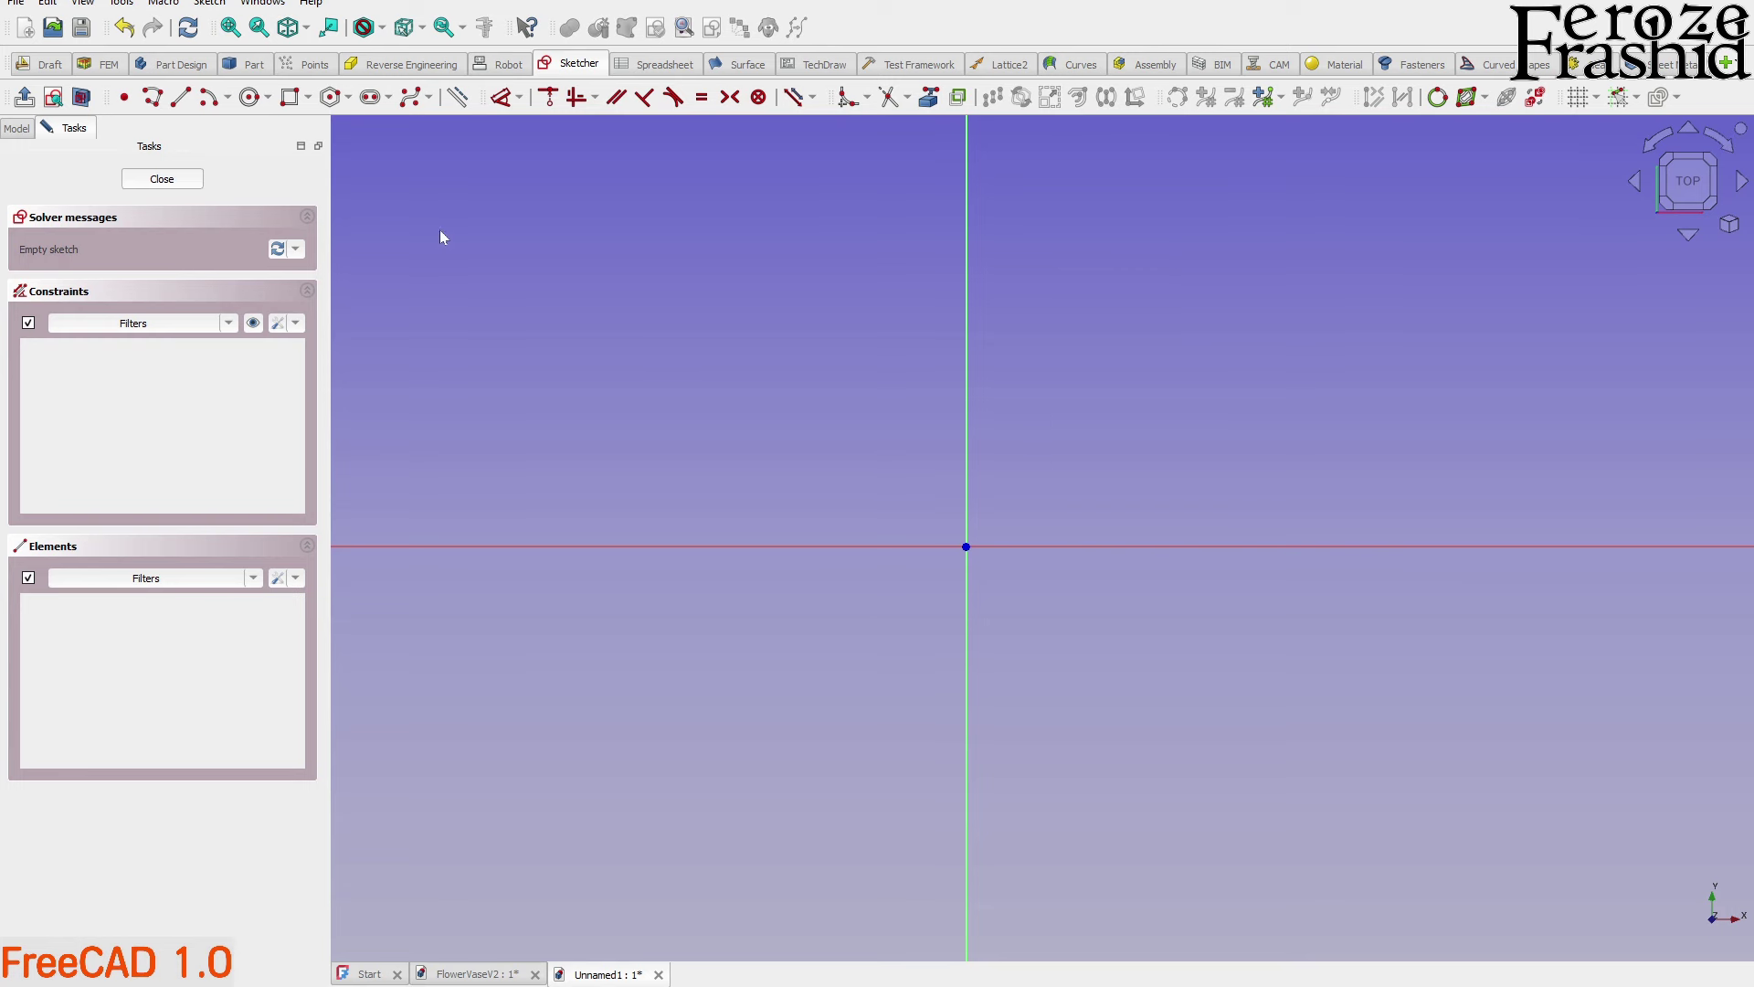
pyautogui.click(290, 100)
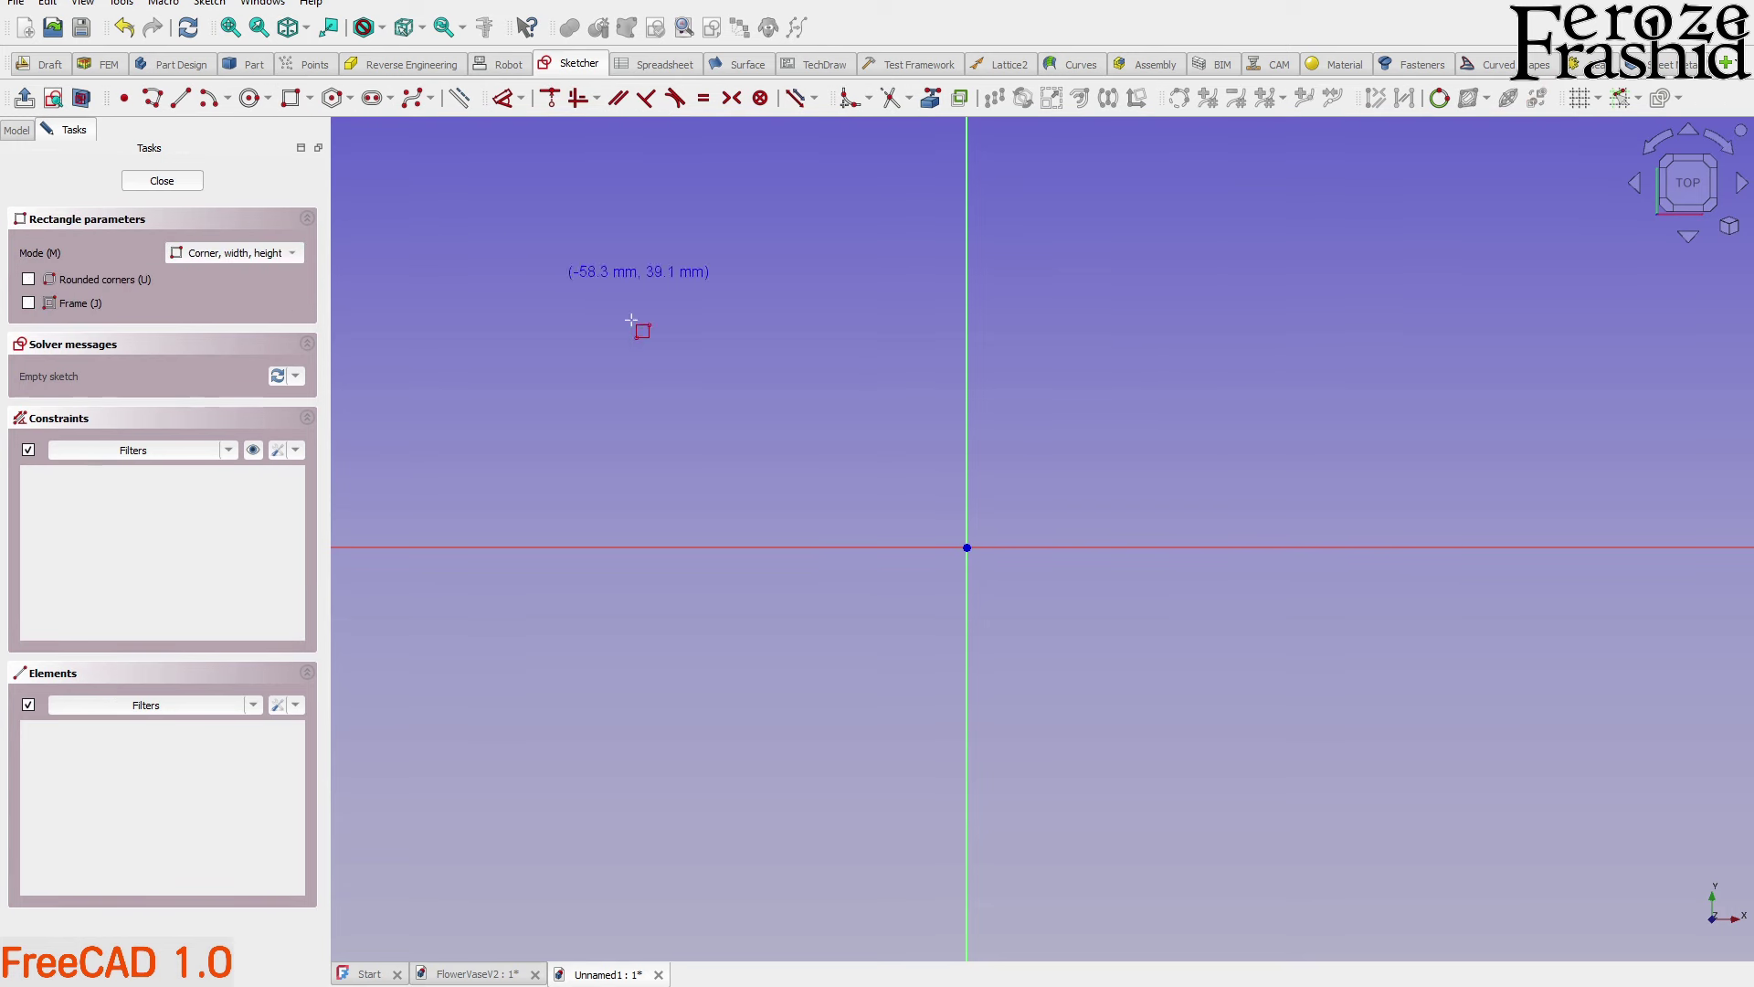
pyautogui.click(311, 98)
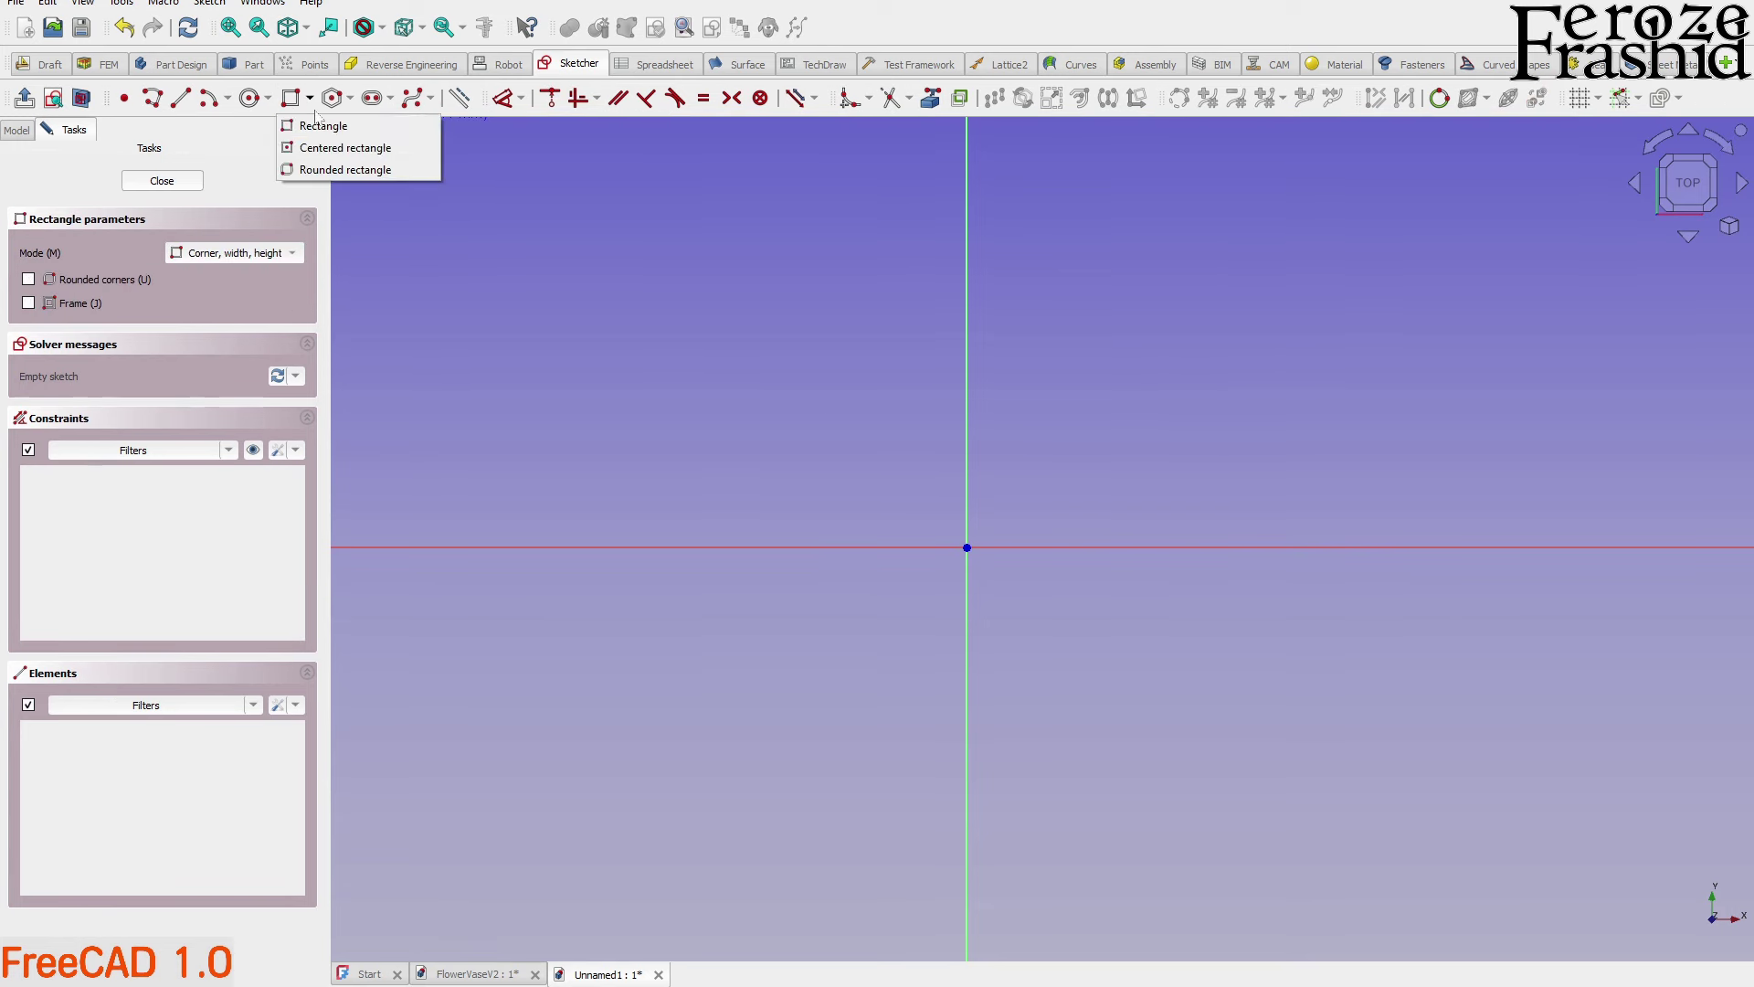
pyautogui.click(330, 154)
pyautogui.click(967, 546)
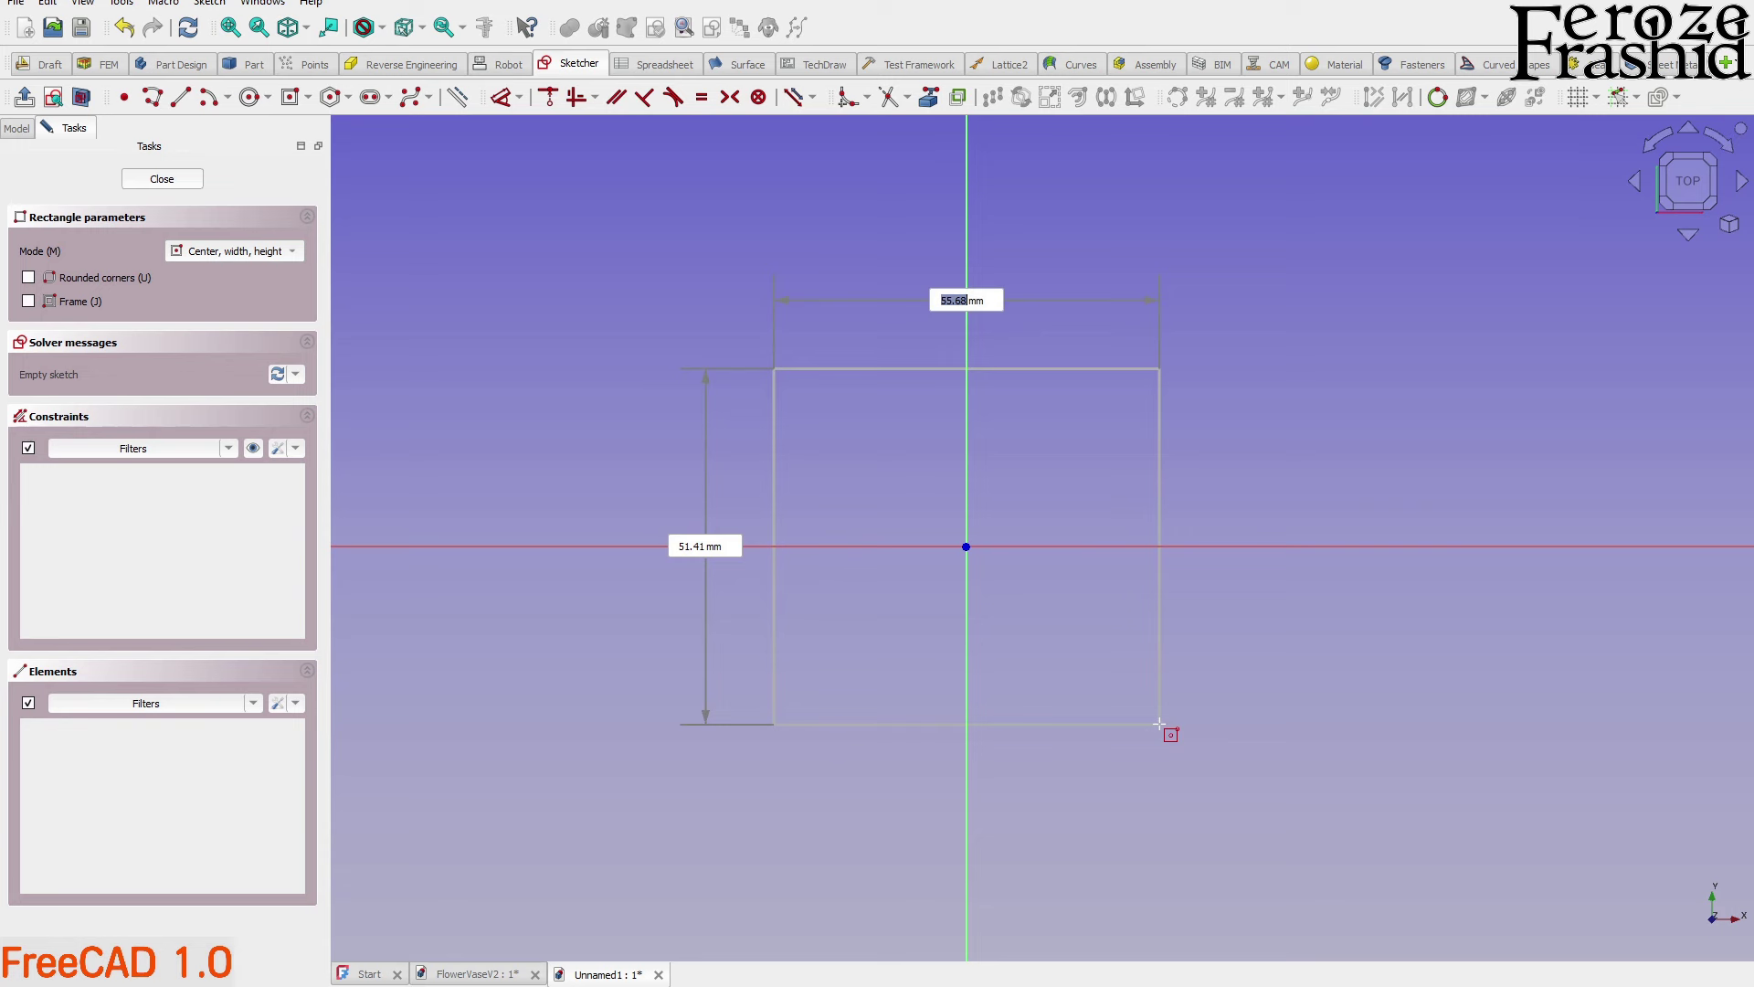
pyautogui.write('100')
pyautogui.press('Tab')
pyautogui.write('1')
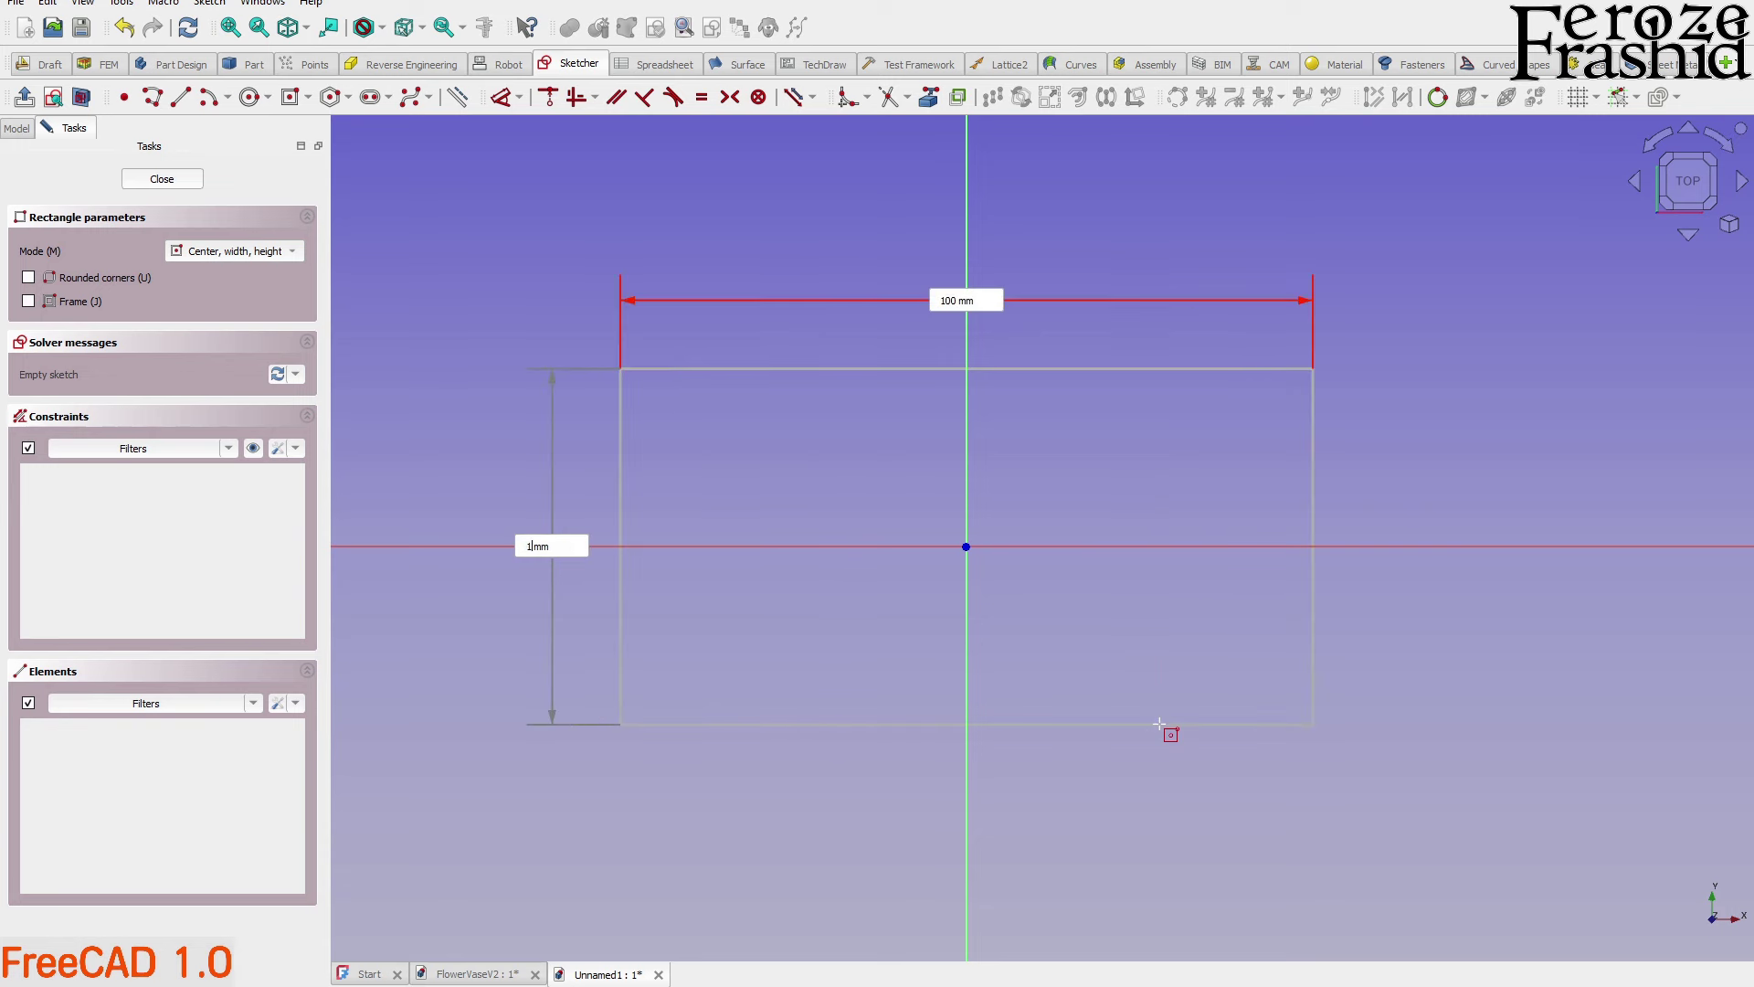
pyautogui.write('00')
pyautogui.press('Return')
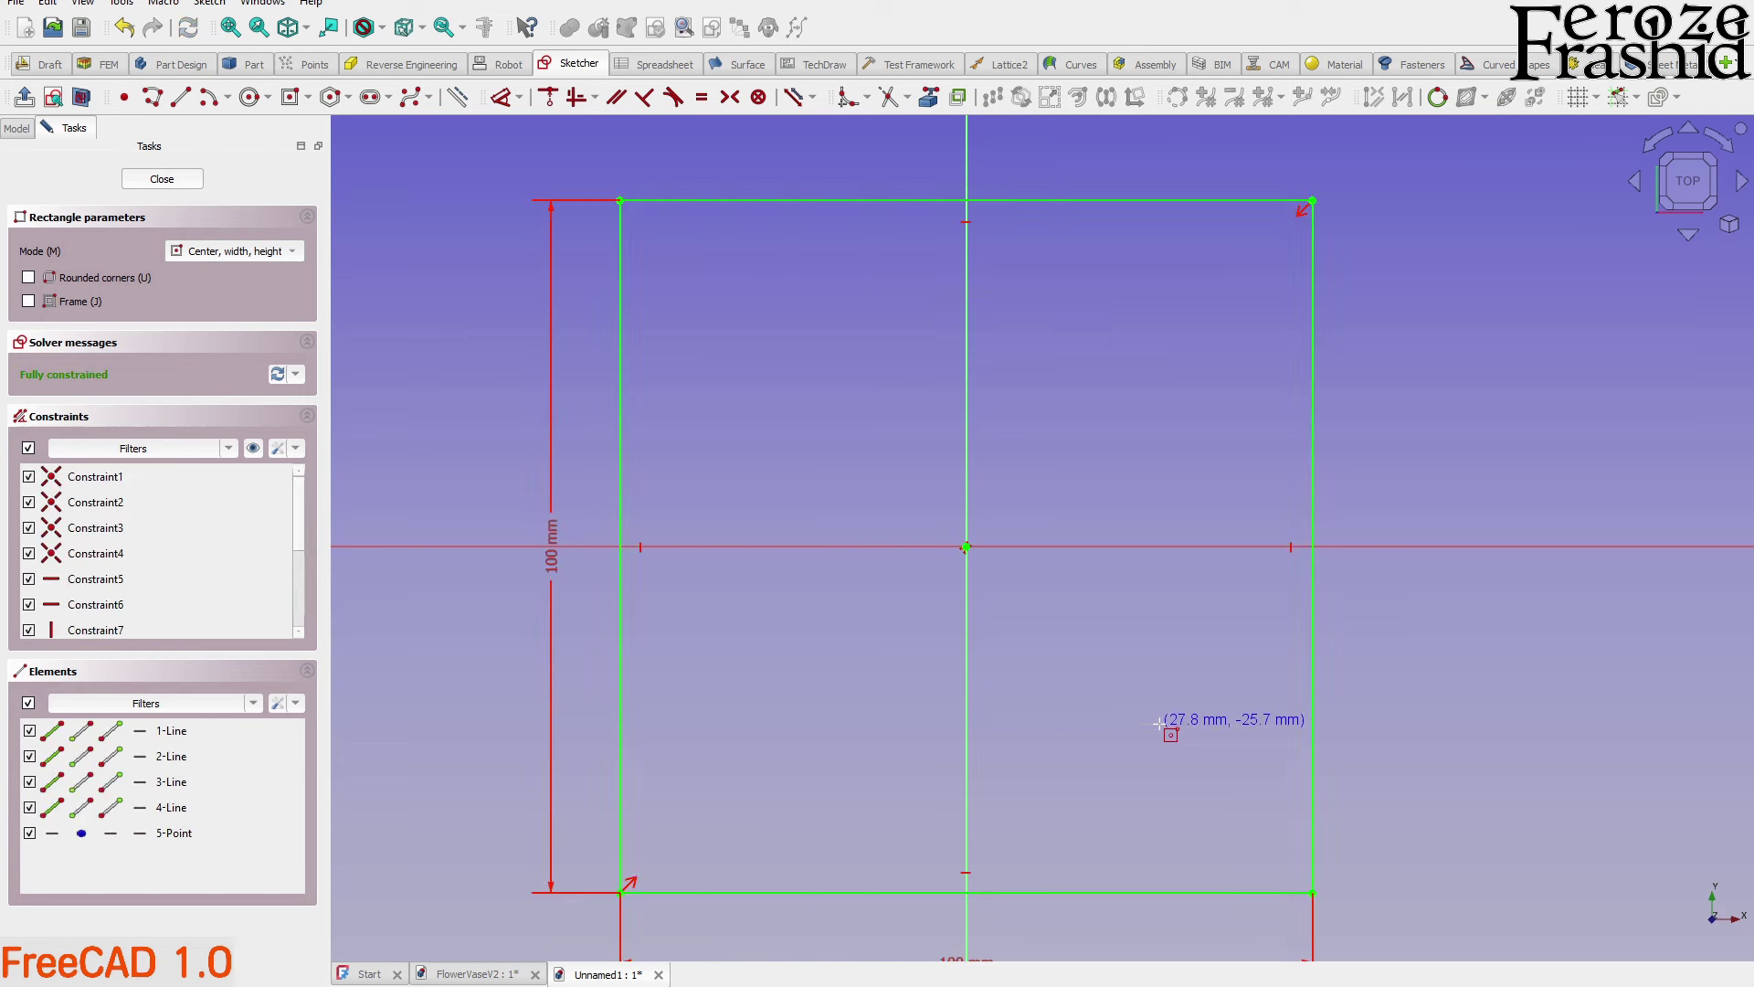
pyautogui.scroll(-3, 1078, 631)
pyautogui.press('Escape')
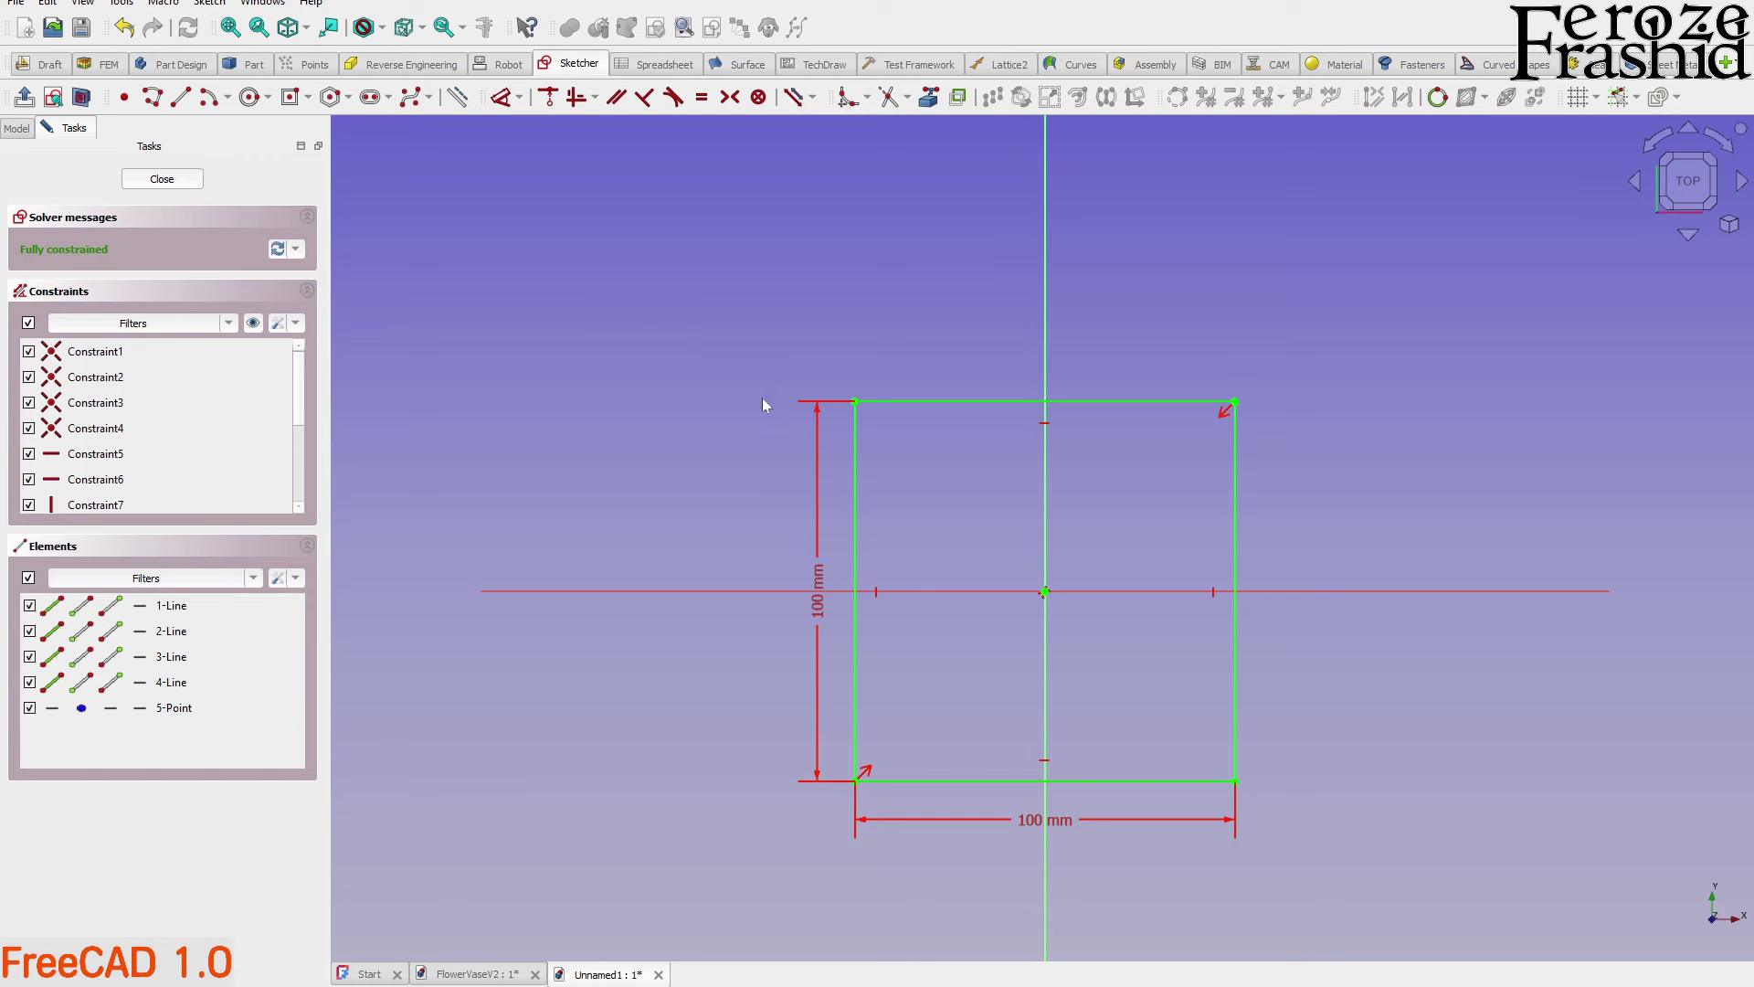
pyautogui.click(137, 181)
pyautogui.press('0')
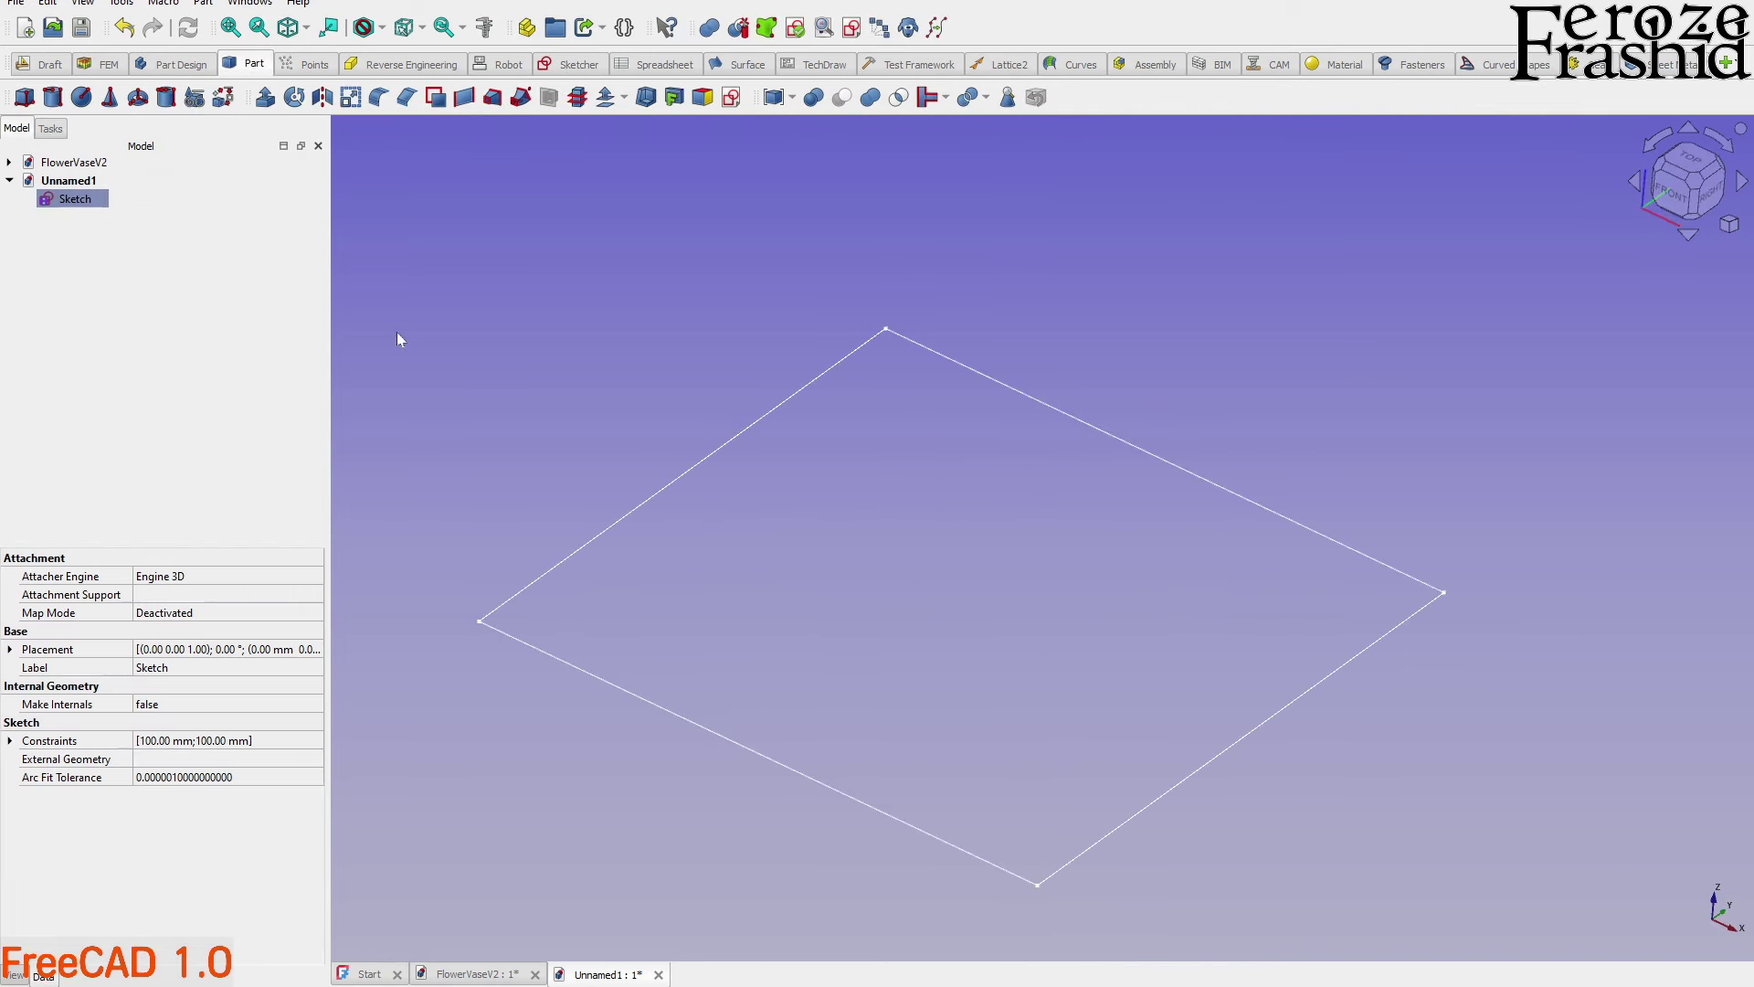
# Examine the rim edges and rounded corners of the FlowerVaseV2 vase, comparing them with the square sketch in Unnamed1
pyautogui.doubleClick(57, 164)
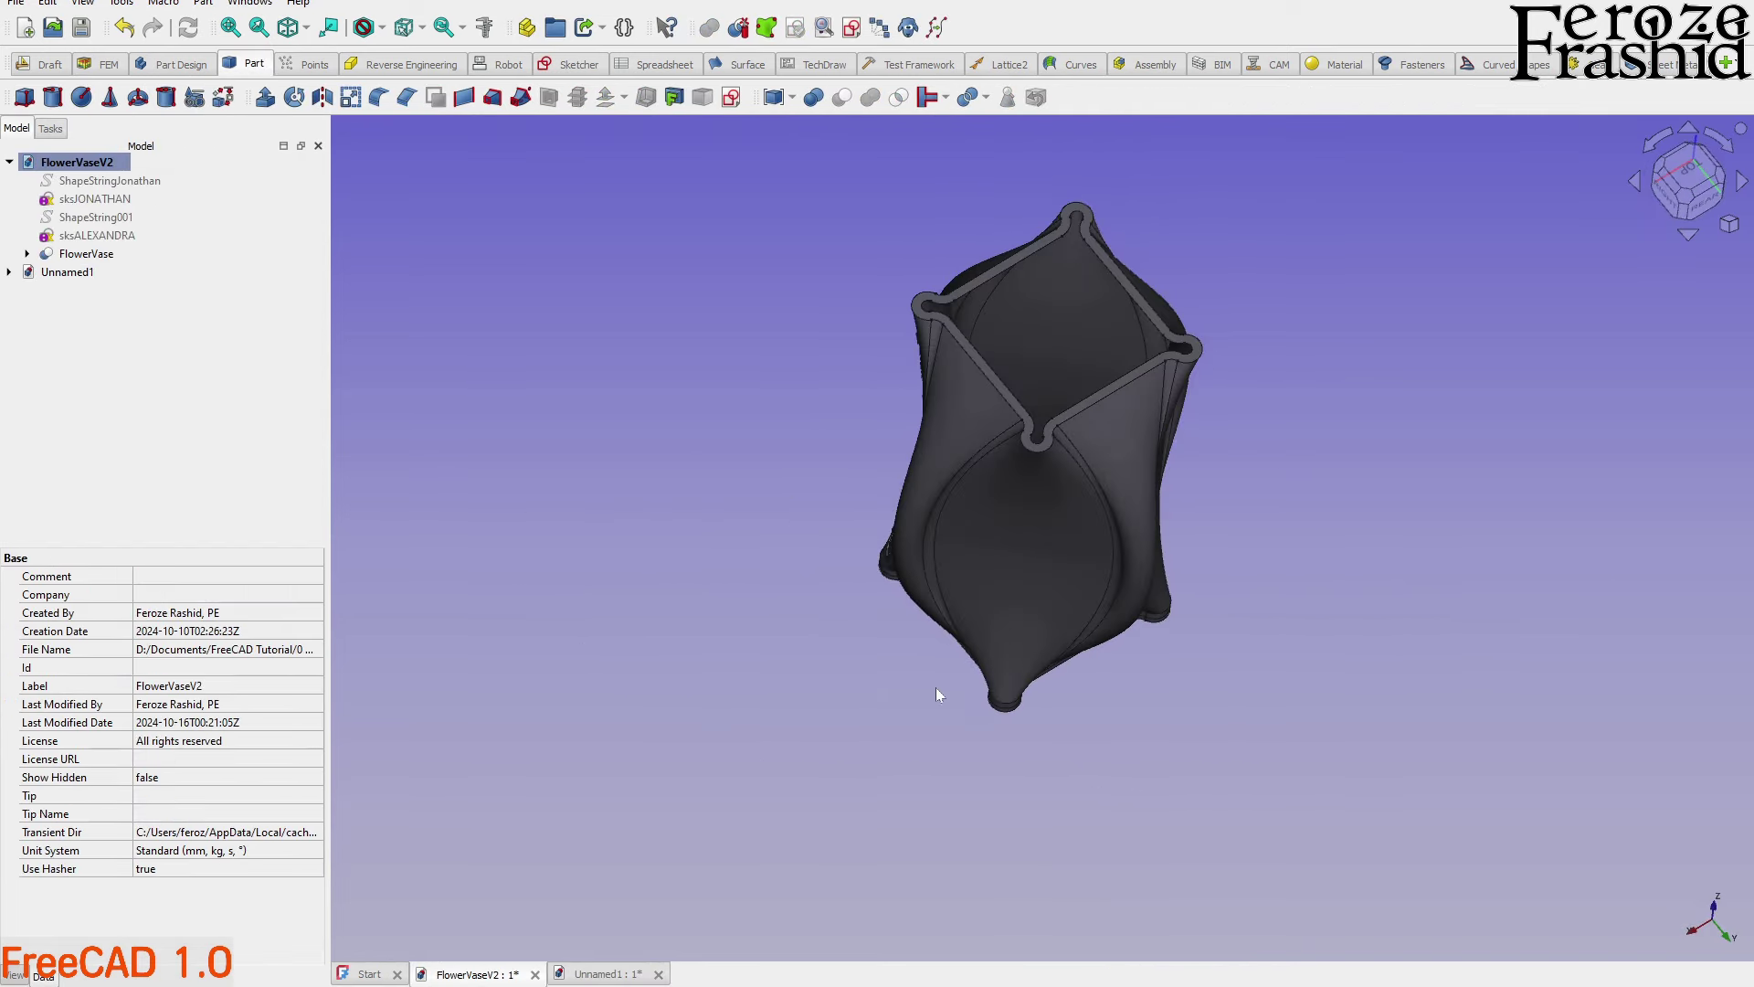
pyautogui.scroll(3, 996, 403)
pyautogui.scroll(2, 996, 403)
pyautogui.click(1005, 322)
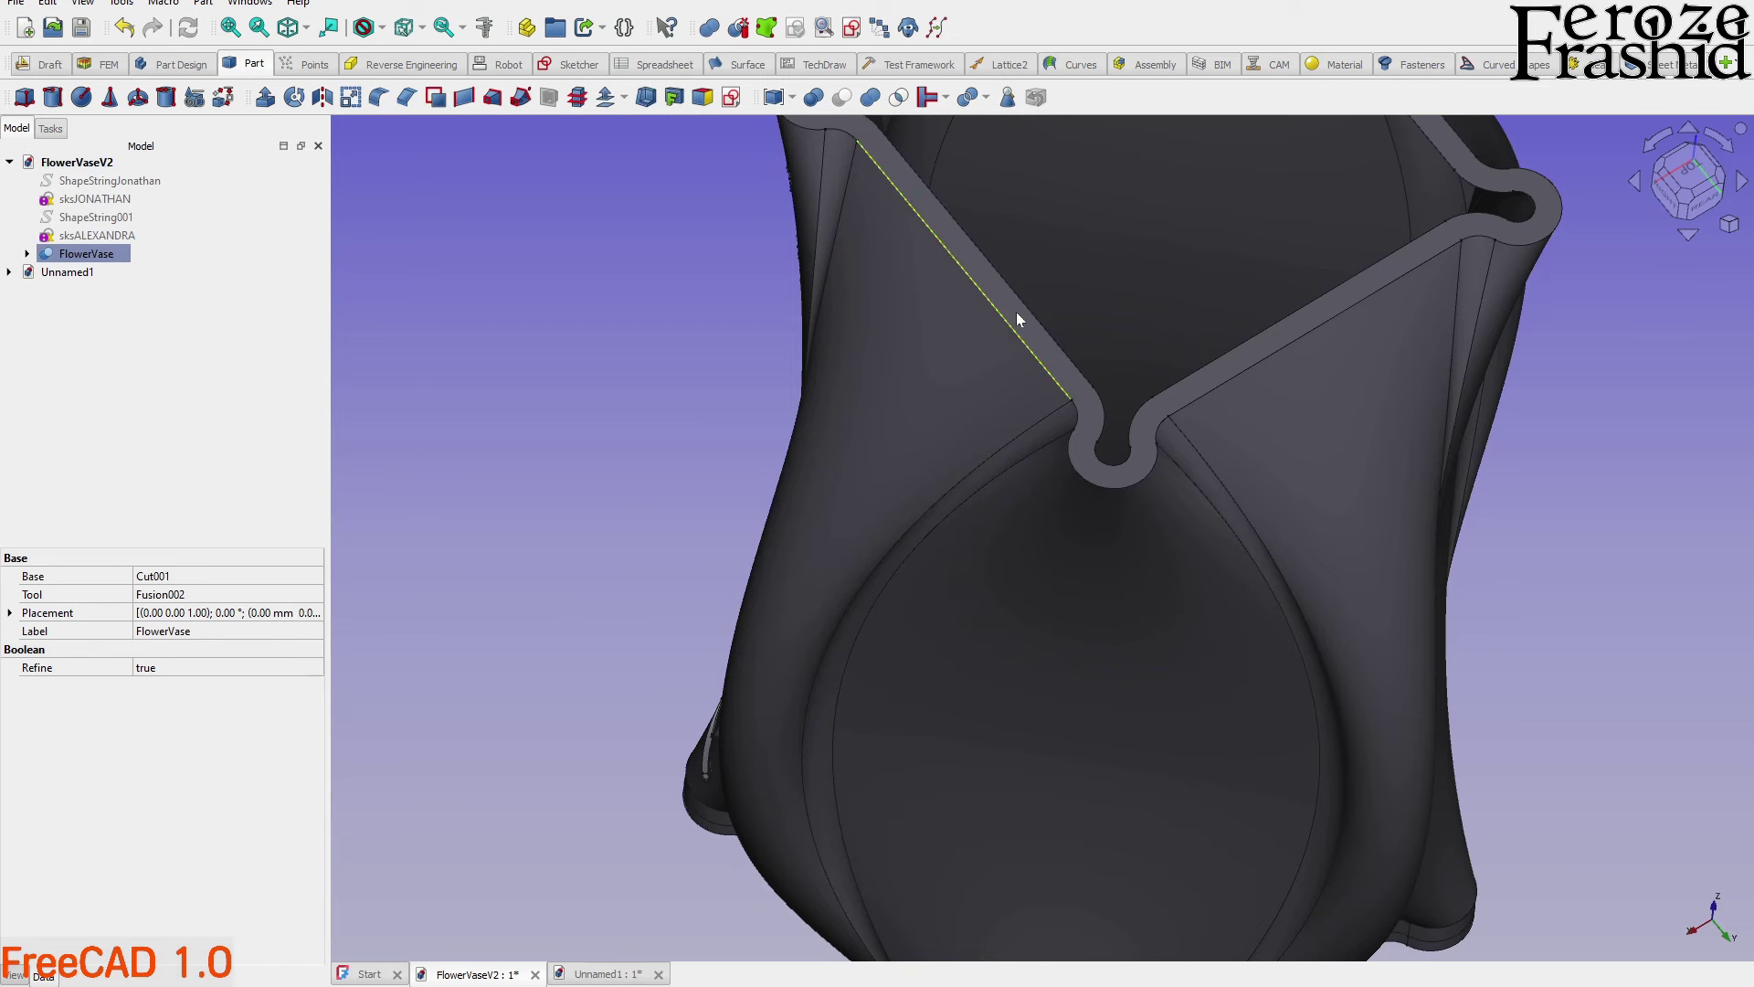
pyautogui.scroll(-4, 795, 584)
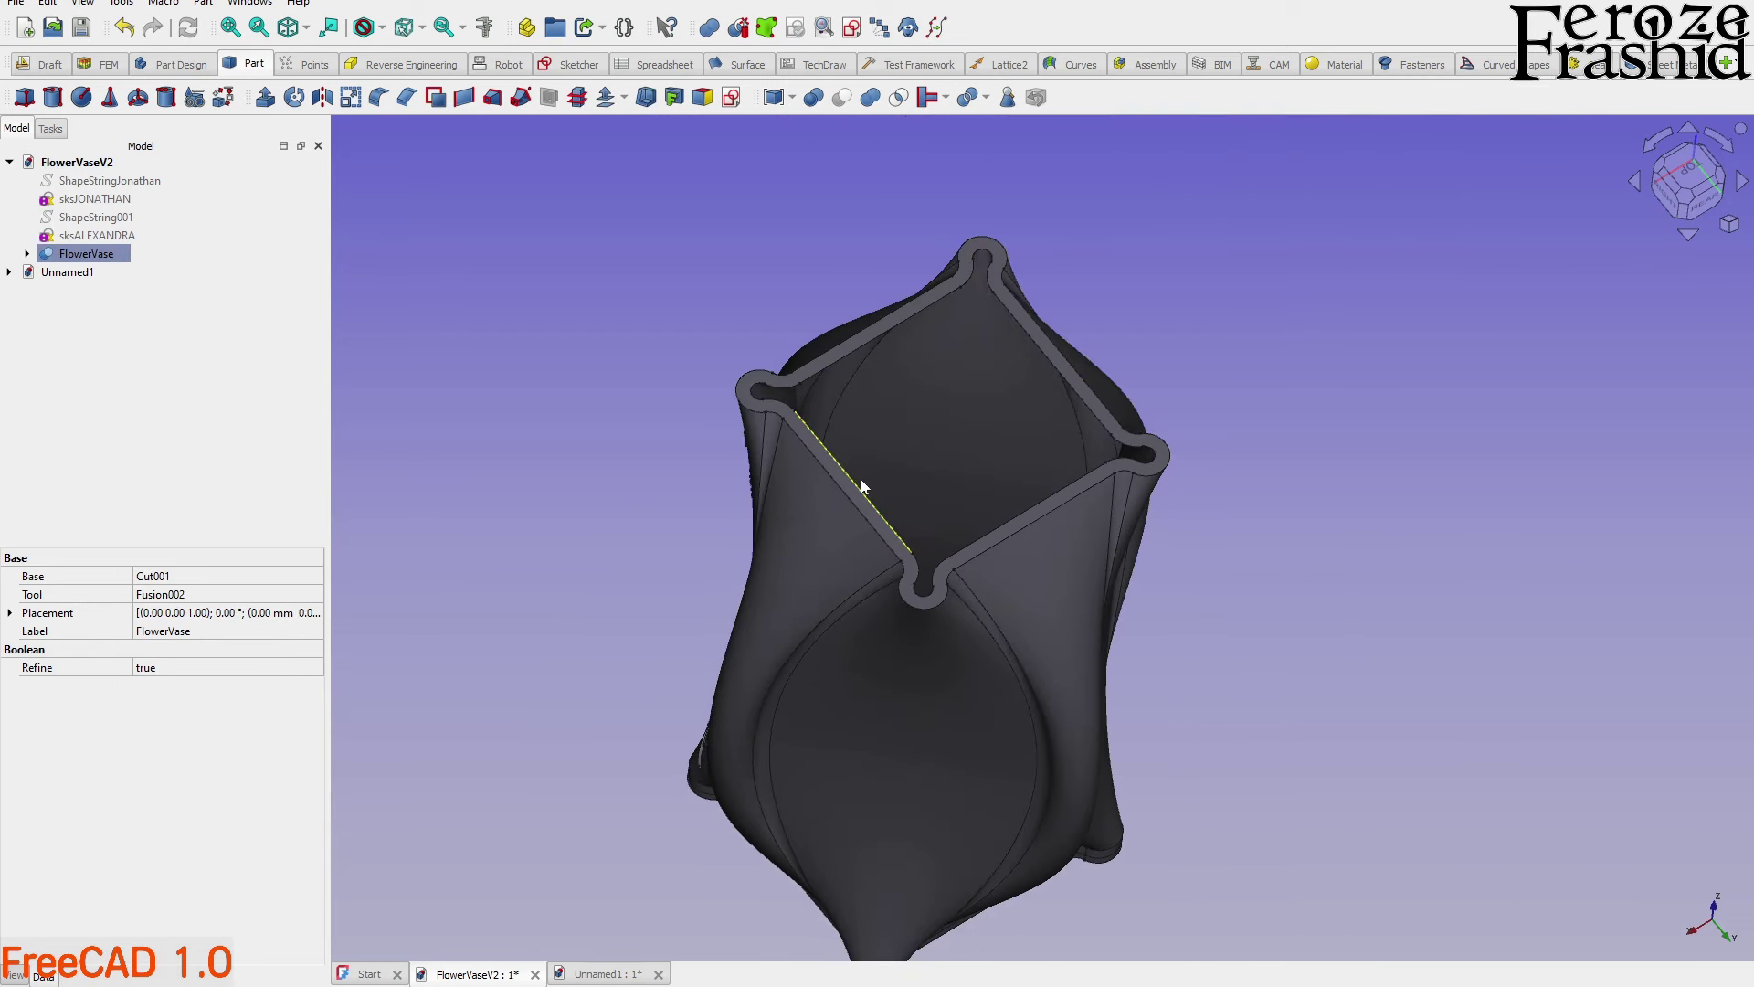
pyautogui.click(861, 489)
pyautogui.scroll(3, 853, 480)
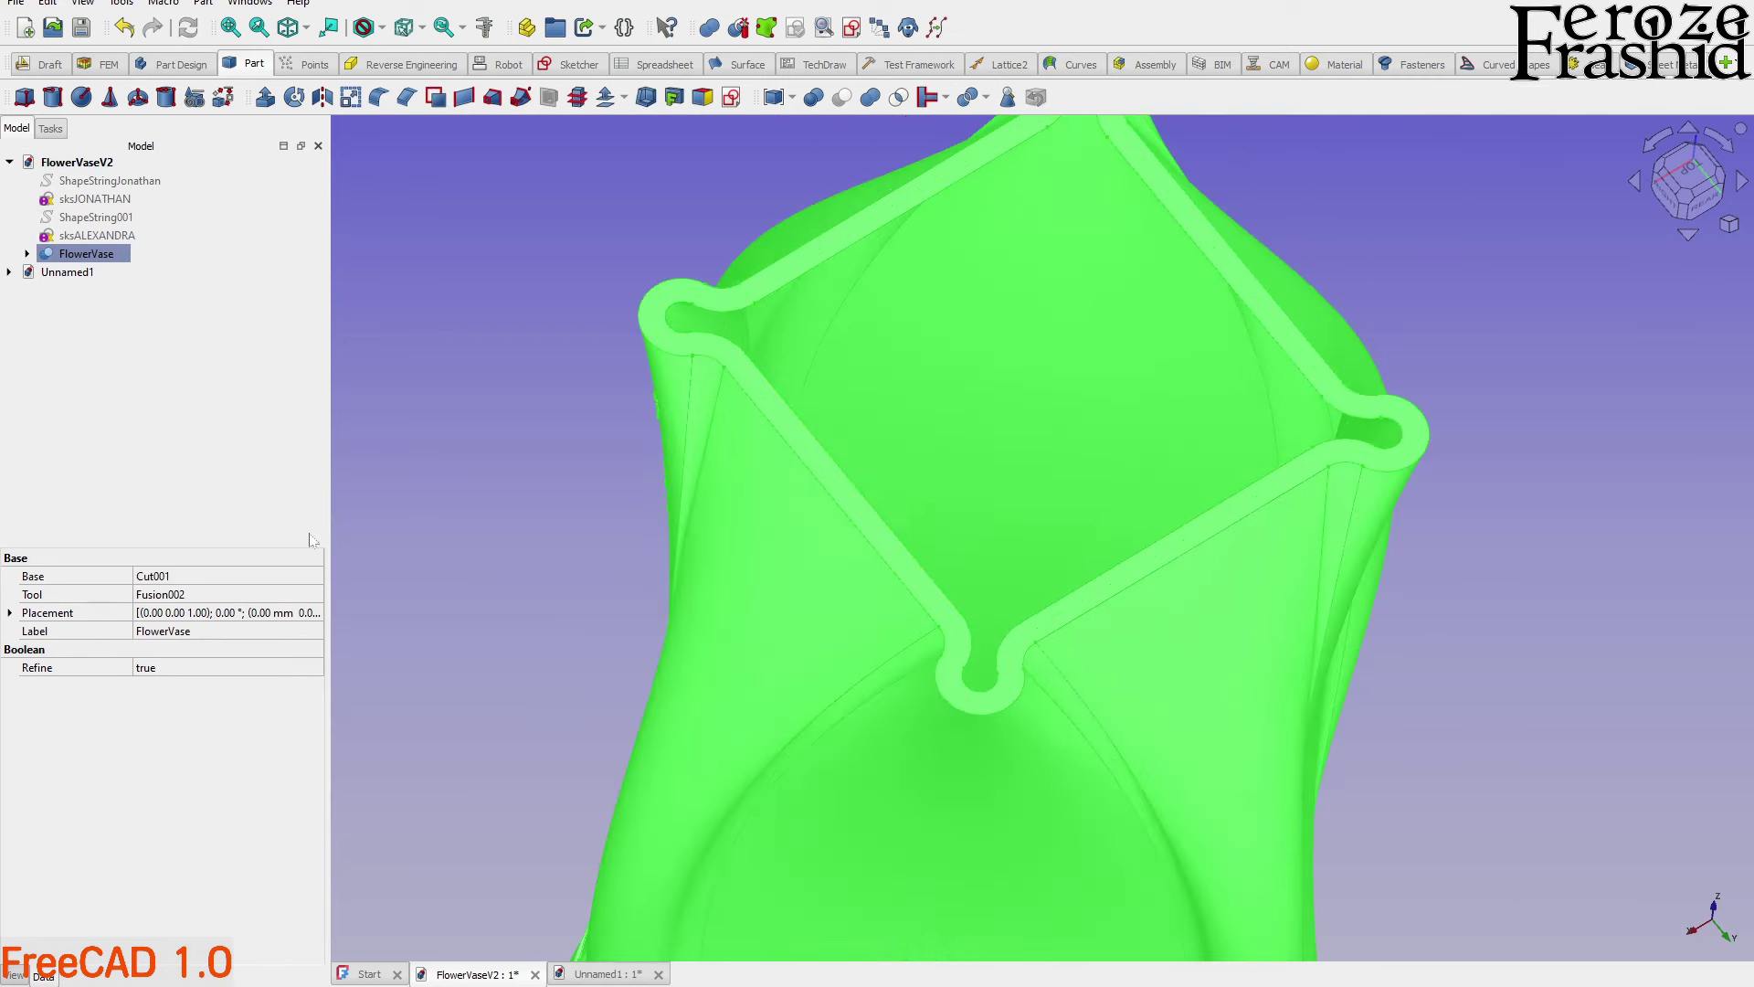
pyautogui.click(823, 449)
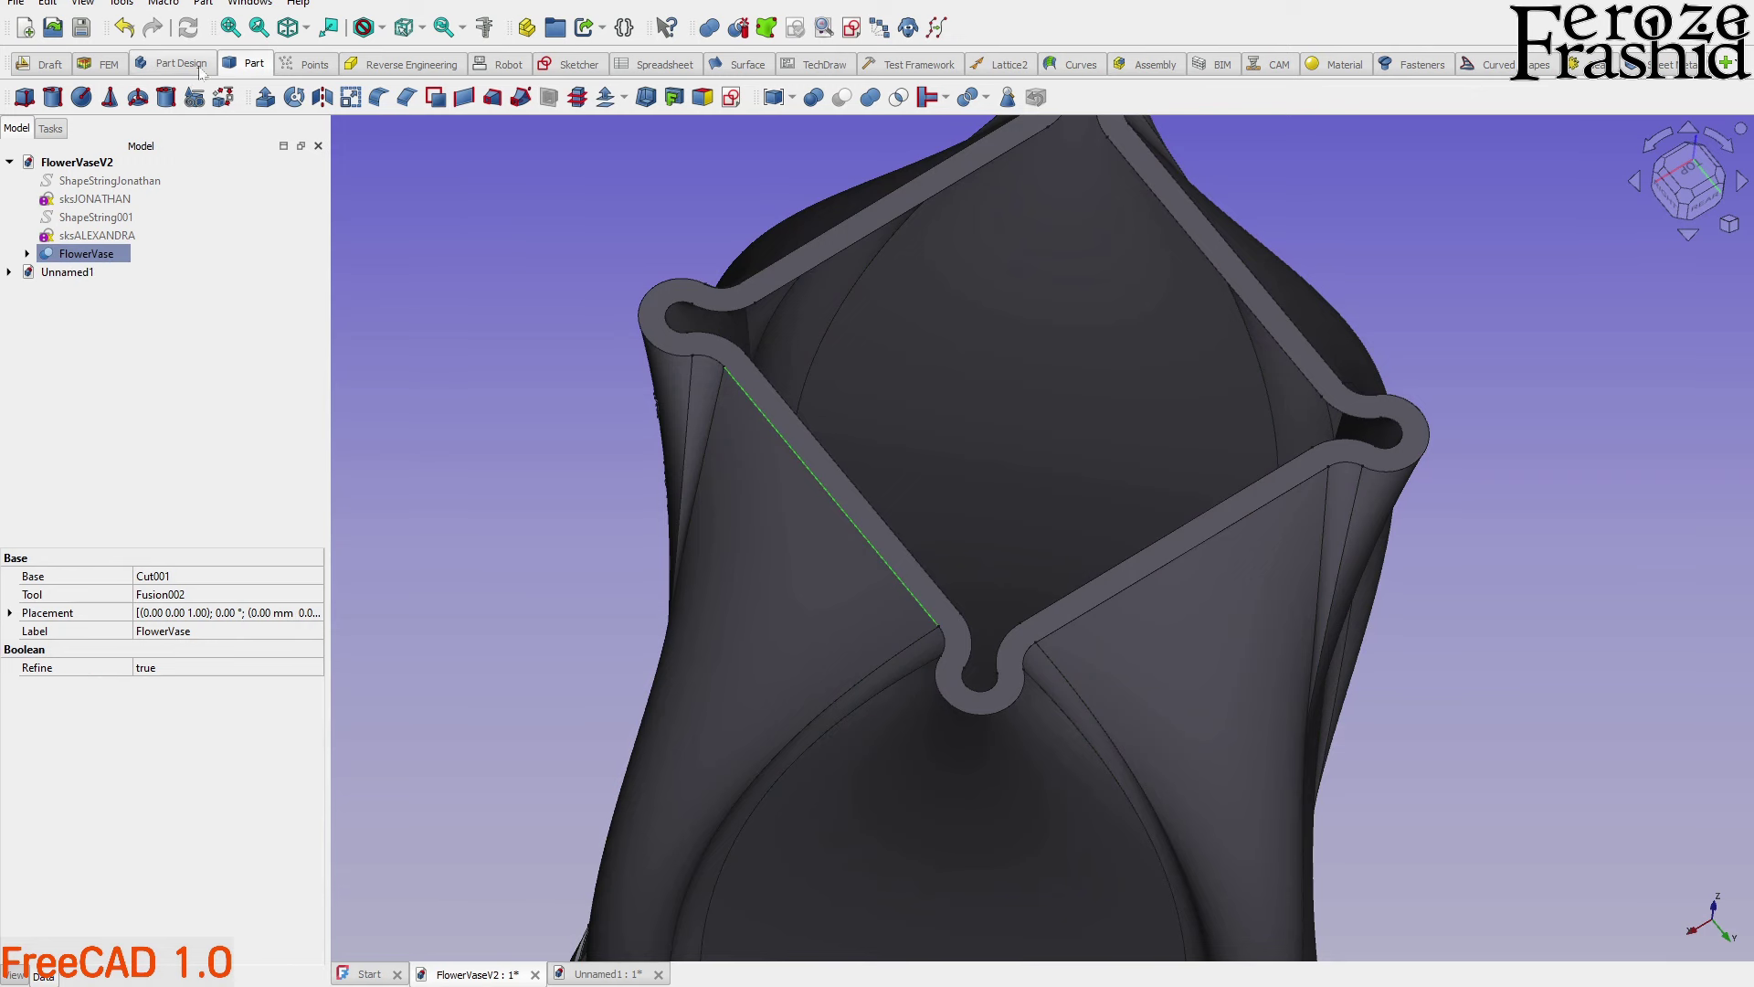
pyautogui.doubleClick(67, 271)
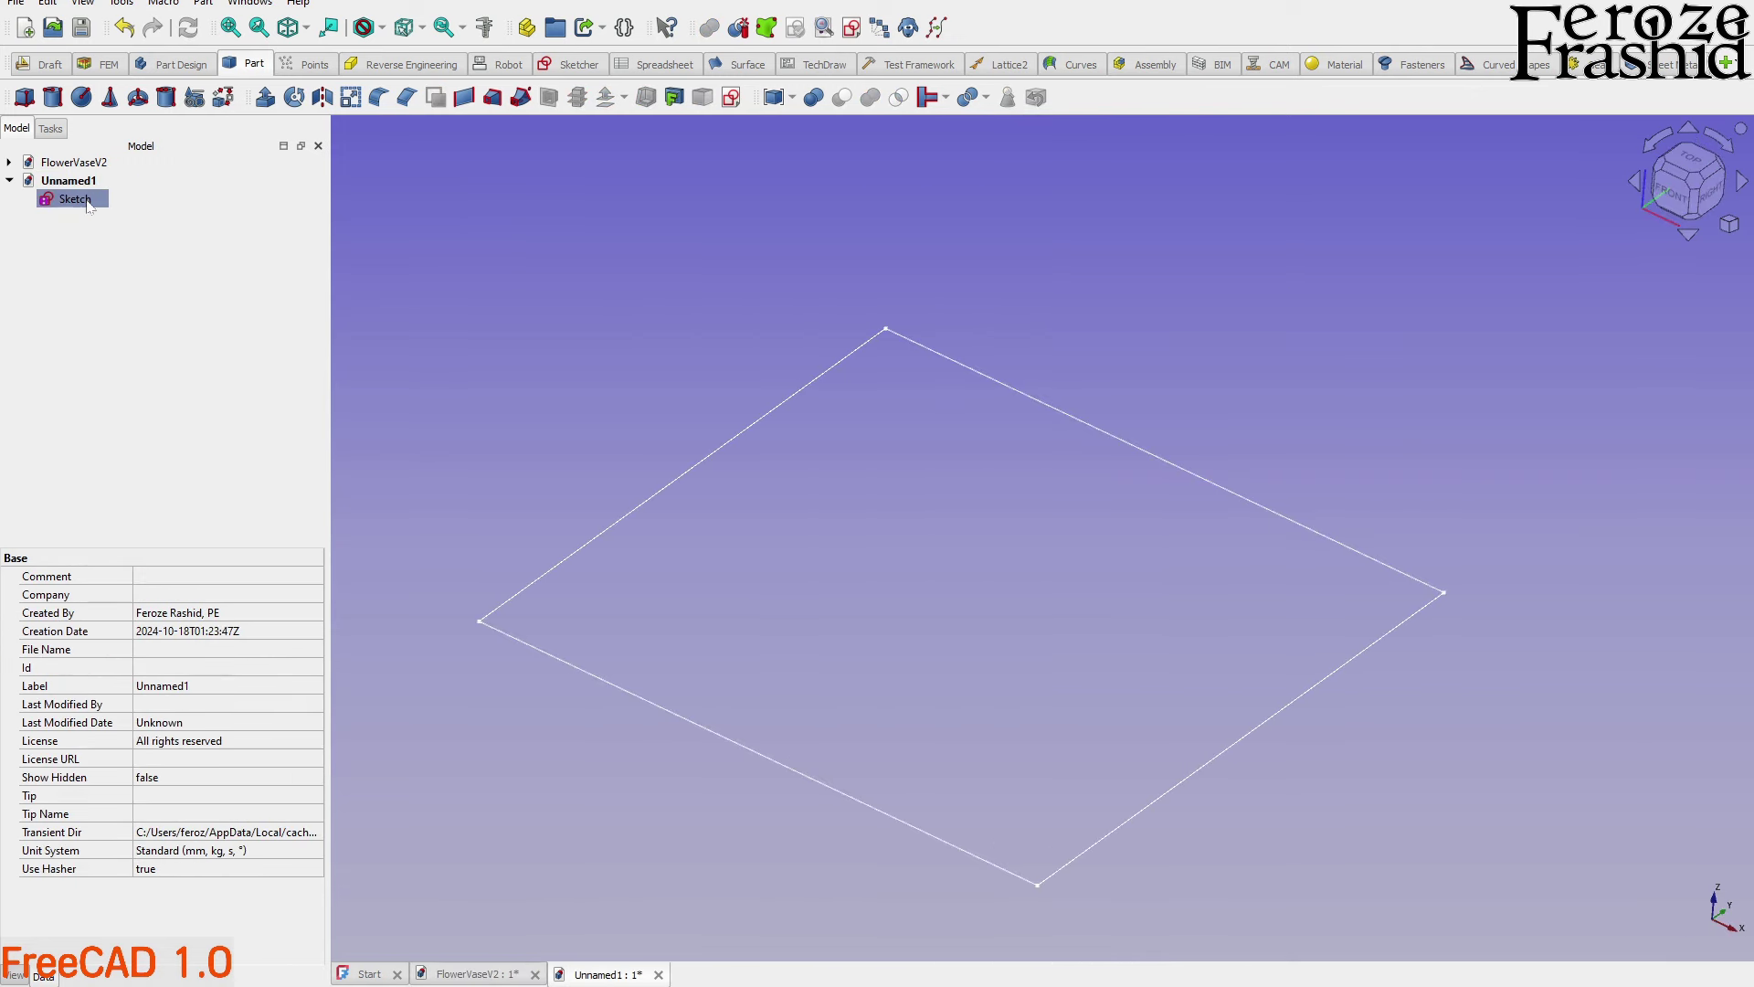
pyautogui.click(88, 202)
pyautogui.moveTo(771, 485); pyautogui.dragTo(755, 497, button='middle')
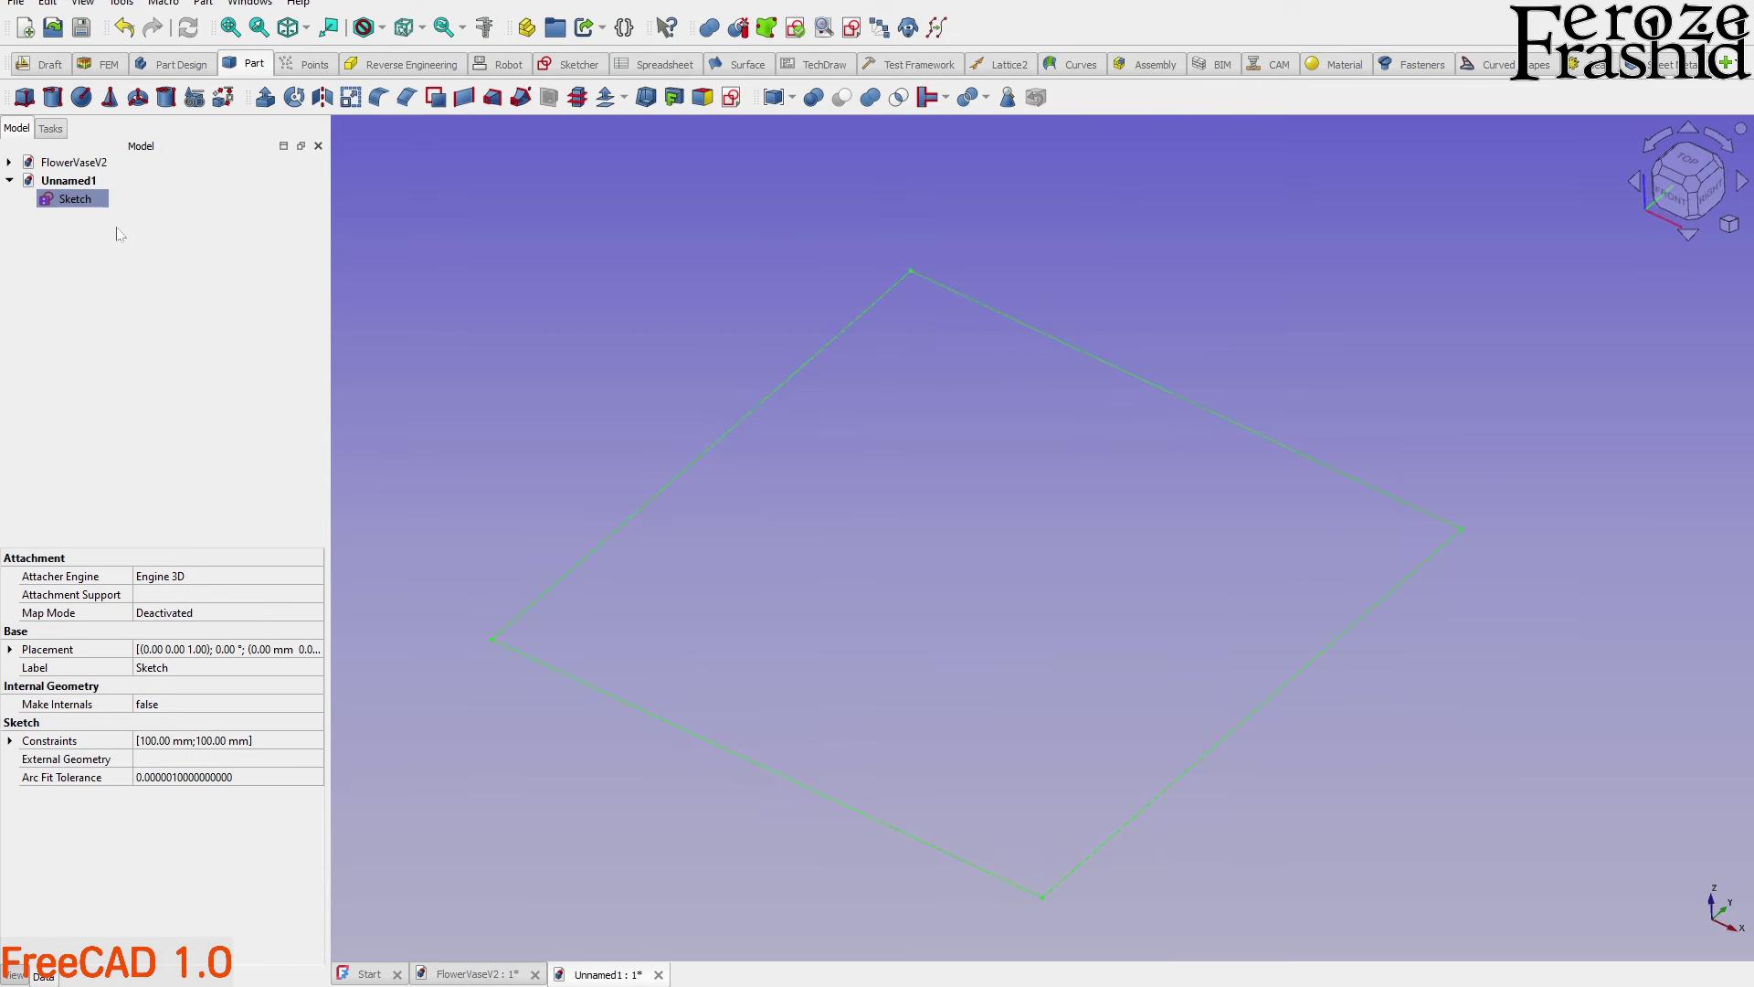
pyautogui.doubleClick(73, 161)
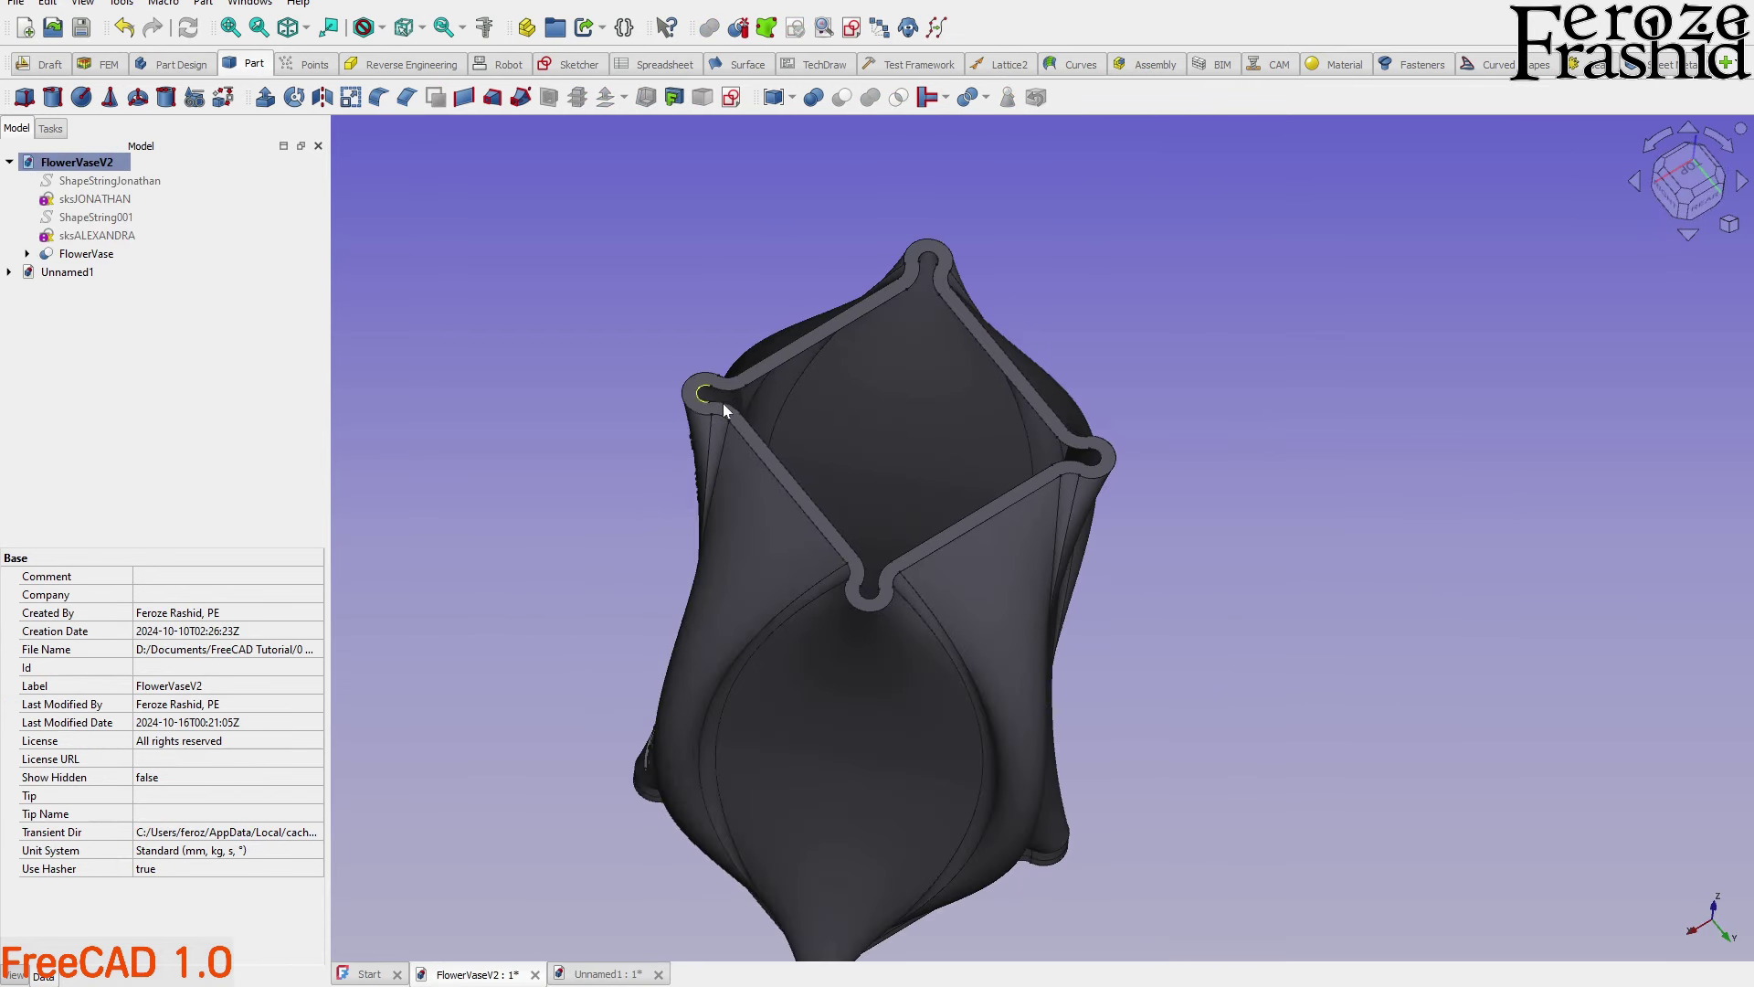
pyautogui.doubleClick(71, 271)
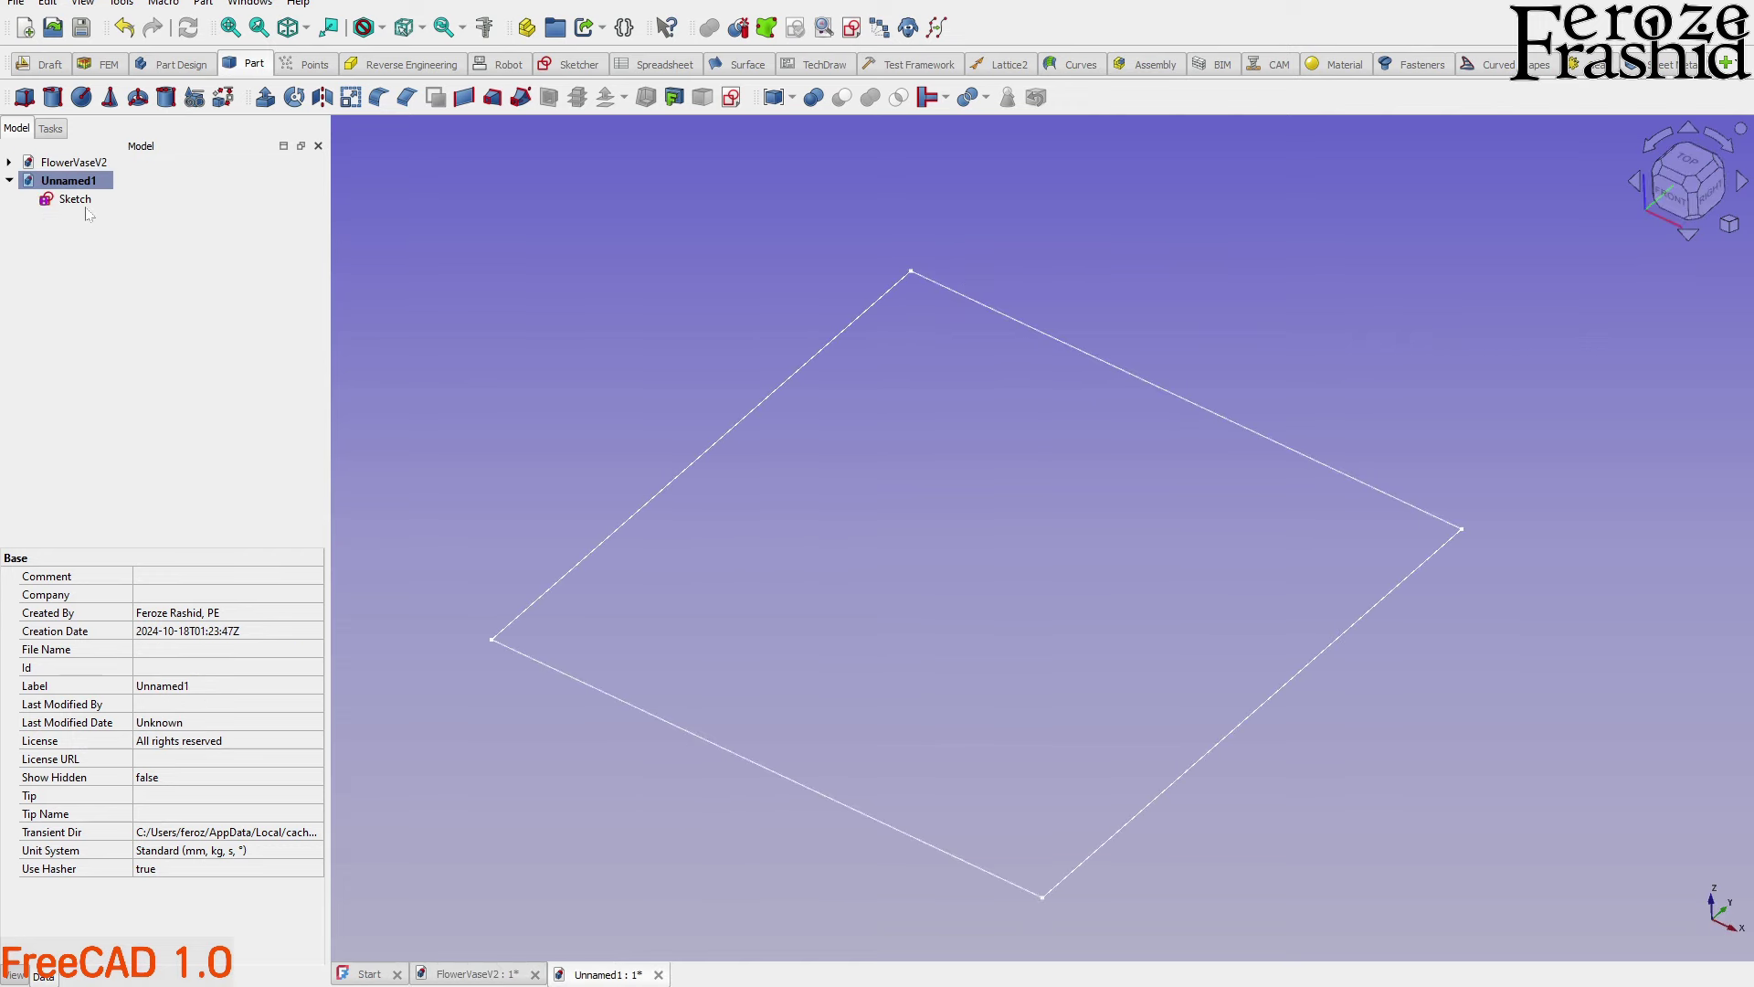
# Reopen the square sketch and draw an outward three-quarter arc centred on each of its four corners, ending on the adjacent edges
pyautogui.doubleClick(77, 199)
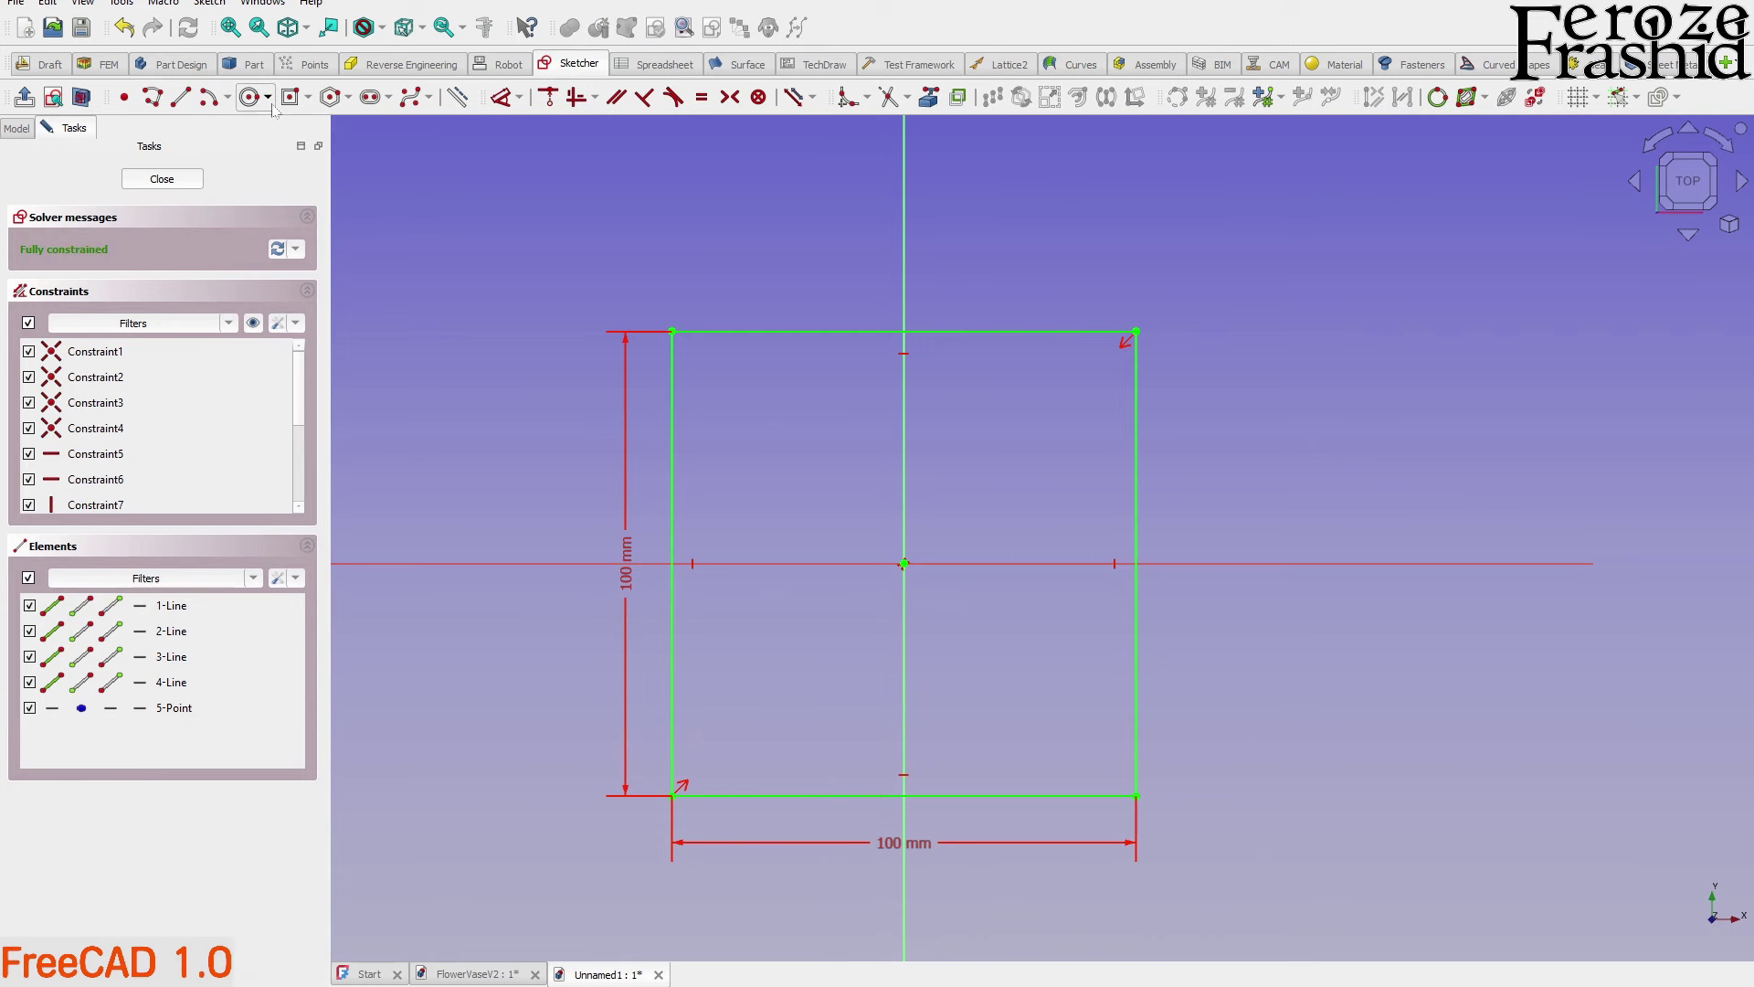
pyautogui.click(210, 97)
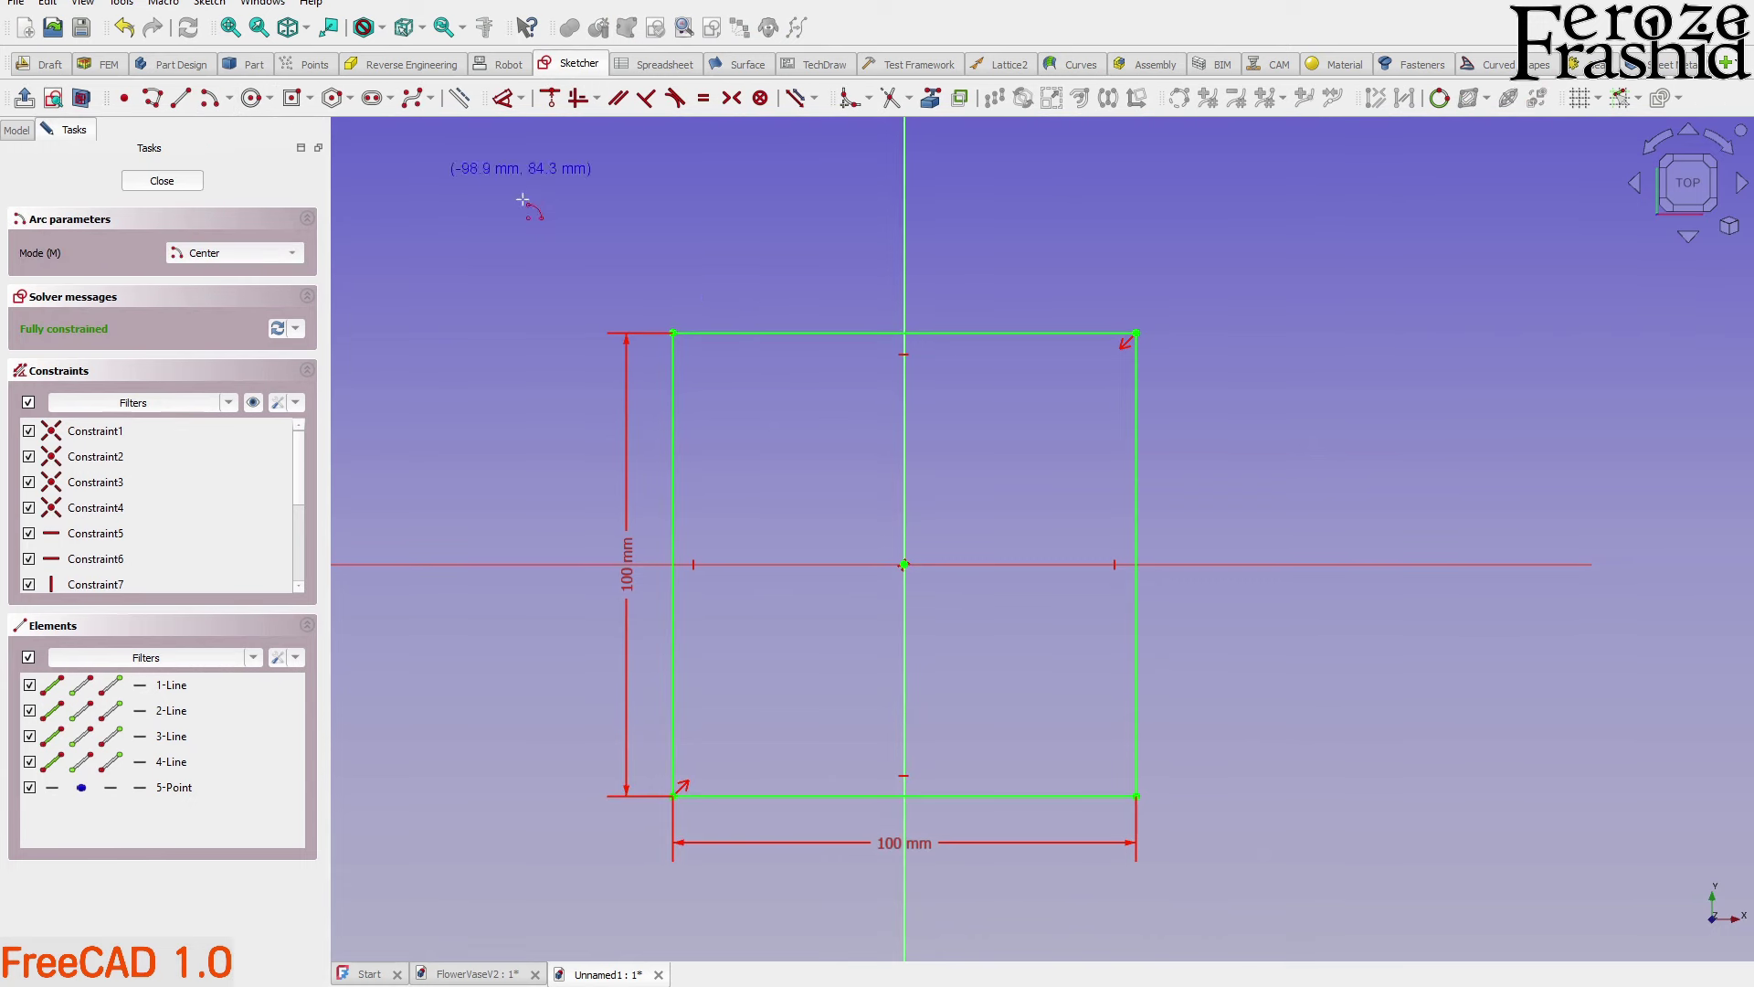
pyautogui.click(672, 332)
pyautogui.click(672, 390)
pyautogui.click(730, 333)
pyautogui.click(1136, 333)
pyautogui.click(1077, 332)
pyautogui.click(1137, 392)
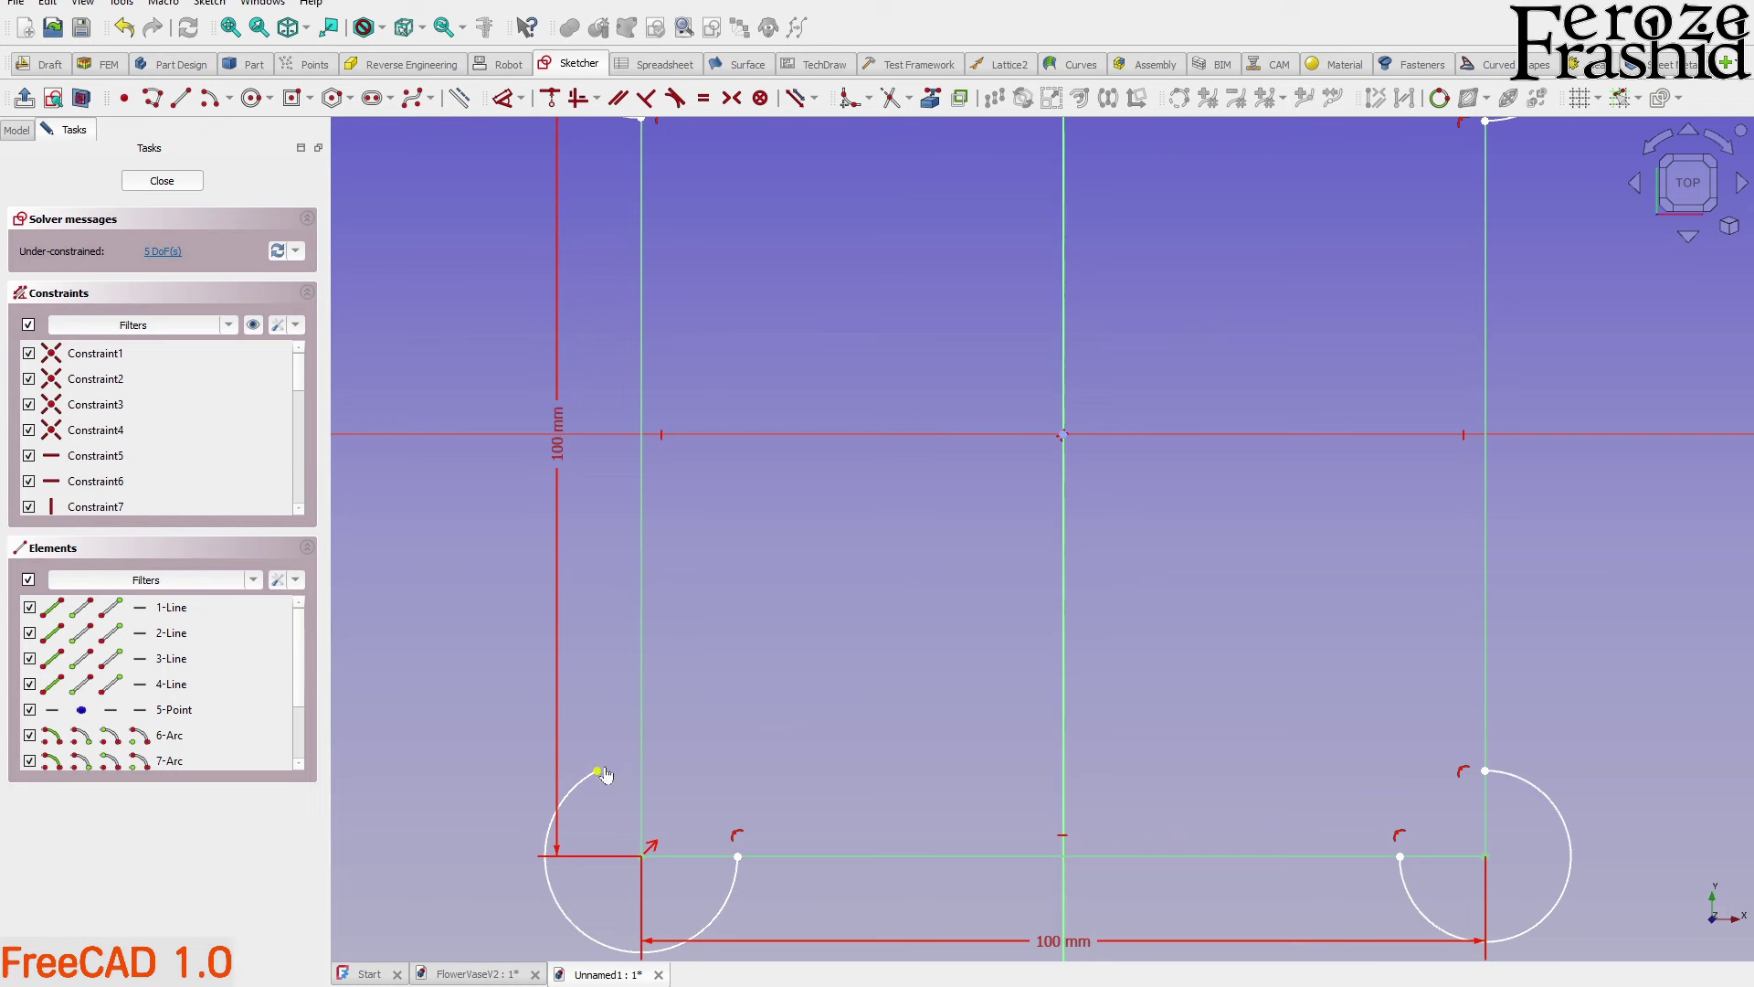
pyautogui.press('c')
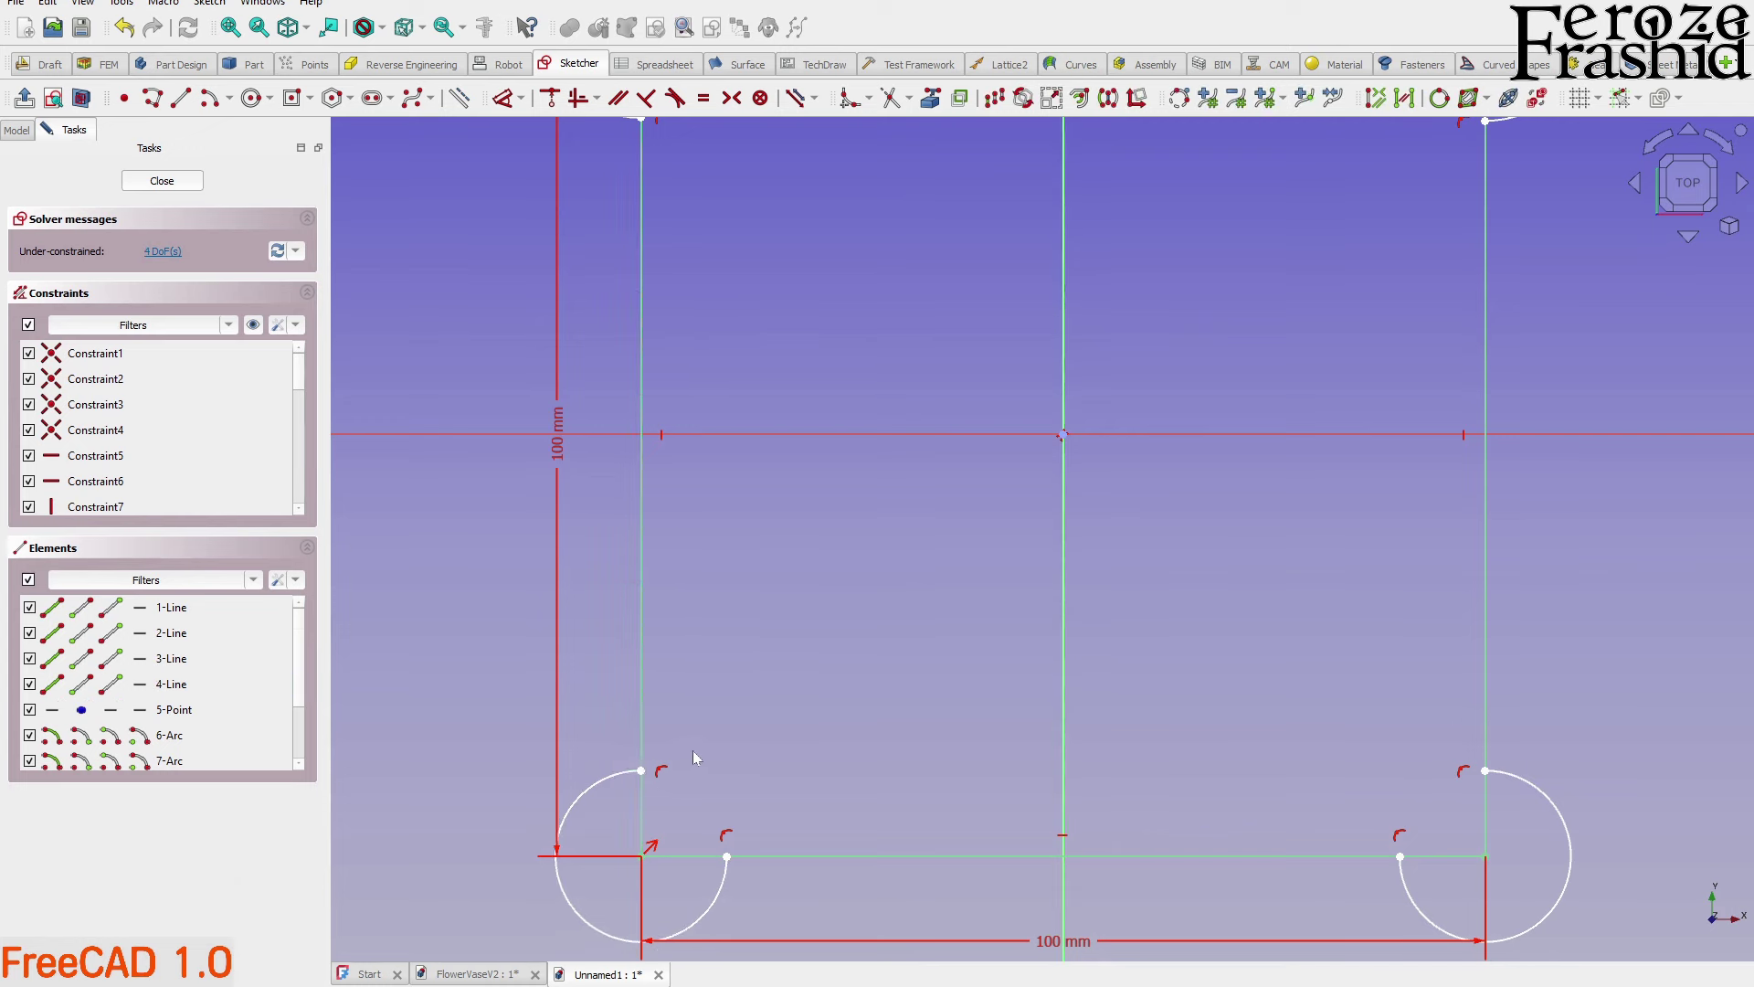
# Make the four corner arcs equal in radius
pyautogui.scroll(-3, 693, 749)
pyautogui.click(642, 788)
pyautogui.click(613, 375)
pyautogui.click(1169, 387)
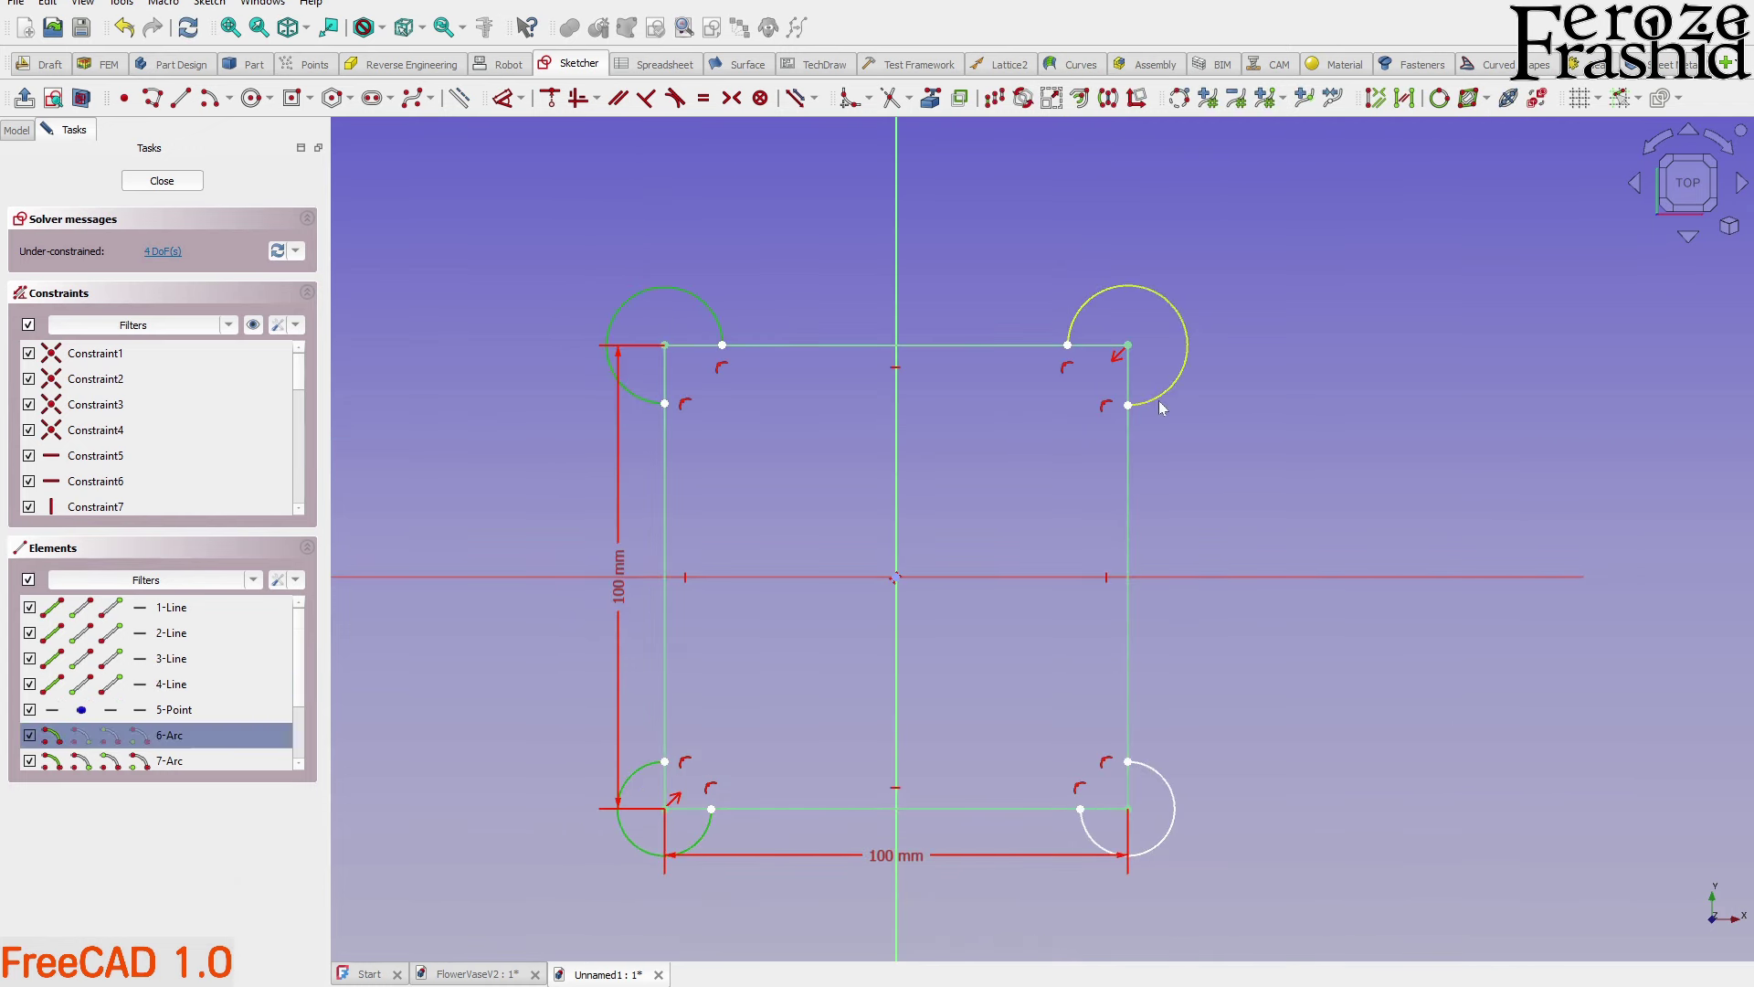
pyautogui.click(1176, 802)
pyautogui.press('e')
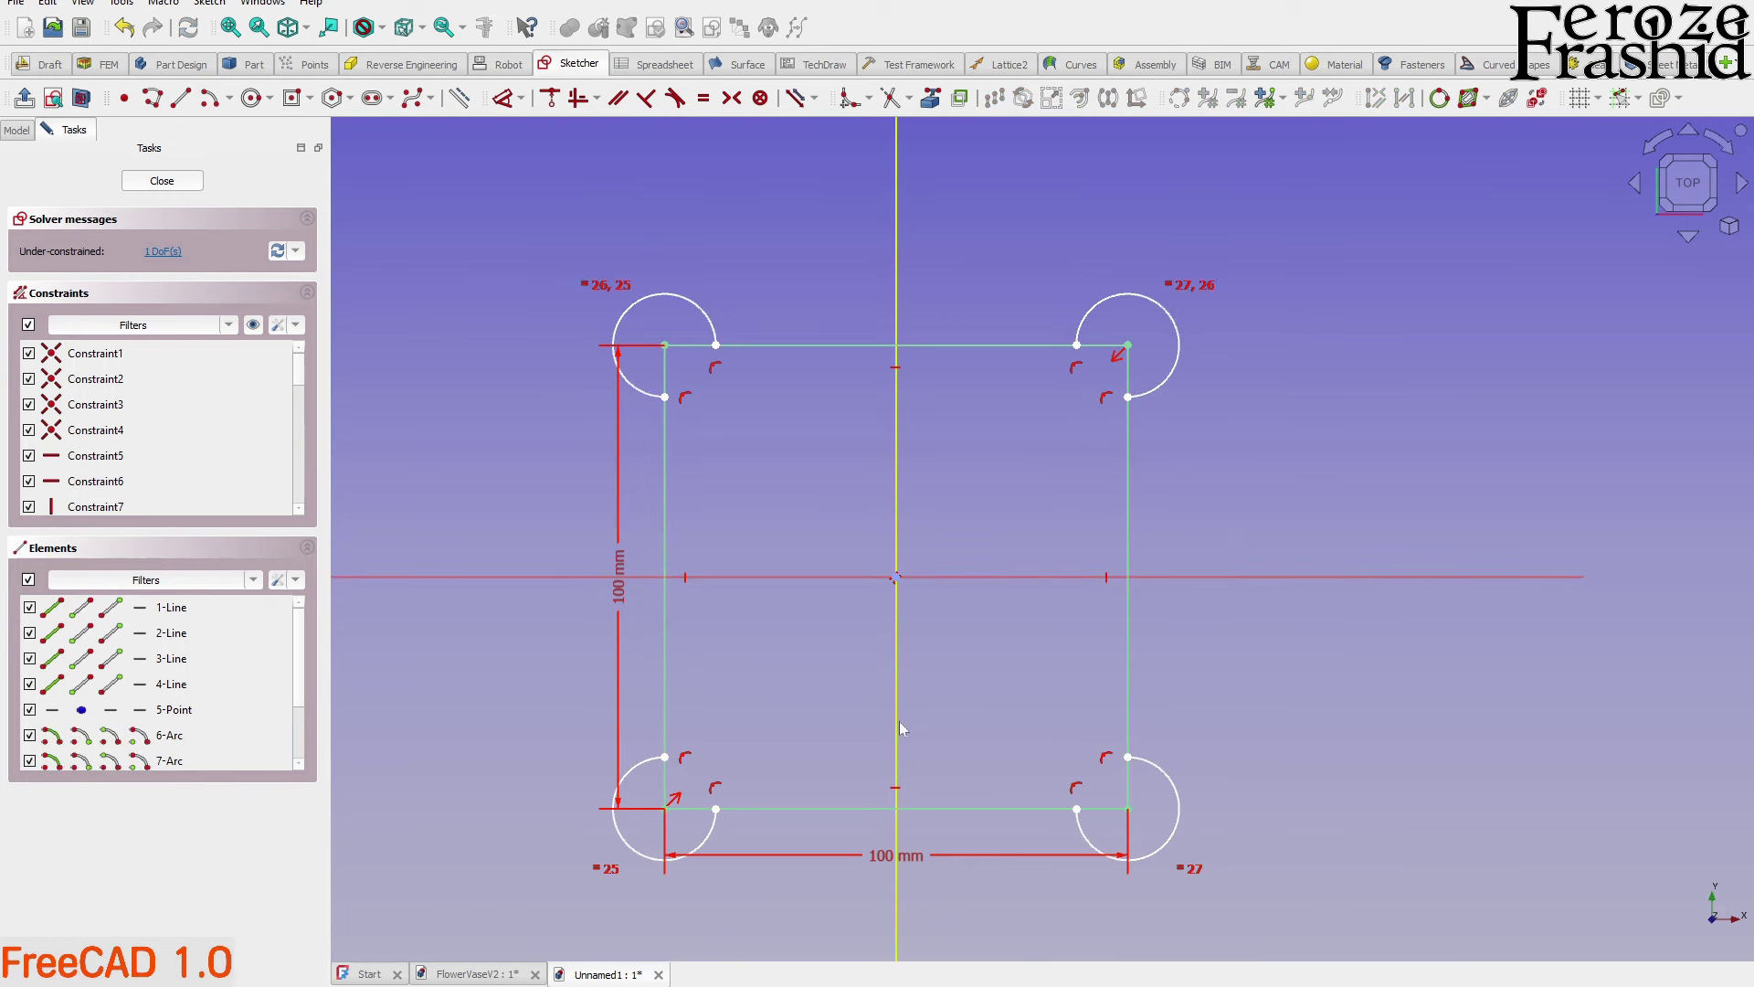
pyautogui.click(694, 289)
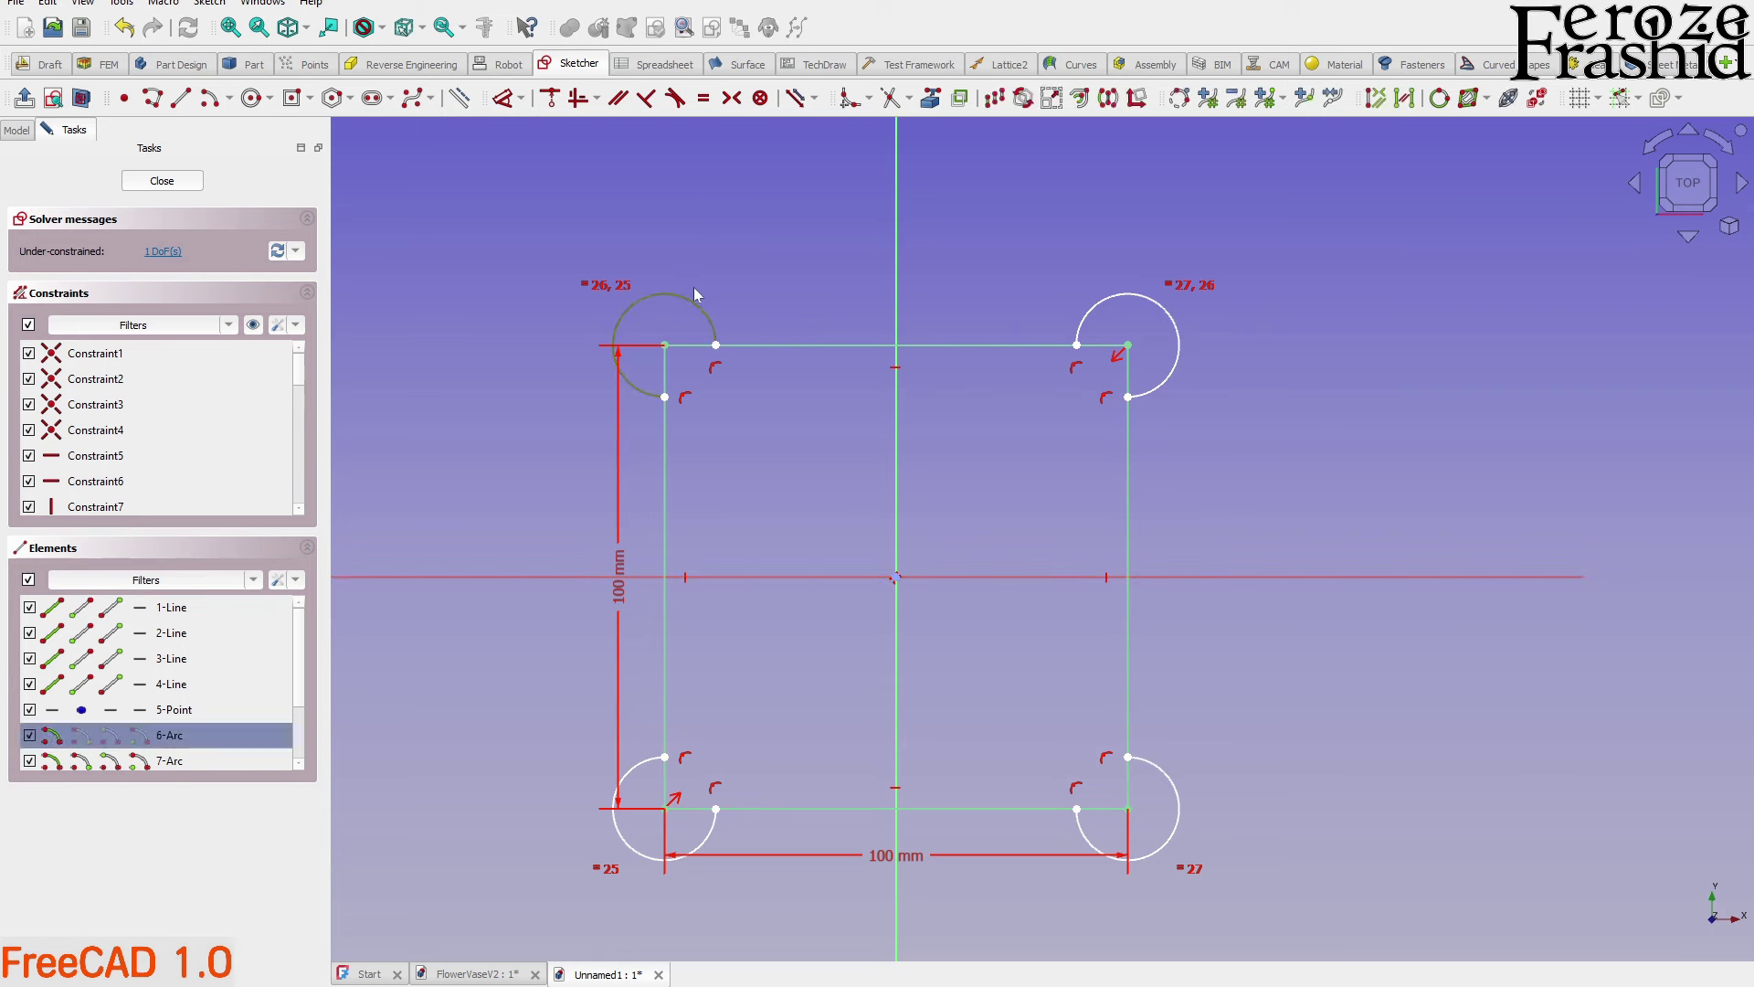
pyautogui.press('d')
pyautogui.hotkey('ctrl', 'z')
# Constrain the radius of the square's upper-left corner arc to 10 mm
pyautogui.click(681, 299)
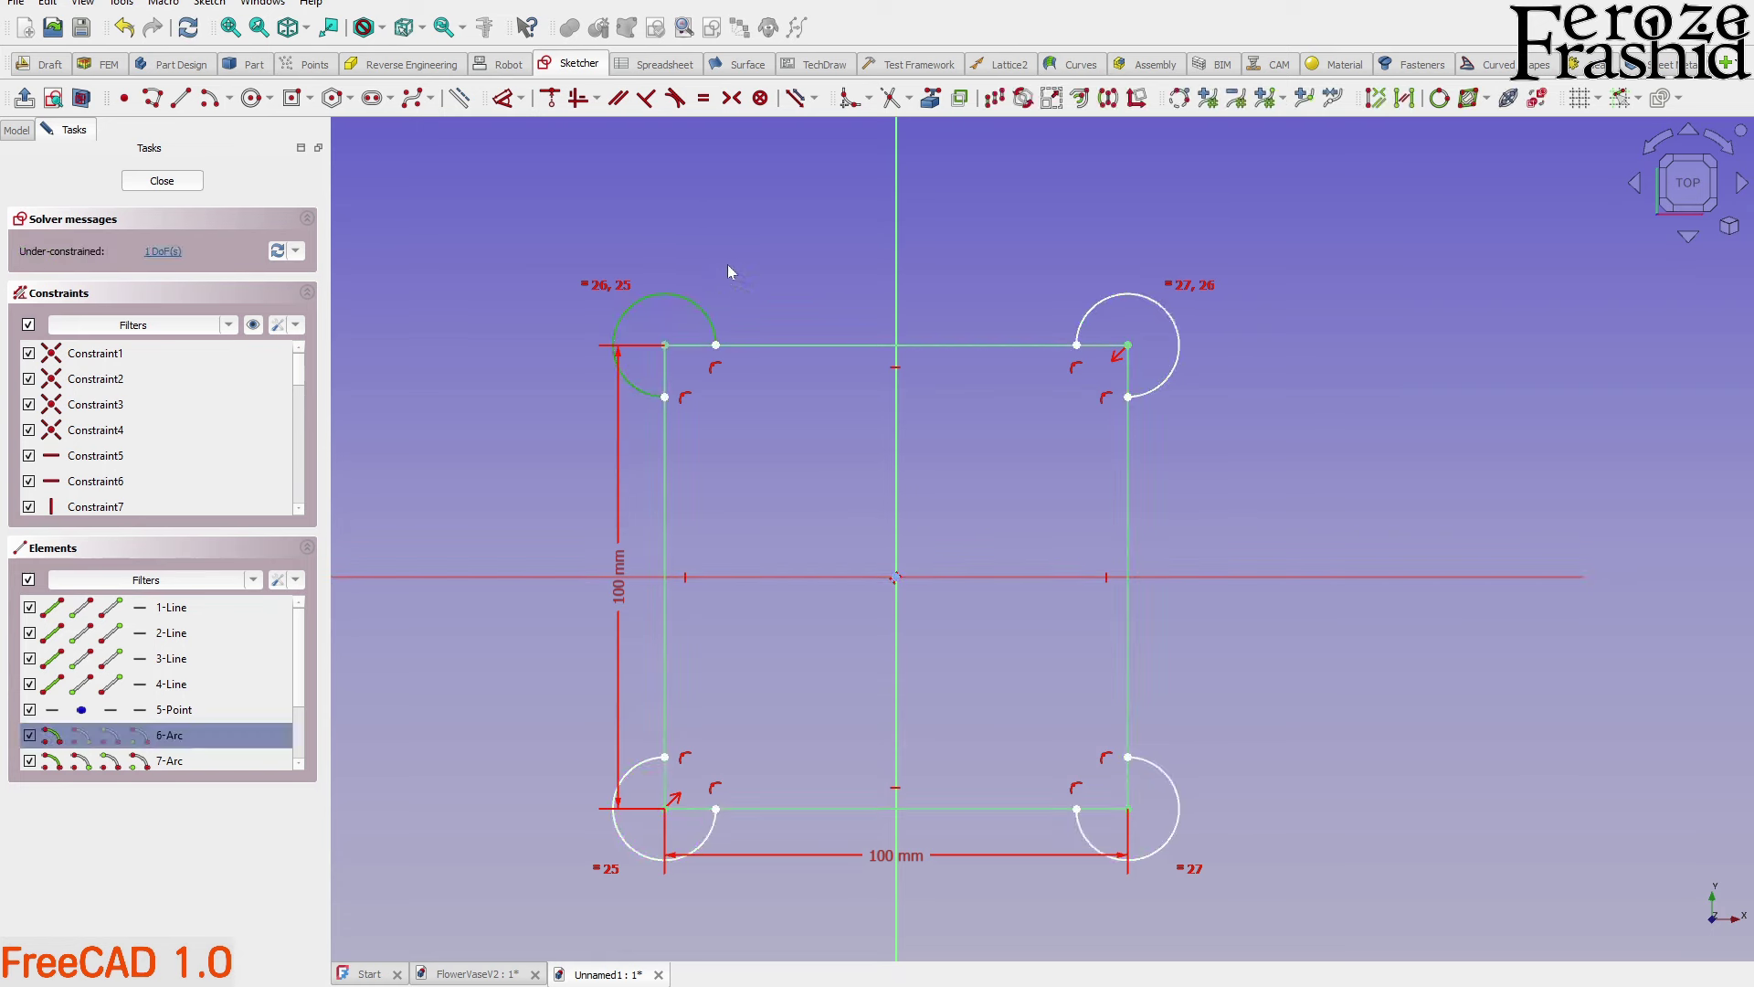
pyautogui.press('d')
pyautogui.click(694, 215)
pyautogui.write('10')
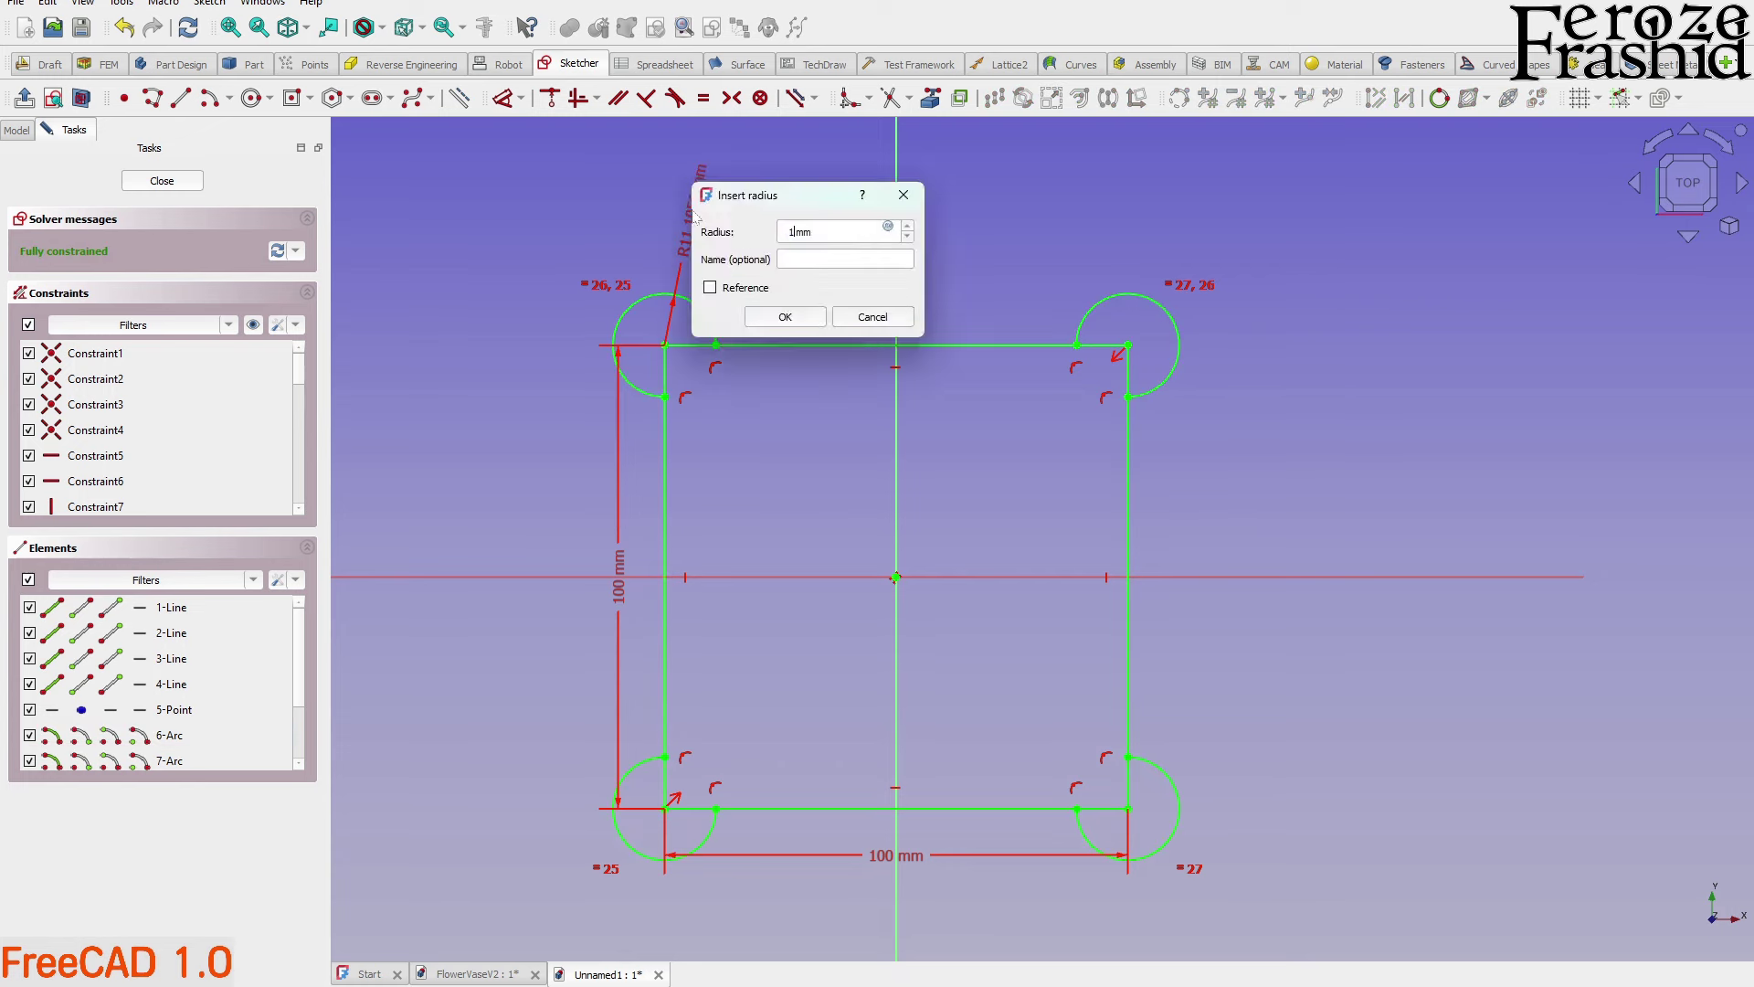
pyautogui.press('Return')
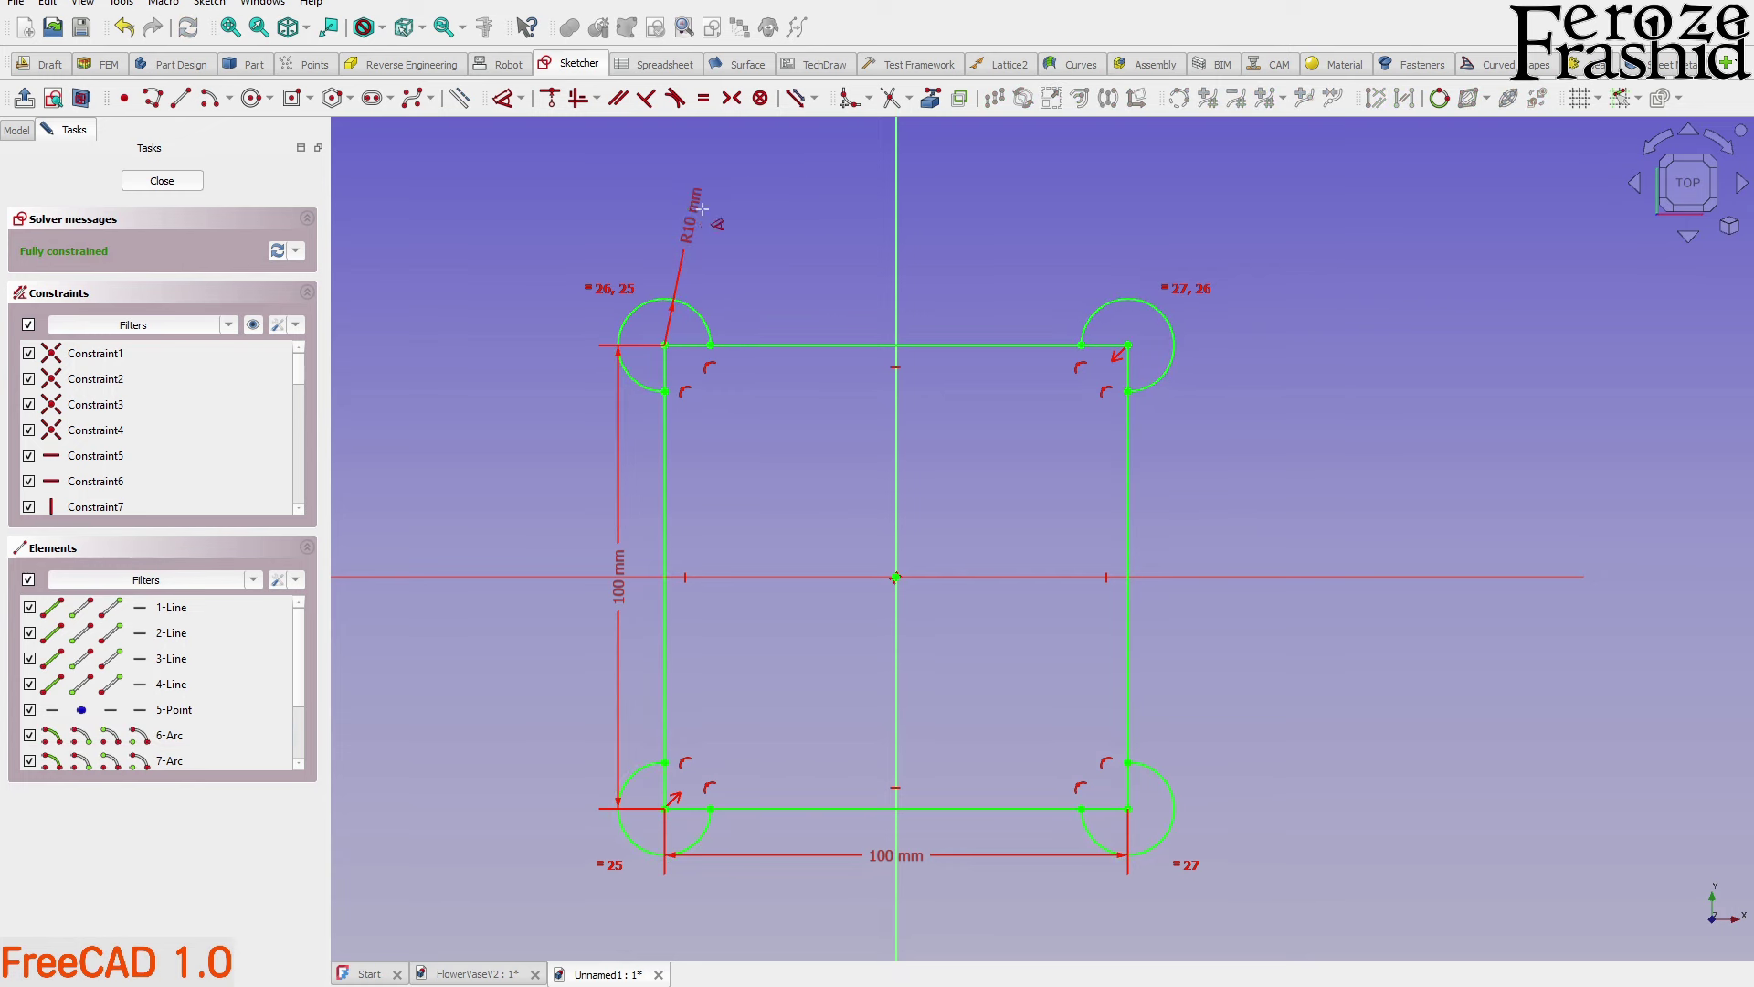
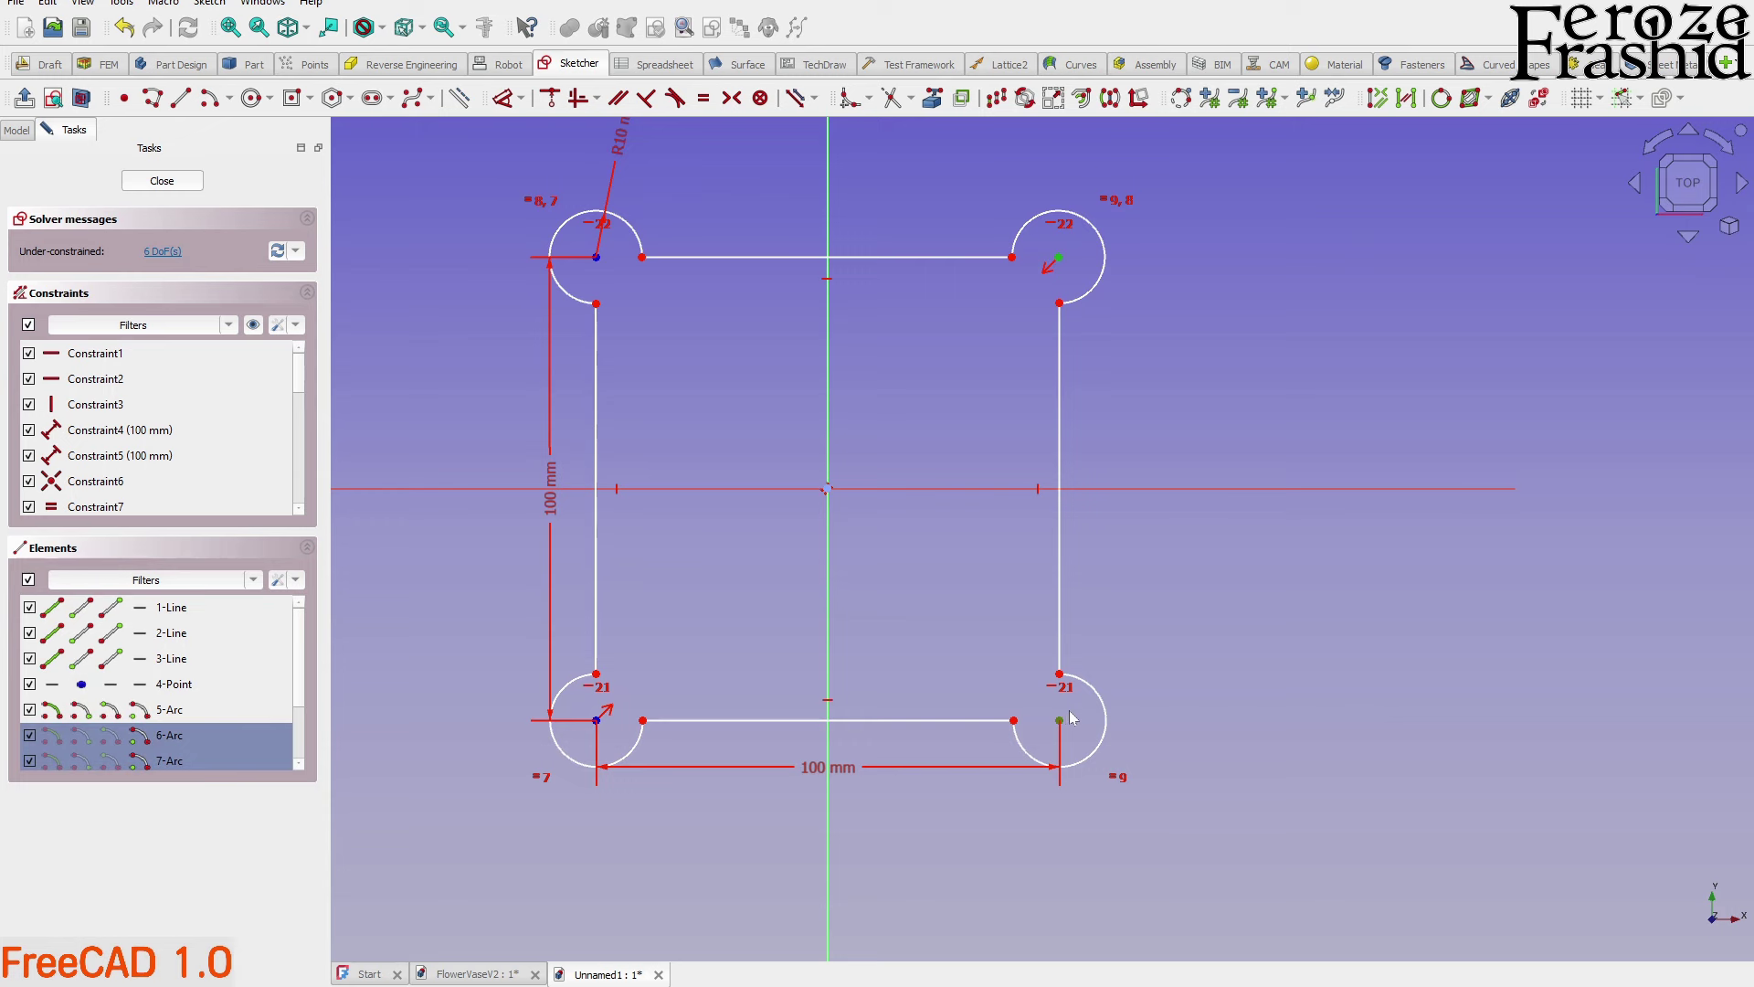
# Align the centres of the two right-hand arcs vertically, do the same for the left-hand pair, and test the remaining freedom of the right edge
pyautogui.press('v')
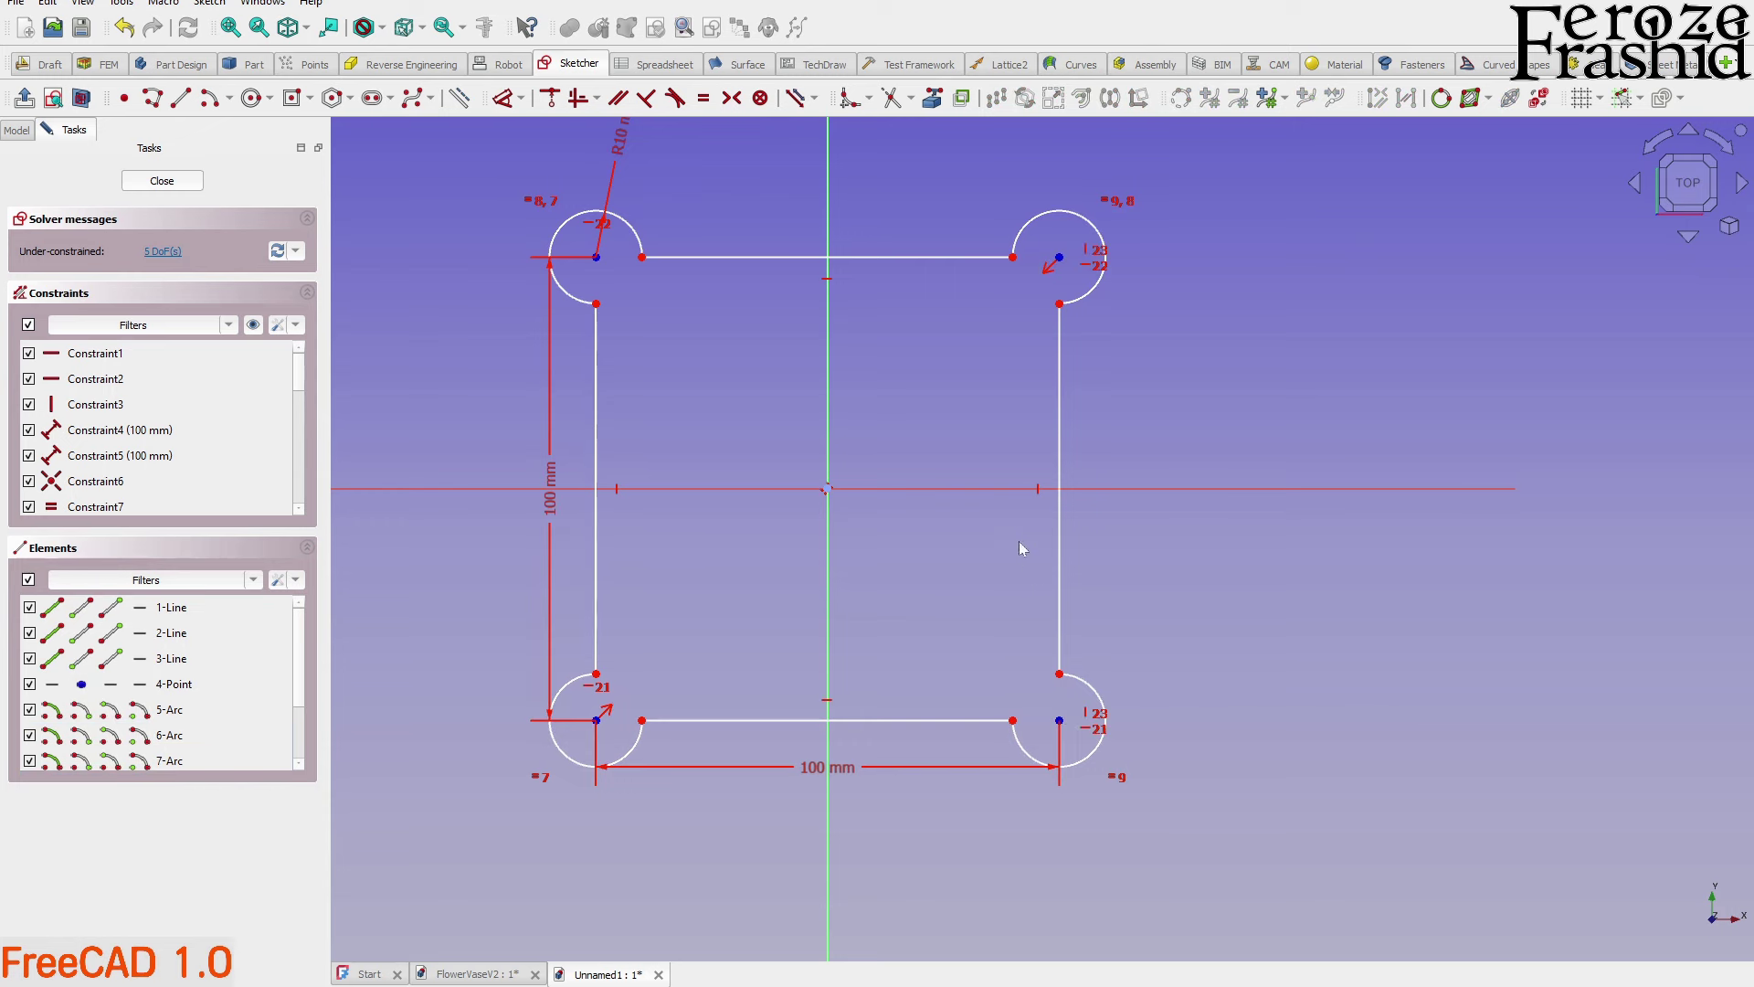
pyautogui.click(608, 264)
pyautogui.click(596, 721)
pyautogui.press('v')
pyautogui.click(1100, 698)
pyautogui.moveTo(1060, 674); pyautogui.dragTo(1063, 677)
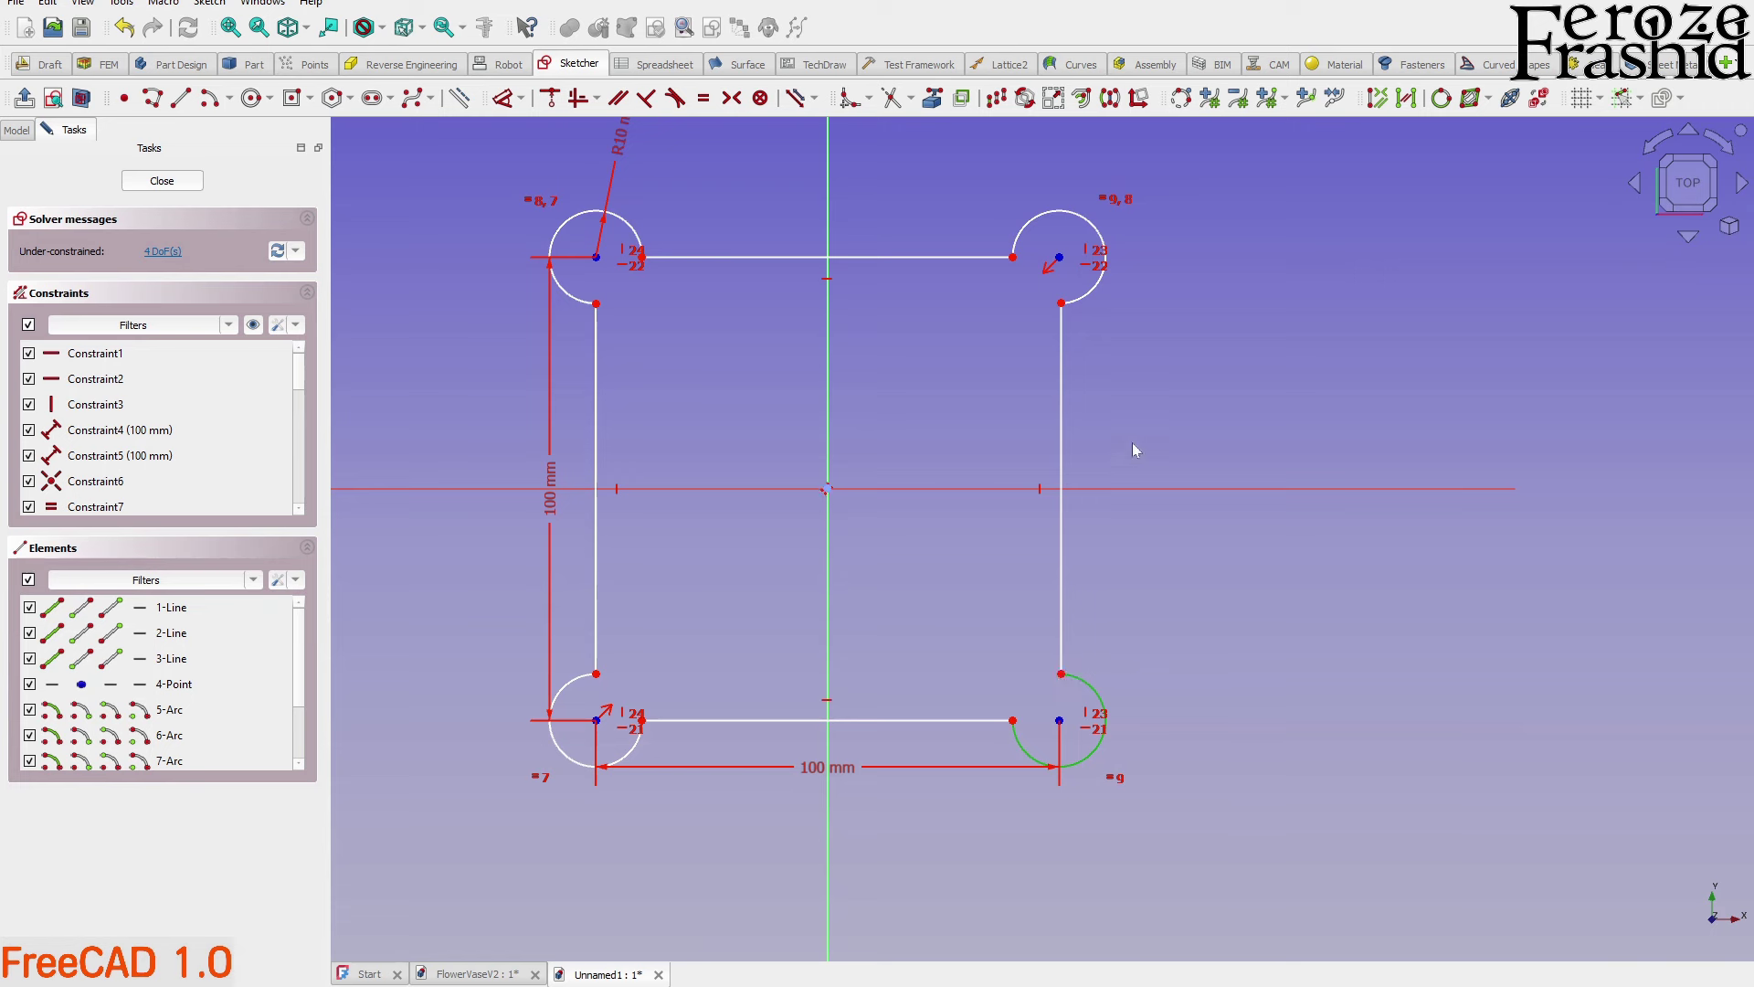
# Constrain the upper-right arc's centre to lie on both the right and the upper edge of the profile
pyautogui.click(1061, 331)
pyautogui.click(1059, 258)
pyautogui.press('o')
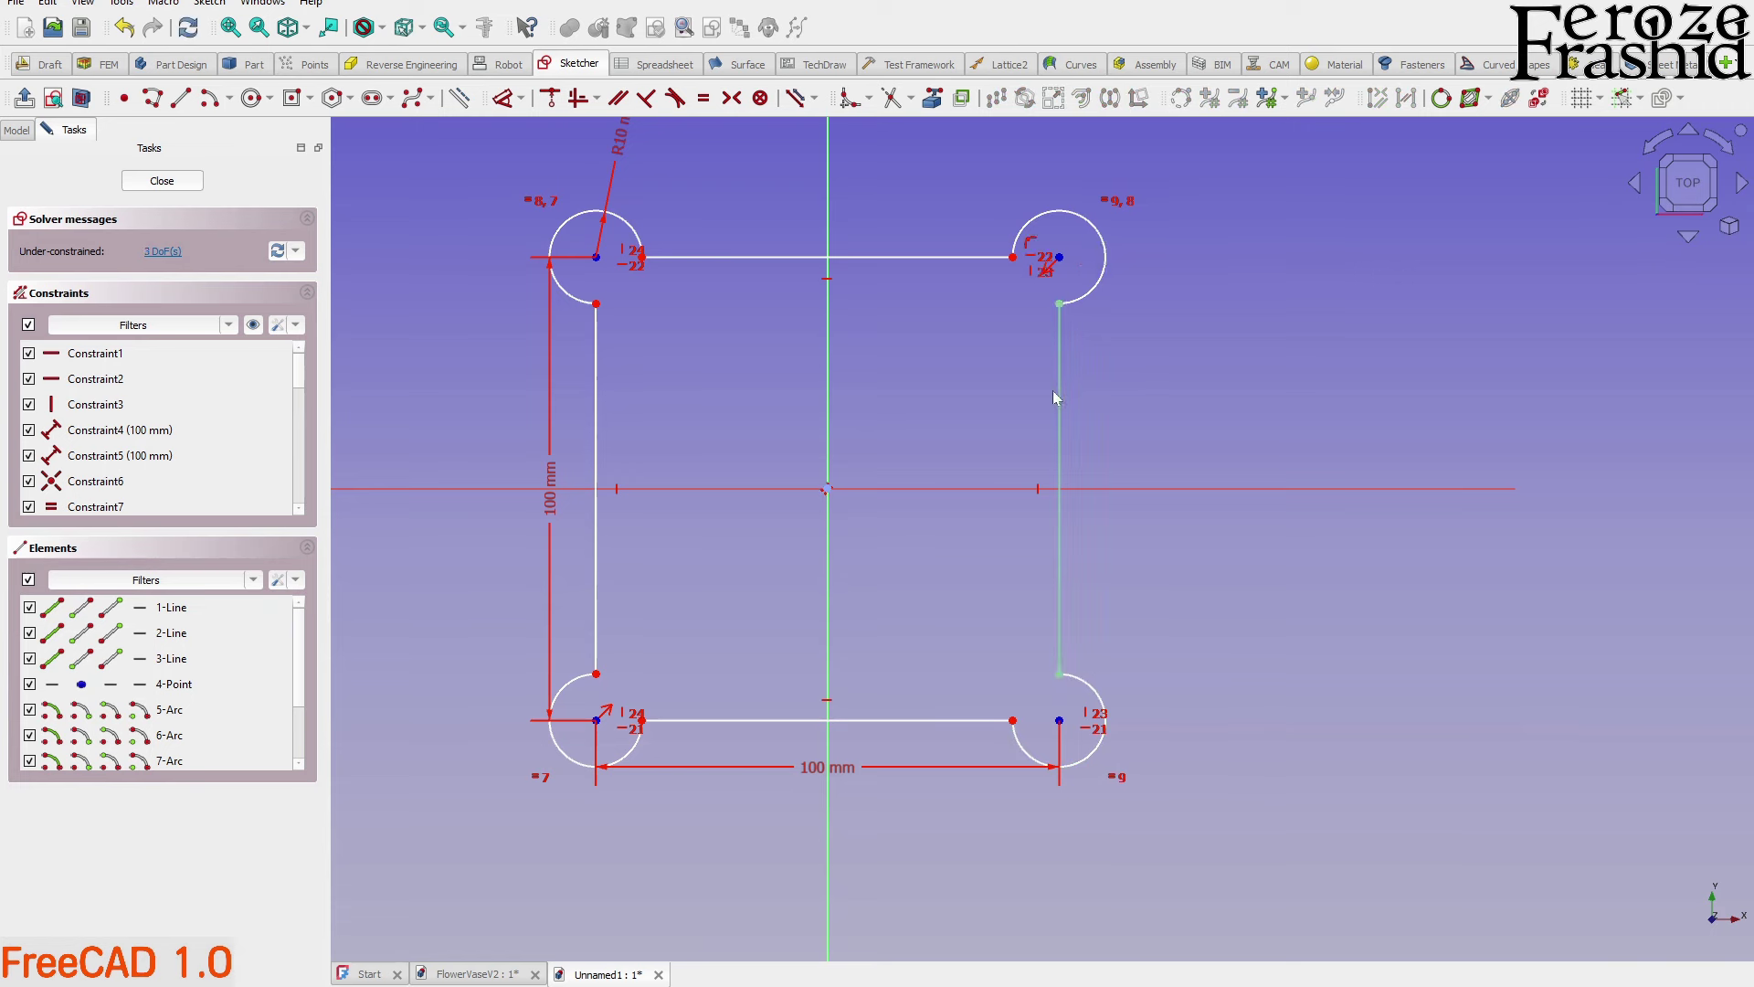
pyautogui.click(1059, 258)
pyautogui.click(972, 259)
pyautogui.press('o')
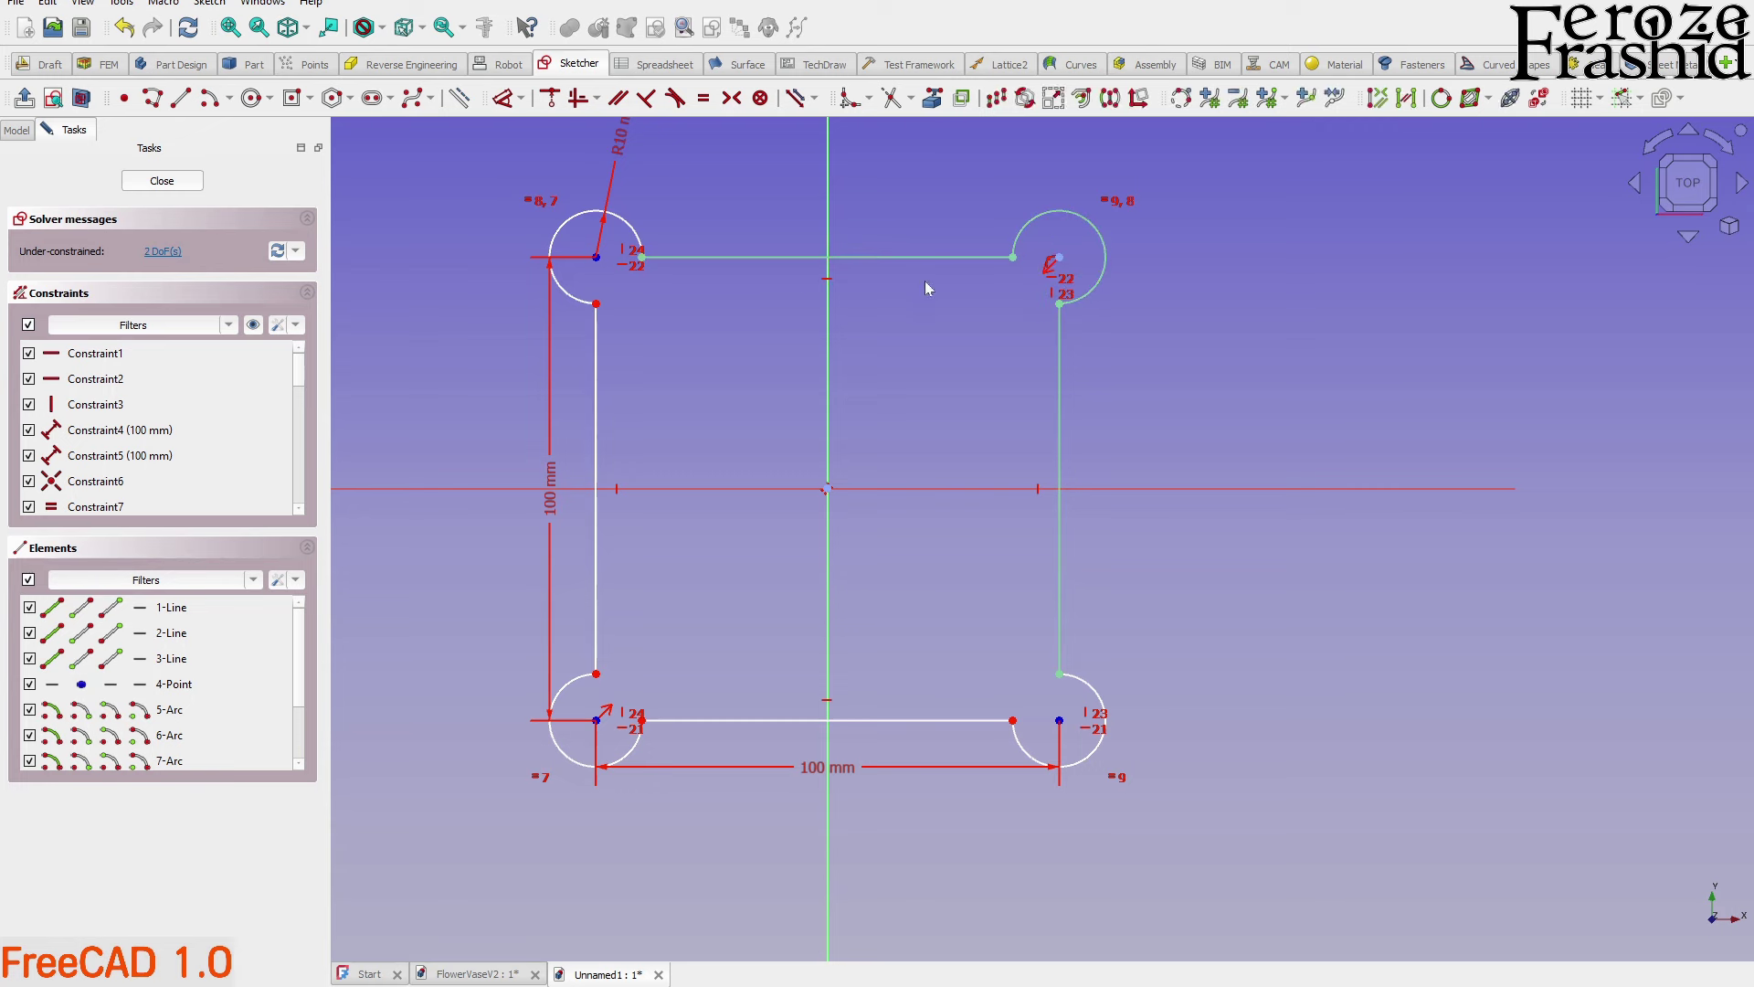
# Constrain the centres of the upper-left and lower-left arcs to lie on the profile's left edge
pyautogui.click(596, 257)
pyautogui.press('o')
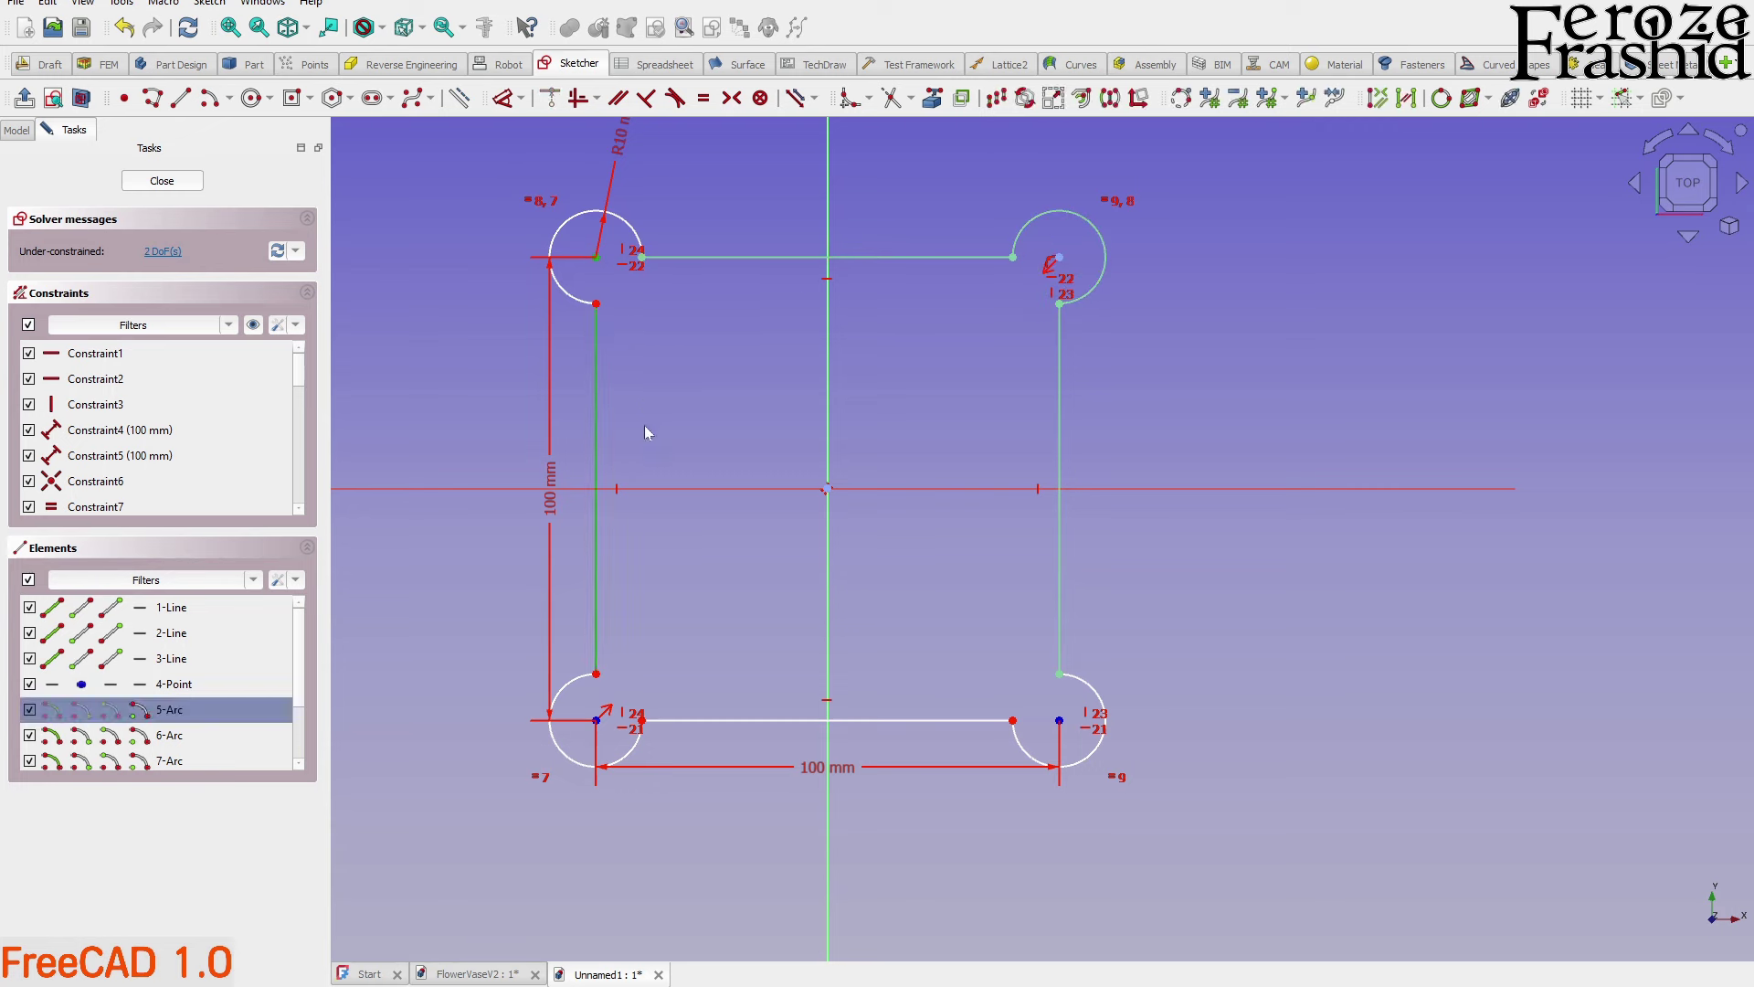
pyautogui.click(596, 475)
pyautogui.click(596, 721)
pyautogui.press('o')
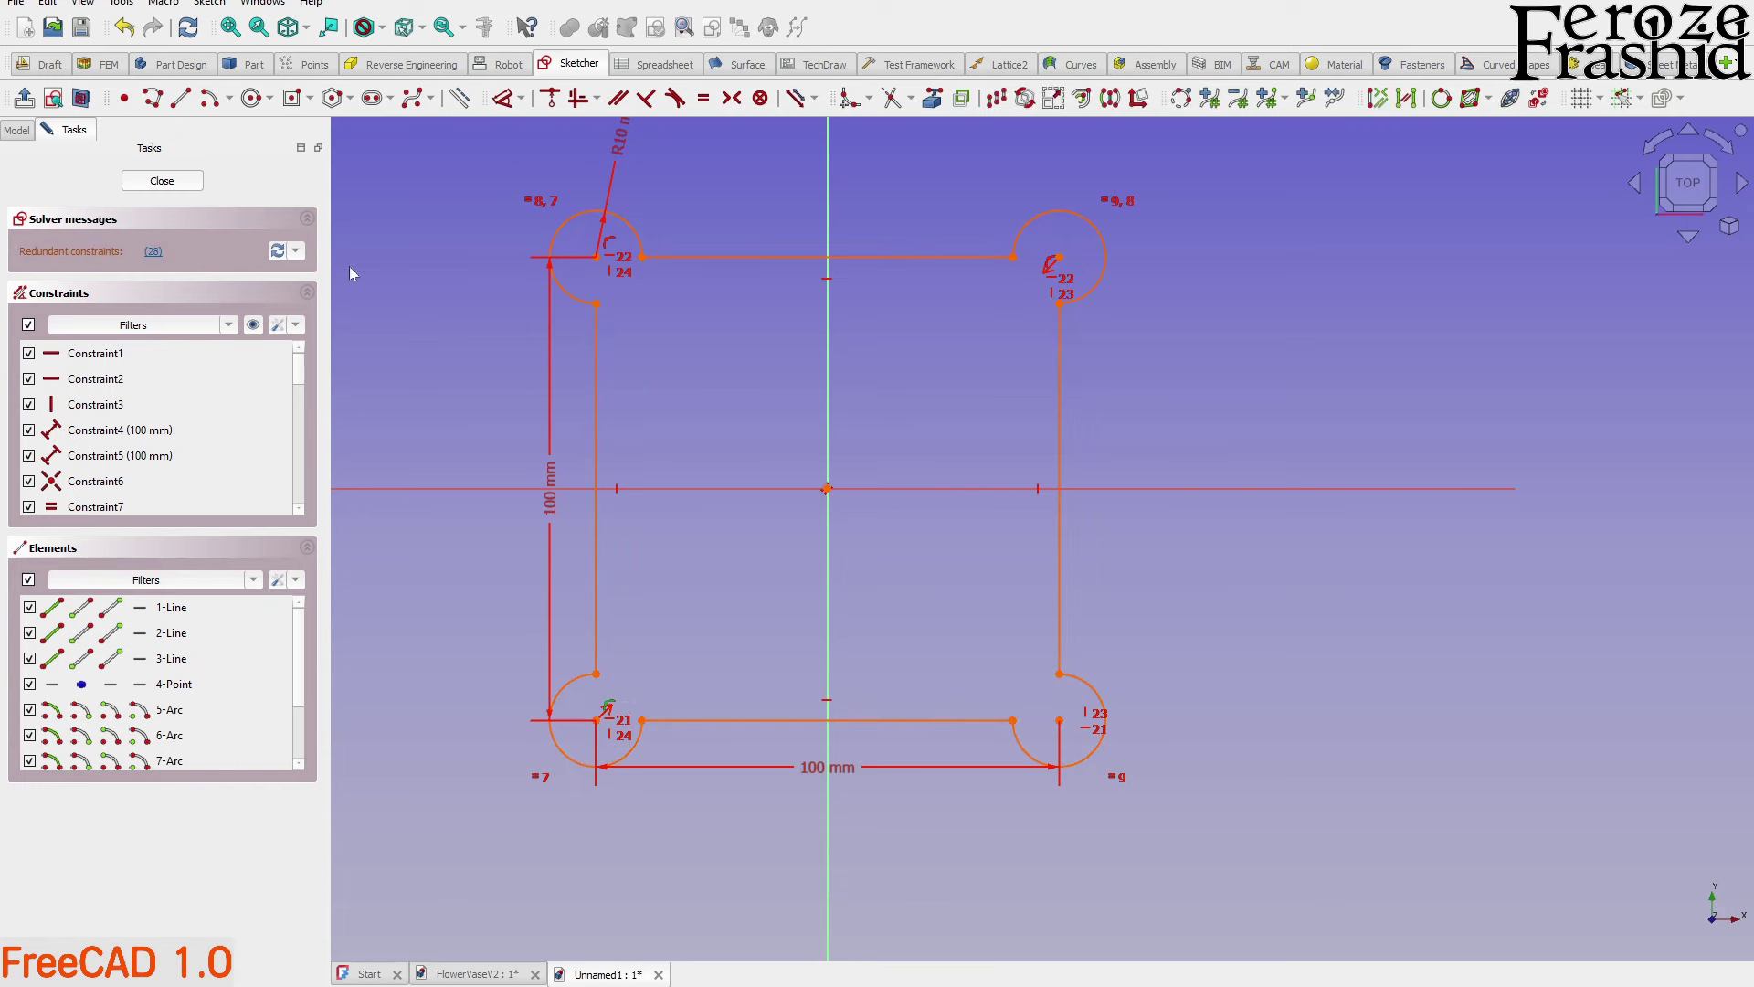
# Remove the redundant constraint and constrain the lower-right arc's centre to lie on the profile's lower edge
pyautogui.click(153, 251)
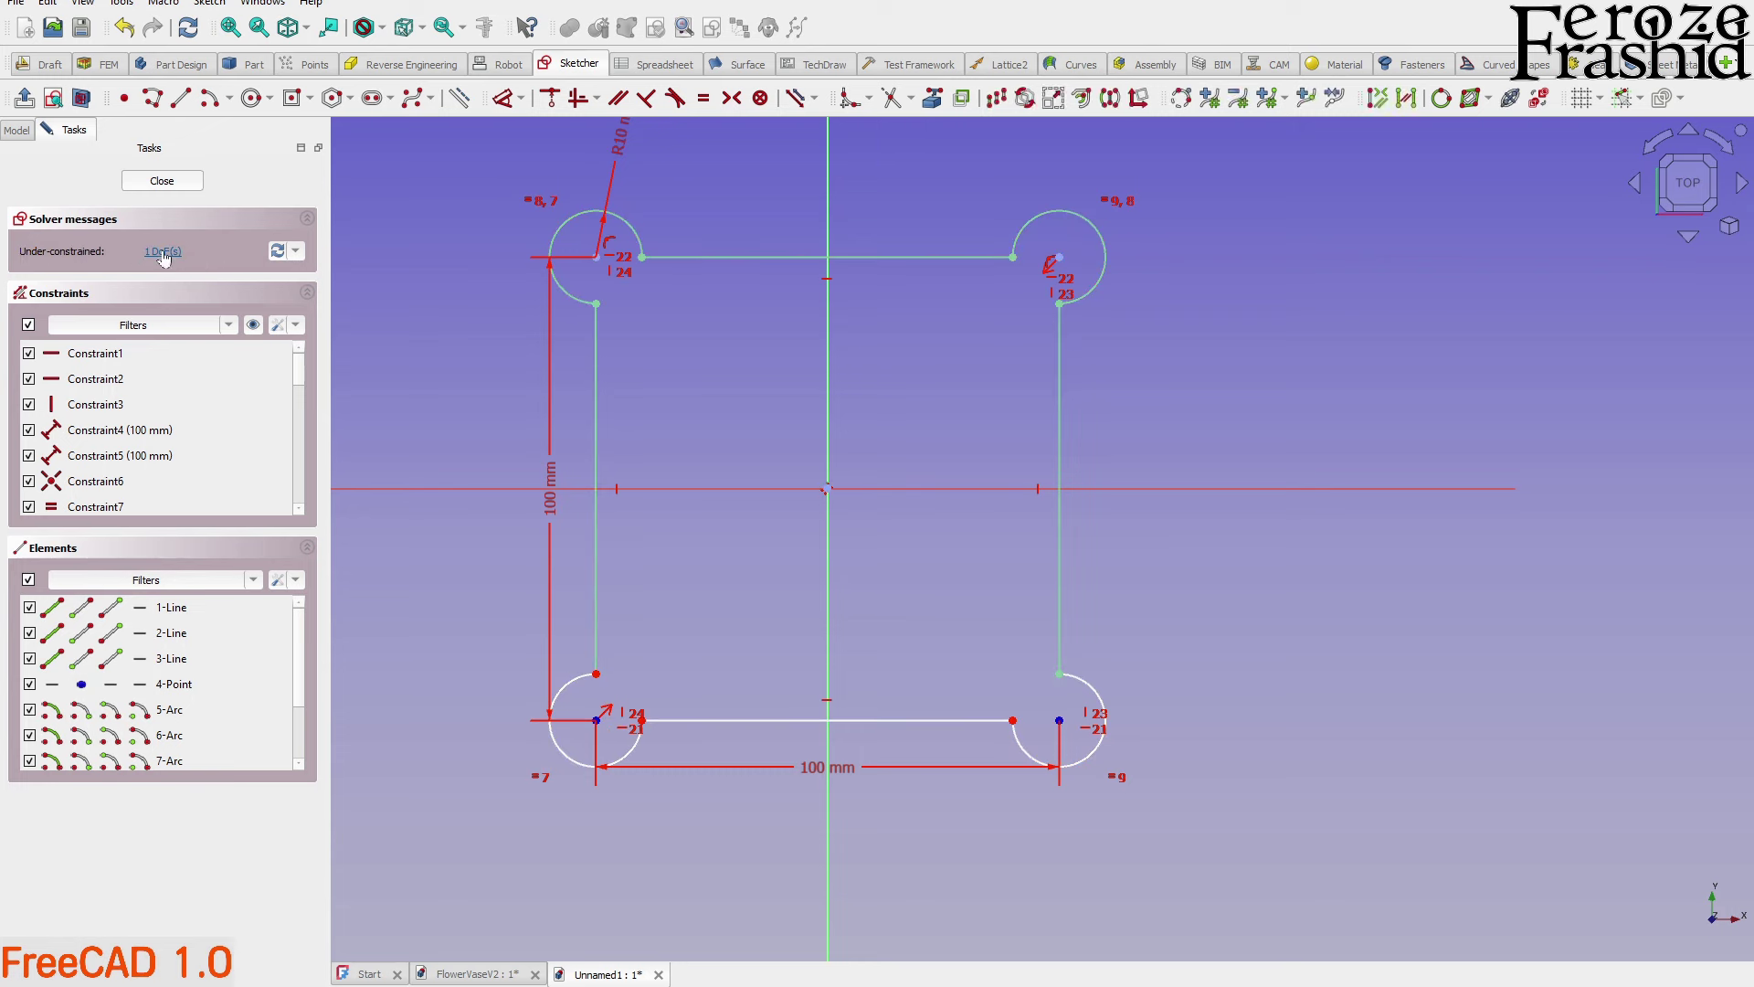
pyautogui.press('Delete')
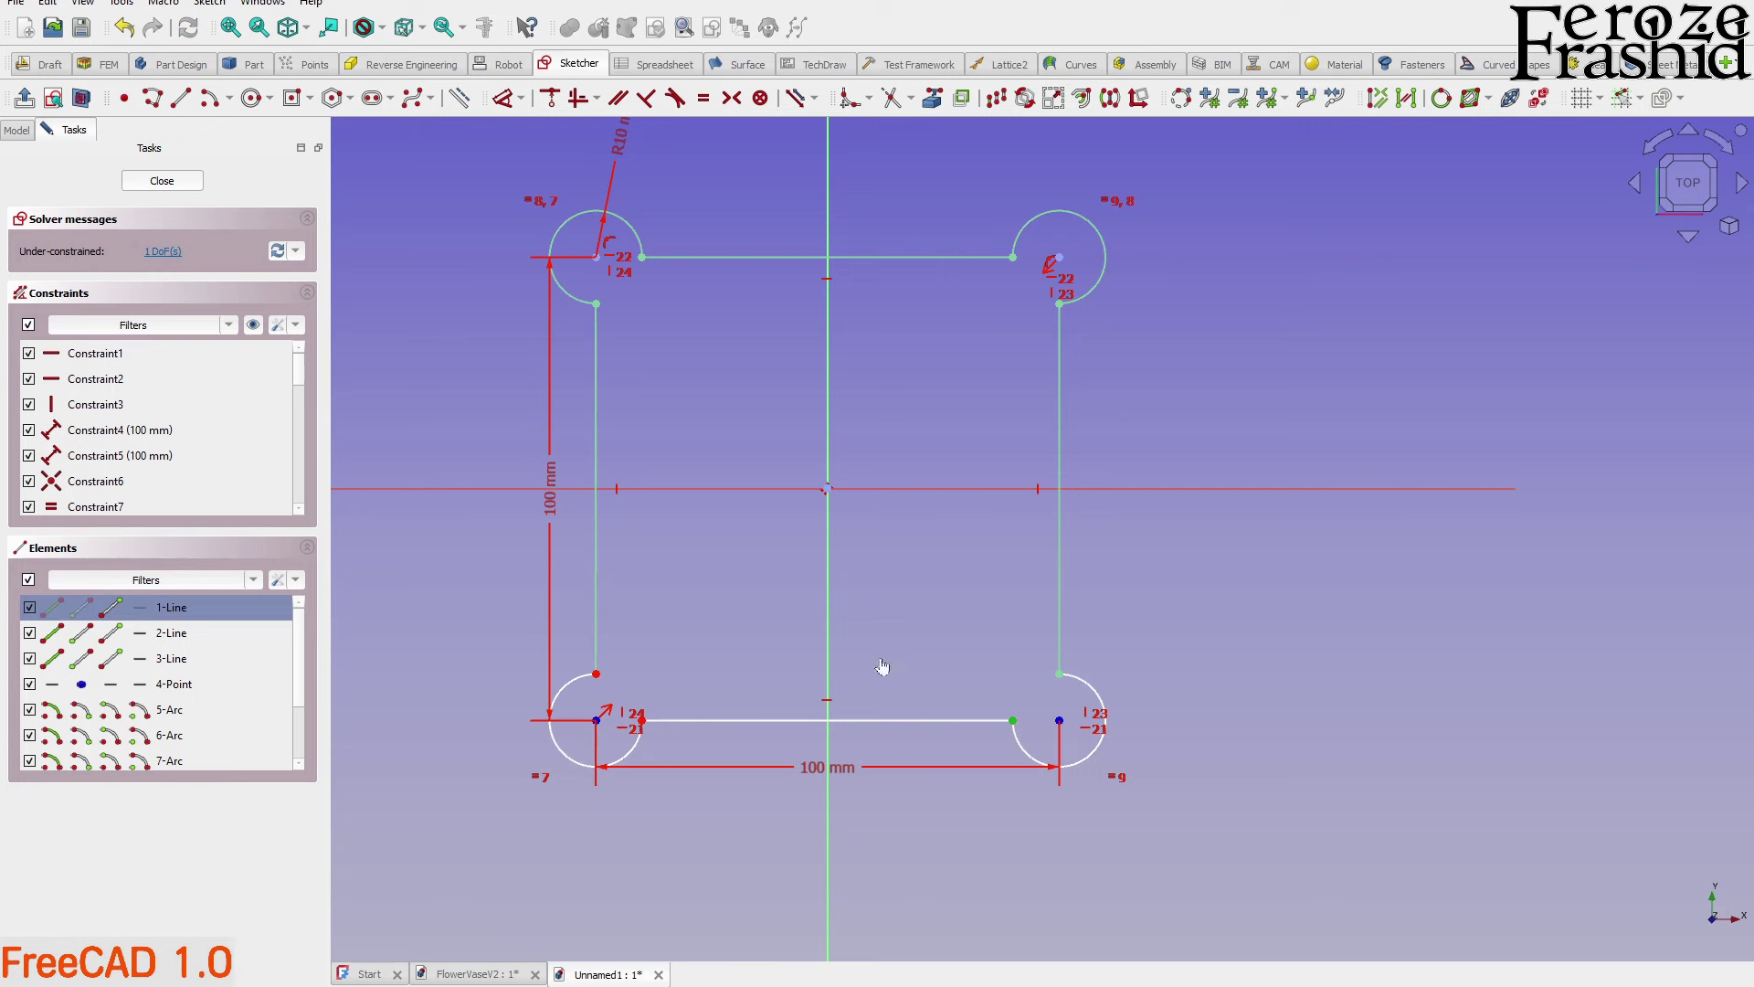
pyautogui.click(889, 722)
pyautogui.click(1058, 726)
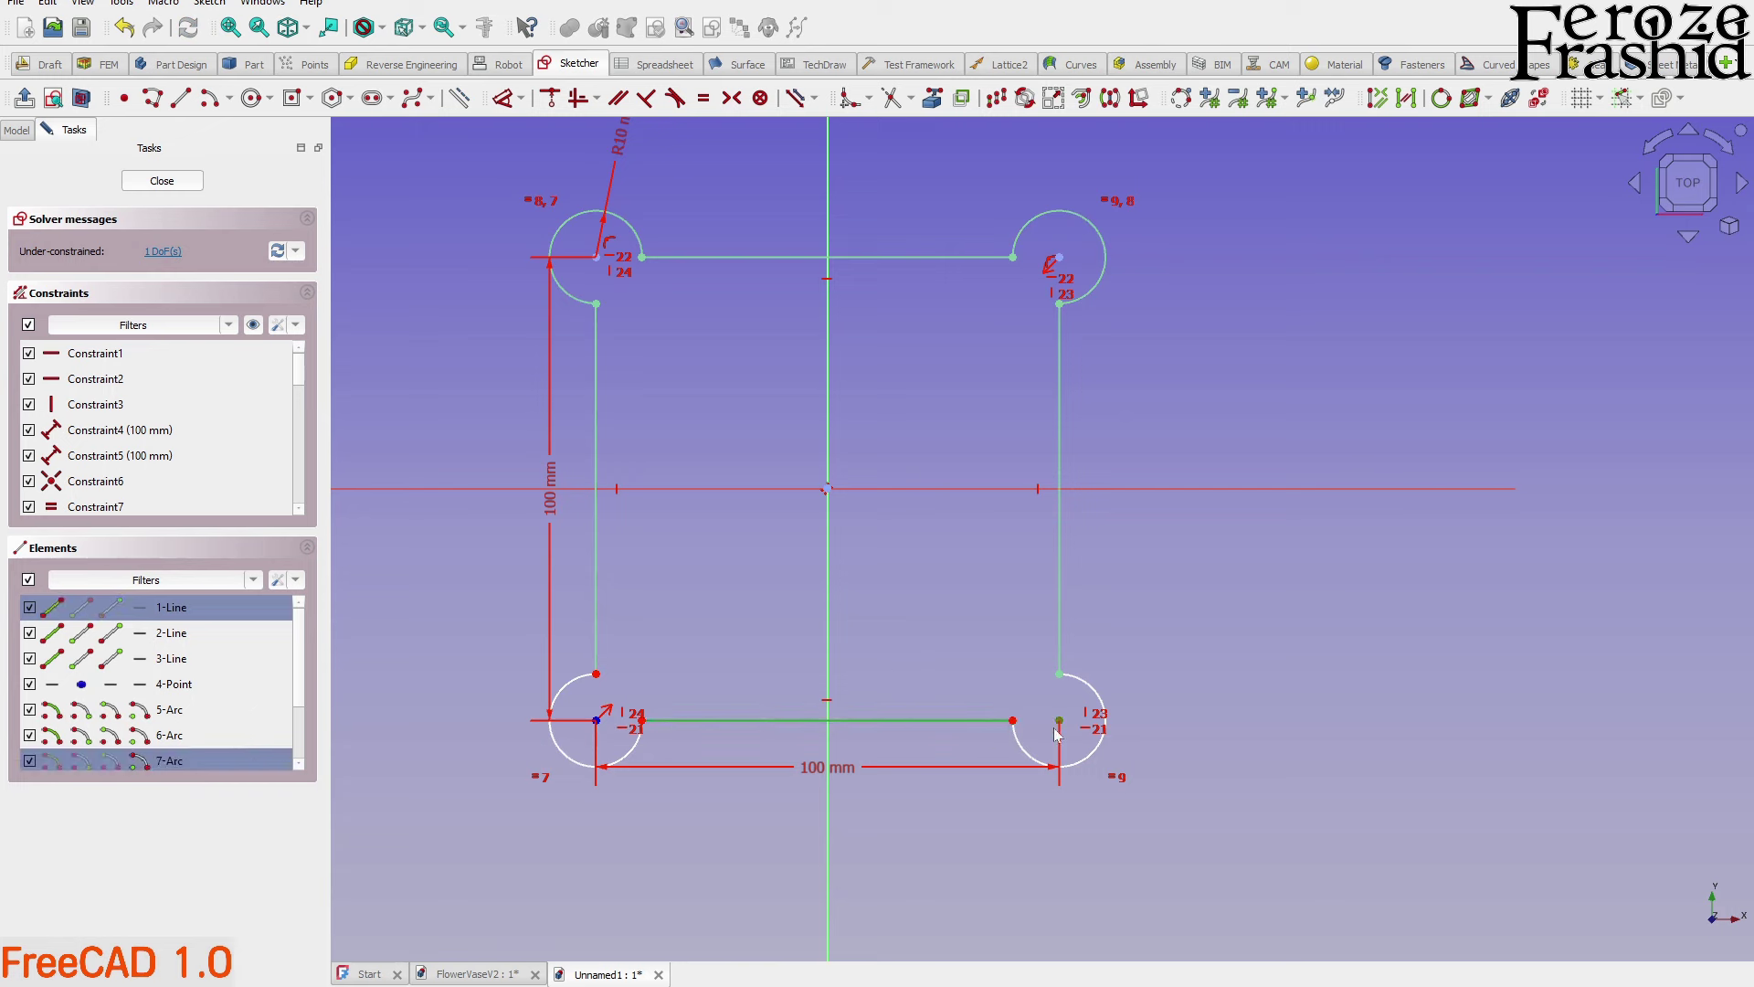
pyautogui.press('o')
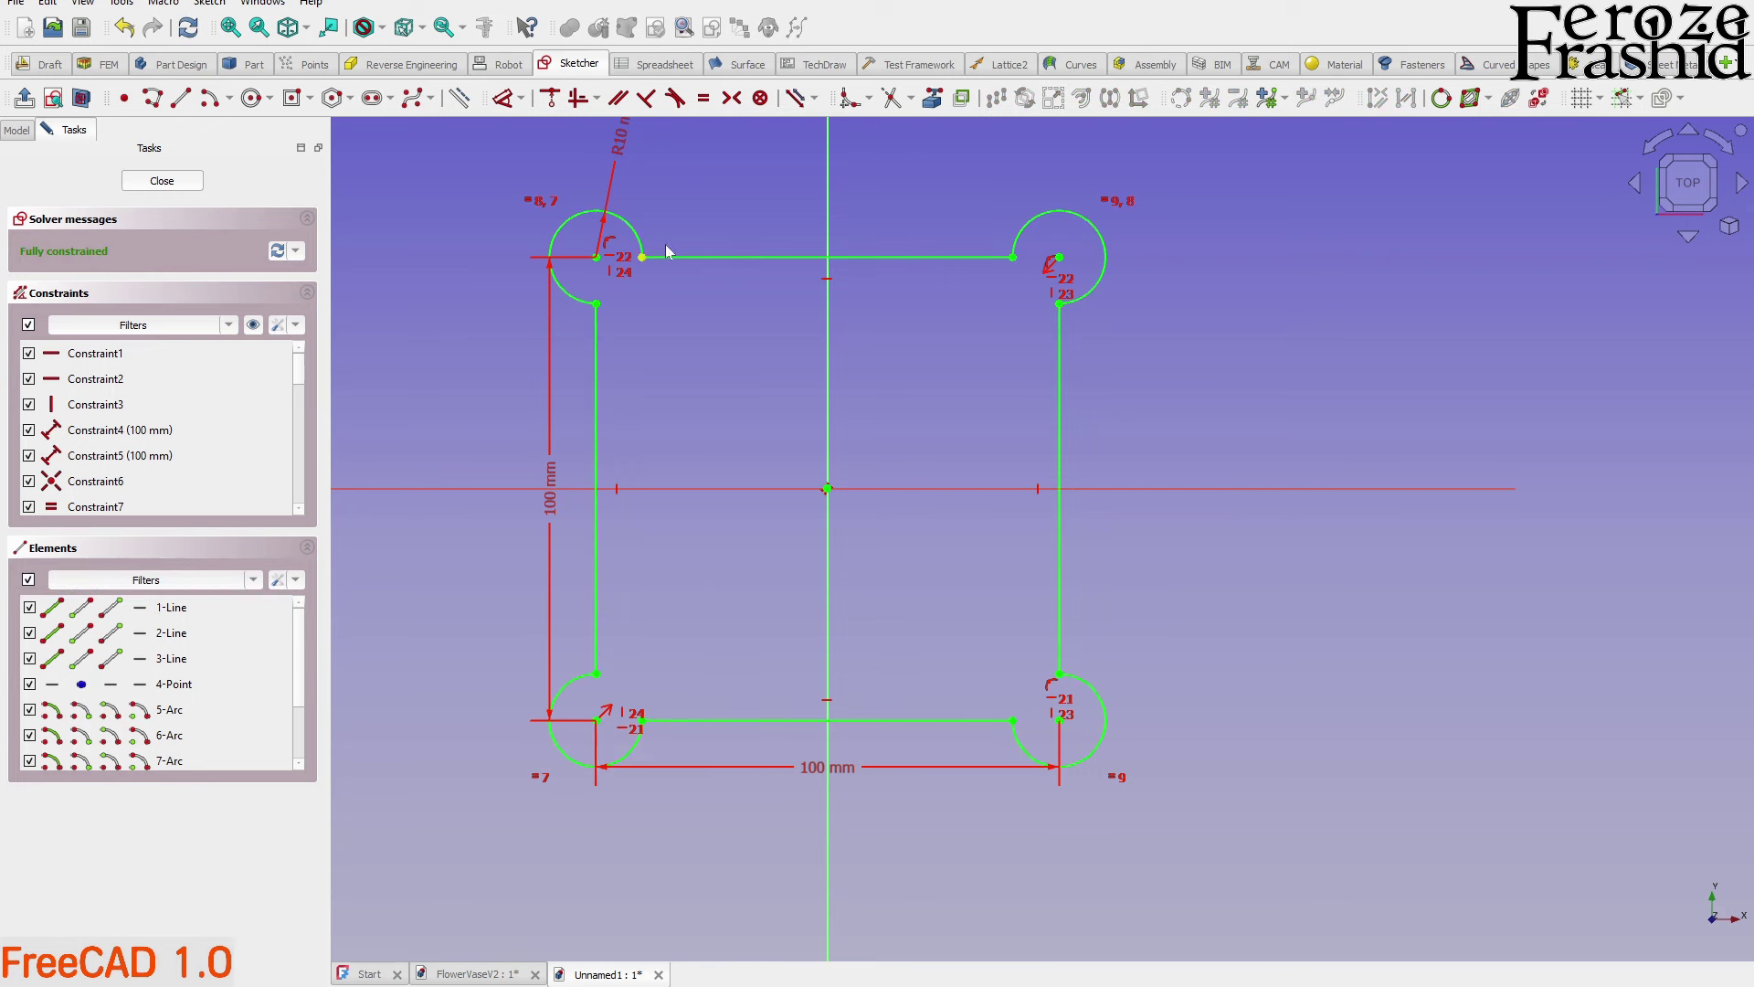
# Fillet the two junctions where the upper-left corner arc meets the left and upper edges
pyautogui.scroll(-2, 846, 619)
pyautogui.scroll(3, 669, 400)
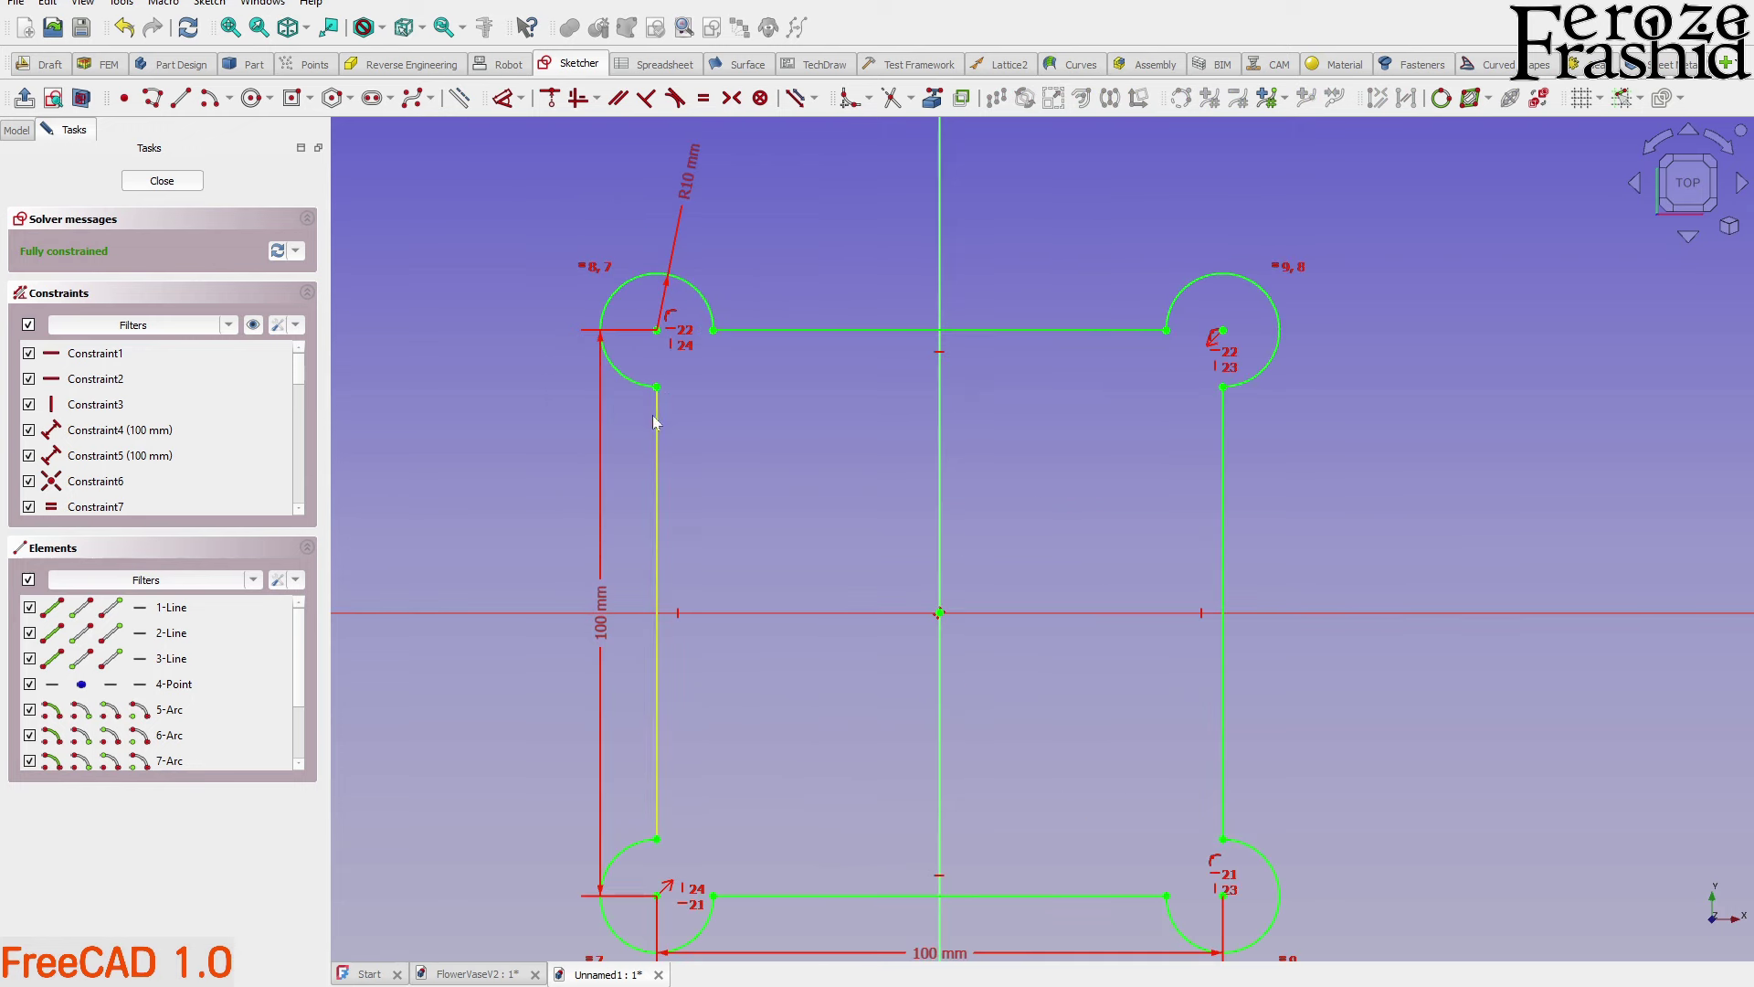
pyautogui.click(851, 98)
pyautogui.scroll(3, 701, 431)
pyautogui.click(619, 379)
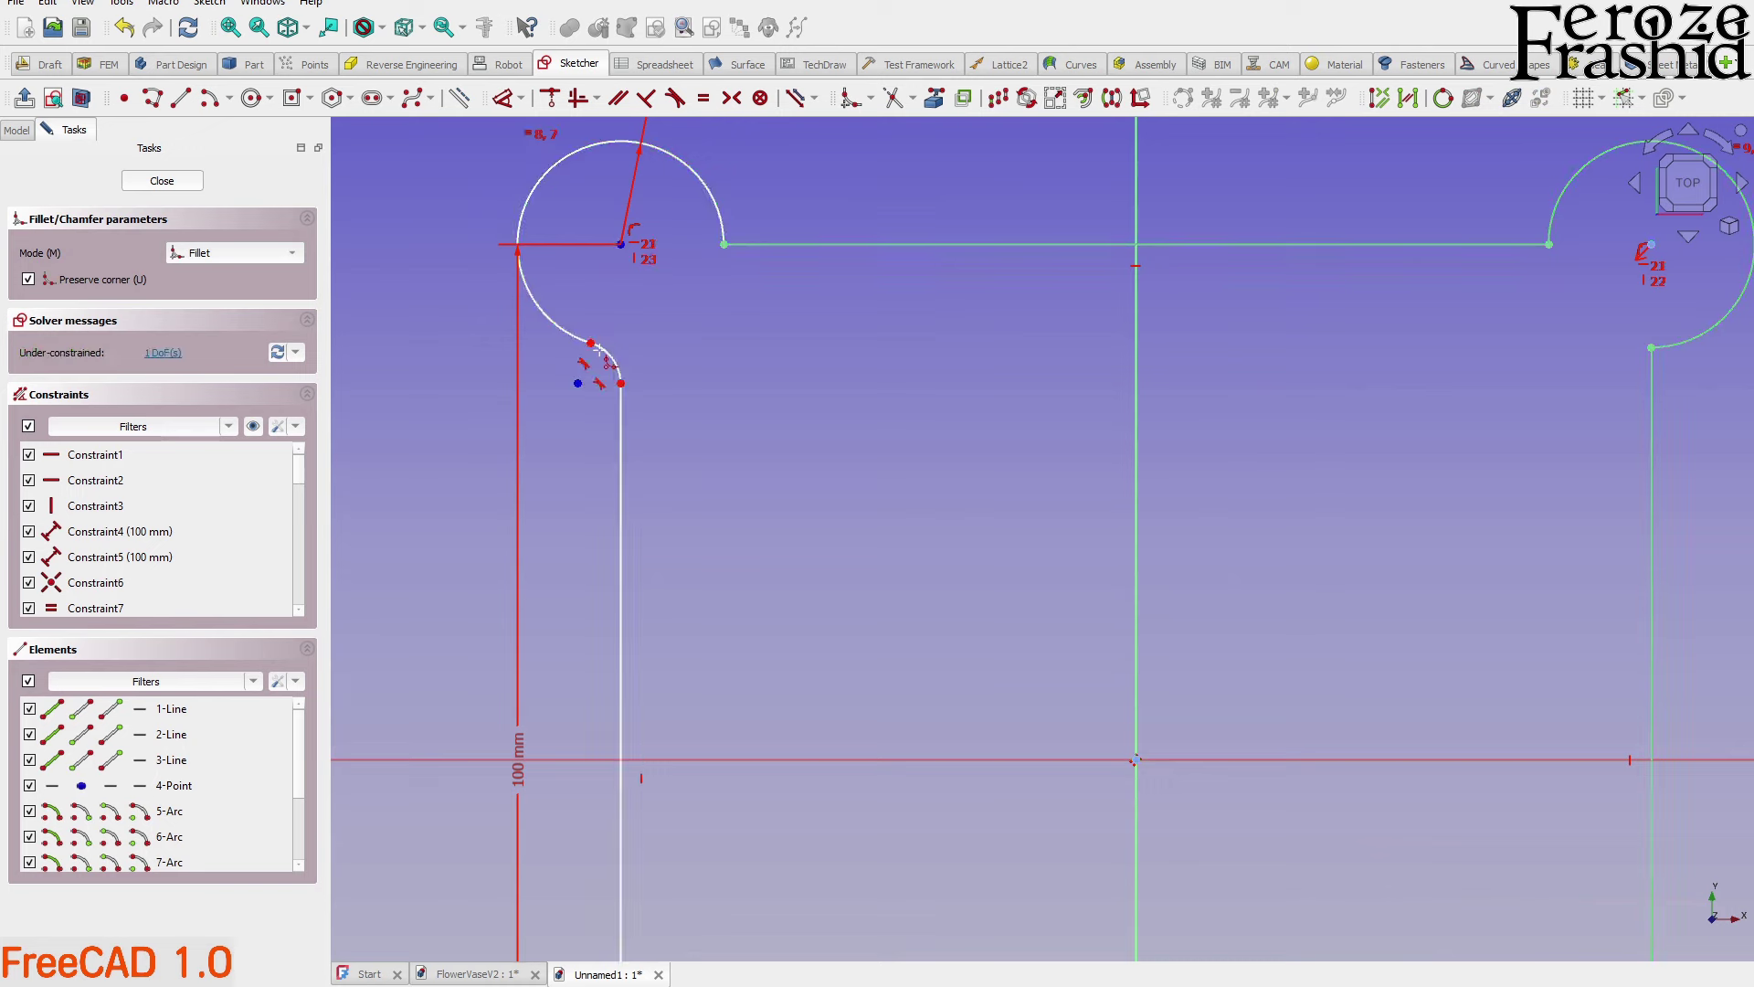
pyautogui.click(728, 232)
# Fillet the two junctions where the upper-right corner arc meets the upper and right edges
pyautogui.scroll(-3, 735, 386)
pyautogui.scroll(3, 1175, 302)
pyautogui.click(1165, 309)
pyautogui.click(1183, 285)
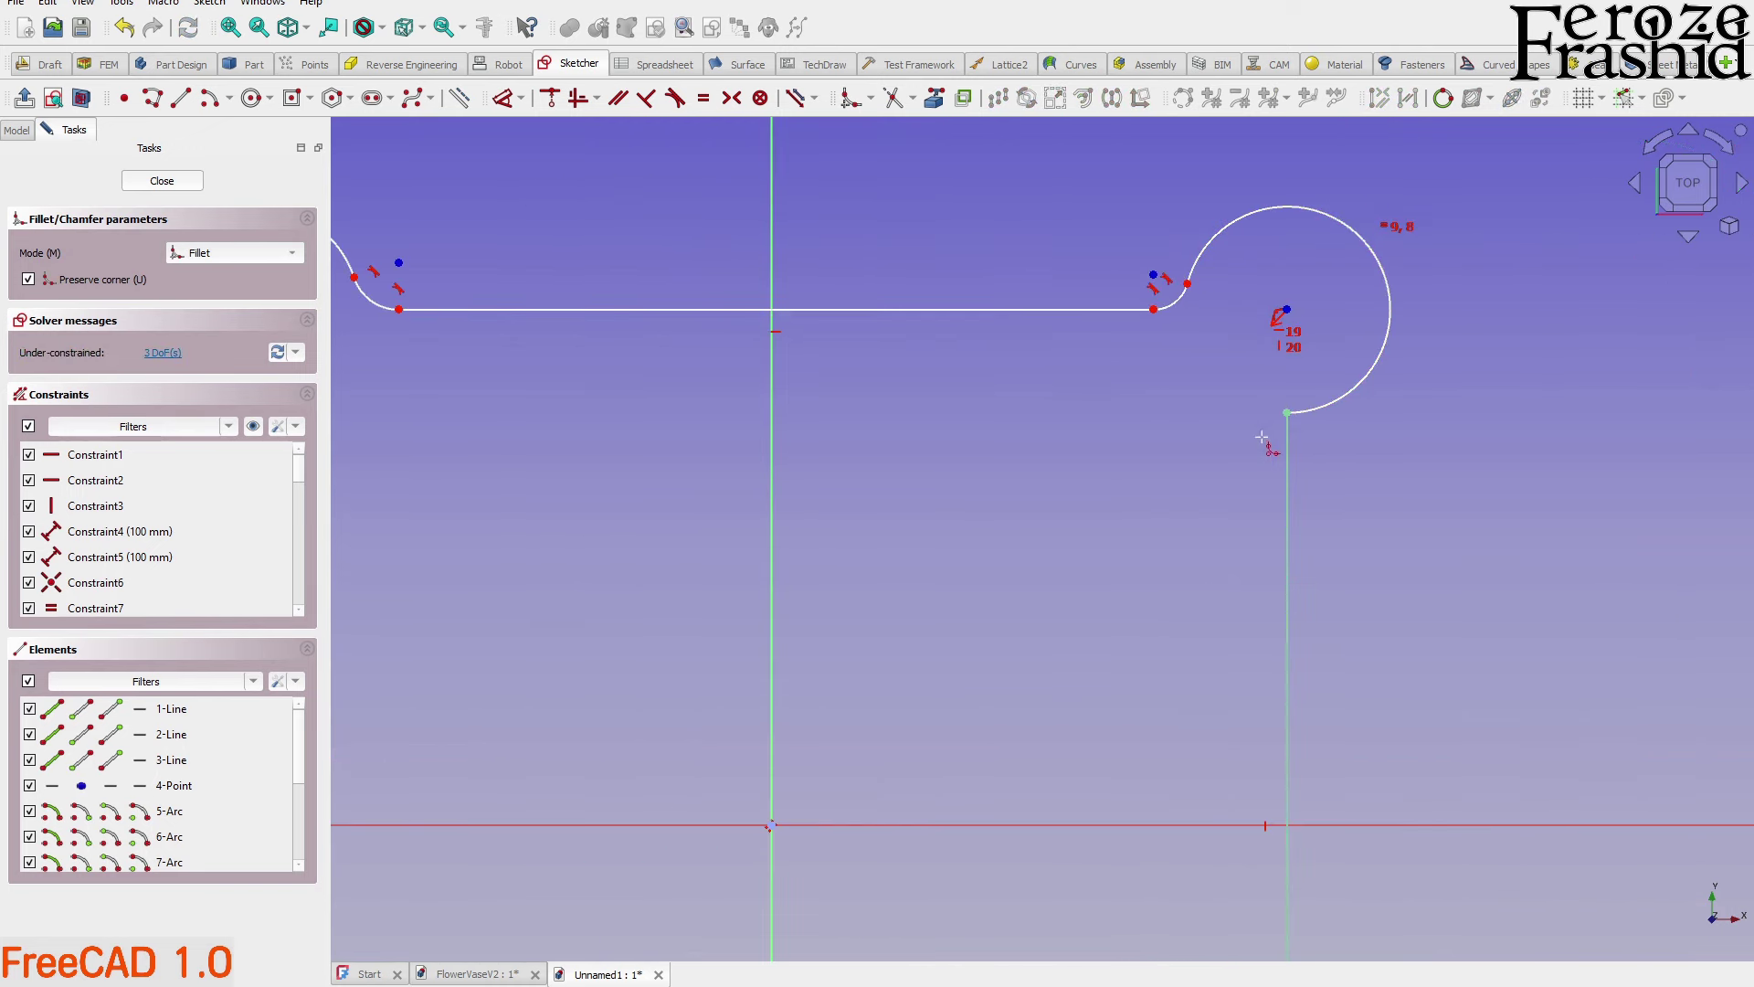
pyautogui.click(1288, 481)
pyautogui.click(1309, 408)
# Fillet the two junctions where the lower-right corner arc meets the right and lower edges
pyautogui.scroll(-4, 988, 323)
pyautogui.scroll(4, 1097, 640)
pyautogui.click(1103, 645)
pyautogui.click(1077, 628)
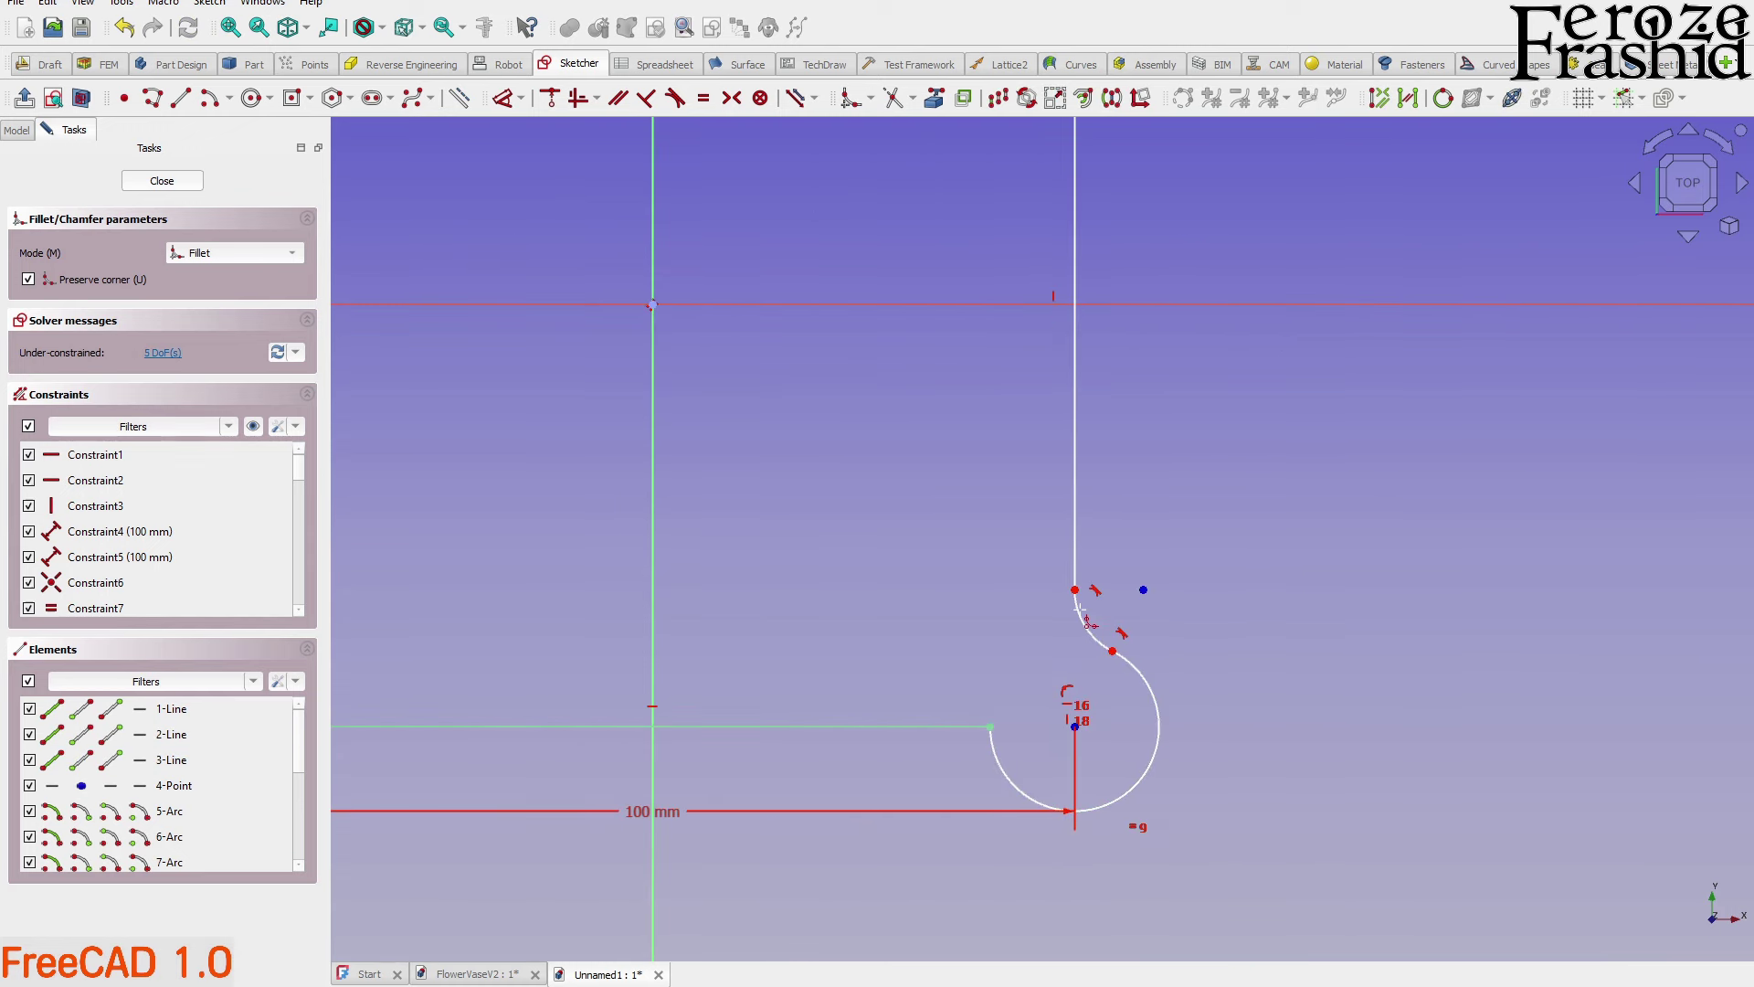
pyautogui.click(948, 722)
# Fillet the two junctions where the lower-left corner arc meets the lower and left edges, and end the Fillet command
pyautogui.scroll(-4, 949, 722)
pyautogui.scroll(4, 822, 759)
pyautogui.click(868, 725)
pyautogui.click(823, 759)
pyautogui.click(727, 647)
pyautogui.click(750, 603)
pyautogui.scroll(-4, 871, 671)
pyautogui.rightClick(884, 818)
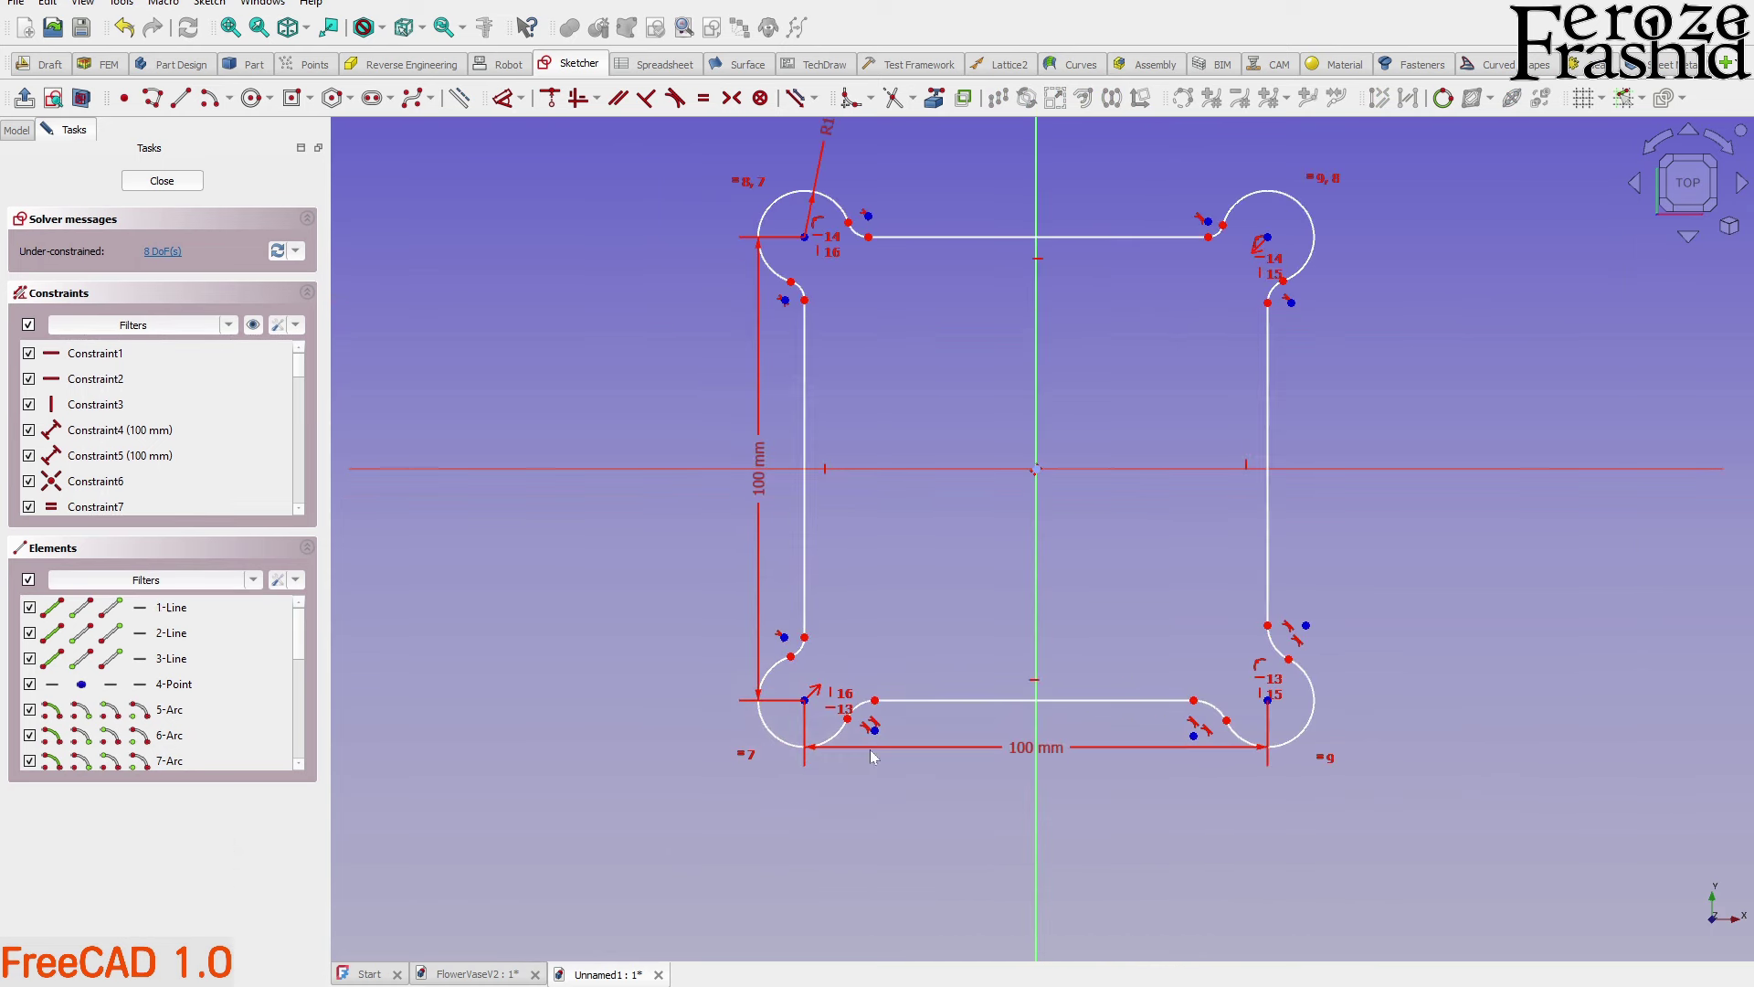
# Apply an equal constraint to all eight small fillet arcs around the profile
pyautogui.scroll(4, 814, 302)
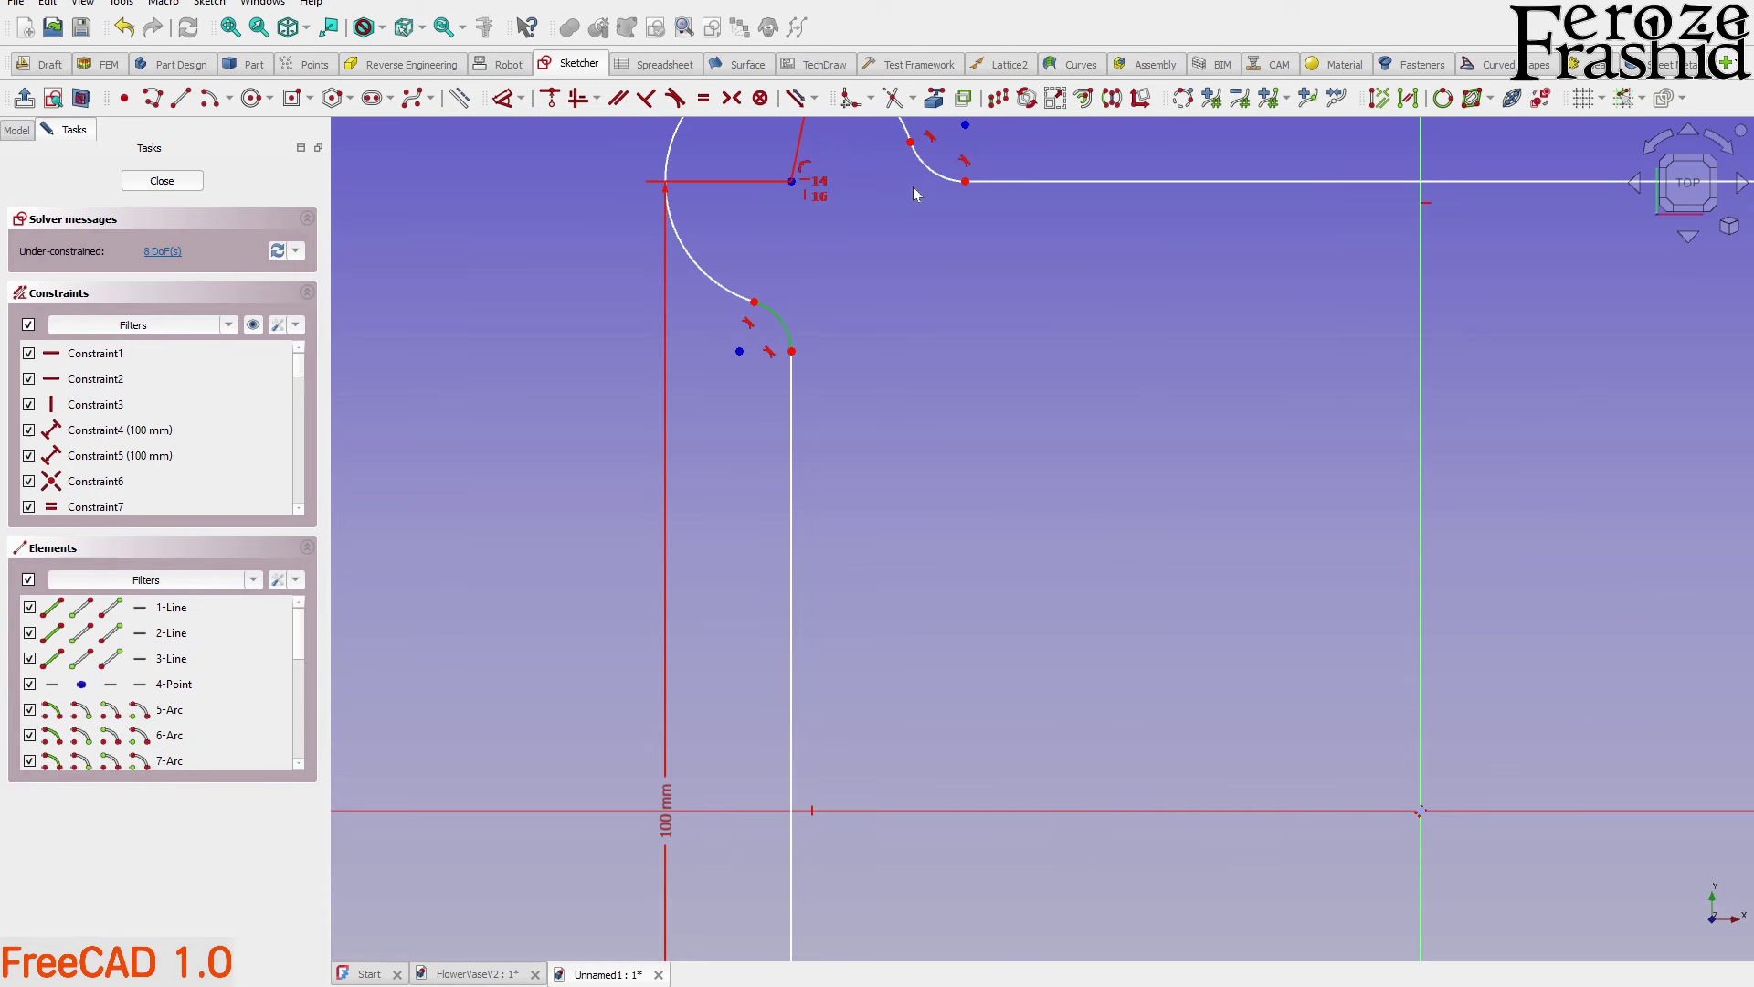
pyautogui.scroll(-2, 1140, 379)
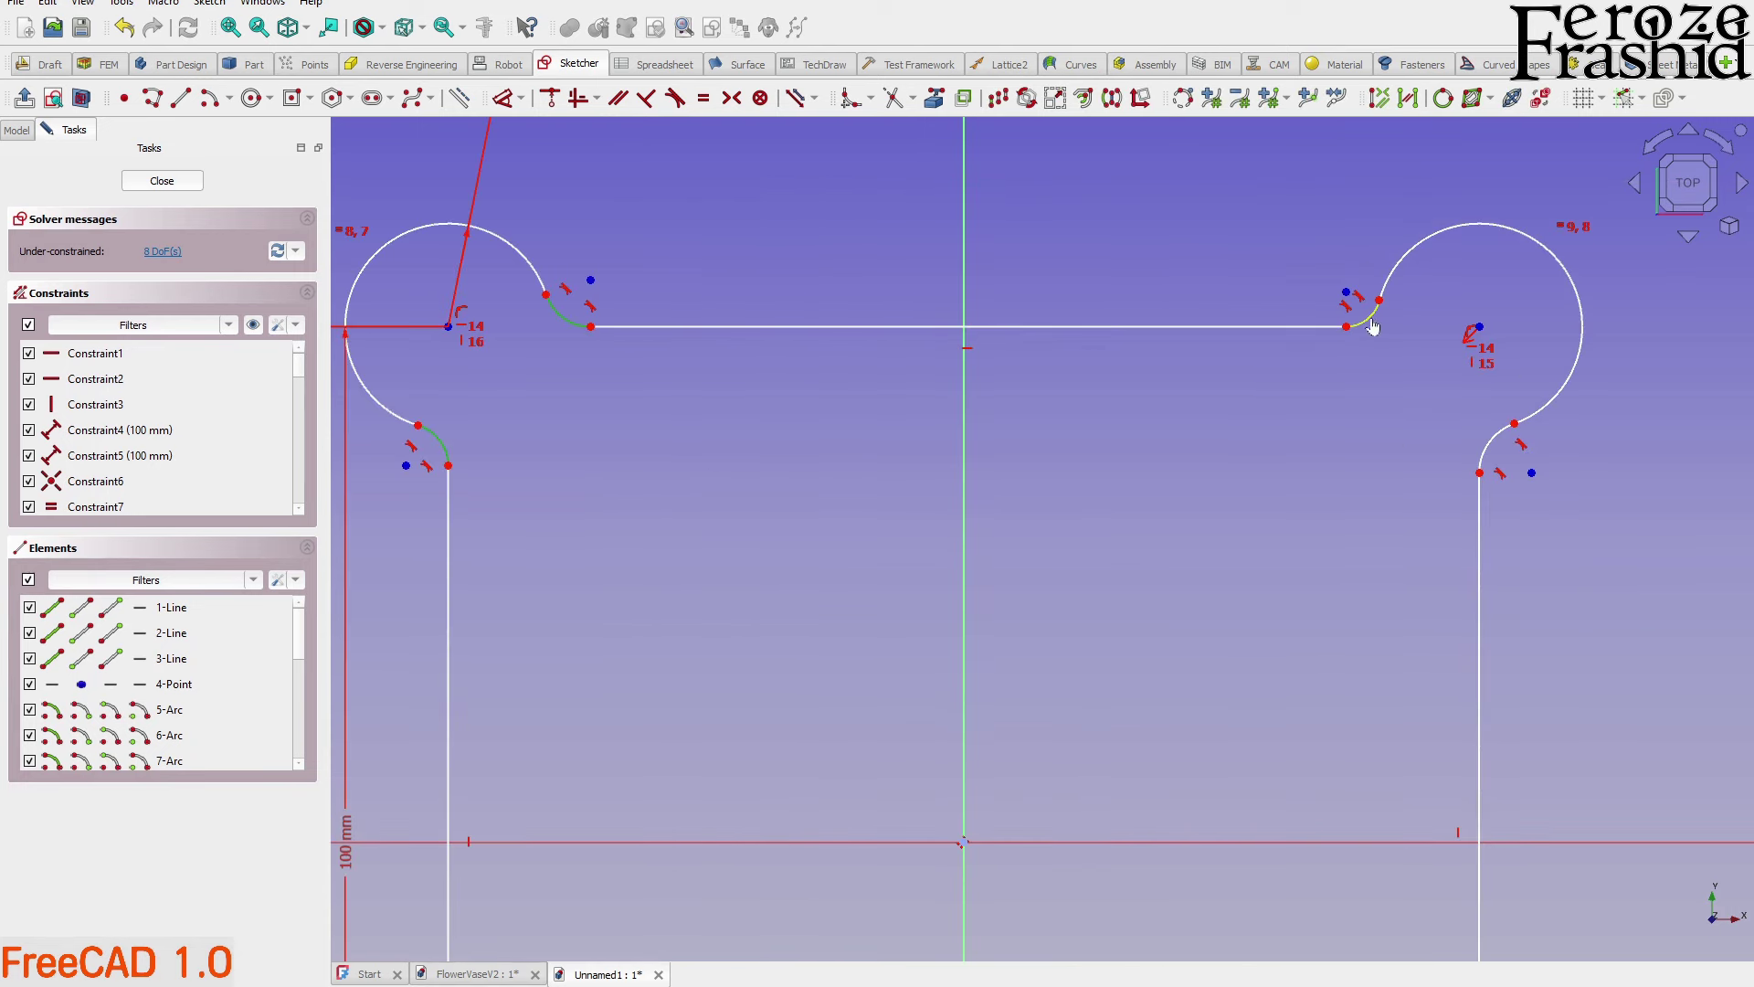
pyautogui.scroll(-2, 1186, 234)
pyautogui.scroll(2, 1329, 791)
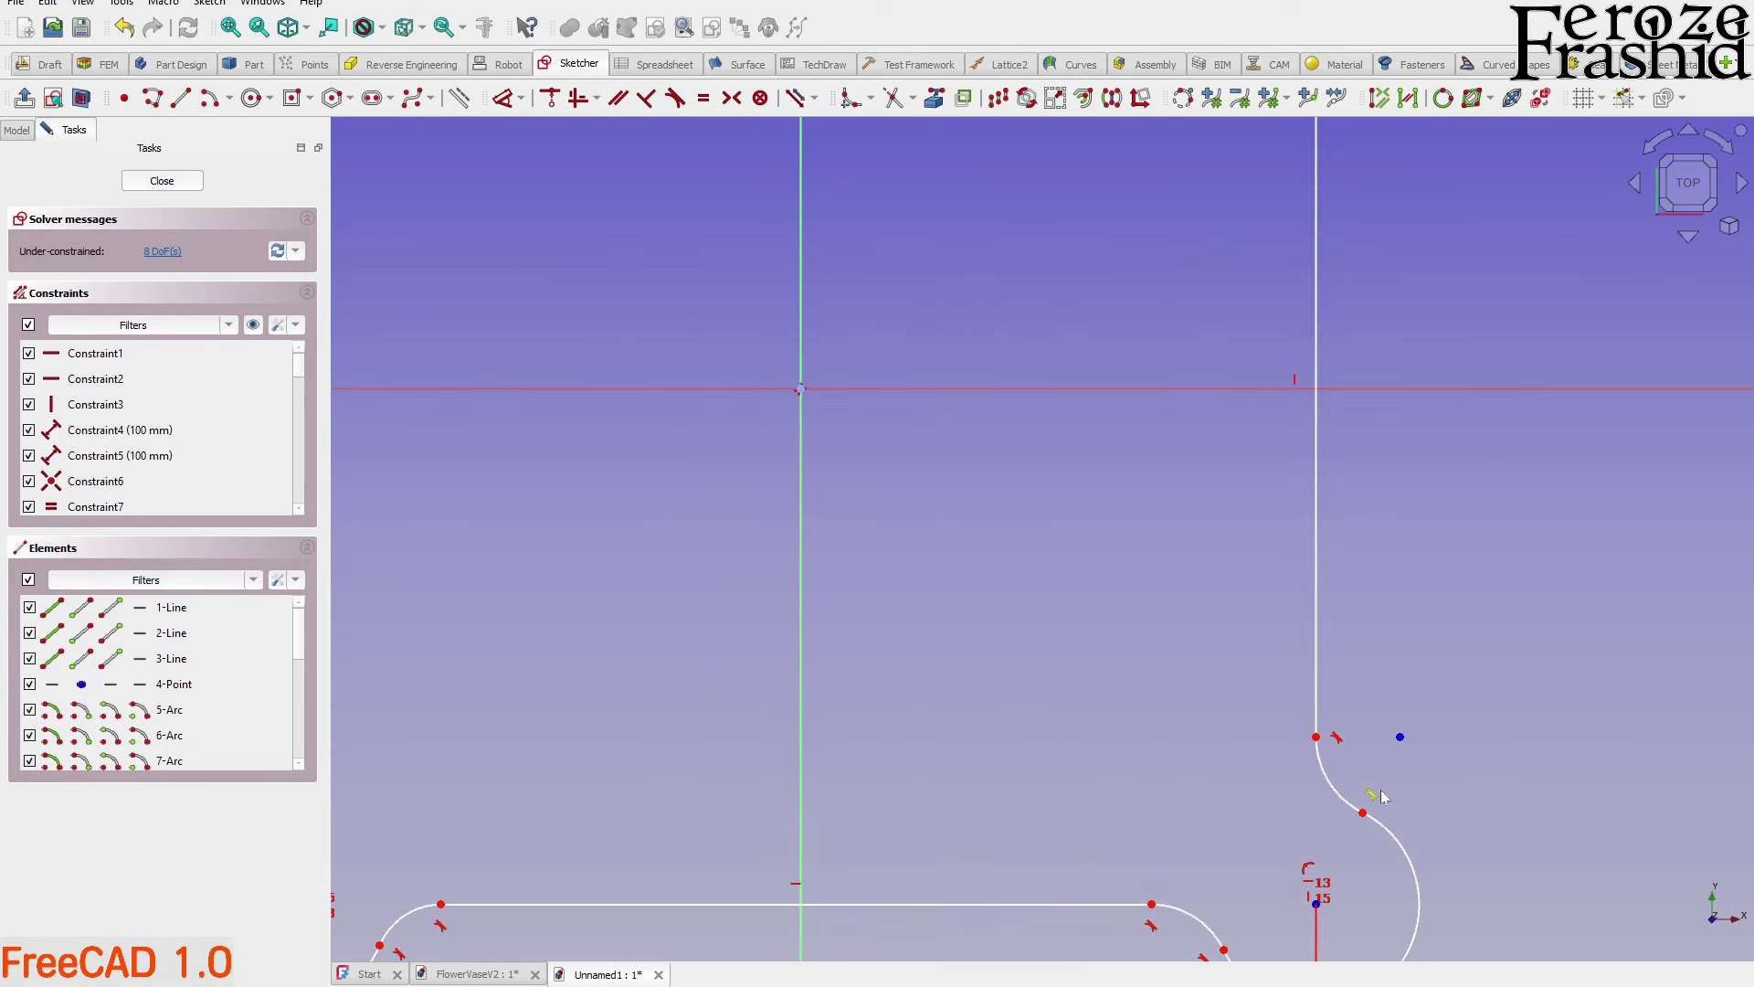
pyautogui.click(1330, 791)
pyautogui.click(1185, 930)
pyautogui.scroll(-2, 1297, 786)
pyautogui.scroll(2, 594, 877)
pyautogui.click(841, 843)
pyautogui.click(715, 715)
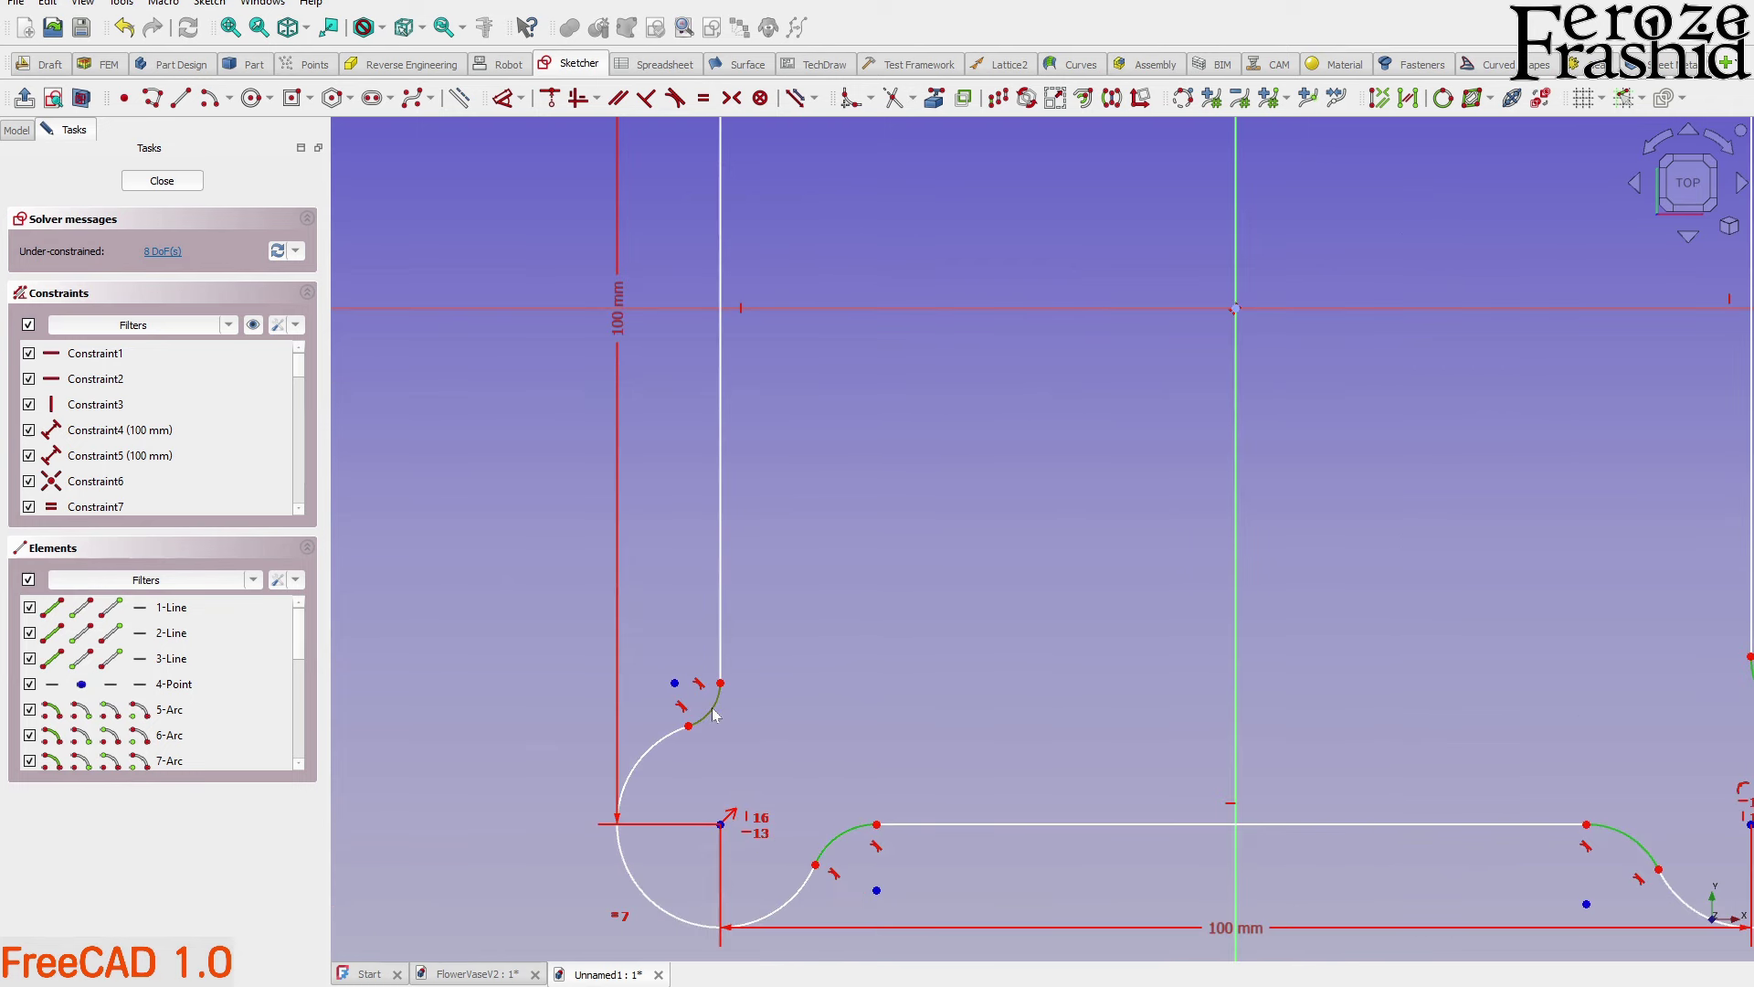
pyautogui.press('e')
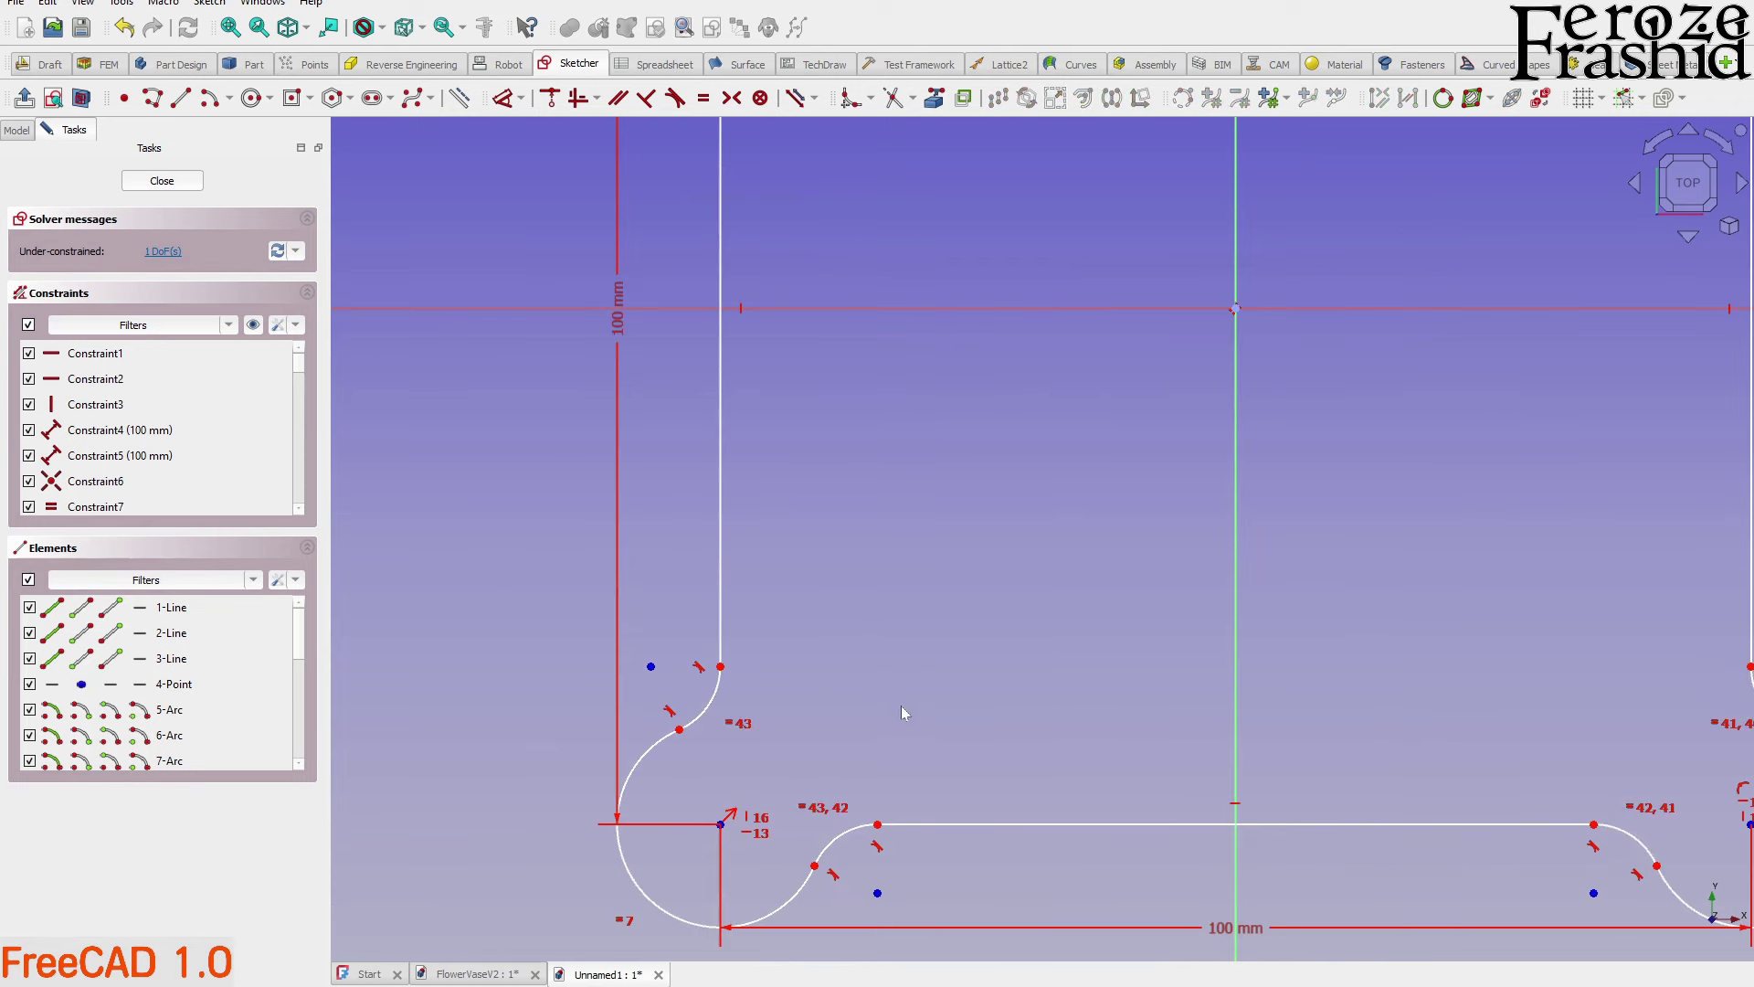
# Constrain the radius of the fillet above the lower-left corner arc to 5 mm
pyautogui.click(718, 704)
pyautogui.press('d')
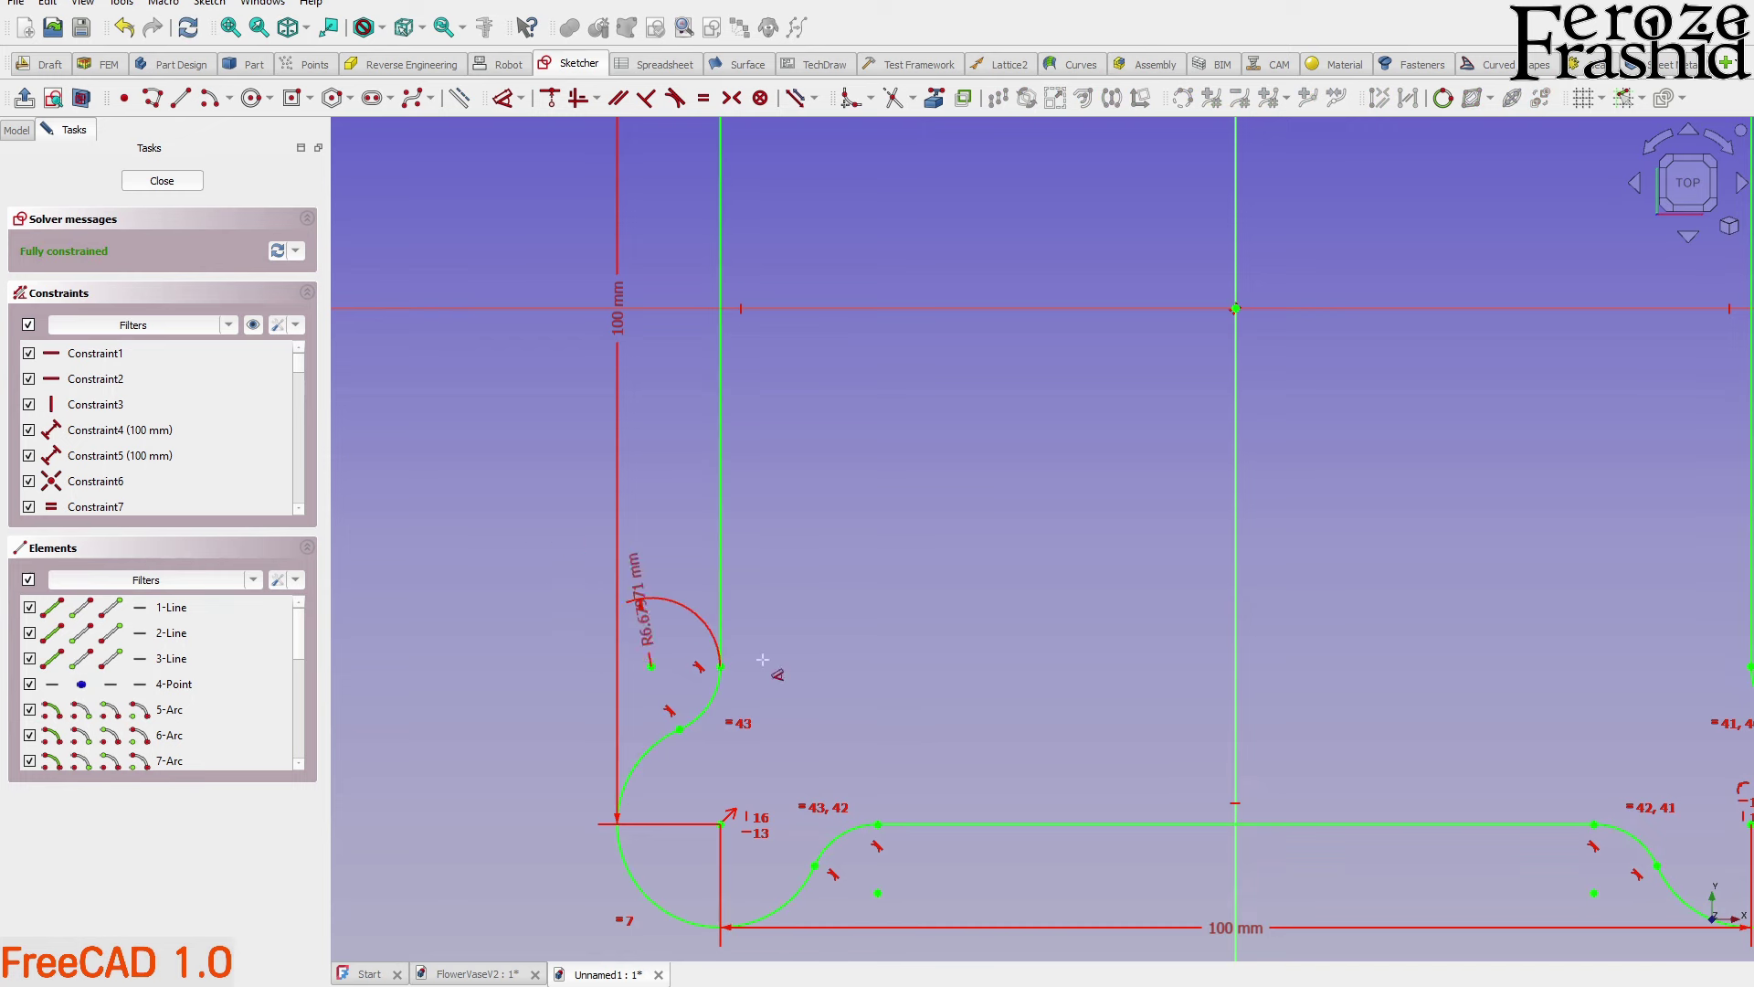
pyautogui.click(839, 729)
pyautogui.write('5mm')
pyautogui.press('Return')
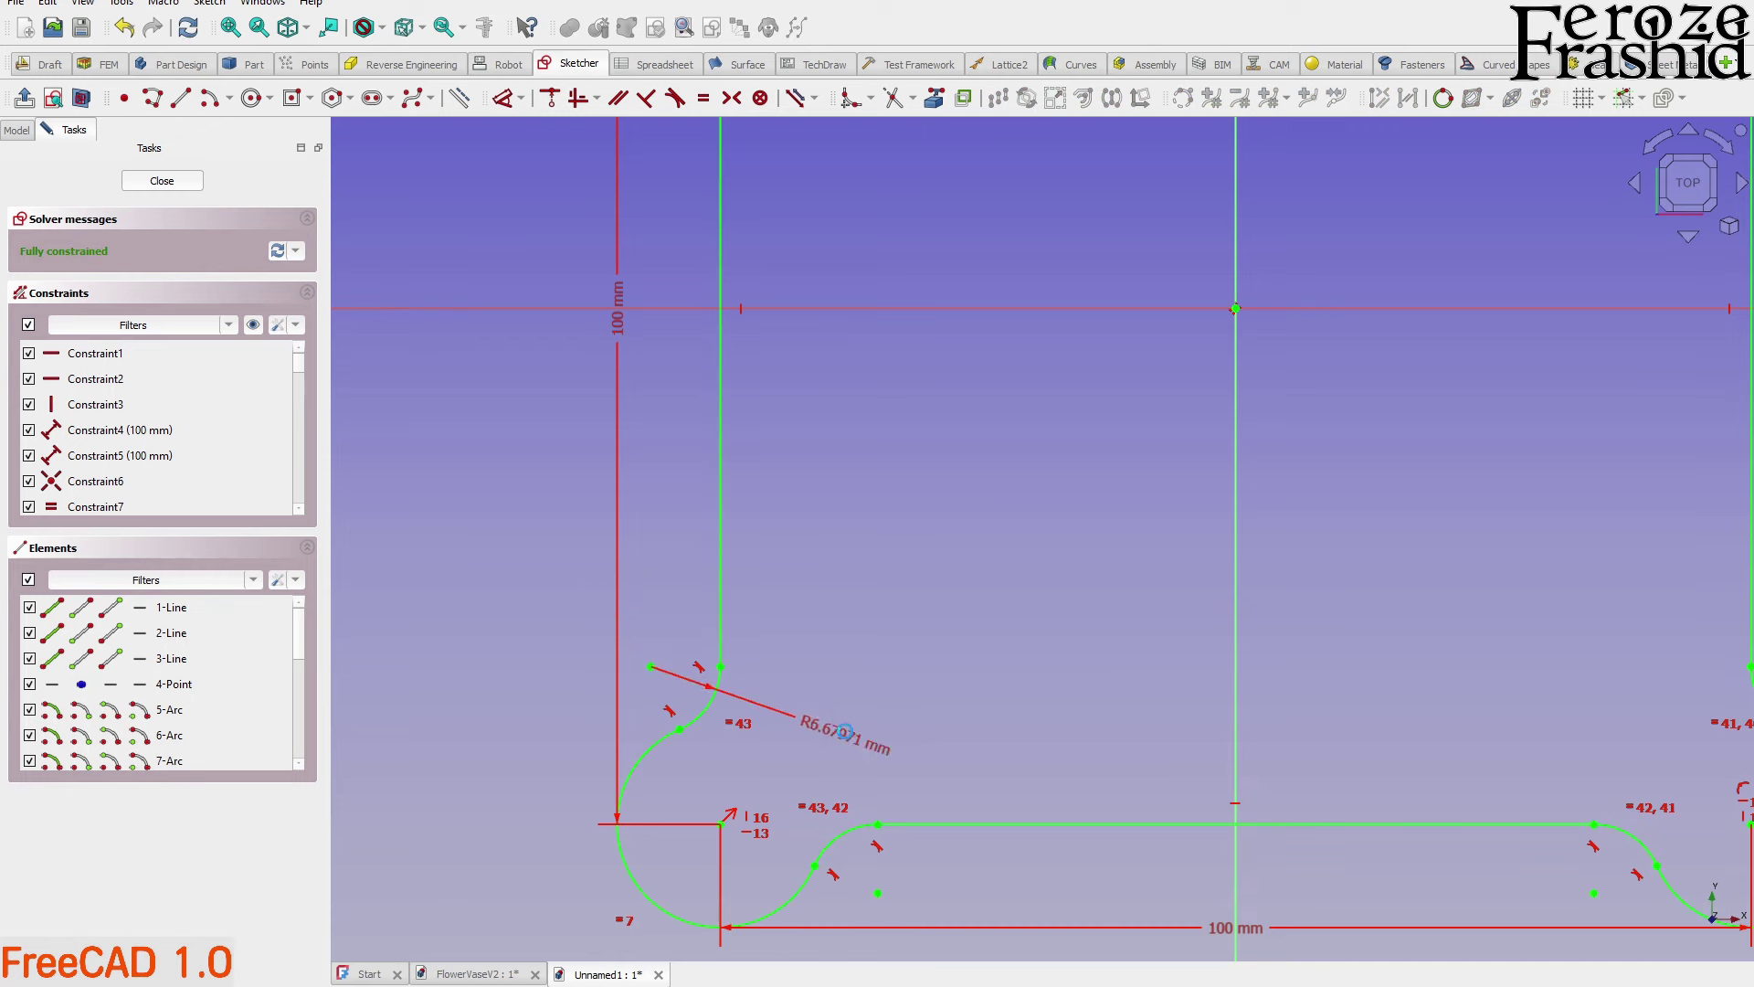
pyautogui.scroll(-4, 781, 760)
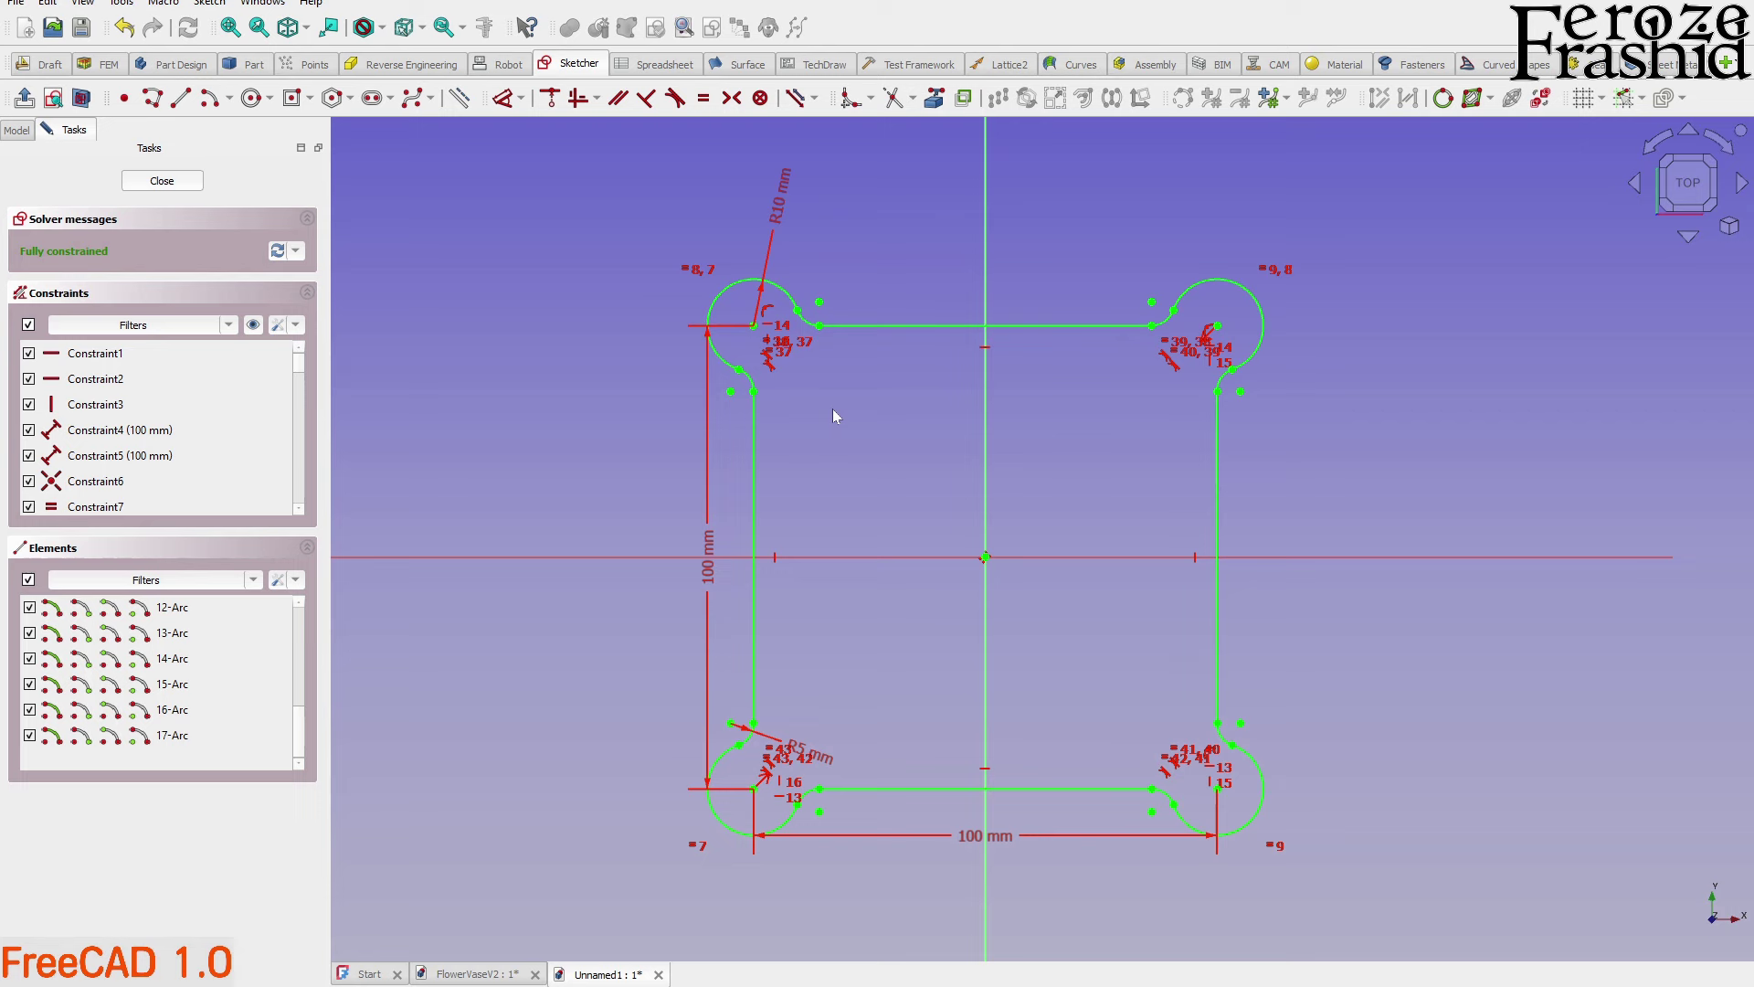
# Leave the sketch and rename it sksBaseOut
pyautogui.click(162, 180)
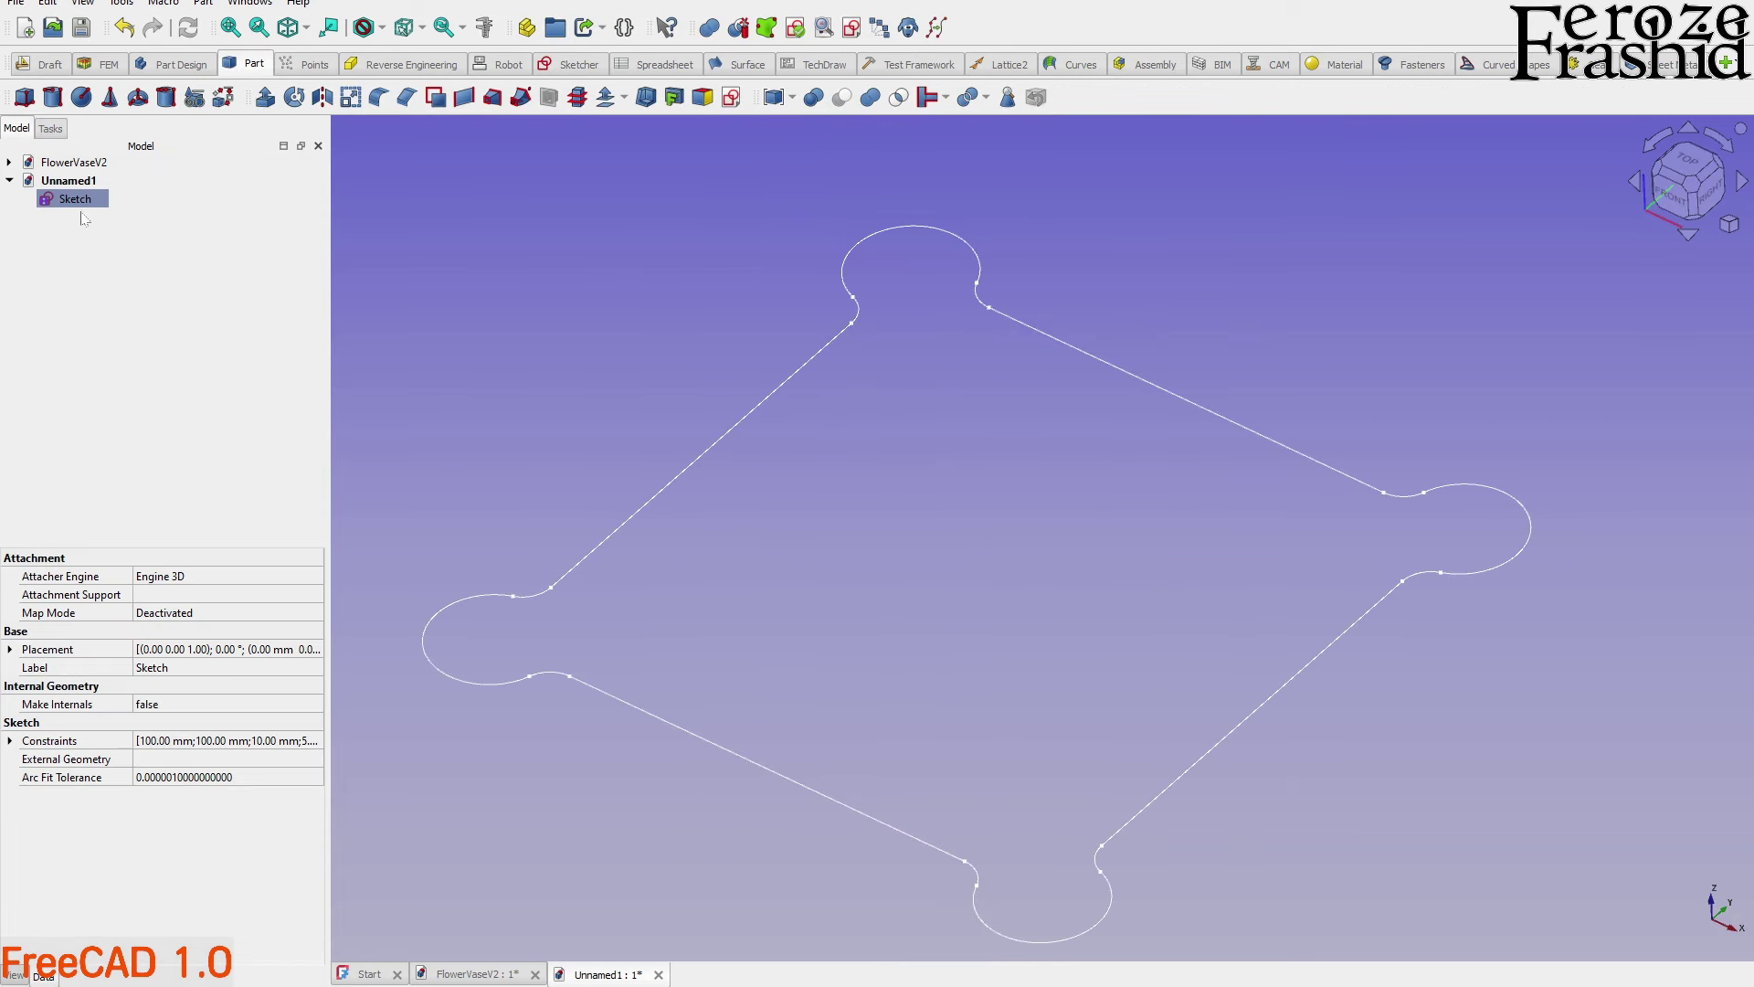
pyautogui.press('F2')
pyautogui.write('sksBaseOut')
pyautogui.press('Return')
# Examine the vase in the FlowerVaseV2 document and return to the Unnamed1 document
pyautogui.click(103, 236)
pyautogui.click(96, 200)
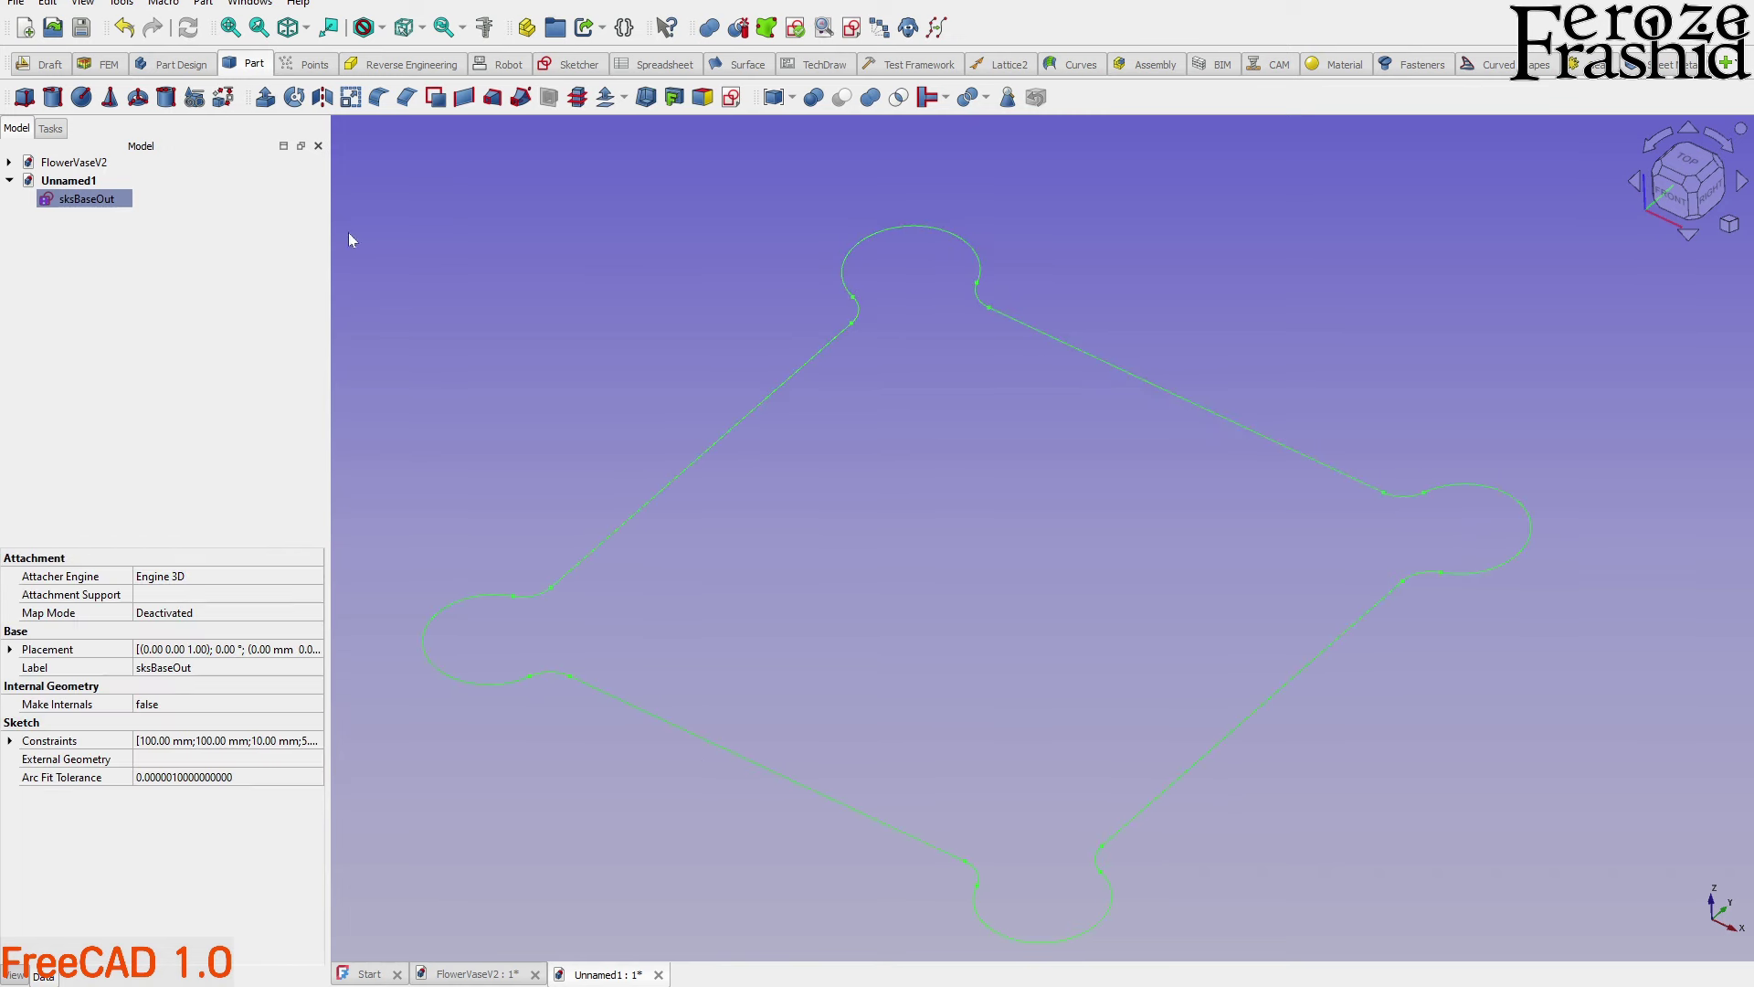
pyautogui.doubleClick(75, 162)
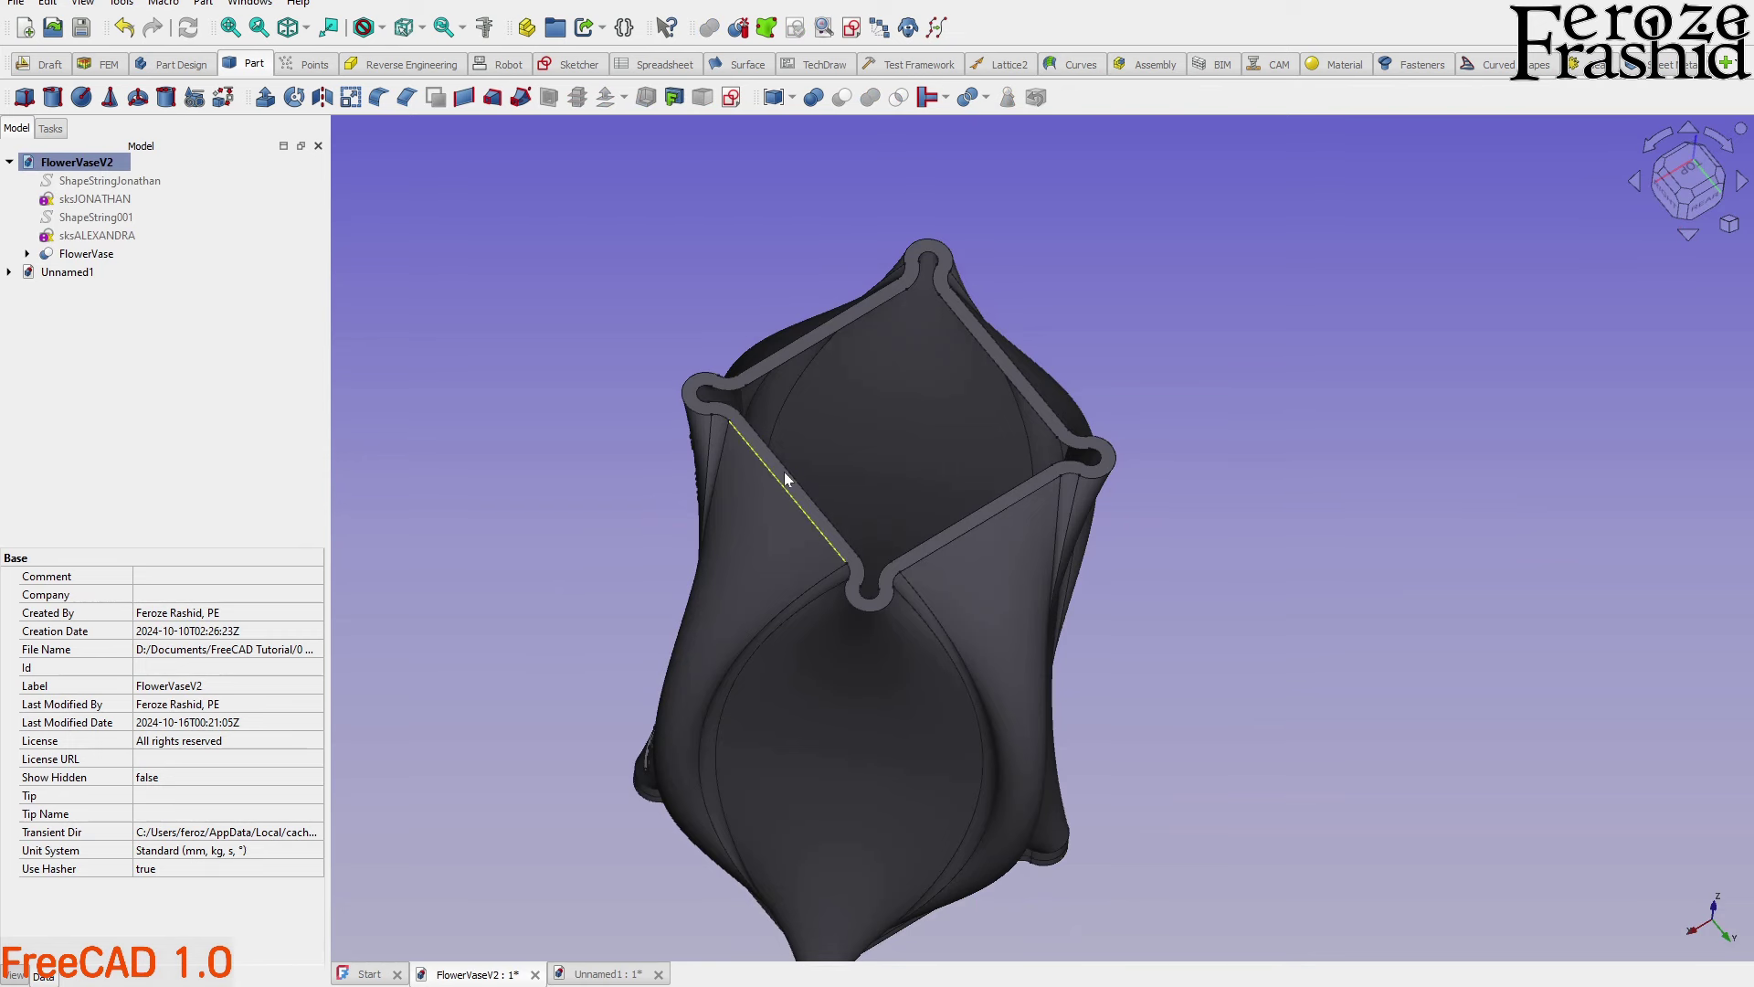
pyautogui.doubleClick(68, 273)
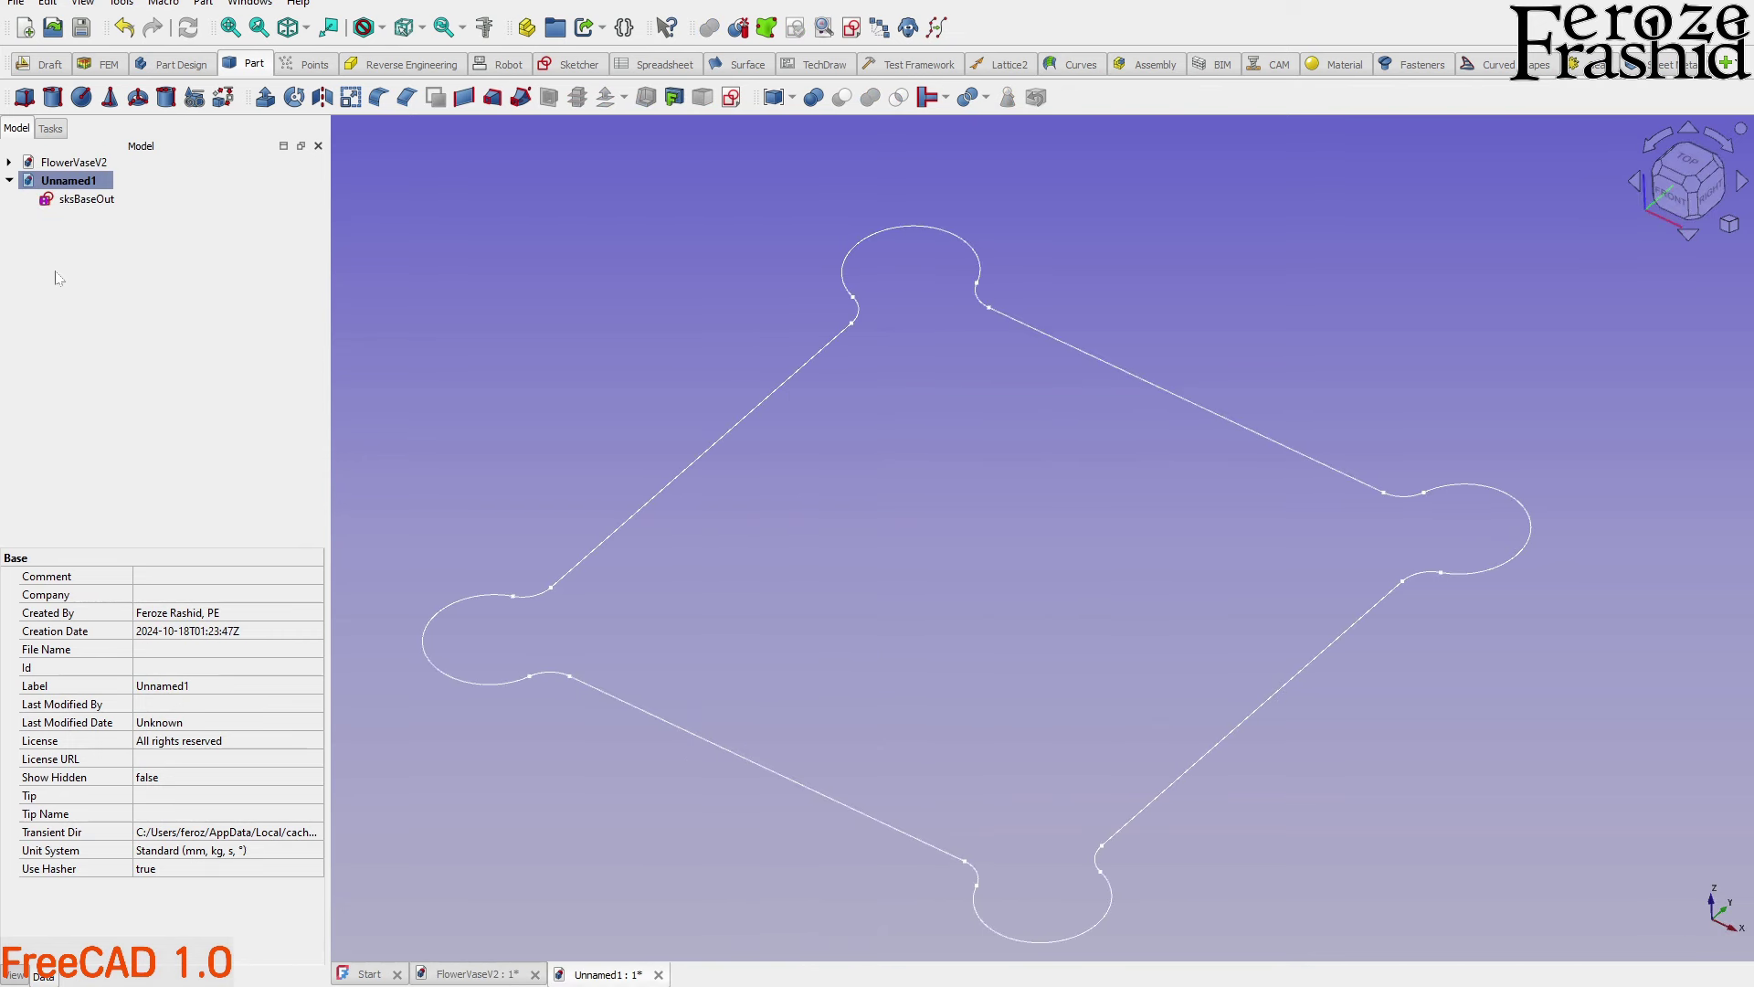
# Duplicate the sksBaseOut sketch and rename the copy sksBaseIn
pyautogui.click(86, 203)
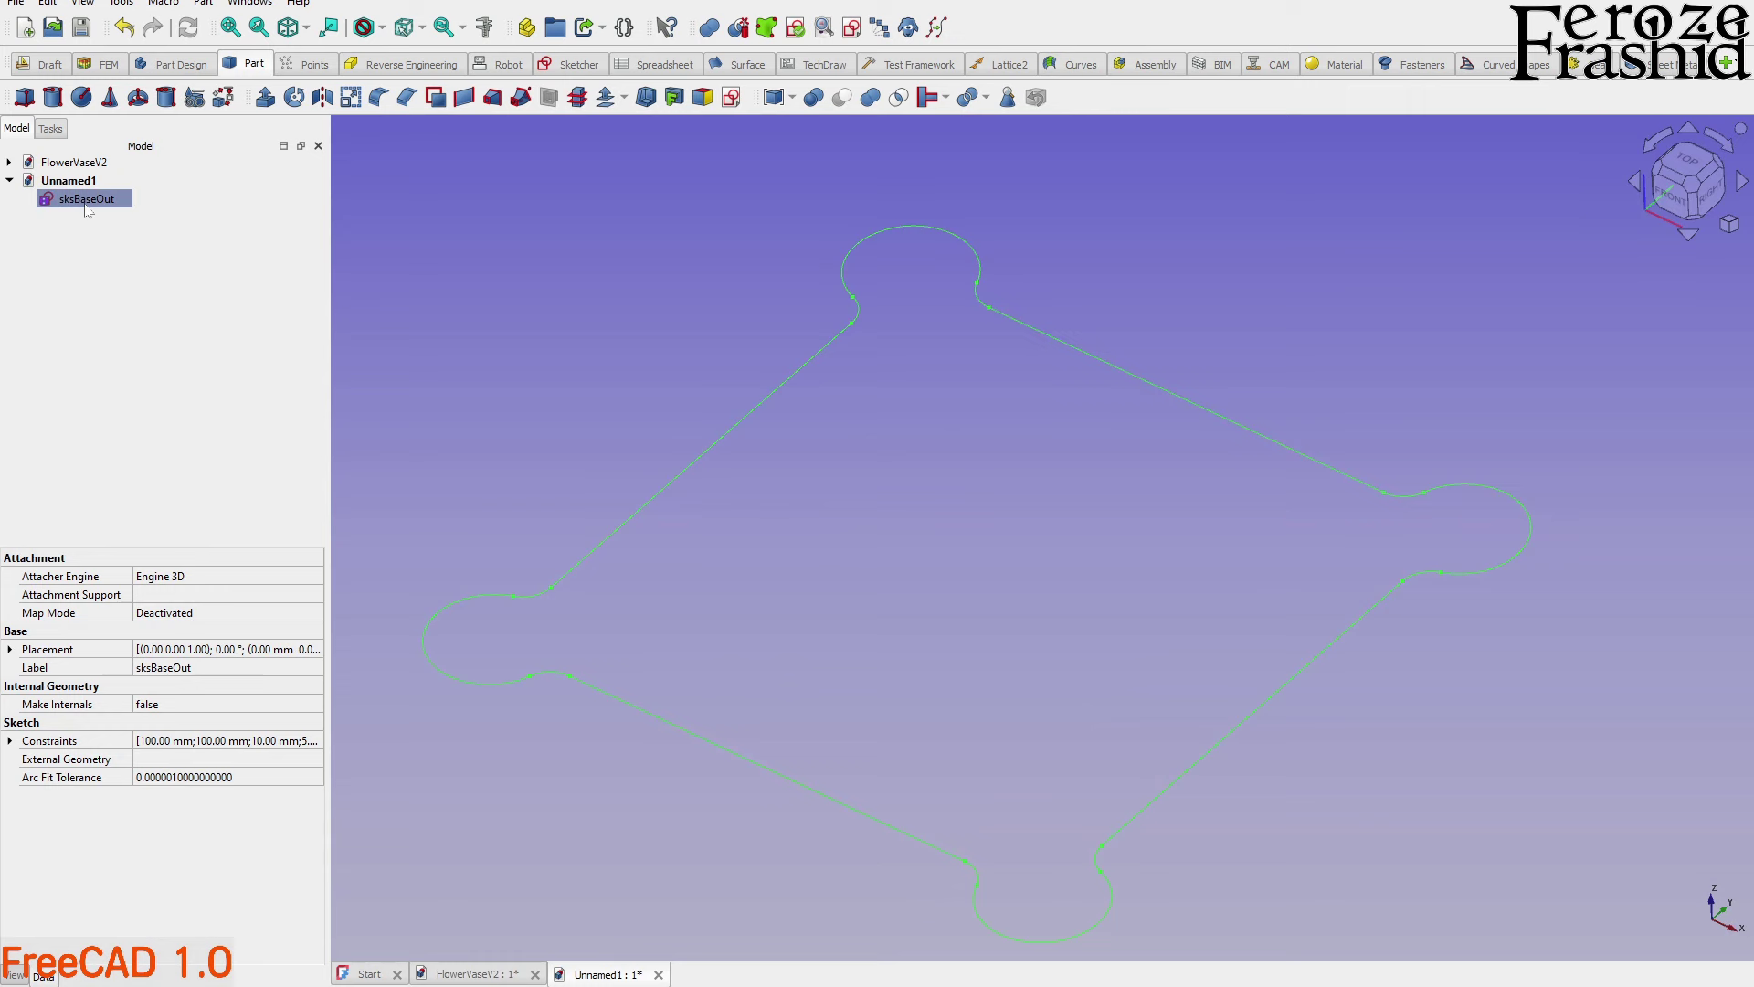
pyautogui.click(111, 249)
pyautogui.hotkey('ctrl', 'v')
pyautogui.click(106, 219)
pyautogui.click(106, 220)
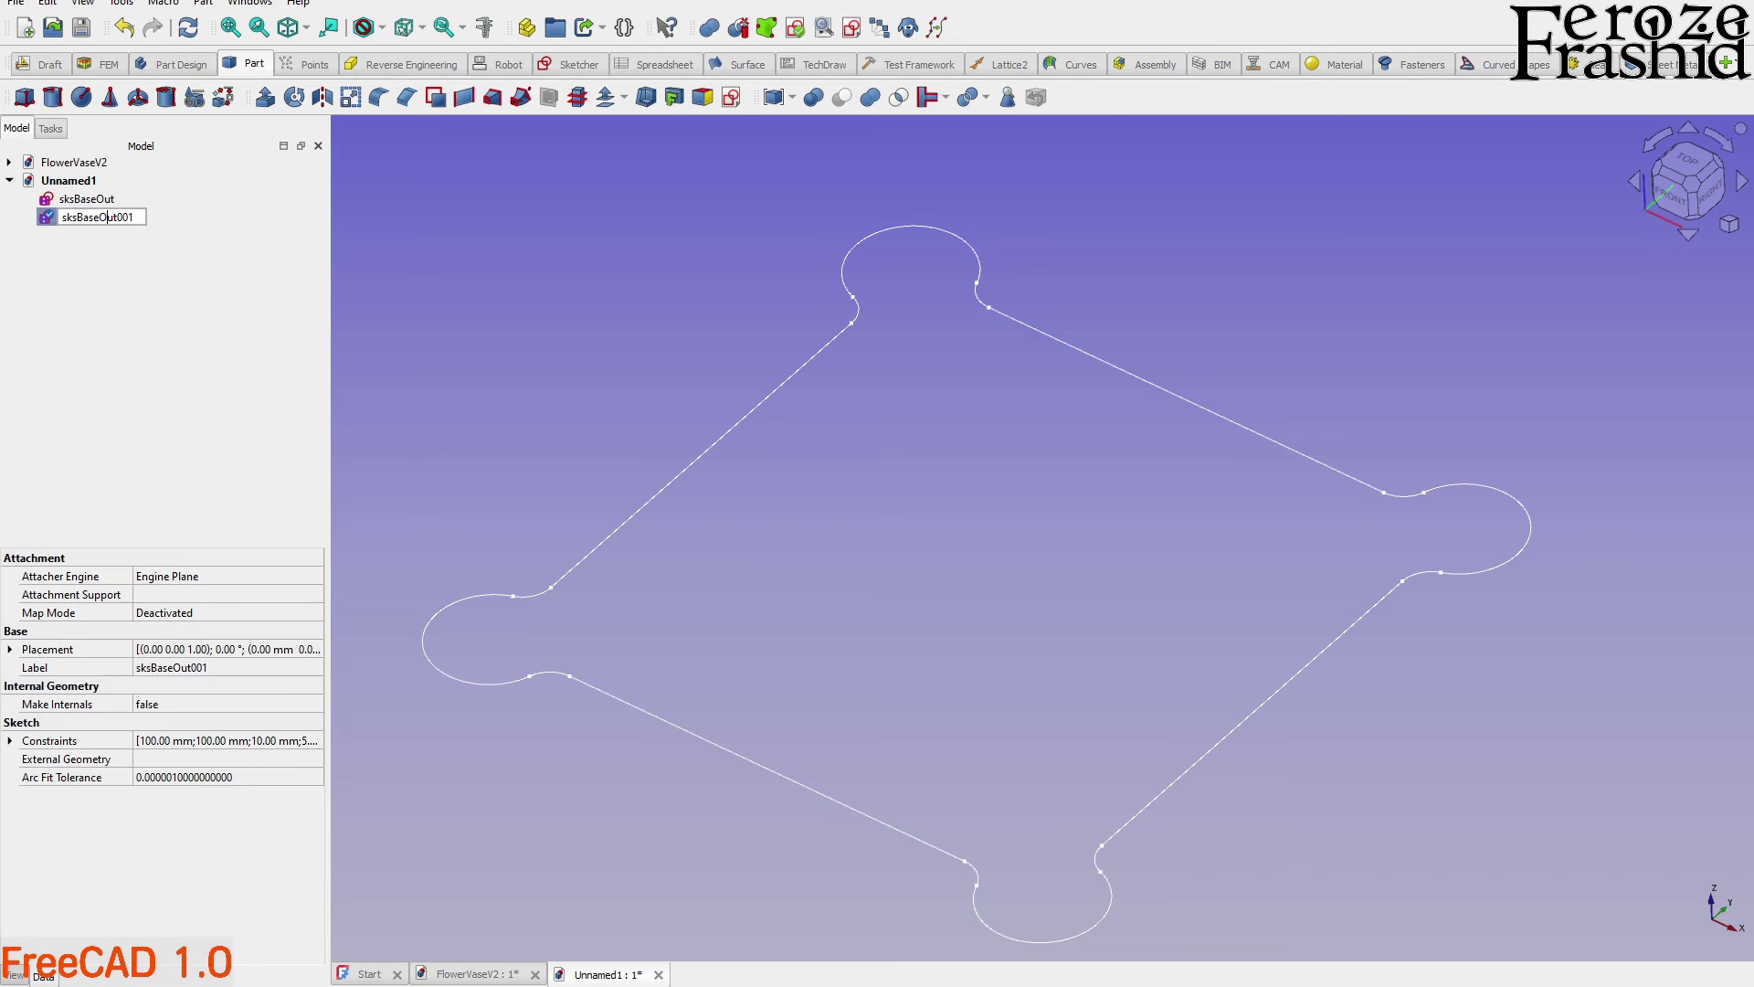
pyautogui.moveTo(100, 216); pyautogui.dragTo(134, 216)
pyautogui.write('In')
pyautogui.press('Return')
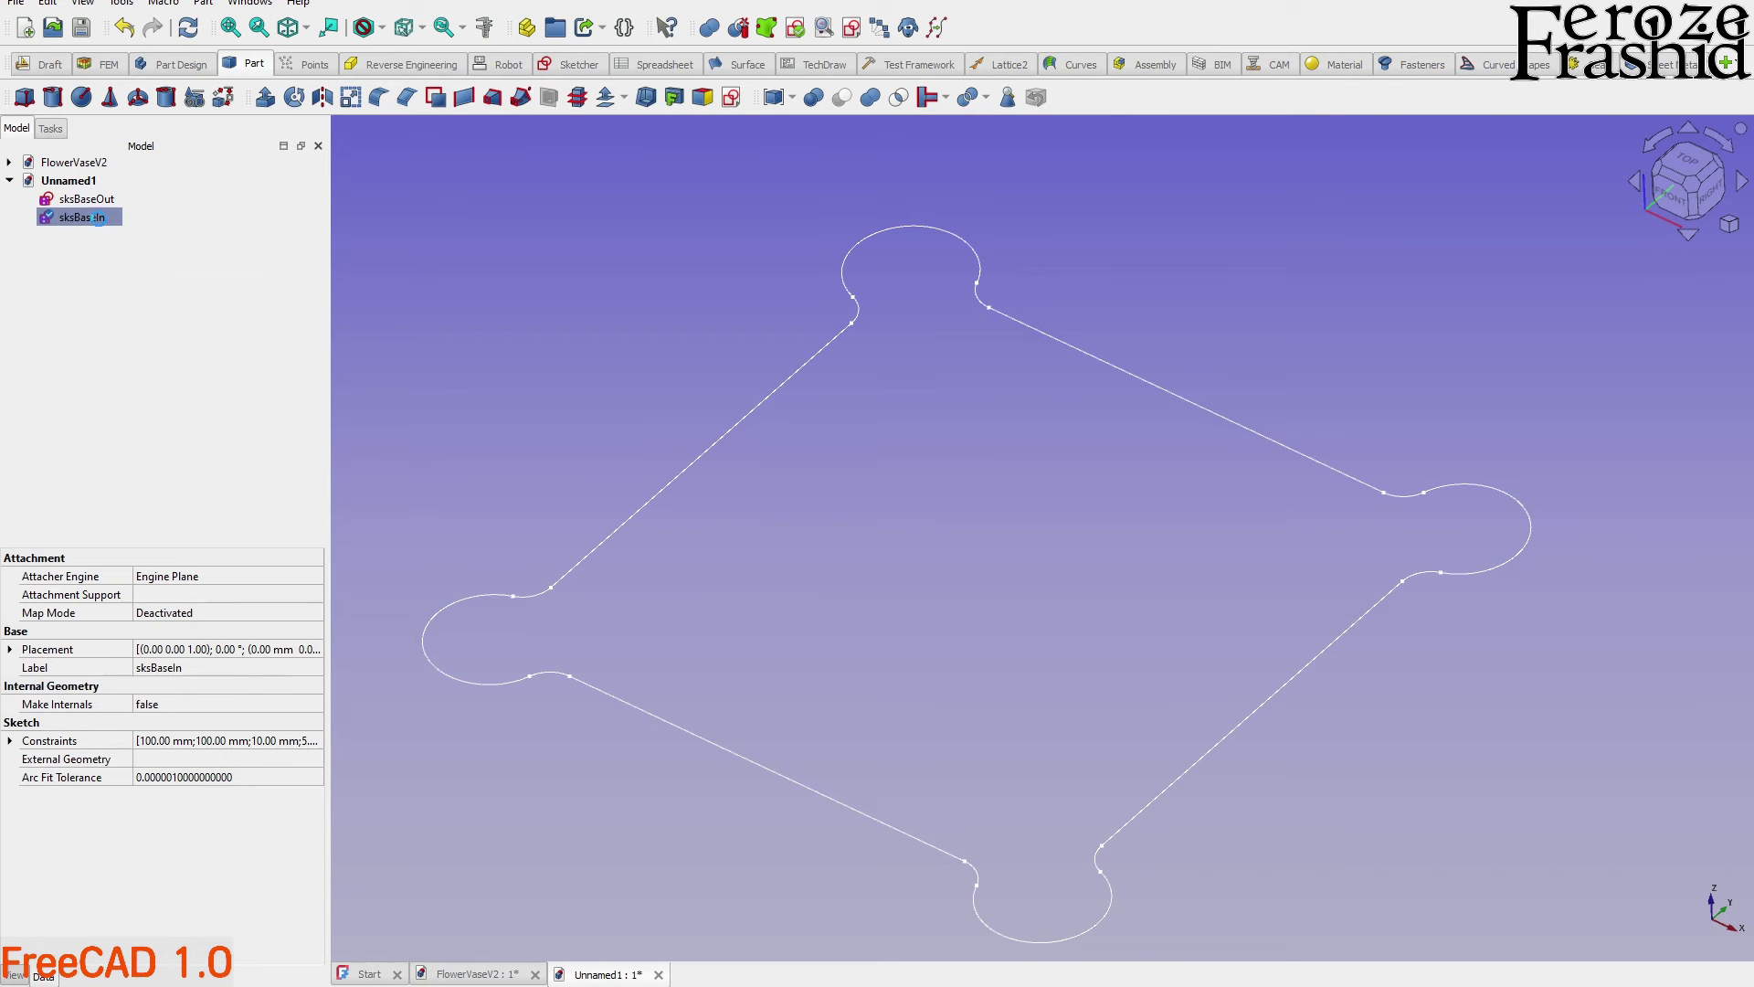
# Open the sksBaseIn sketch for editing and move its vertical 100 mm dimension further from the profile
pyautogui.doubleClick(98, 219)
pyautogui.scroll(-1, 717, 421)
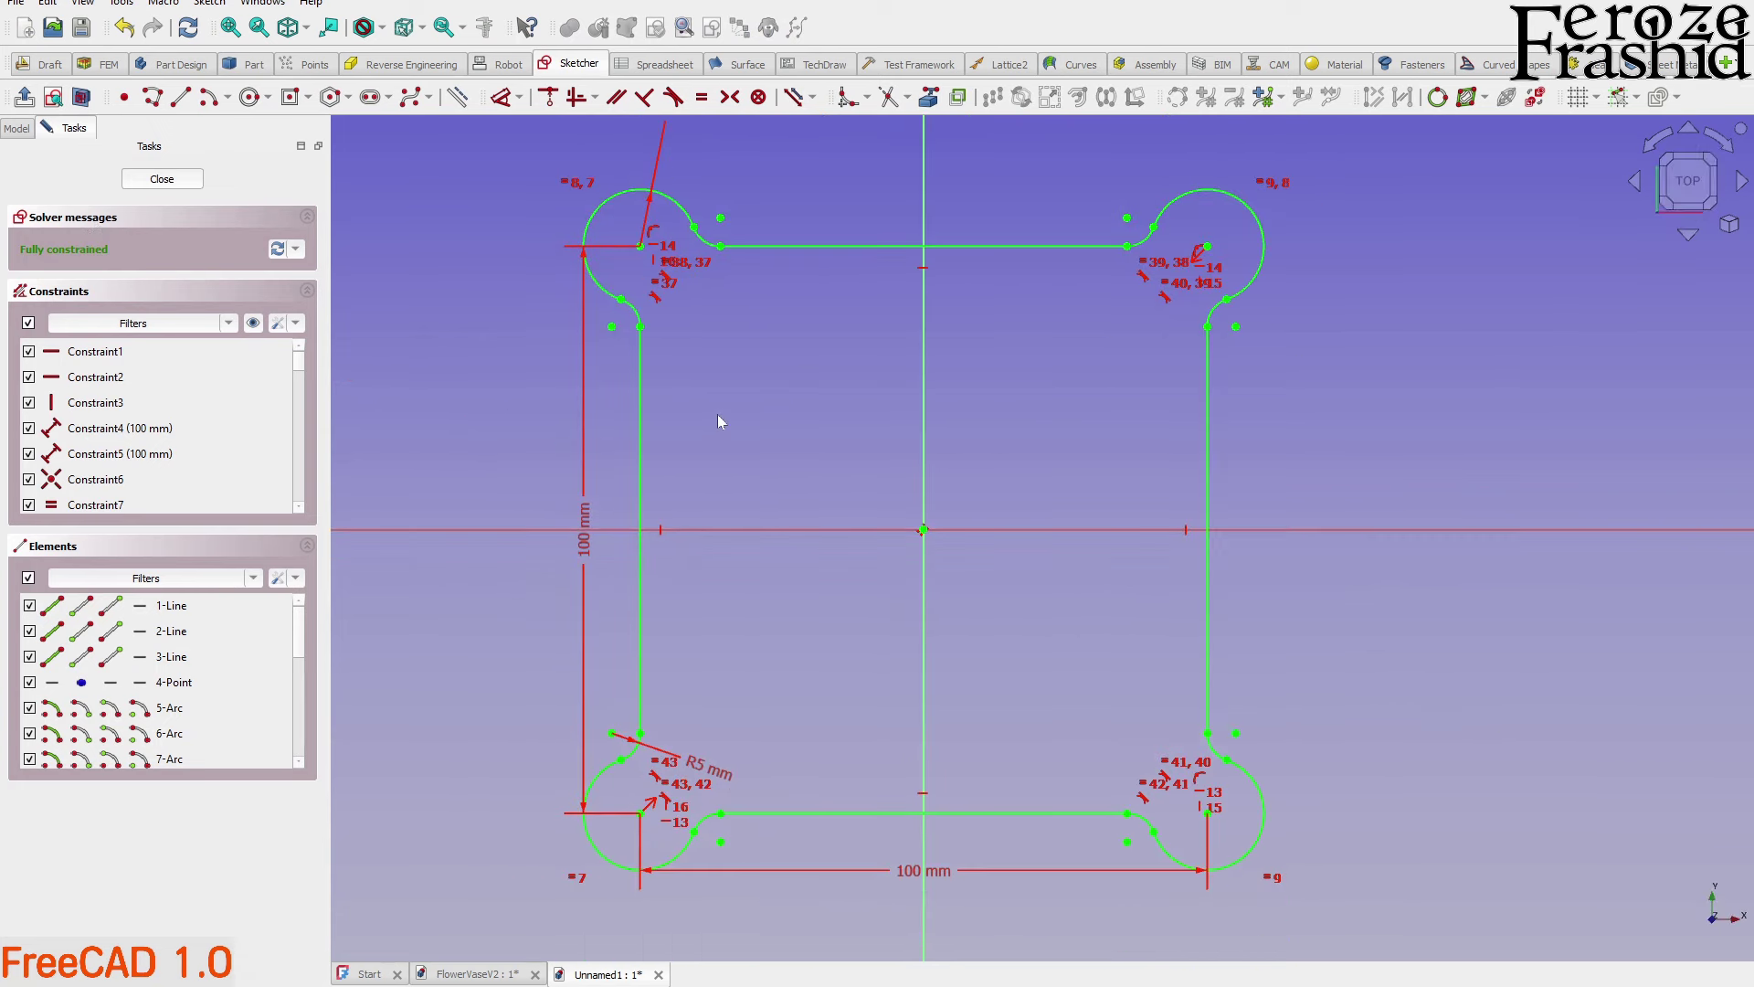
pyautogui.click(1088, 245)
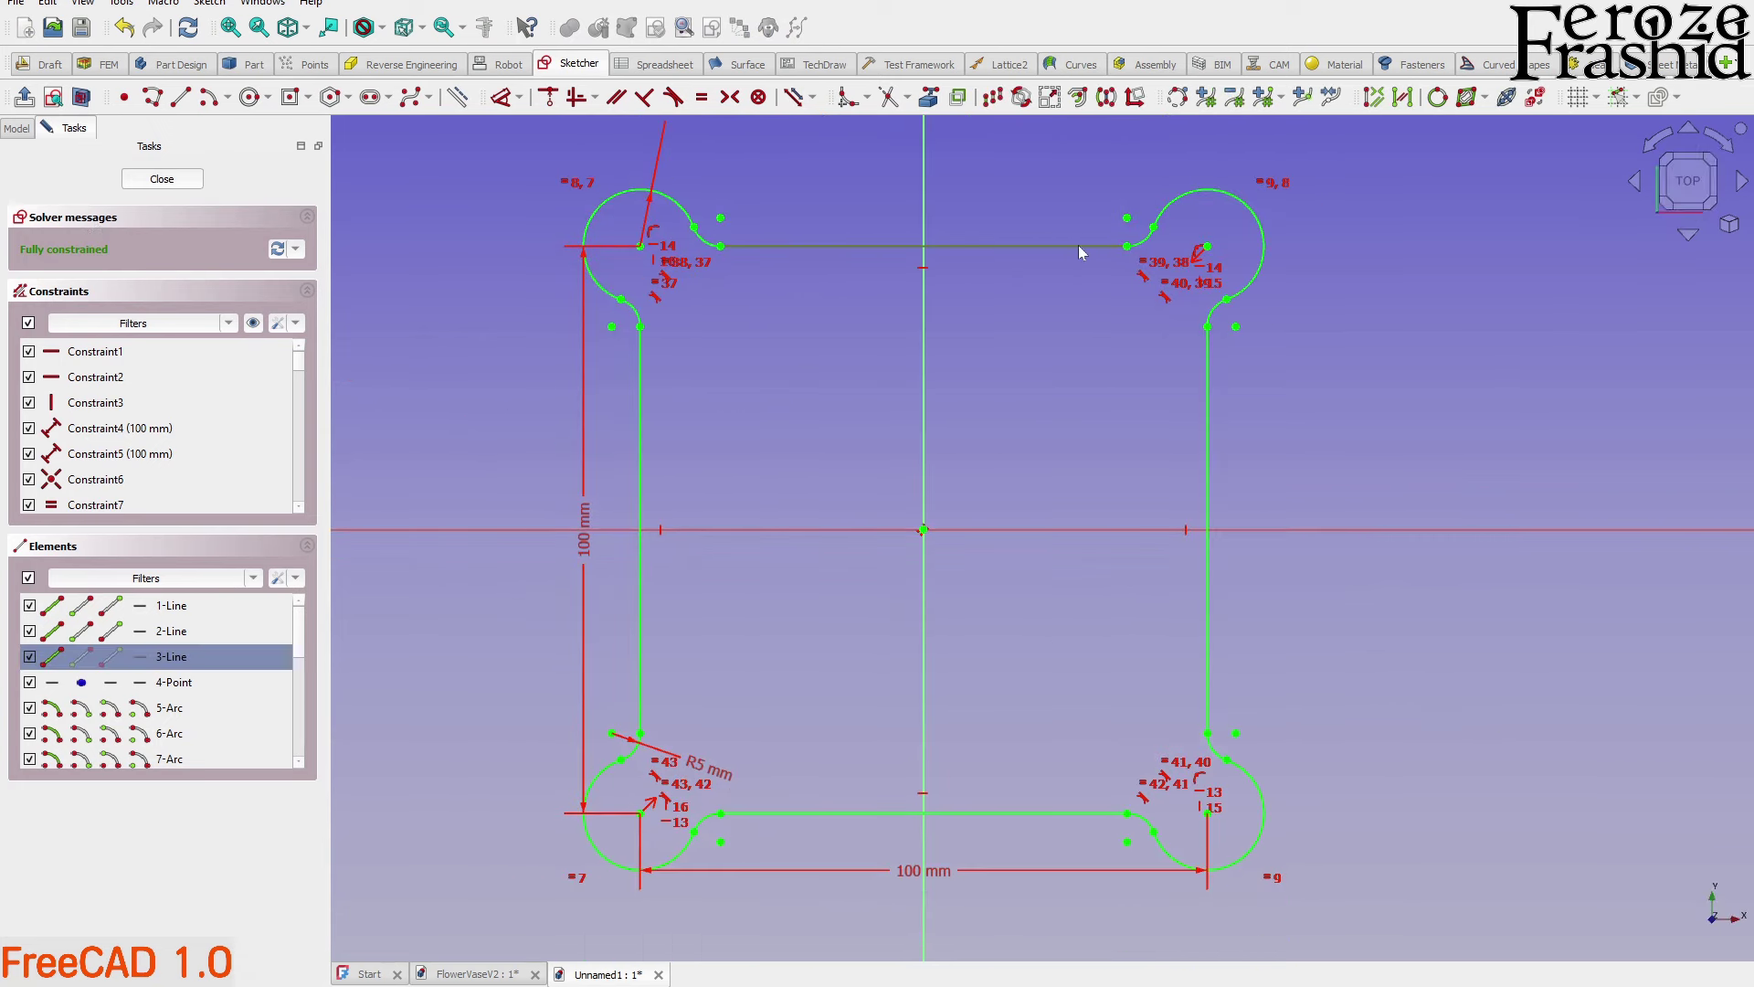
pyautogui.click(1090, 266)
pyautogui.click(1087, 247)
pyautogui.moveTo(578, 553); pyautogui.dragTo(561, 553)
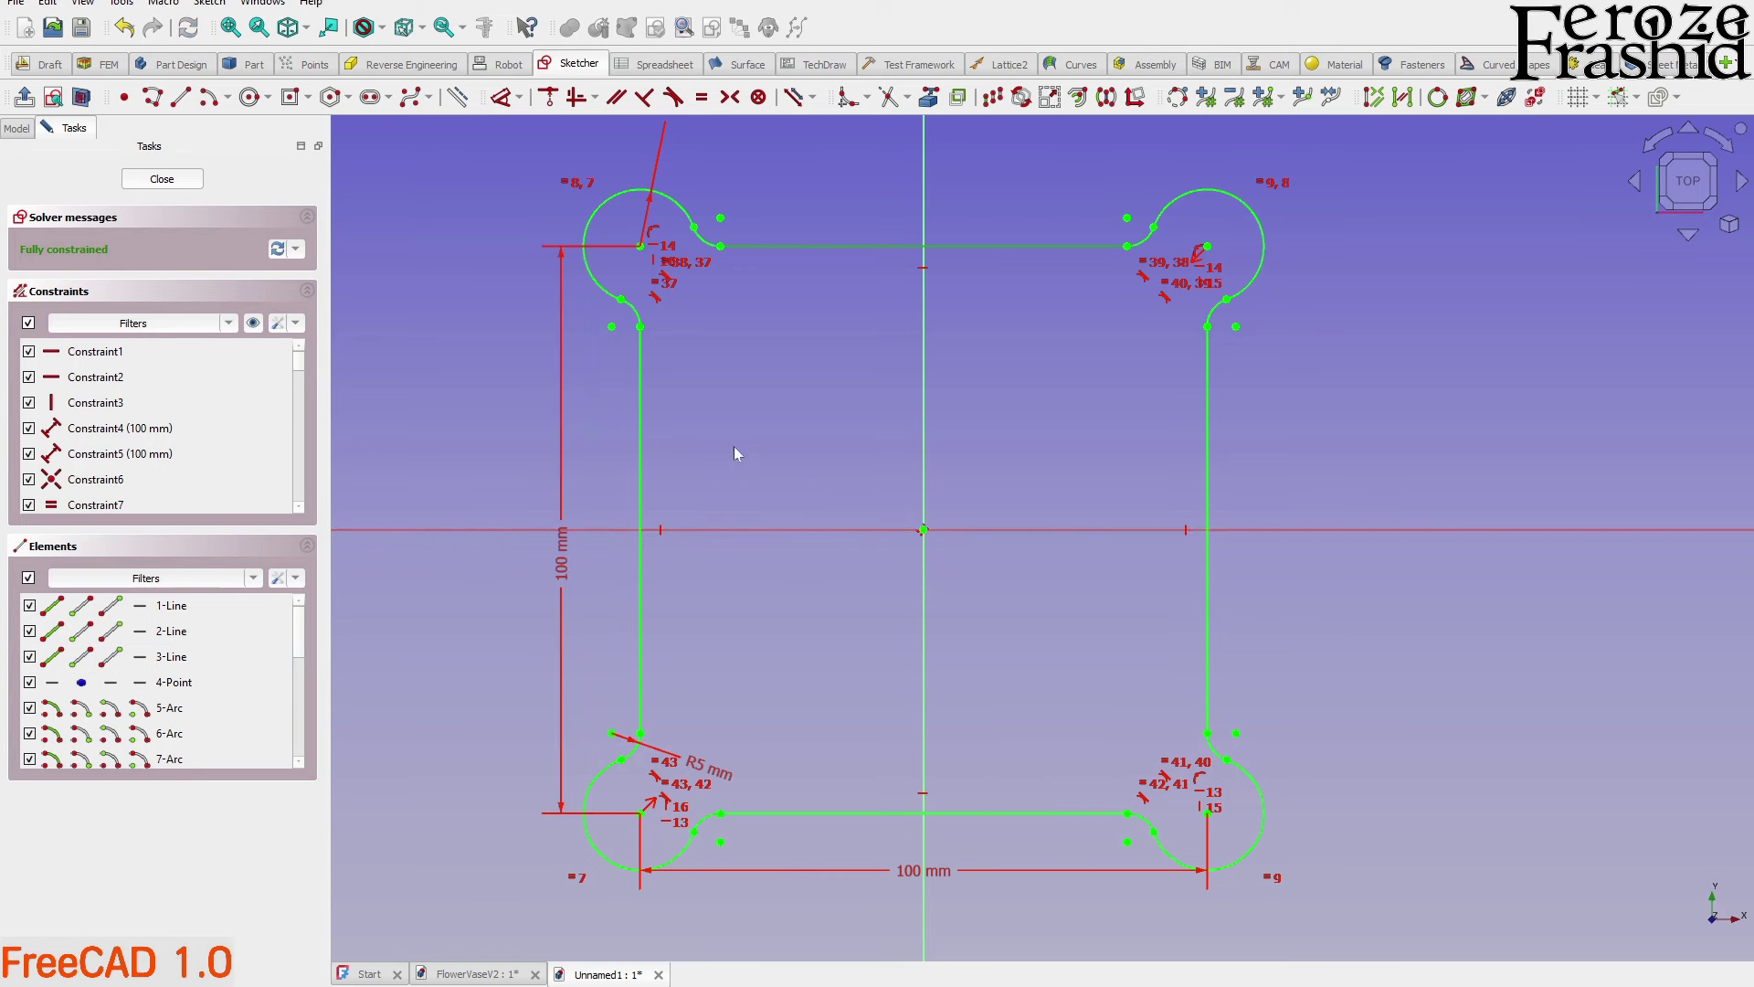
# Offset all lines and arcs of the closed profile 3 mm inward in Arc mode, keeping the original geometry
pyautogui.click(804, 246)
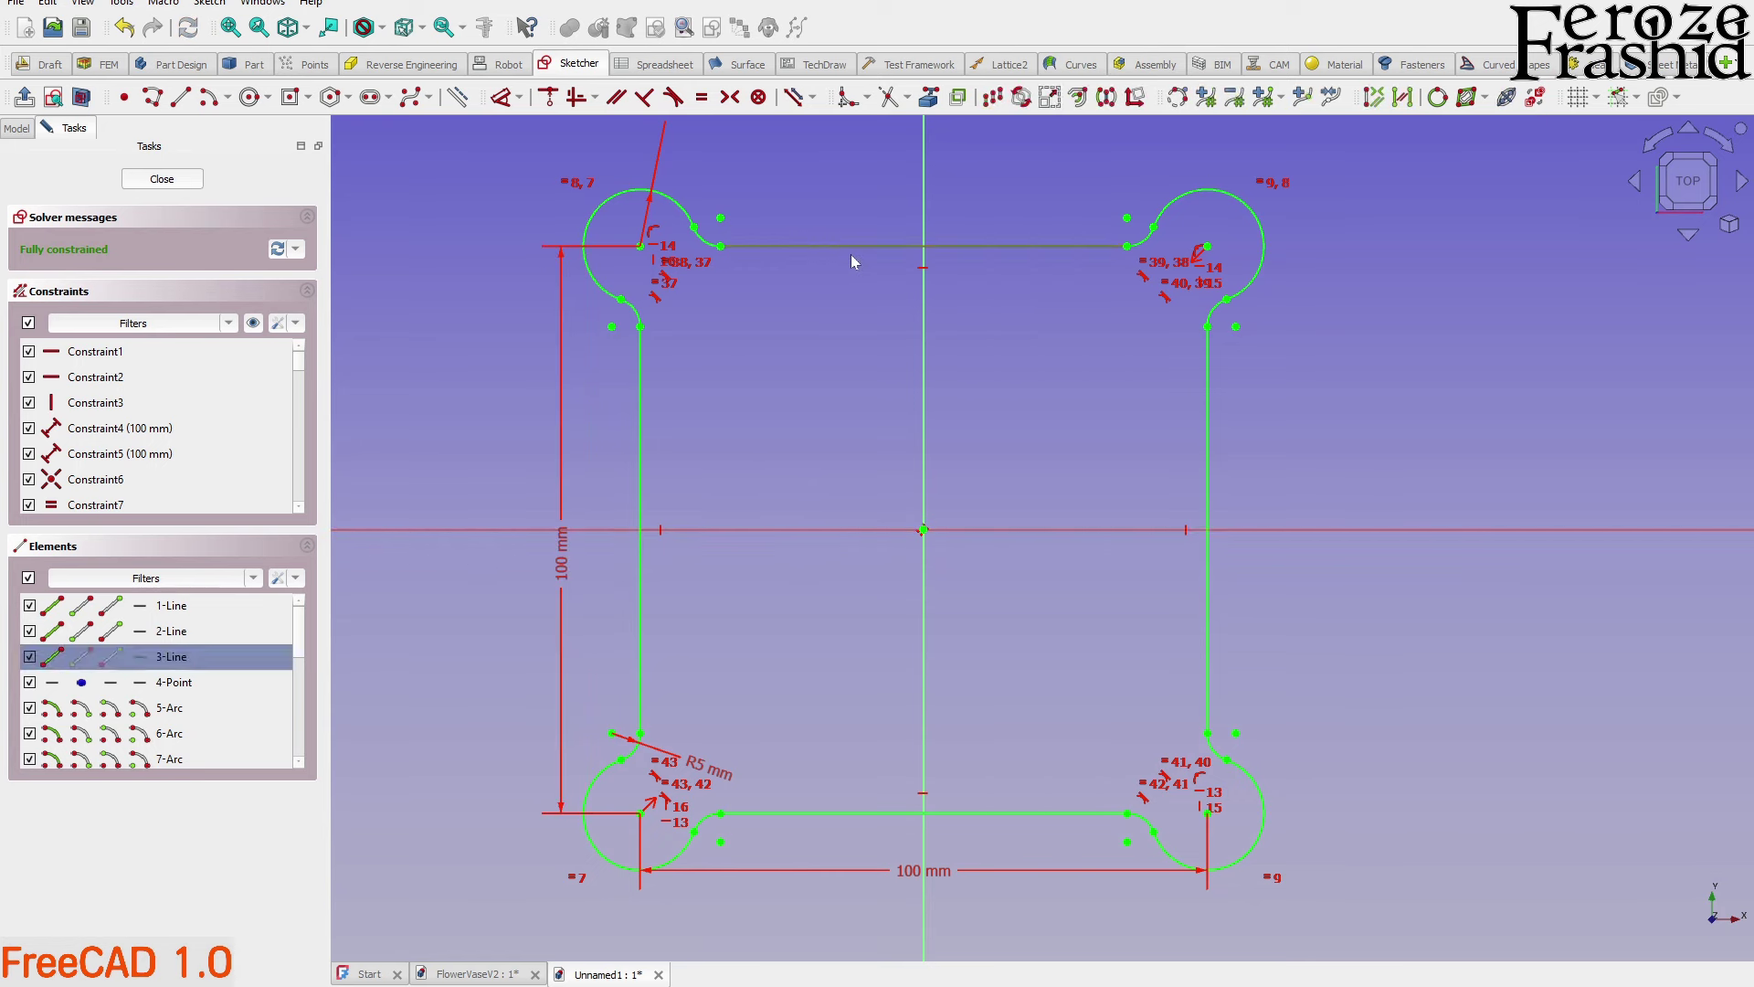
pyautogui.click(1165, 213)
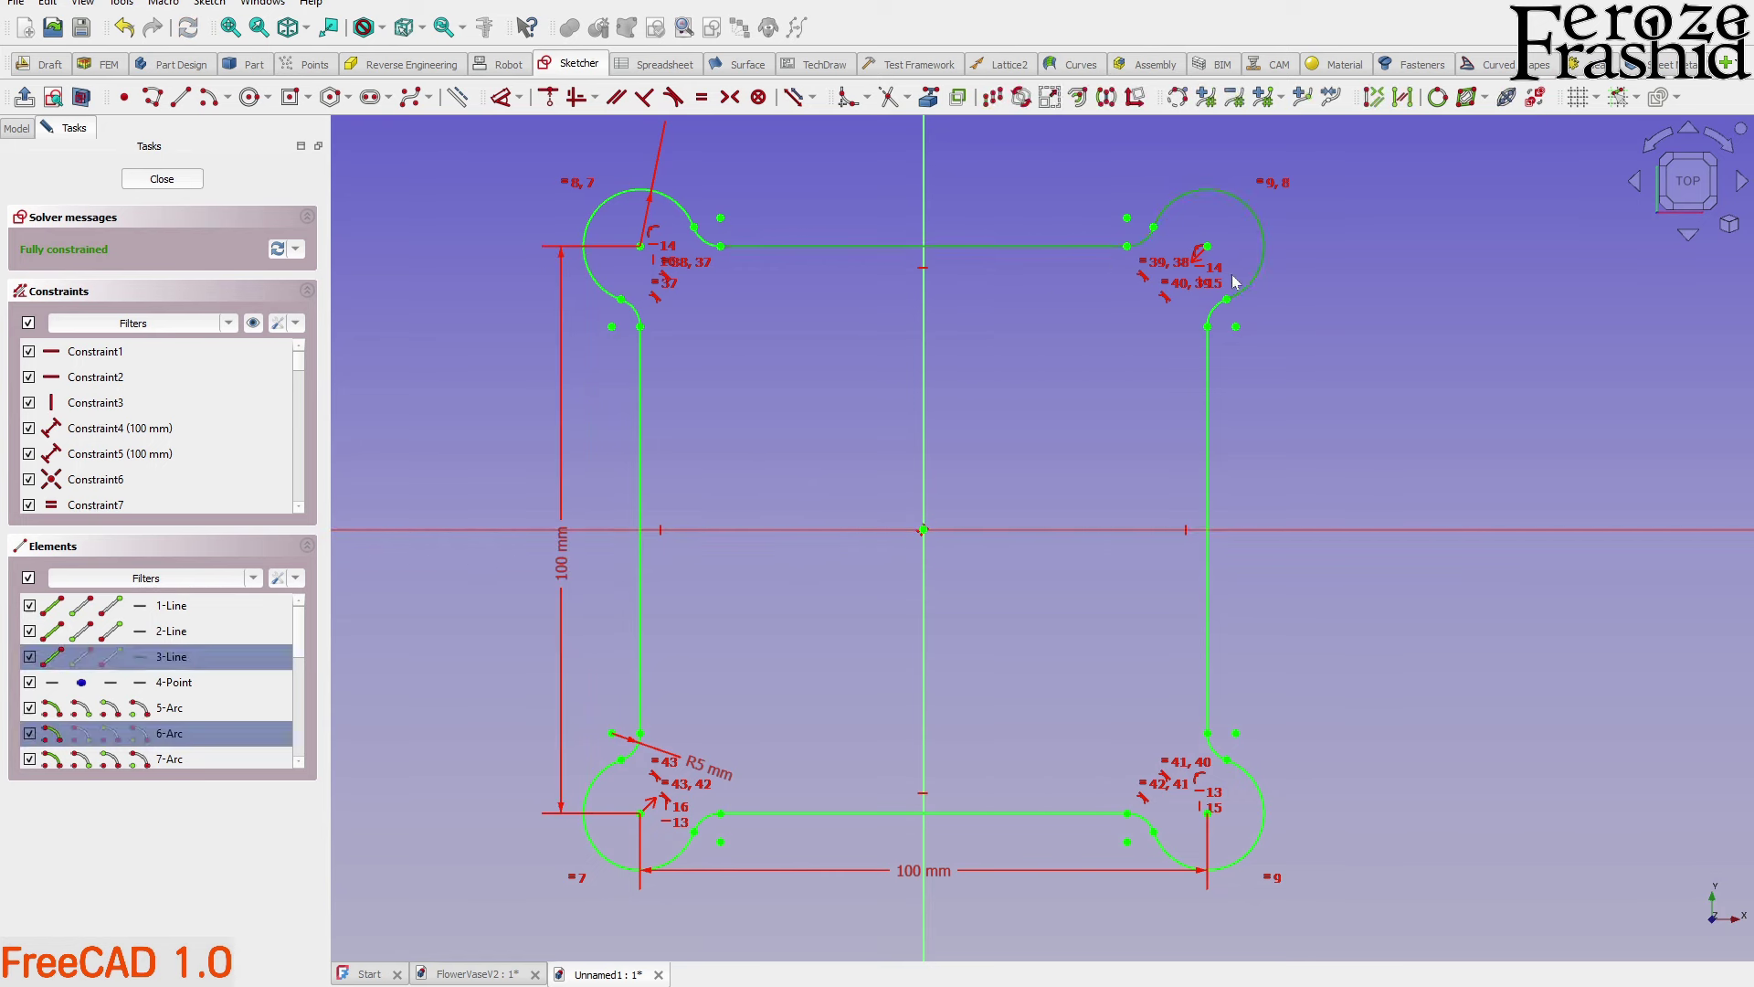
pyautogui.click(1208, 466)
pyautogui.scroll(3, 1223, 763)
pyautogui.scroll(-4, 1249, 785)
pyautogui.scroll(3, 1188, 731)
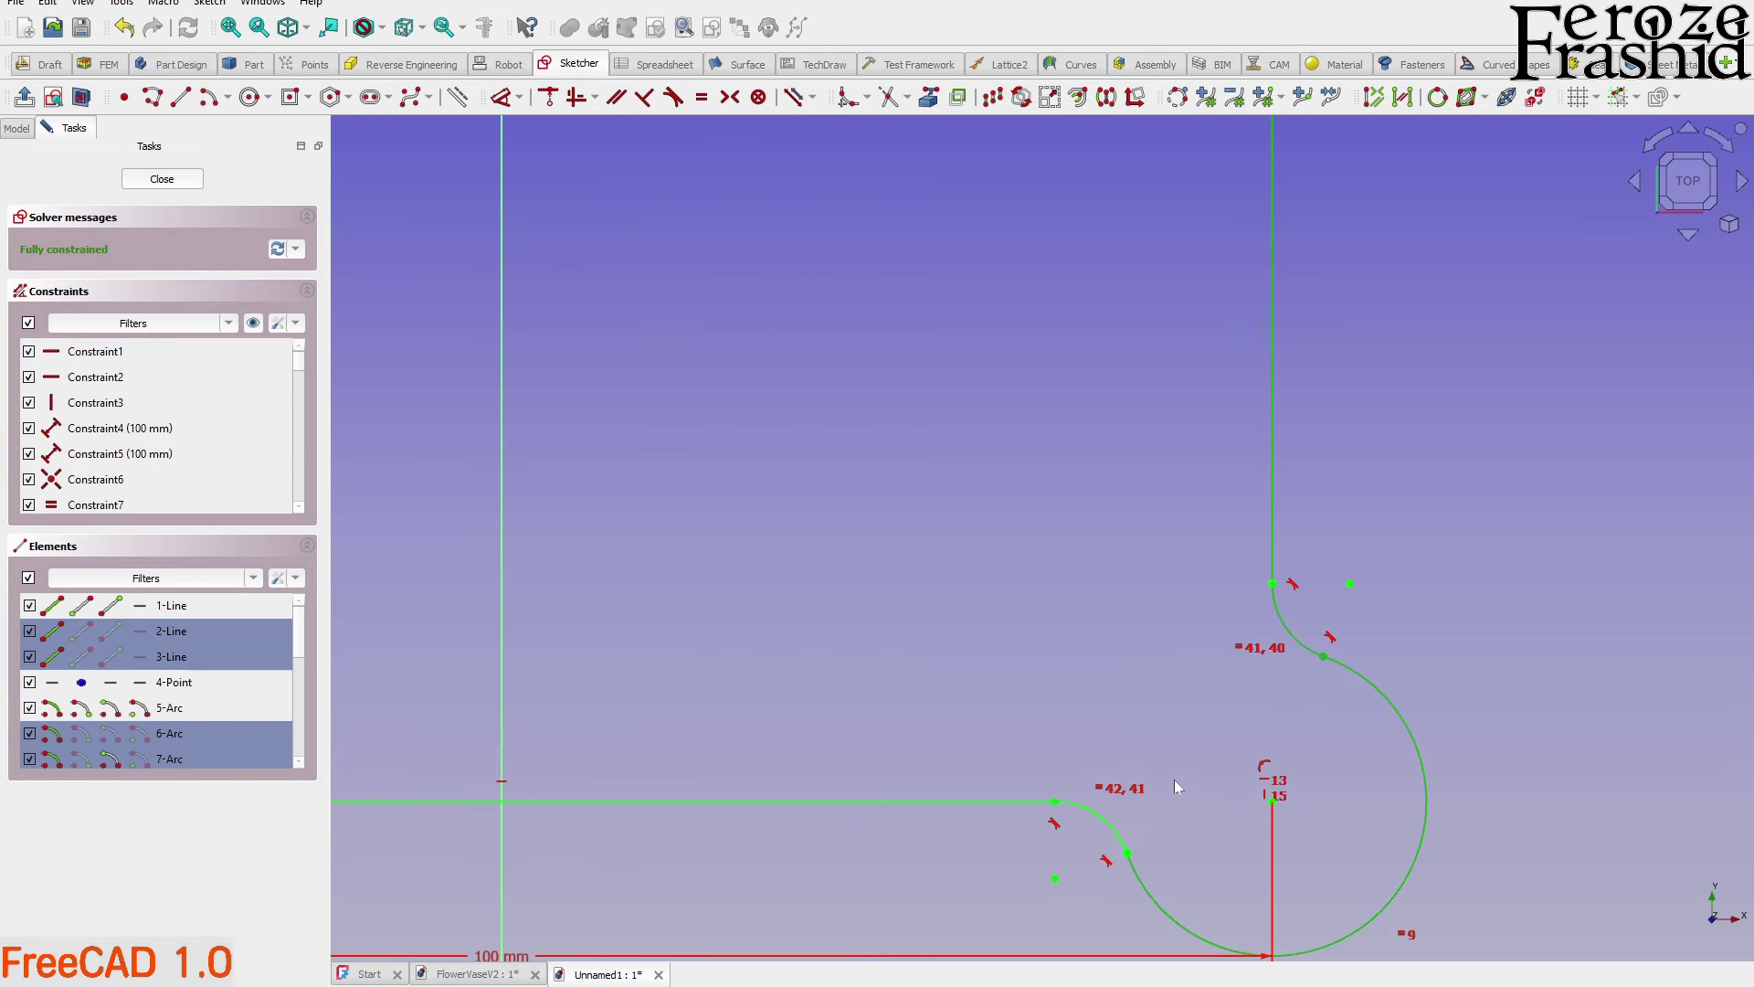
pyautogui.click(1017, 804)
pyautogui.scroll(-4, 1016, 808)
pyautogui.scroll(4, 731, 808)
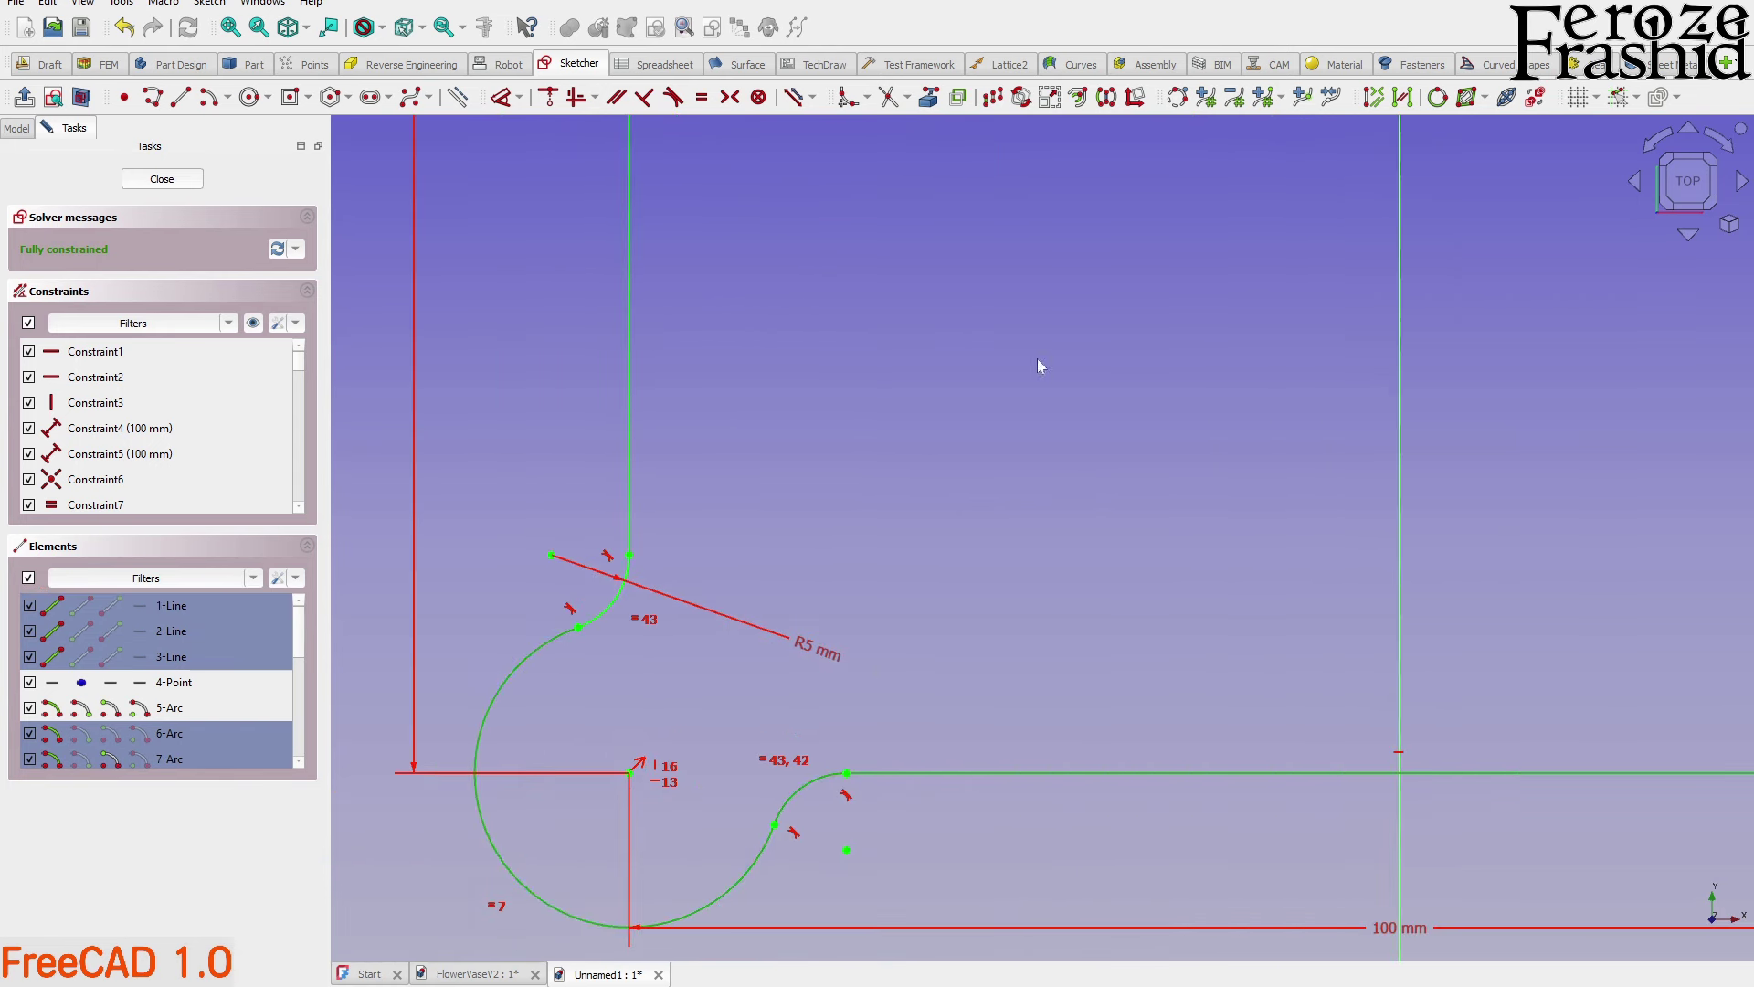
pyautogui.scroll(-1, 671, 737)
pyautogui.scroll(-3, 671, 736)
pyautogui.scroll(6, 705, 461)
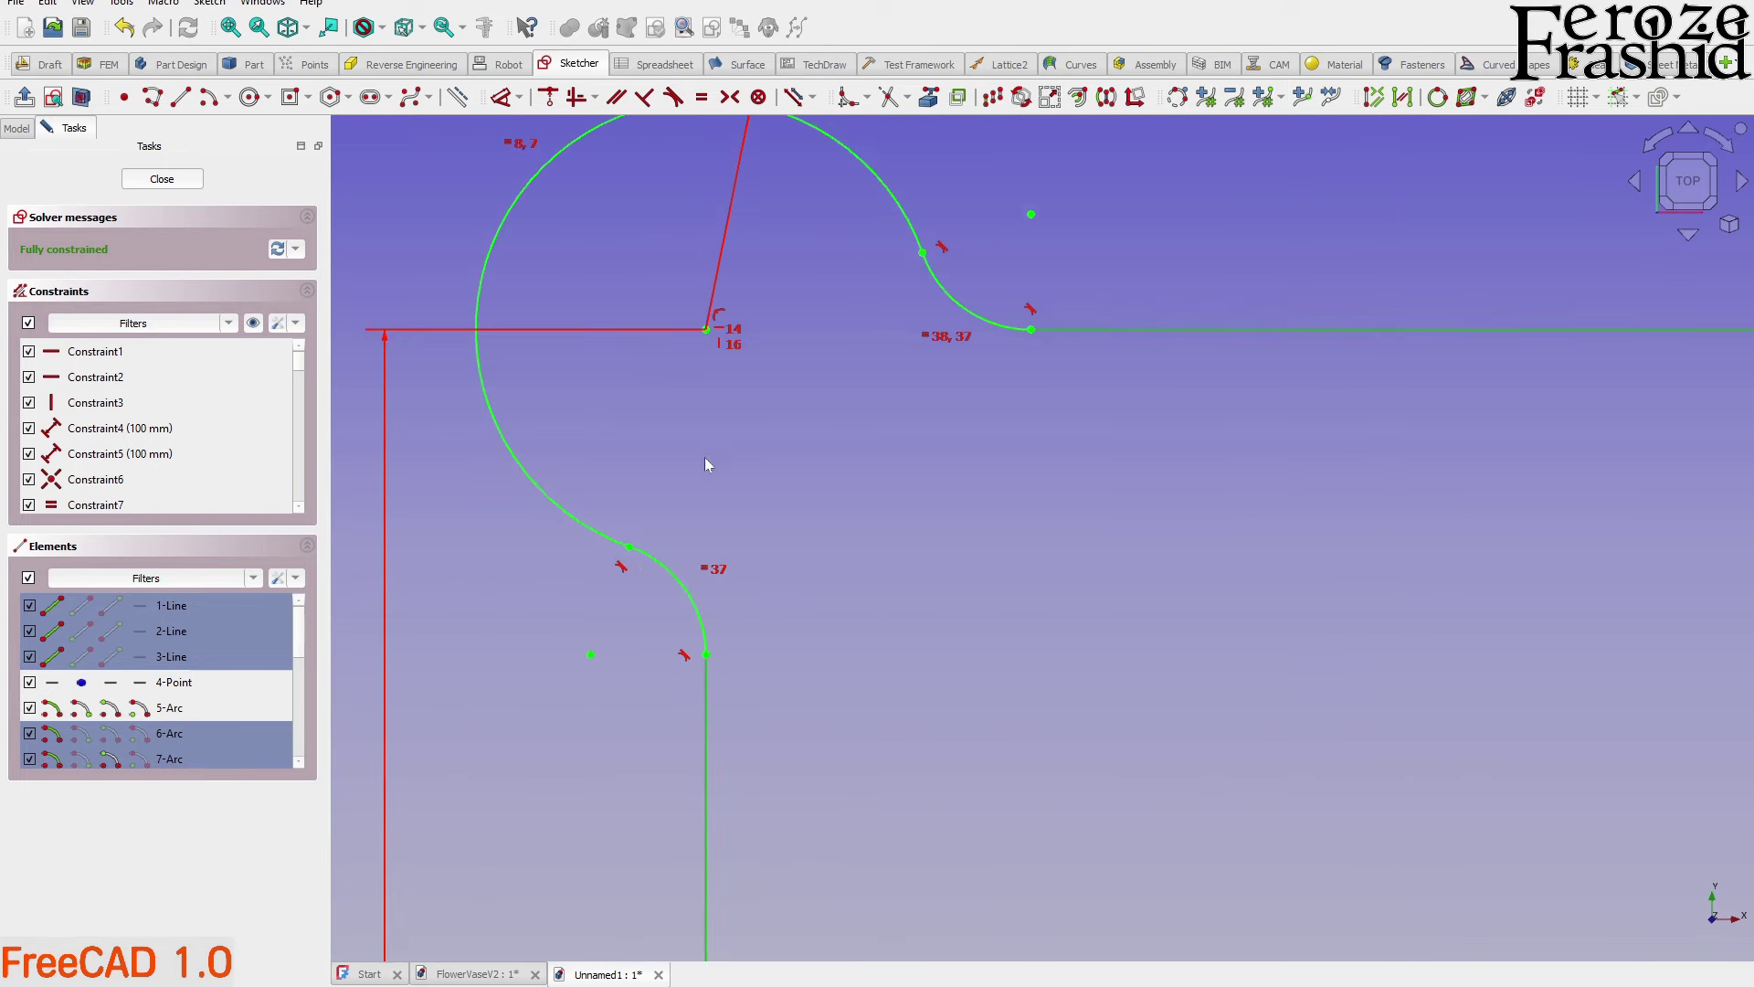
pyautogui.click(612, 538)
pyautogui.scroll(-2, 612, 537)
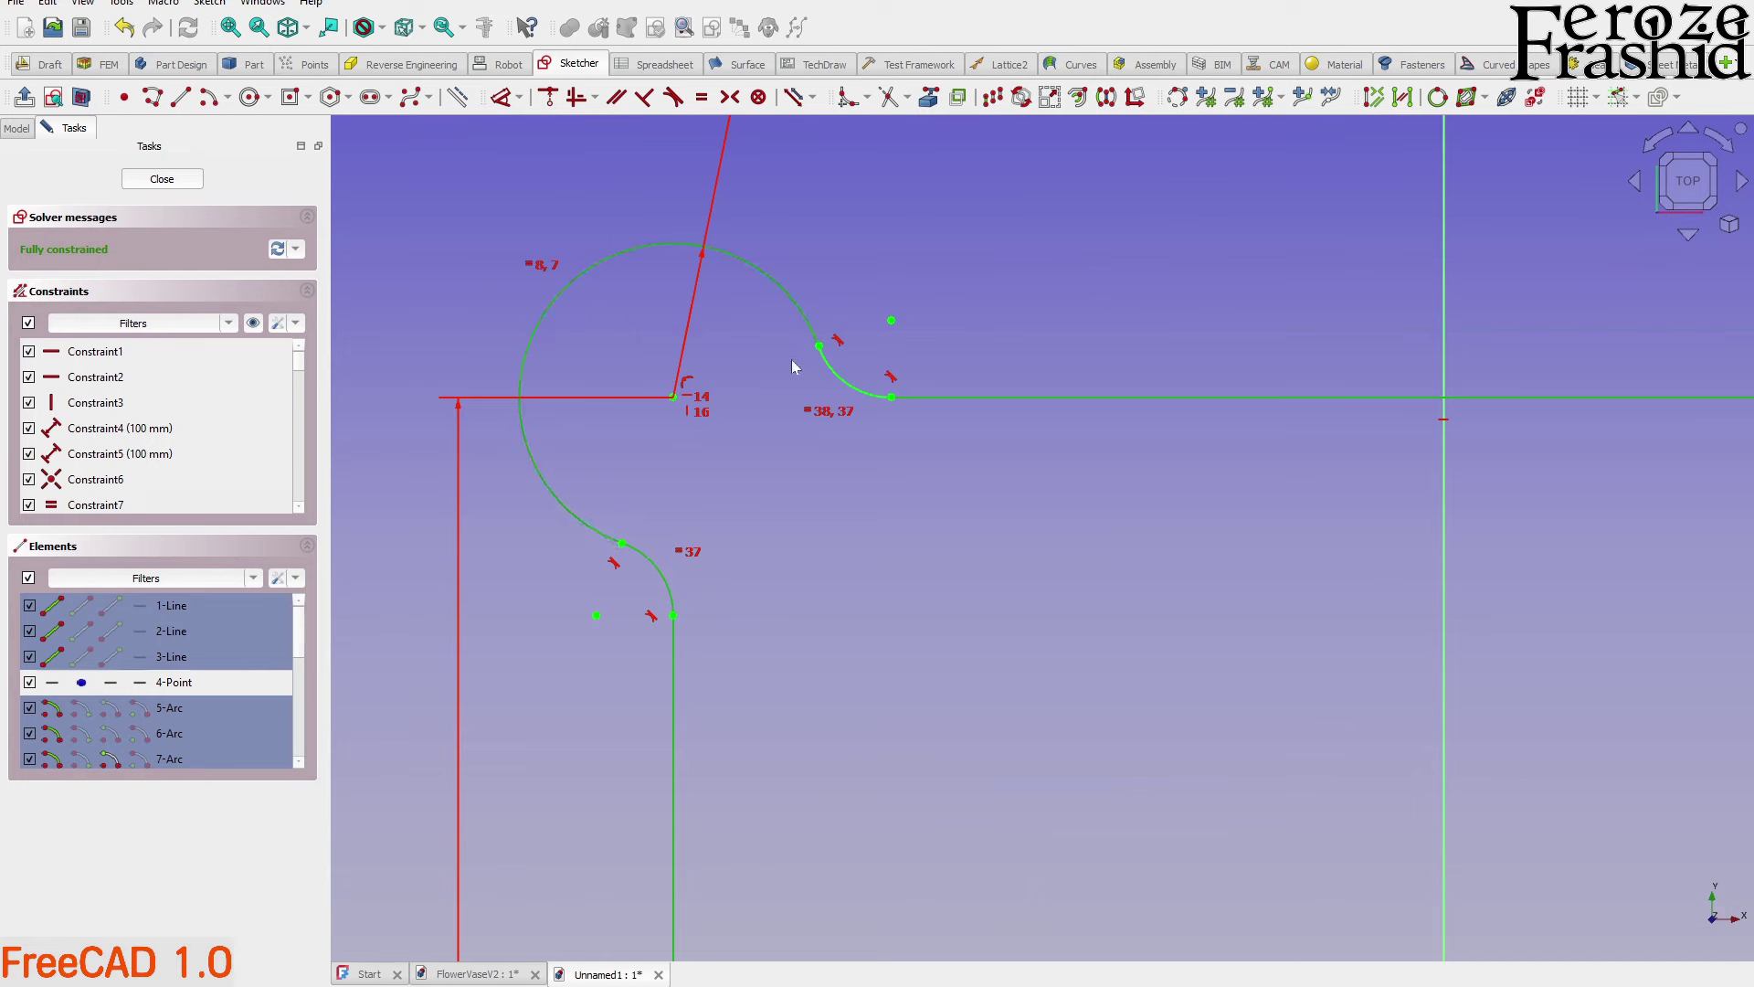
pyautogui.scroll(-3, 834, 379)
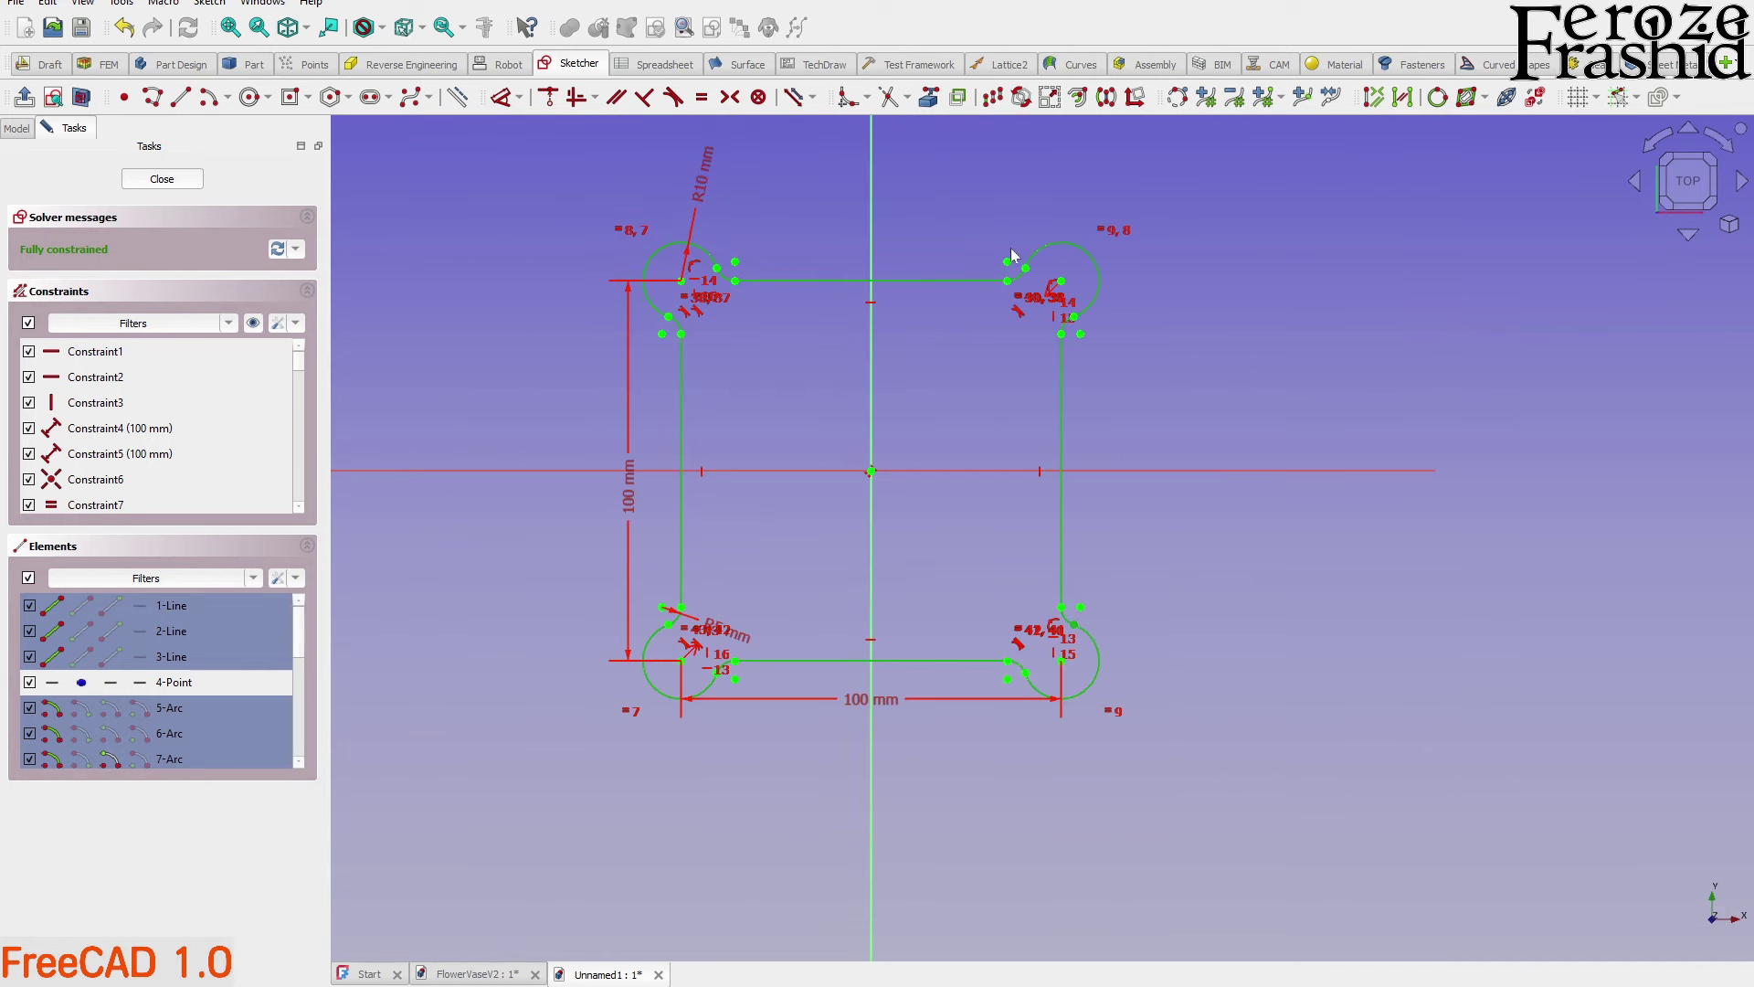
pyautogui.click(1076, 97)
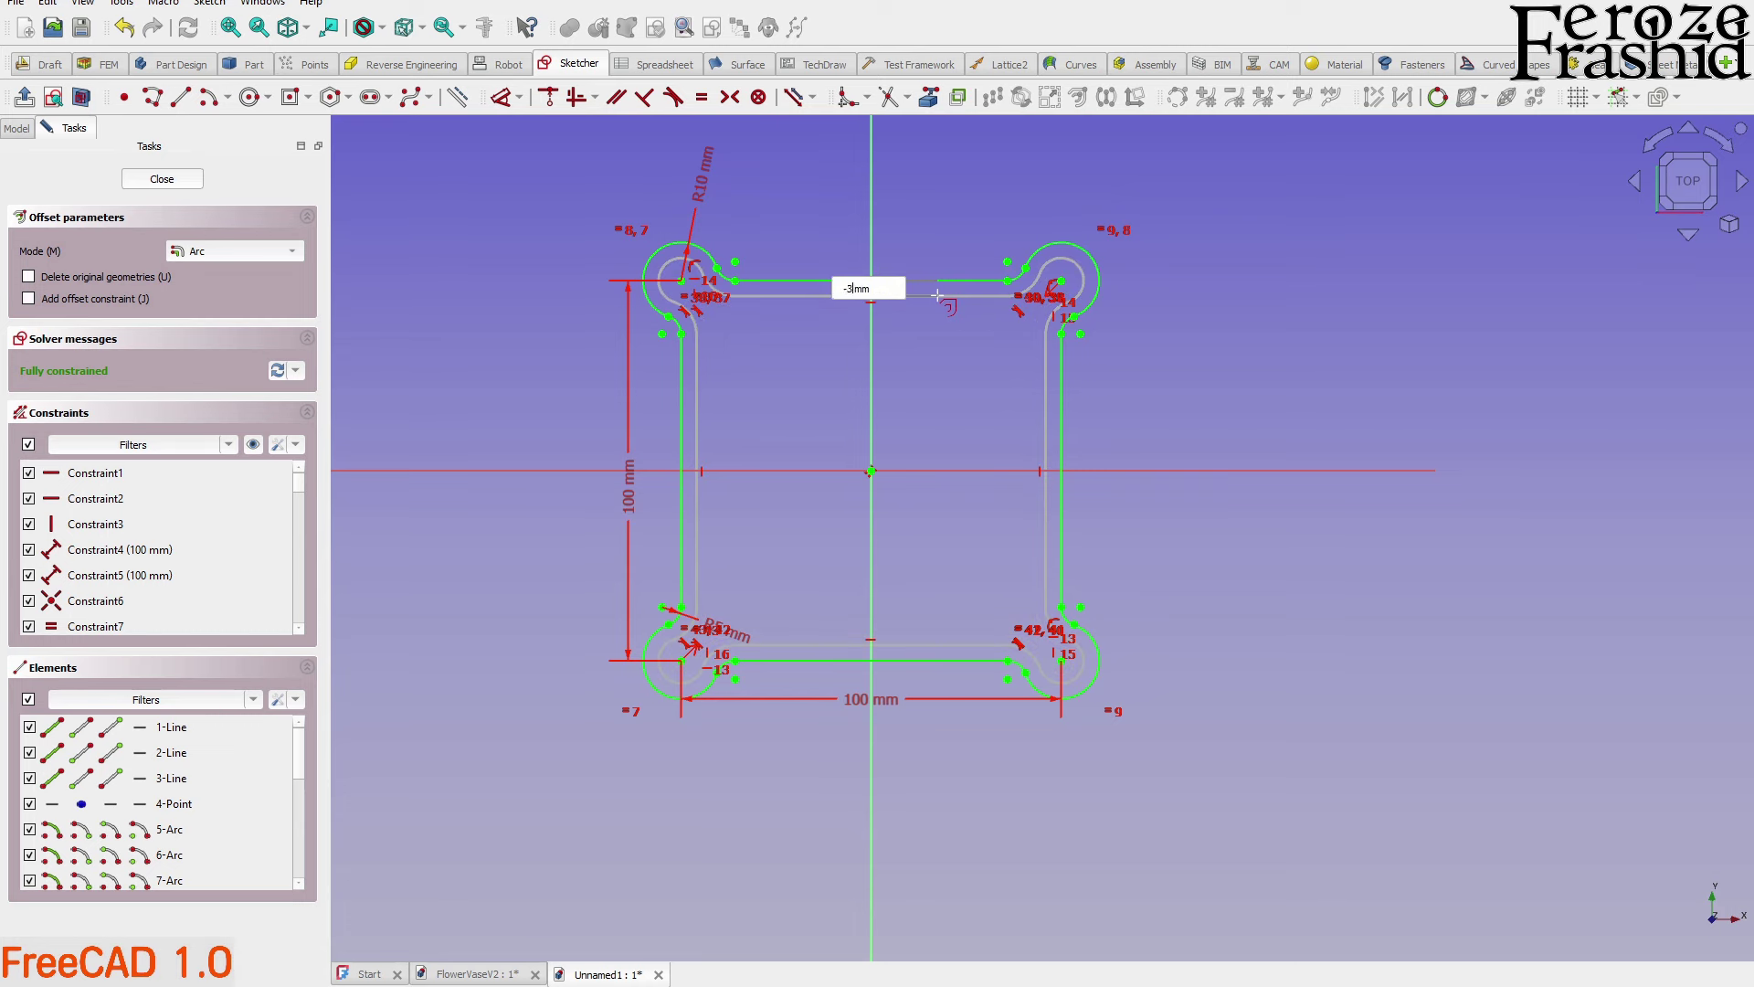
pyautogui.click(941, 303)
pyautogui.scroll(2, 813, 288)
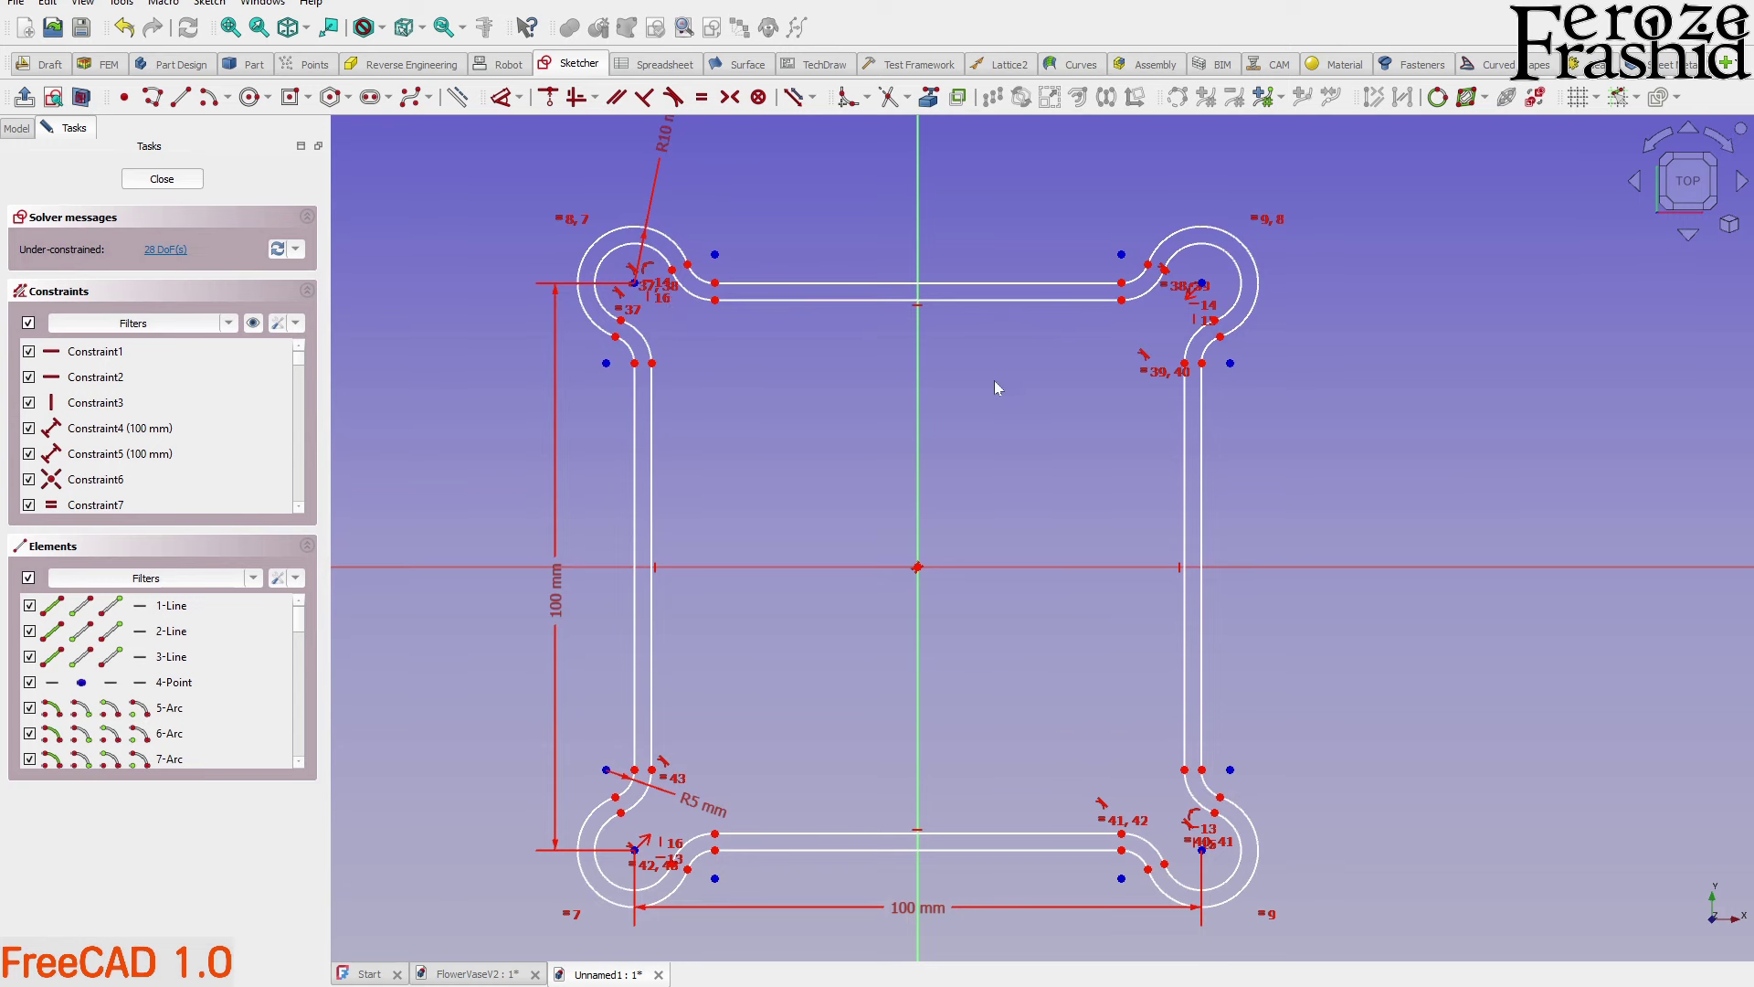
# Delete all lines and arcs of the original outer profile from the sksBaseIn sketch, keeping the inner offset profile
pyautogui.scroll(2, 677, 413)
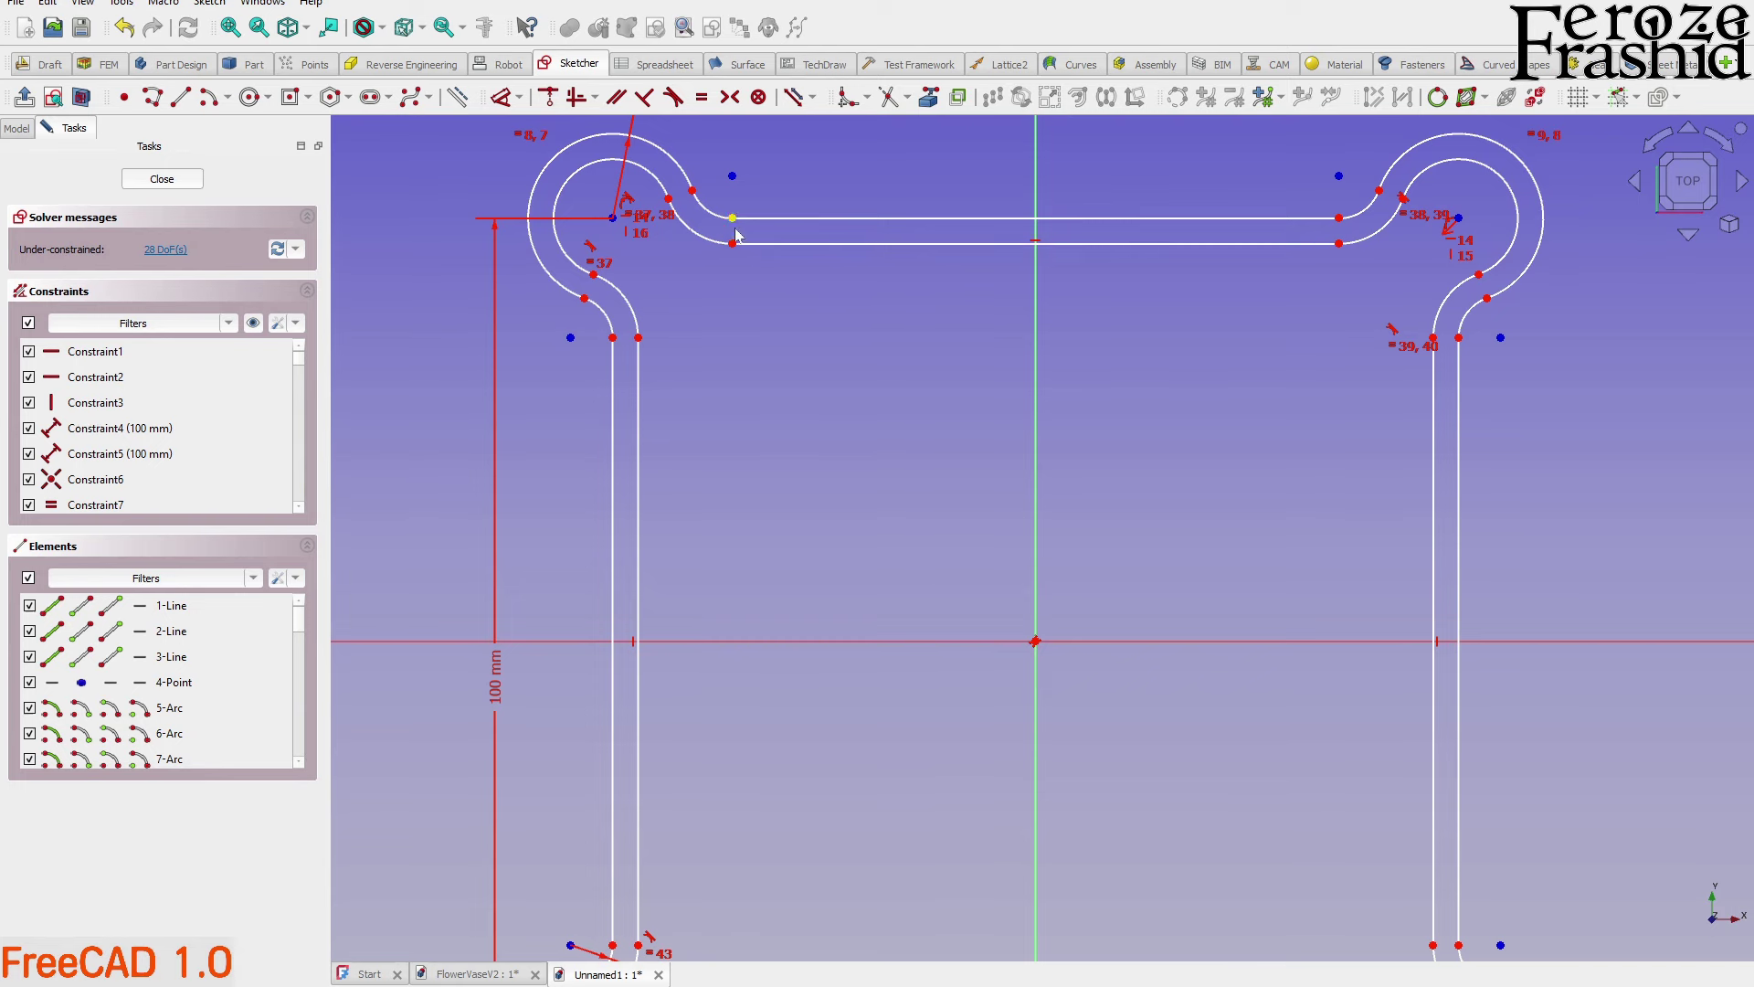
pyautogui.scroll(-3, 822, 340)
pyautogui.scroll(1, 820, 338)
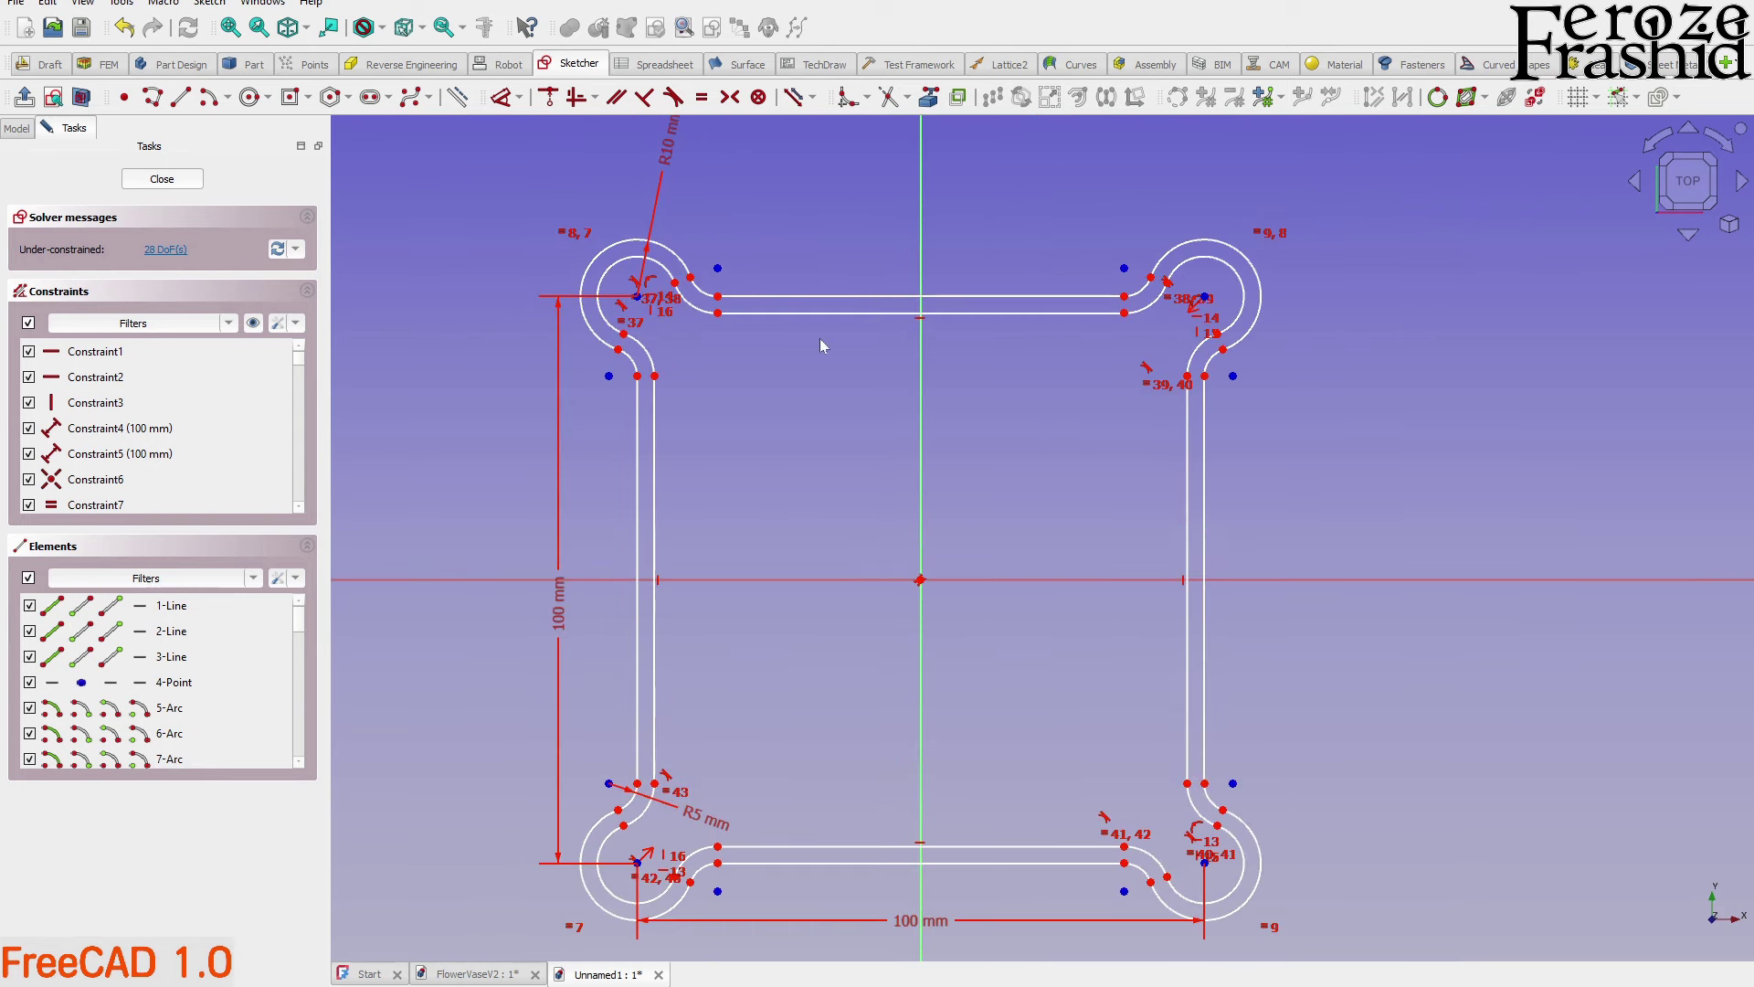
pyautogui.click(638, 398)
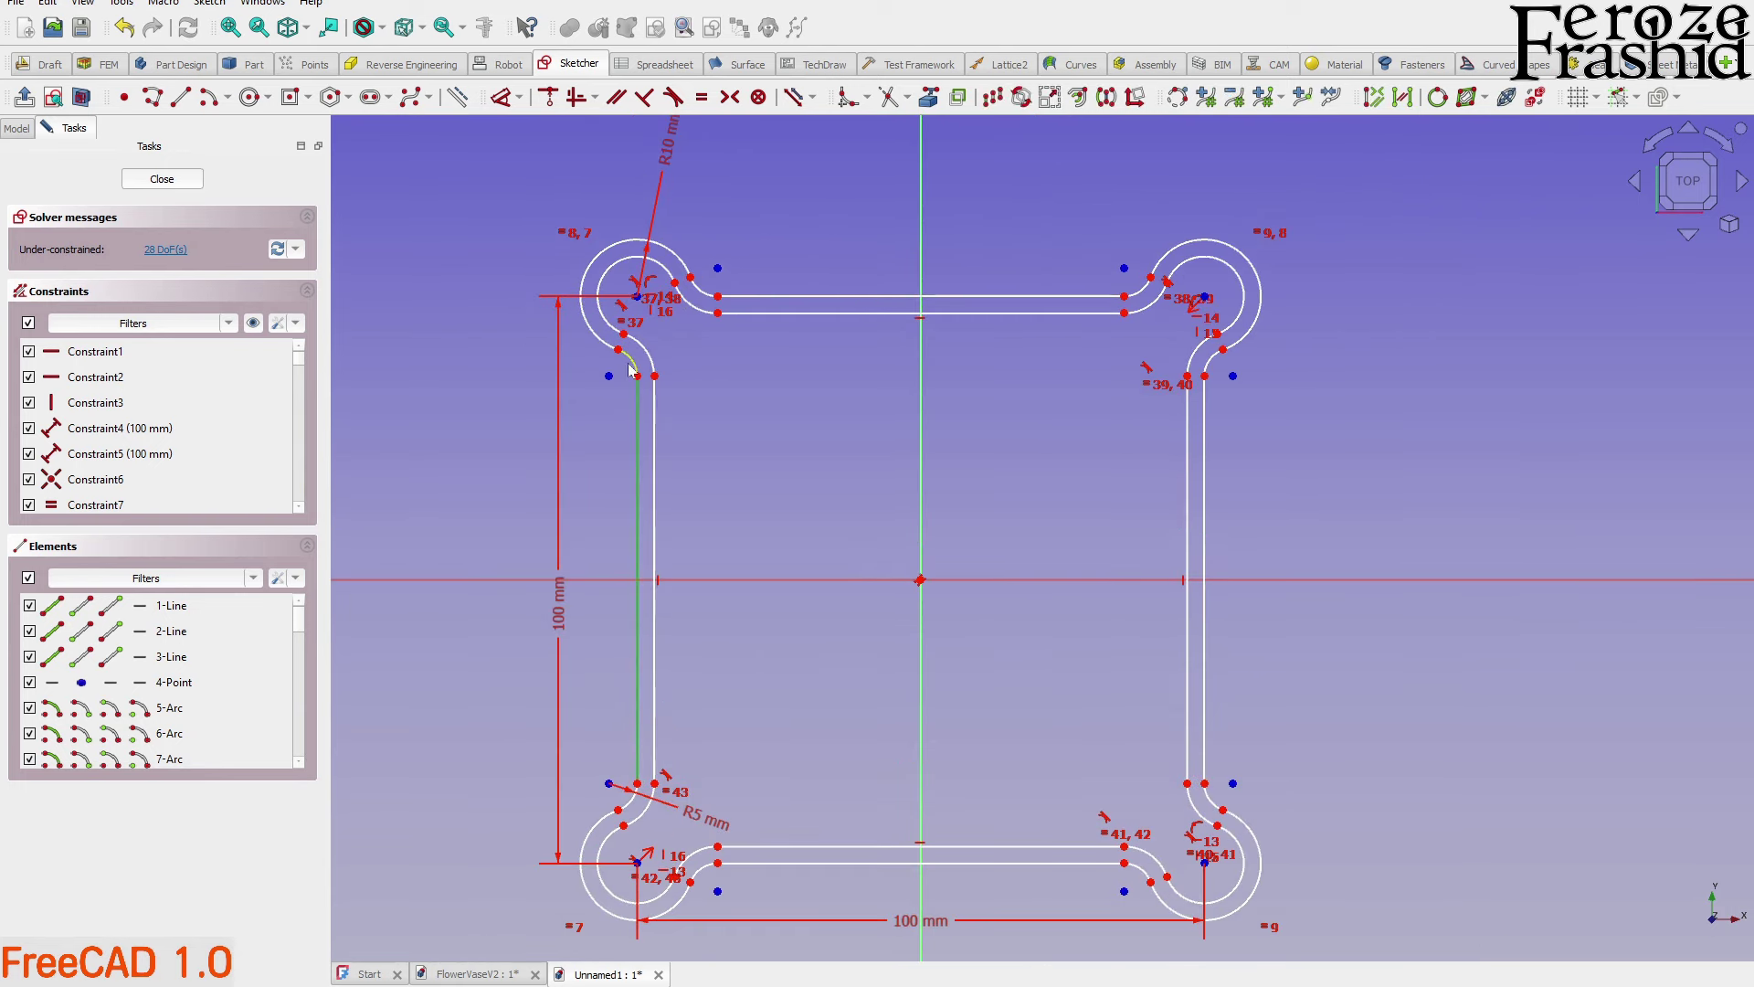
pyautogui.click(713, 421)
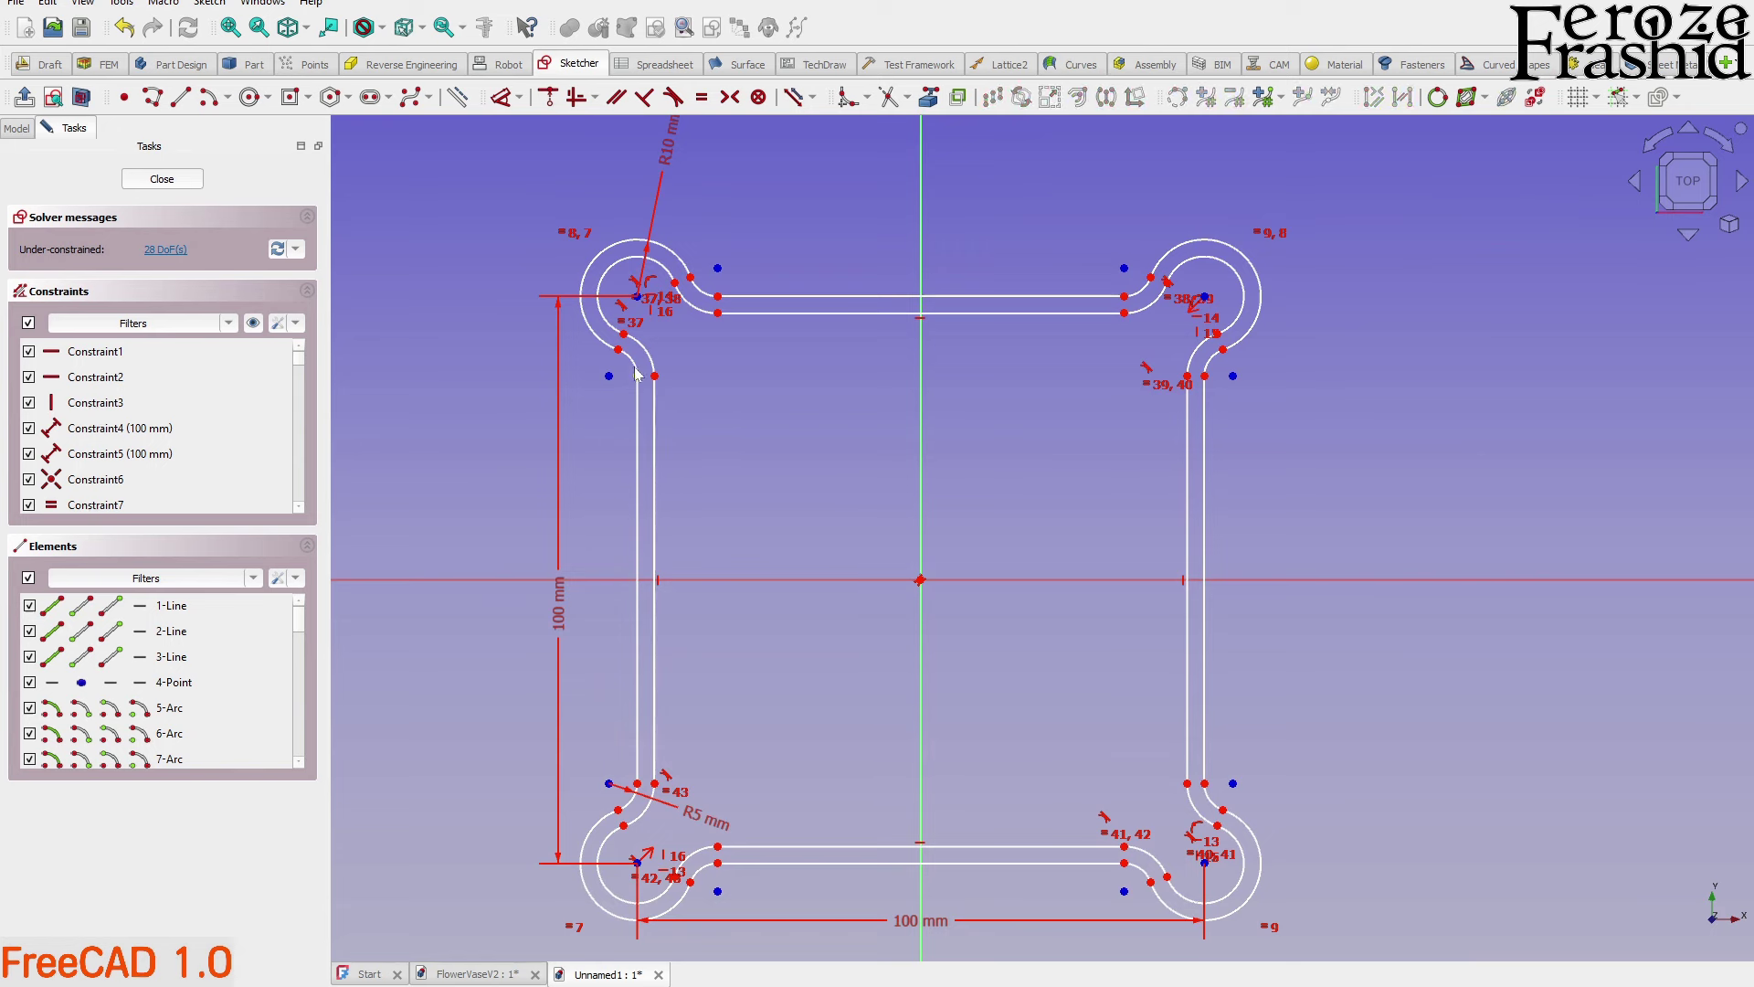
pyautogui.click(638, 393)
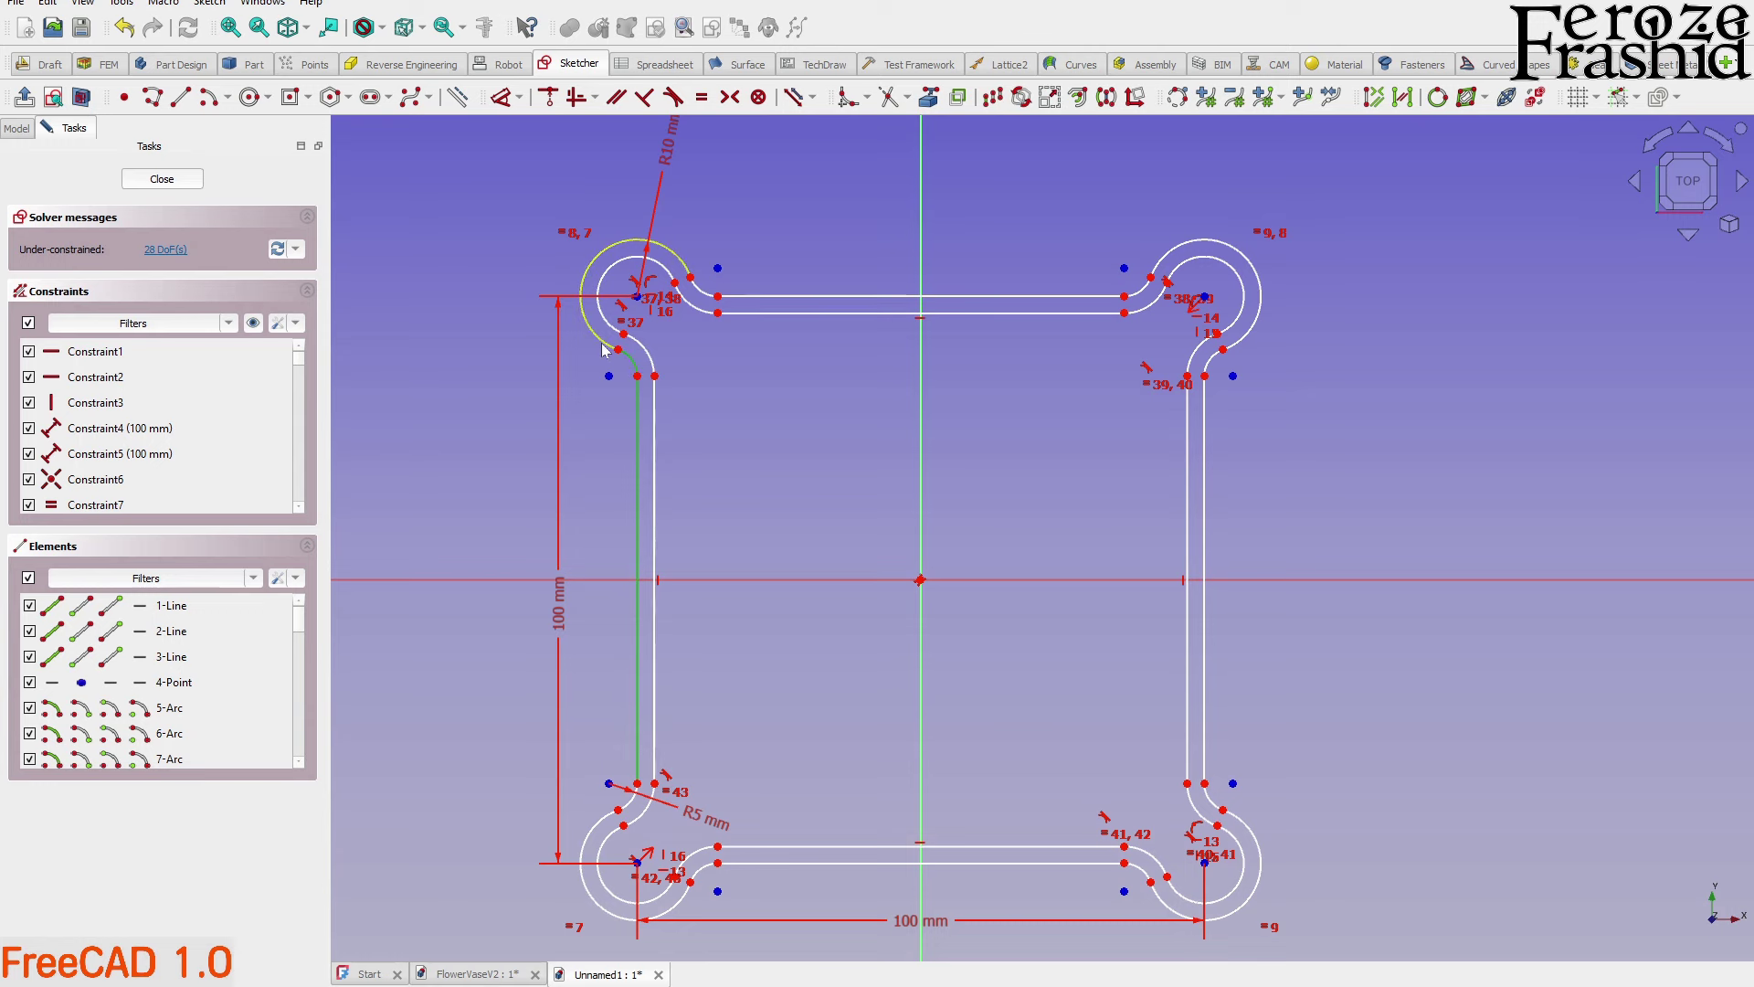
pyautogui.click(603, 349)
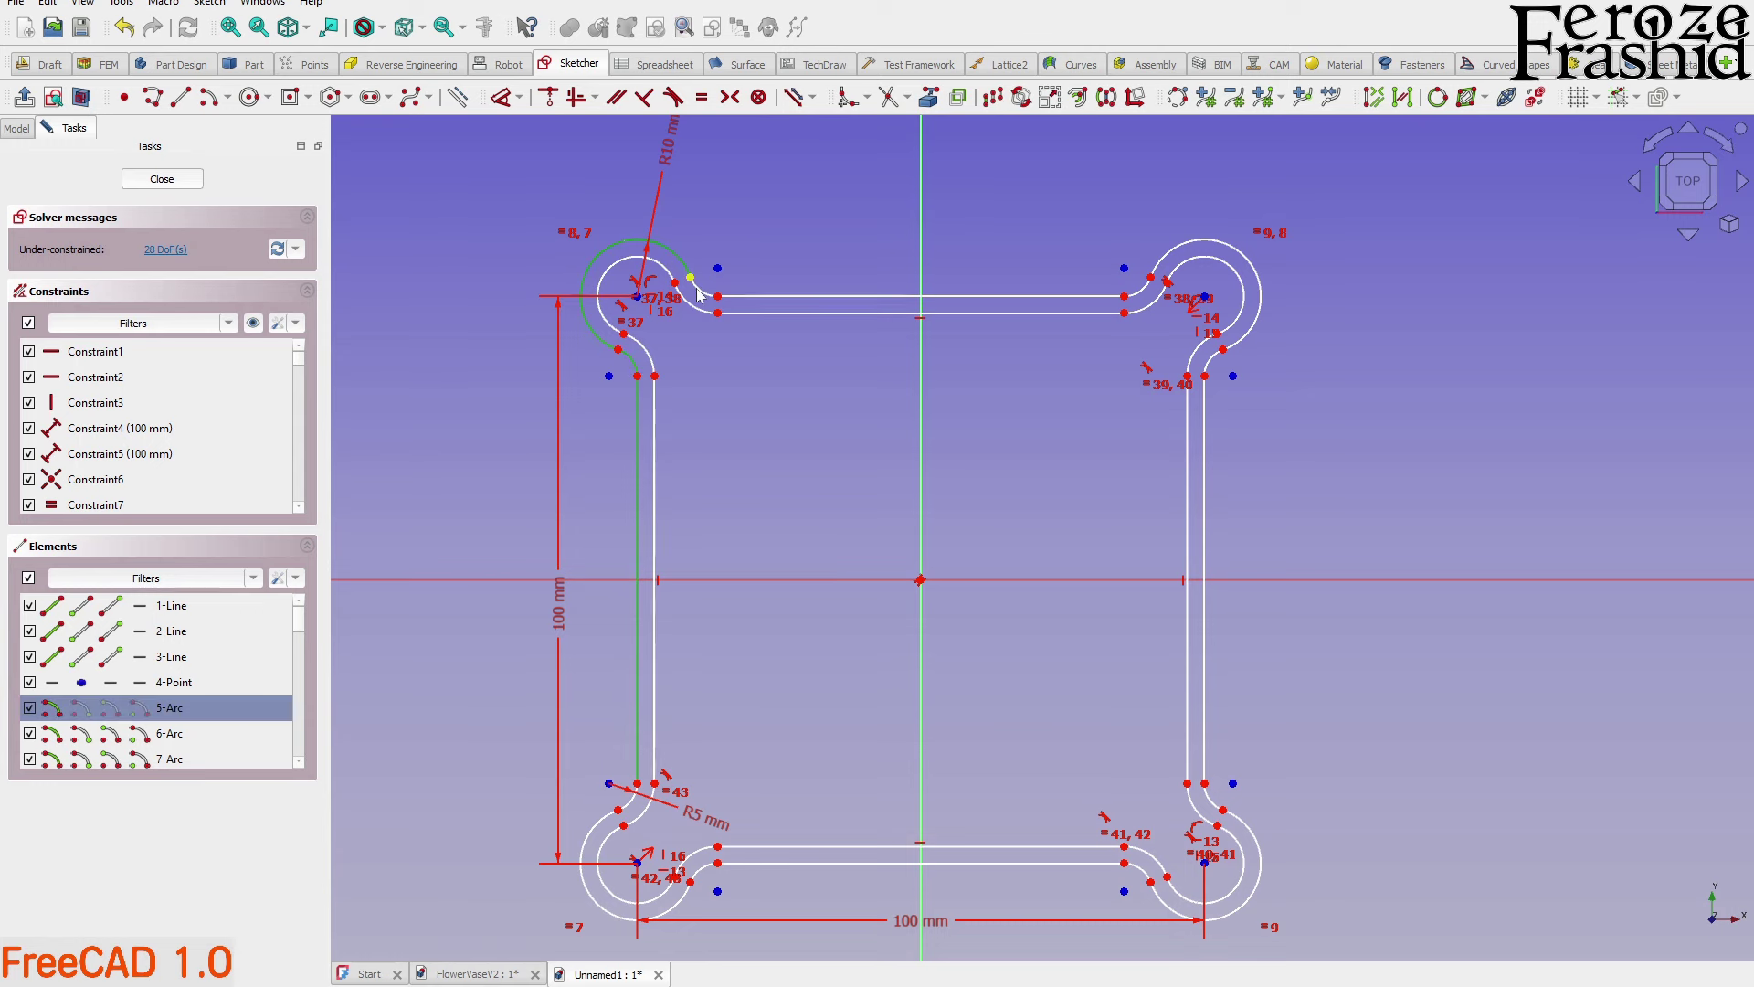
pyautogui.keyDown('ctrl'); pyautogui.click(753, 297); pyautogui.keyUp('ctrl')
pyautogui.scroll(3, 705, 300)
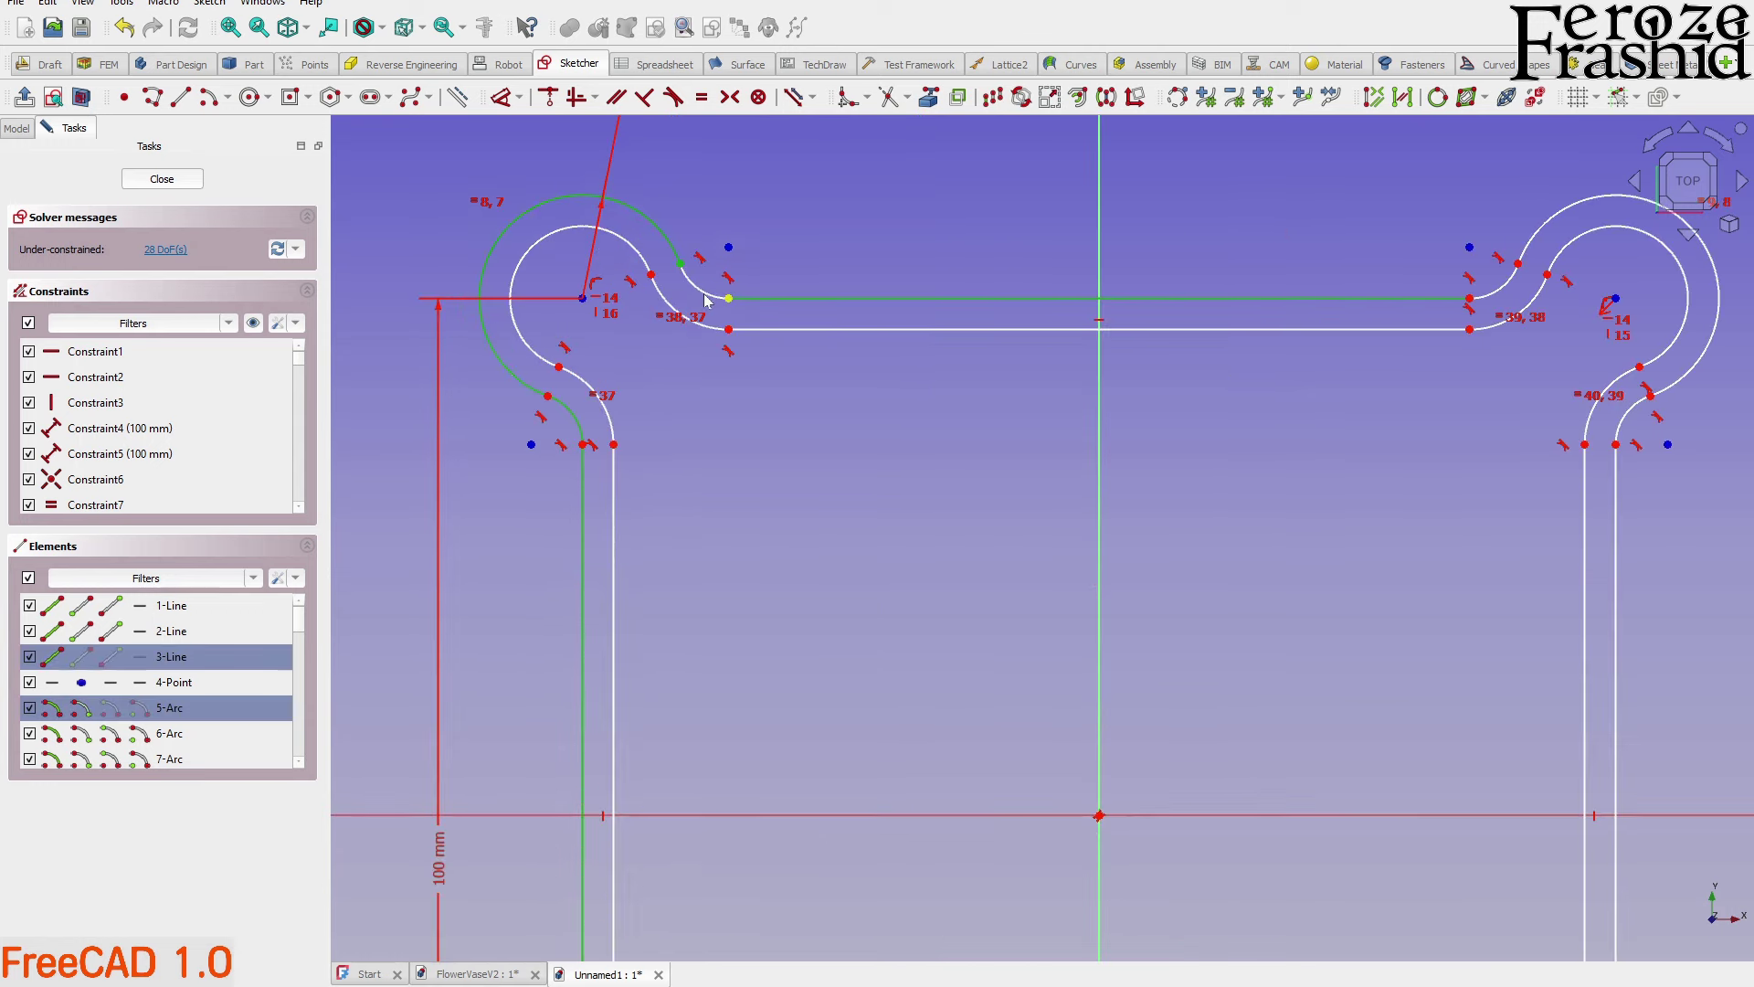
pyautogui.scroll(-4, 699, 295)
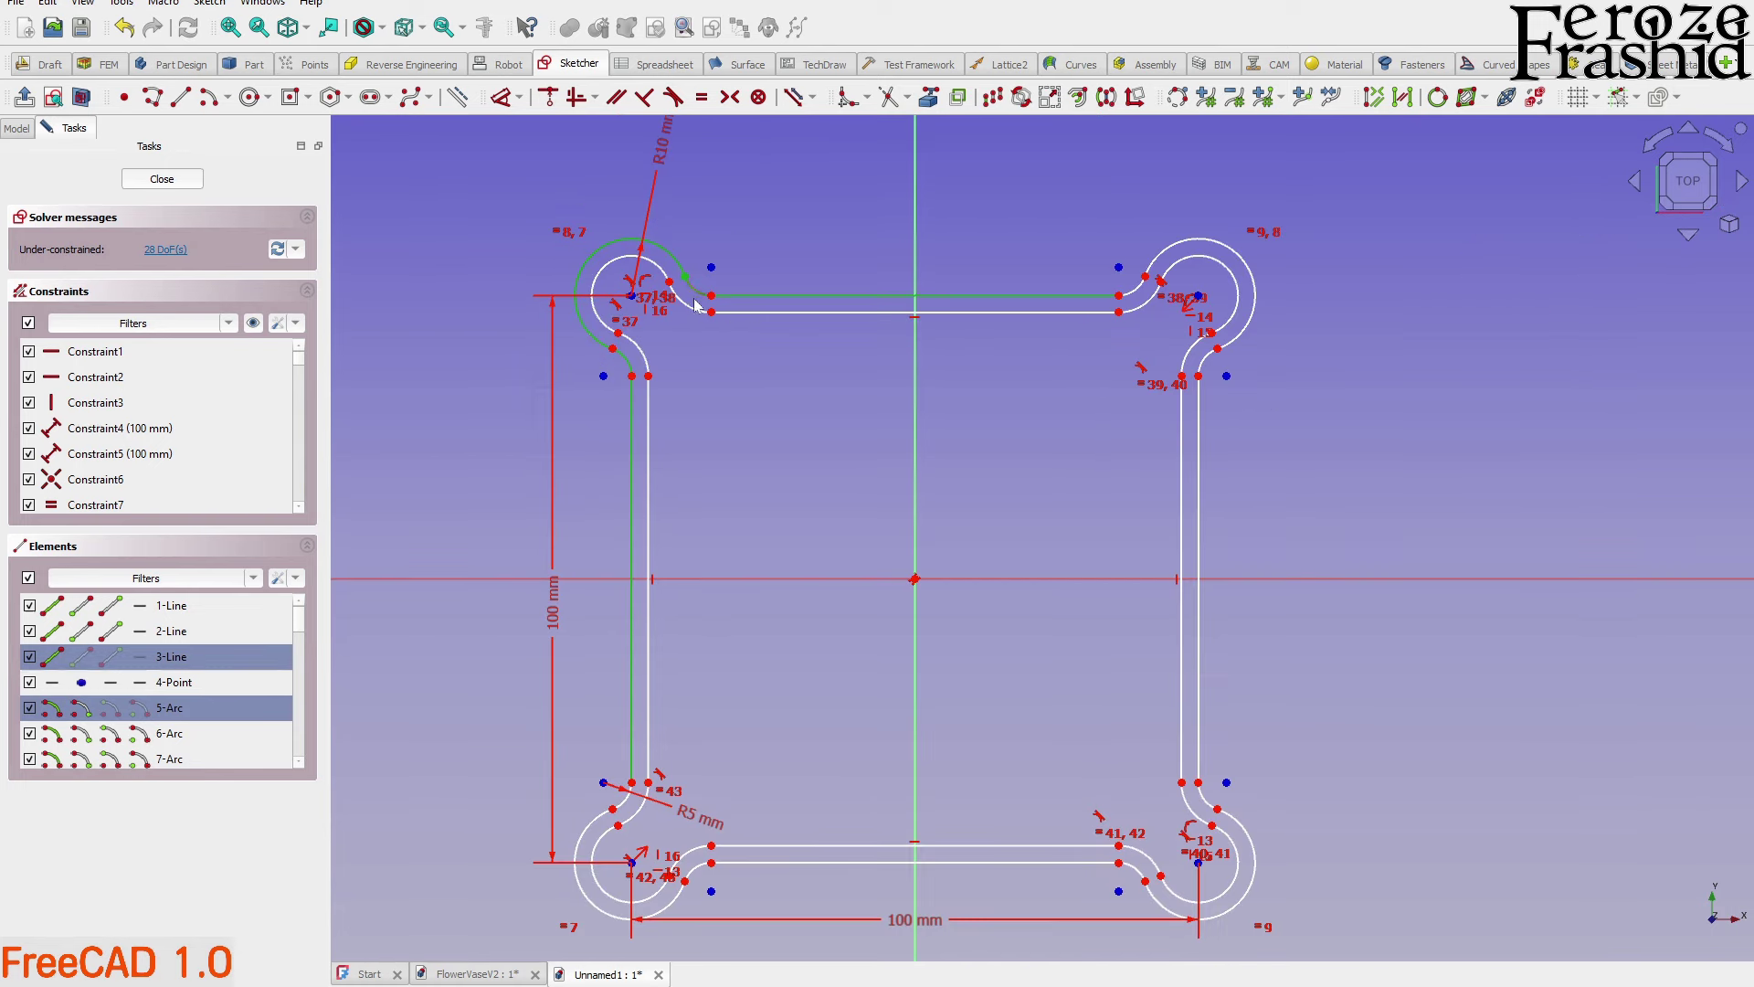
pyautogui.scroll(5, 1152, 285)
pyautogui.click(1133, 283)
pyautogui.click(1150, 260)
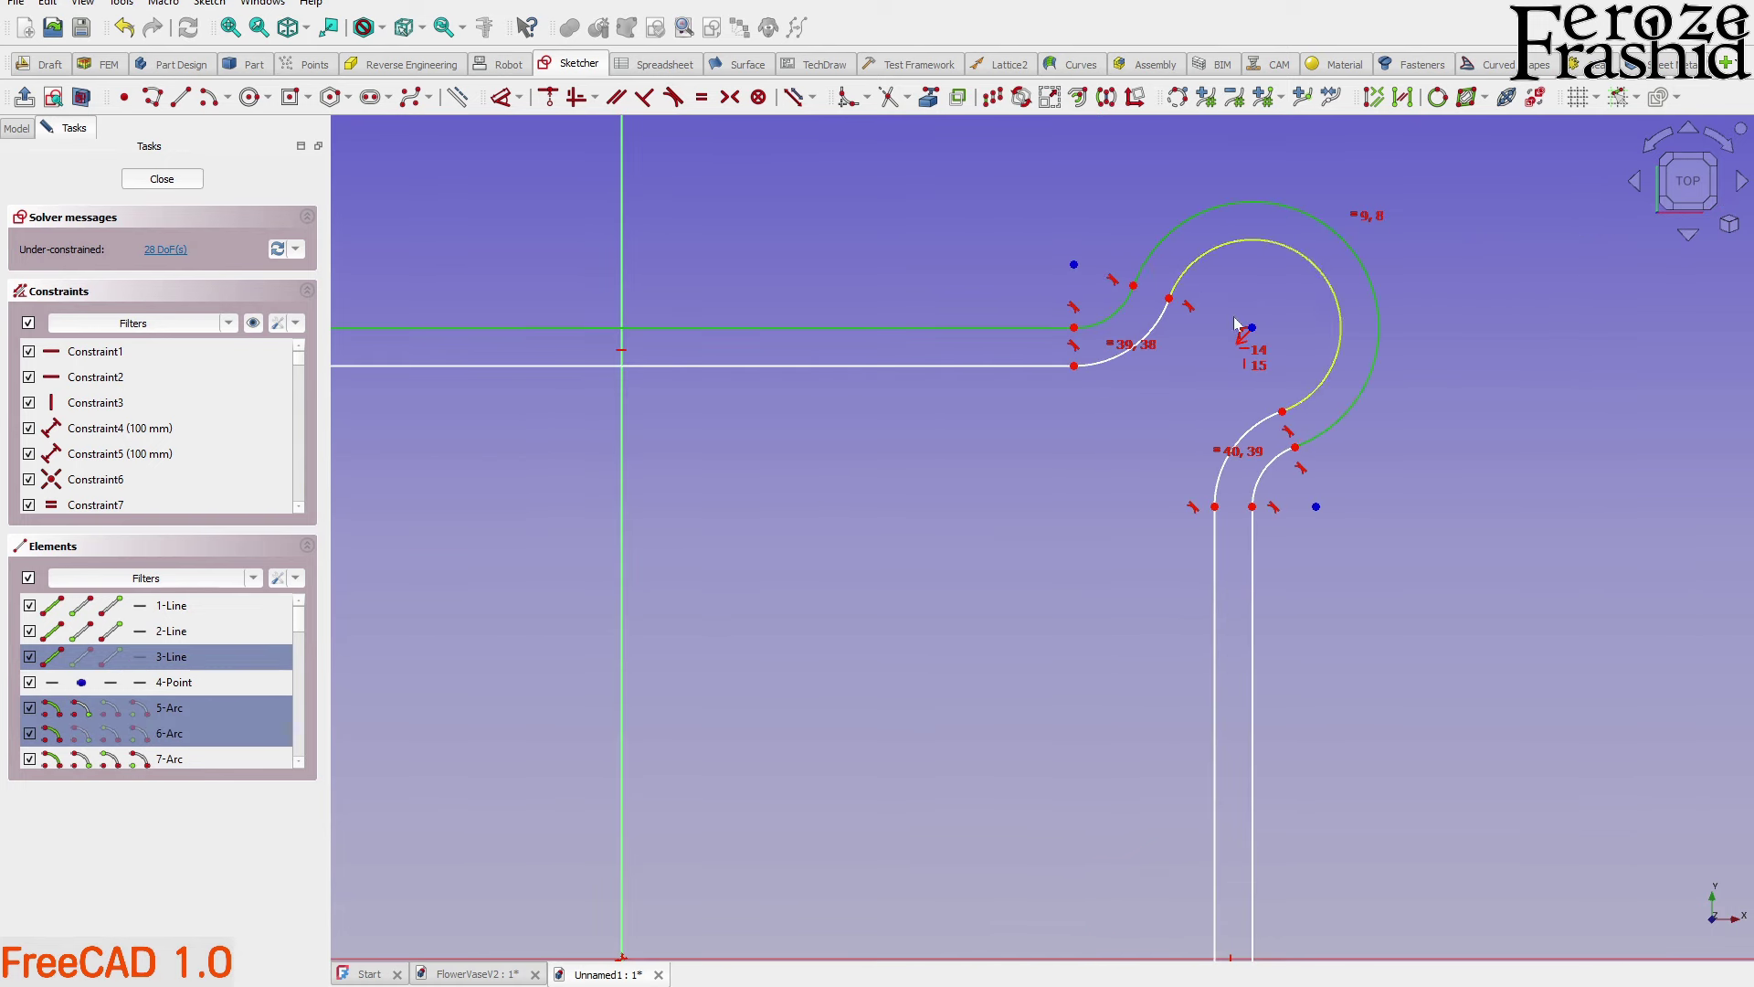
pyautogui.click(1267, 468)
pyautogui.click(1251, 535)
pyautogui.scroll(-5, 1252, 536)
pyautogui.scroll(5, 1186, 794)
pyautogui.click(1135, 816)
pyautogui.click(1204, 879)
pyautogui.scroll(-5, 1276, 521)
pyautogui.scroll(5, 1149, 847)
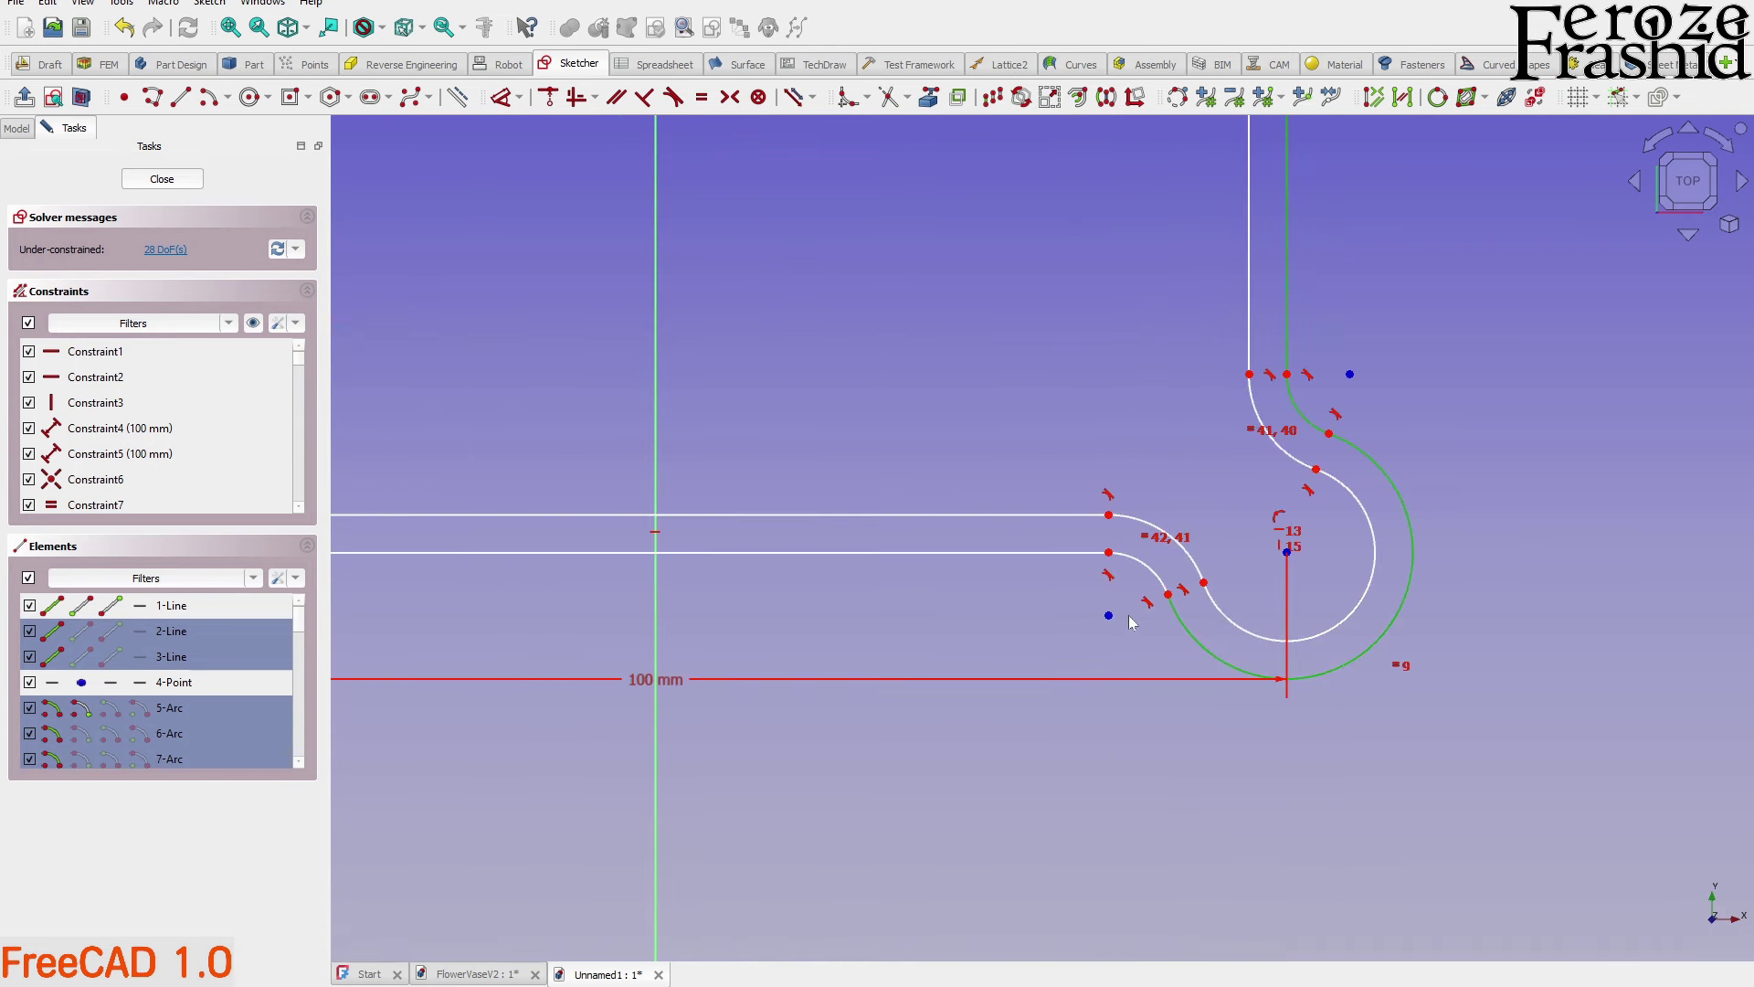
pyautogui.click(1097, 553)
pyautogui.scroll(-5, 1124, 558)
pyautogui.scroll(5, 1045, 602)
pyautogui.click(1082, 579)
pyautogui.click(1033, 647)
pyautogui.click(920, 437)
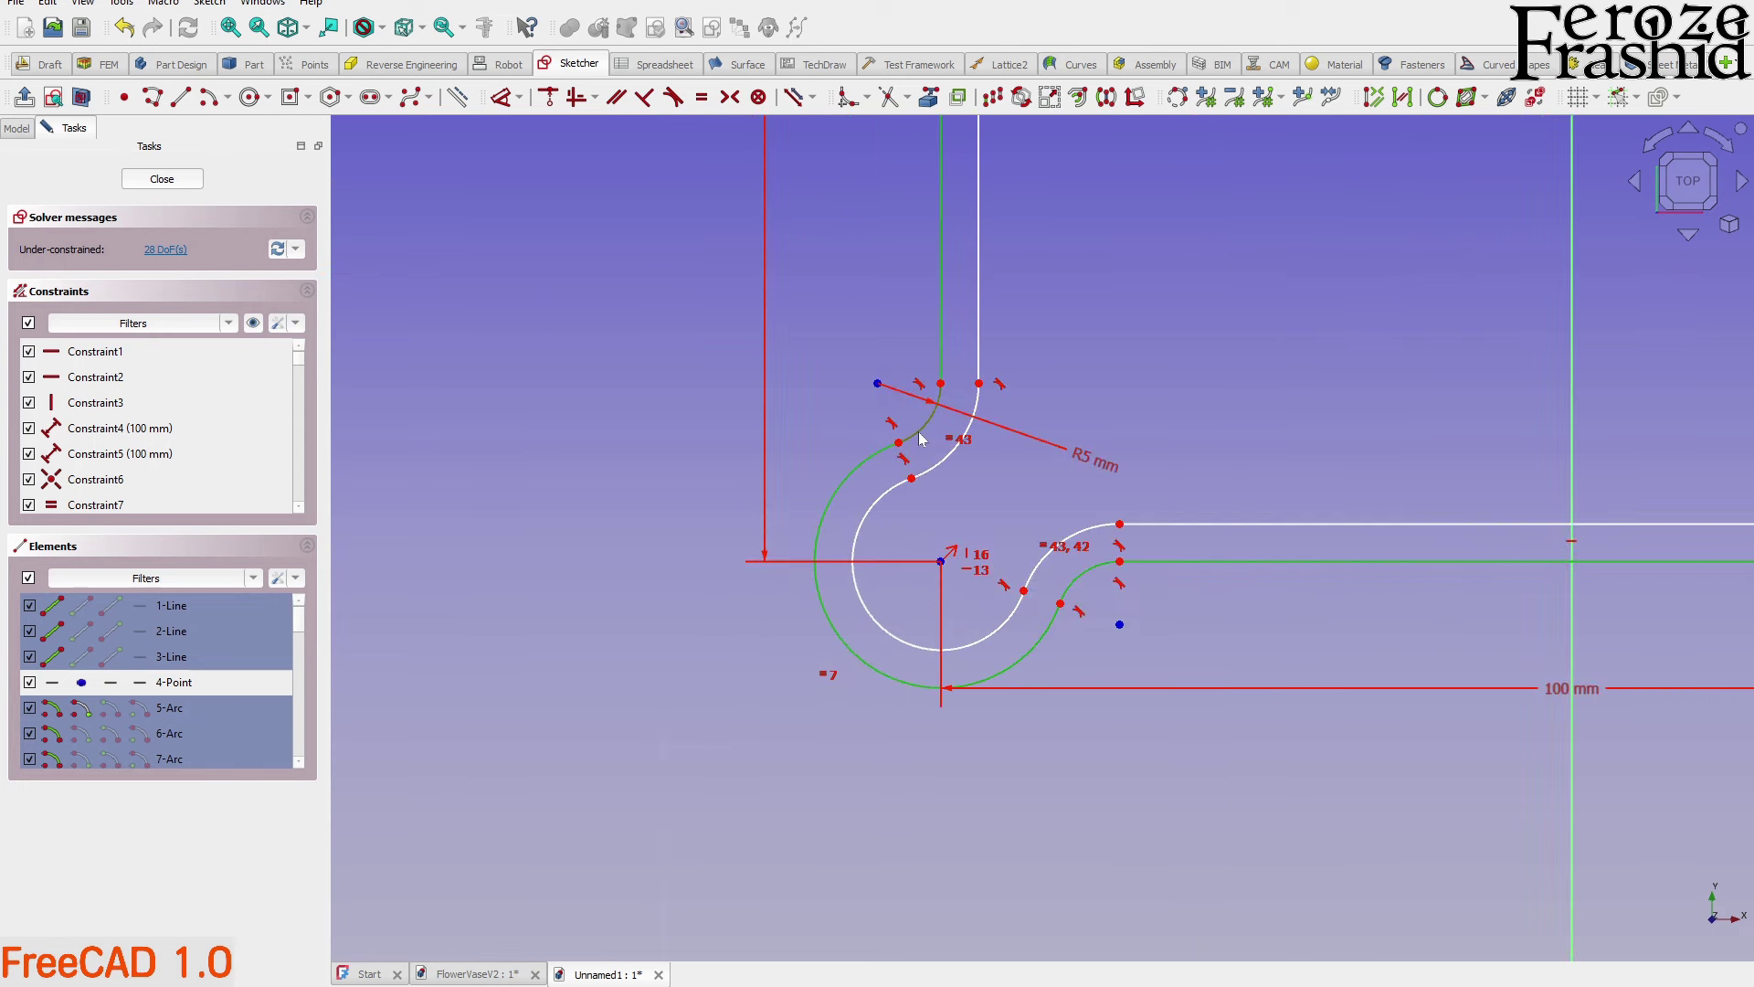
pyautogui.press('Delete')
pyautogui.scroll(-4, 818, 575)
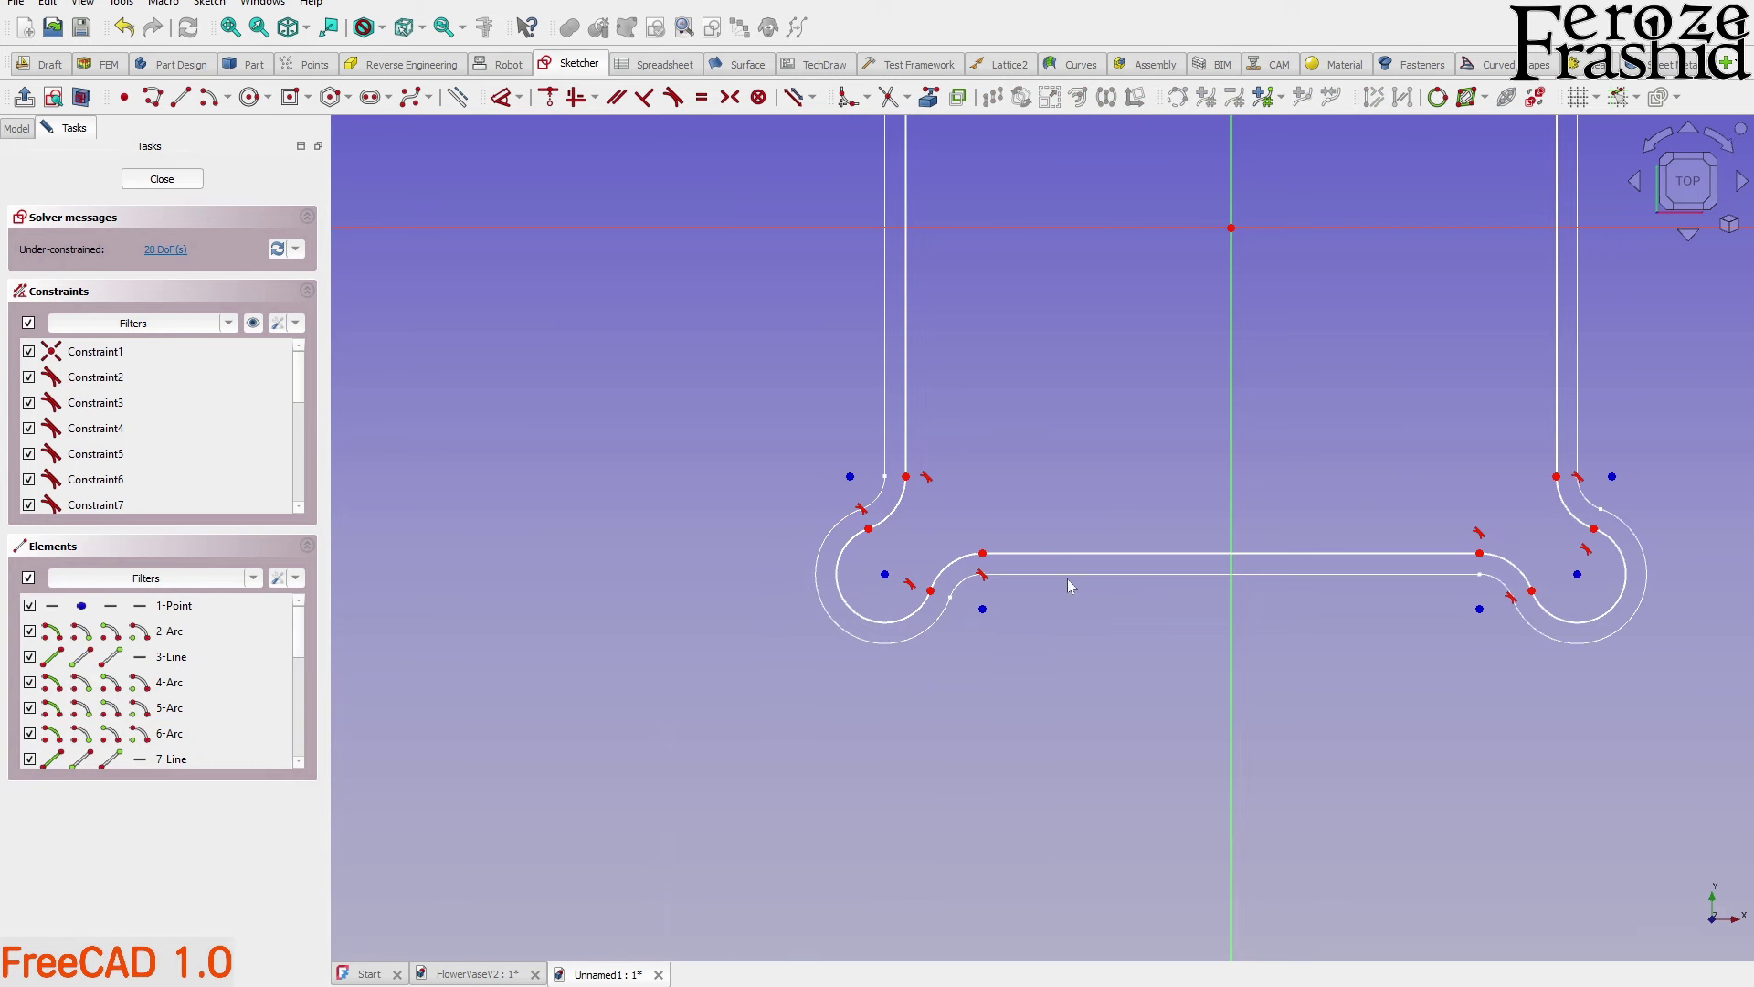
pyautogui.scroll(-3, 1033, 640)
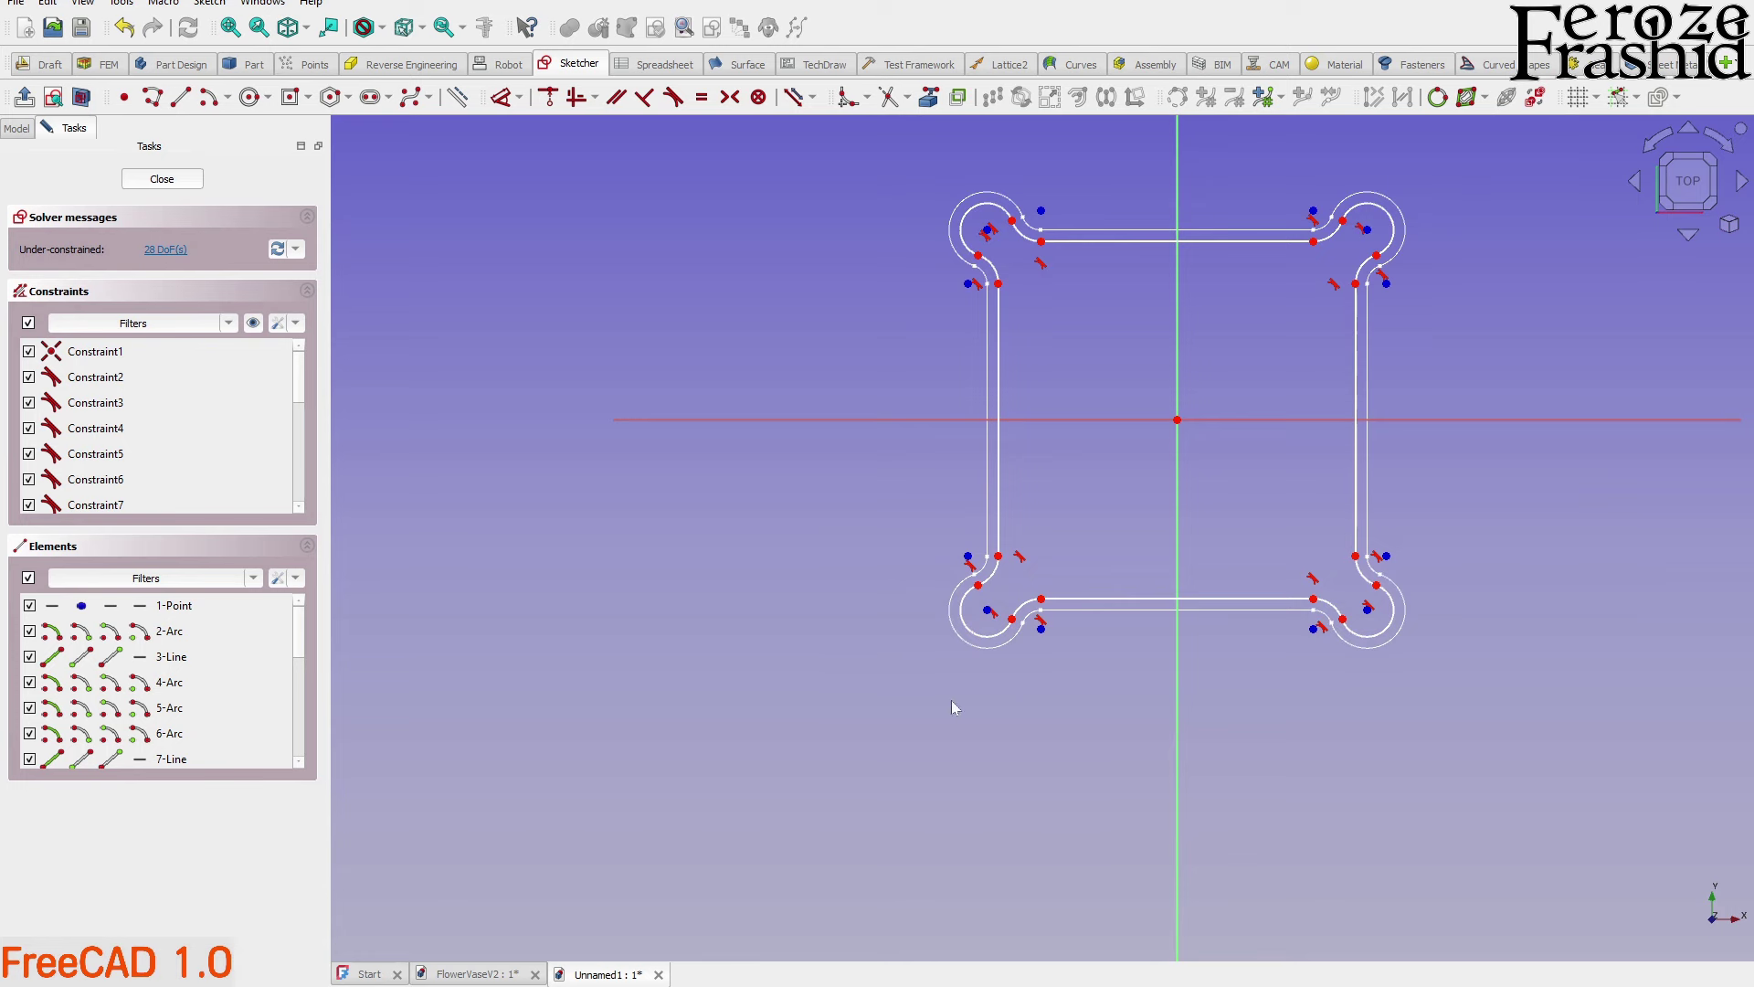
pyautogui.scroll(-2, 814, 709)
pyautogui.scroll(4, 1115, 302)
pyautogui.click(848, 413)
pyautogui.click(974, 478)
pyautogui.press('Delete')
pyautogui.click(791, 516)
pyautogui.press('Delete')
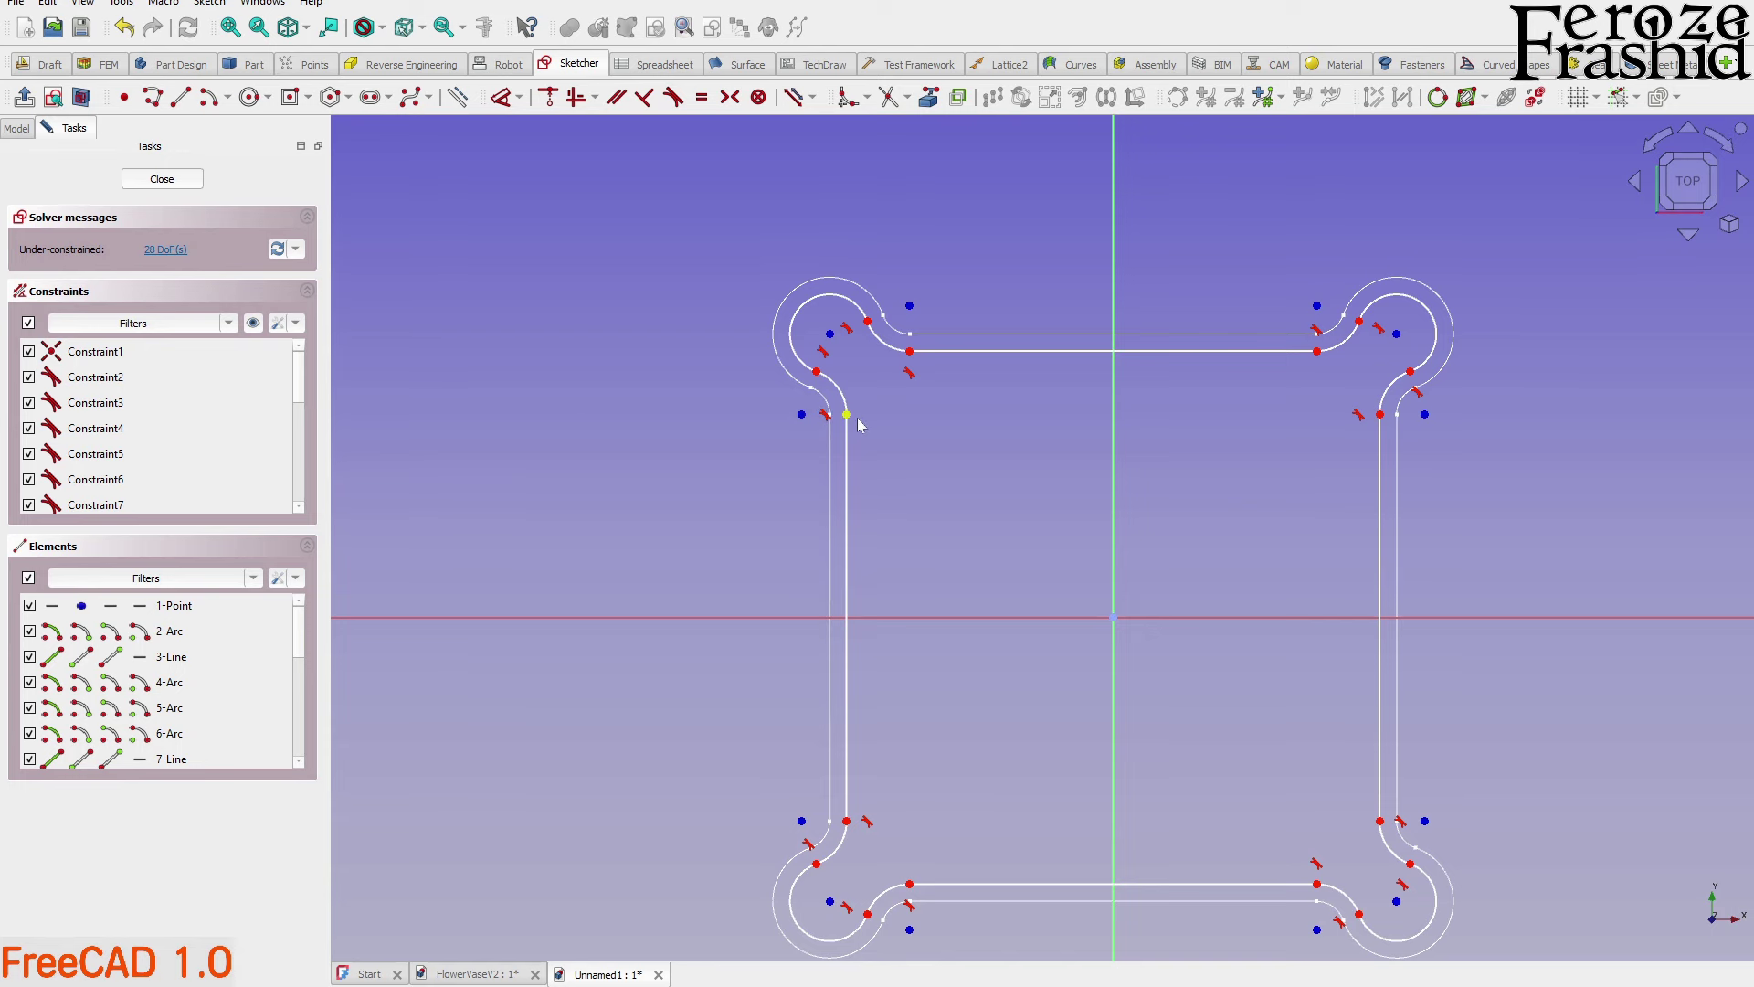
# Leave the sksBaseIn sketch and check the outer and inner base profiles by highlighting each one
pyautogui.click(165, 181)
pyautogui.scroll(-2, 852, 427)
pyautogui.click(86, 199)
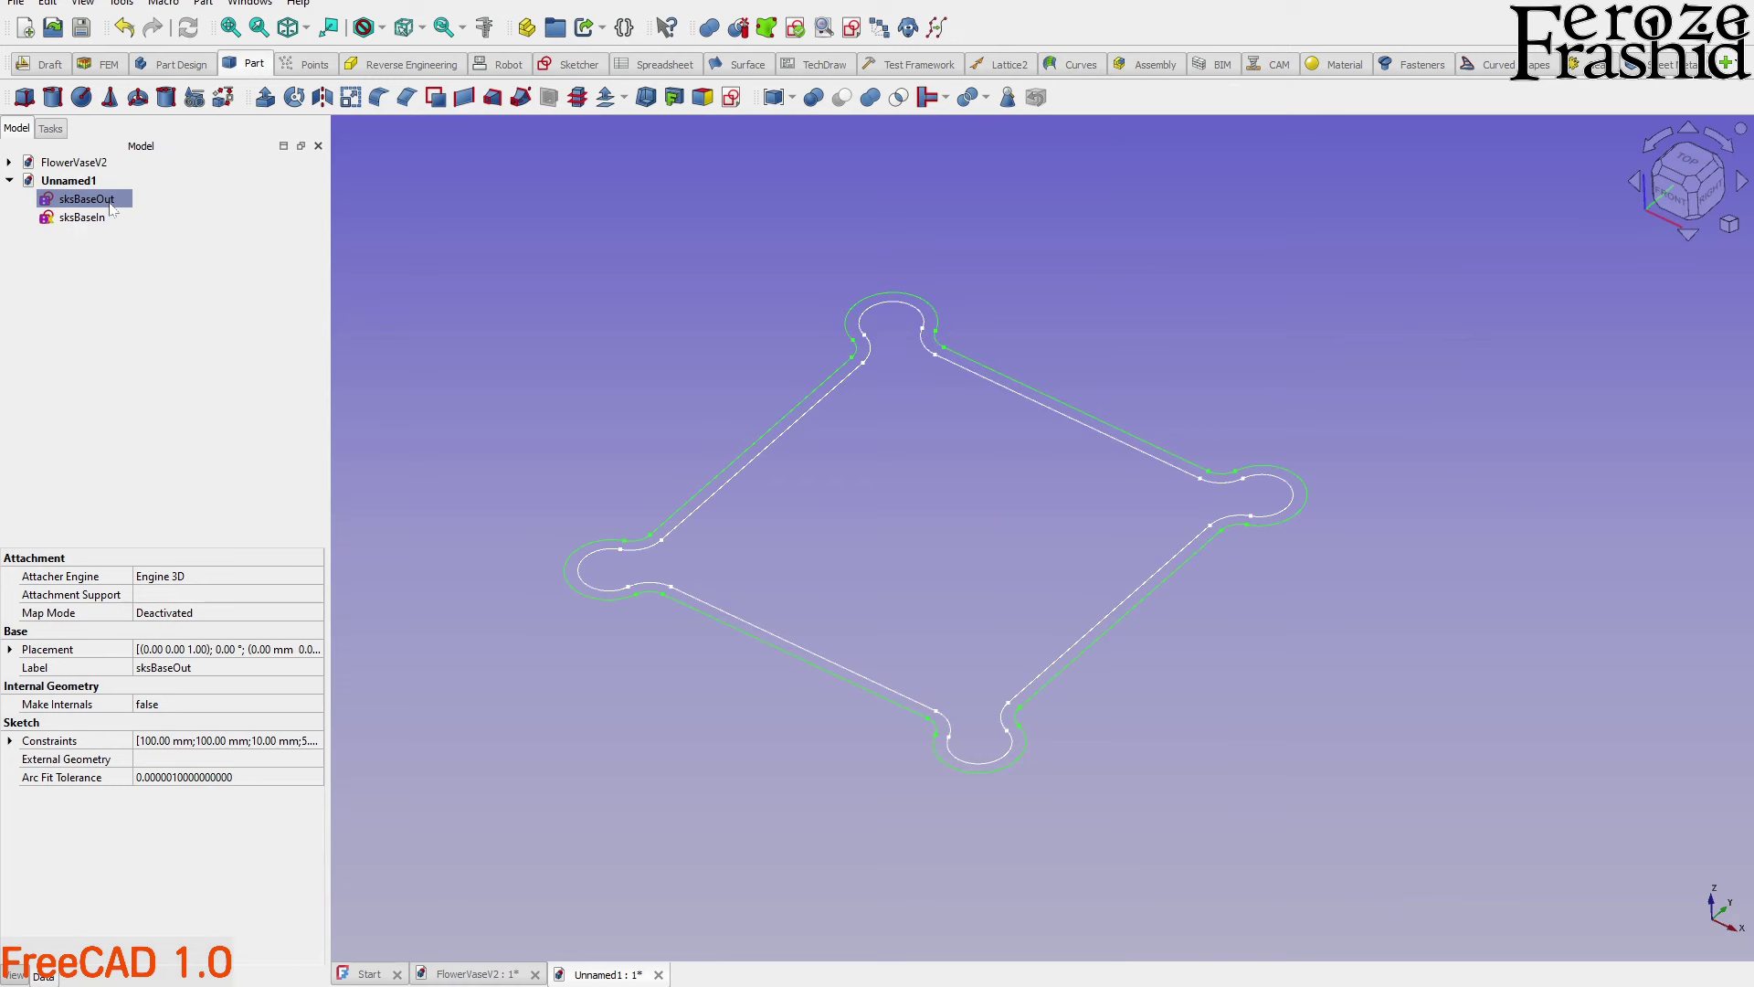
pyautogui.keyDown('ctrl'); pyautogui.click(109, 220); pyautogui.keyUp('ctrl')
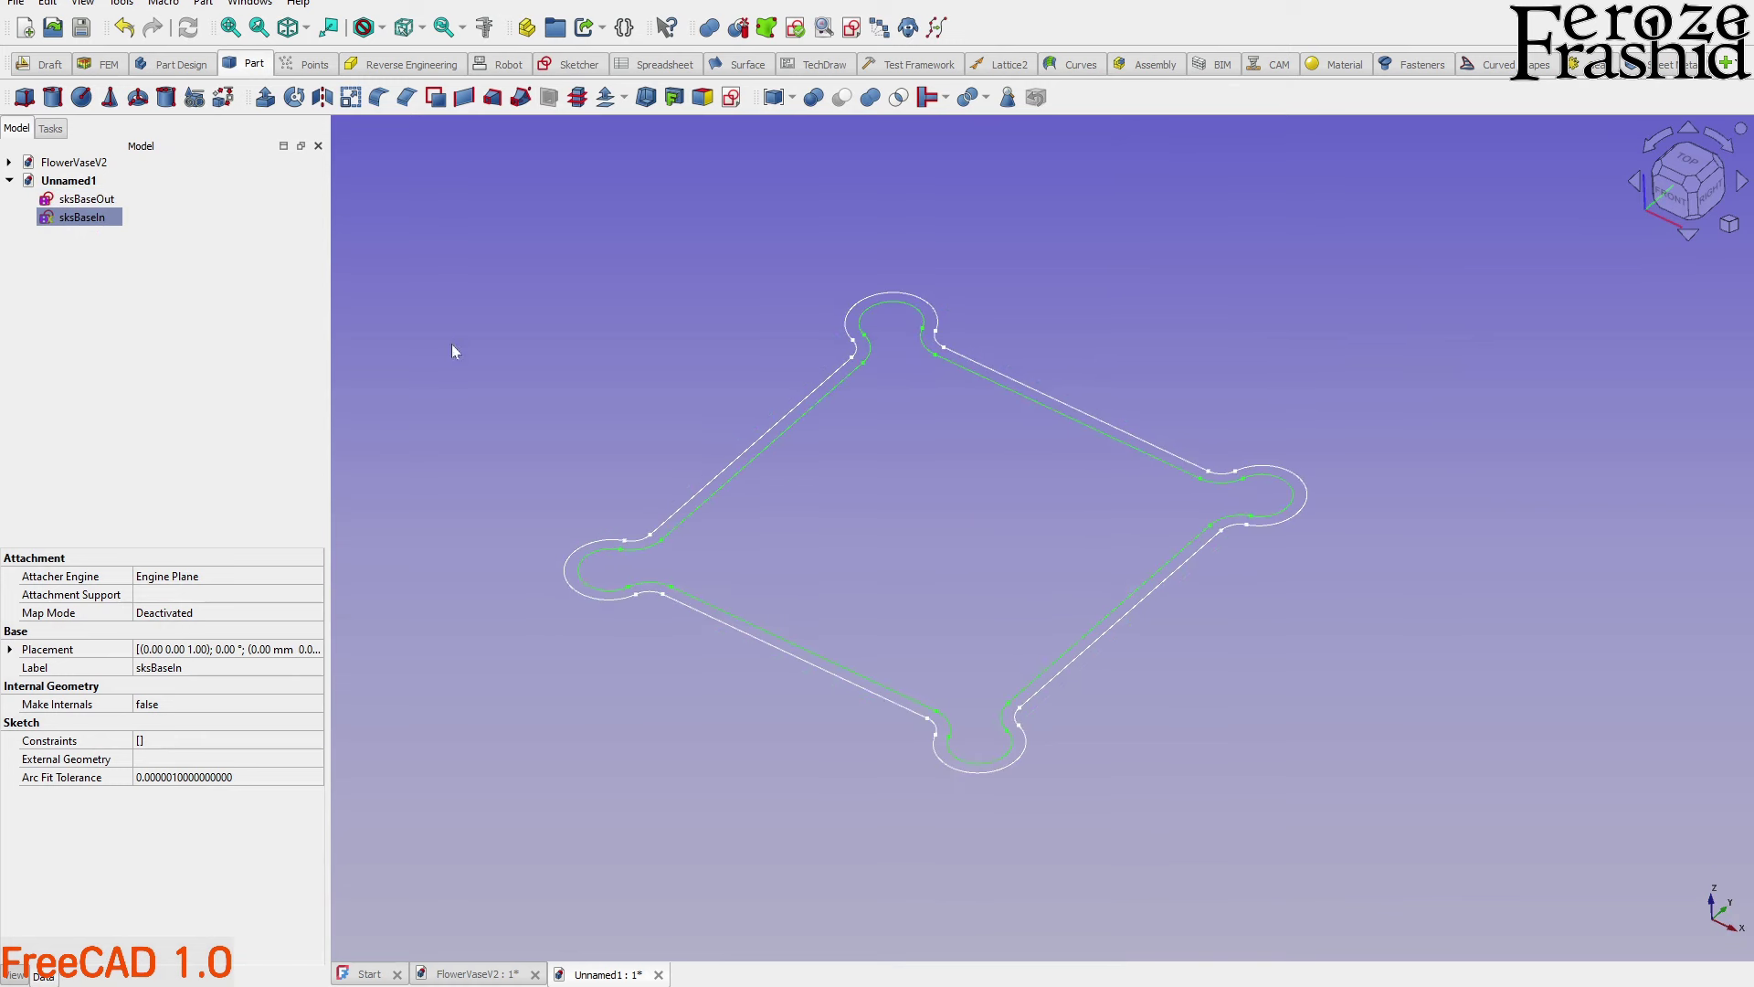
pyautogui.click(627, 348)
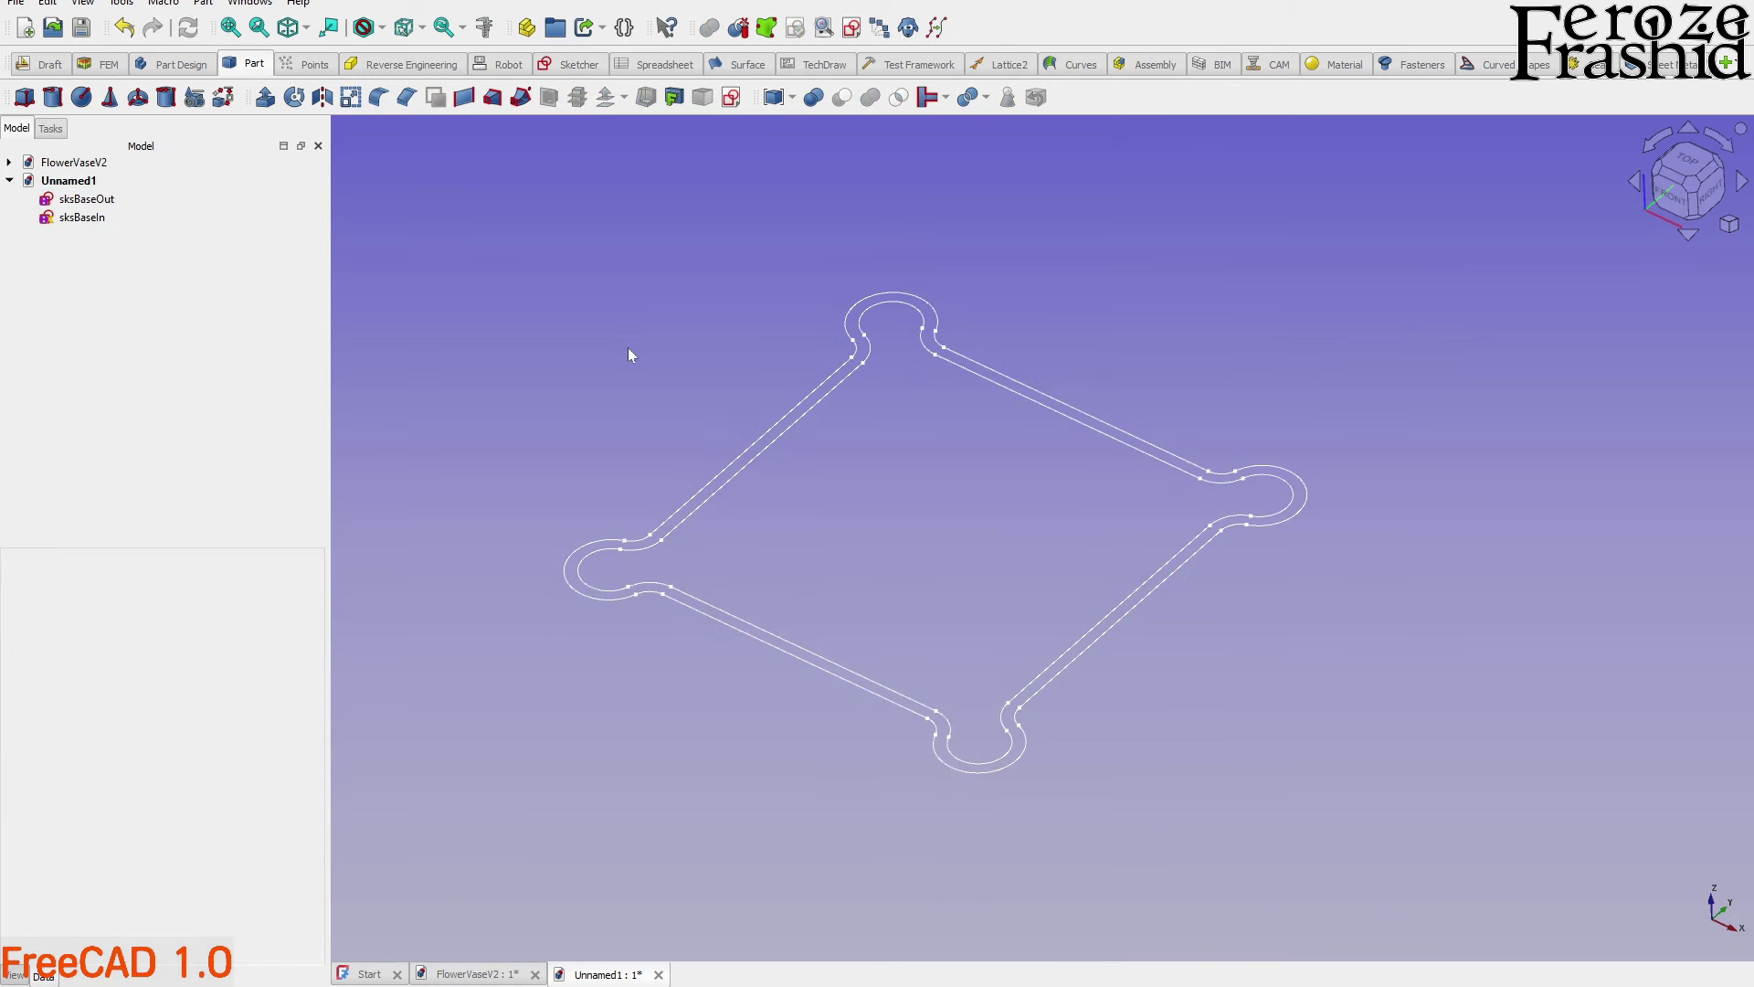
# Duplicate the sksBaseIn and sksBaseOut sketches and rename the copies sksTopIn and sksTopOut
pyautogui.click(108, 217)
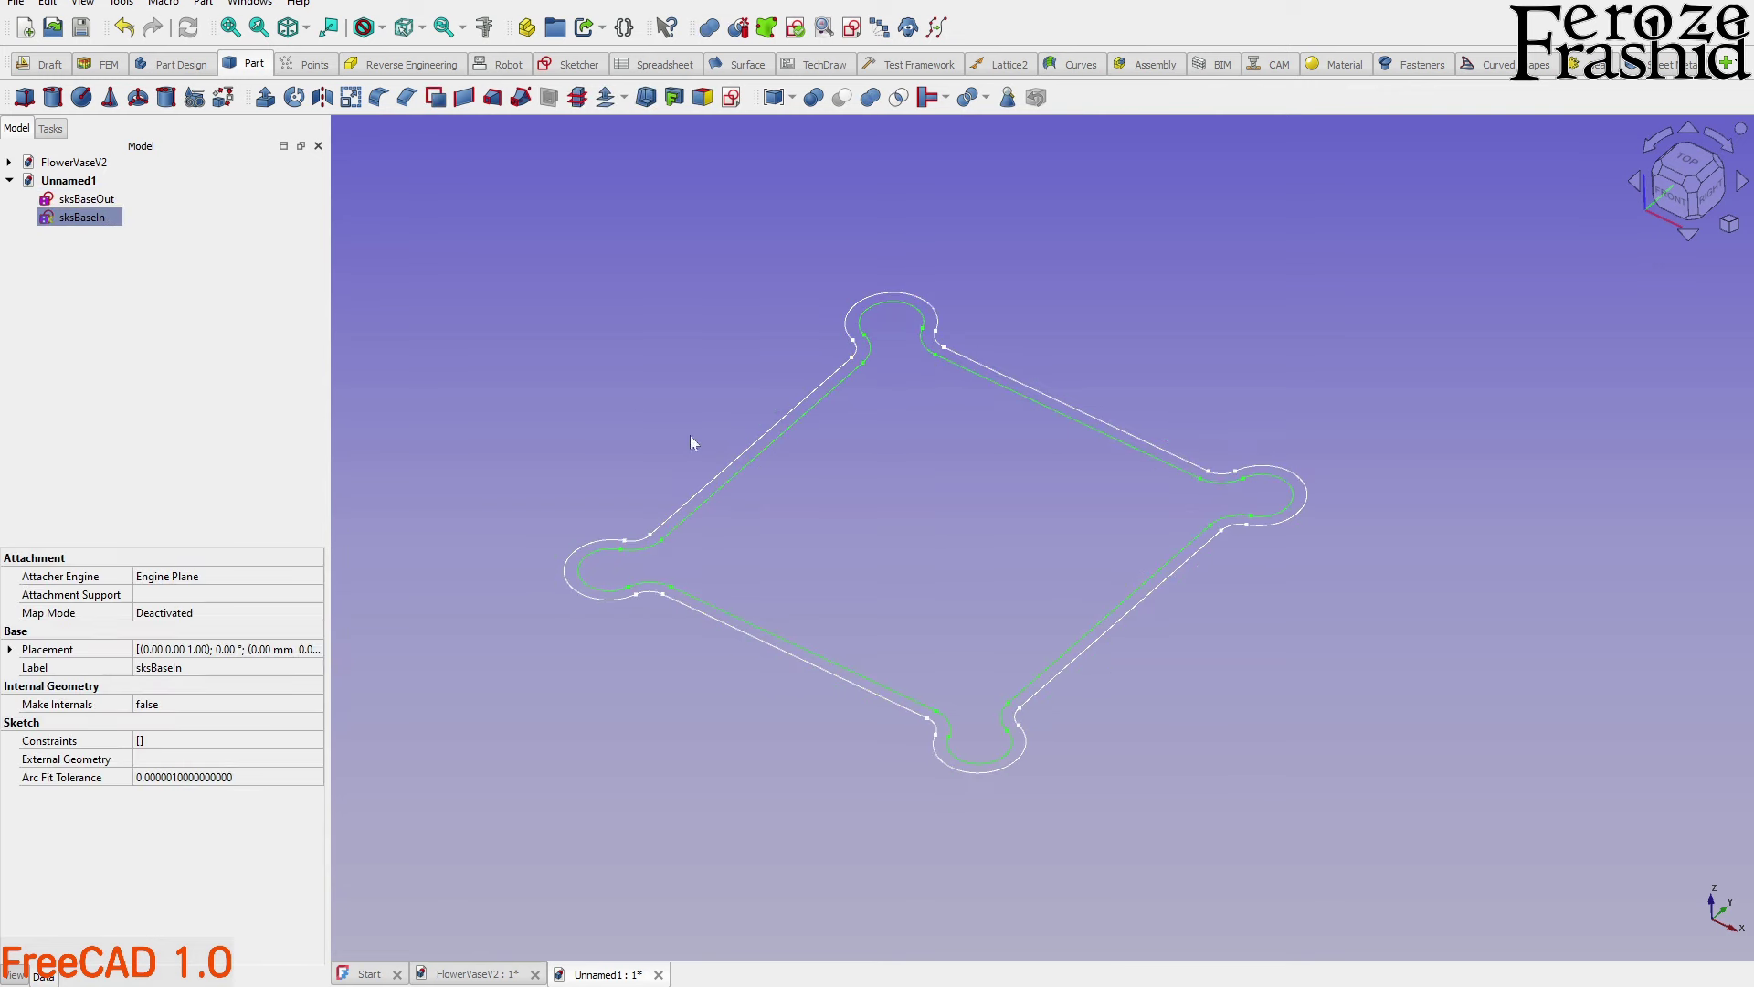
pyautogui.scroll(-4, 863, 629)
pyautogui.scroll(7, 861, 552)
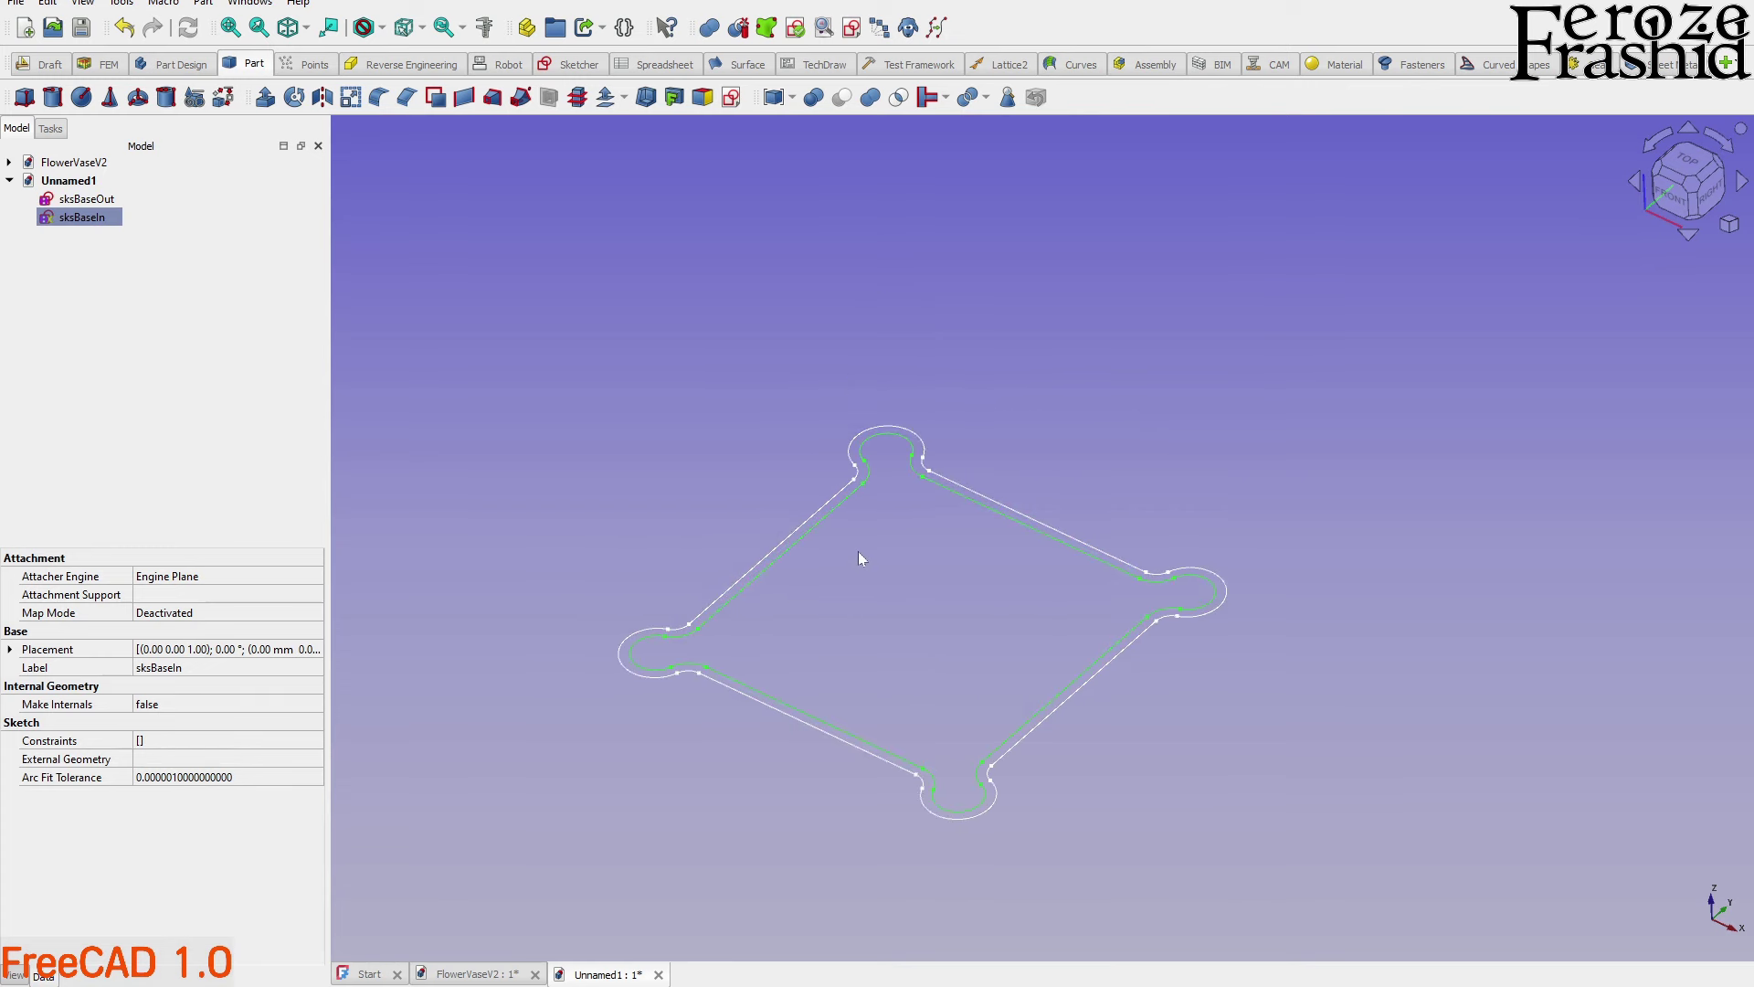
pyautogui.scroll(-4, 777, 478)
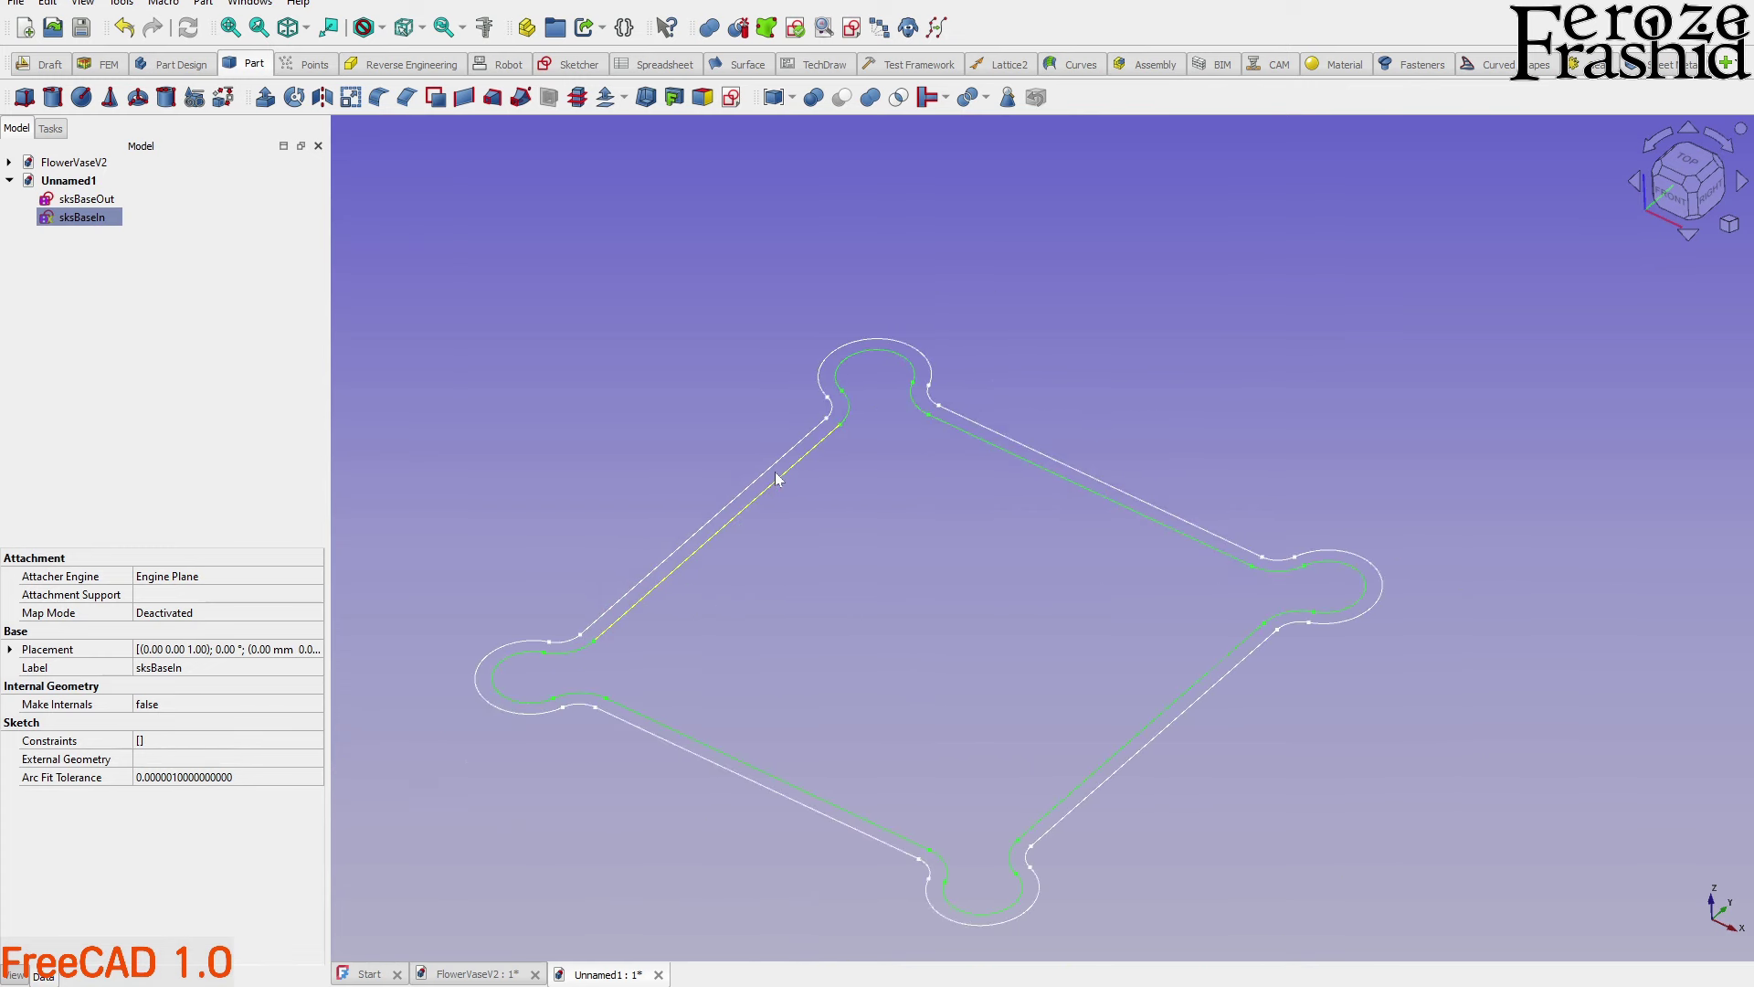
pyautogui.scroll(-3, 829, 548)
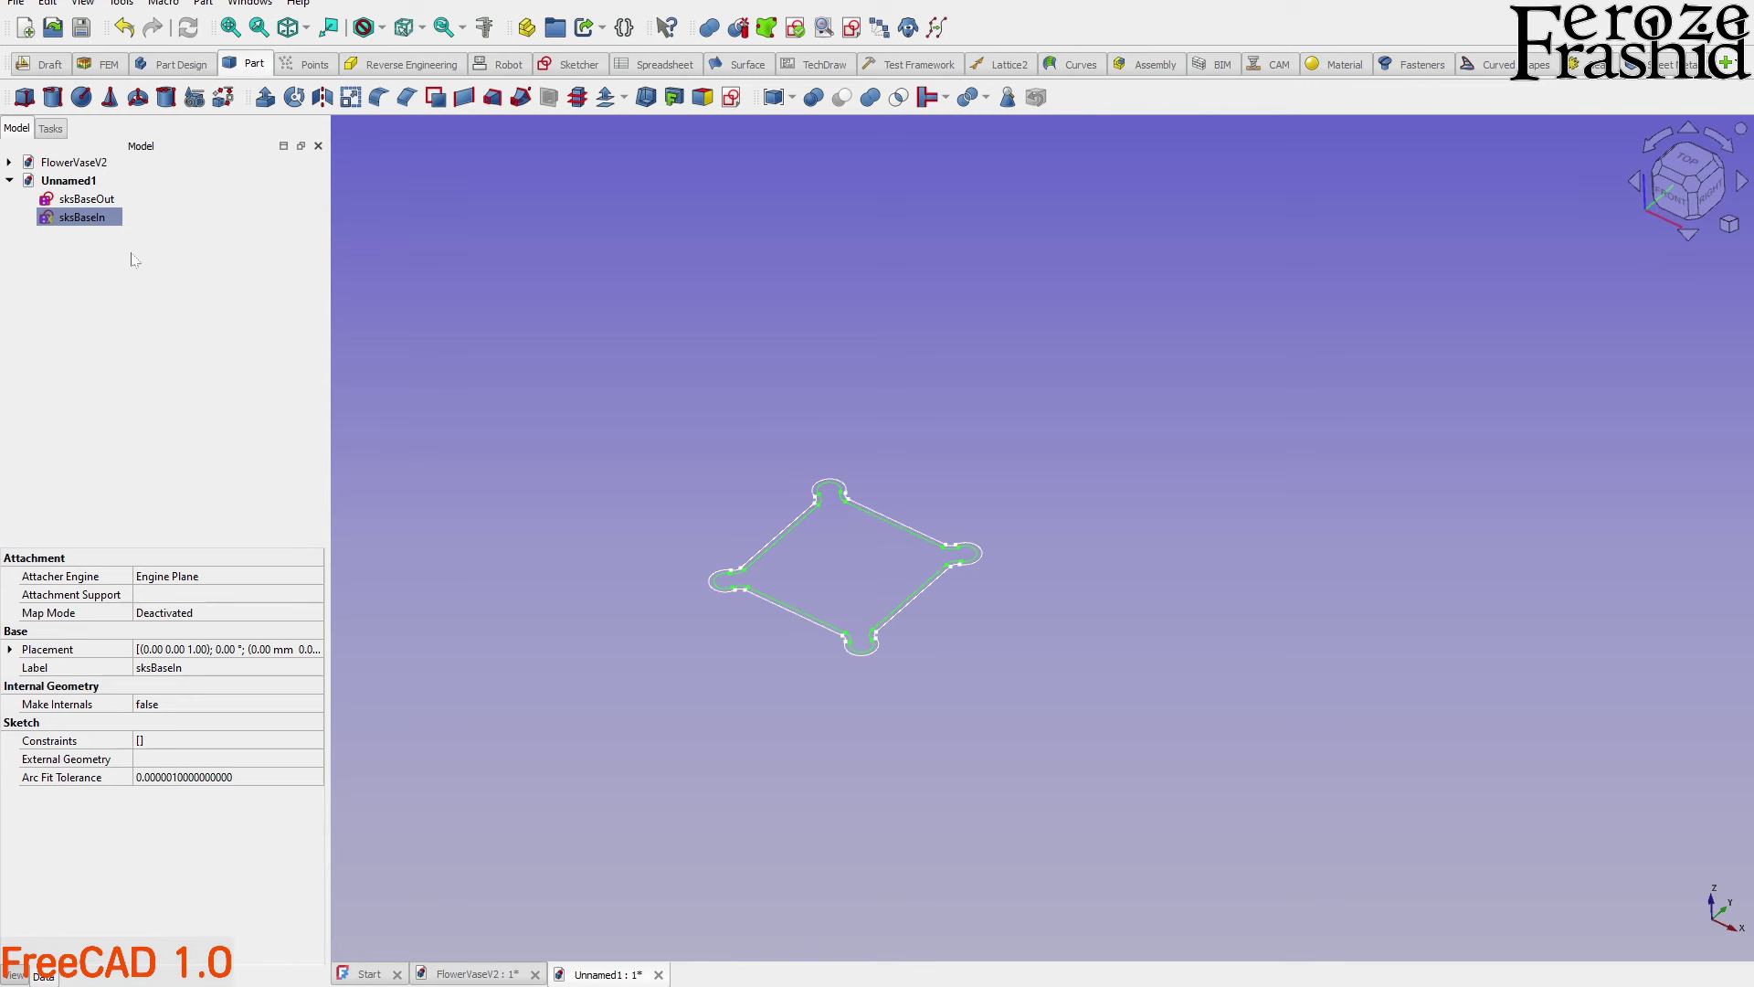
pyautogui.keyDown('ctrl'); pyautogui.click(99, 208); pyautogui.keyUp('ctrl')
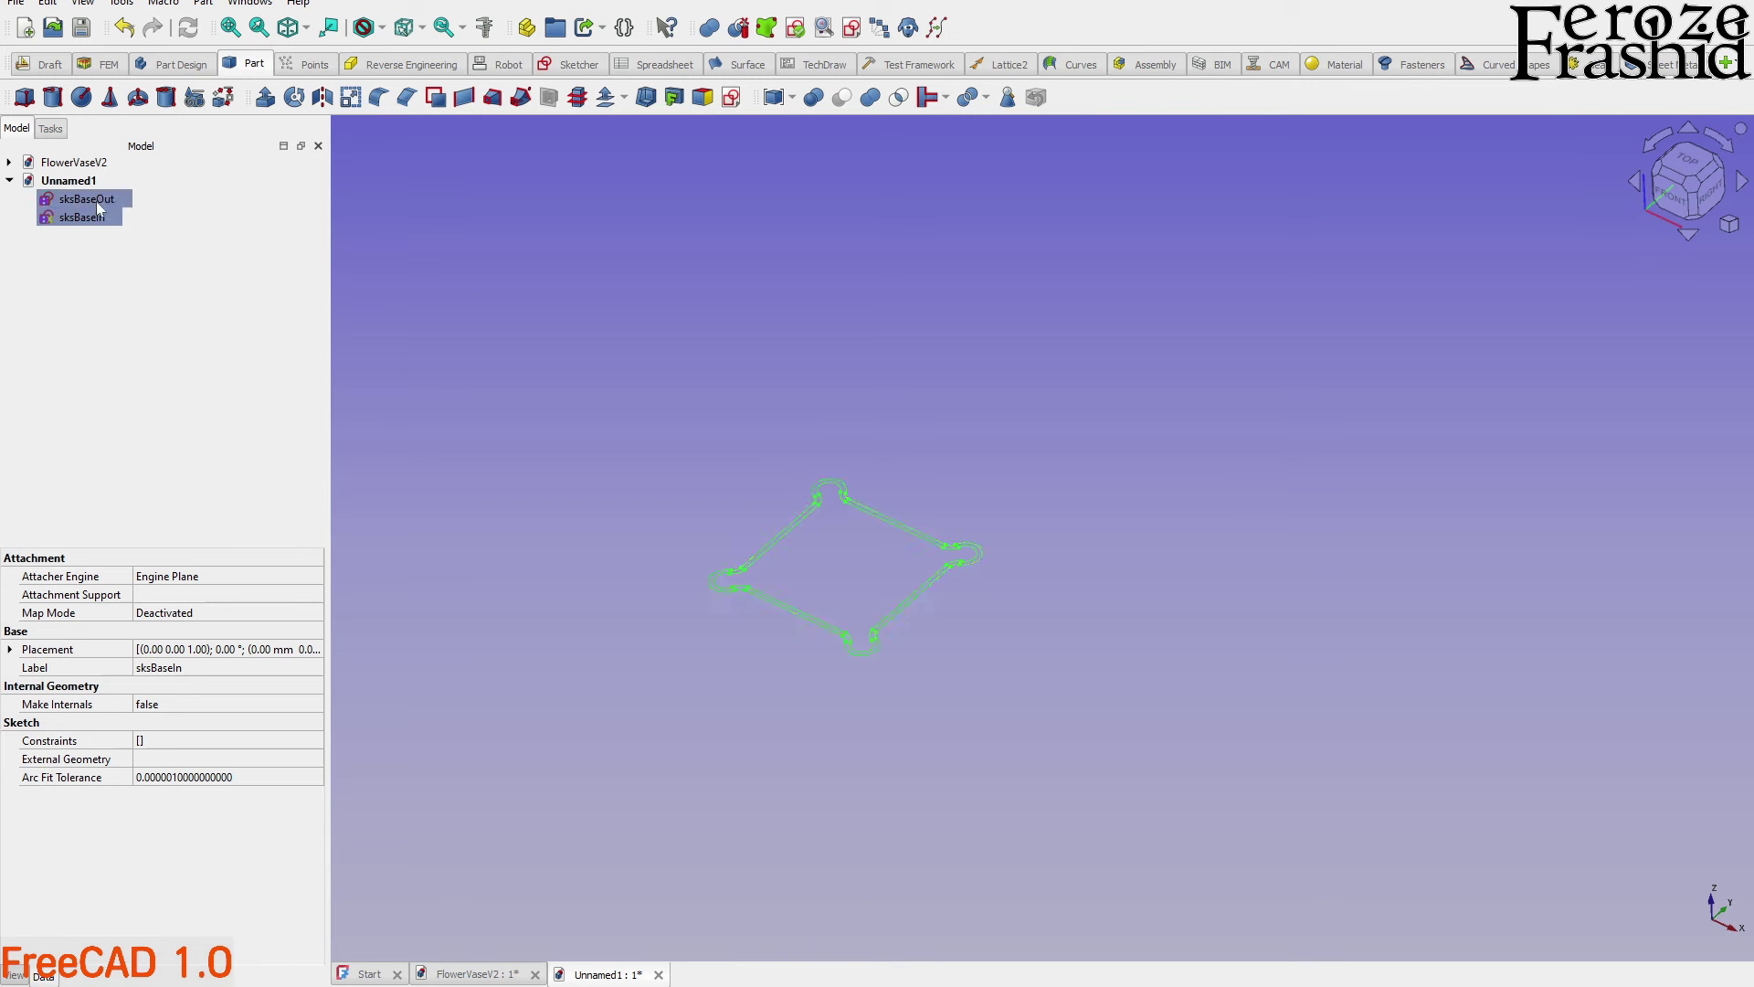
pyautogui.hotkey('ctrl', 'c')
pyautogui.hotkey('ctrl', 'v')
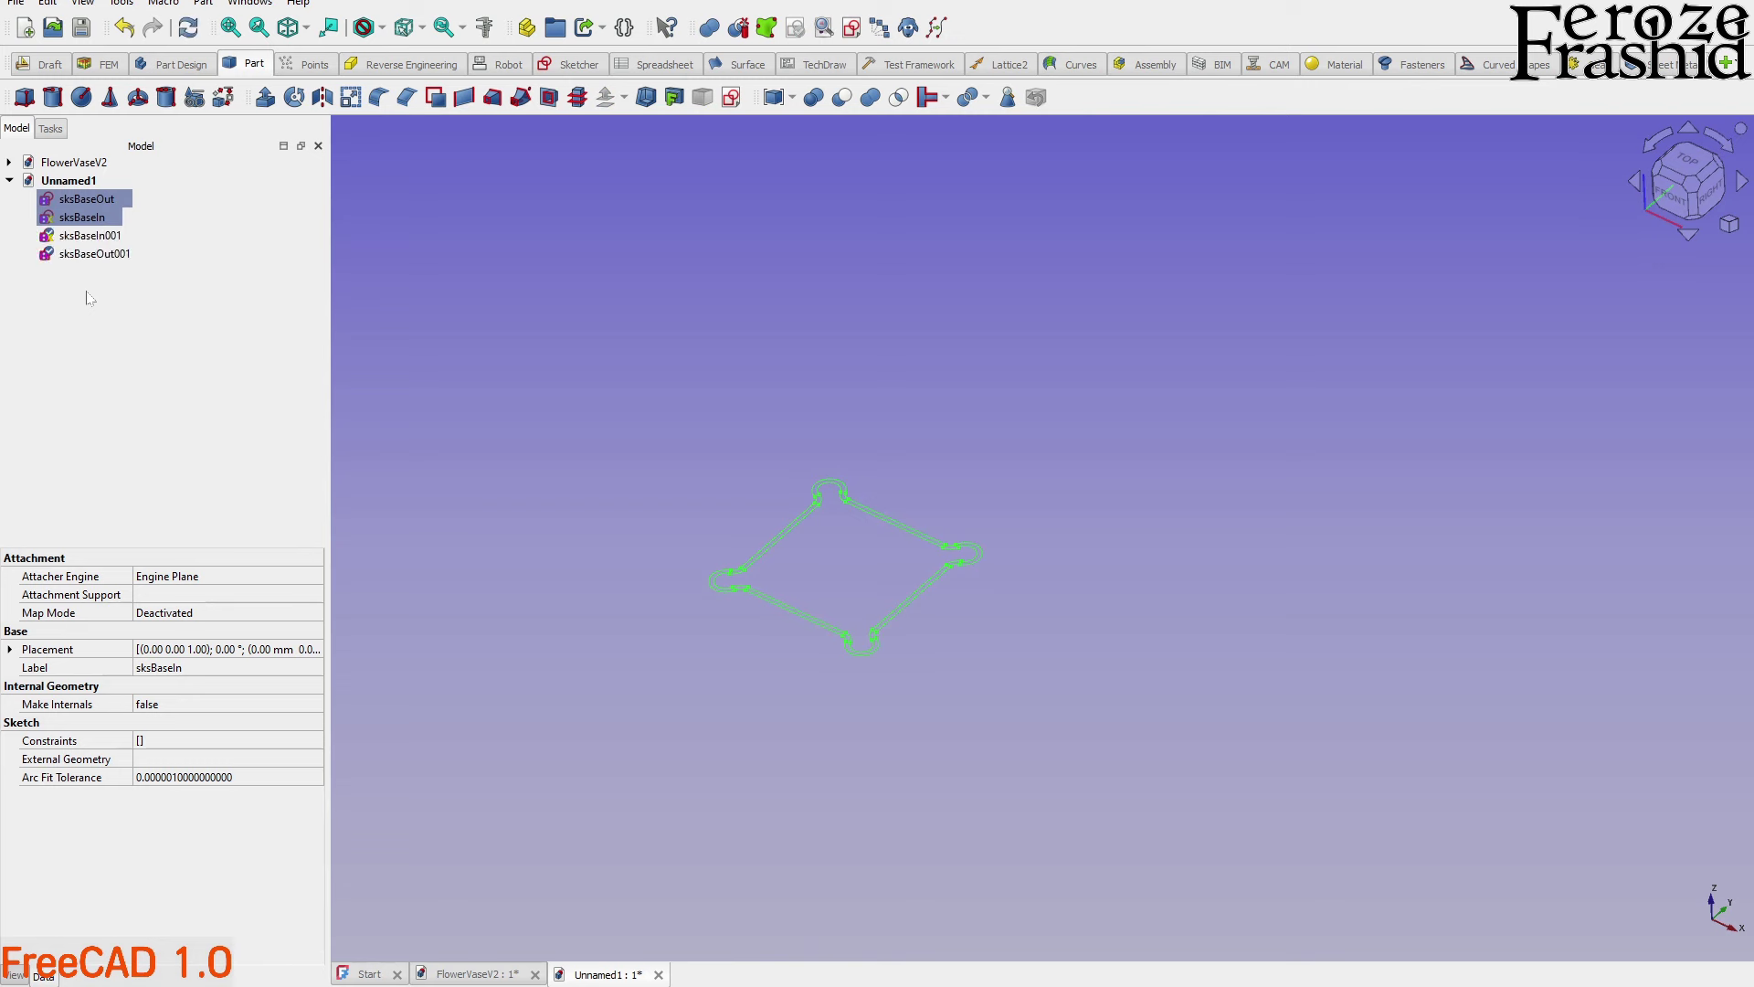
pyautogui.click(96, 236)
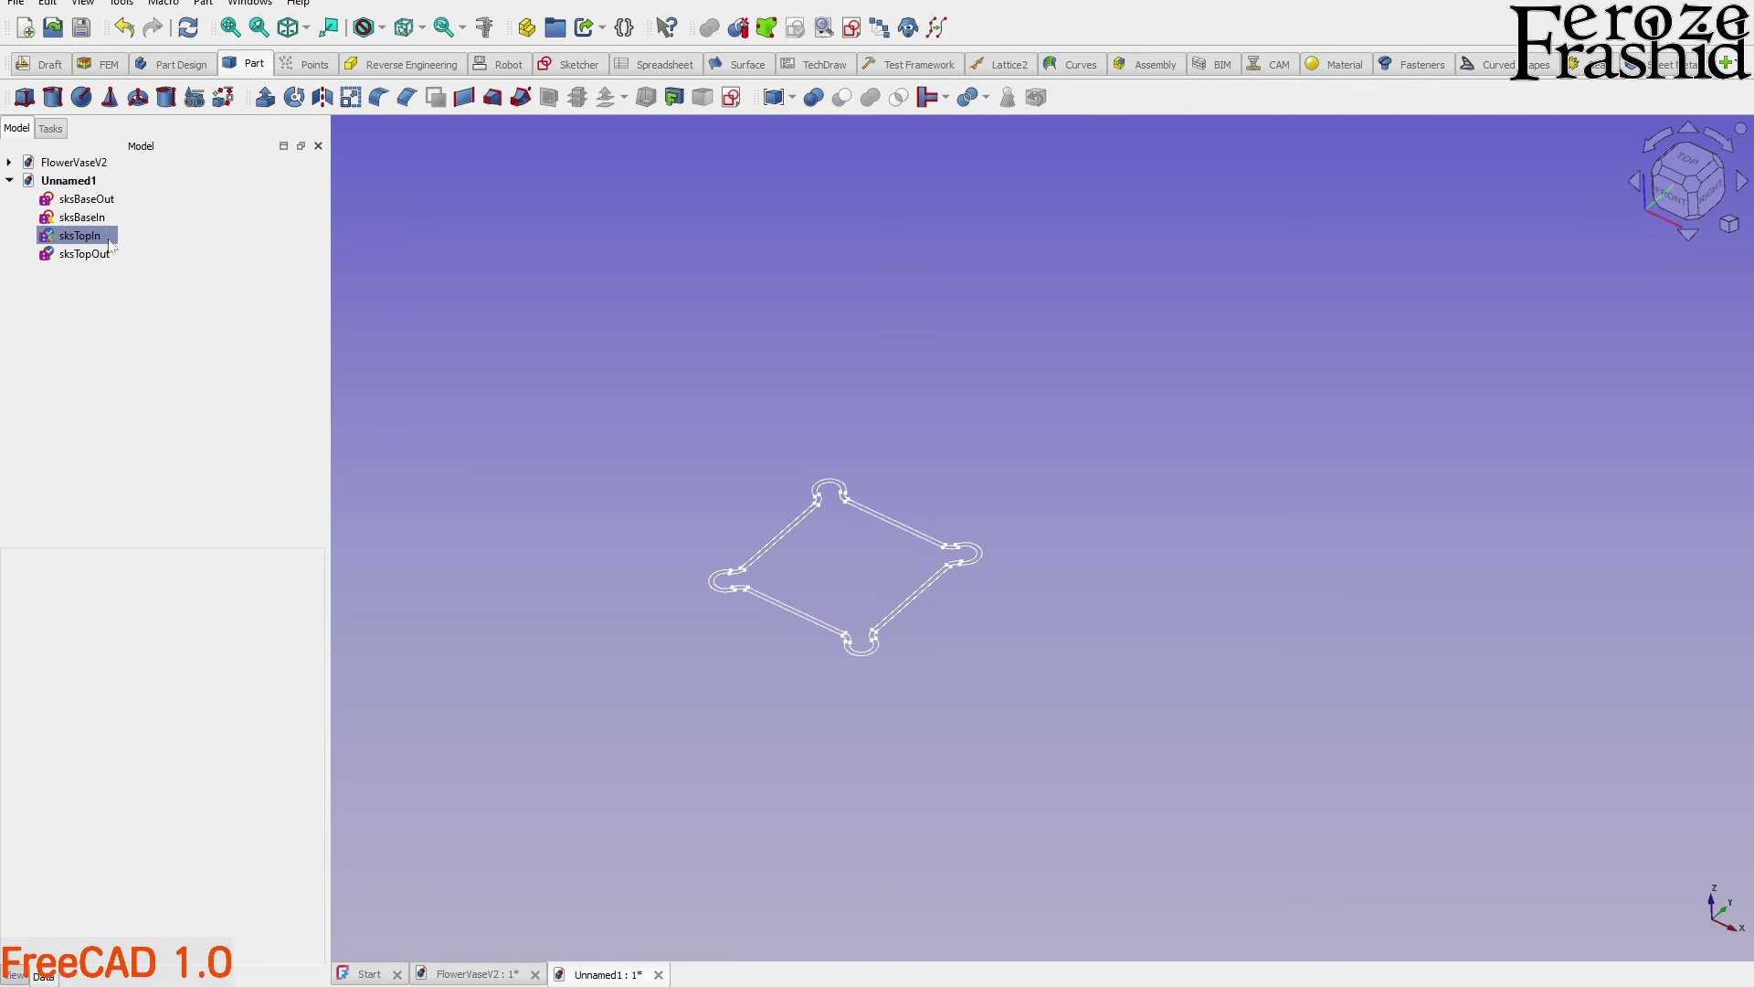
# Set the Z position of both top sketches, sksTopIn and sksTopOut, to 100 mm
pyautogui.keyDown('ctrl'); pyautogui.click(102, 254); pyautogui.keyUp('ctrl')
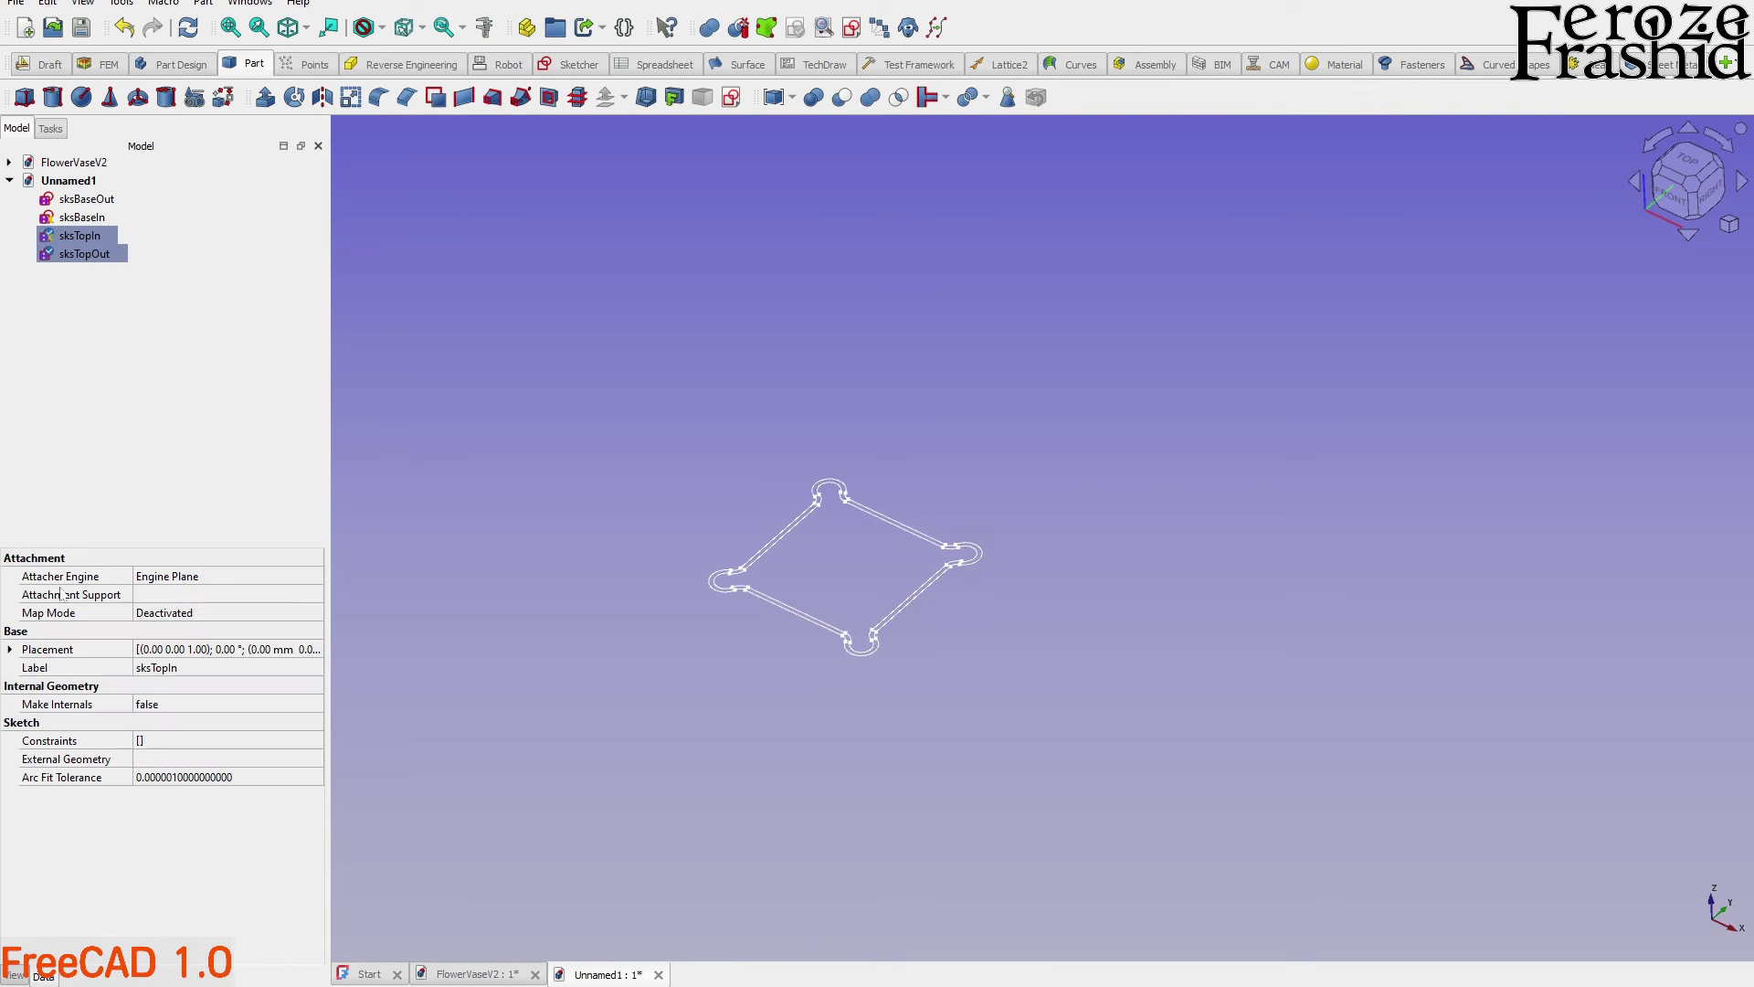
pyautogui.click(11, 648)
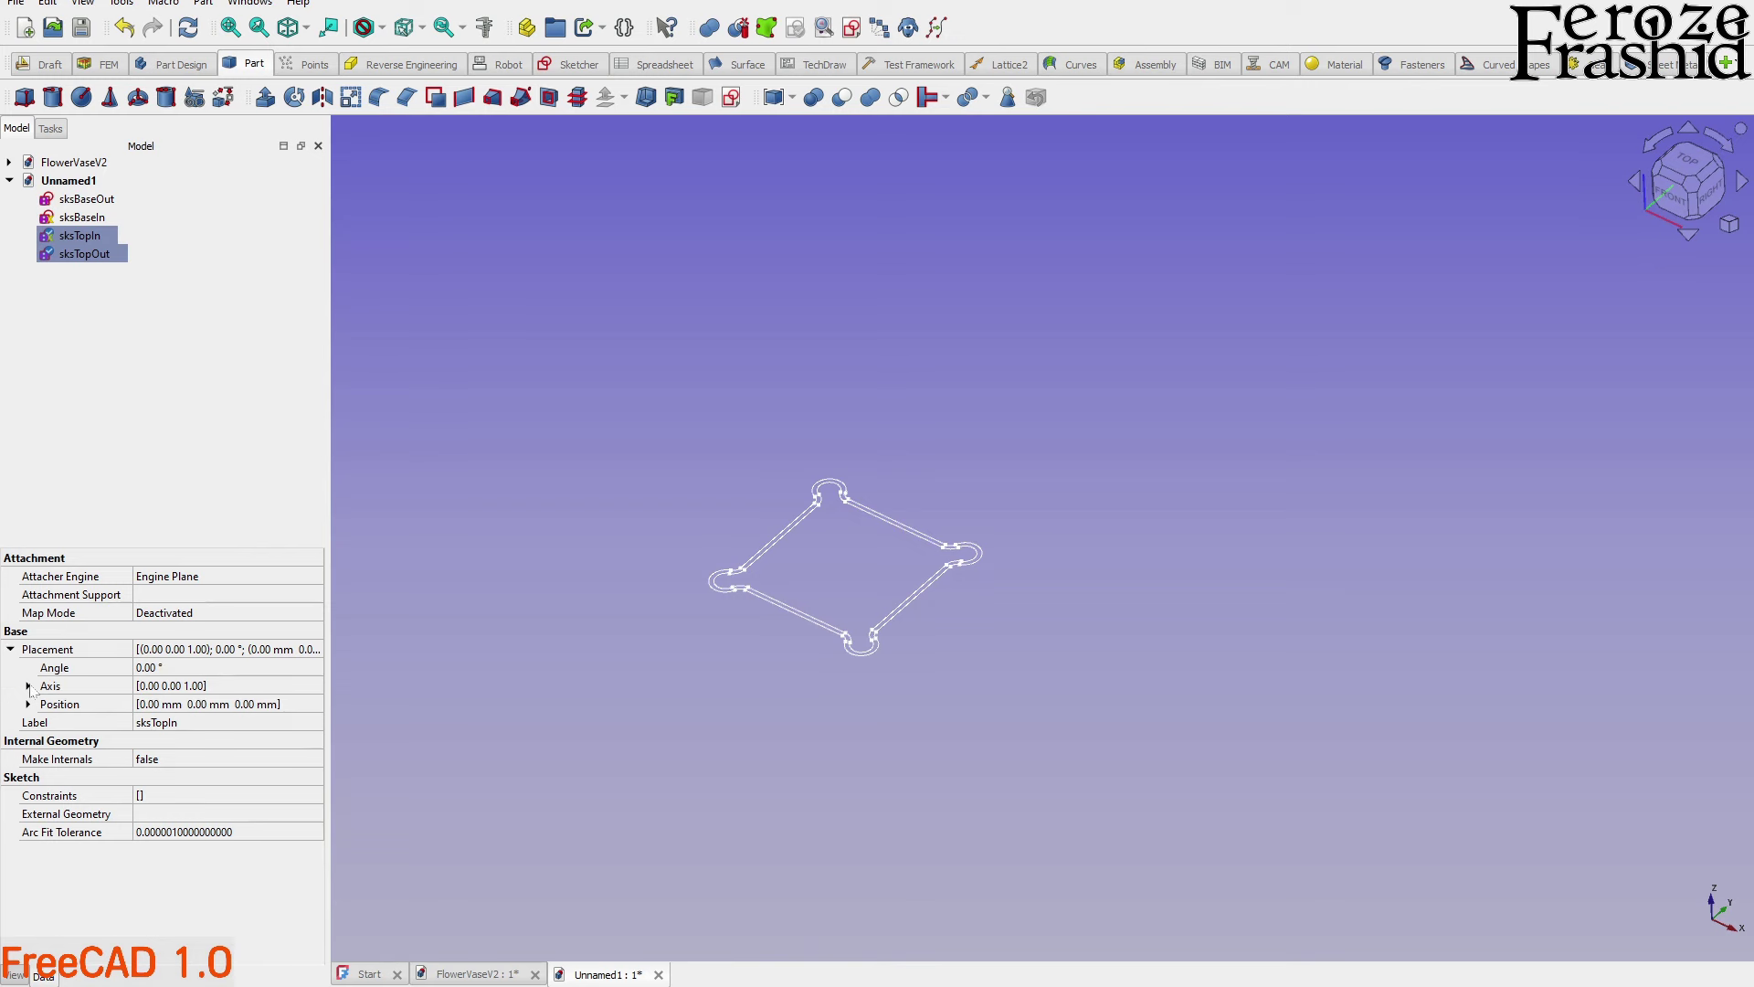
pyautogui.click(28, 703)
pyautogui.click(175, 763)
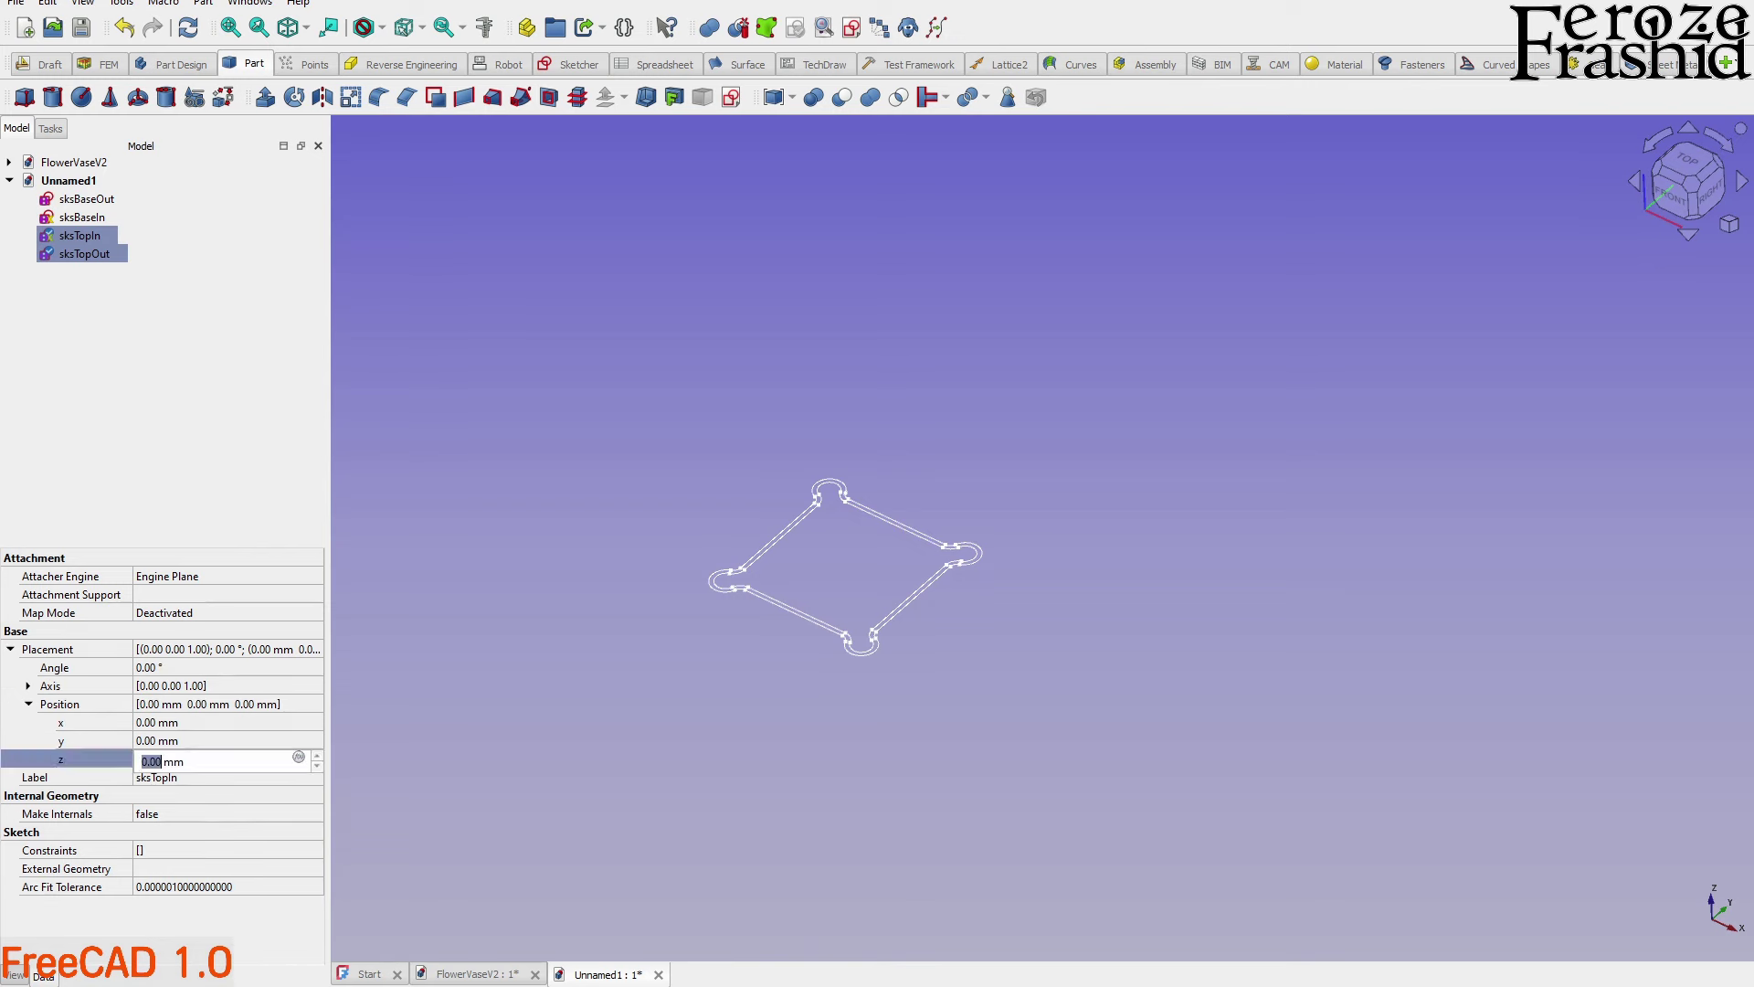
pyautogui.write('100')
pyautogui.press('Return')
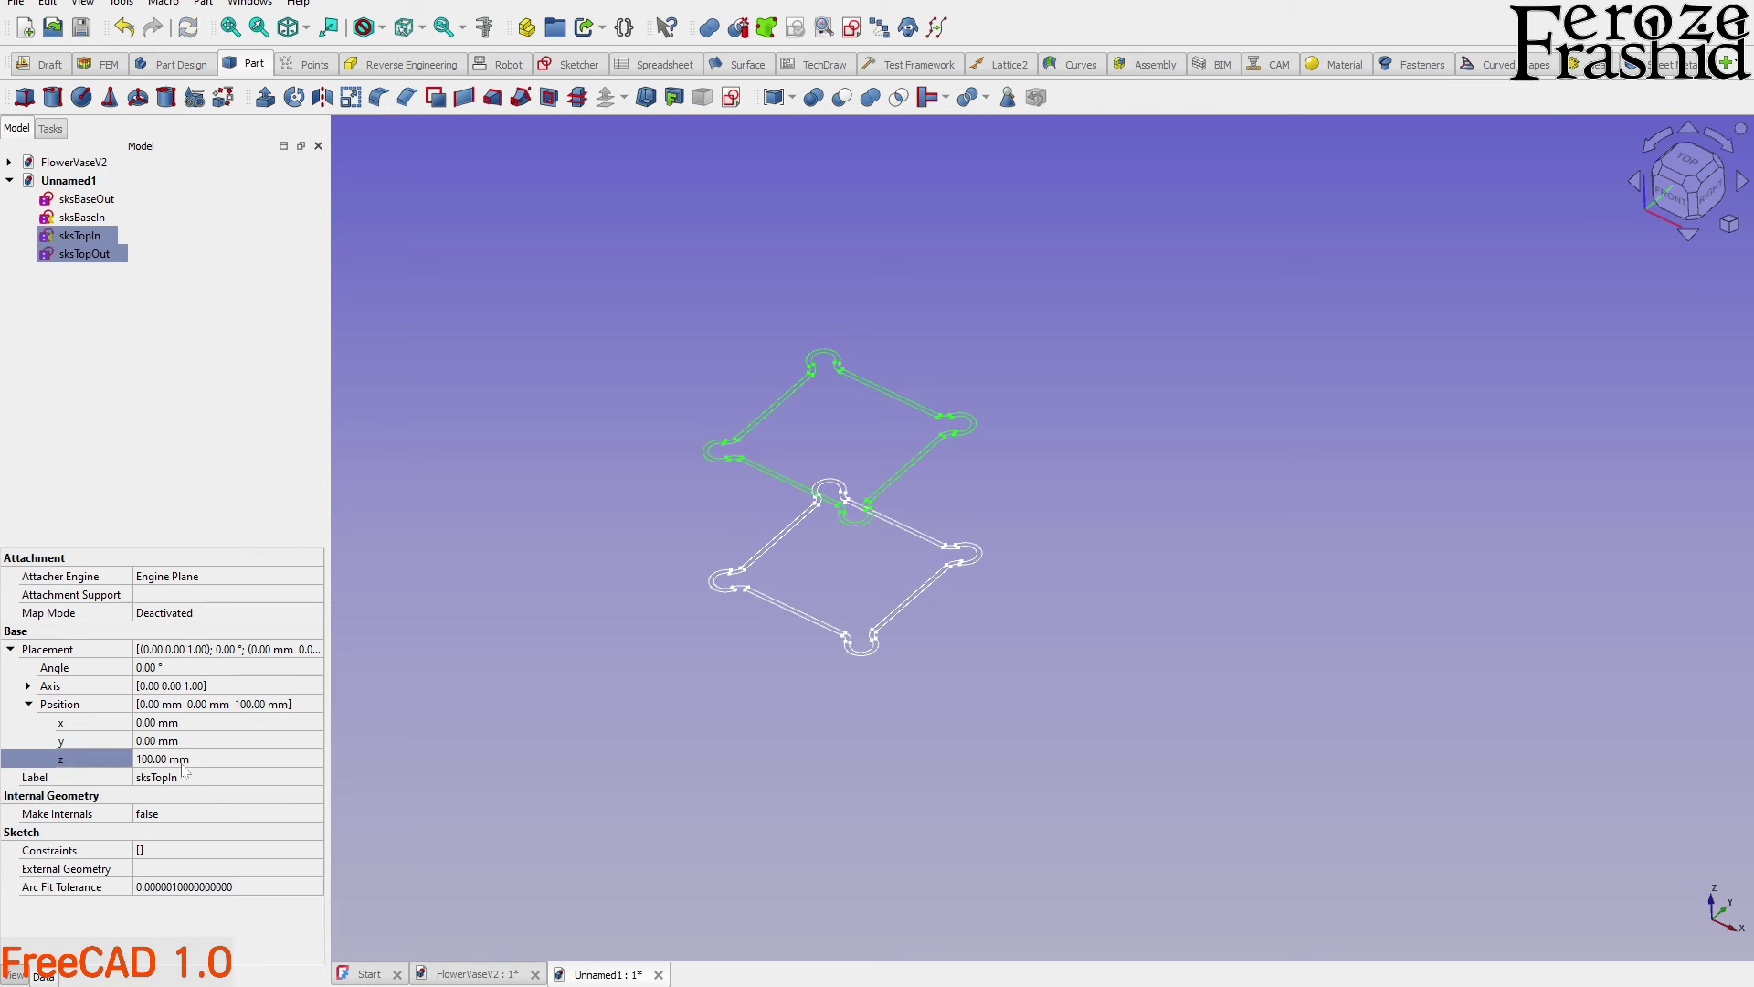
pyautogui.moveTo(918, 778)
pyautogui.mouseDown(button='middle')
pyautogui.moveTo(941, 693)
pyautogui.moveTo(1006, 666)
pyautogui.moveTo(957, 719)
pyautogui.mouseUp(button='middle')
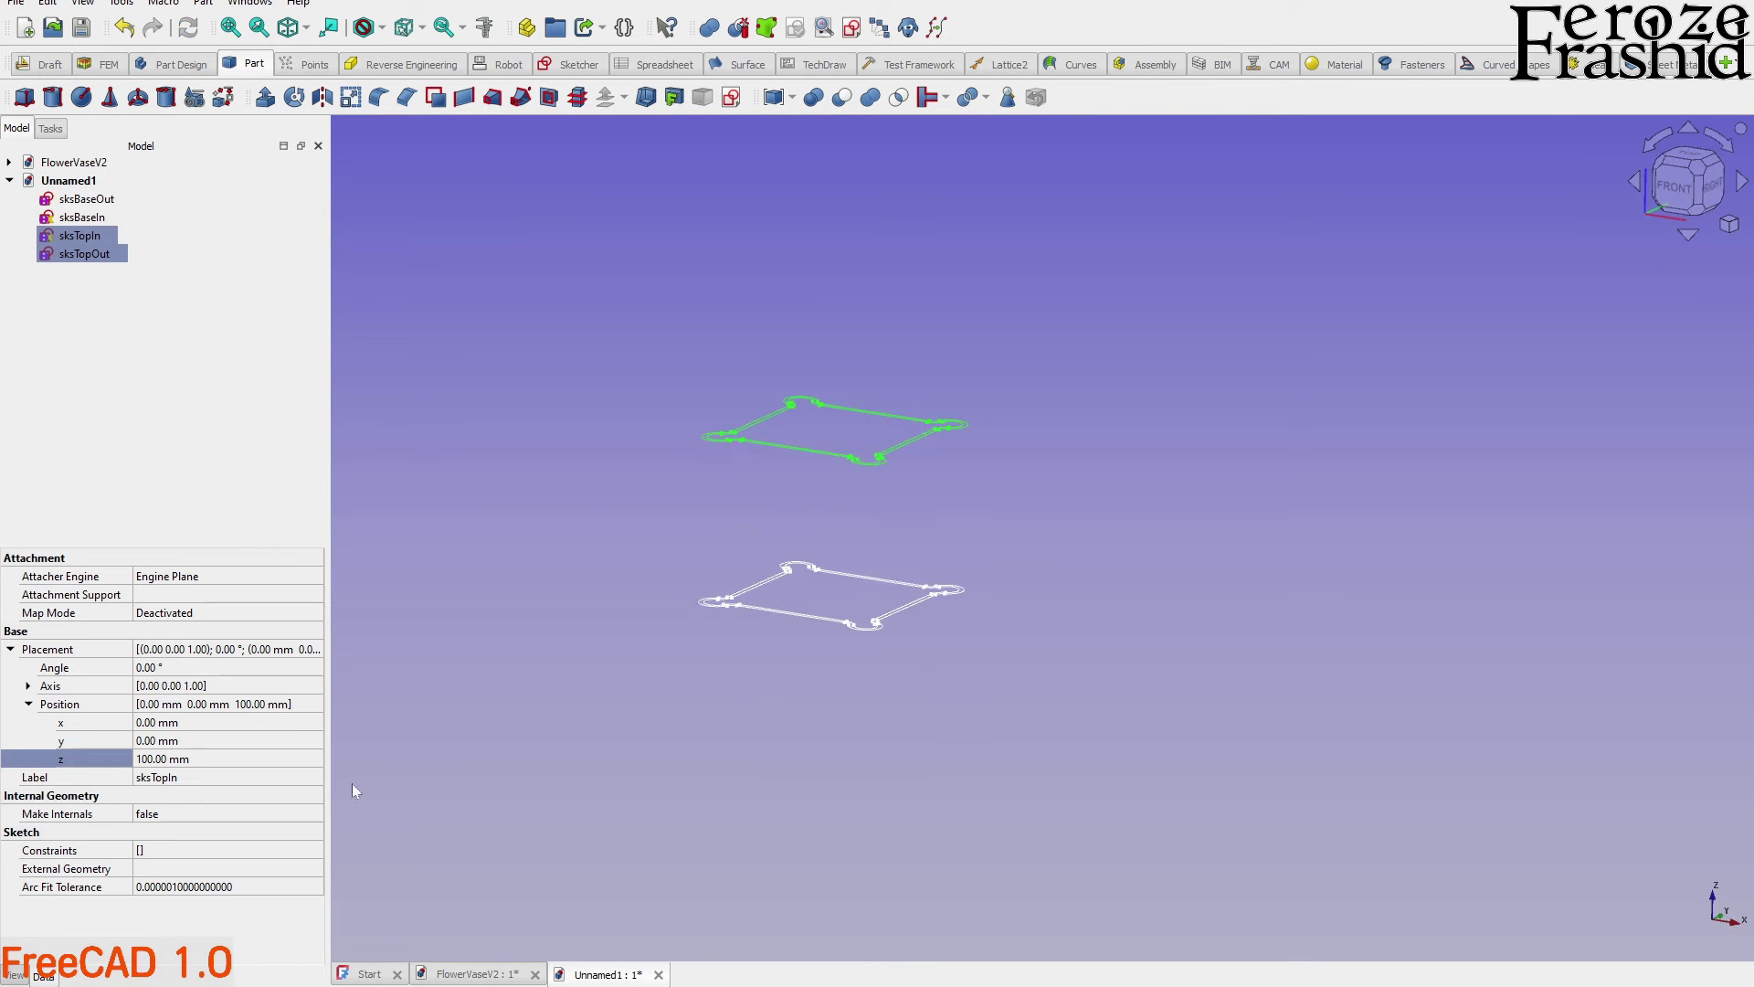
# Raise the sksTopIn and sksTopOut sketches to a Z position of 300 mm
pyautogui.click(184, 763)
pyautogui.write('00')
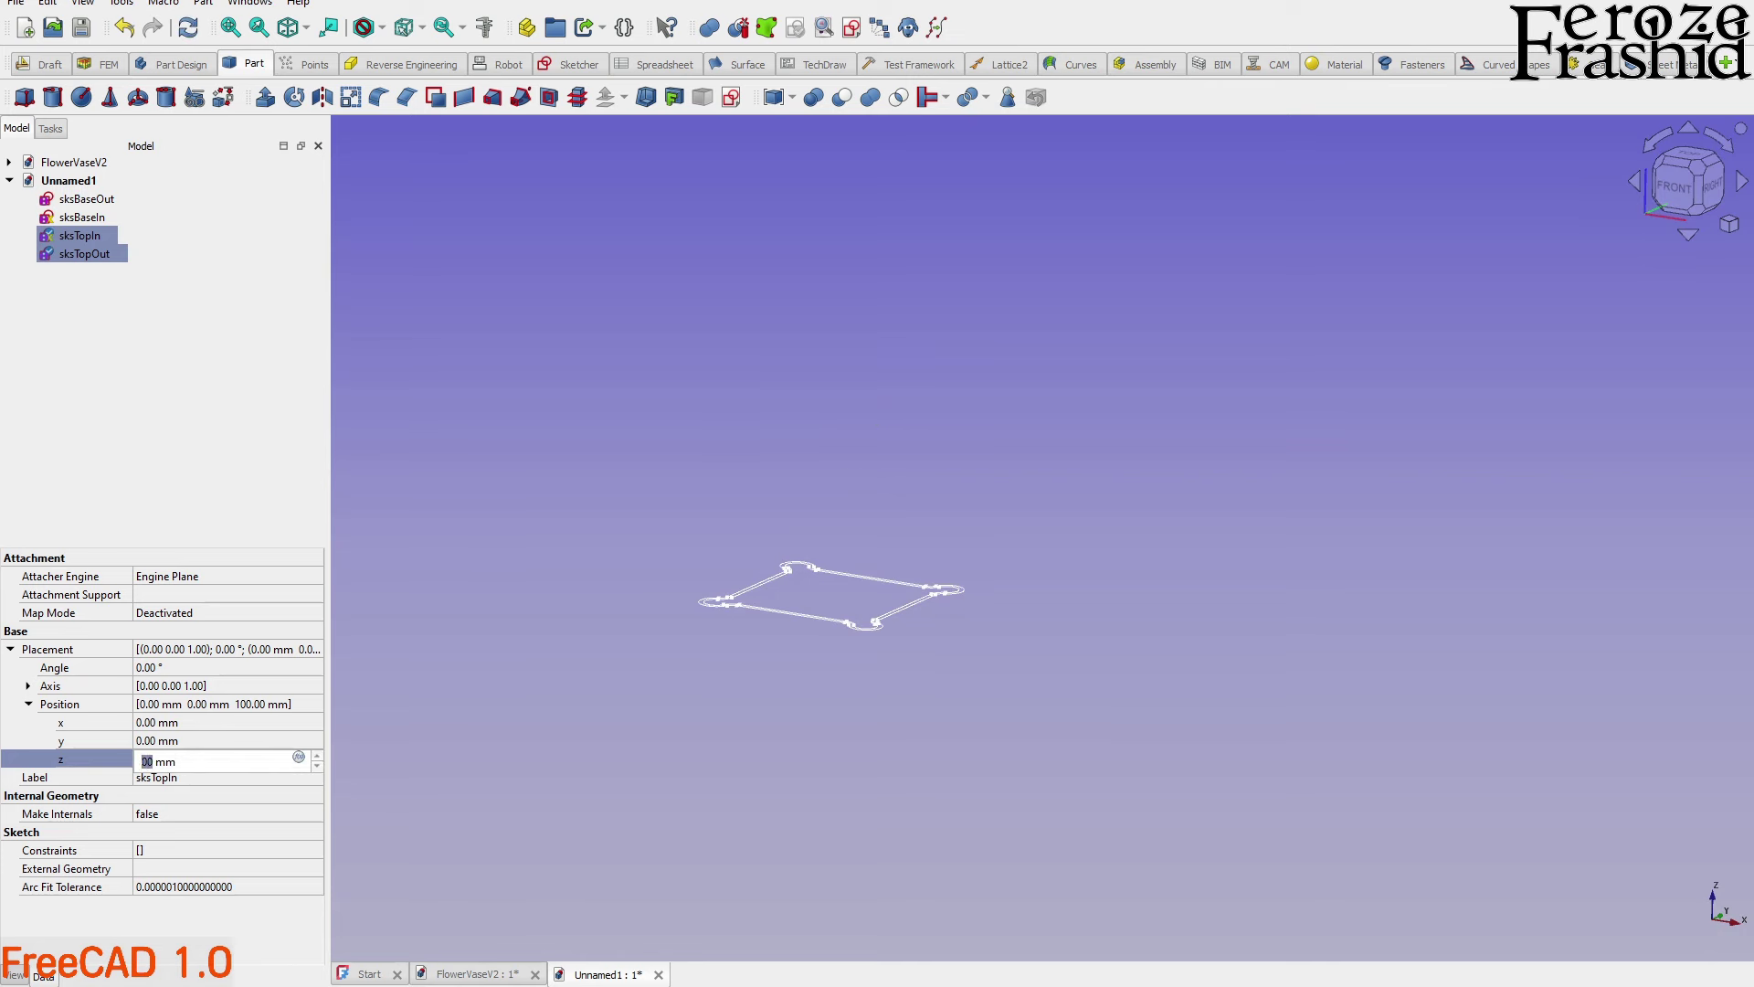
pyautogui.write('300')
pyautogui.press('Return')
pyautogui.scroll(-3, 709, 835)
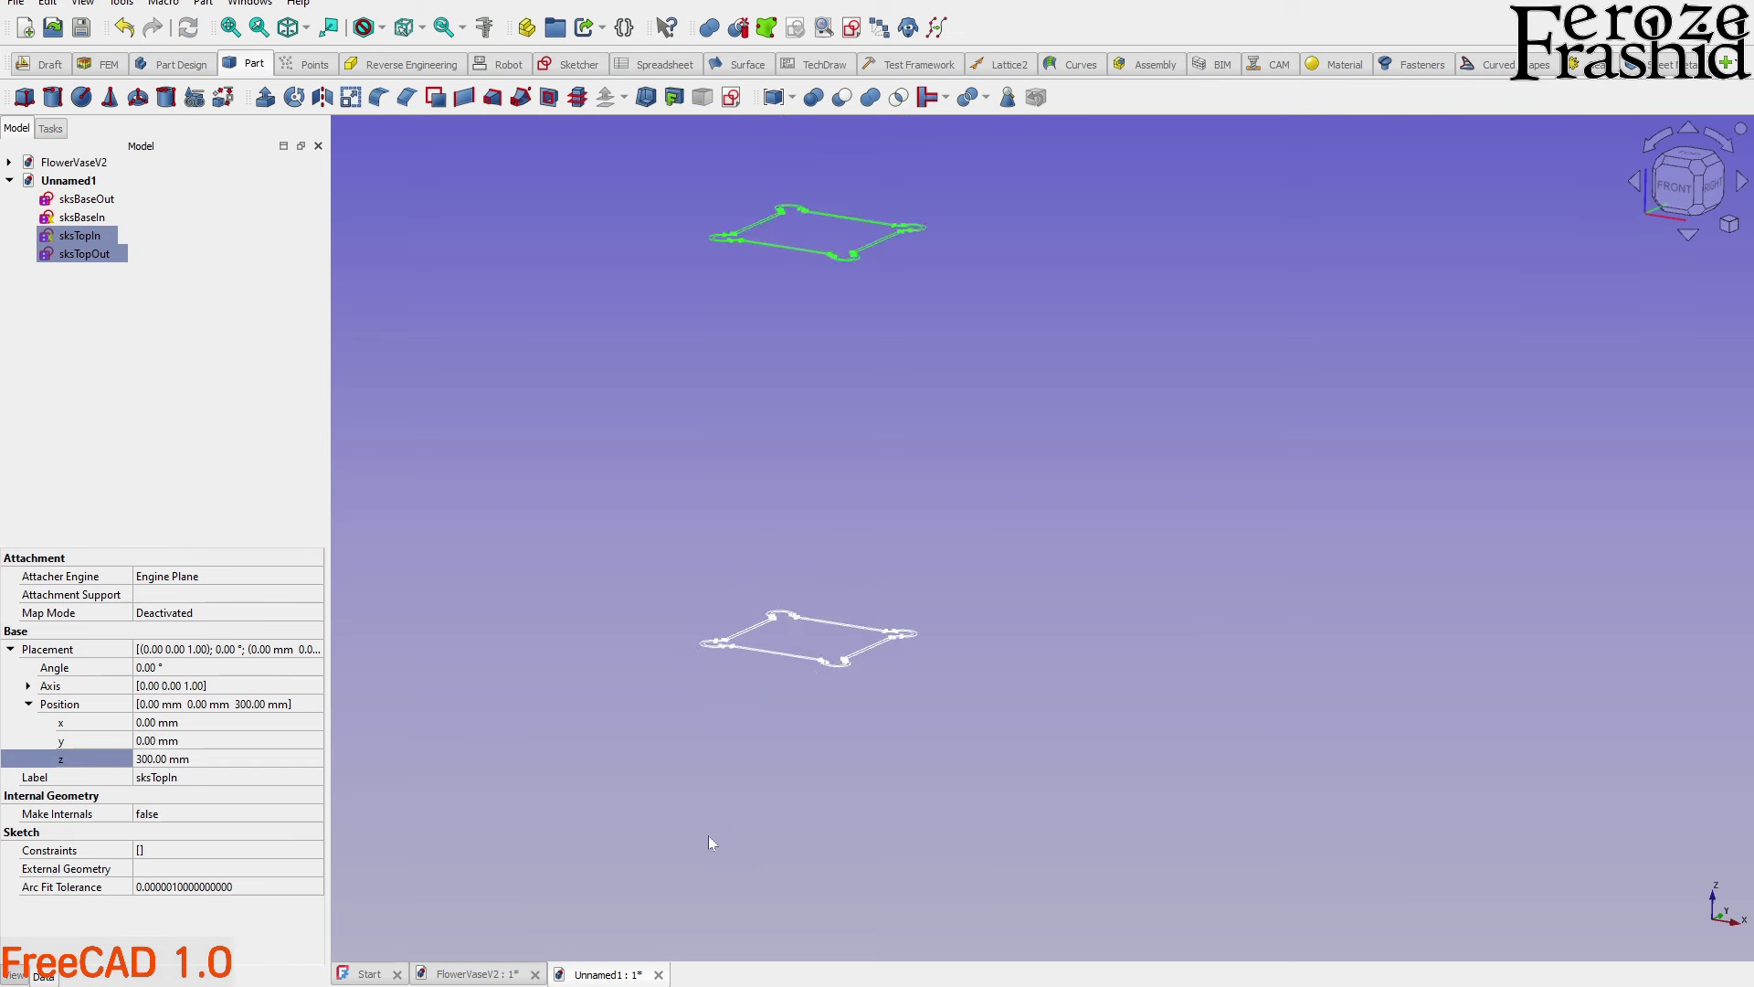
pyautogui.click(900, 533)
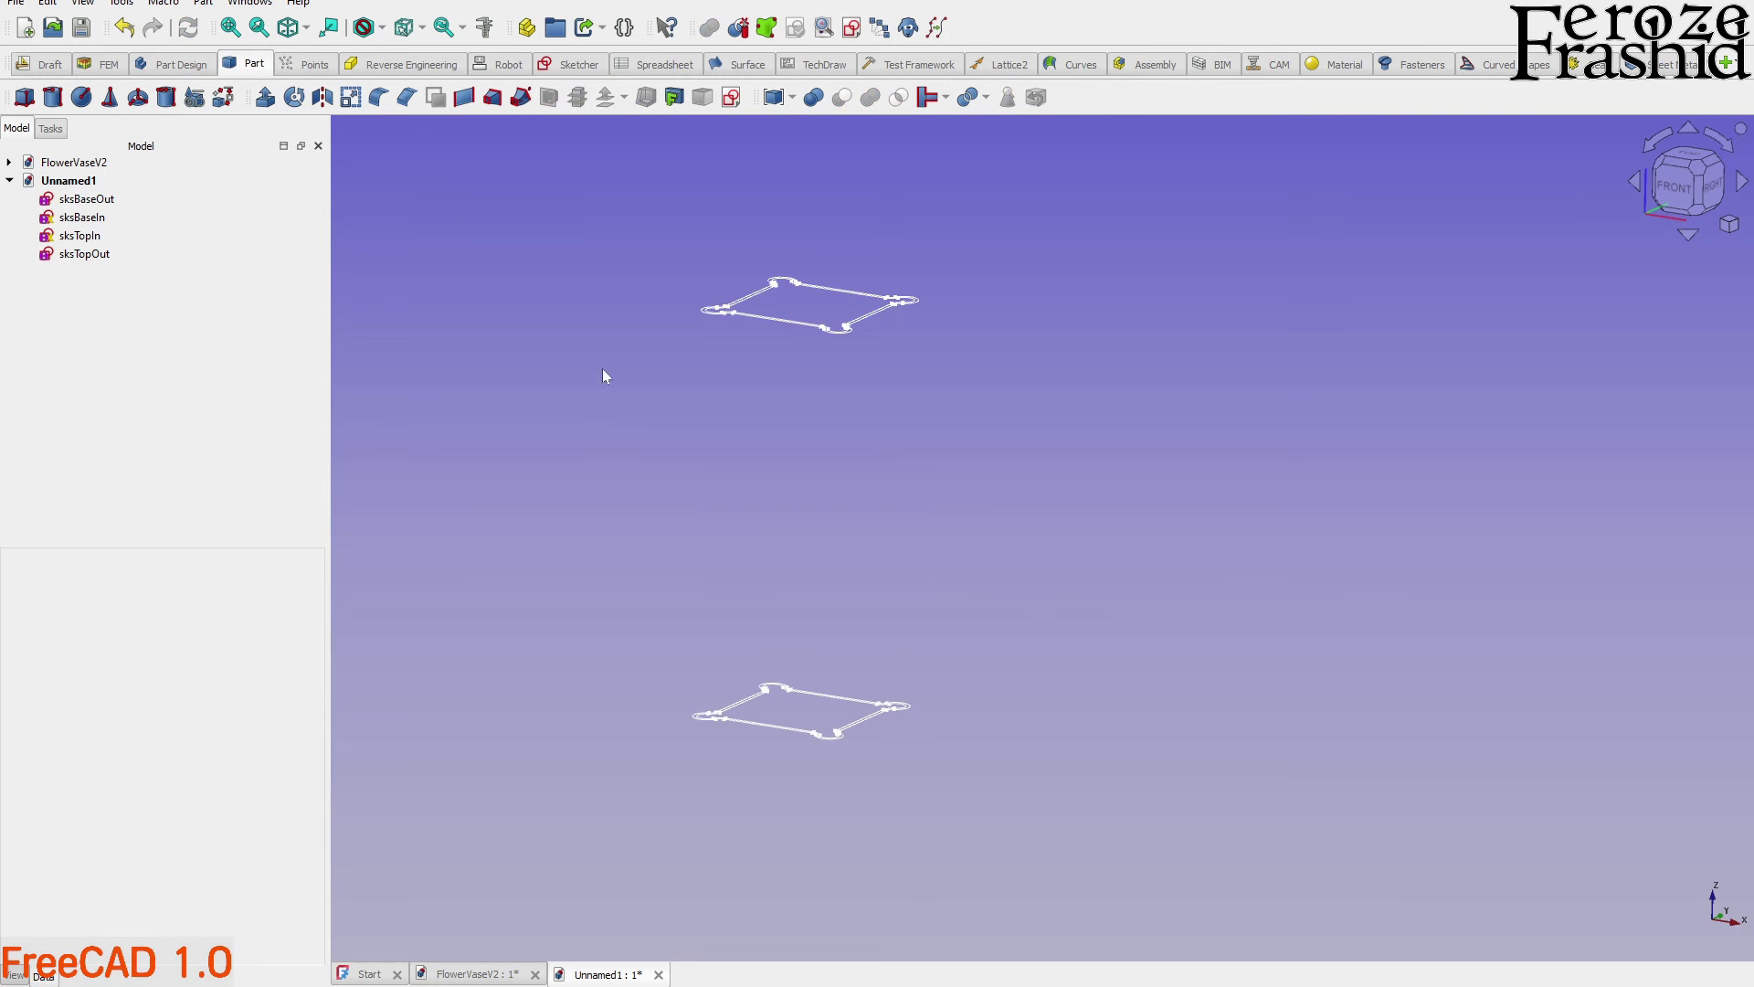
# Duplicate the sksBaseOut sketch and rename the copy sksMidOut
pyautogui.click(87, 199)
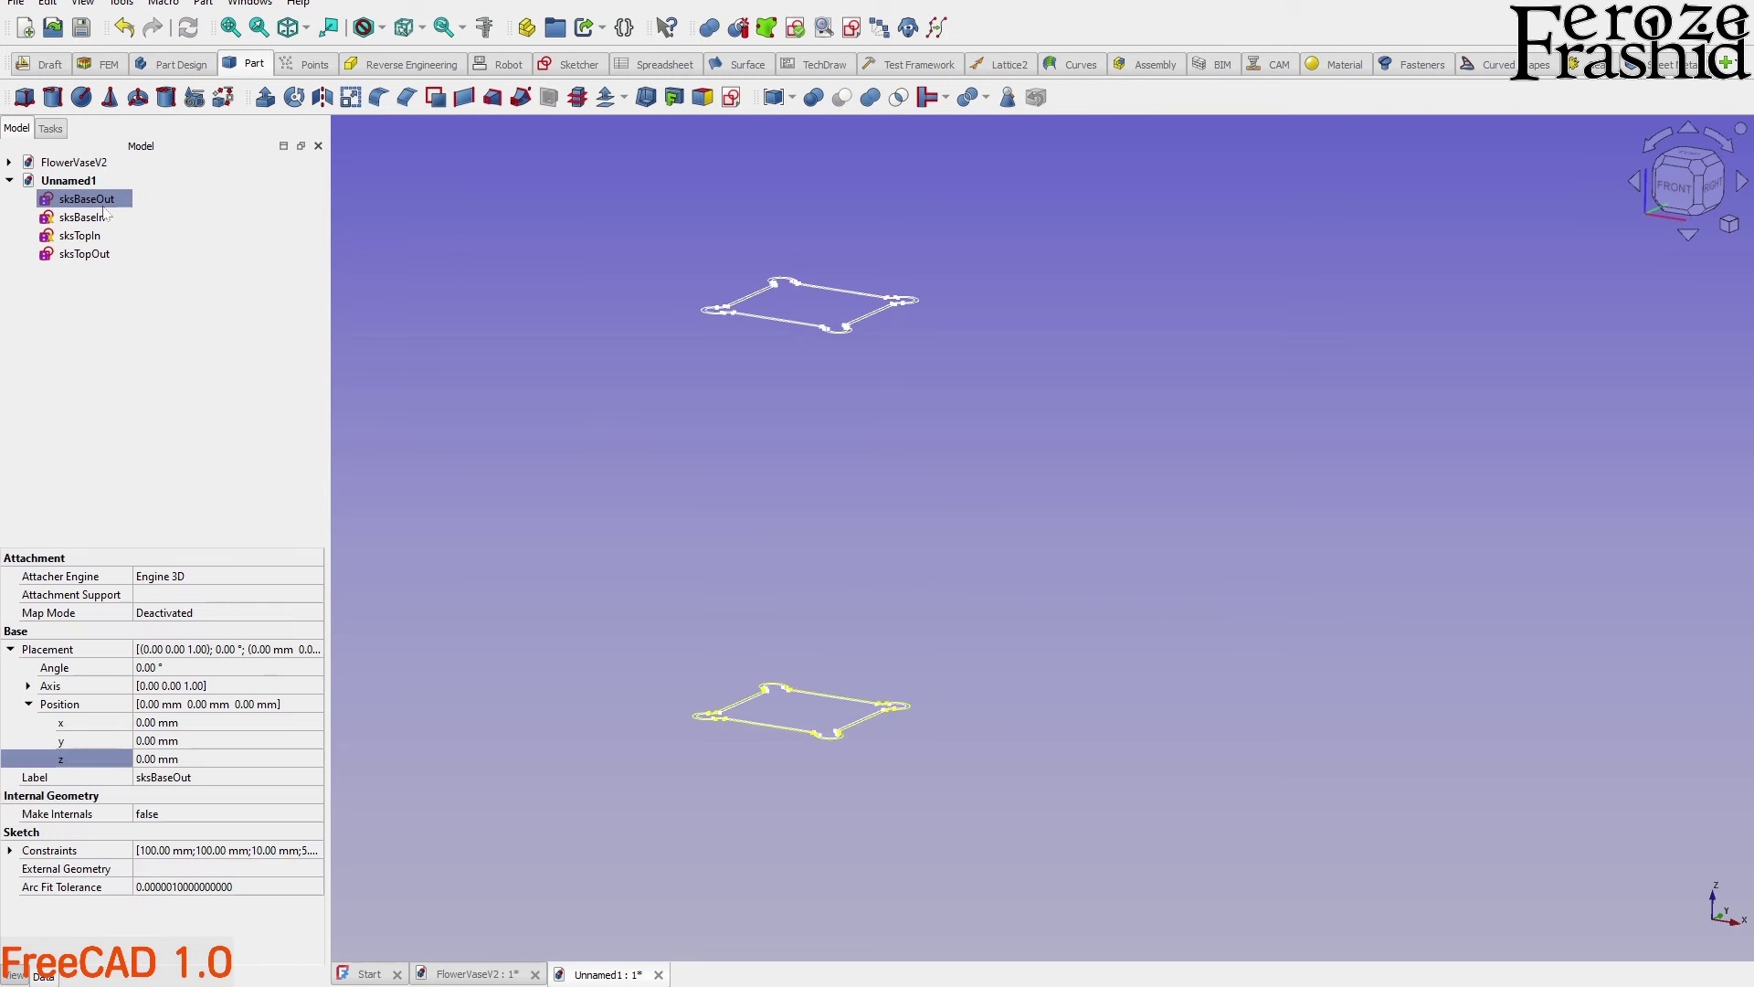
pyautogui.hotkey('ctrl', 'c')
pyautogui.click(98, 302)
pyautogui.hotkey('ctrl', 'v')
pyautogui.click(94, 273)
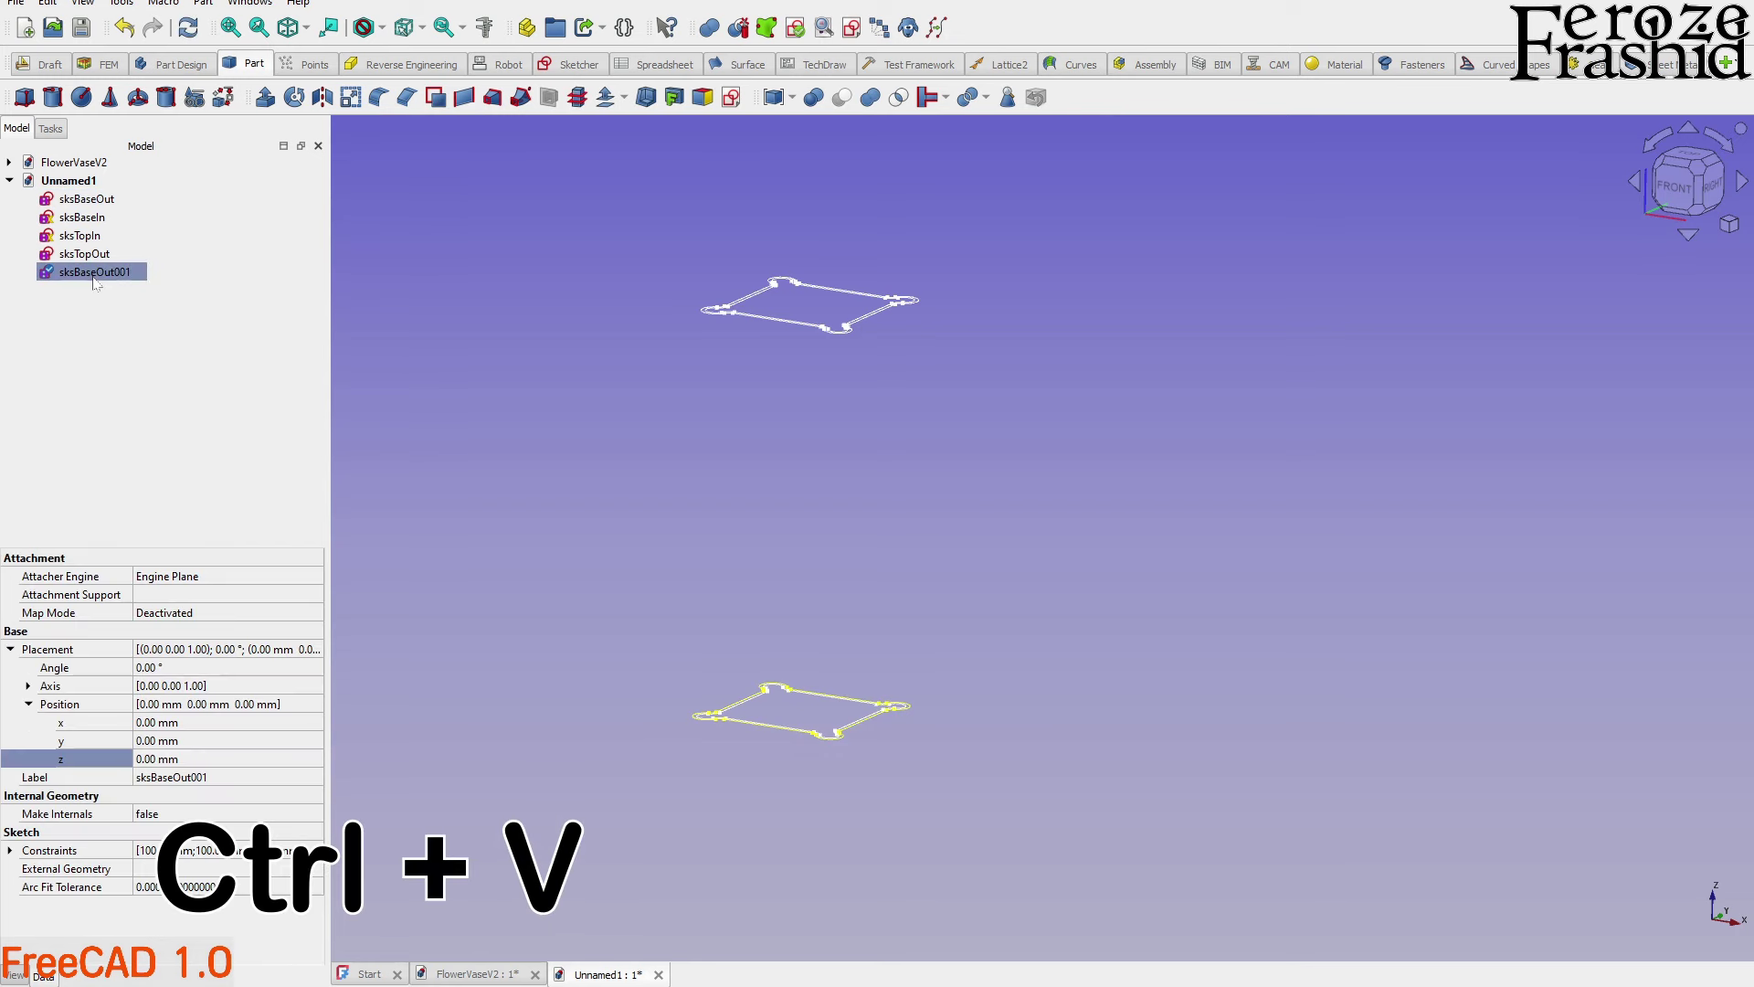
pyautogui.click(94, 273)
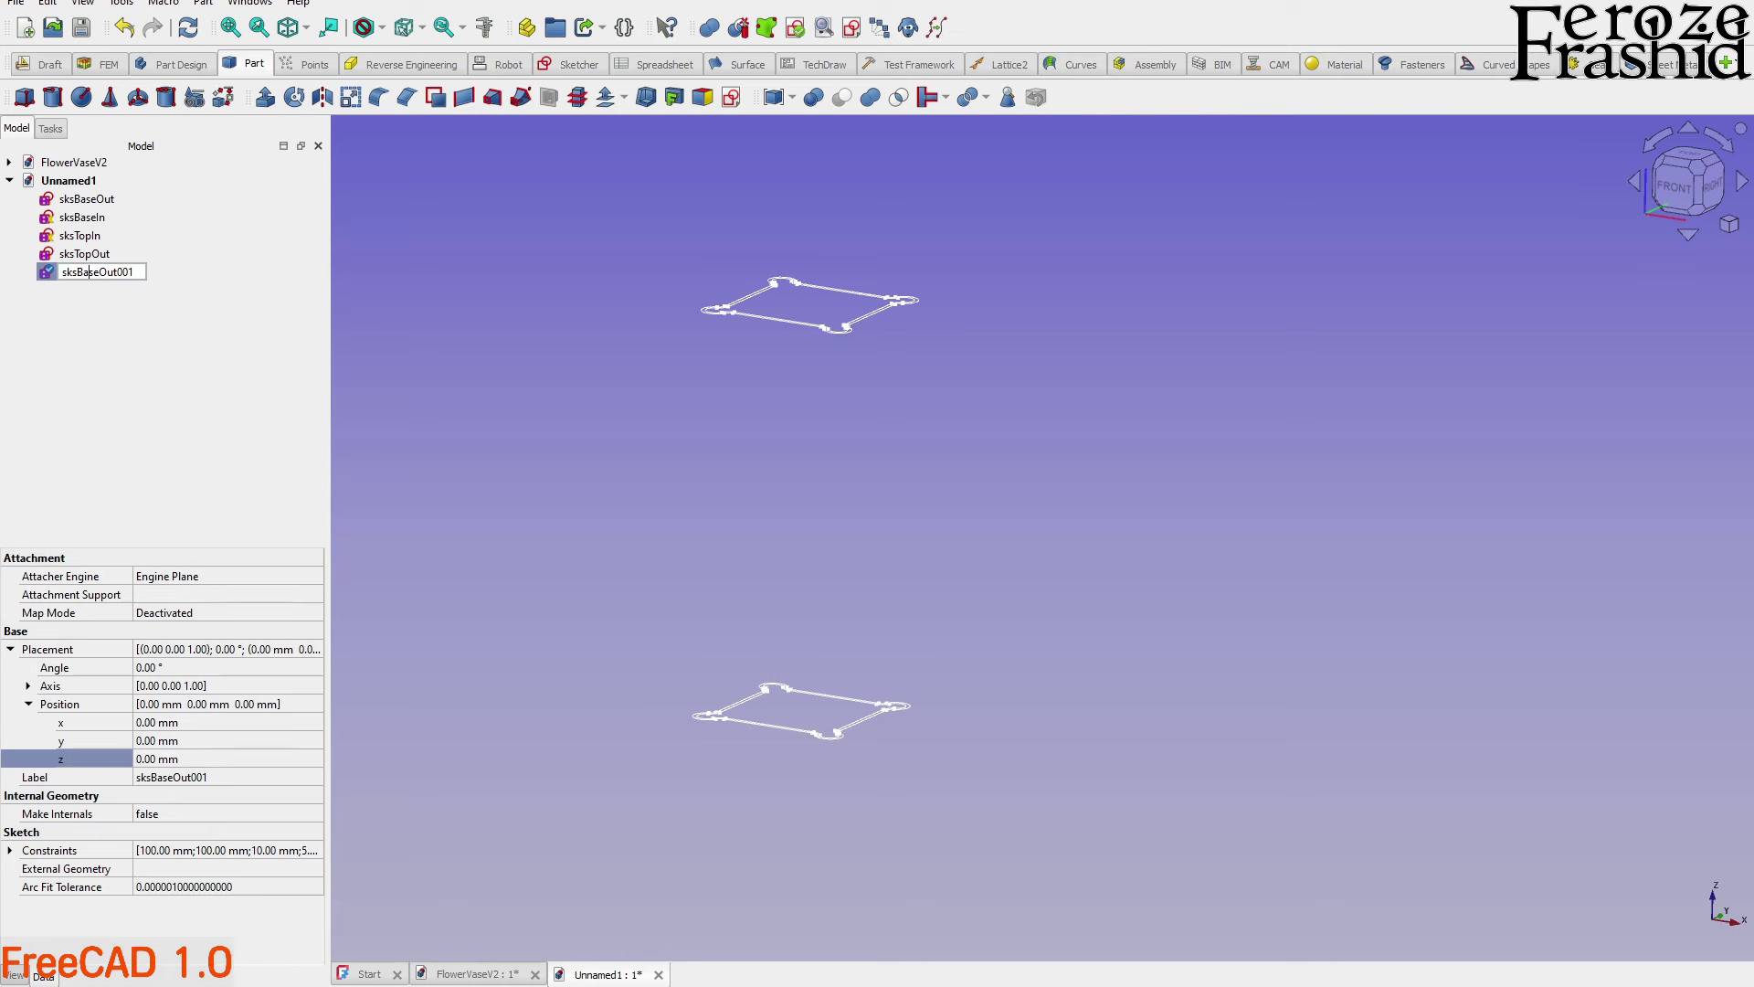
pyautogui.write('Mid')
pyautogui.press('BackSpace')
pyautogui.press('Return')
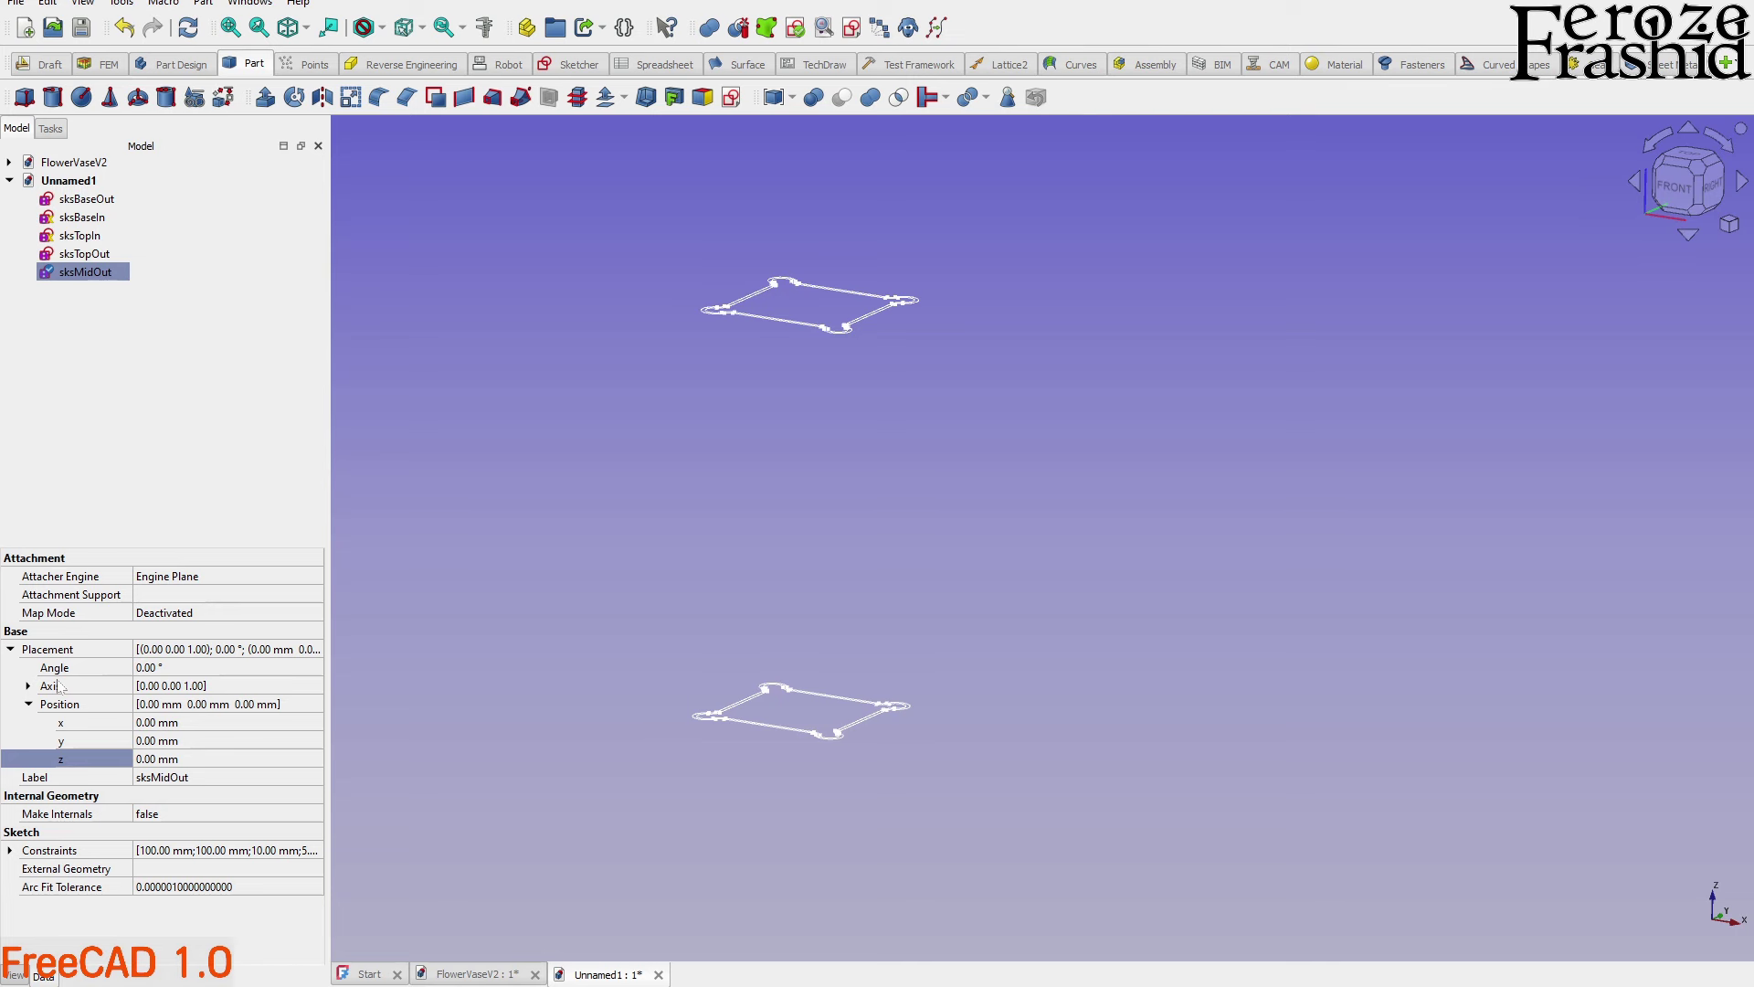
# Rotate the sksMidOut sketch by 45° and set its Z position to 150 mm
pyautogui.click(157, 670)
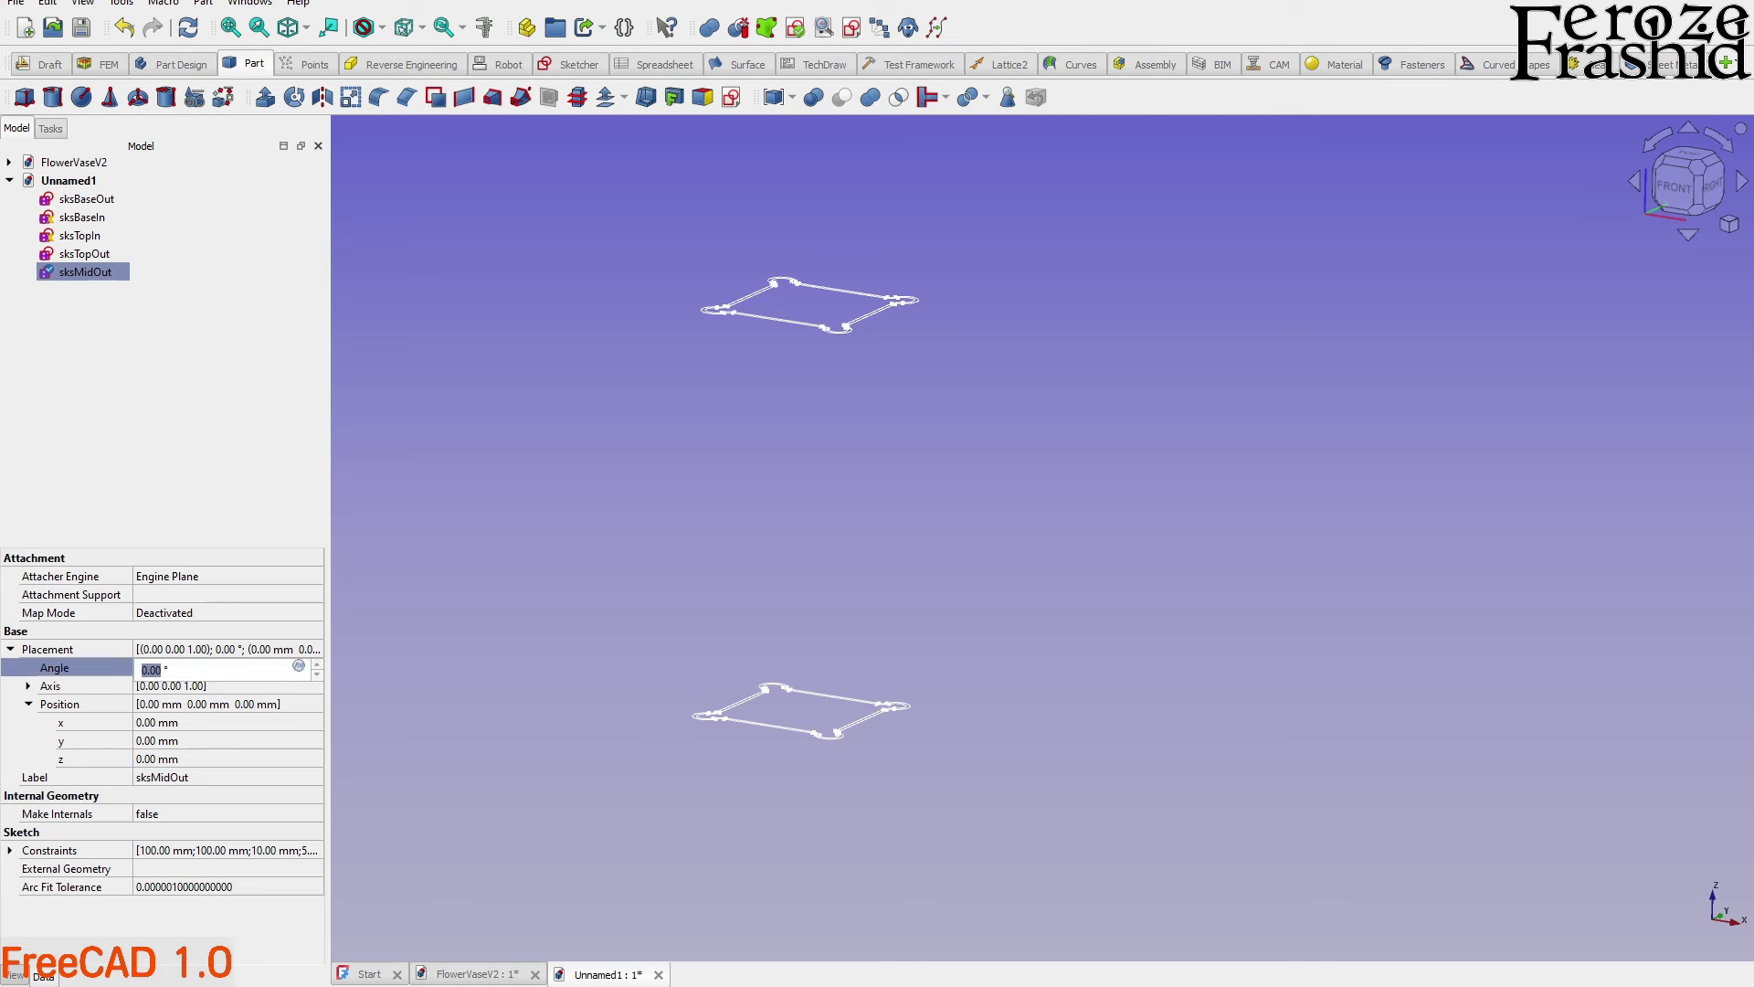
pyautogui.write('45')
pyautogui.click(162, 760)
pyautogui.write('150')
pyautogui.press('Return')
pyautogui.click(494, 615)
pyautogui.moveTo(893, 655); pyautogui.dragTo(984, 670, button='middle')
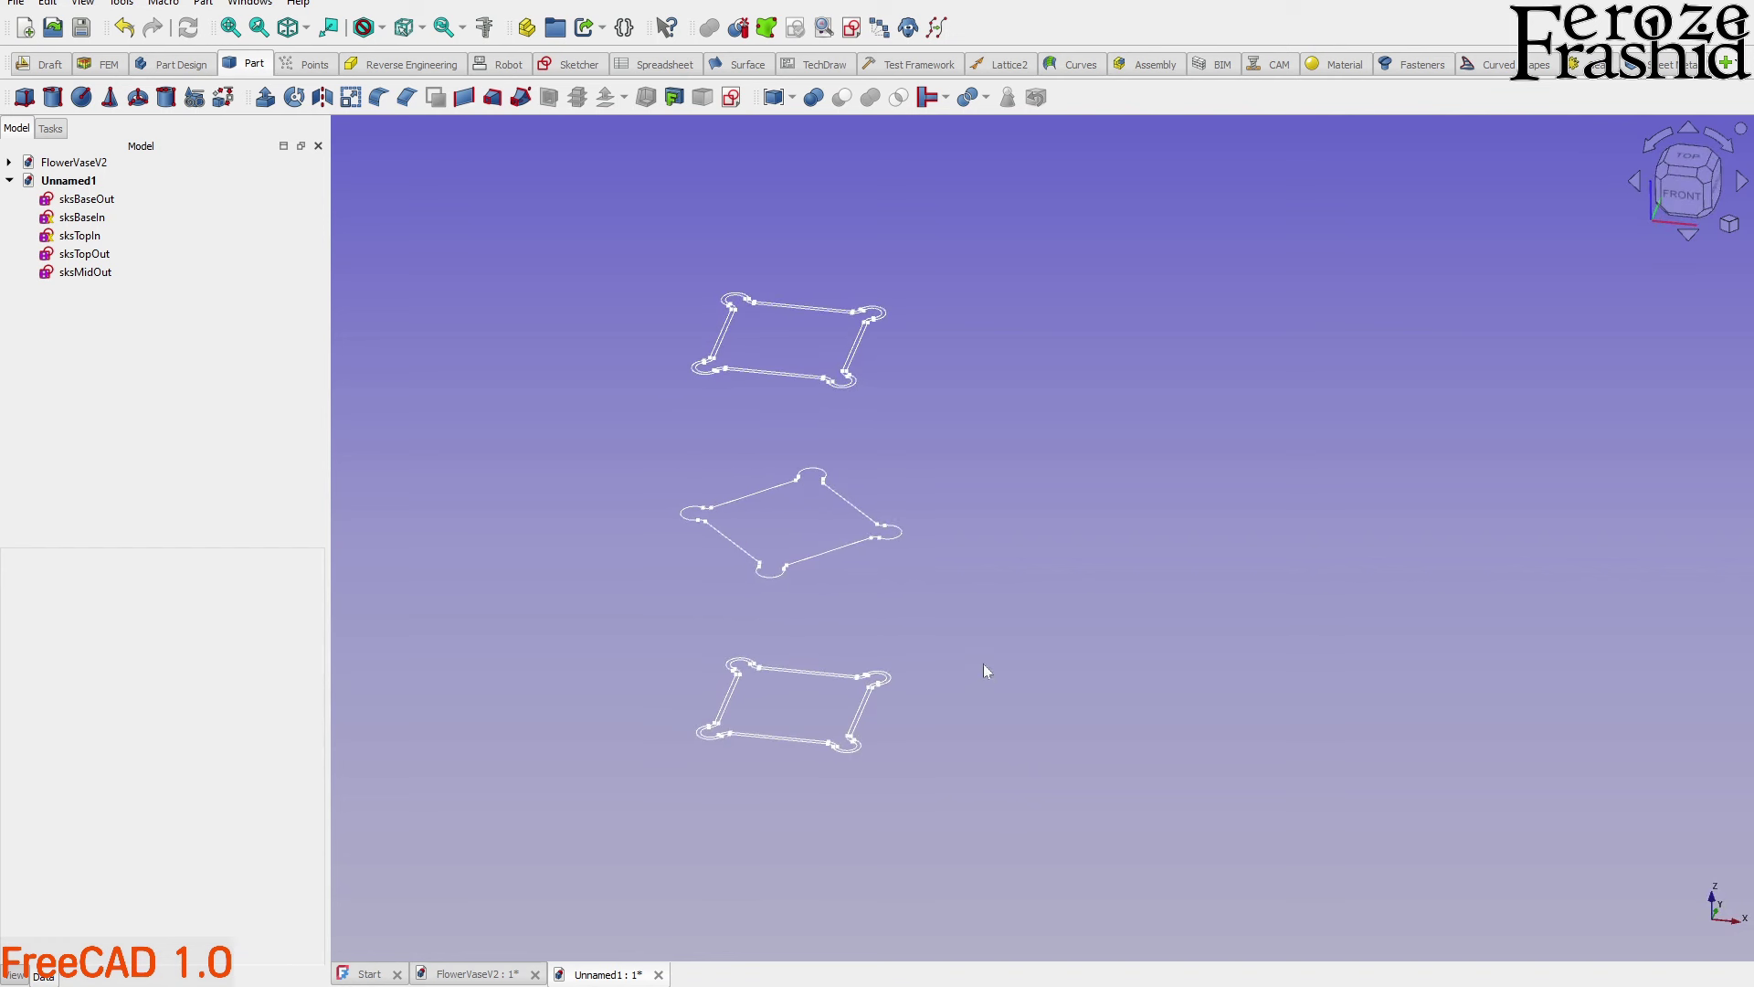
# Loft the profiles sksBaseOut, sksMidOut and sksTopOut, in that order, into a solid
pyautogui.click(492, 97)
pyautogui.click(78, 274)
pyautogui.click(163, 352)
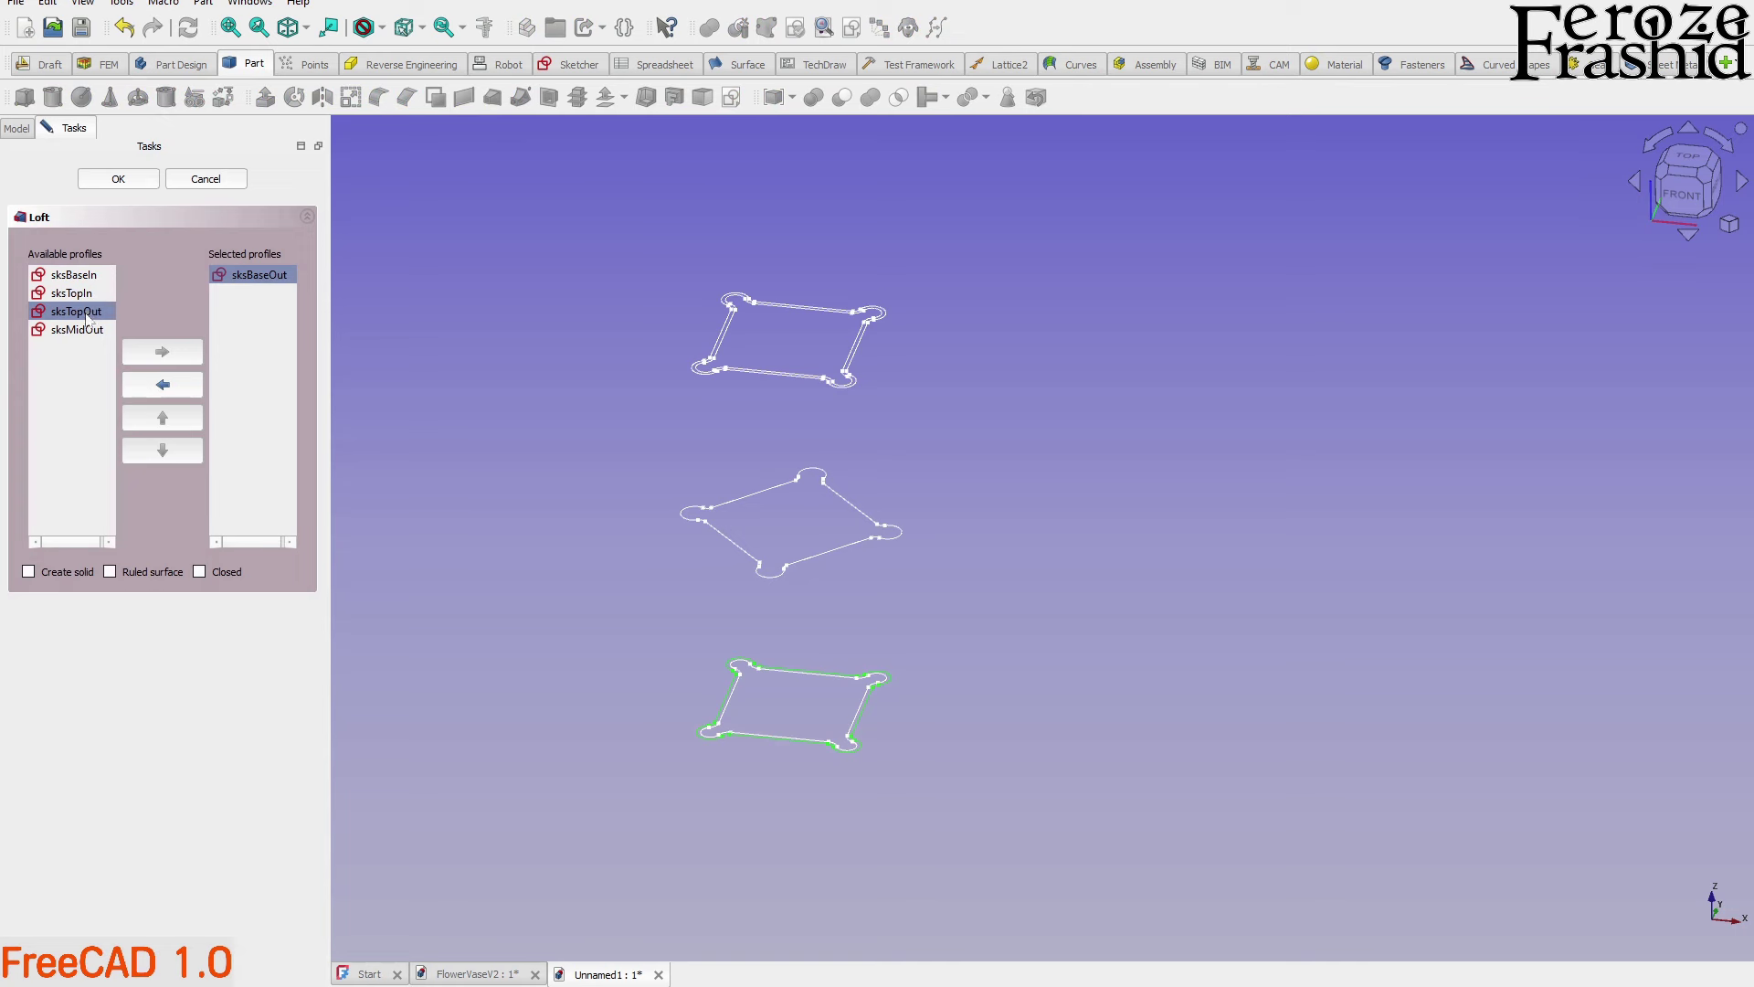
pyautogui.doubleClick(79, 331)
pyautogui.doubleClick(79, 313)
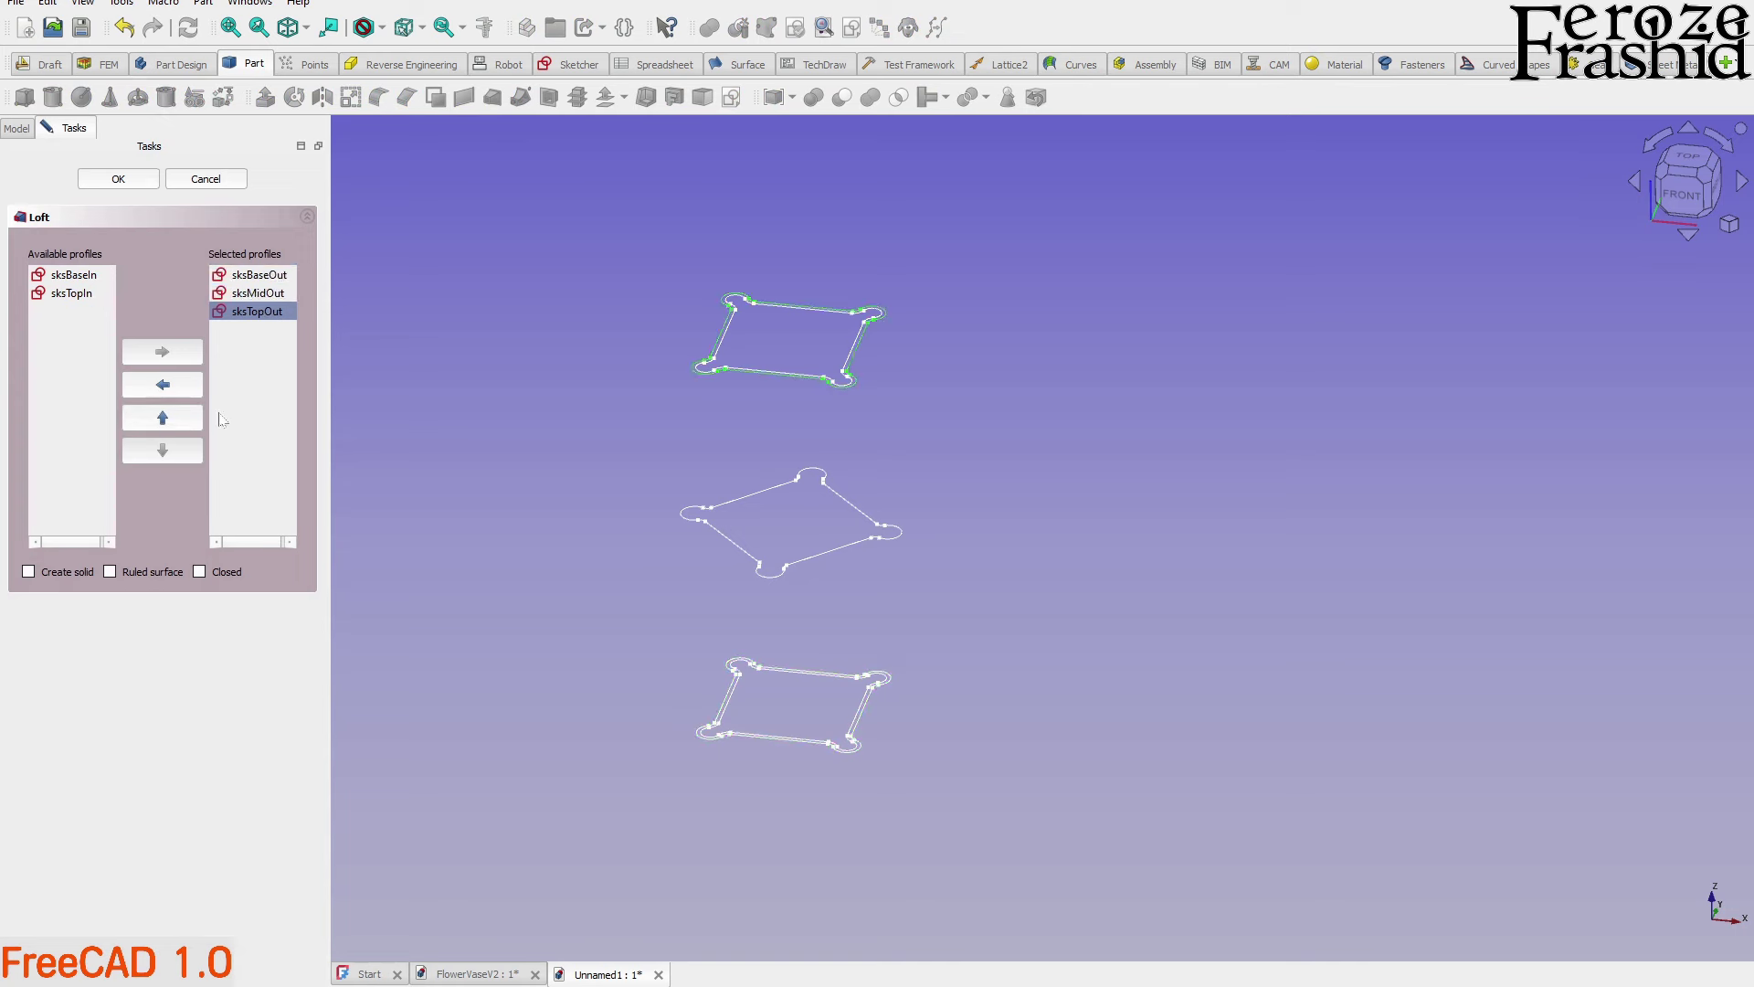
pyautogui.click(89, 561)
pyautogui.click(101, 179)
pyautogui.moveTo(957, 614); pyautogui.dragTo(994, 591, button='middle')
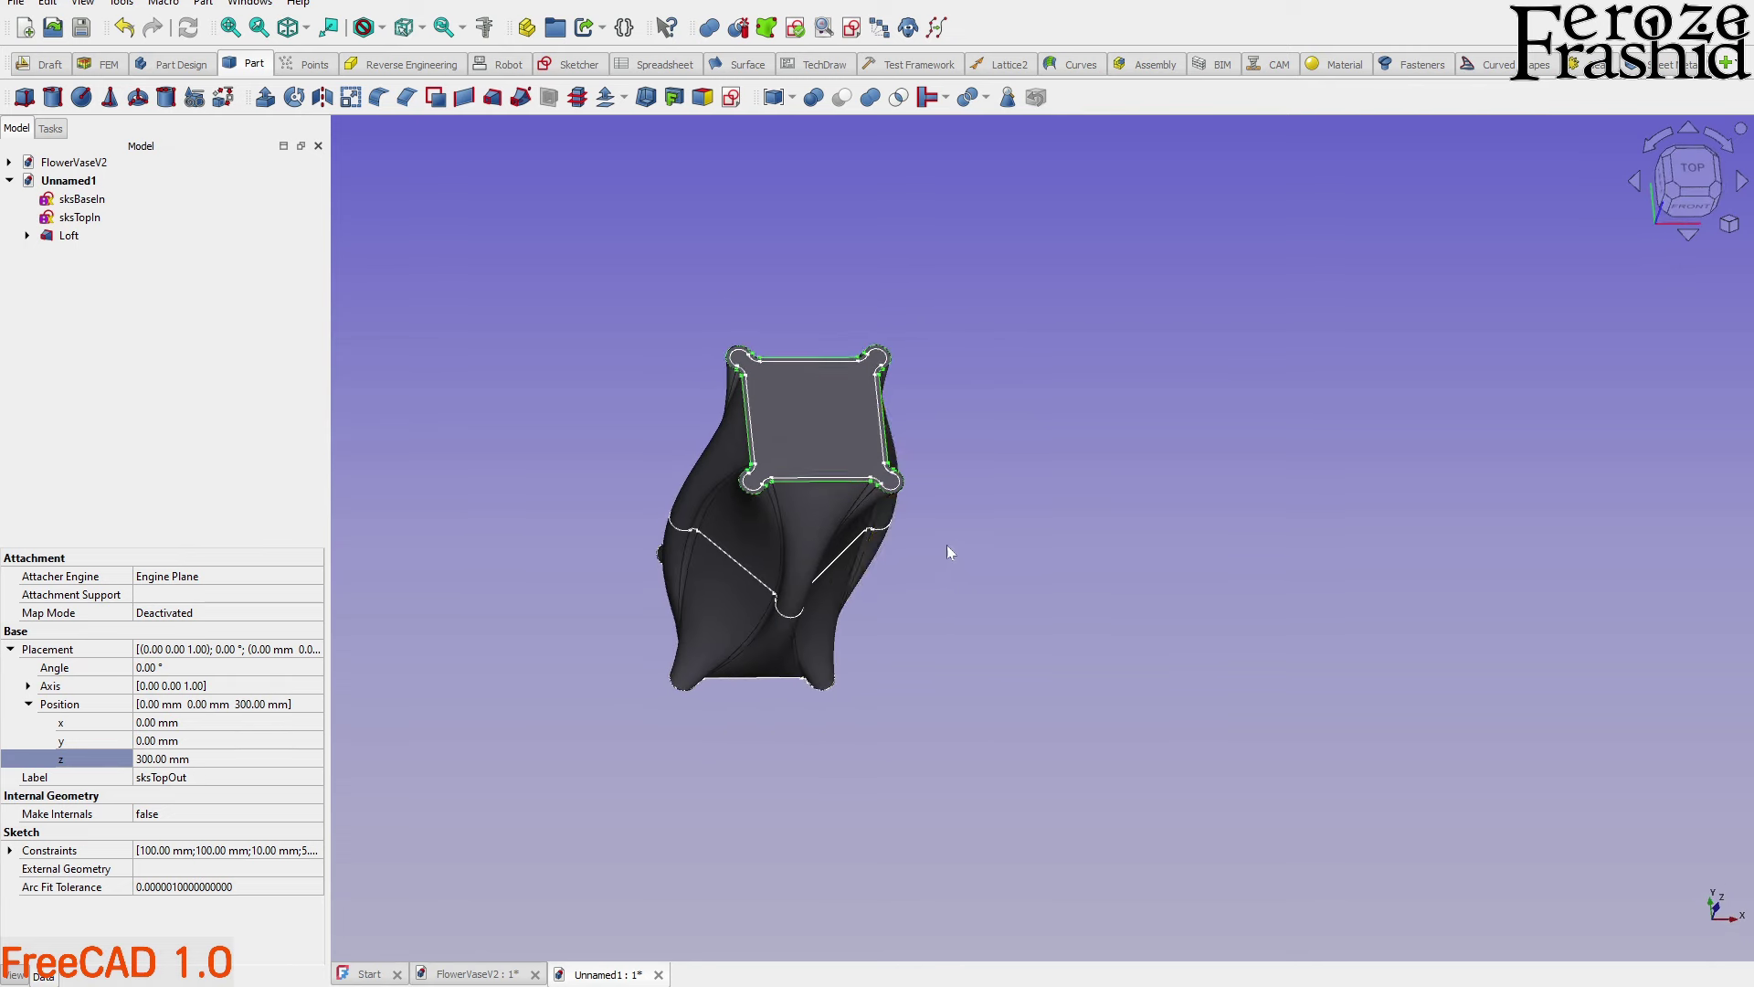
# Compare the new loft with the finished vase in the FlowerVaseV2 document, then return to Unnamed1
pyautogui.click(50, 163)
pyautogui.moveTo(980, 621); pyautogui.dragTo(979, 542, button='middle')
pyautogui.moveTo(865, 564); pyautogui.dragTo(990, 478, button='middle')
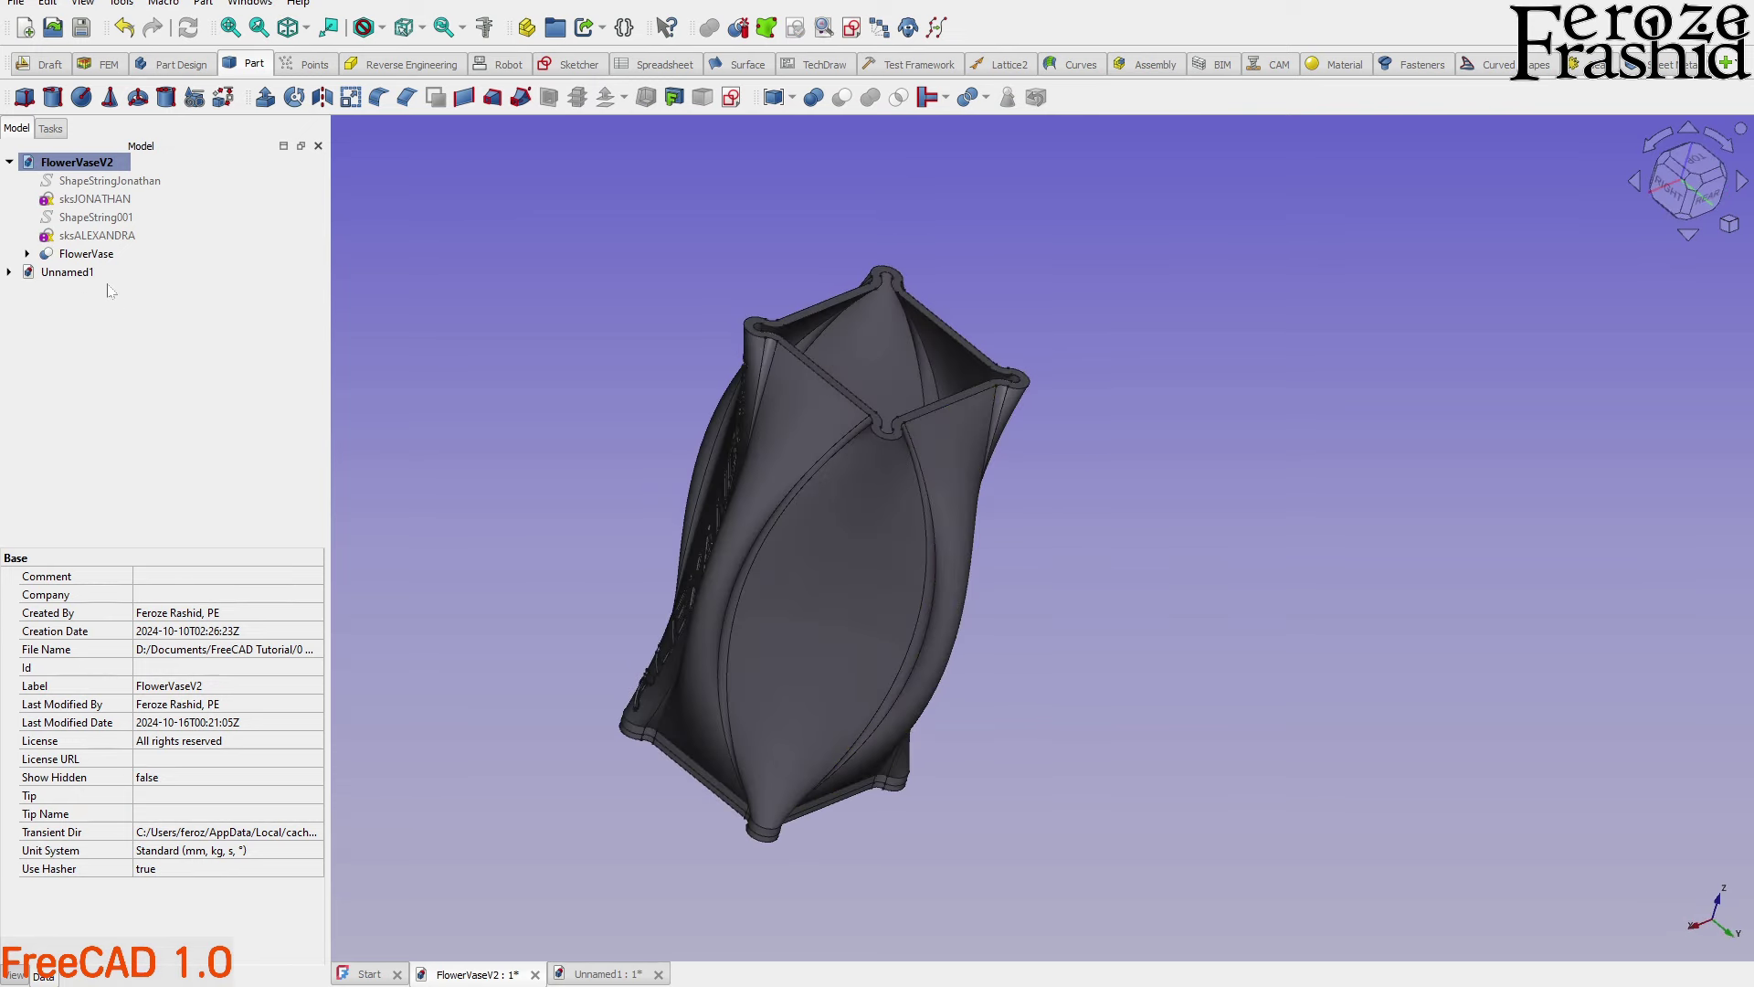
pyautogui.click(67, 271)
pyautogui.moveTo(830, 548); pyautogui.dragTo(815, 590, button='middle')
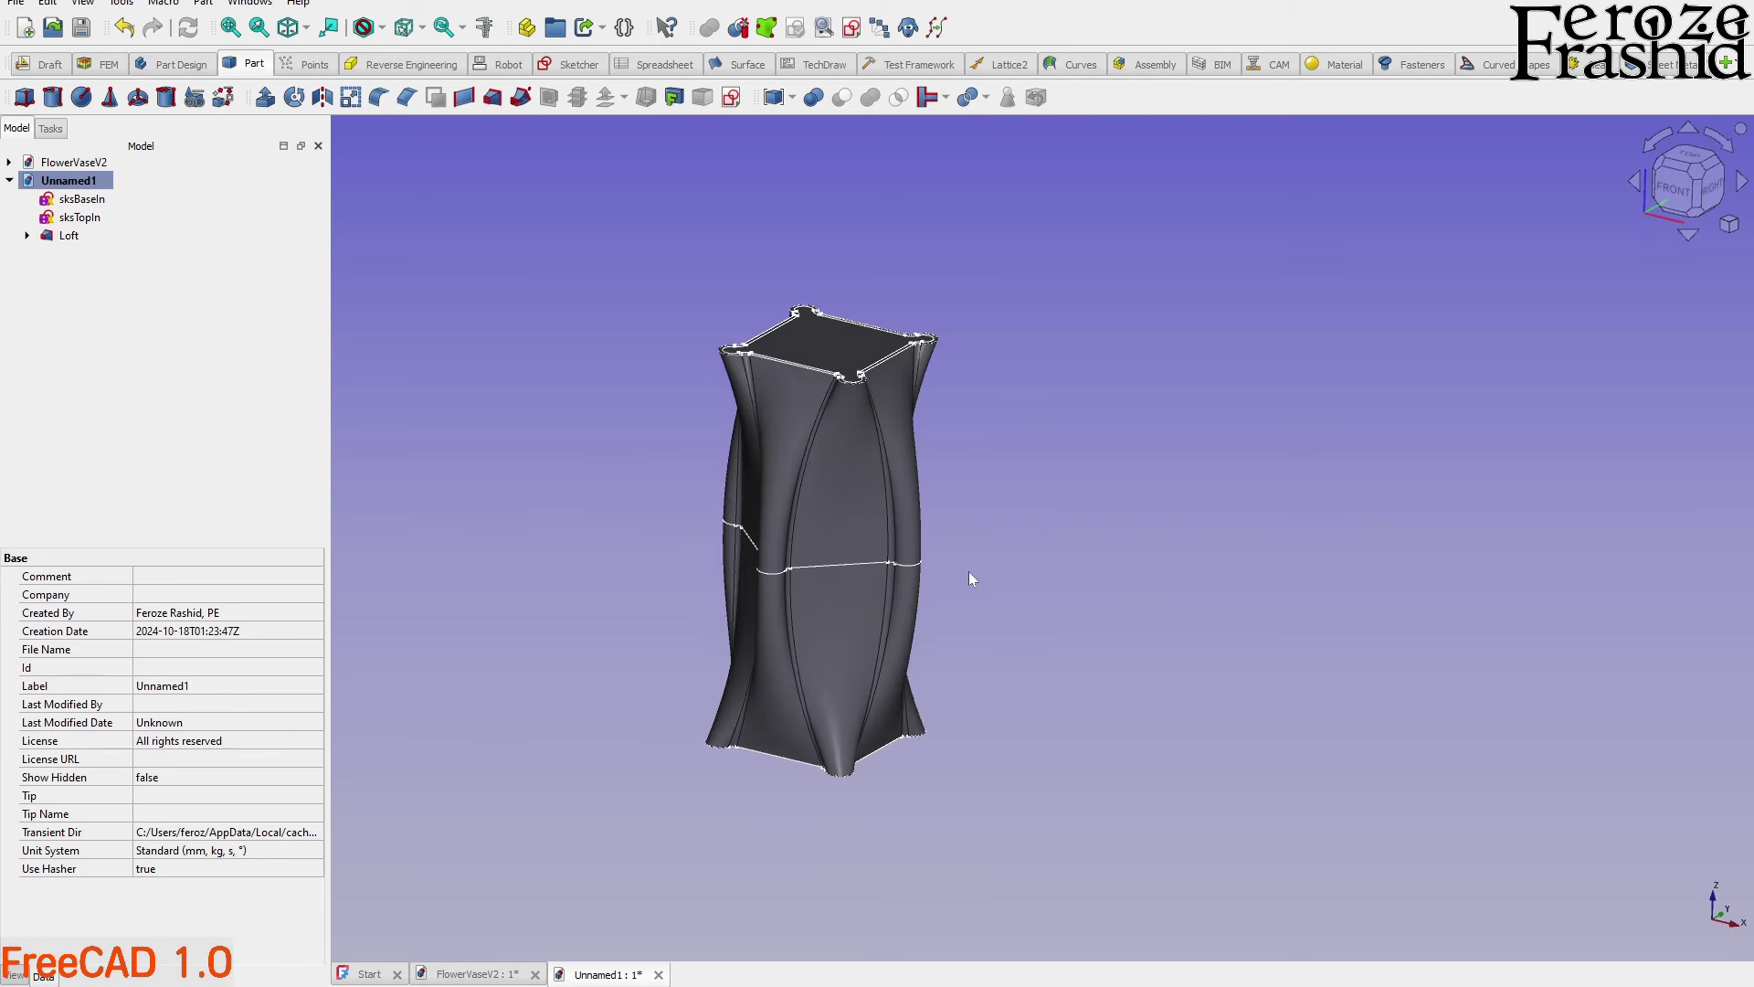
pyautogui.moveTo(986, 574); pyautogui.dragTo(1042, 588, button='middle')
# Open the loft's sksMidOut sketch for editing and set its vertical dimension to 150 mm
pyautogui.click(69, 235)
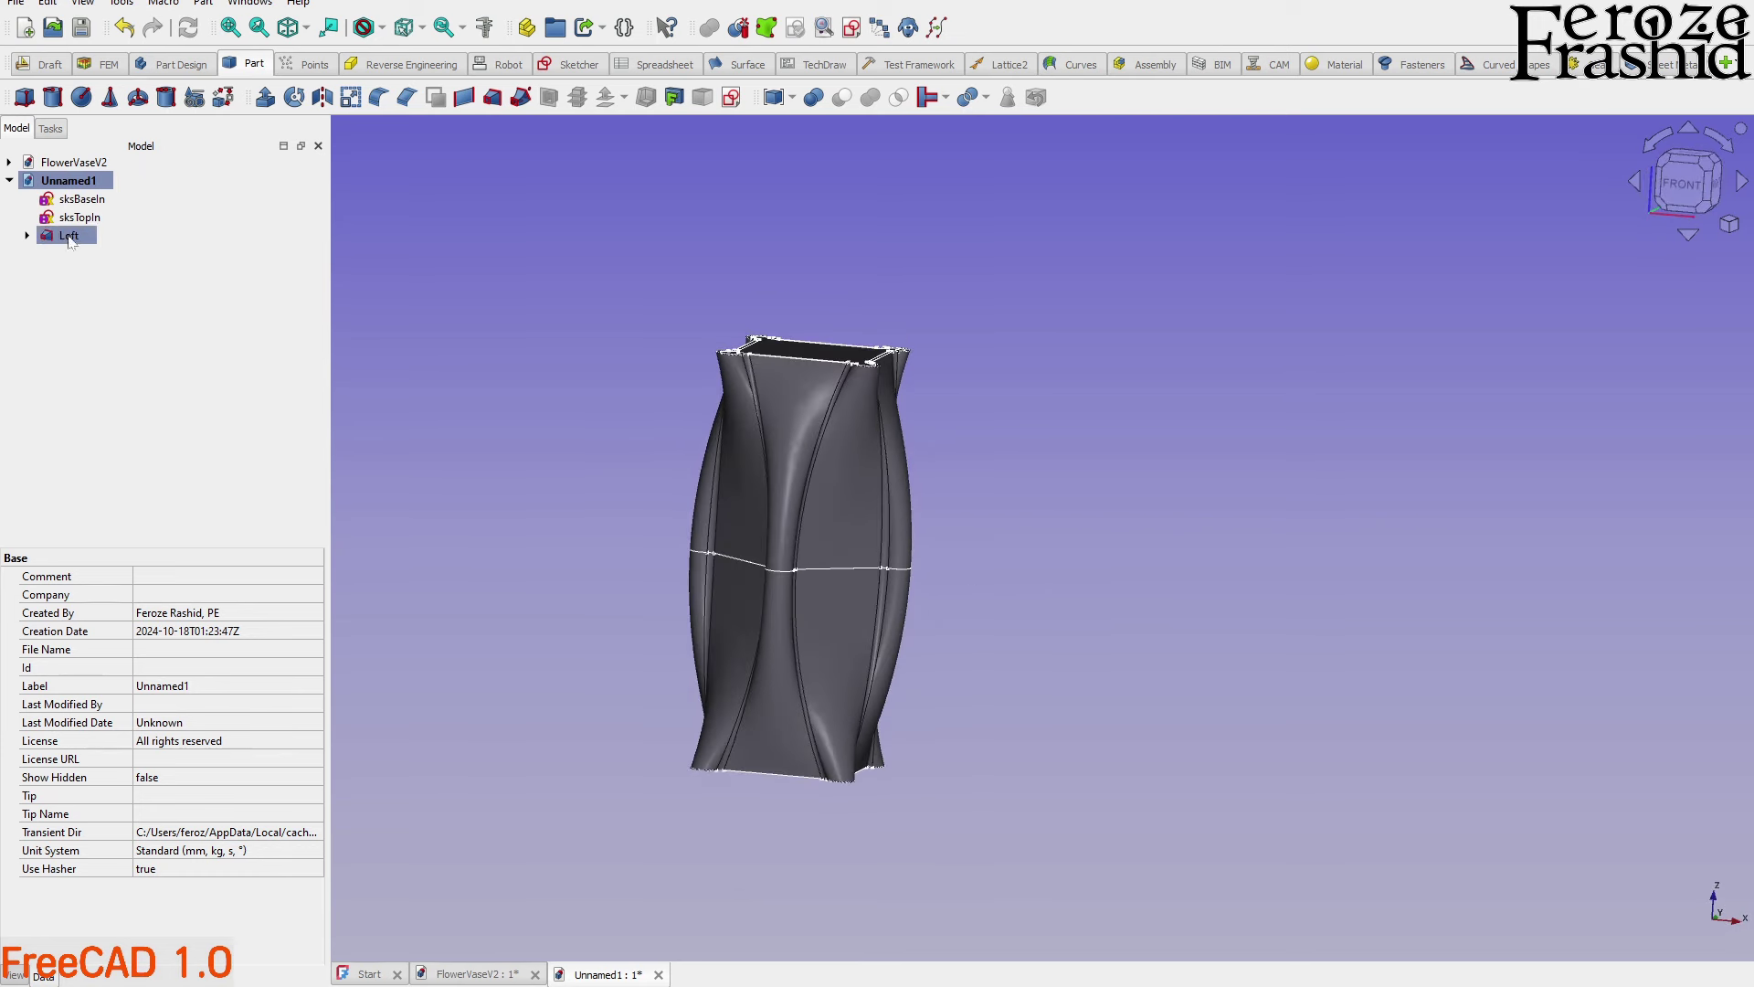
pyautogui.click(27, 236)
pyautogui.click(102, 271)
pyautogui.keyDown('ctrl'); pyautogui.click(110, 289); pyautogui.keyUp('ctrl')
pyautogui.click(120, 276)
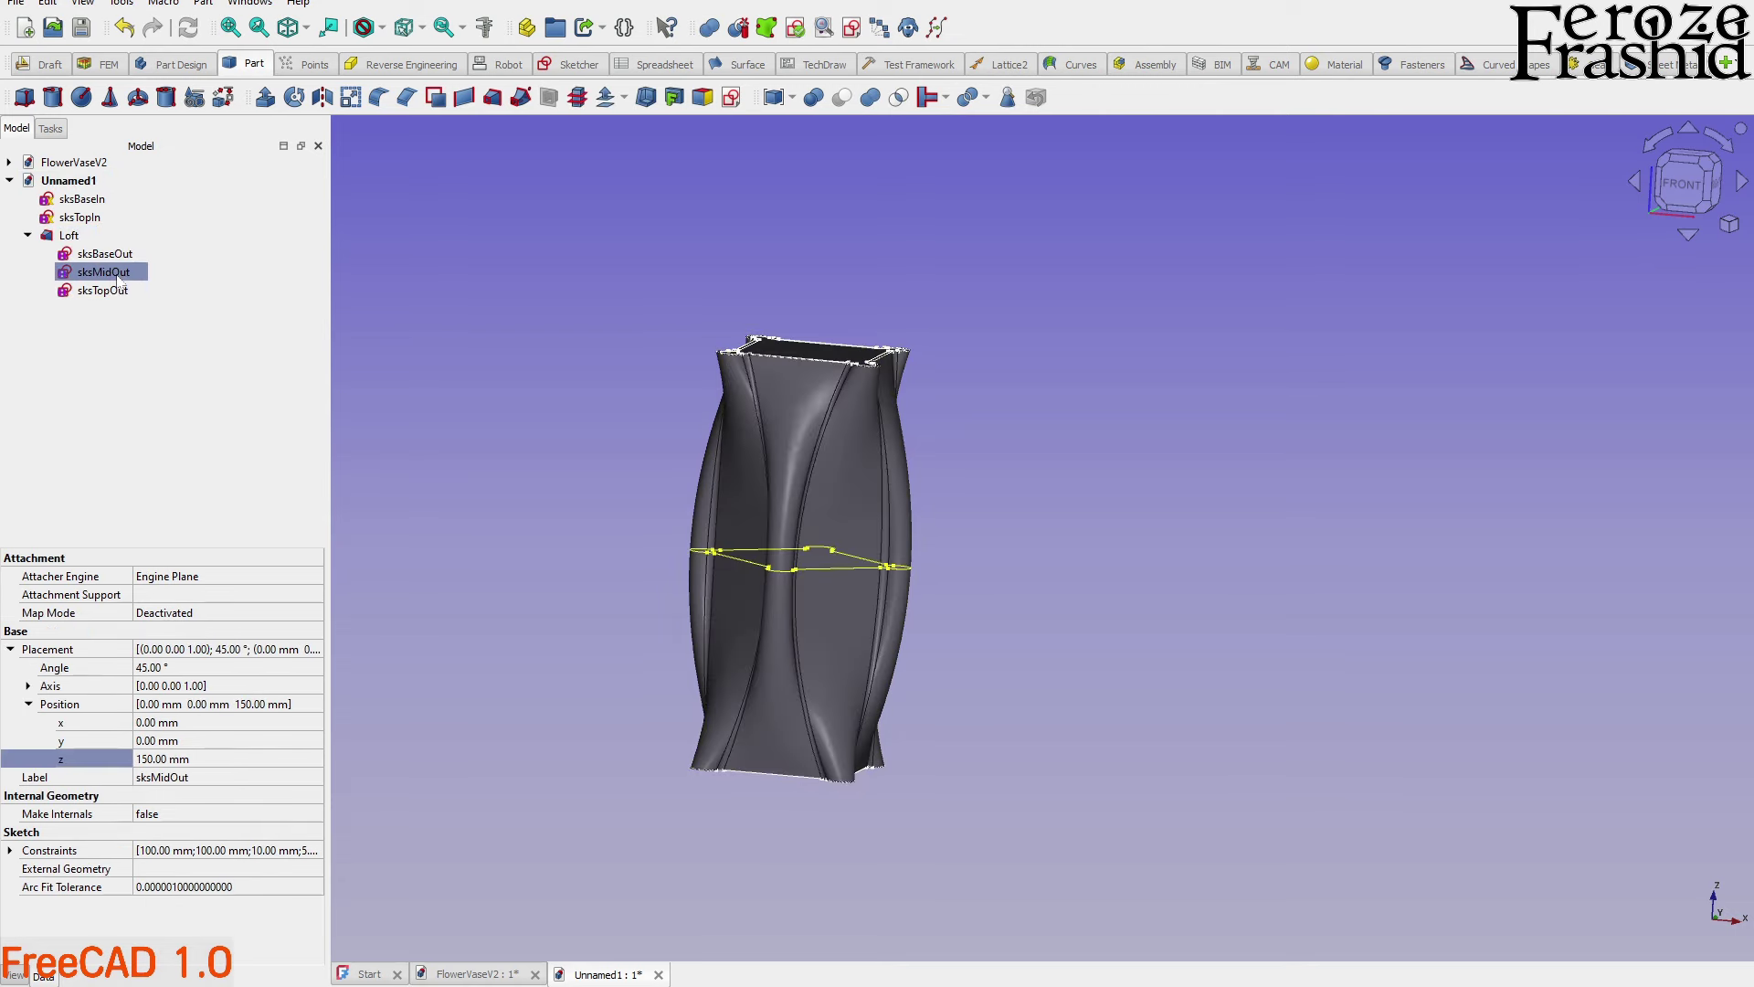
pyautogui.doubleClick(119, 276)
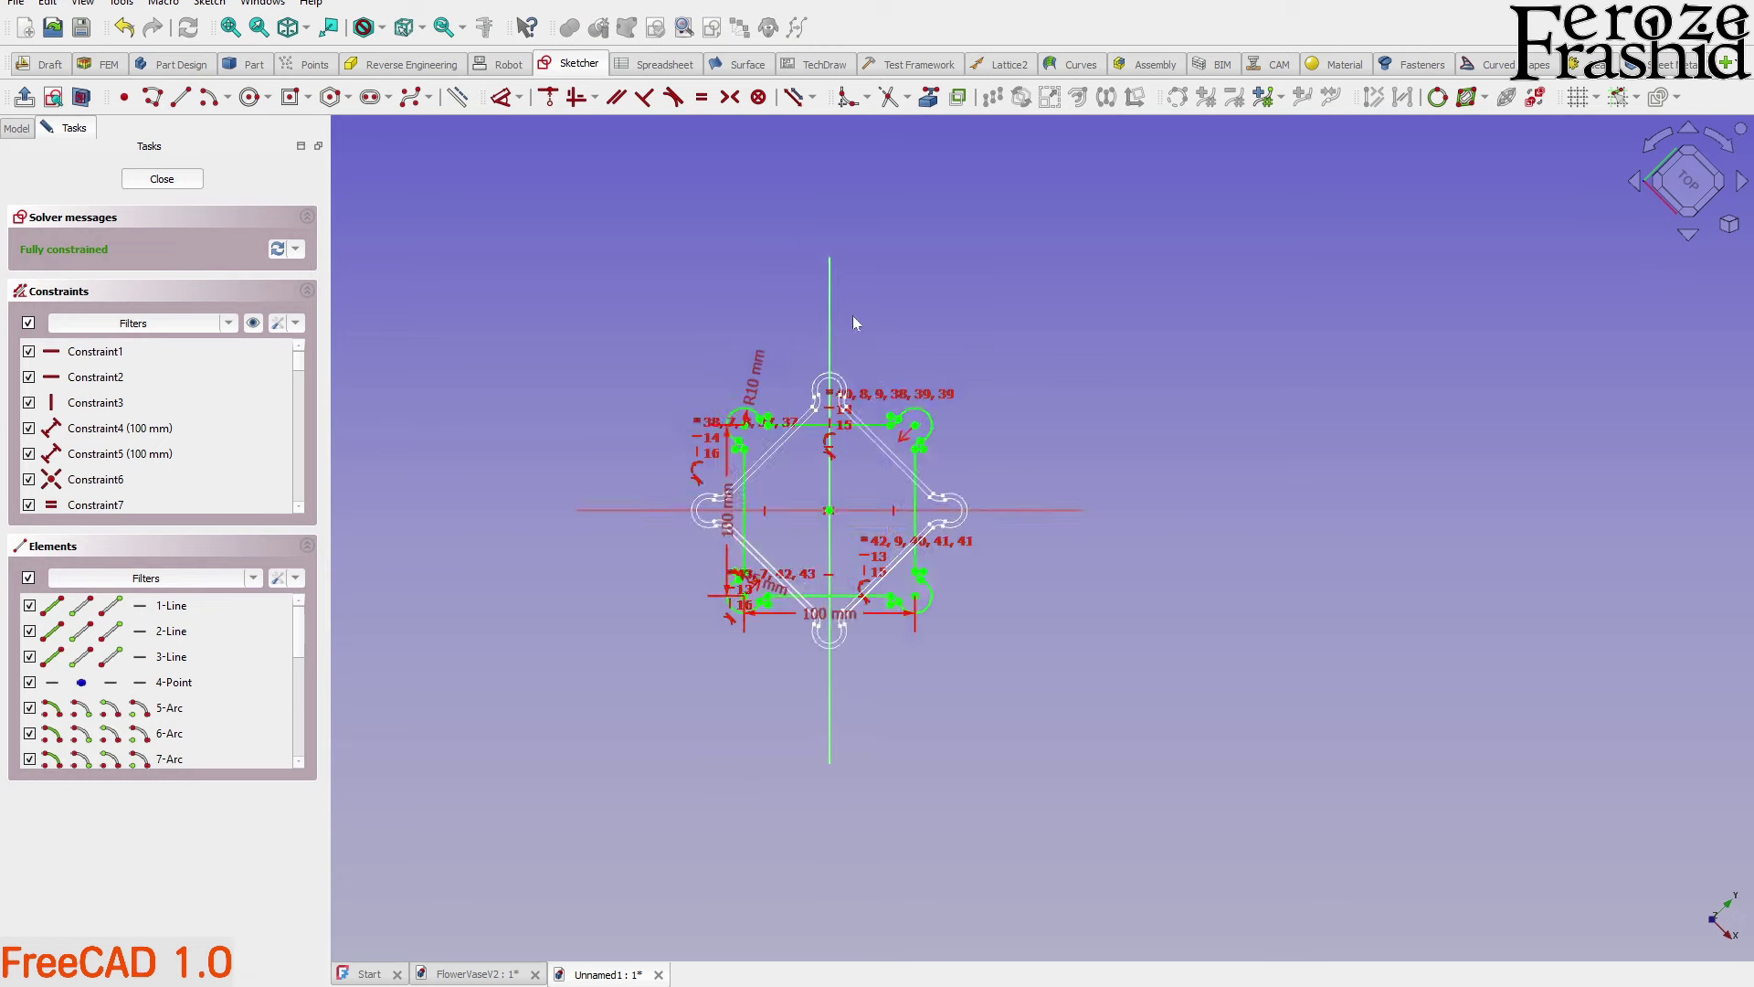
pyautogui.scroll(2, 713, 607)
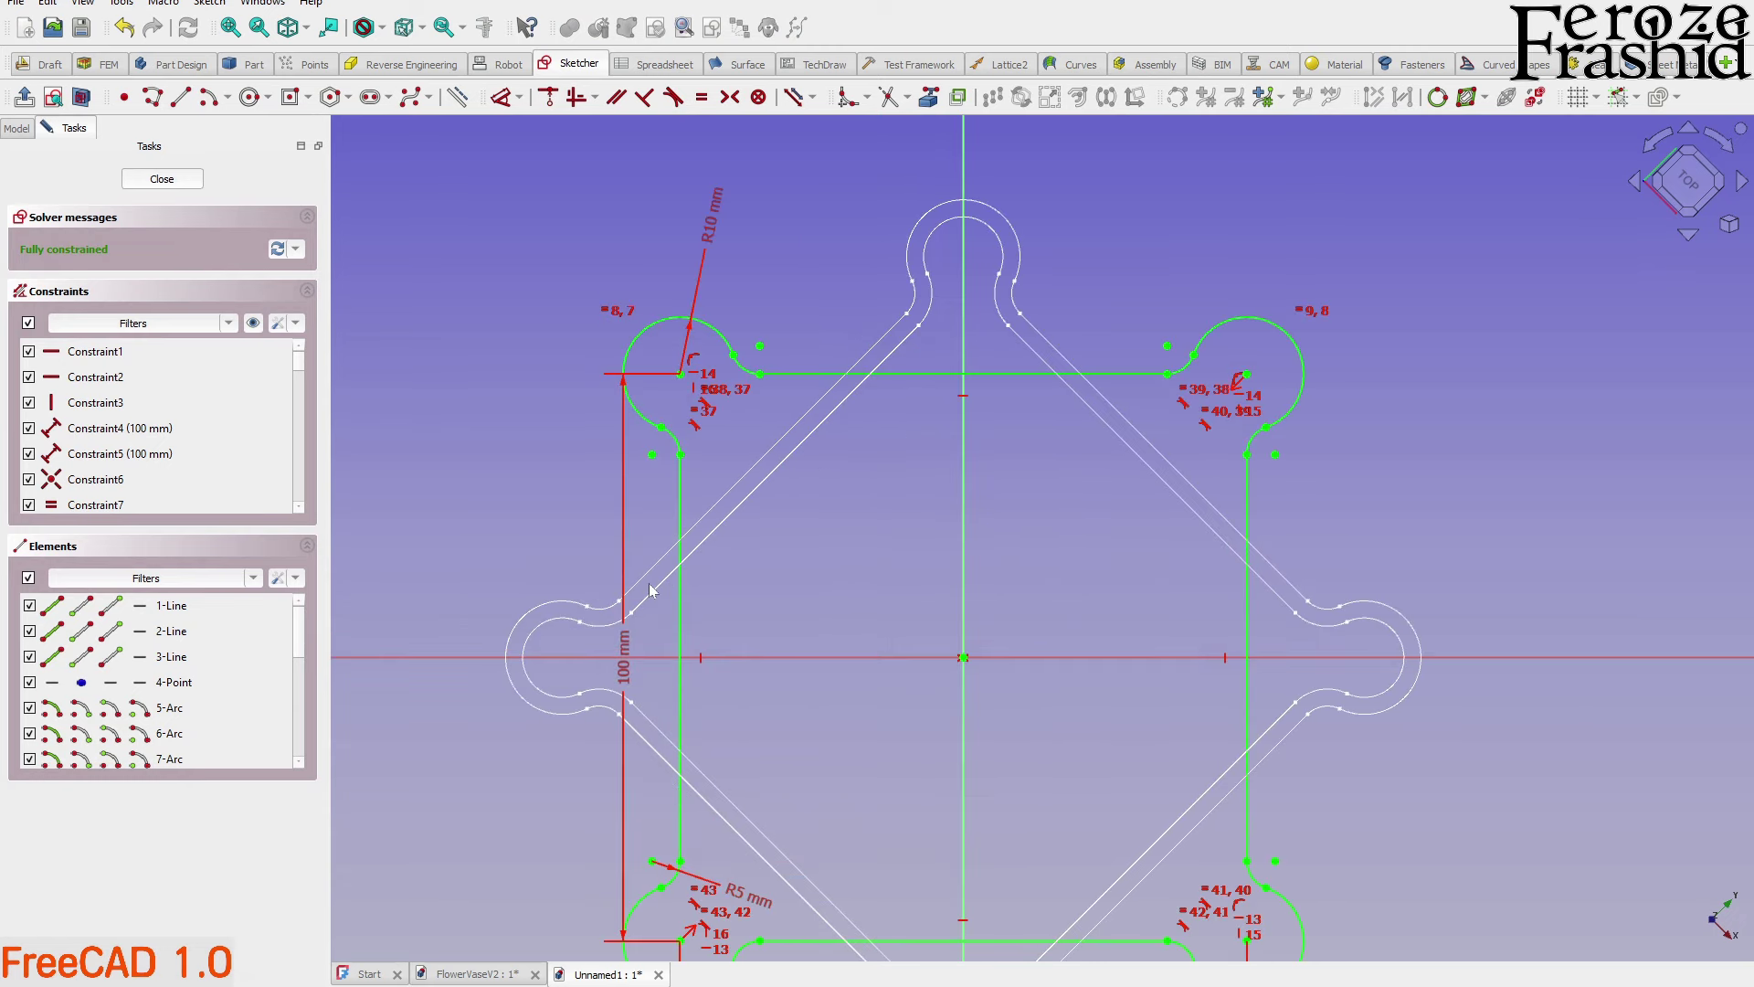
pyautogui.doubleClick(634, 637)
pyautogui.write('150')
pyautogui.press('Return')
pyautogui.scroll(-1, 645, 577)
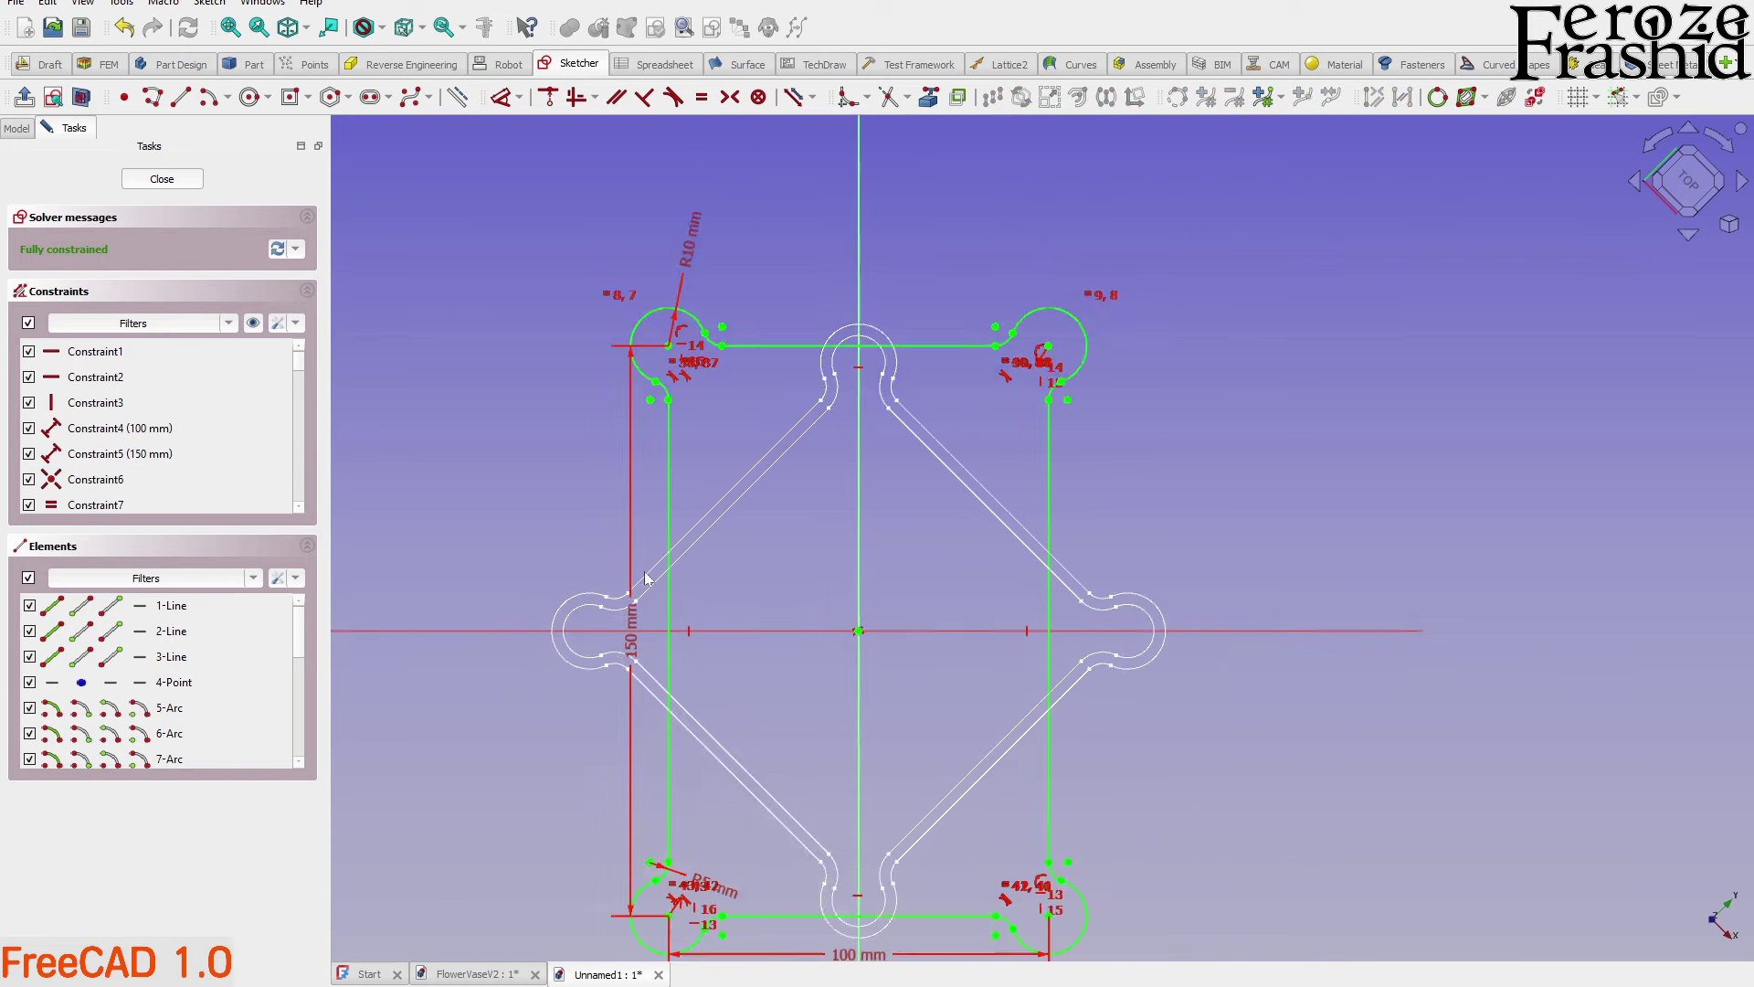
# Set the horizontal dimension of the sksMidOut profile to 150 mm and leave the sketch
pyautogui.scroll(-1, 645, 577)
pyautogui.doubleClick(800, 833)
pyautogui.write('150')
pyautogui.press('Return')
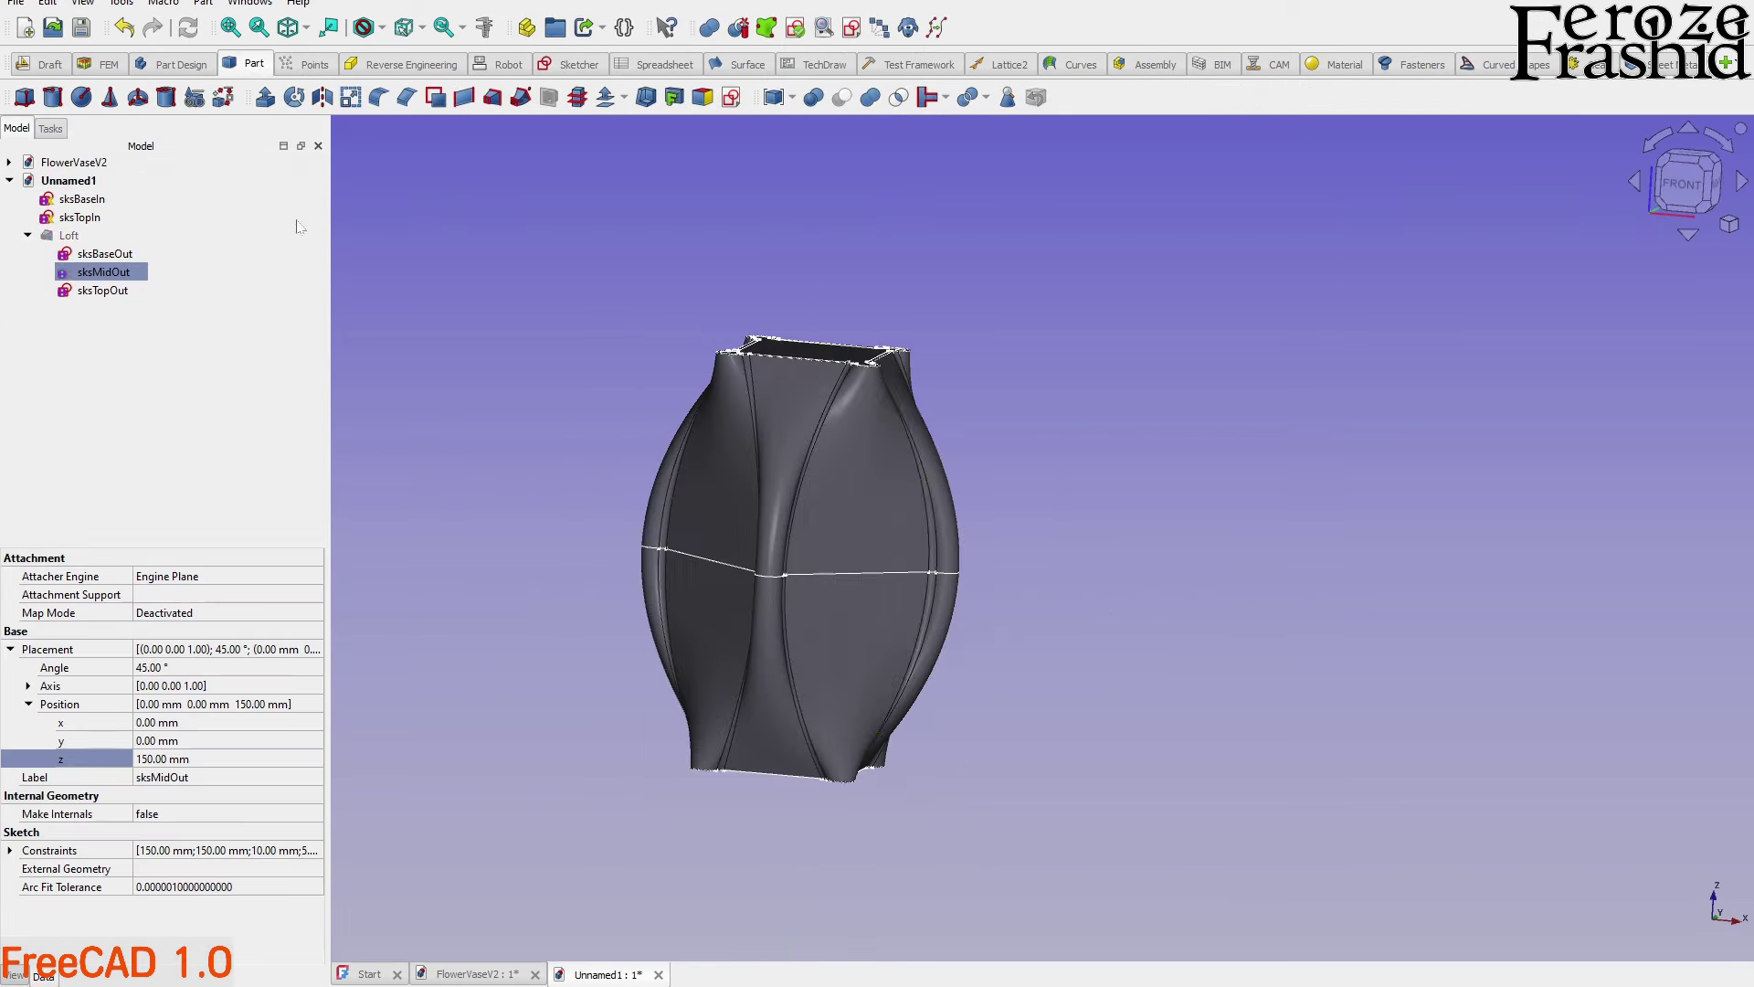
# Examine the widened loft from several angles and compare it with the finished vase in FlowerVaseV2
pyautogui.moveTo(1016, 568); pyautogui.dragTo(887, 619, button='middle')
pyautogui.moveTo(1053, 574); pyautogui.dragTo(1042, 621, button='middle')
pyautogui.click(73, 161)
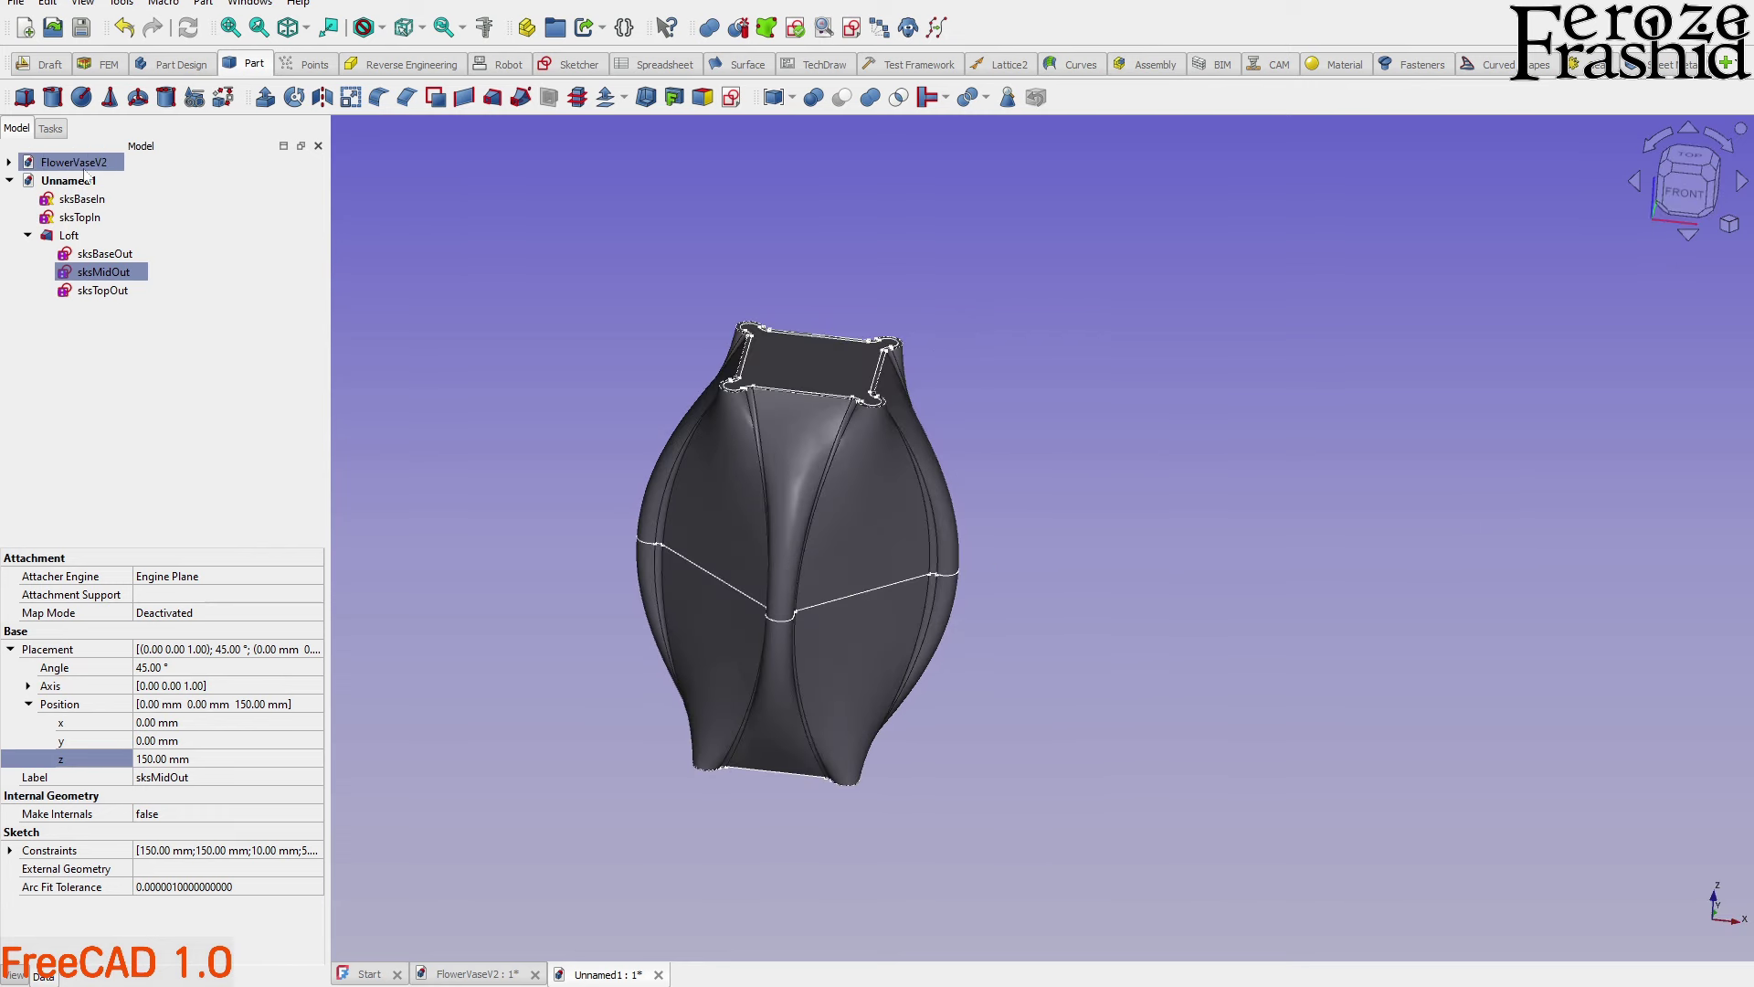
pyautogui.moveTo(1111, 700); pyautogui.dragTo(893, 438, button='middle')
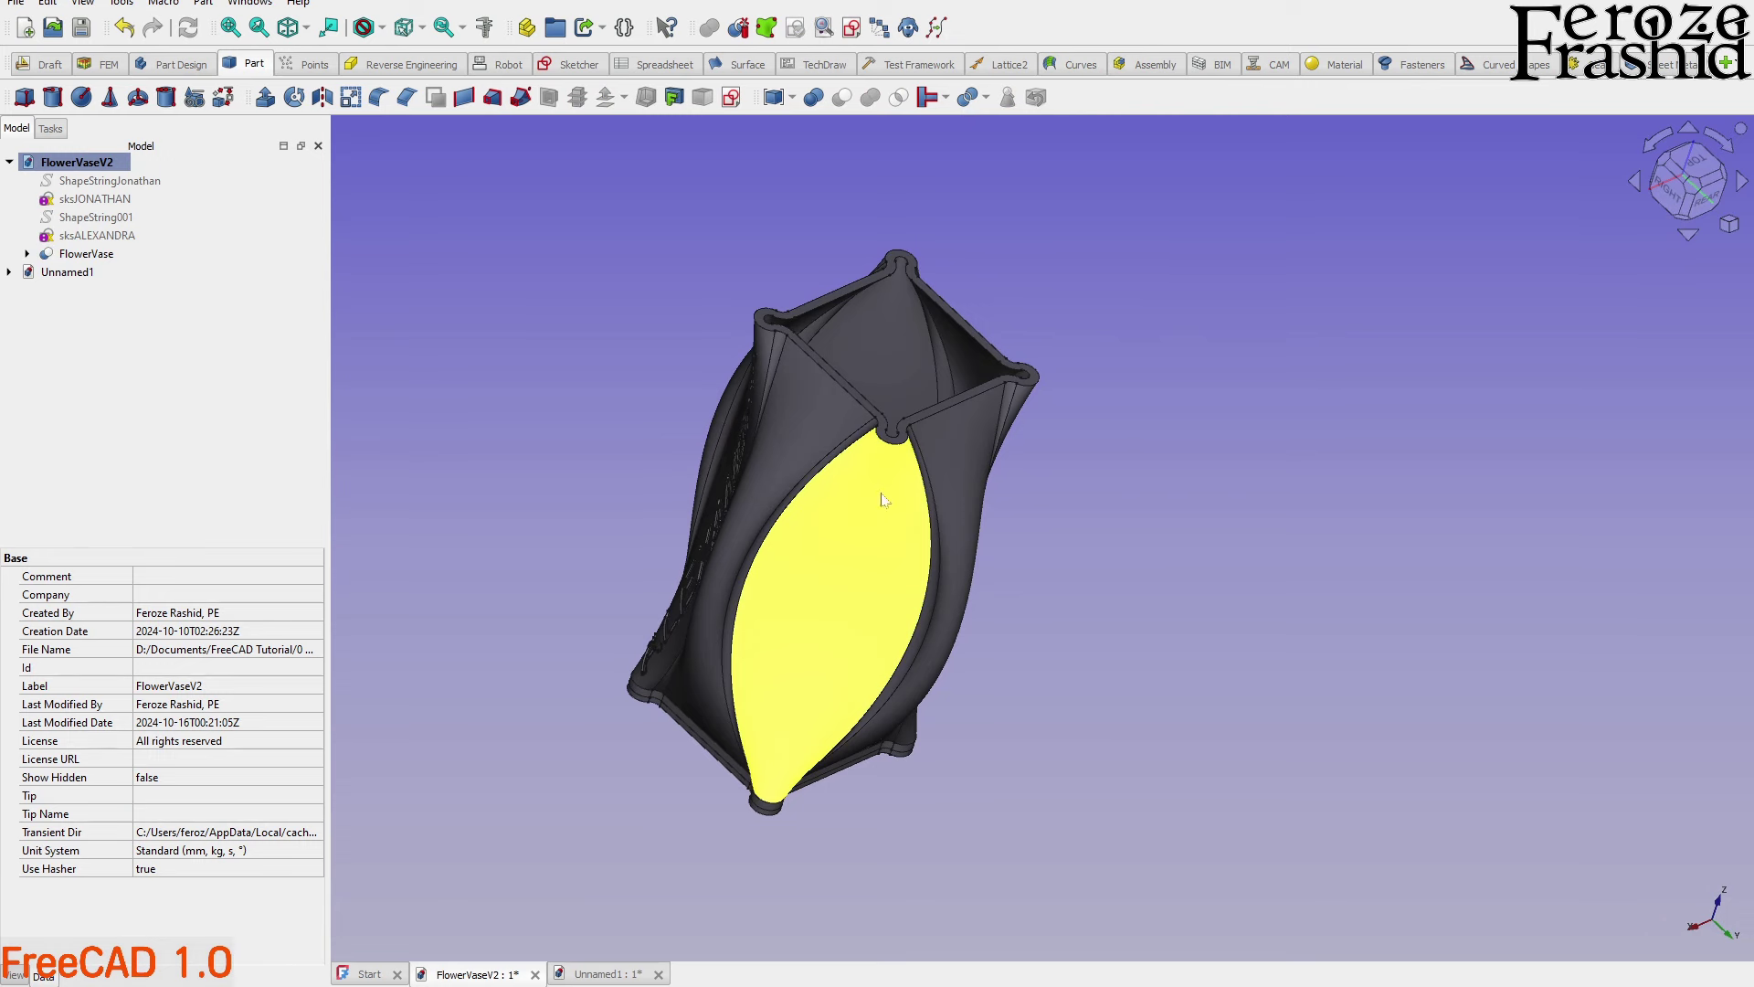
pyautogui.click(92, 272)
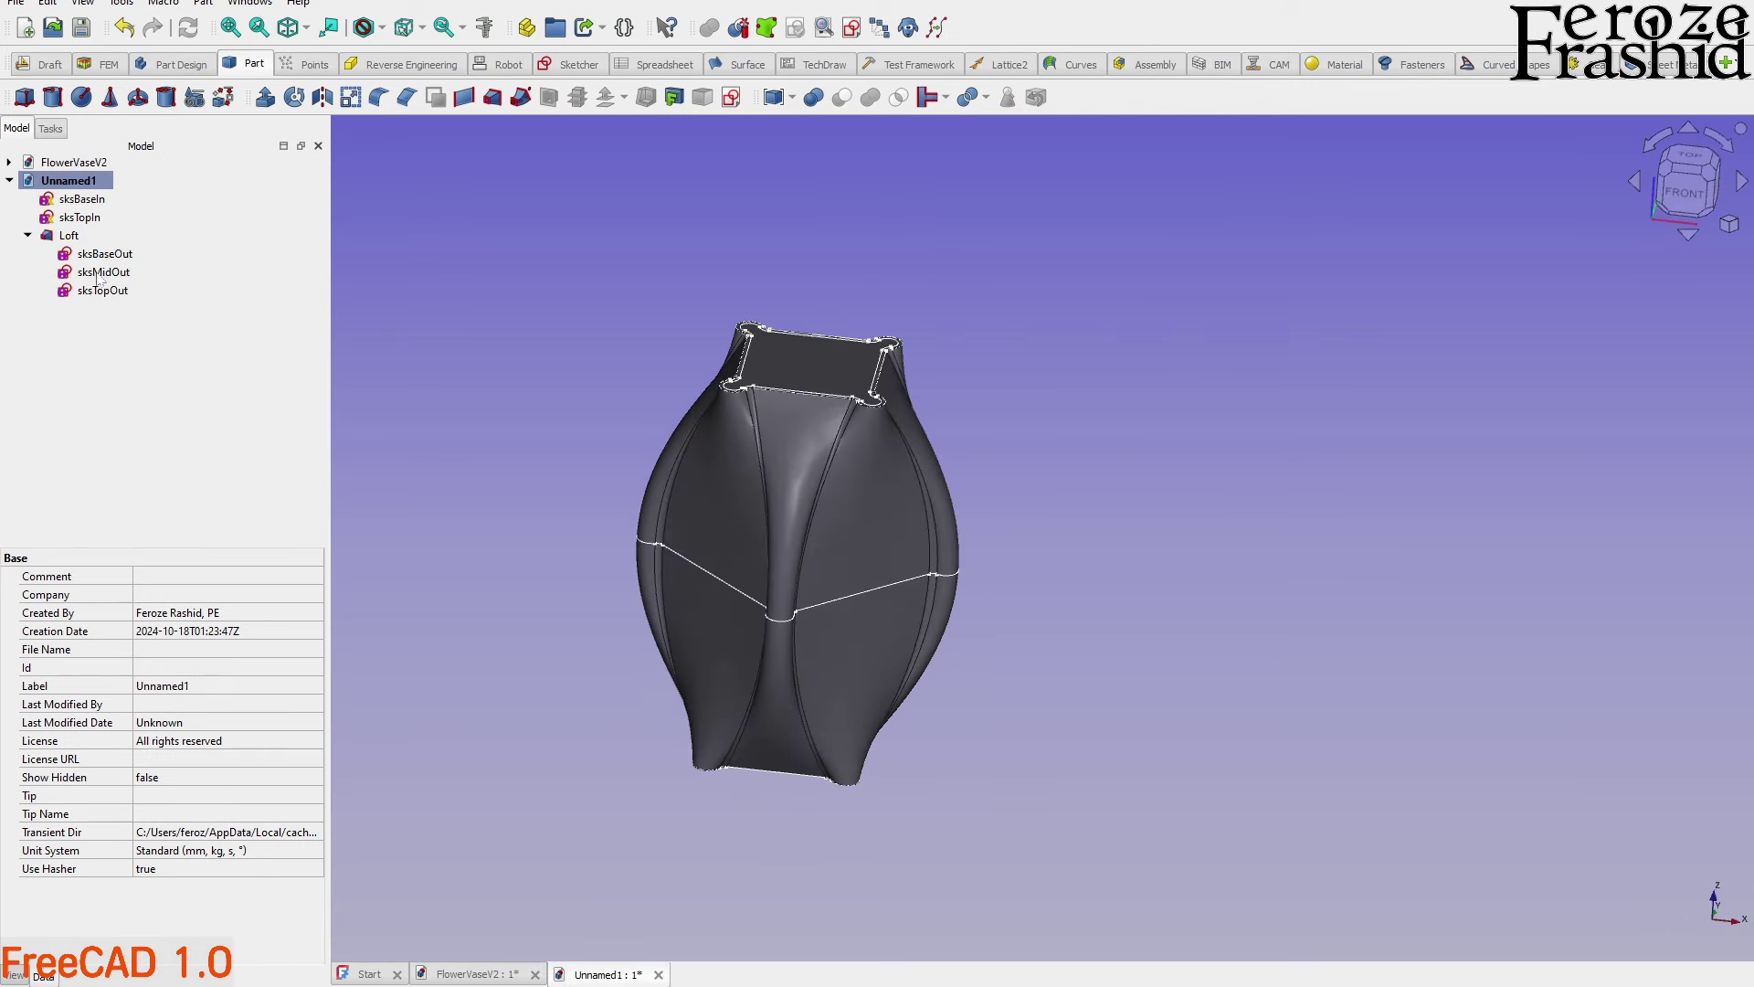
pyautogui.moveTo(1200, 595); pyautogui.dragTo(986, 694, button='middle')
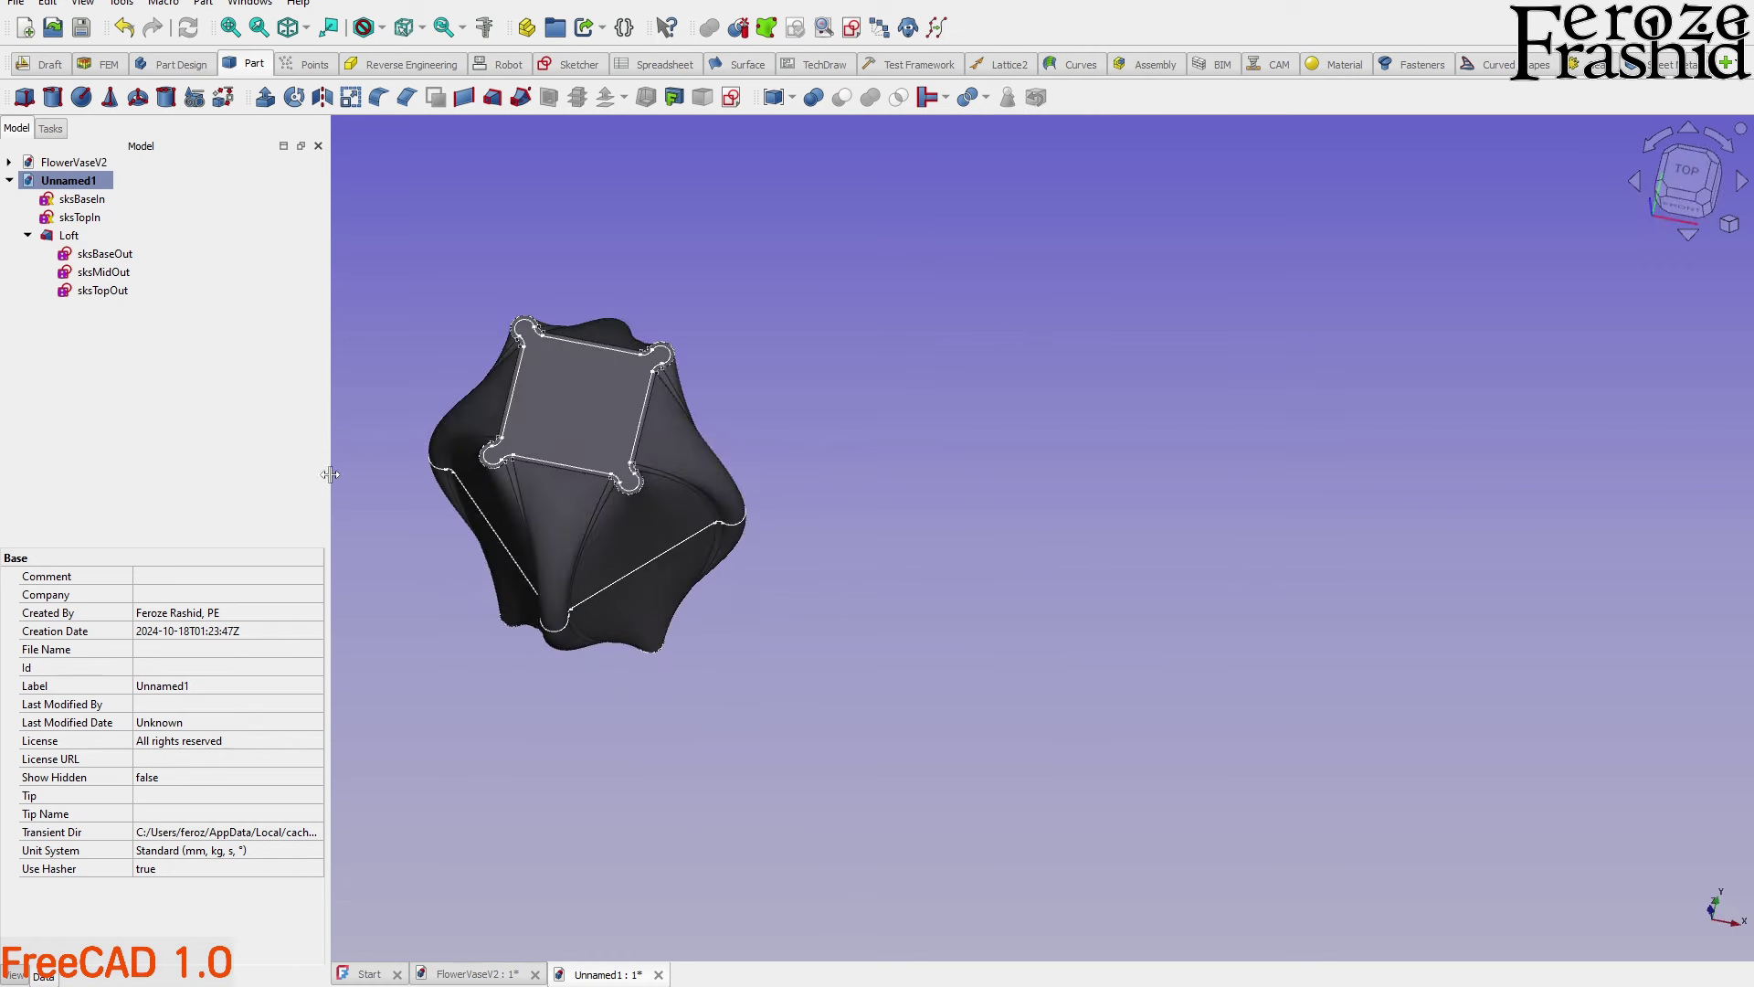
# Hide the sketches sksBaseOut, sksMidOut and sksTopOut as well as the loft itself
pyautogui.click(69, 235)
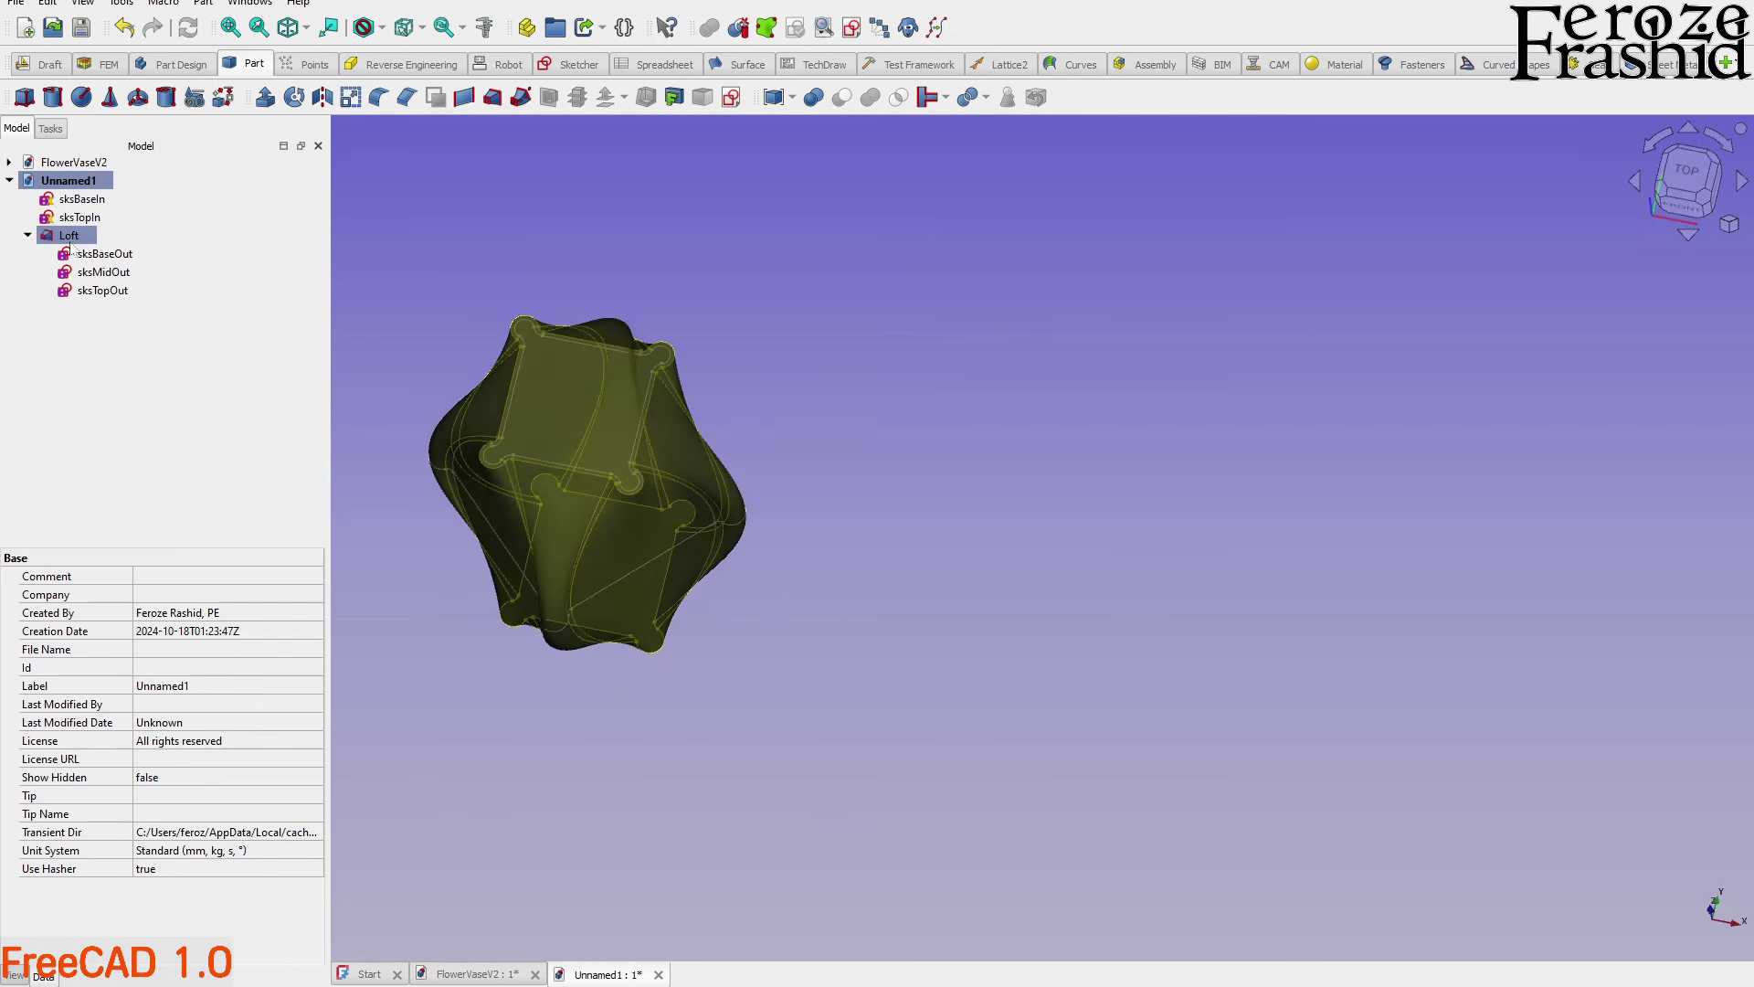
pyautogui.moveTo(1023, 676)
pyautogui.mouseDown(button='middle')
pyautogui.moveTo(1155, 658)
pyautogui.moveTo(908, 607)
pyautogui.mouseUp(button='middle')
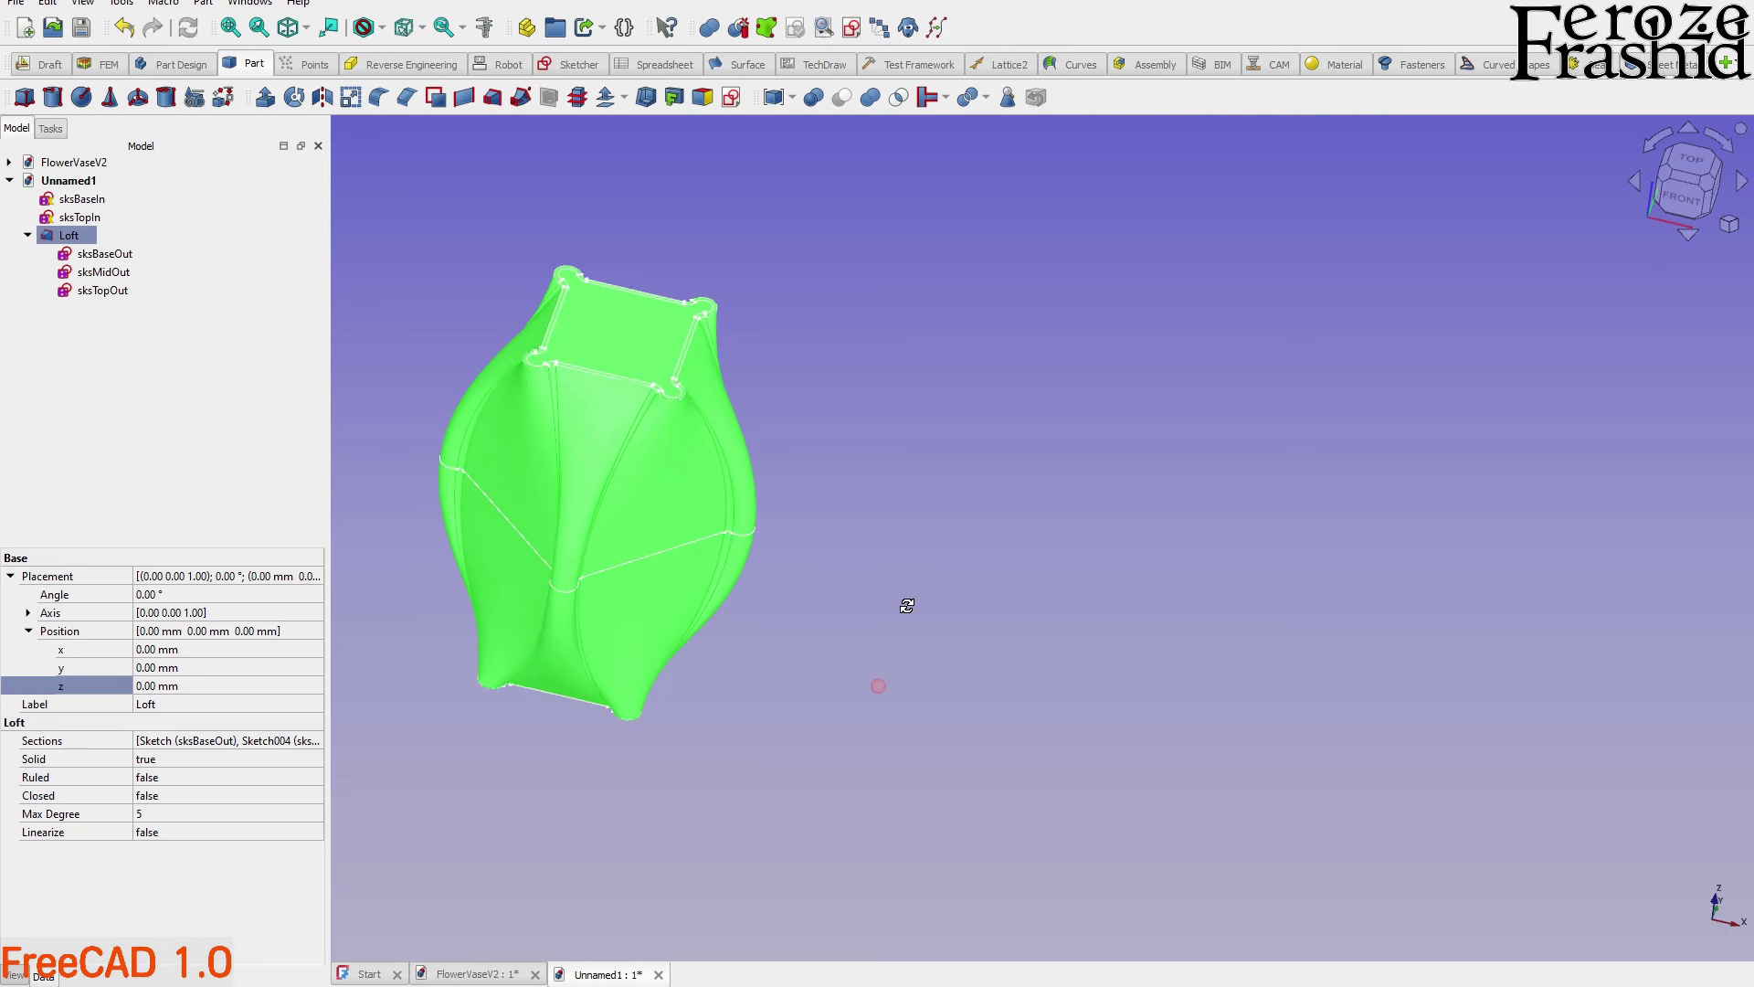
pyautogui.click(103, 253)
pyautogui.keyDown('shift'); pyautogui.click(102, 289); pyautogui.keyUp('shift')
pyautogui.click(54, 236)
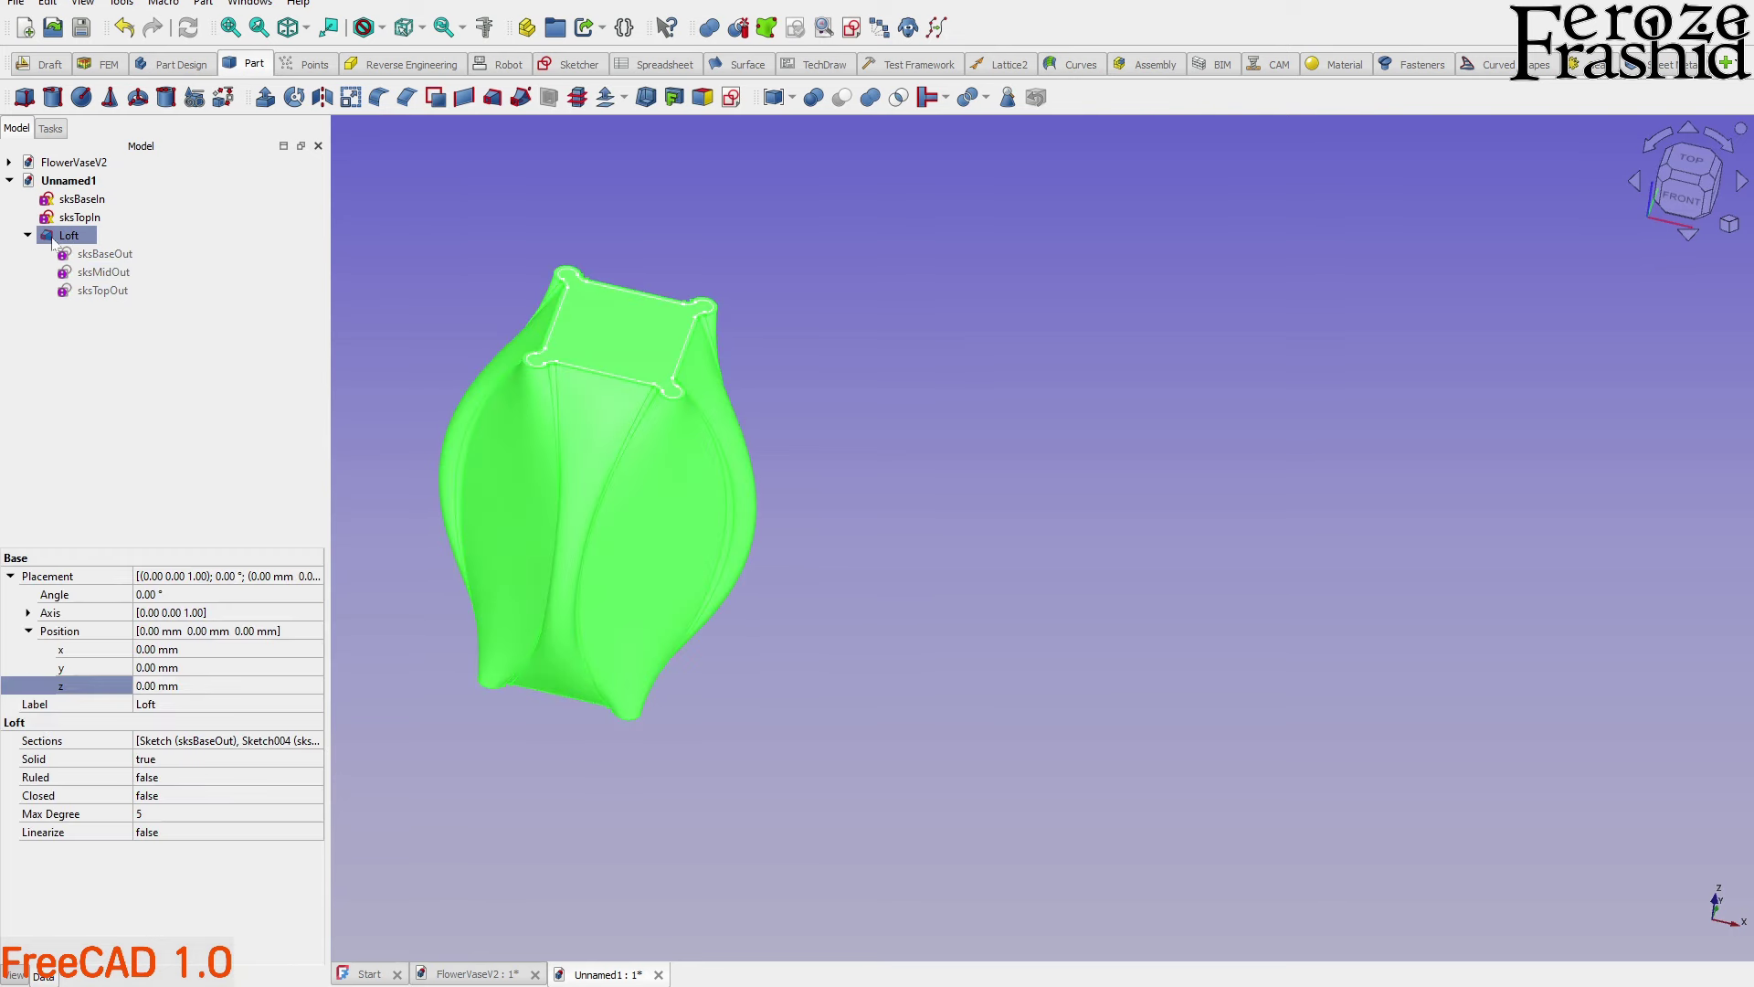
pyautogui.press('space')
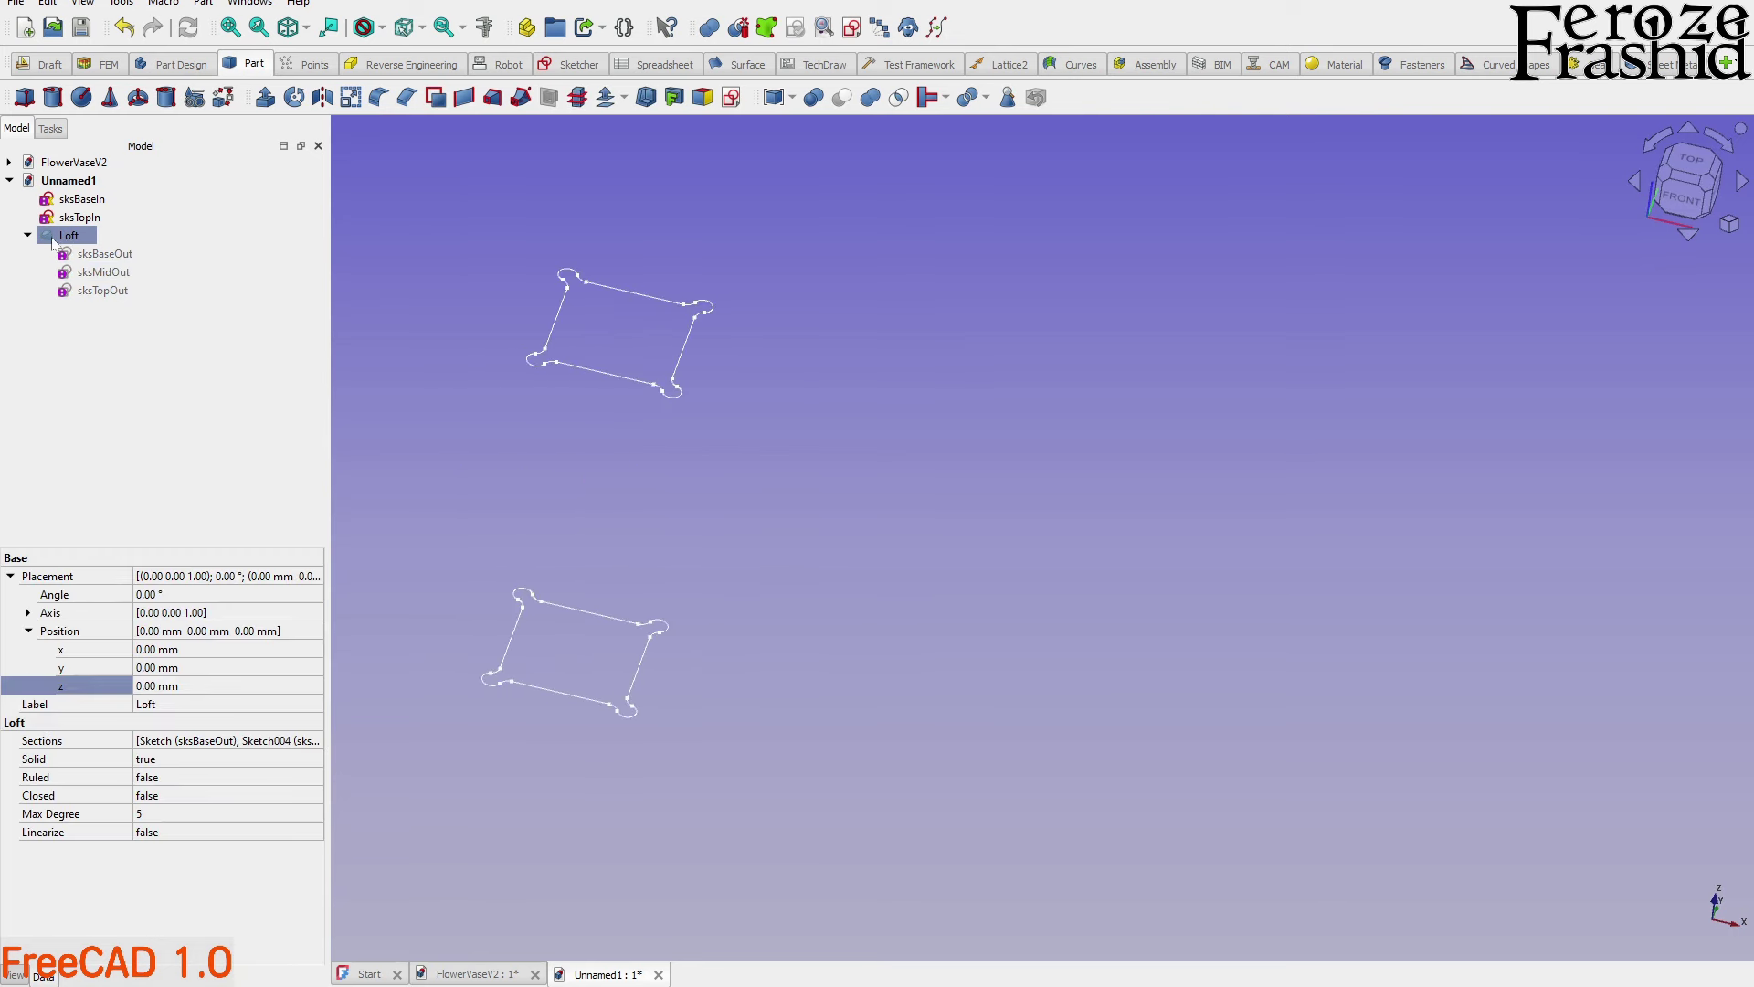
# Show the sketches sksBaseOut, sksMidOut and sksTopOut again and select the sksMidOut profile
pyautogui.click(102, 289)
pyautogui.keyDown('shift'); pyautogui.click(100, 256); pyautogui.keyUp('shift')
pyautogui.press('space')
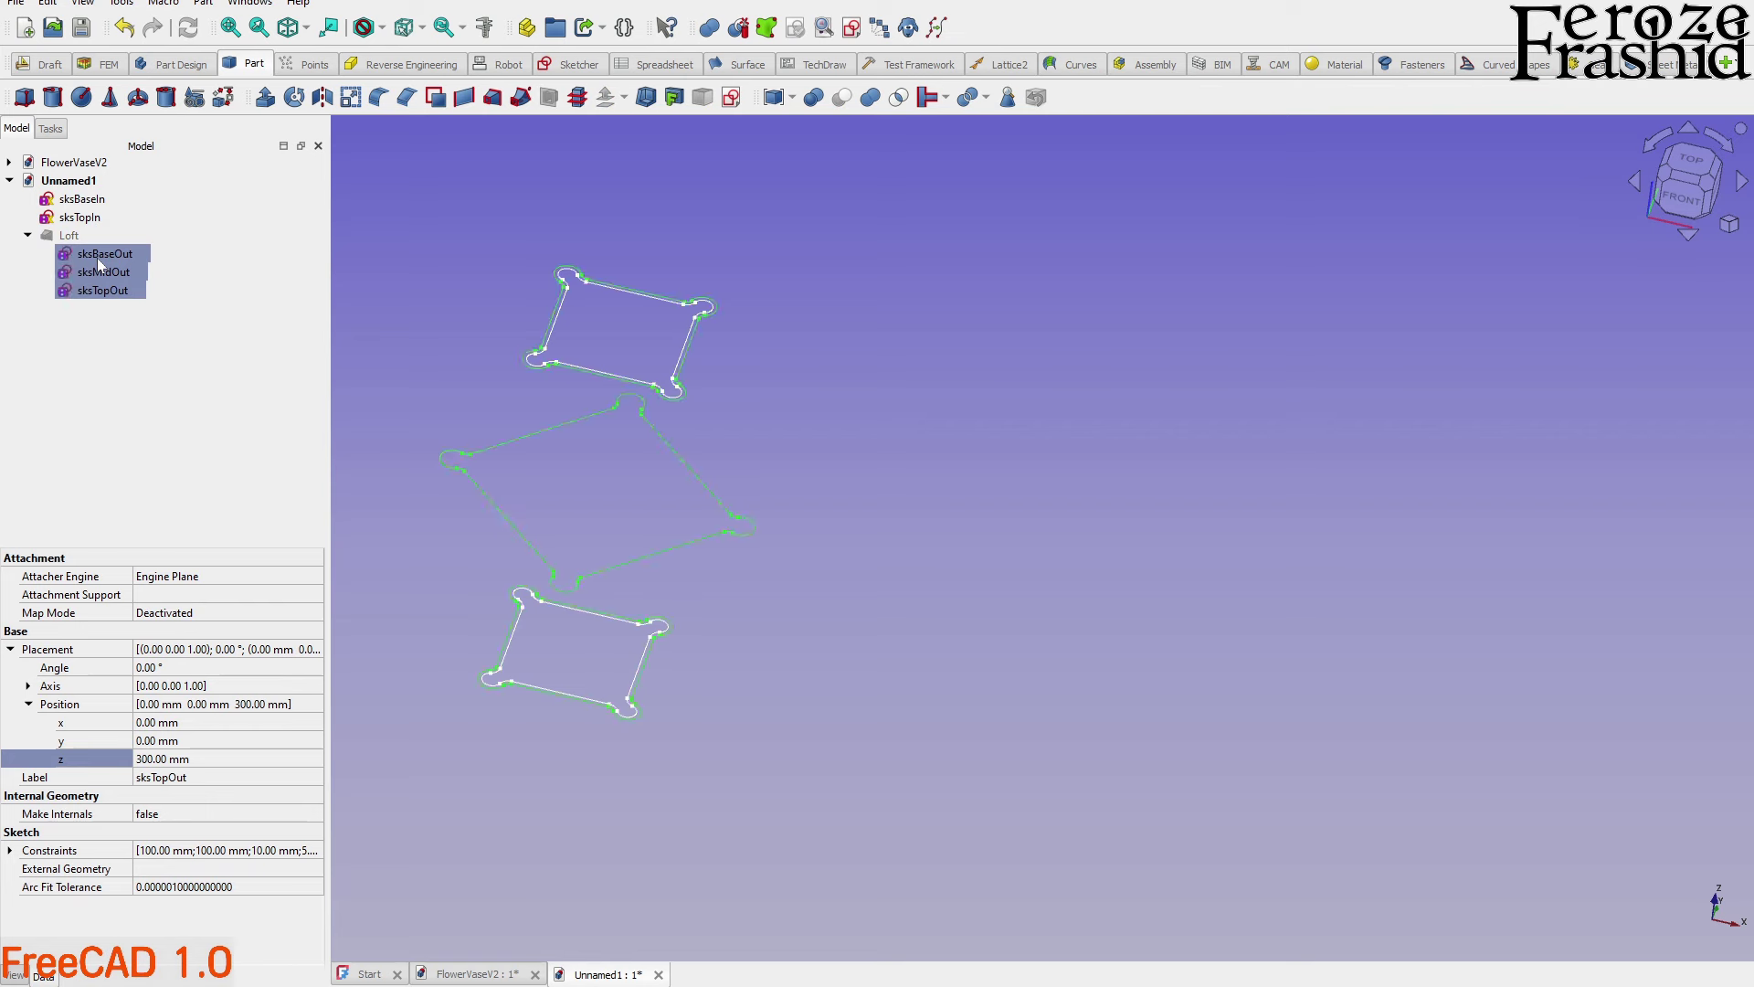
pyautogui.click(769, 522)
pyautogui.click(694, 472)
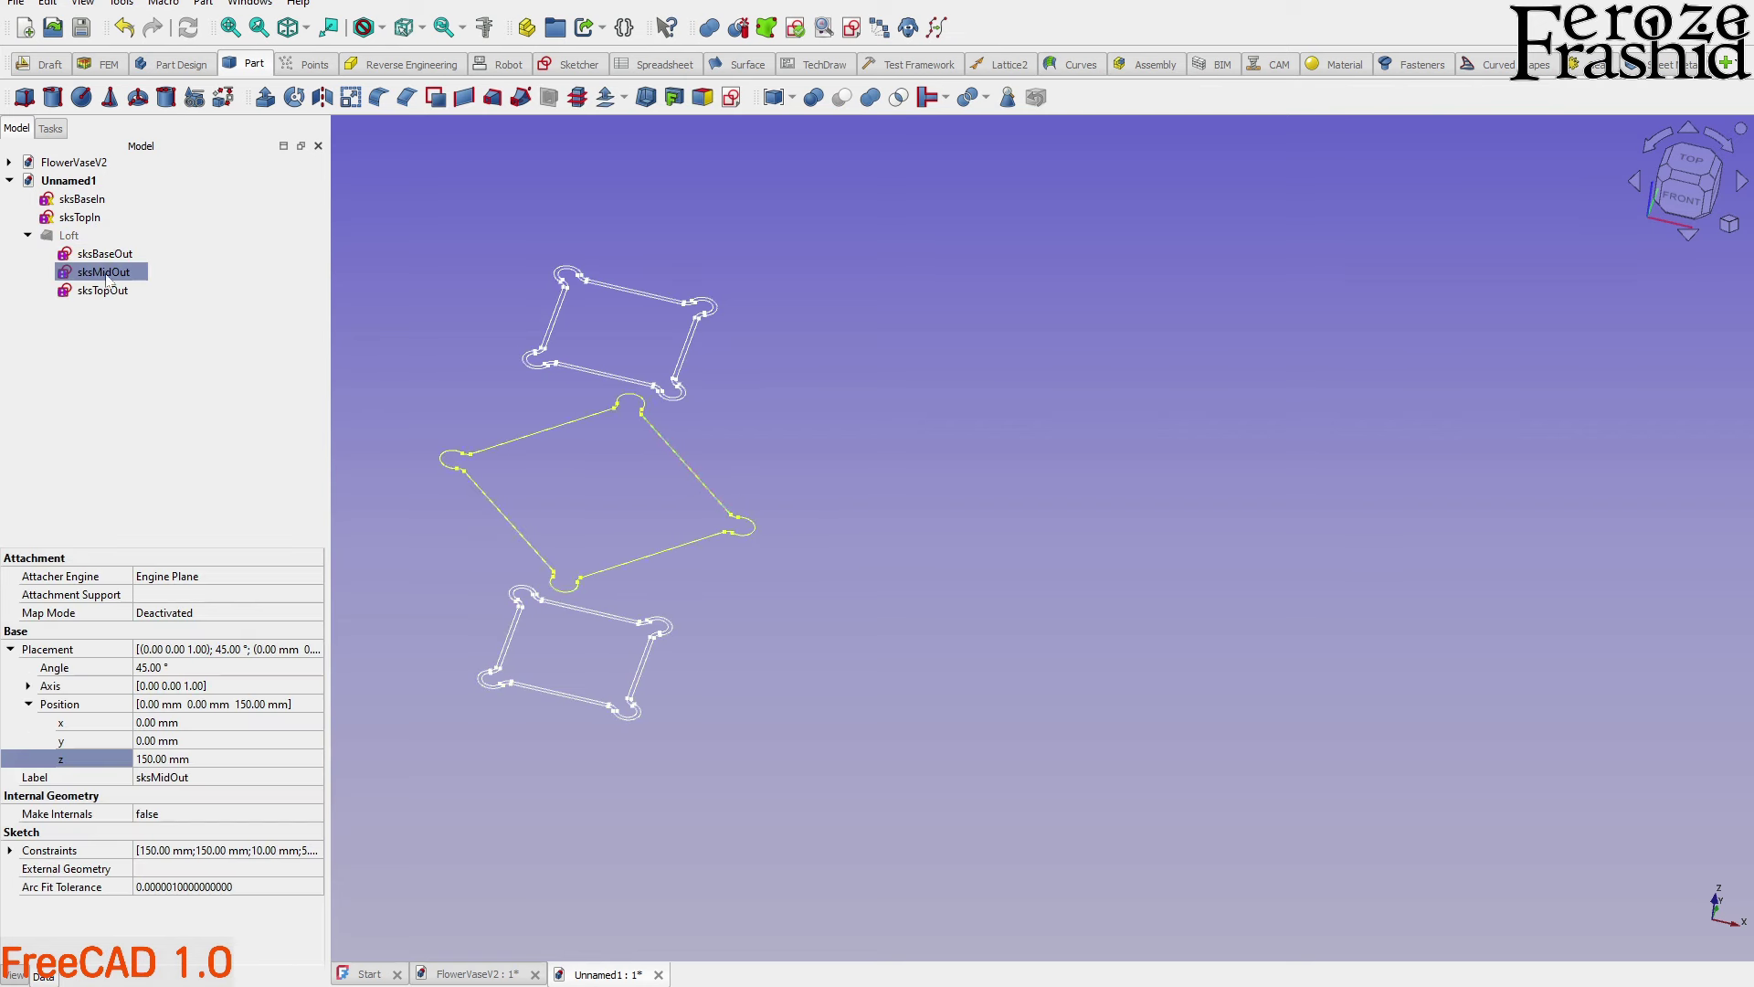
# Duplicate the sksMidOut sketch outside the loft and rename the copy sksMidIn
pyautogui.keyDown('ctrl'); pyautogui.moveTo(107, 279); pyautogui.dragTo(129, 345); pyautogui.keyUp('ctrl')
pyautogui.click(98, 311)
pyautogui.click(94, 311)
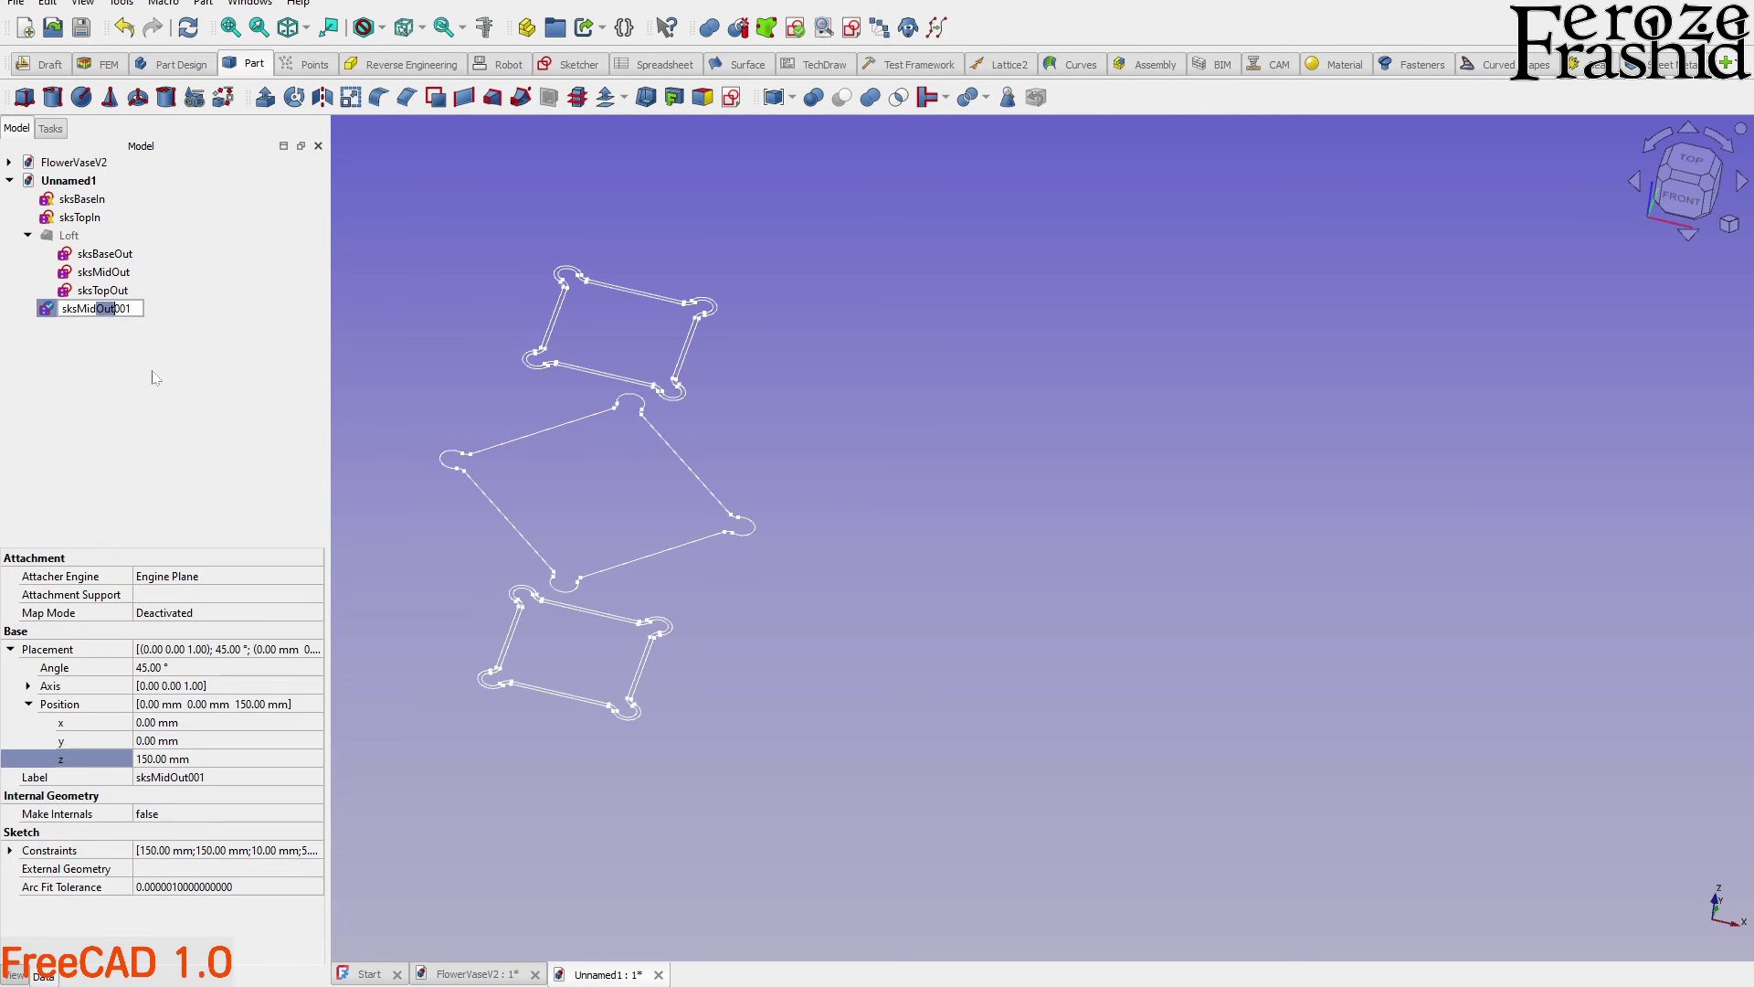
pyautogui.hotkey('shift', 'End')
pyautogui.hotkey('ctrl', 'c')
pyautogui.hotkey('ctrl', 'v')
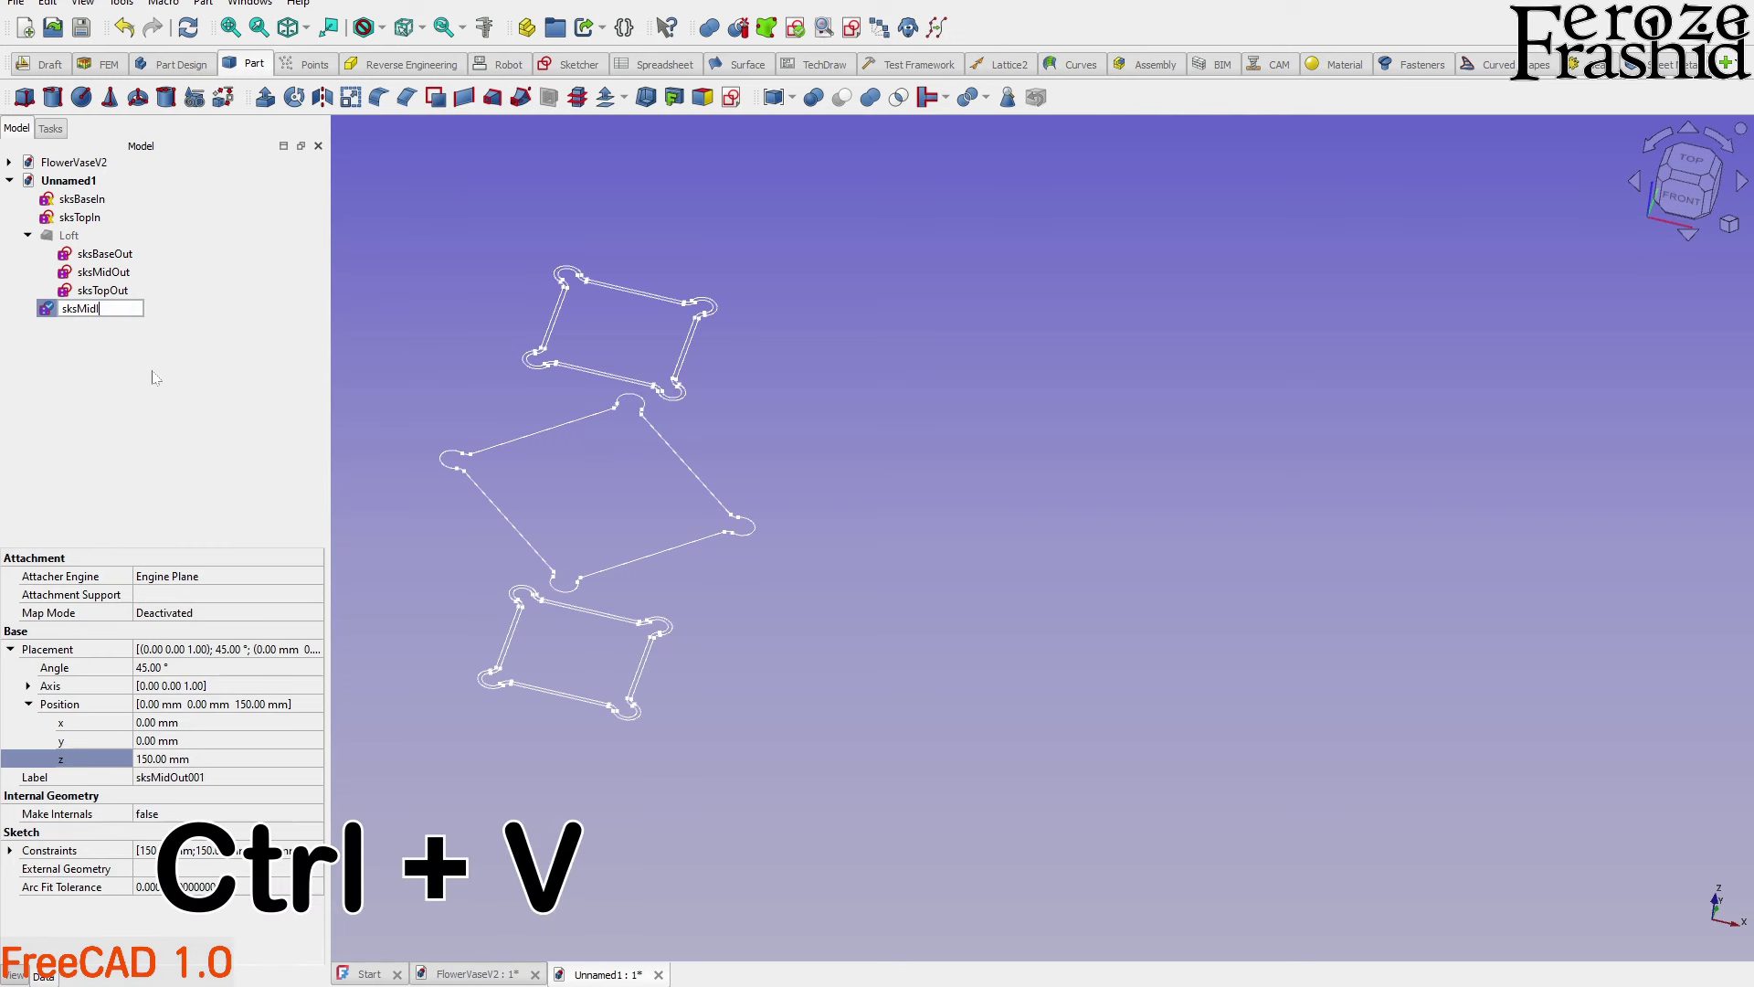
pyautogui.press('Return')
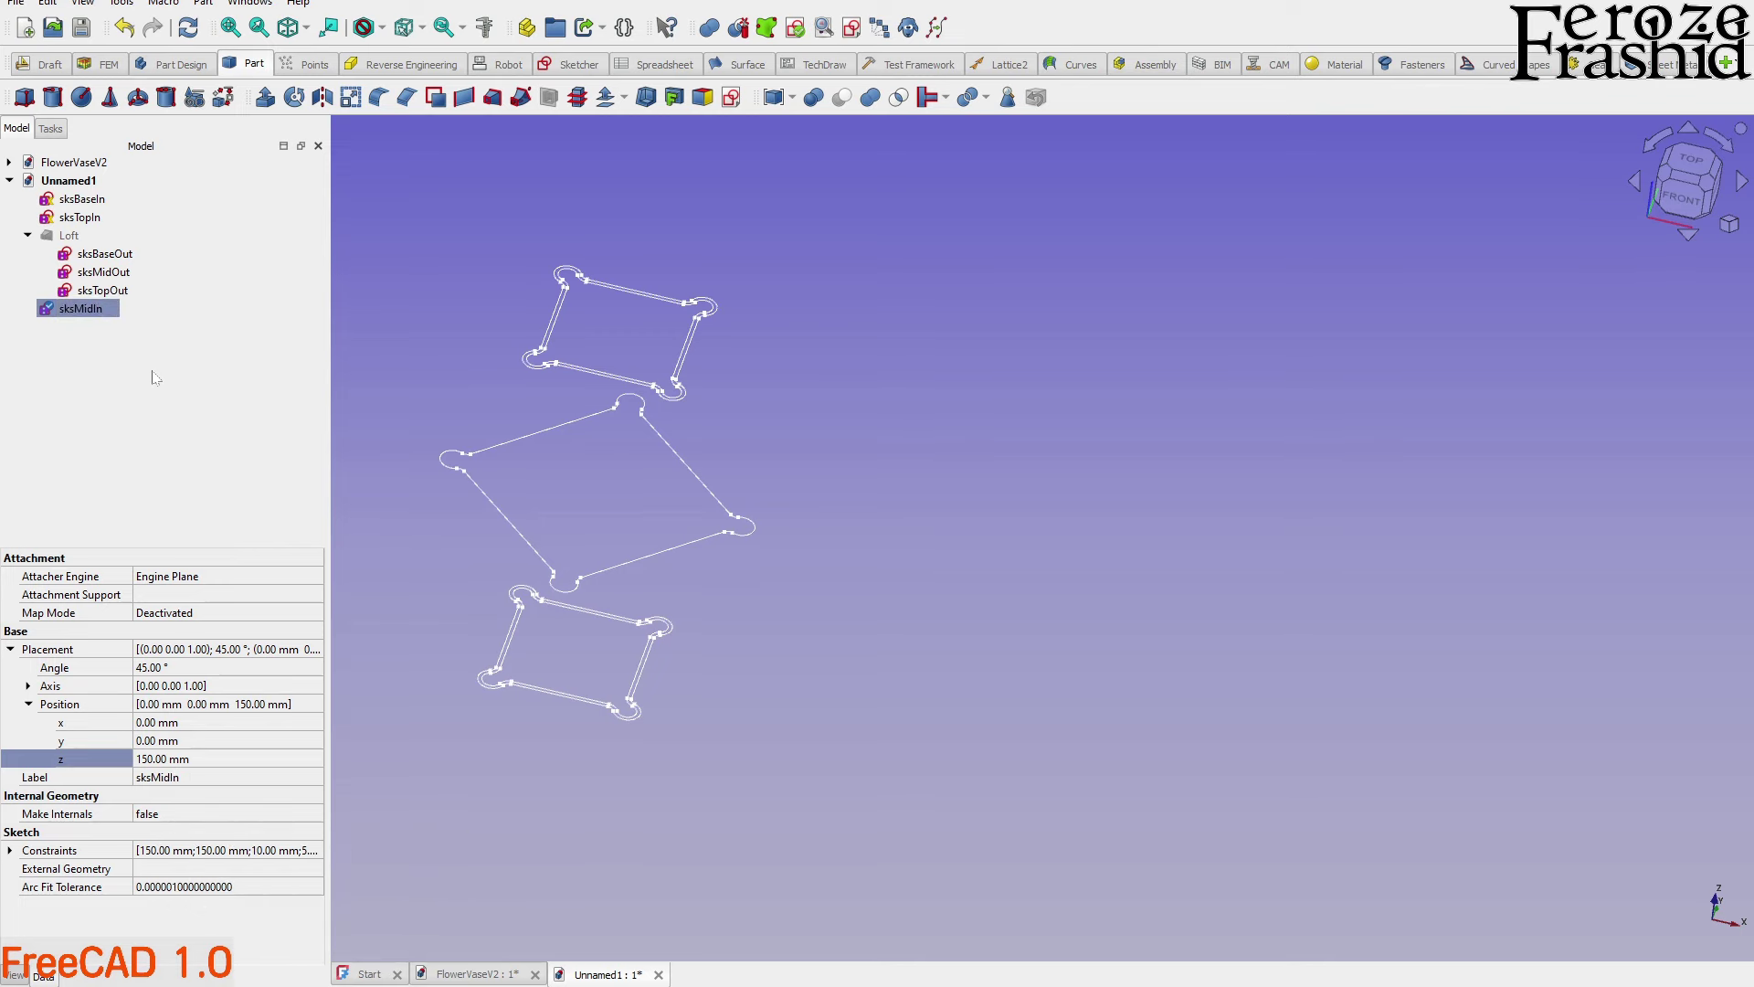
# Open the sksMidIn sketch and offset its entire profile inward with the Arc mode and a distance of -3 mm
pyautogui.doubleClick(82, 309)
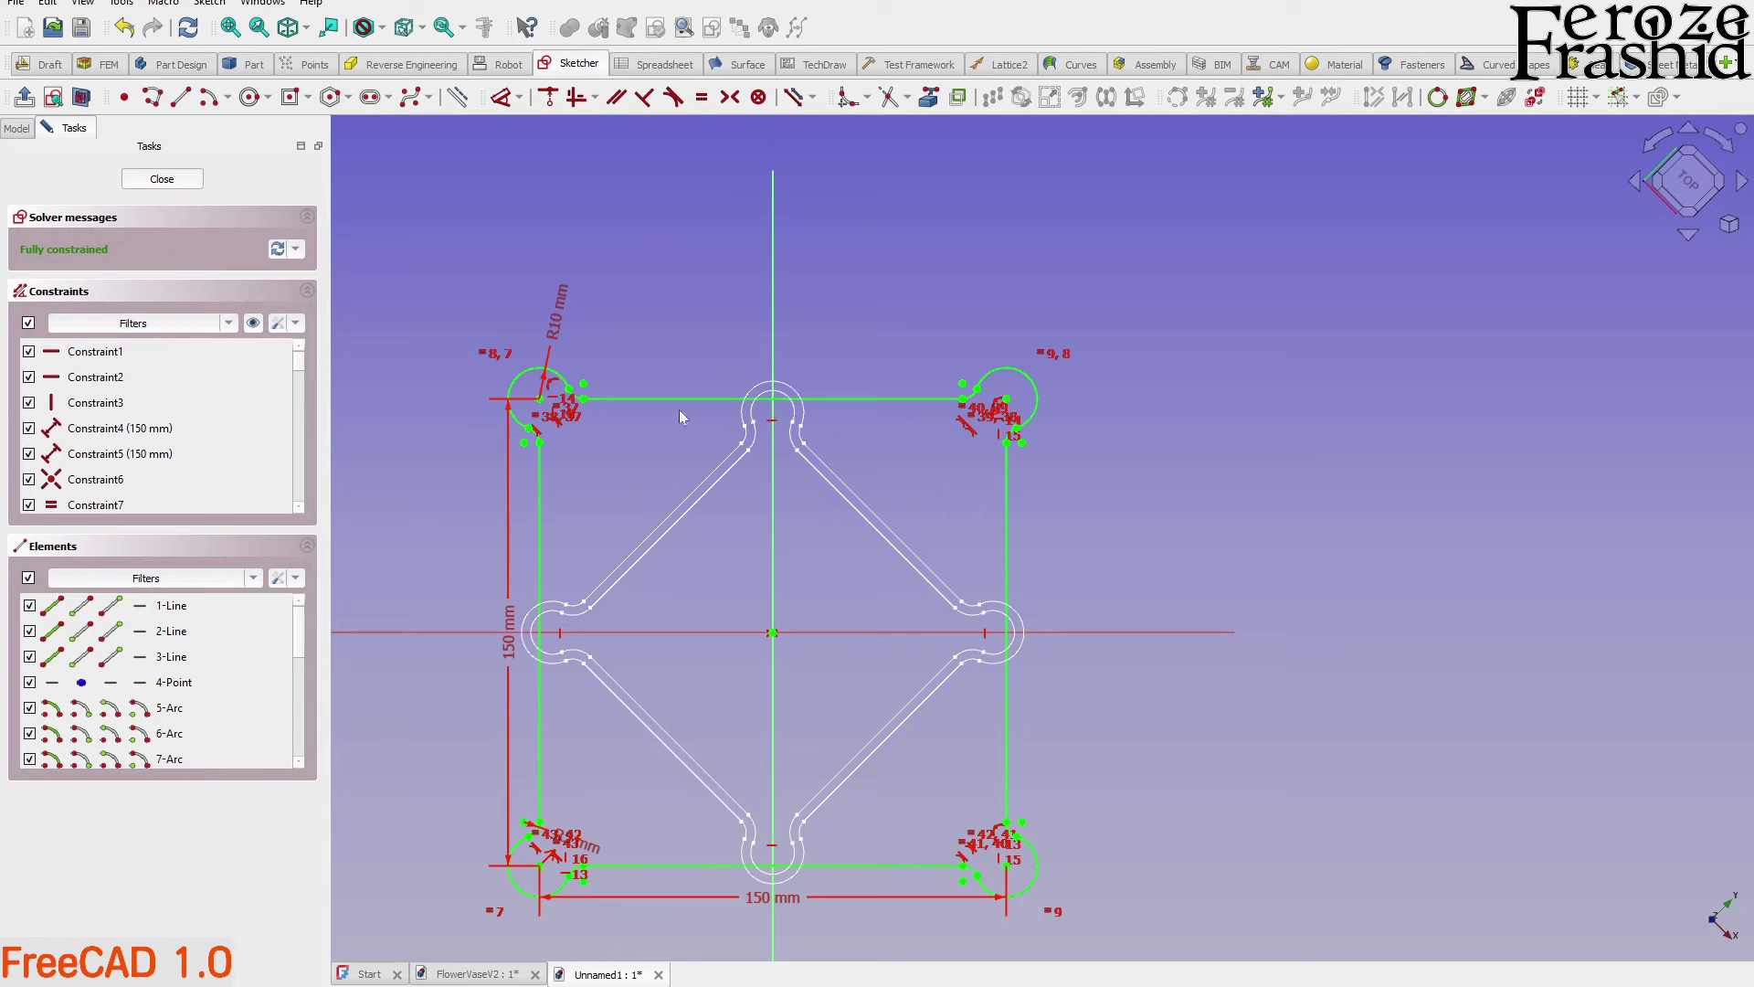
pyautogui.scroll(4, 535, 461)
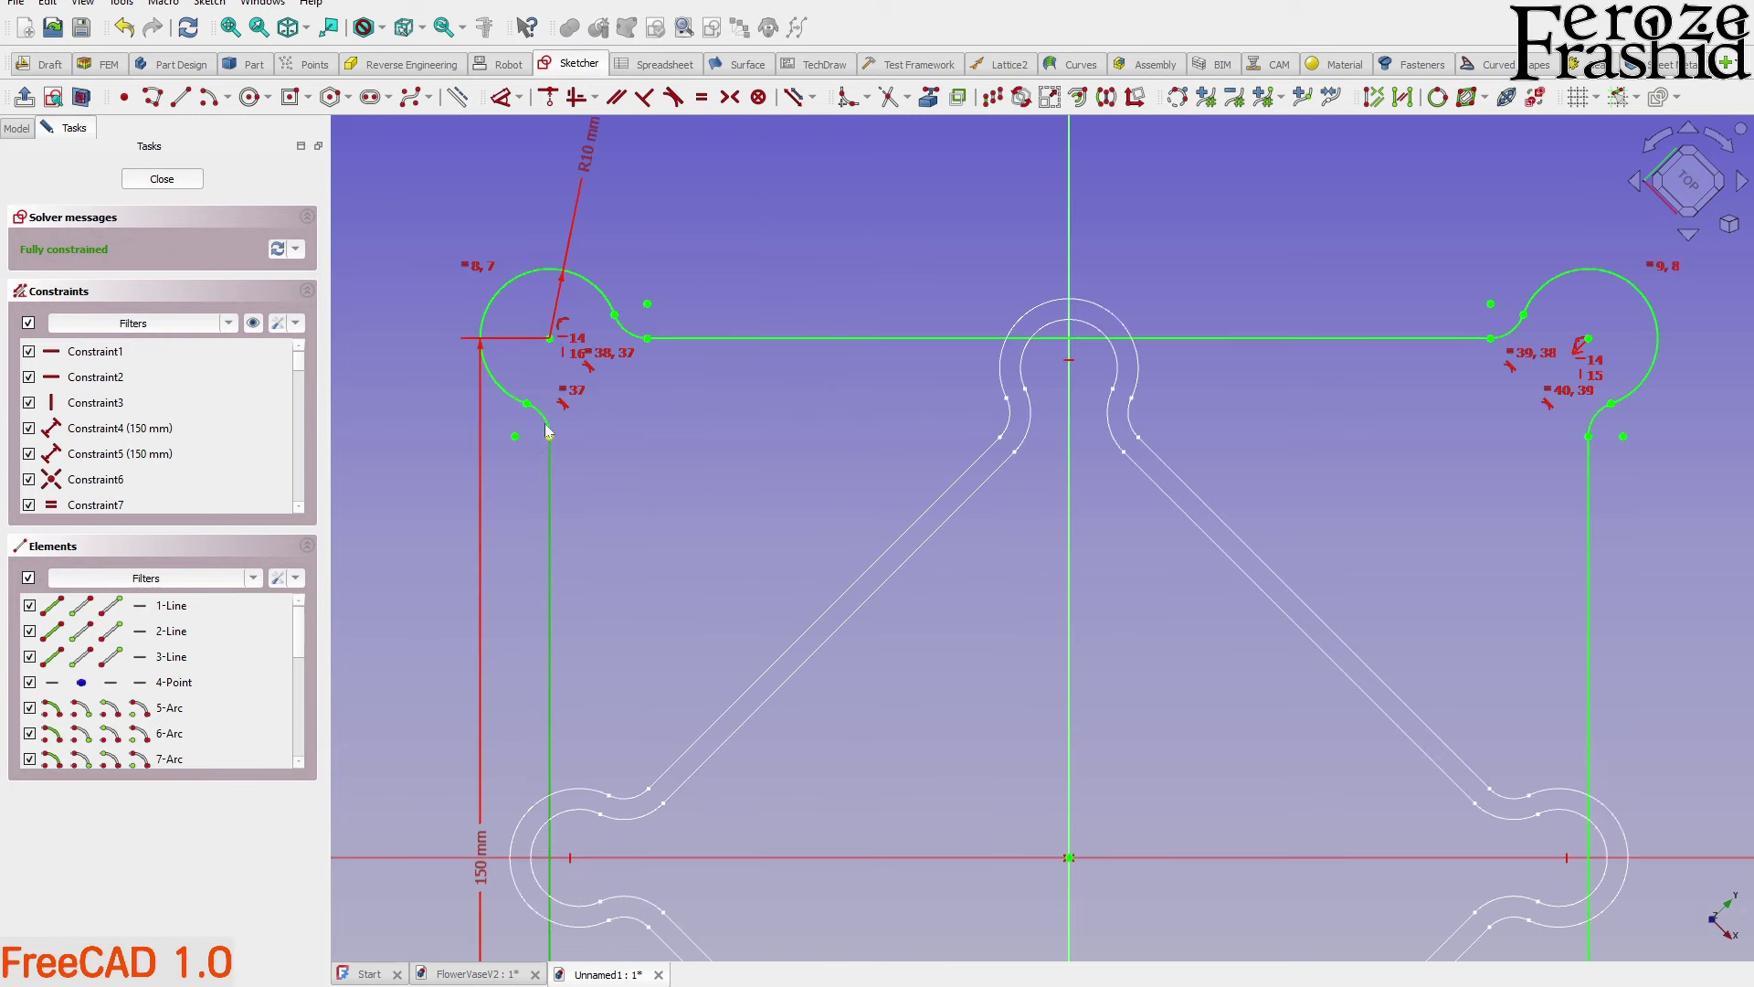
pyautogui.click(508, 391)
pyautogui.click(669, 339)
pyautogui.scroll(-3, 868, 365)
pyautogui.scroll(3, 1097, 338)
pyautogui.click(1045, 315)
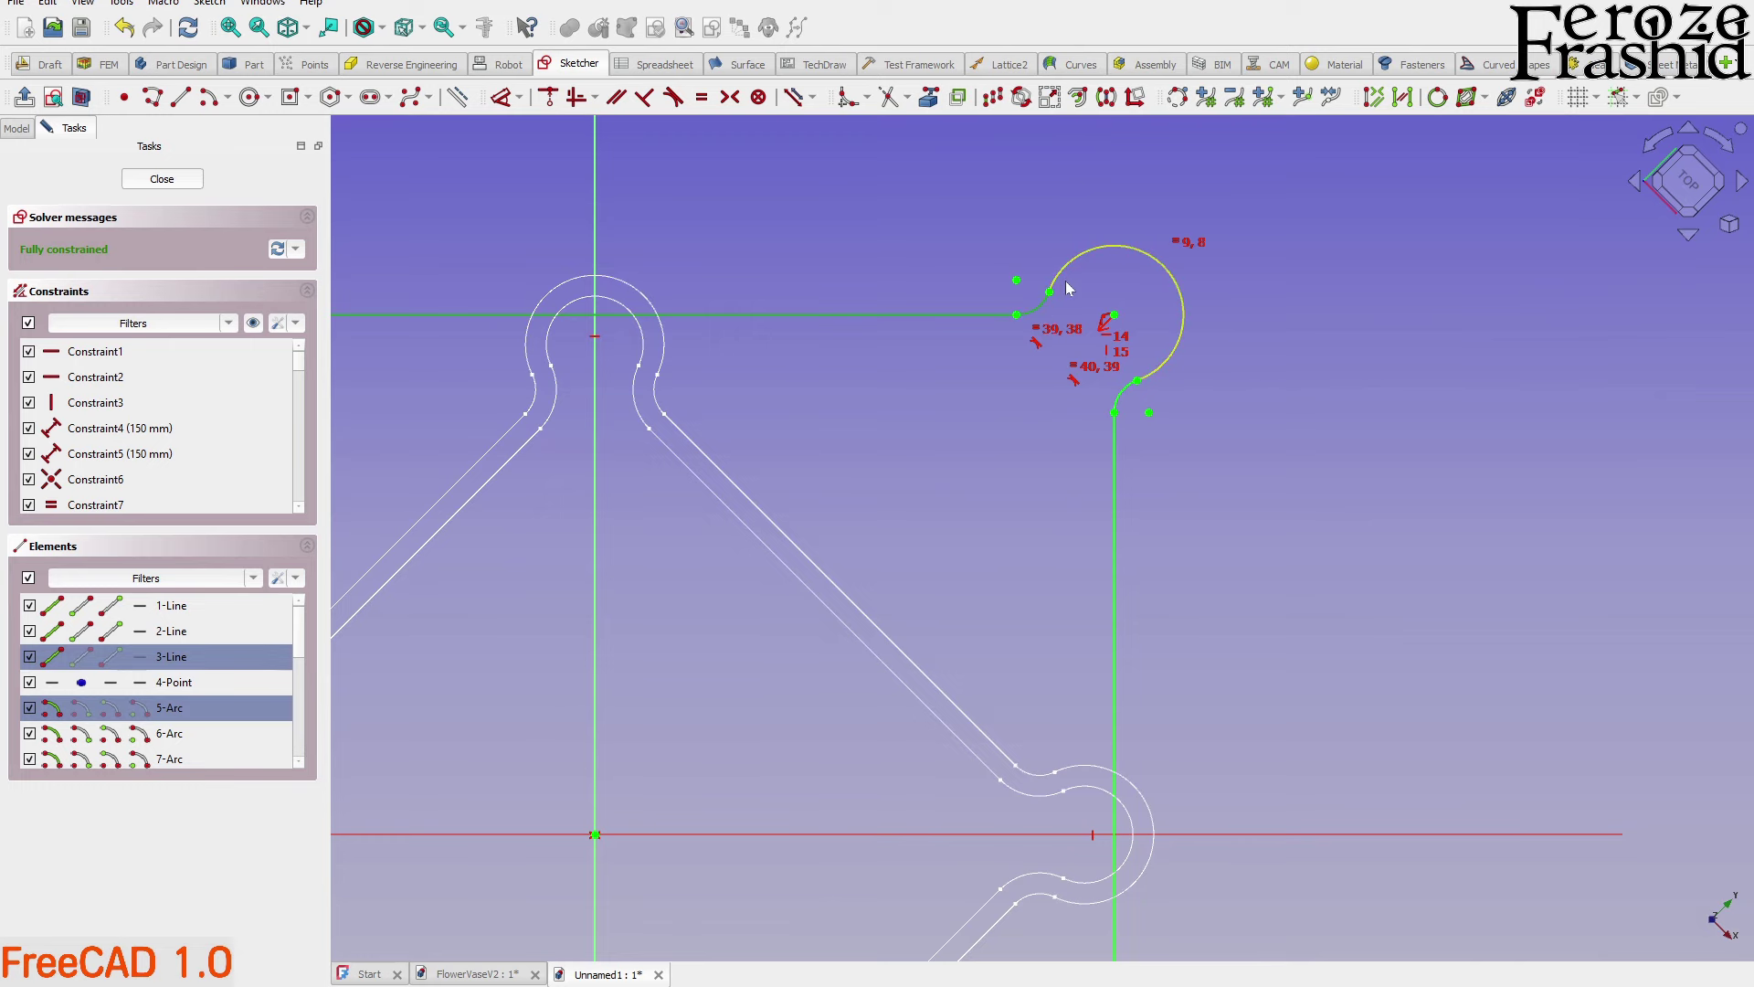
pyautogui.hotkey('ctrl', 'a')
pyautogui.scroll(-5, 823, 457)
pyautogui.scroll(2, 651, 543)
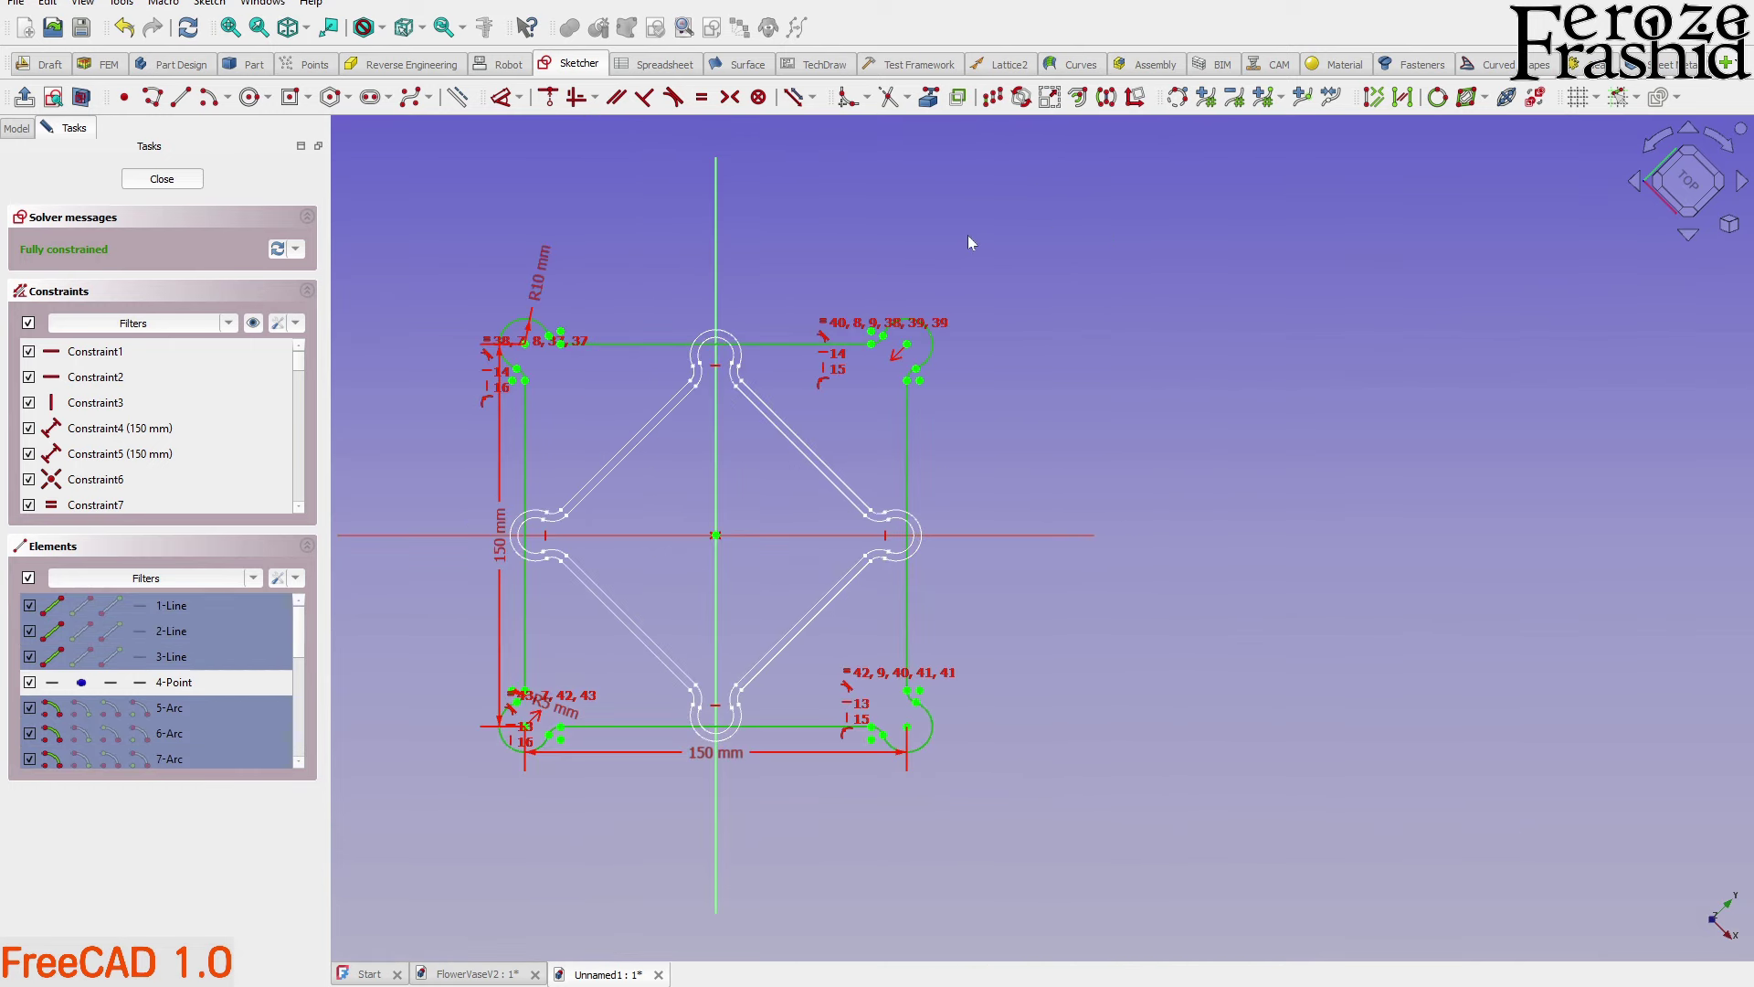
pyautogui.click(1080, 98)
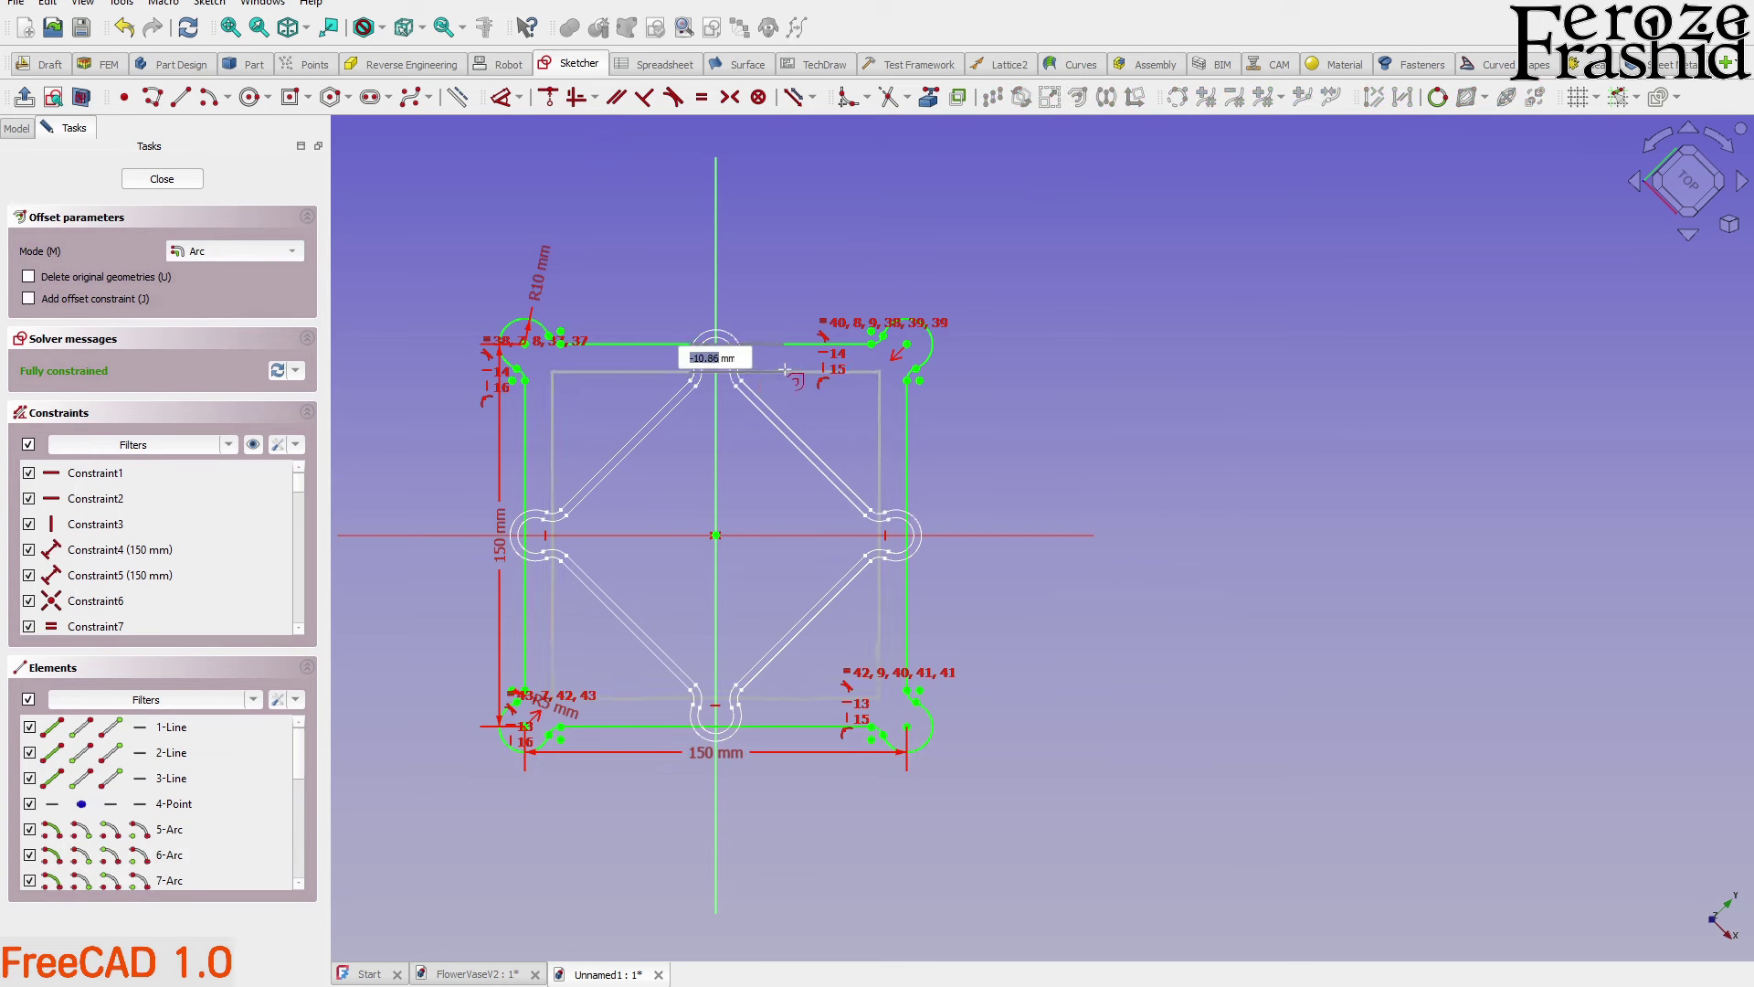
pyautogui.write('-3')
pyautogui.press('Return')
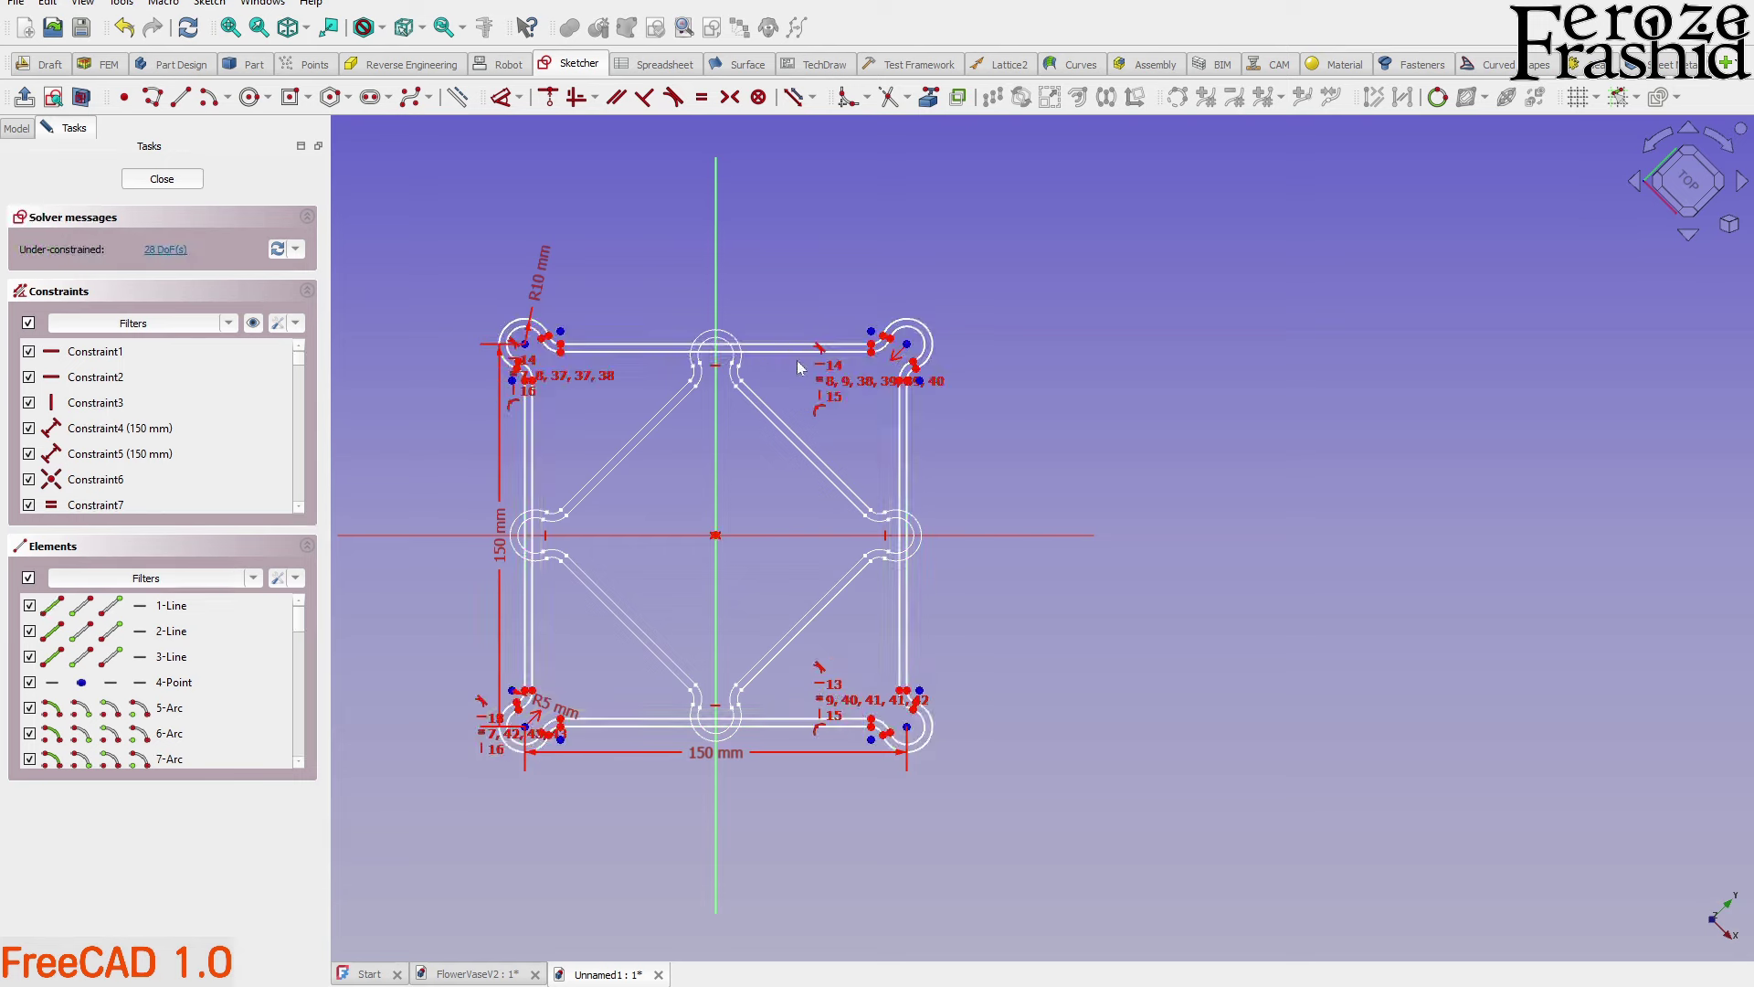
# Delete the original outer contour from sksMidIn, keeping only the inner offset profile, and leave the sketch
pyautogui.scroll(5, 620, 408)
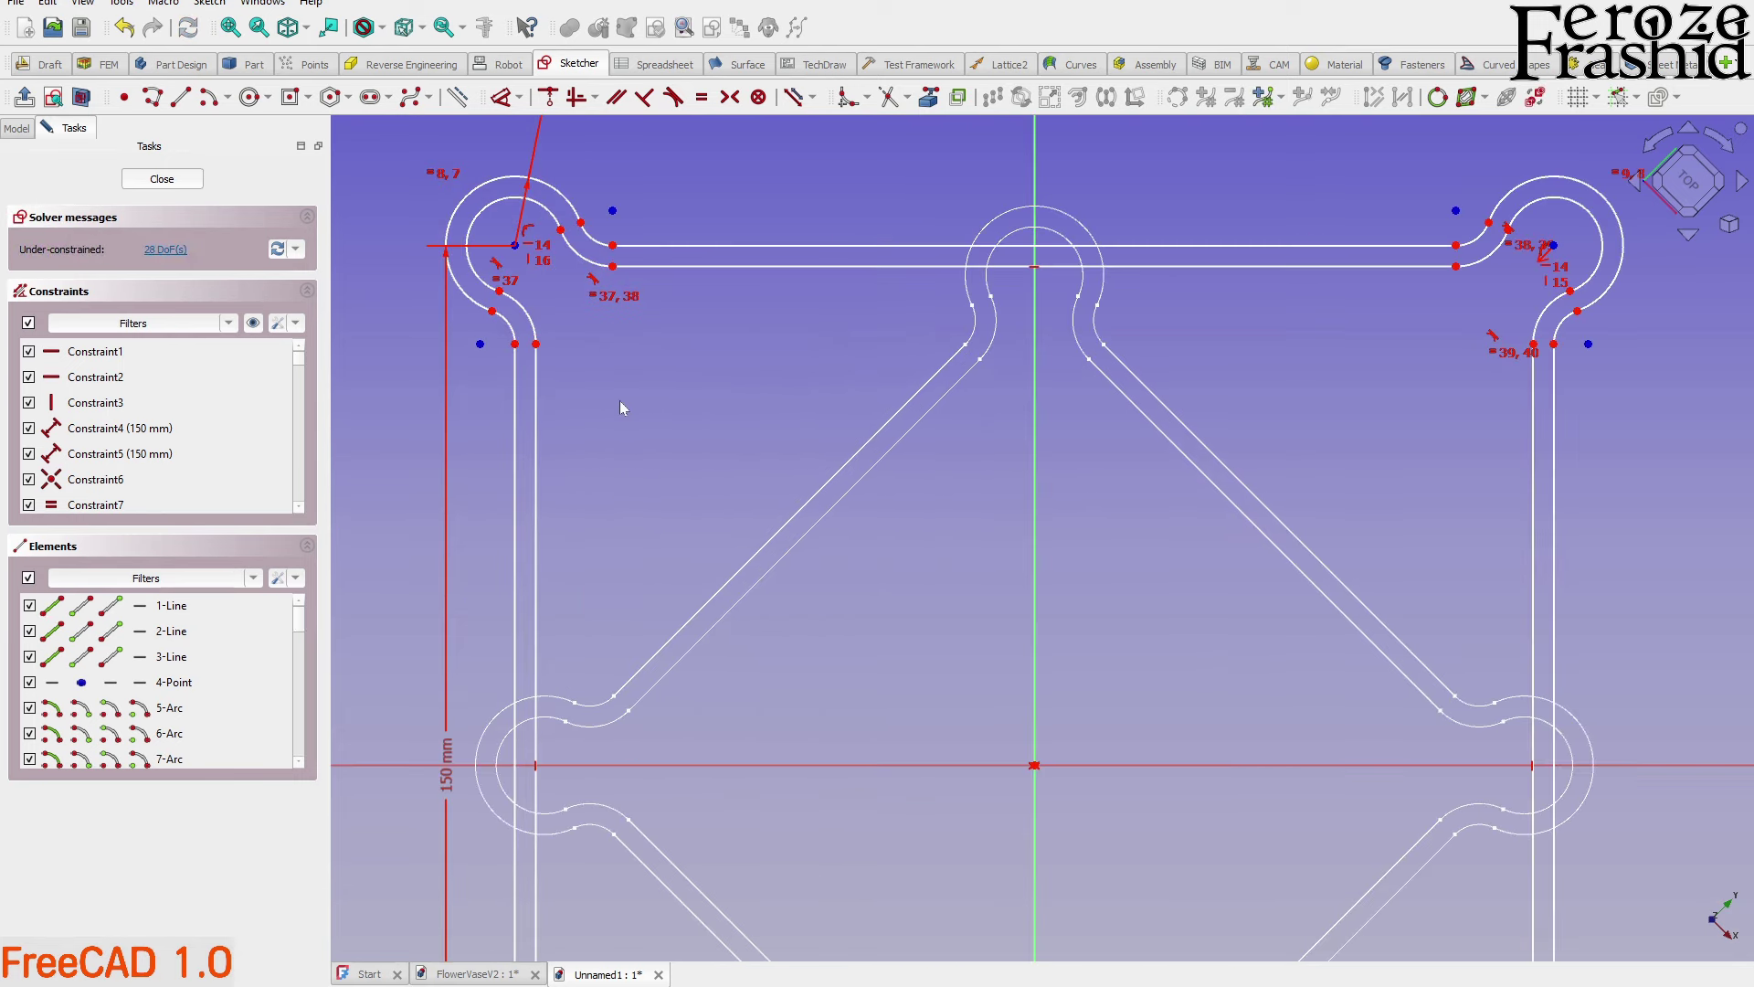
pyautogui.click(505, 327)
pyautogui.doubleClick(506, 347)
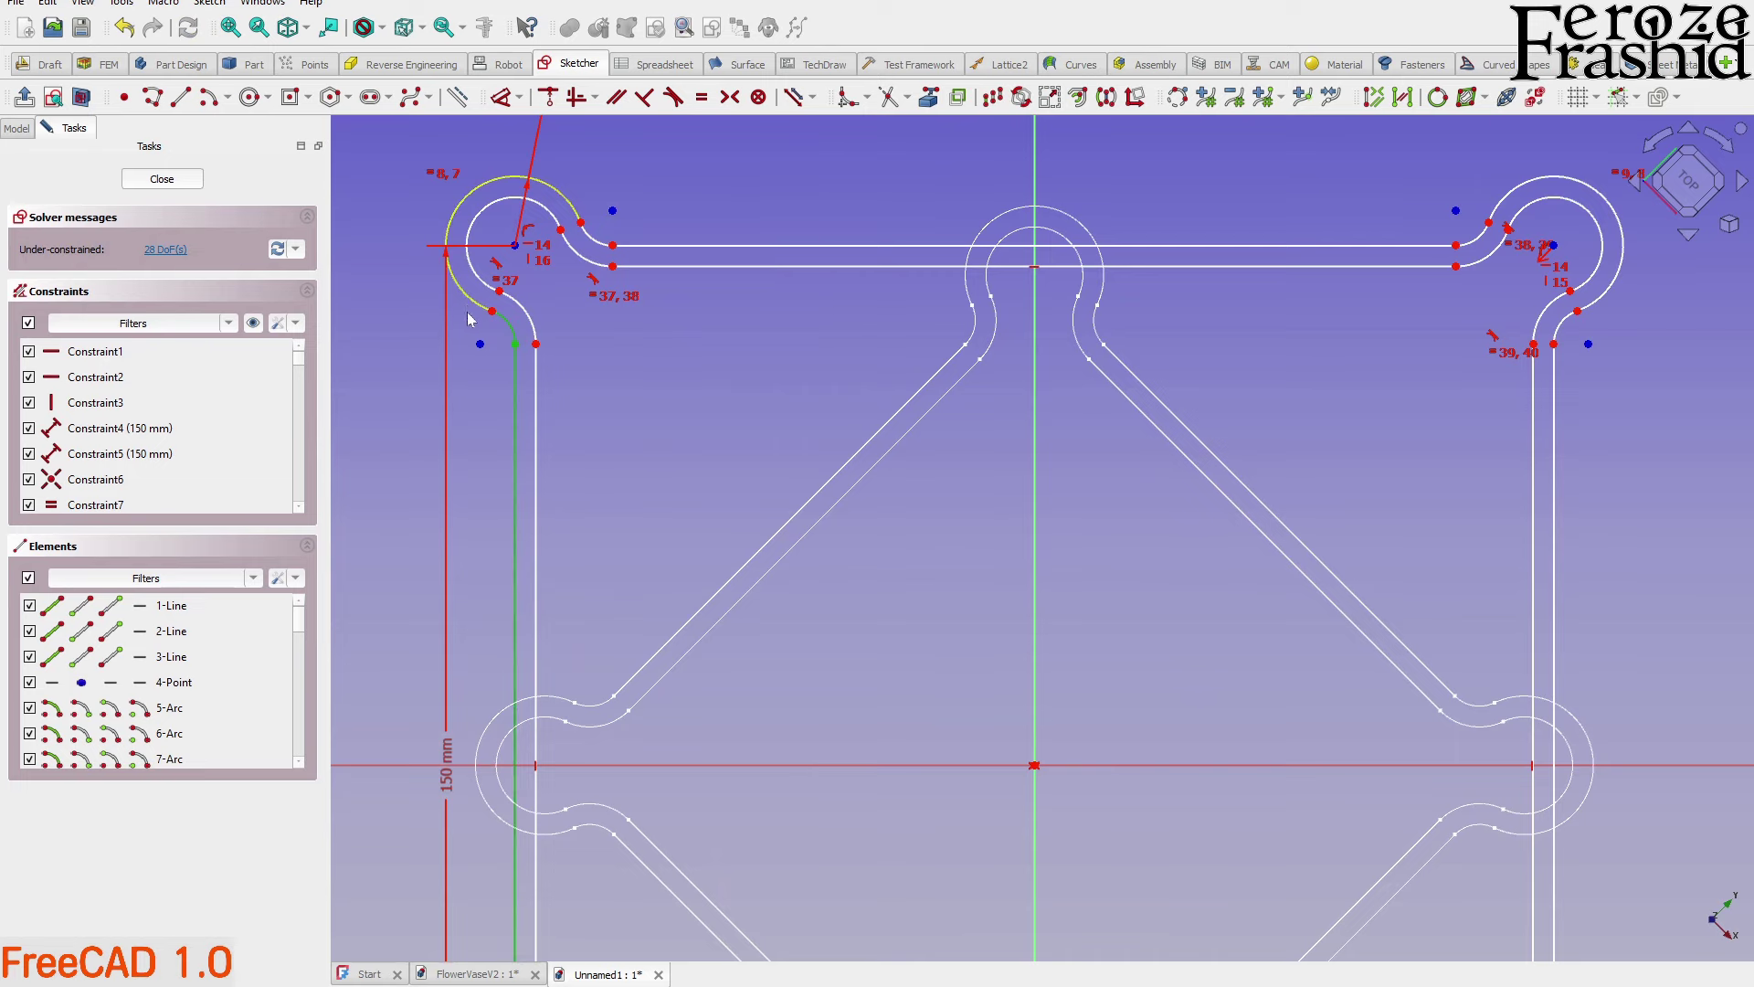
pyautogui.scroll(-4, 737, 341)
pyautogui.press('Delete')
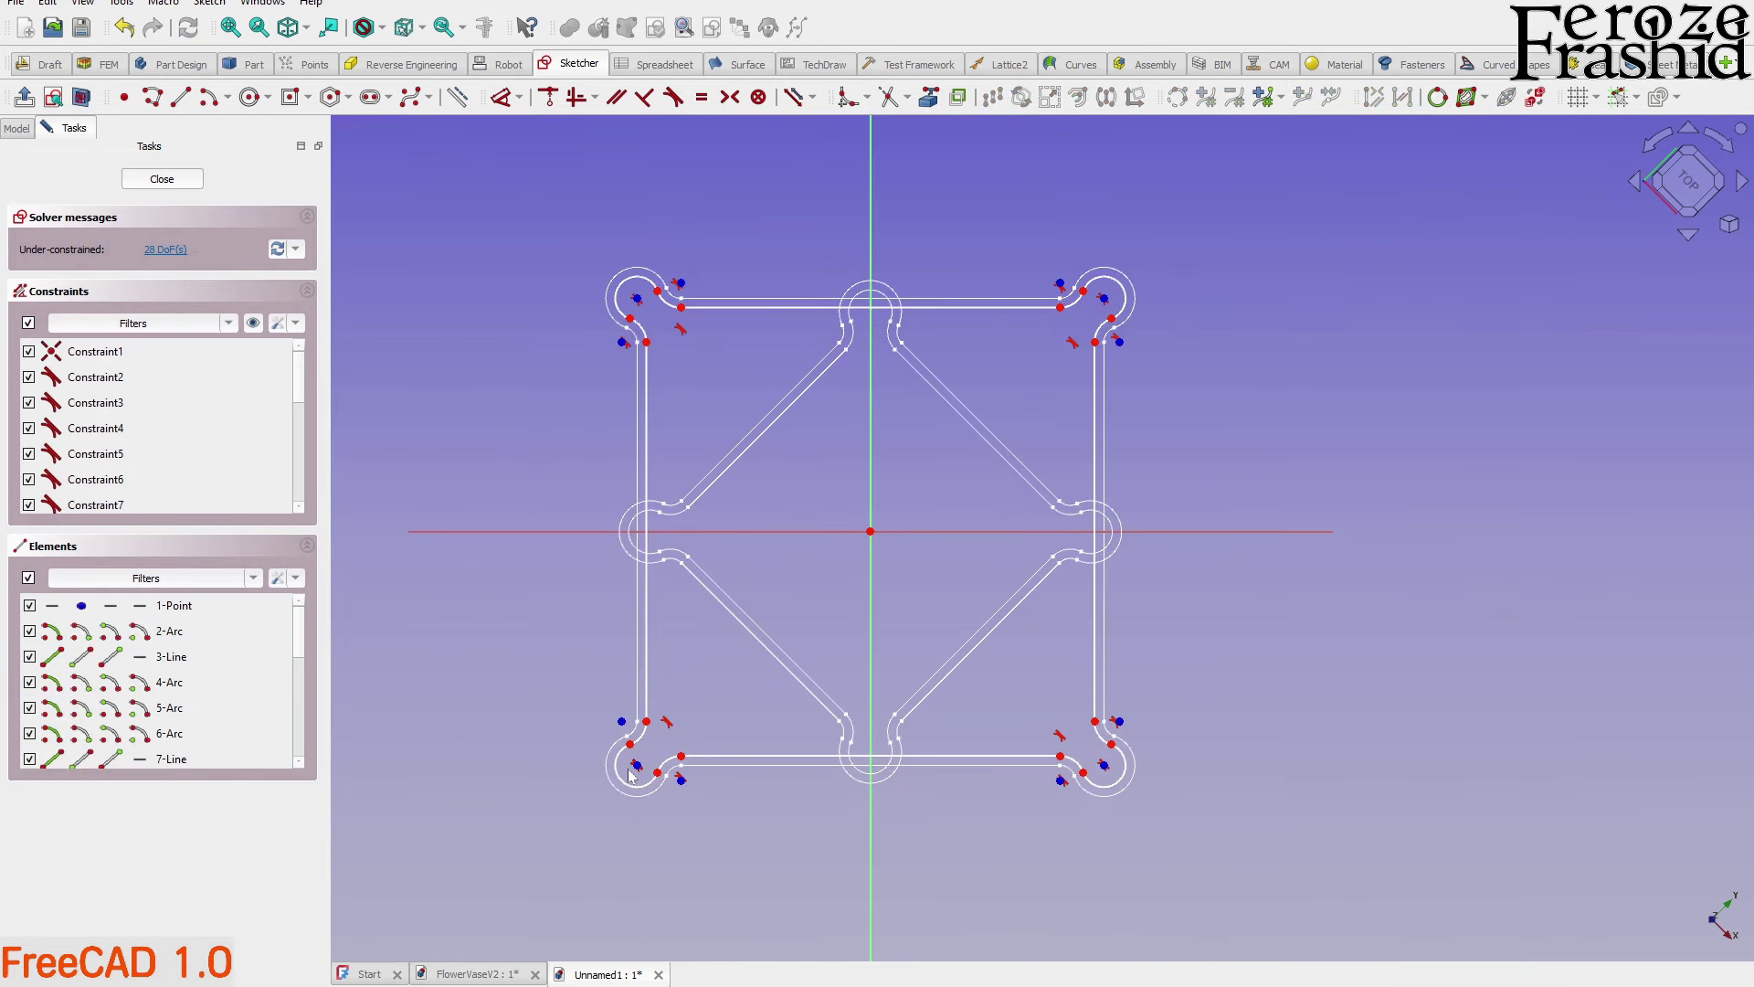
pyautogui.click(179, 181)
pyautogui.moveTo(893, 600)
pyautogui.mouseDown(button='middle')
pyautogui.moveTo(984, 582)
pyautogui.moveTo(874, 611)
pyautogui.mouseUp(button='middle')
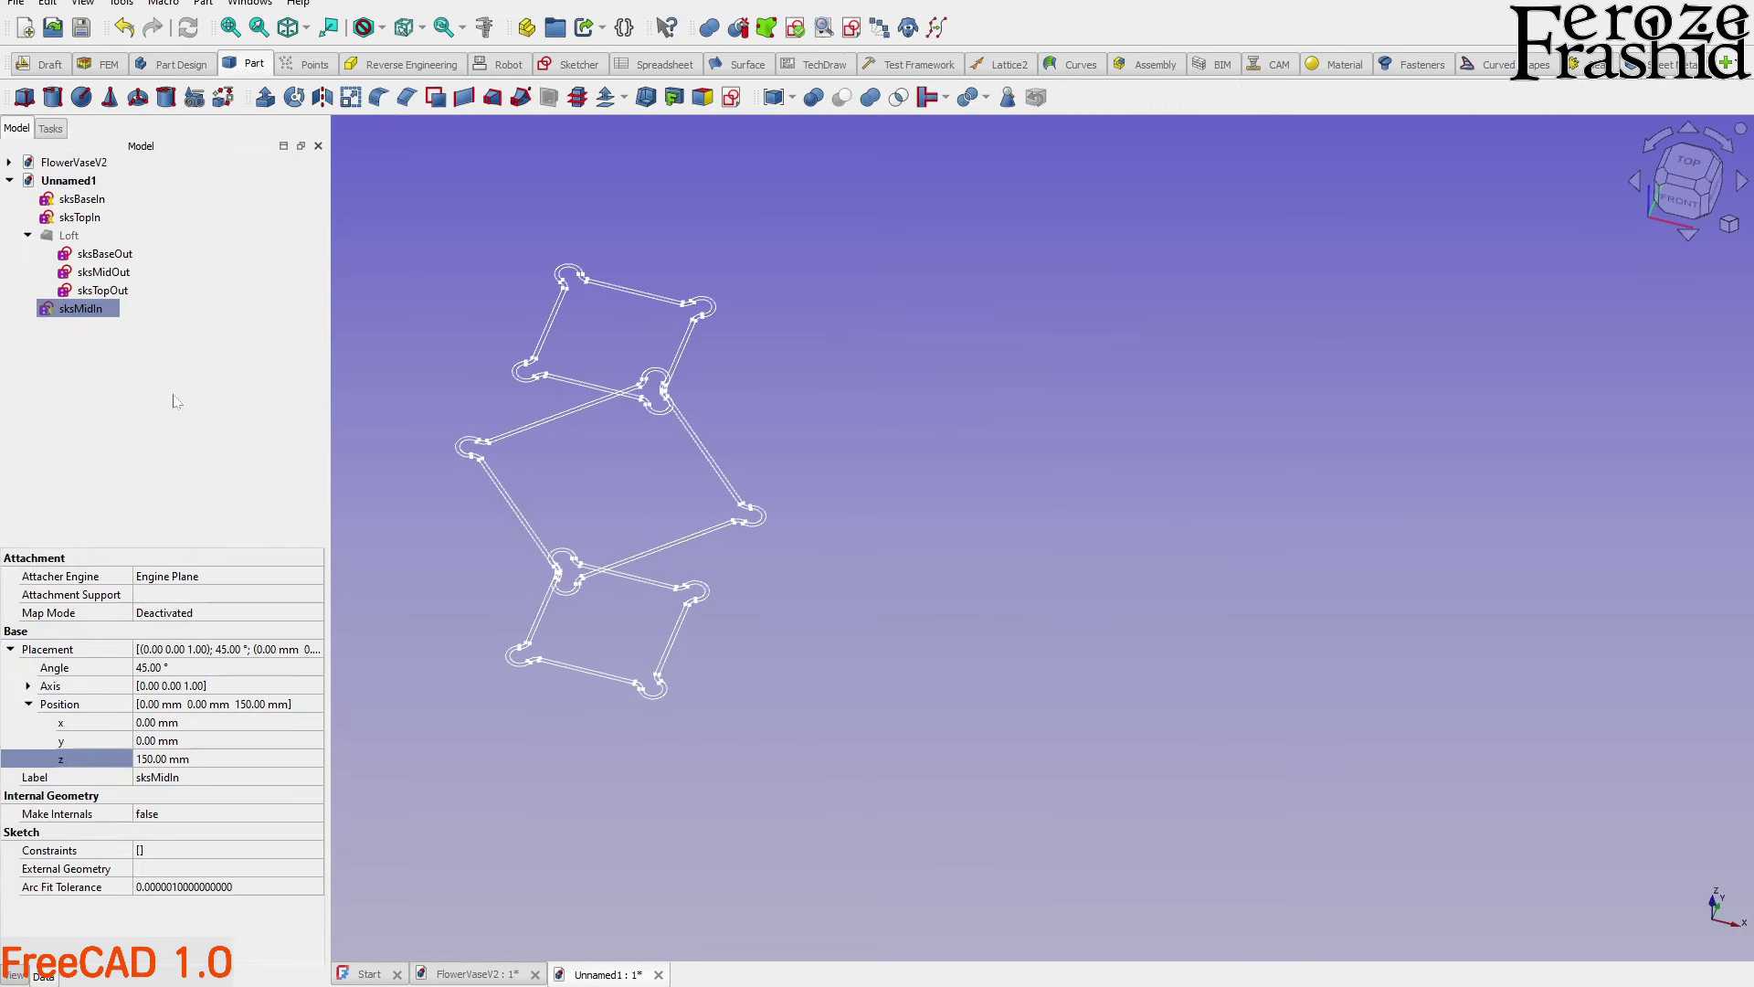
# Rename the existing outer loft as LoftOut
pyautogui.click(73, 236)
pyautogui.click(81, 241)
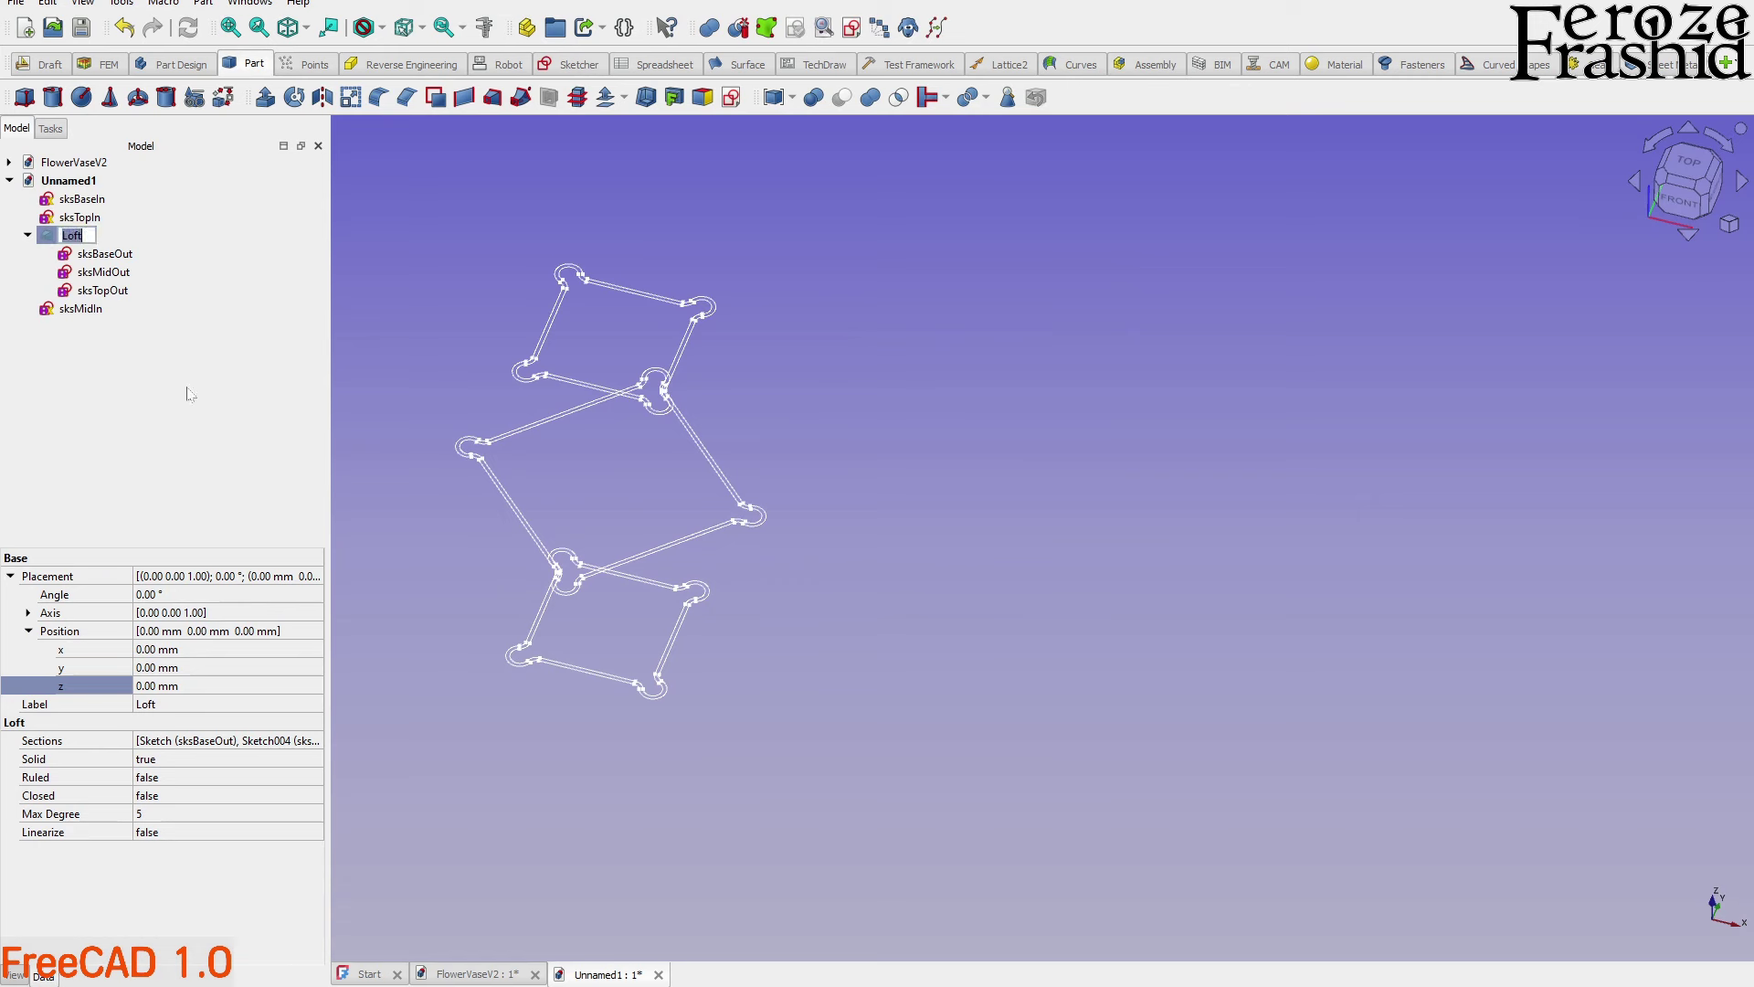
pyautogui.press('End')
pyautogui.write('Out')
pyautogui.press('Return')
# Create a solid loft through the profiles sksBaseIn, sksMidIn and sksTopIn in that order
pyautogui.click(492, 100)
pyautogui.click(98, 294)
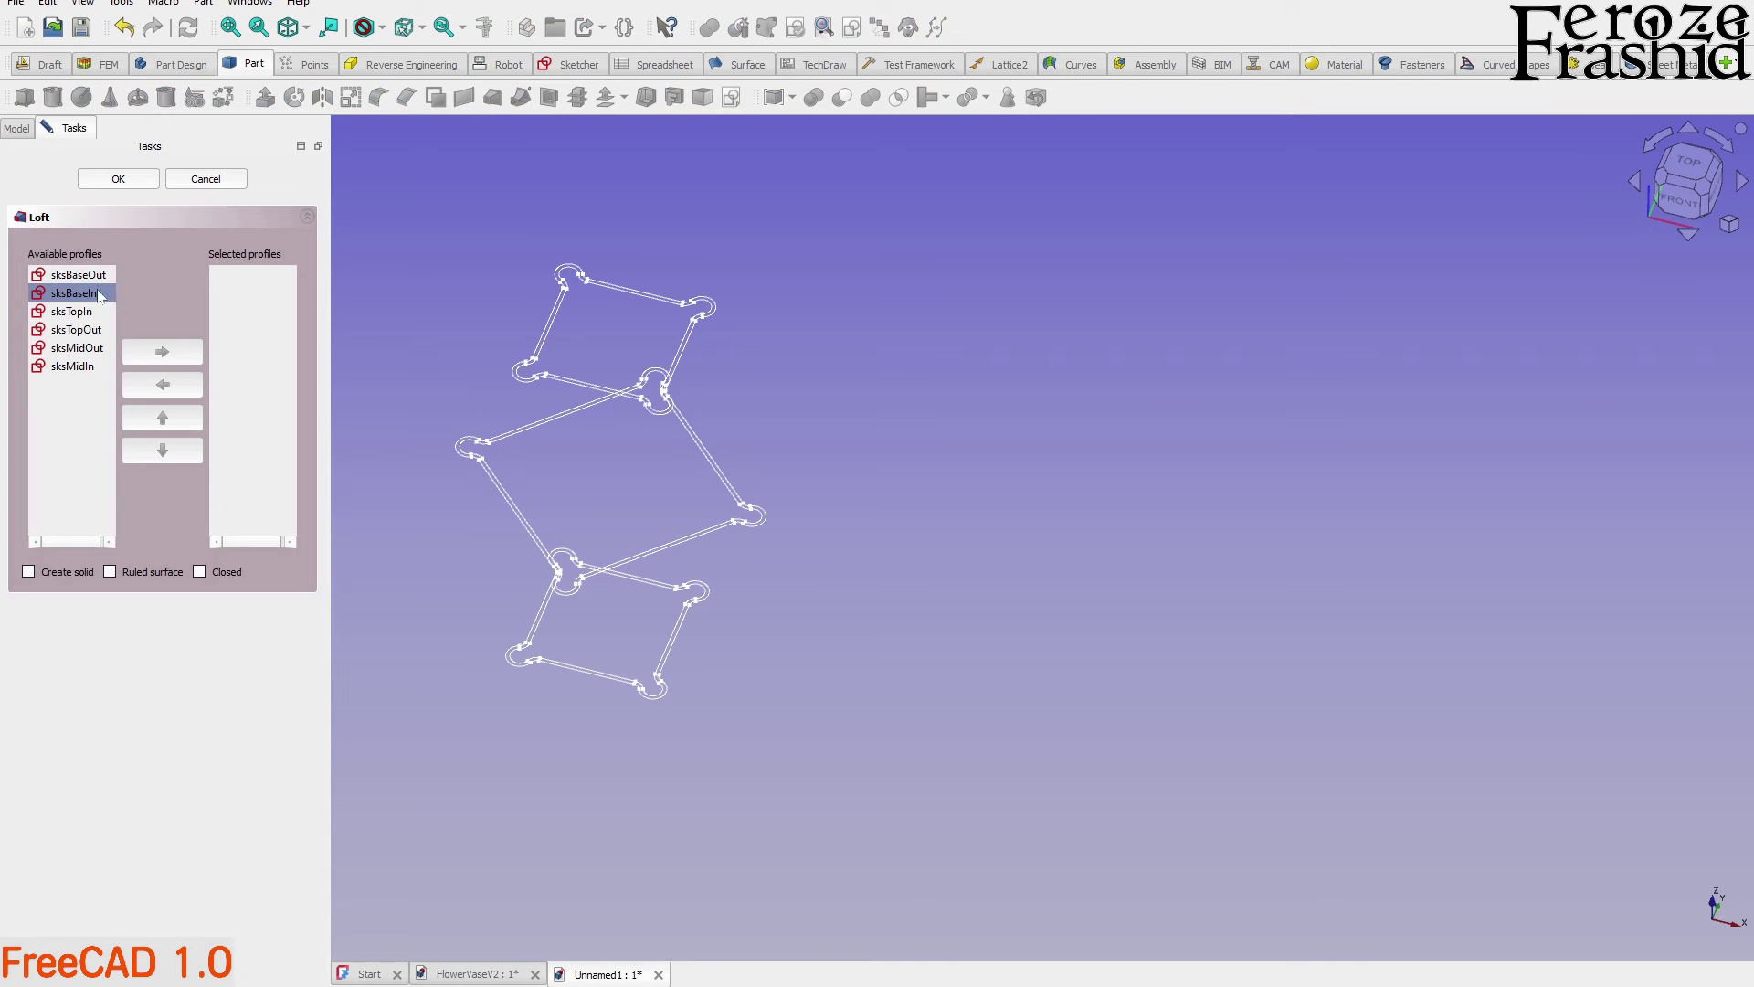
pyautogui.moveTo(101, 302)
pyautogui.mouseDown()
pyautogui.moveTo(102, 368)
pyautogui.moveTo(77, 301)
pyautogui.mouseUp()
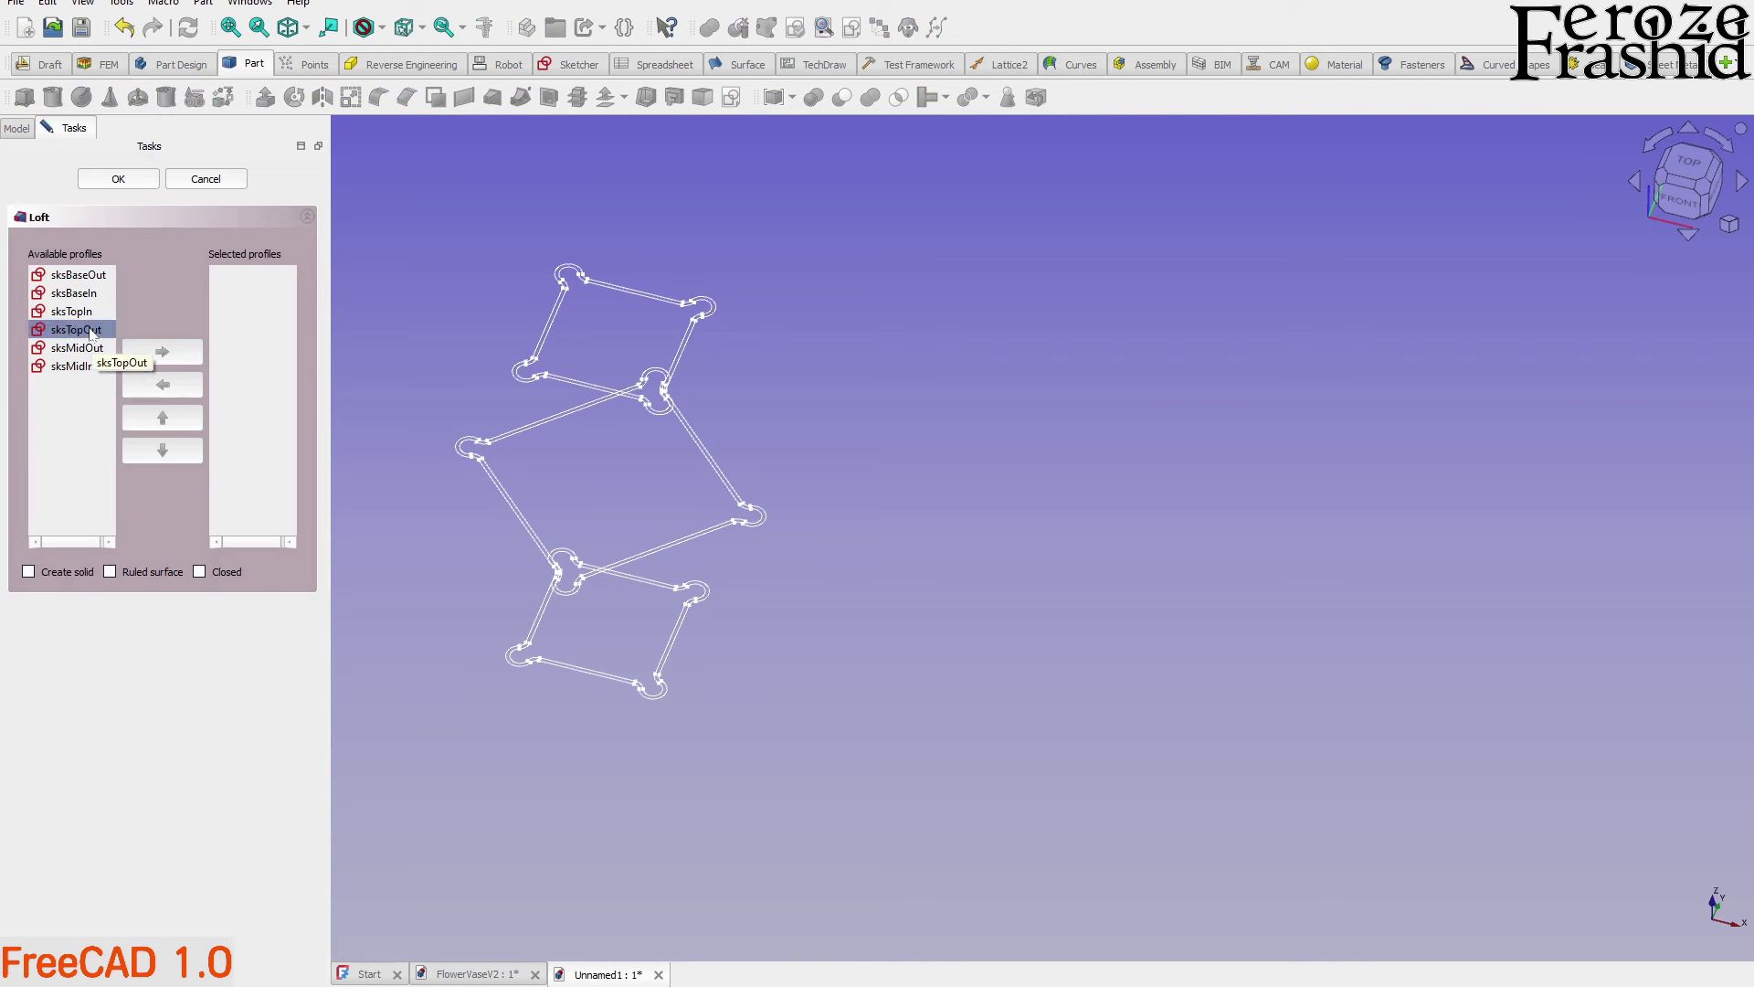
pyautogui.click(92, 303)
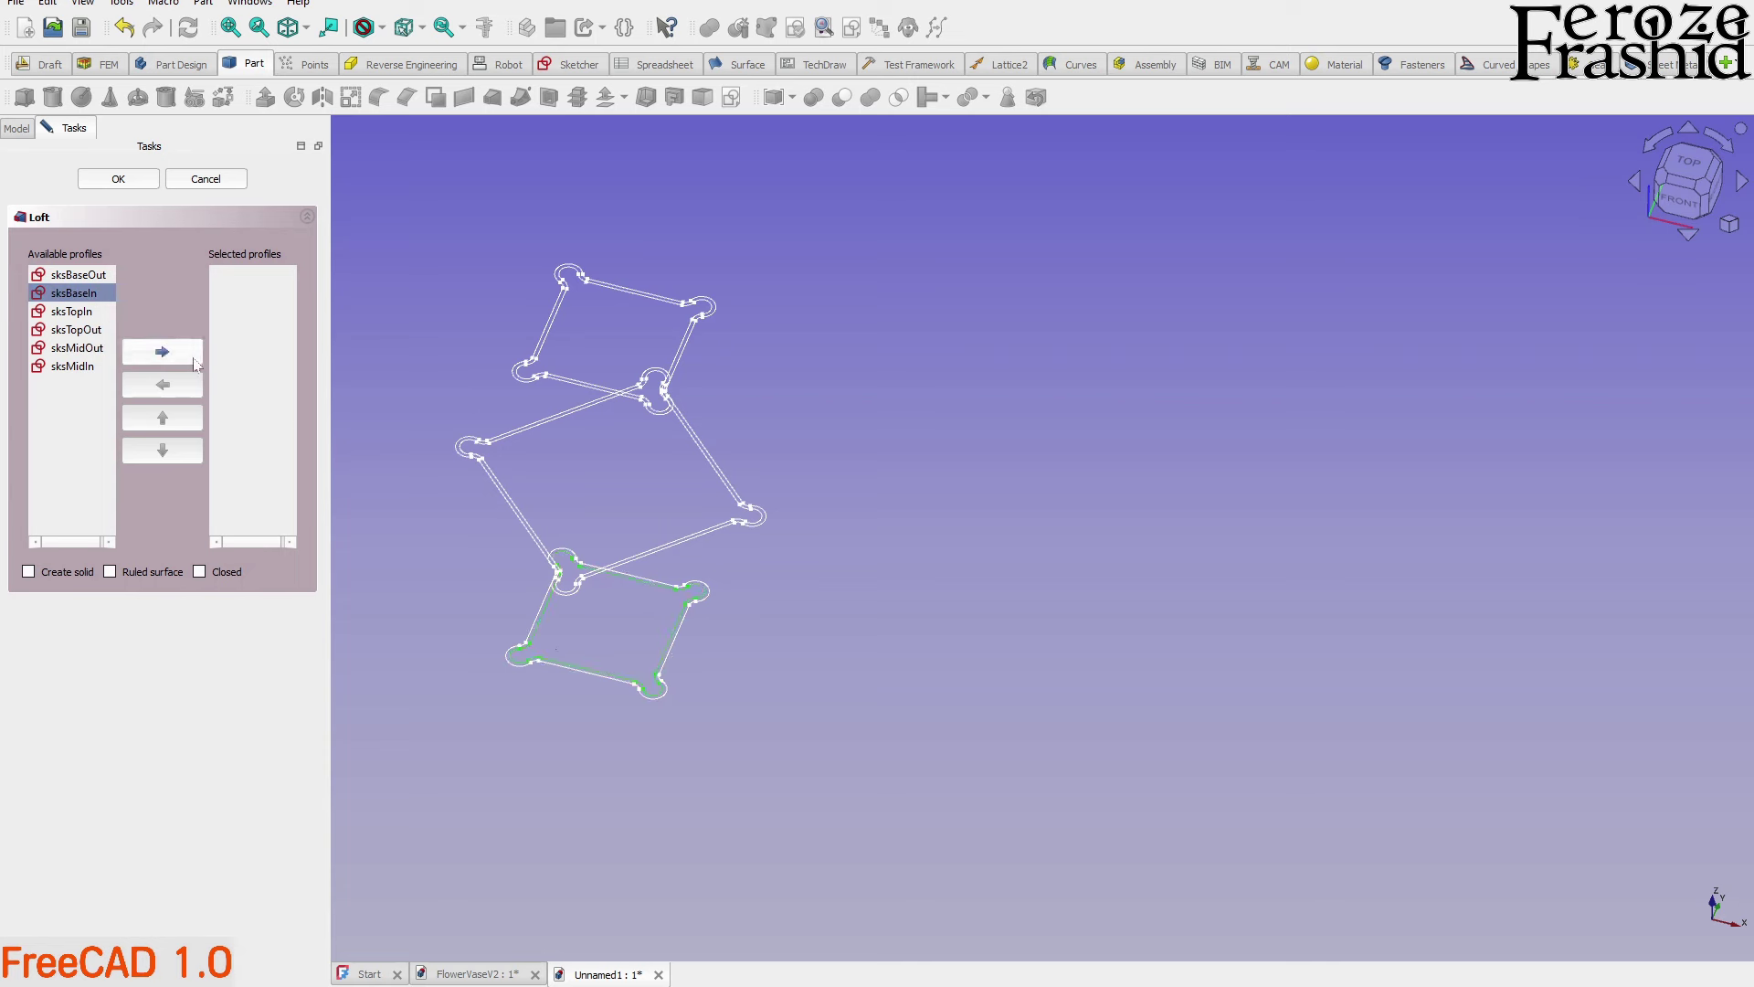
pyautogui.click(193, 360)
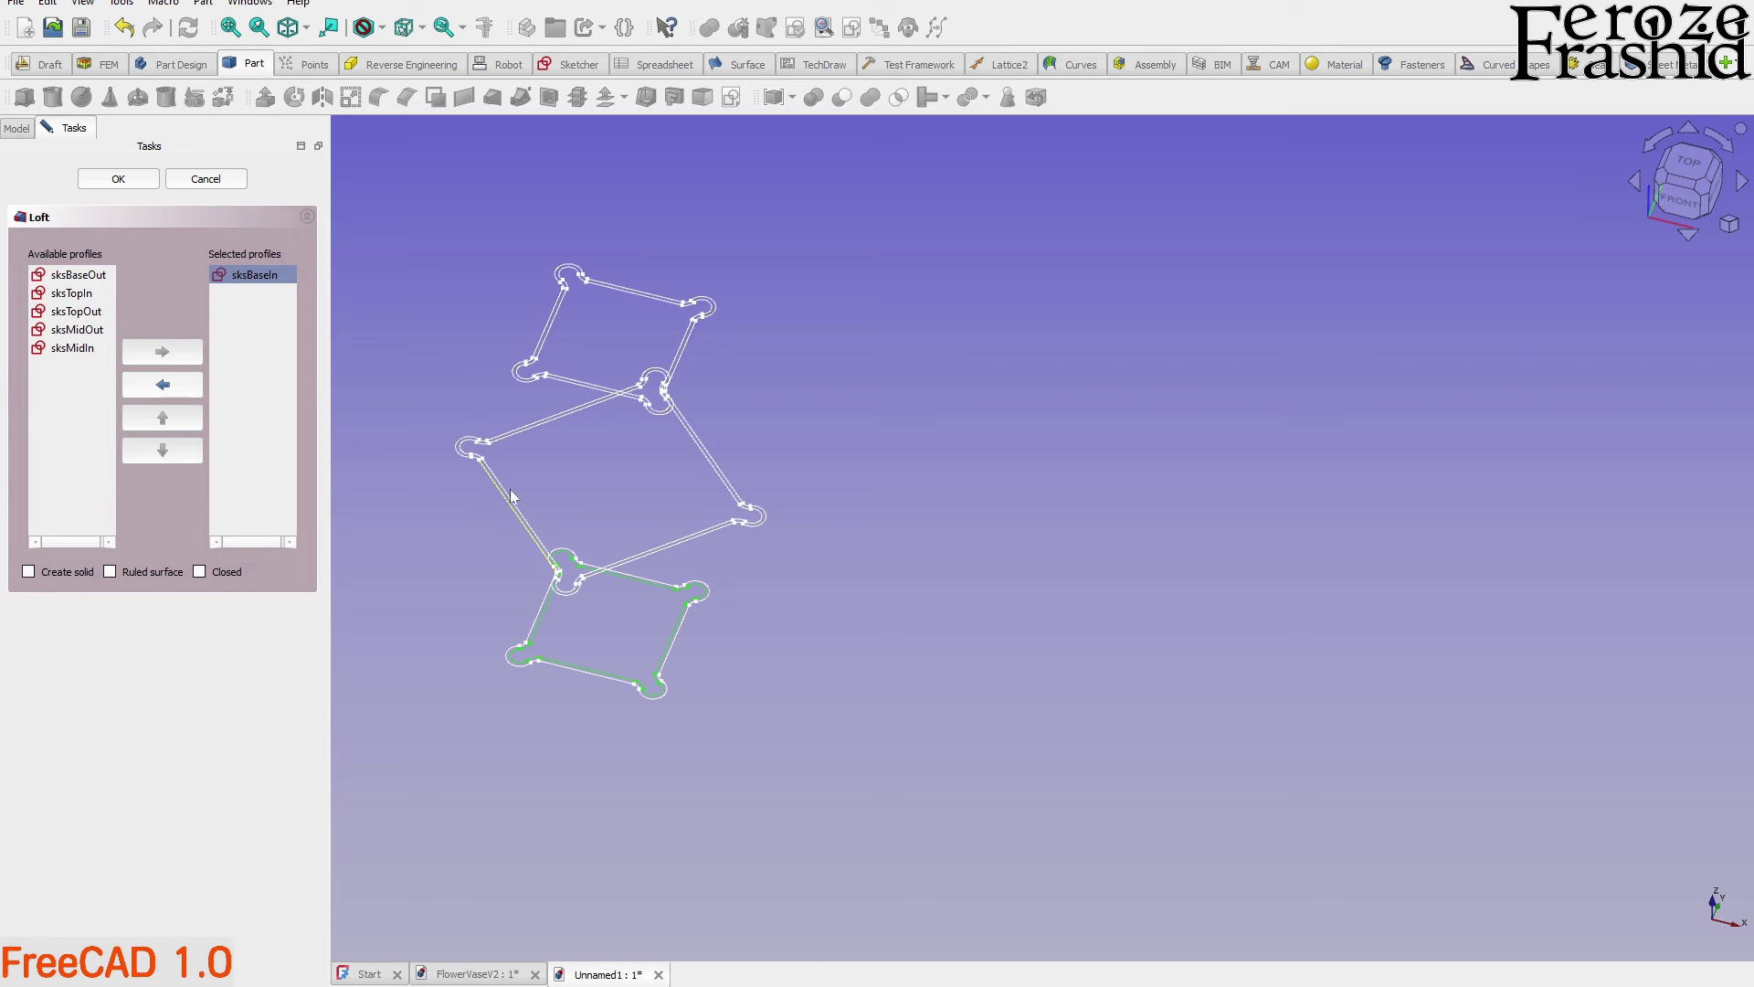
pyautogui.click(78, 349)
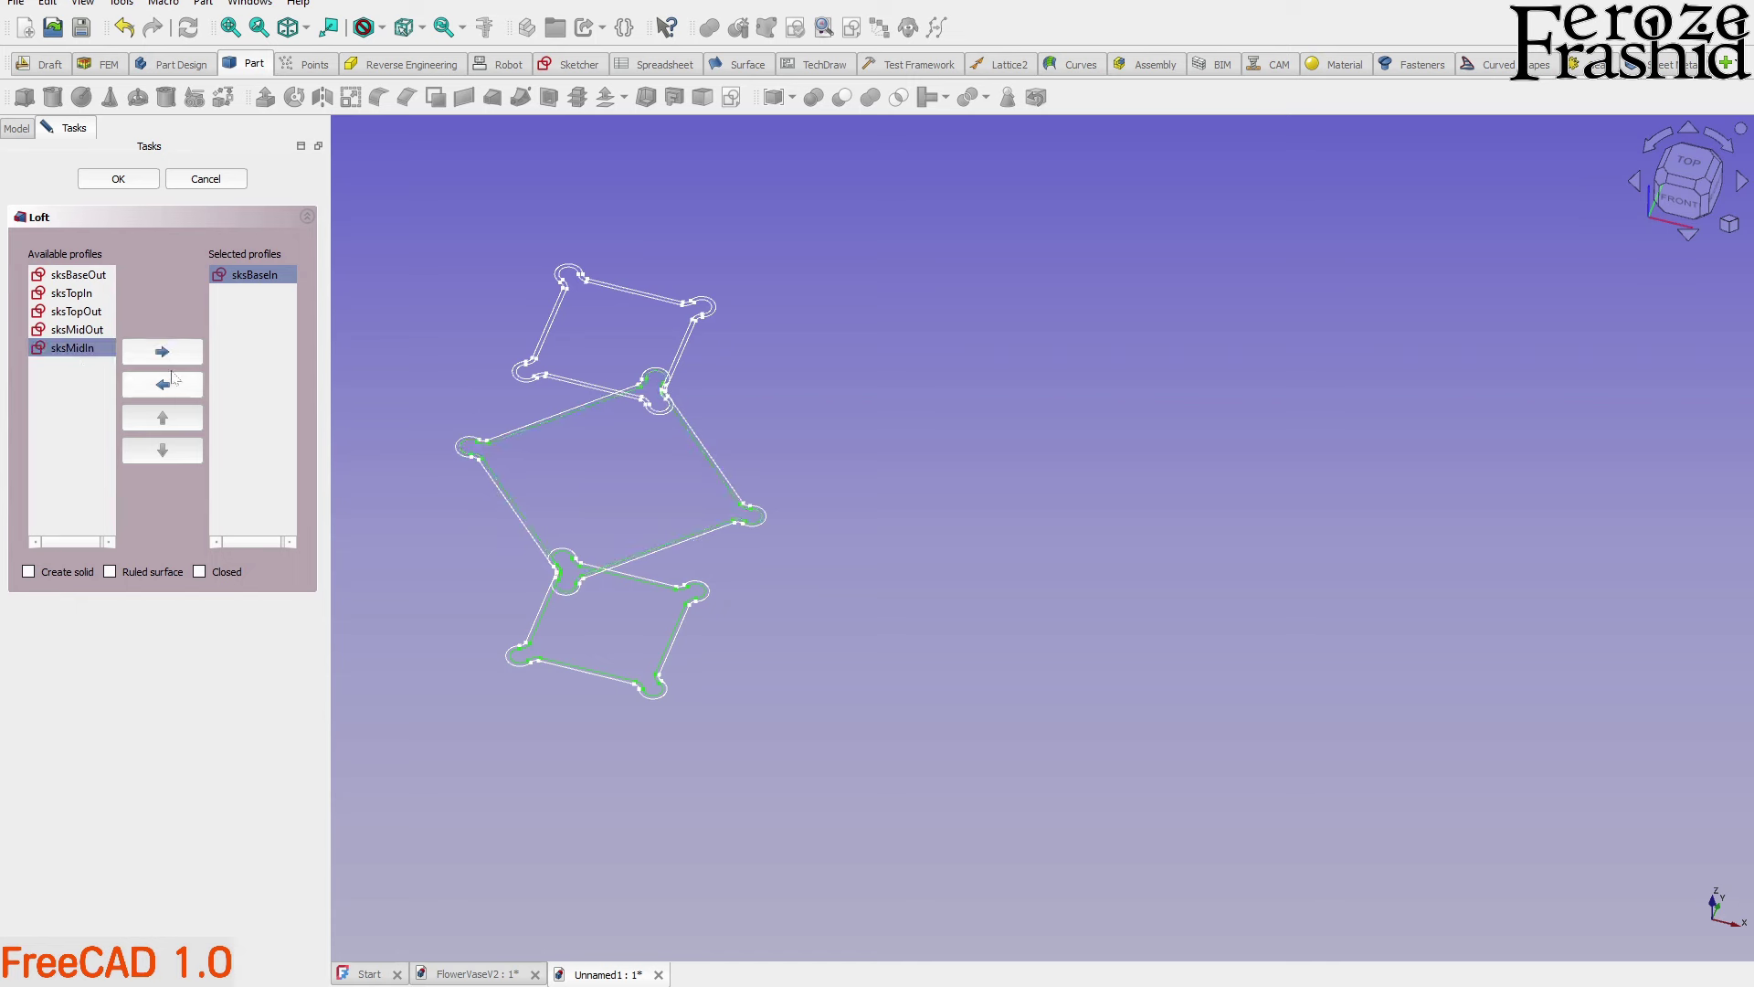
pyautogui.click(169, 359)
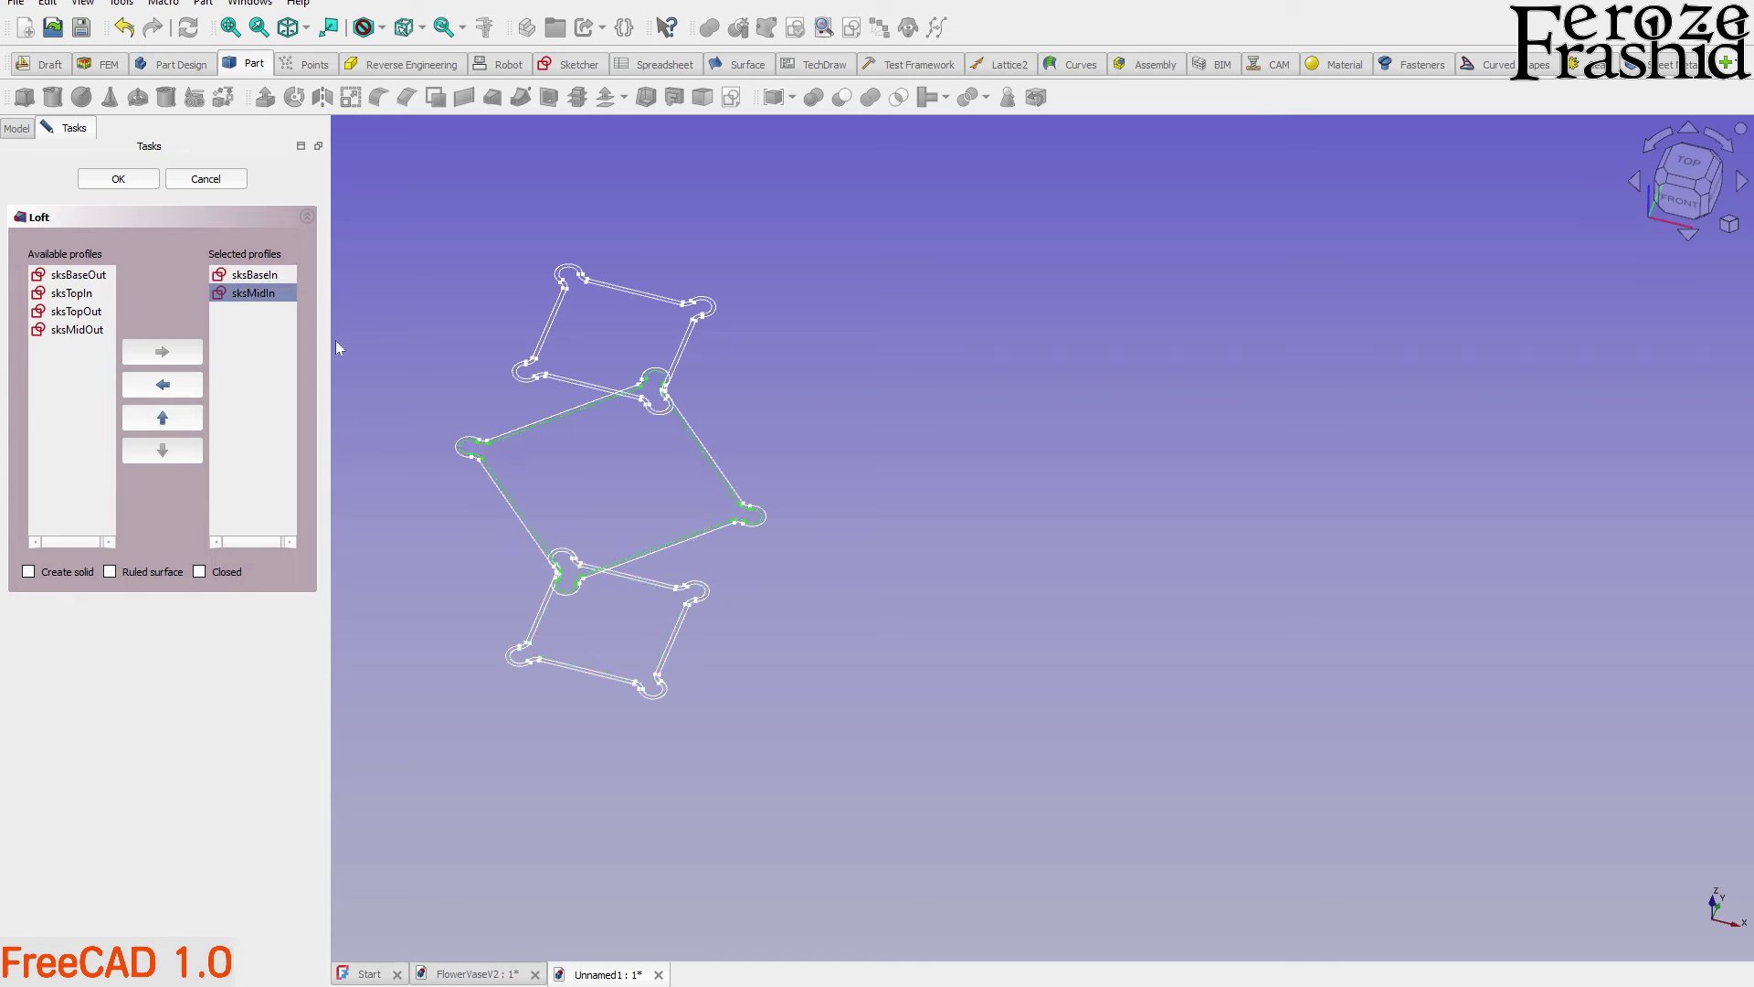
pyautogui.click(73, 294)
pyautogui.click(158, 352)
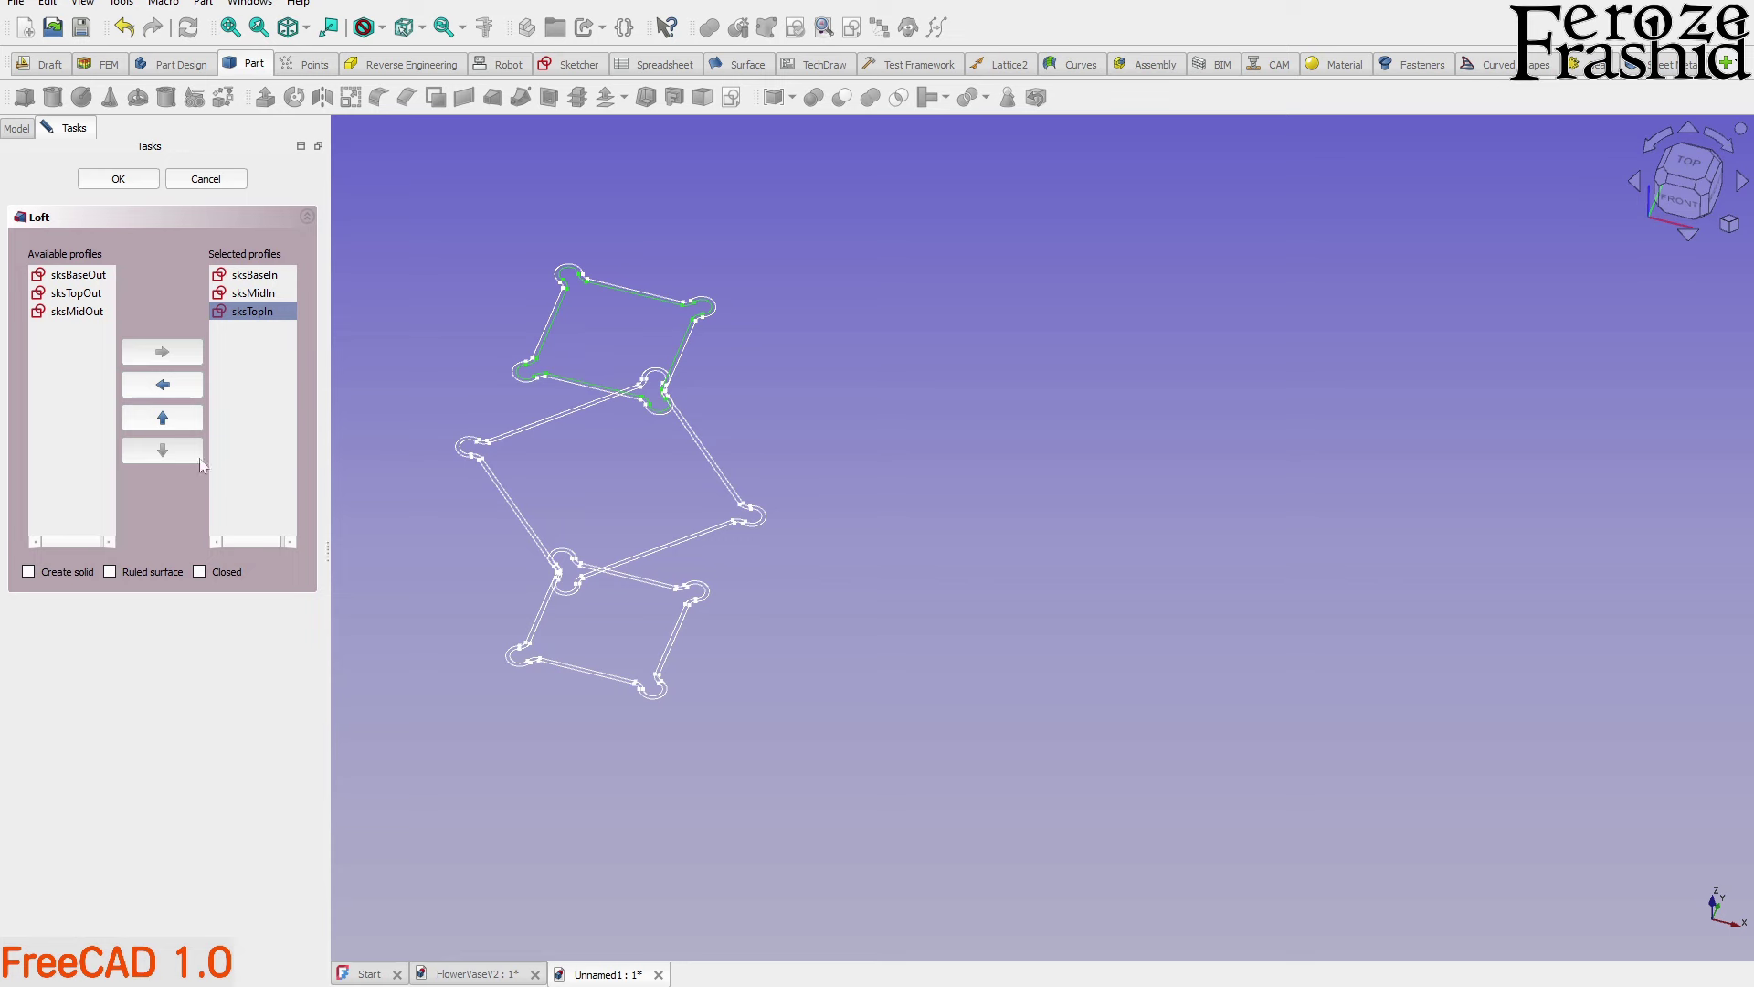
pyautogui.click(29, 572)
pyautogui.click(128, 181)
# Rename the newly created inner loft as LoftIn
pyautogui.moveTo(582, 475); pyautogui.dragTo(731, 528, button='middle')
pyautogui.scroll(5, 621, 519)
pyautogui.moveTo(677, 470); pyautogui.dragTo(644, 484, button='middle')
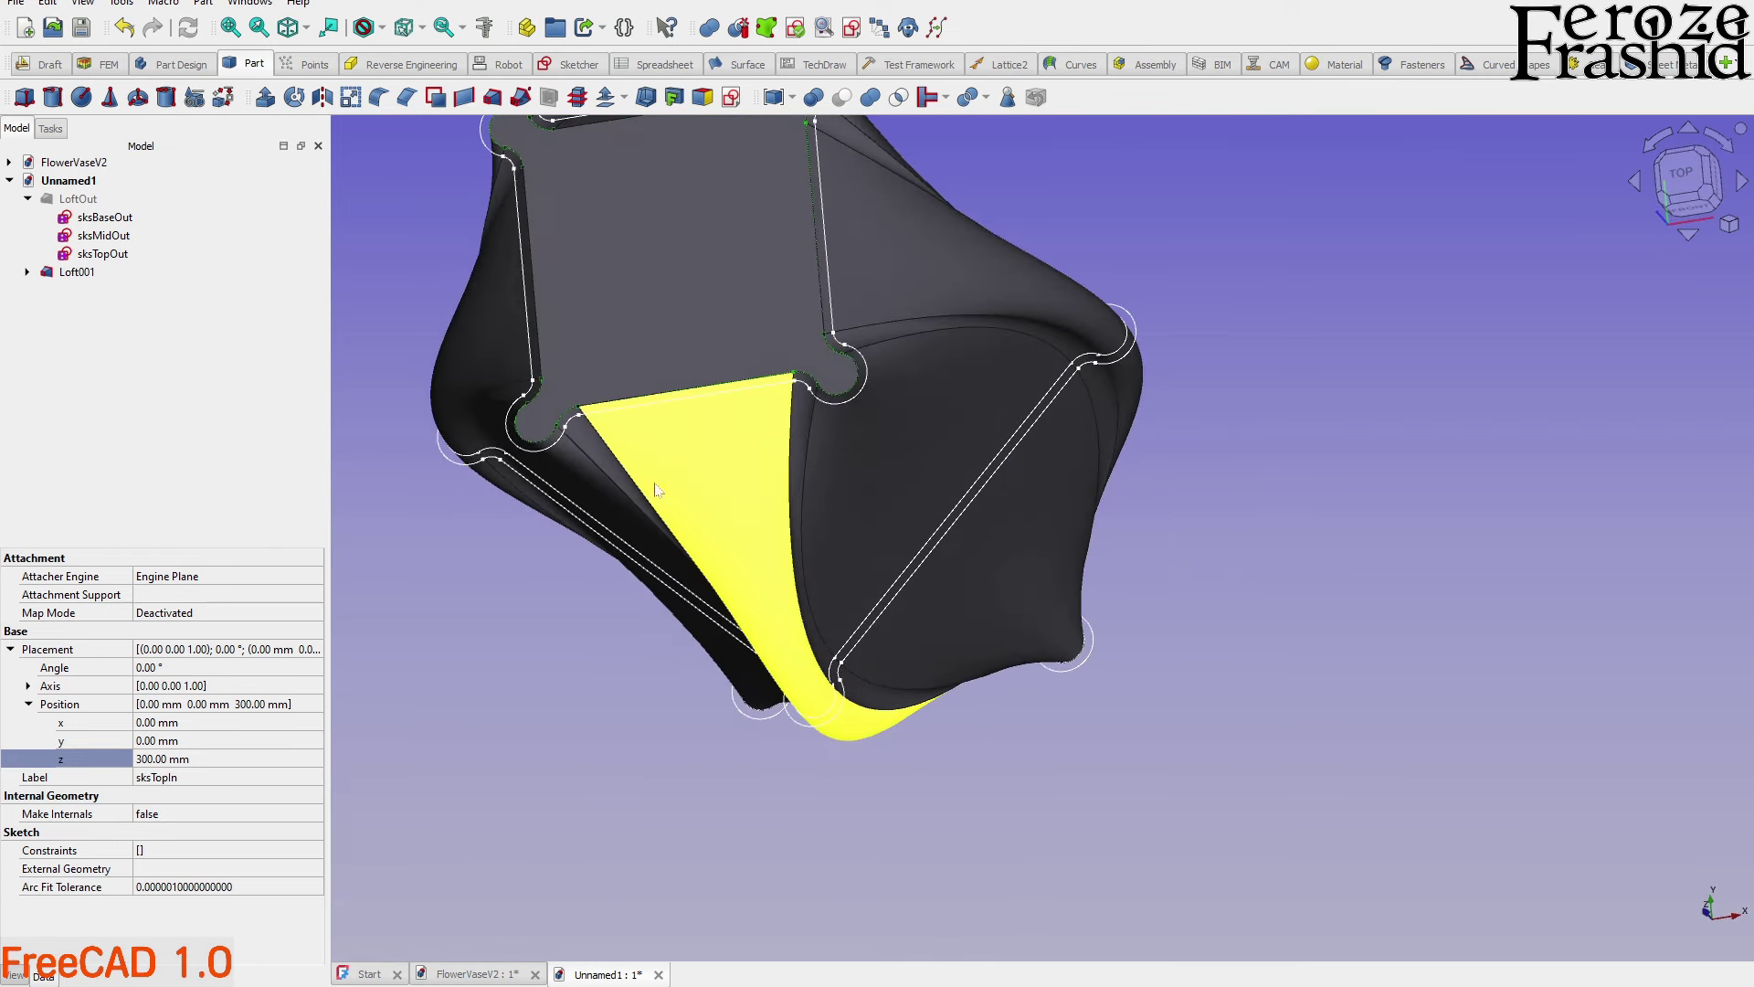
pyautogui.click(72, 276)
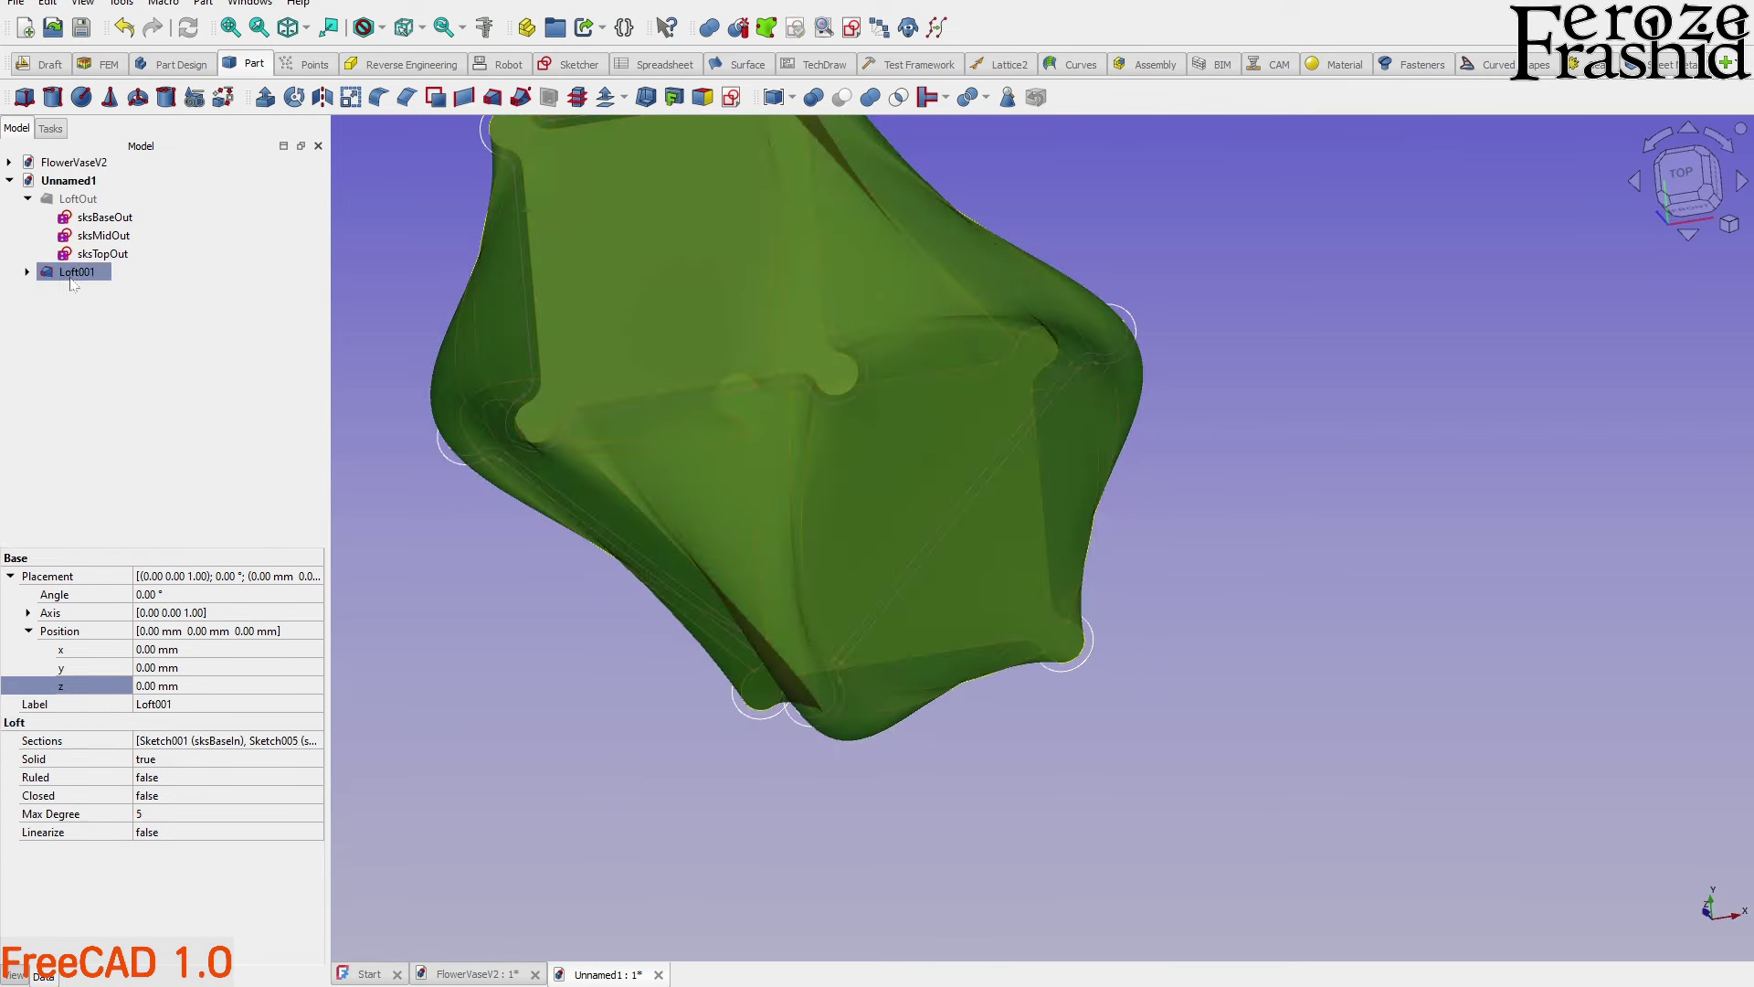
pyautogui.click(71, 275)
pyautogui.press('End')
pyautogui.write('In')
pyautogui.press('Return')
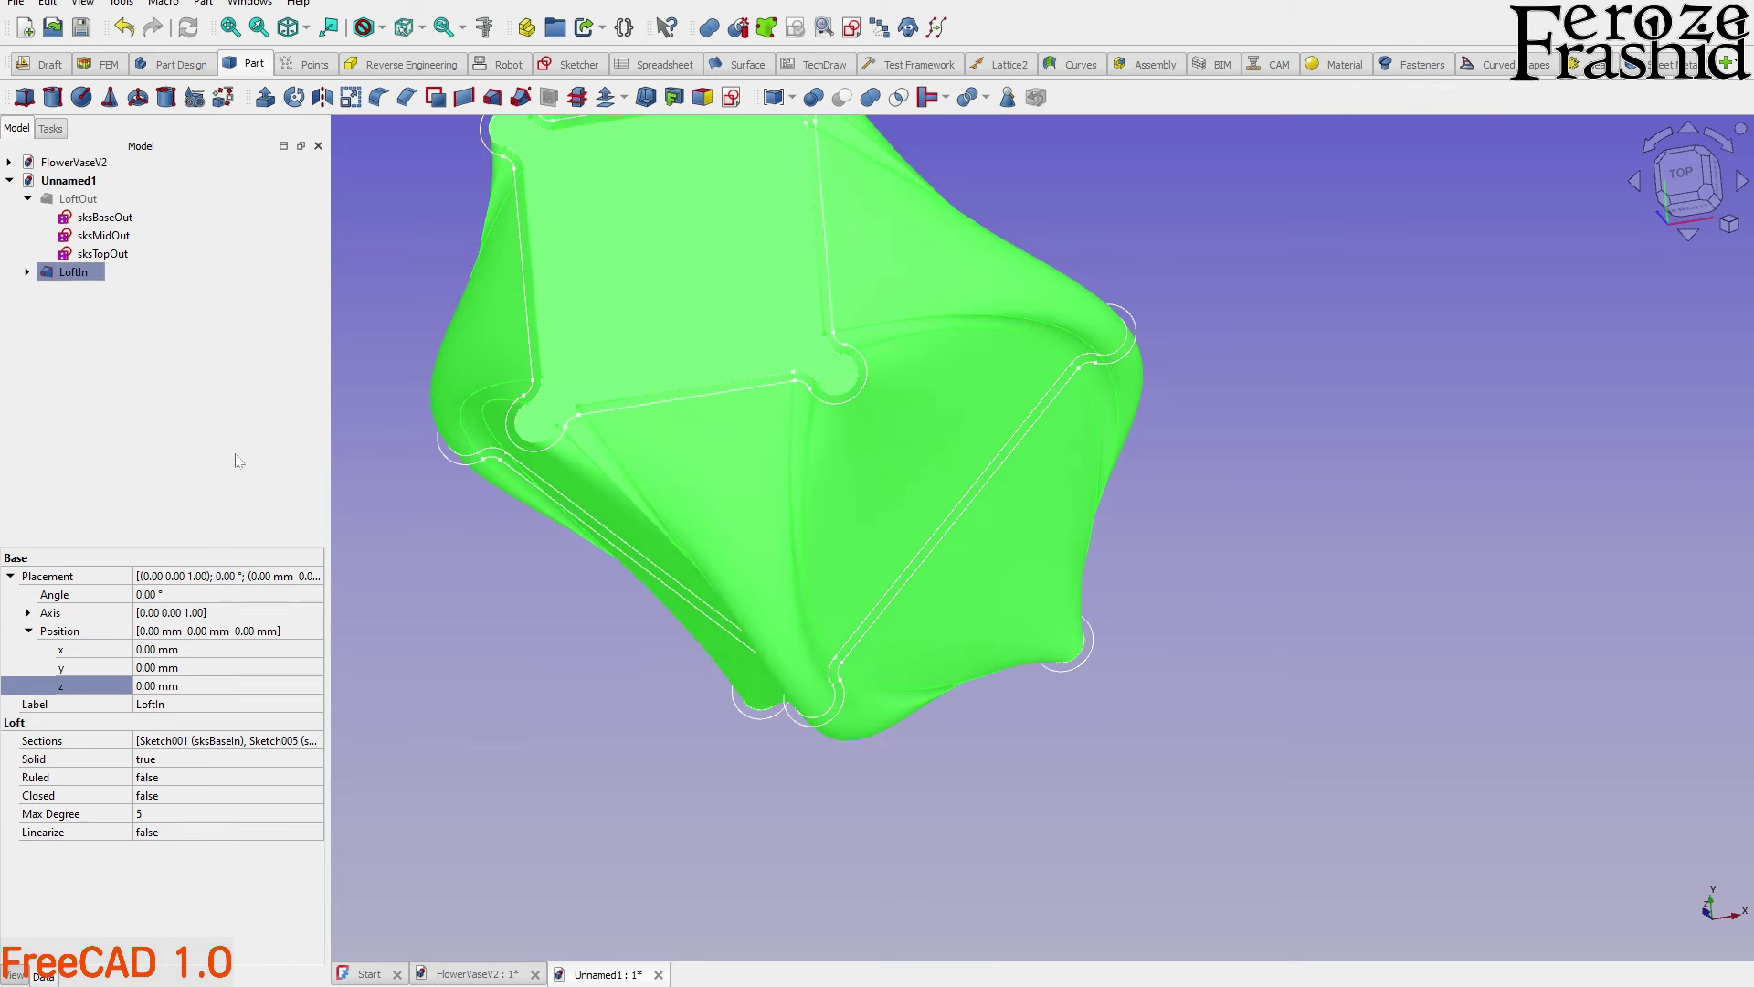
# Make the hidden LoftOut solid visible around the inner loft
pyautogui.click(78, 198)
pyautogui.press('space')
pyautogui.click(795, 784)
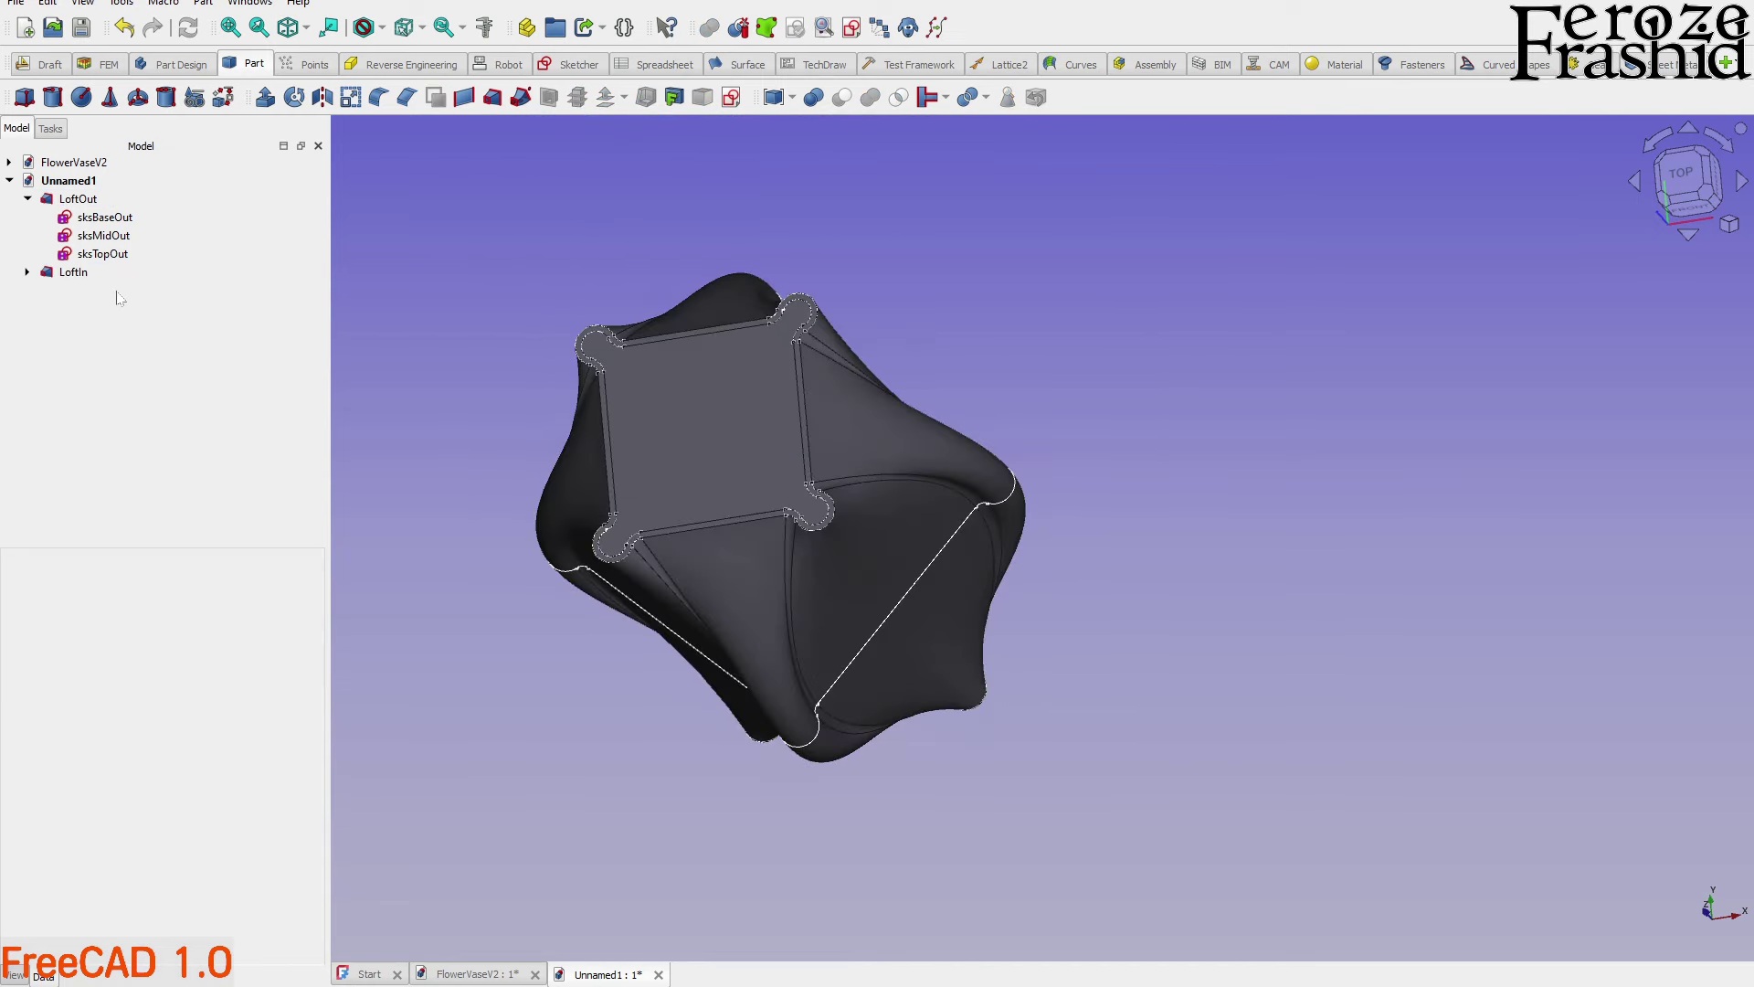
# Hide LoftIn to inspect the outer loft's top face on its own, and show LoftIn again
pyautogui.click(73, 272)
pyautogui.press('space')
pyautogui.click(454, 546)
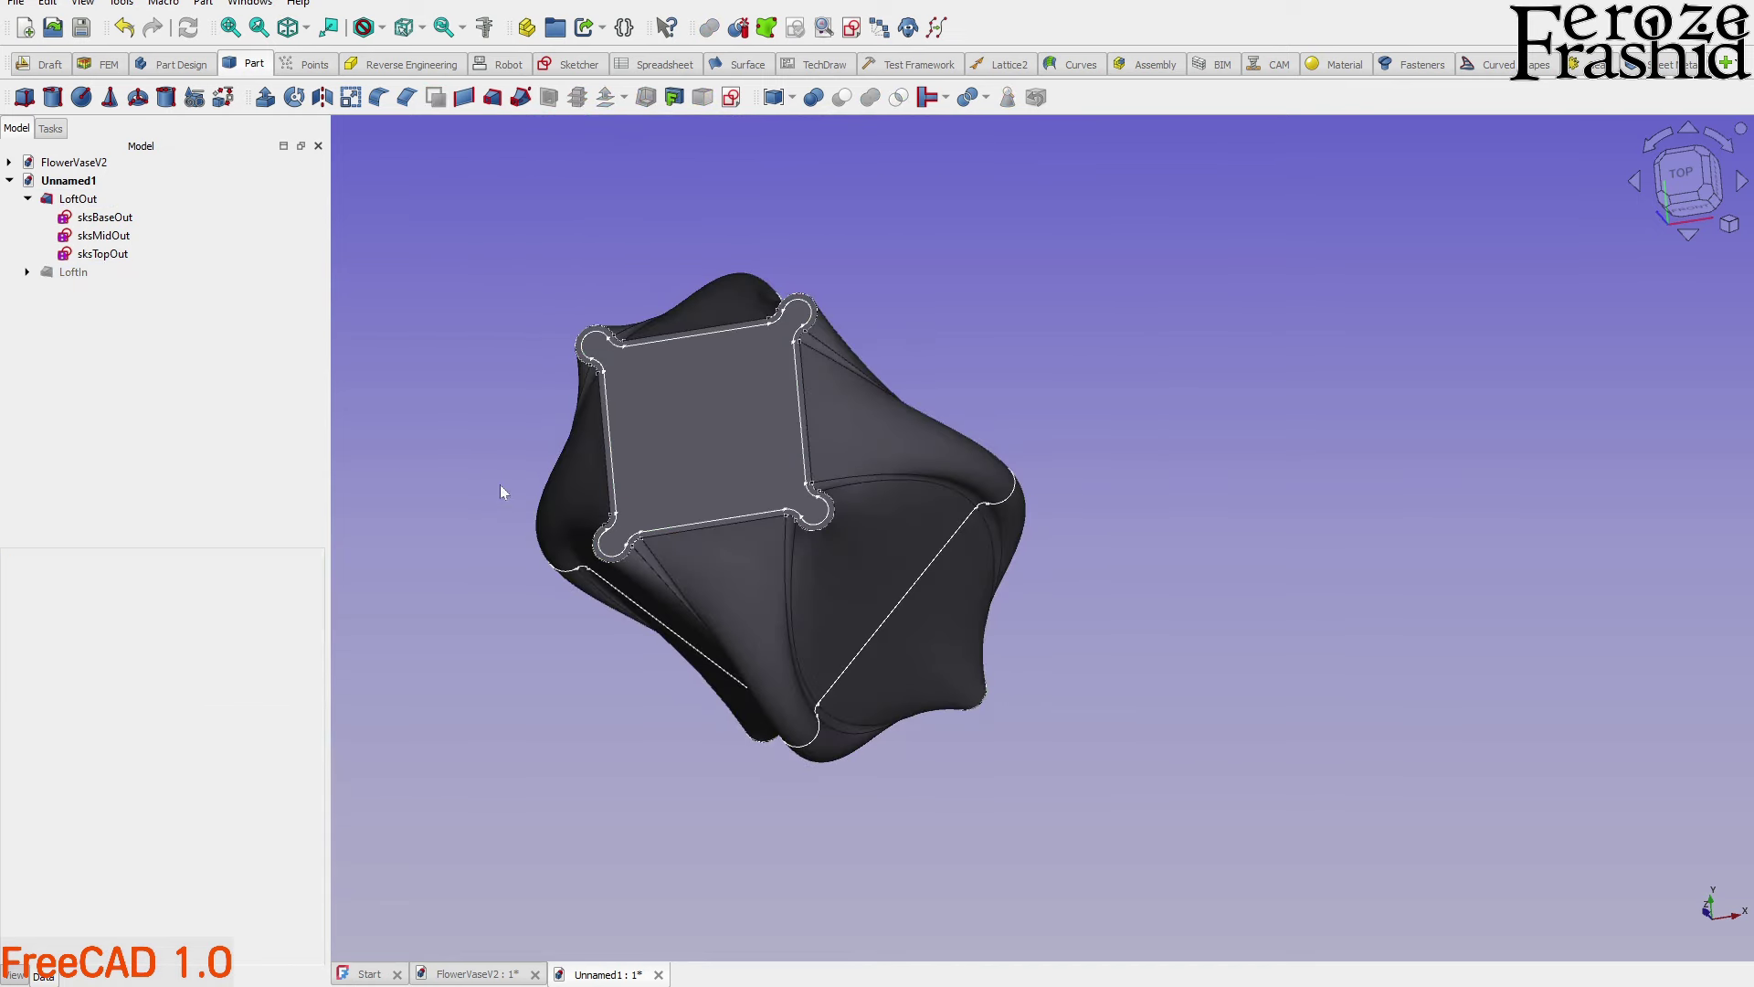
pyautogui.scroll(4, 628, 628)
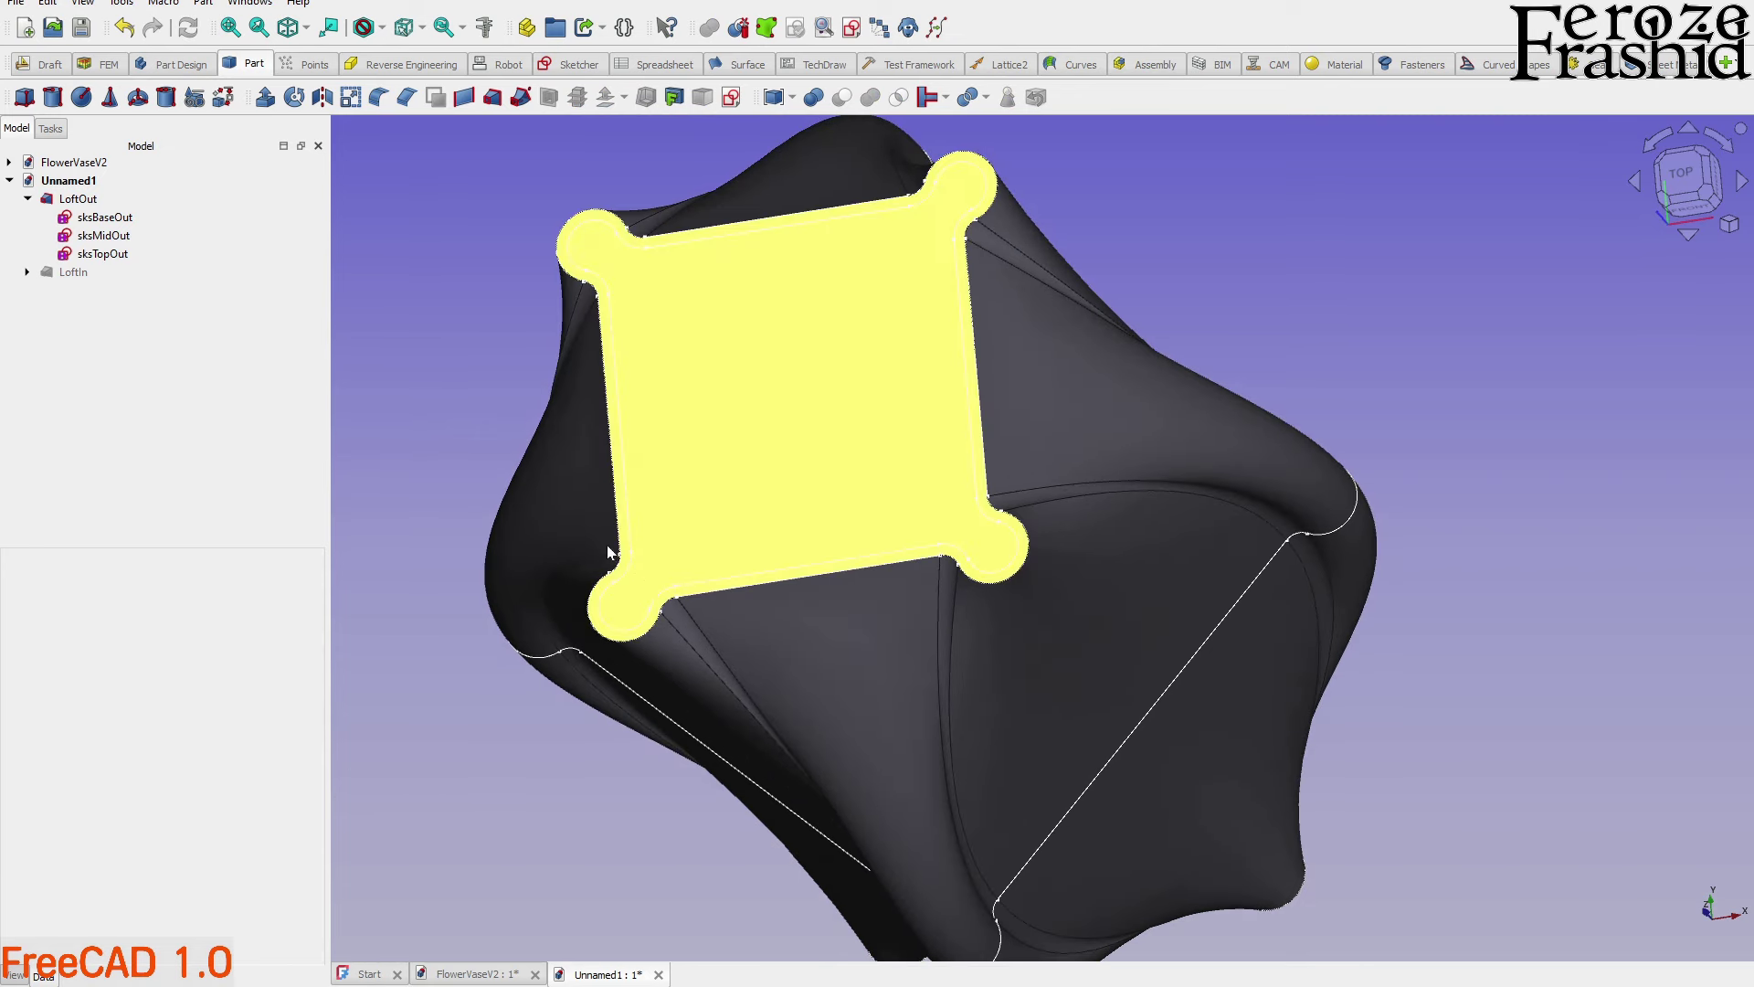
pyautogui.click(66, 272)
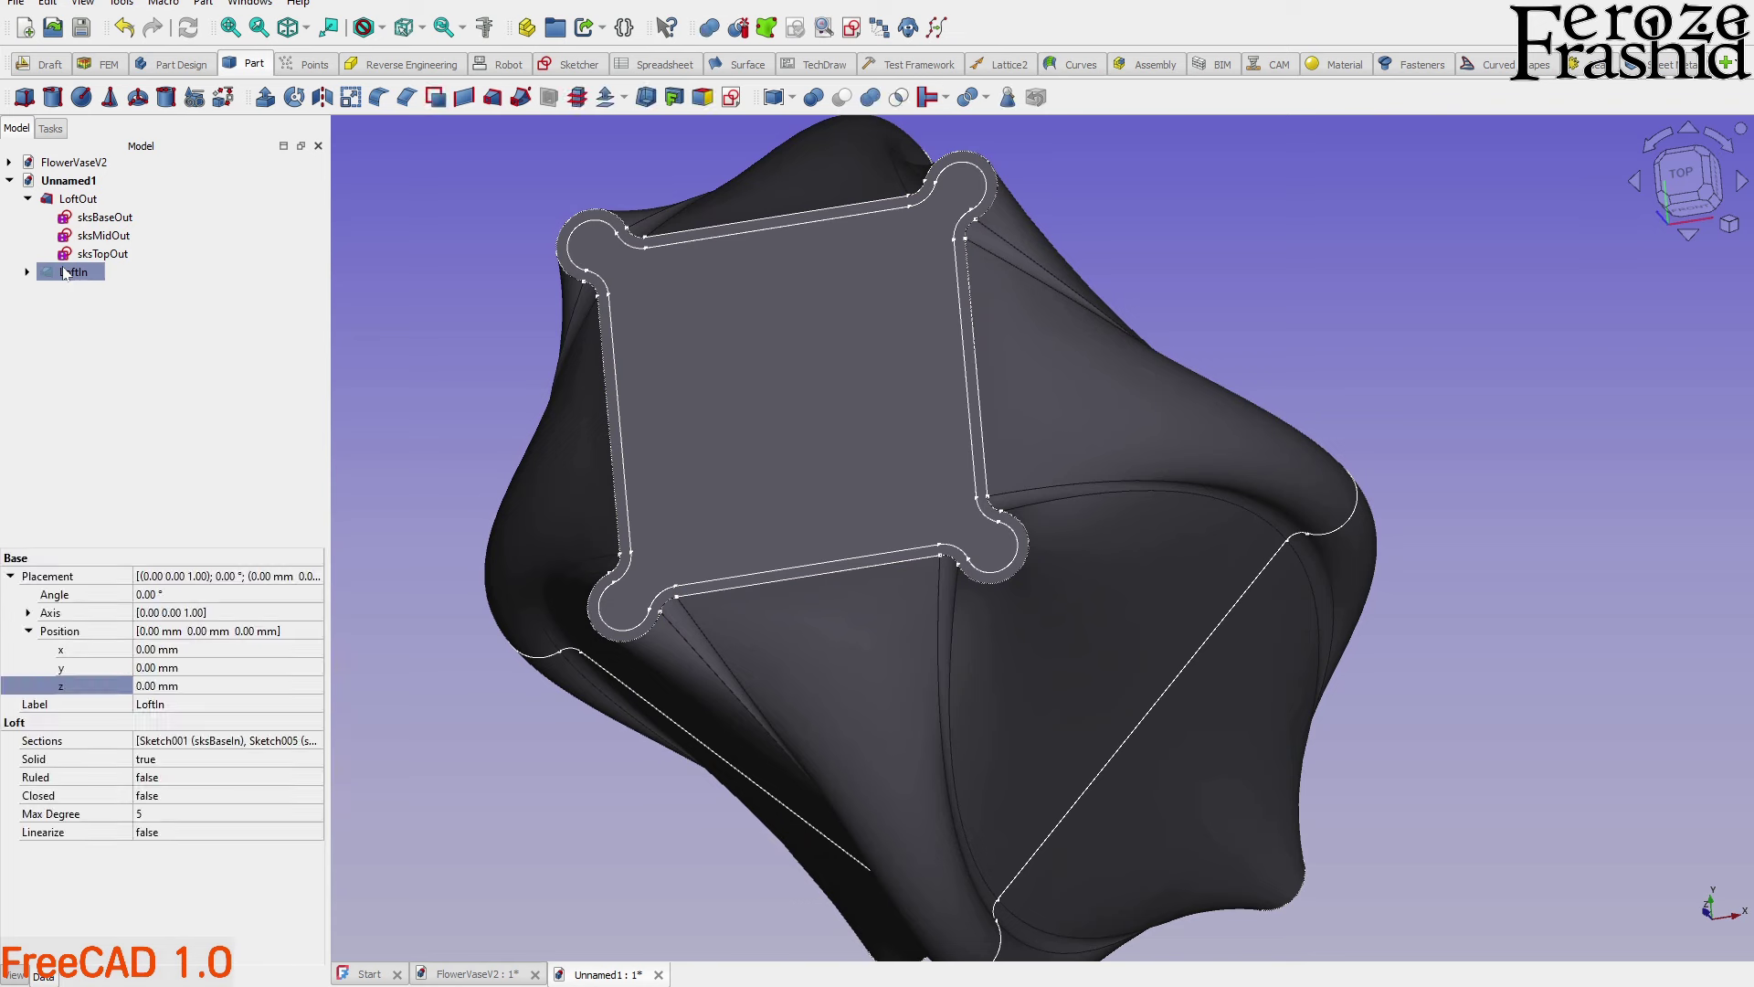
# Hide the three outer sketches sksBaseOut, sksMidOut and sksTopOut
pyautogui.click(99, 254)
pyautogui.keyDown('ctrl'); pyautogui.click(99, 235); pyautogui.keyUp('ctrl')
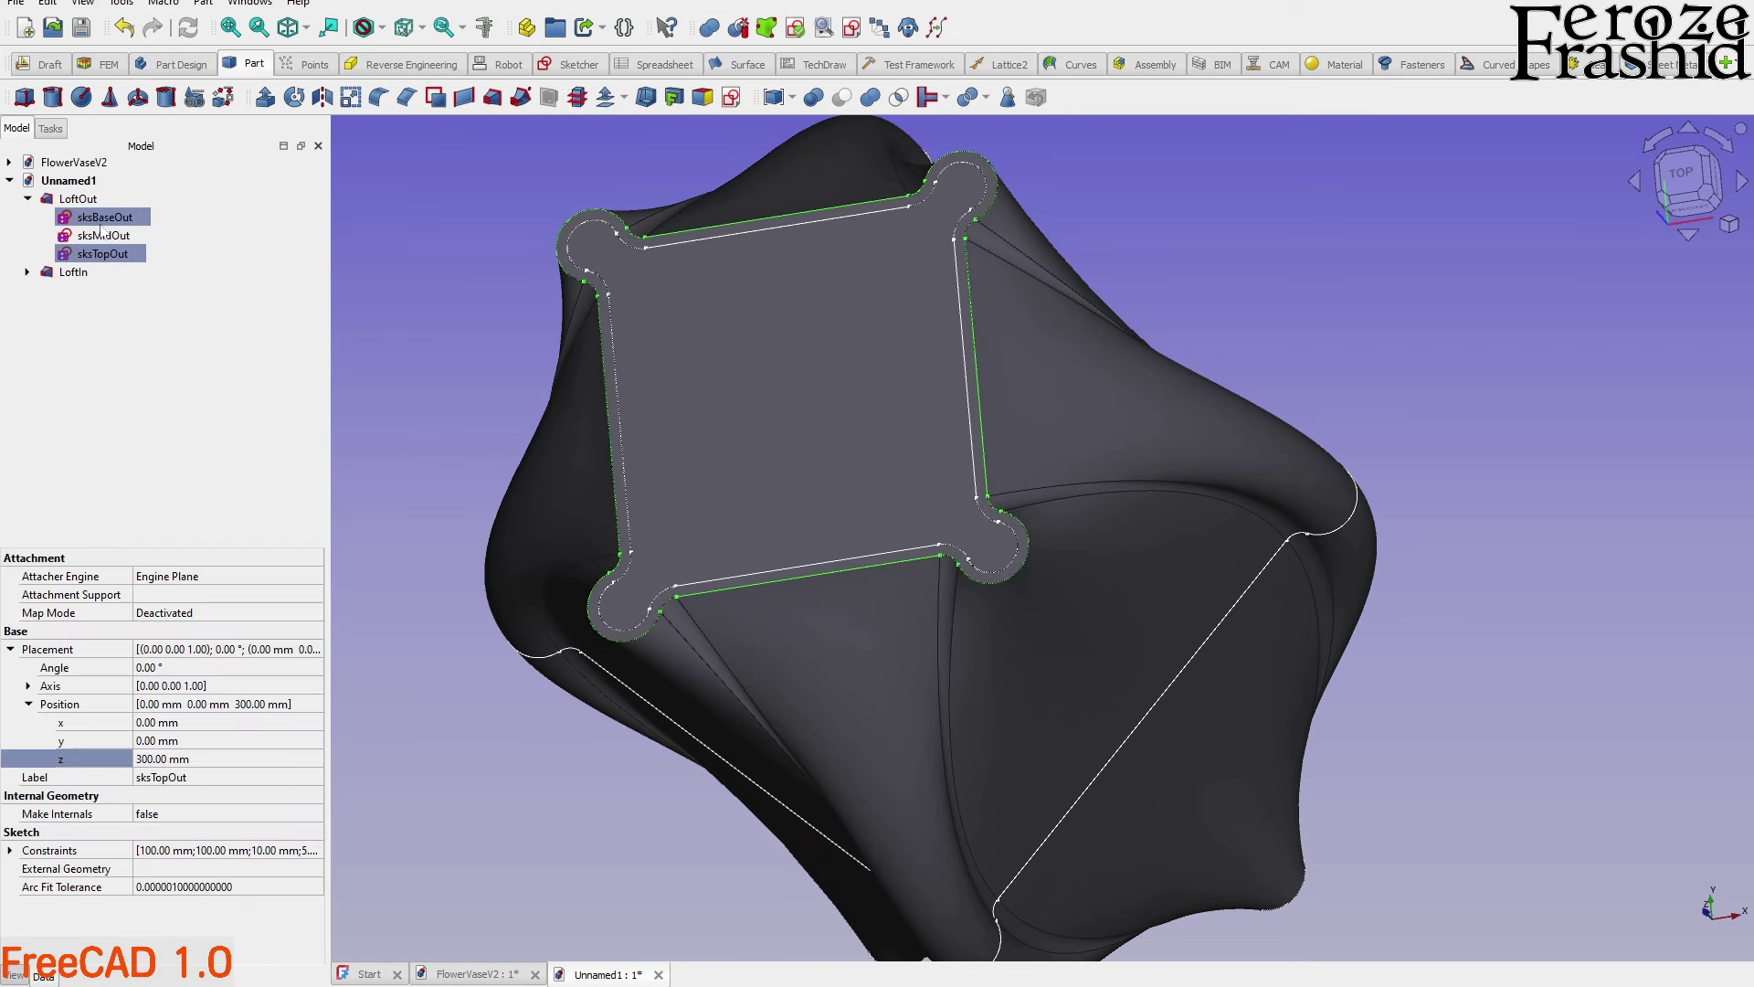
pyautogui.click(791, 157)
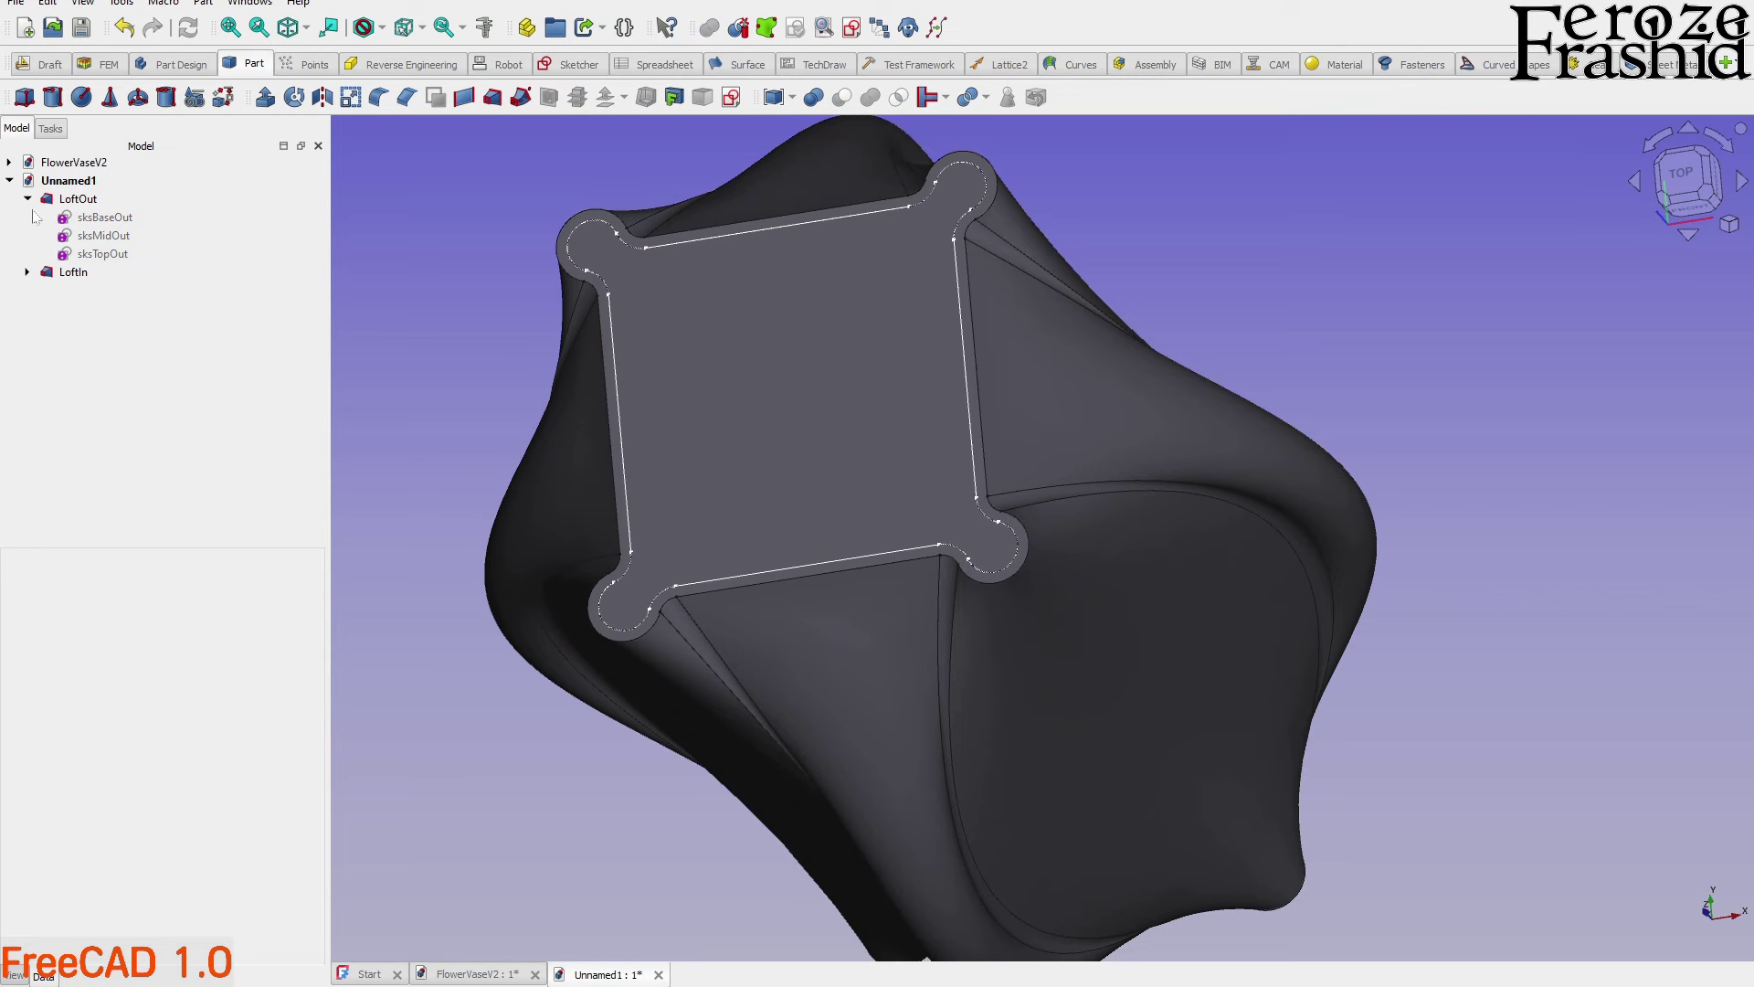
# Hide the inner sketches sksBaseIn, sksMidIn and sksTopIn and collapse both lofts in the model tree
pyautogui.click(48, 272)
pyautogui.click(27, 273)
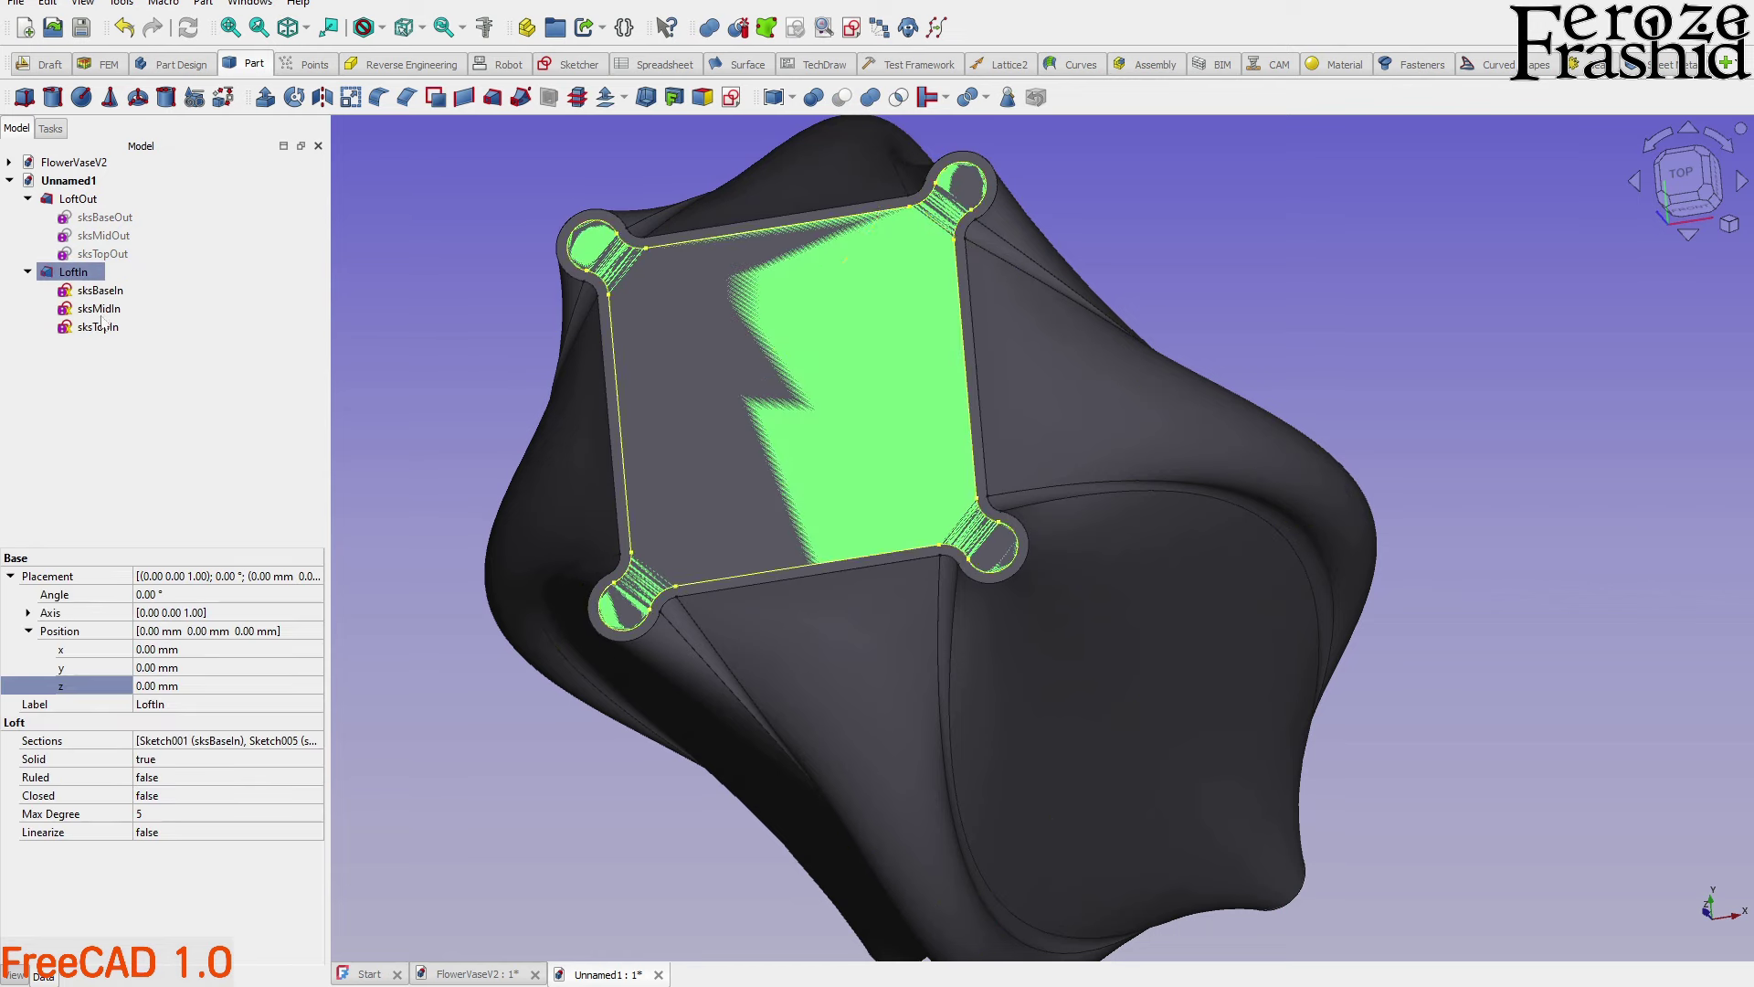
pyautogui.click(105, 327)
pyautogui.keyDown('shift'); pyautogui.click(100, 294); pyautogui.keyUp('shift')
pyautogui.click(36, 291)
pyautogui.click(27, 272)
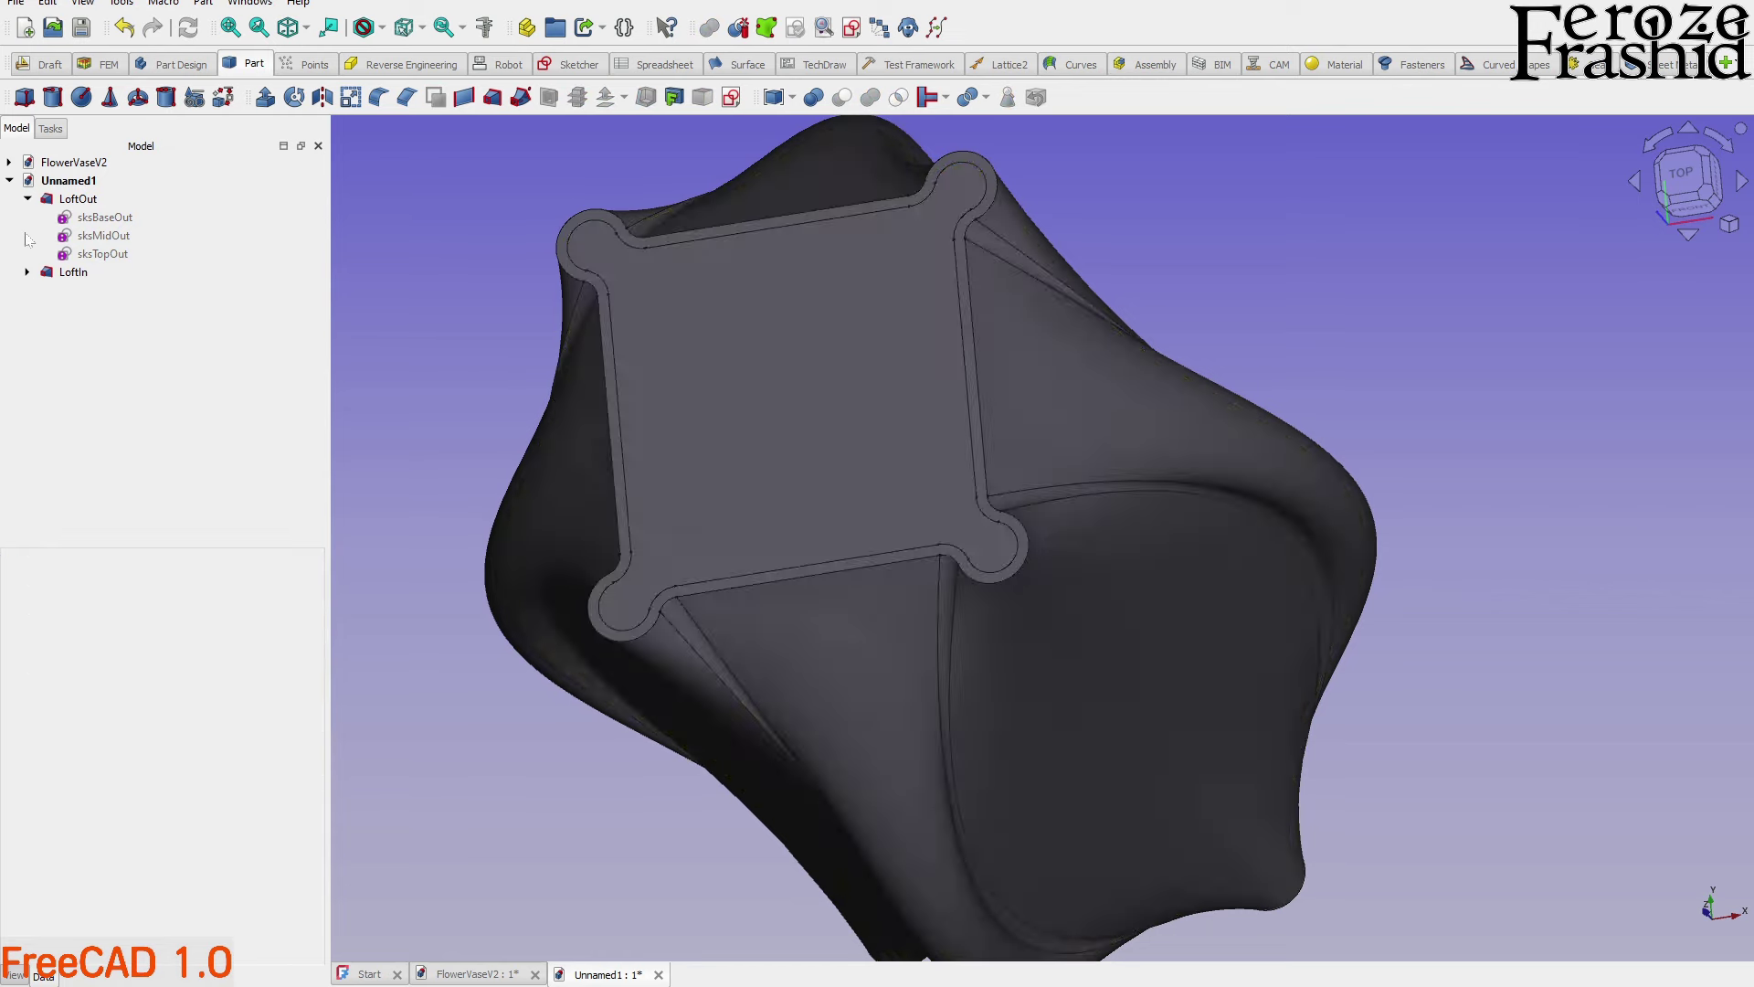
pyautogui.click(27, 198)
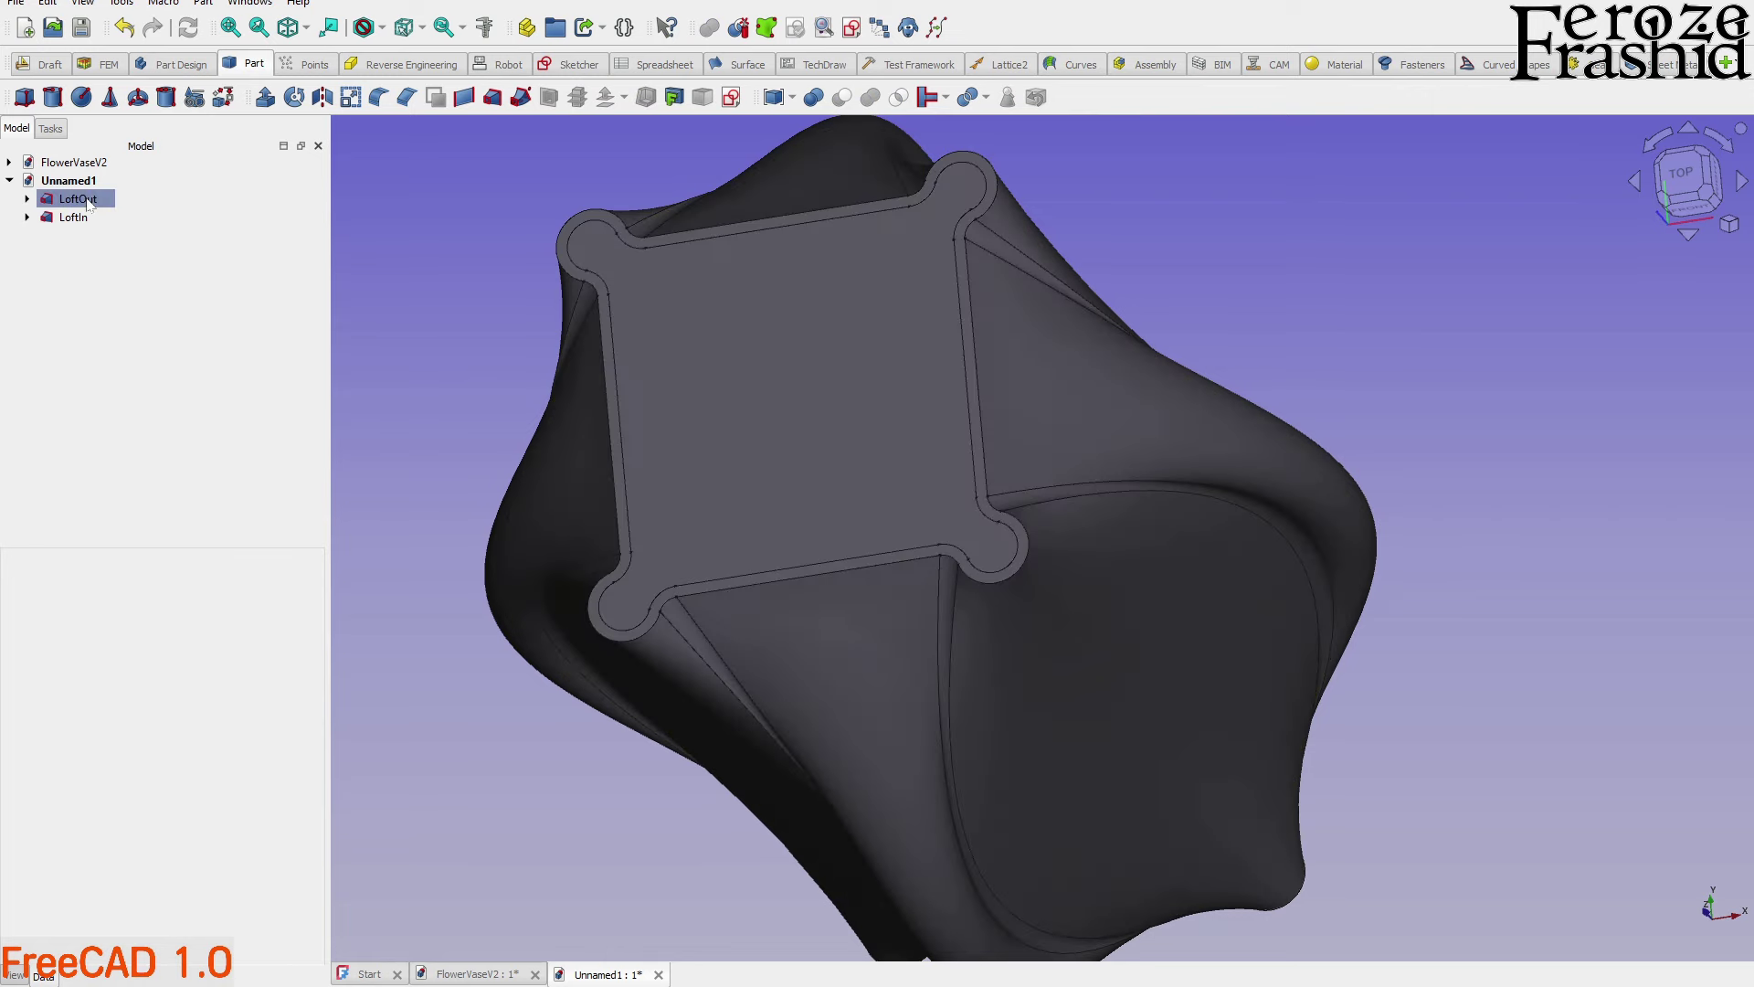
# Select LoftOut together with LoftIn and clear the selection again
pyautogui.click(89, 199)
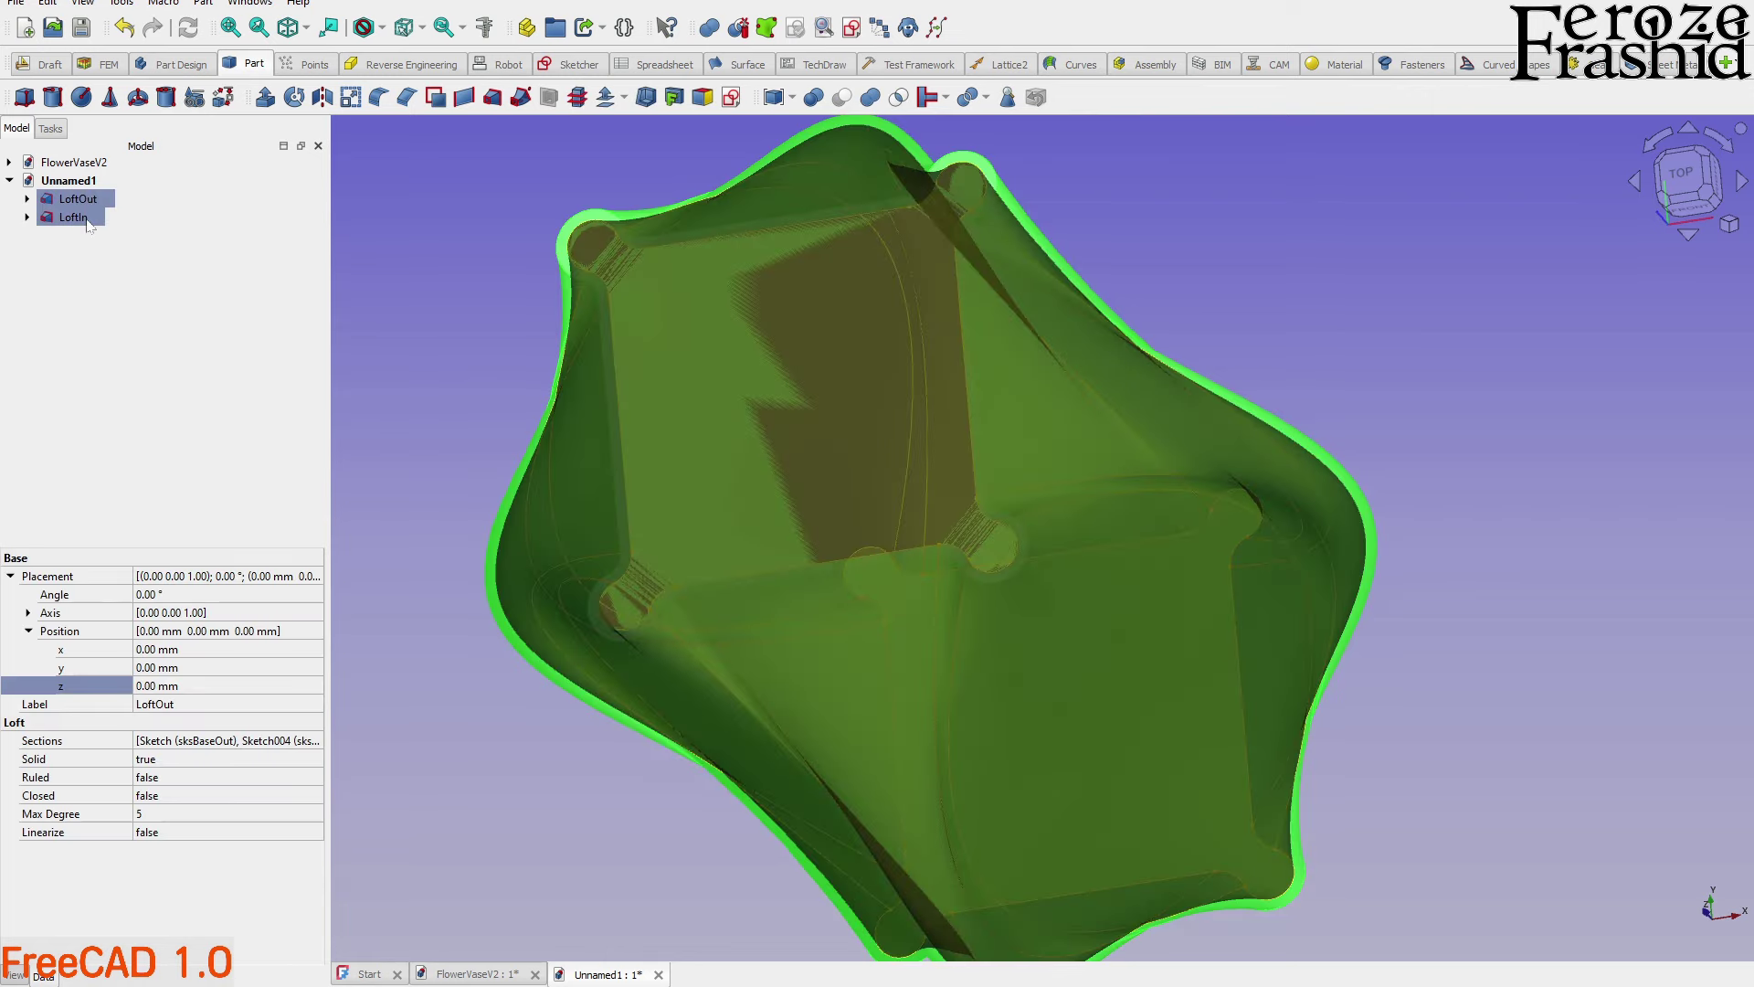
pyautogui.click(116, 284)
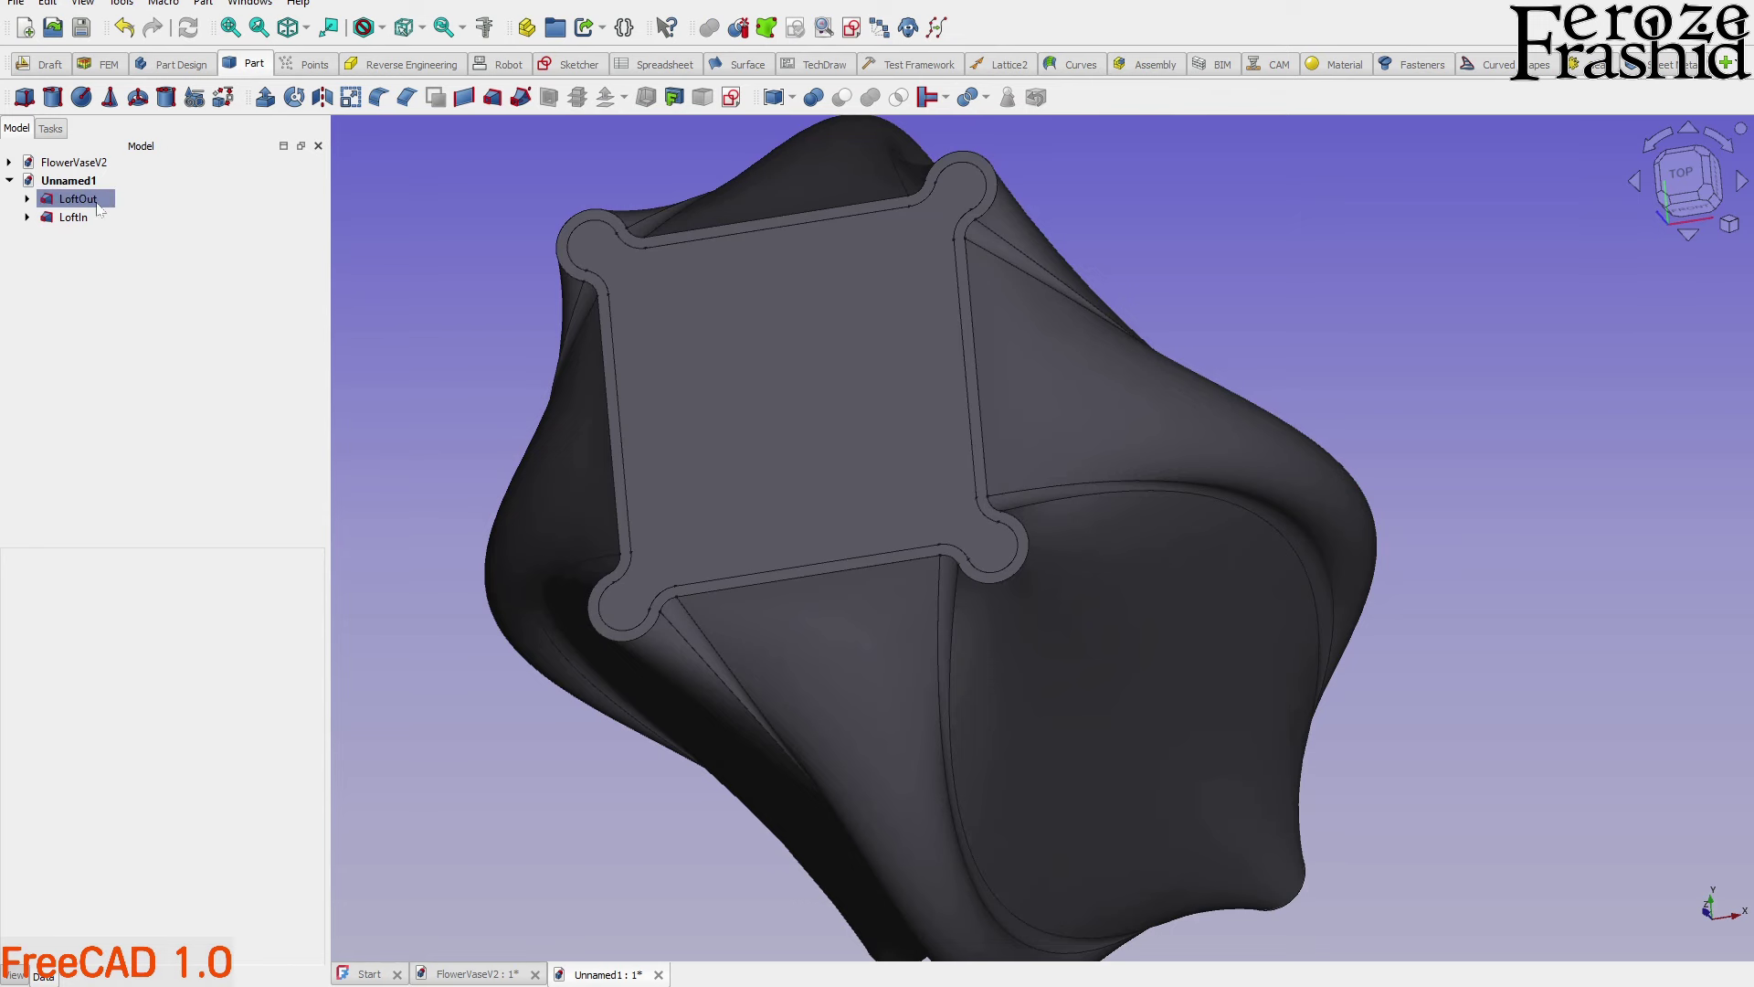
# Subtract LoftIn from LoftOut with a boolean Cut to hollow out the vase
pyautogui.click(99, 207)
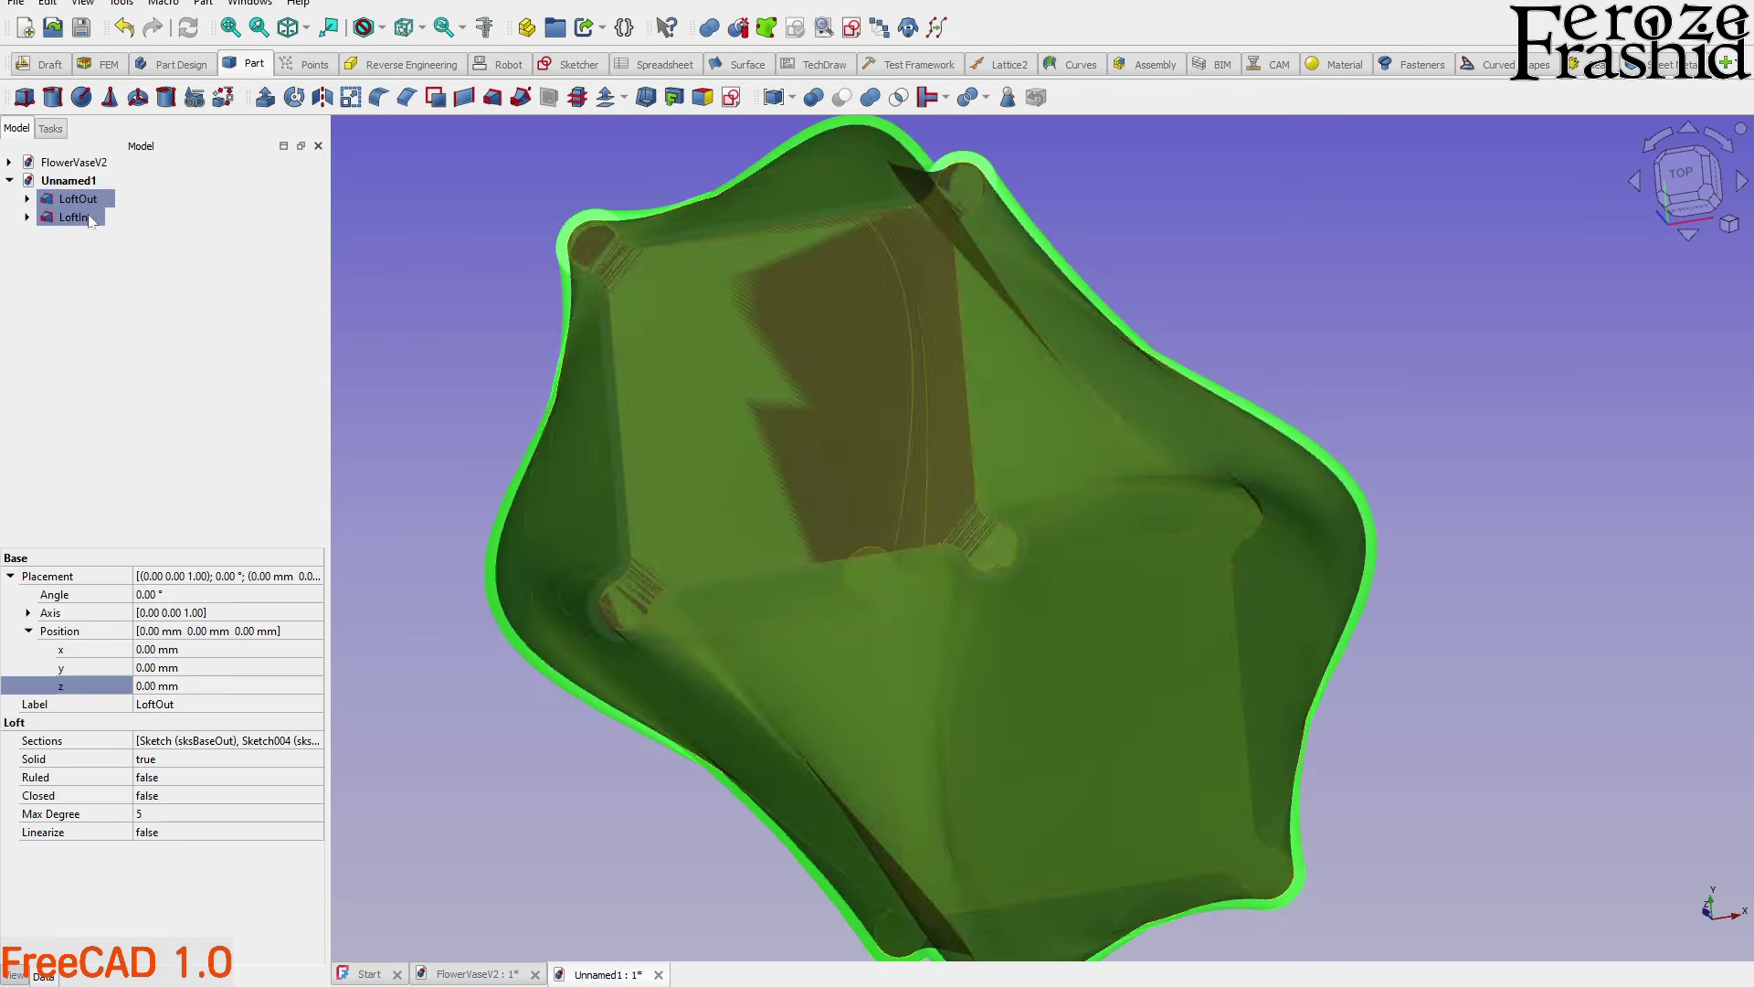
pyautogui.keyDown('ctrl'); pyautogui.click(90, 219); pyautogui.keyUp('ctrl')
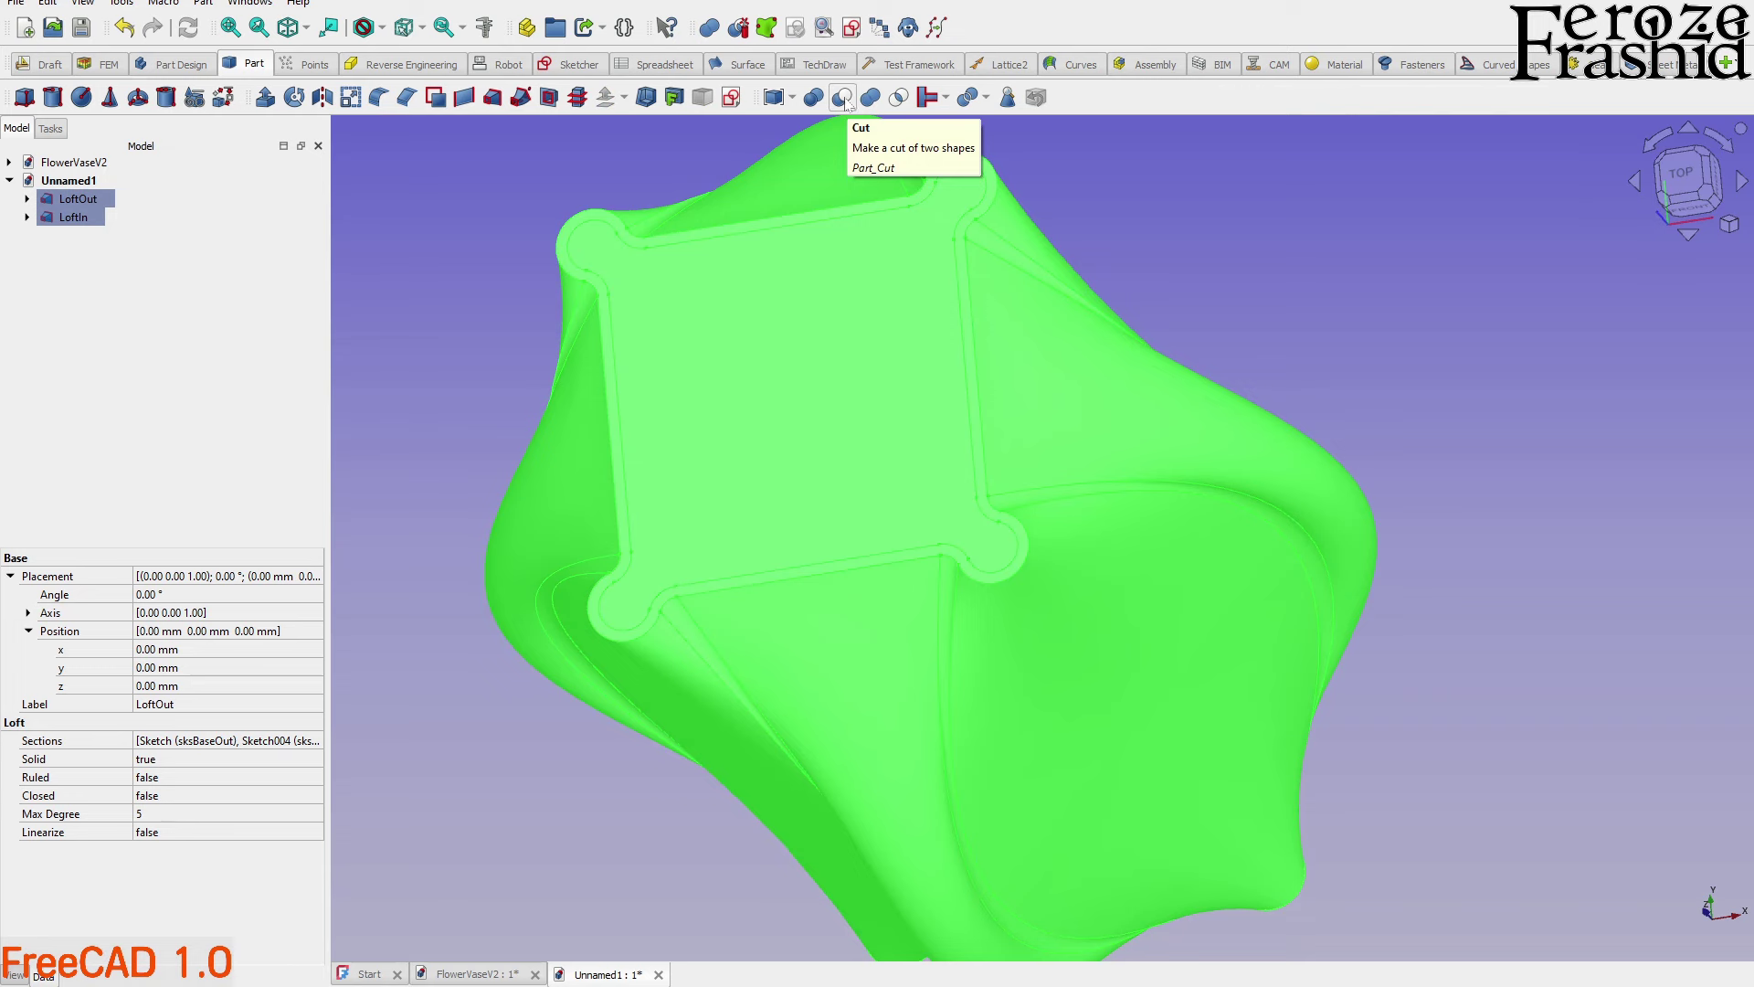
pyautogui.click(203, 4)
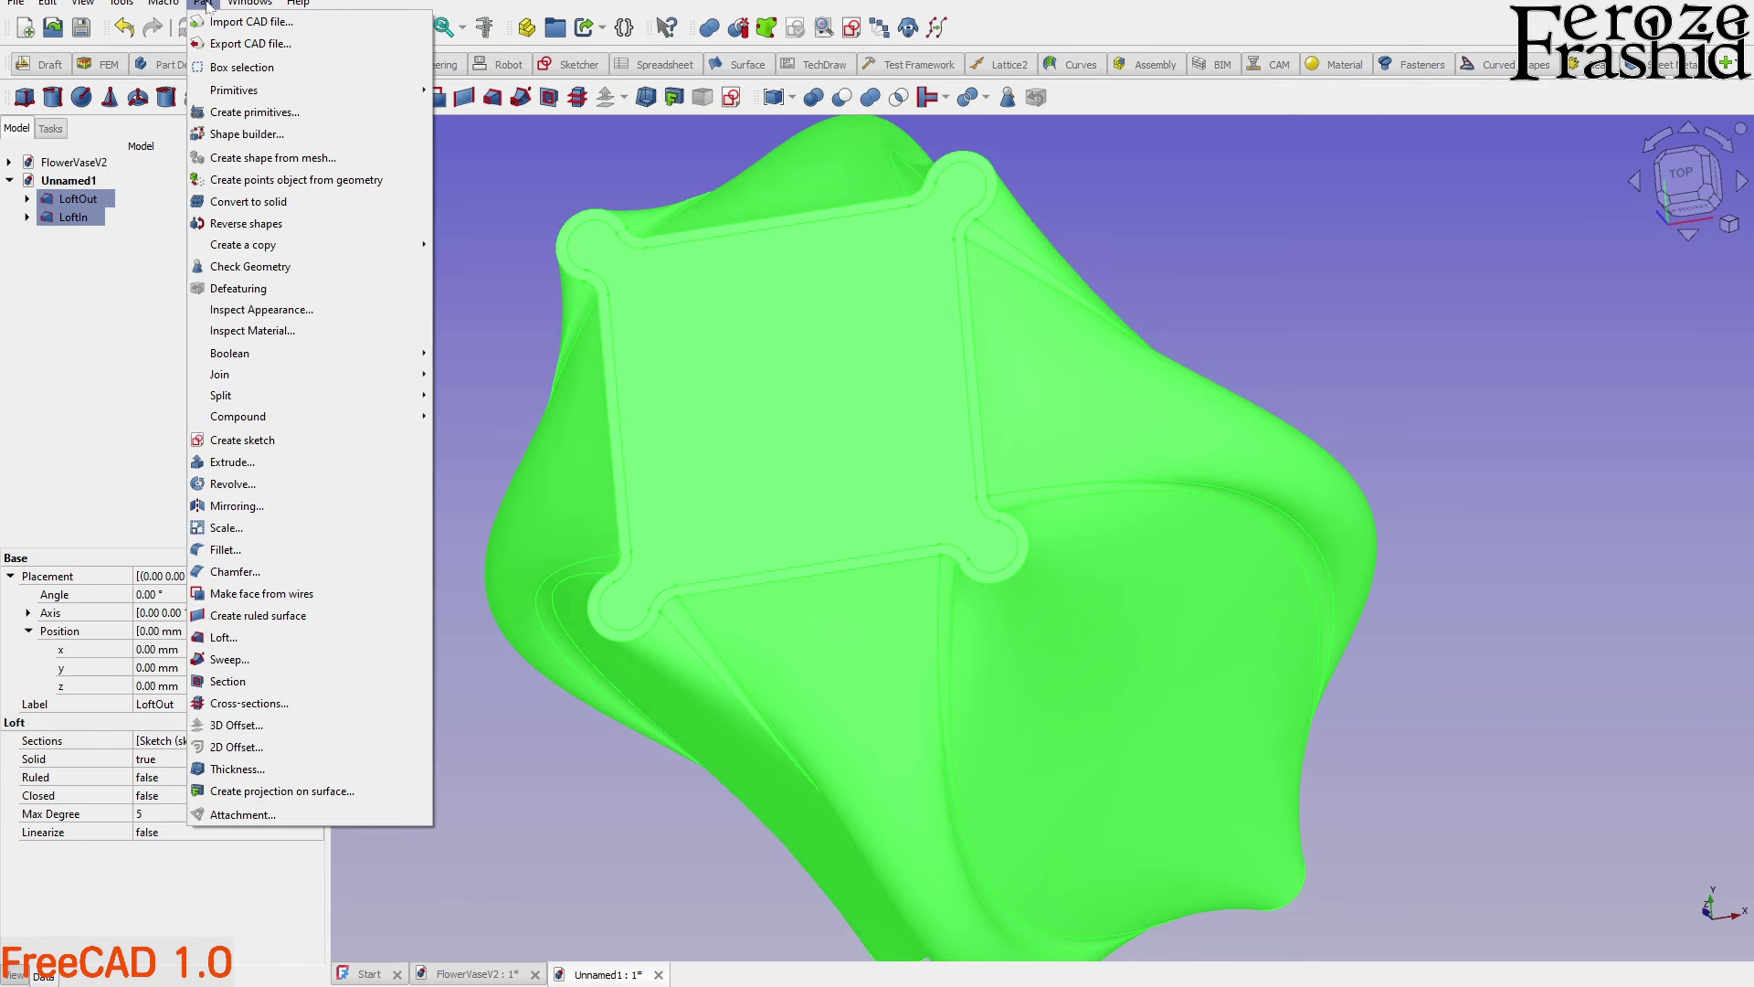
pyautogui.moveTo(284, 352)
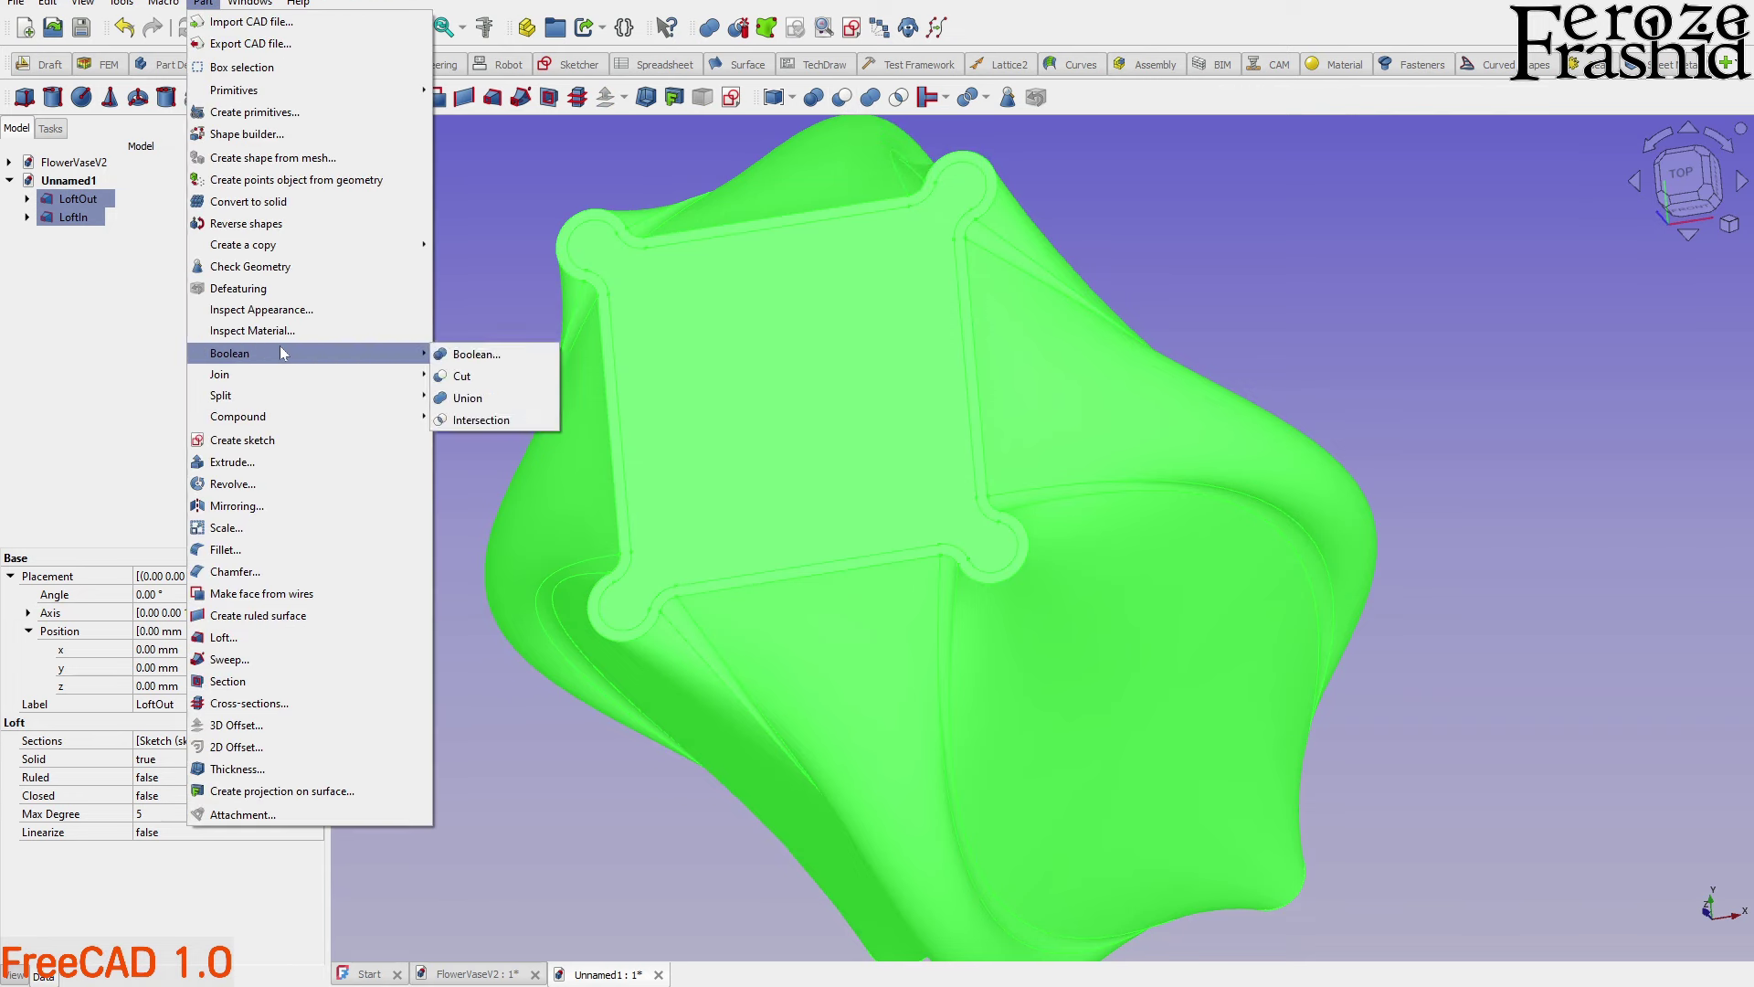
pyautogui.click(474, 382)
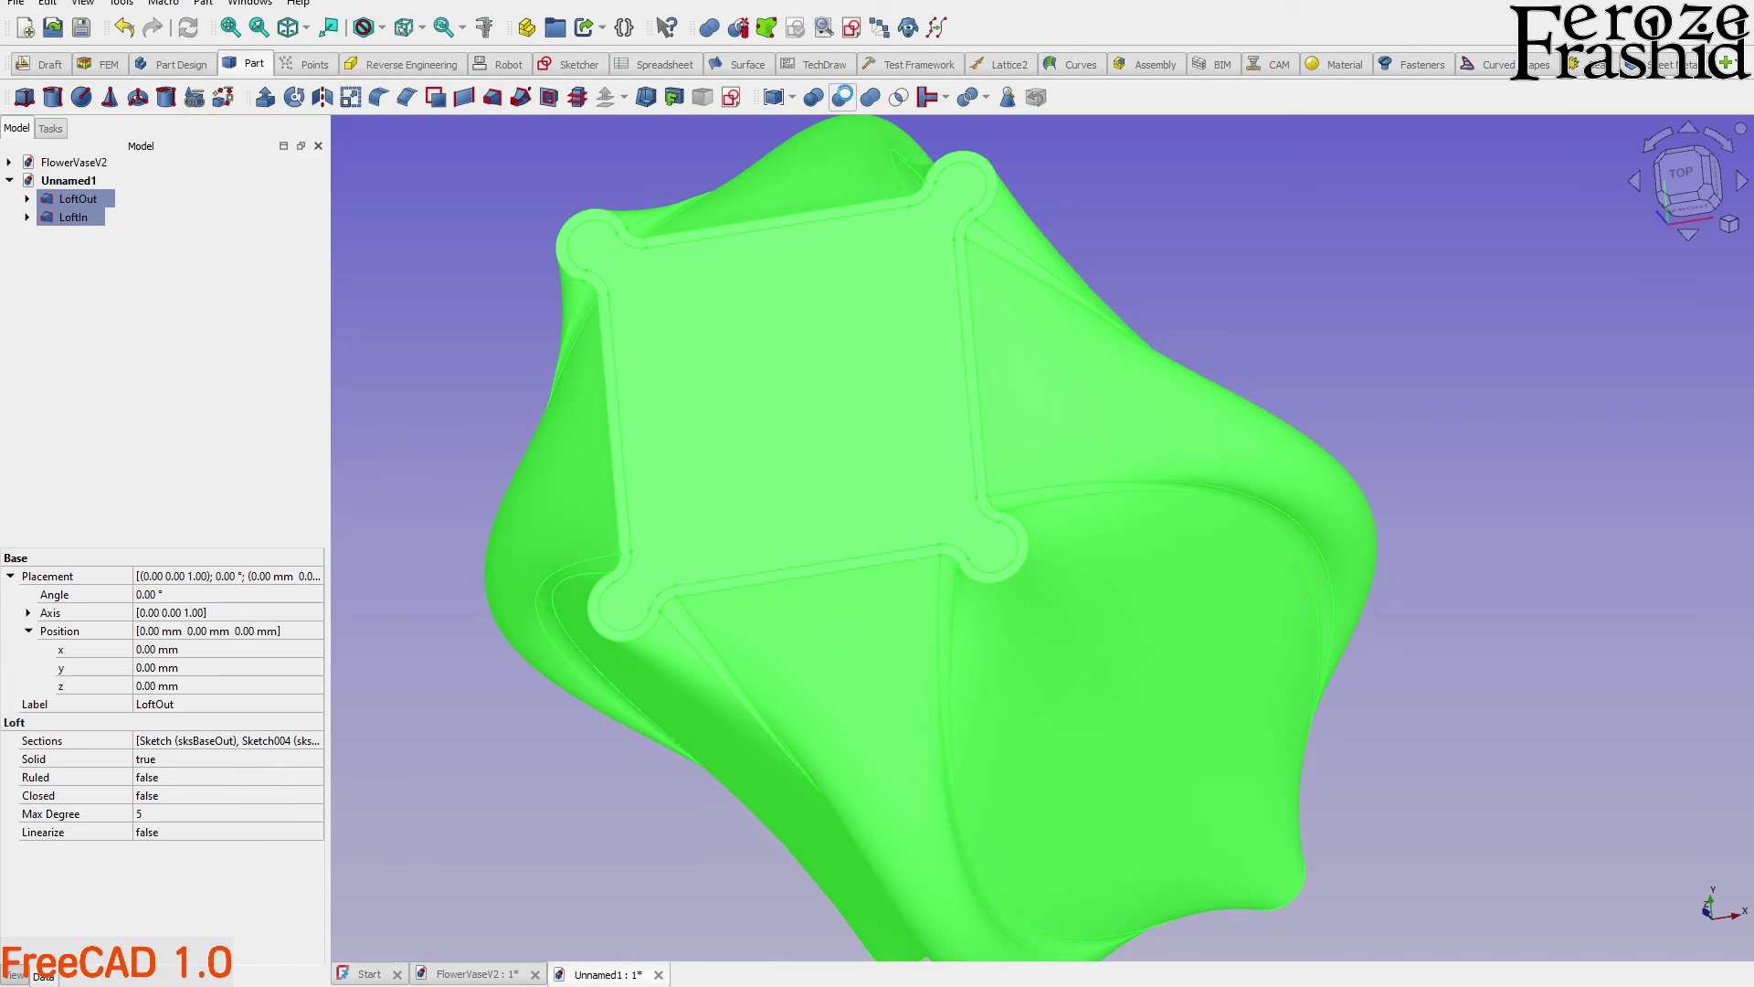
pyautogui.moveTo(863, 281); pyautogui.dragTo(944, 313, button='middle')
pyautogui.moveTo(923, 402); pyautogui.dragTo(803, 382, button='middle')
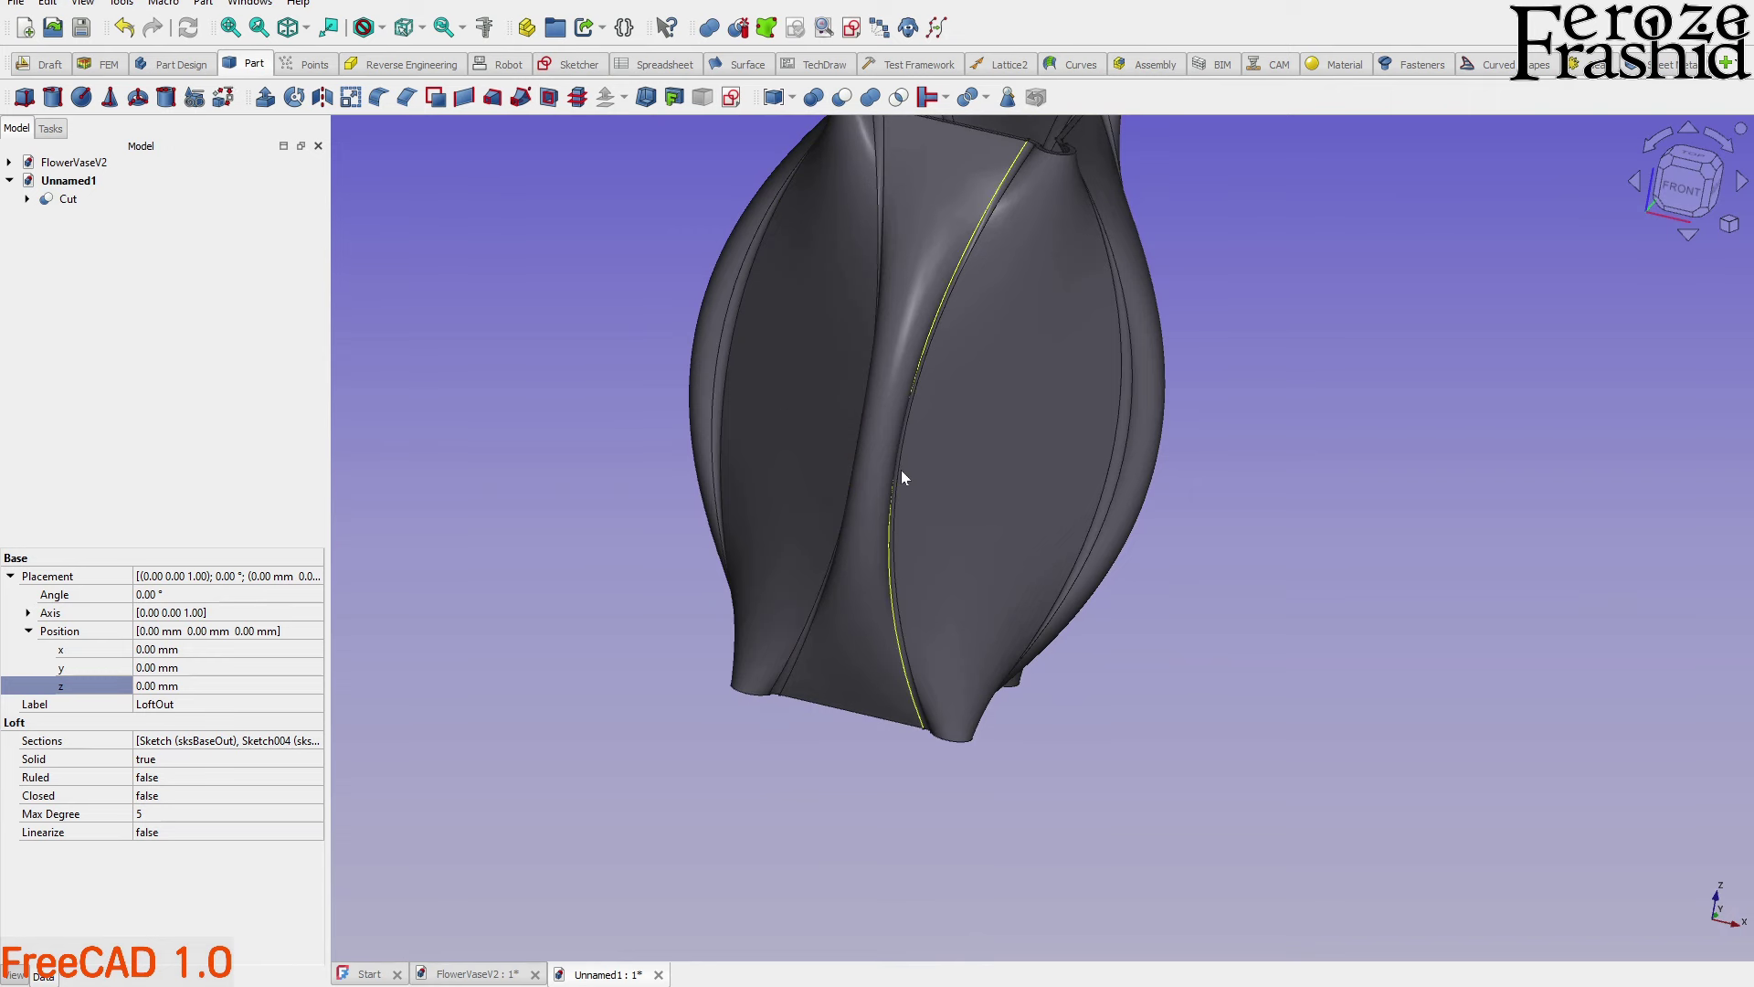
# Expand the Cut in the model tree and examine the hollowed vase from its open top and its underside
pyautogui.click(77, 200)
pyautogui.click(600, 682)
pyautogui.scroll(-3, 548, 649)
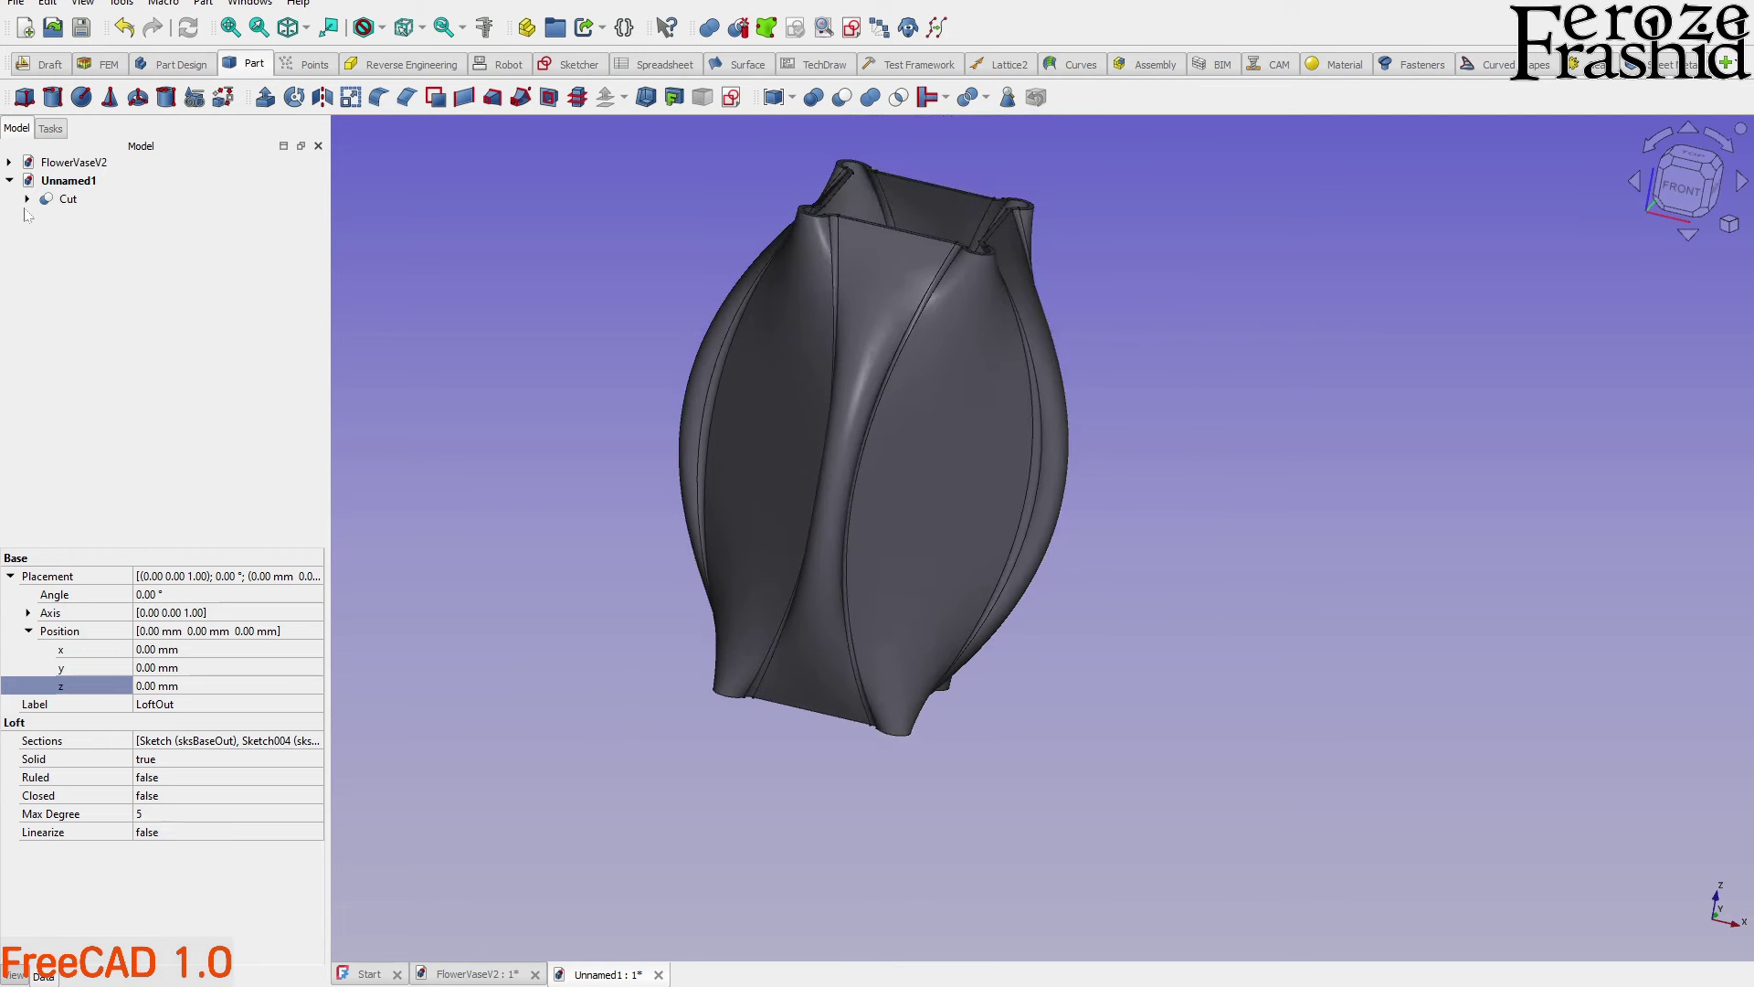
pyautogui.click(28, 198)
pyautogui.moveTo(770, 616); pyautogui.dragTo(656, 681, button='middle')
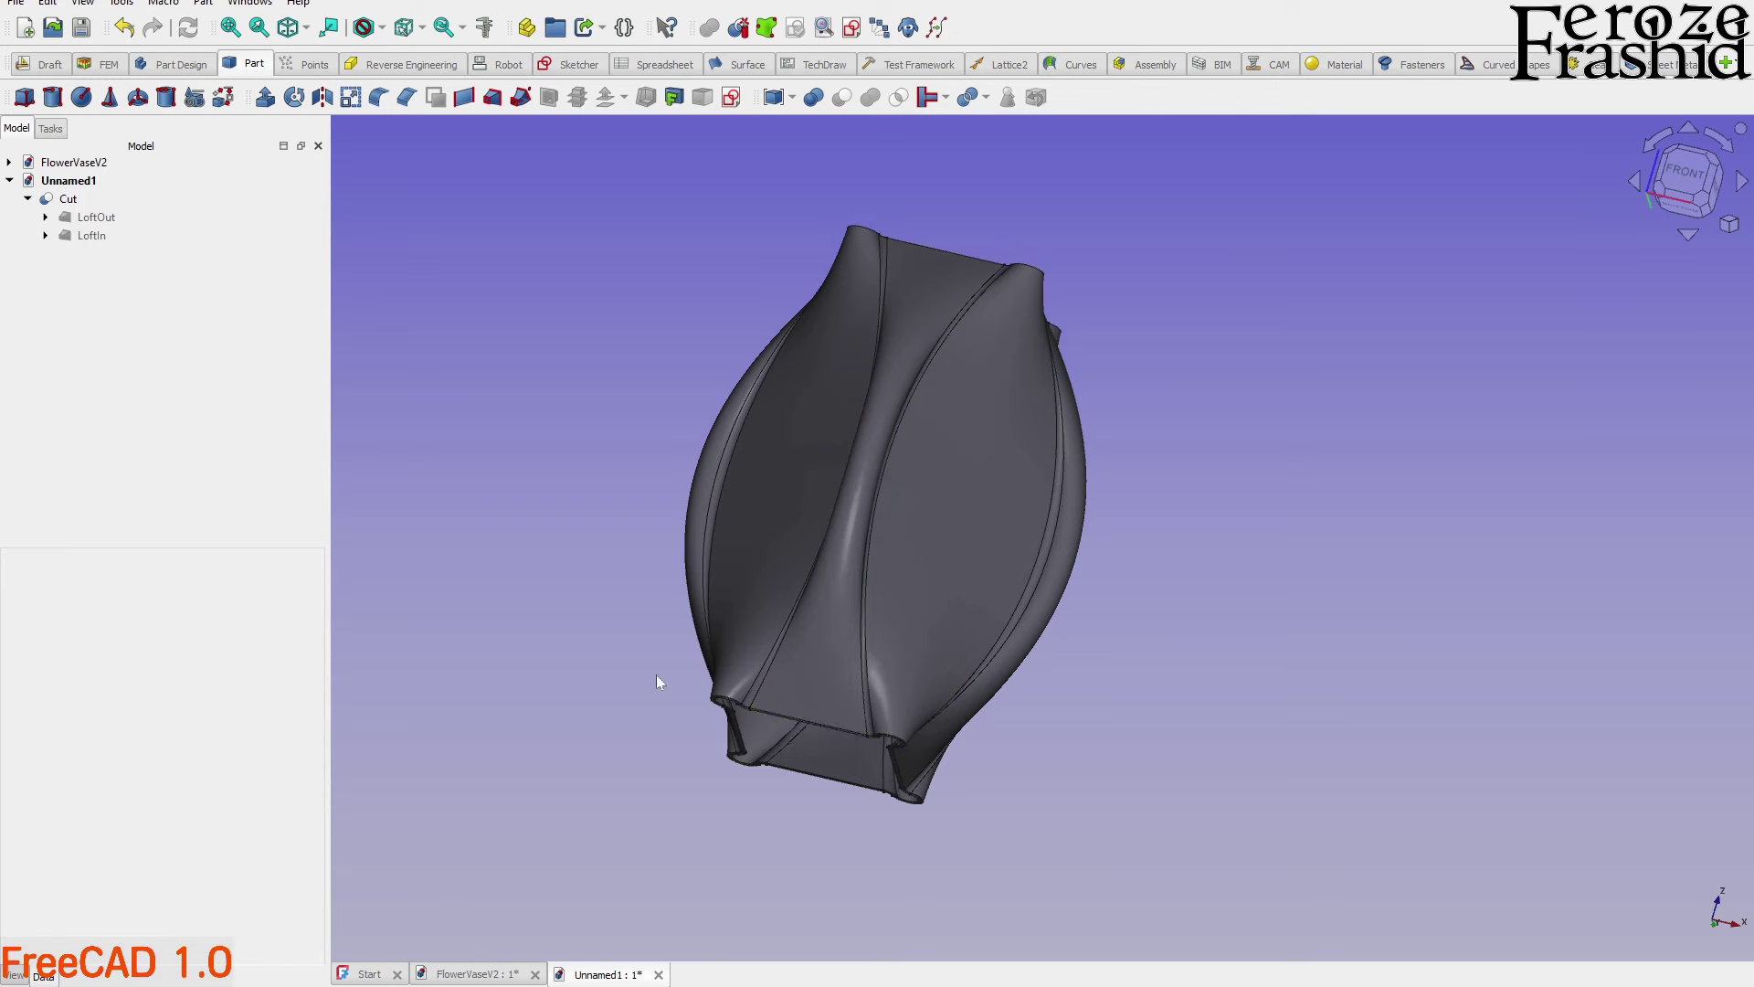
pyautogui.moveTo(954, 330); pyautogui.dragTo(944, 735, button='middle')
pyautogui.scroll(5, 957, 413)
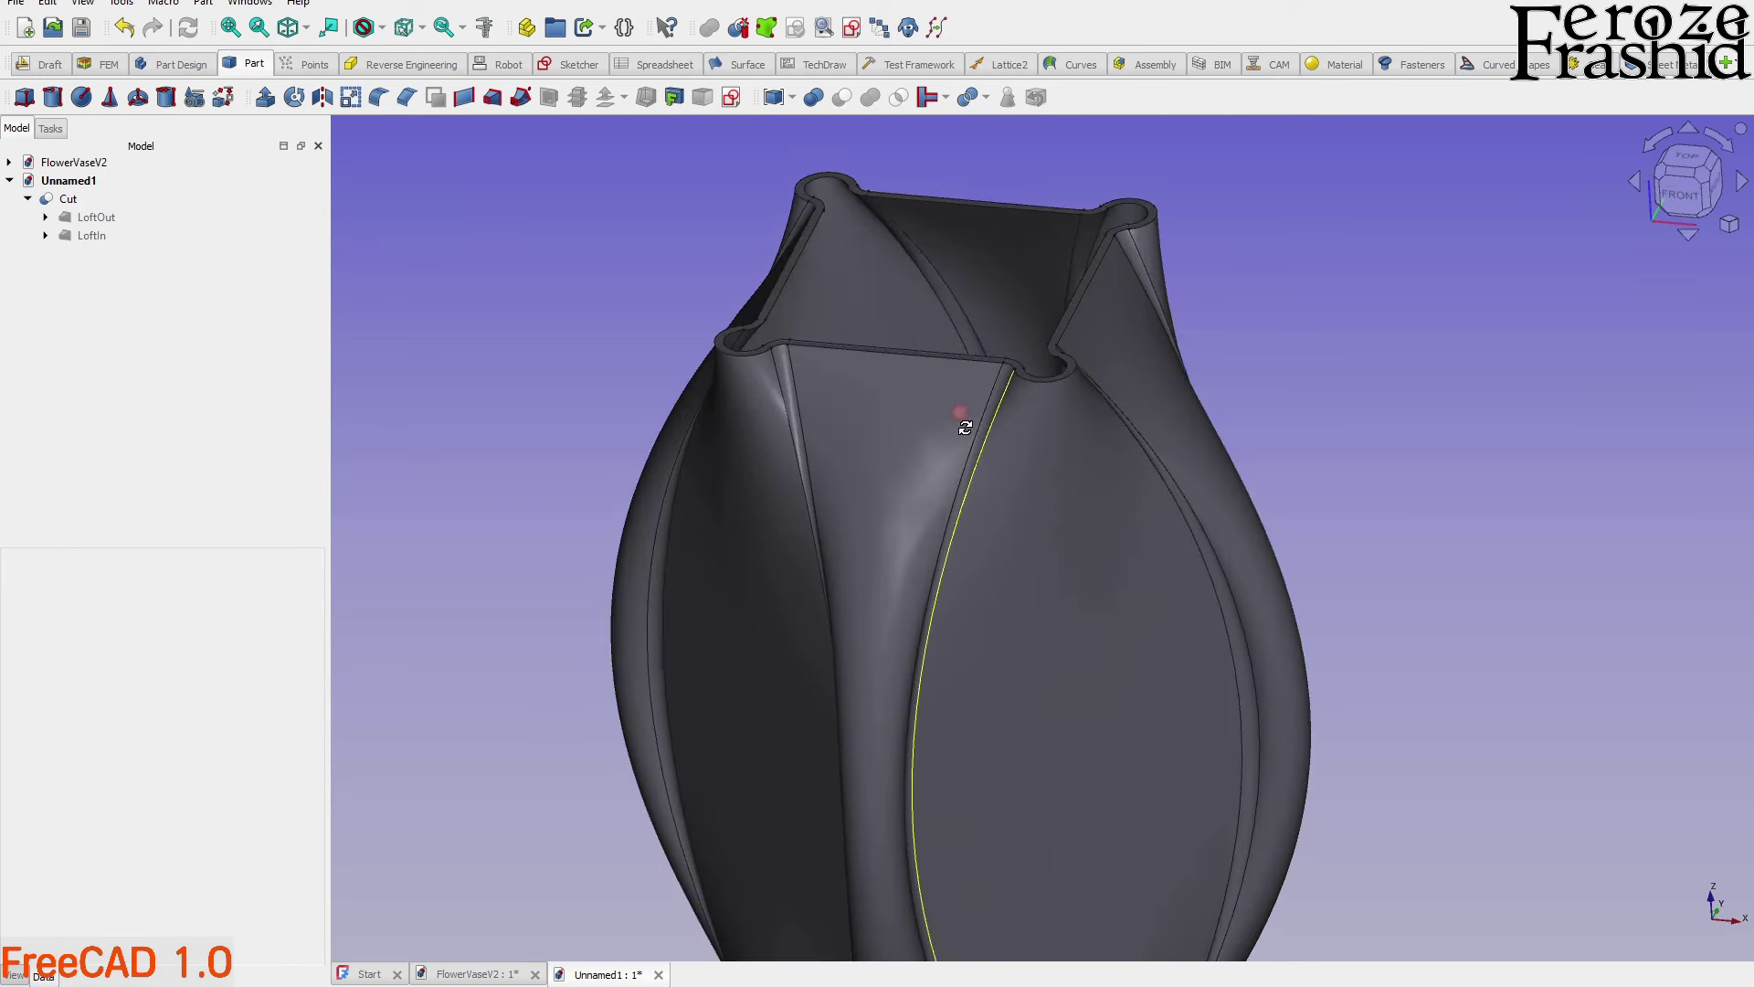
pyautogui.scroll(-3, 976, 571)
pyautogui.scroll(3, 1039, 651)
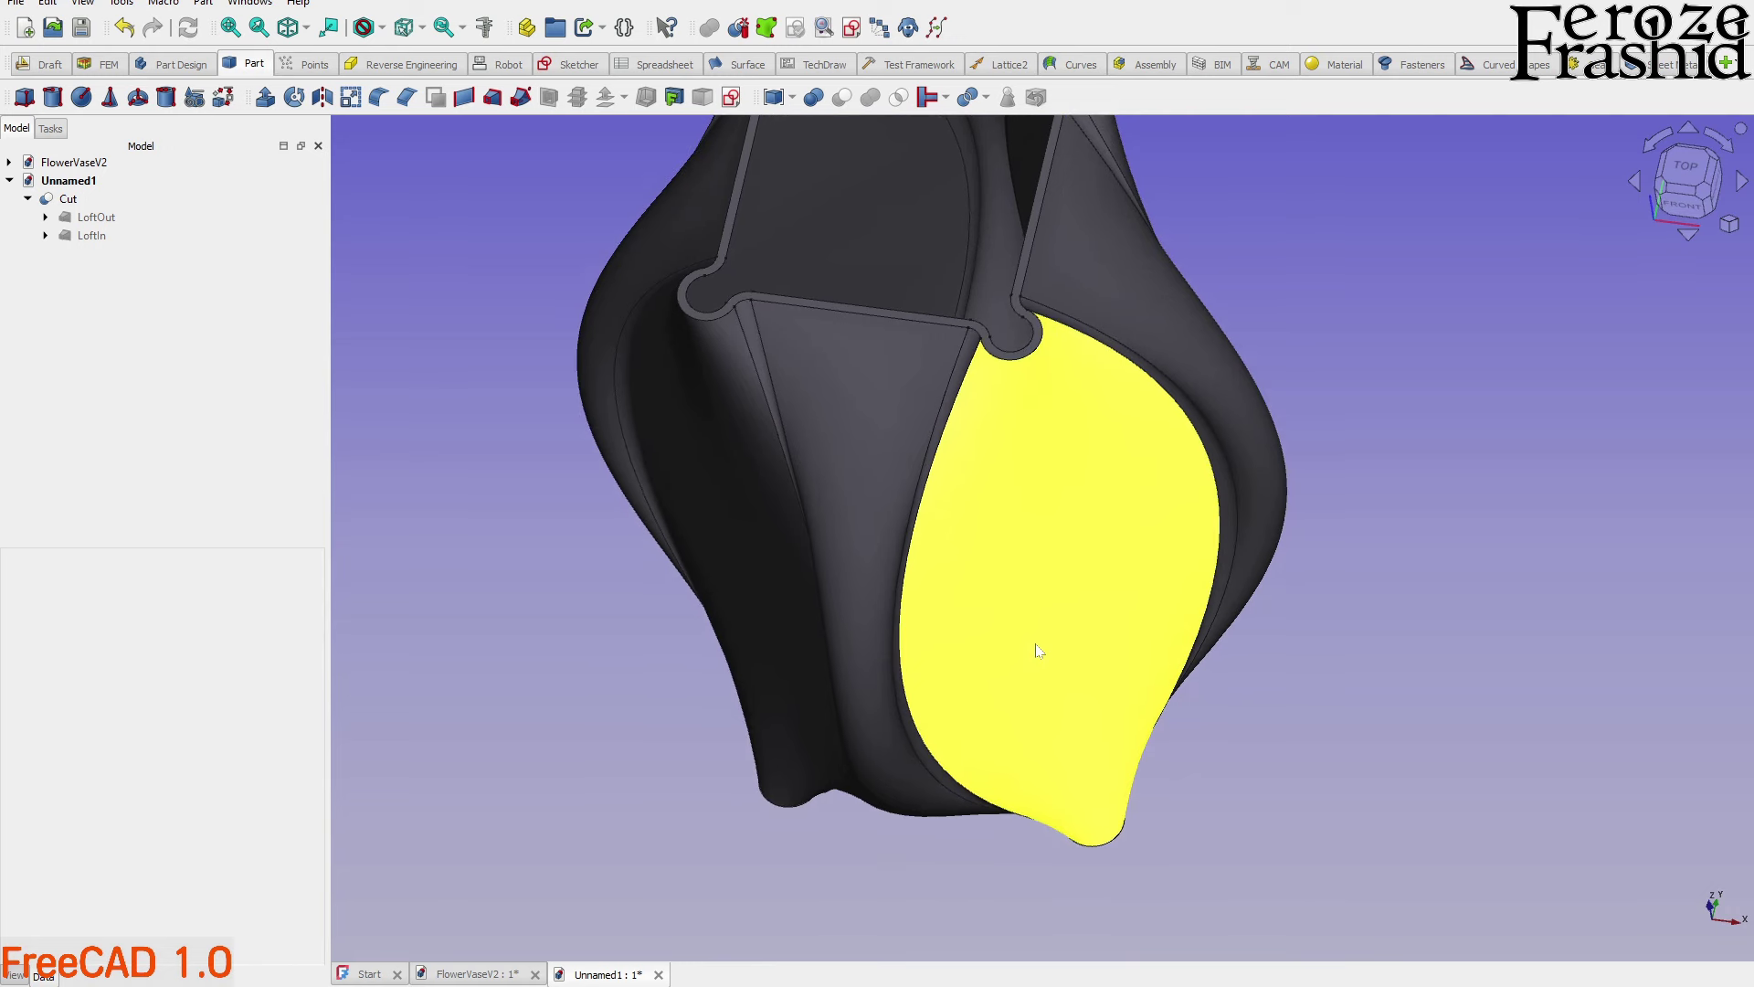
pyautogui.scroll(-2, 1039, 658)
pyautogui.moveTo(1031, 642); pyautogui.dragTo(1270, 509, button='middle')
pyautogui.moveTo(1196, 566); pyautogui.dragTo(940, 737, button='middle')
pyautogui.scroll(5, 854, 638)
pyautogui.moveTo(853, 639); pyautogui.dragTo(921, 759, button='middle')
pyautogui.scroll(-3, 921, 759)
# Switch to the FlowerVaseV2 document and examine how the base of the finished vase is closed
pyautogui.click(77, 162)
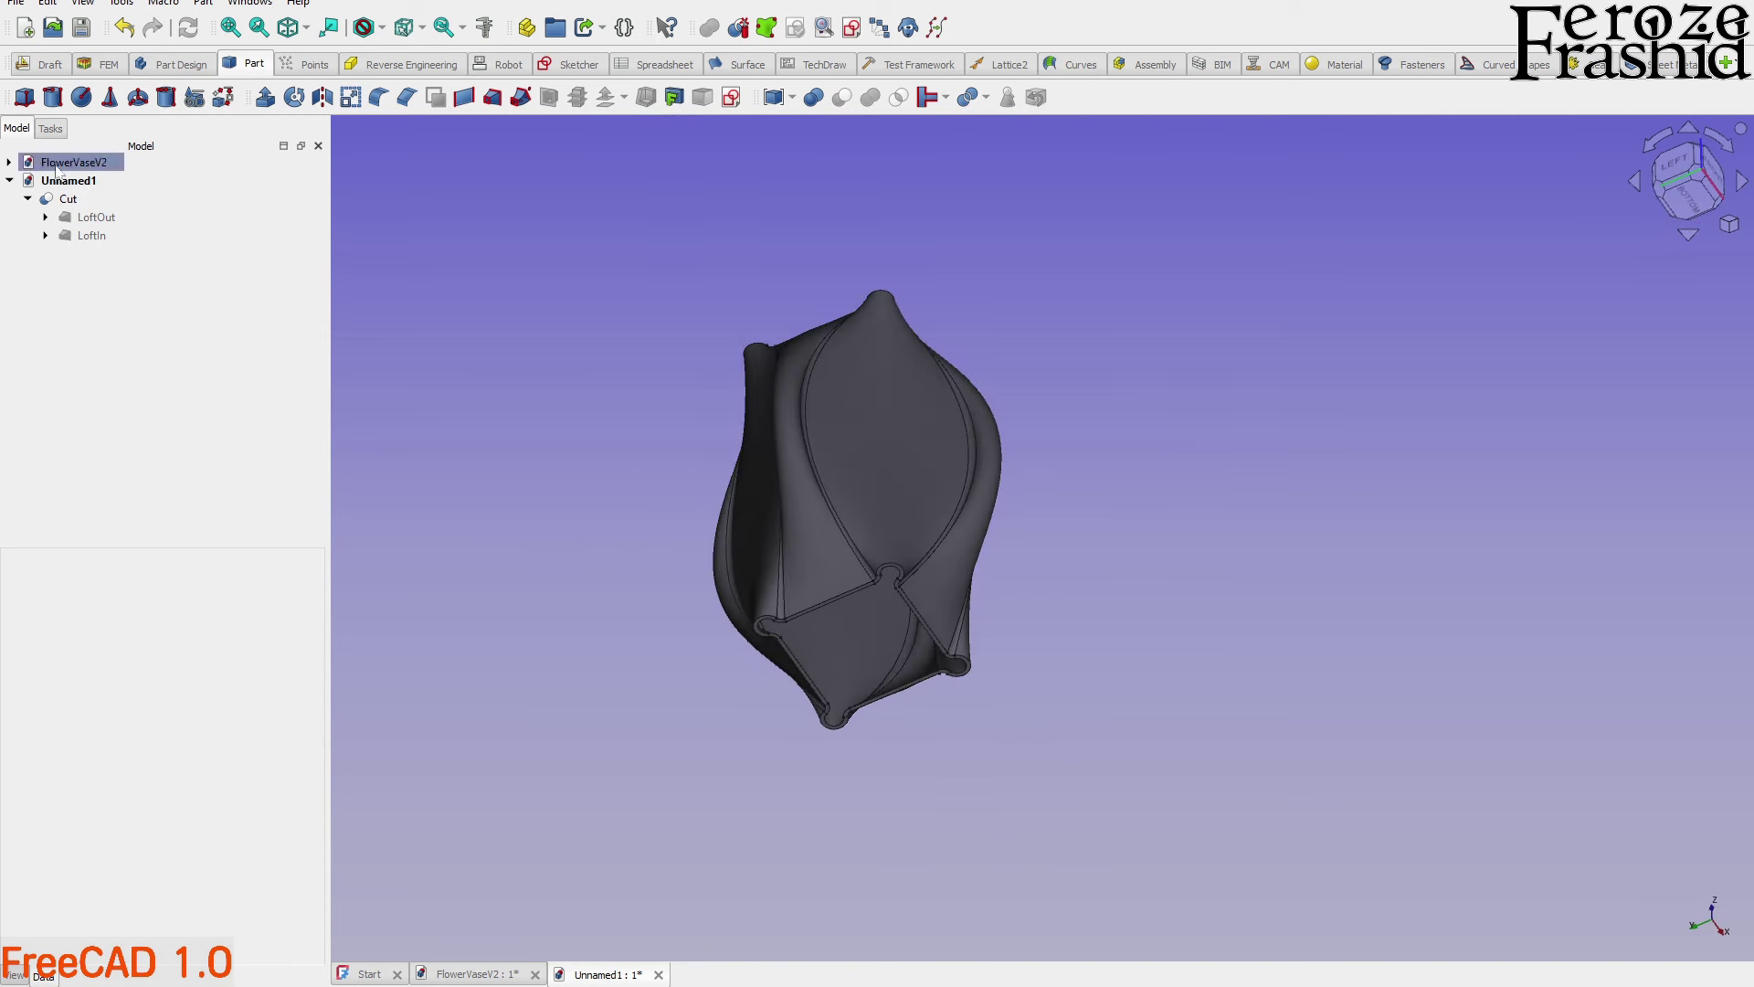
pyautogui.moveTo(889, 612); pyautogui.dragTo(572, 869, button='middle')
pyautogui.scroll(5, 710, 680)
pyautogui.moveTo(711, 680); pyautogui.dragTo(586, 709, button='middle')
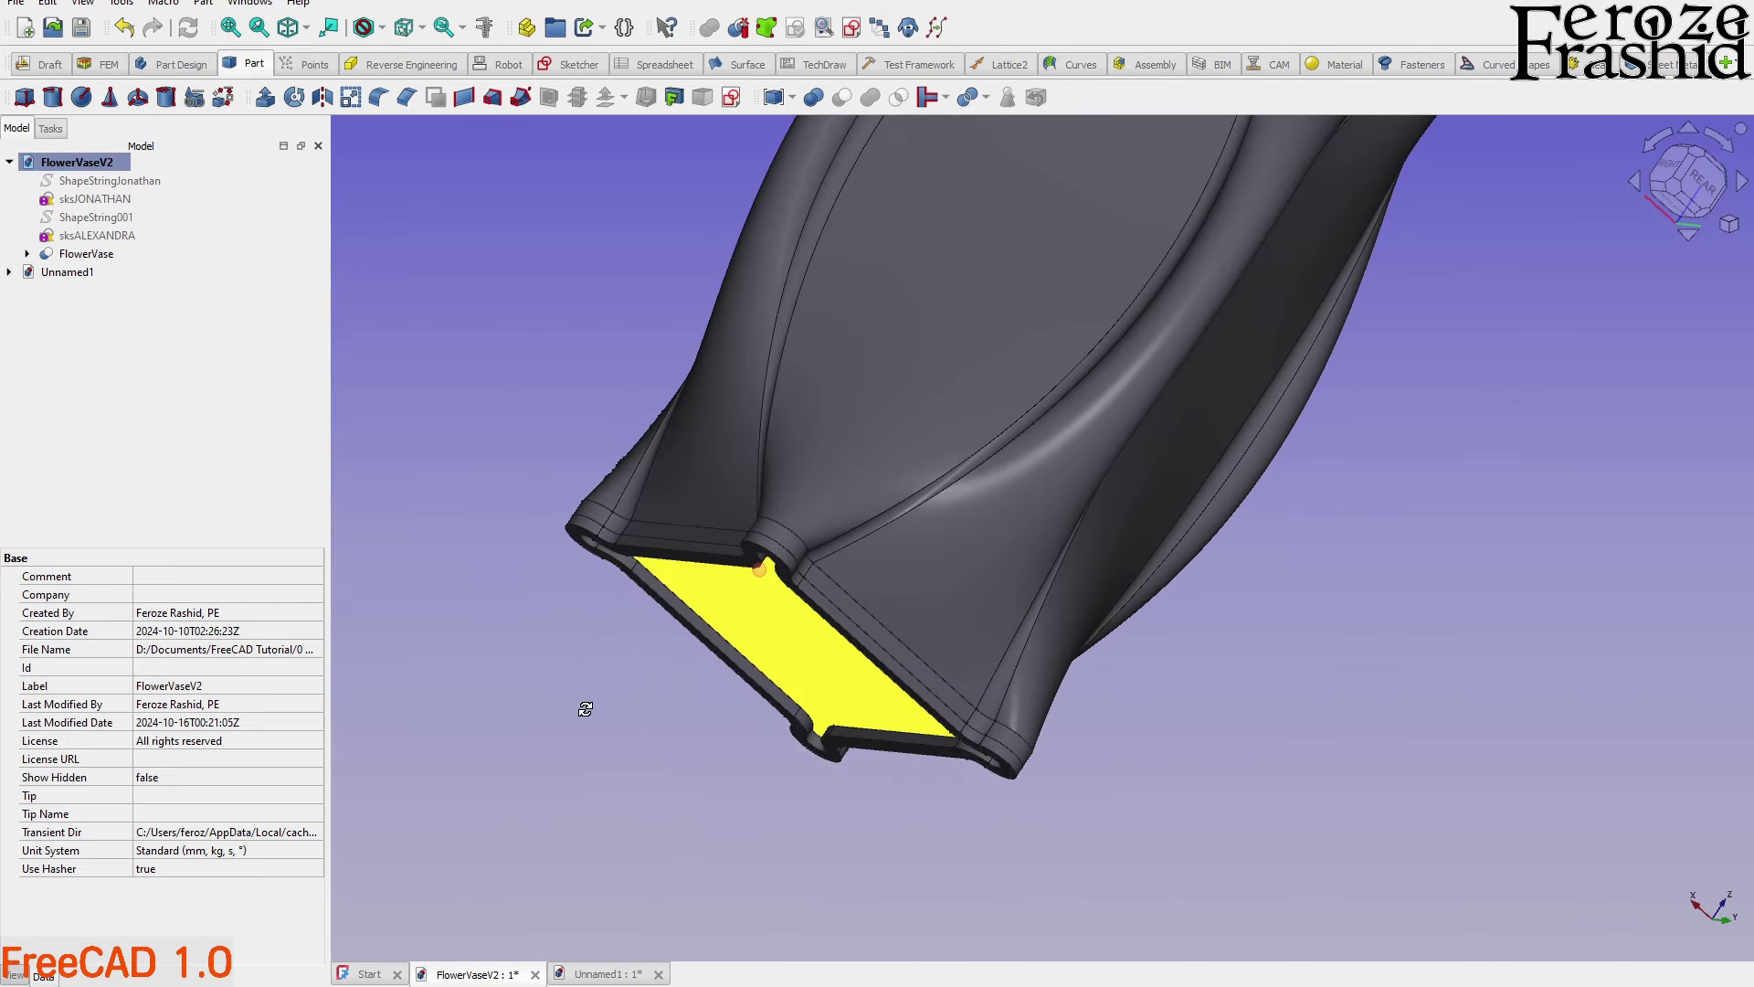
# Return to the Unnamed1 document and examine the wall edge around the open base of the Cut
pyautogui.click(69, 273)
pyautogui.moveTo(732, 612); pyautogui.dragTo(901, 512, button='middle')
pyautogui.scroll(6, 901, 512)
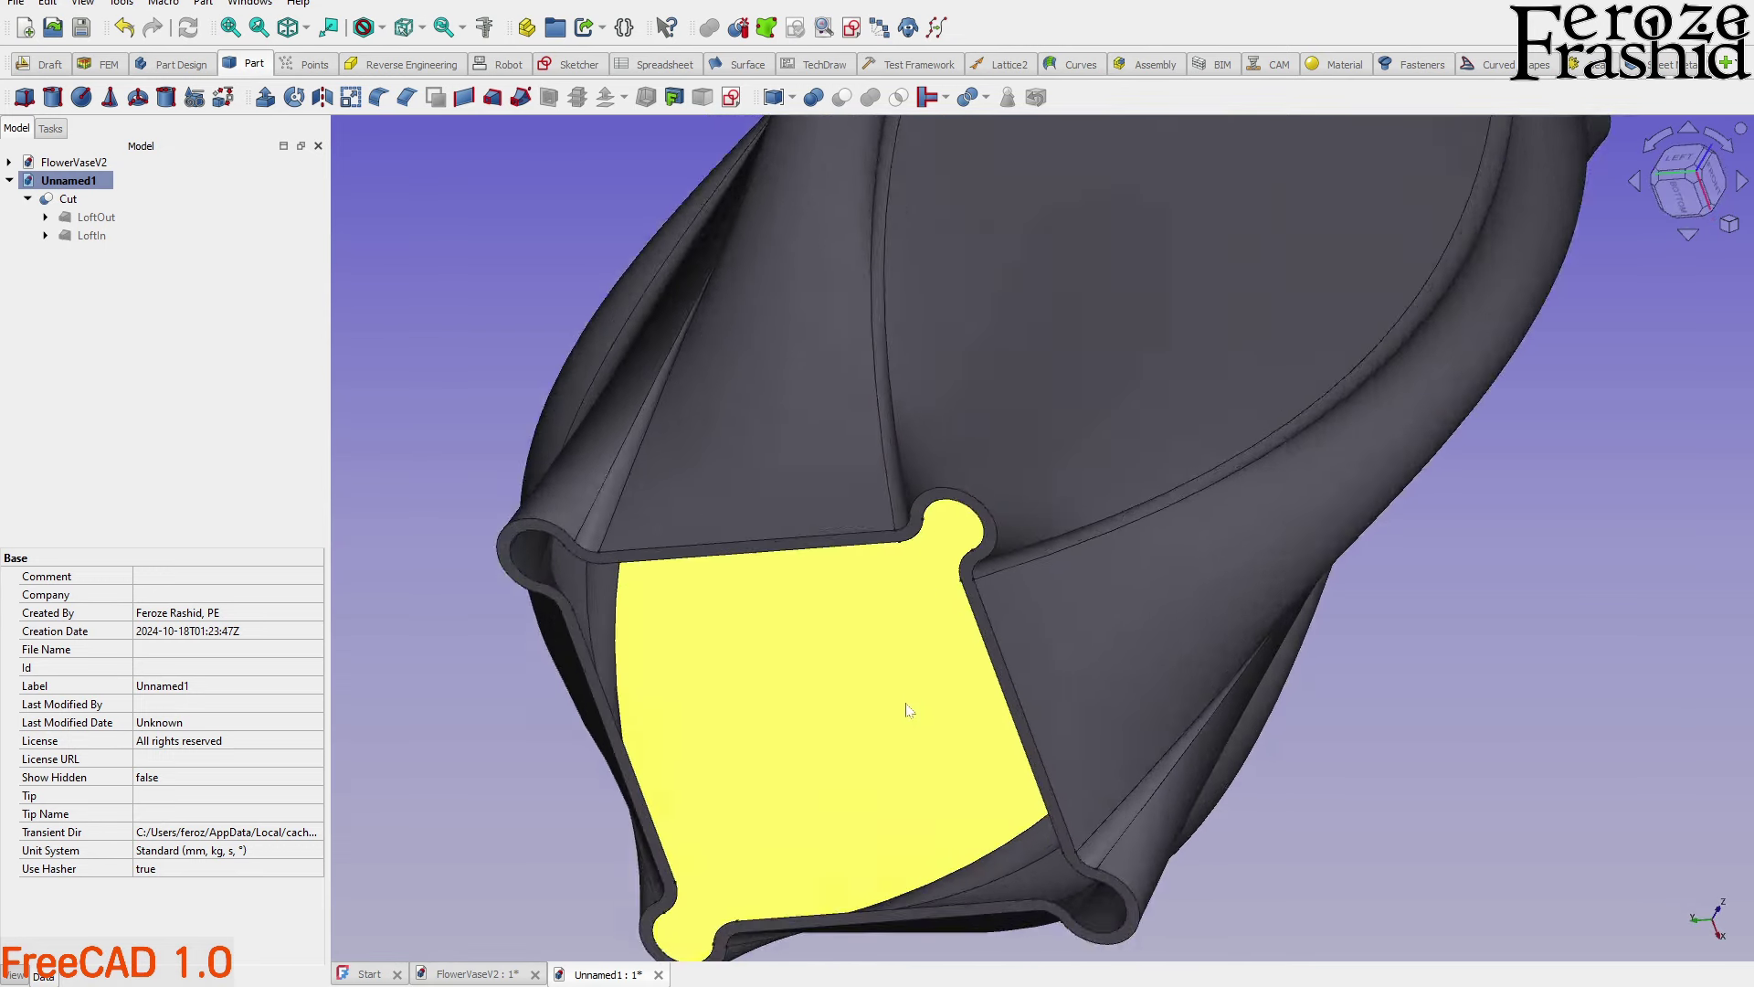
pyautogui.scroll(5, 908, 710)
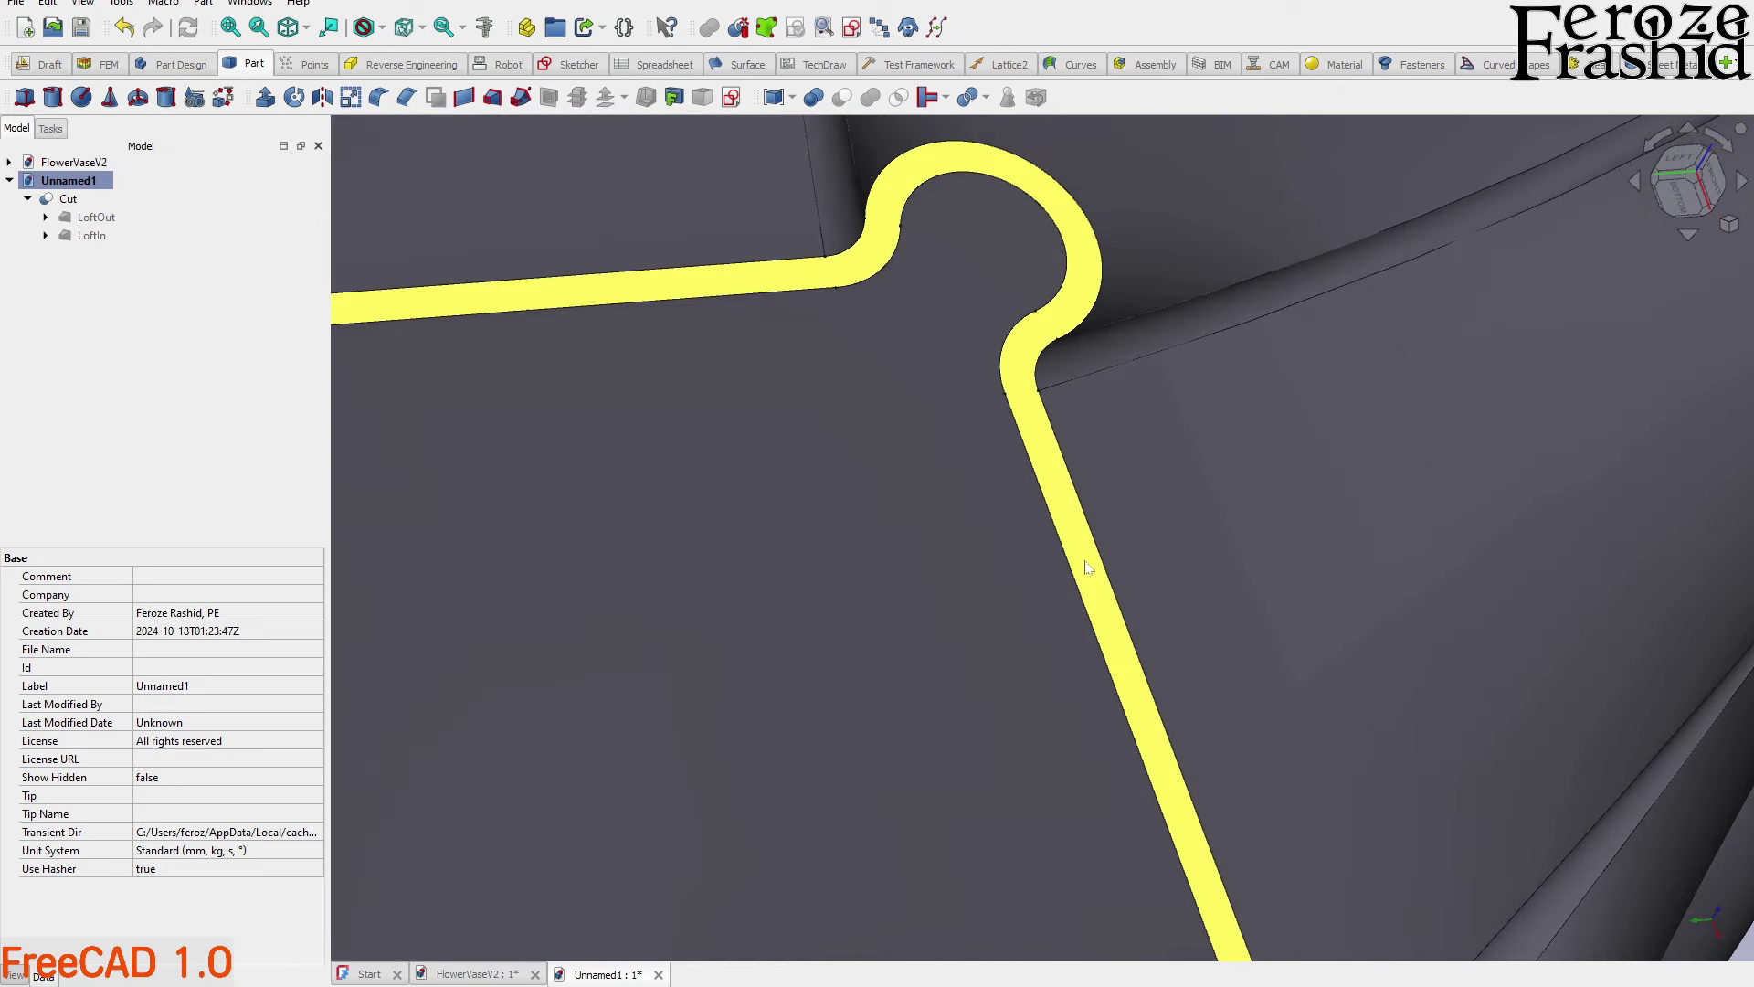
pyautogui.click(1092, 552)
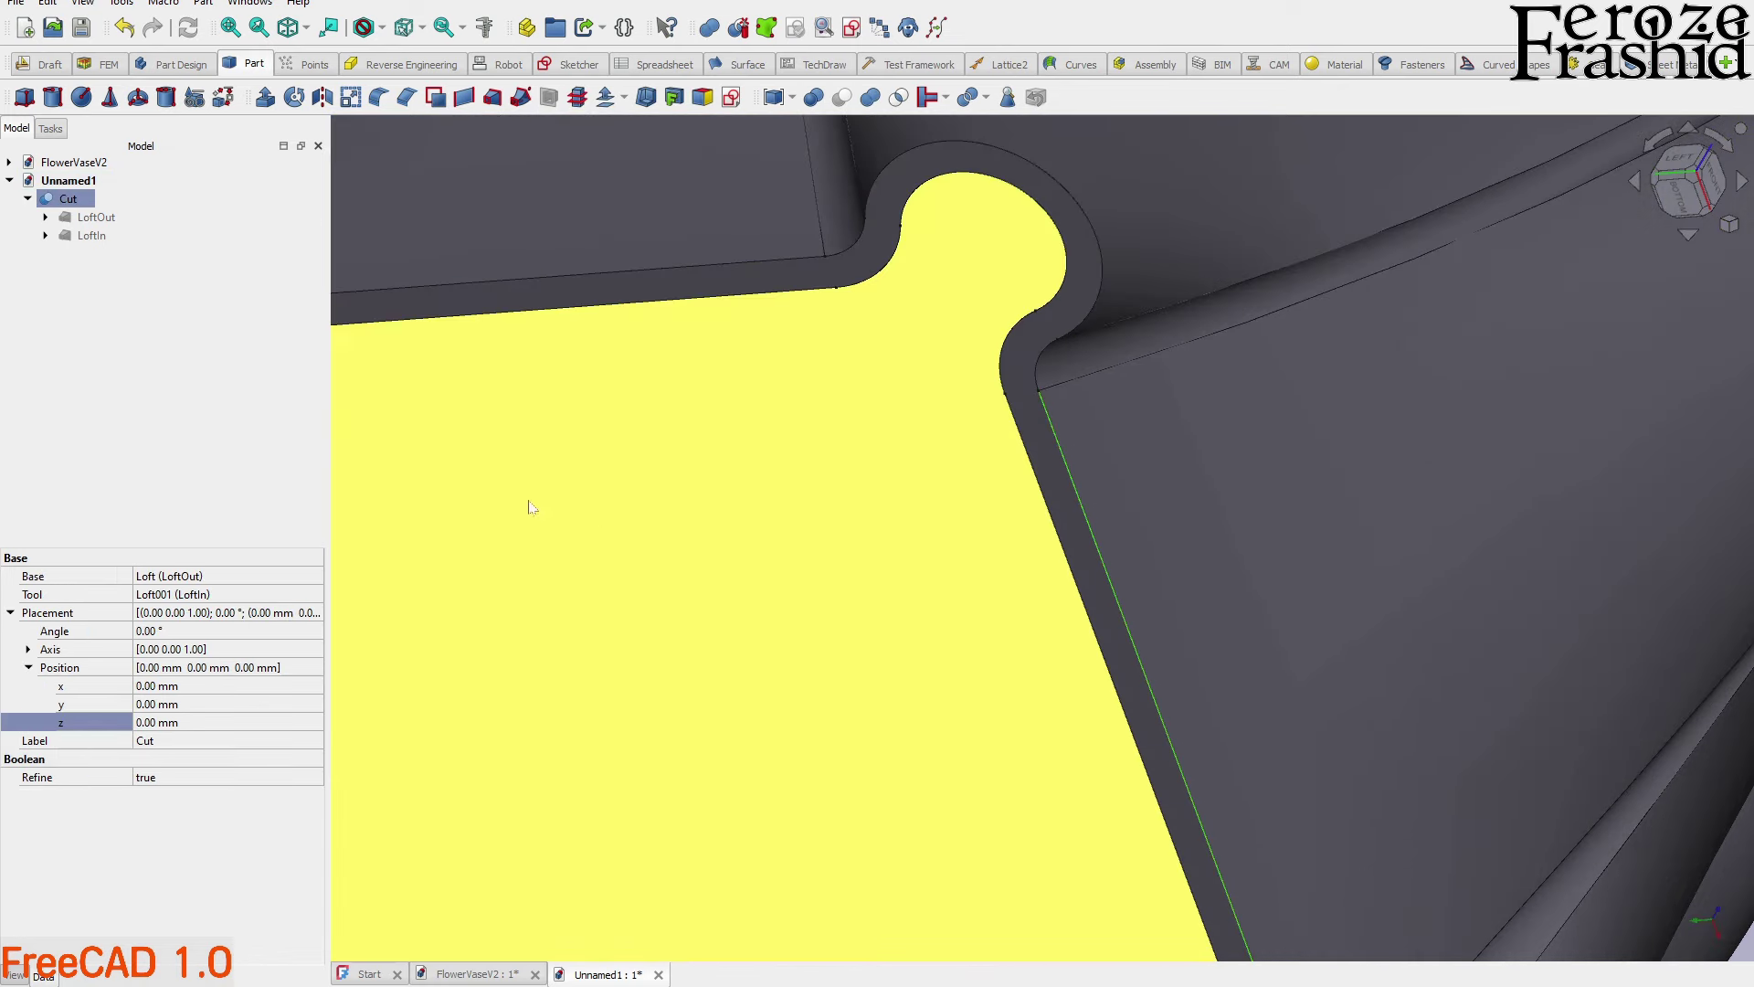
# Expand LoftOut in the model tree and show its sksBaseOut sketch
pyautogui.click(45, 218)
pyautogui.click(85, 238)
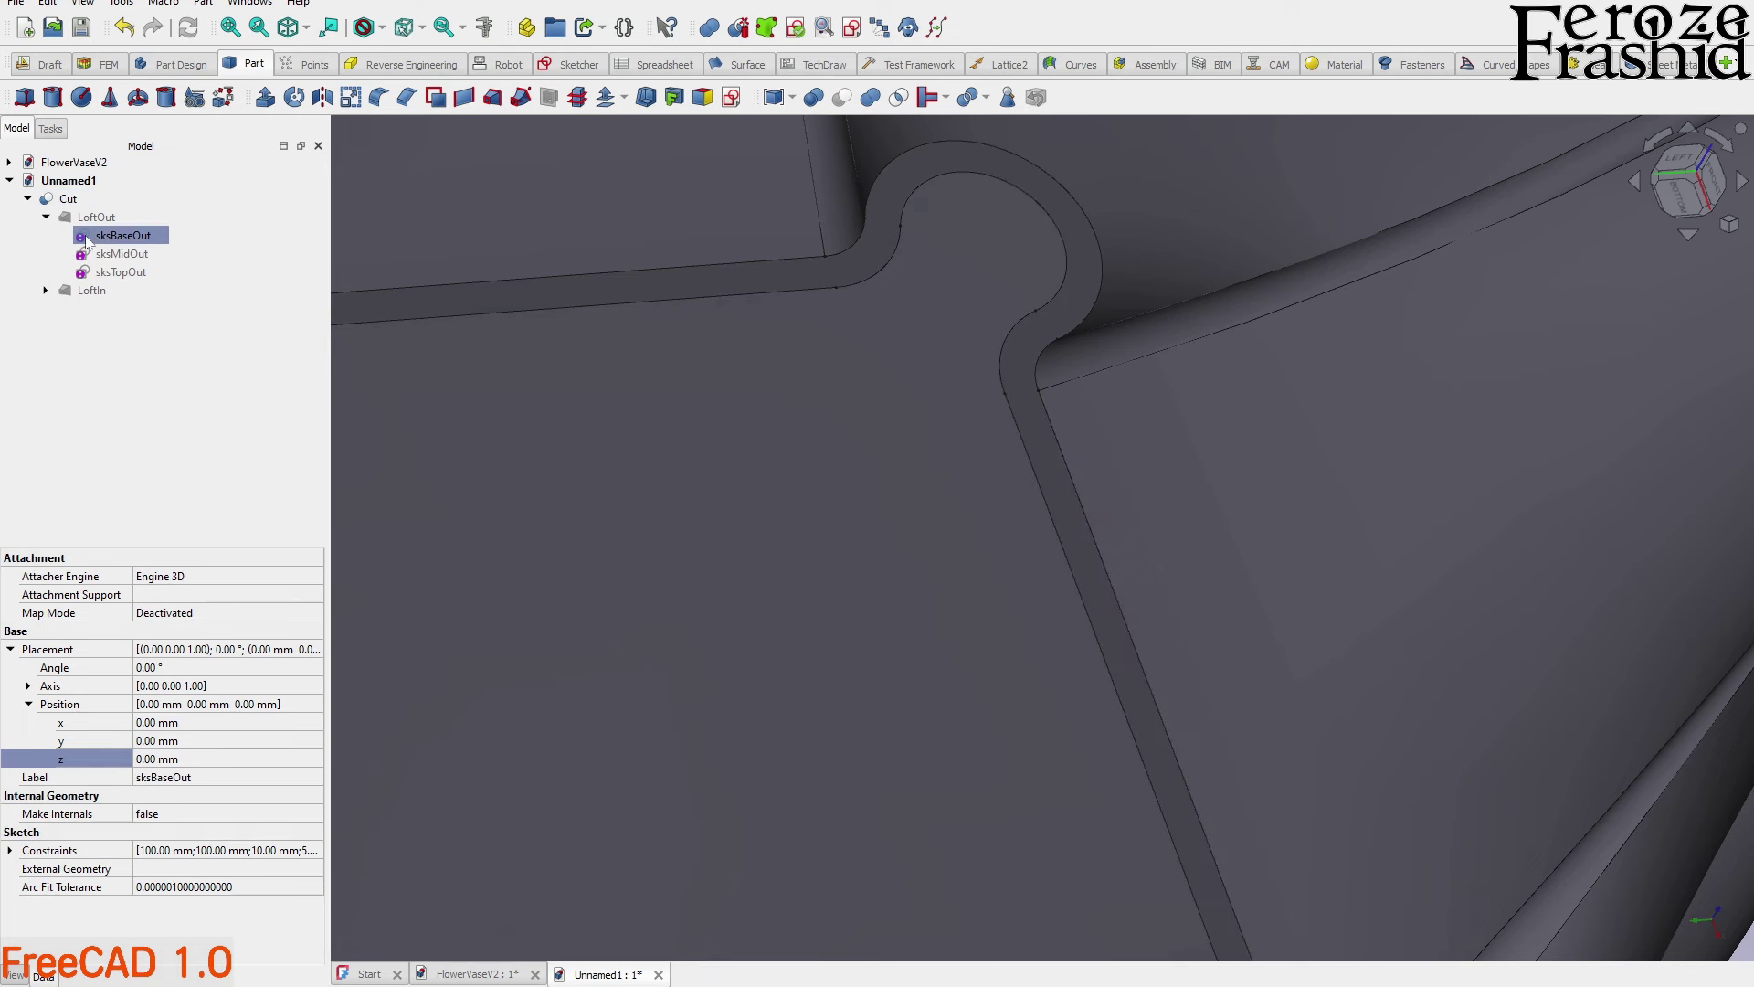
pyautogui.press('space')
pyautogui.scroll(-3, 740, 293)
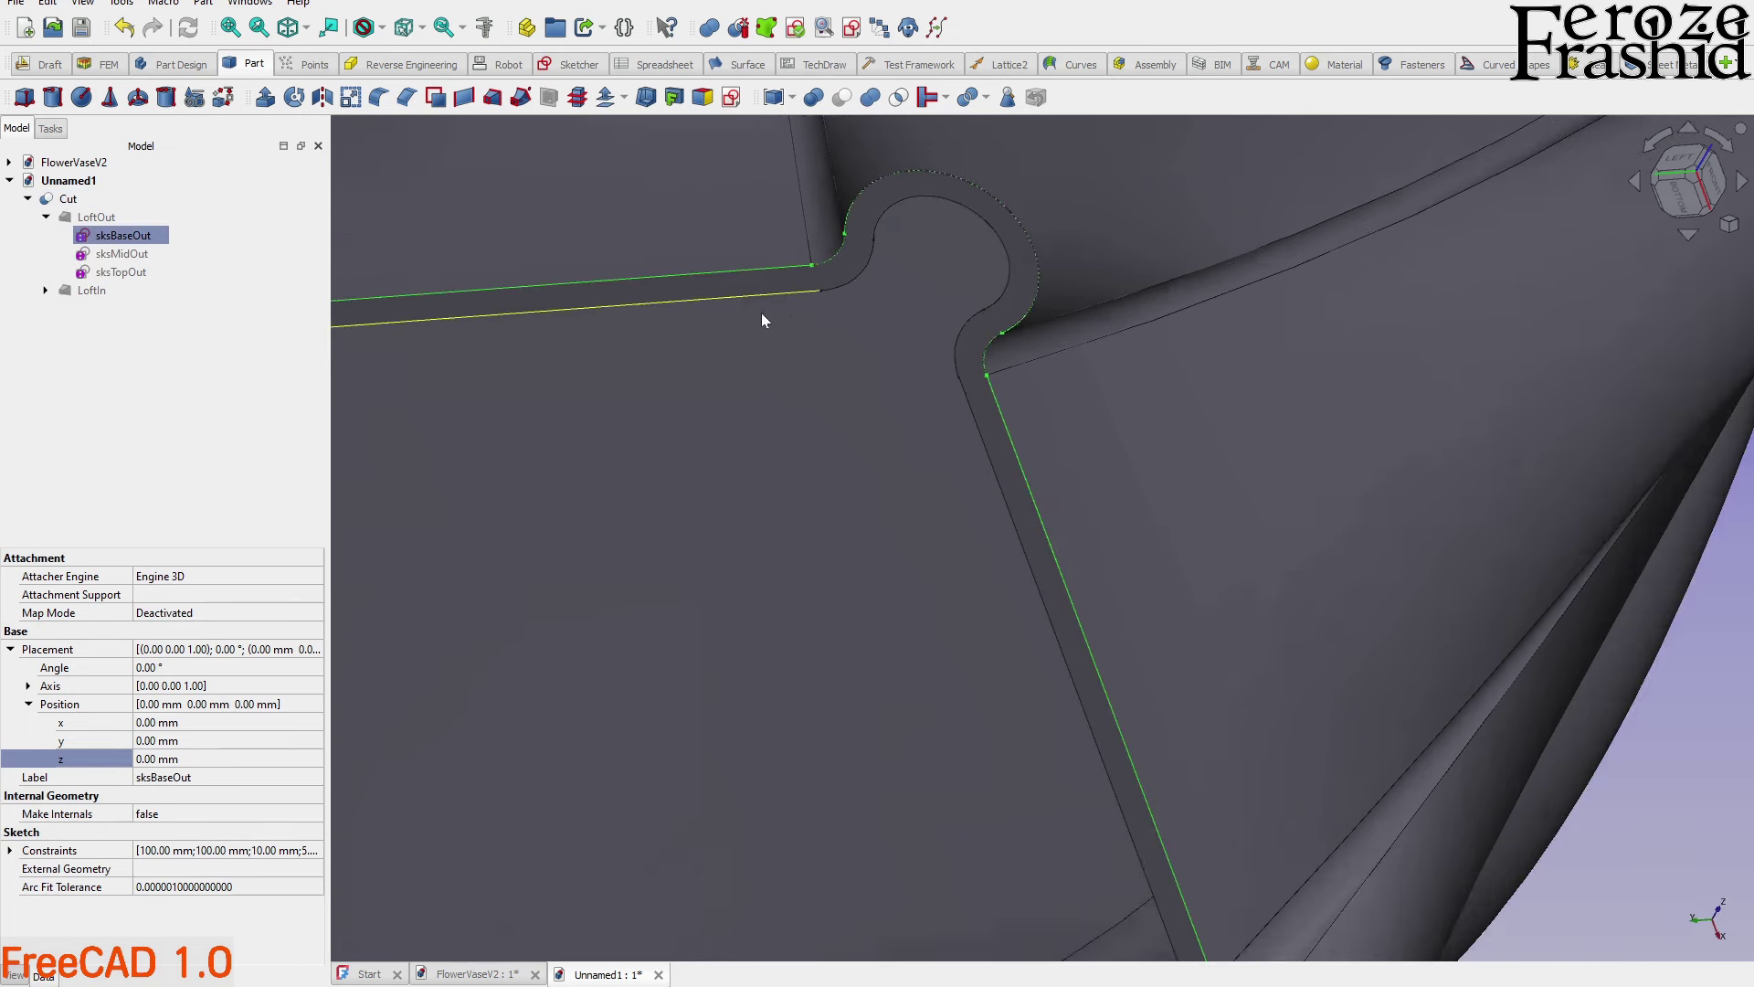
pyautogui.scroll(-2, 936, 339)
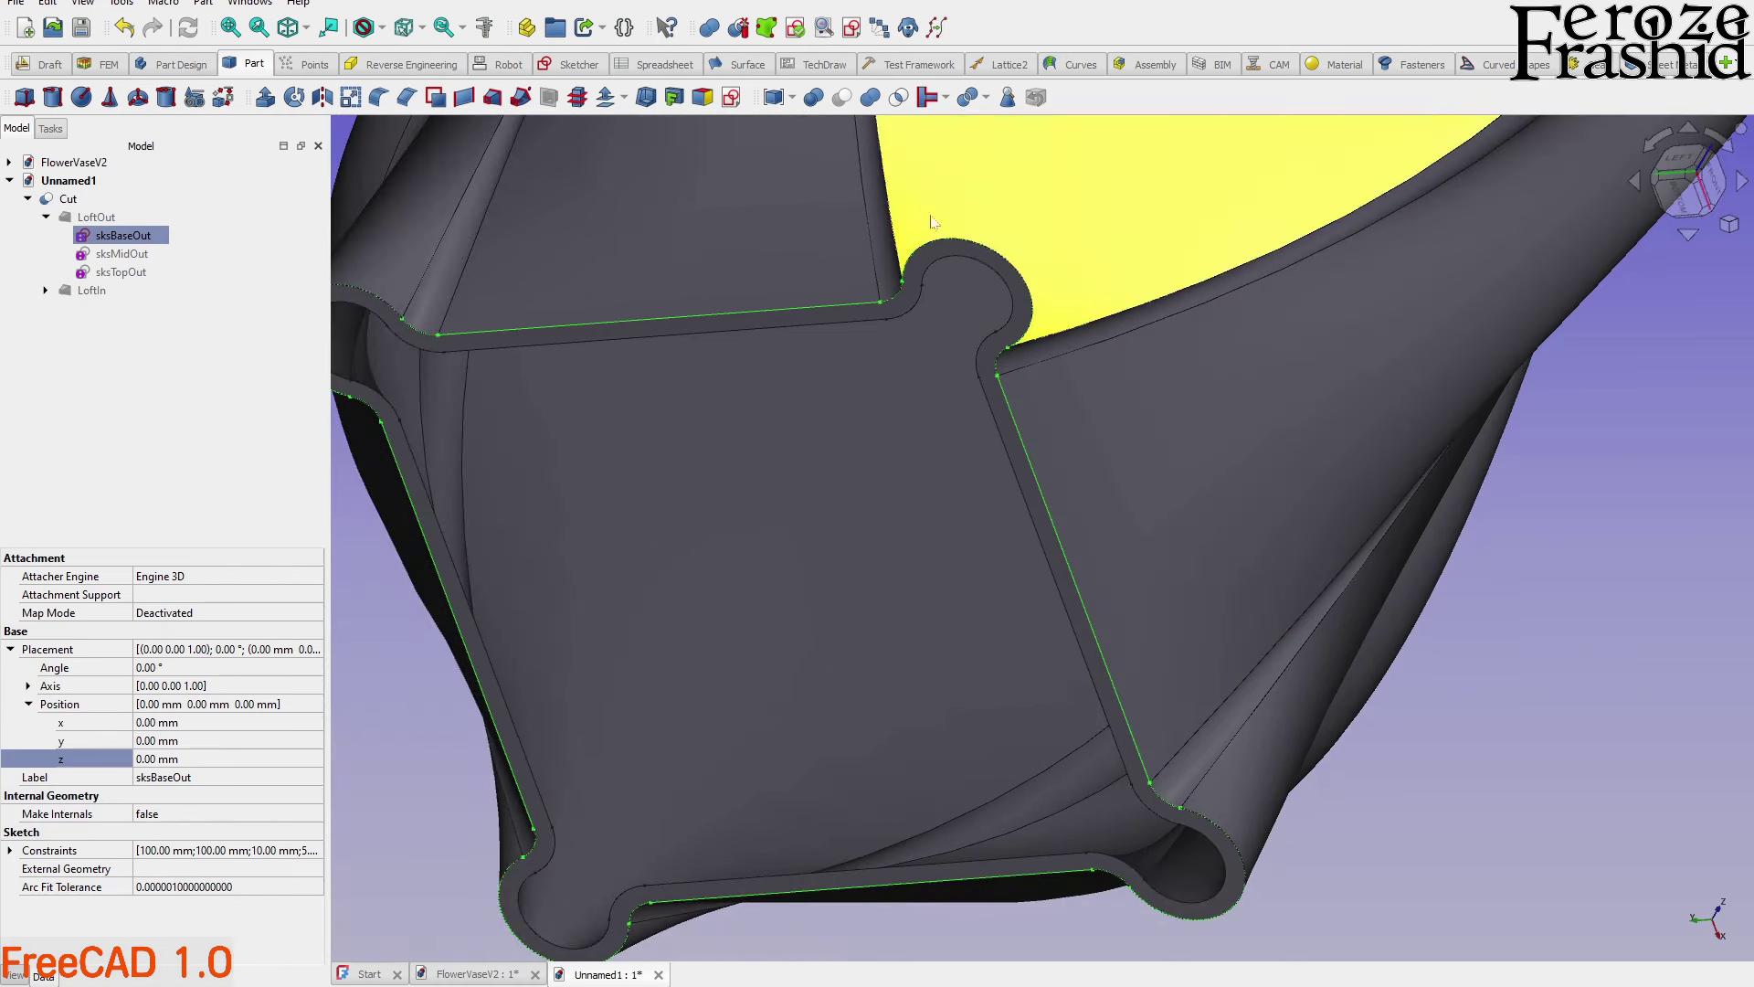
# Extrude sksBaseOut 4 mm along its normal in the reversed direction as a solid to form the vase floor
pyautogui.click(266, 99)
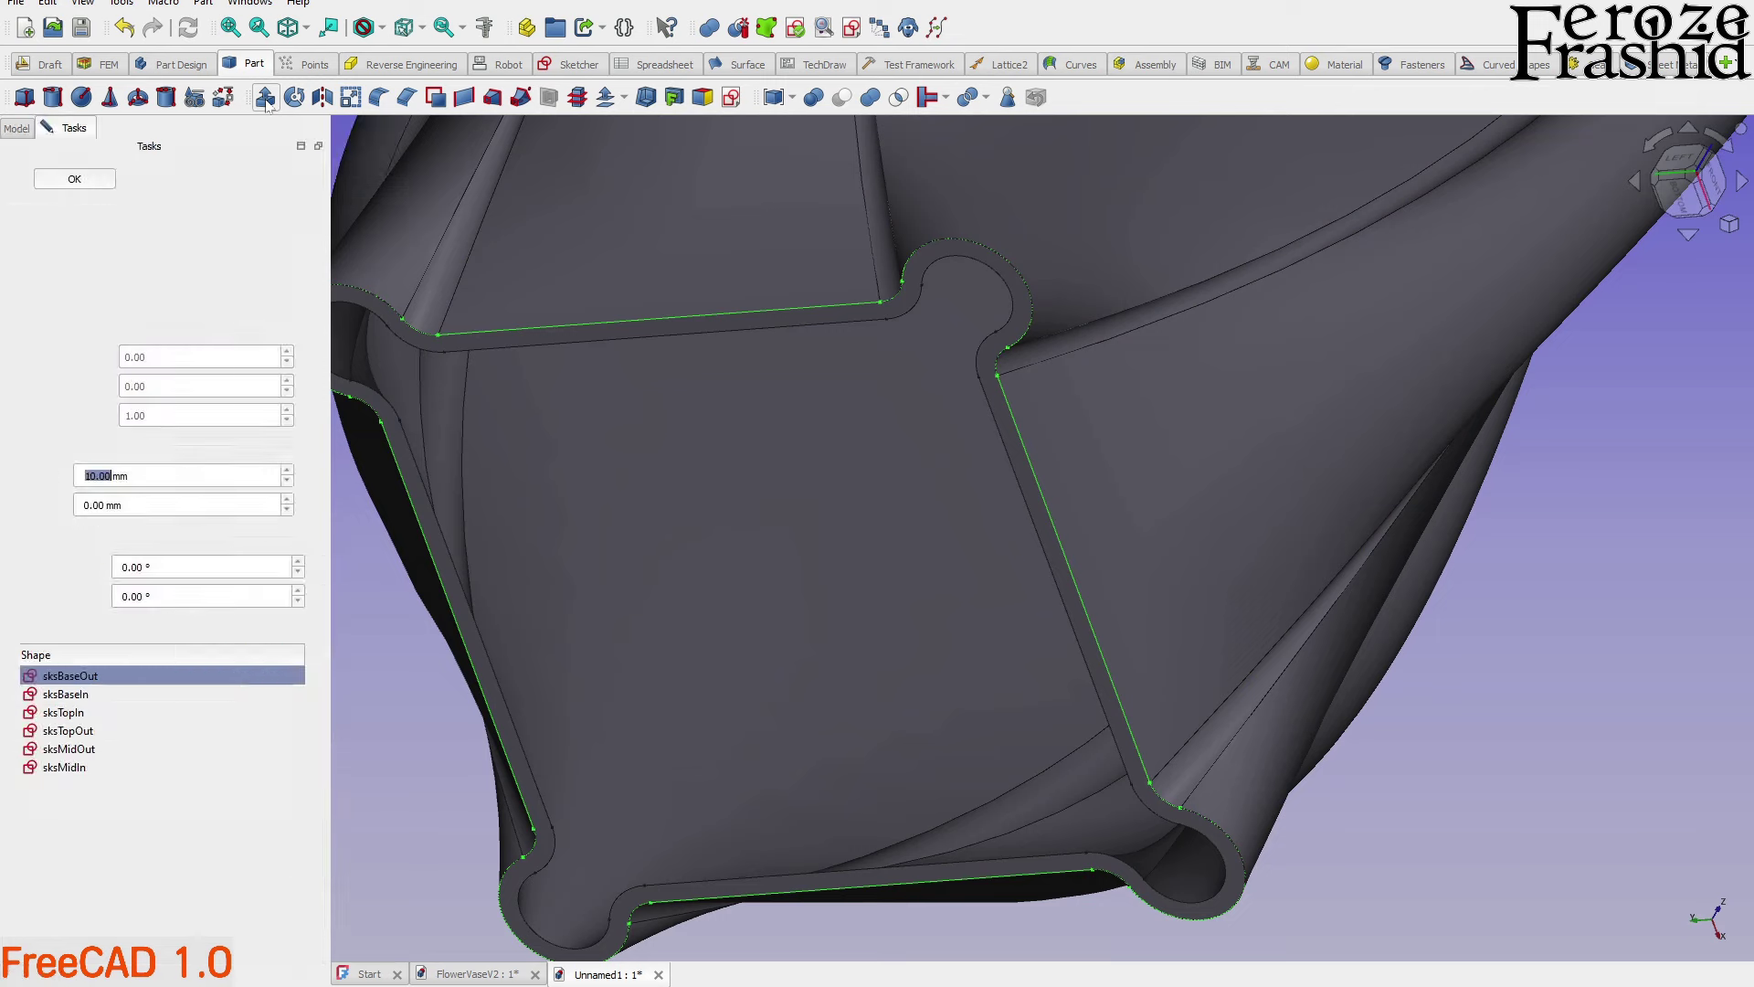
pyautogui.scroll(-2, 945, 450)
pyautogui.moveTo(905, 429); pyautogui.dragTo(967, 439, button='middle')
pyautogui.scroll(-3, 949, 545)
pyautogui.scroll(3, 968, 399)
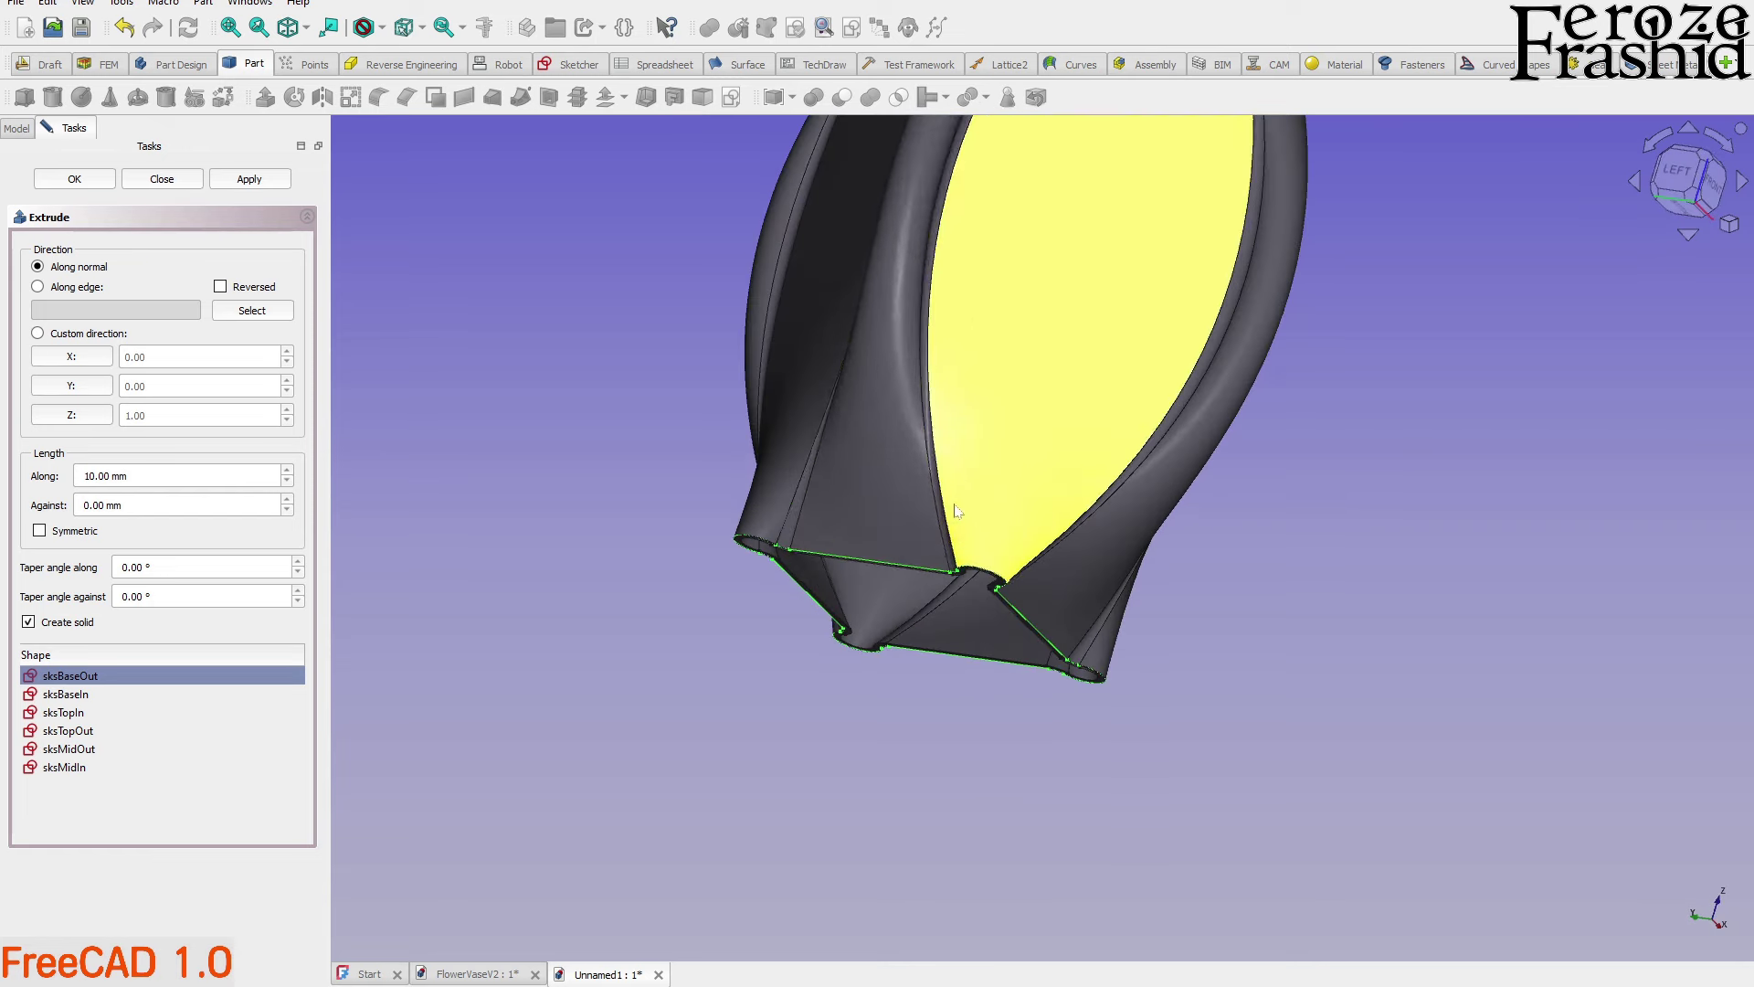
pyautogui.click(235, 291)
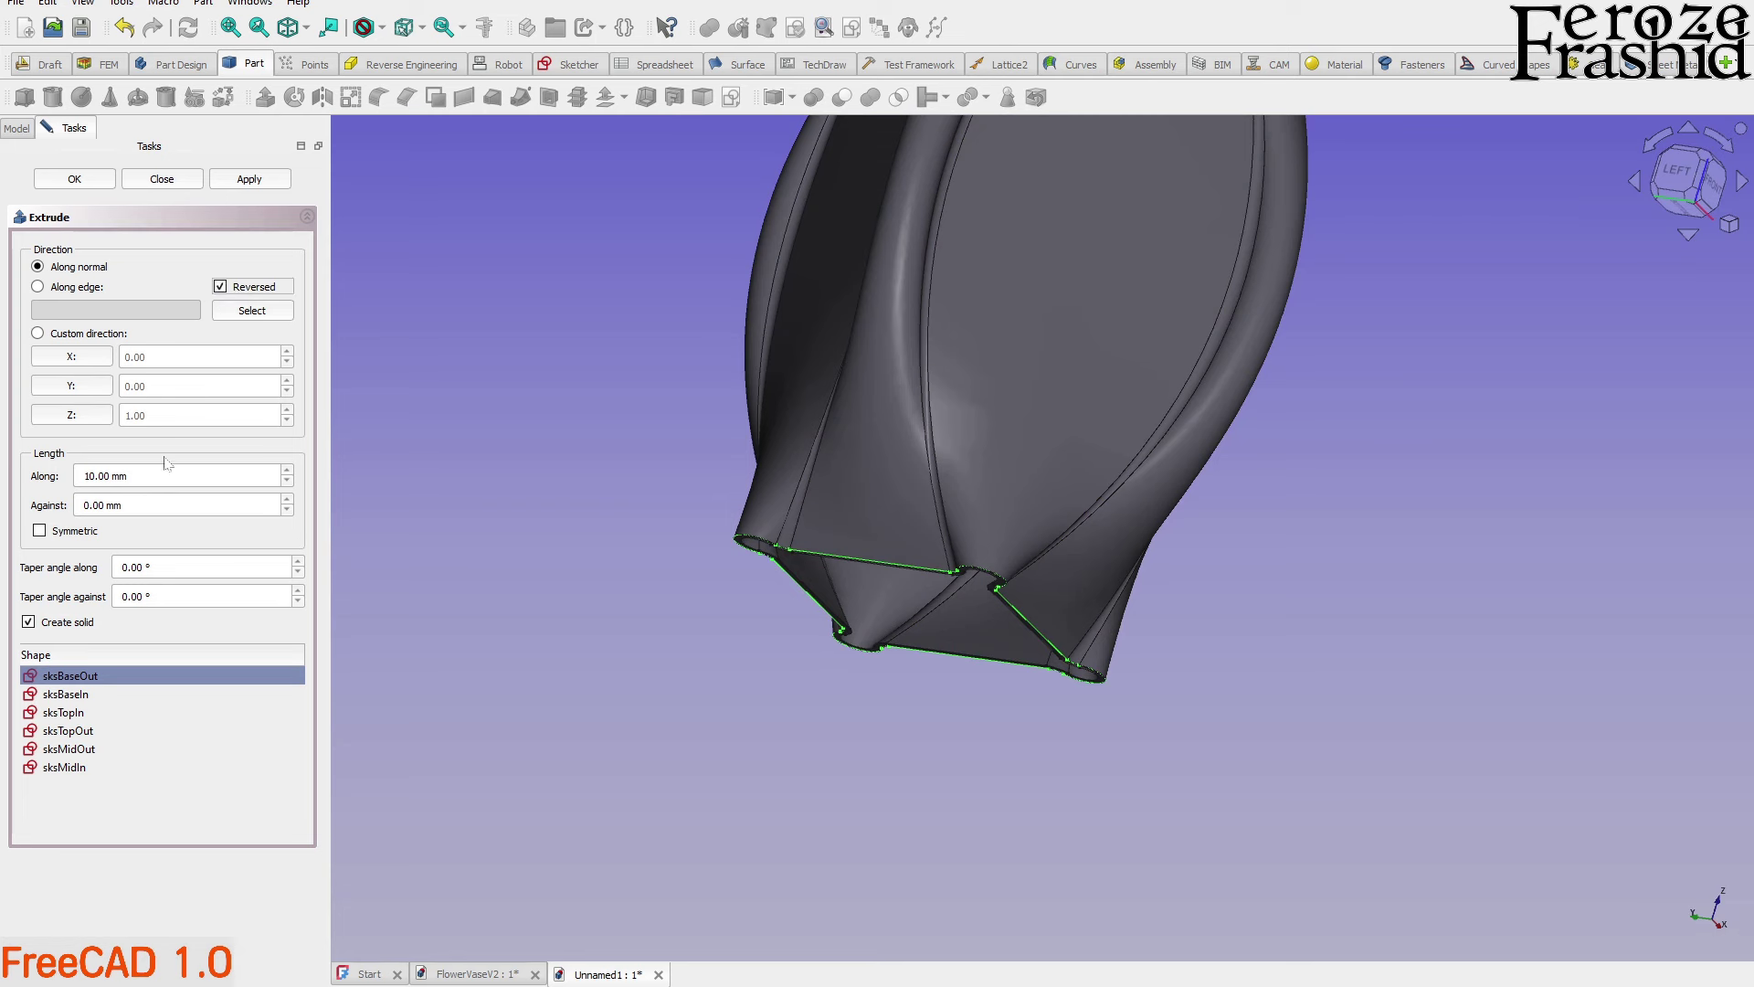
pyautogui.moveTo(129, 475); pyautogui.dragTo(85, 475)
pyautogui.write('4')
pyautogui.click(264, 180)
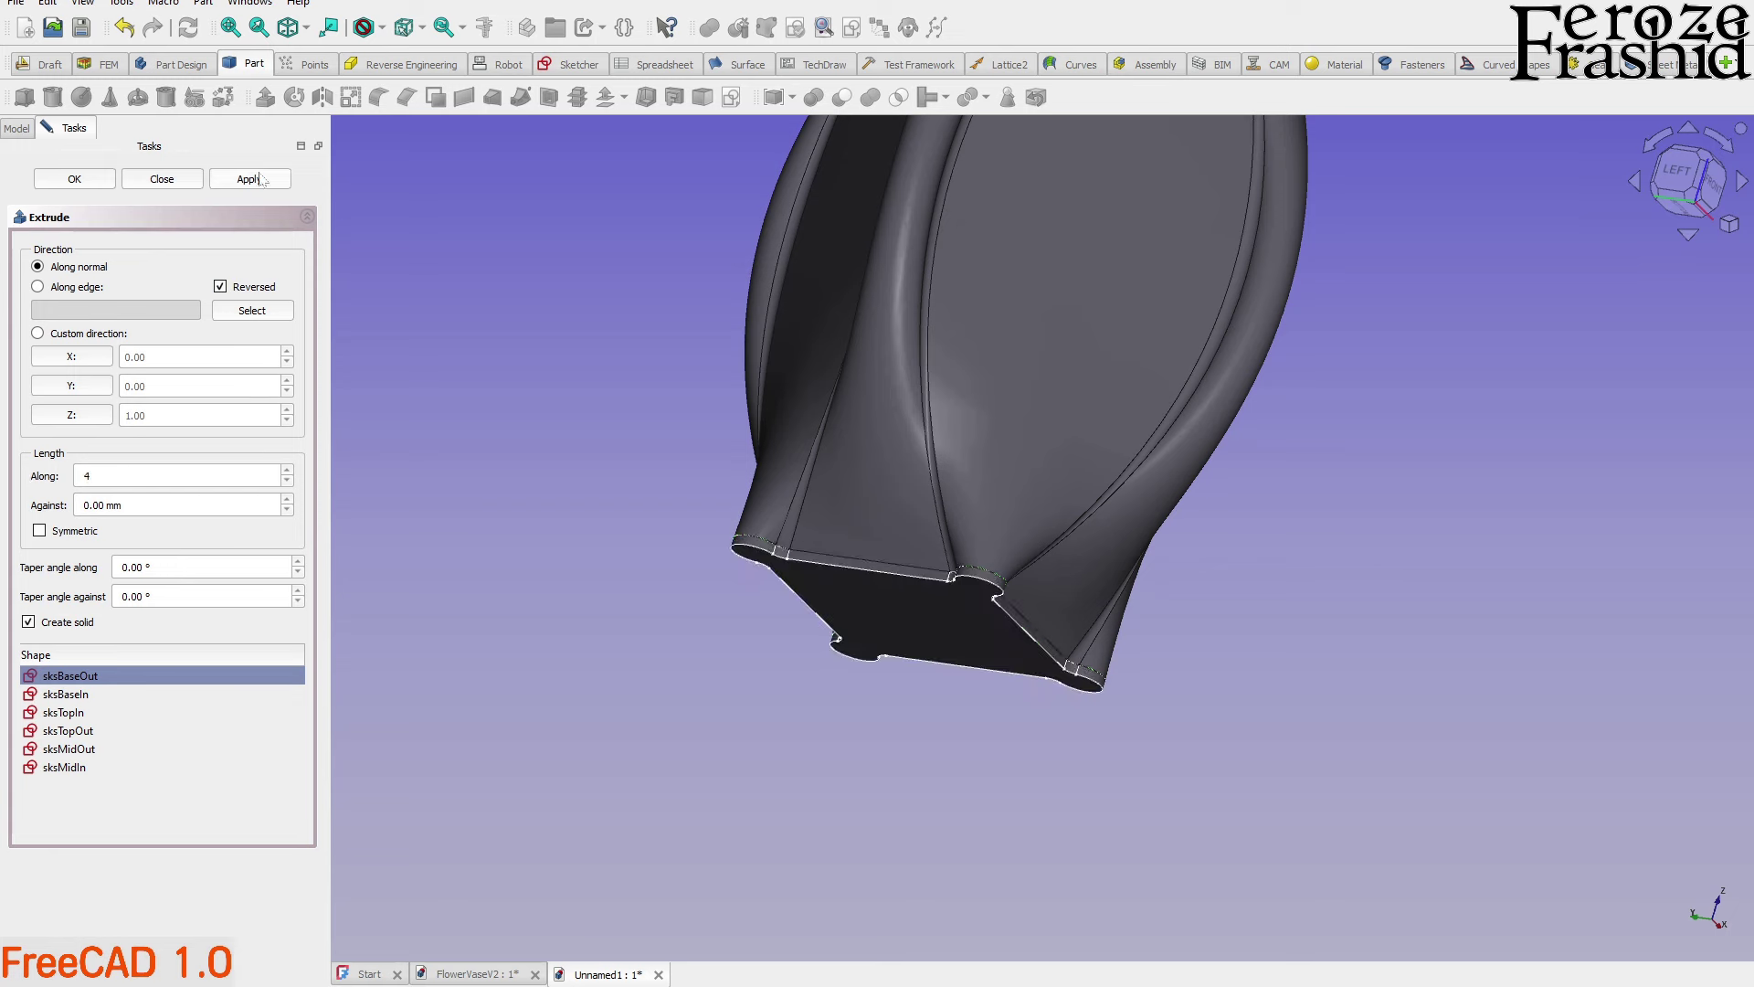
pyautogui.click(179, 178)
pyautogui.moveTo(423, 474); pyautogui.dragTo(940, 490, button='middle')
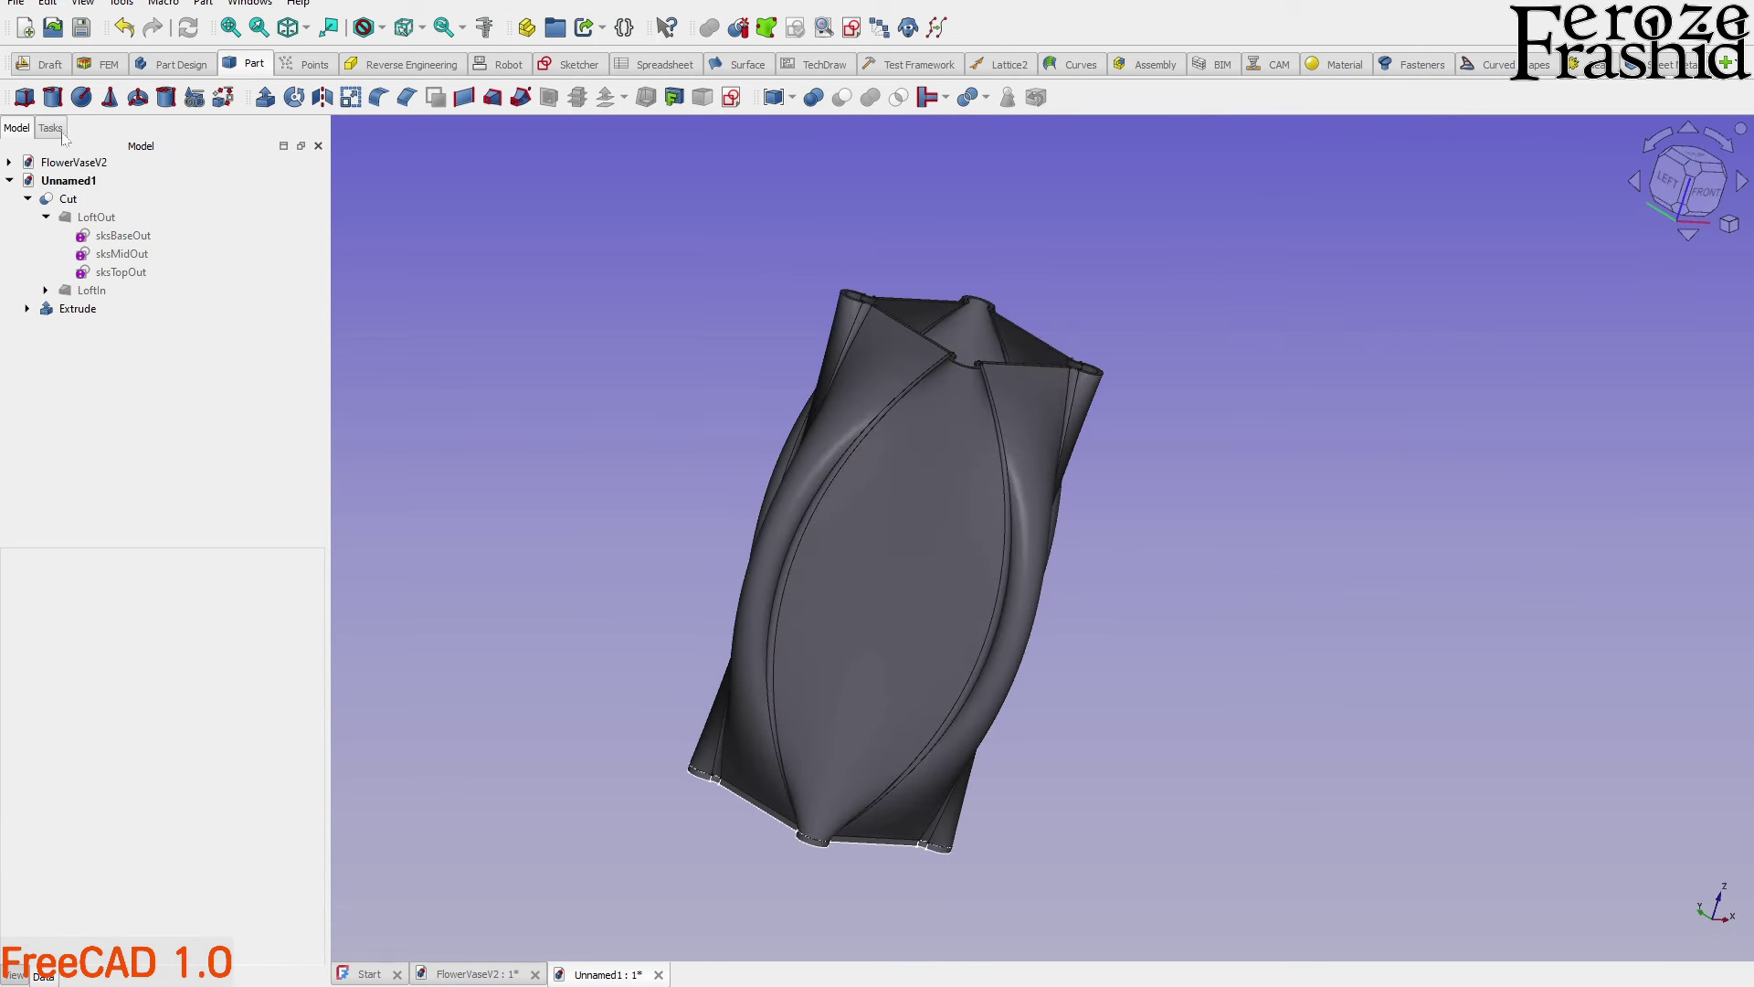
# Compare the underside of the FlowerVaseV2 model with the new base in the Unnamed1 document
pyautogui.click(73, 162)
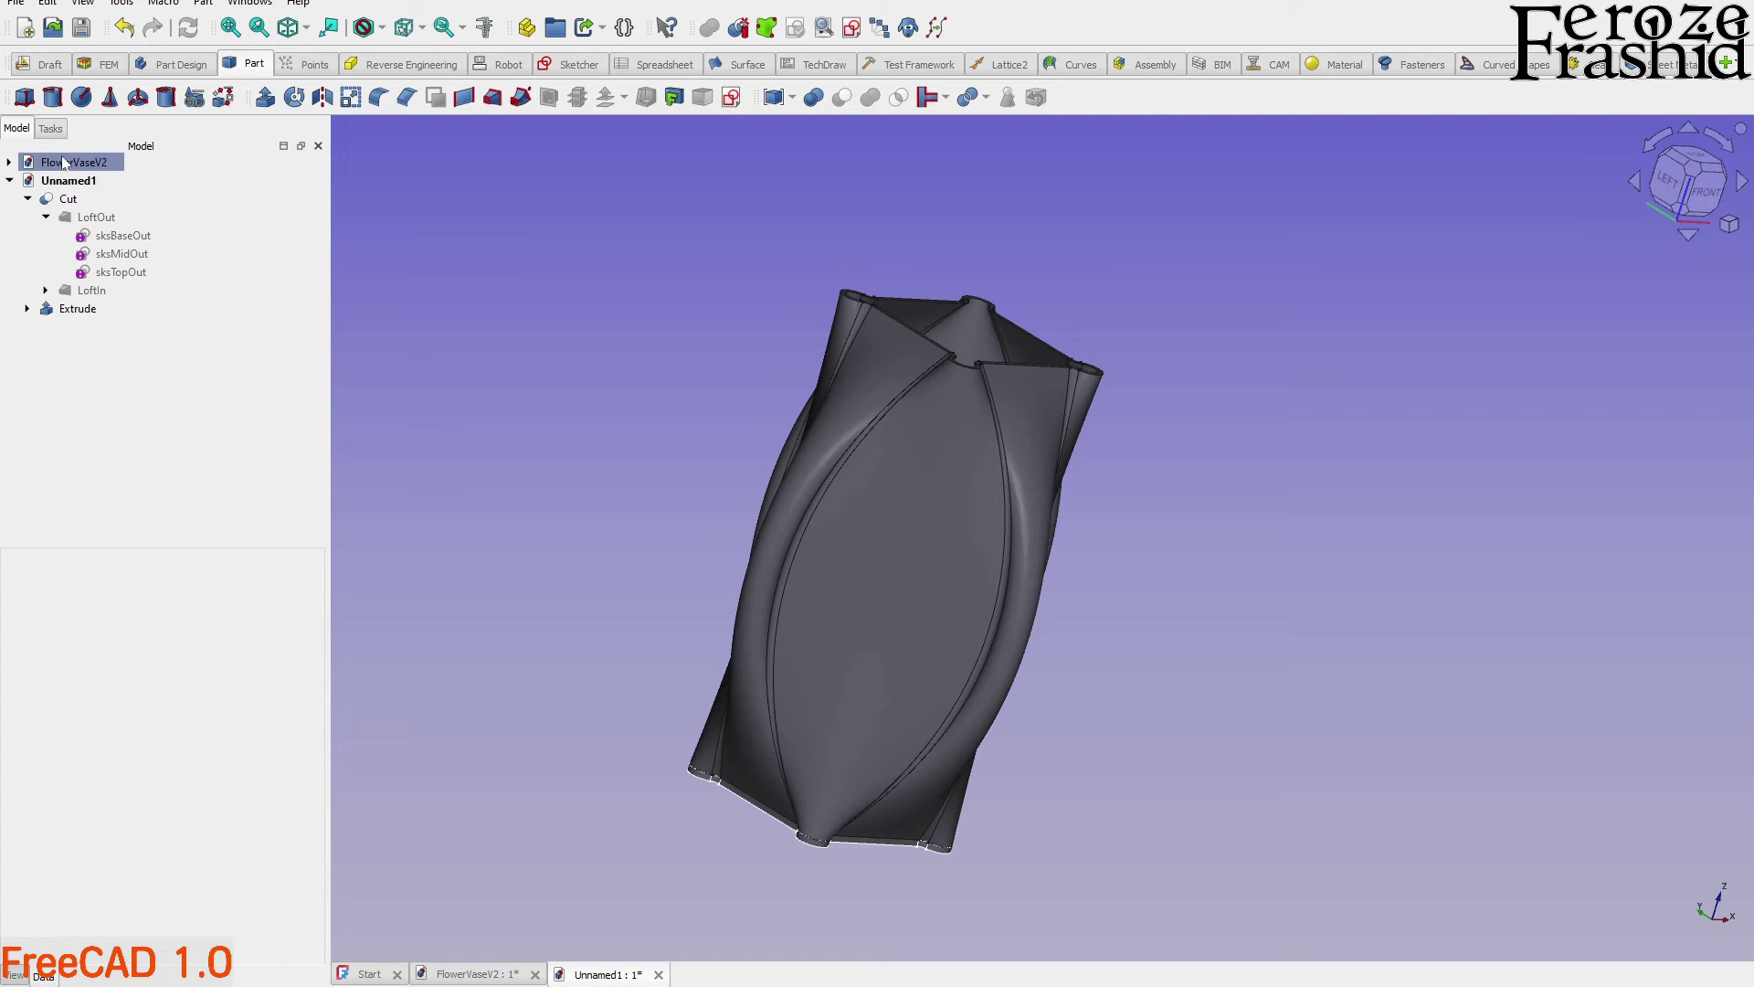
pyautogui.moveTo(696, 537); pyautogui.dragTo(645, 722, button='middle')
pyautogui.scroll(4, 645, 722)
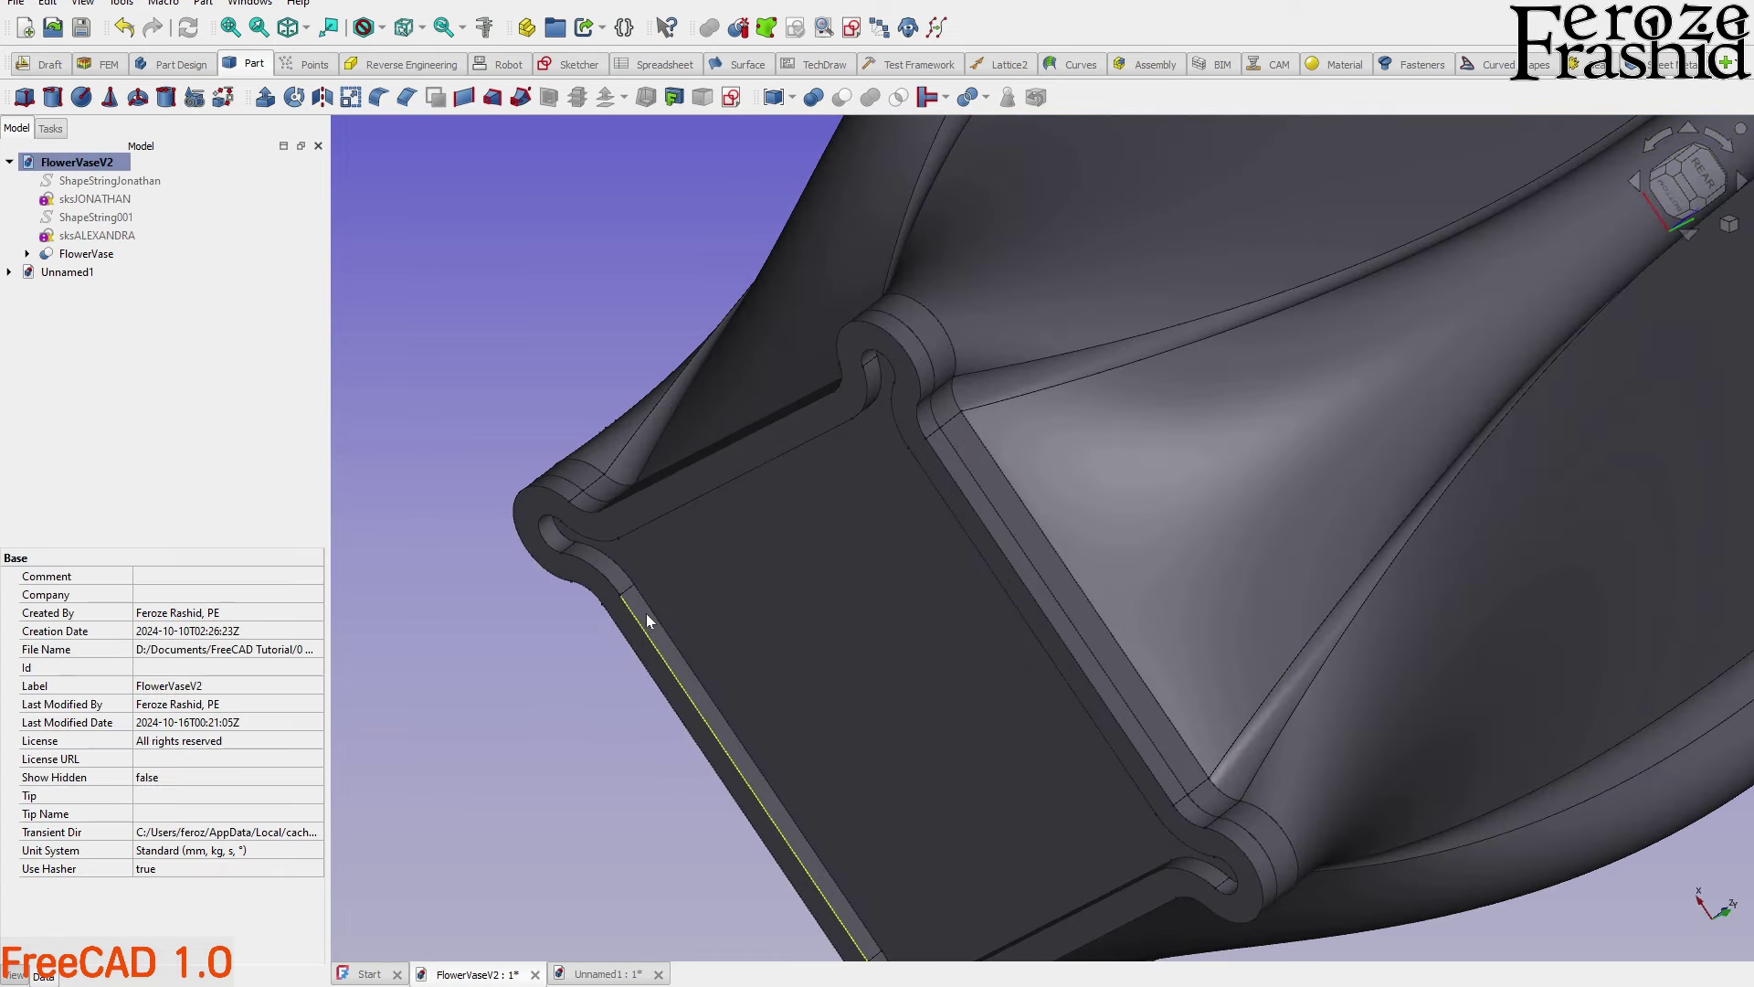
pyautogui.click(47, 279)
pyautogui.doubleClick(49, 274)
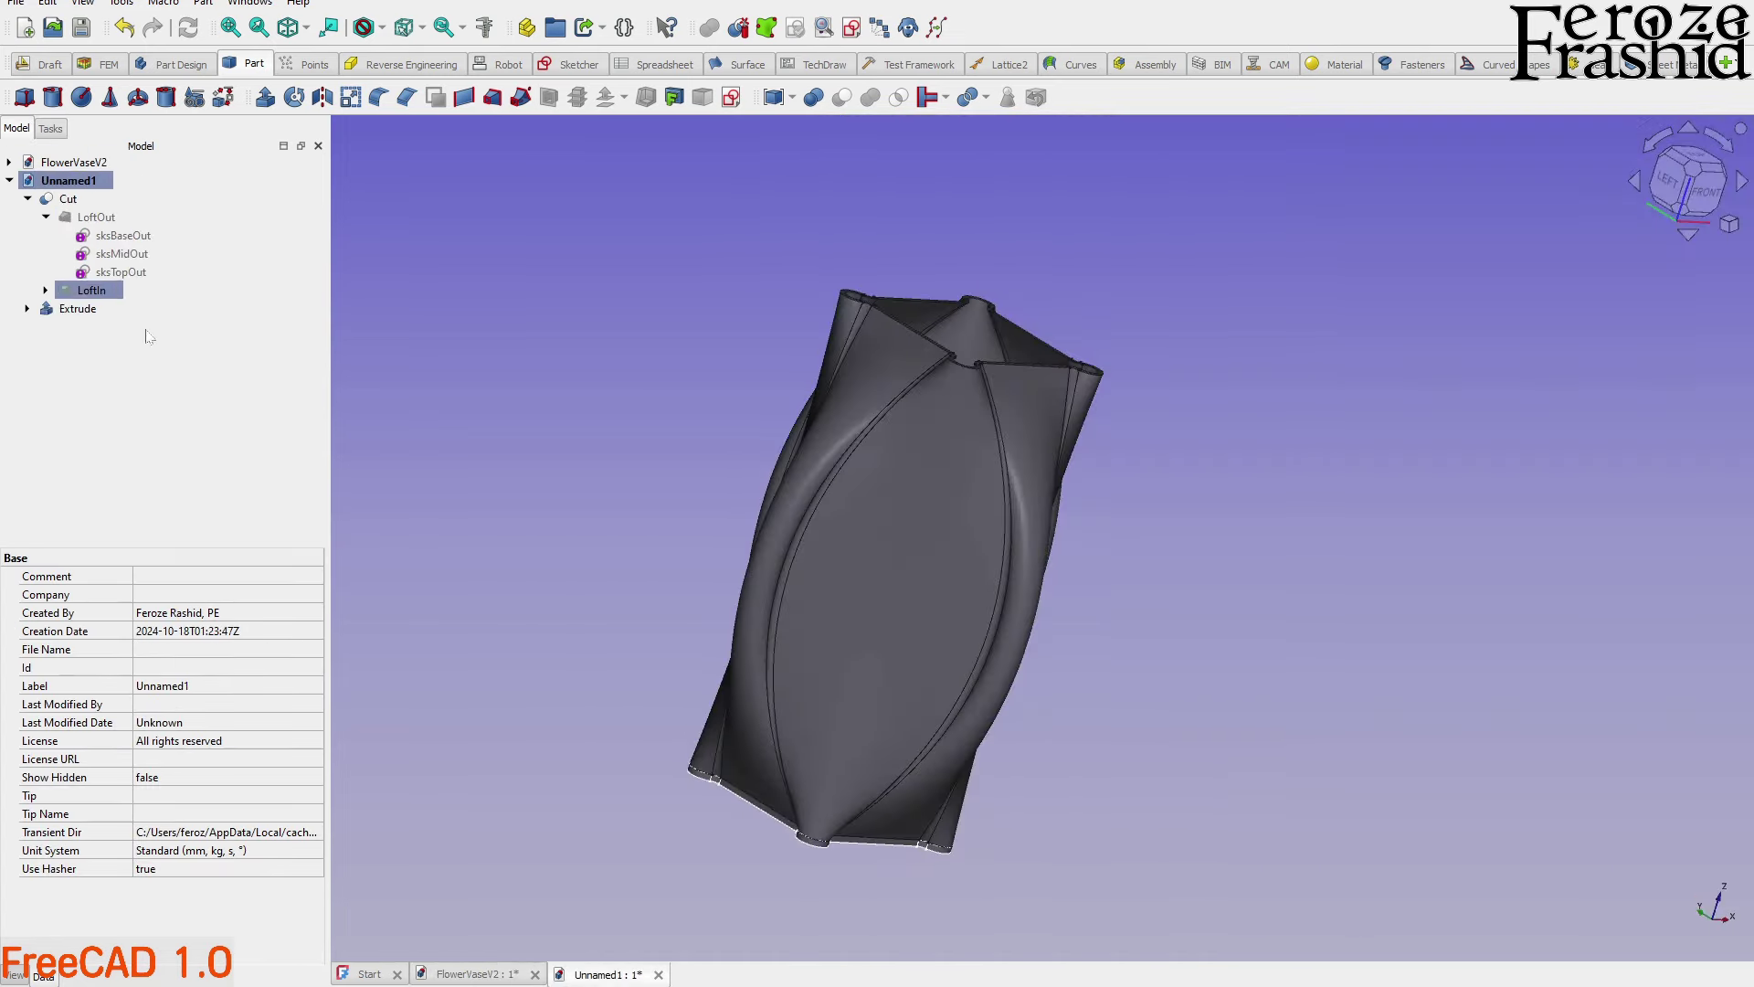
pyautogui.moveTo(562, 406); pyautogui.dragTo(741, 515, button='middle')
pyautogui.scroll(5, 691, 640)
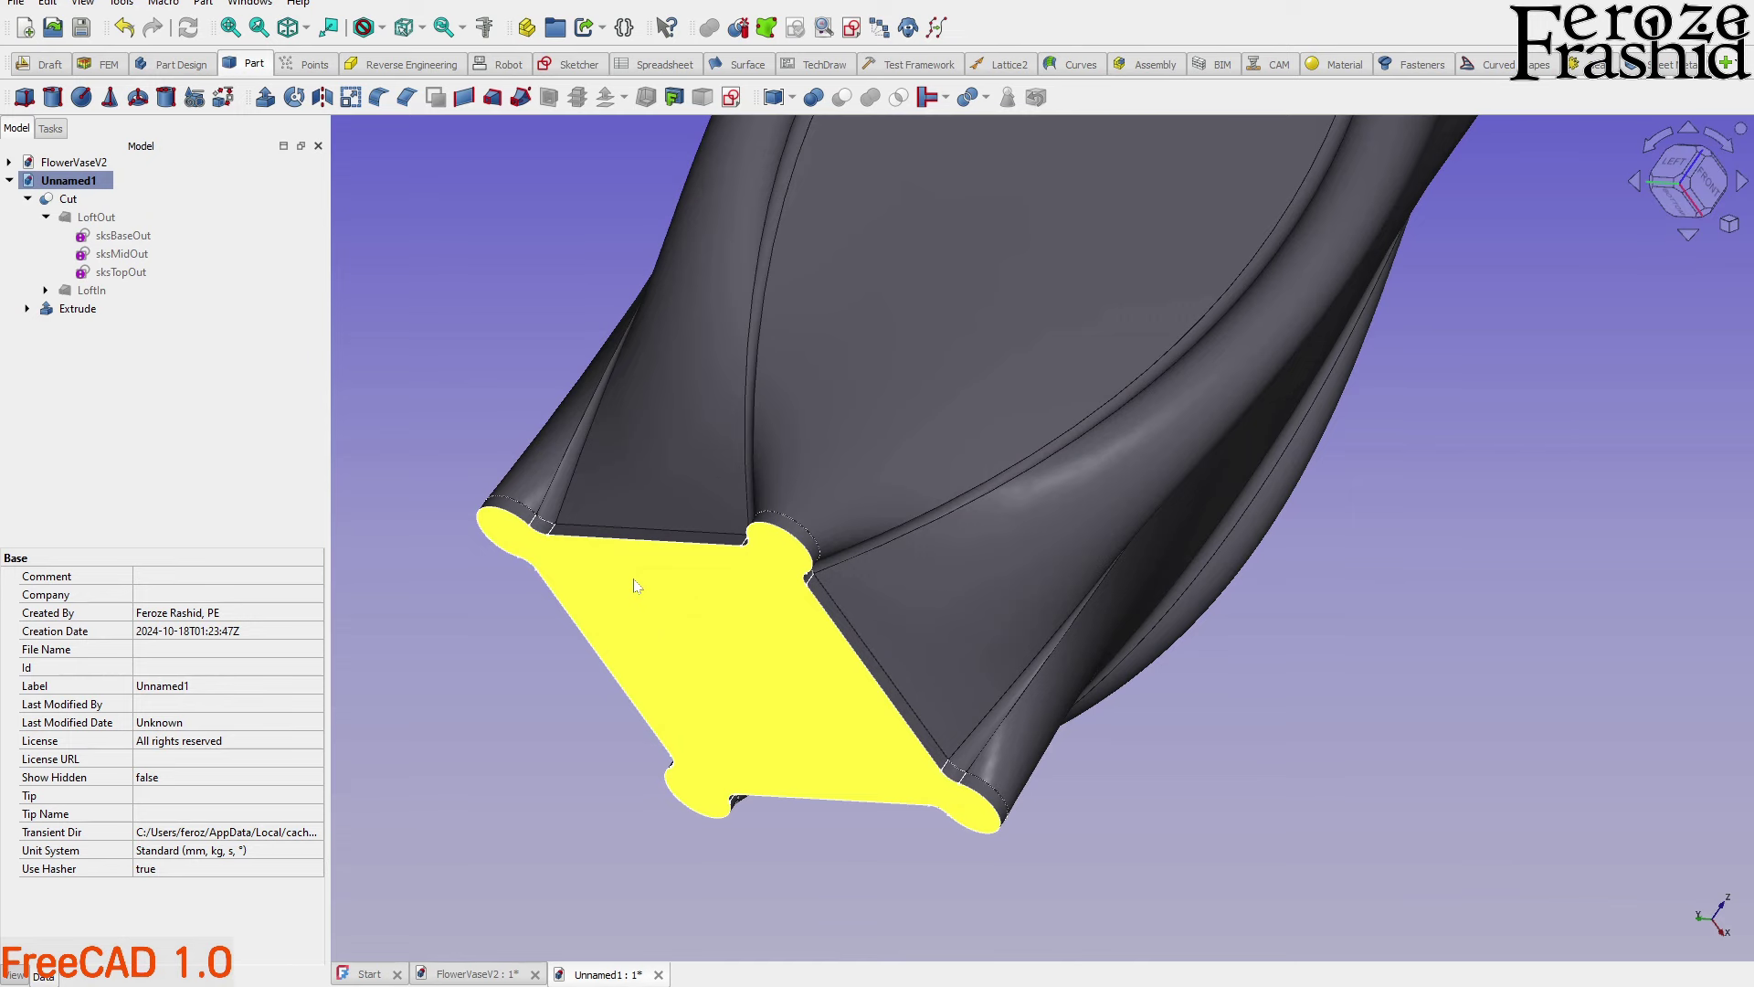
# Hide the base extrusion to inspect the opening beneath the vase, and show it again
pyautogui.click(637, 585)
pyautogui.press('space')
pyautogui.scroll(5, 630, 576)
pyautogui.moveTo(631, 576); pyautogui.dragTo(870, 482, button='middle')
pyautogui.scroll(-5, 627, 509)
pyautogui.press('space')
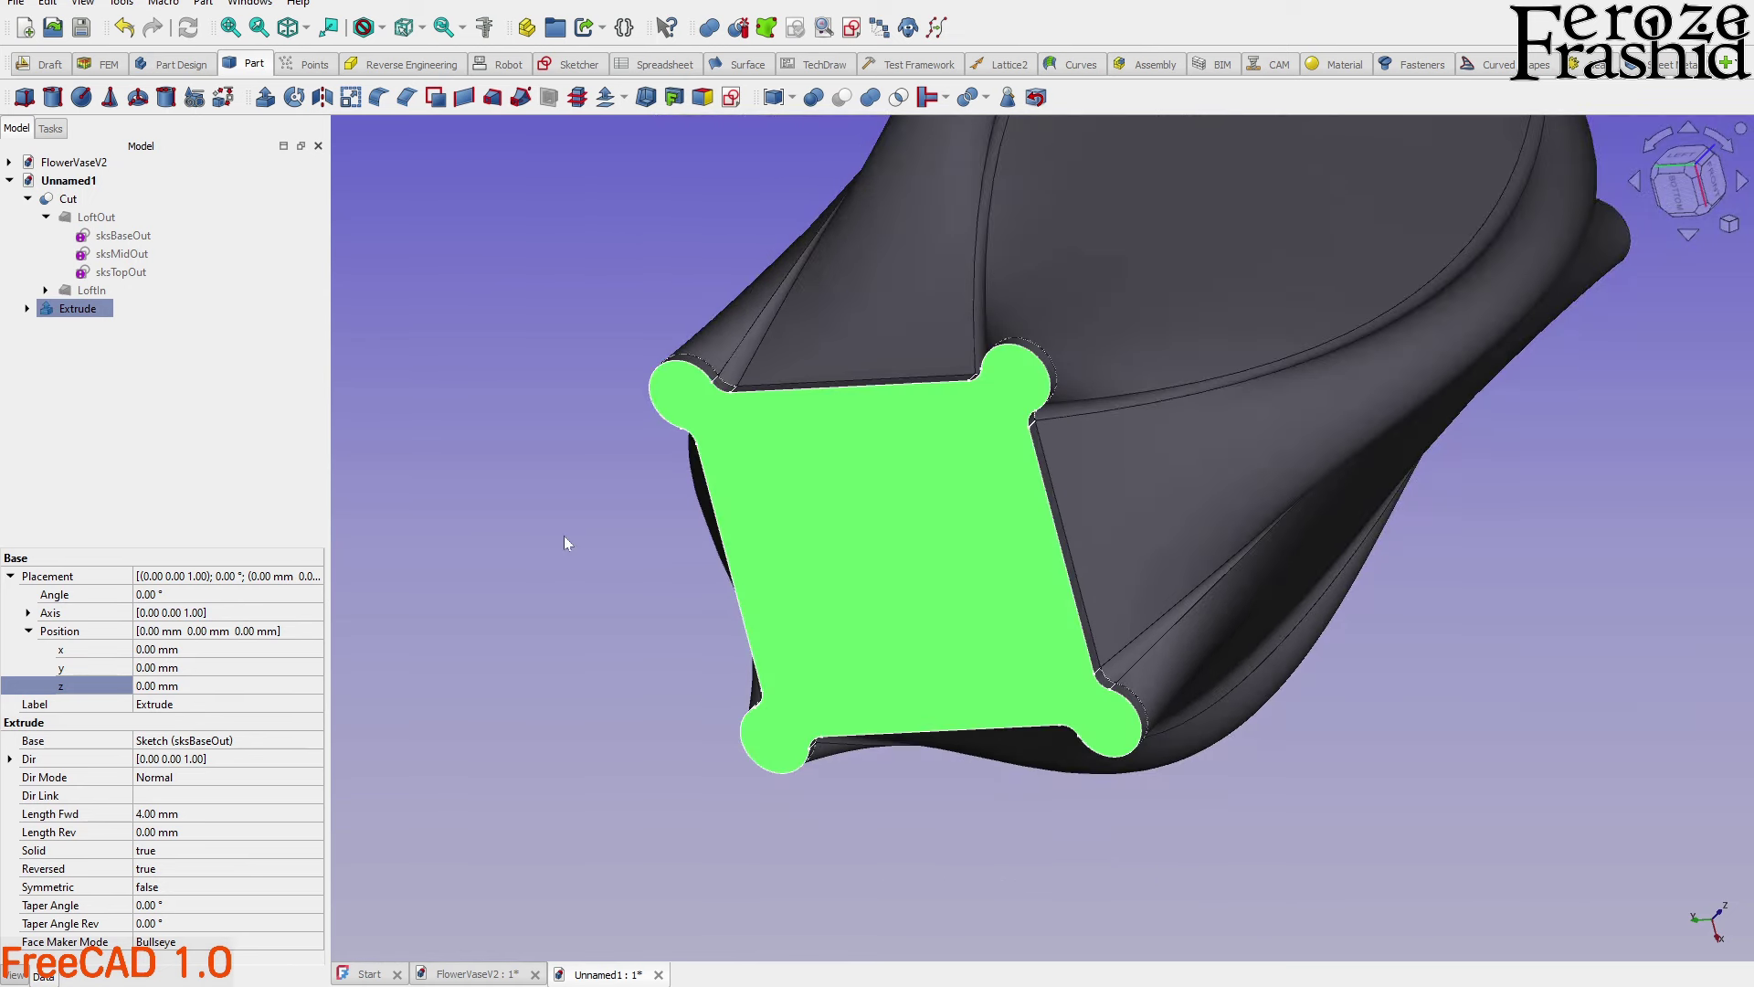
# Hide the extruded vase floor to expose the bottom rim of the Cut
pyautogui.click(563, 539)
pyautogui.click(808, 461)
pyautogui.press('space')
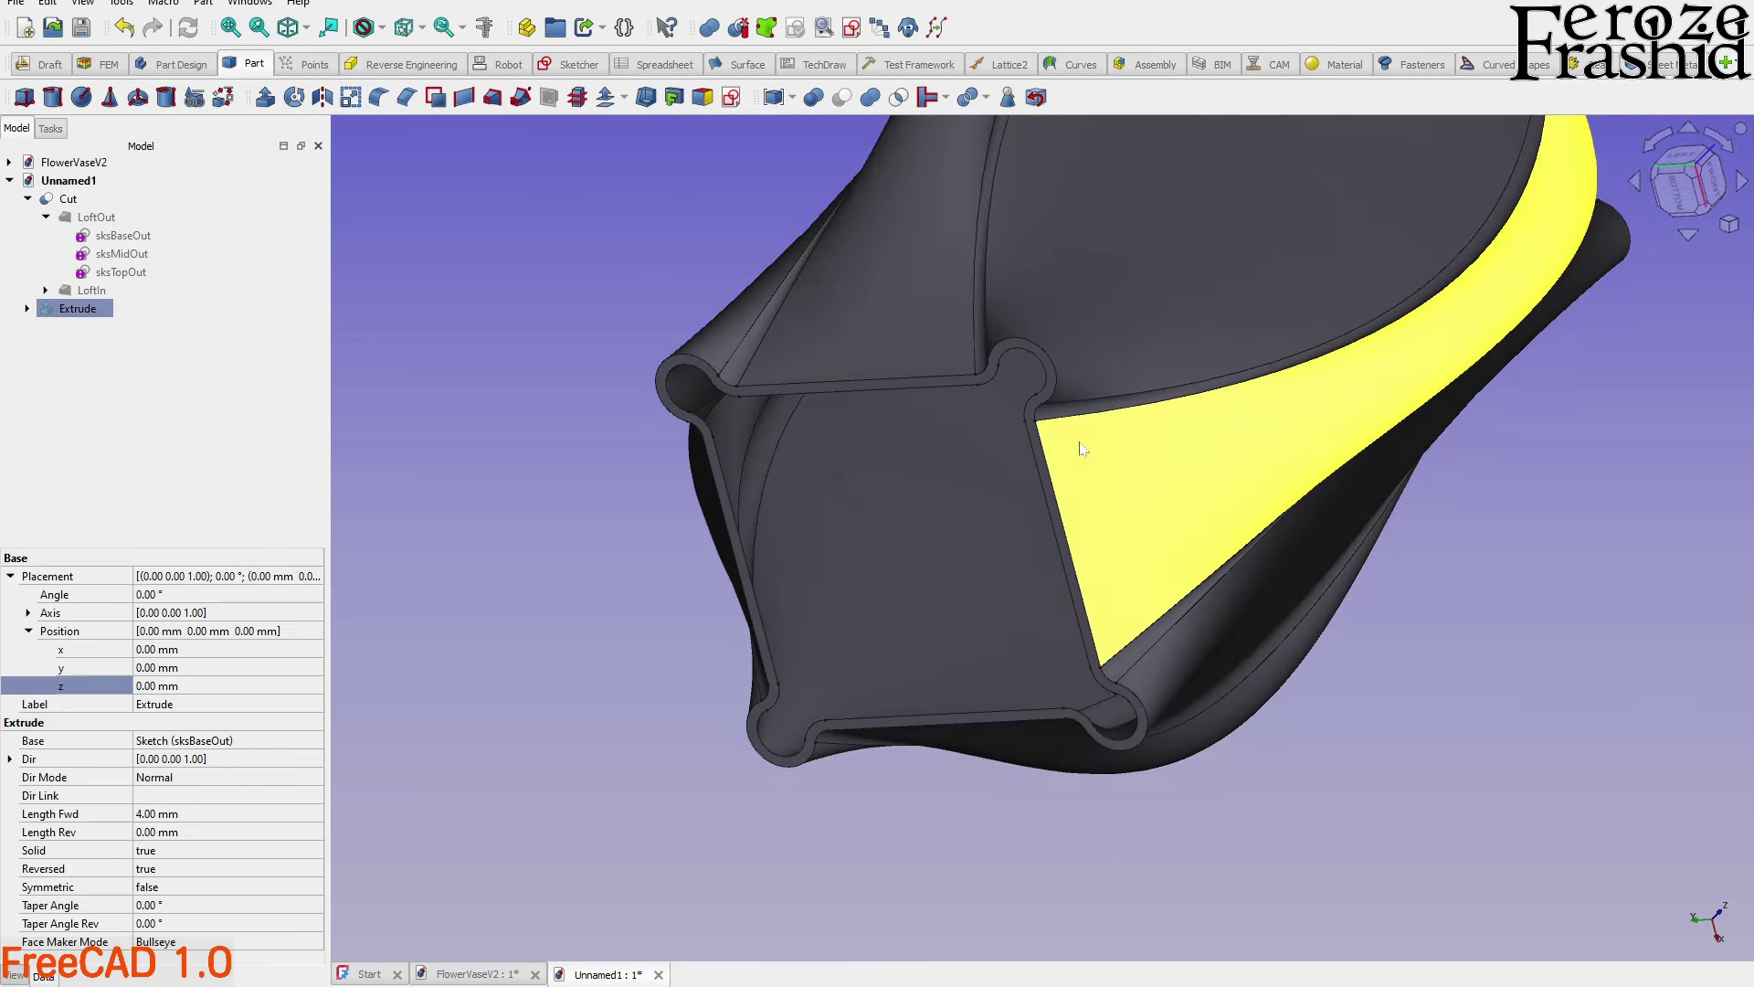
# Pick the outer and the inner straight edge of the bottom rim one after the other, and clear the selection
pyautogui.click(1034, 463)
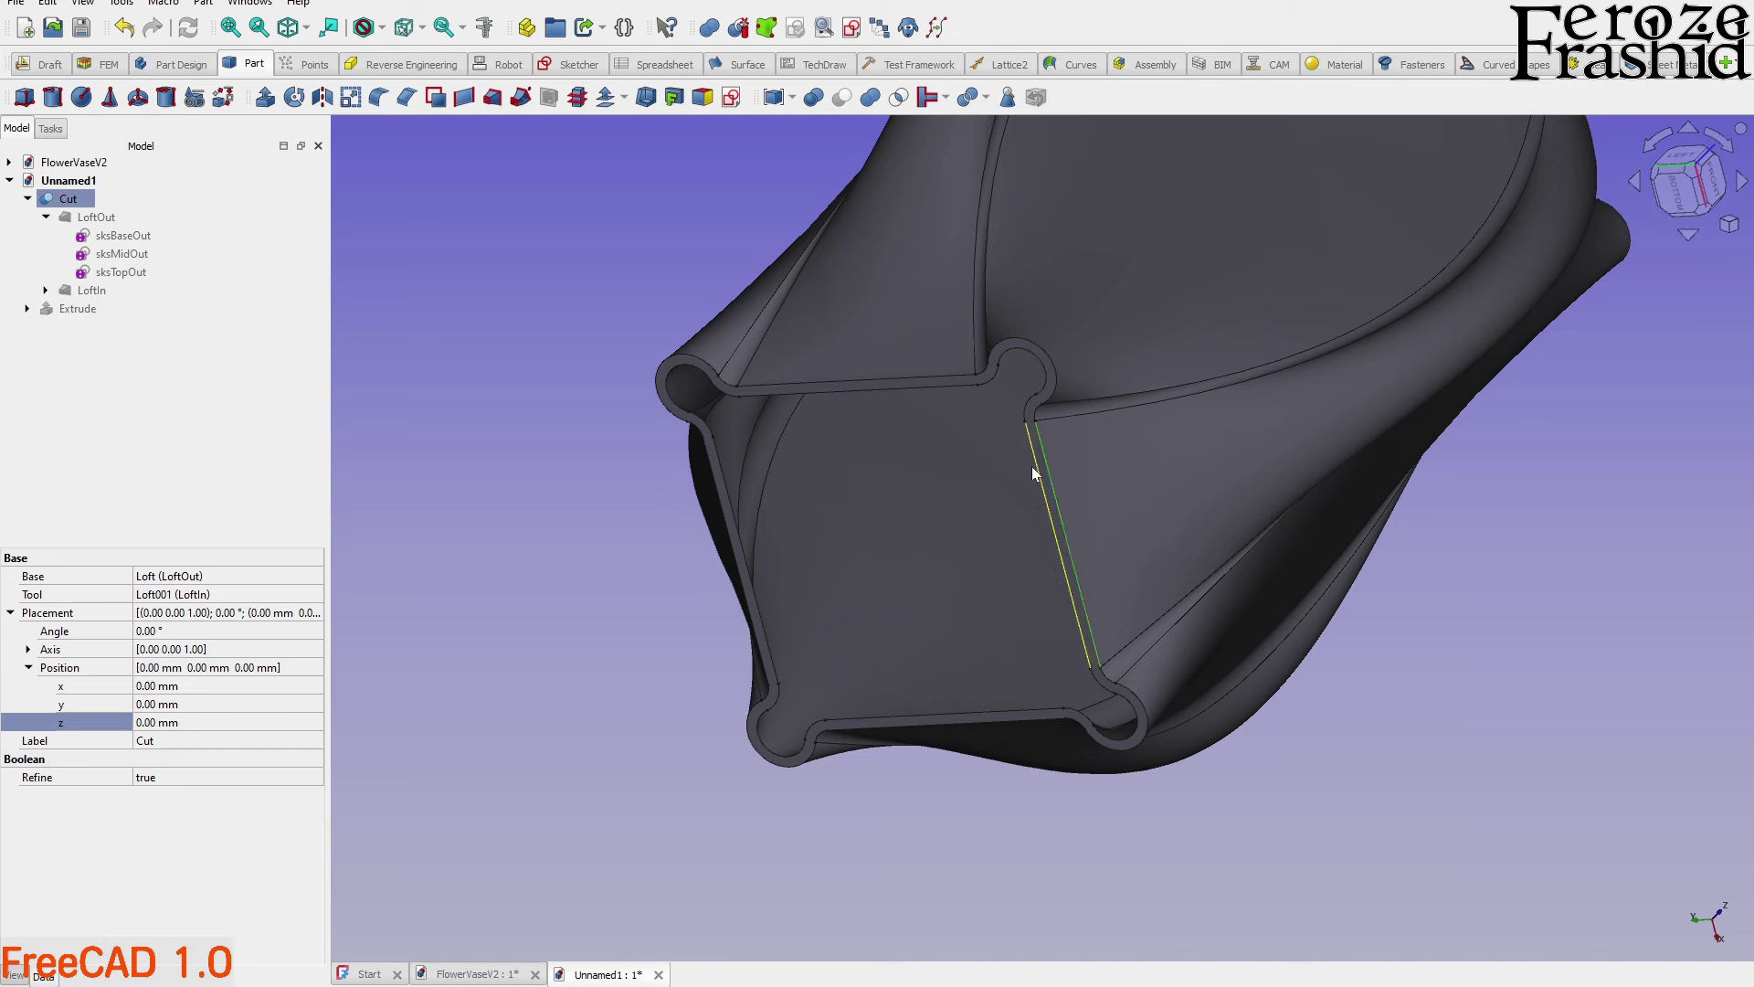
pyautogui.click(1032, 467)
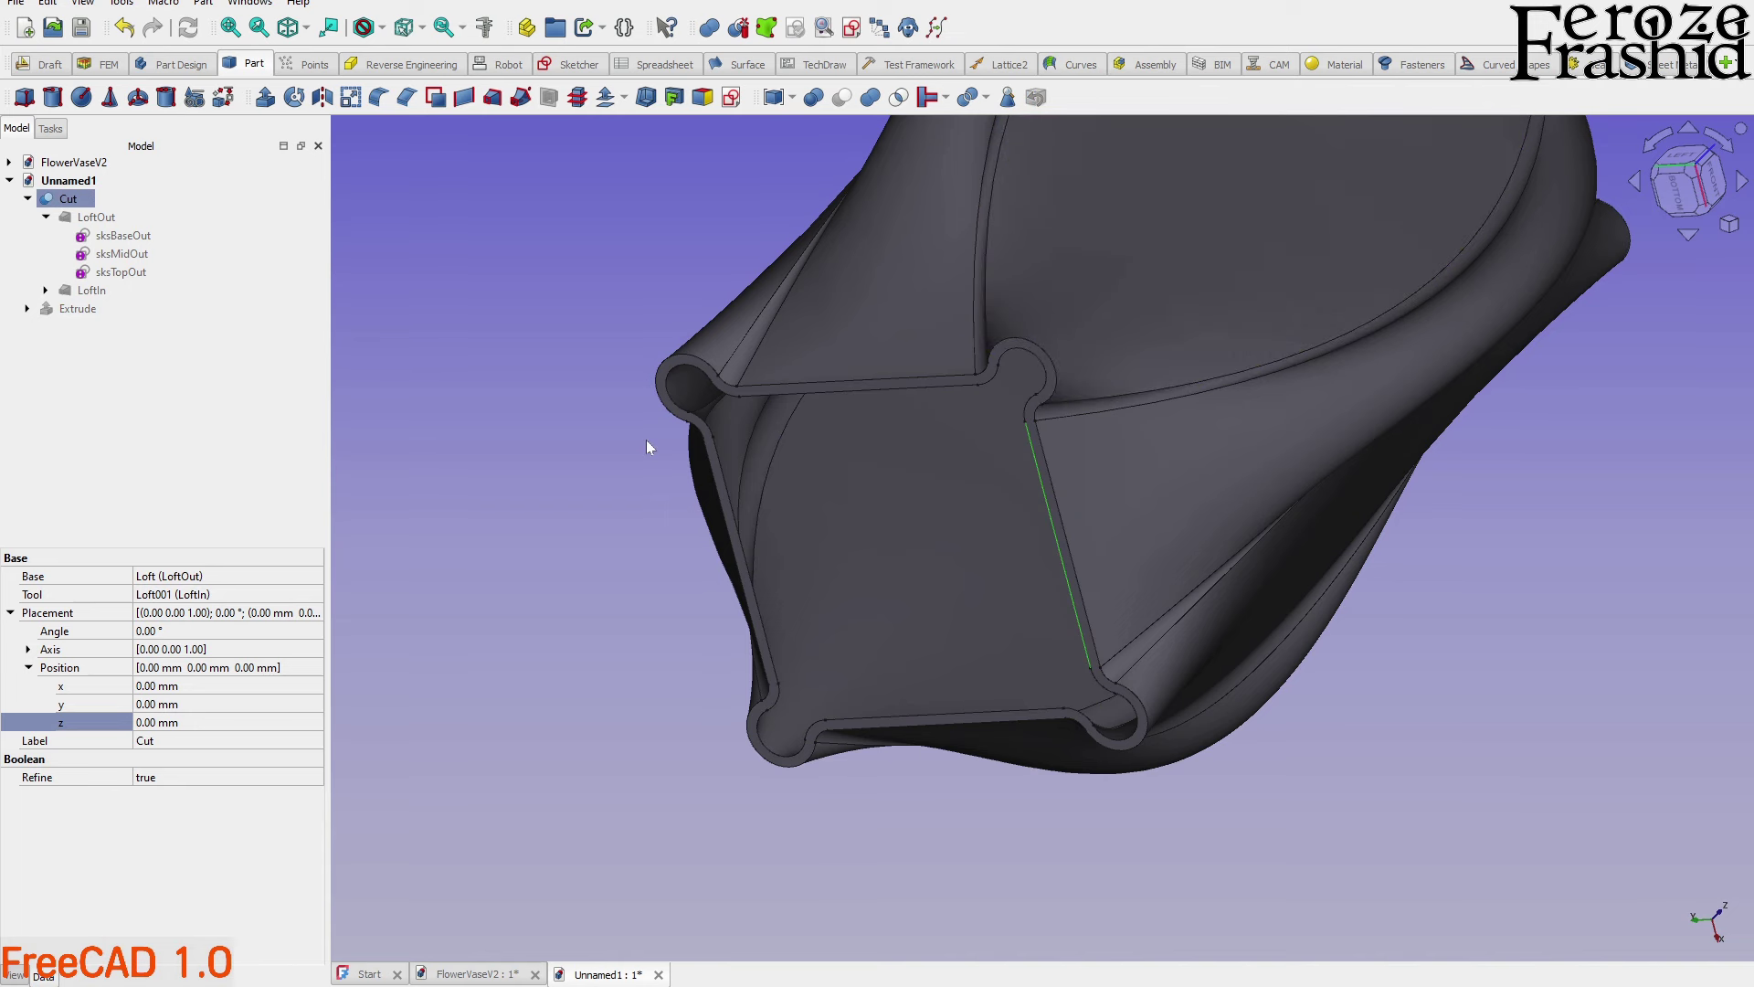
pyautogui.click(645, 442)
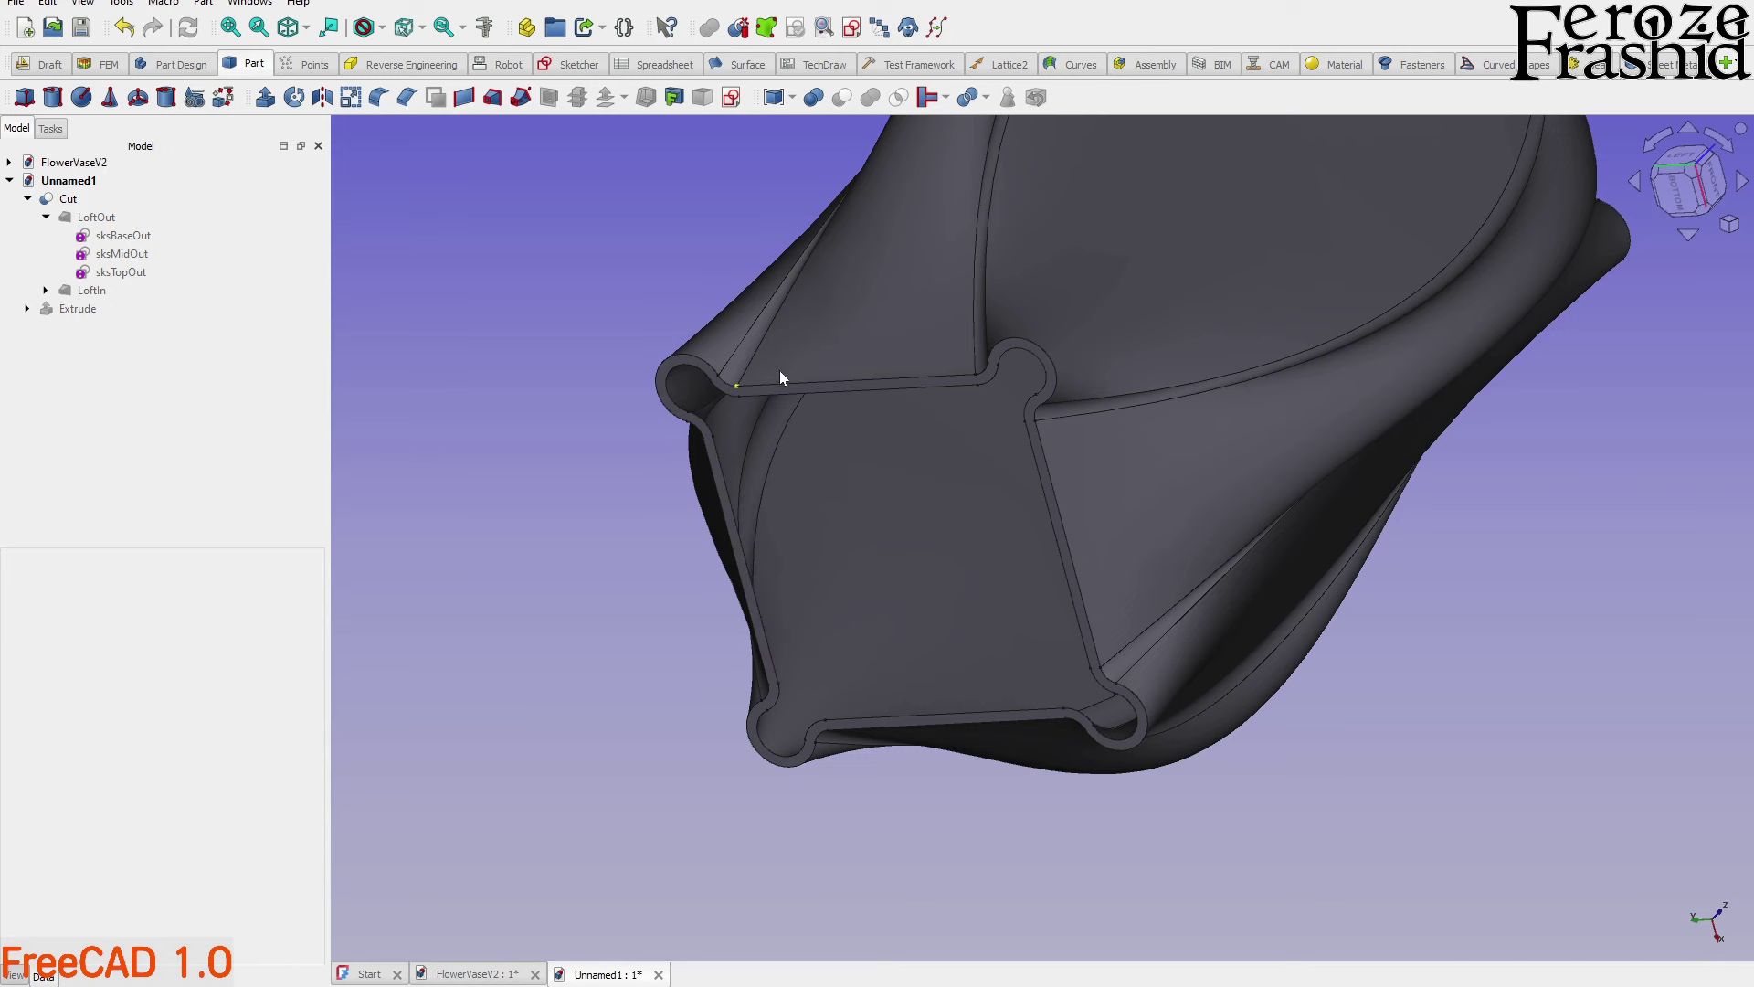
# Select the flat bottom rim face of the Cut and create a sub-object shape binder from it in the Part Design workbench
pyautogui.scroll(3, 1041, 448)
pyautogui.scroll(1, 1052, 491)
pyautogui.click(1055, 480)
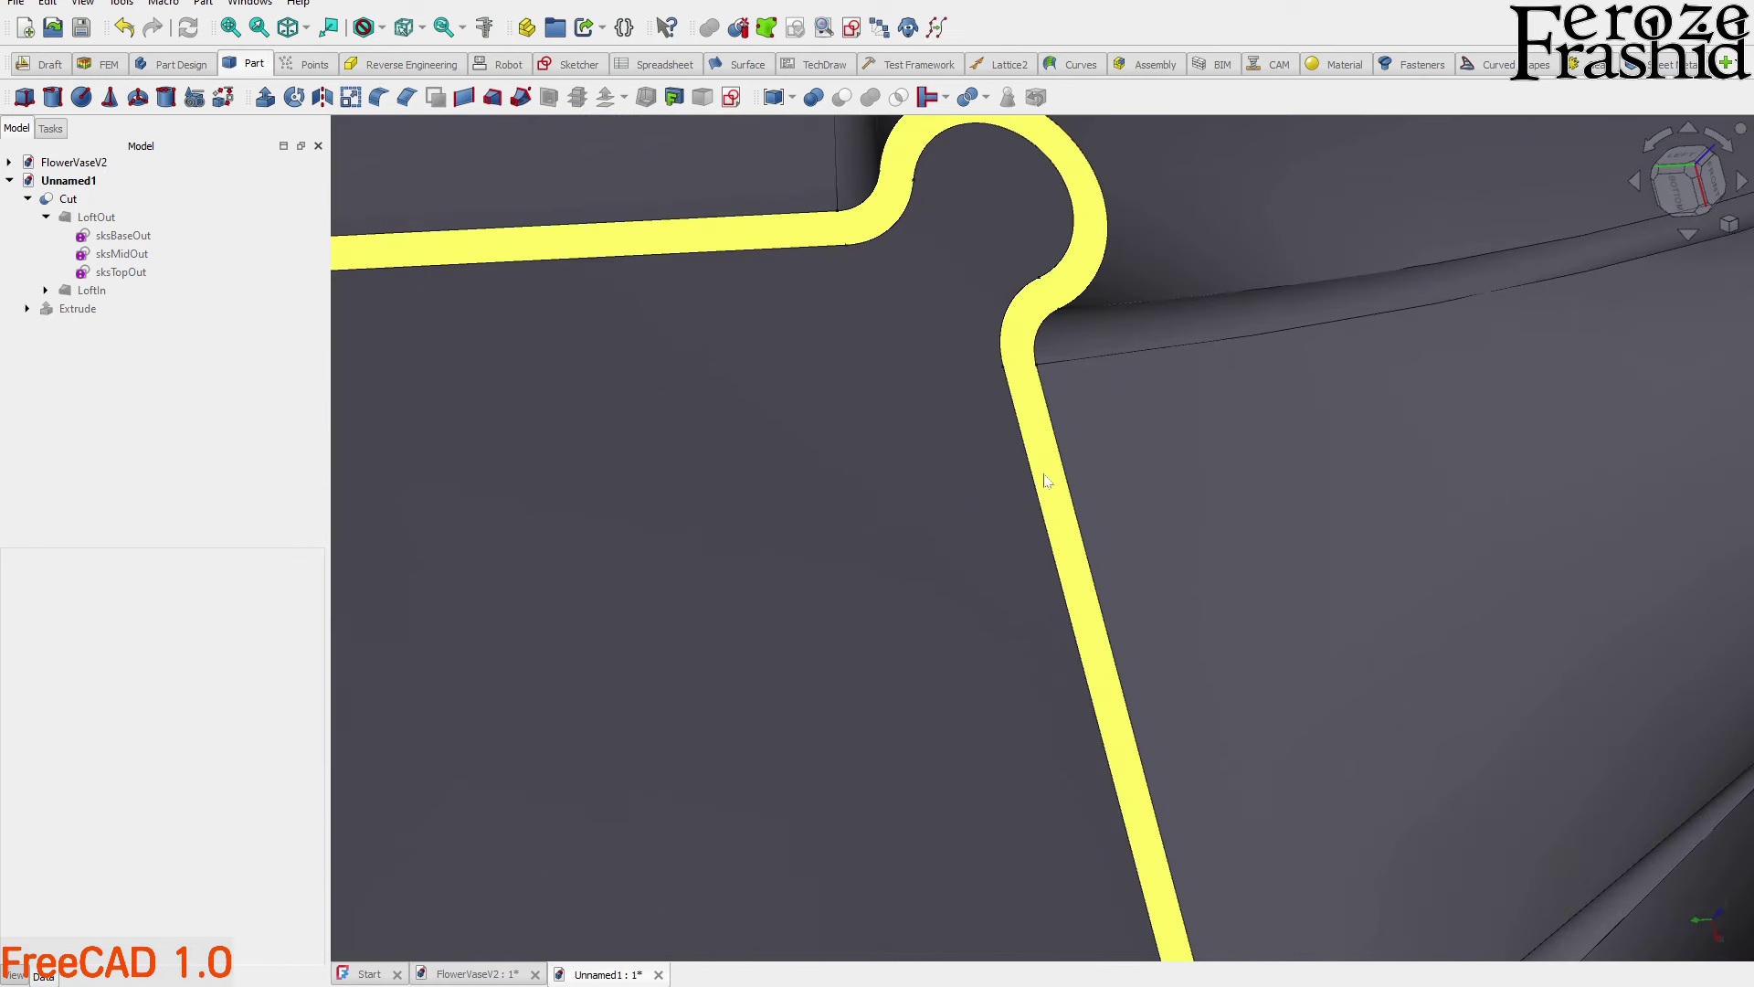
pyautogui.scroll(-5, 1071, 463)
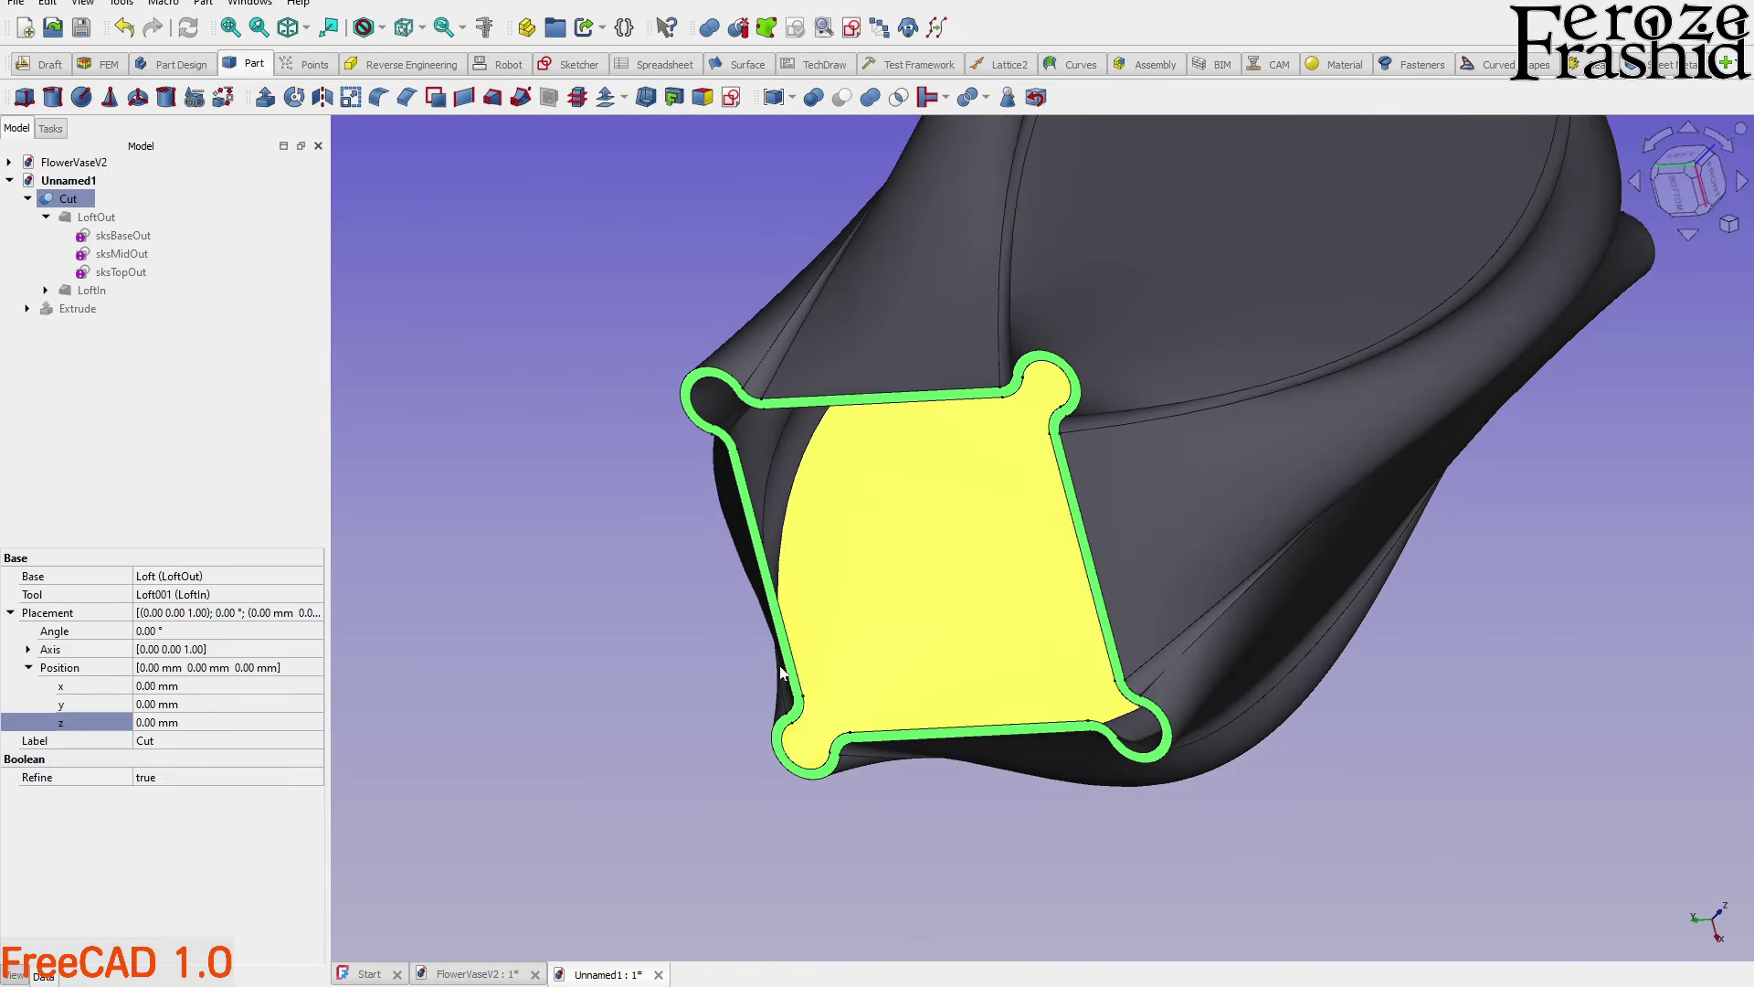
pyautogui.scroll(-4, 799, 644)
pyautogui.scroll(2, 823, 645)
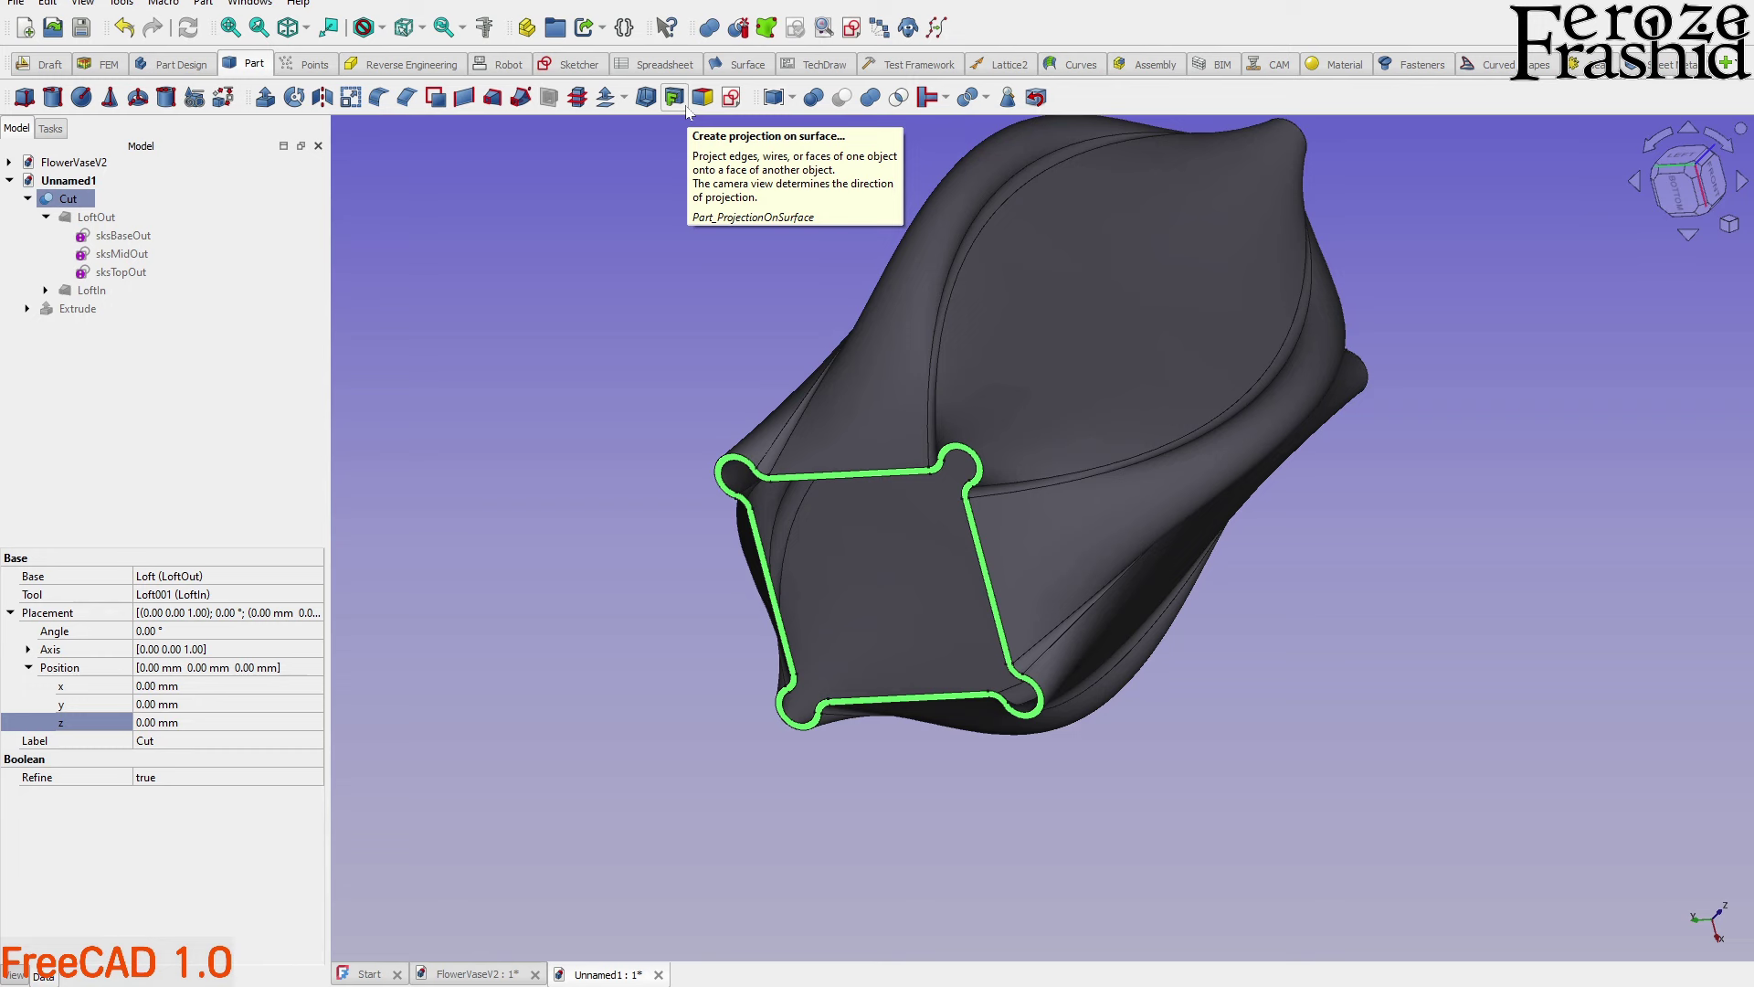
pyautogui.click(183, 64)
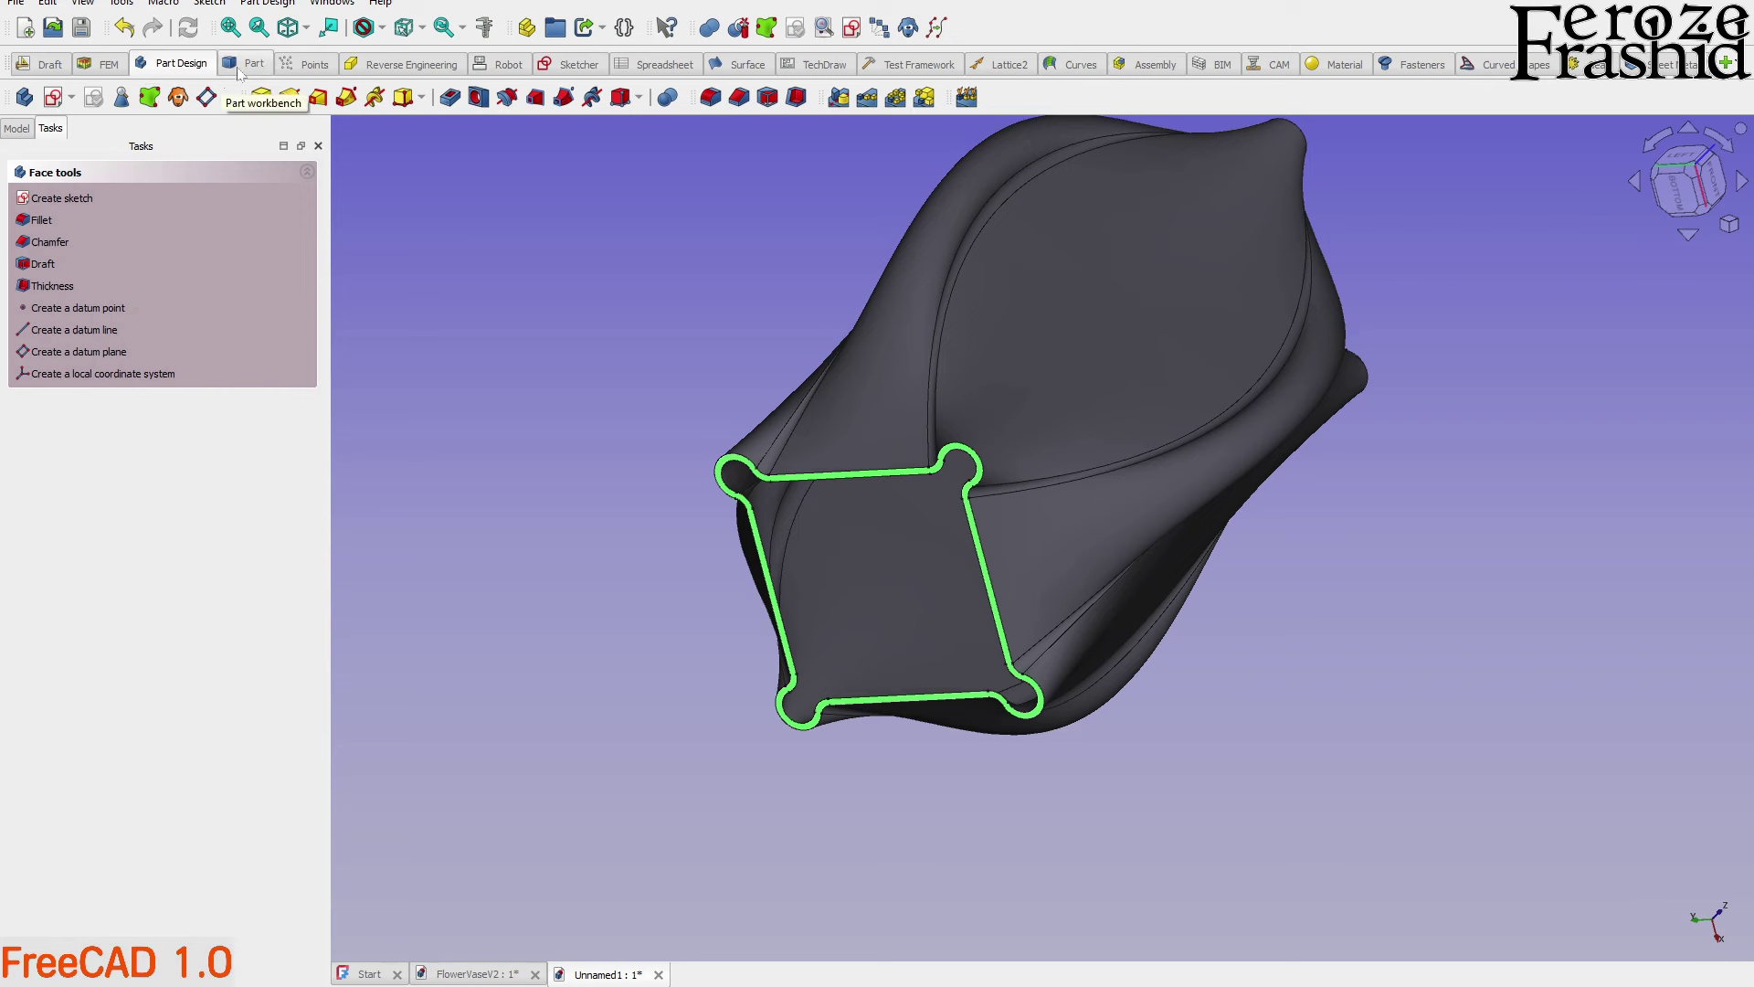
pyautogui.click(585, 511)
pyautogui.scroll(5, 797, 466)
pyautogui.click(822, 498)
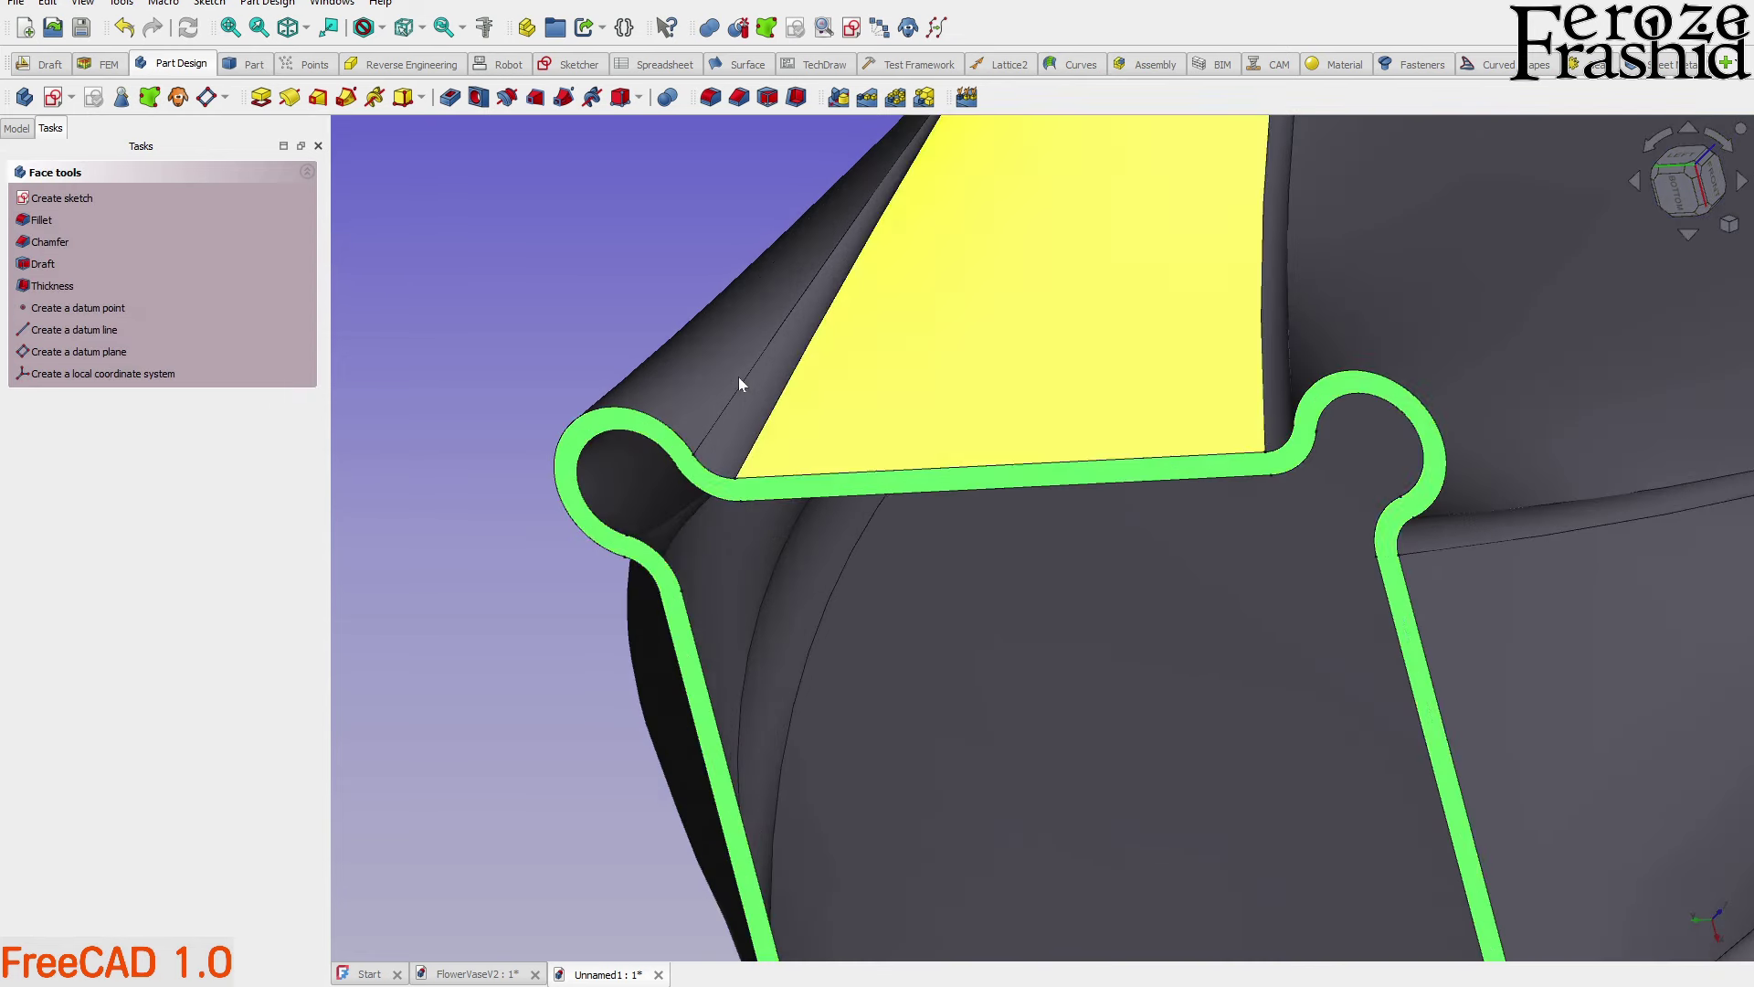
pyautogui.scroll(-5, 473, 360)
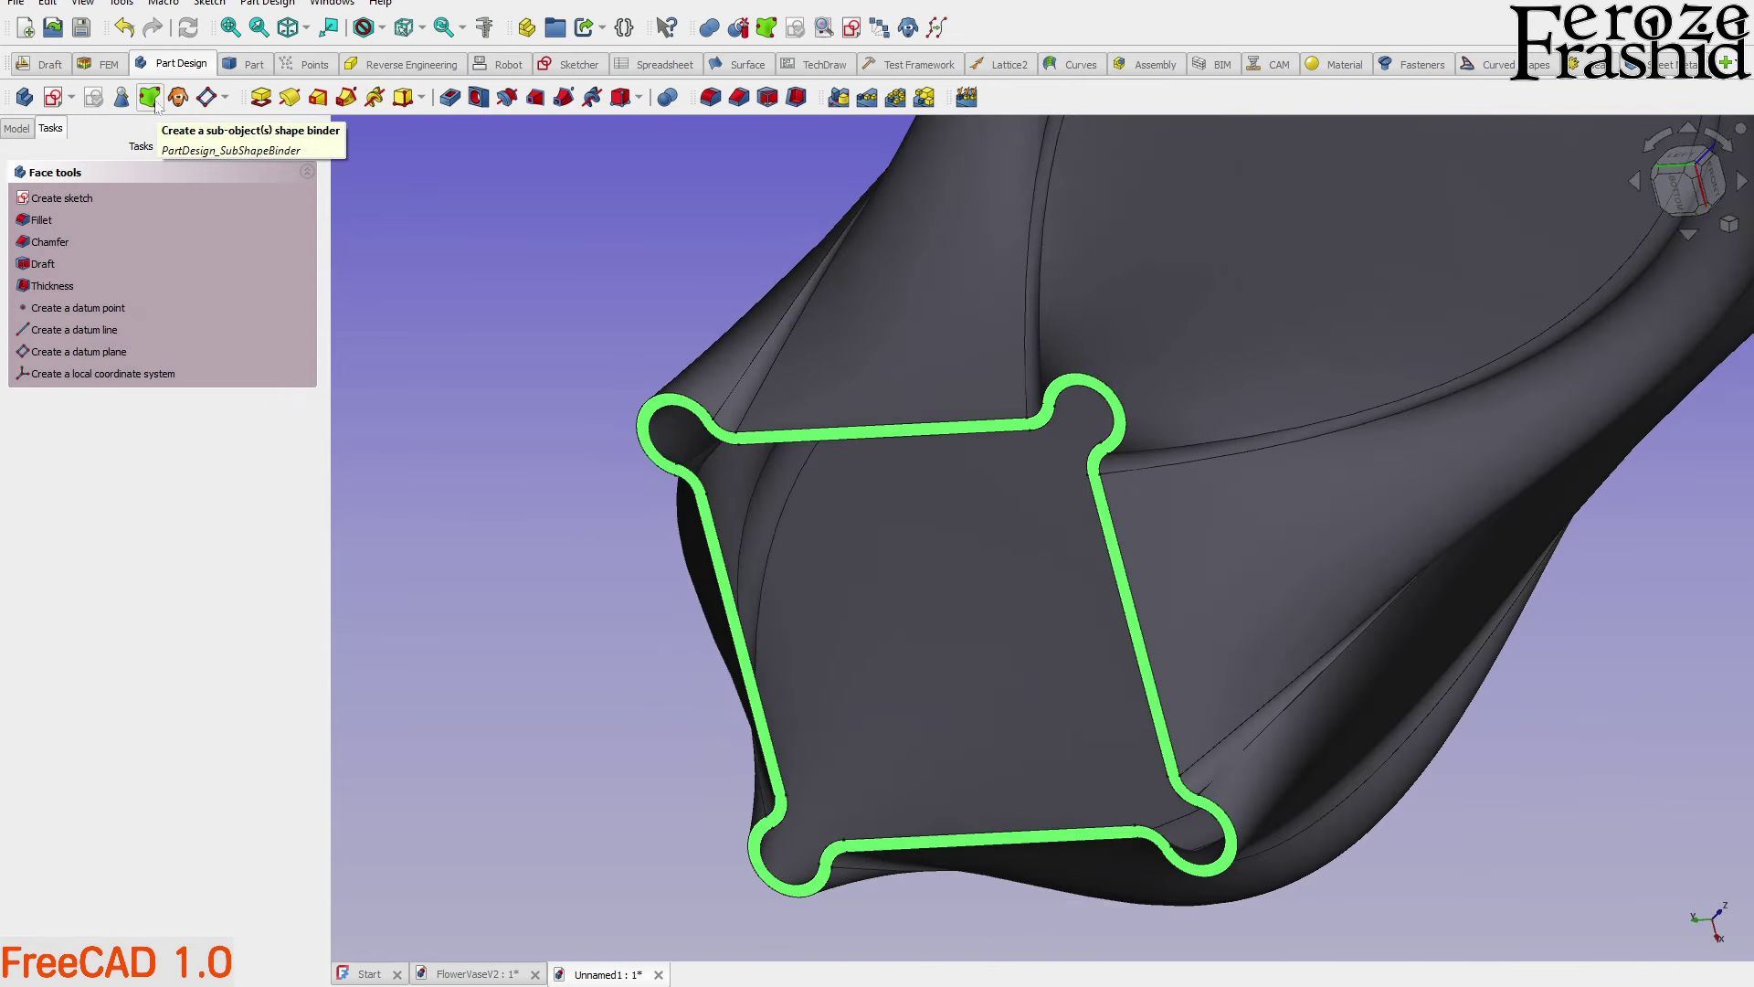
pyautogui.click(769, 30)
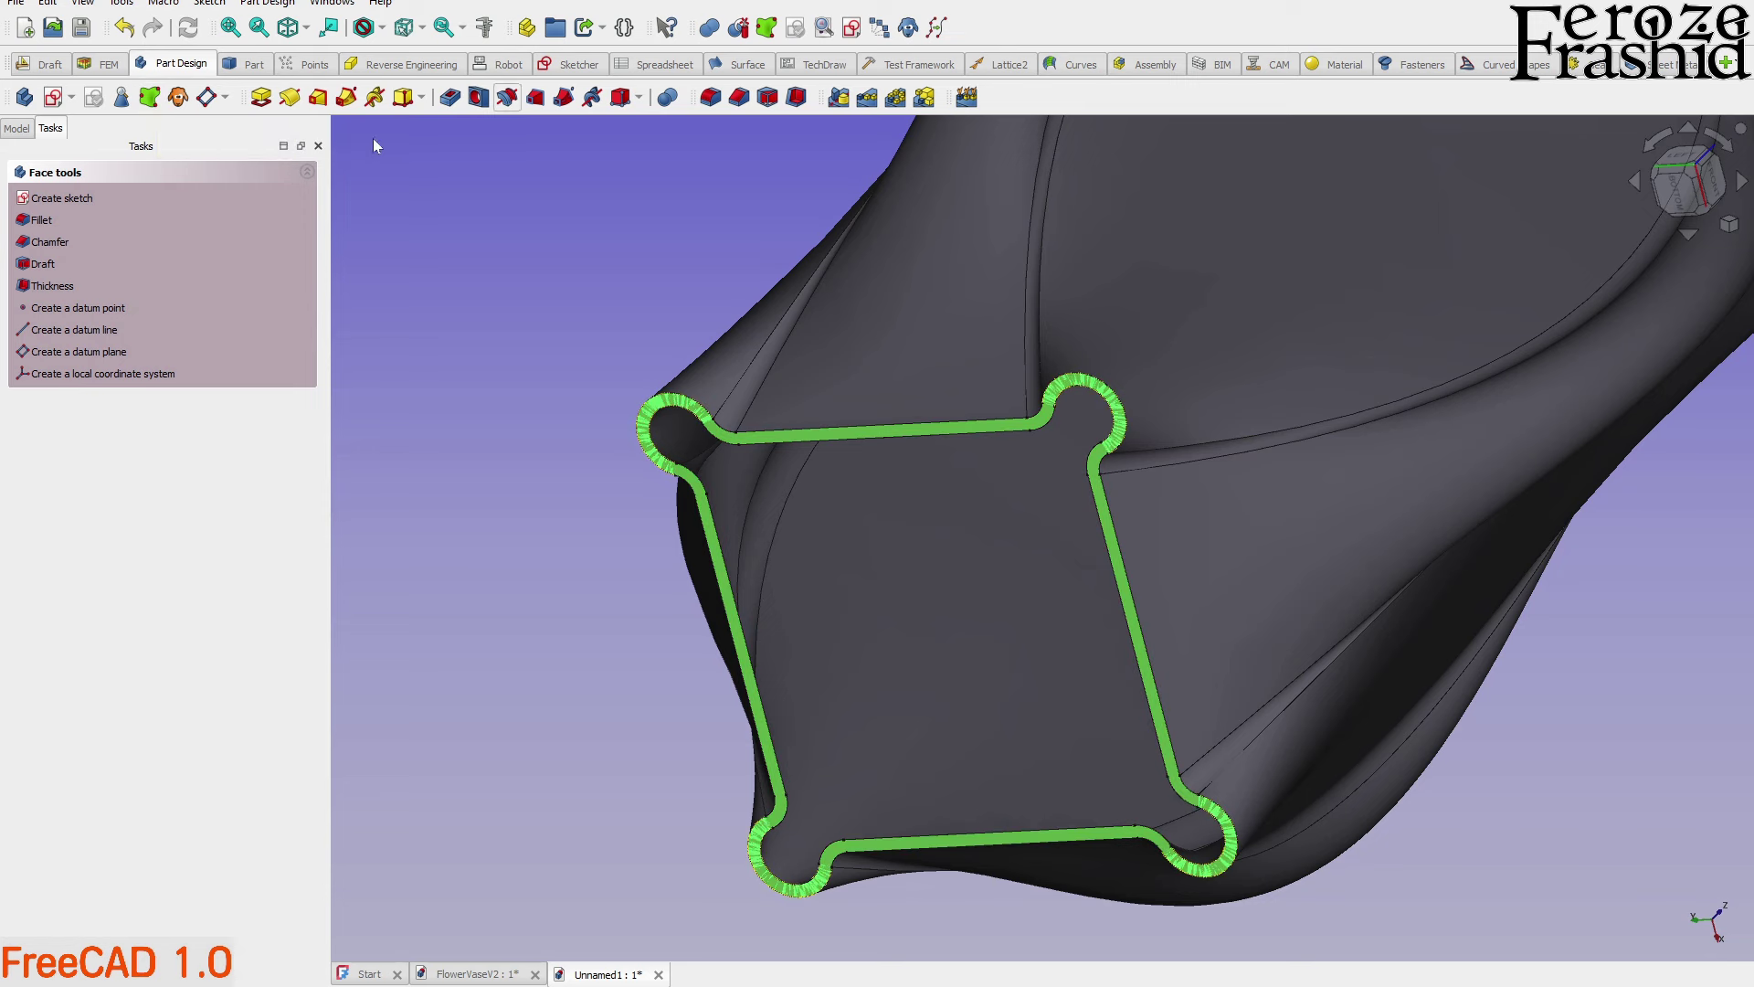
# Return to the Part workbench and rename the new binder of the rim face as BaseThickness
pyautogui.click(254, 65)
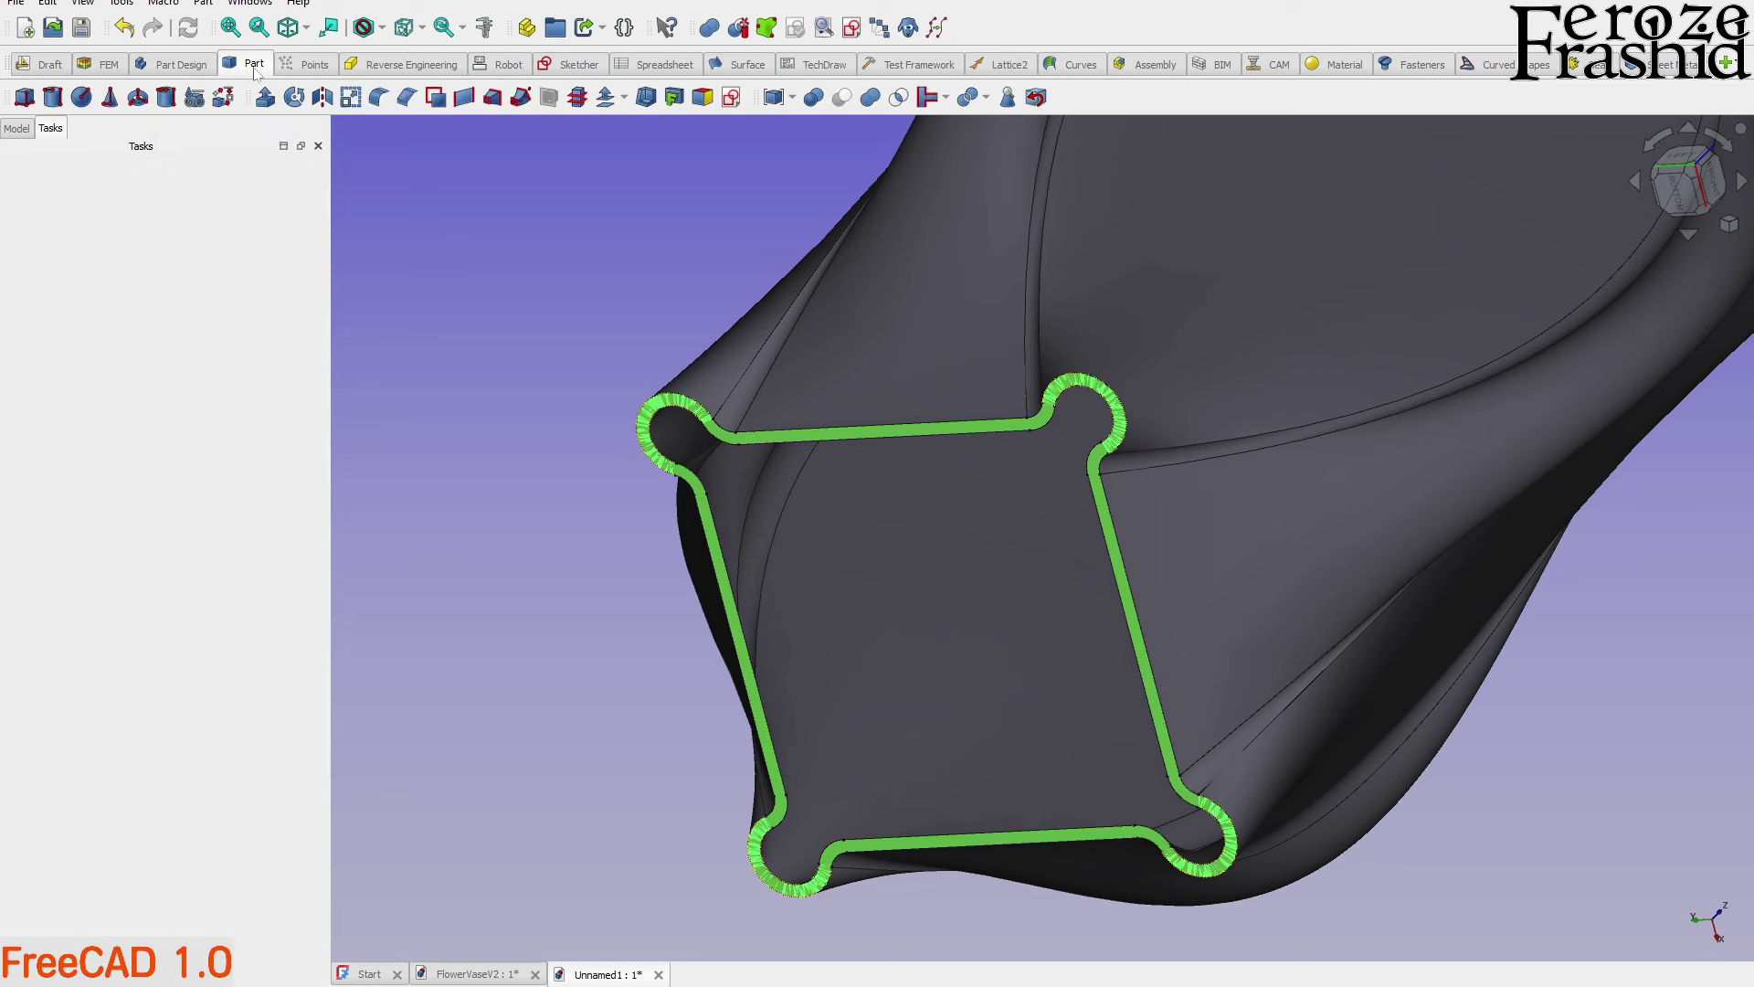
pyautogui.click(17, 128)
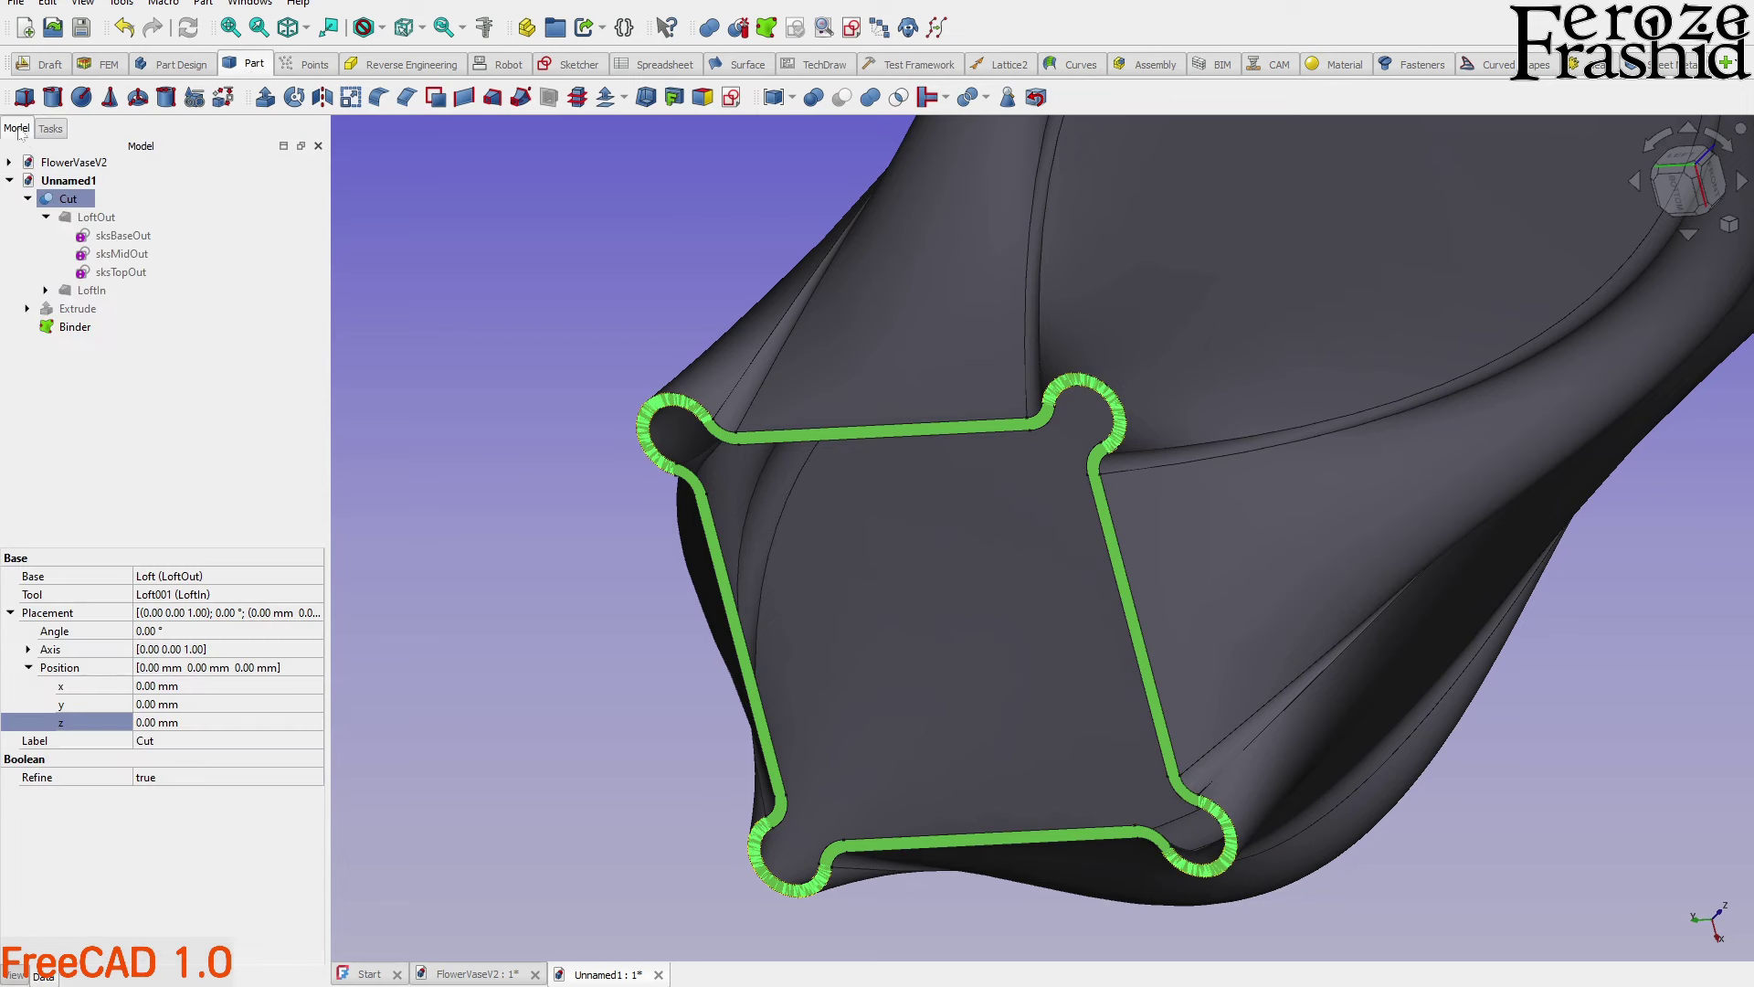
pyautogui.click(81, 331)
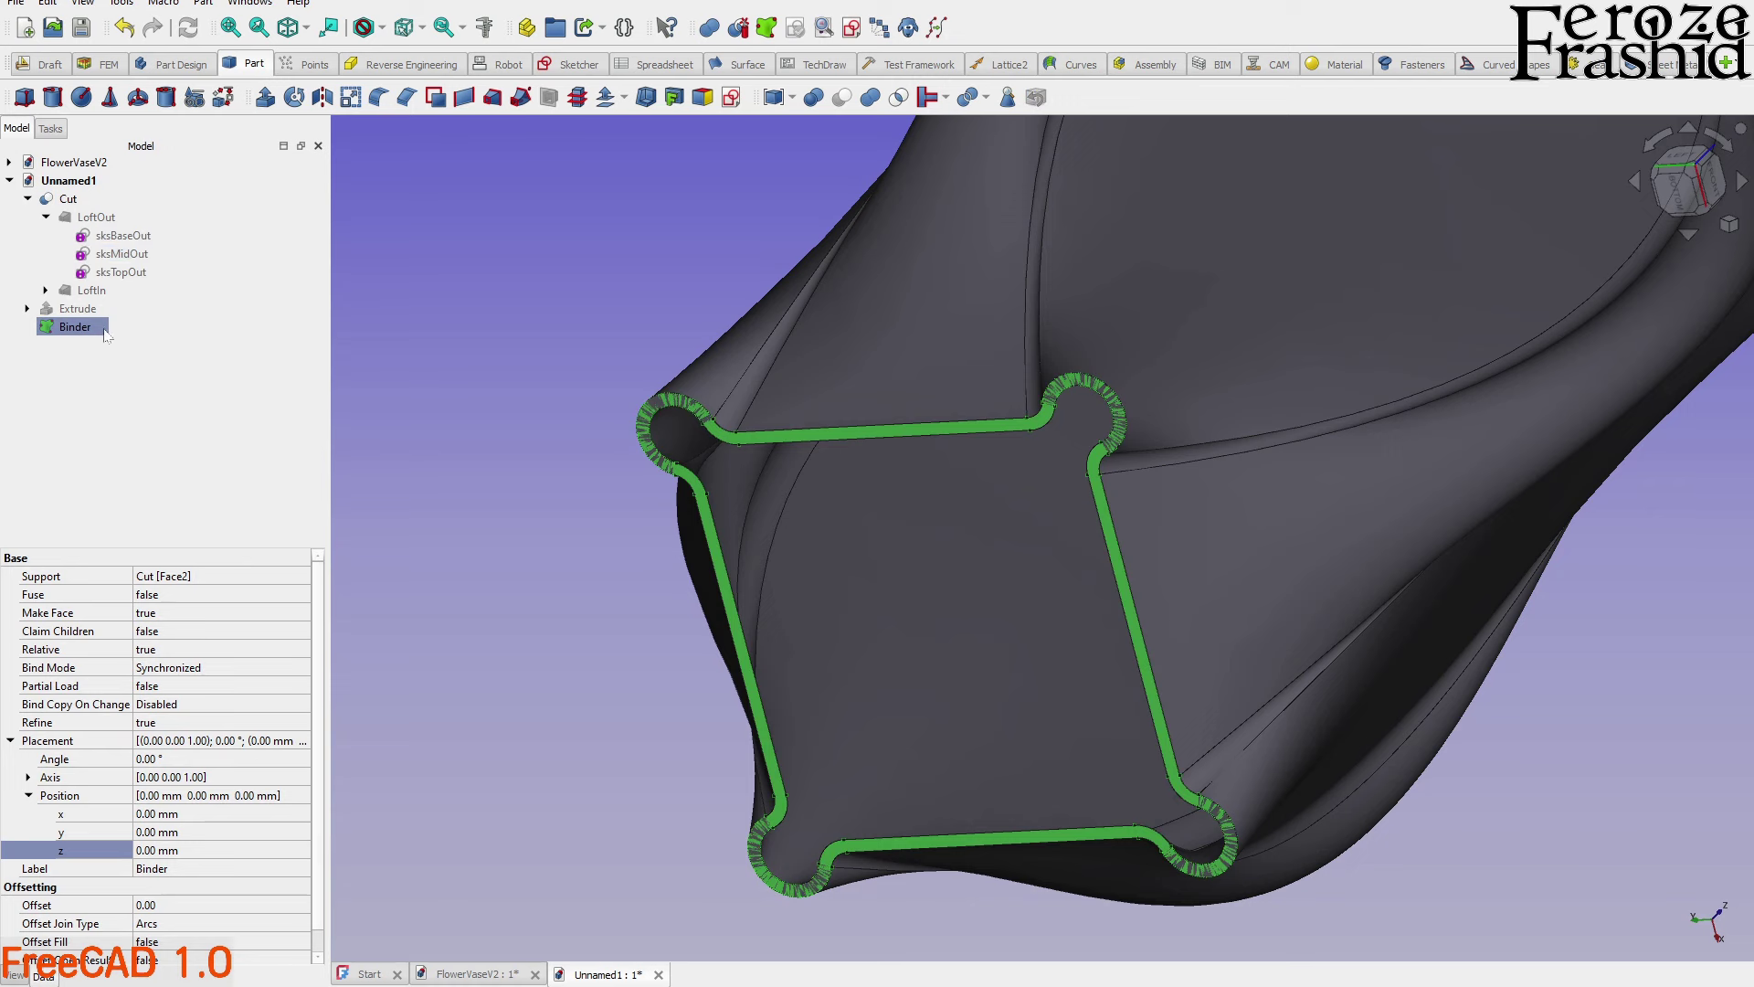
pyautogui.click(87, 331)
pyautogui.write('B')
pyautogui.press('BackSpace')
pyautogui.press('BackSpace')
pyautogui.write('hickness')
pyautogui.press('Return')
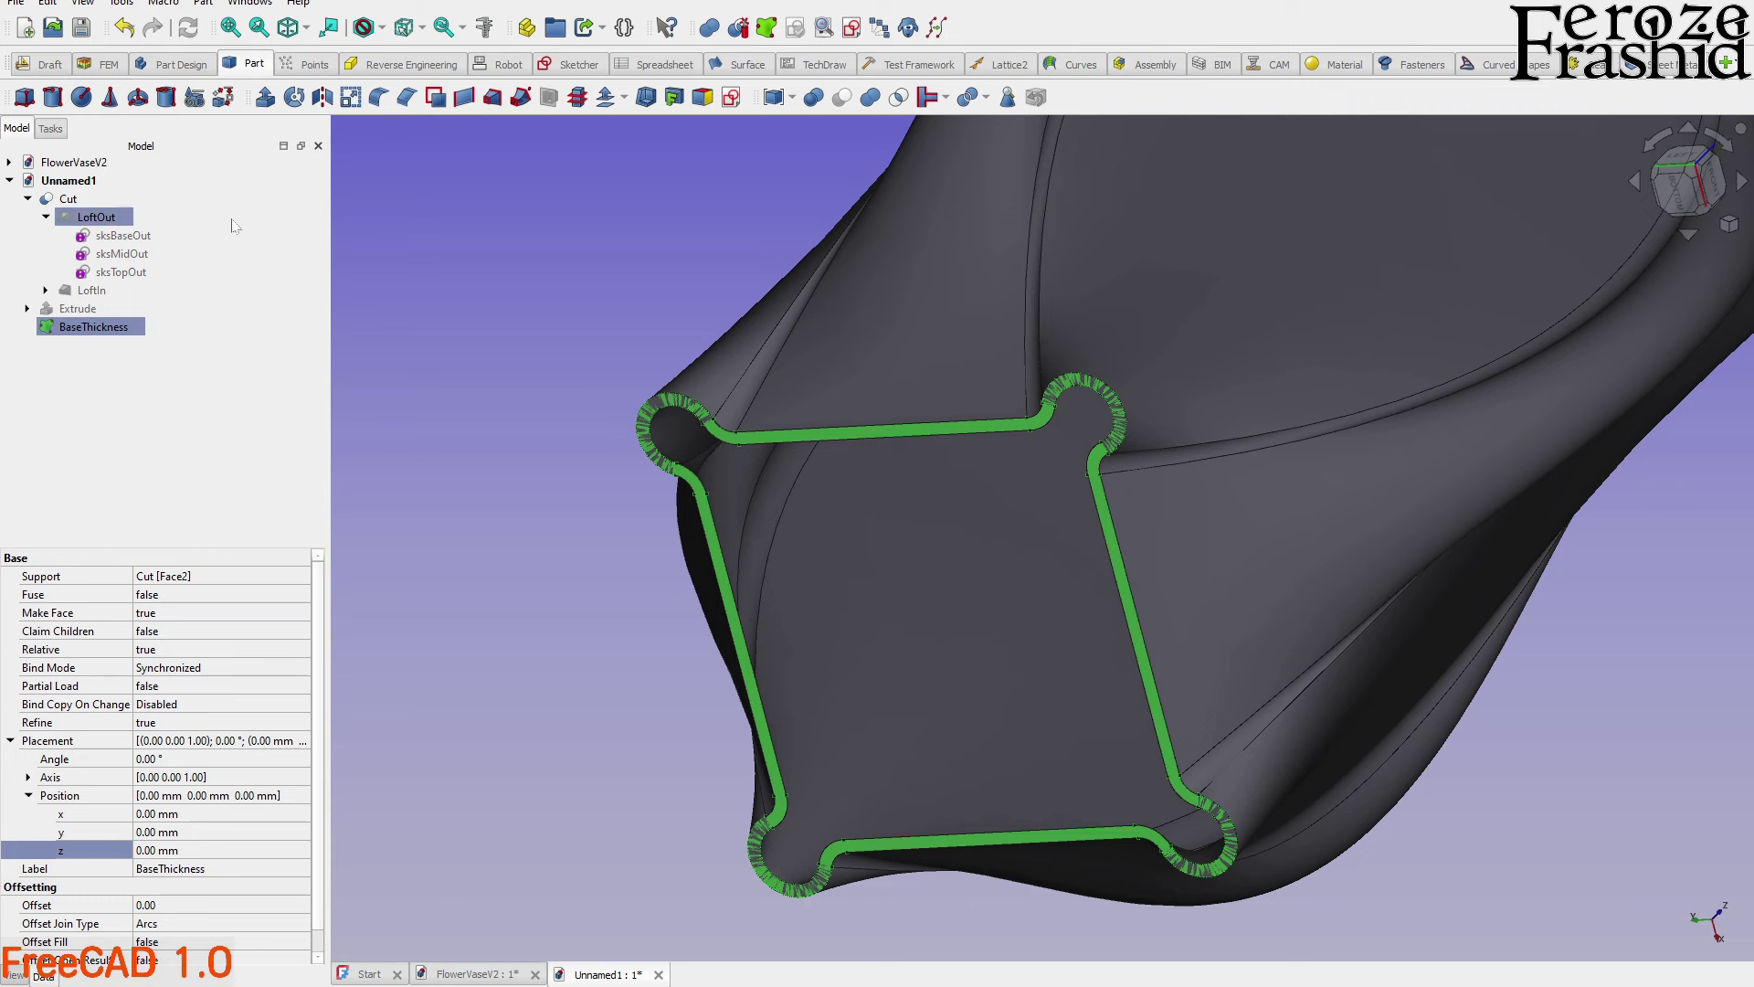
# Extrude BaseThickness 7 mm along its normal with the direction reversed
pyautogui.click(265, 97)
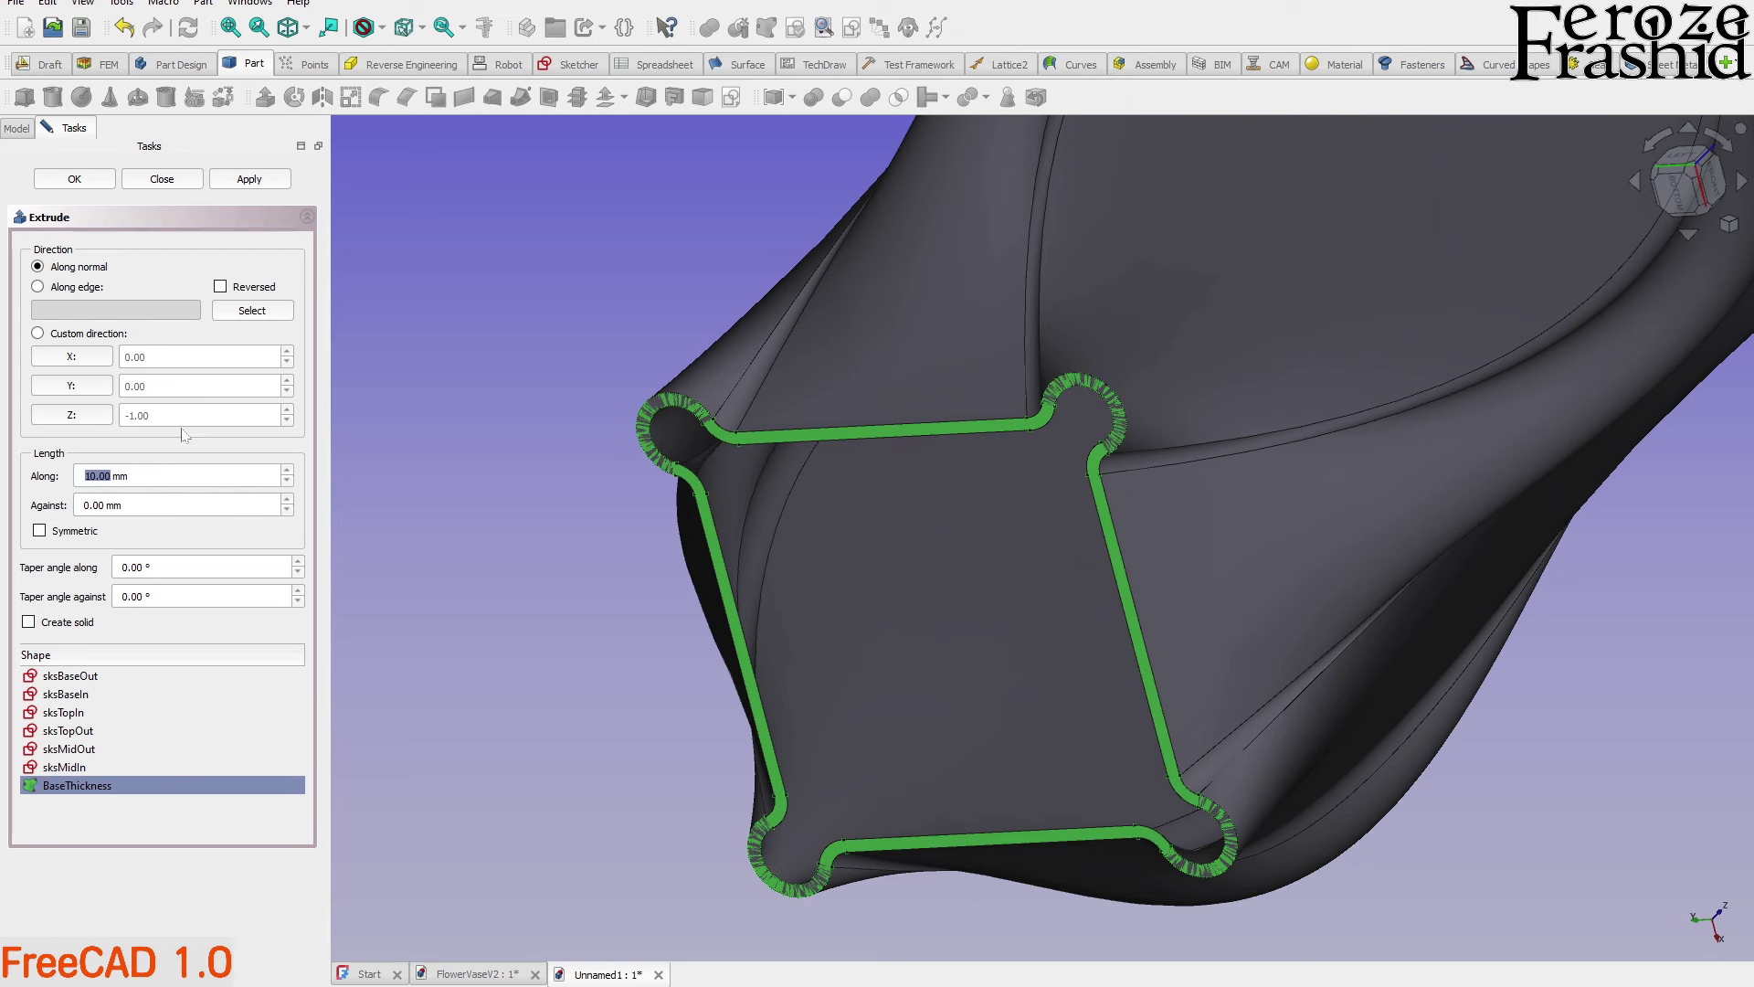
pyautogui.write('7')
pyautogui.click(220, 286)
pyautogui.click(159, 180)
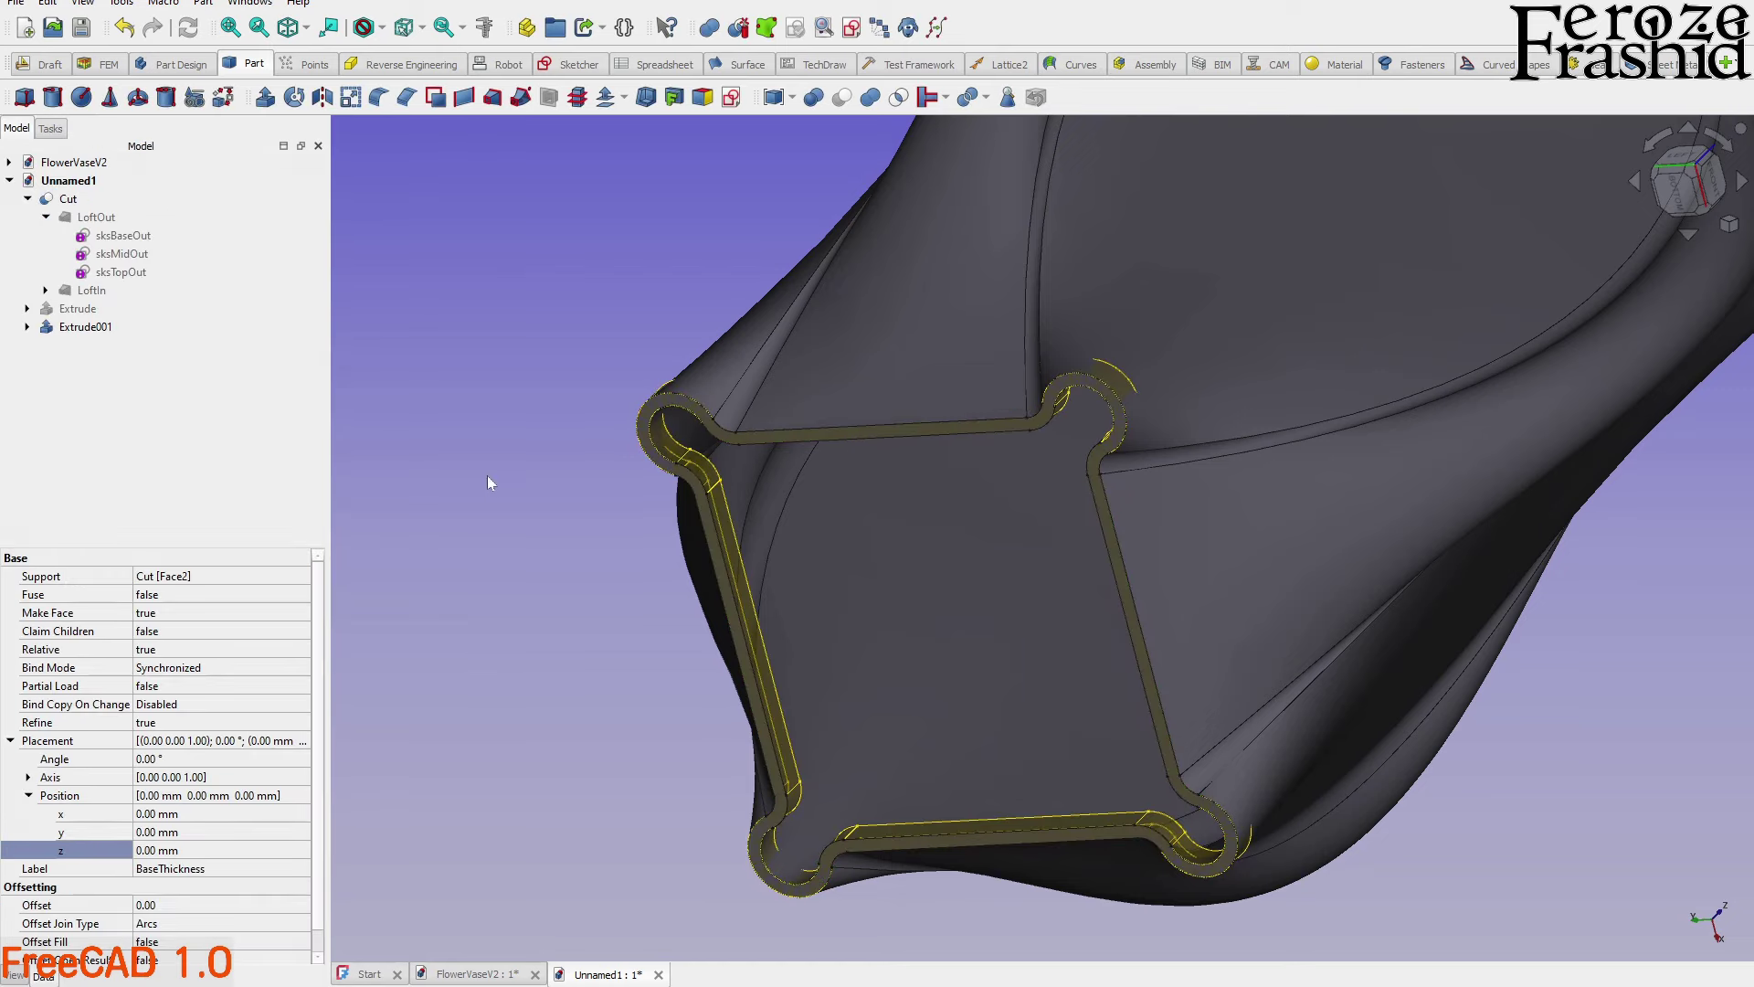
# Set the Reversed property of the rim extrusion to false so that it extends below the vase
pyautogui.moveTo(776, 539); pyautogui.dragTo(689, 544, button='middle')
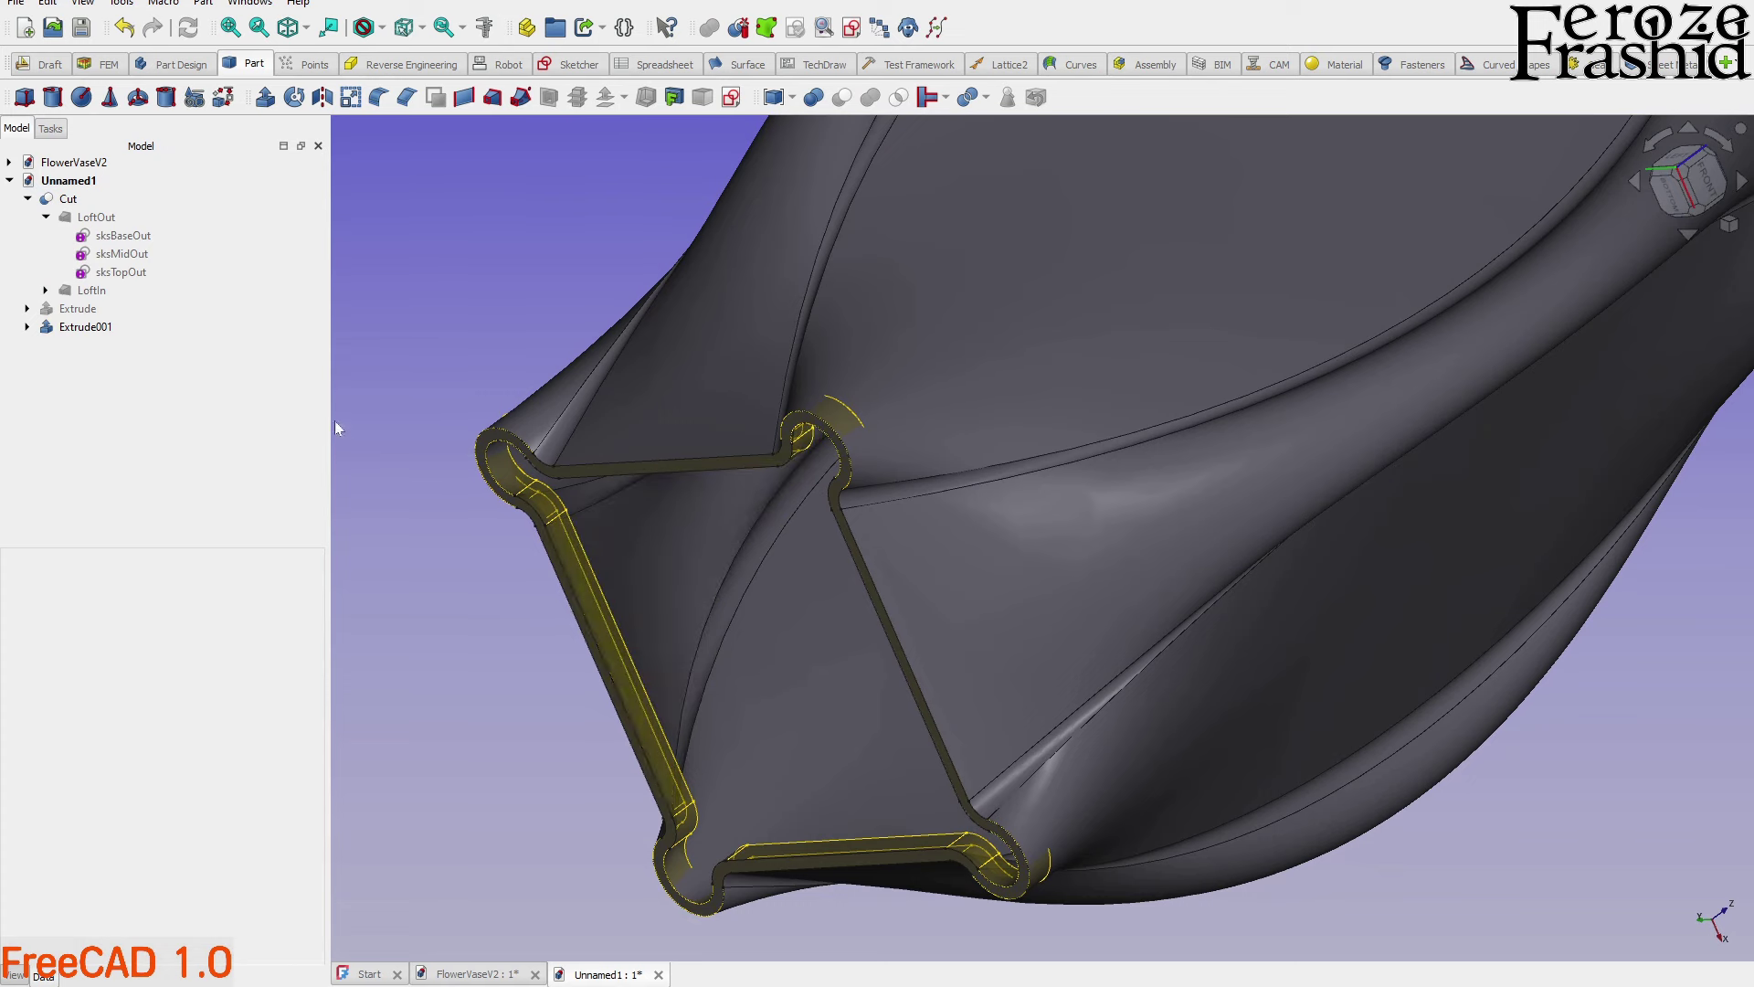
pyautogui.click(91, 328)
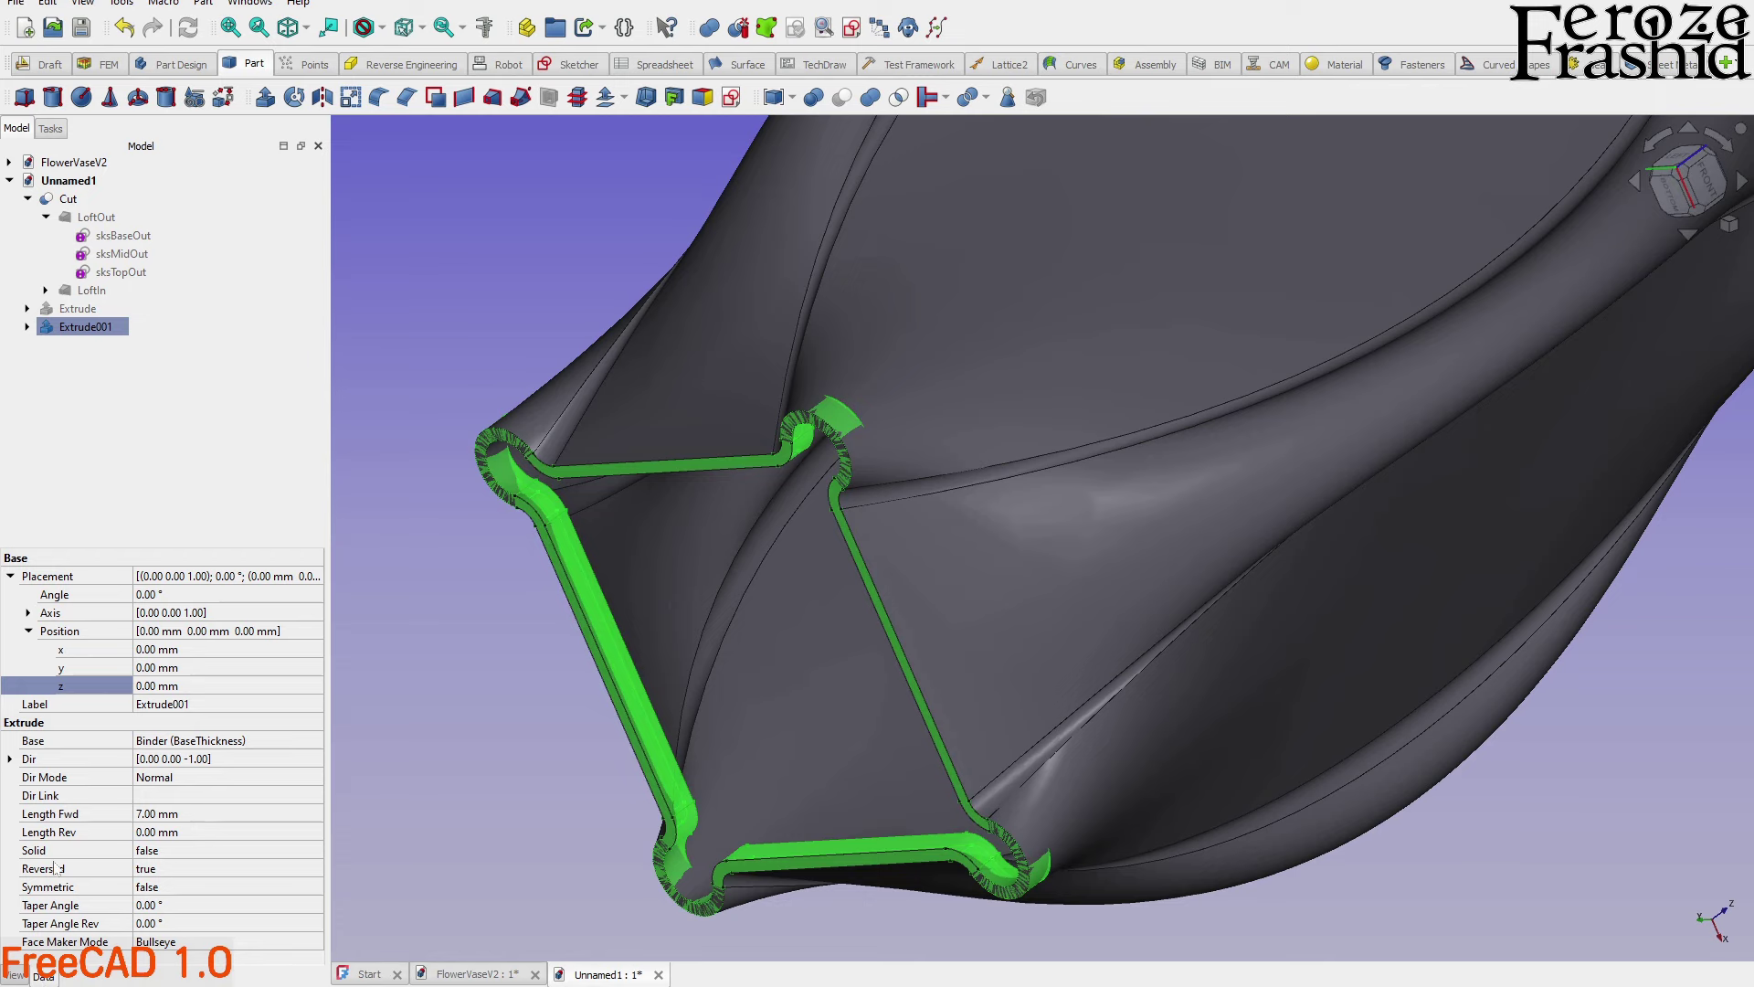
pyautogui.click(160, 870)
pyautogui.click(162, 874)
pyautogui.click(189, 891)
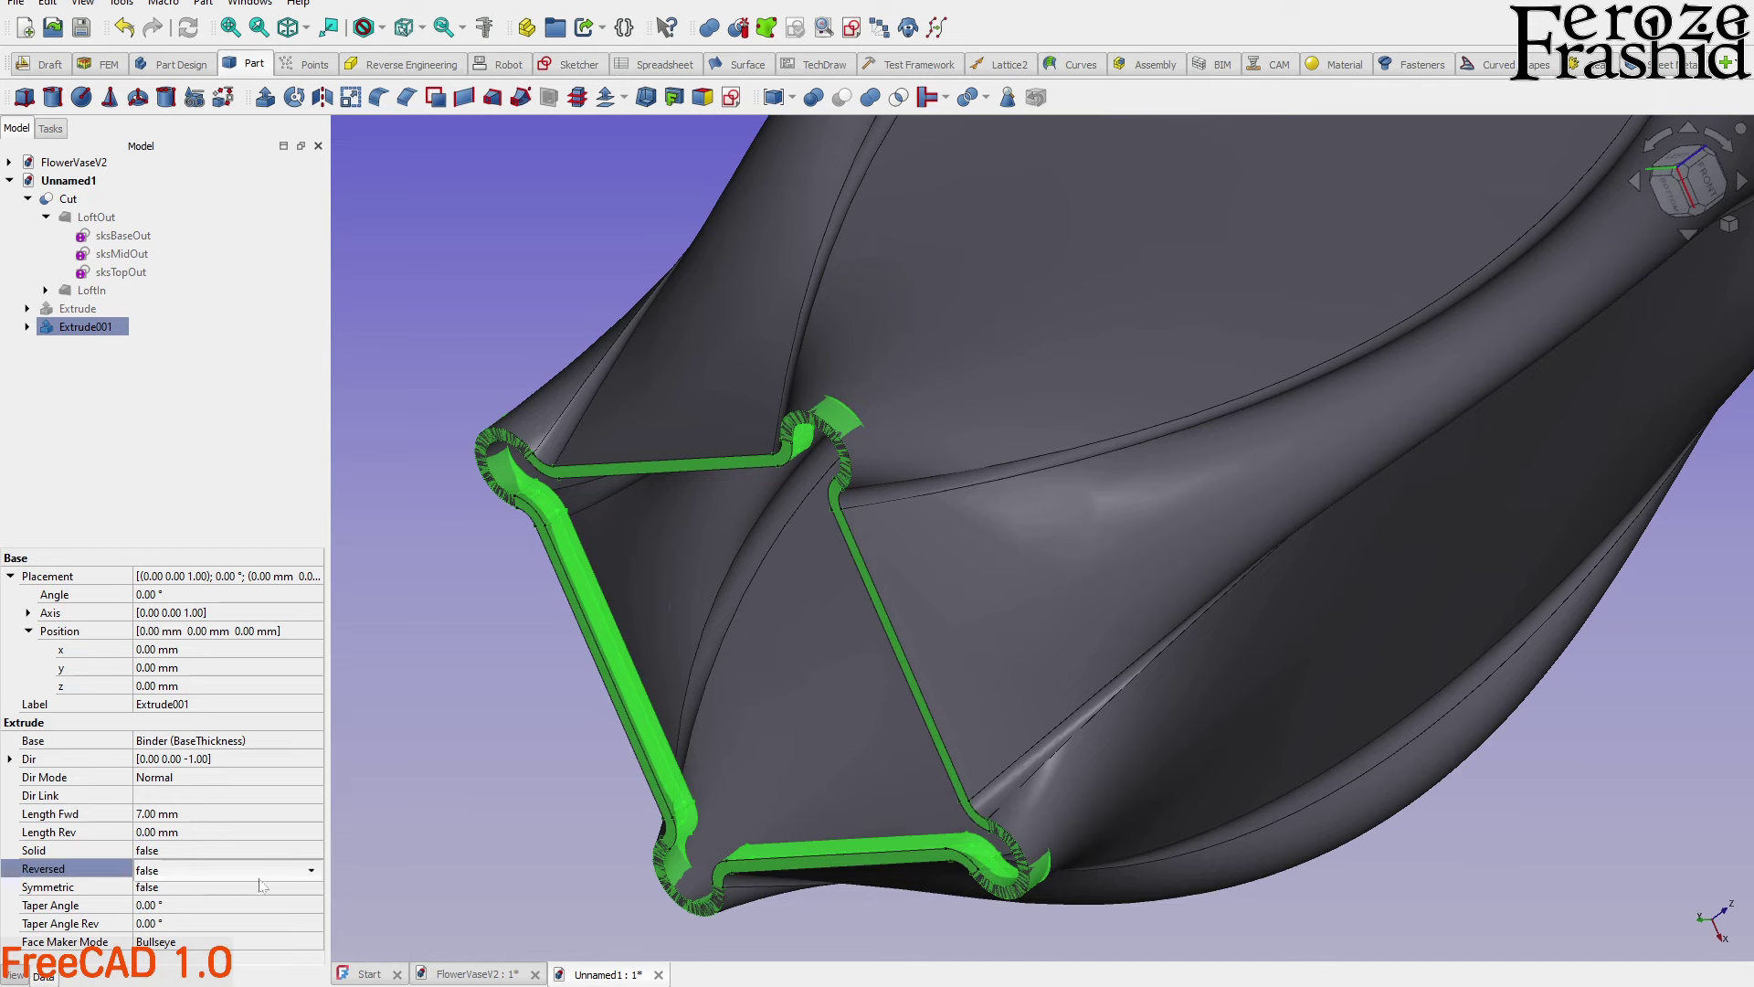
pyautogui.click(421, 827)
# Set the transparency of the rim extrusion to 0
pyautogui.moveTo(502, 737); pyautogui.dragTo(426, 689, button='middle')
pyautogui.scroll(5, 426, 689)
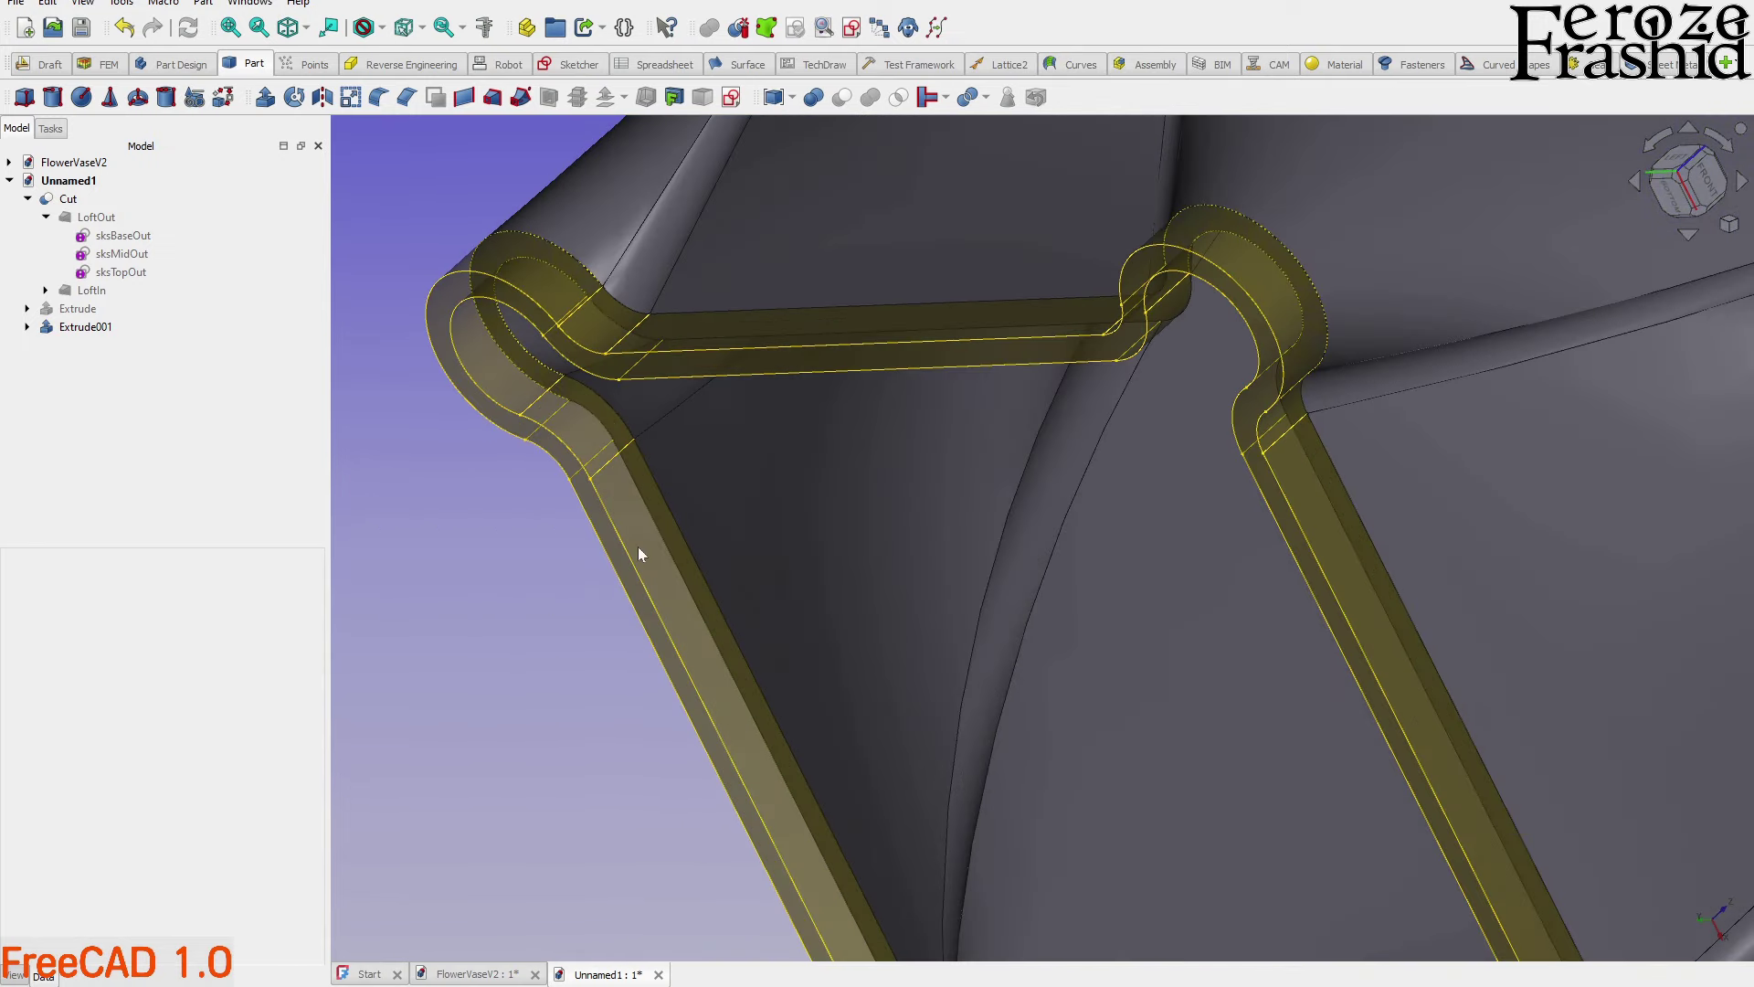
pyautogui.click(638, 554)
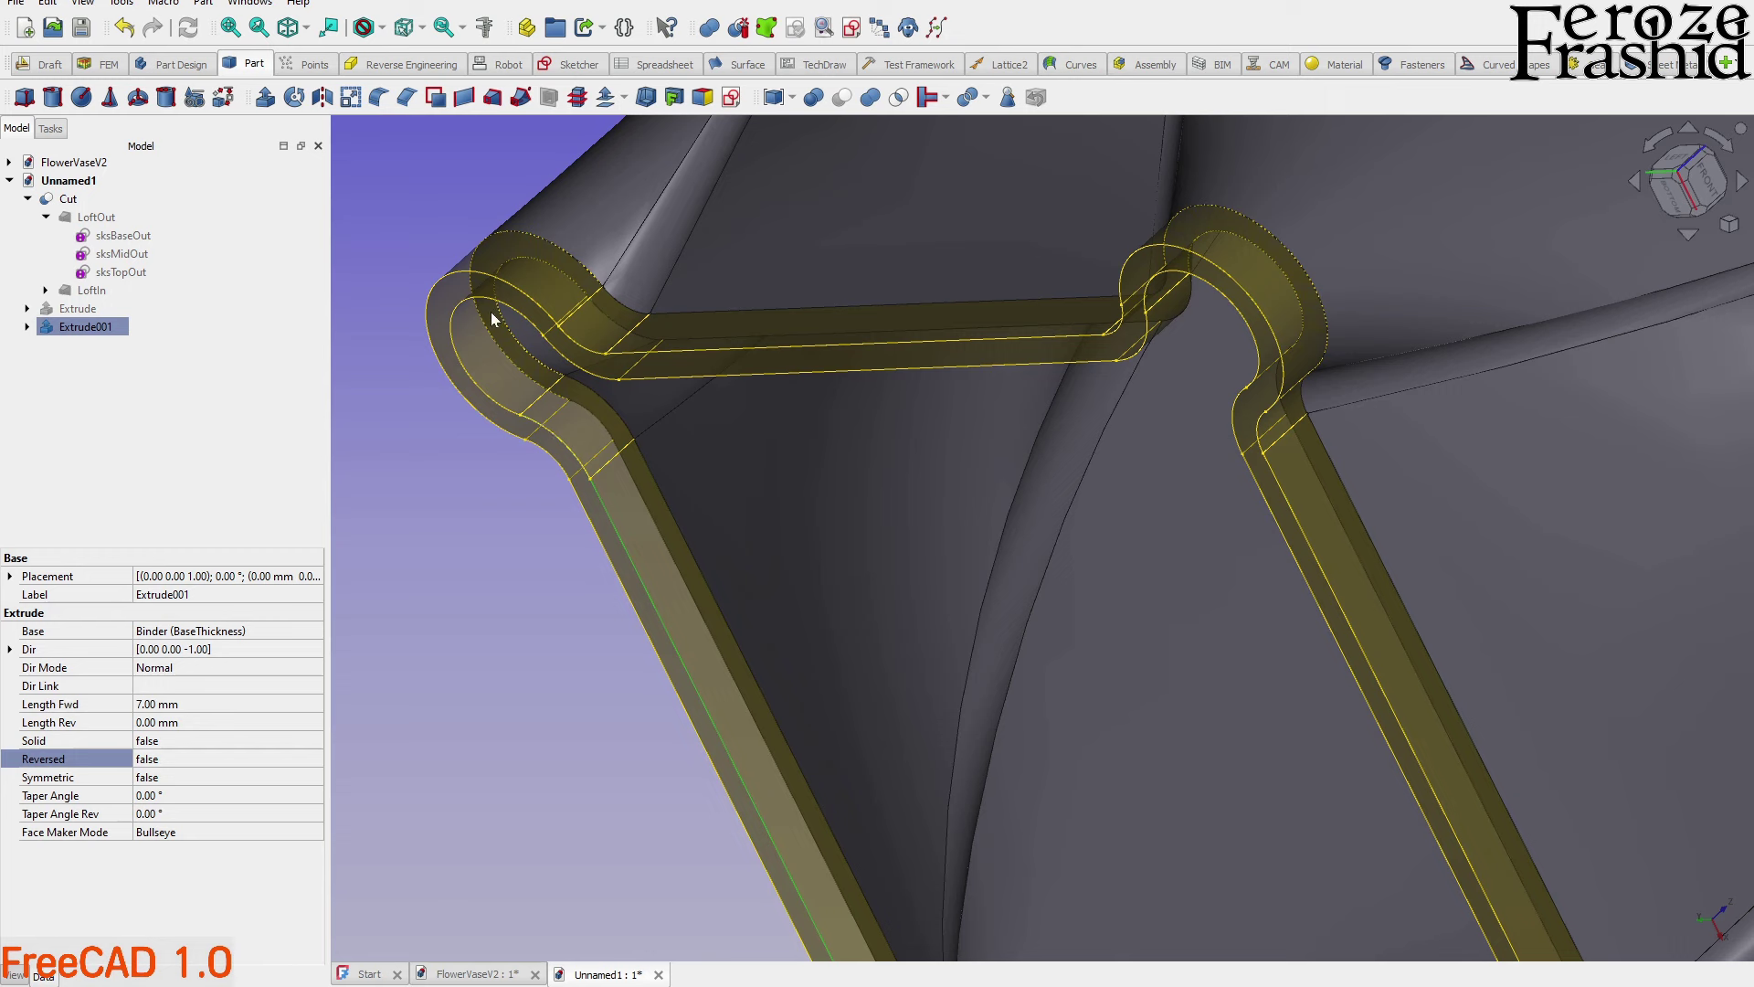
pyautogui.click(18, 976)
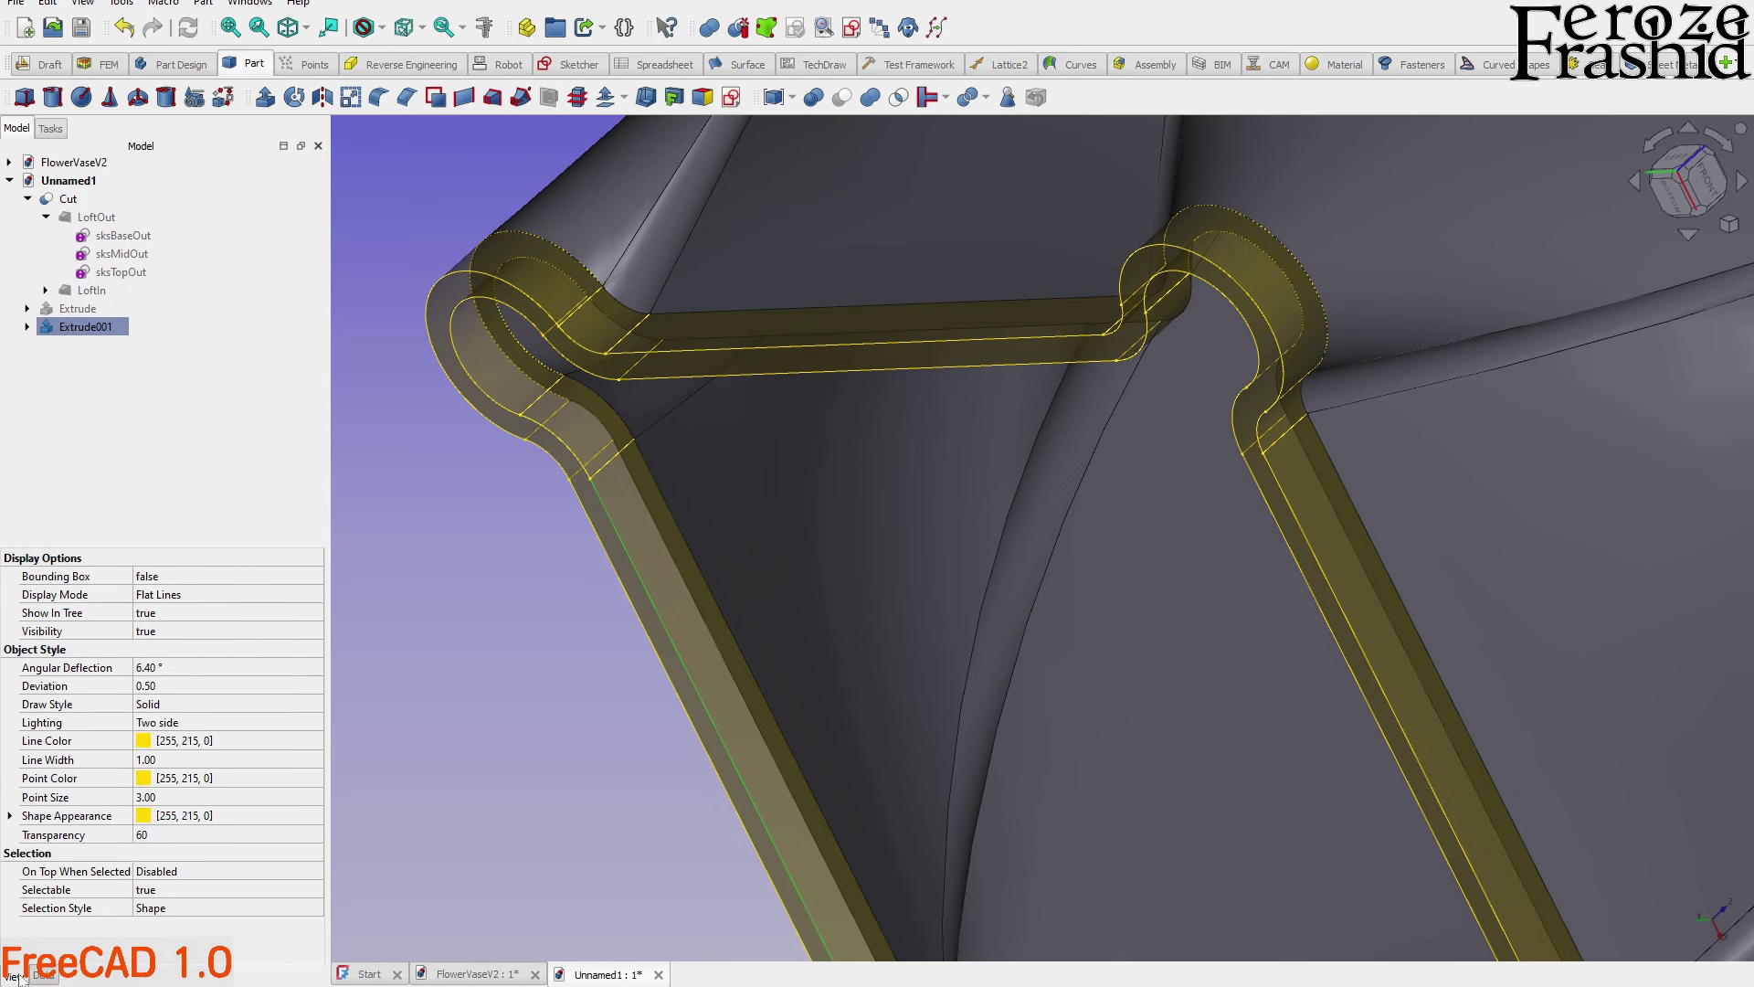
pyautogui.click(179, 842)
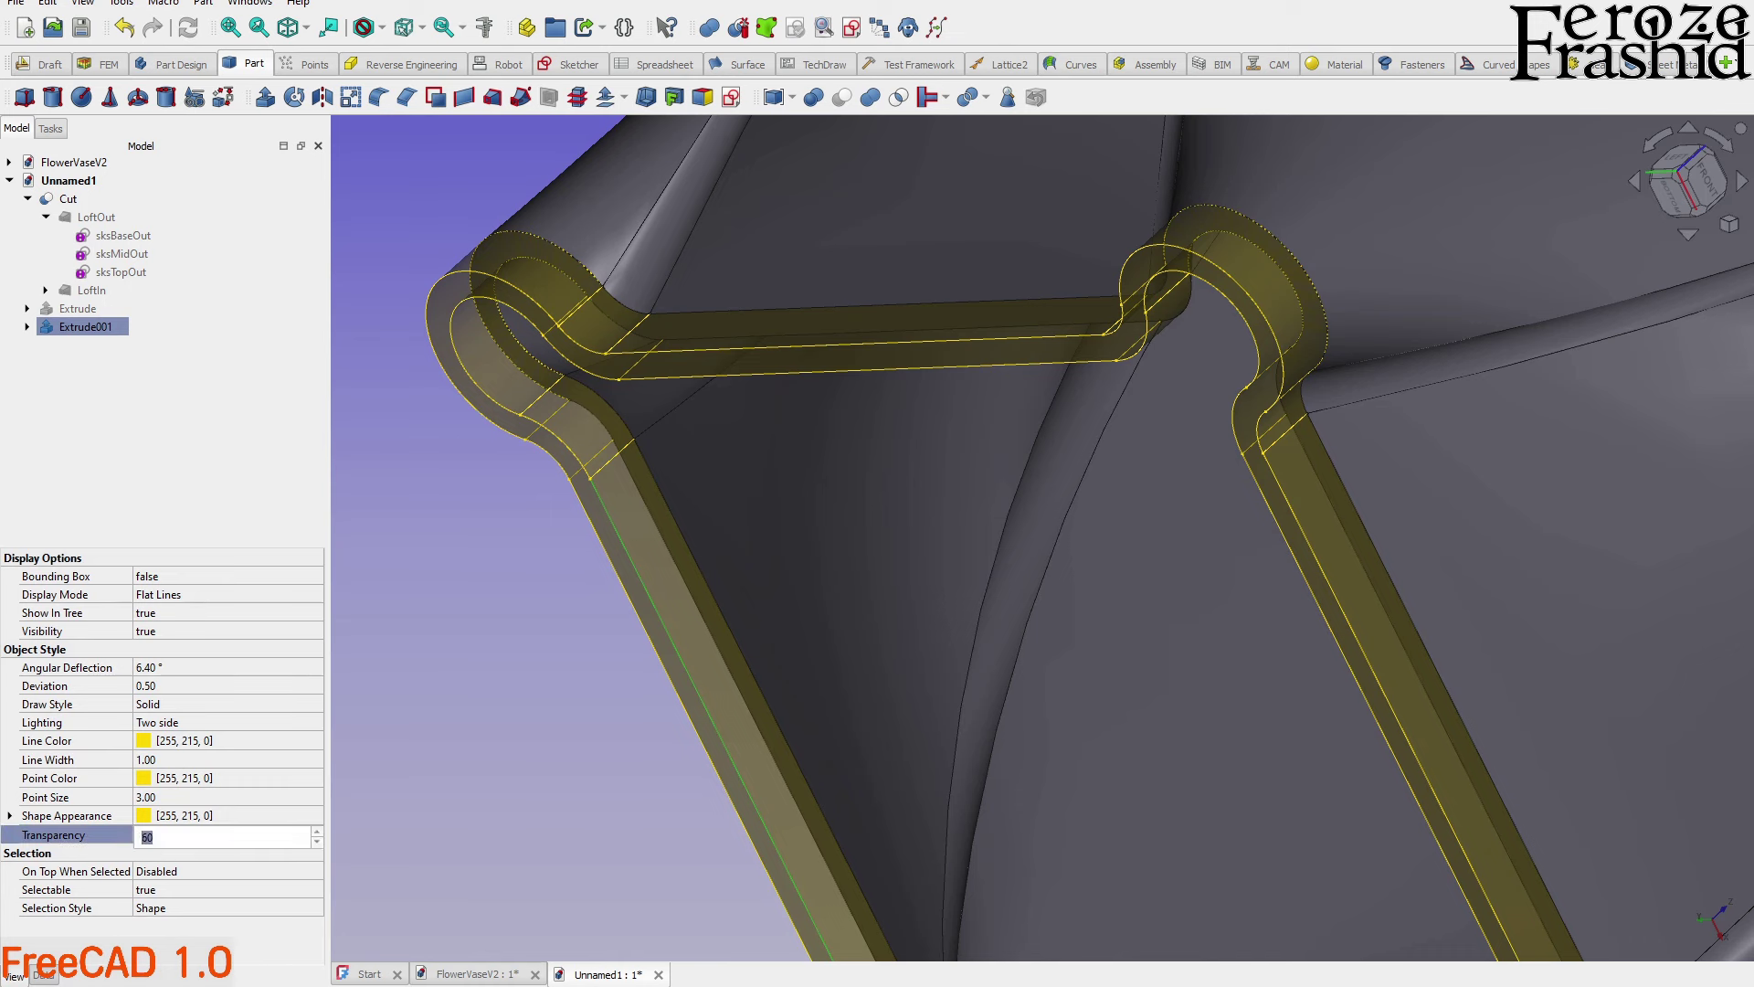
pyautogui.write('0')
pyautogui.press('Return')
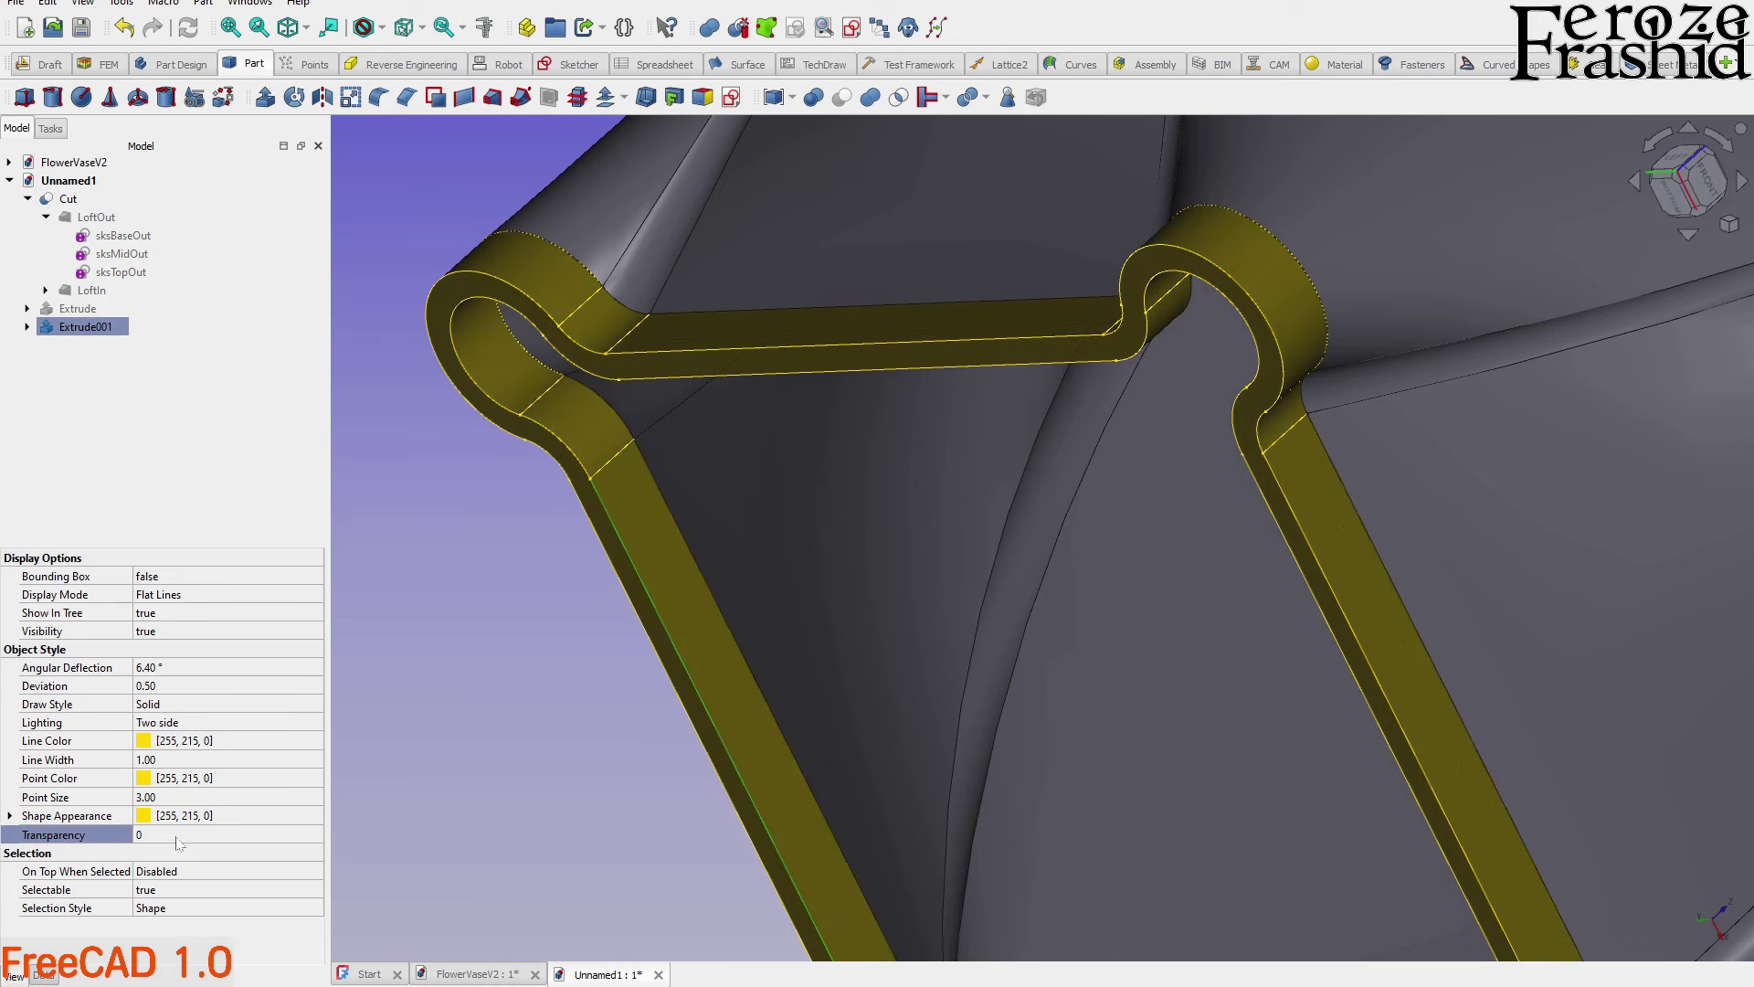
pyautogui.click(411, 803)
# Rename the rim extrusion Extrude001 as Brim
pyautogui.moveTo(609, 579); pyautogui.dragTo(583, 462, button='middle')
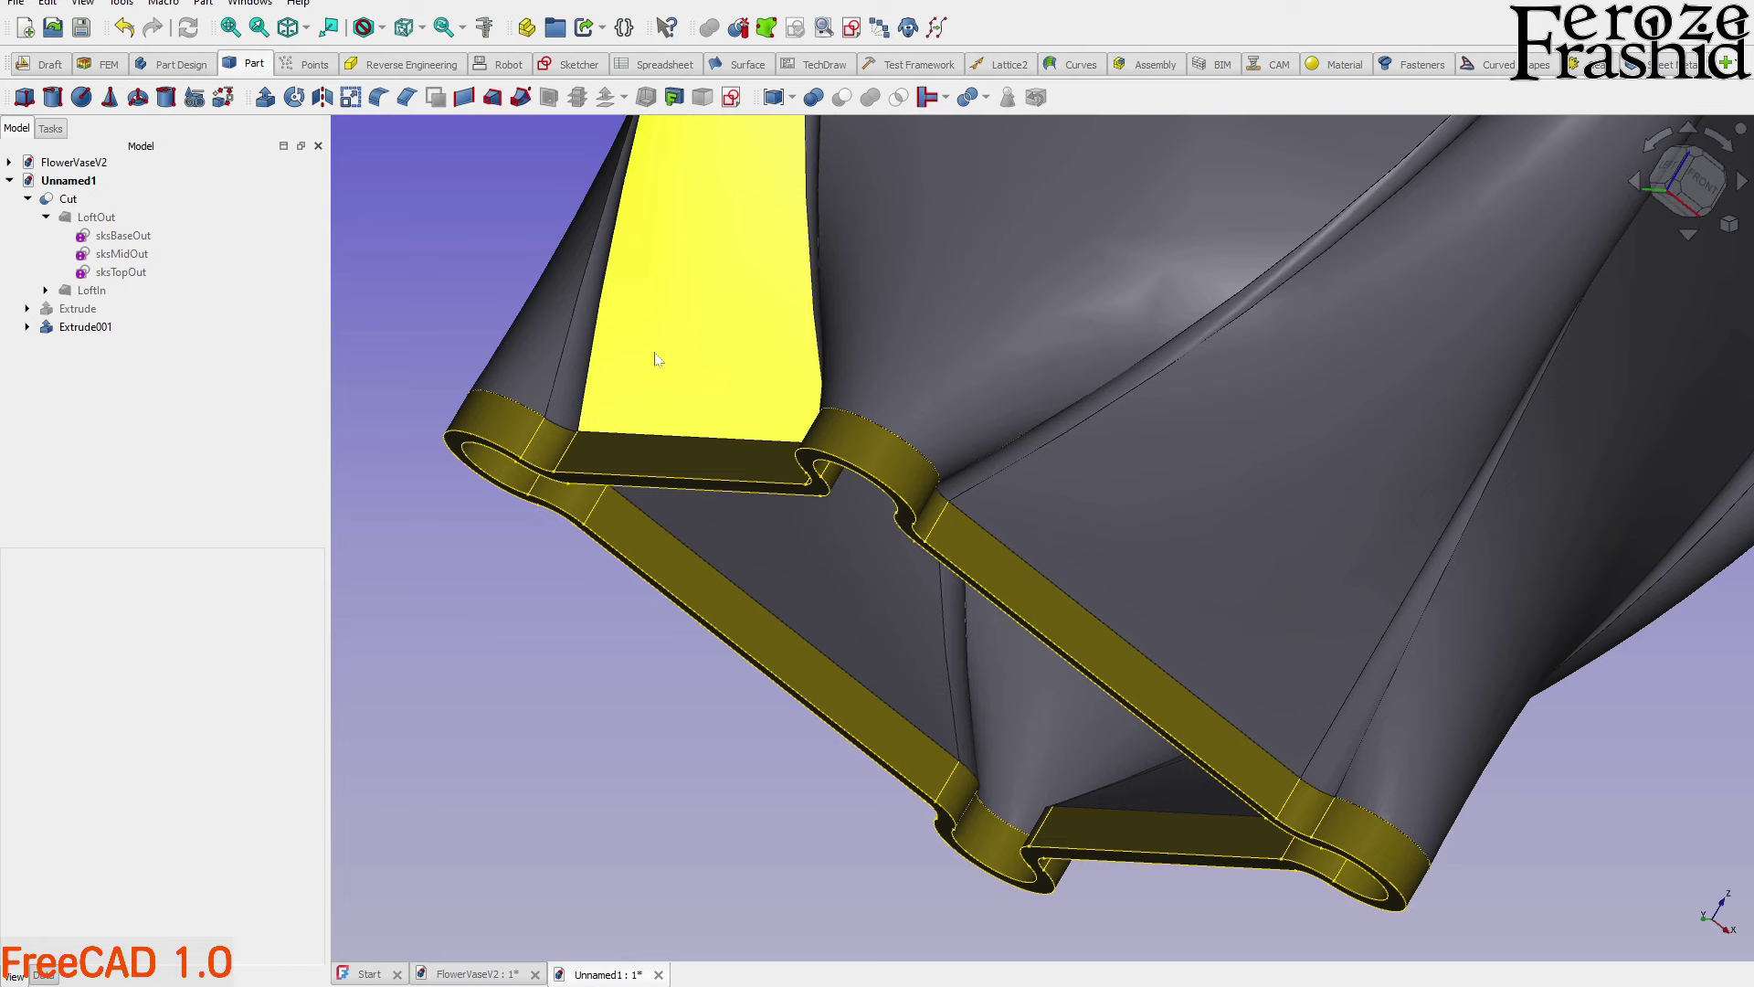
pyautogui.moveTo(657, 359); pyautogui.dragTo(611, 636, button='middle')
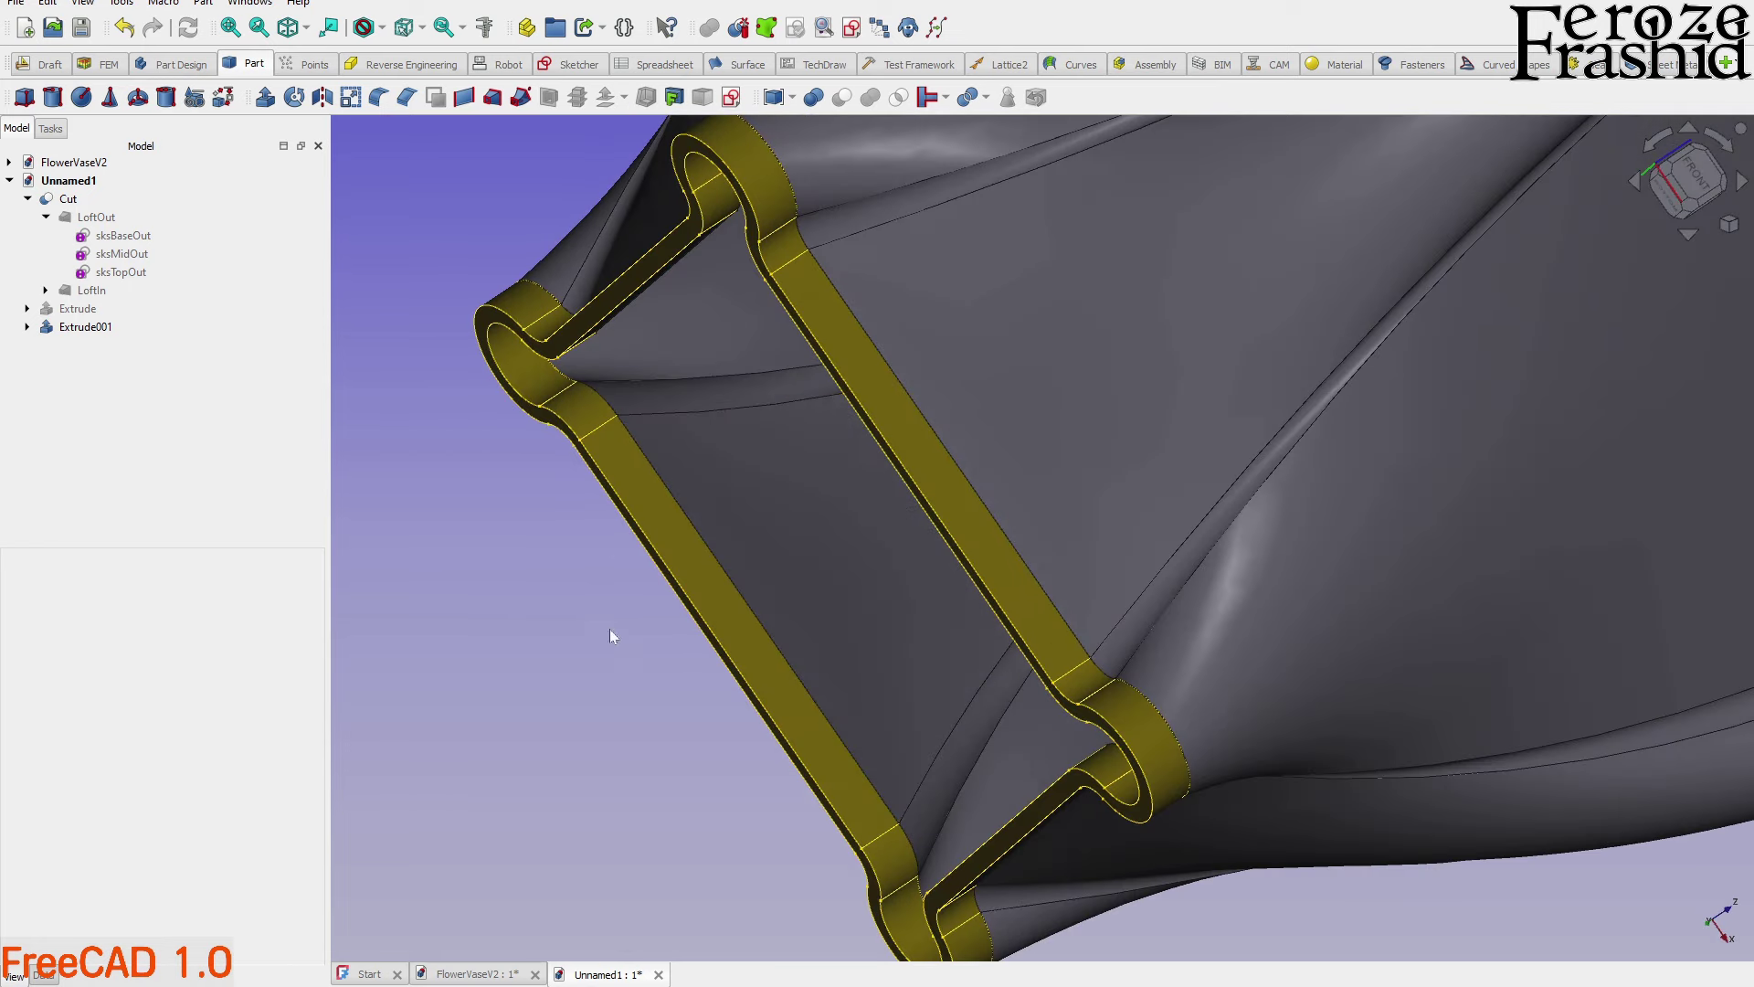
pyautogui.click(614, 473)
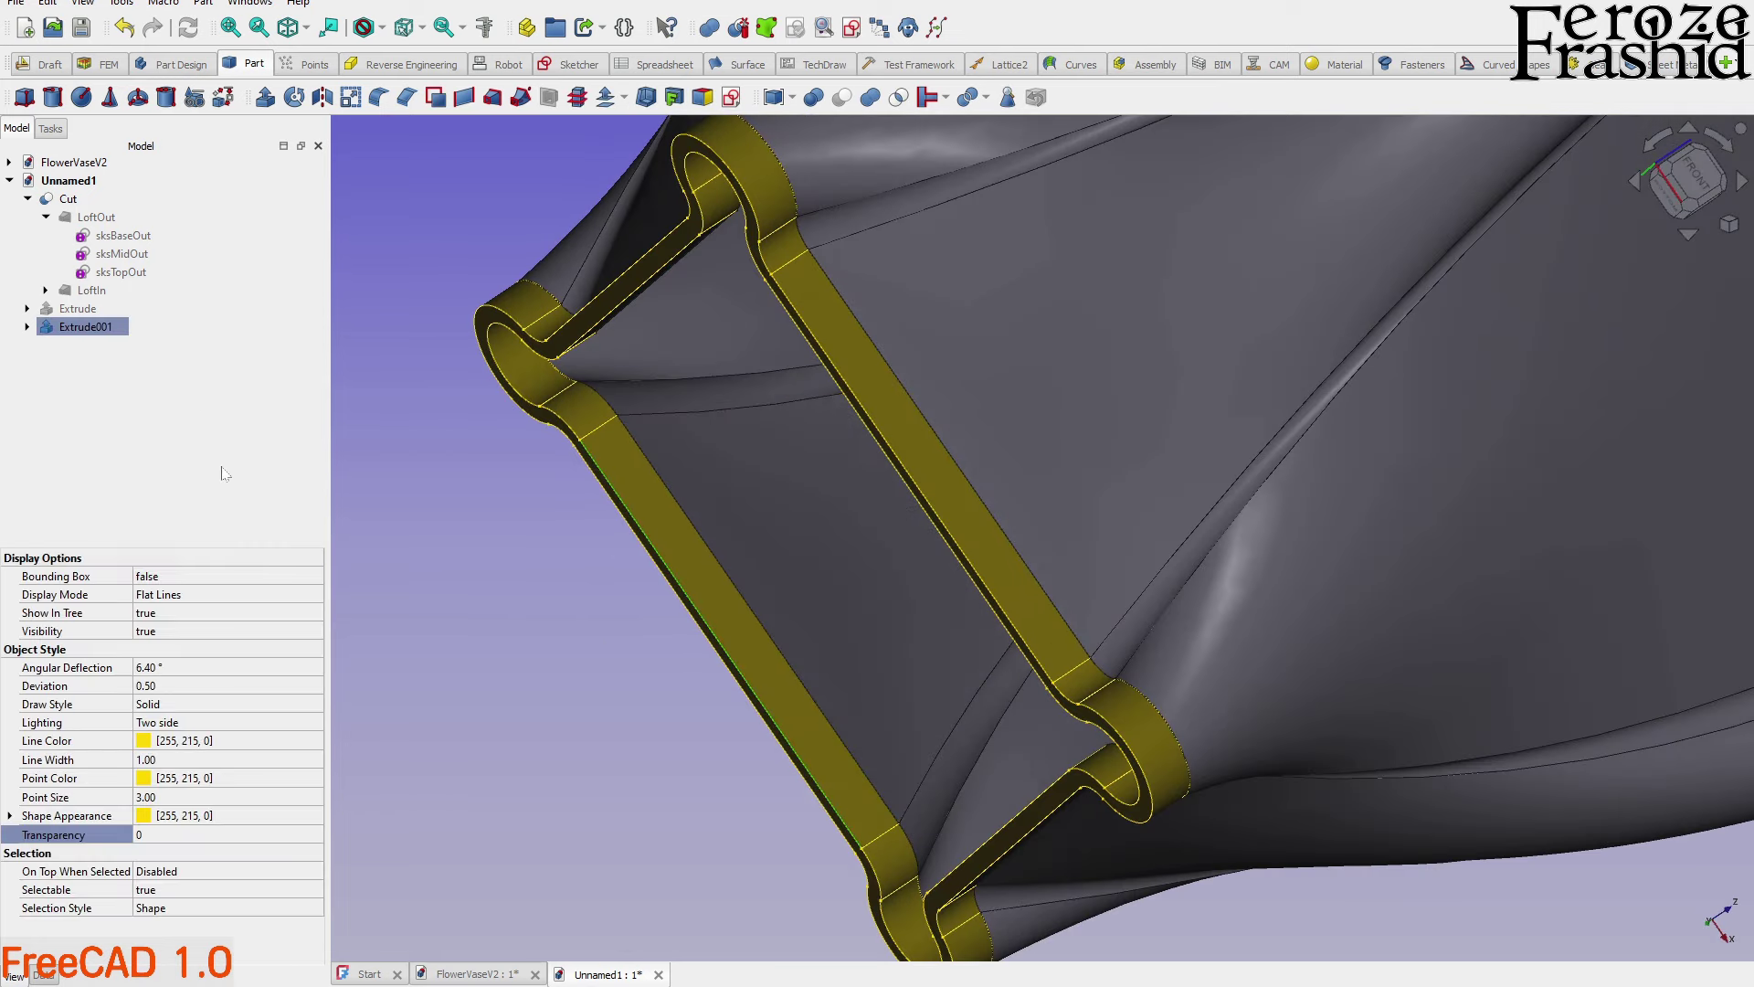
pyautogui.click(183, 461)
pyautogui.click(92, 327)
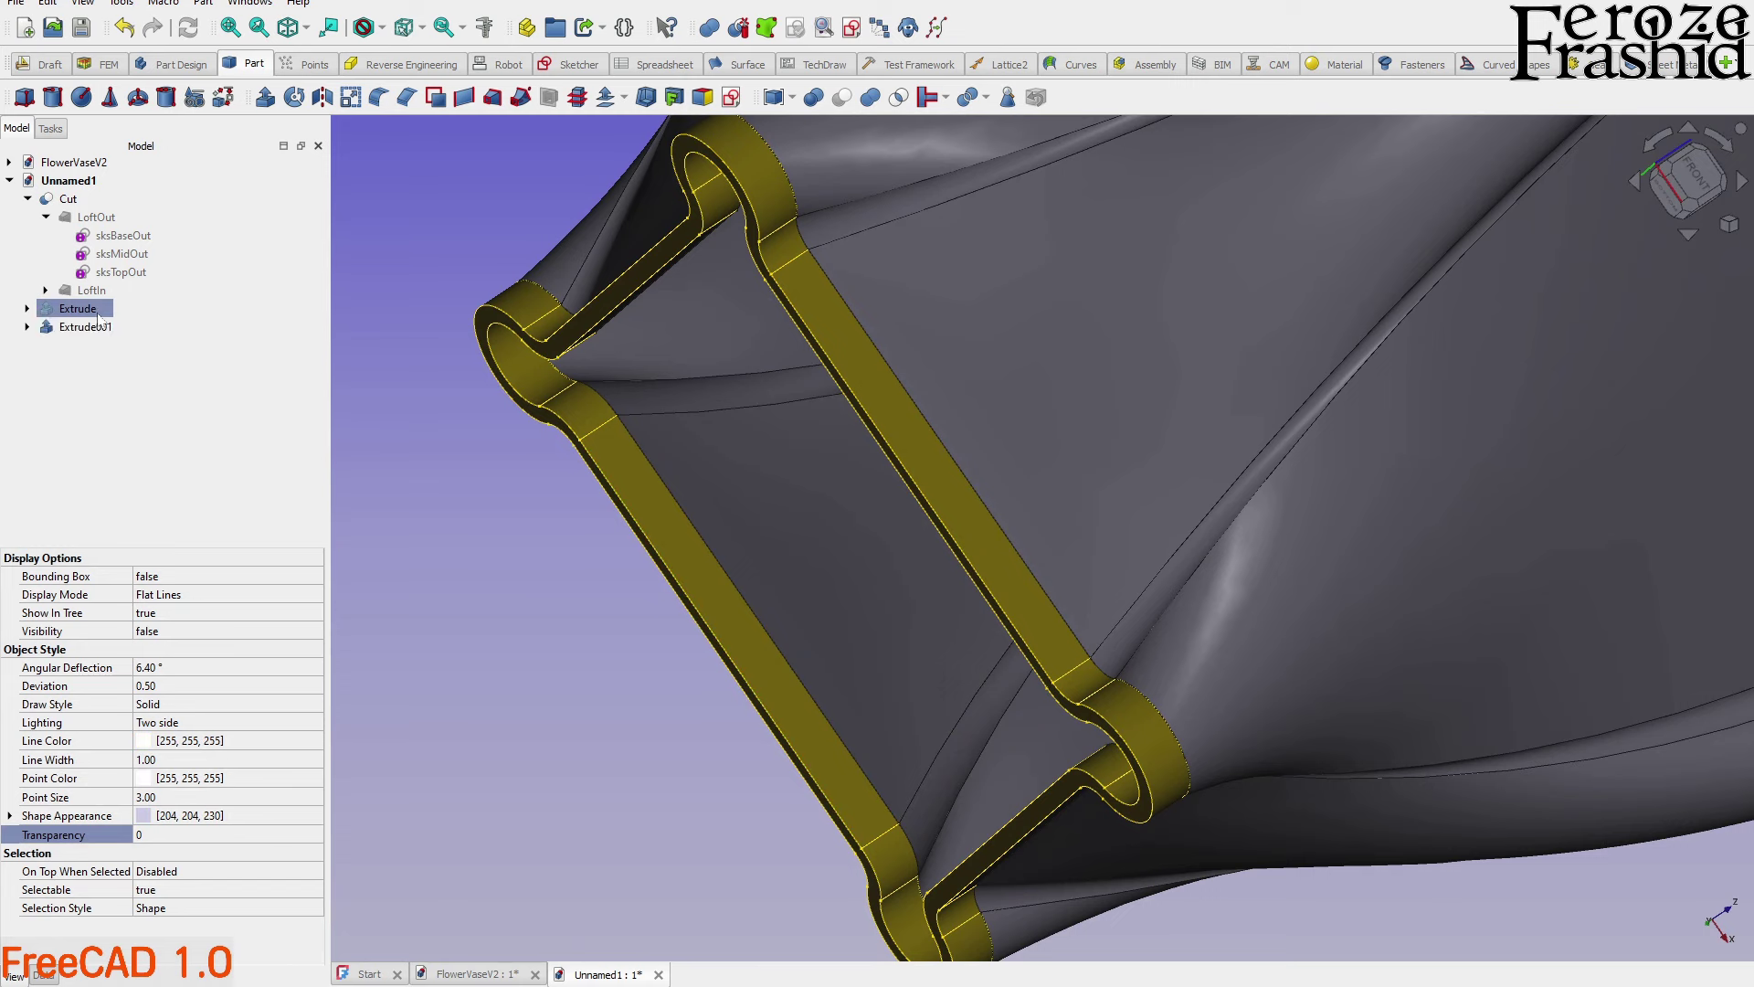
pyautogui.press('F2')
pyautogui.write('Br')
pyautogui.press('Return')
# Show the hidden vase floor extrusion and rename it as Bottom
pyautogui.press('Up')
pyautogui.press('space')
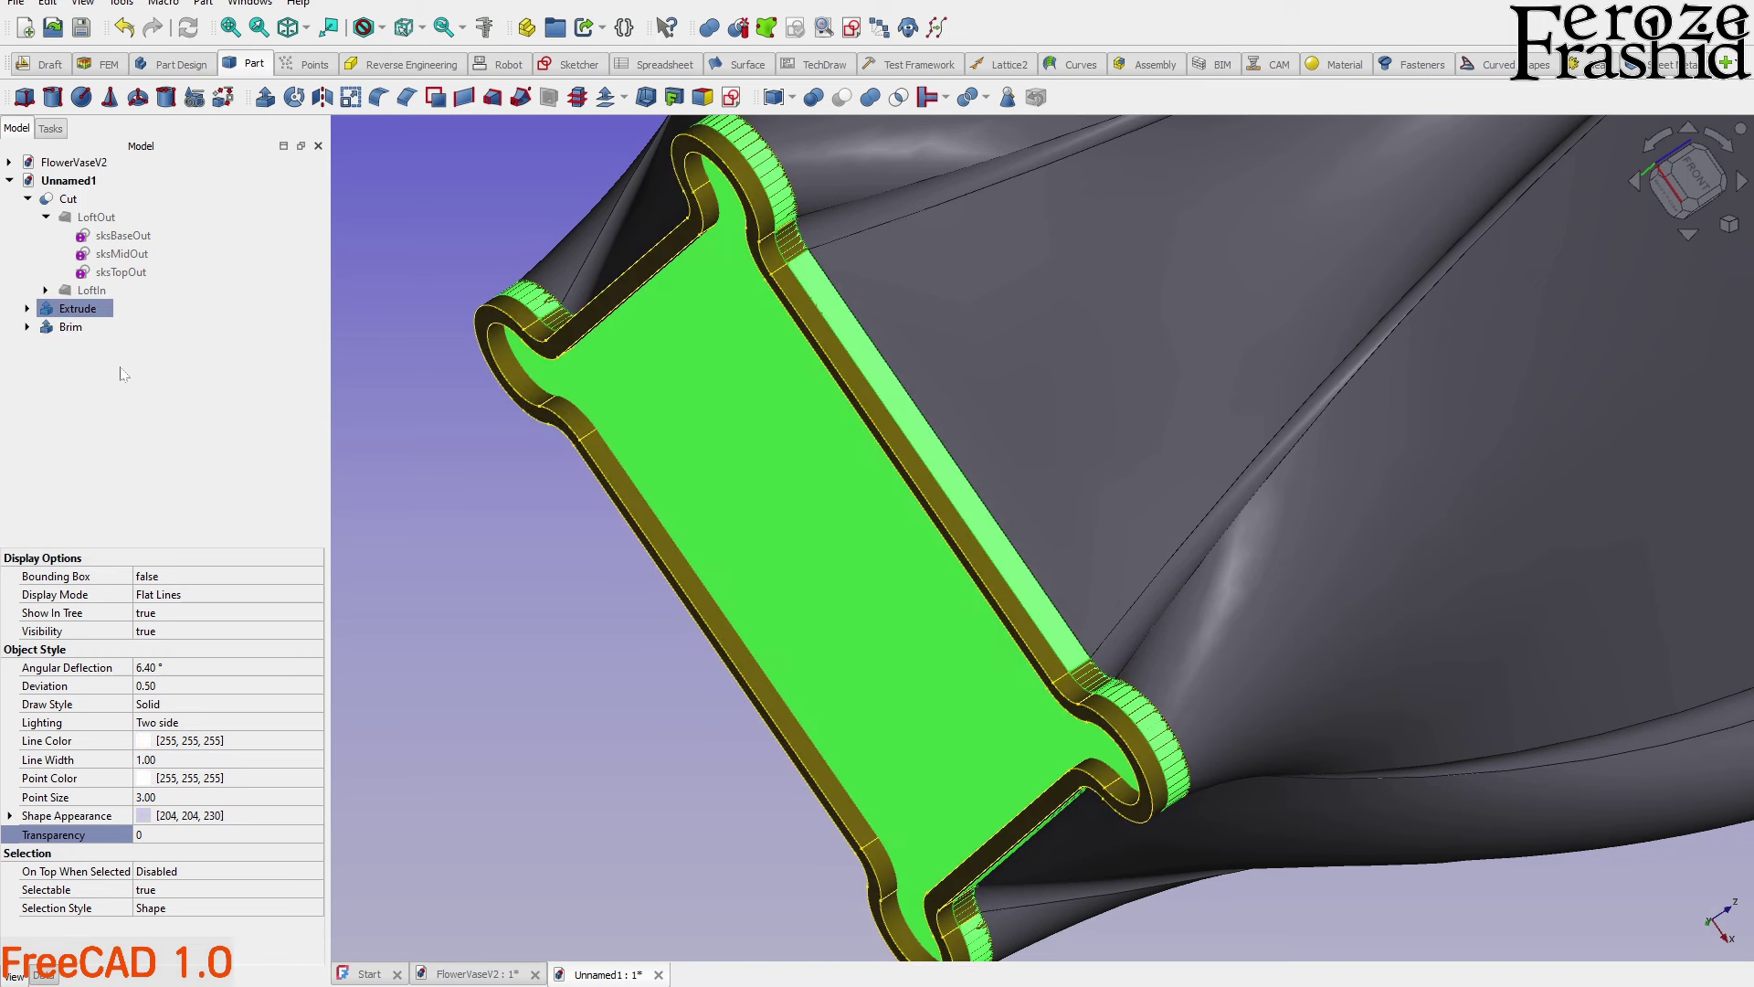
pyautogui.press('space')
pyautogui.press('space')
pyautogui.press('space')
pyautogui.press('space')
pyautogui.click(88, 312)
pyautogui.write('Bottom')
pyautogui.press('Return')
# Hide the Cut body so that only the Bottom and Brim extrusions are shown
pyautogui.click(976, 267)
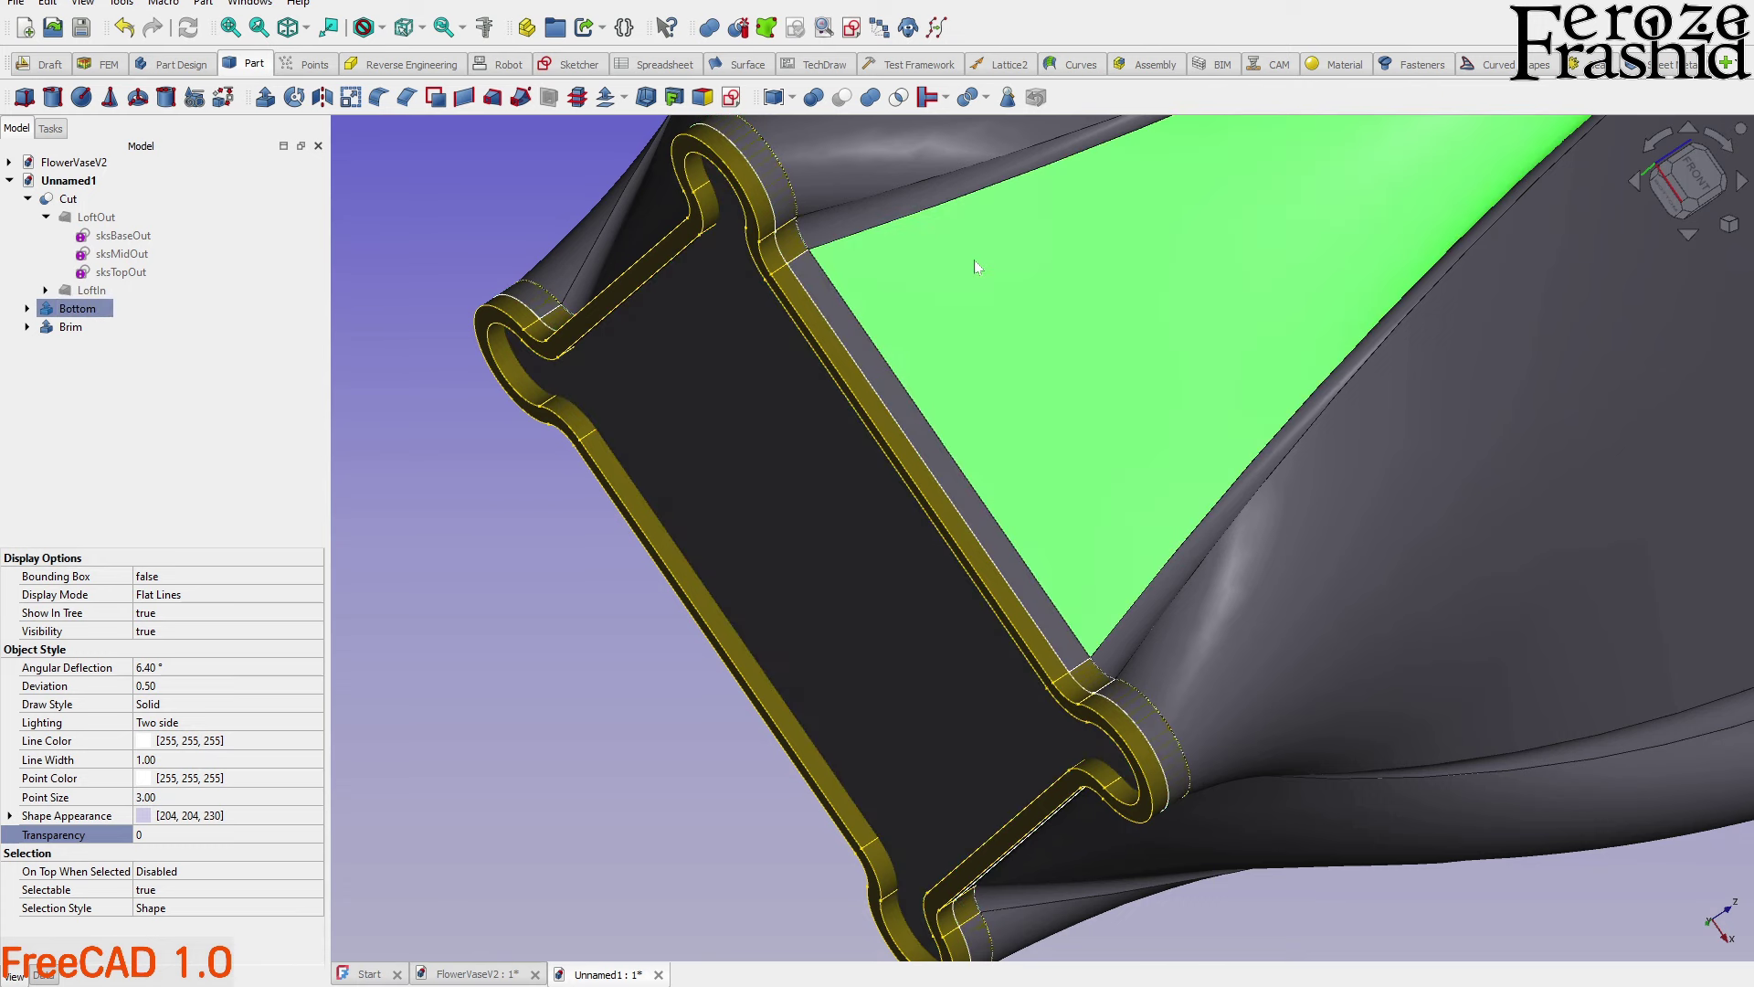
pyautogui.press('space')
pyautogui.moveTo(974, 259); pyautogui.dragTo(802, 502, button='middle')
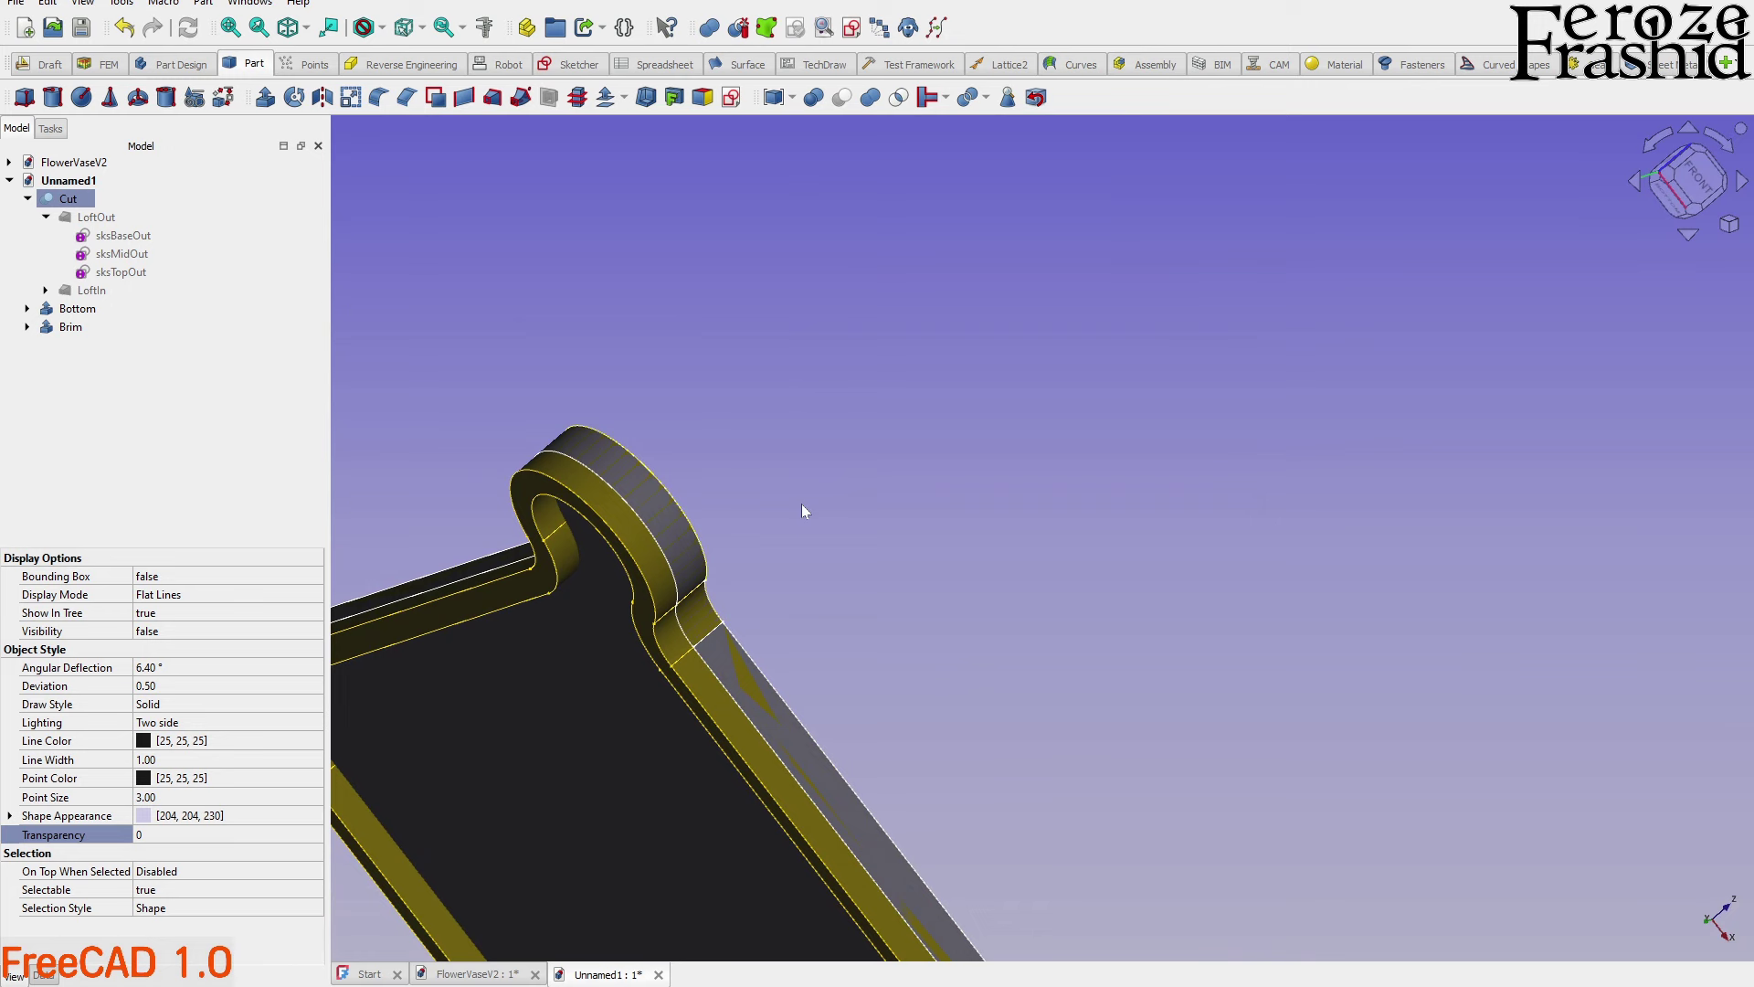
# Toggle the visibility of the Bottom extrusion off and on to inspect how it fits at the vase's underside
pyautogui.moveTo(802, 510); pyautogui.dragTo(738, 530, button='middle')
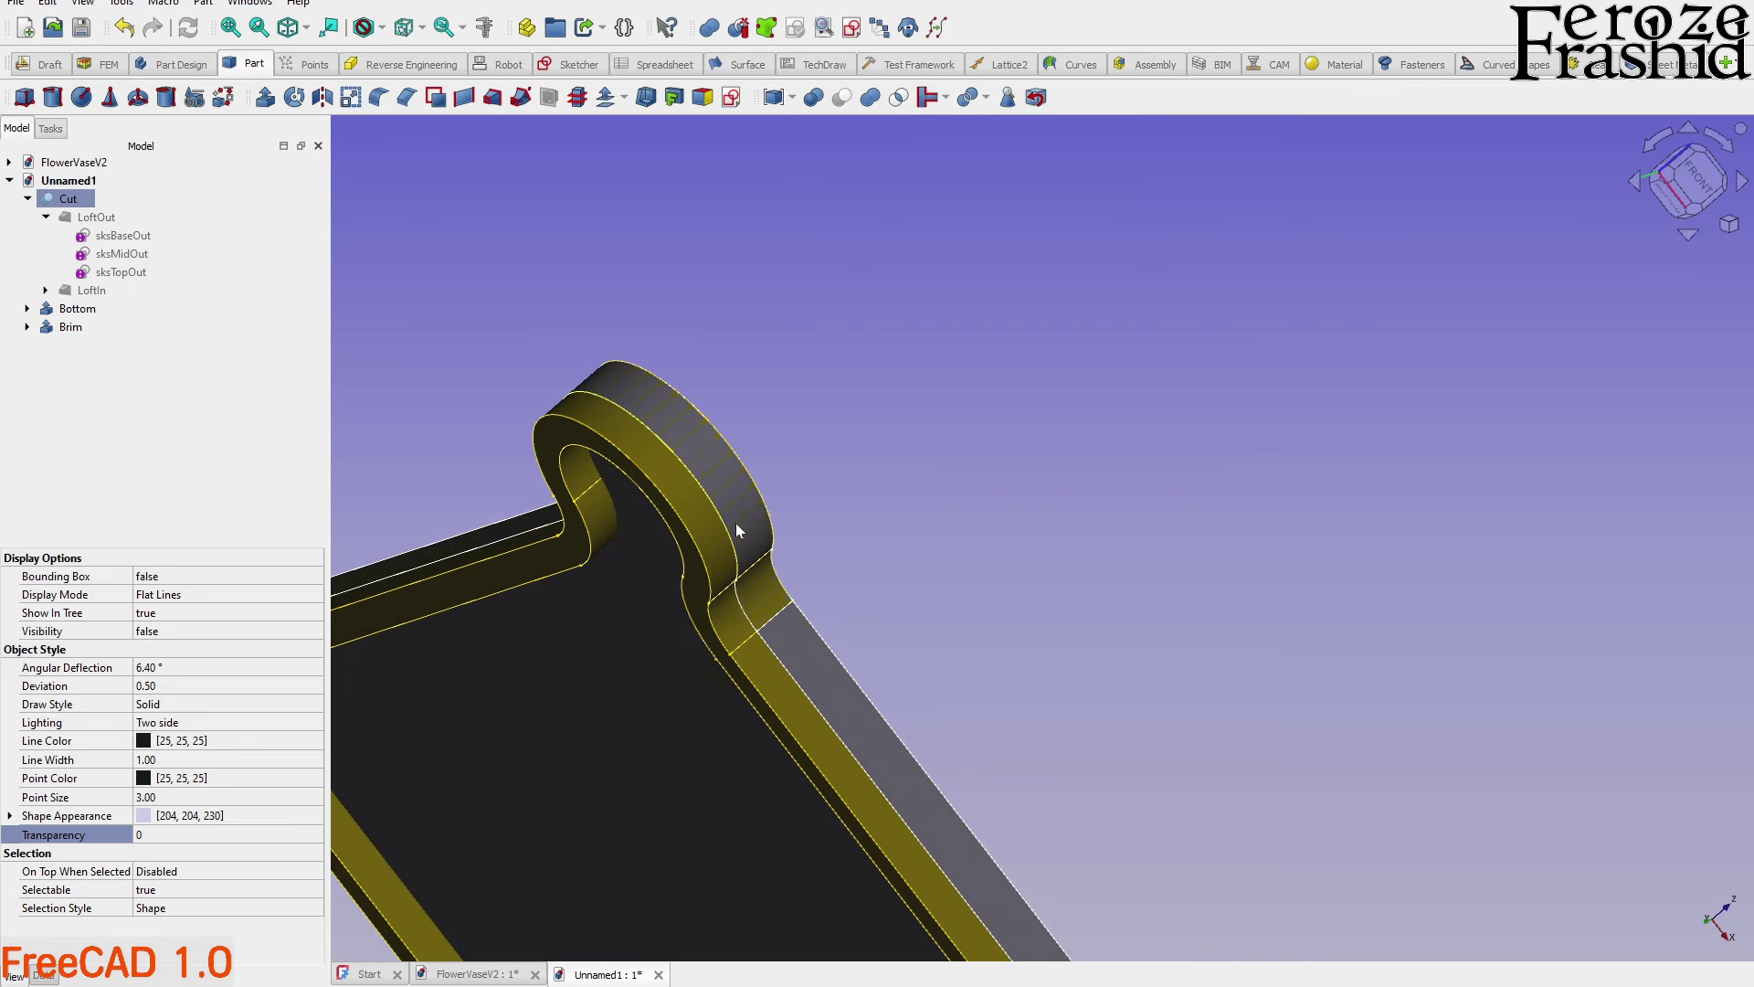
pyautogui.click(700, 549)
pyautogui.press('space')
pyautogui.press('space')
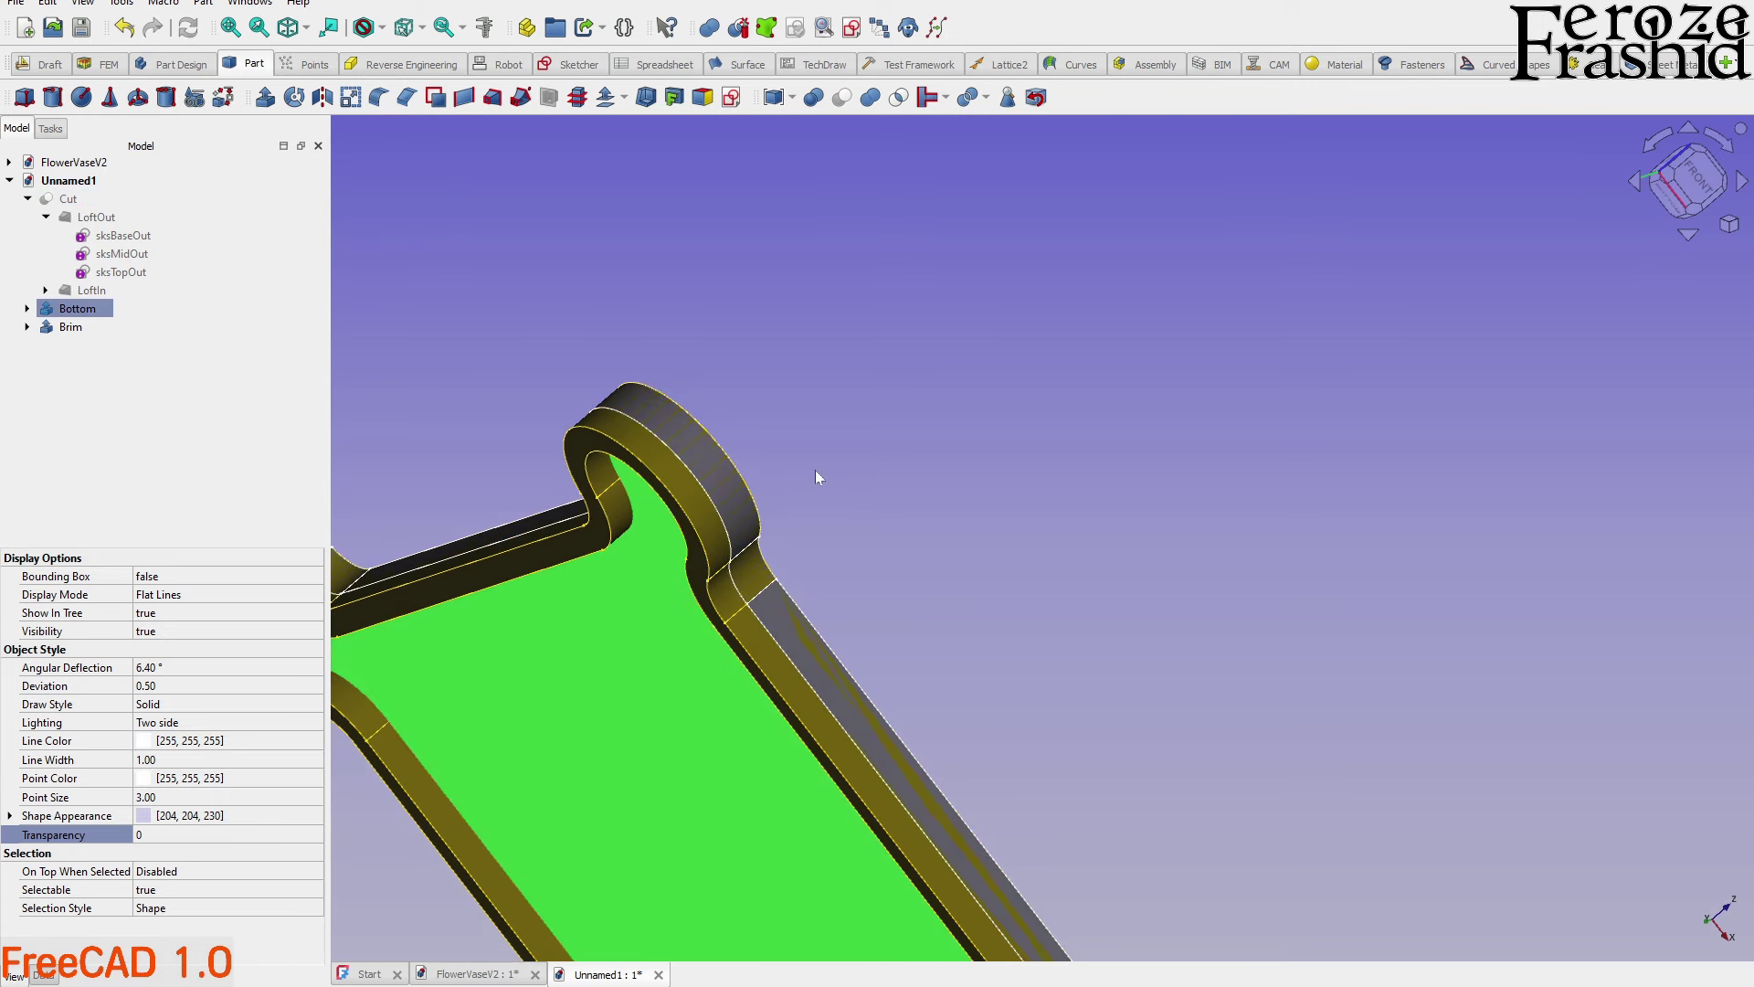
pyautogui.moveTo(789, 484); pyautogui.dragTo(770, 494, button='middle')
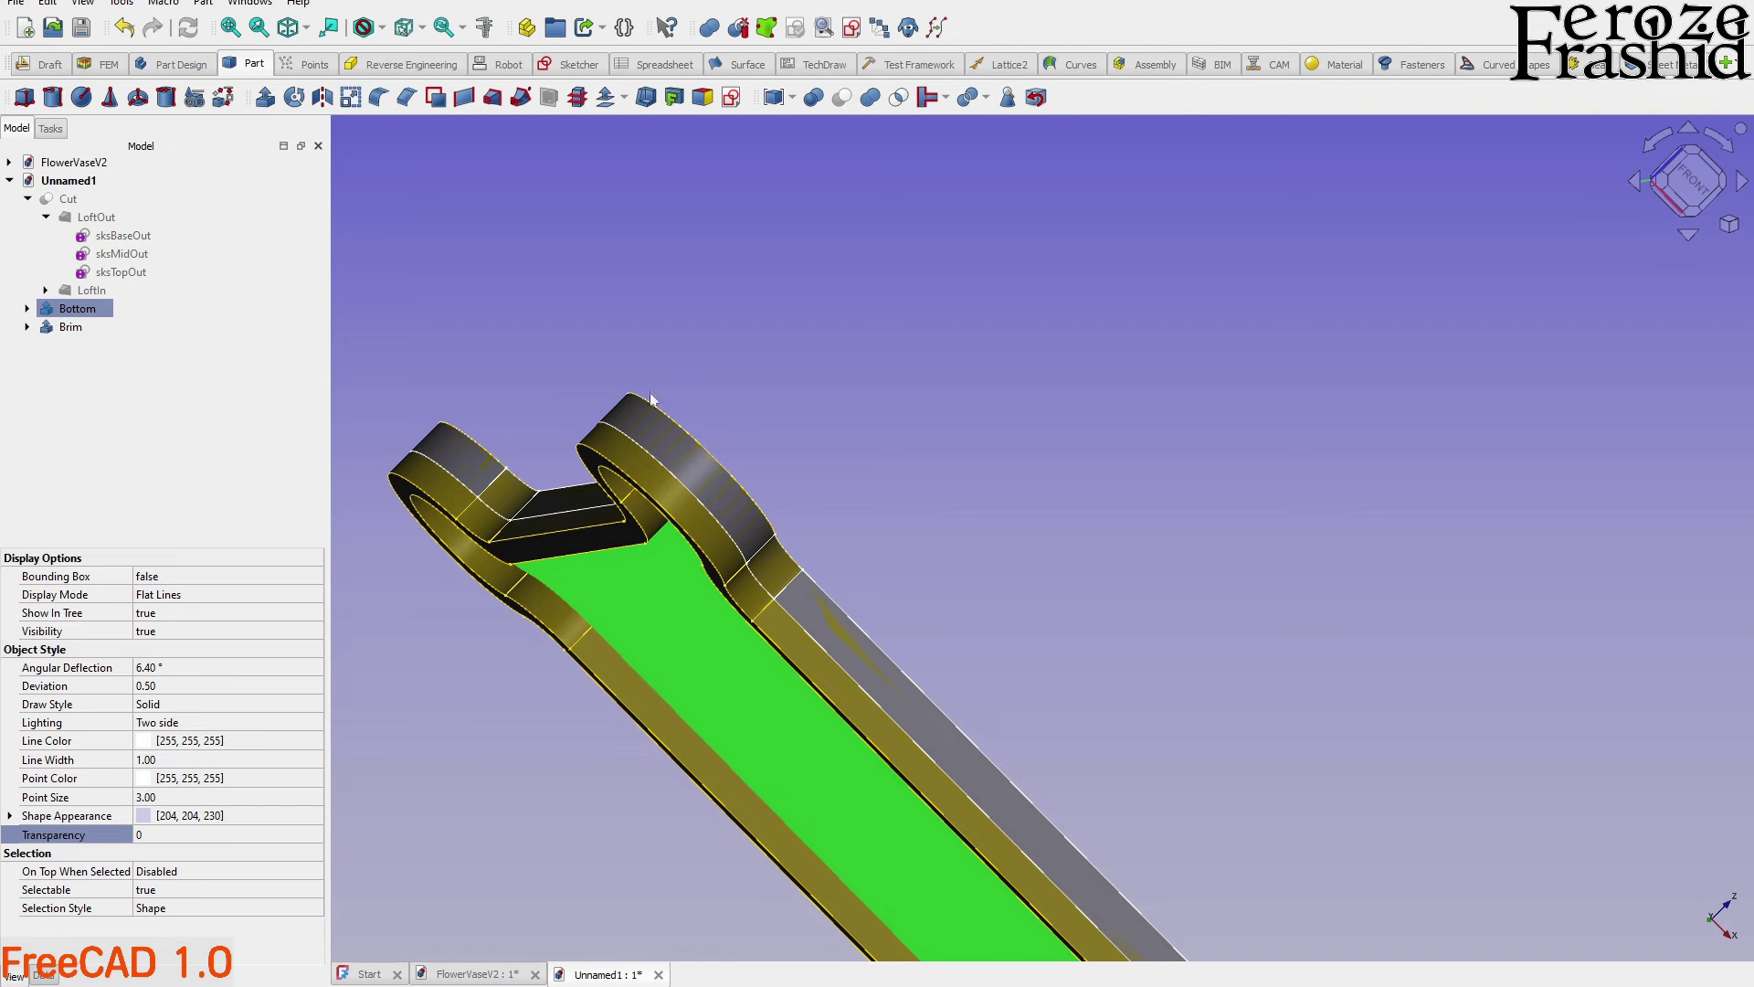
# Show the hidden Cut object and rename it BaseBody
pyautogui.click(73, 201)
pyautogui.press('space')
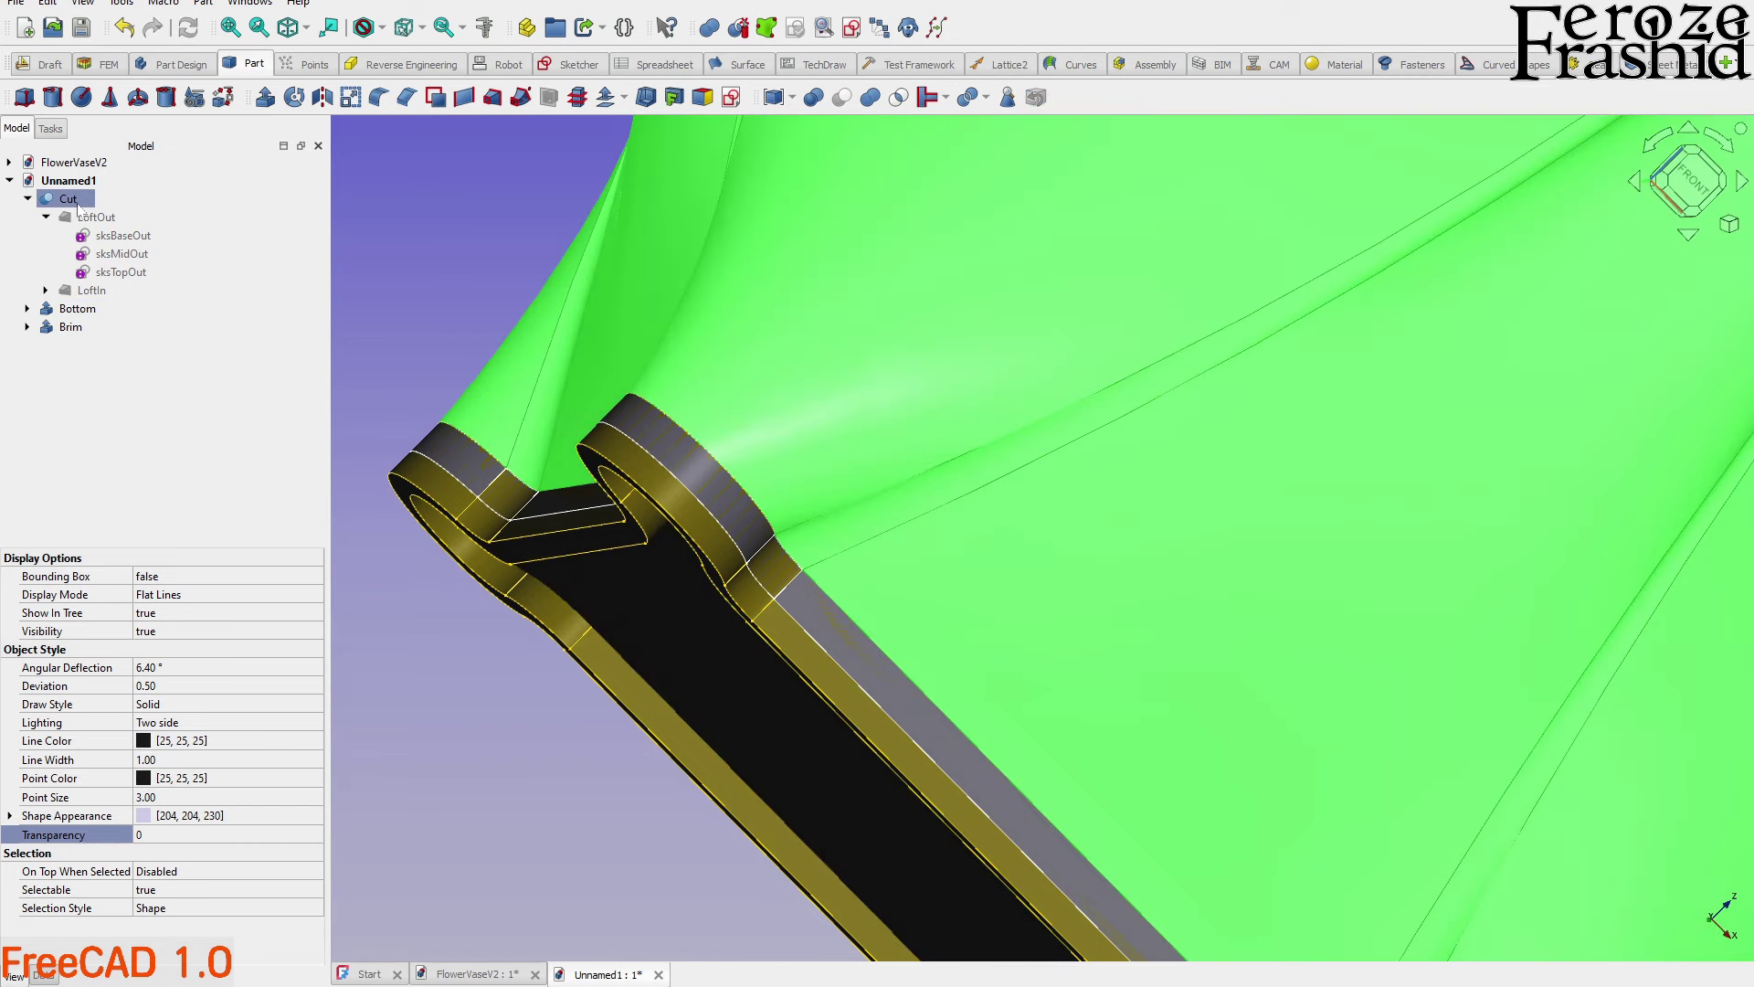
pyautogui.click(79, 201)
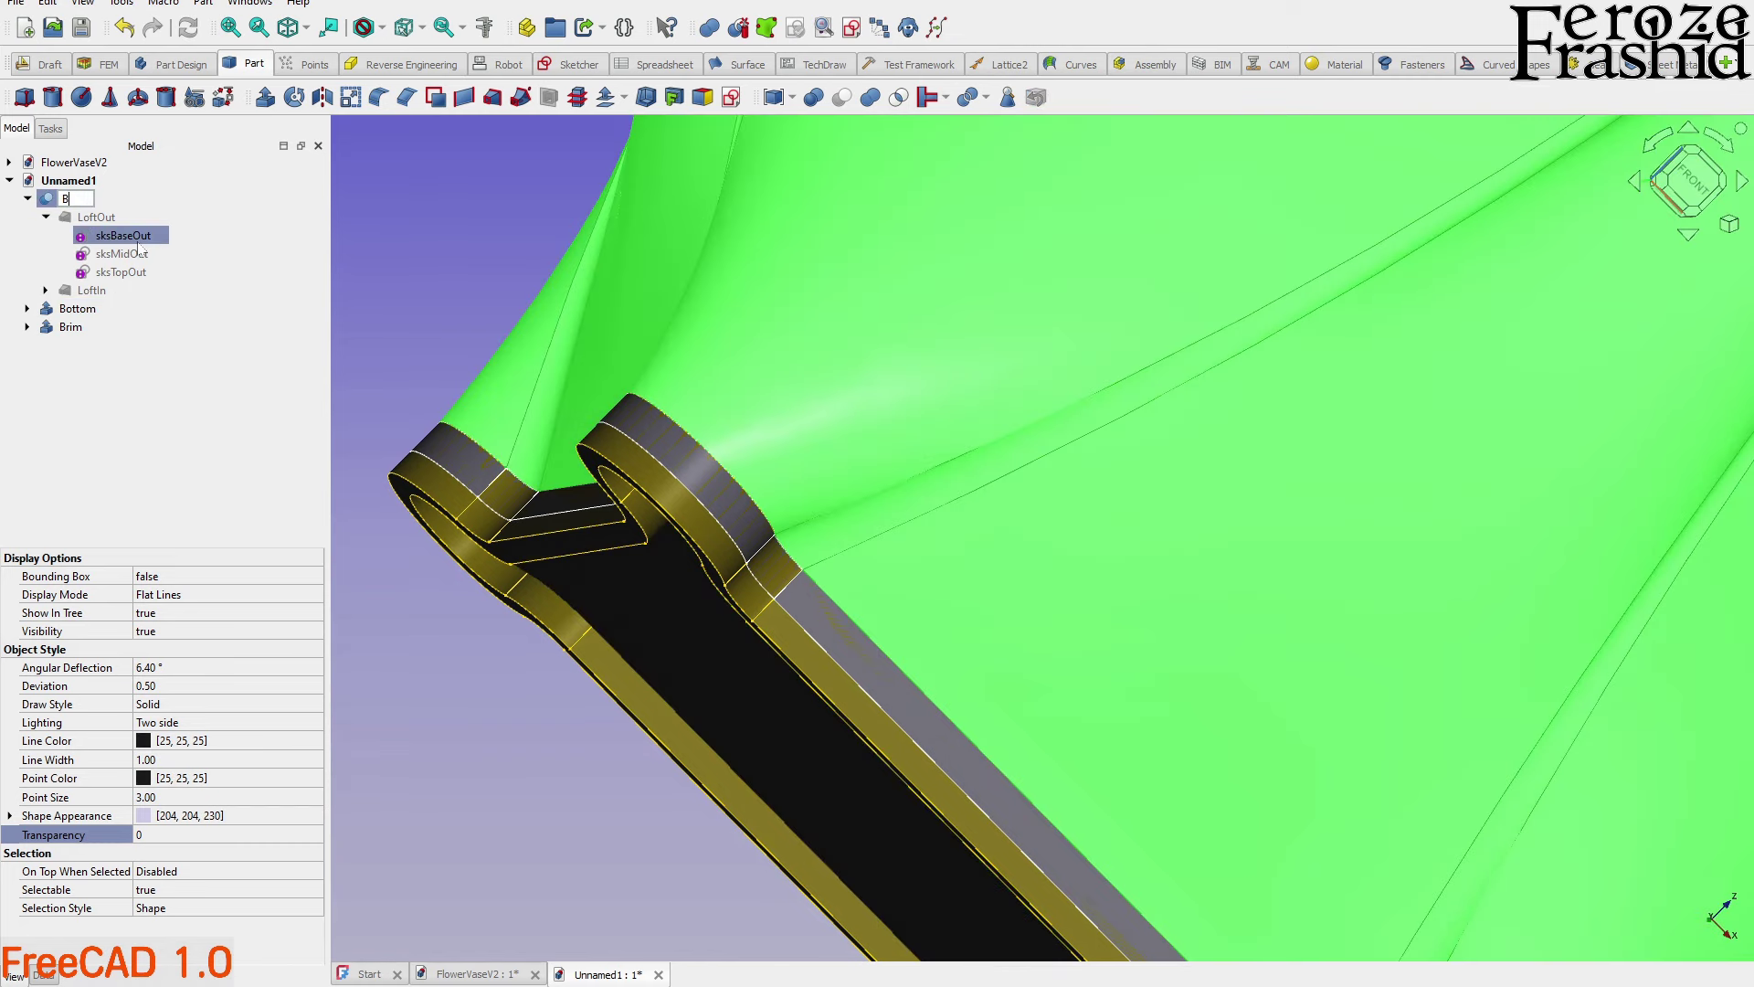
pyautogui.press('Return')
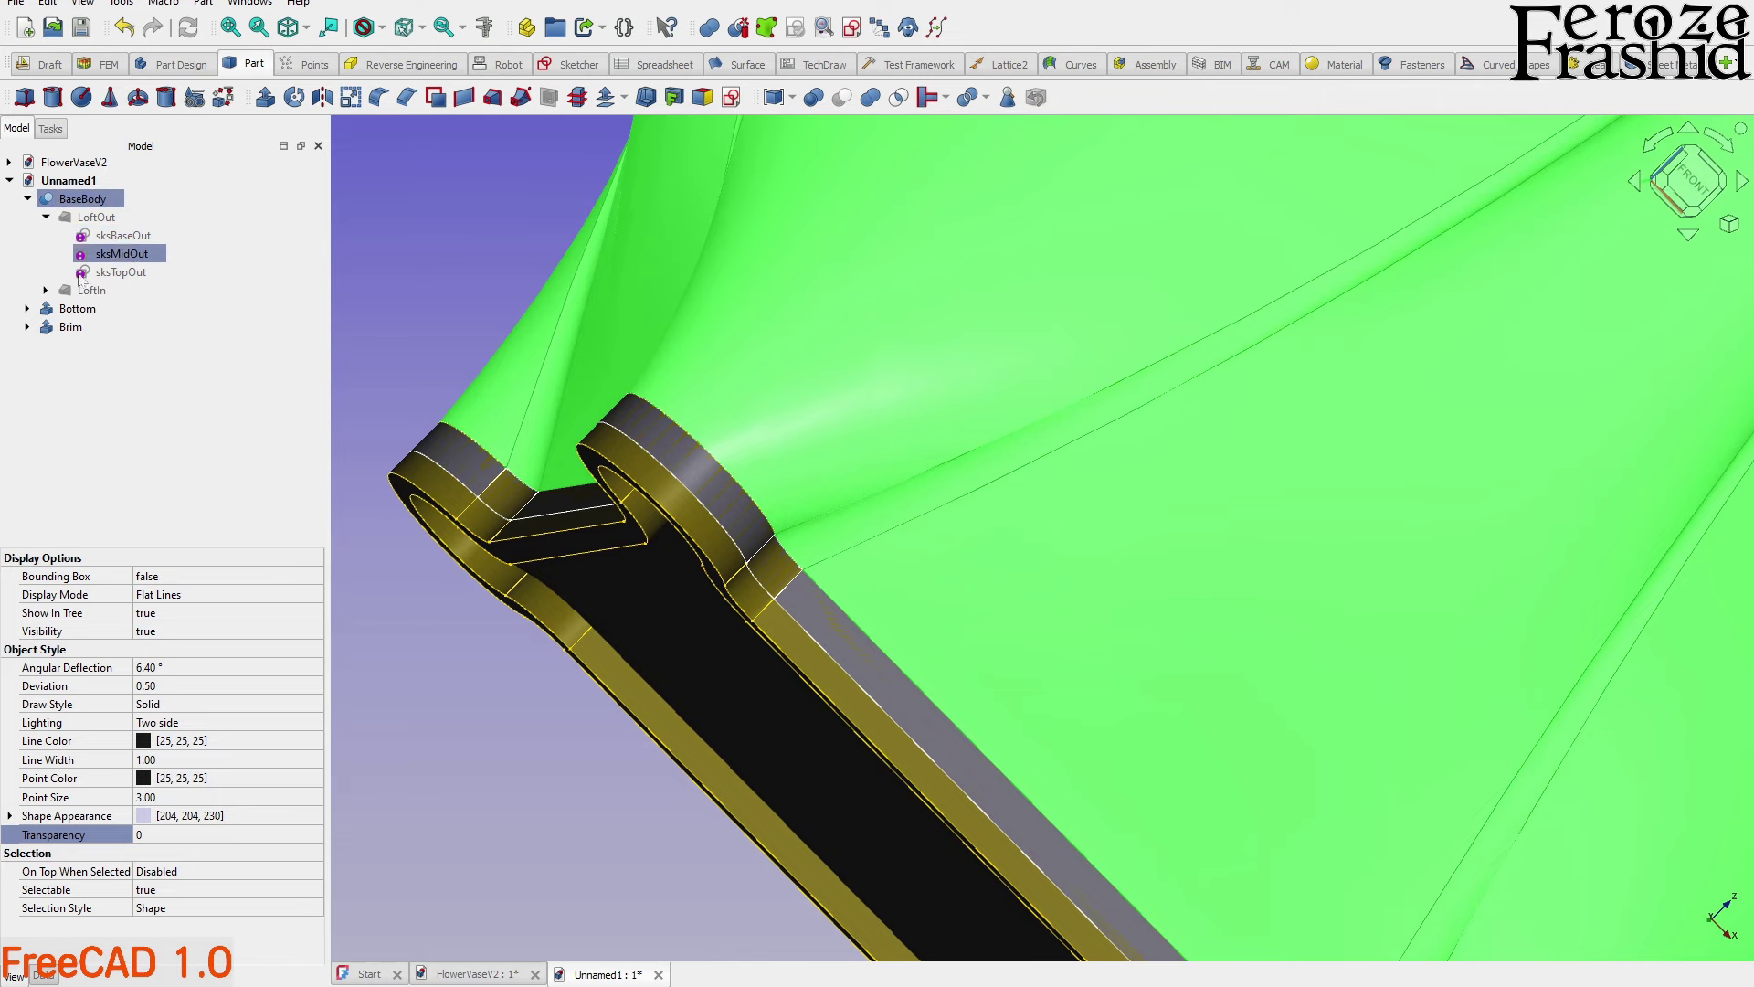
# Examine the vase's underside, highlighting a BaseBody side face and the Bottom face to distinguish the separate parts
pyautogui.click(404, 295)
pyautogui.moveTo(404, 294); pyautogui.dragTo(706, 573)
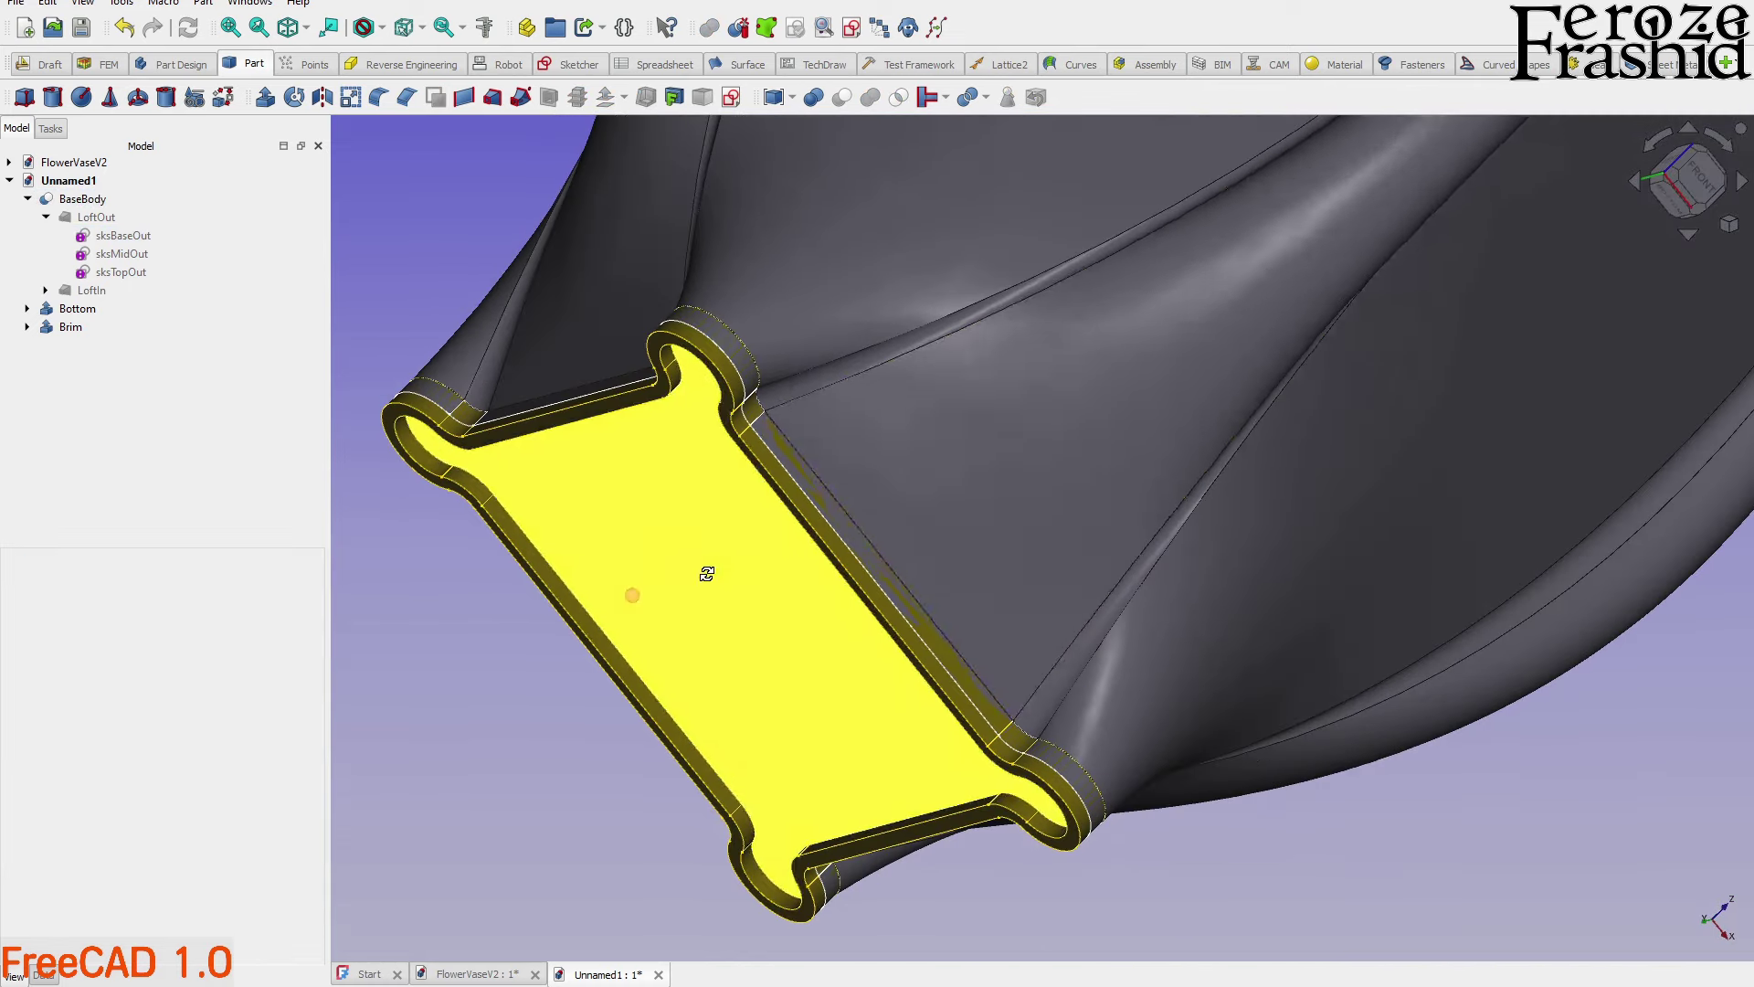
pyautogui.click(945, 464)
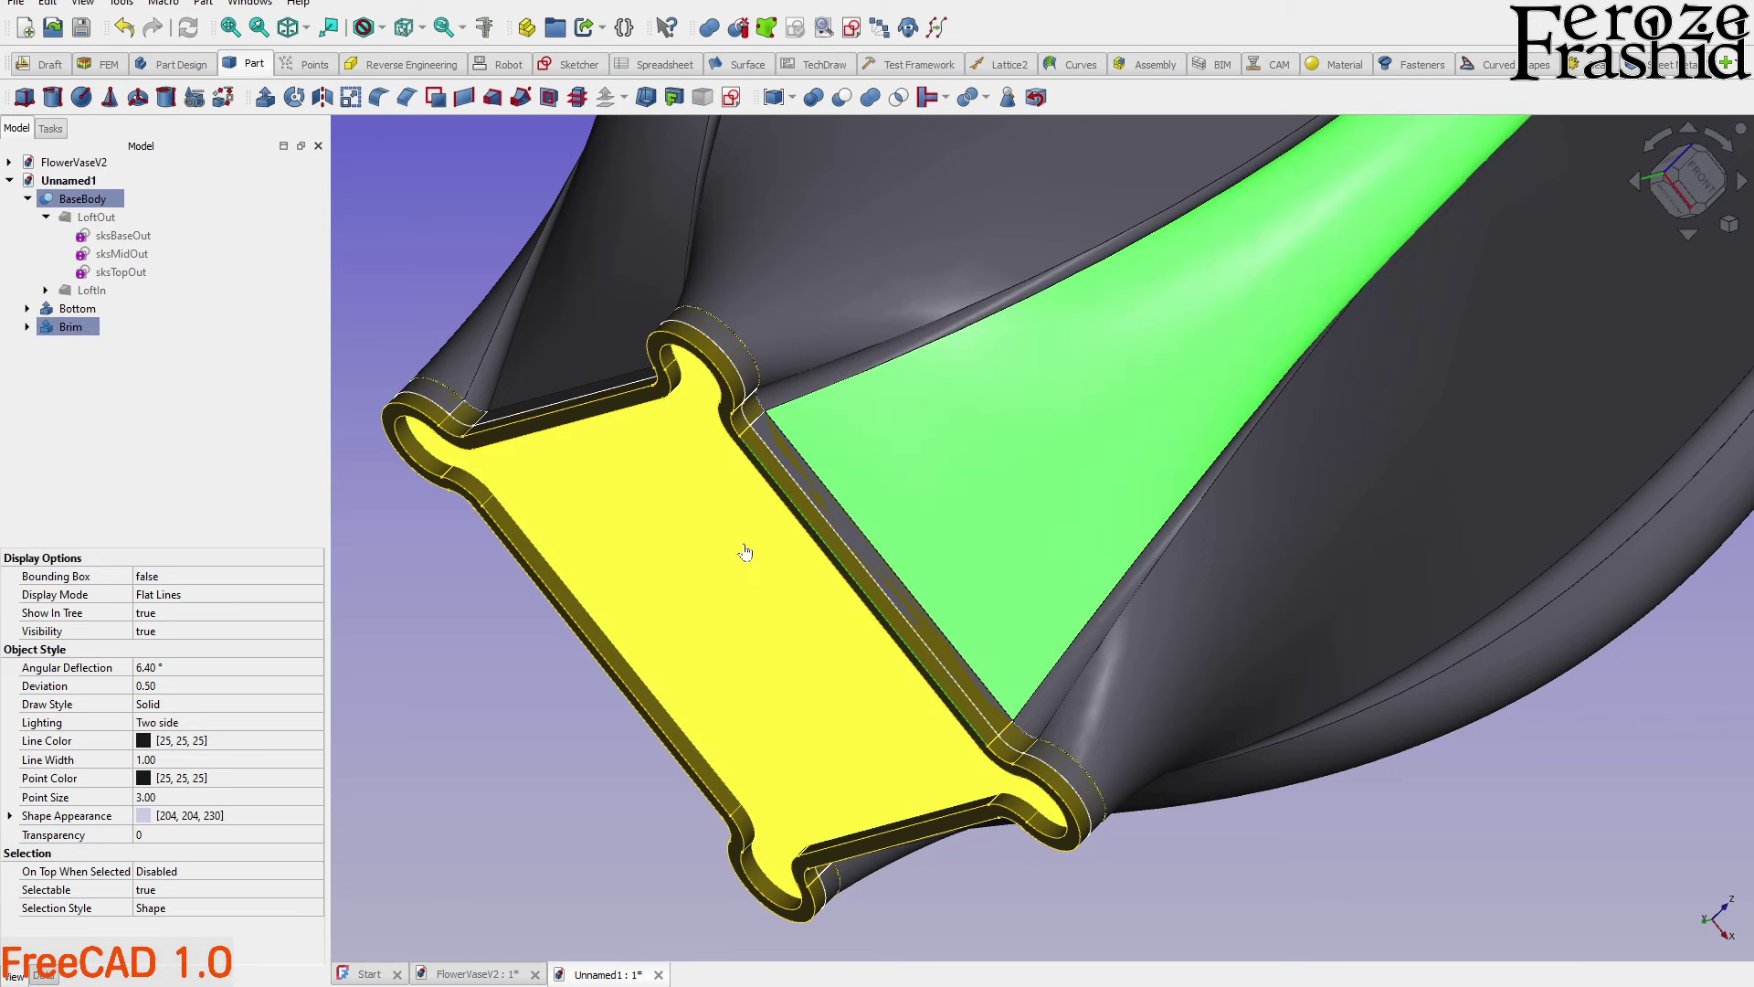
pyautogui.keyDown('ctrl'); pyautogui.click(729, 552); pyautogui.keyUp('ctrl')
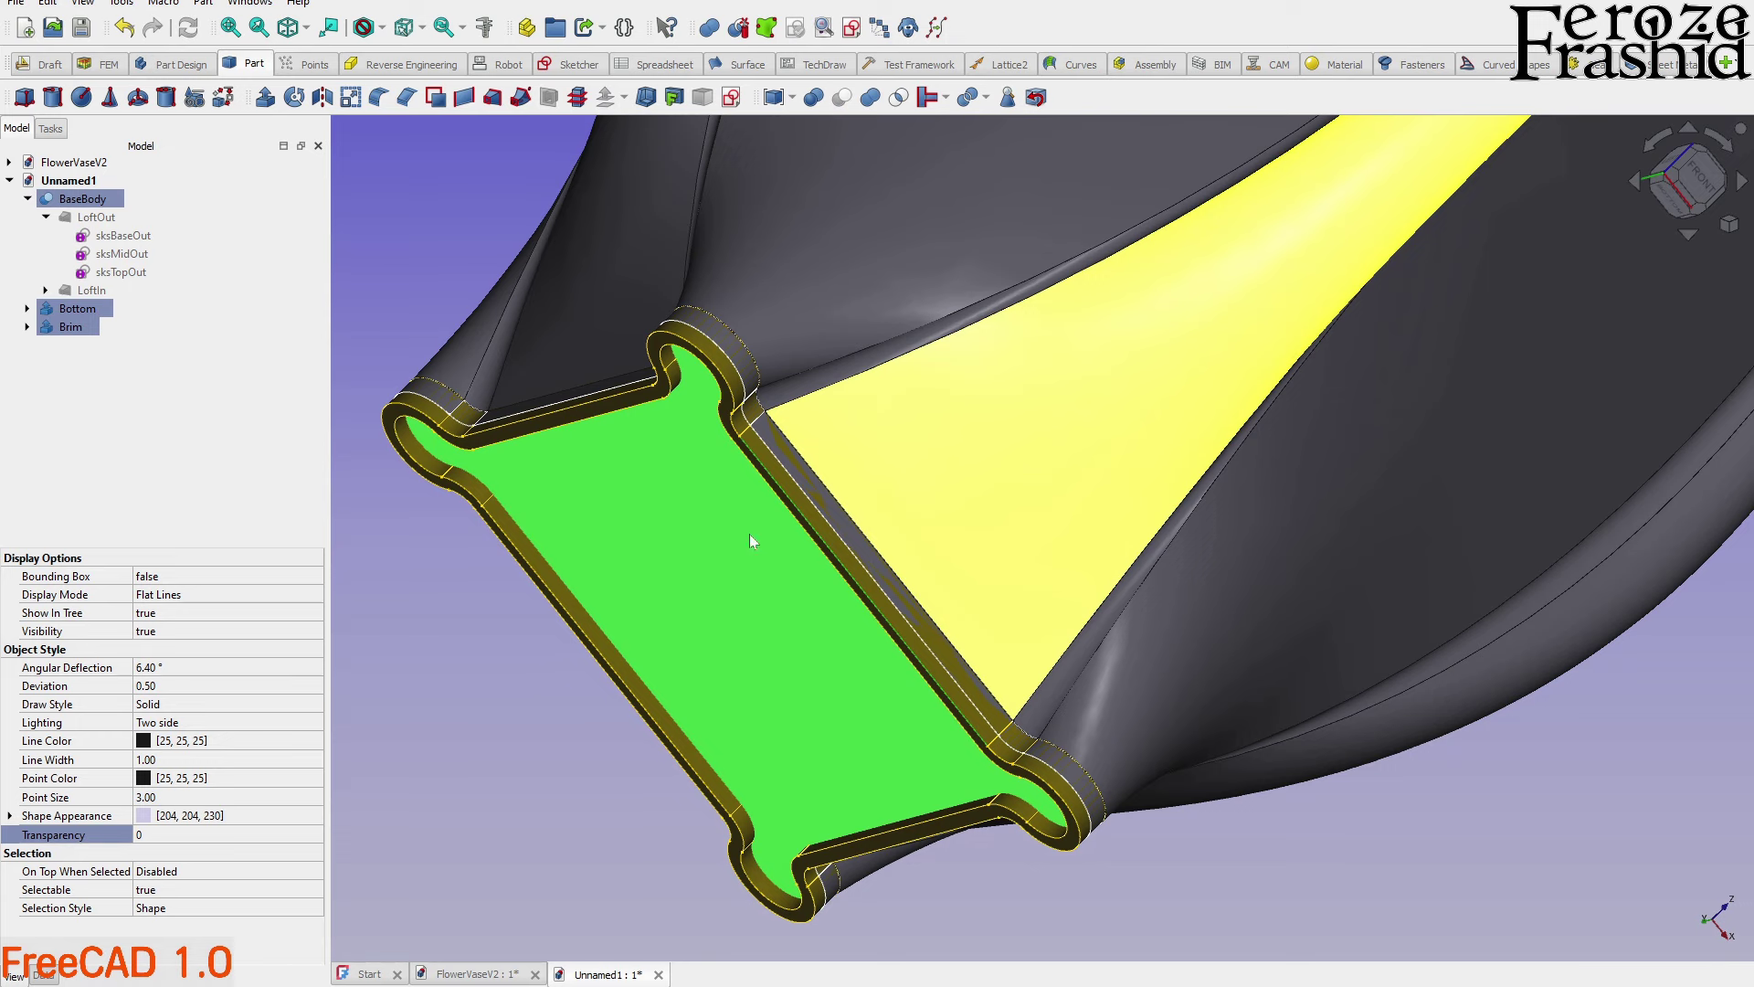
pyautogui.click(513, 672)
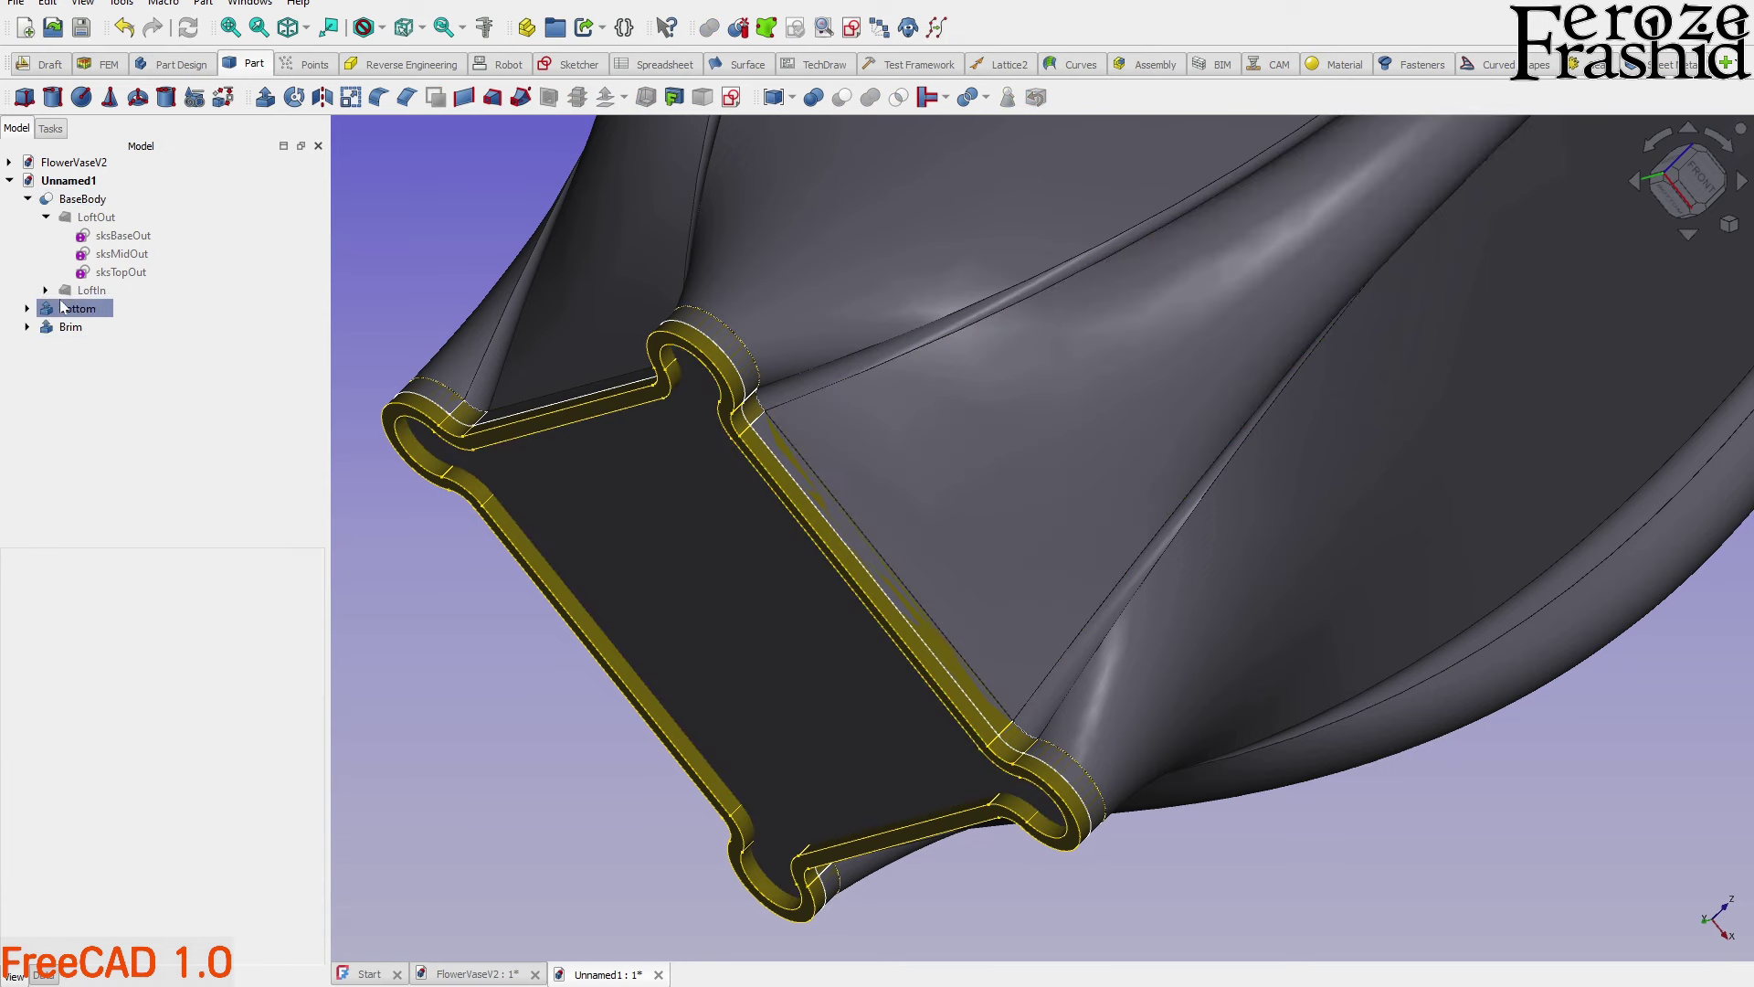
# Collapse BaseBody in the tree and fuse BaseBody, Bottom and Brim into a single solid with a Boolean union
pyautogui.click(20, 200)
pyautogui.click(29, 199)
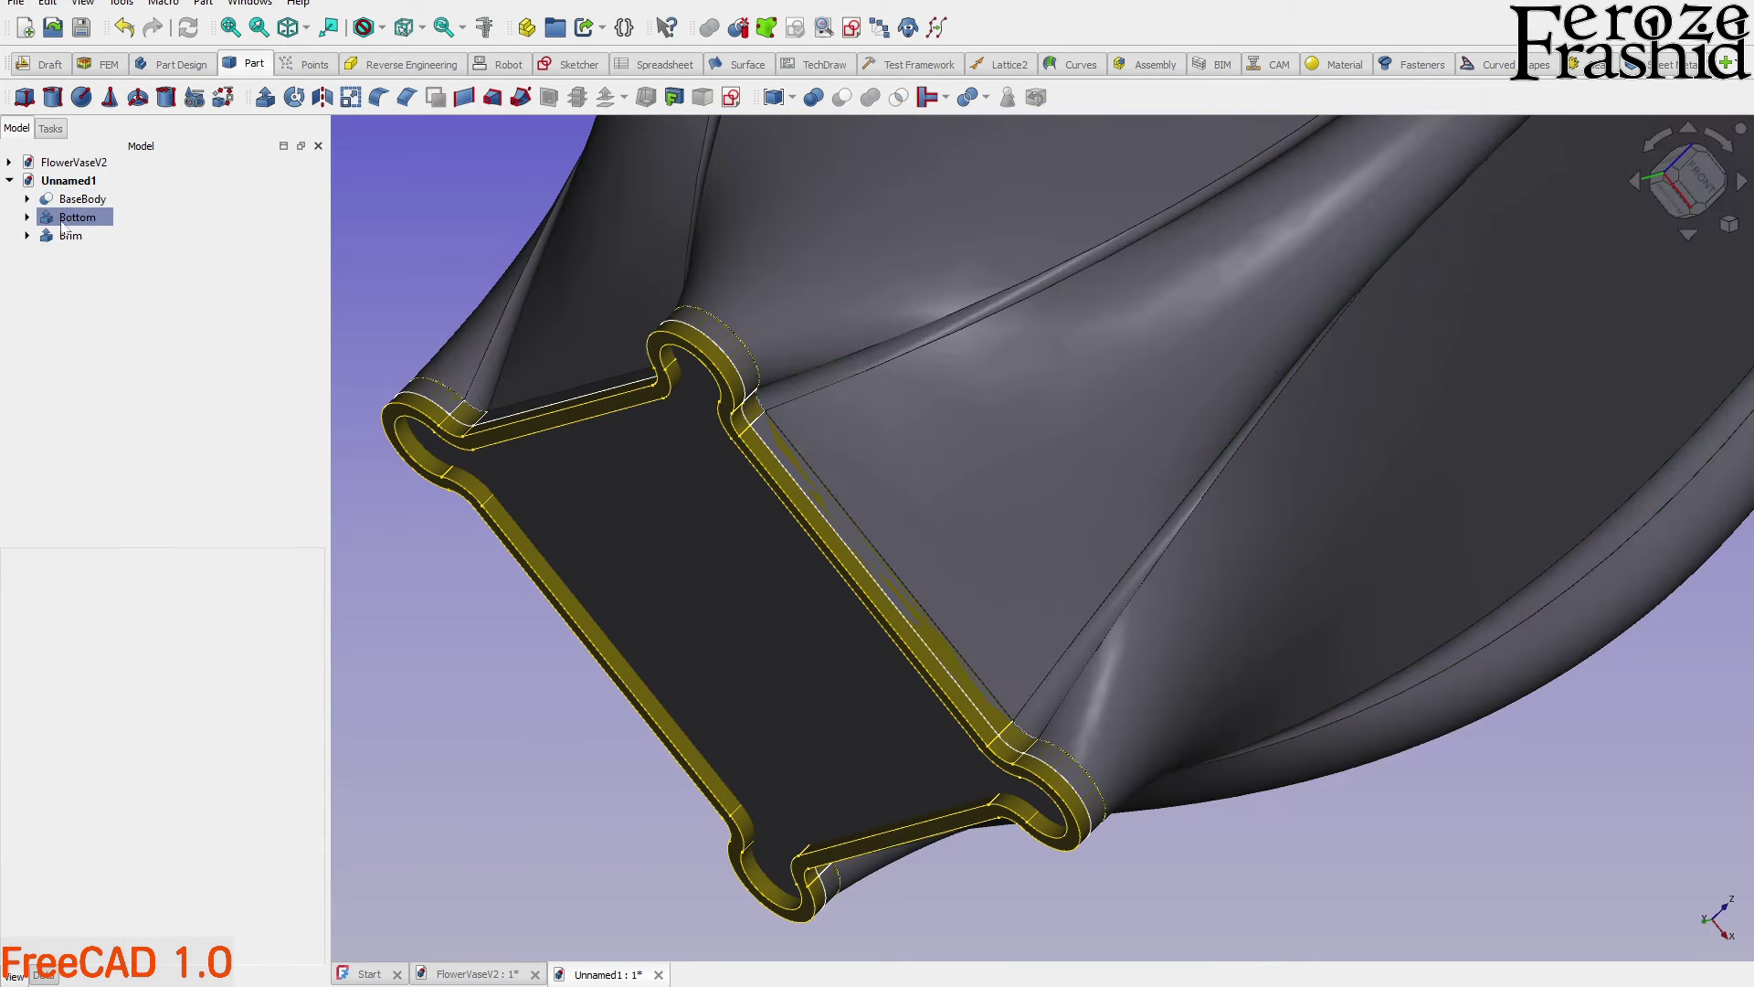
pyautogui.moveTo(75, 199); pyautogui.dragTo(135, 248)
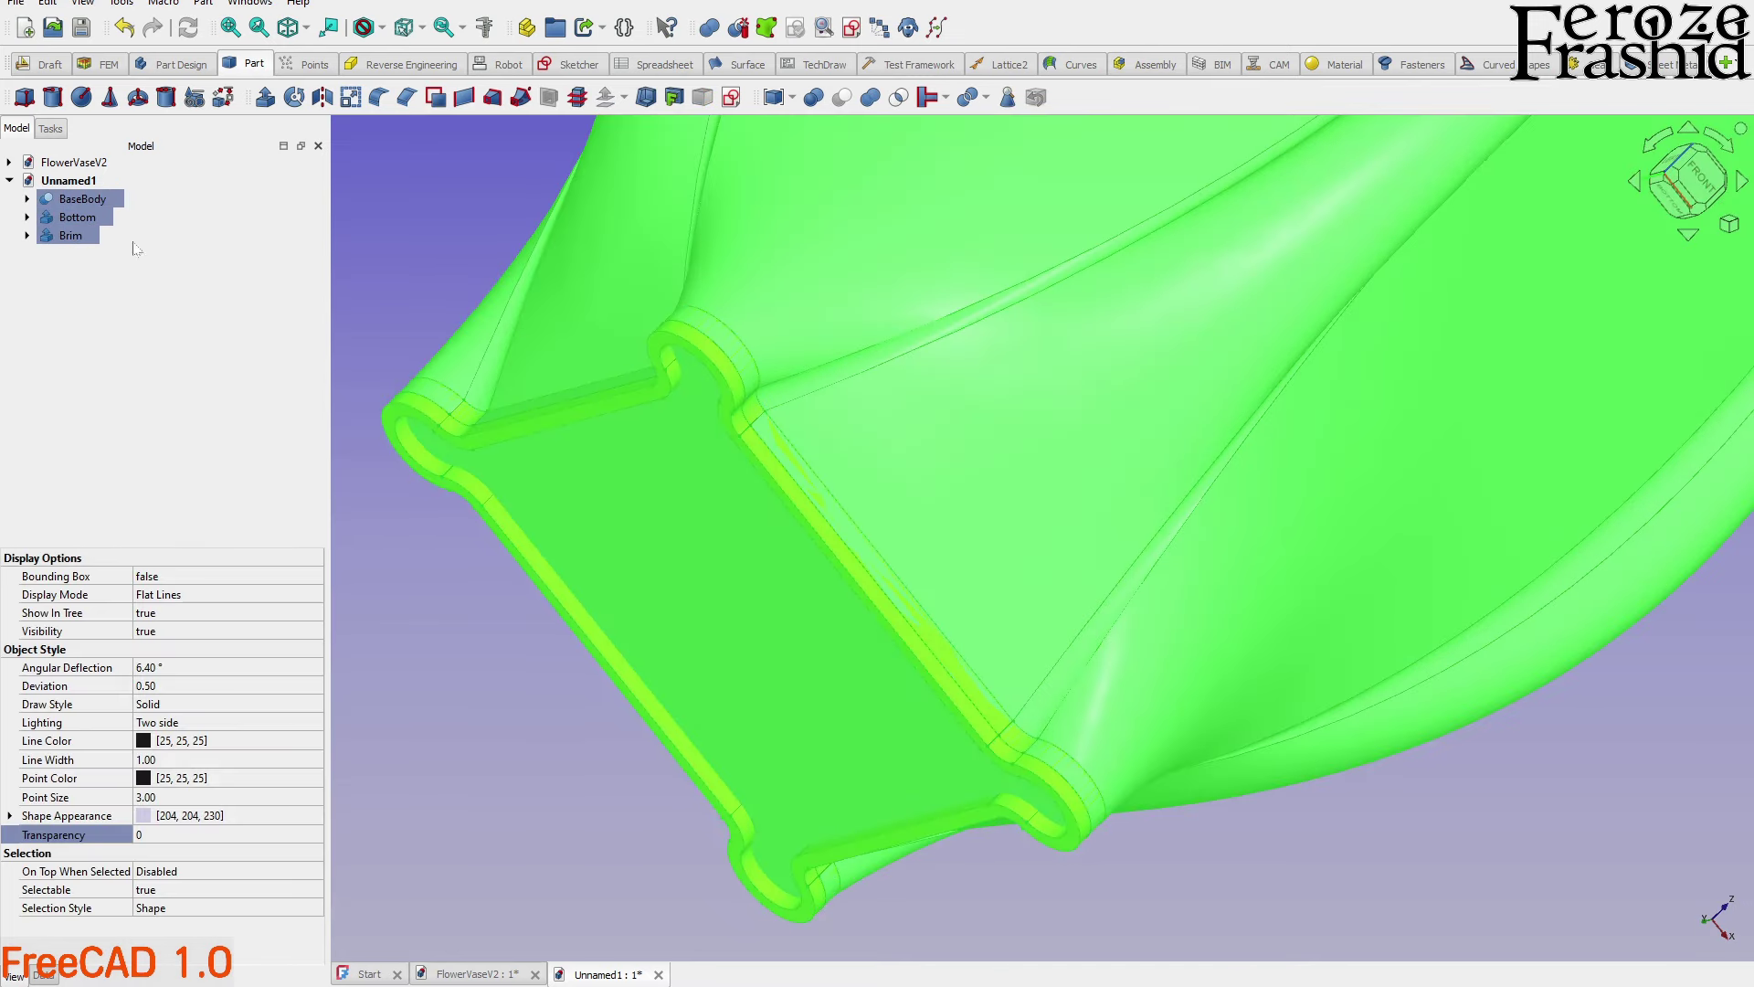
pyautogui.scroll(-3, 625, 592)
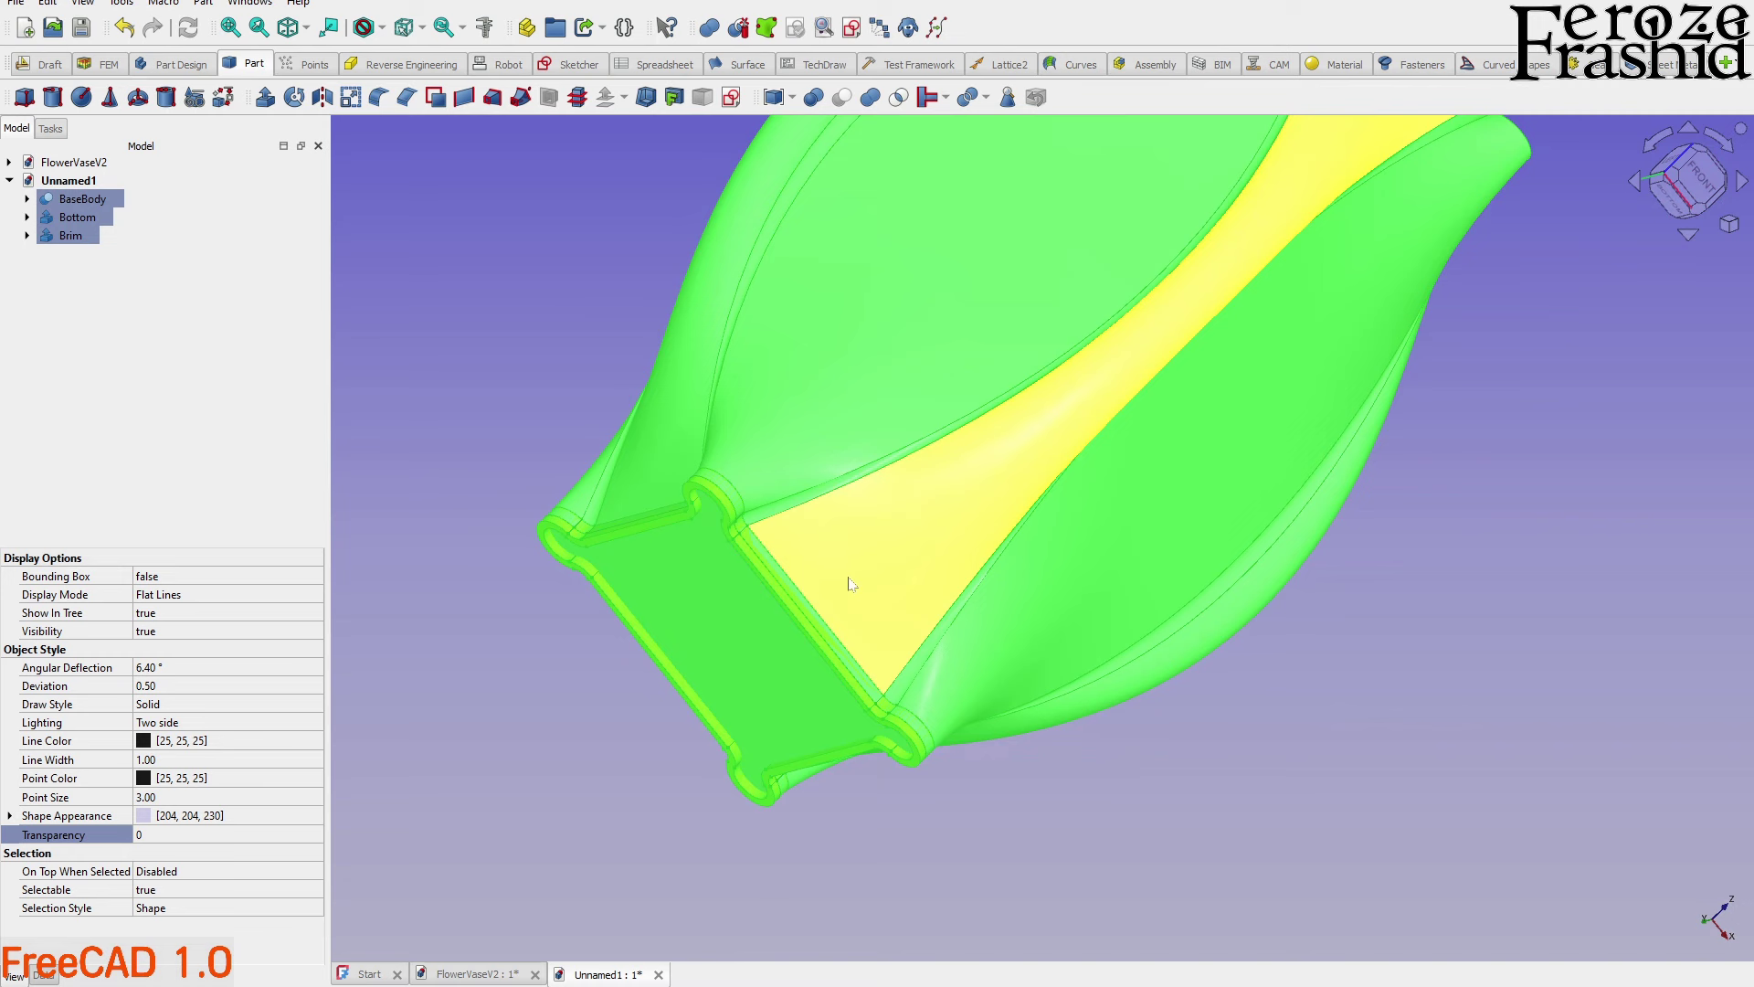
pyautogui.click(877, 108)
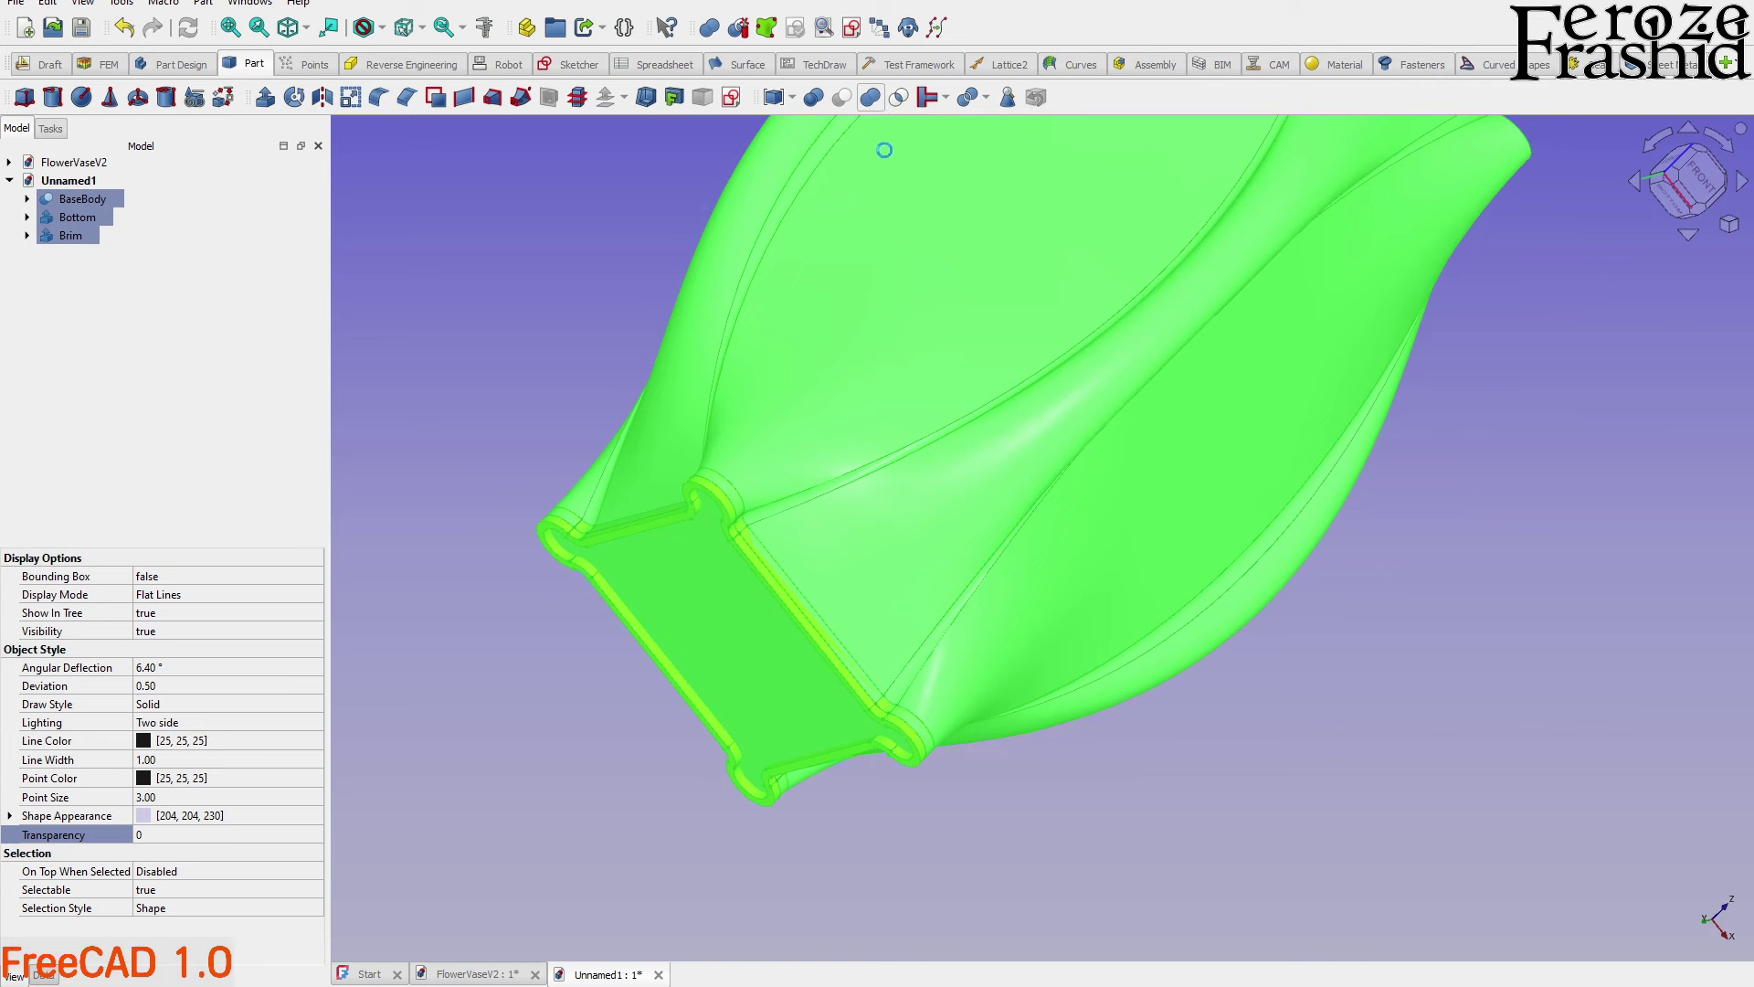
# Examine the fused vase's sides, brim and underside from several angles
pyautogui.moveTo(825, 469); pyautogui.dragTo(947, 598, button='middle')
pyautogui.scroll(5, 948, 598)
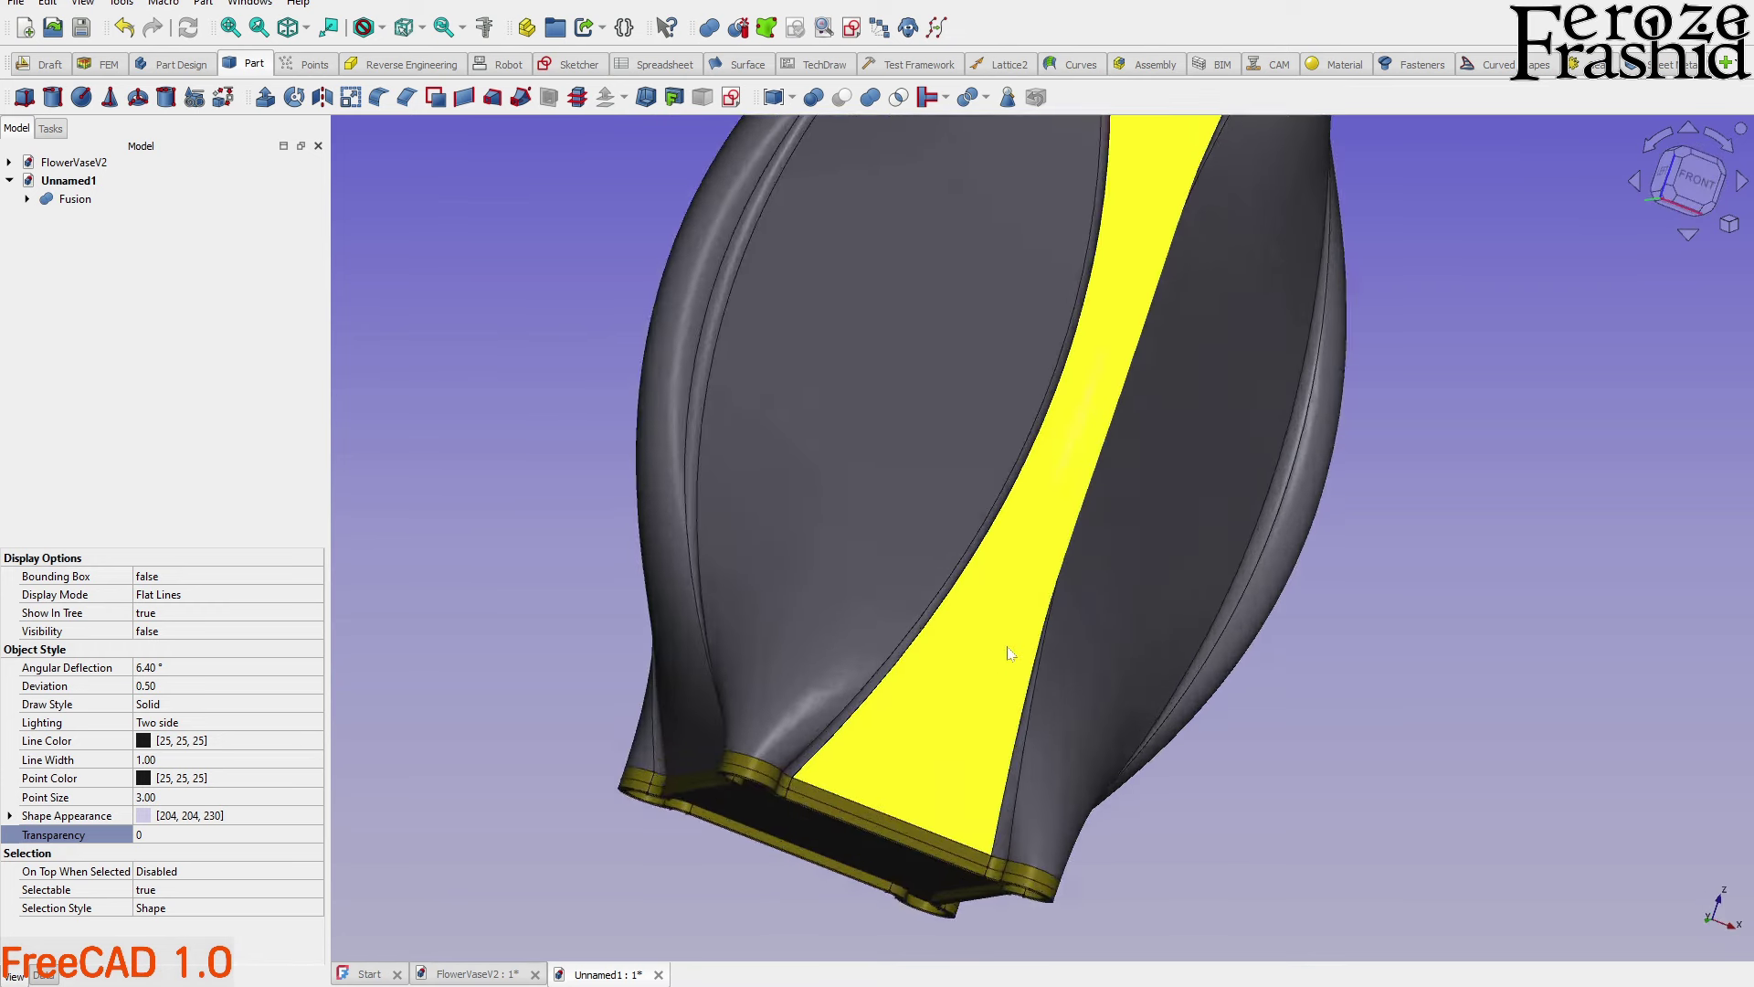
pyautogui.moveTo(1011, 654); pyautogui.dragTo(1006, 646, button='middle')
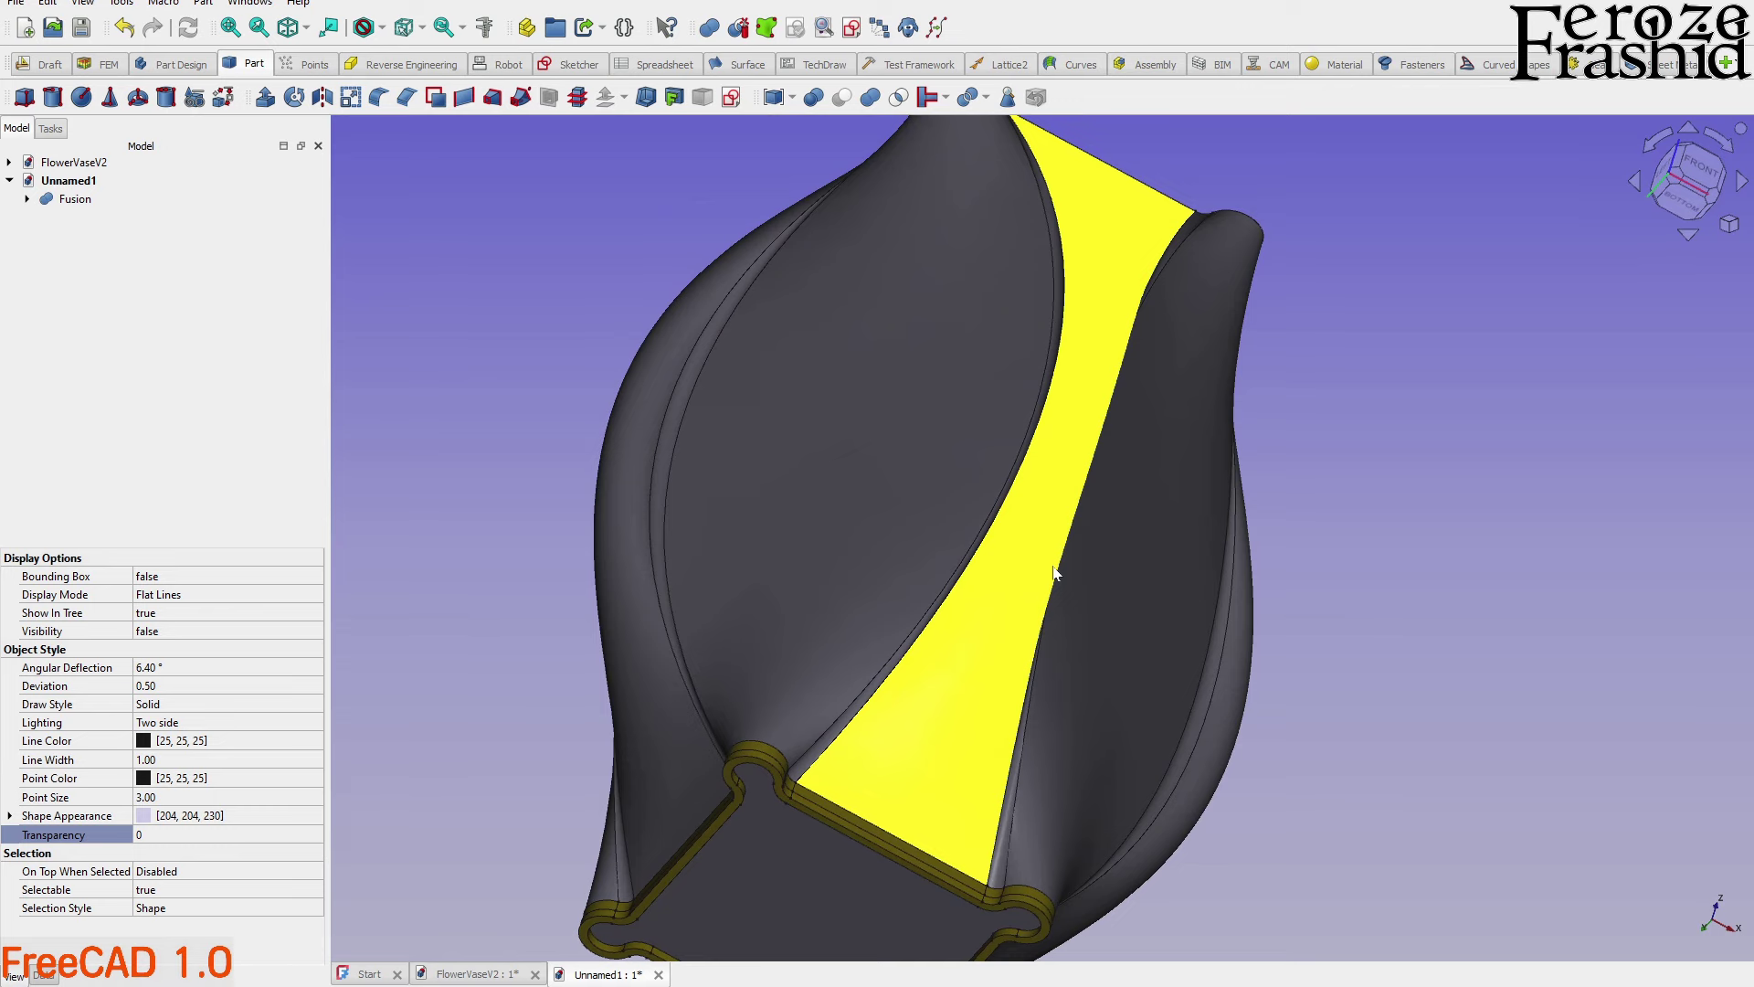
pyautogui.scroll(-4, 1053, 572)
pyautogui.scroll(6, 967, 598)
pyautogui.moveTo(899, 702); pyautogui.dragTo(710, 537, button='middle')
pyautogui.scroll(5, 782, 672)
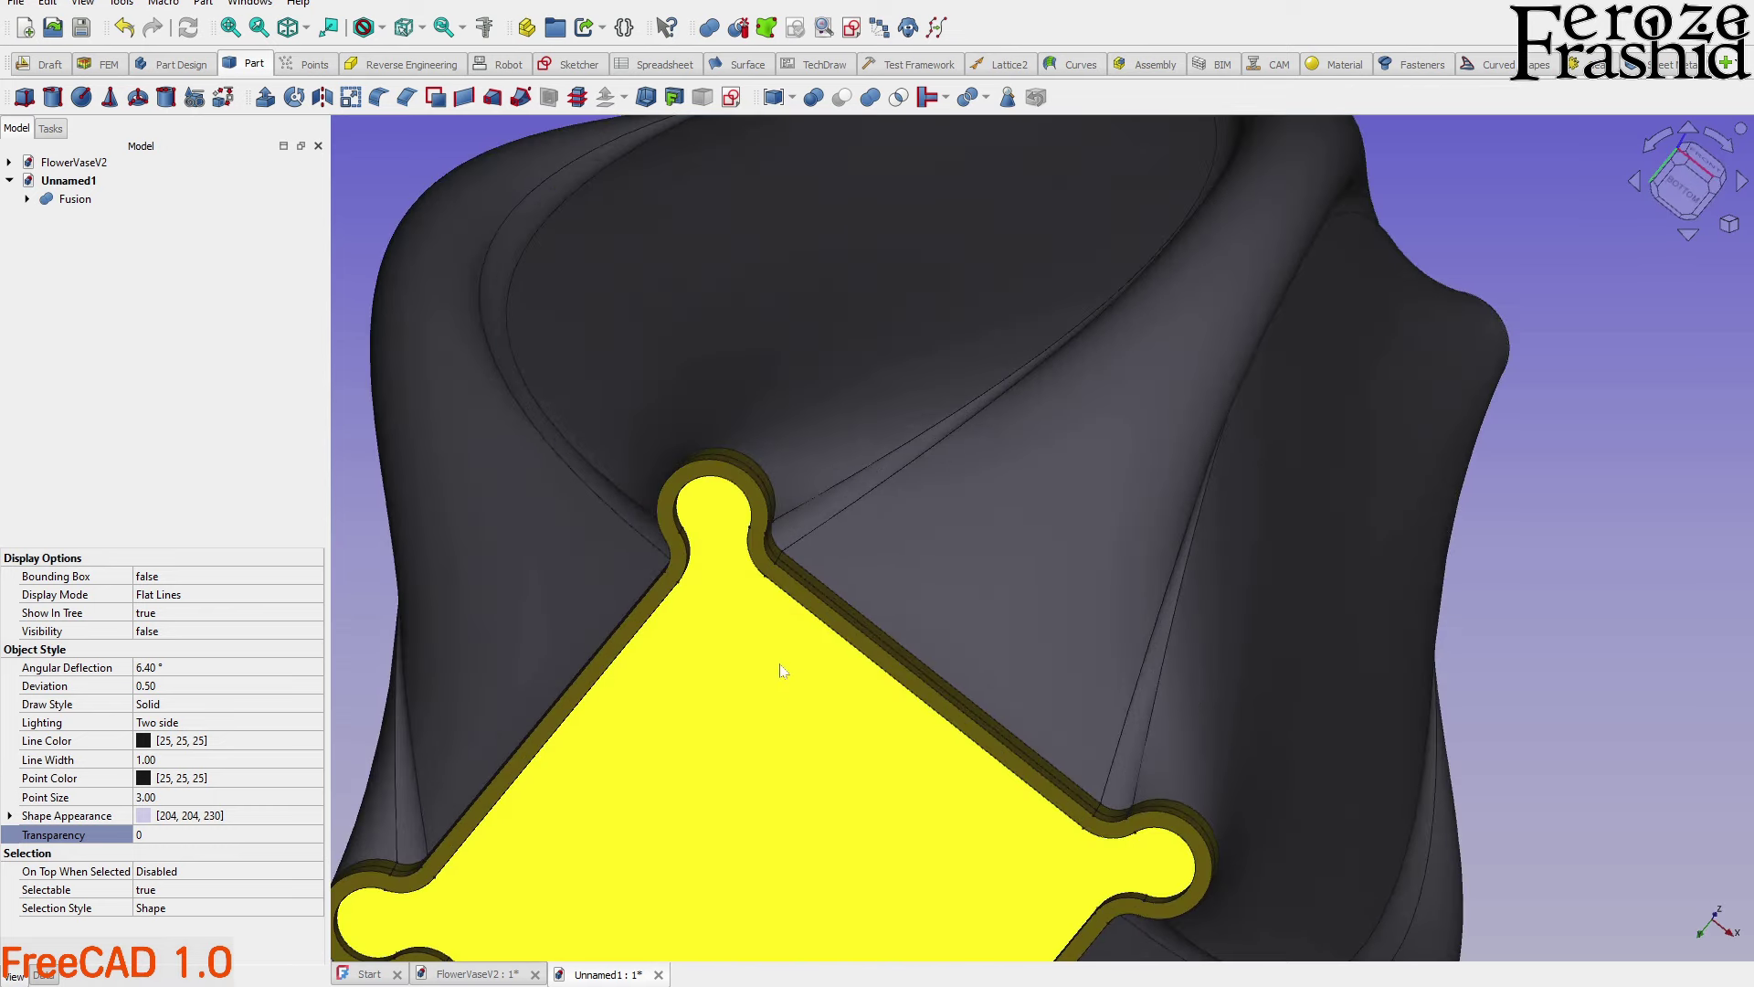
pyautogui.scroll(-3, 783, 672)
pyautogui.moveTo(901, 431); pyautogui.dragTo(814, 874, button='middle')
pyautogui.scroll(-5, 679, 813)
pyautogui.moveTo(726, 639); pyautogui.dragTo(822, 548, button='middle')
# Switch to the FlowerVaseV2 document and examine the finished vase's lettered sides, base and open rim
pyautogui.click(716, 536)
pyautogui.click(876, 601)
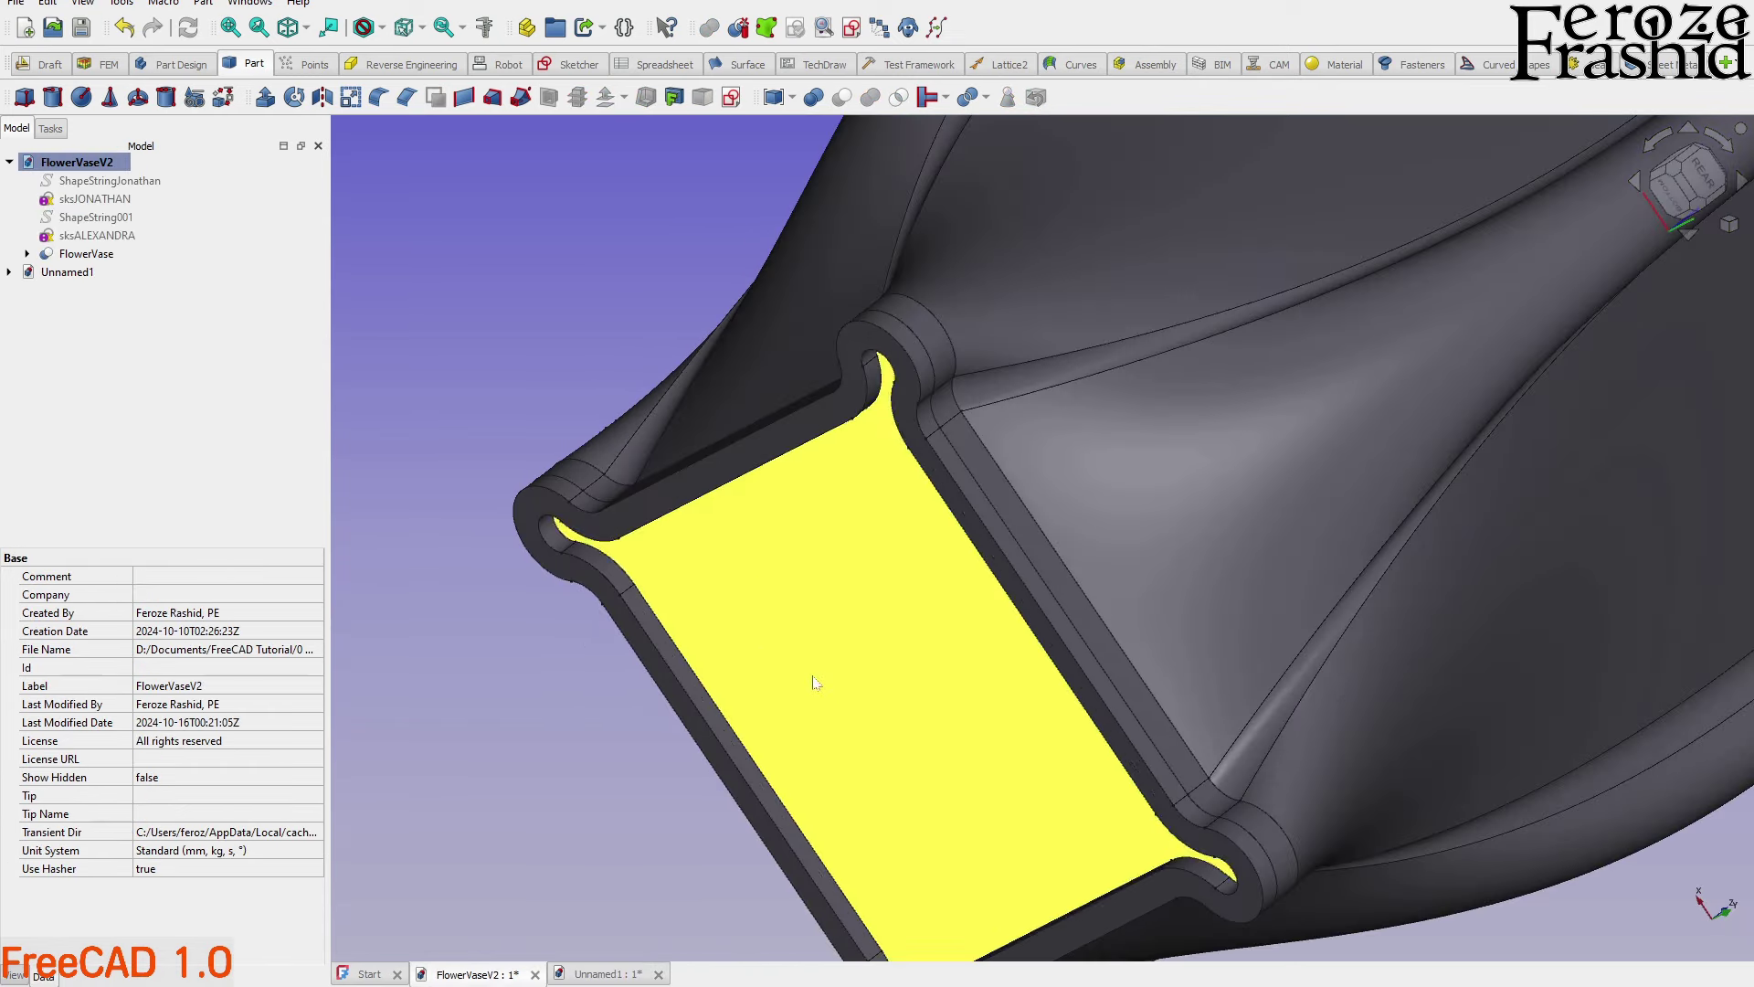
pyautogui.scroll(-10, 816, 683)
pyautogui.moveTo(961, 590); pyautogui.dragTo(1115, 601, button='middle')
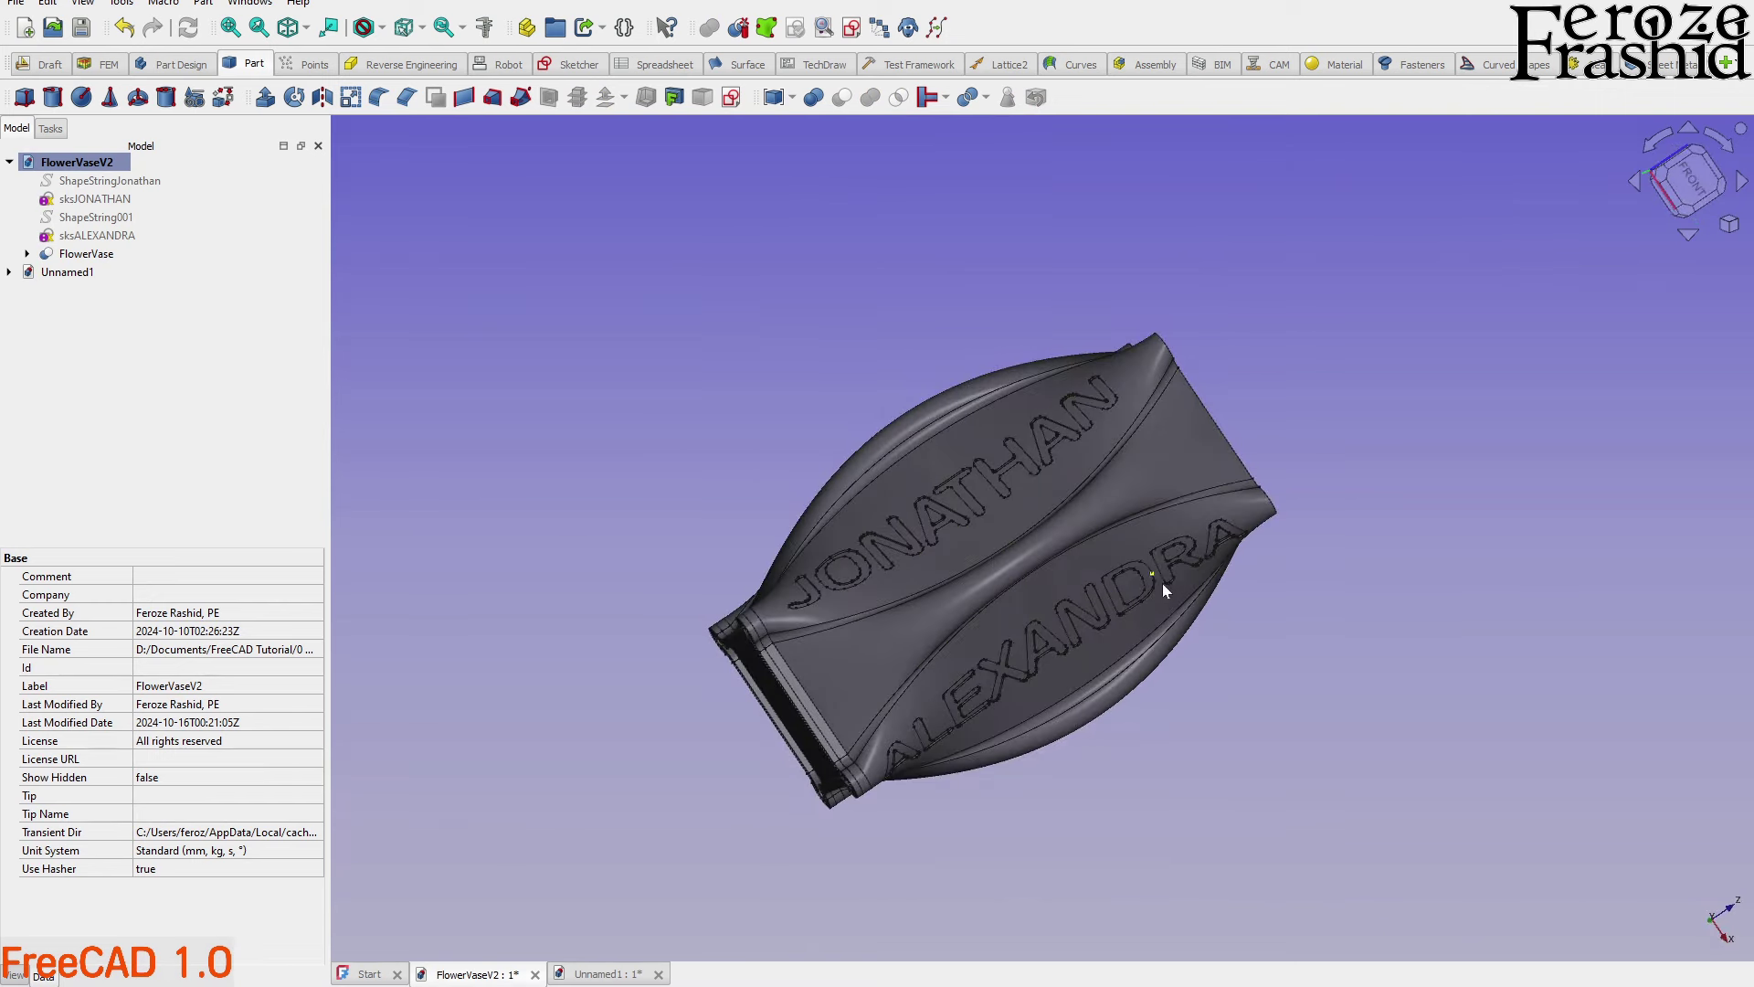
pyautogui.moveTo(1088, 576); pyautogui.dragTo(771, 589, button='middle')
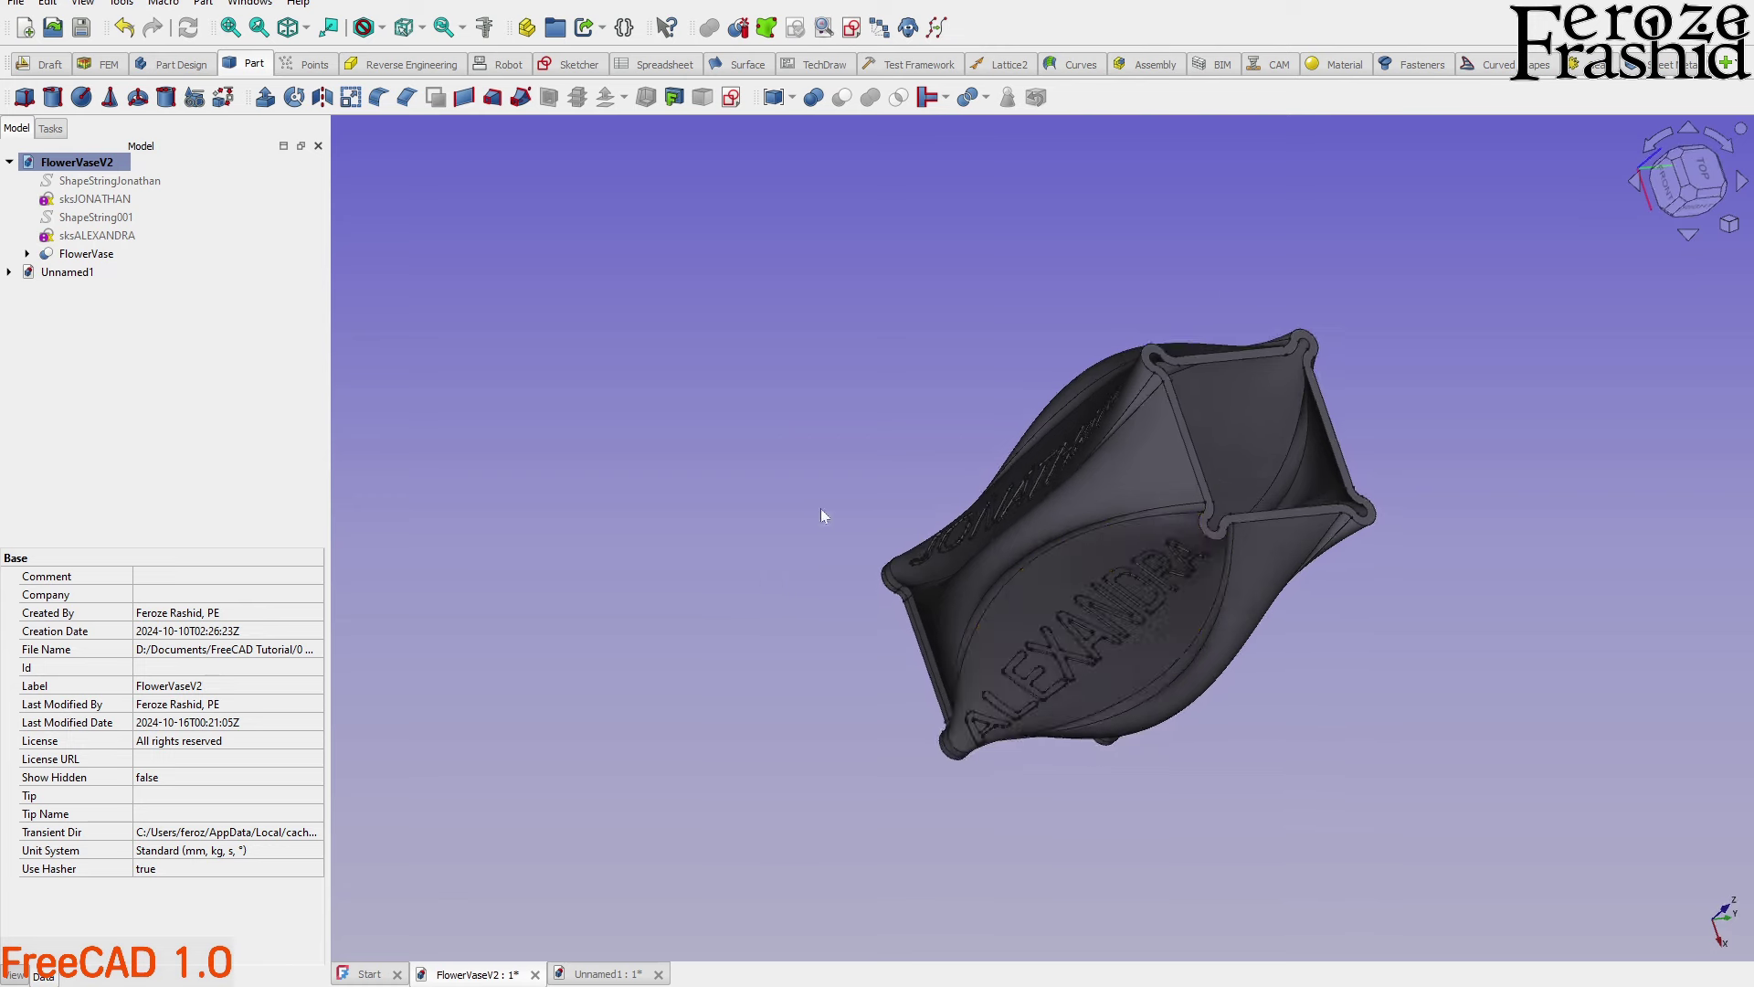
pyautogui.moveTo(1099, 449); pyautogui.dragTo(712, 374, button='middle')
pyautogui.moveTo(996, 466); pyautogui.dragTo(1038, 437, button='middle')
# Return to the Unnamed1 document and examine the fused vase's curved front faces and flat bottom face
pyautogui.click(67, 272)
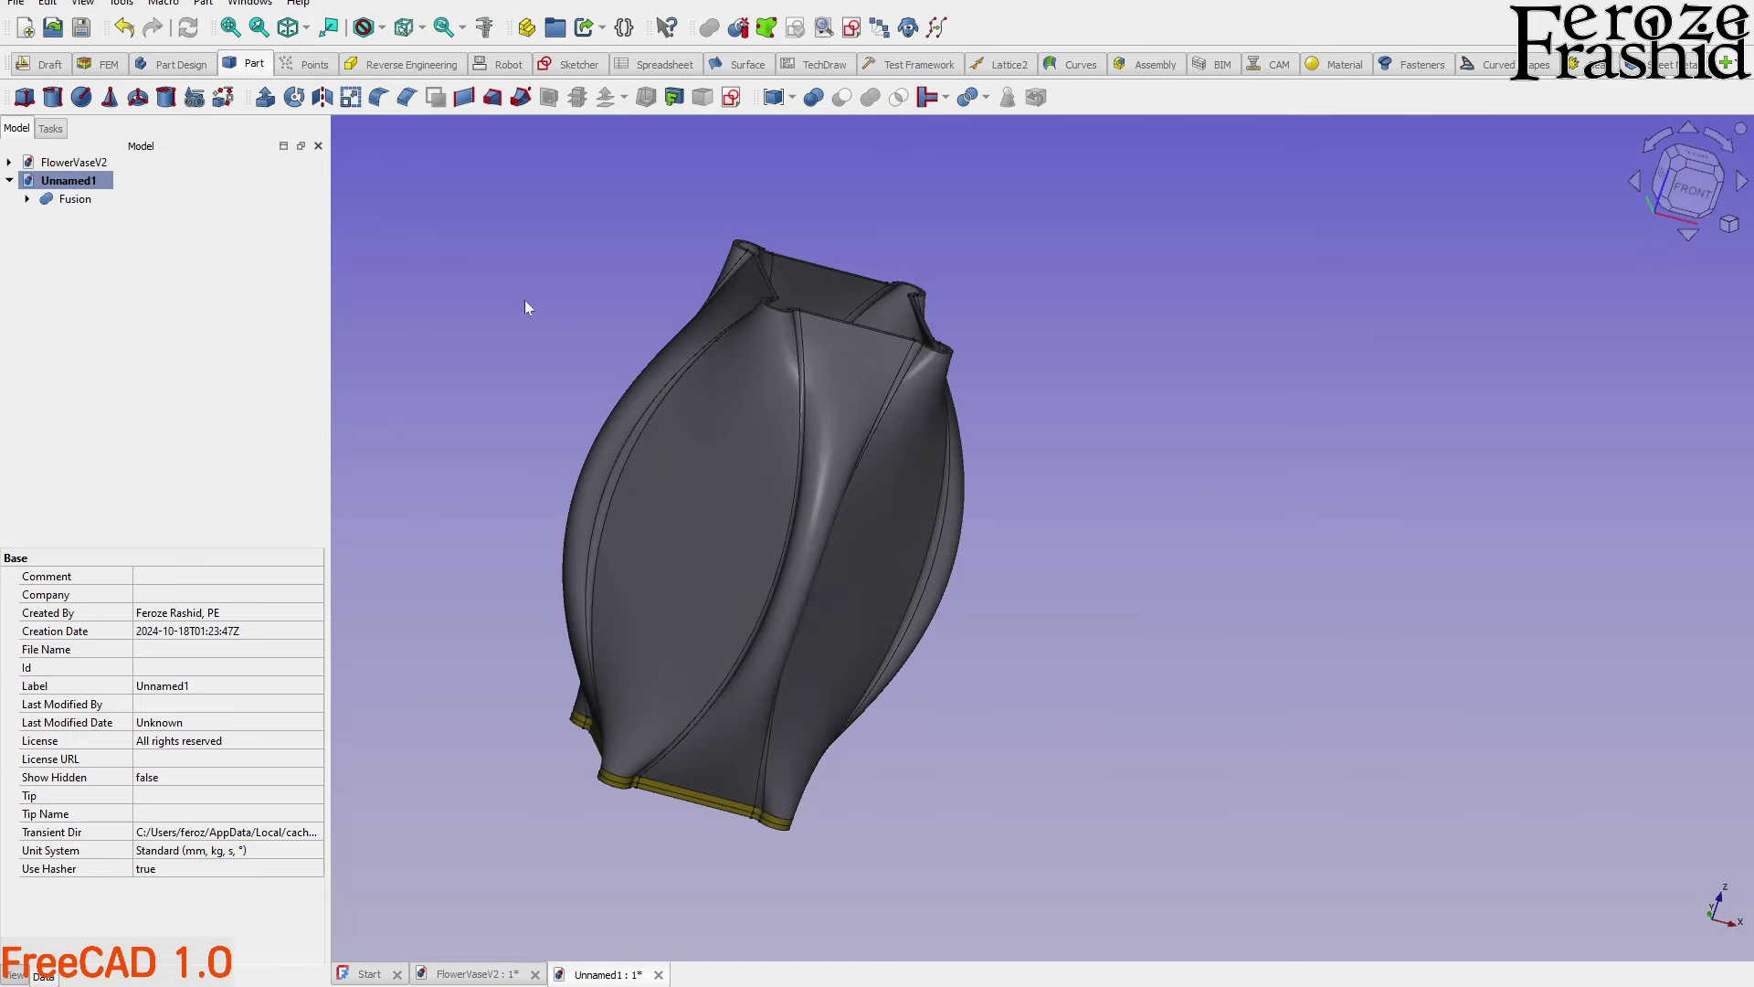
pyautogui.scroll(3, 724, 509)
pyautogui.moveTo(725, 509); pyautogui.dragTo(1078, 517, button='middle')
pyautogui.scroll(-3, 1079, 516)
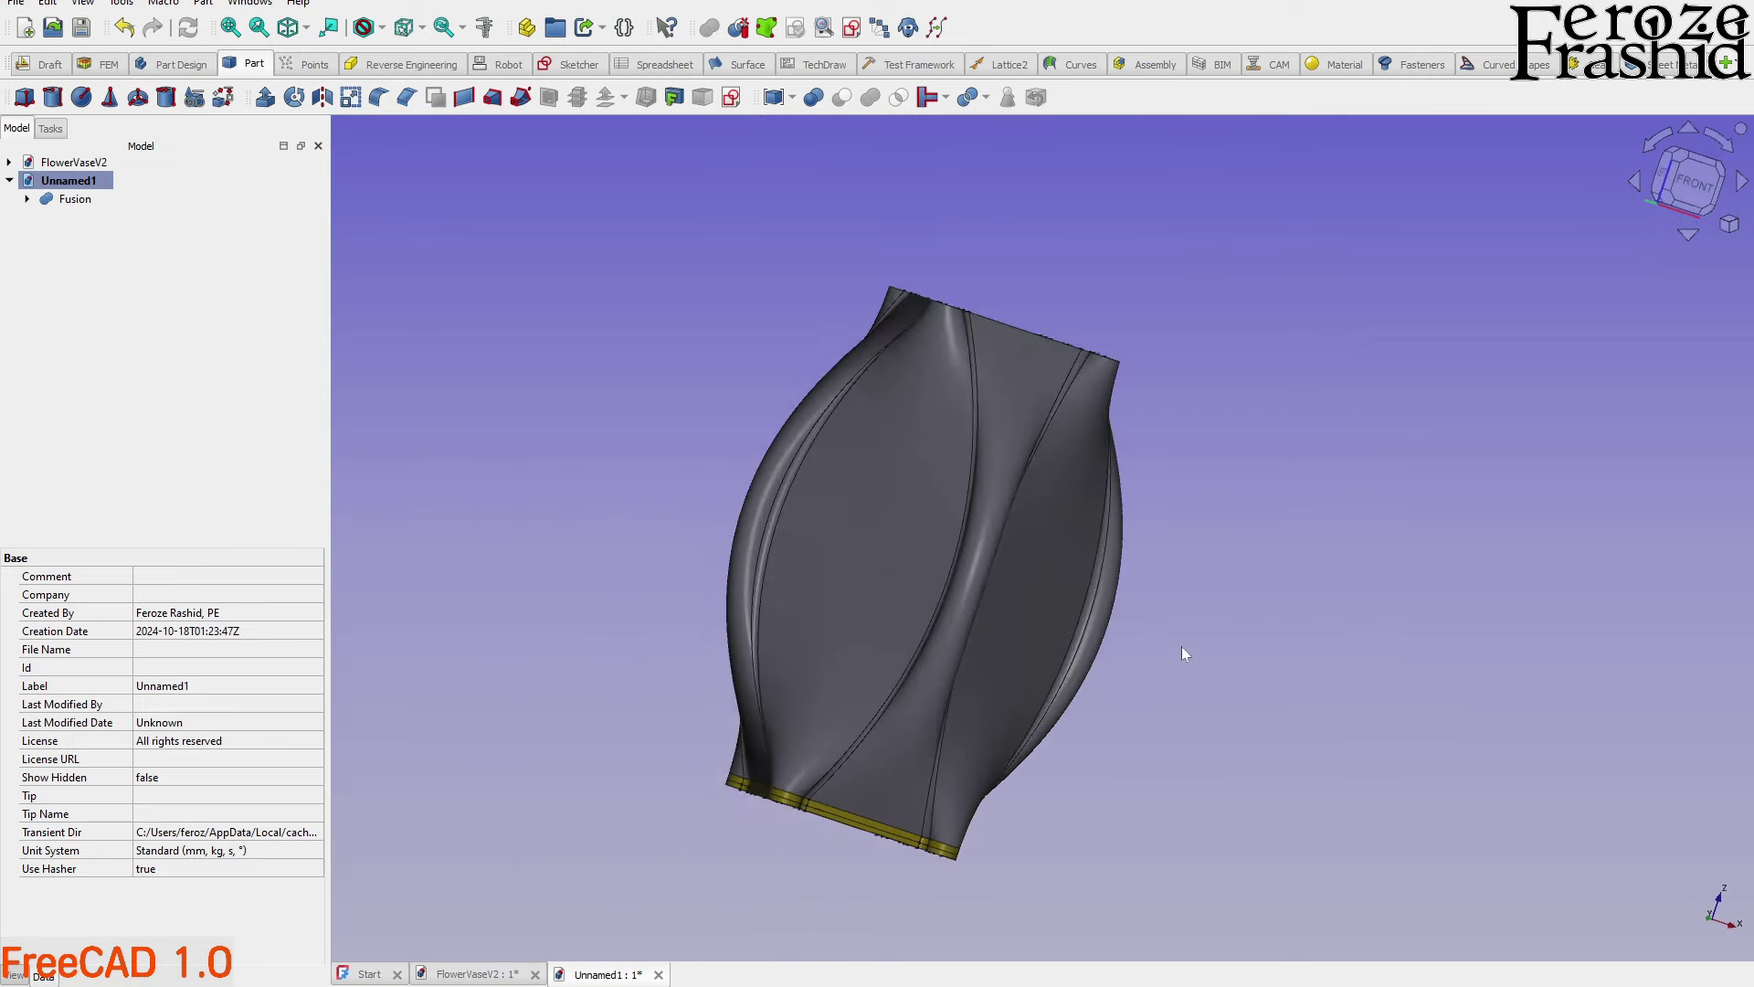
pyautogui.click(880, 464)
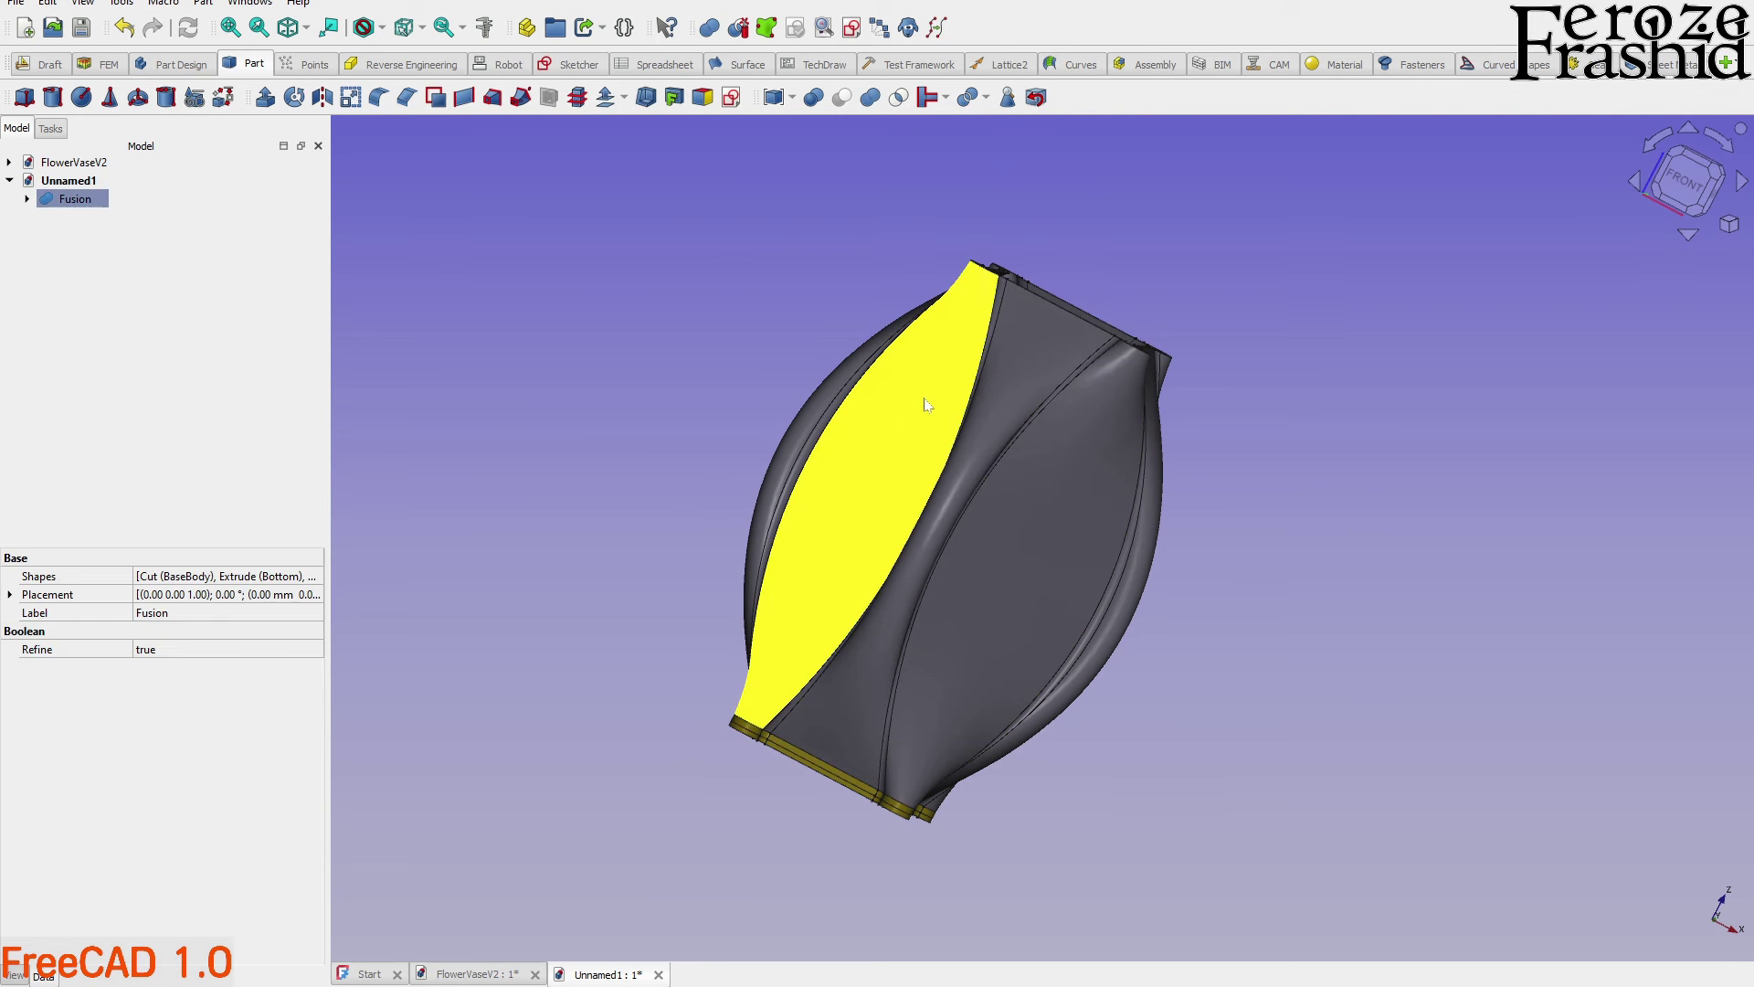
pyautogui.moveTo(908, 430); pyautogui.dragTo(974, 426, button='middle')
pyautogui.click(1038, 583)
pyautogui.moveTo(1038, 583); pyautogui.dragTo(1083, 592, button='middle')
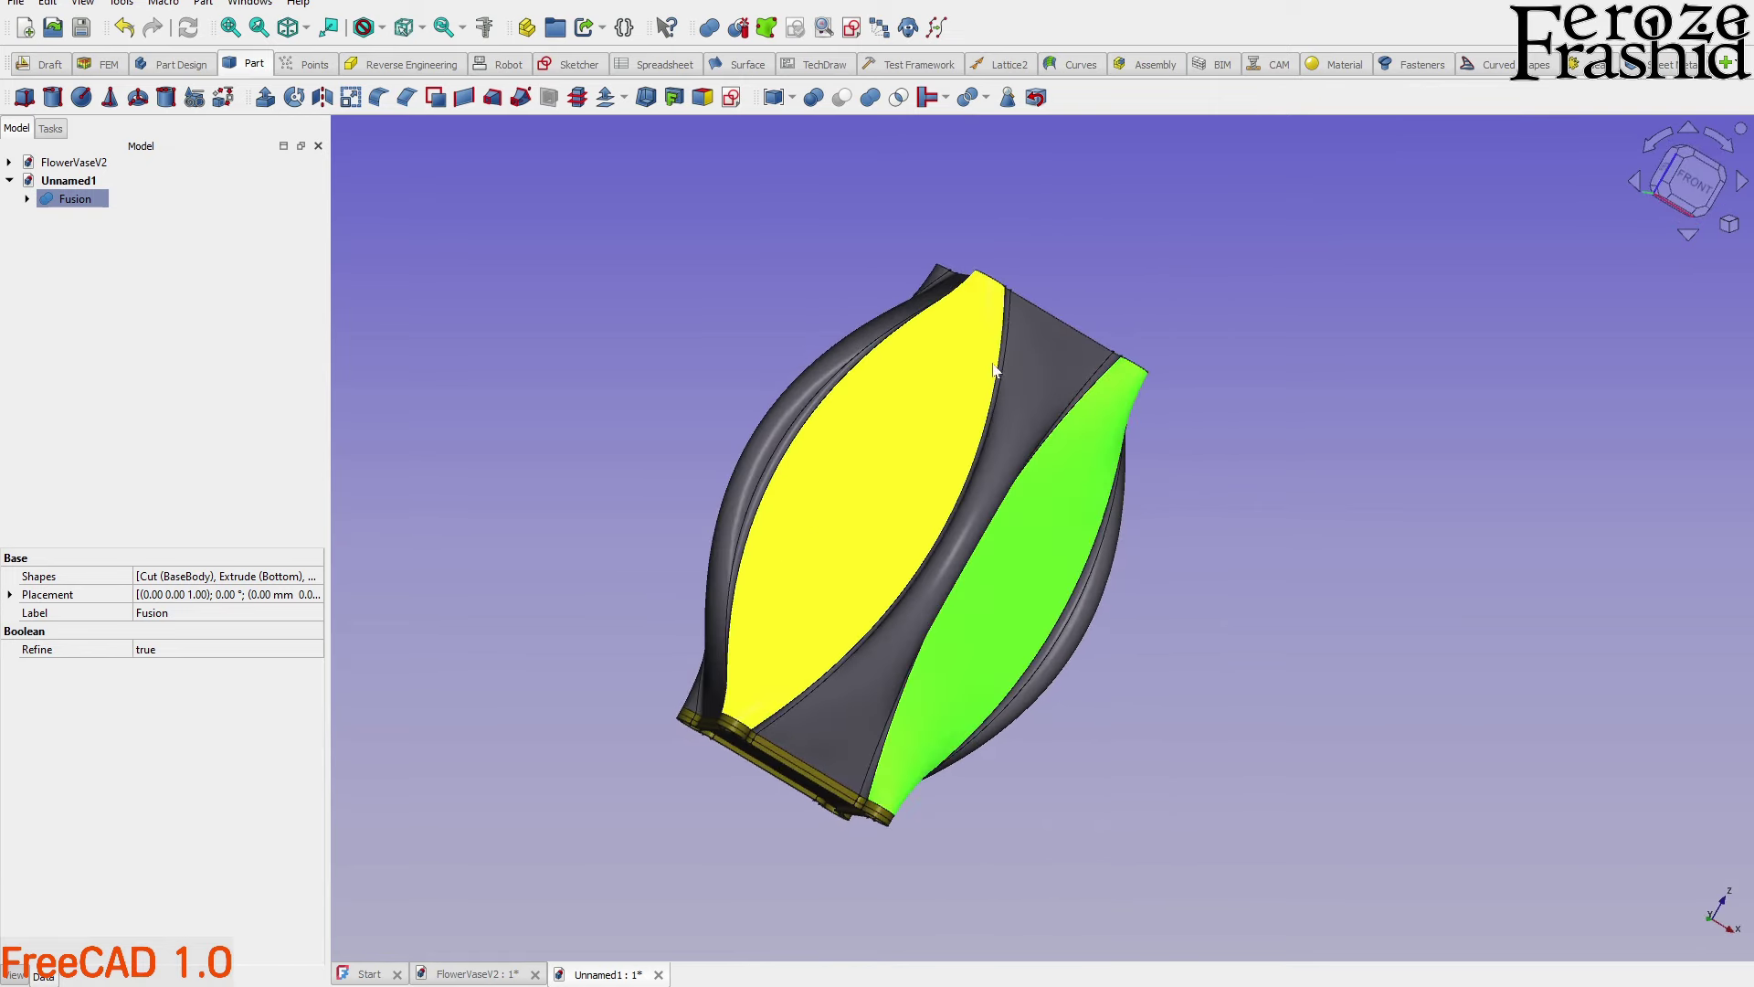
pyautogui.moveTo(895, 594); pyautogui.dragTo(1032, 381, button='middle')
pyautogui.press('5')
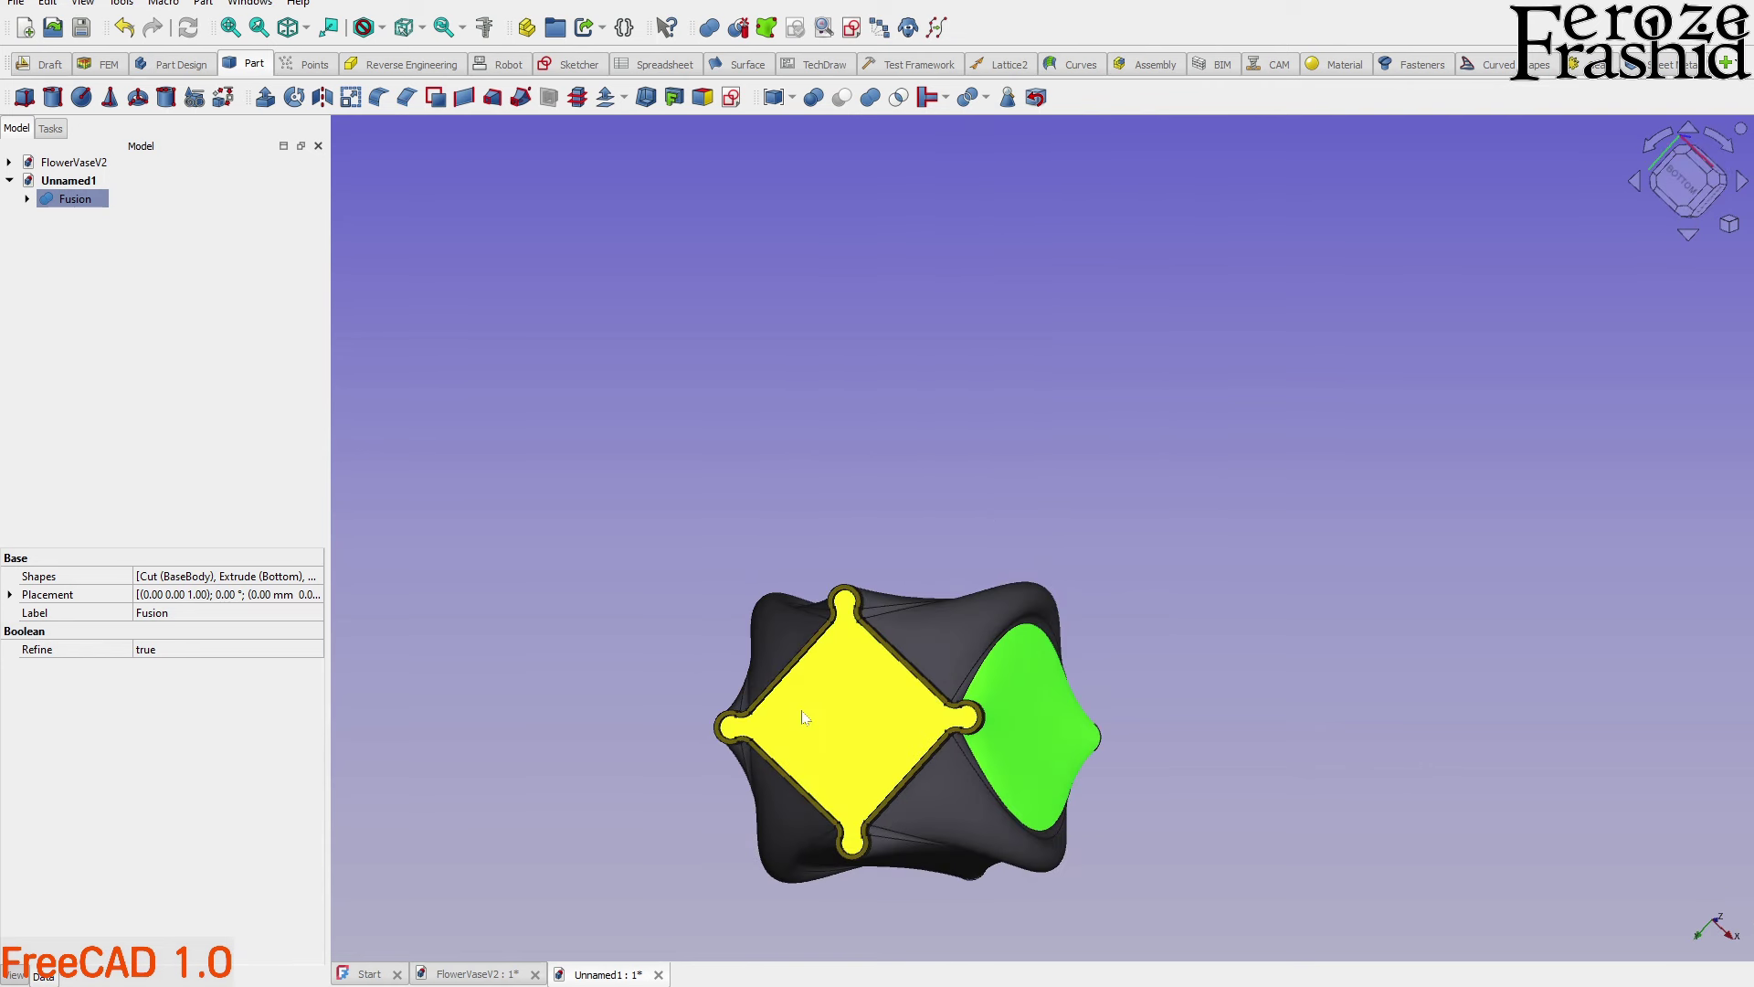
pyautogui.click(852, 692)
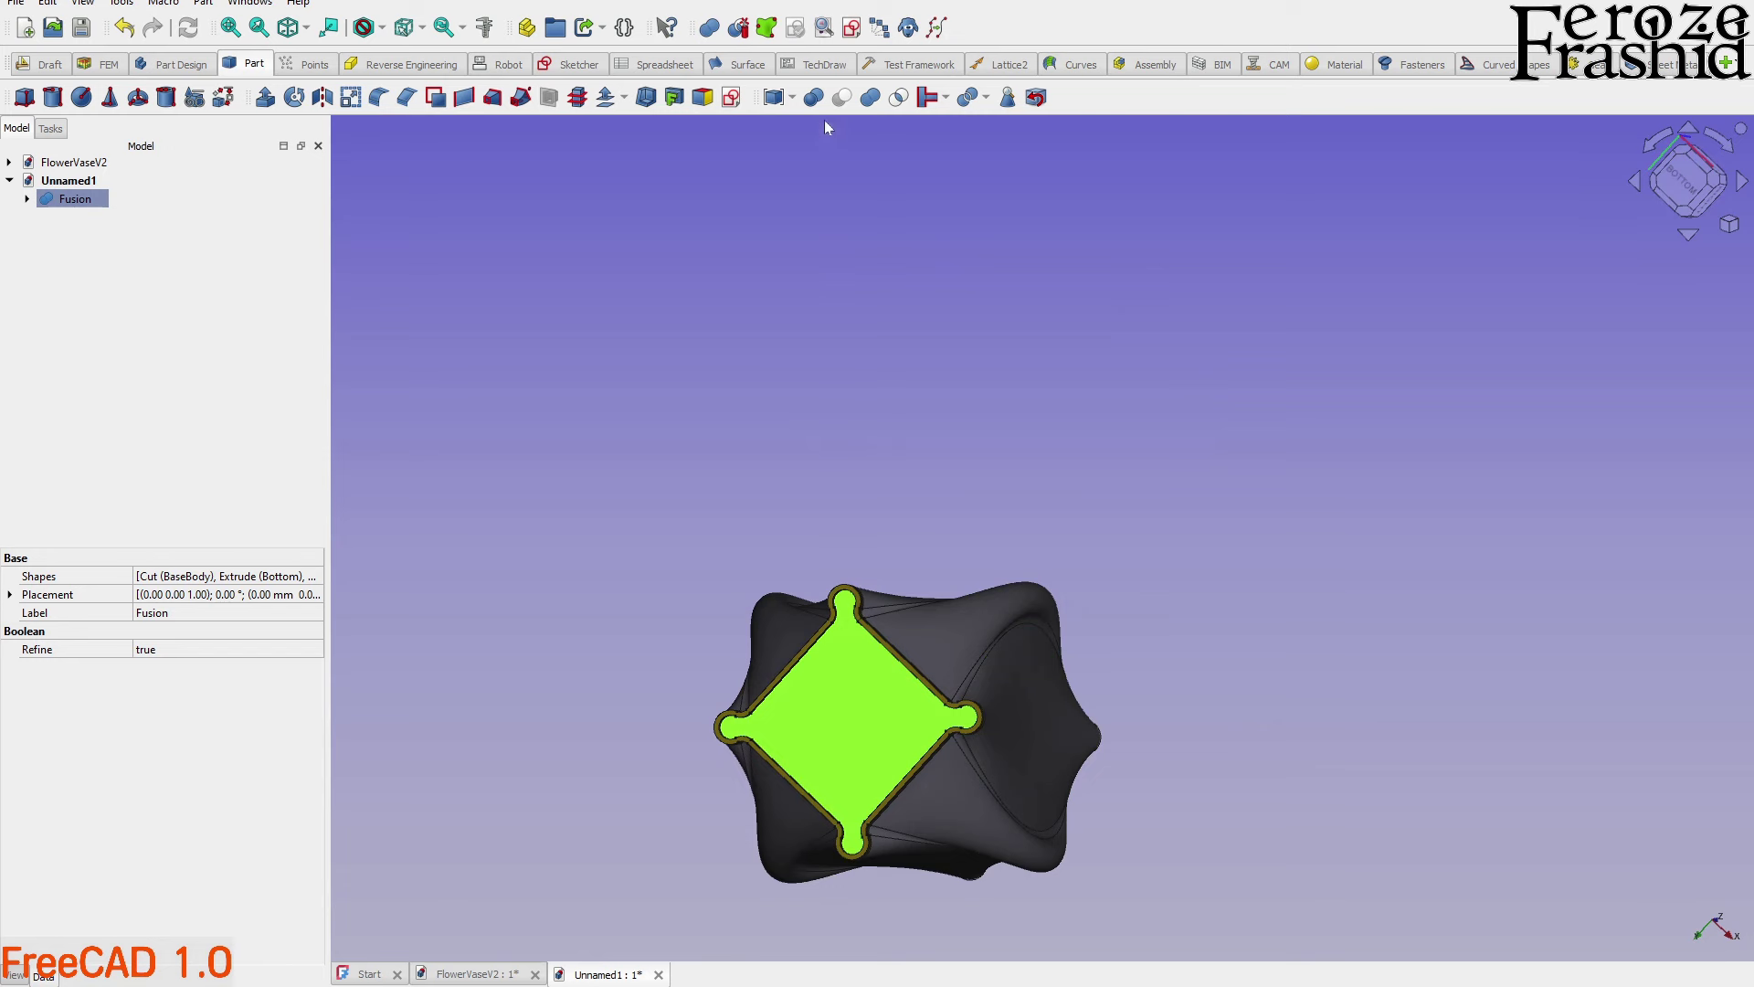
pyautogui.moveTo(855, 183); pyautogui.dragTo(911, 524, button='middle')
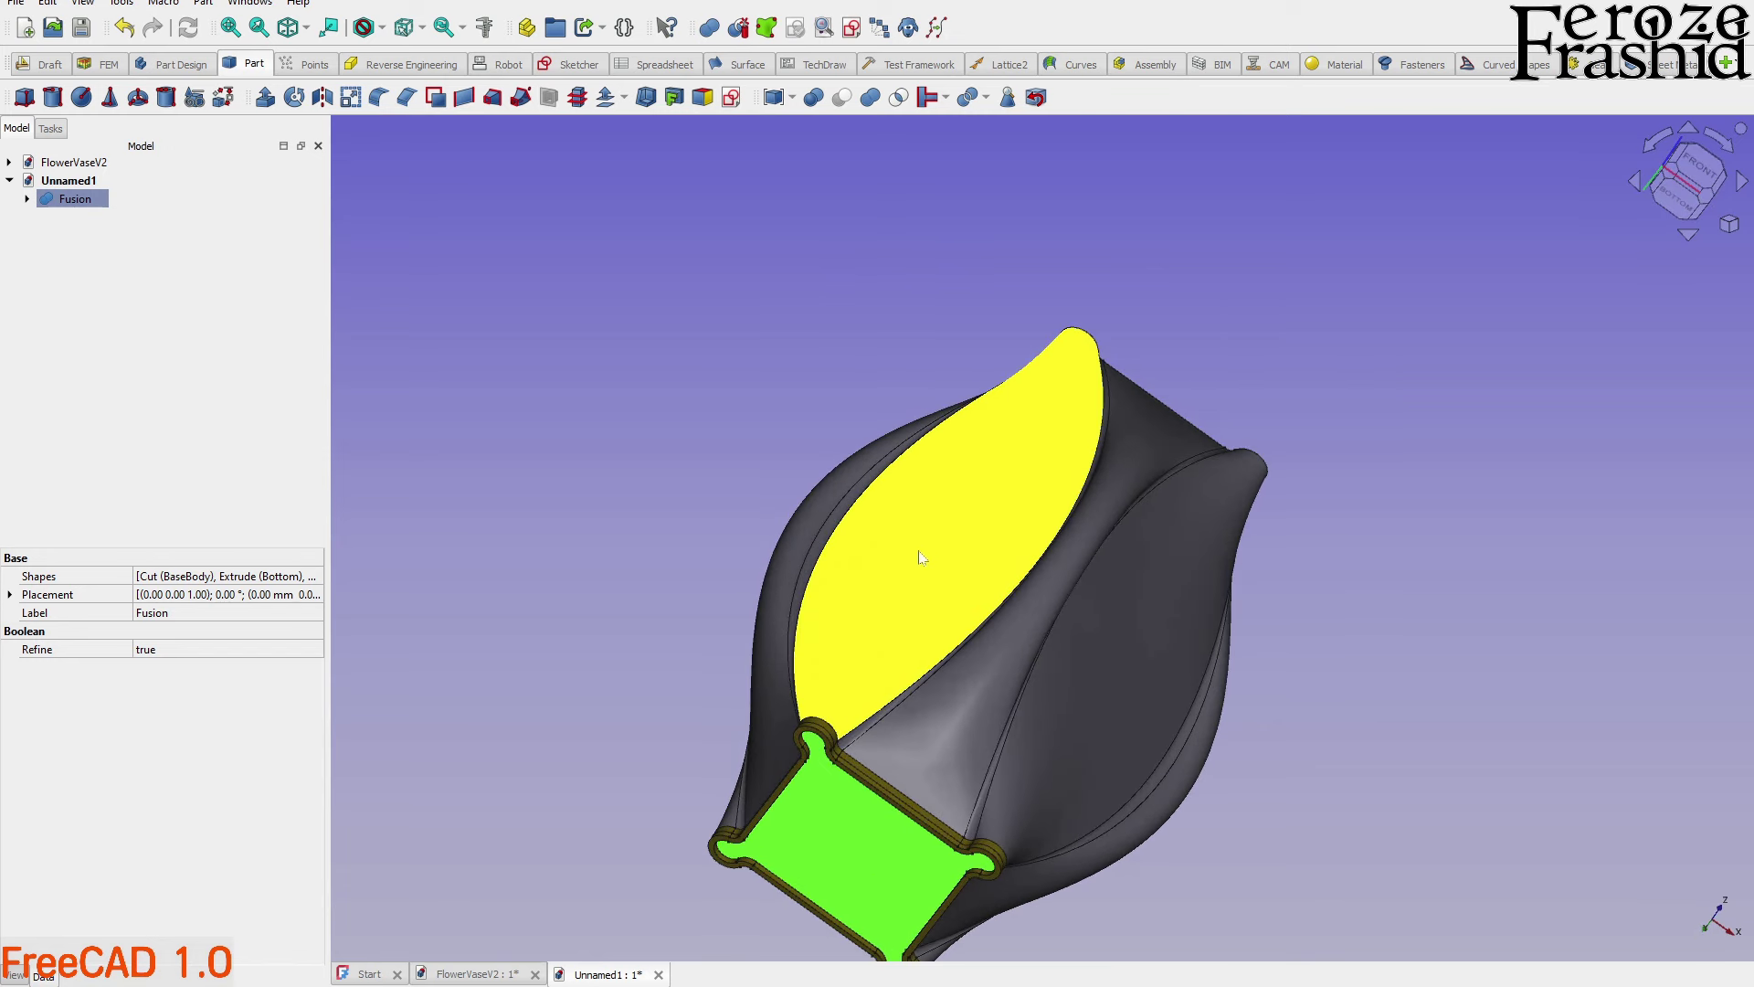
pyautogui.moveTo(911, 556); pyautogui.dragTo(814, 502, button='middle')
pyautogui.moveTo(658, 502); pyautogui.dragTo(854, 521, button='middle')
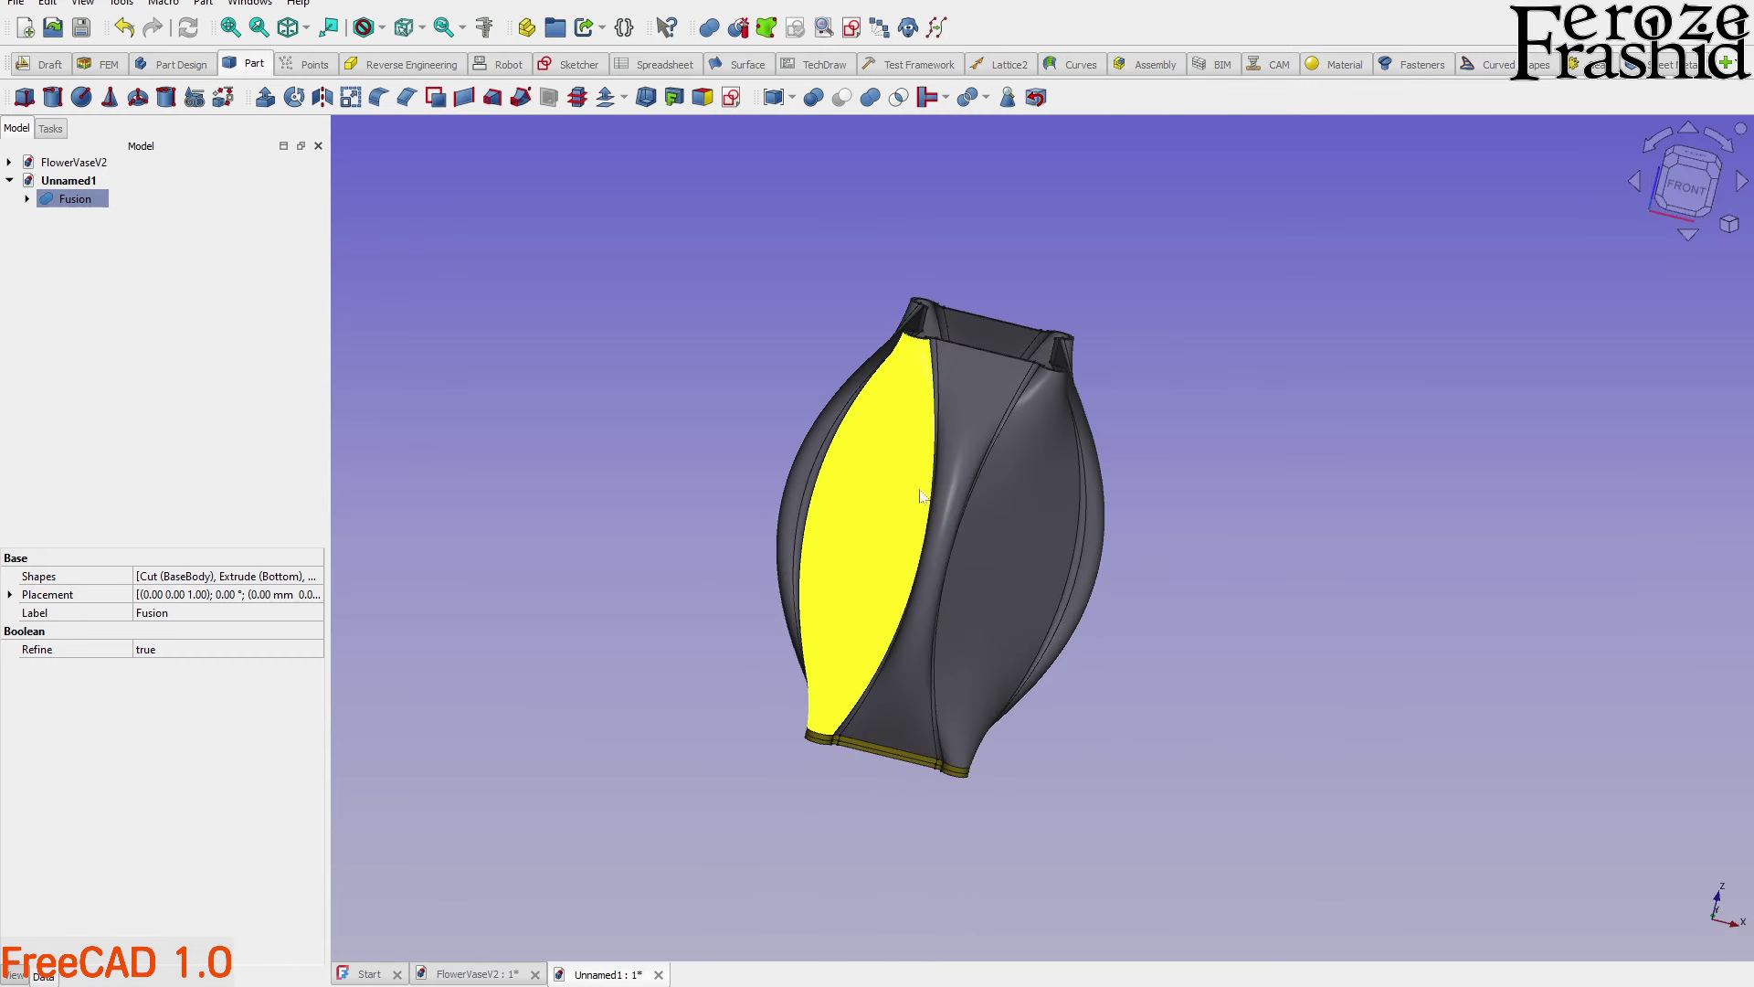
# Switch to the Curves workbench and try out selecting the left front curved face for the Sketch on surface tool
pyautogui.click(1084, 66)
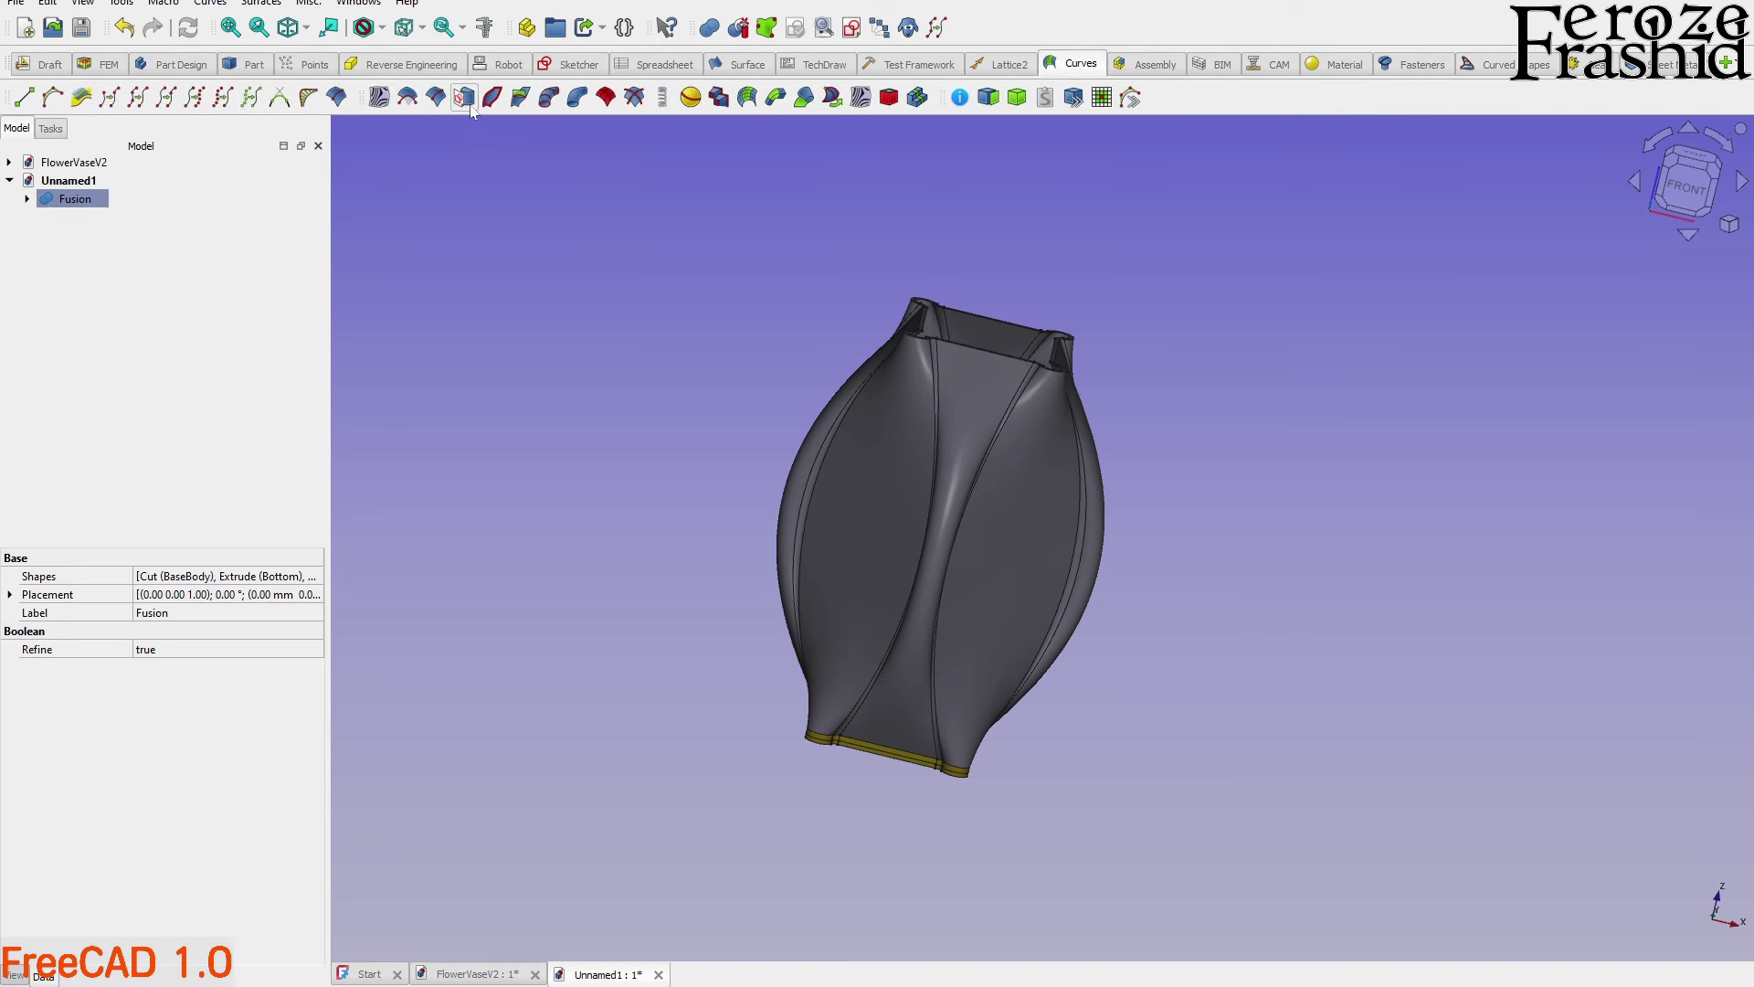
pyautogui.click(579, 298)
pyautogui.click(883, 509)
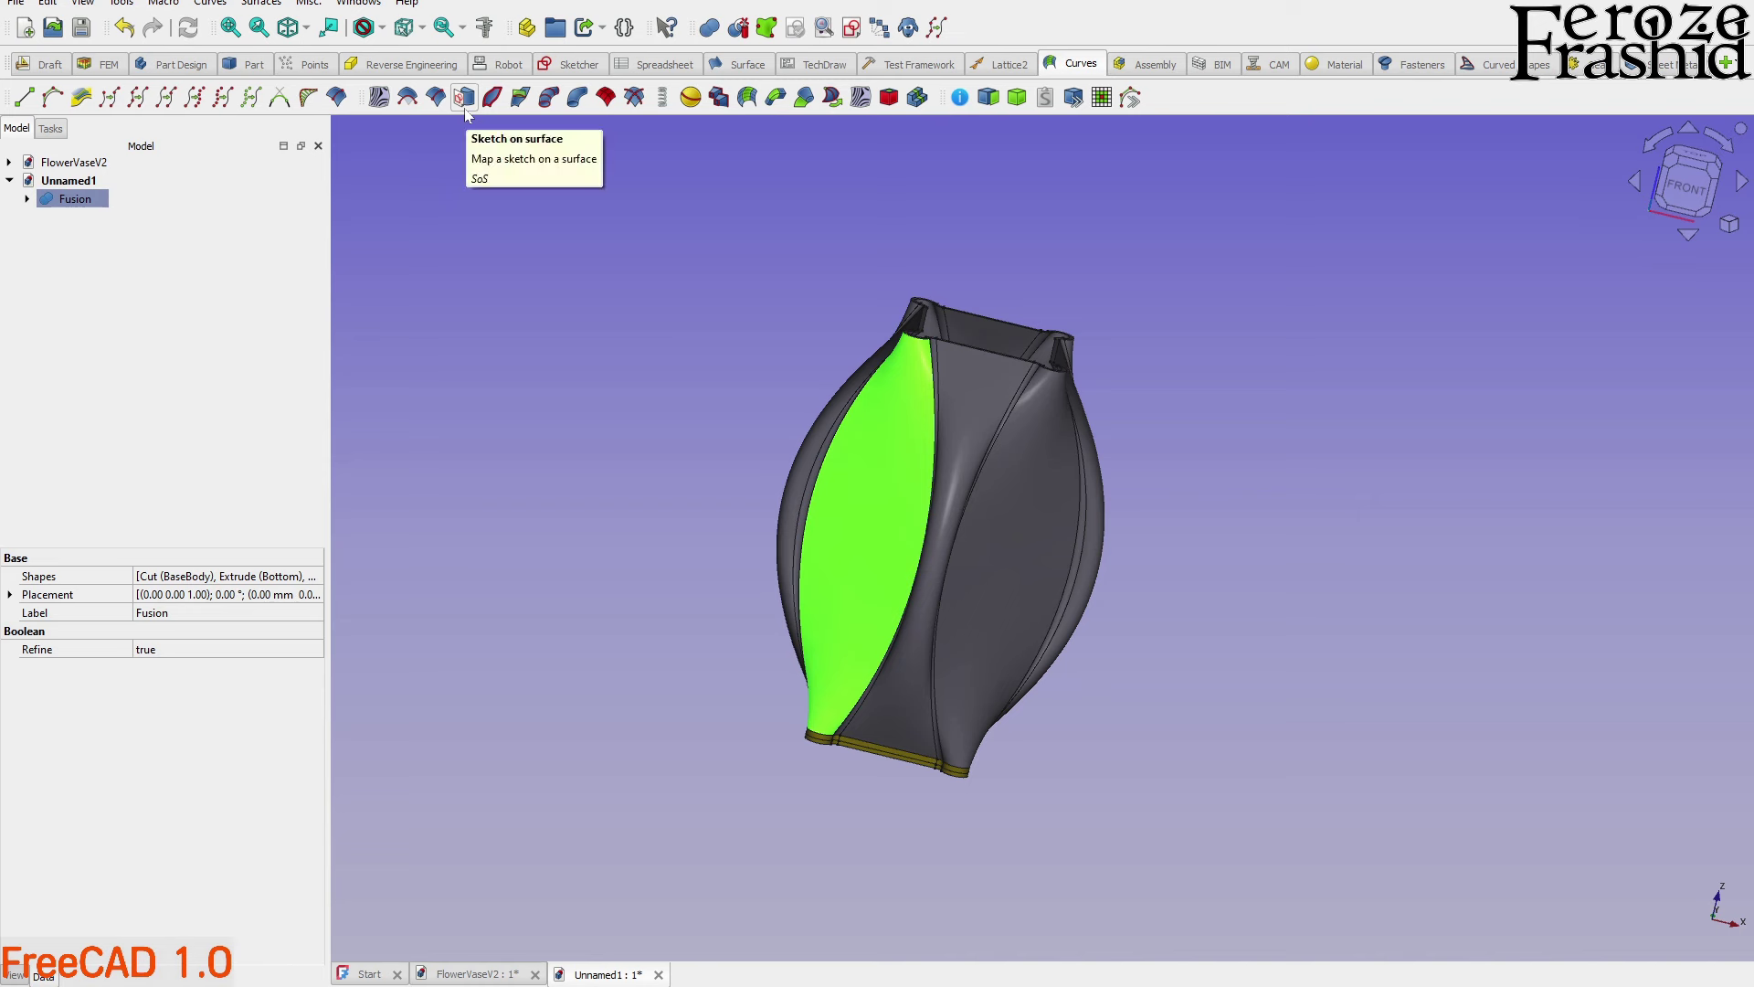
pyautogui.click(744, 403)
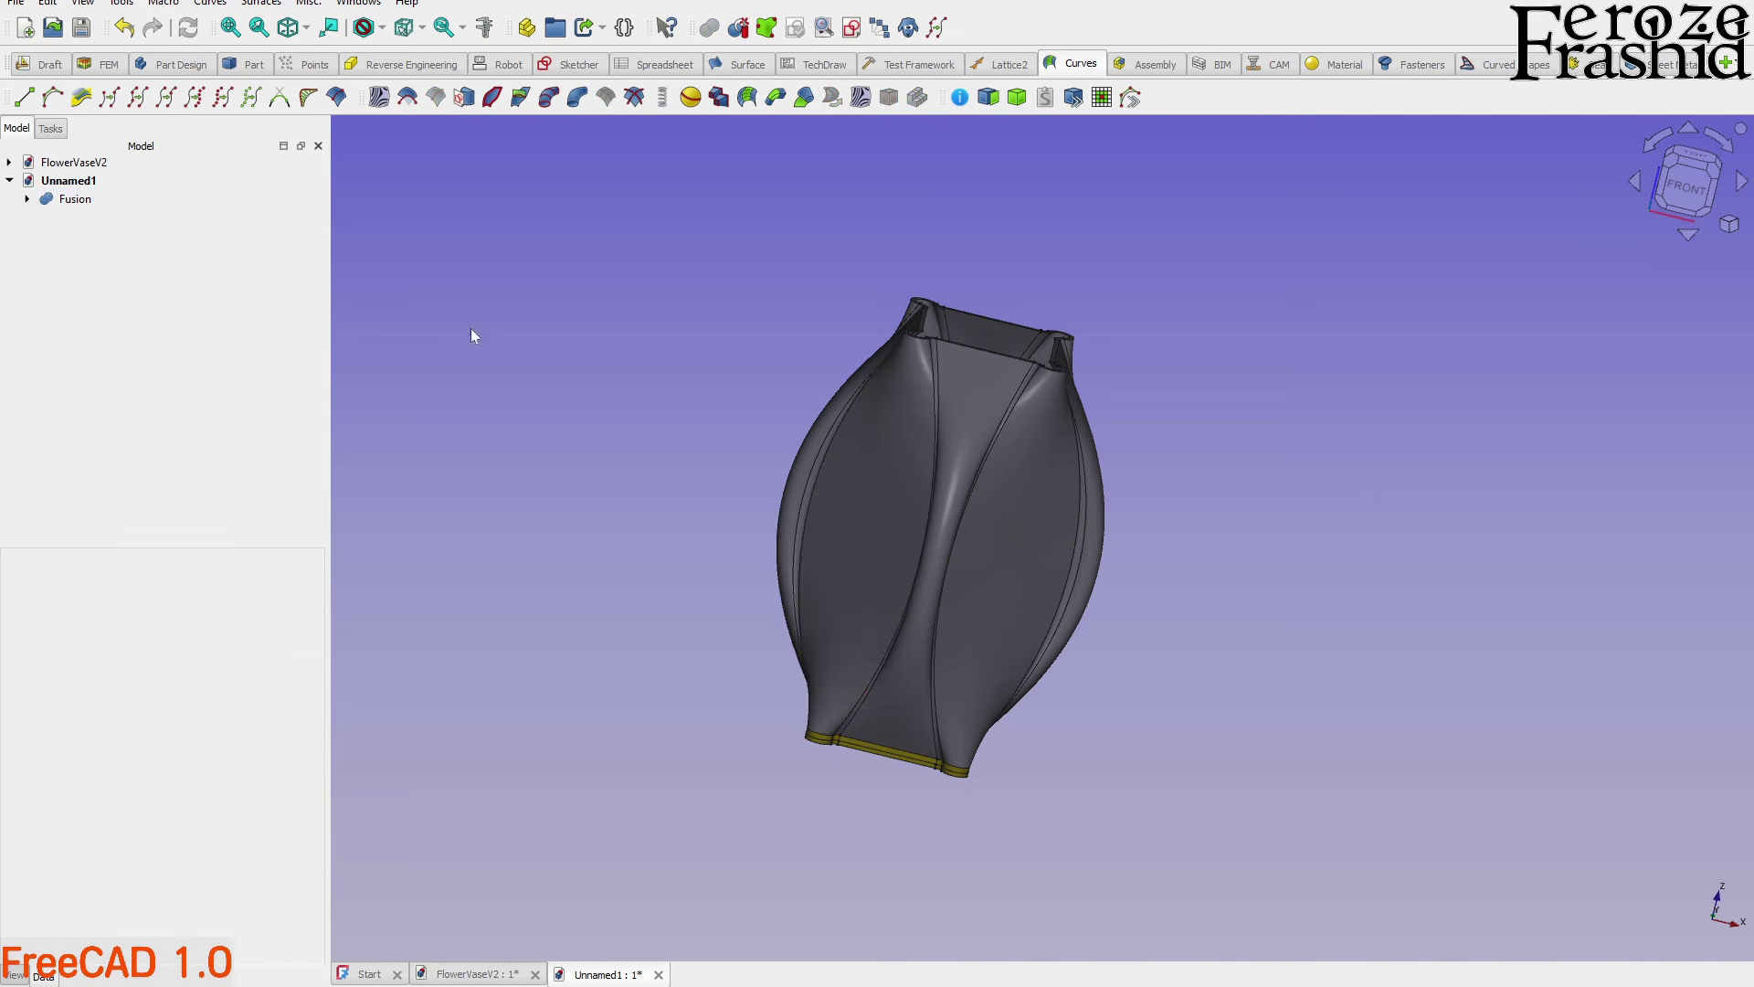
# Rename the Fusion object as VaseNoName
pyautogui.click(75, 199)
pyautogui.click(82, 203)
pyautogui.write('Va')
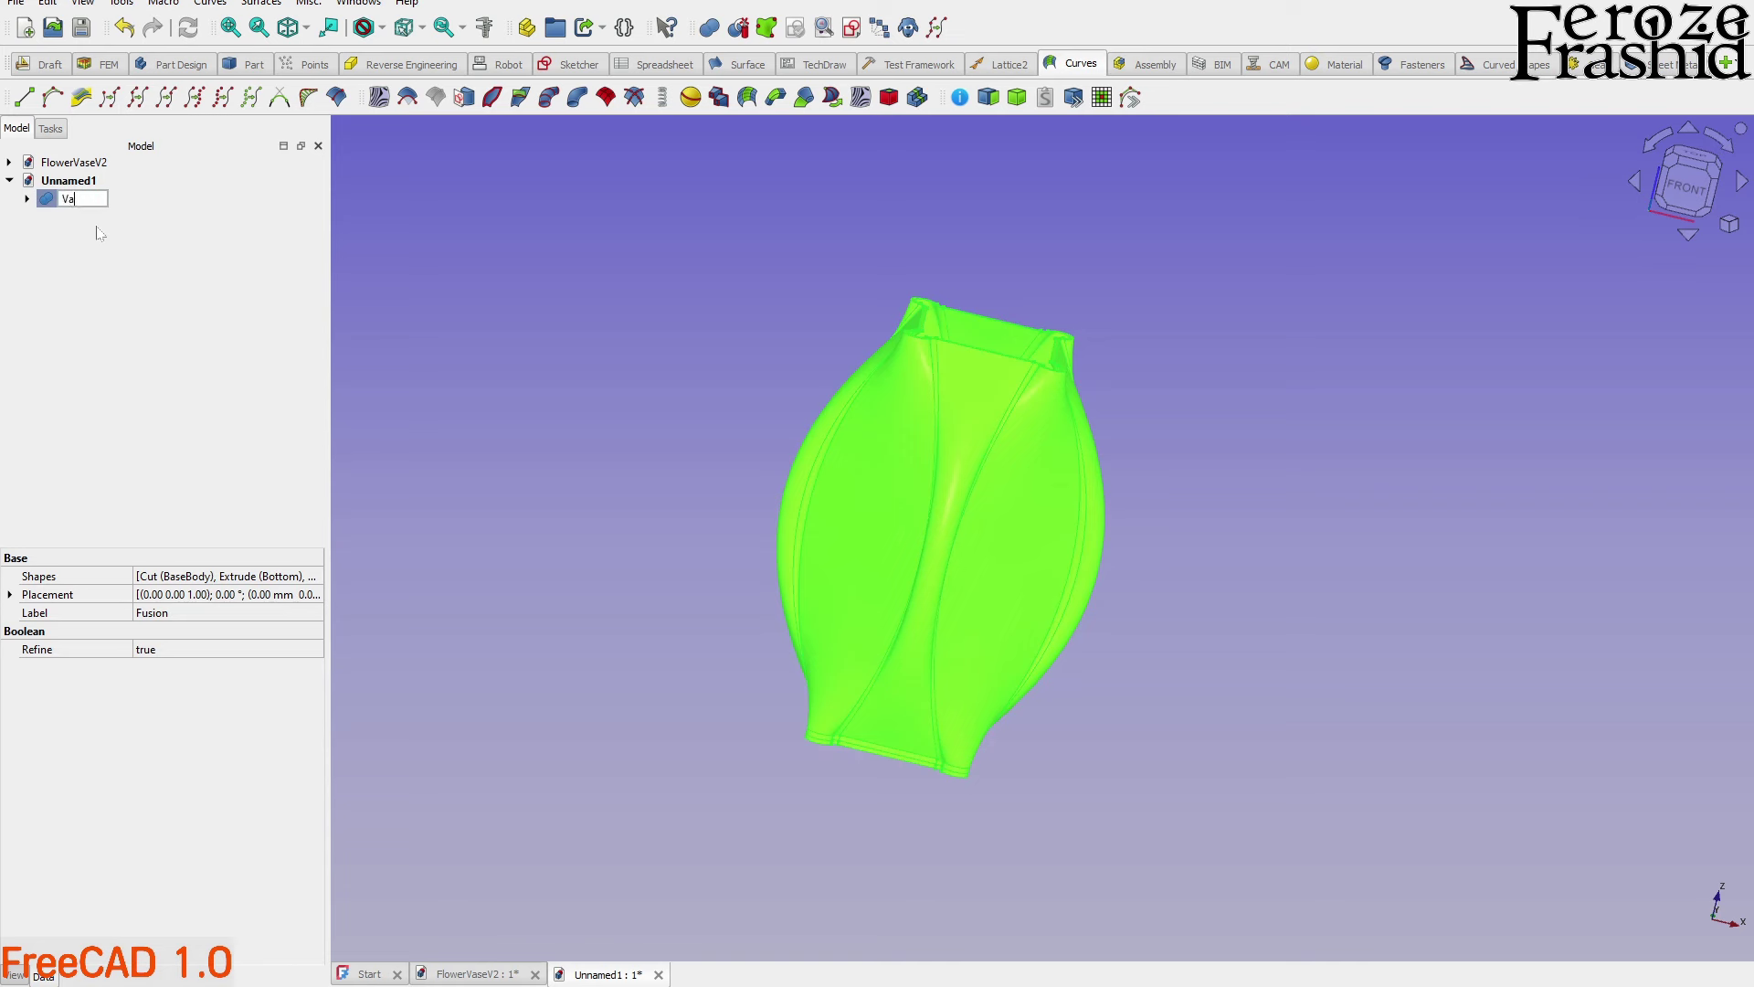
pyautogui.write('seNoName')
pyautogui.press('Return')
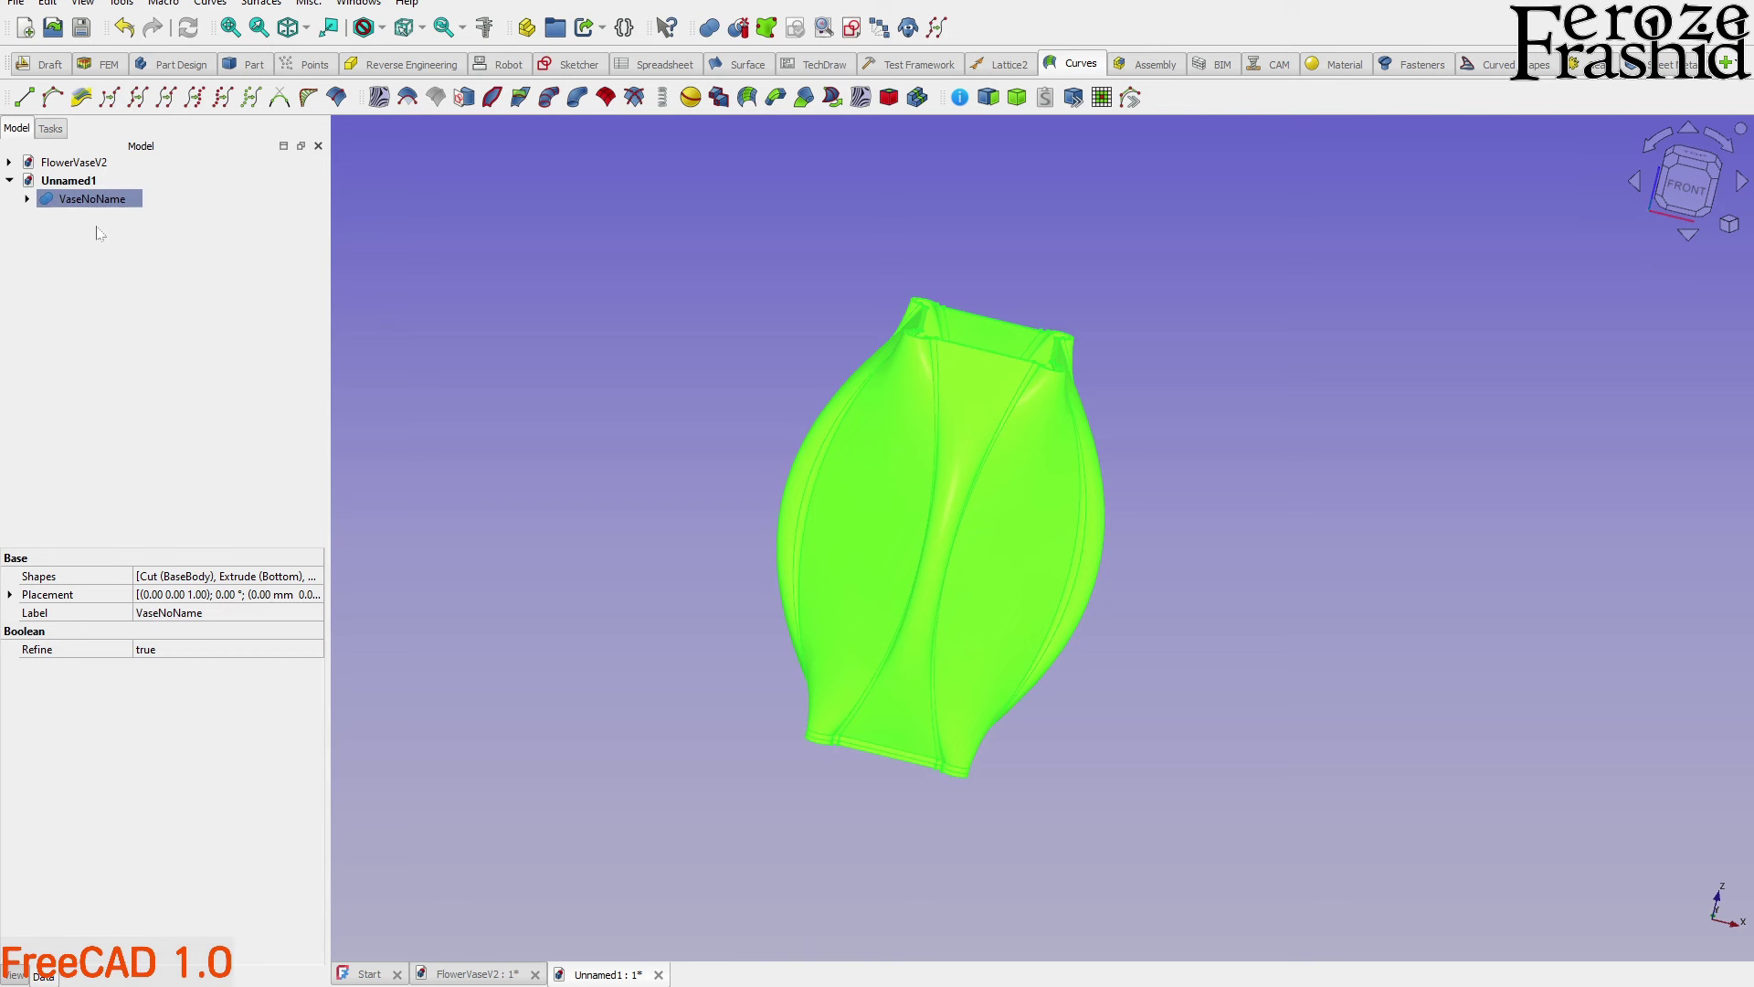
# Create a Sketch on surface object from the left front curved face of VaseNoName
pyautogui.click(560, 430)
pyautogui.click(875, 484)
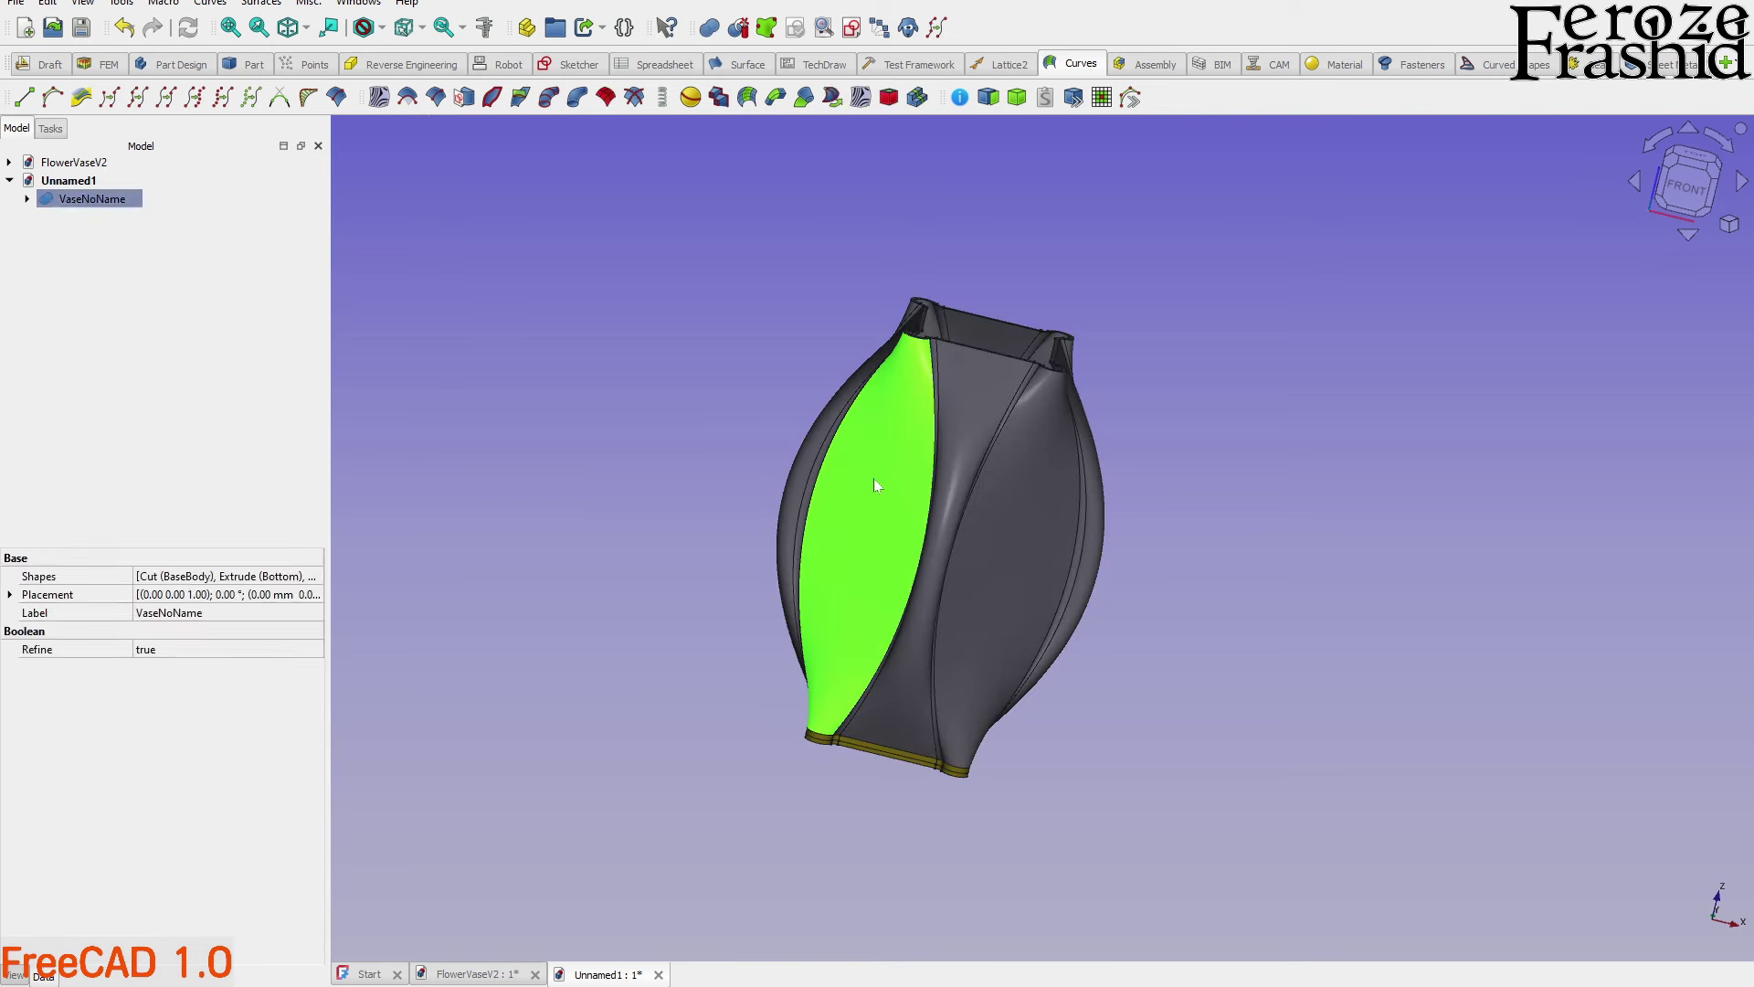
pyautogui.moveTo(873, 479); pyautogui.dragTo(1097, 462, button='middle')
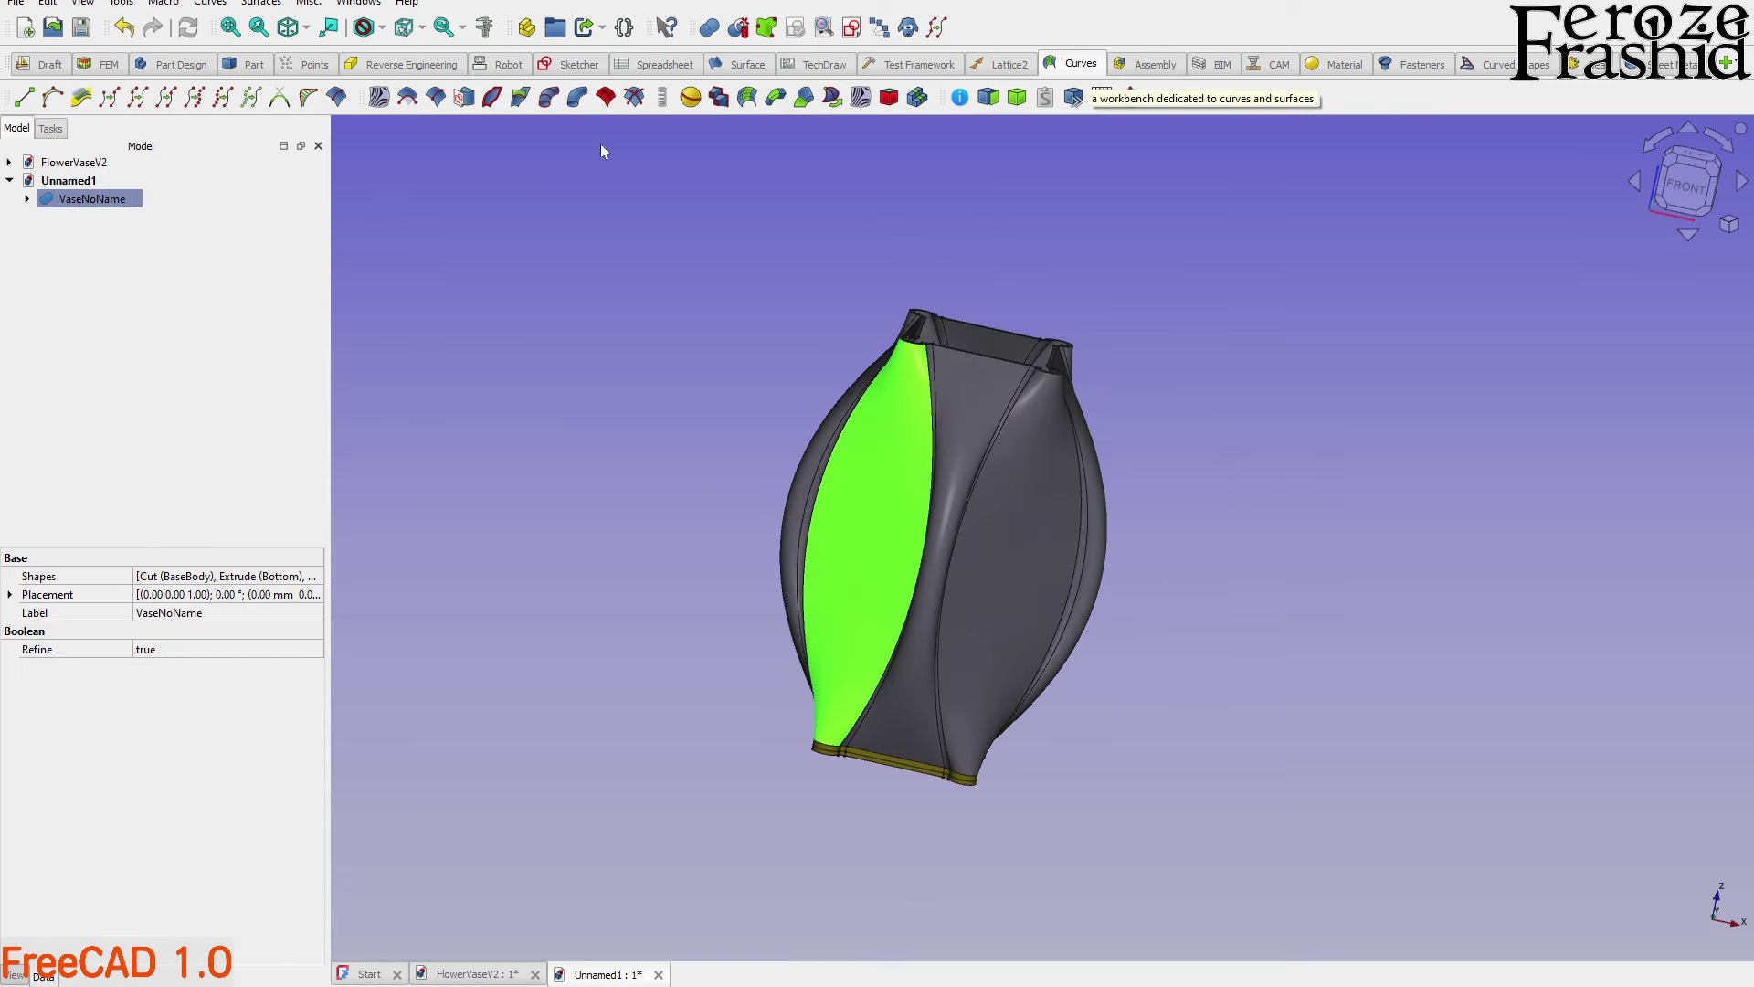
pyautogui.click(465, 98)
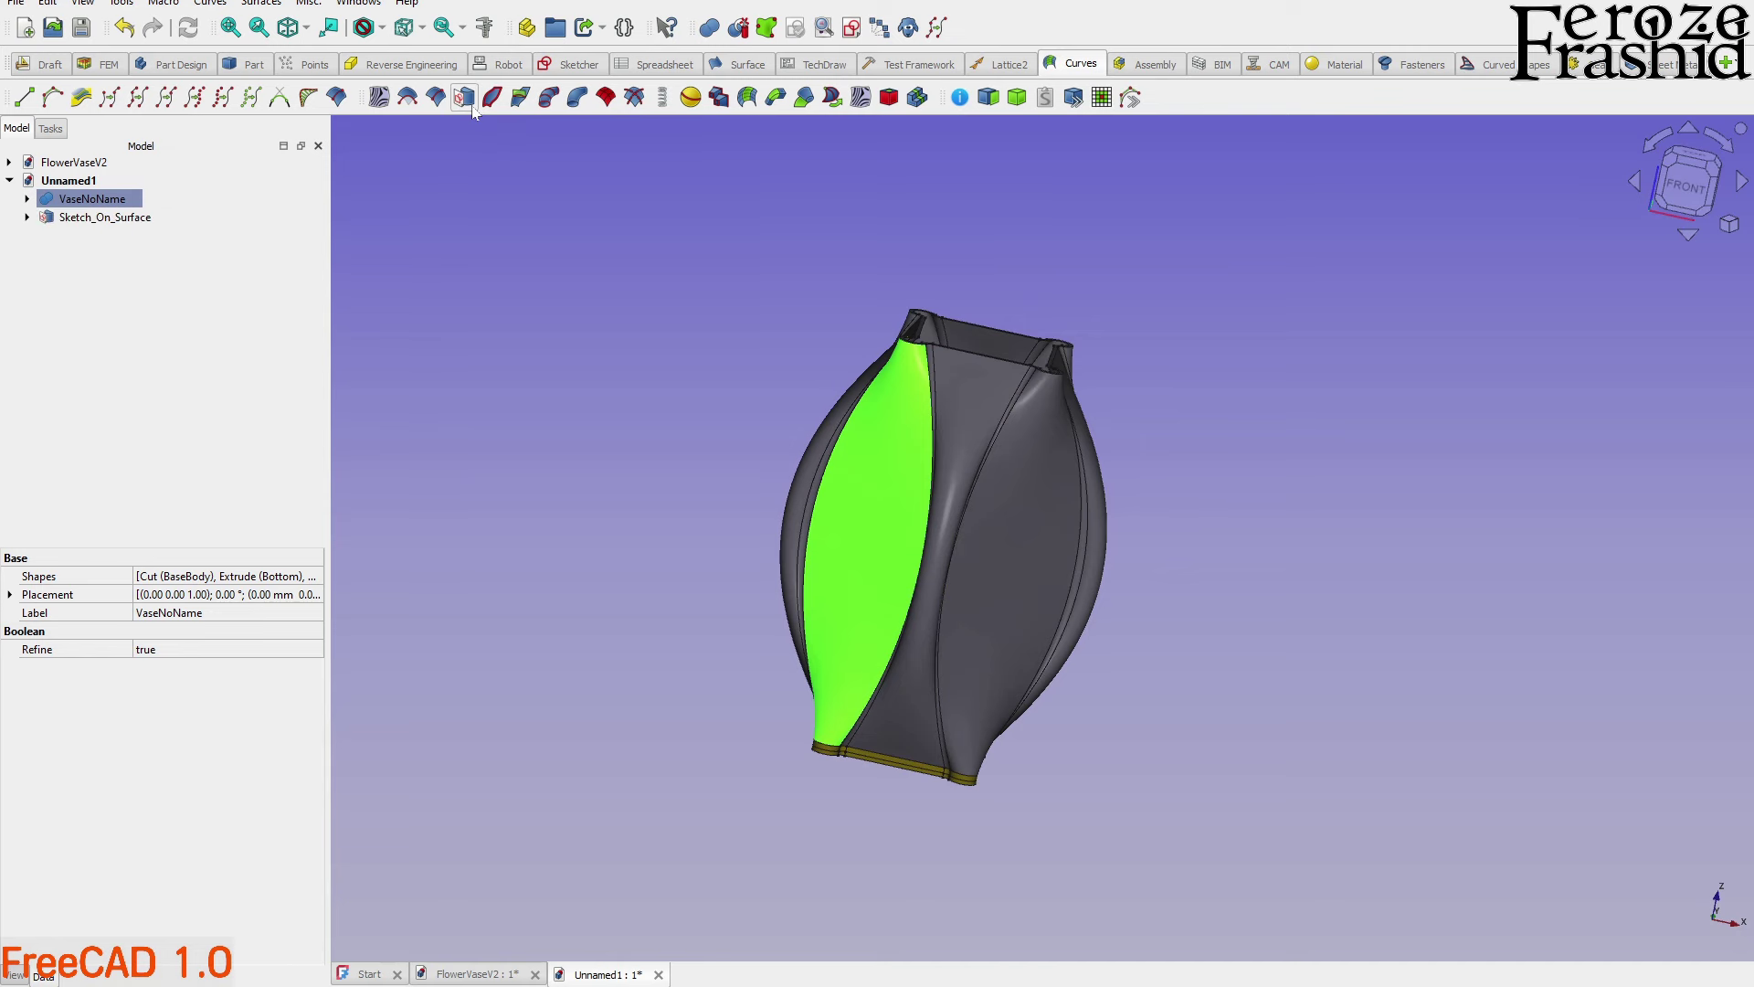
# Expand Sketch_On_Surface in the model tree to reach its Mapped_Sketch
pyautogui.moveTo(872, 365)
pyautogui.mouseDown(button='middle')
pyautogui.moveTo(673, 494)
pyautogui.moveTo(1069, 661)
pyautogui.moveTo(1053, 425)
pyautogui.moveTo(1042, 434)
pyautogui.mouseUp(button='middle')
pyautogui.keyDown('ctrl'); pyautogui.click(82, 218); pyautogui.keyUp('ctrl')
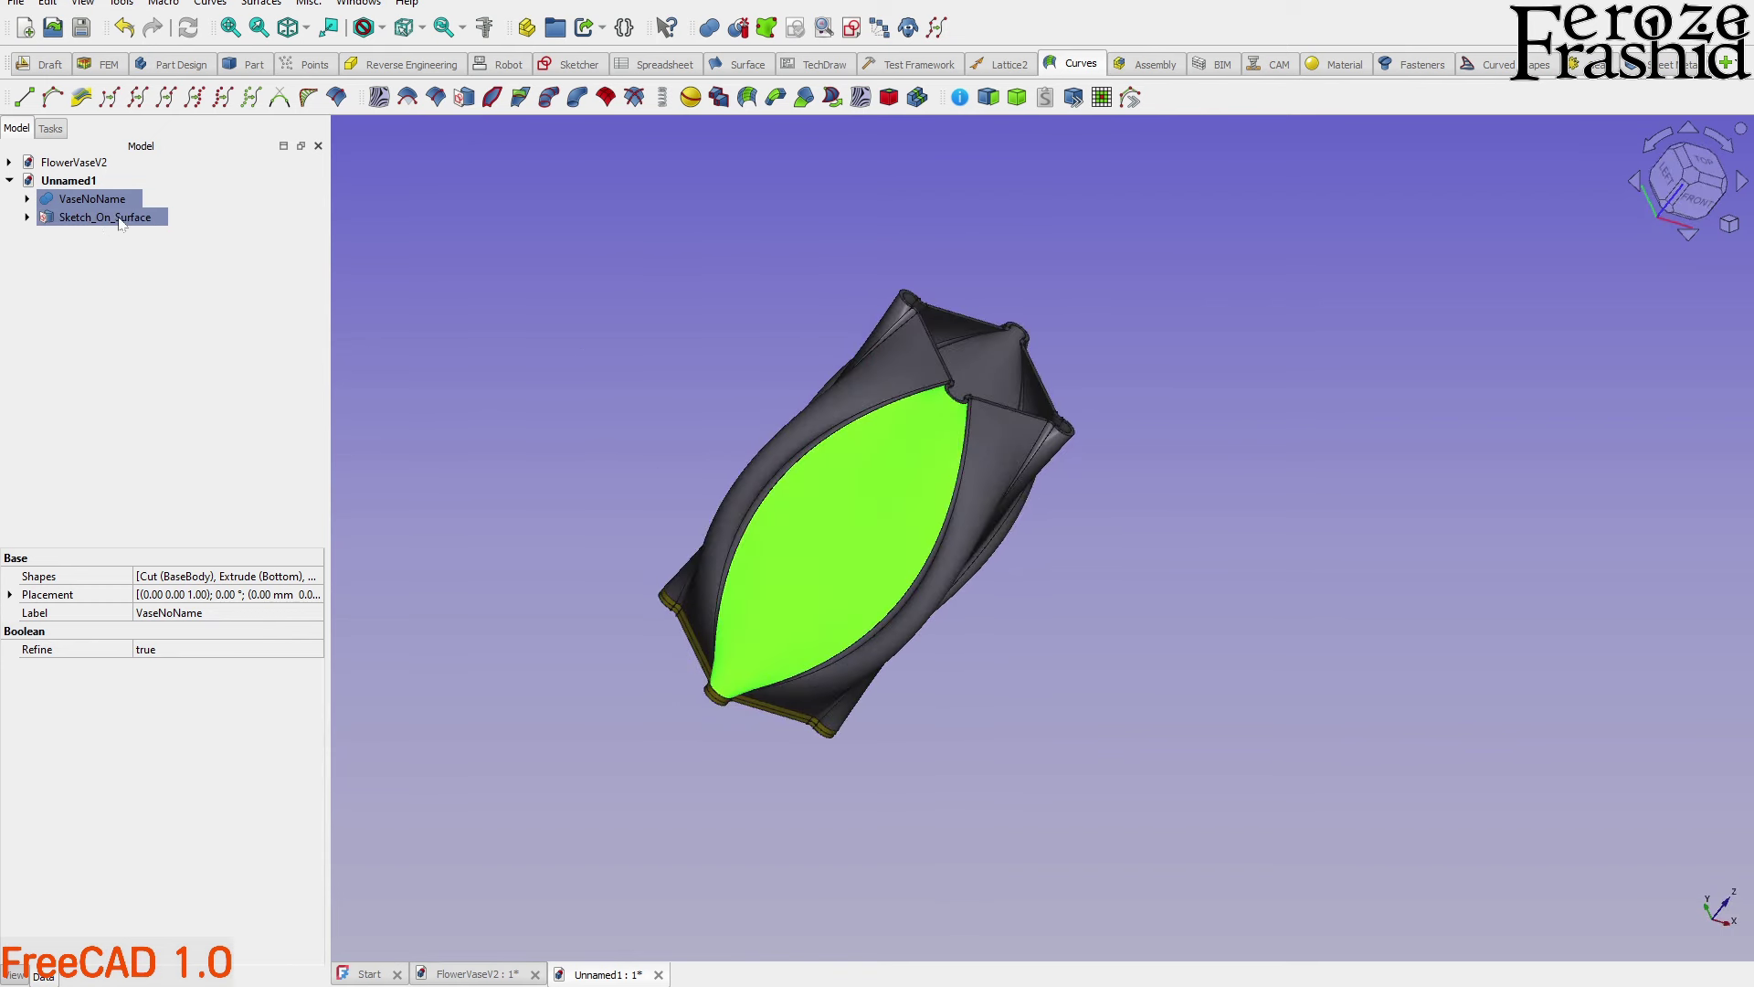
pyautogui.keyDown('ctrl'); pyautogui.click(41, 219); pyautogui.keyUp('ctrl')
pyautogui.click(27, 218)
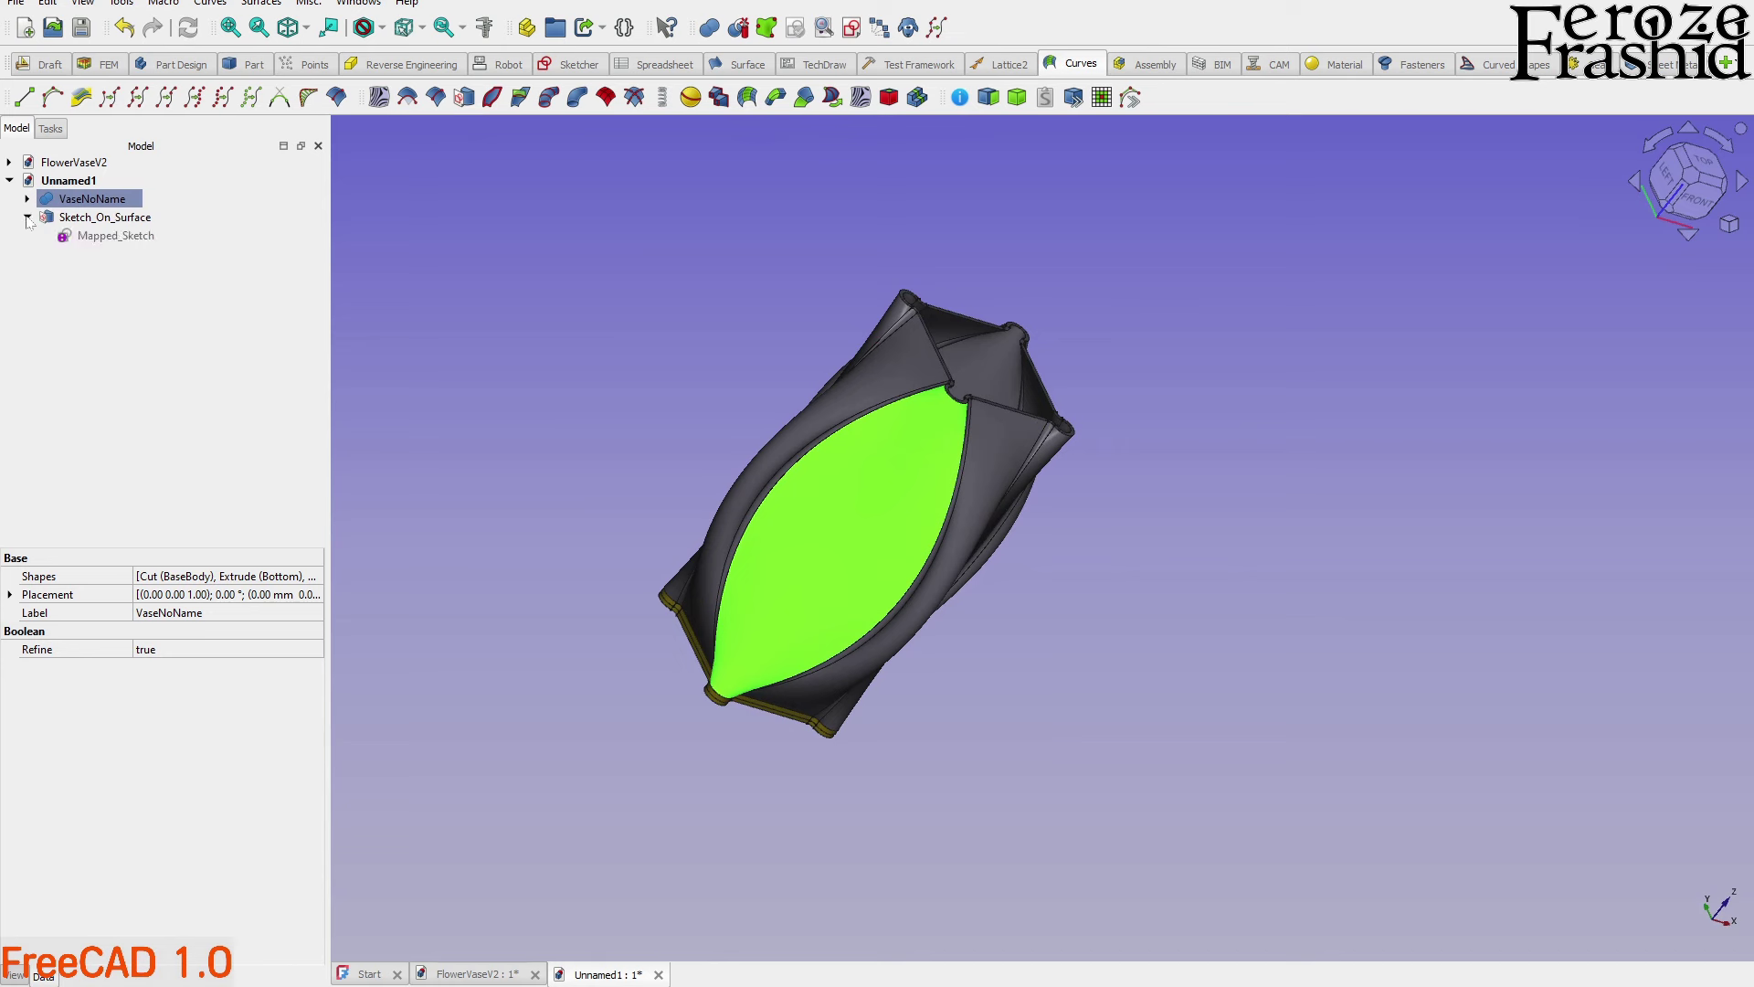
pyautogui.click(95, 264)
pyautogui.click(100, 240)
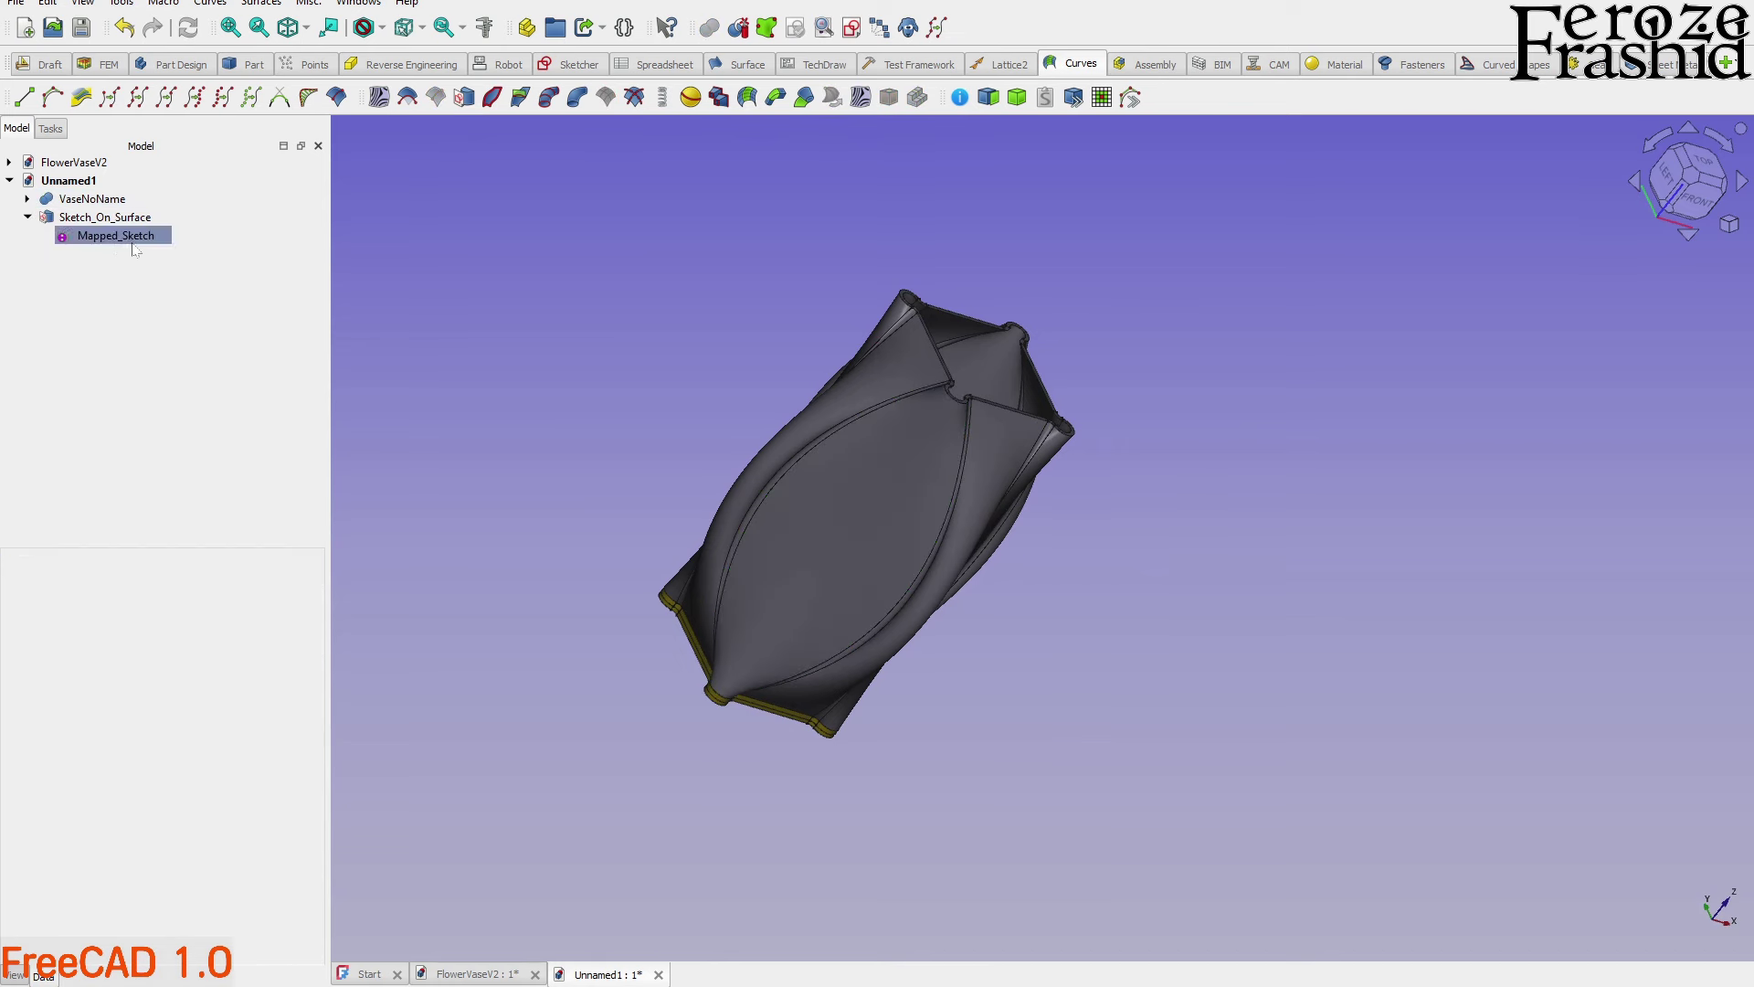
pyautogui.click(158, 377)
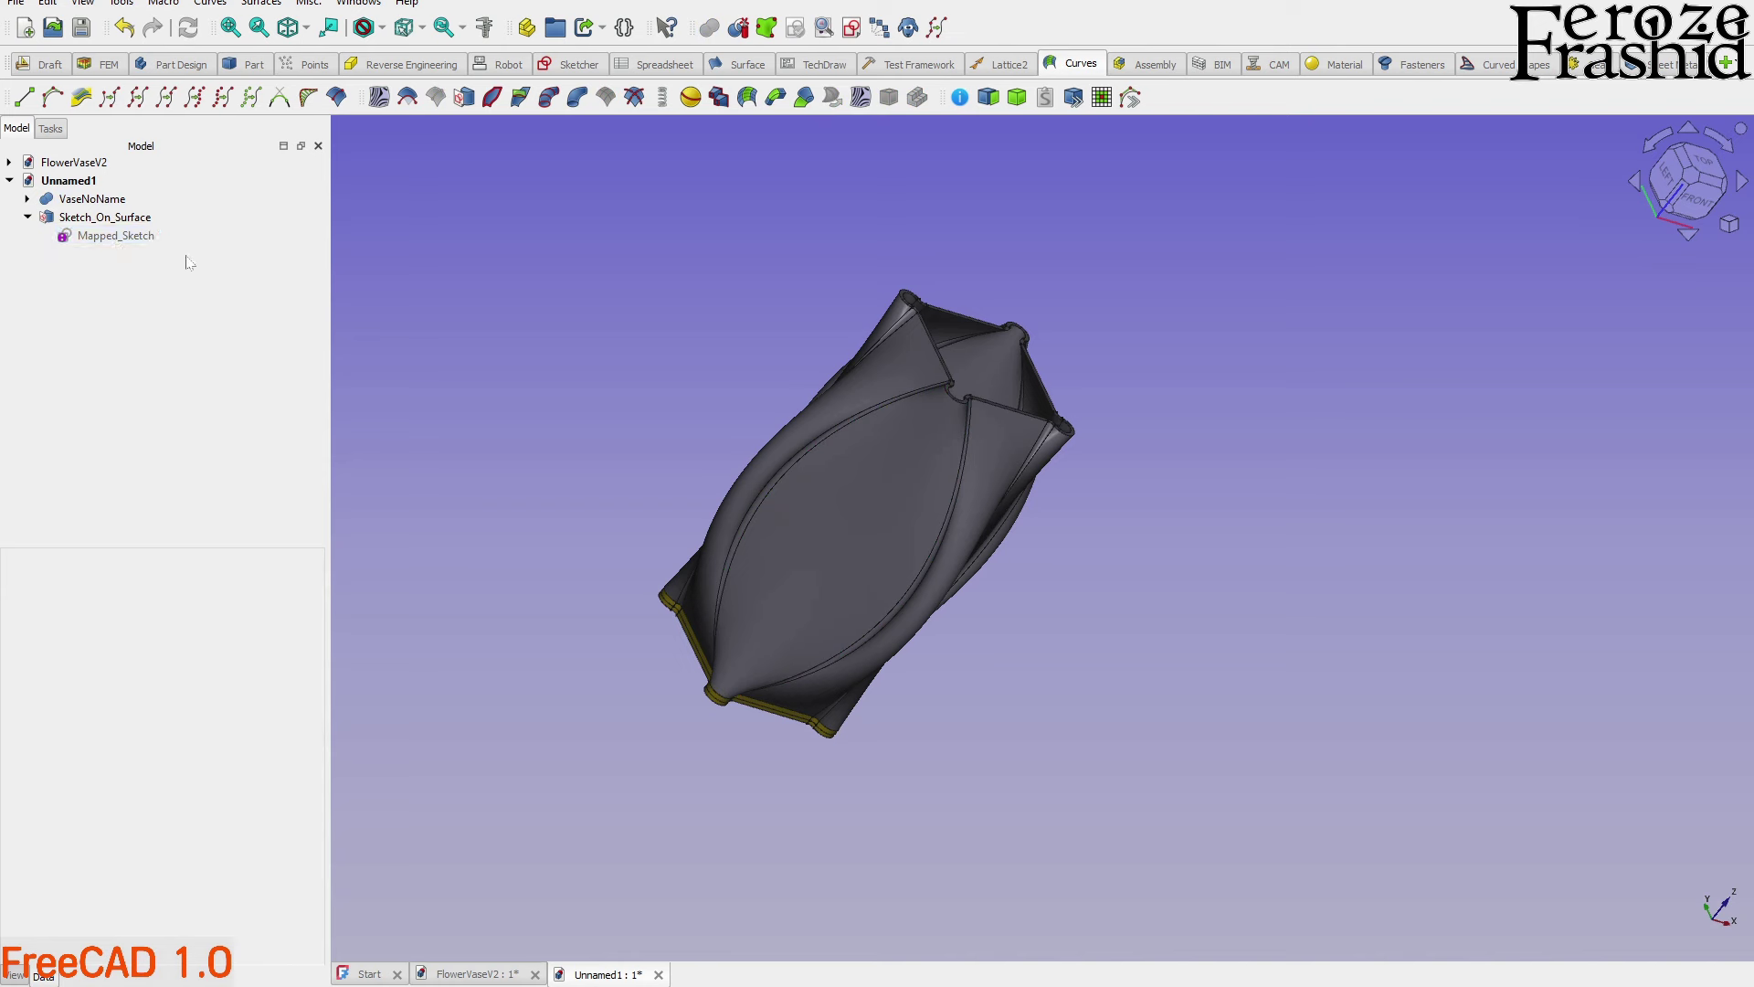
# Make the hidden Mapped_Sketch visible alongside the vase
pyautogui.click(115, 223)
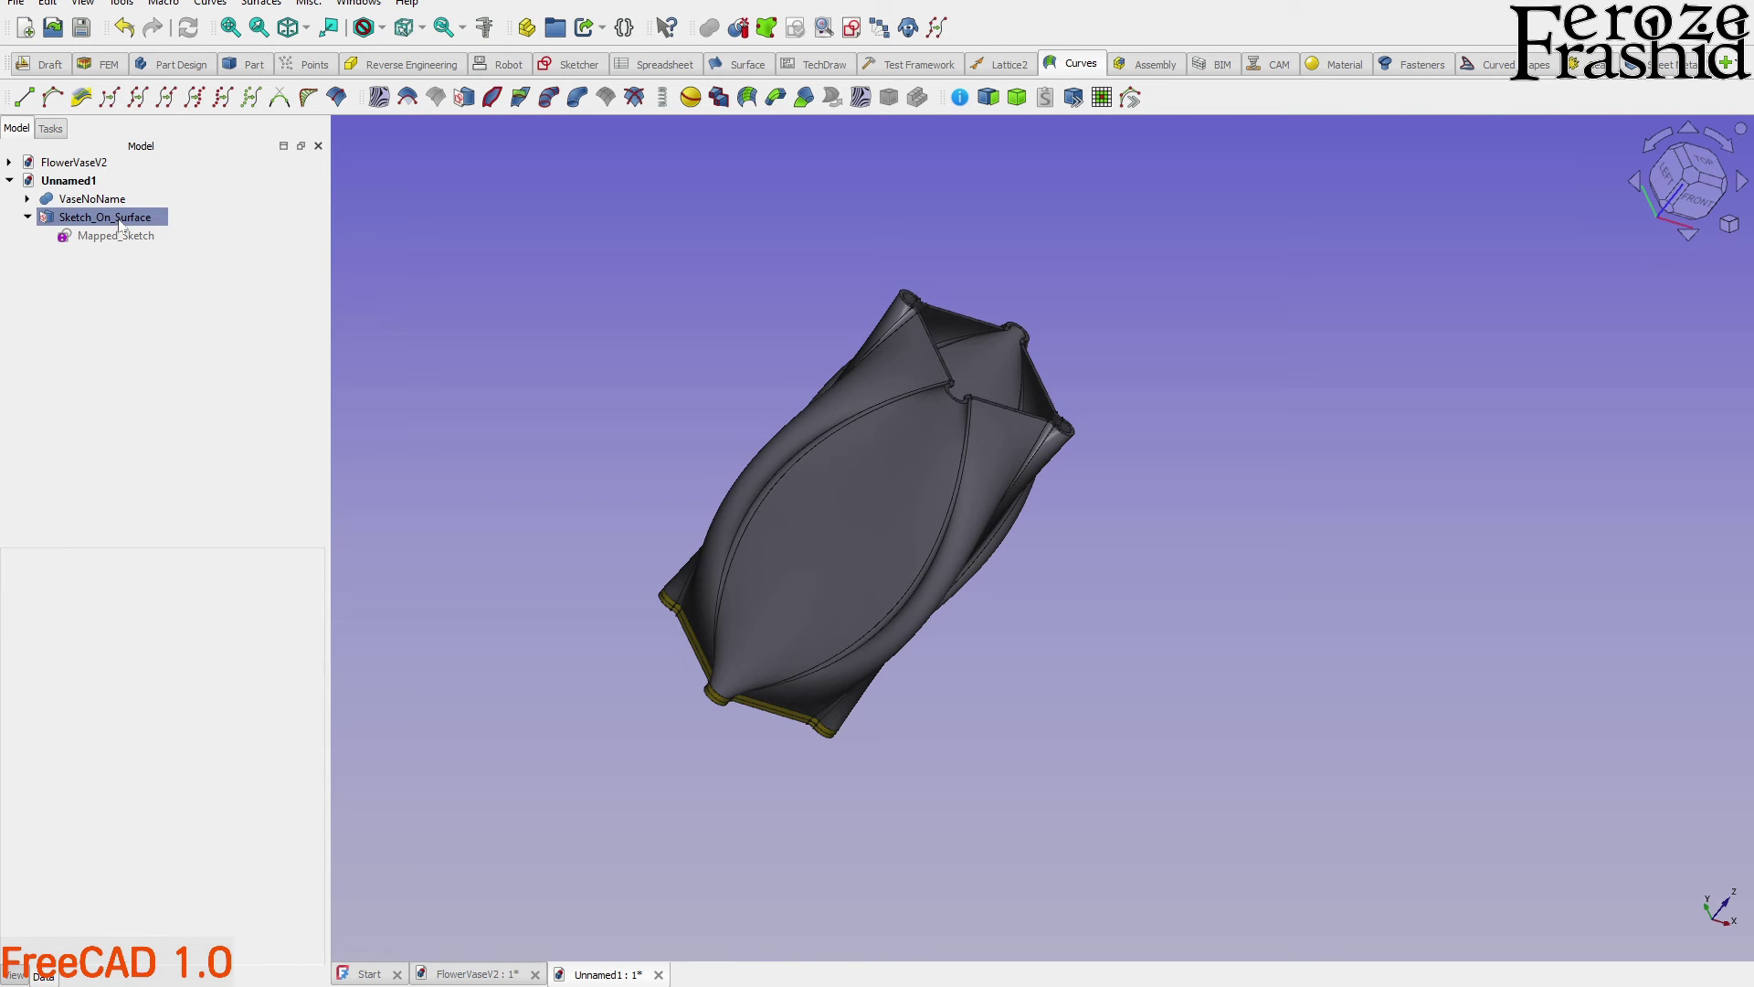
pyautogui.click(115, 236)
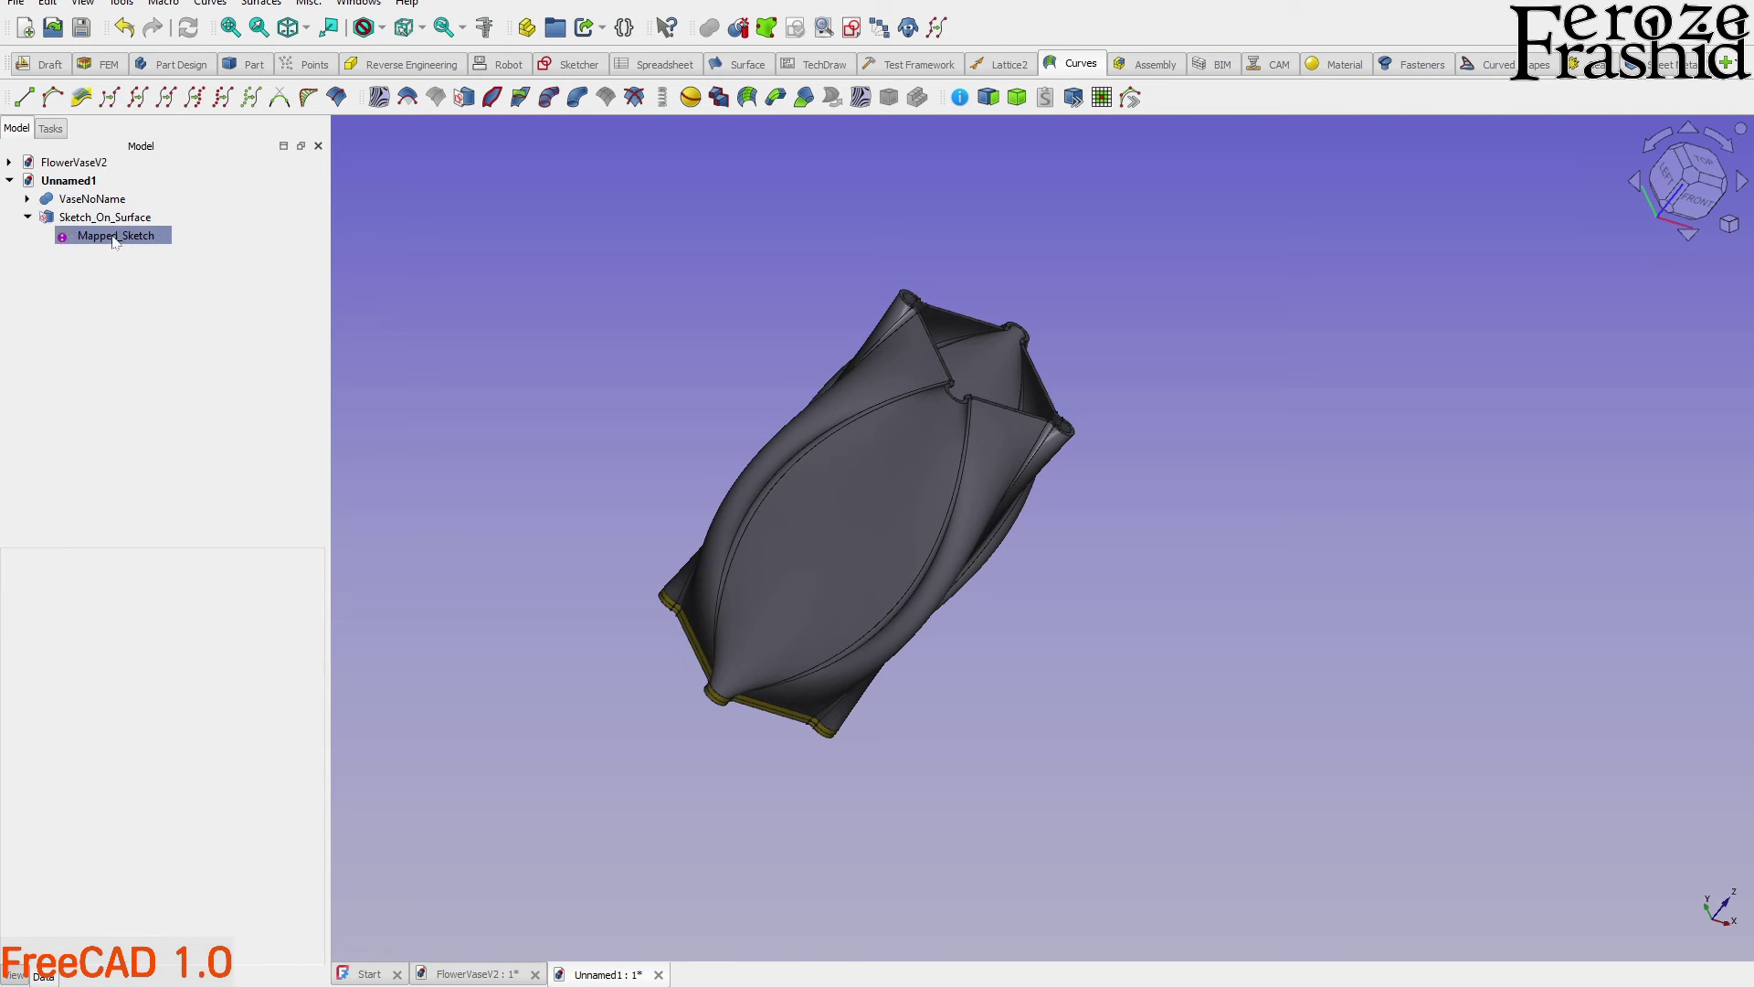
pyautogui.moveTo(513, 376); pyautogui.dragTo(814, 467, button='middle')
pyautogui.click(141, 391)
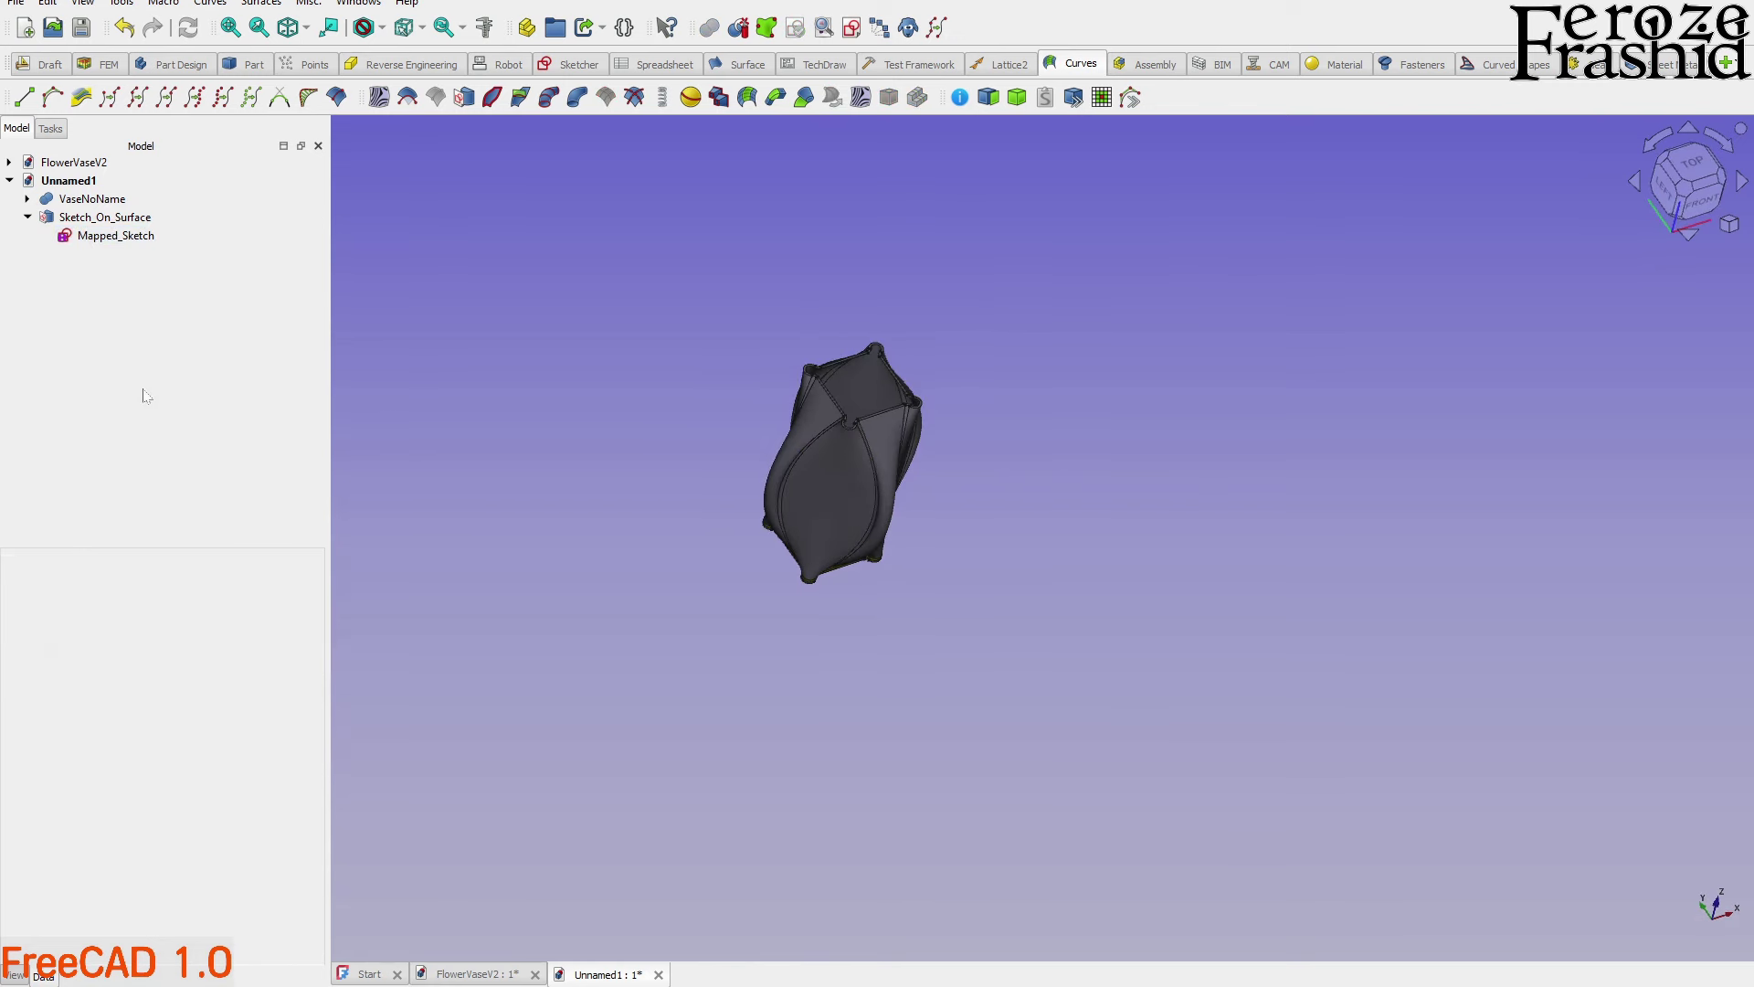
pyautogui.moveTo(778, 370)
pyautogui.mouseDown(button='middle')
pyautogui.moveTo(658, 540)
pyautogui.moveTo(797, 553)
pyautogui.moveTo(788, 400)
pyautogui.mouseUp(button='middle')
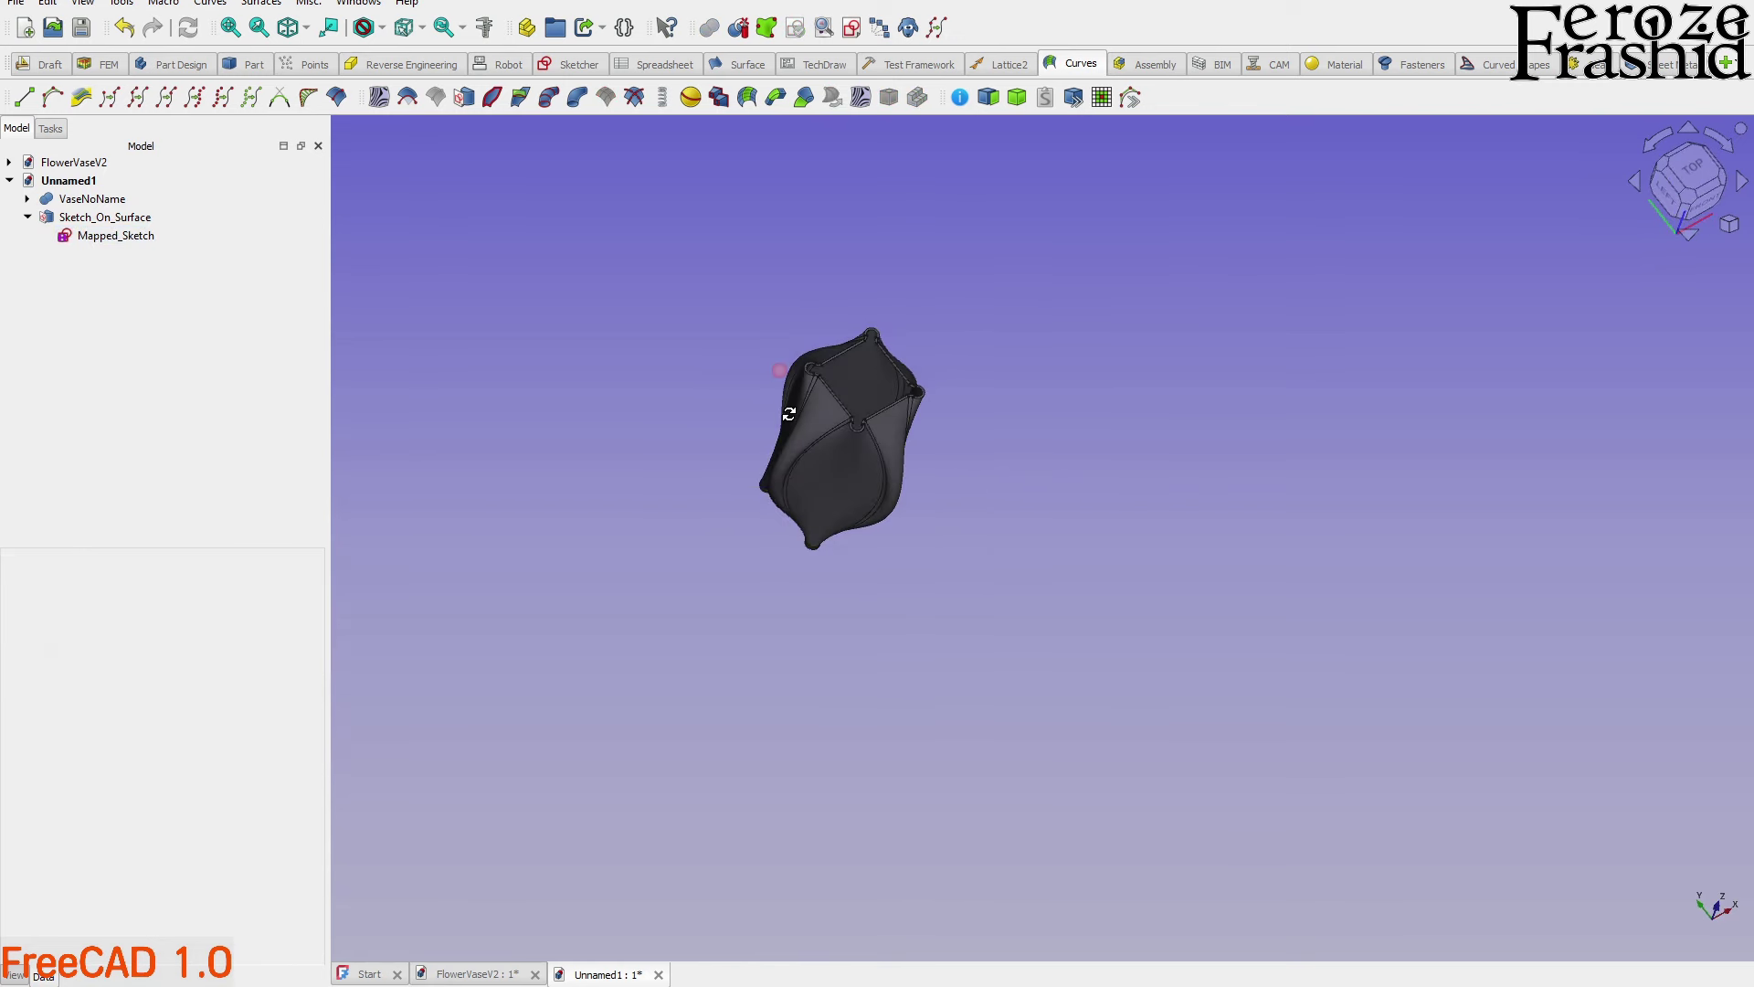
pyautogui.moveTo(886, 423); pyautogui.dragTo(891, 372, button='middle')
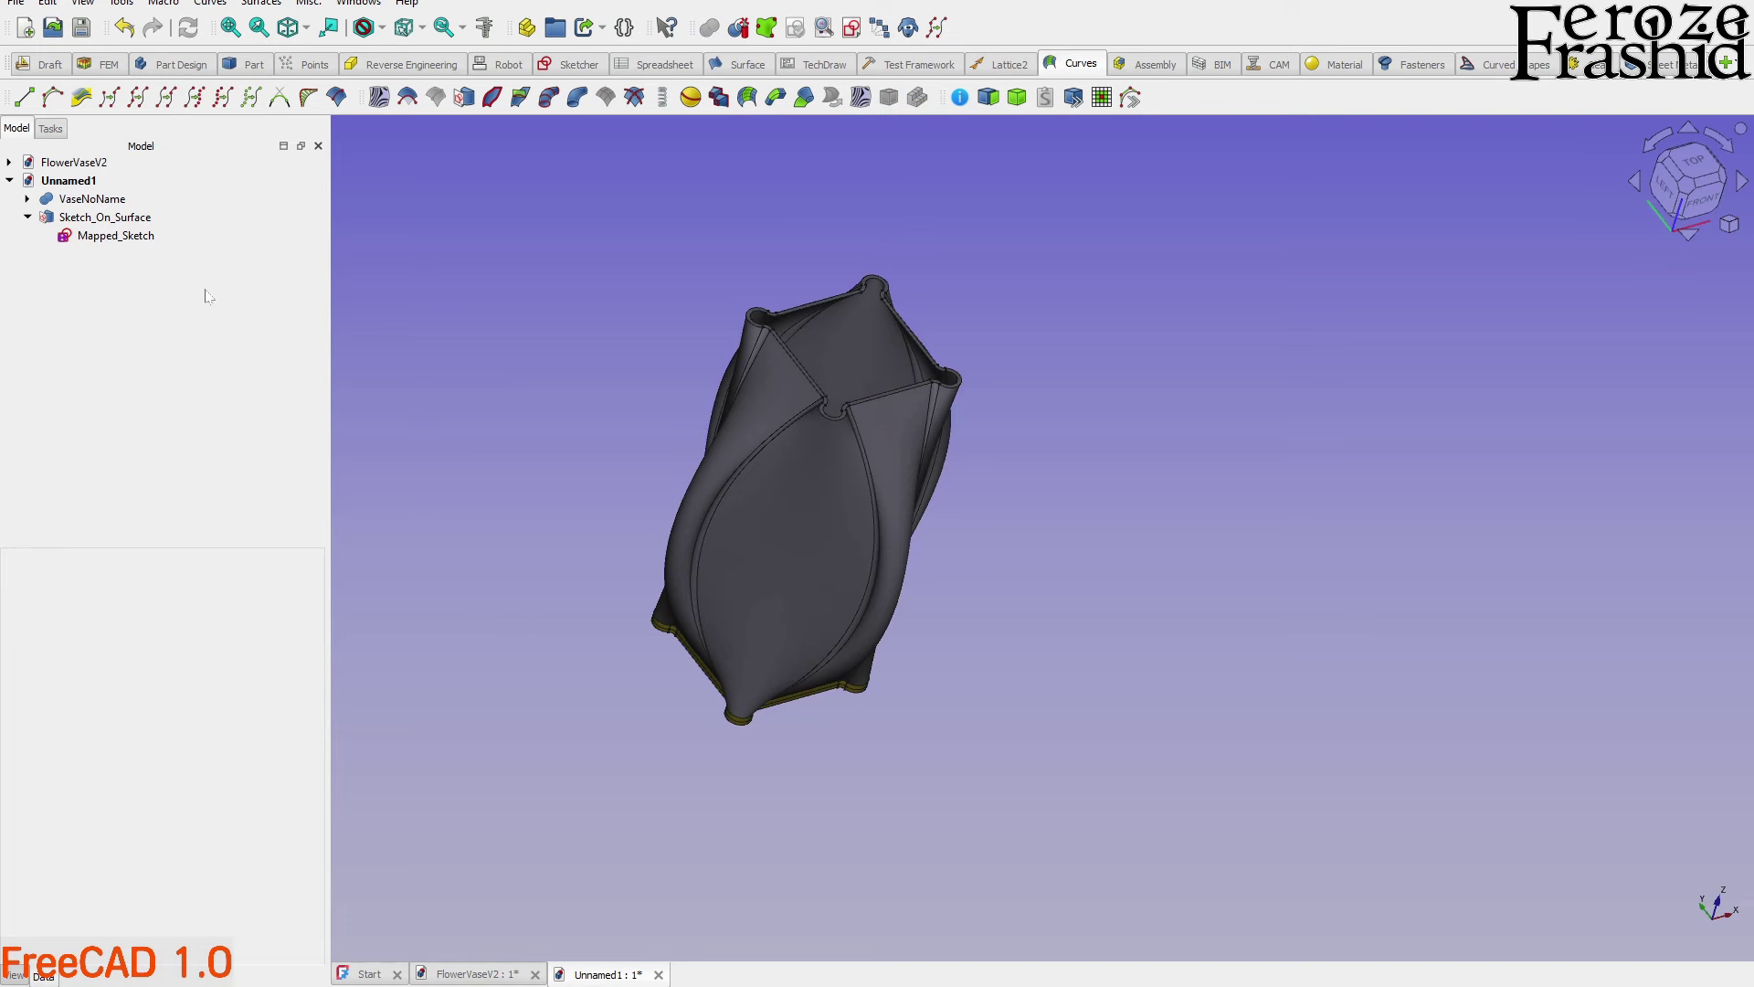
# Open Mapped_Sketch for editing and move its width and height dimension labels outside the rectangle
pyautogui.doubleClick(130, 240)
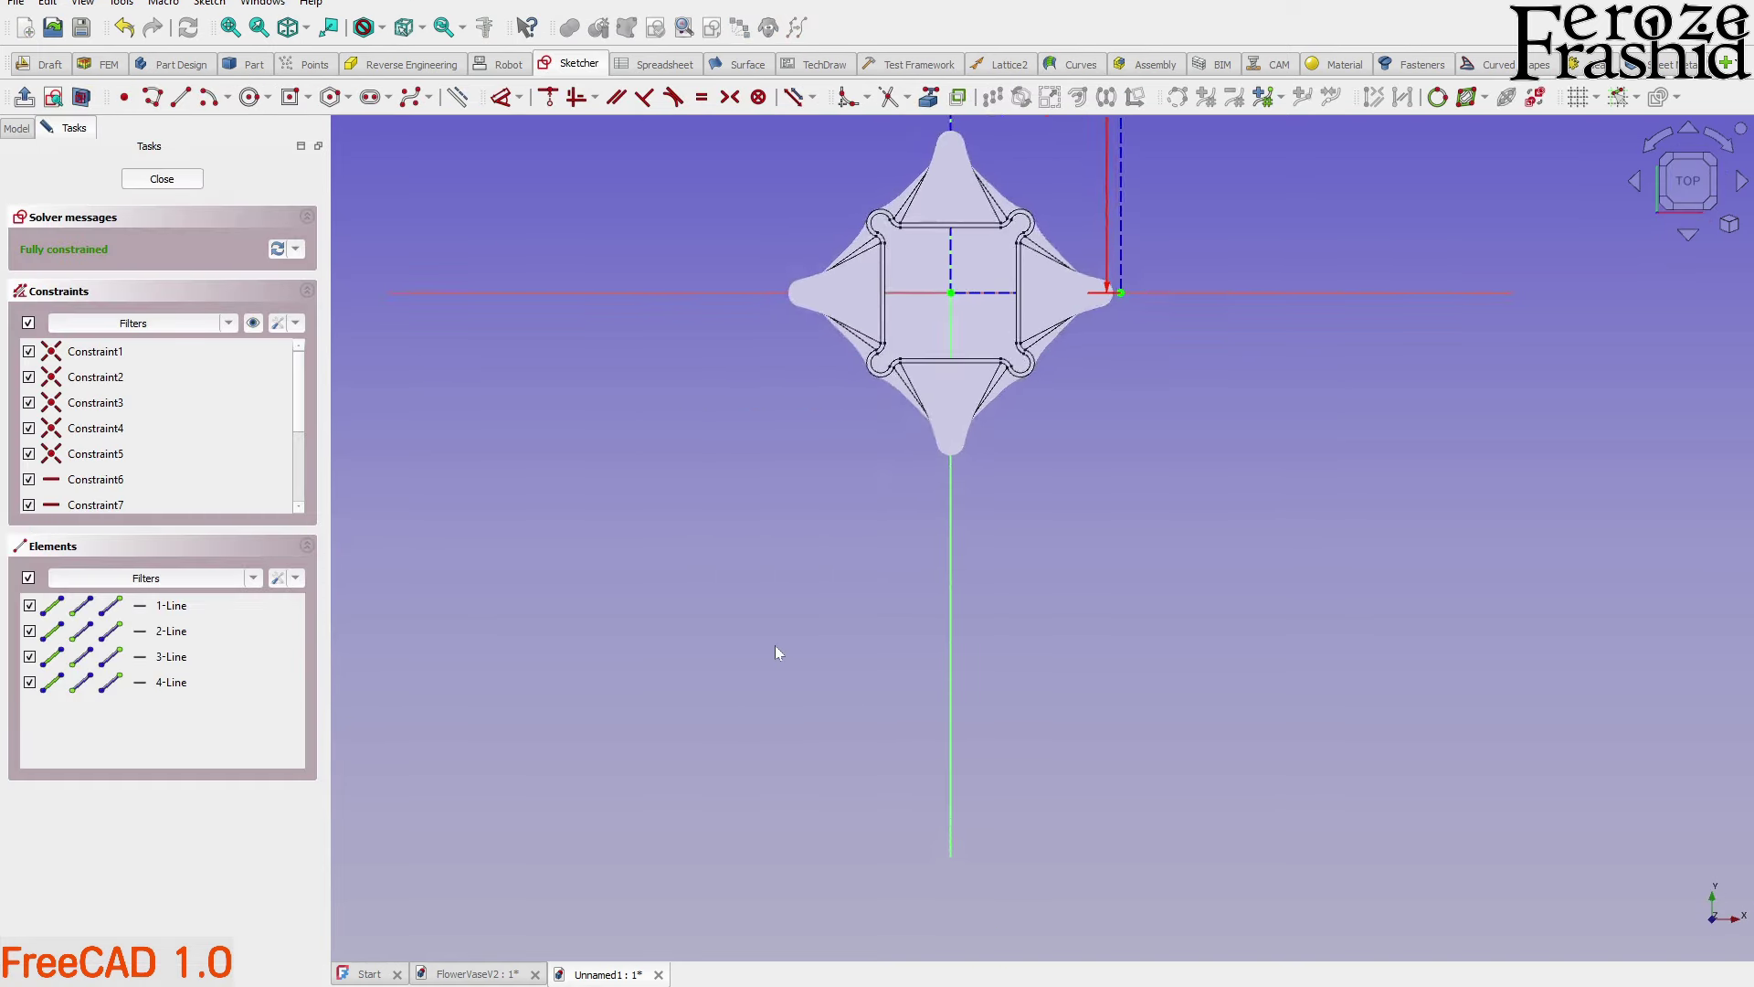
pyautogui.scroll(3, 919, 316)
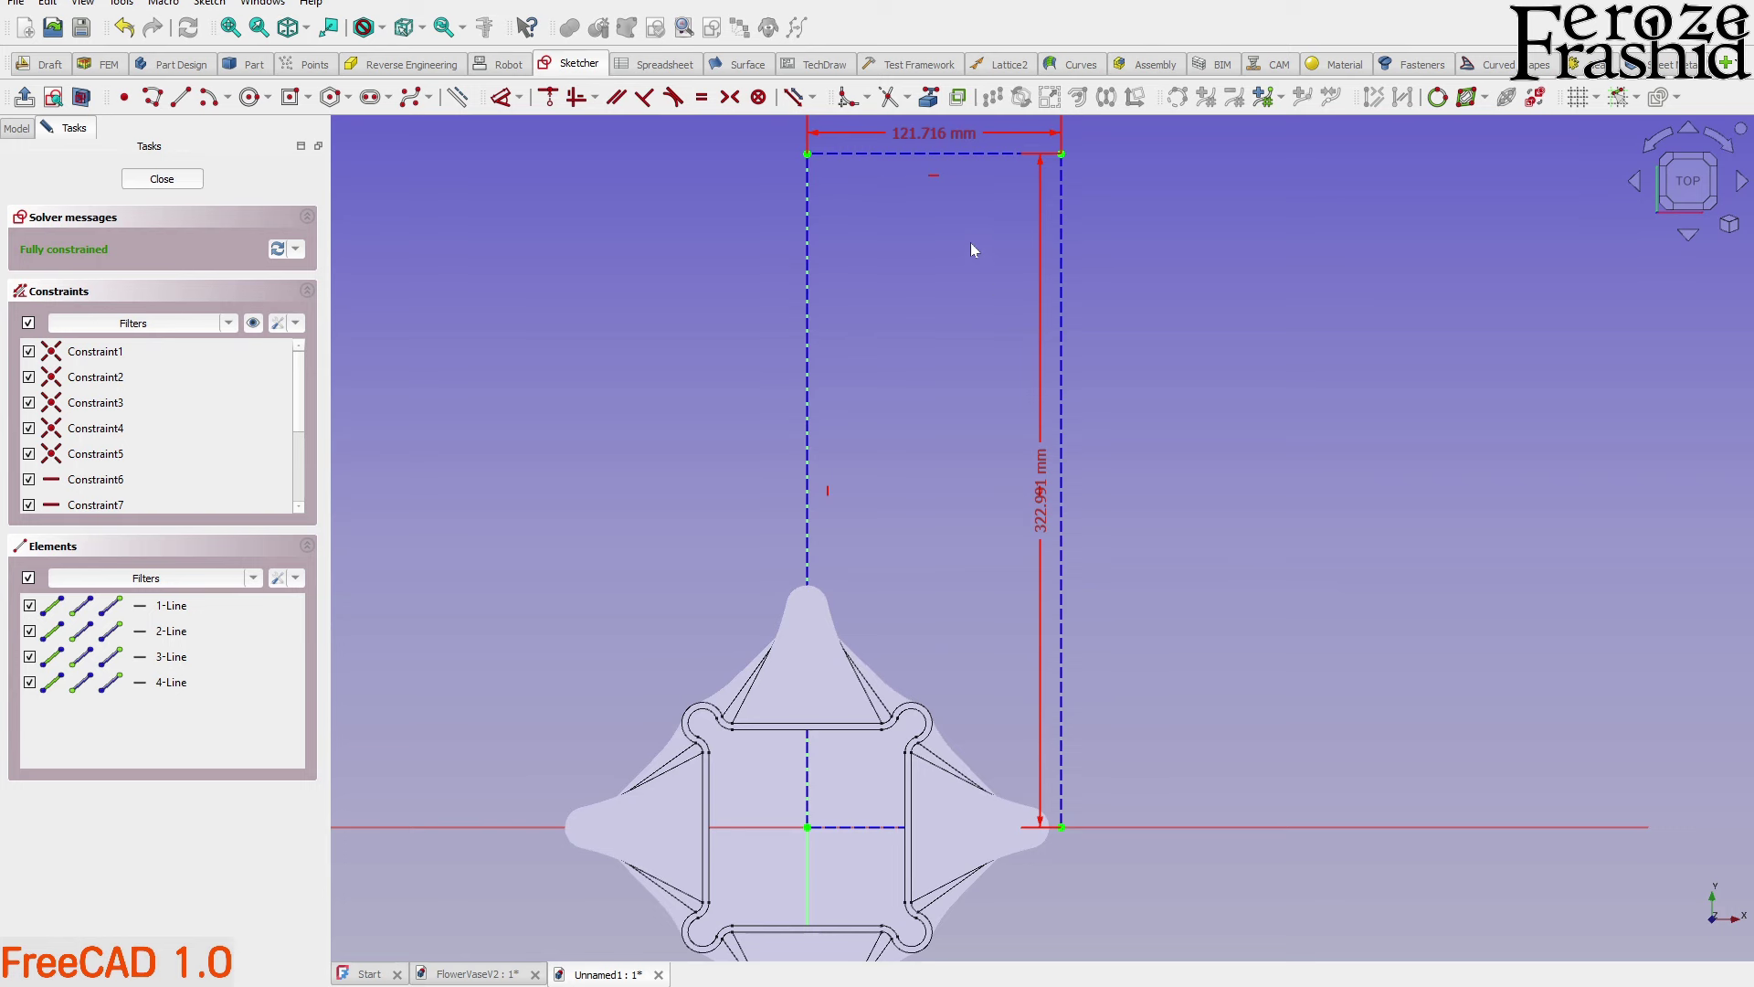
pyautogui.scroll(-2, 964, 311)
pyautogui.moveTo(791, 748)
pyautogui.mouseDown(button='middle')
pyautogui.moveTo(692, 827)
pyautogui.moveTo(733, 753)
pyautogui.moveTo(725, 693)
pyautogui.moveTo(762, 737)
pyautogui.mouseUp(button='middle')
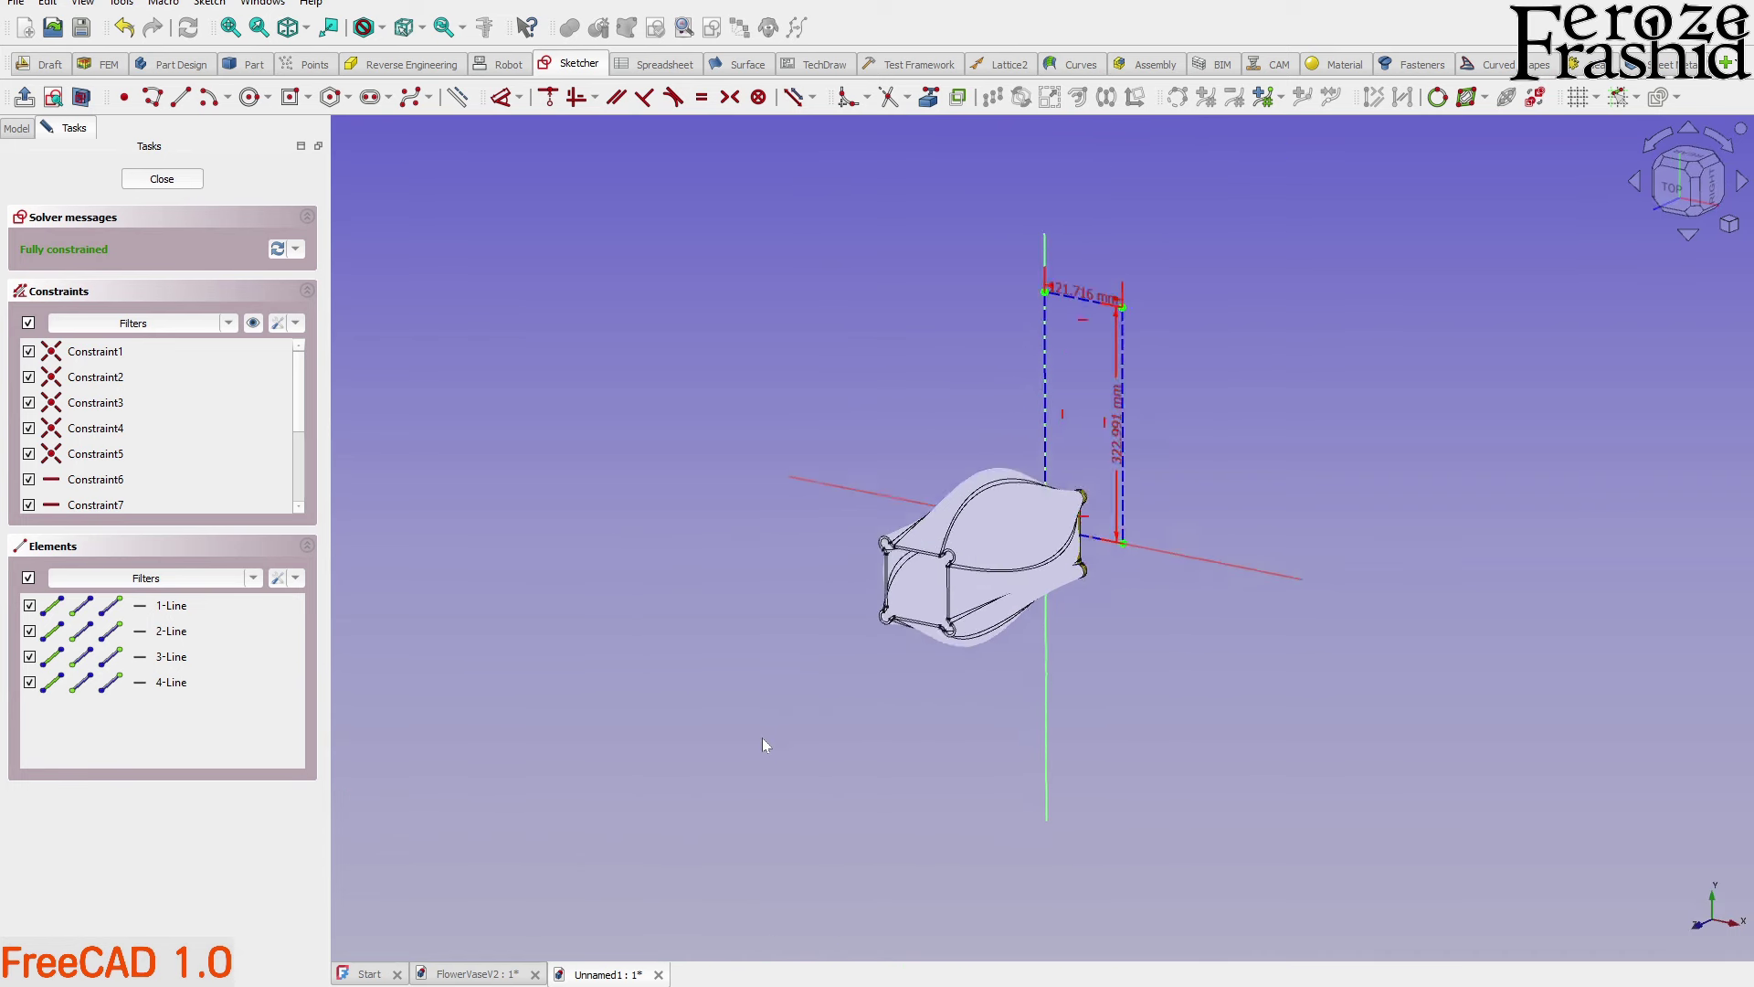
pyautogui.scroll(2, 1140, 203)
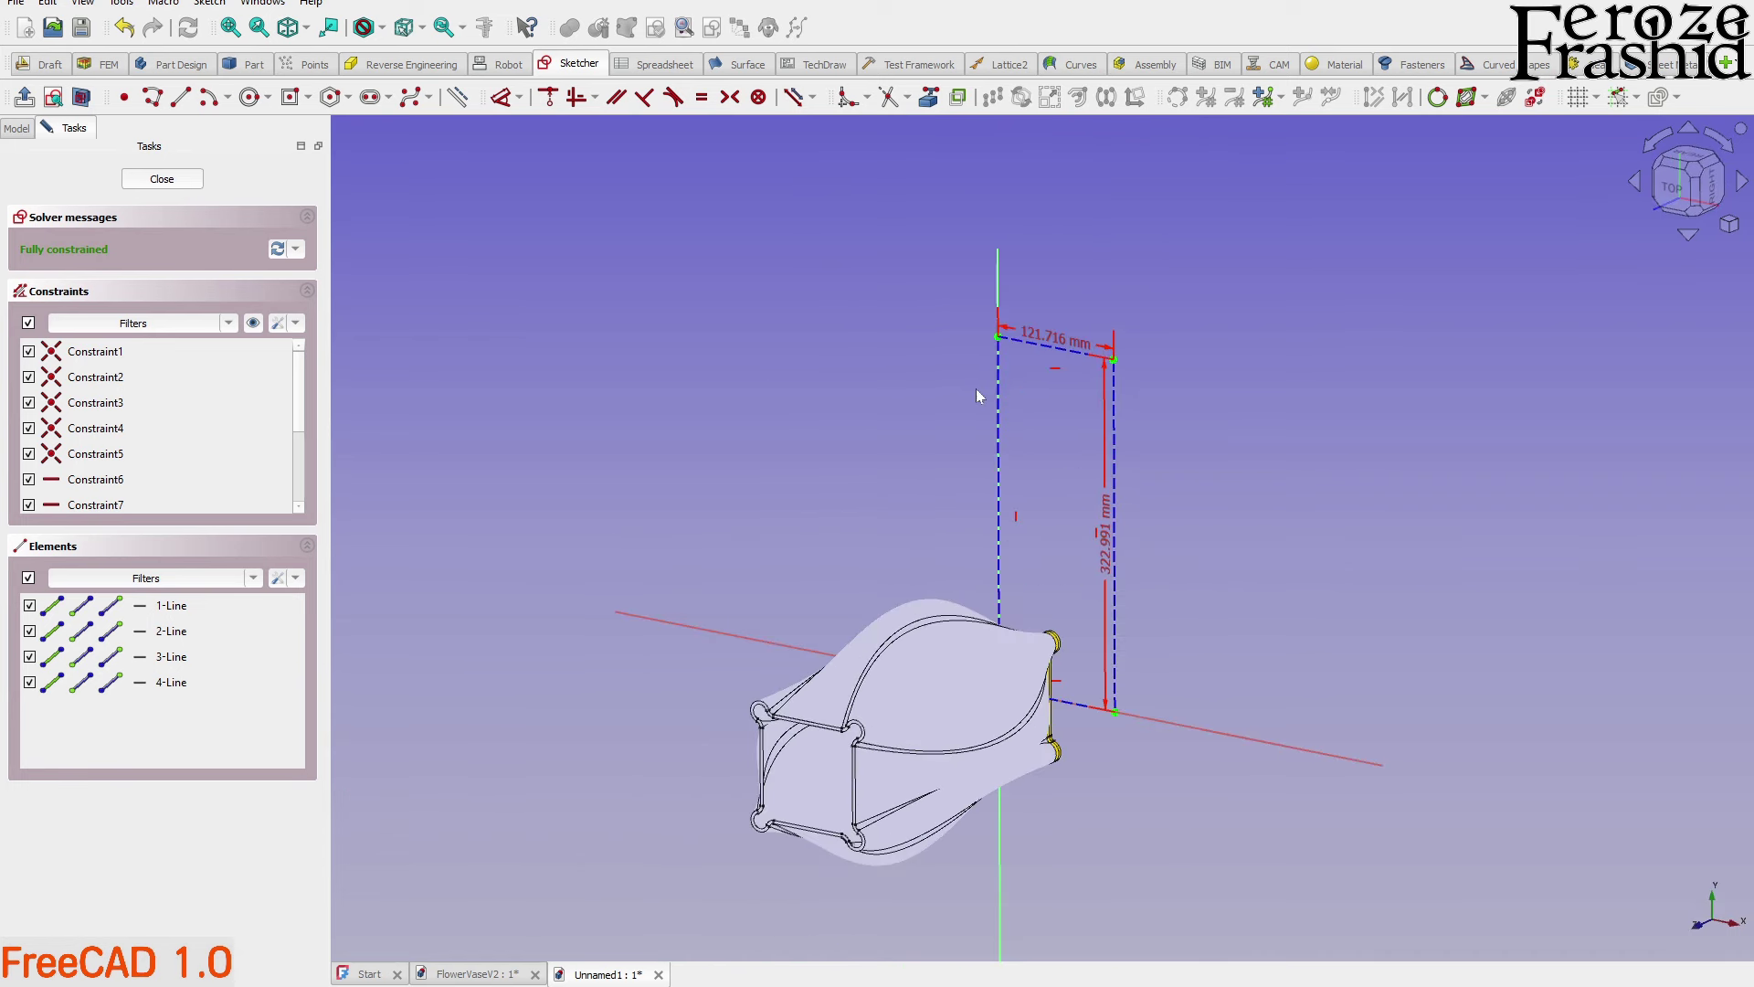
pyautogui.click(1668, 192)
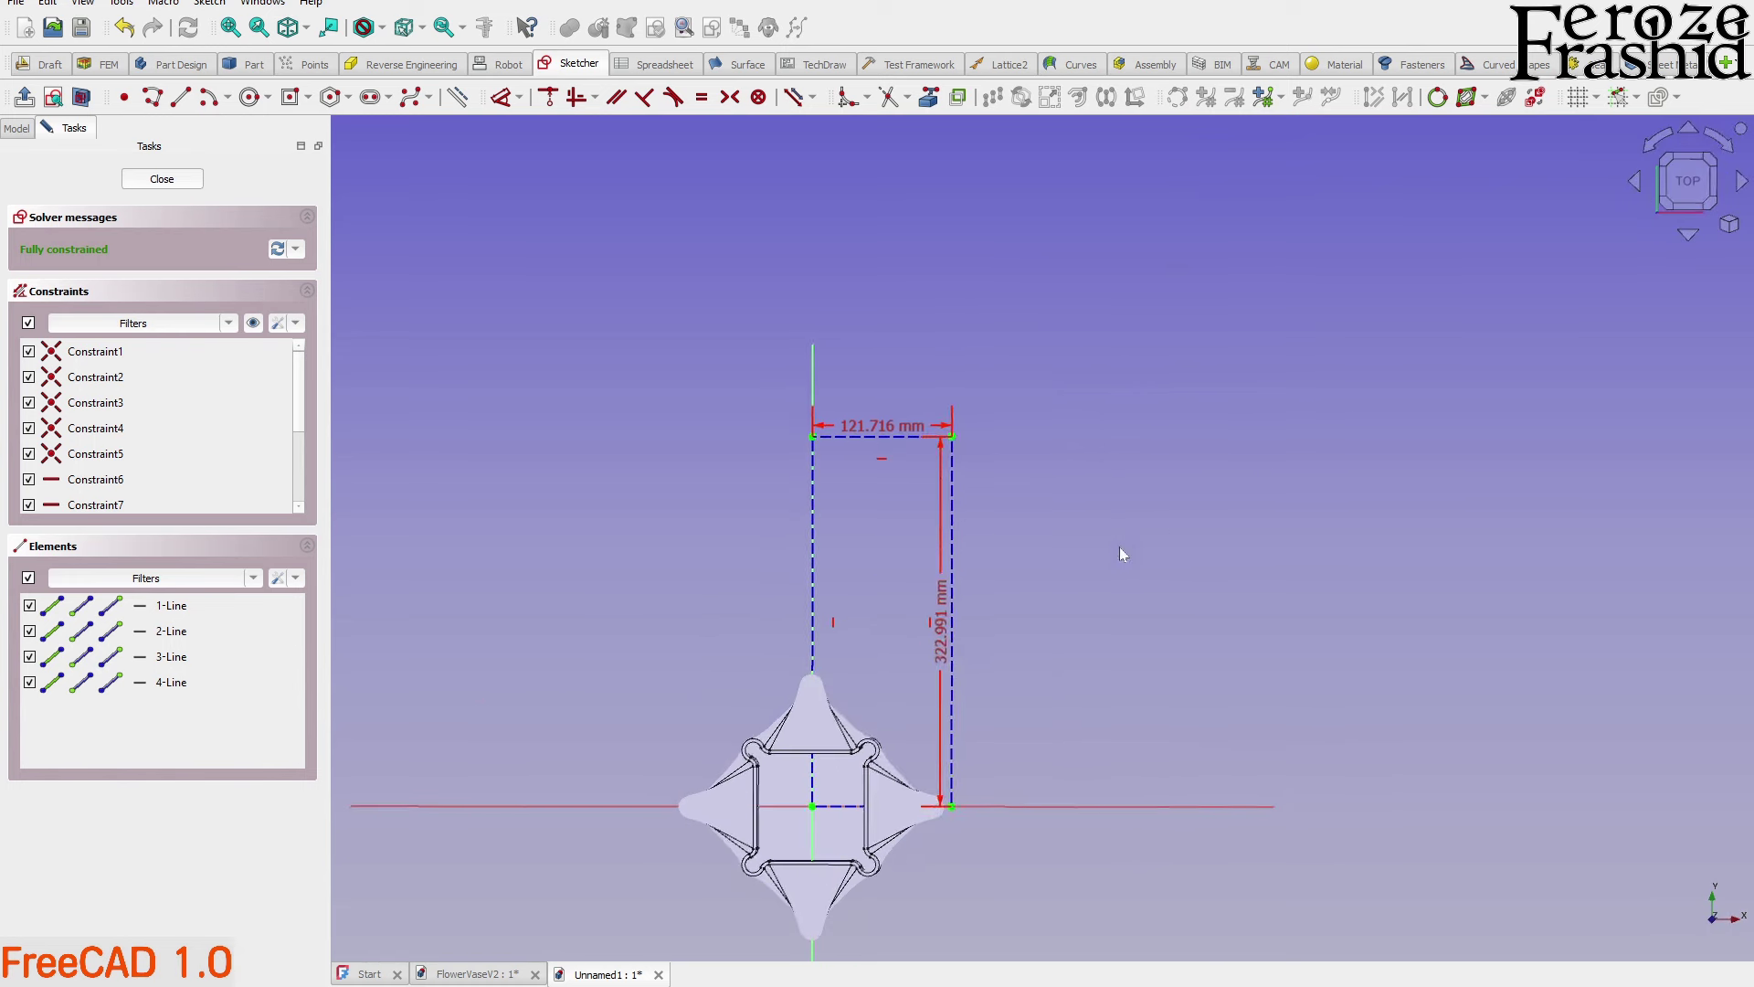
pyautogui.scroll(3, 950, 640)
pyautogui.moveTo(956, 589); pyautogui.dragTo(996, 590)
pyautogui.moveTo(845, 245); pyautogui.dragTo(850, 223)
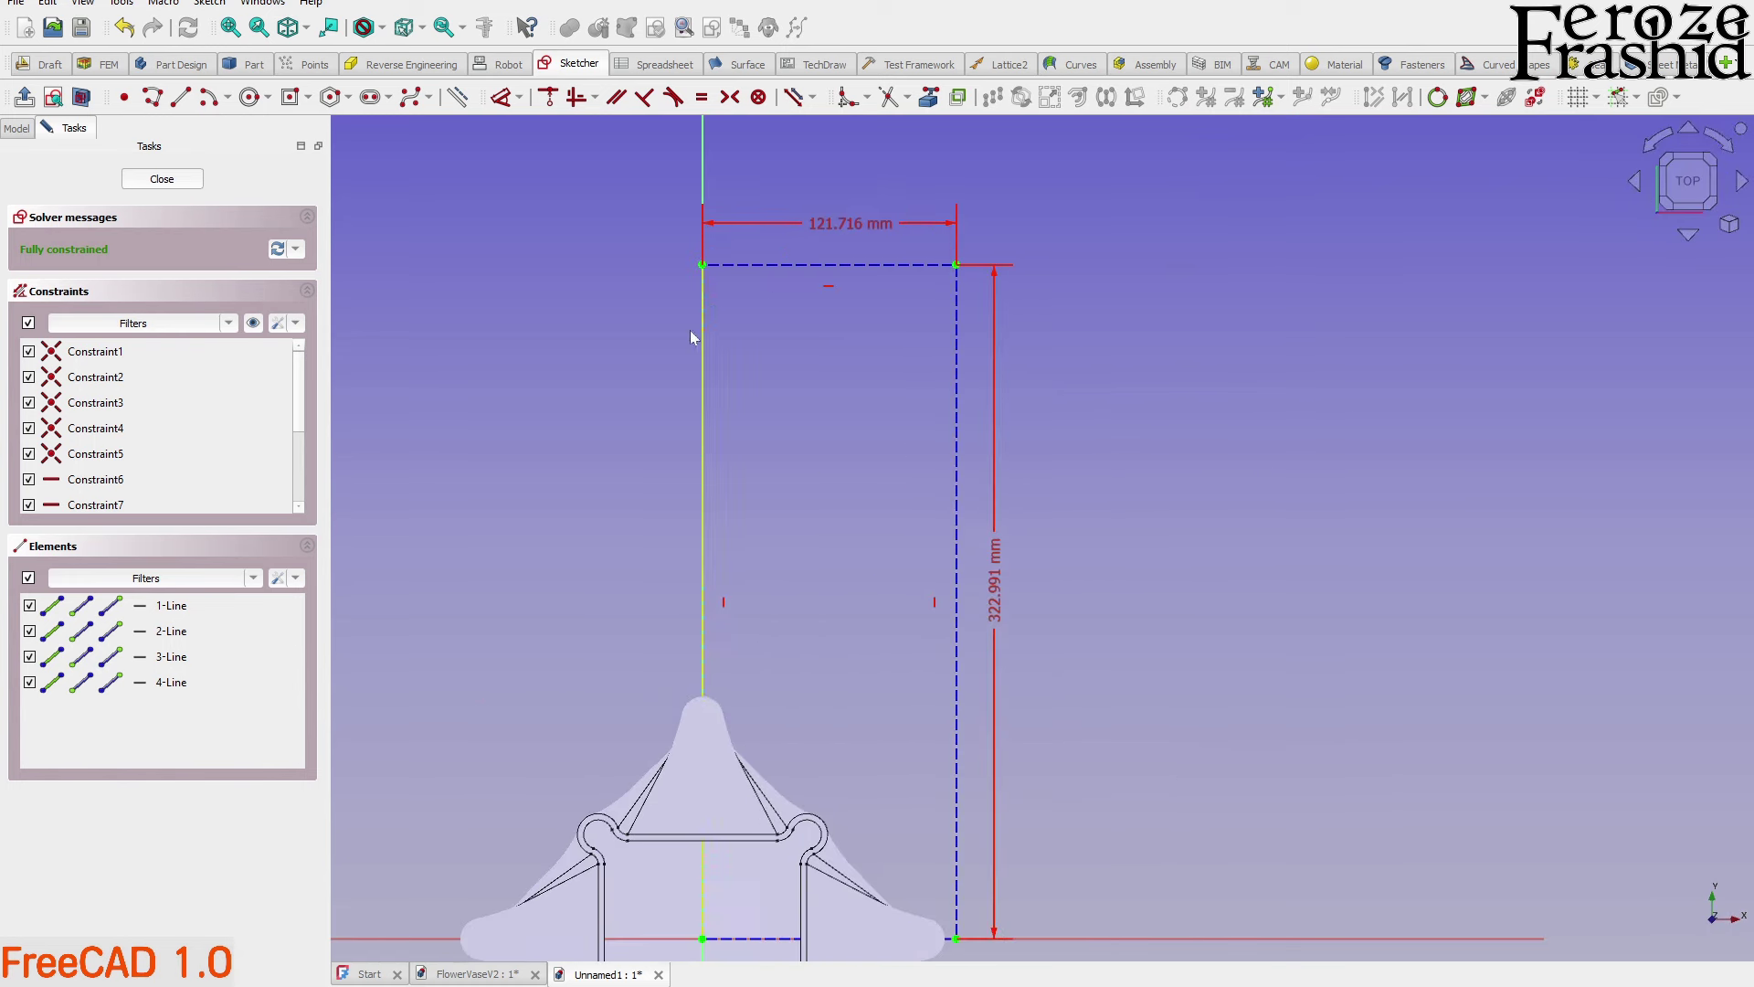
pyautogui.scroll(-3, 900, 282)
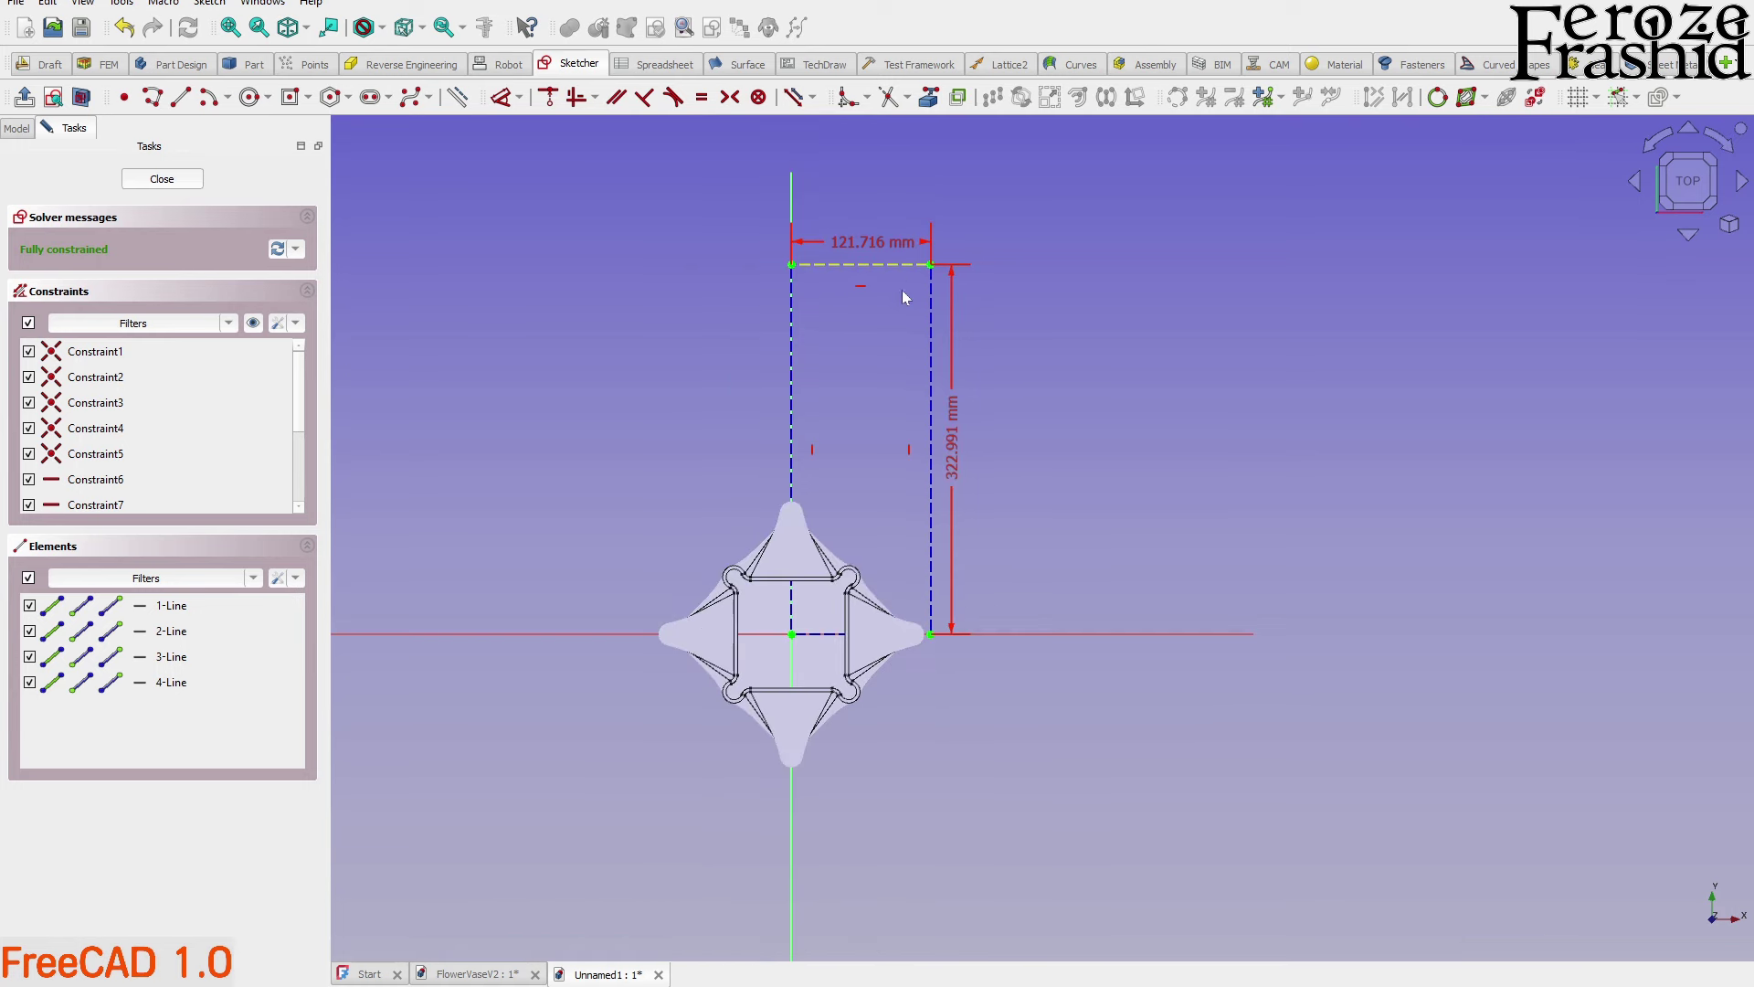
pyautogui.scroll(1, 908, 310)
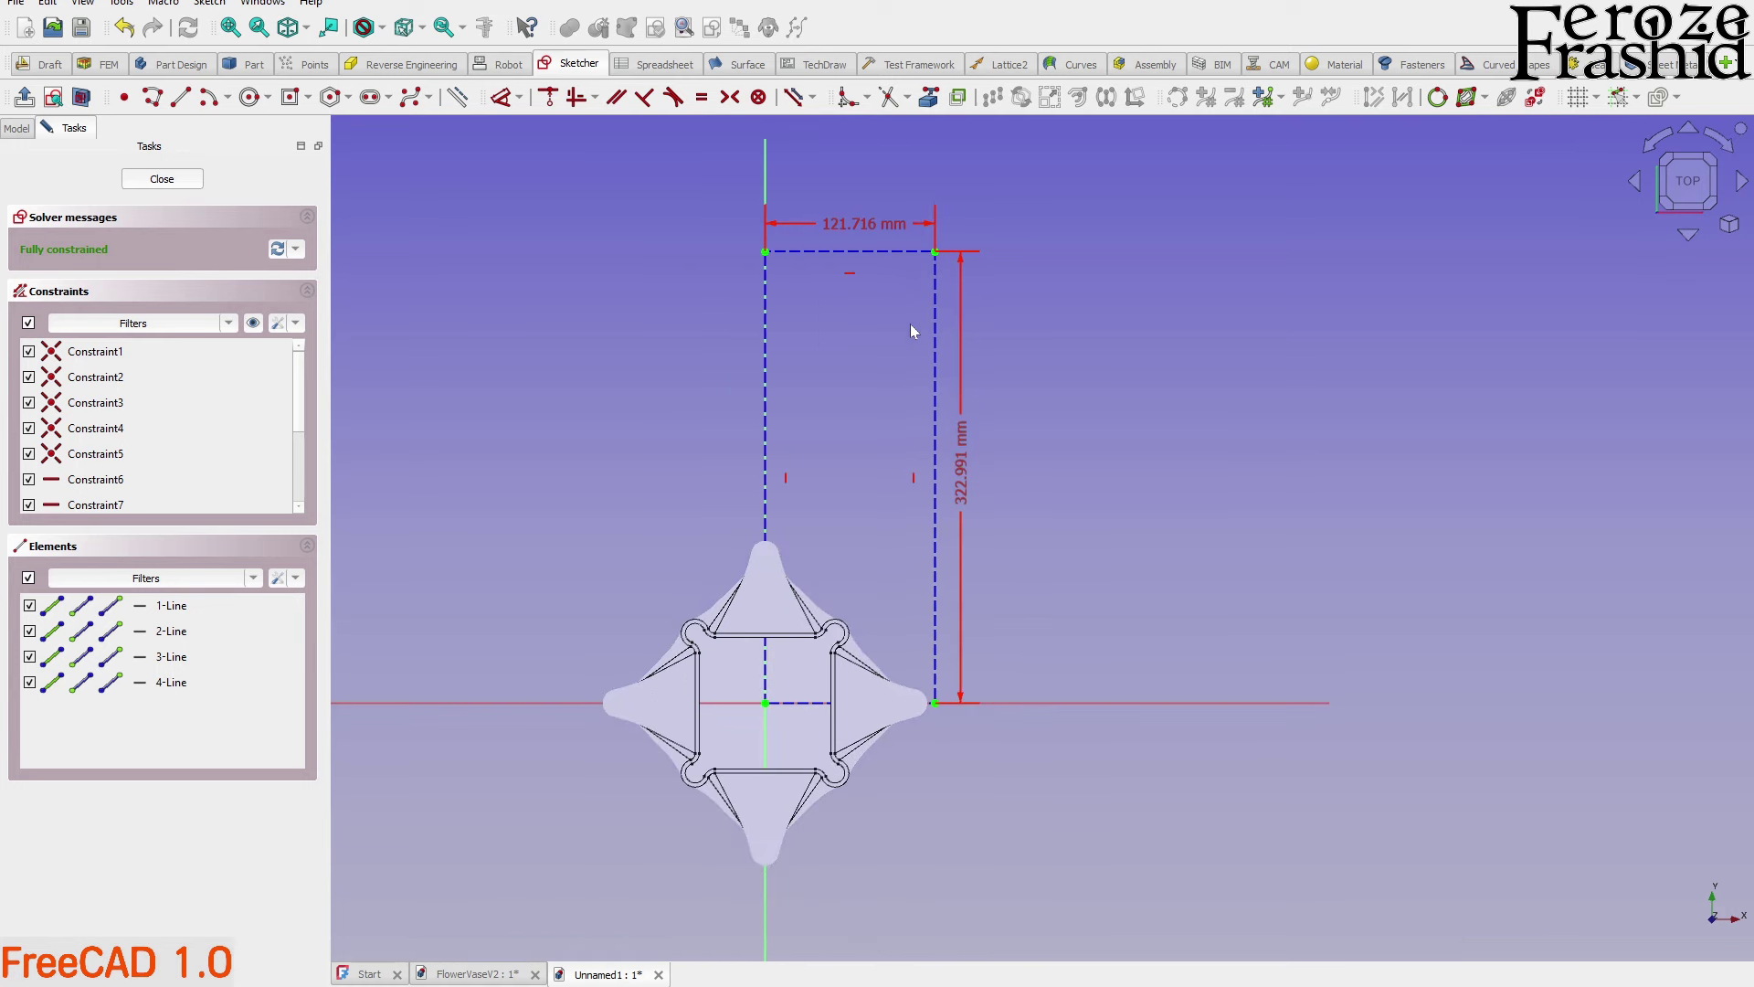
# Convert the rectangle's two long vertical construction lines to normal geometry and close the sketch
pyautogui.click(779, 431)
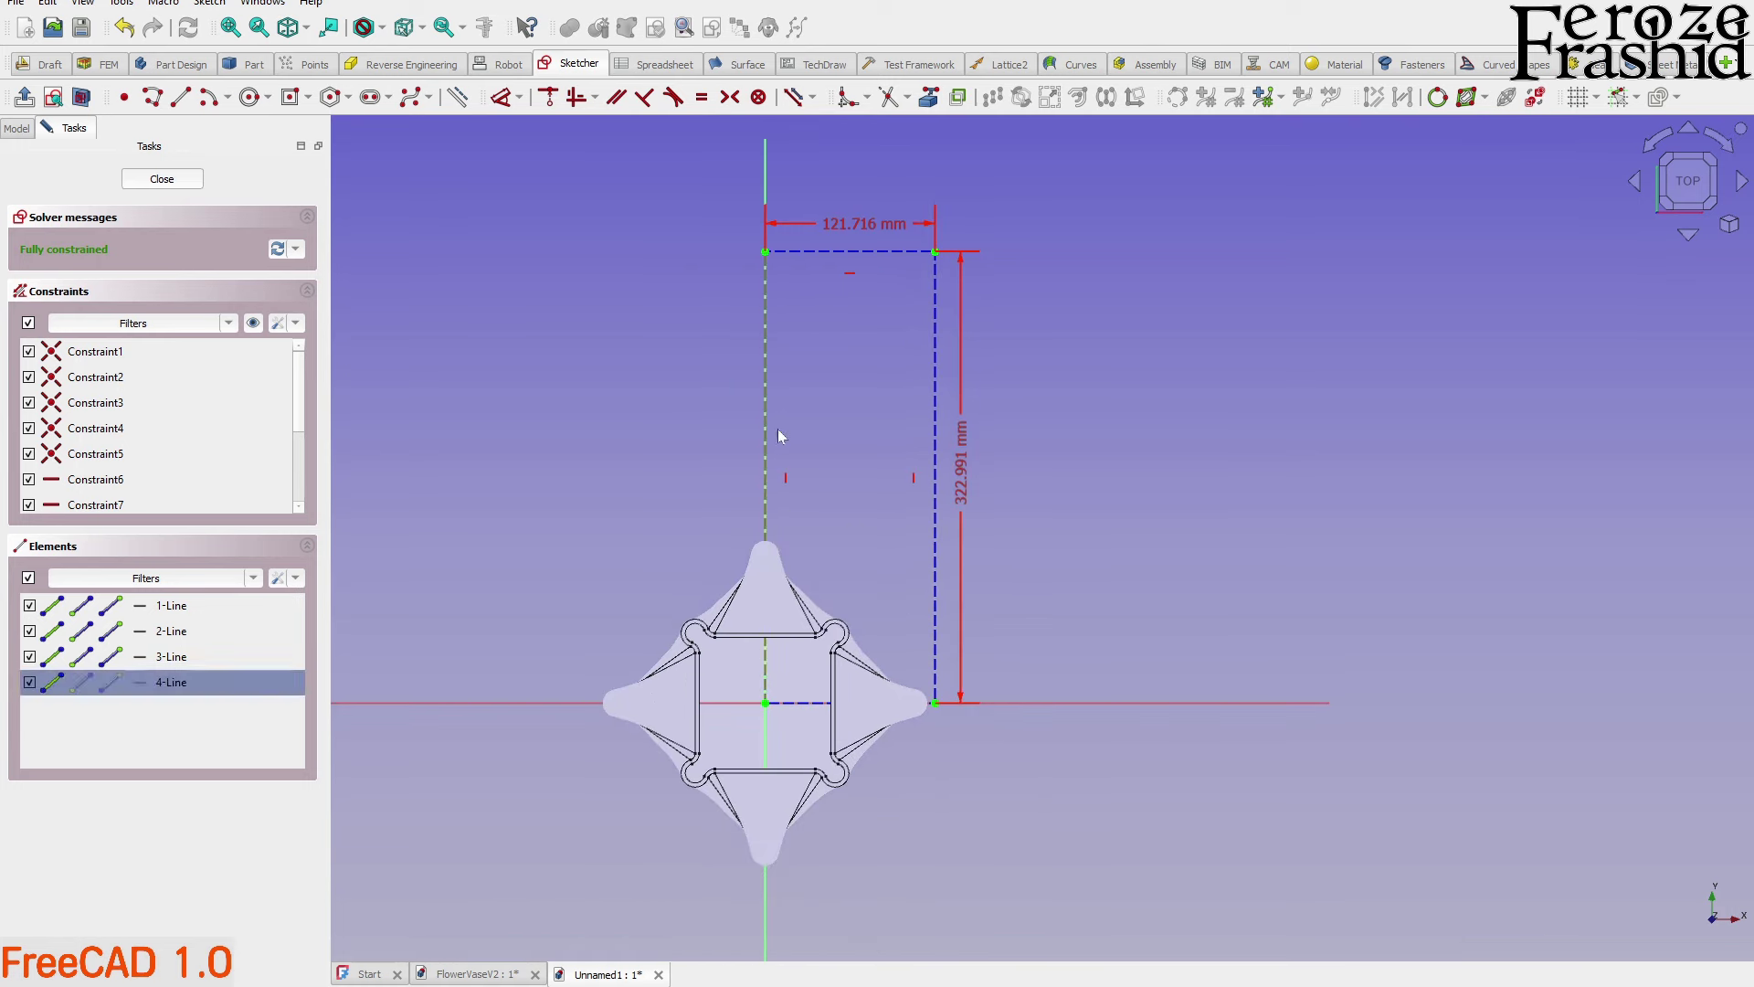
pyautogui.click(934, 387)
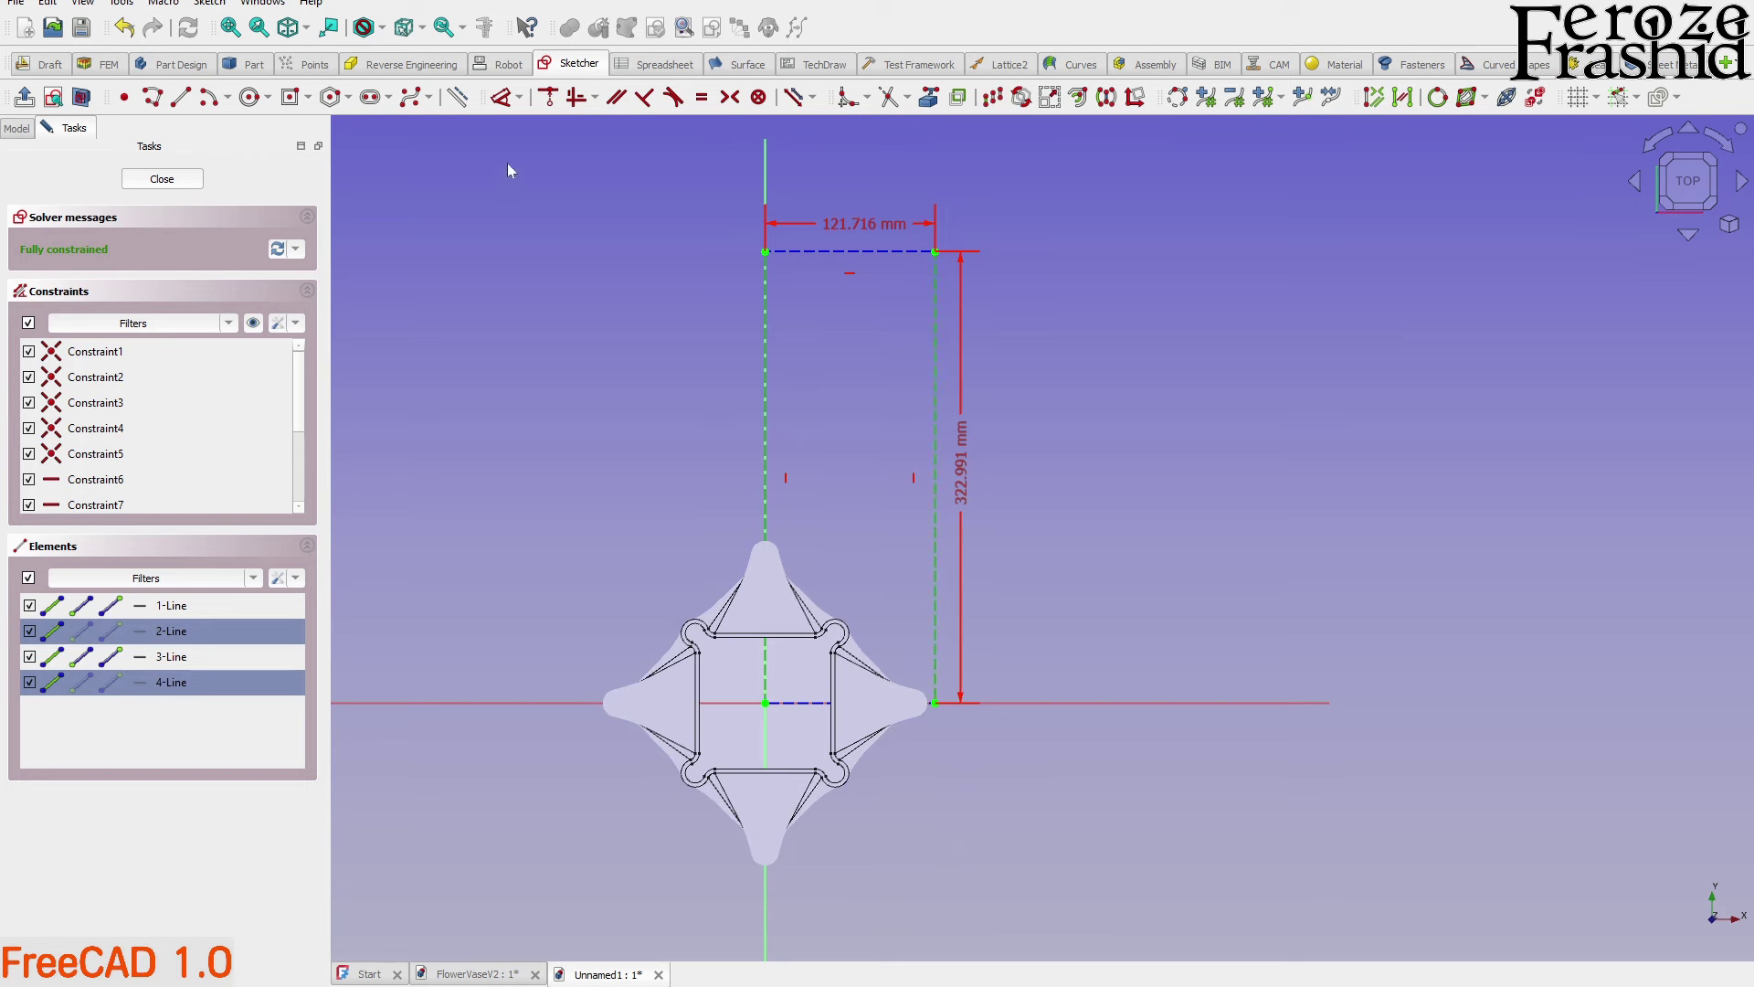
pyautogui.click(457, 97)
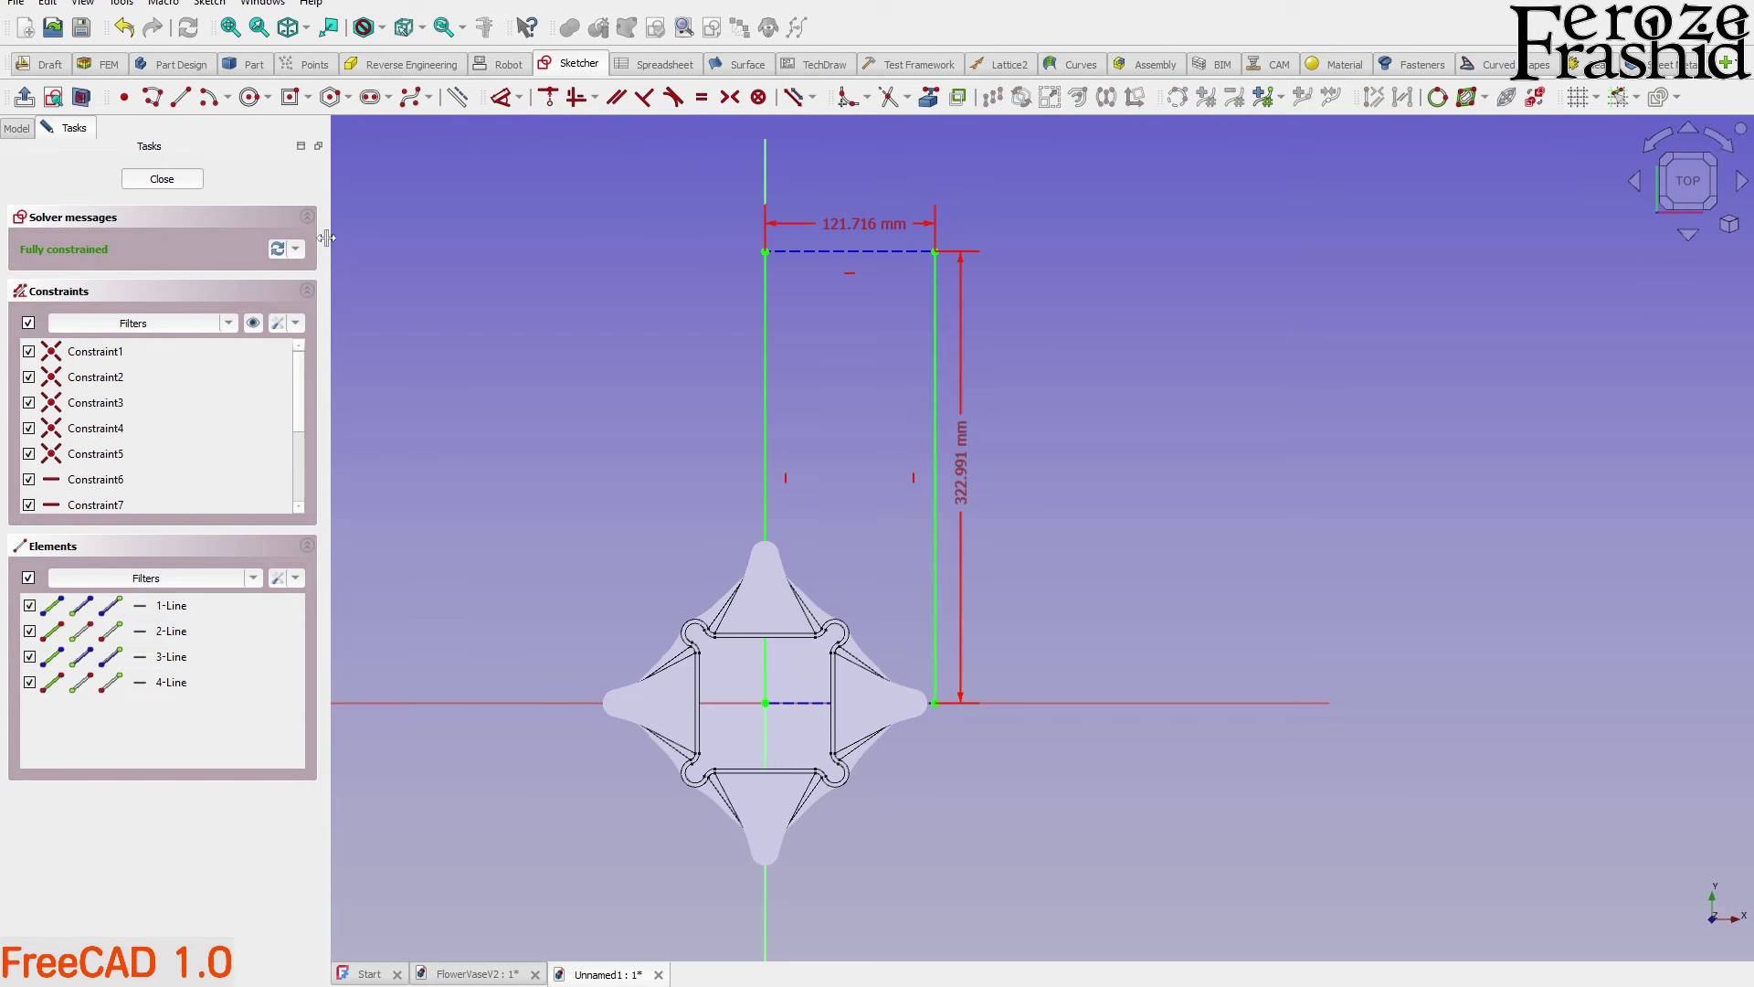
pyautogui.click(162, 179)
pyautogui.moveTo(454, 411)
pyautogui.mouseDown(button='middle')
pyautogui.moveTo(846, 713)
pyautogui.moveTo(742, 743)
pyautogui.moveTo(1011, 572)
pyautogui.moveTo(978, 539)
pyautogui.mouseUp(button='middle')
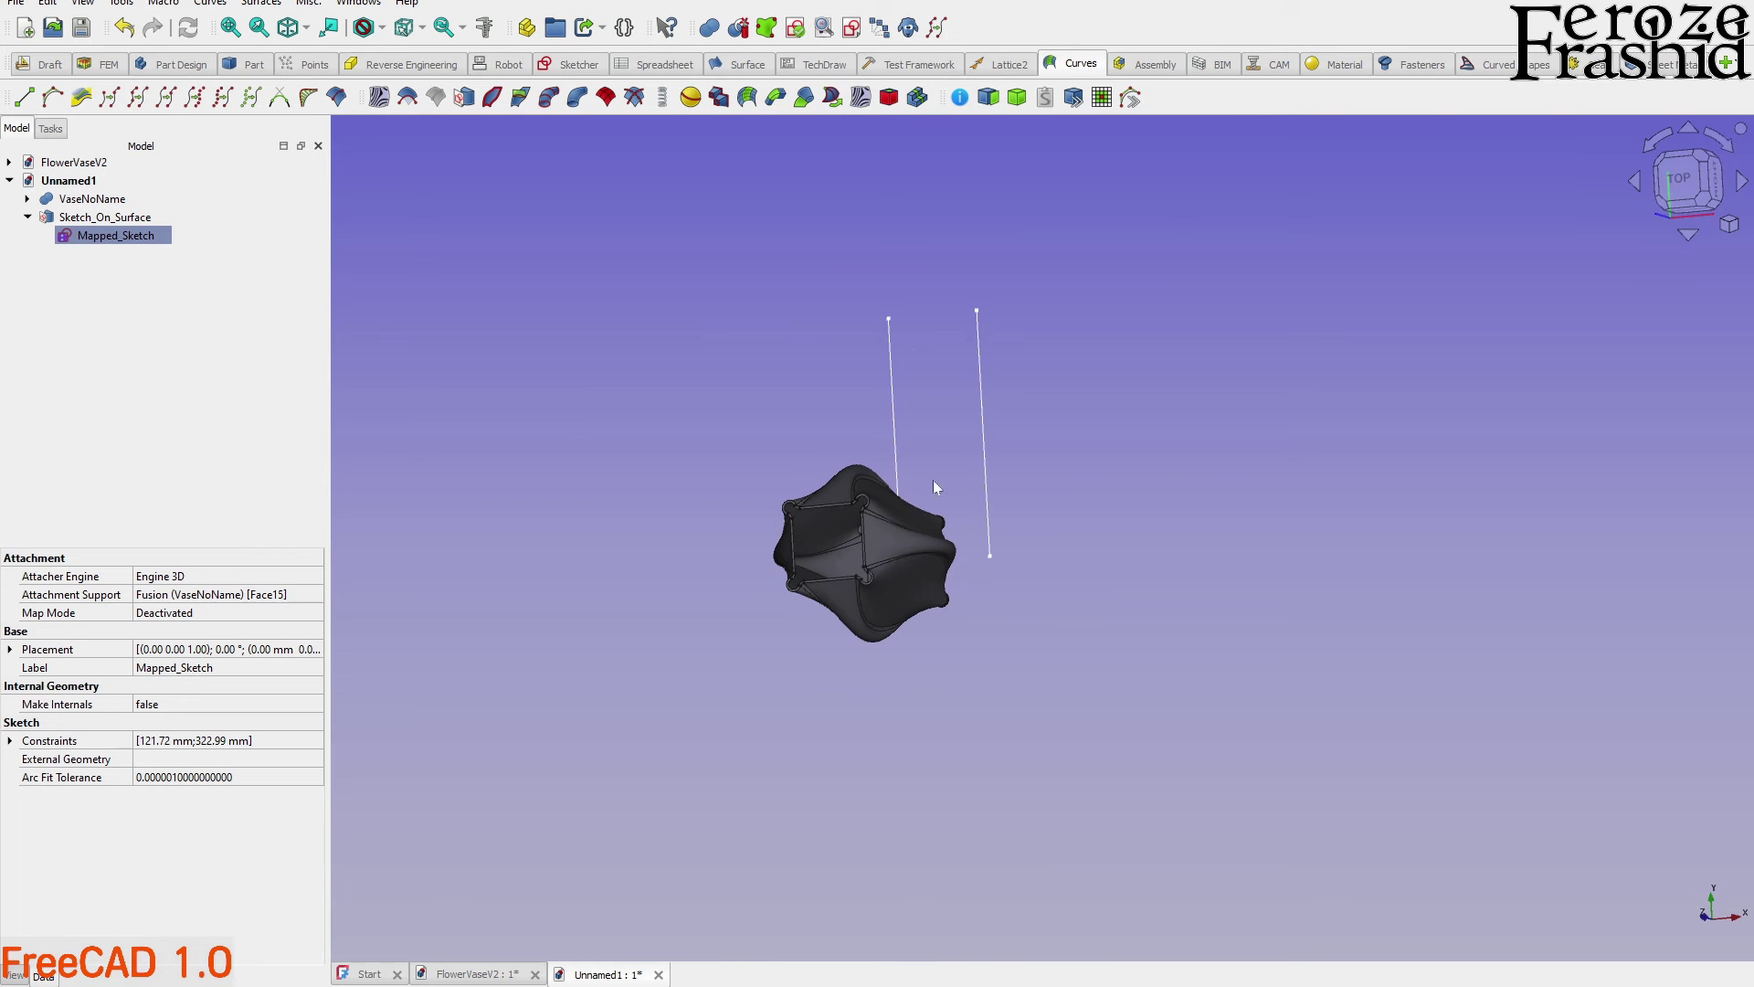
pyautogui.press('0')
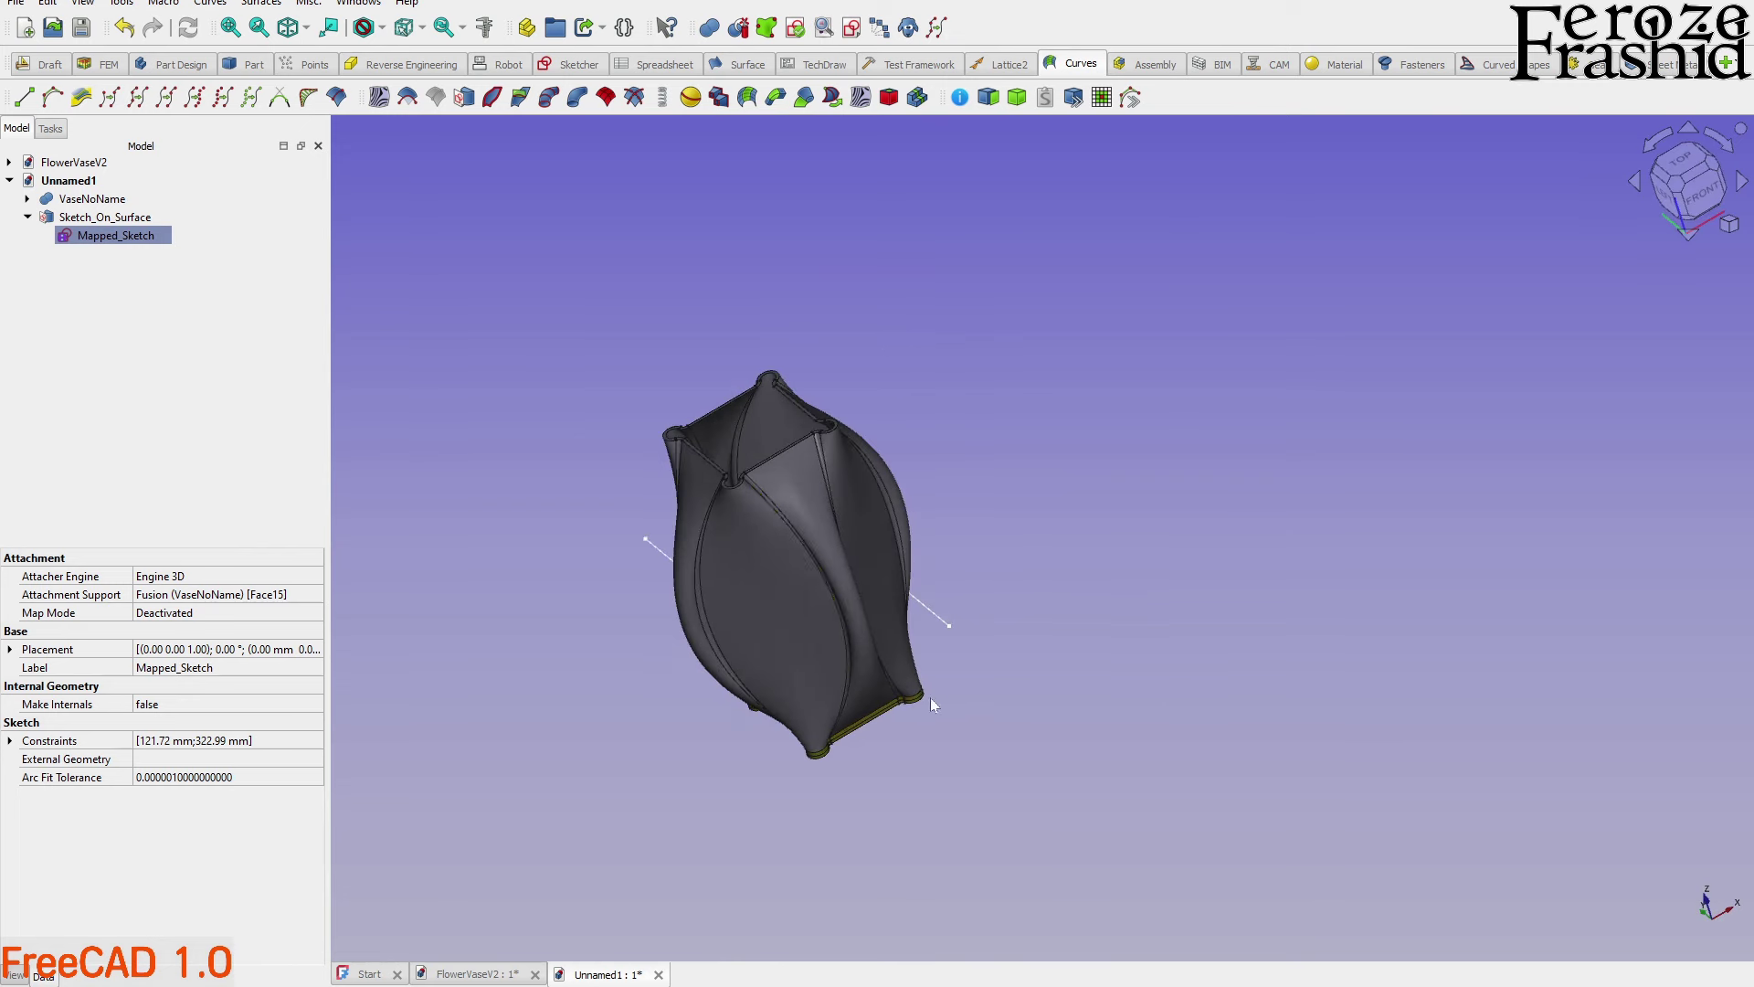
pyautogui.moveTo(814, 694); pyautogui.dragTo(831, 810, button='middle')
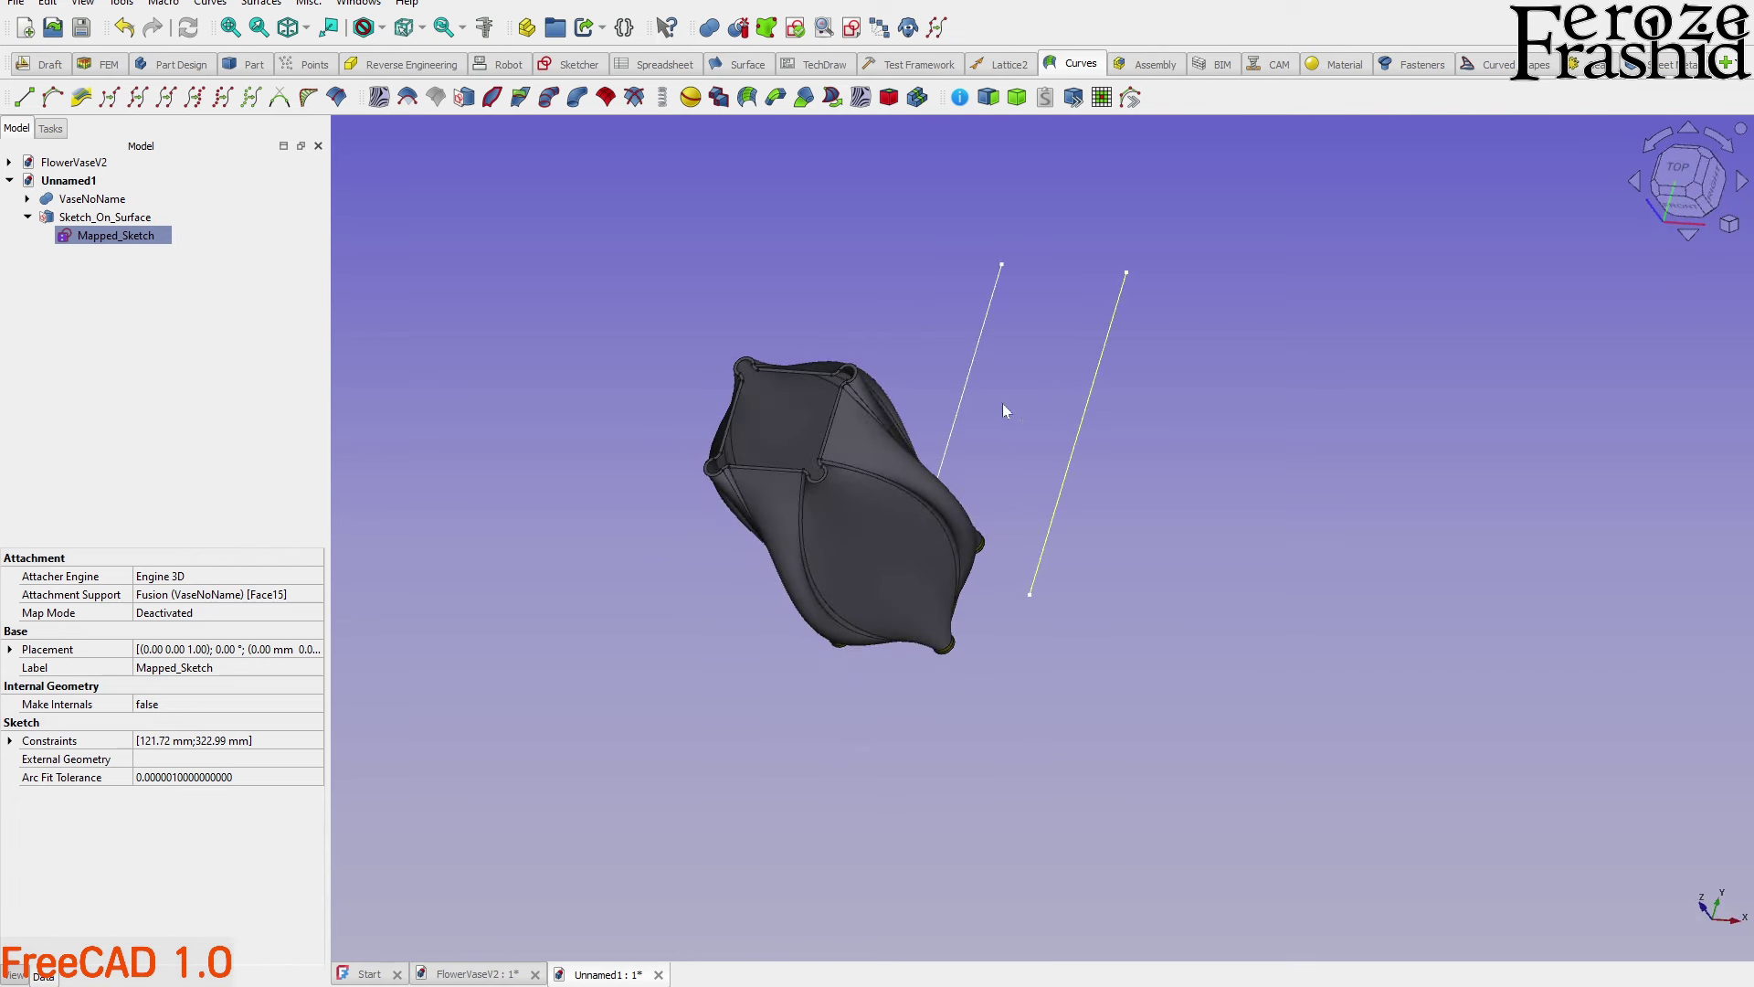
pyautogui.click(1035, 351)
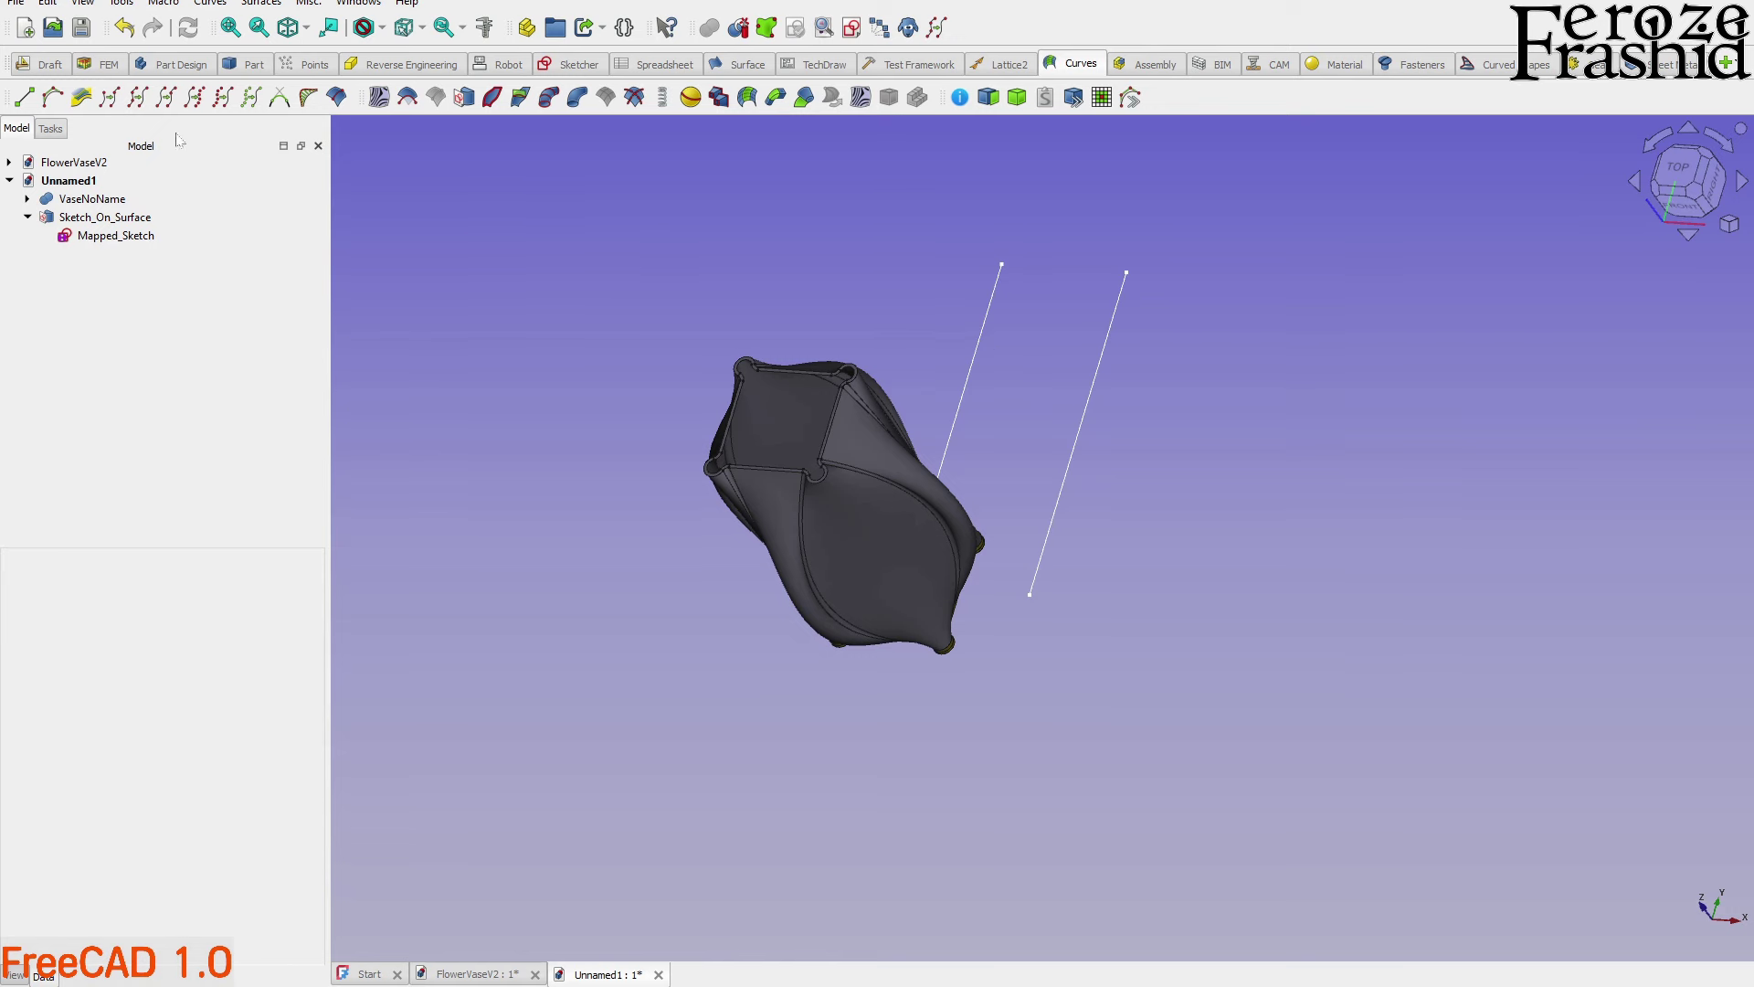
# Switch to the Draft workbench, start a ShapeString and reset its insertion point to the origin
pyautogui.click(50, 71)
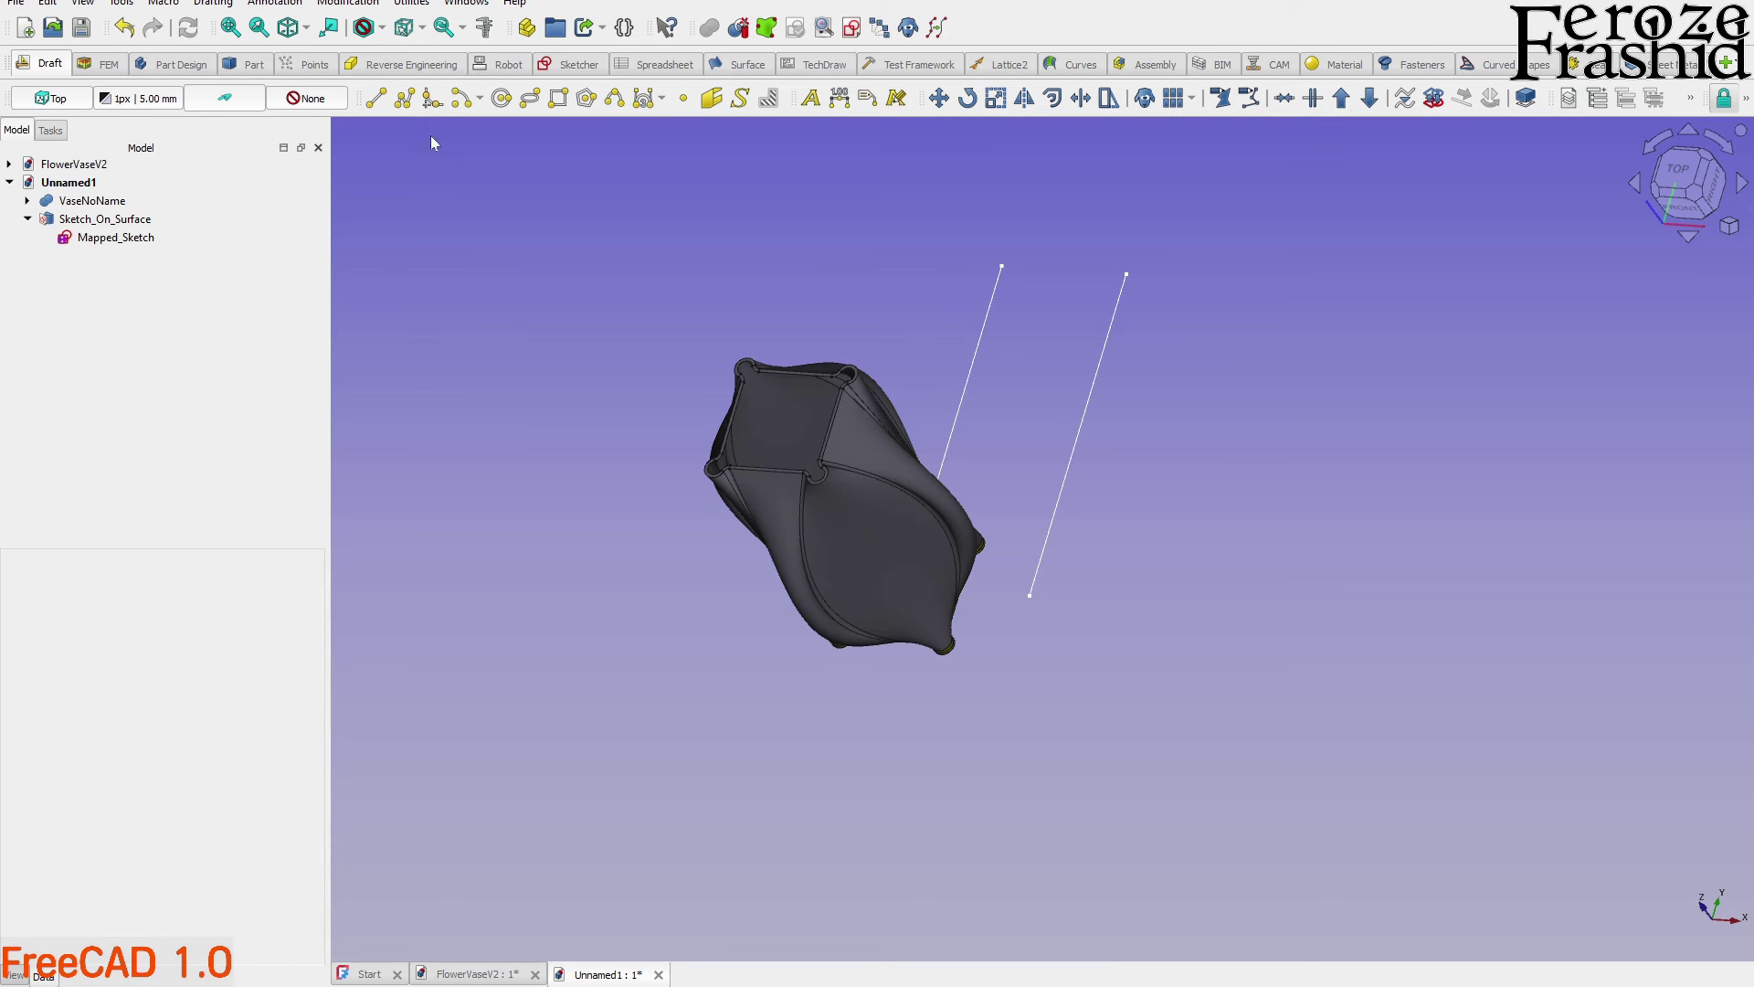
pyautogui.click(740, 98)
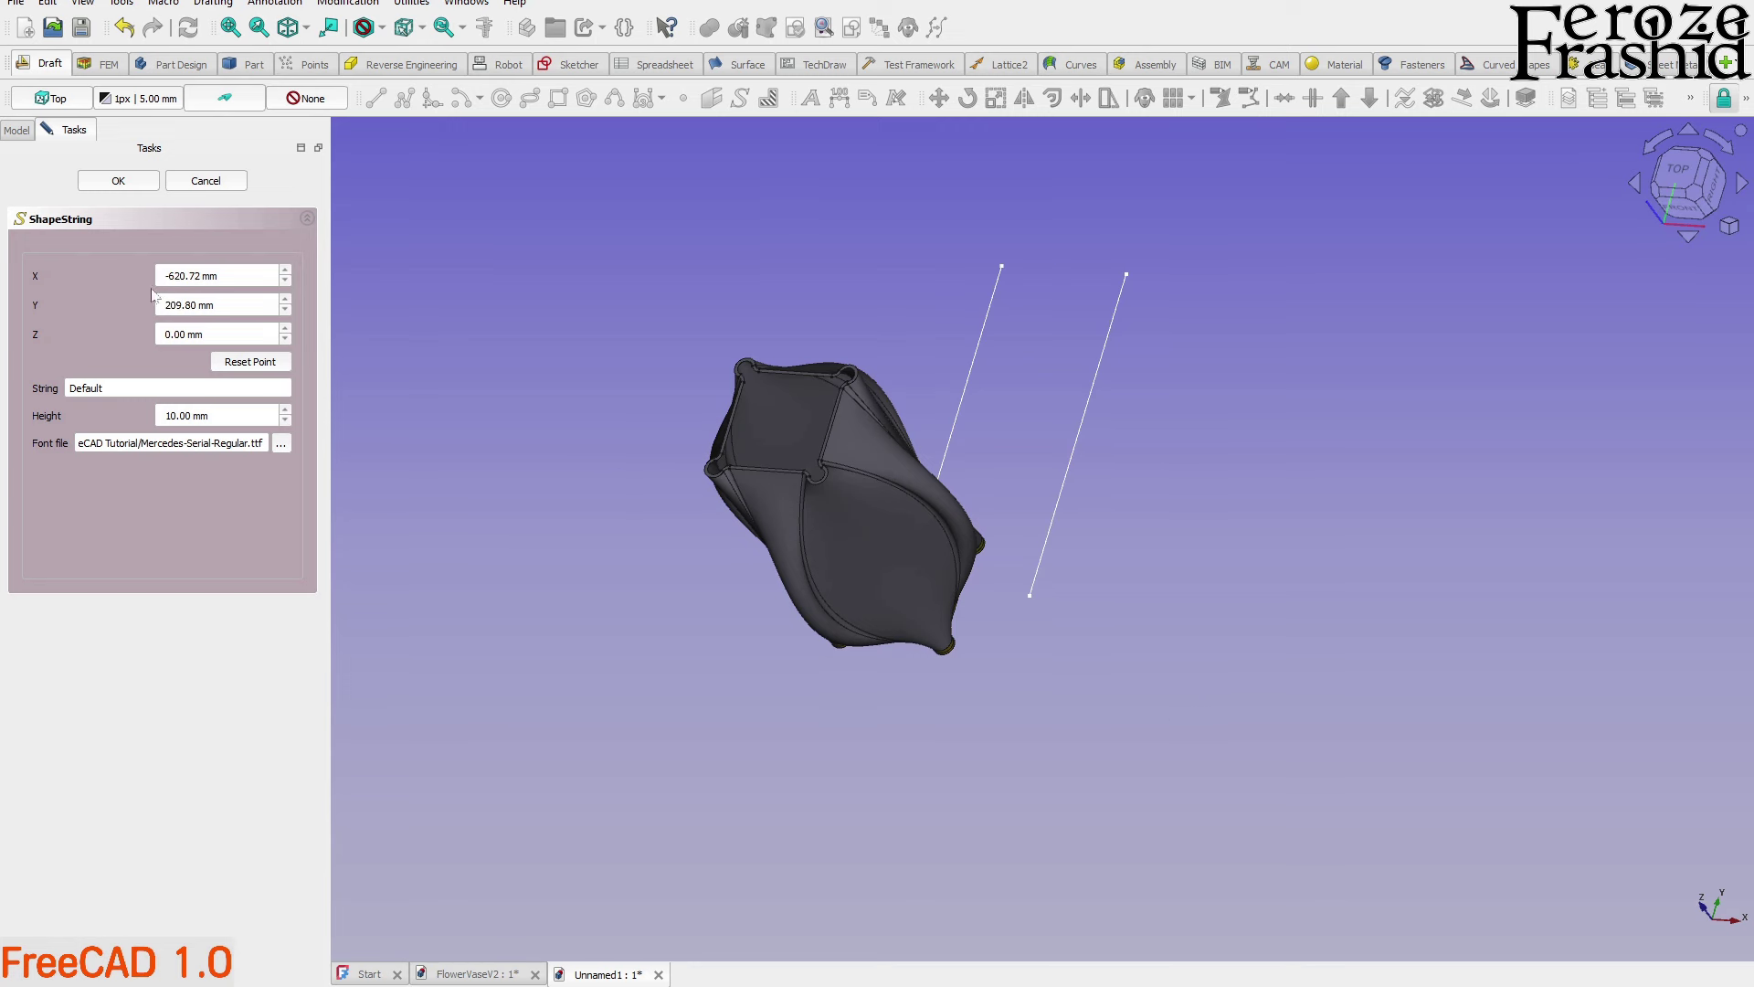
pyautogui.click(231, 366)
pyautogui.click(82, 388)
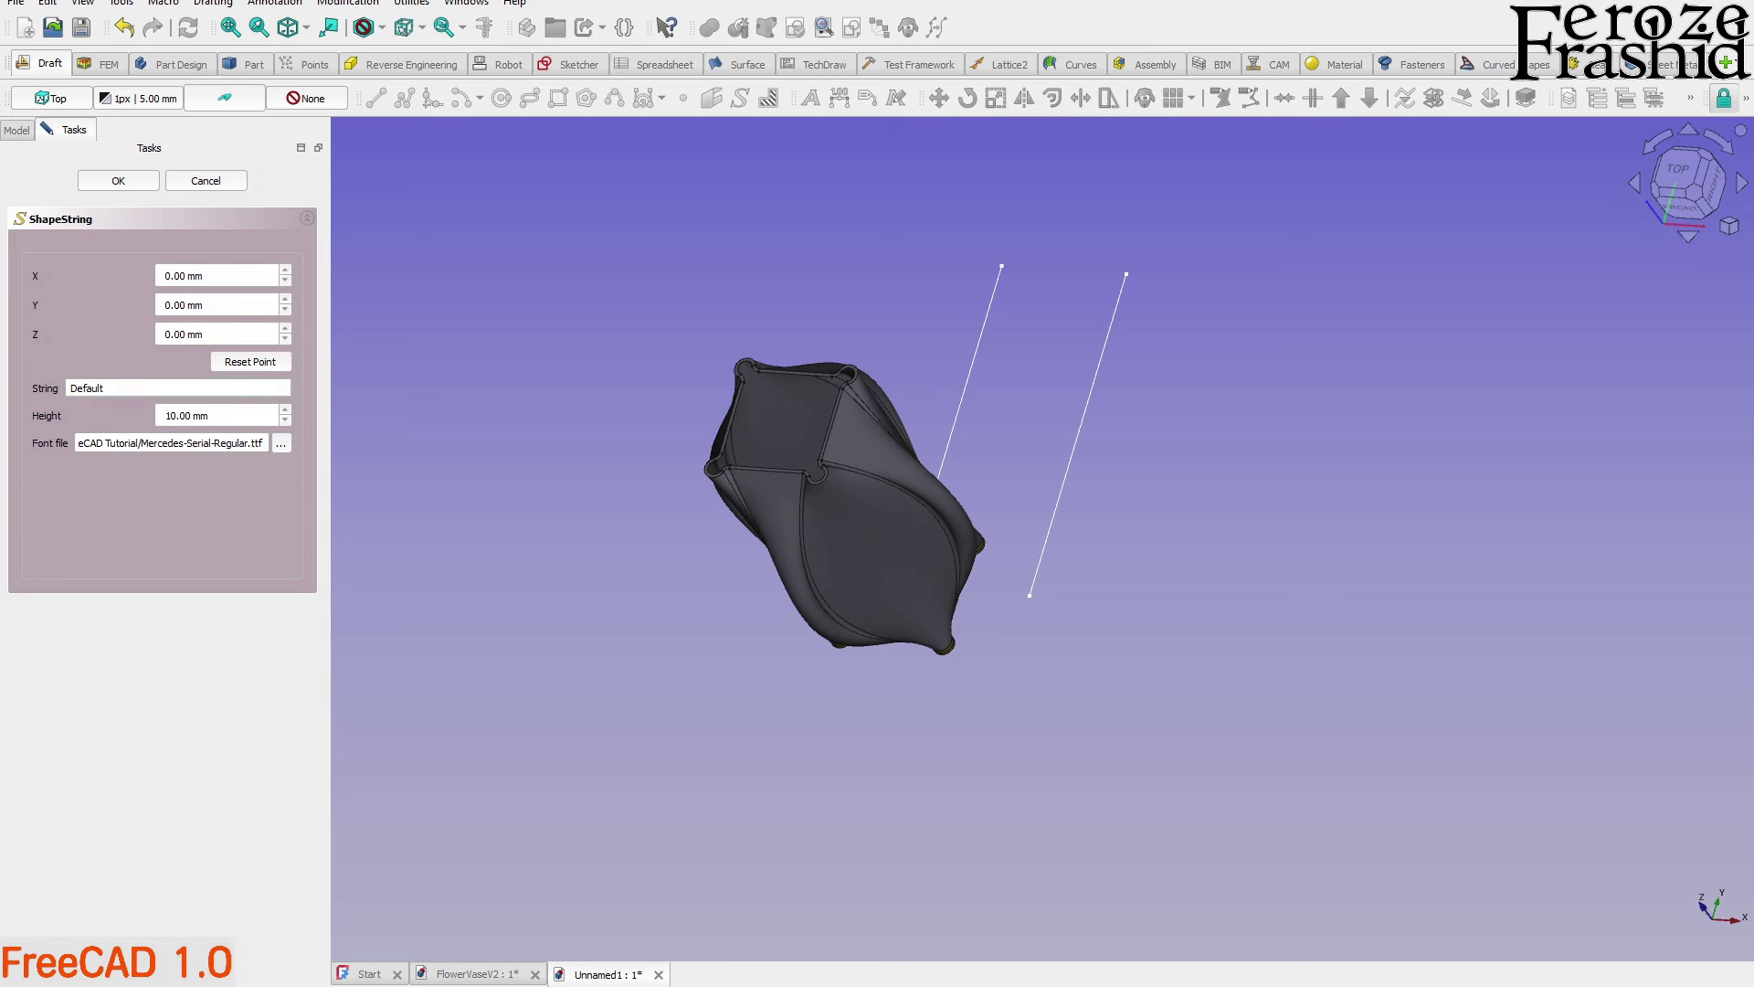
# Replace the ShapeString's default text with the person's first name in capital letters
pyautogui.hotkey('ctrl', 'a')
pyautogui.write('Fai')
pyautogui.hotkey('ctrl', 'a')
pyautogui.write('FAIYAZ')
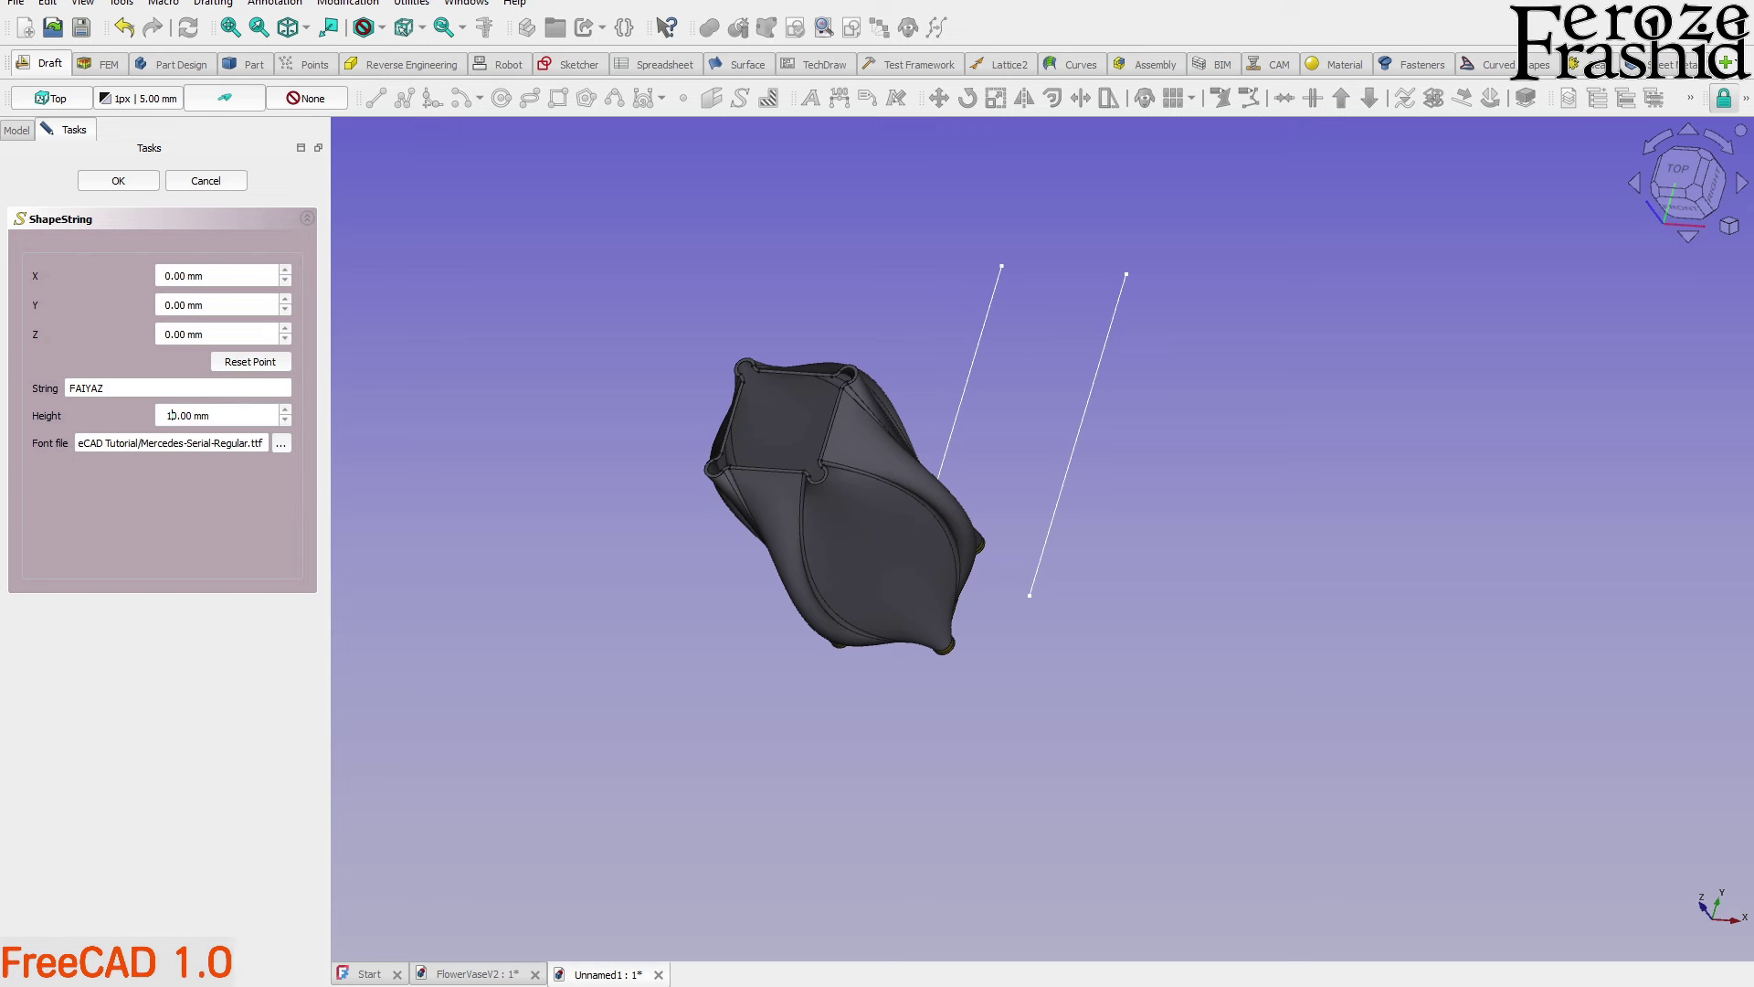
# Load Mercedes-Serial-Regular.ttf from the FreeCAD Tutorial folder as the ShapeString's font file
pyautogui.click(282, 445)
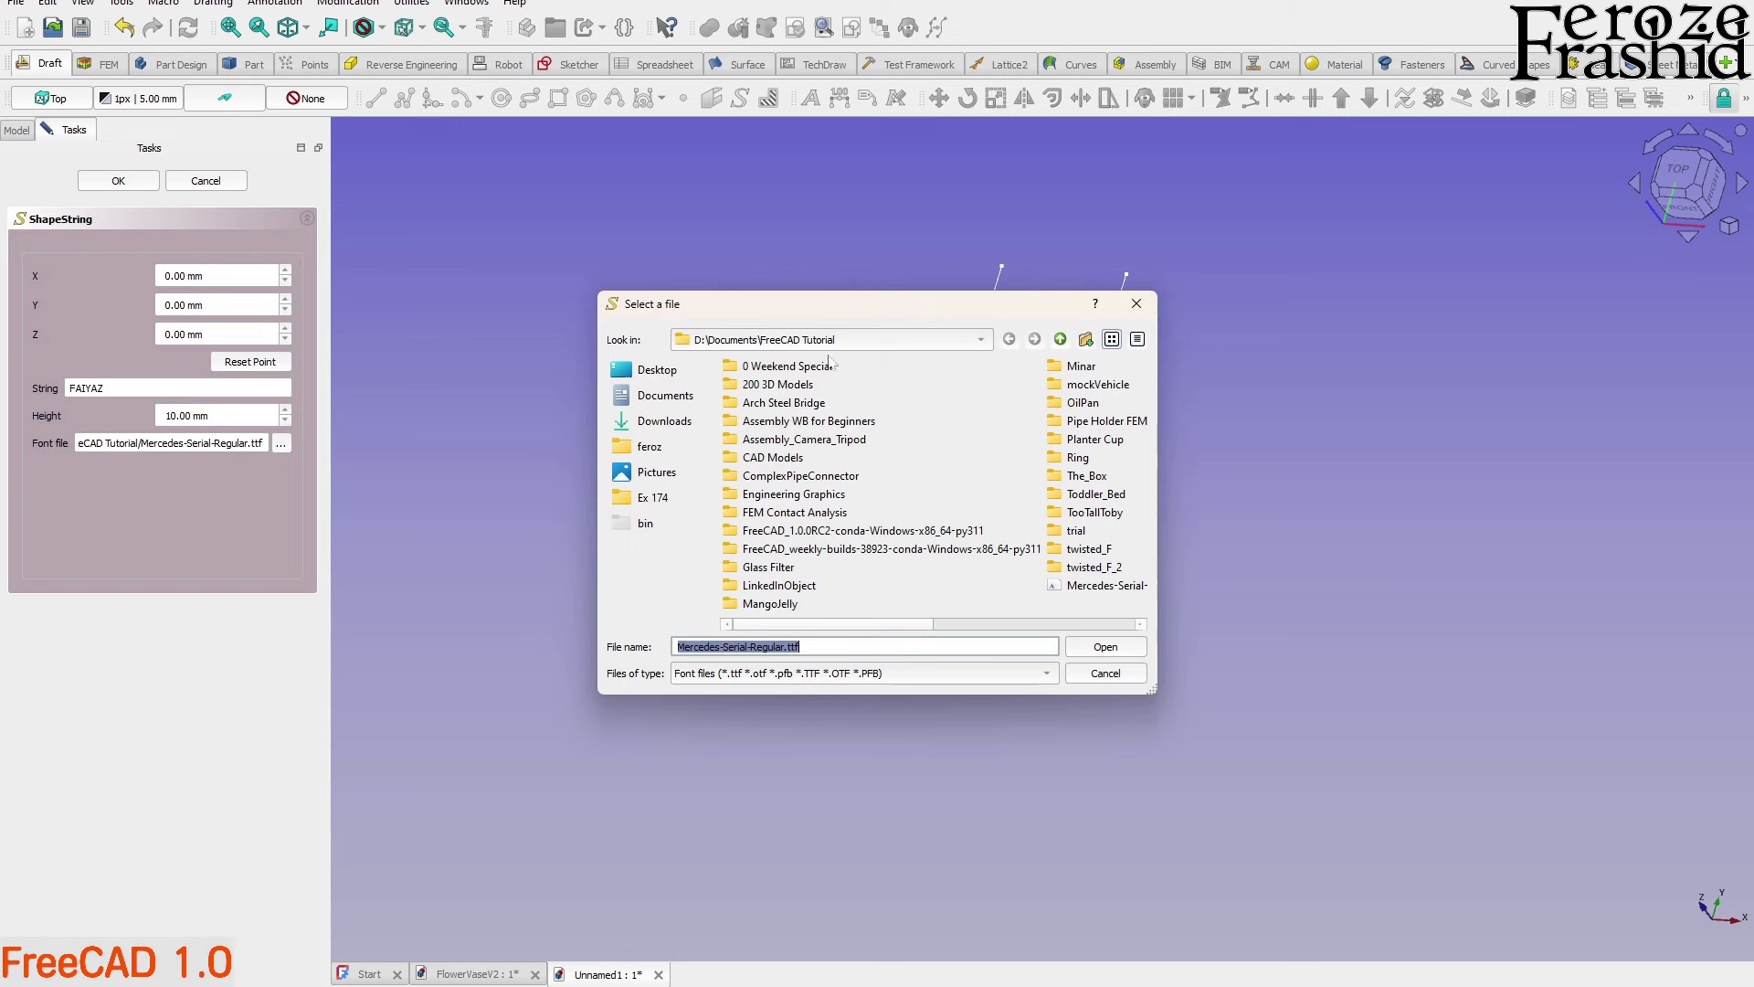
pyautogui.scroll(-1, 776, 576)
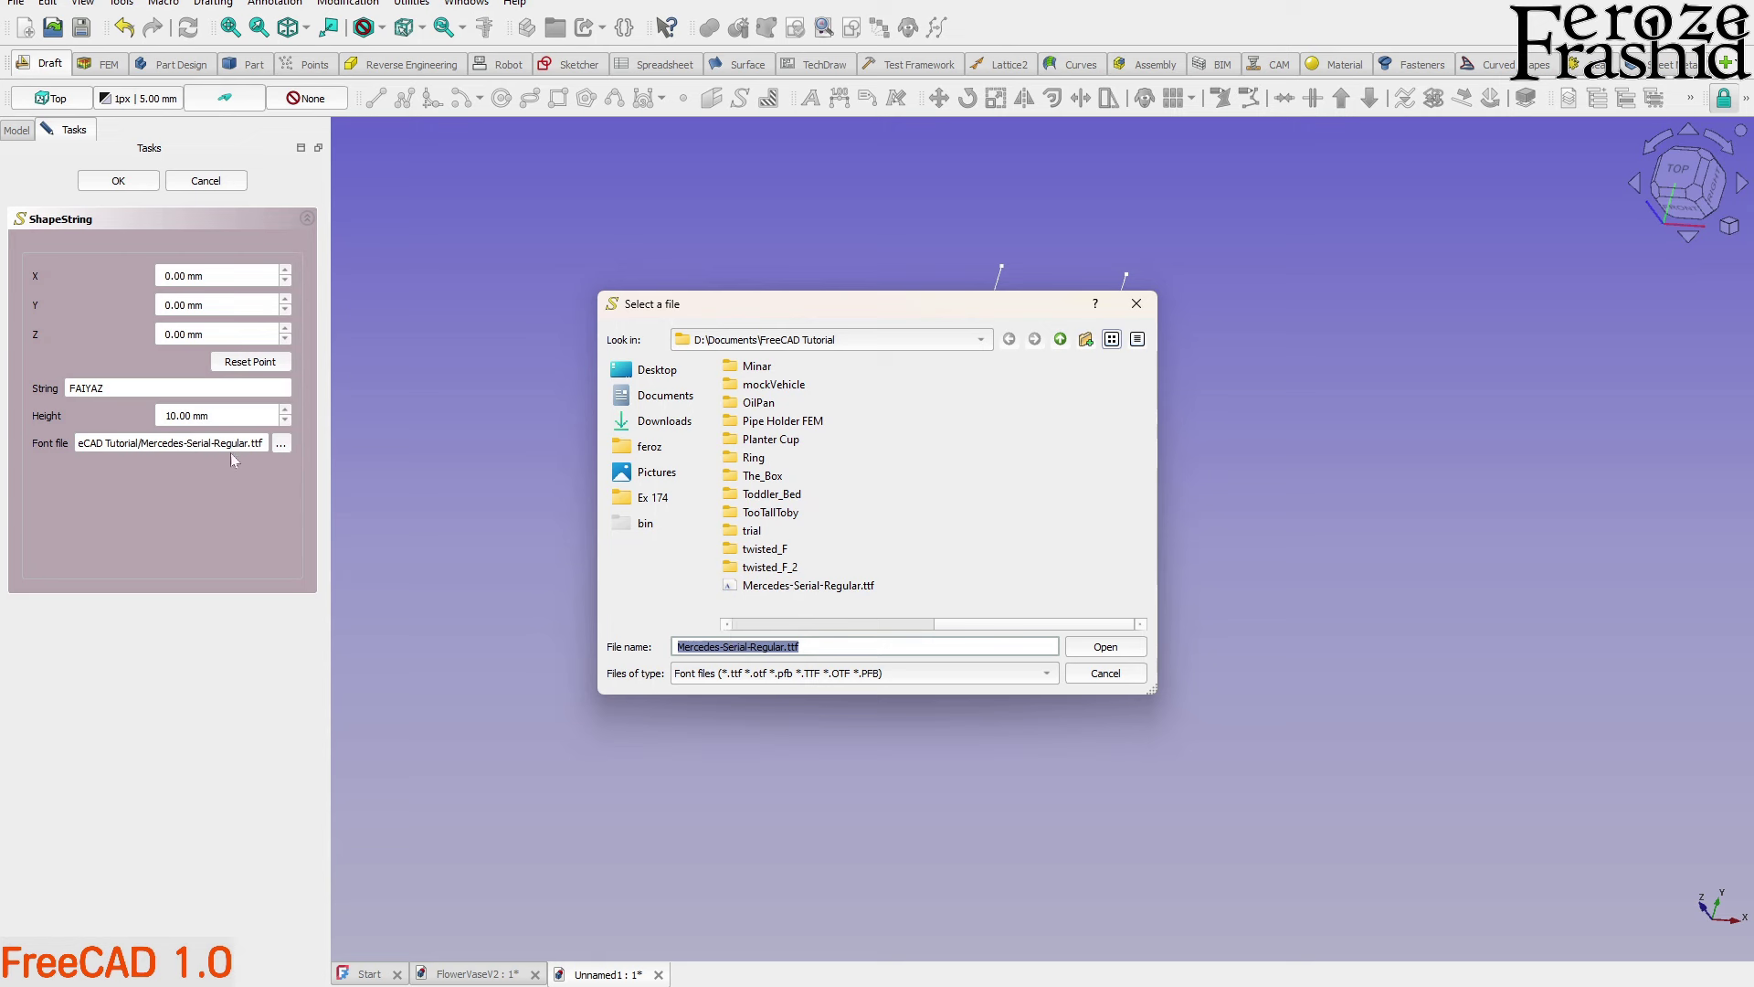
pyautogui.click(804, 584)
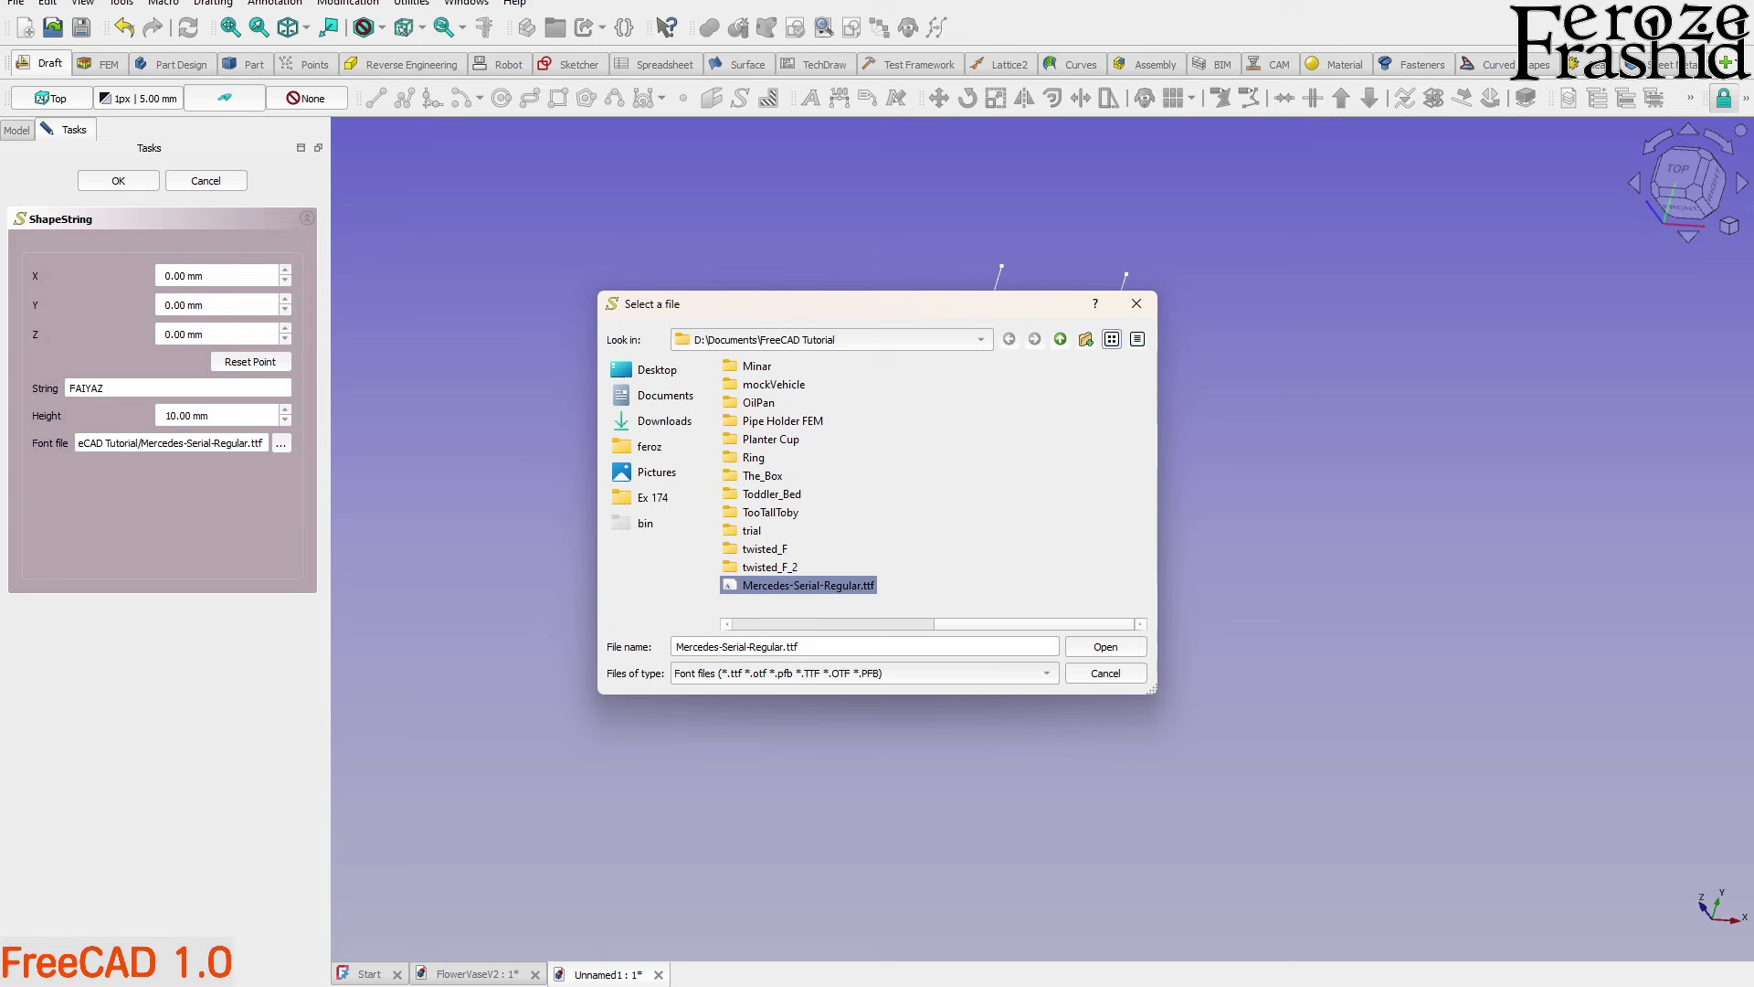
pyautogui.click(1104, 647)
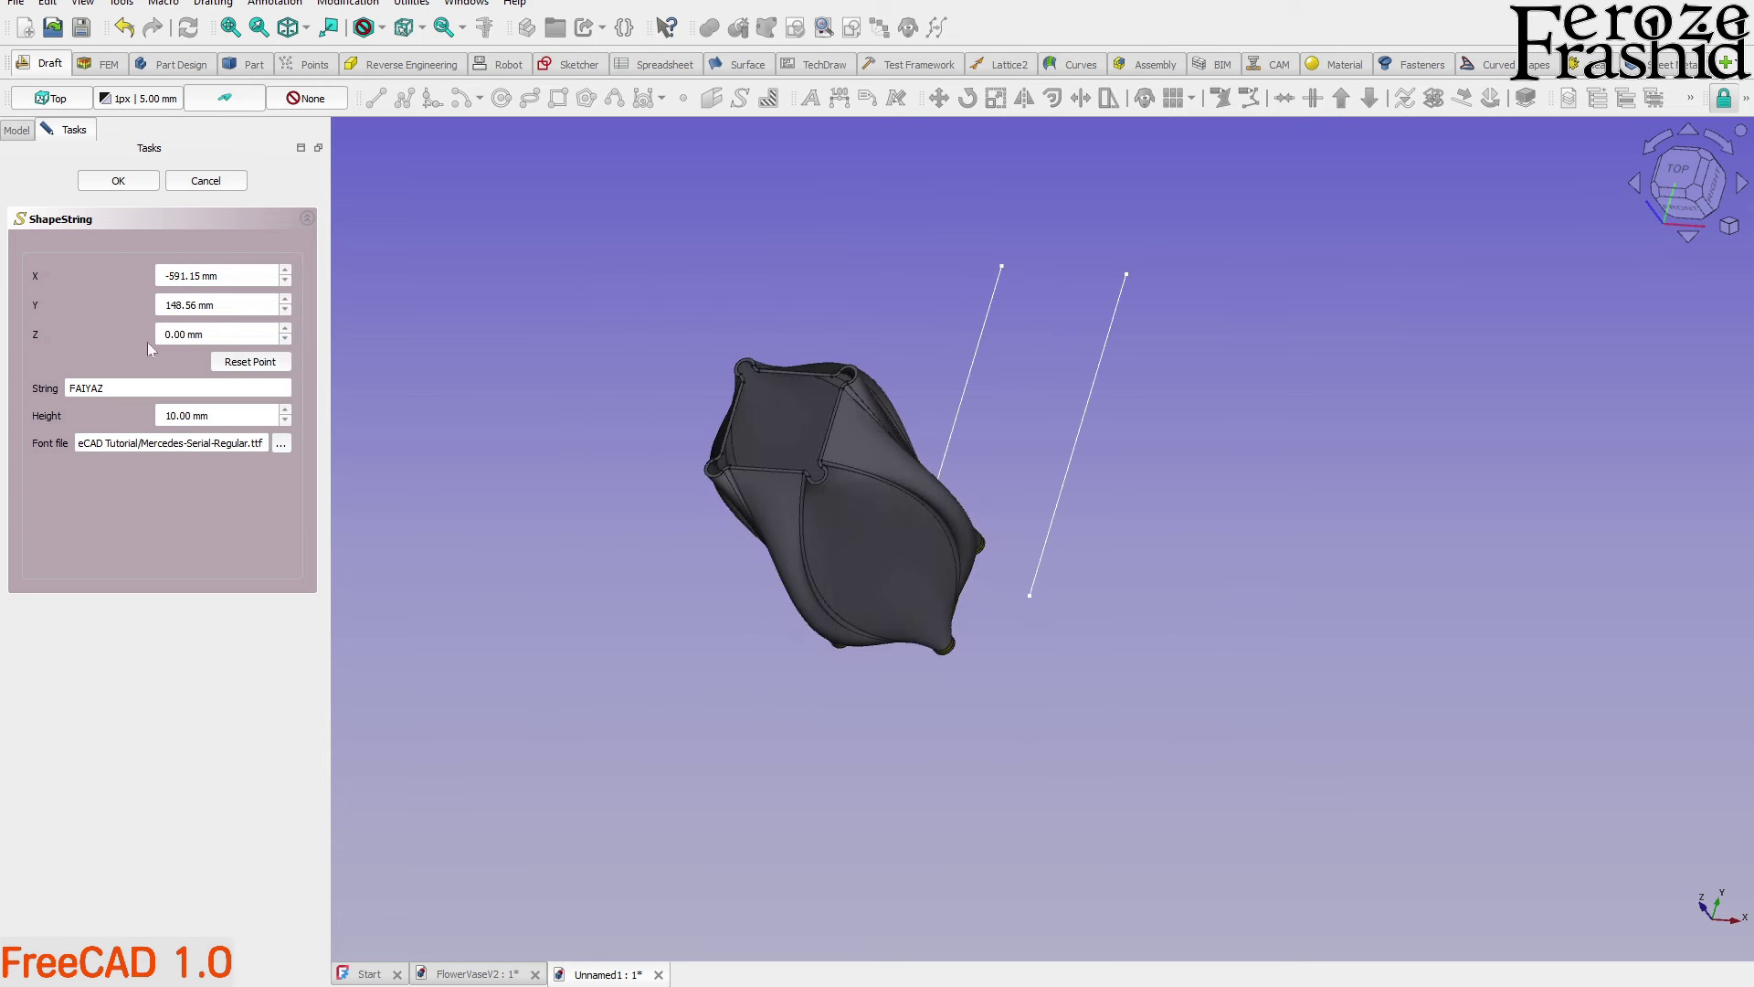
# Reset the ShapeString's insertion point to the origin and create the lettering
pyautogui.click(249, 363)
pyautogui.click(129, 186)
pyautogui.scroll(-3, 625, 545)
pyautogui.scroll(-2, 765, 566)
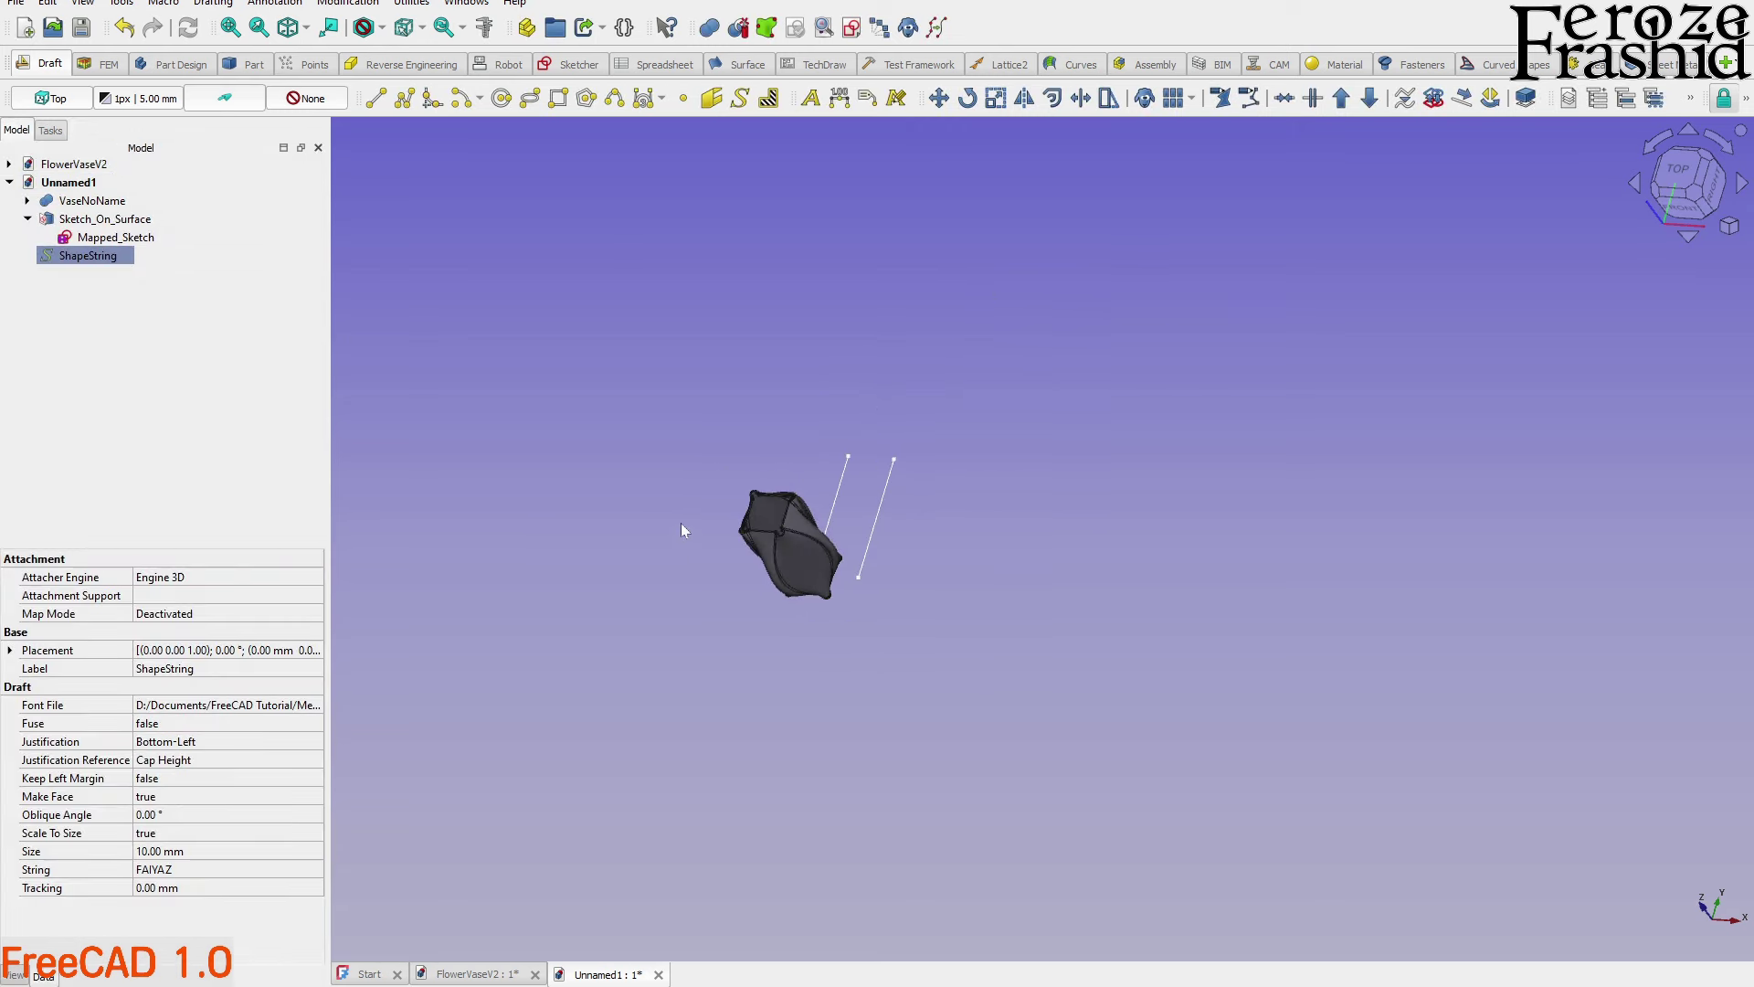
pyautogui.moveTo(640, 411); pyautogui.dragTo(759, 475, button='middle')
pyautogui.scroll(3, 779, 491)
pyautogui.scroll(5, 781, 494)
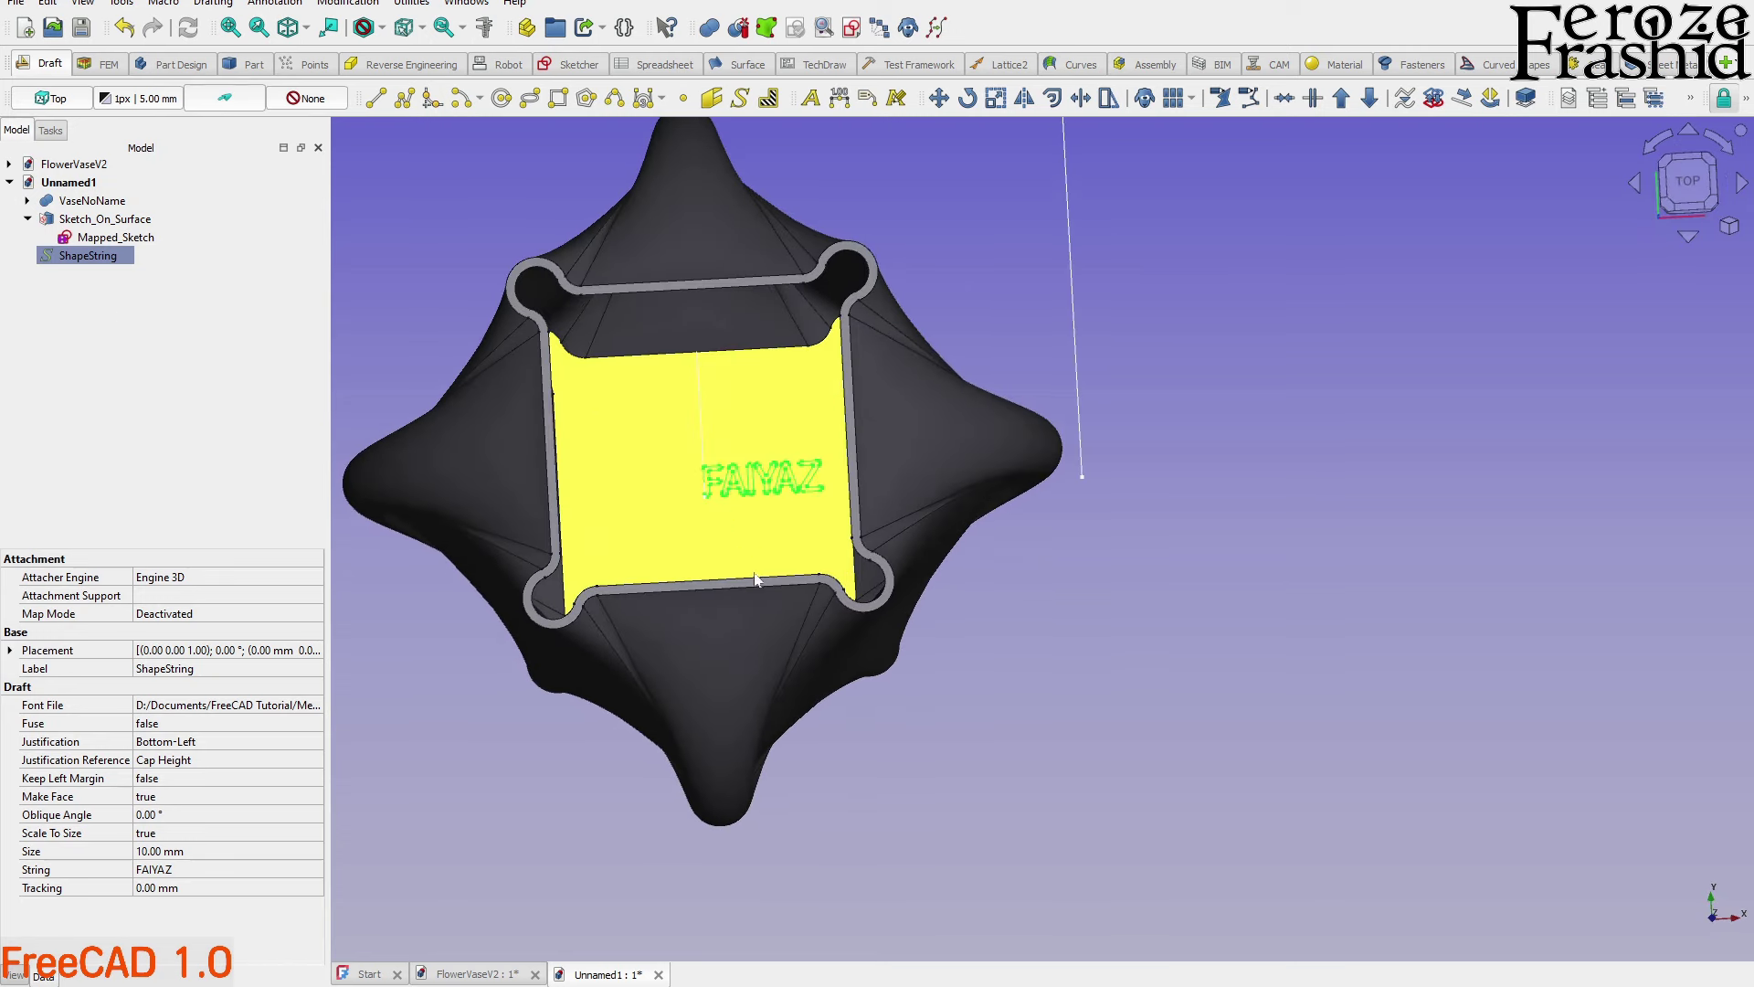
# Hide the vase temporarily to examine the lettering and the mapped side curves, and show the vase again
pyautogui.click(739, 674)
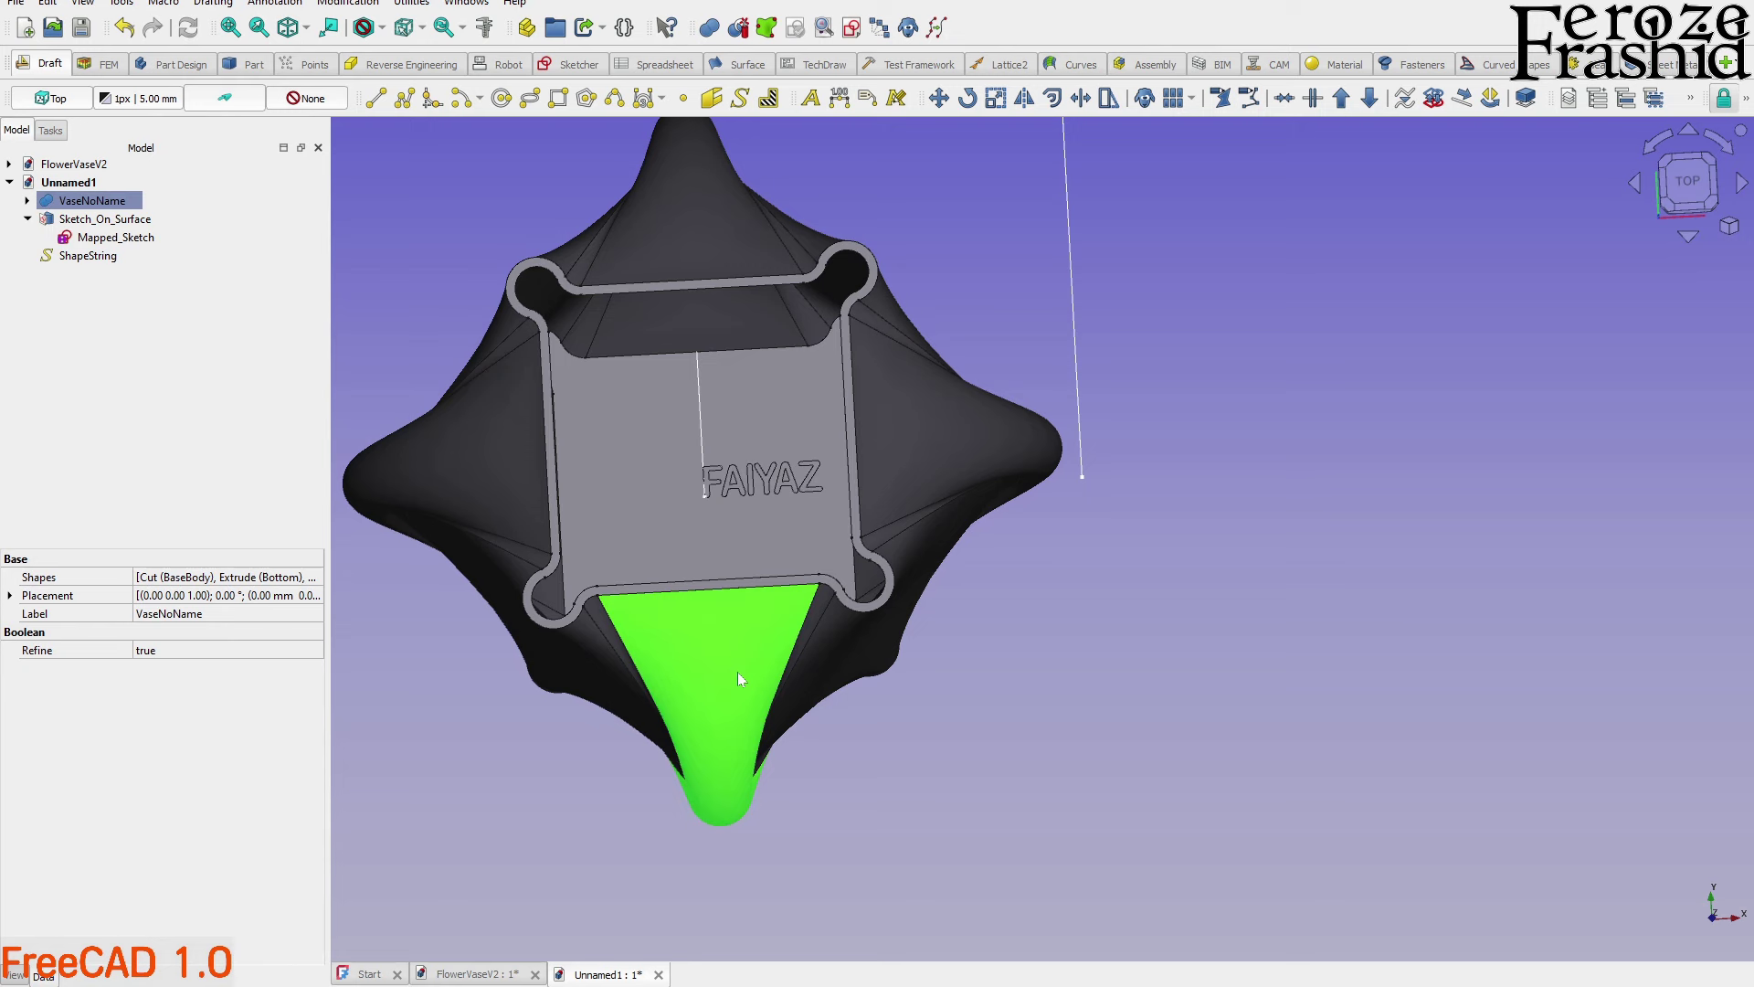
pyautogui.press('space')
pyautogui.moveTo(831, 719); pyautogui.dragTo(780, 644, button='middle')
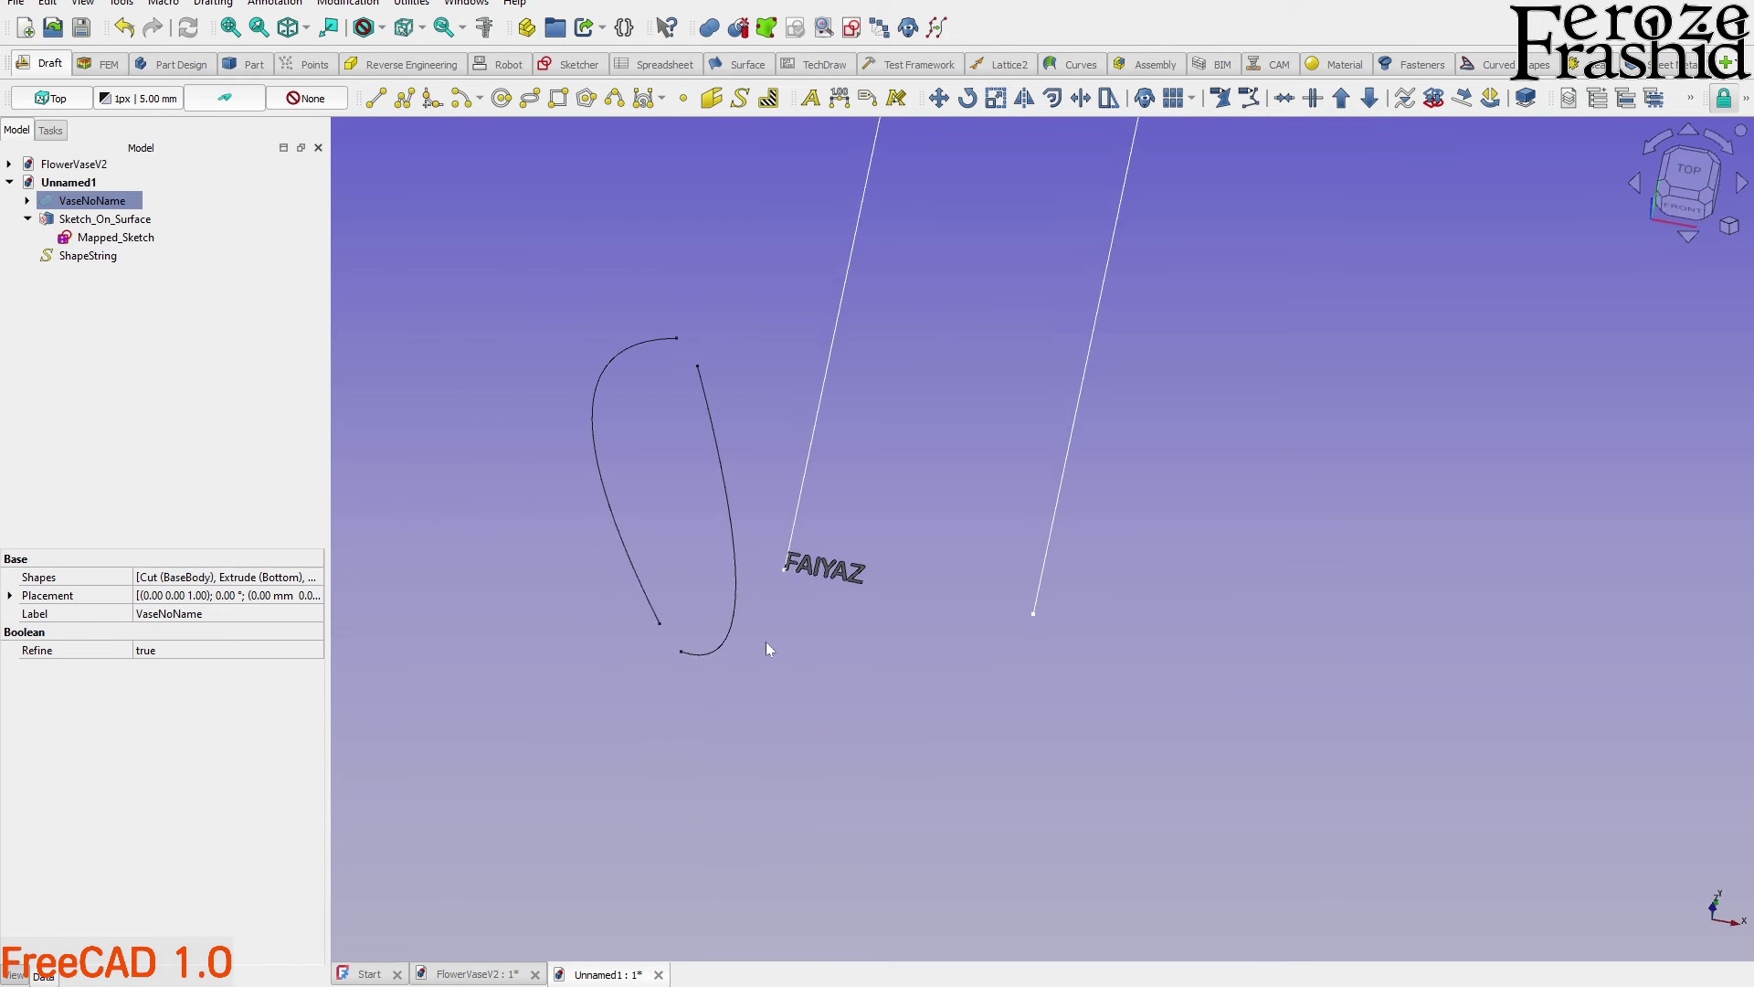
pyautogui.click(733, 628)
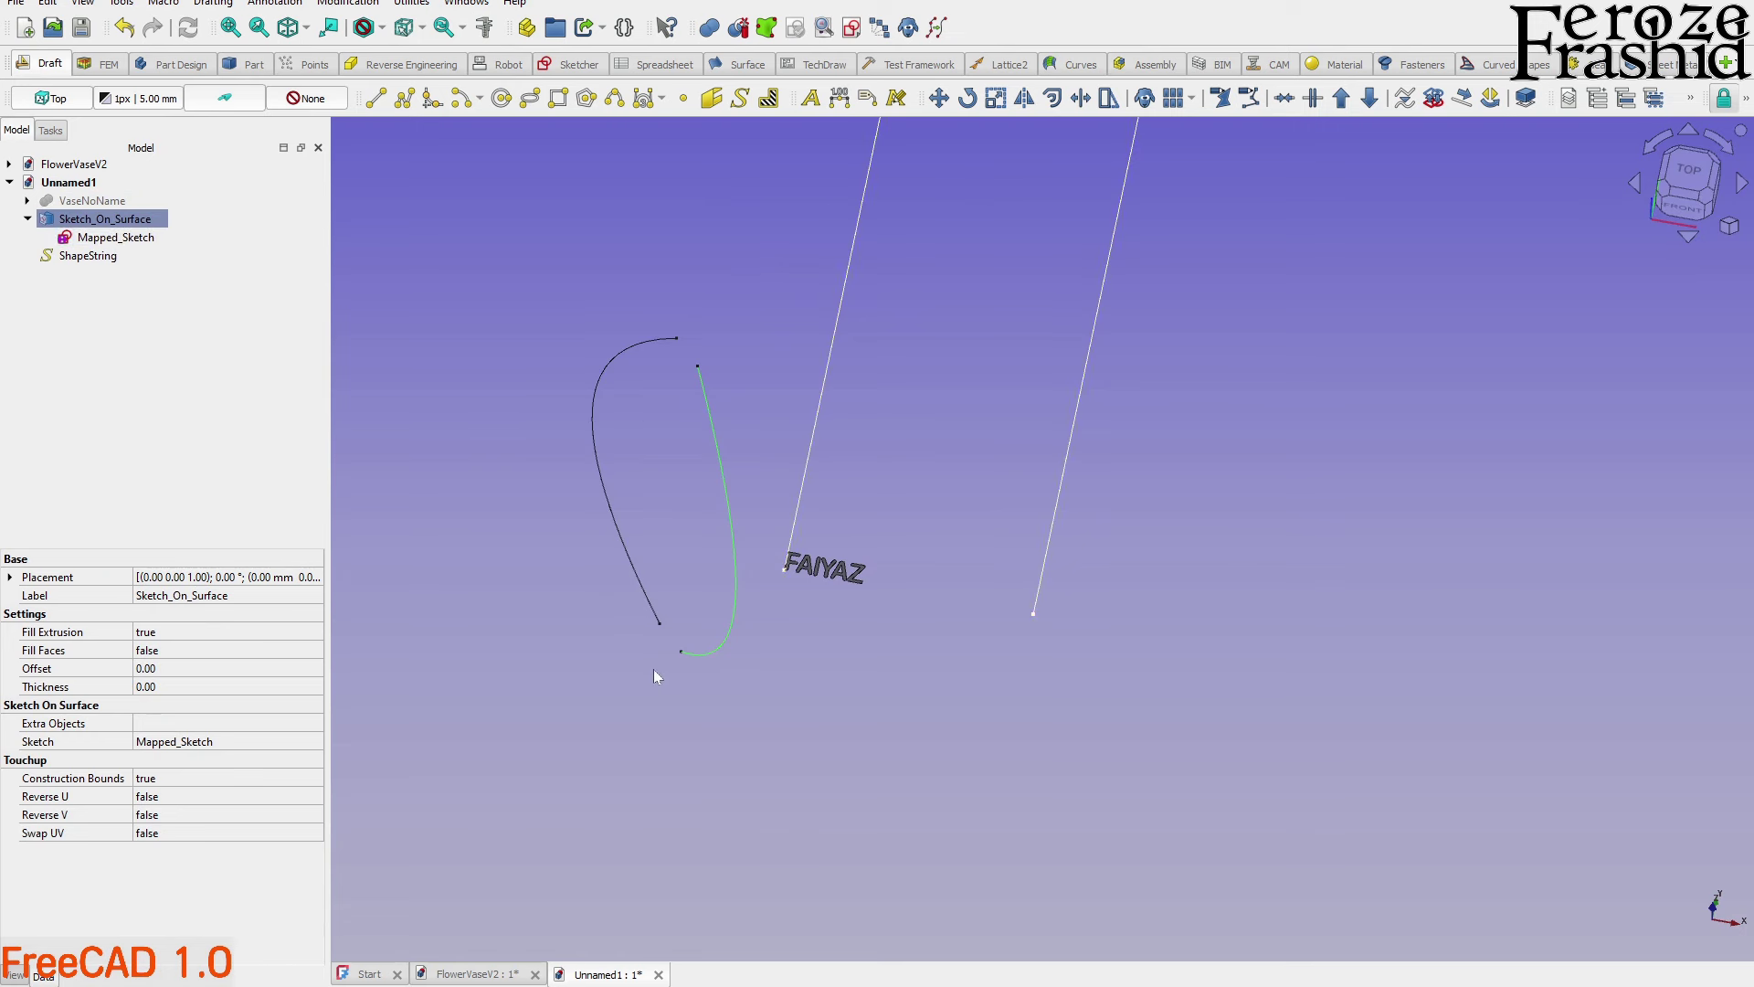
pyautogui.scroll(-2, 654, 676)
pyautogui.click(91, 200)
pyautogui.press('space')
pyautogui.moveTo(606, 663); pyautogui.dragTo(874, 654, button='middle')
pyautogui.click(874, 654)
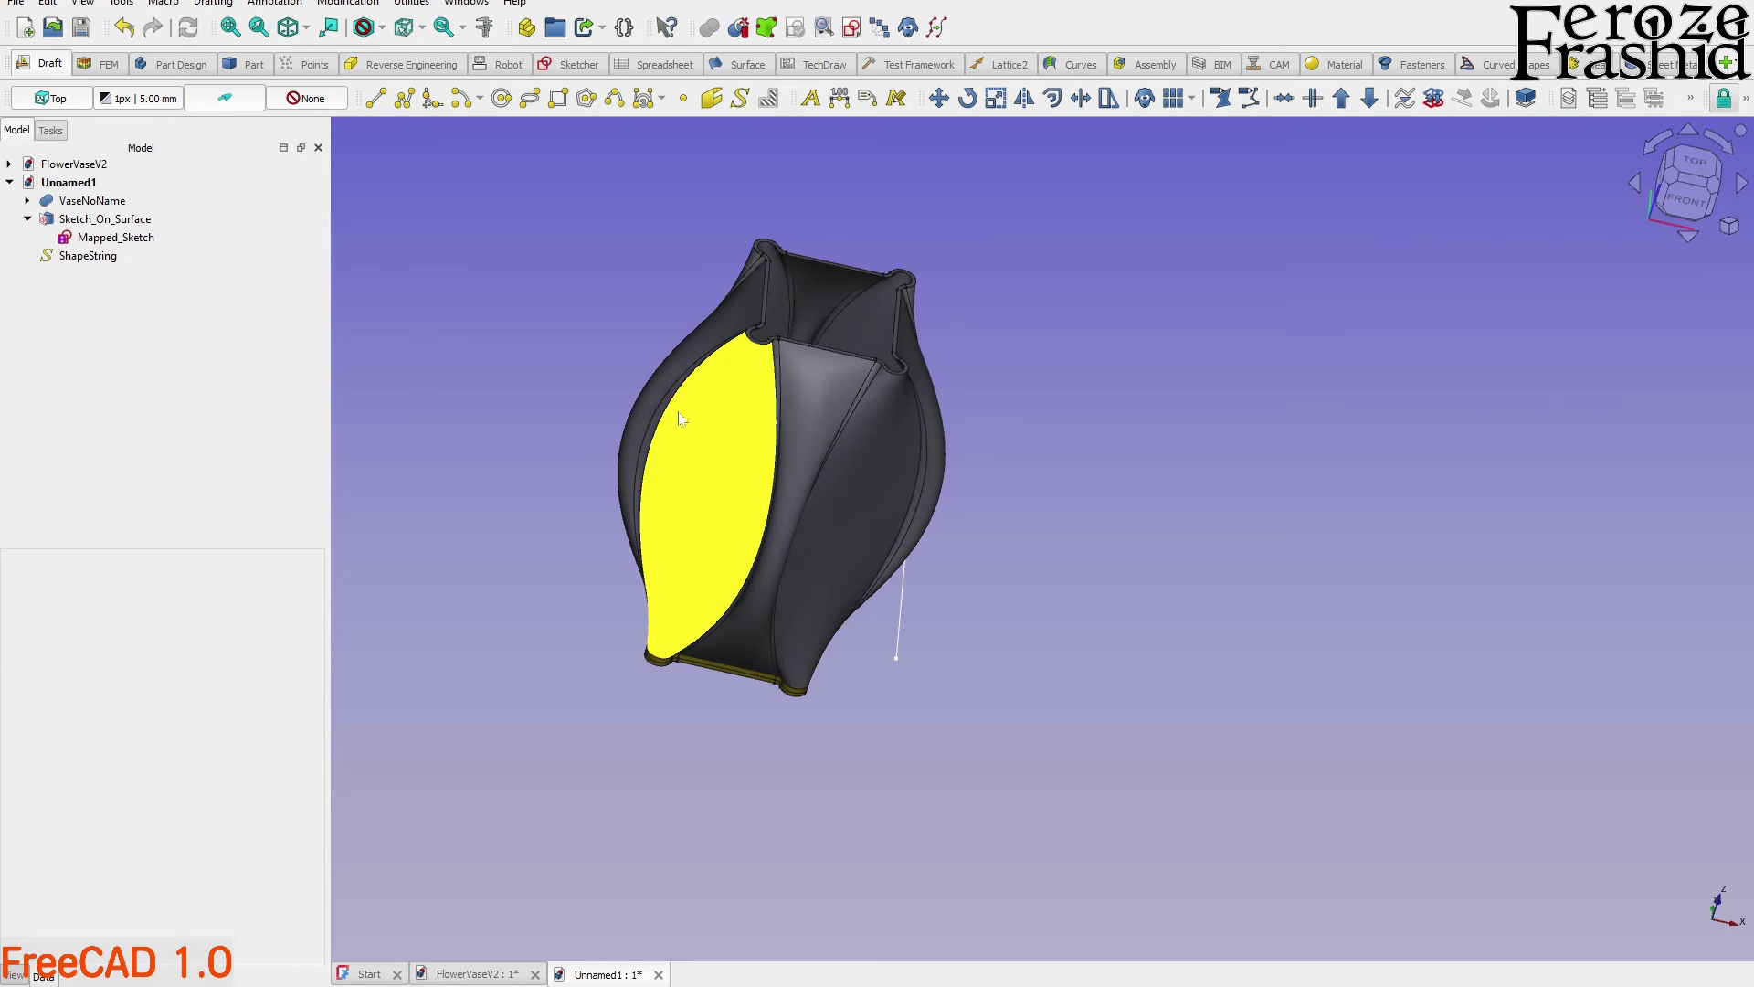
# Hide the vase and Sketch_On_Surface, leaving only Mapped_Sketch and the ShapeString on display
pyautogui.click(112, 221)
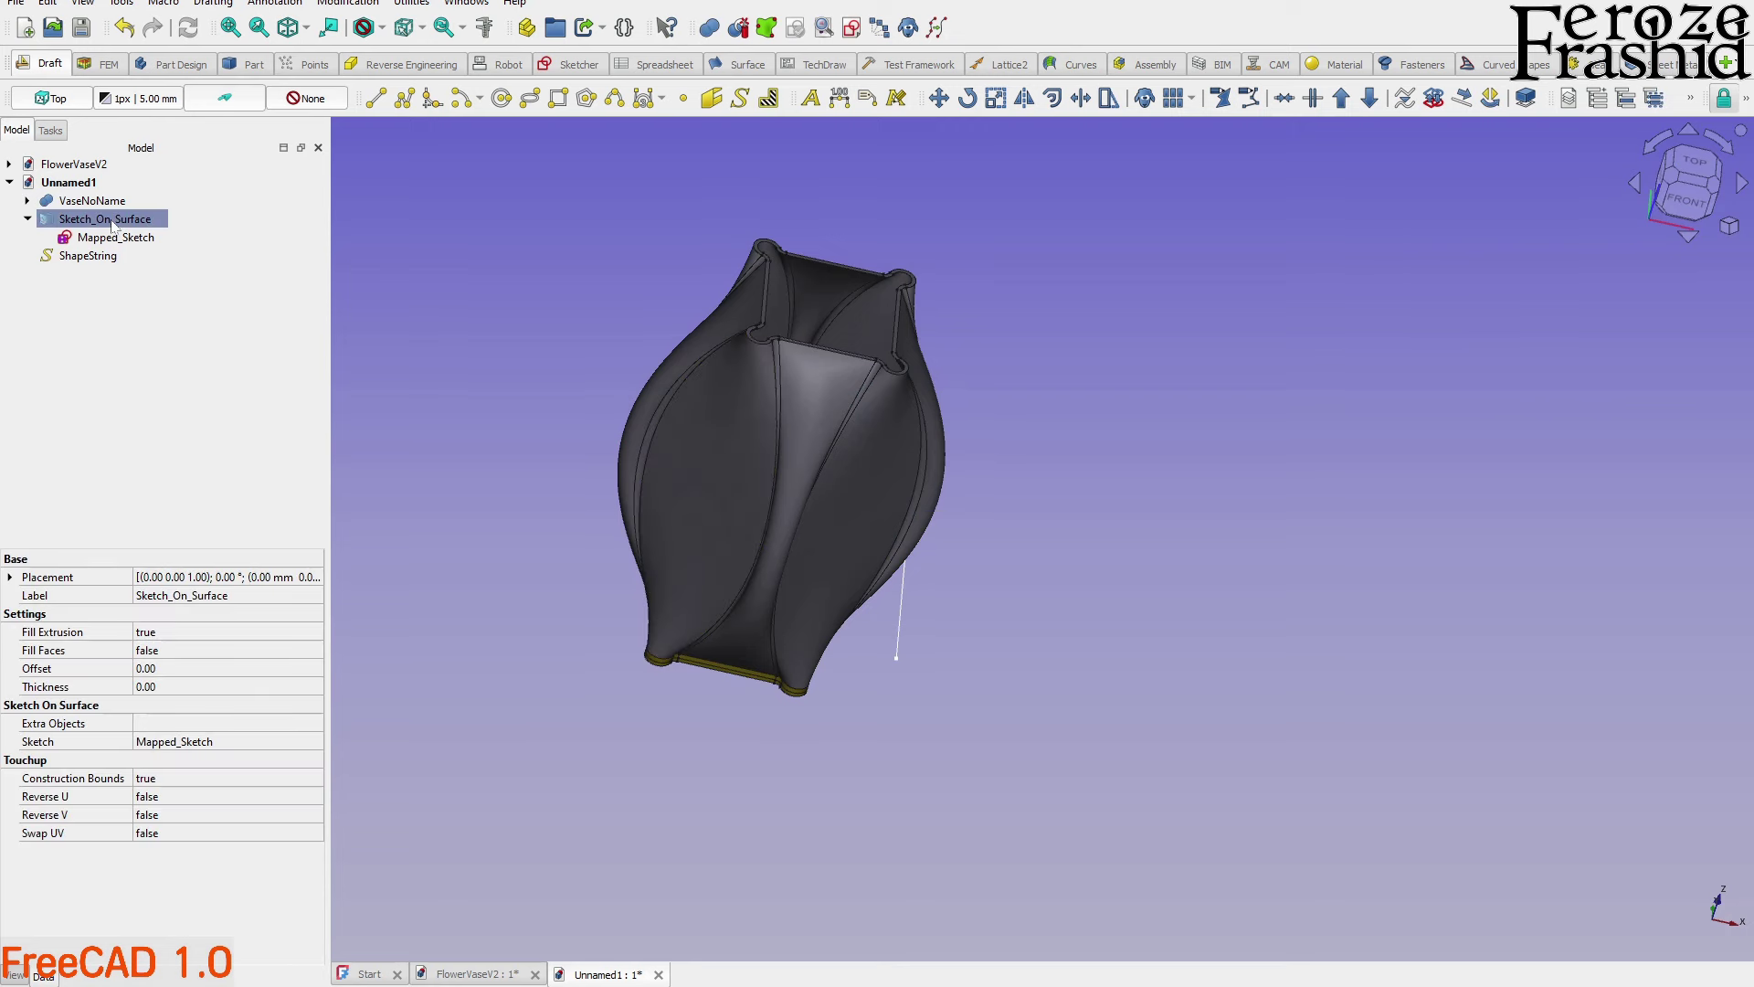
pyautogui.press('space')
pyautogui.scroll(3, 772, 627)
pyautogui.moveTo(772, 627); pyautogui.dragTo(738, 644, button='middle')
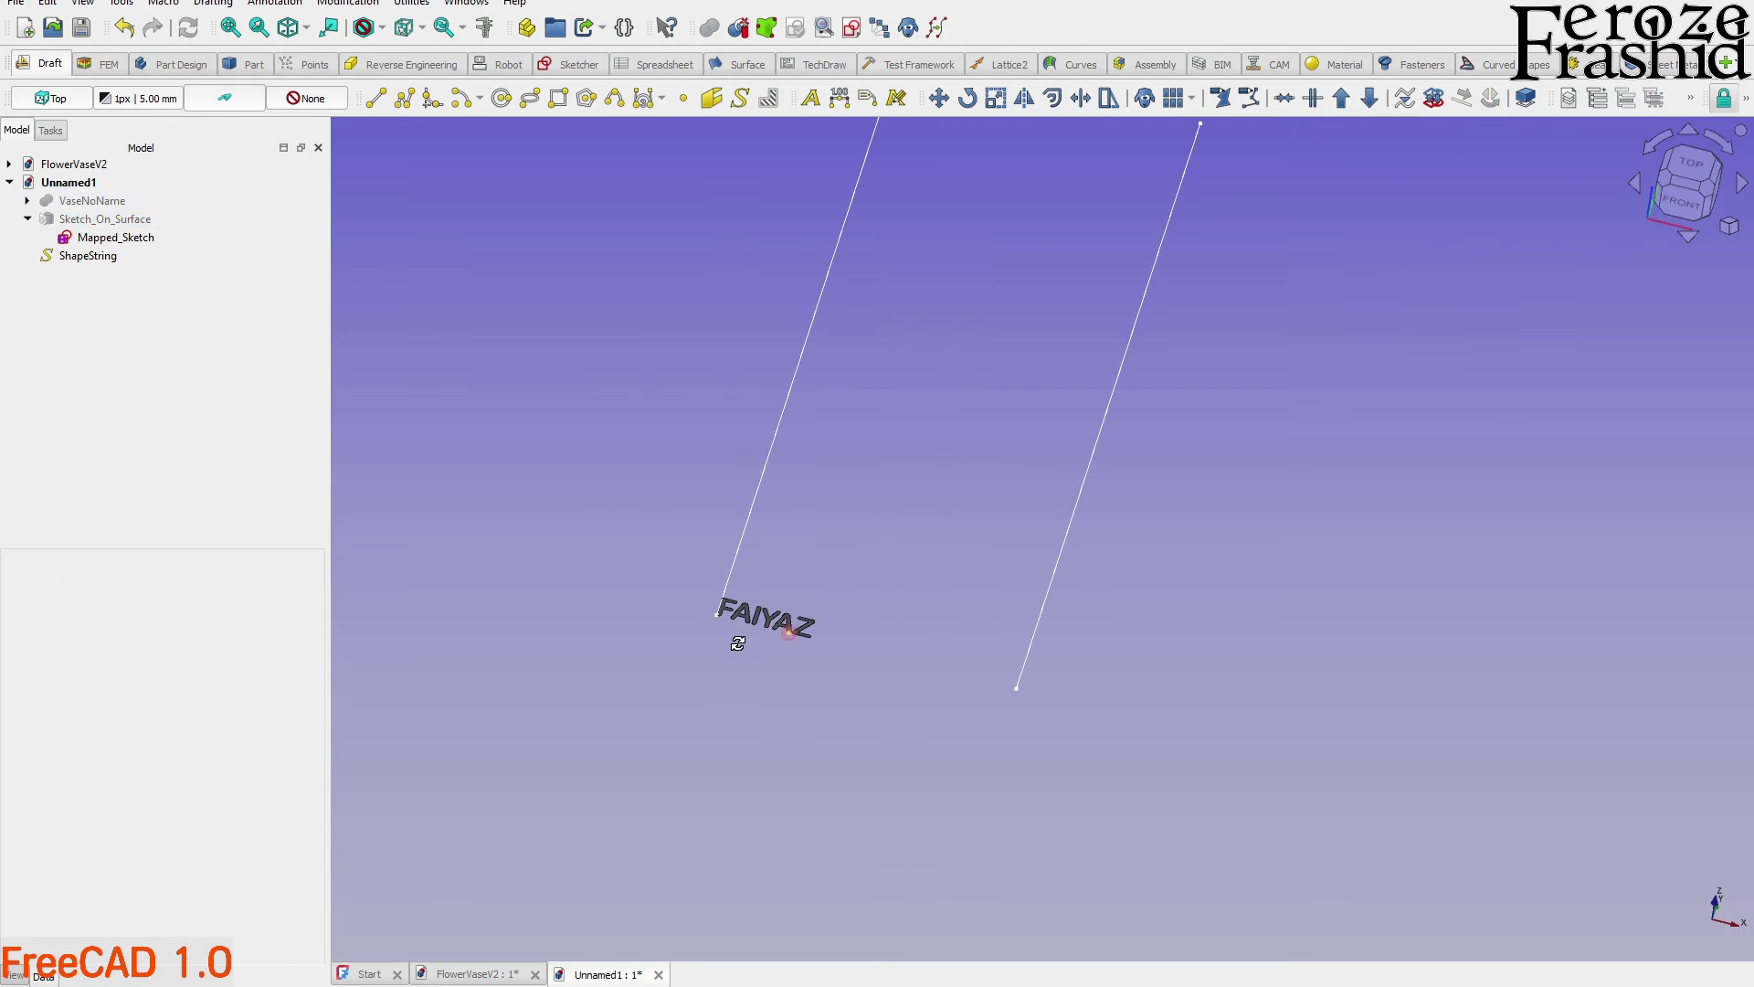
pyautogui.scroll(-2, 758, 672)
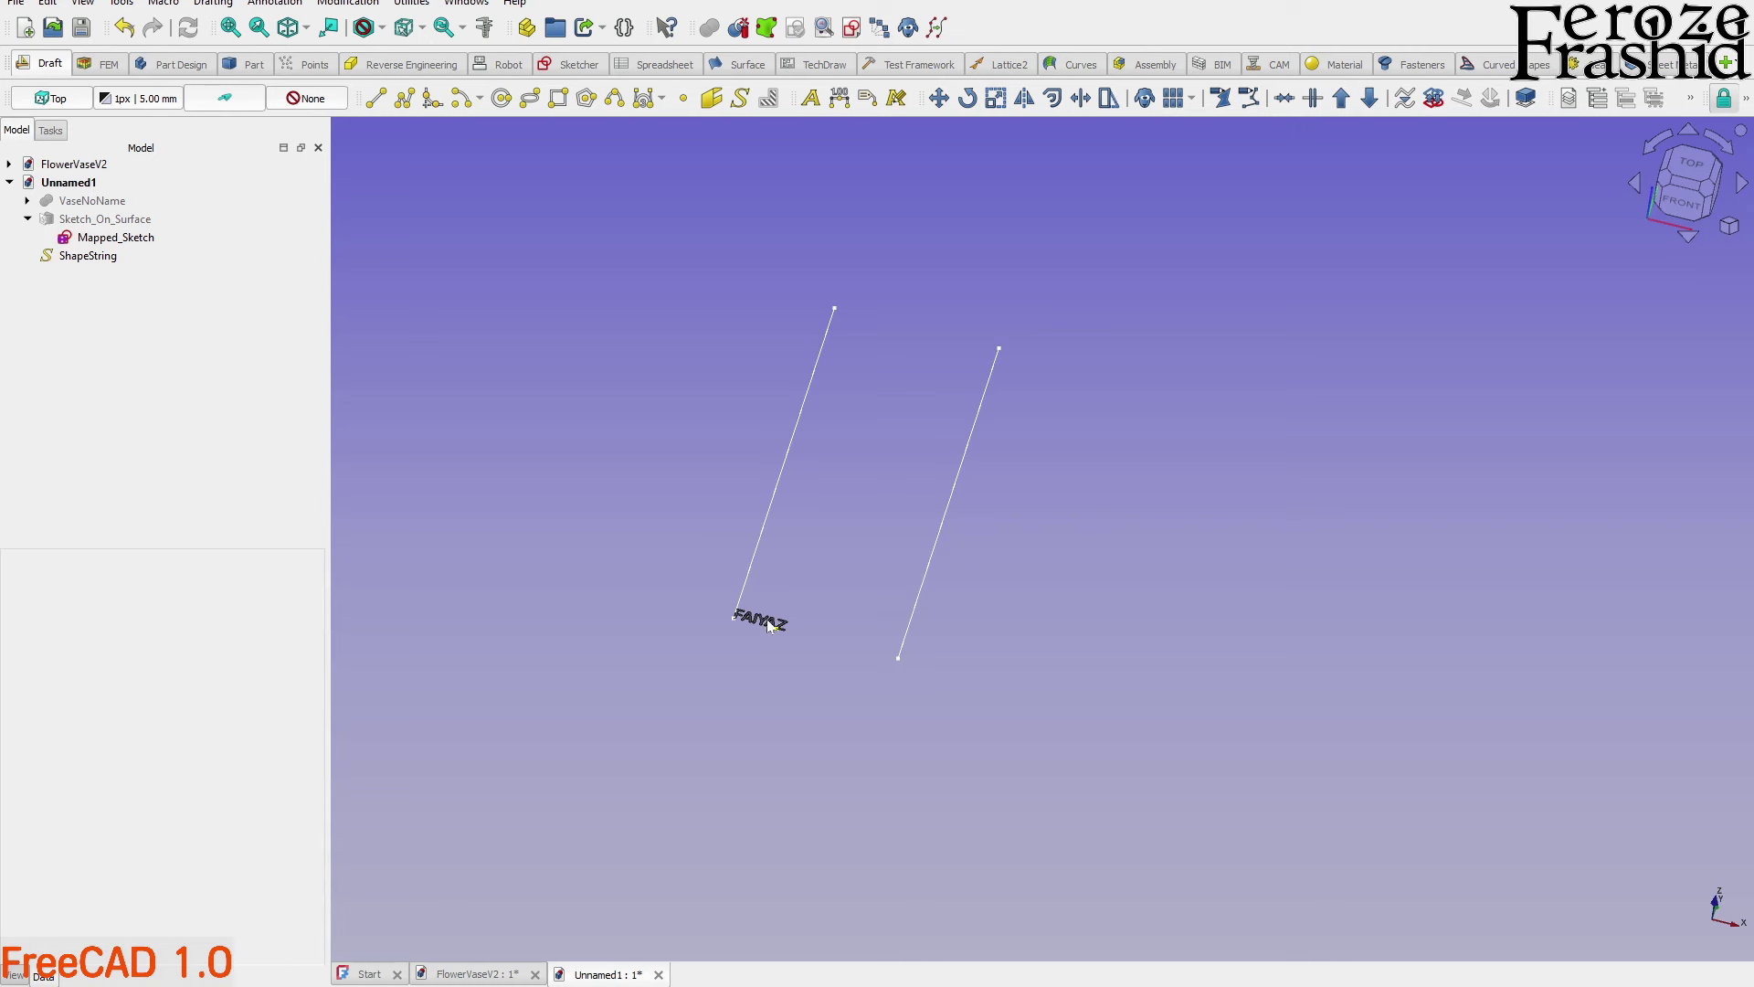
pyautogui.click(97, 257)
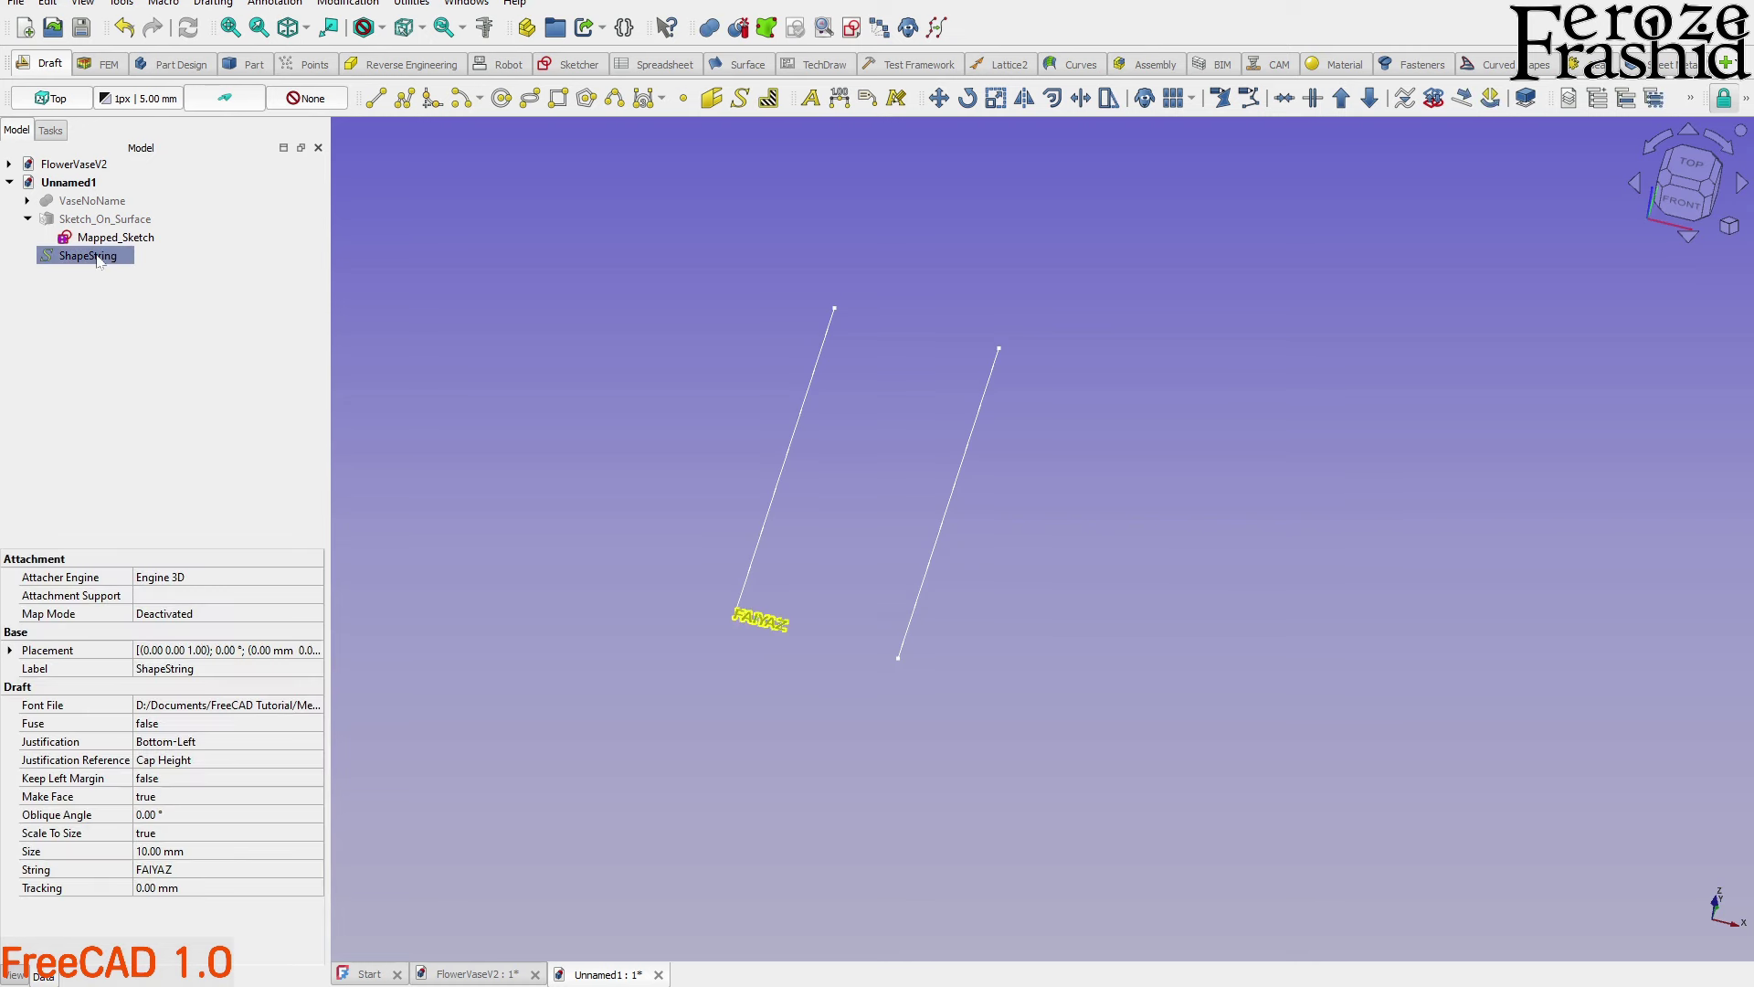
pyautogui.rightClick(94, 256)
pyautogui.click(118, 287)
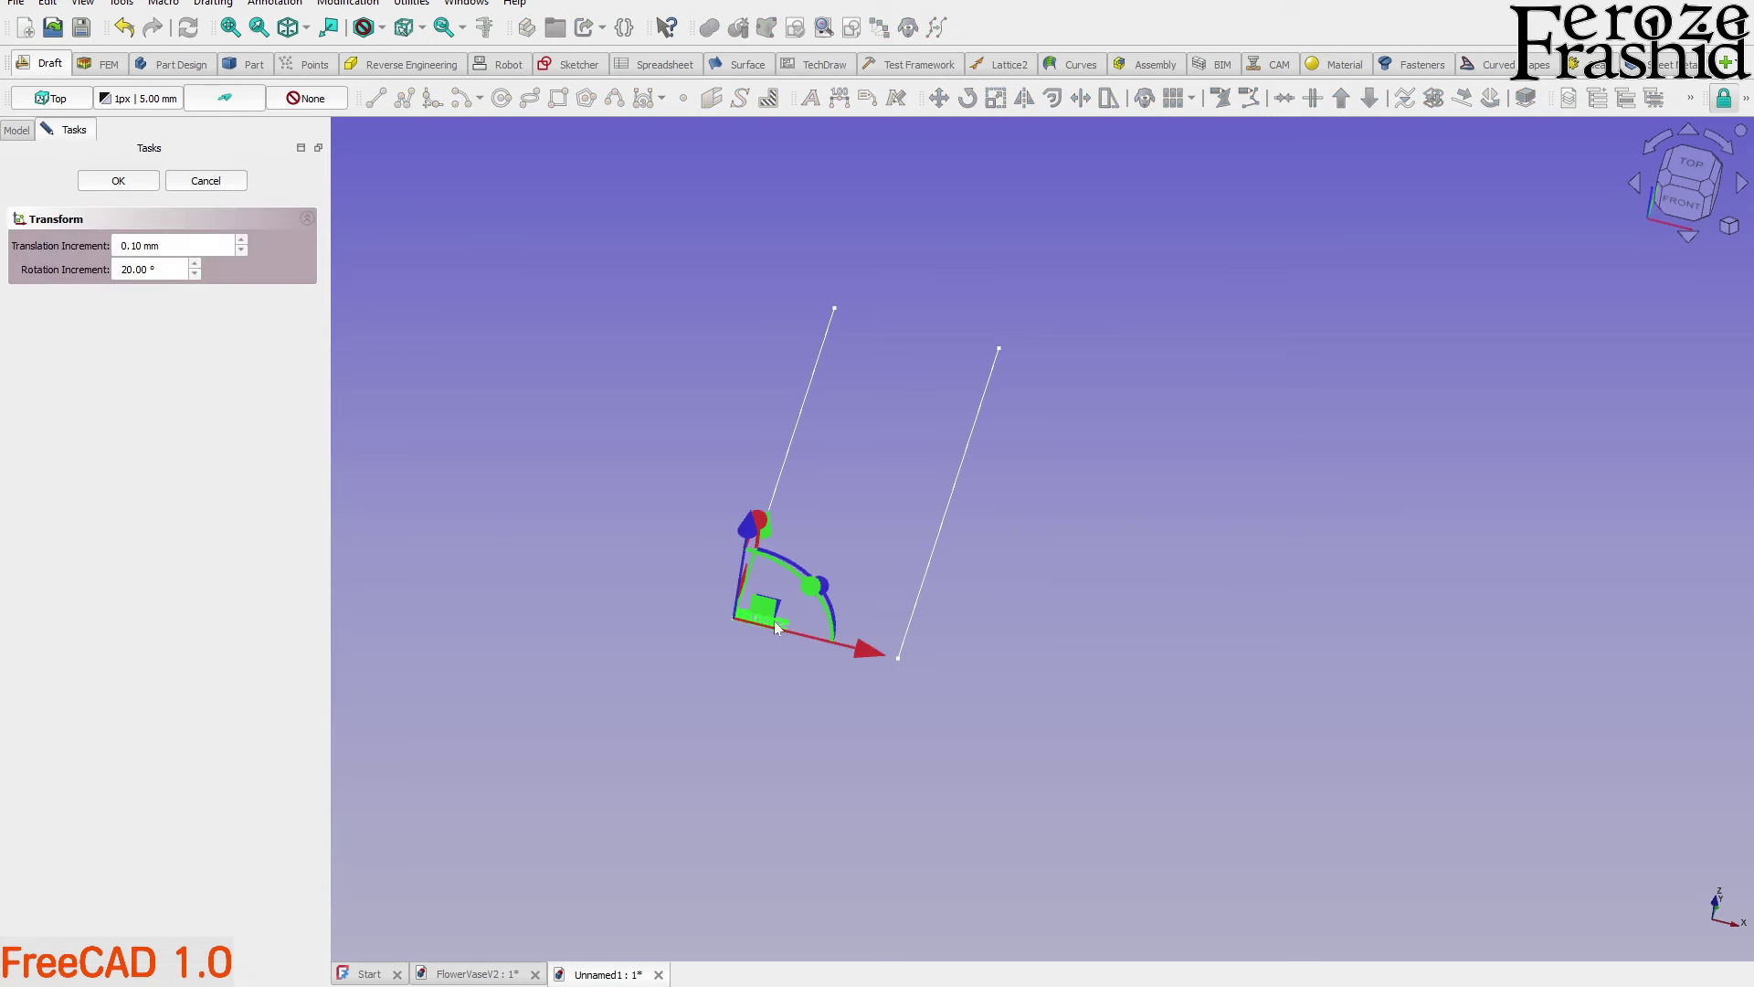
pyautogui.click(1692, 166)
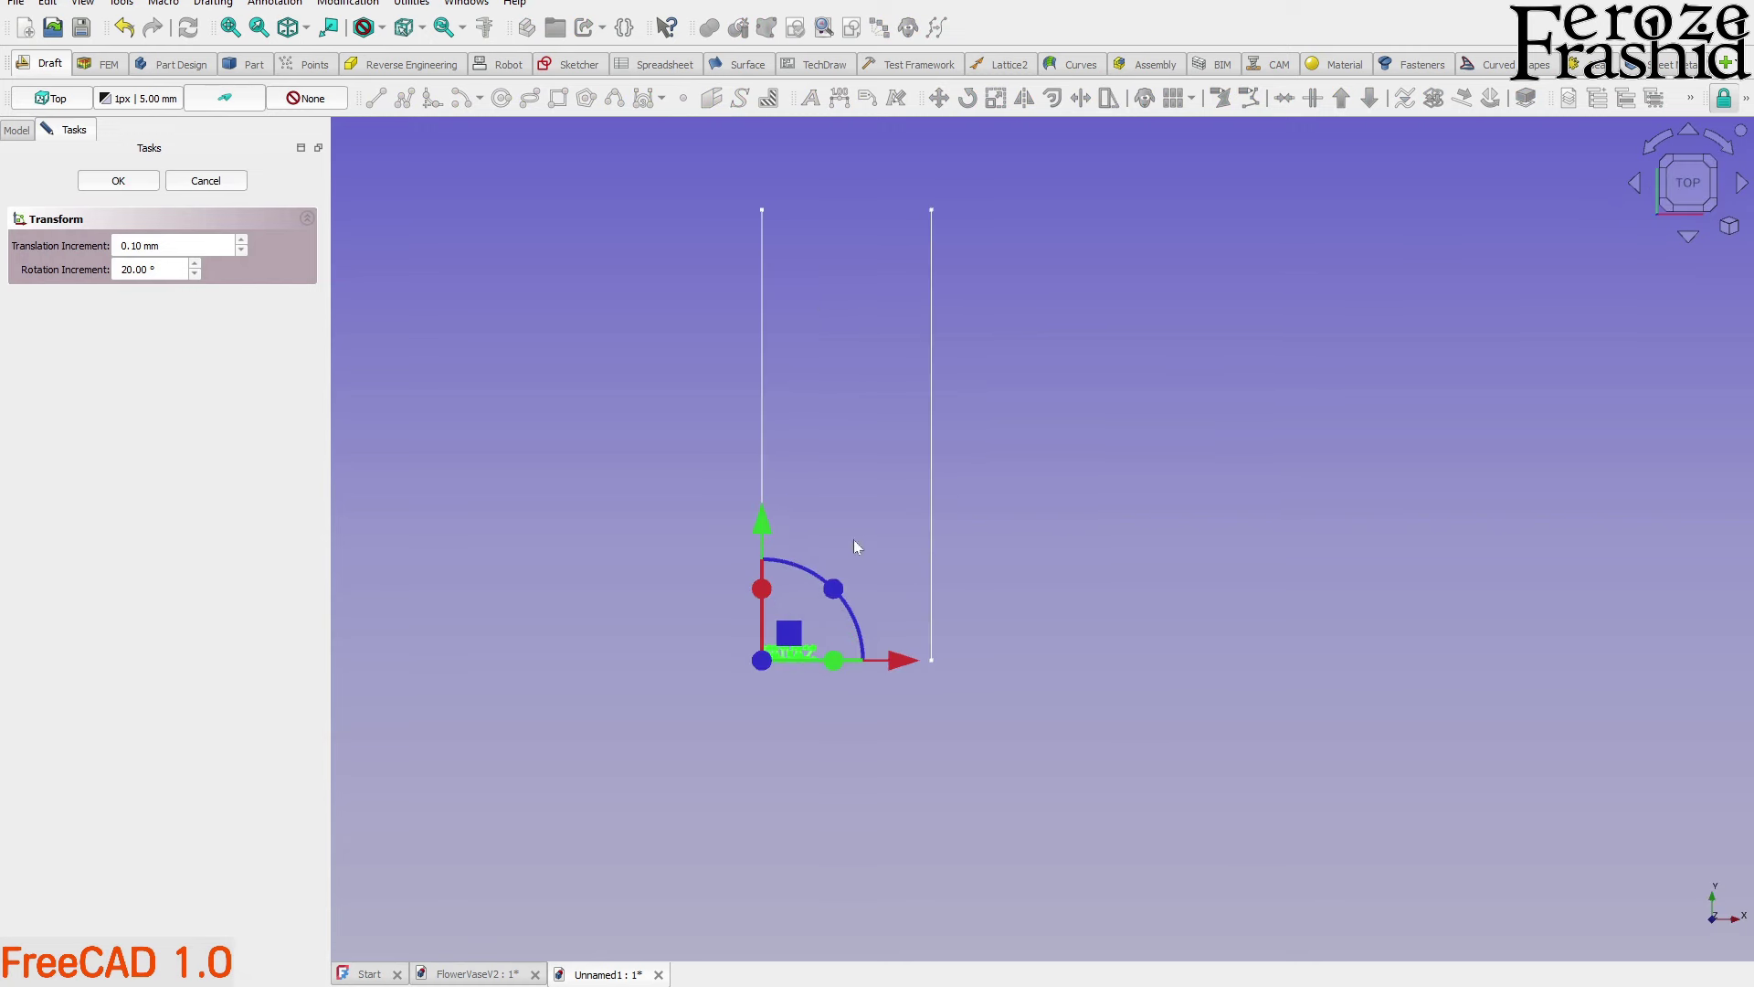
pyautogui.click(205, 181)
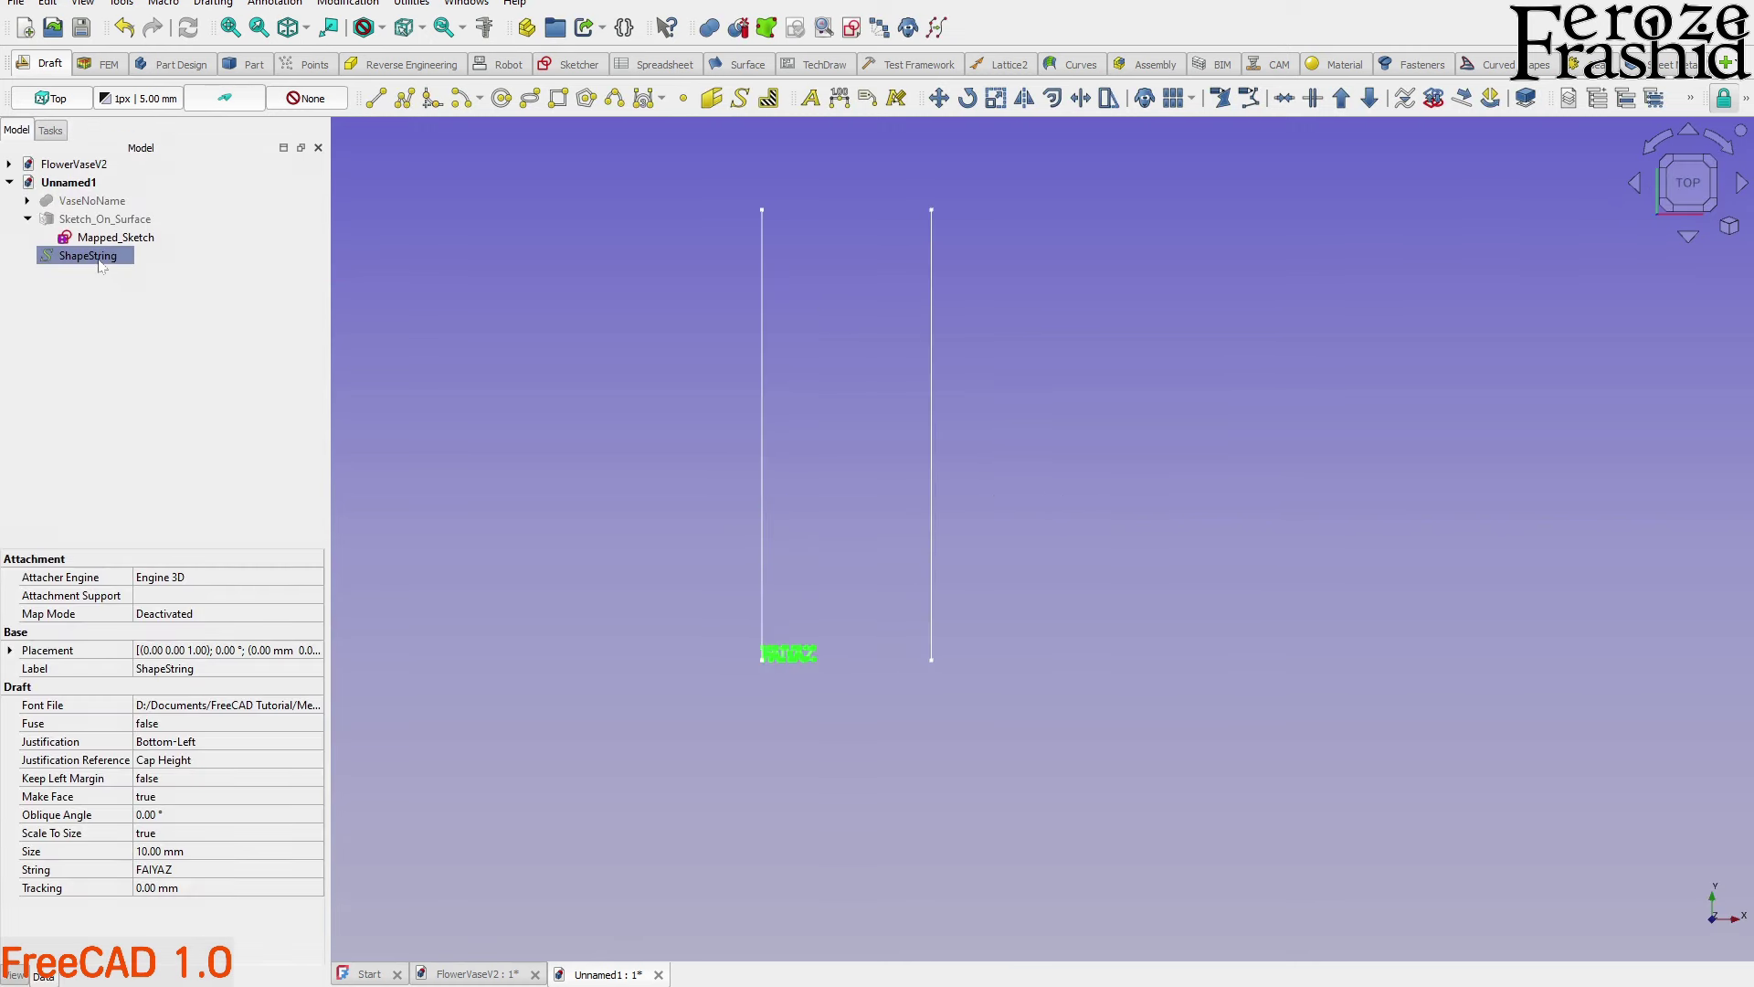
# Transform the ShapeString with a 15° rotation increment, rotating it 90° counterclockwise about Z so the lettering runs vertically
pyautogui.rightClick(97, 257)
pyautogui.click(130, 291)
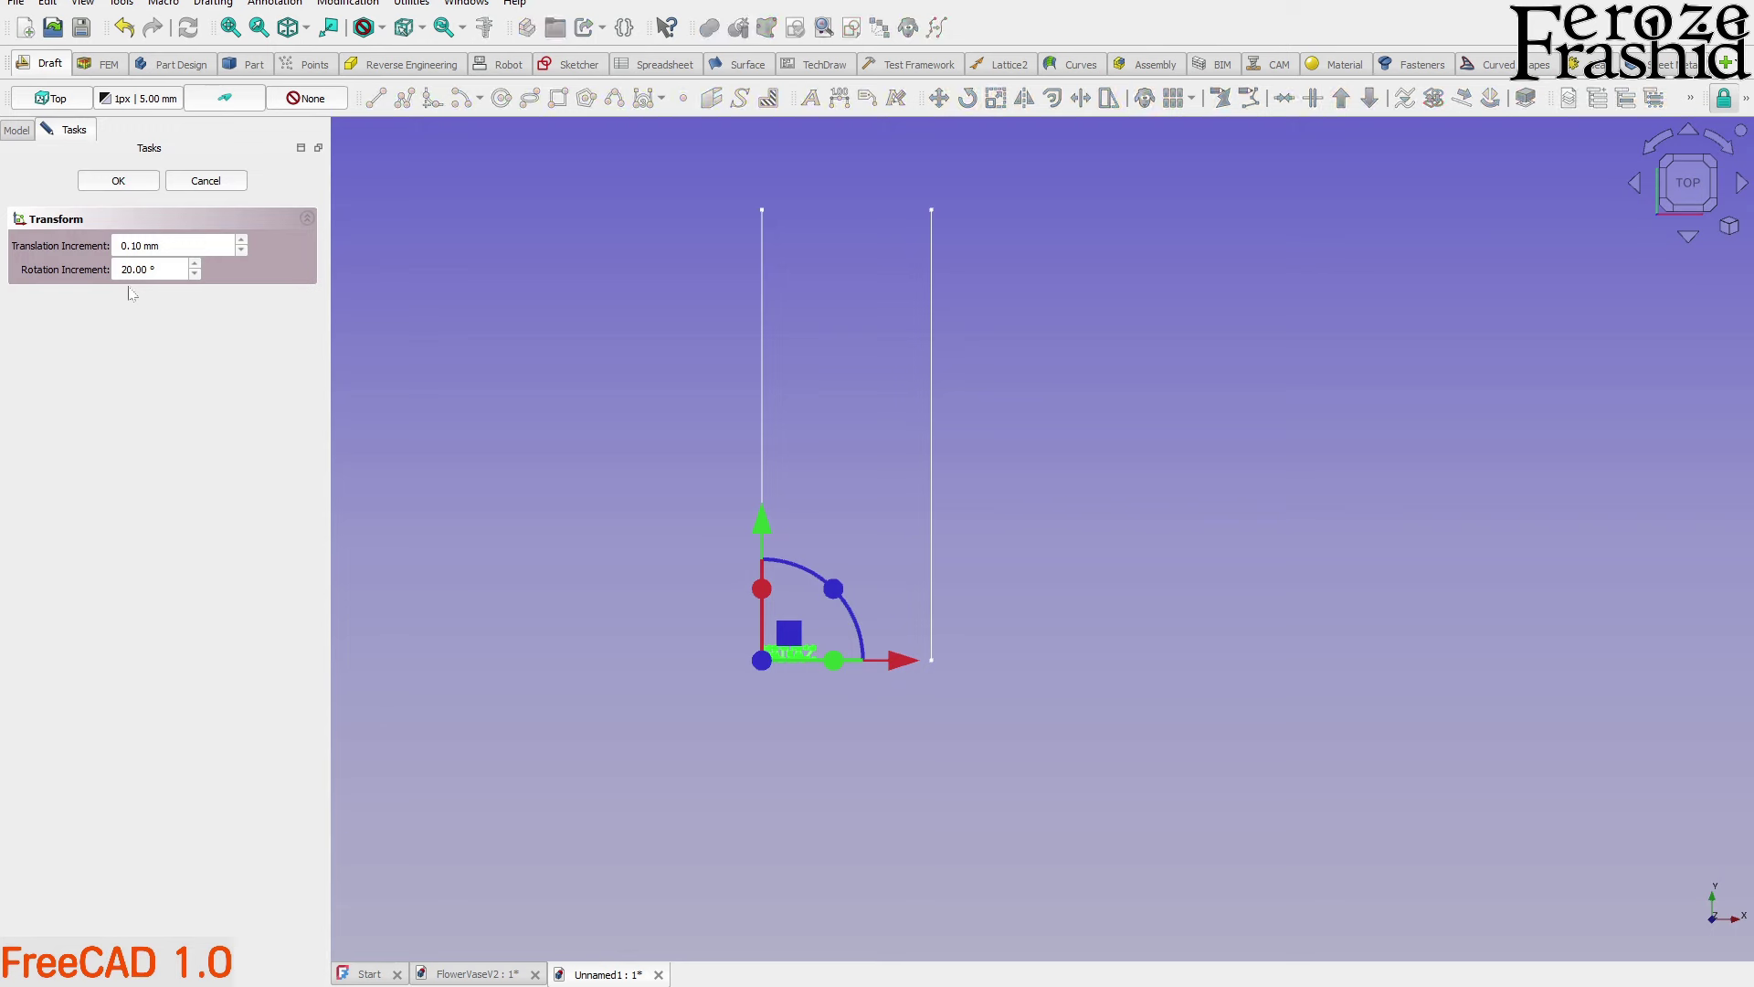
pyautogui.moveTo(885, 713); pyautogui.dragTo(788, 690, button='middle')
pyautogui.click(1688, 175)
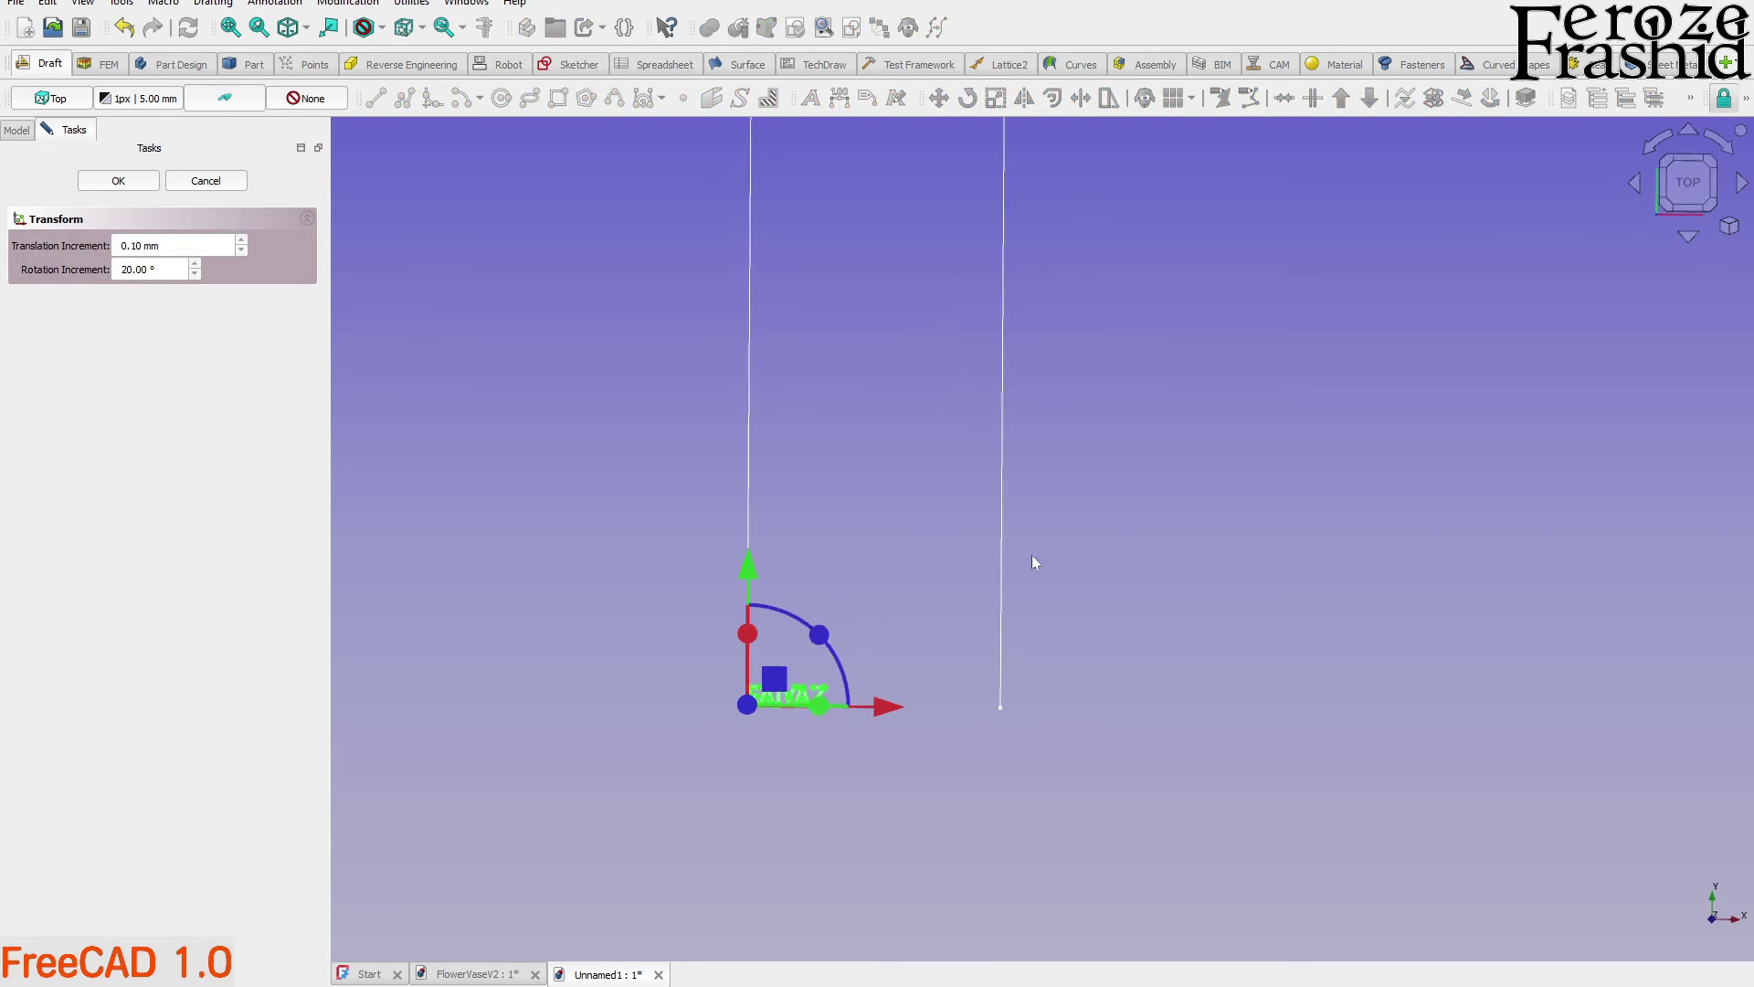
pyautogui.moveTo(837, 633); pyautogui.dragTo(642, 607)
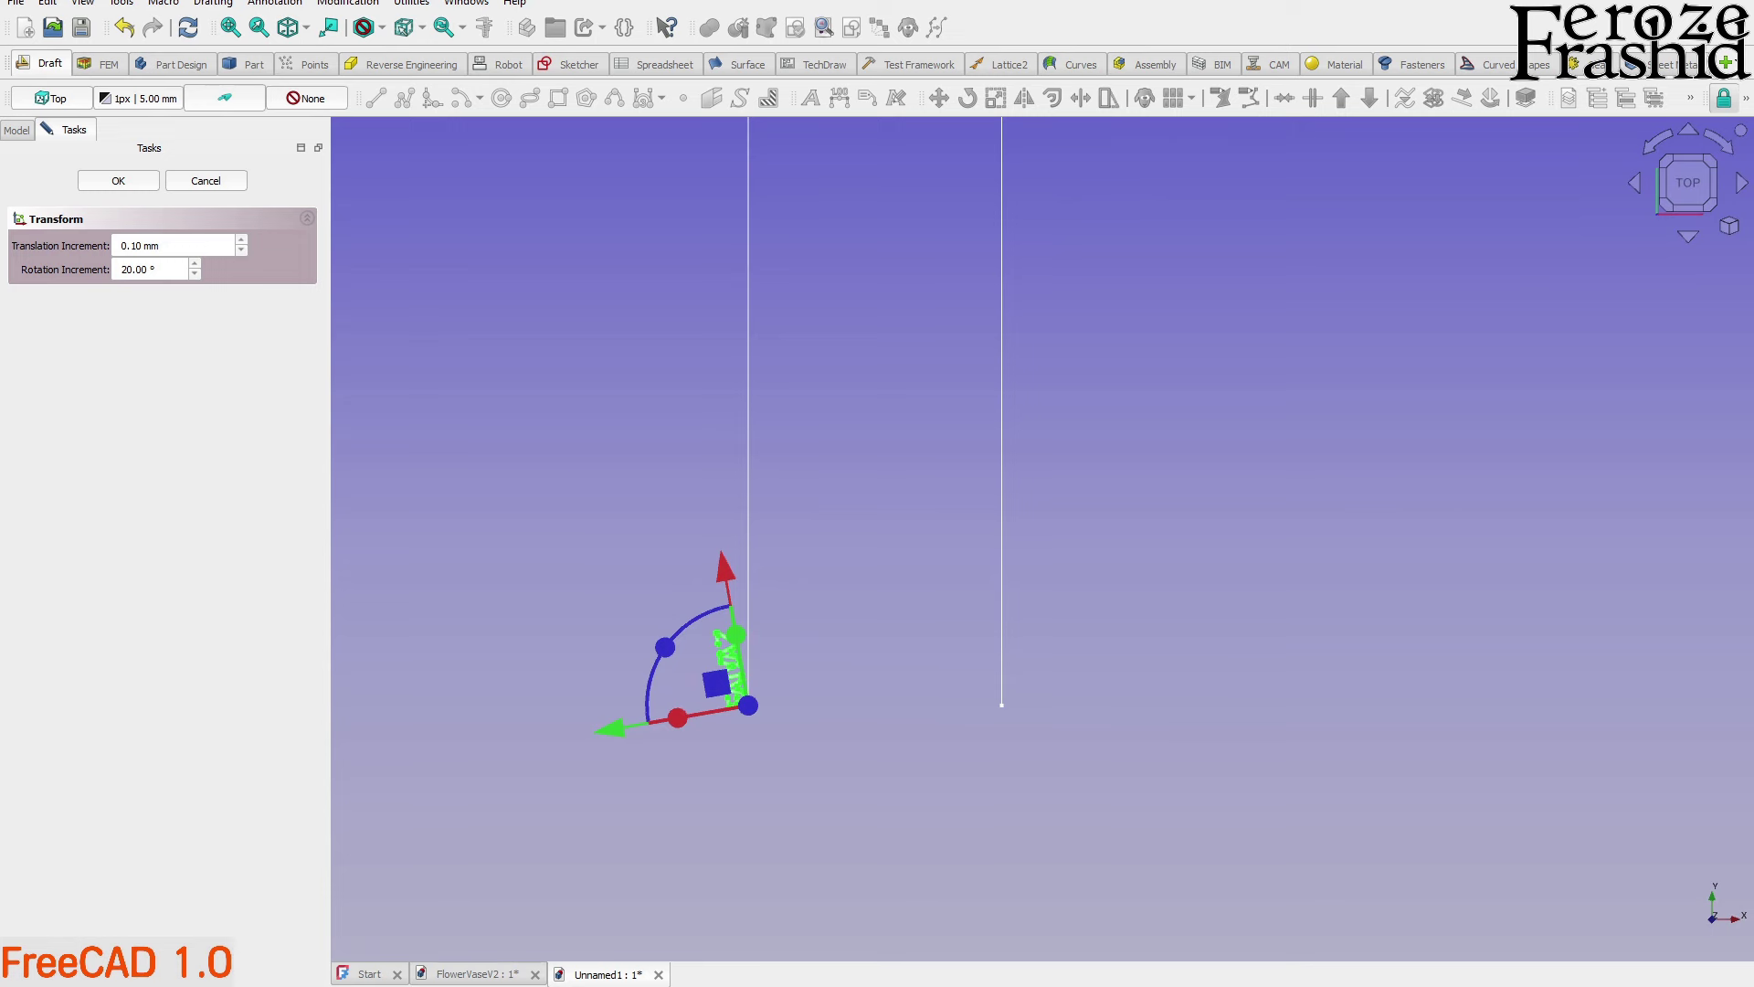
pyautogui.moveTo(667, 656); pyautogui.dragTo(822, 653)
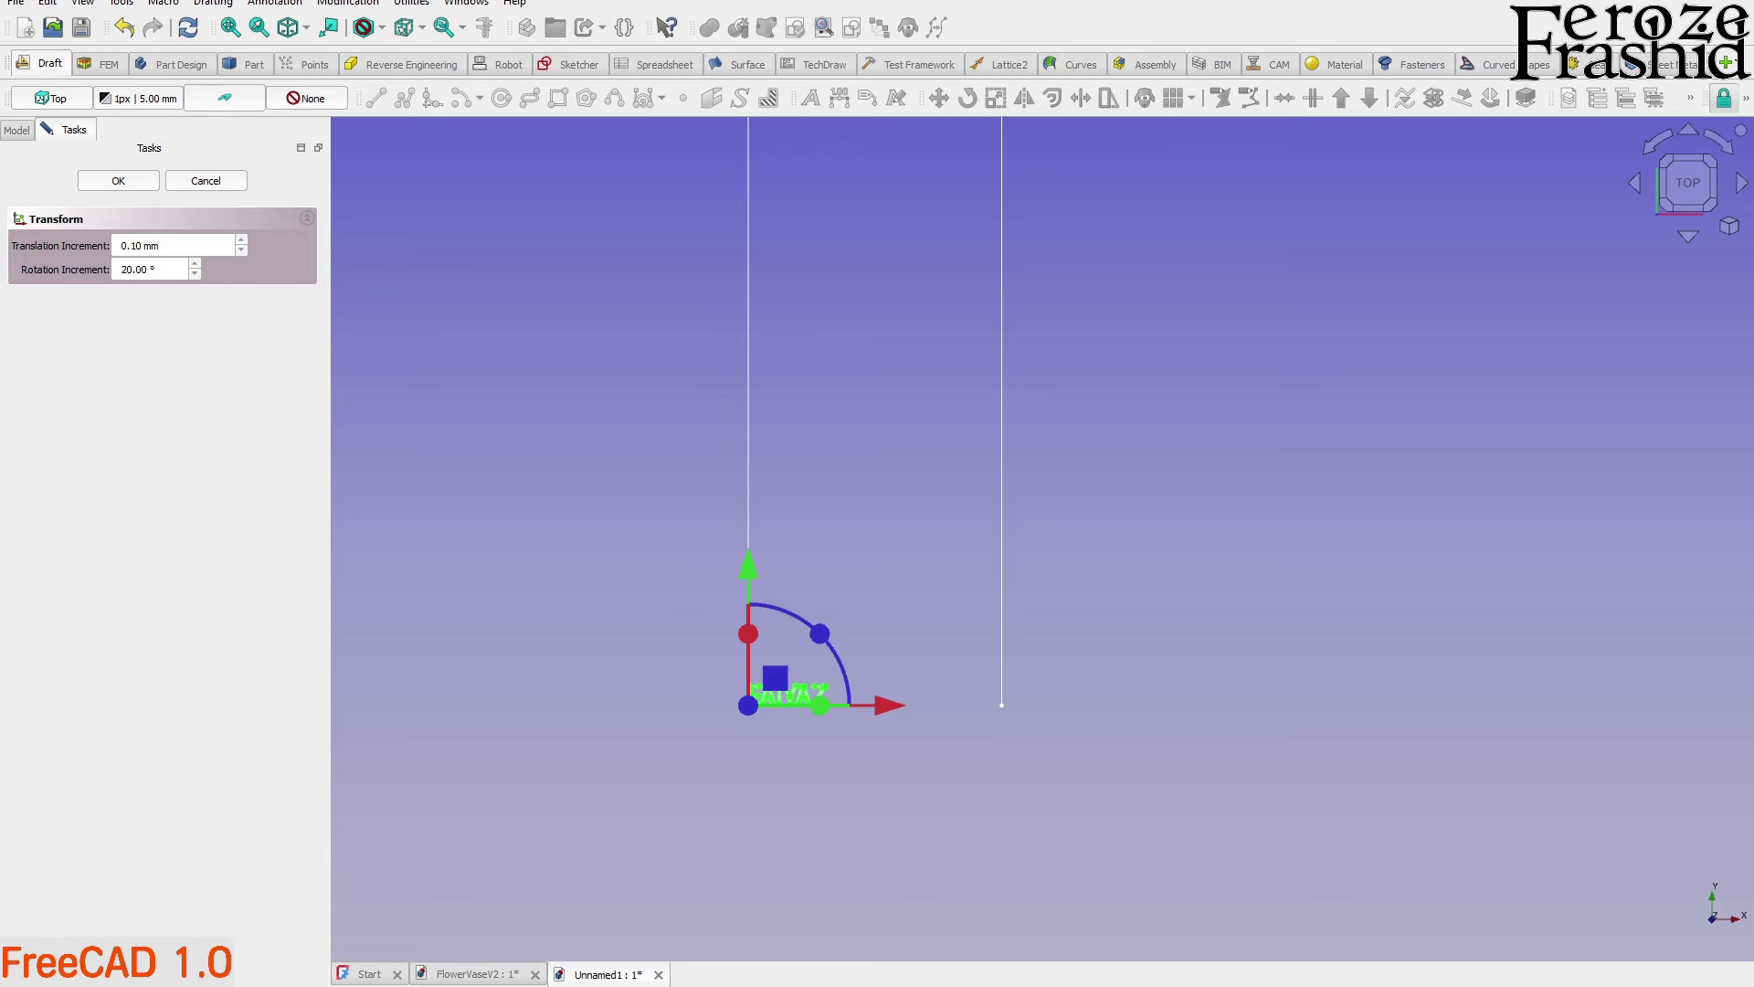
pyautogui.press('Return')
pyautogui.write('15')
pyautogui.moveTo(820, 634); pyautogui.dragTo(643, 653)
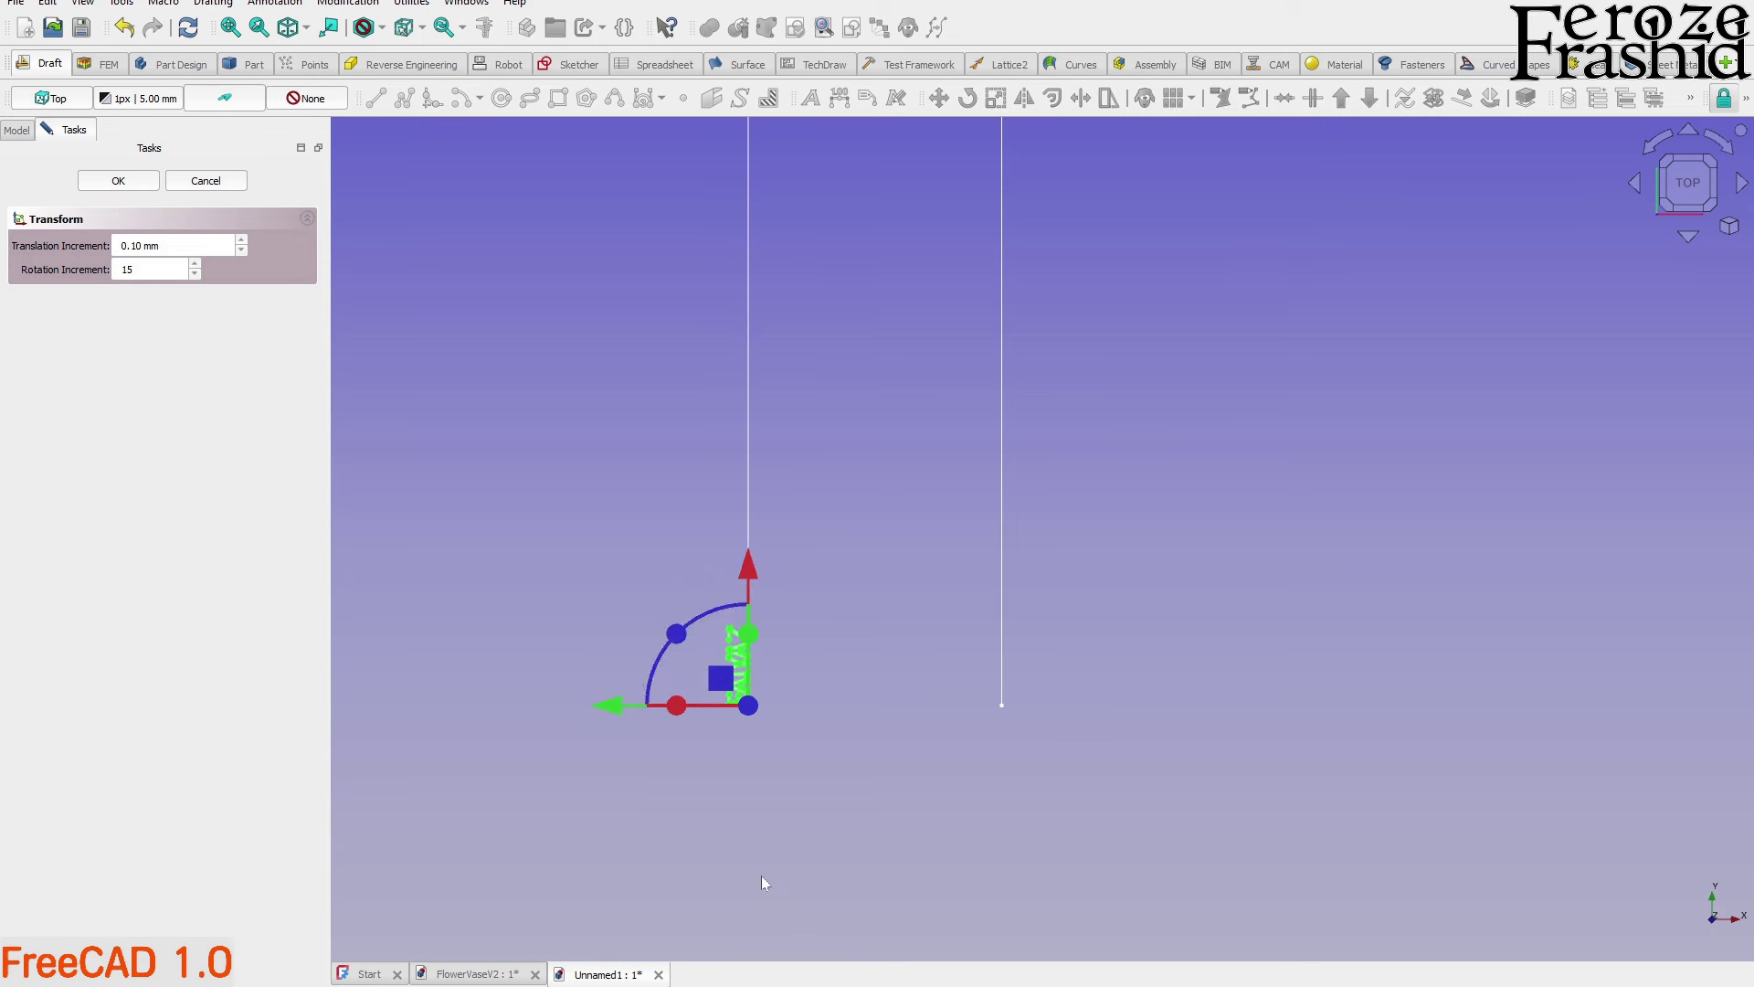
# Move the vertical lettering between the two long sketch lines, with its placement at X about 64.3 mm, and accept the transform
pyautogui.scroll(-2, 767, 854)
pyautogui.scroll(1, 864, 754)
pyautogui.moveTo(603, 767); pyautogui.dragTo(699, 784)
pyautogui.moveTo(834, 637); pyautogui.dragTo(845, 549)
pyautogui.click(119, 181)
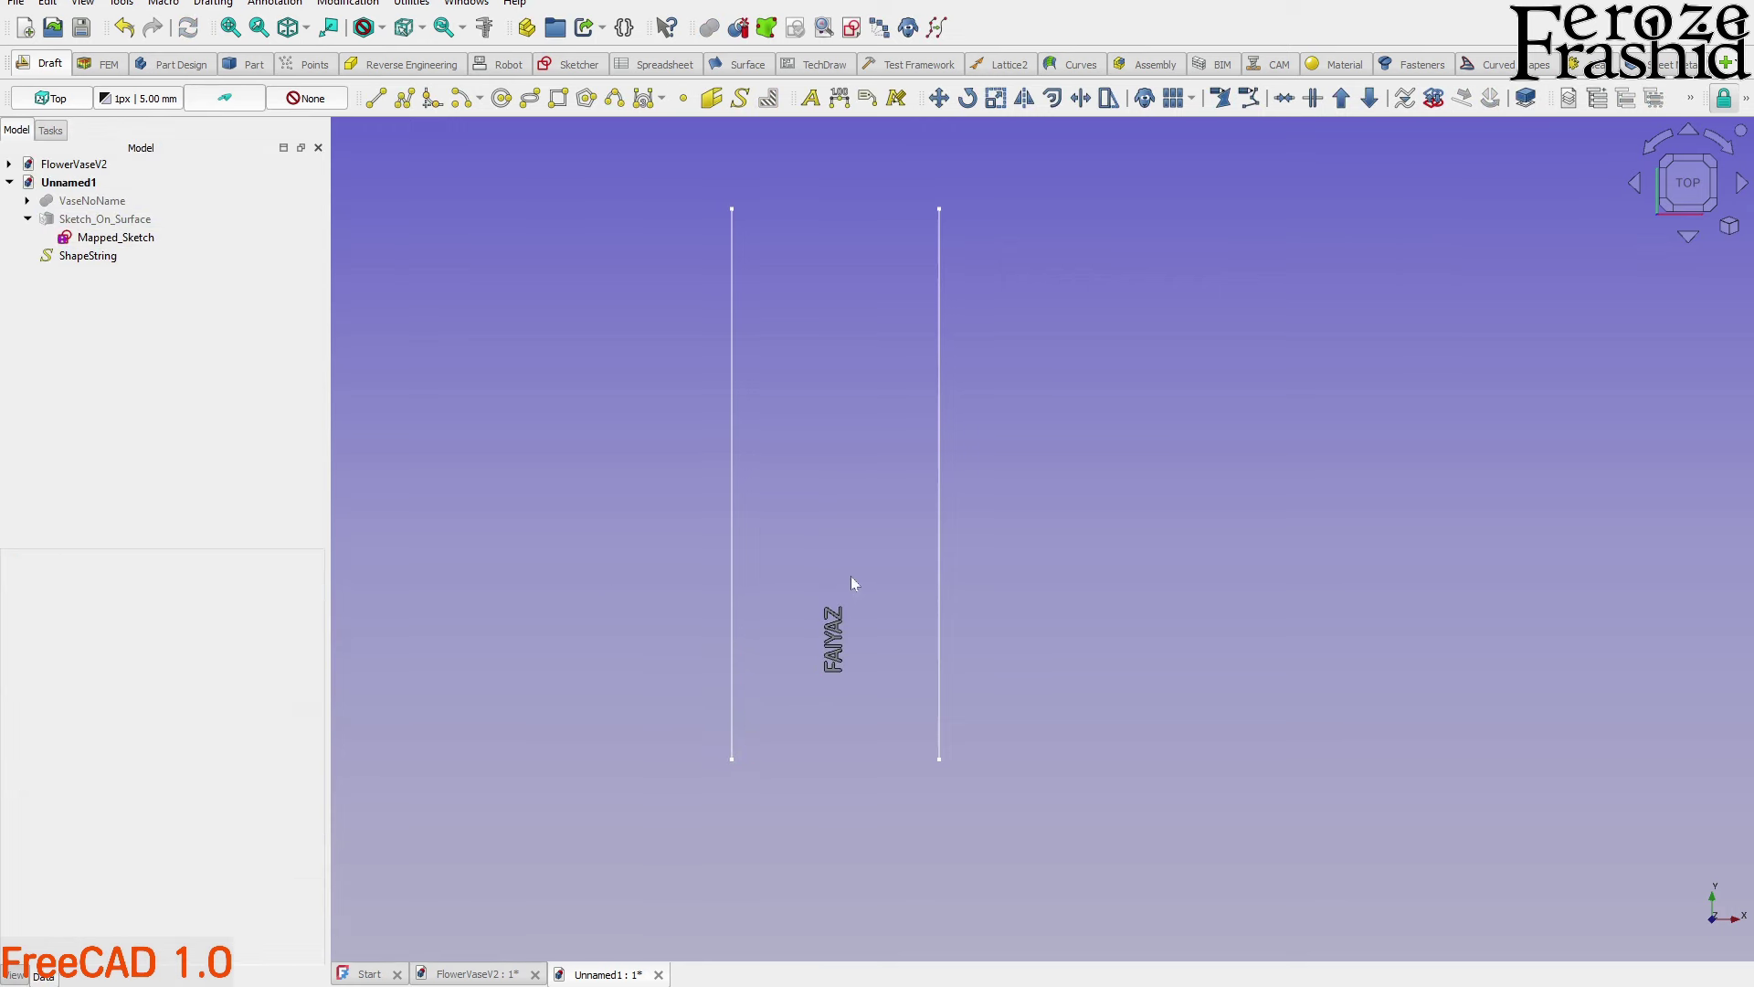
# Set the ShapeString's size to 50 mm
pyautogui.click(137, 260)
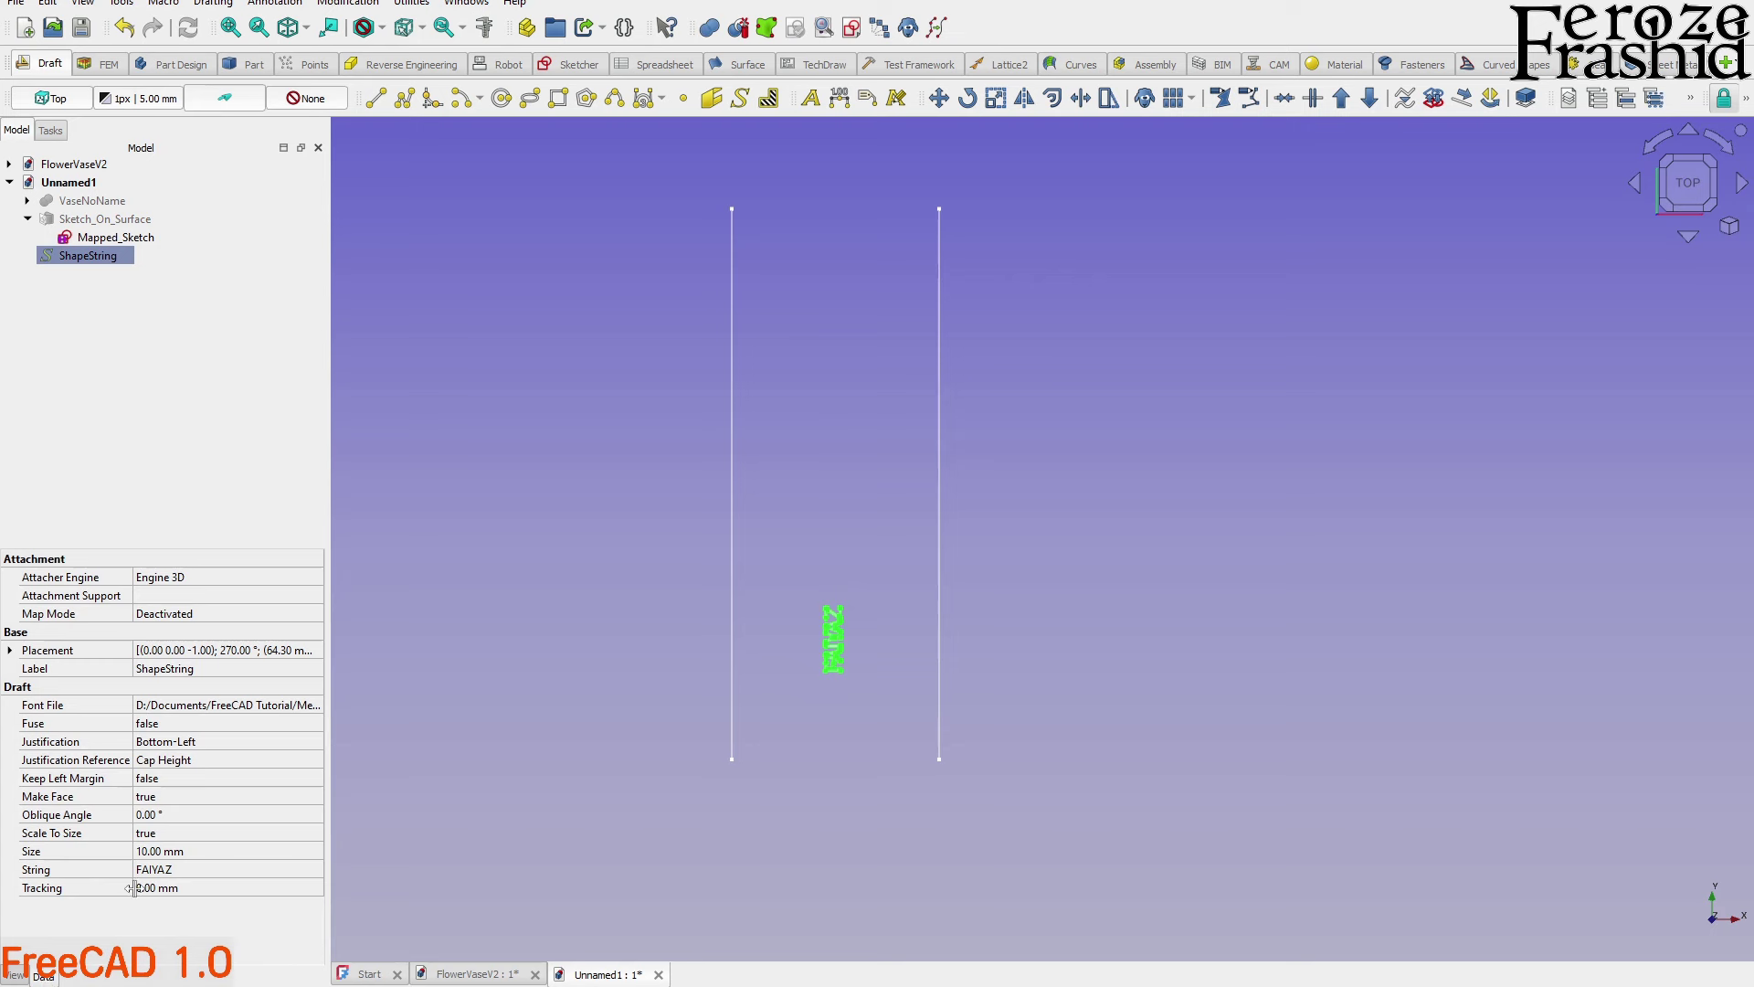
pyautogui.click(172, 857)
pyautogui.write('50')
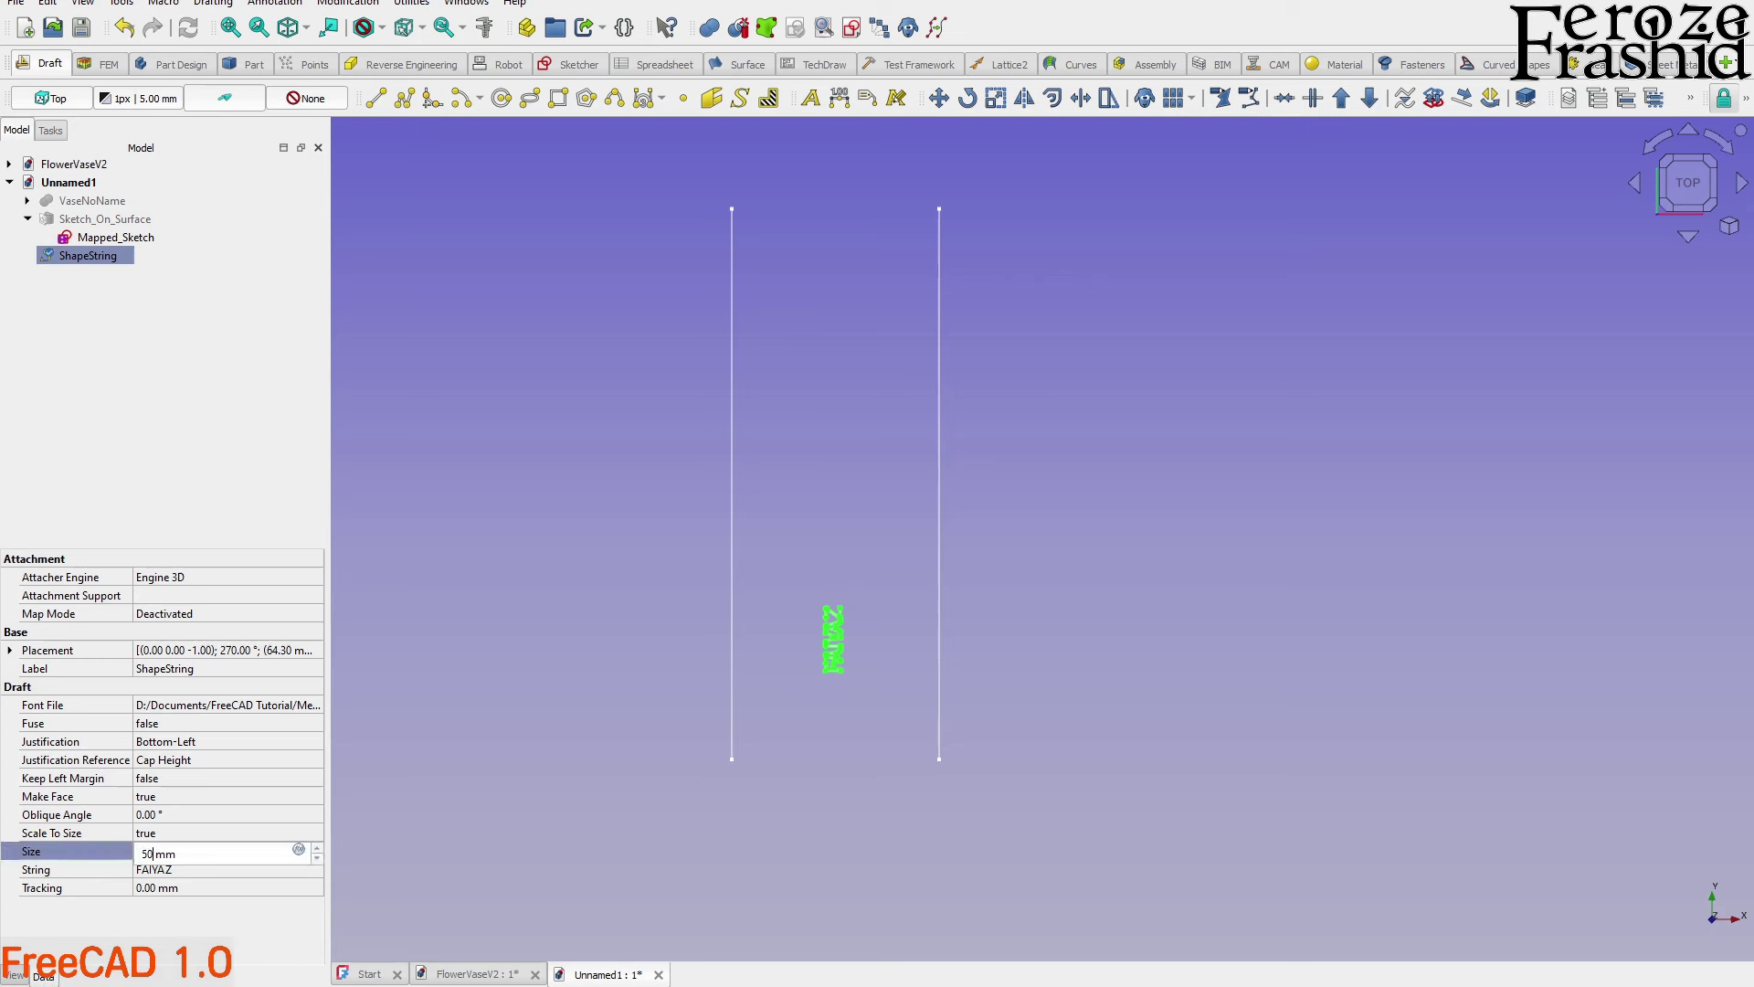
pyautogui.press('Return')
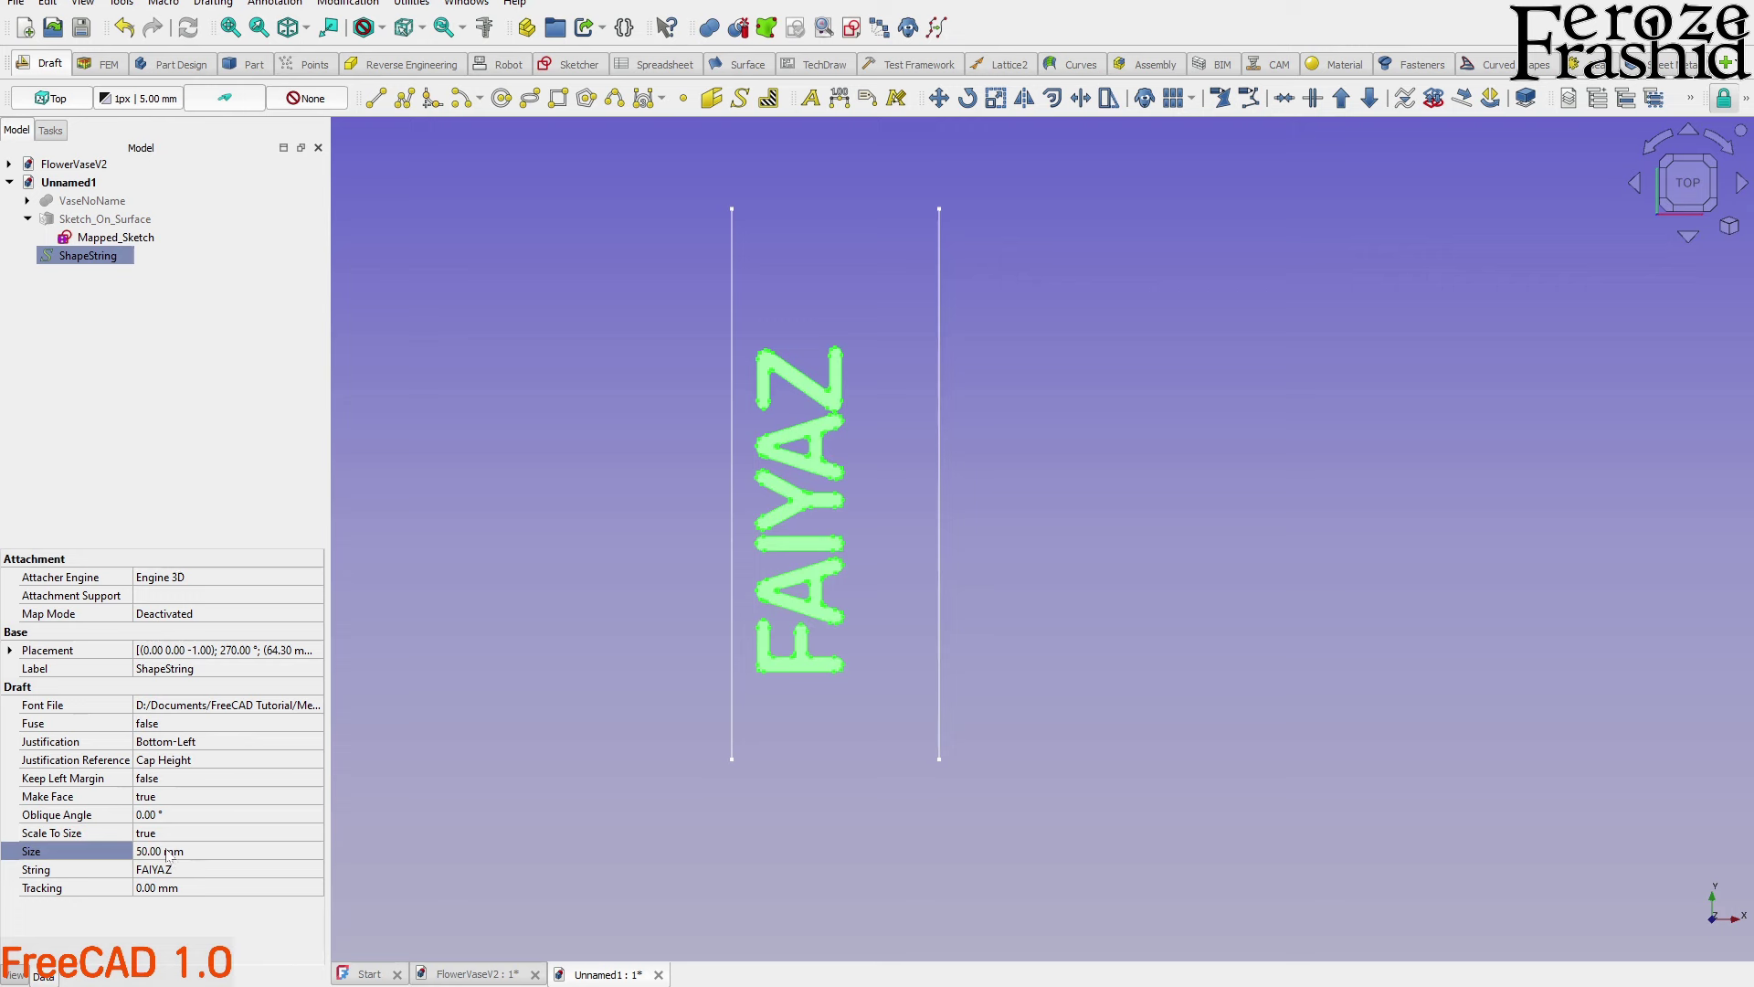
# Enlarge the ShapeString's size to 60 mm
pyautogui.click(167, 855)
pyautogui.write('60')
pyautogui.press('Return')
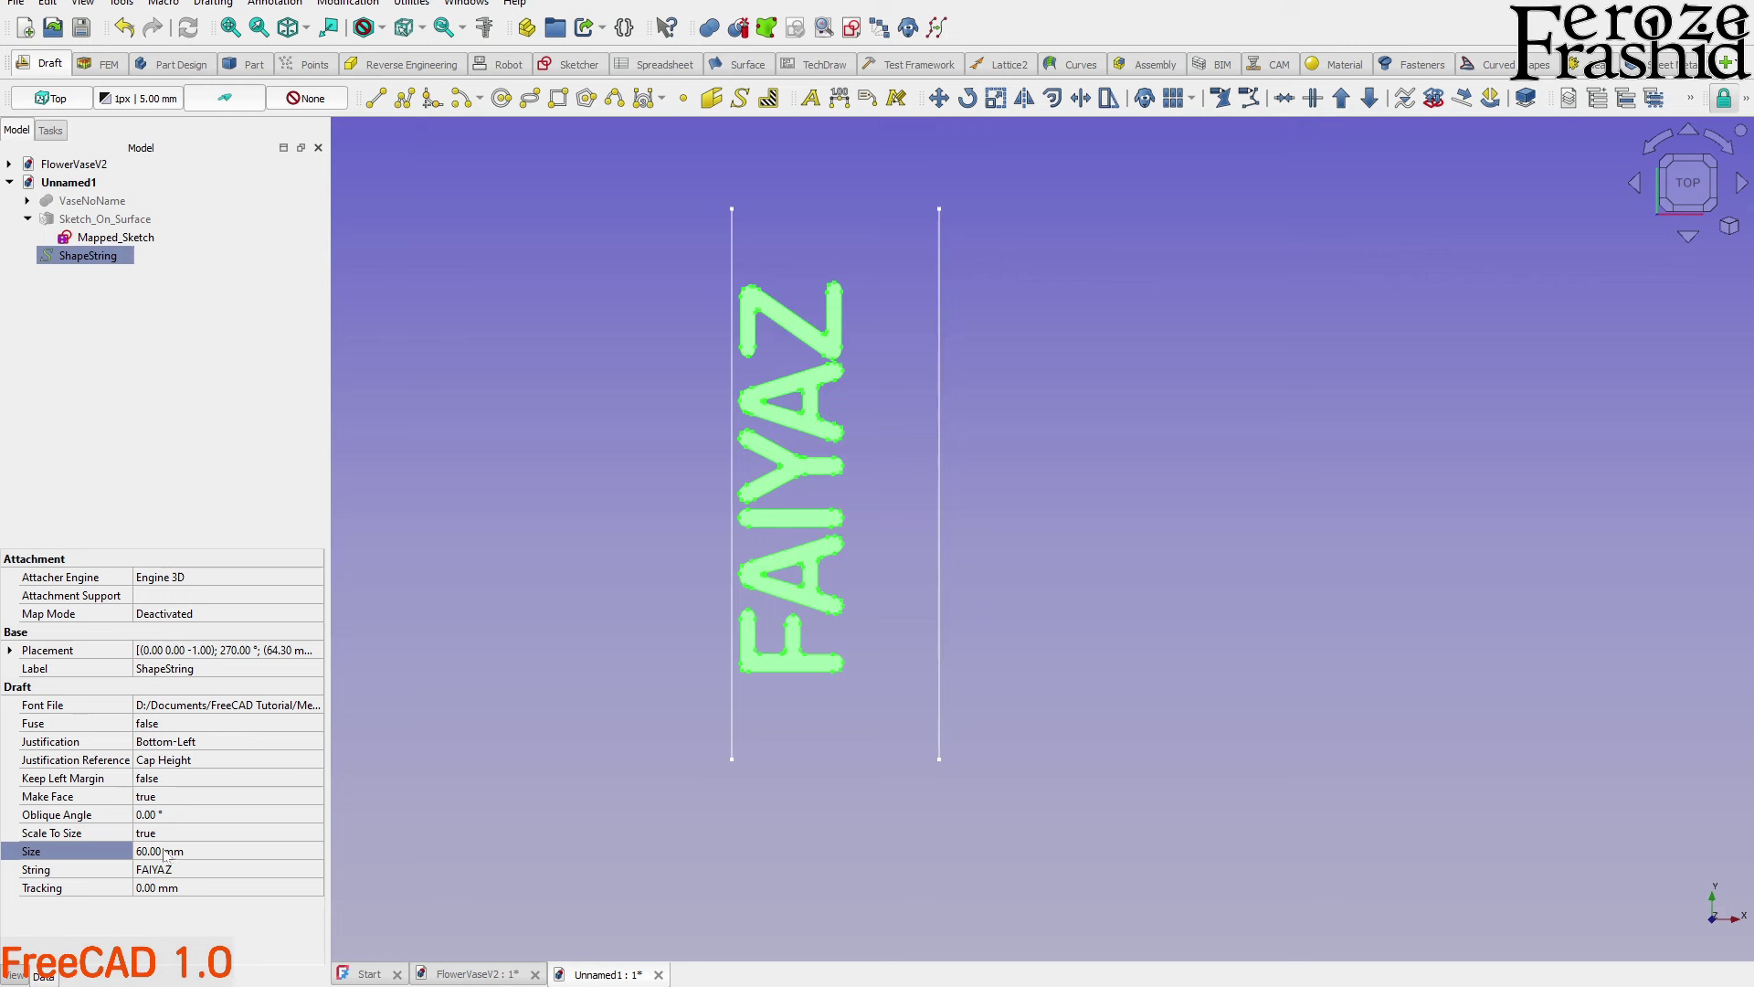
pyautogui.click(165, 853)
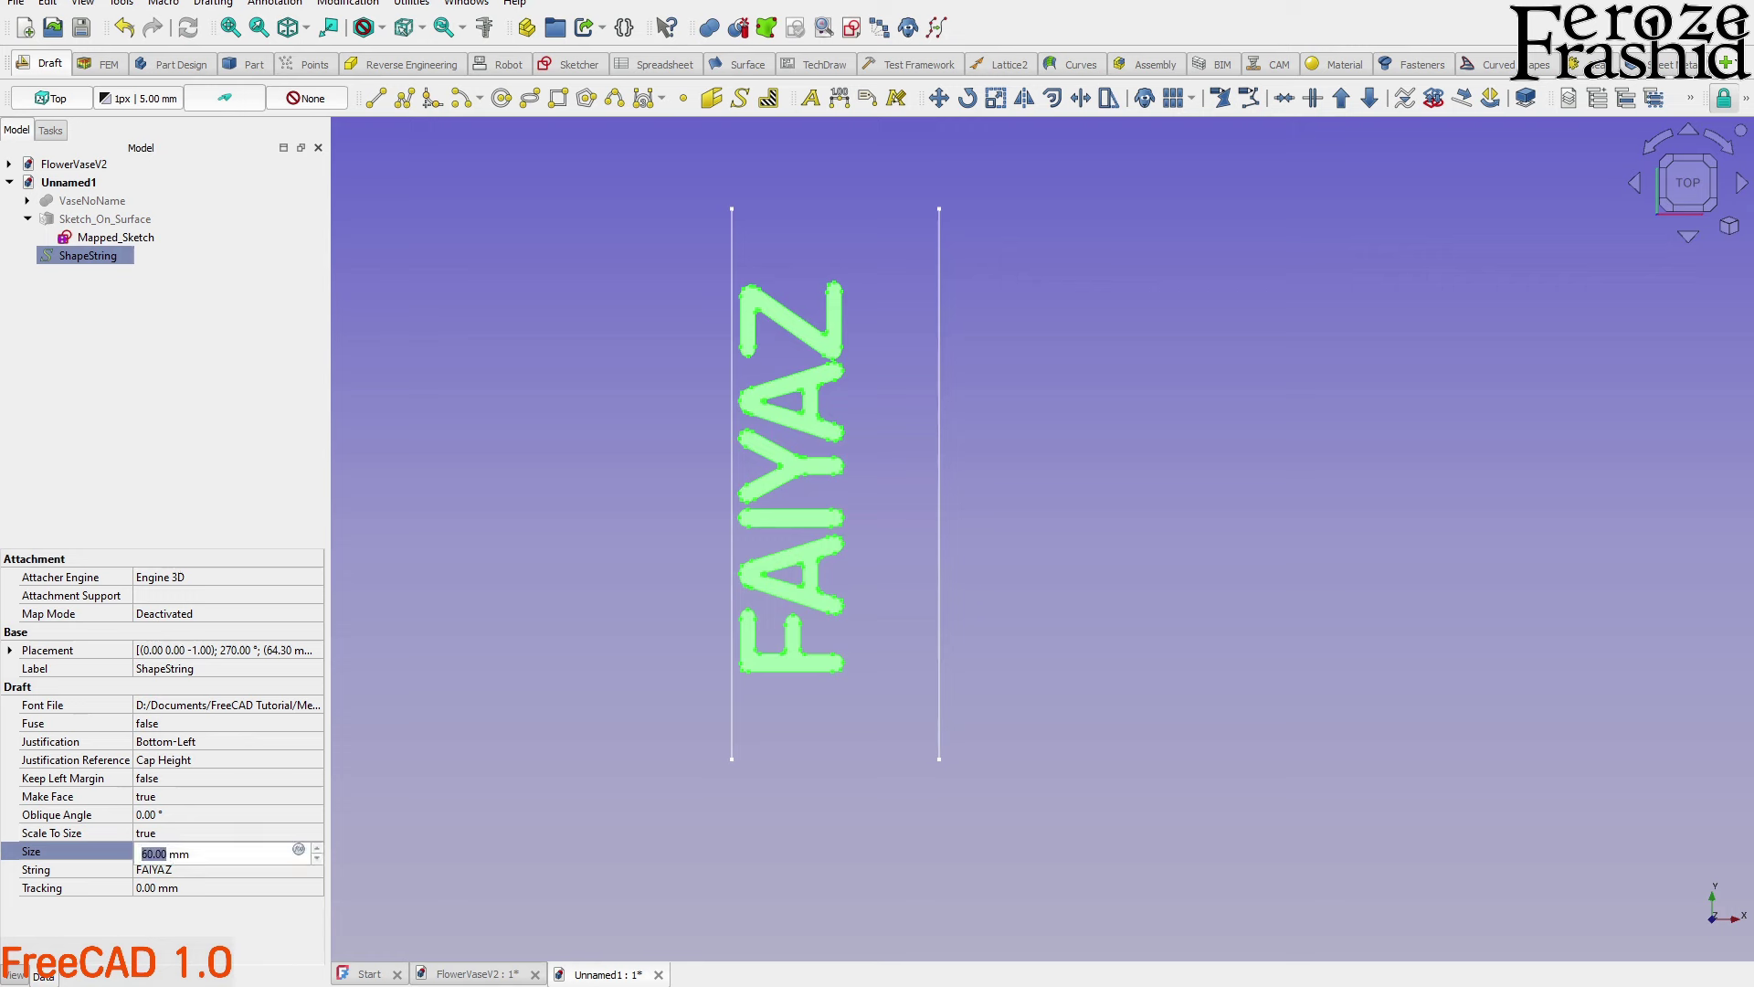
pyautogui.click(192, 479)
# Shift the ShapeString horizontally to X about 87.3 mm so it is centred between the two lines, and accept the transform
pyautogui.click(123, 263)
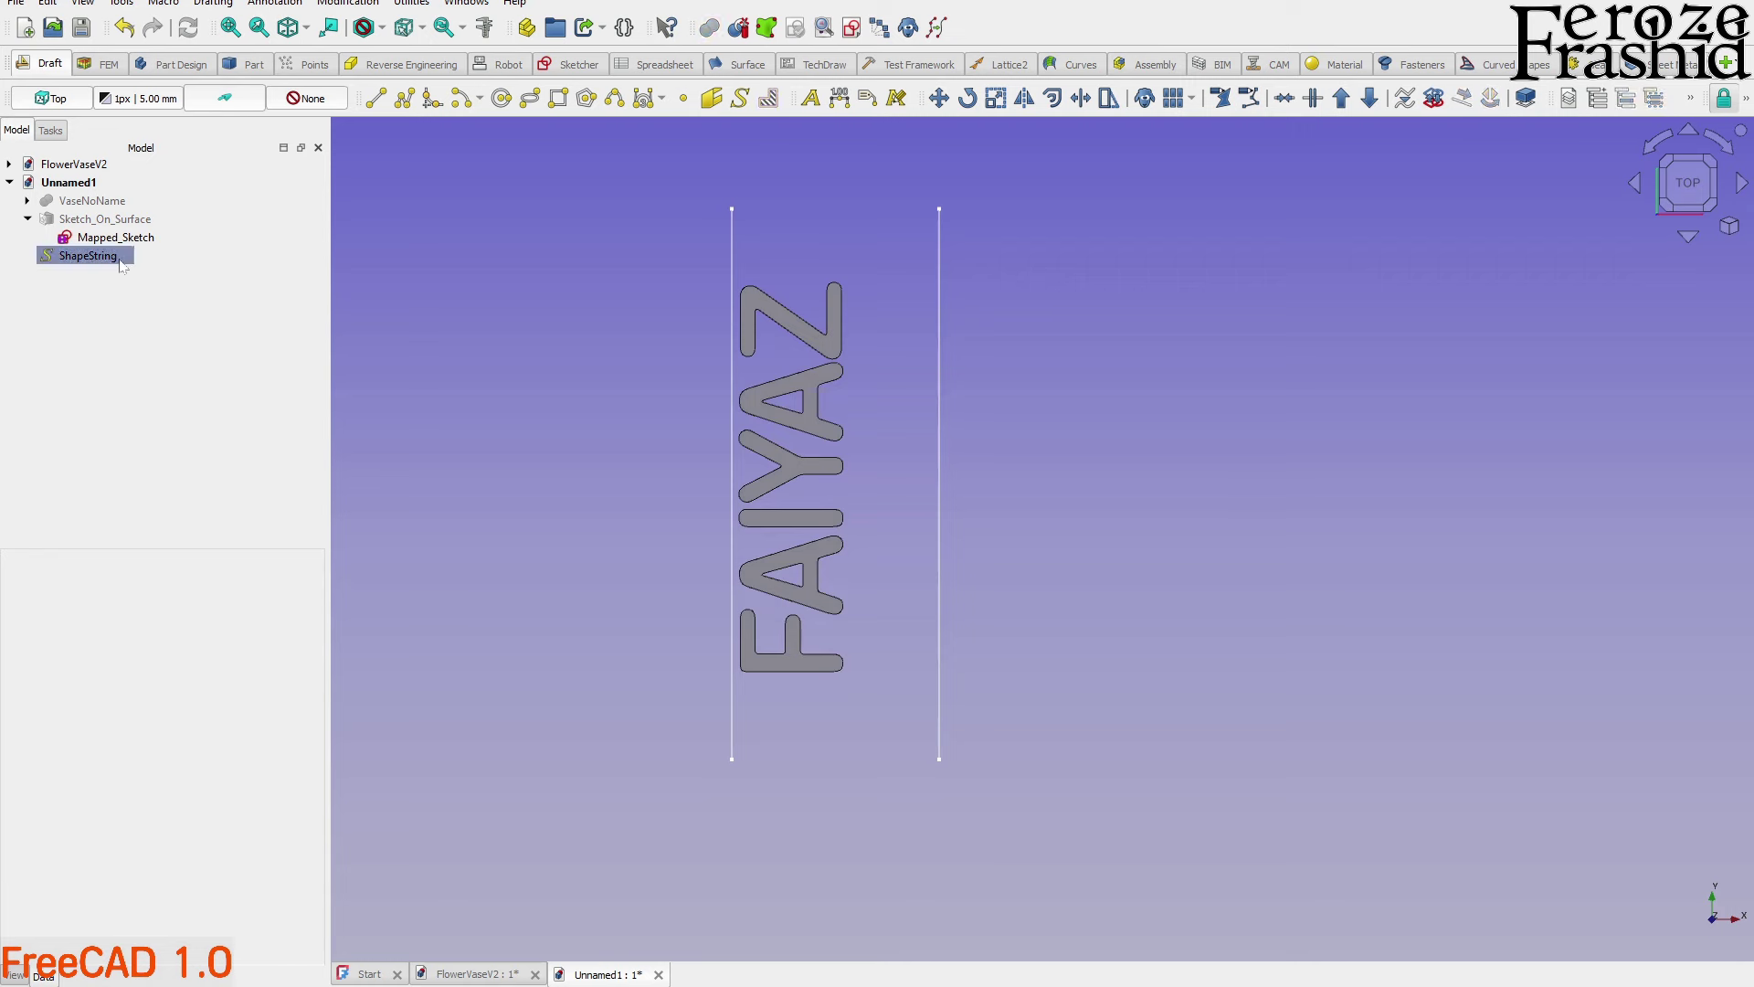
pyautogui.rightClick(122, 264)
pyautogui.click(137, 276)
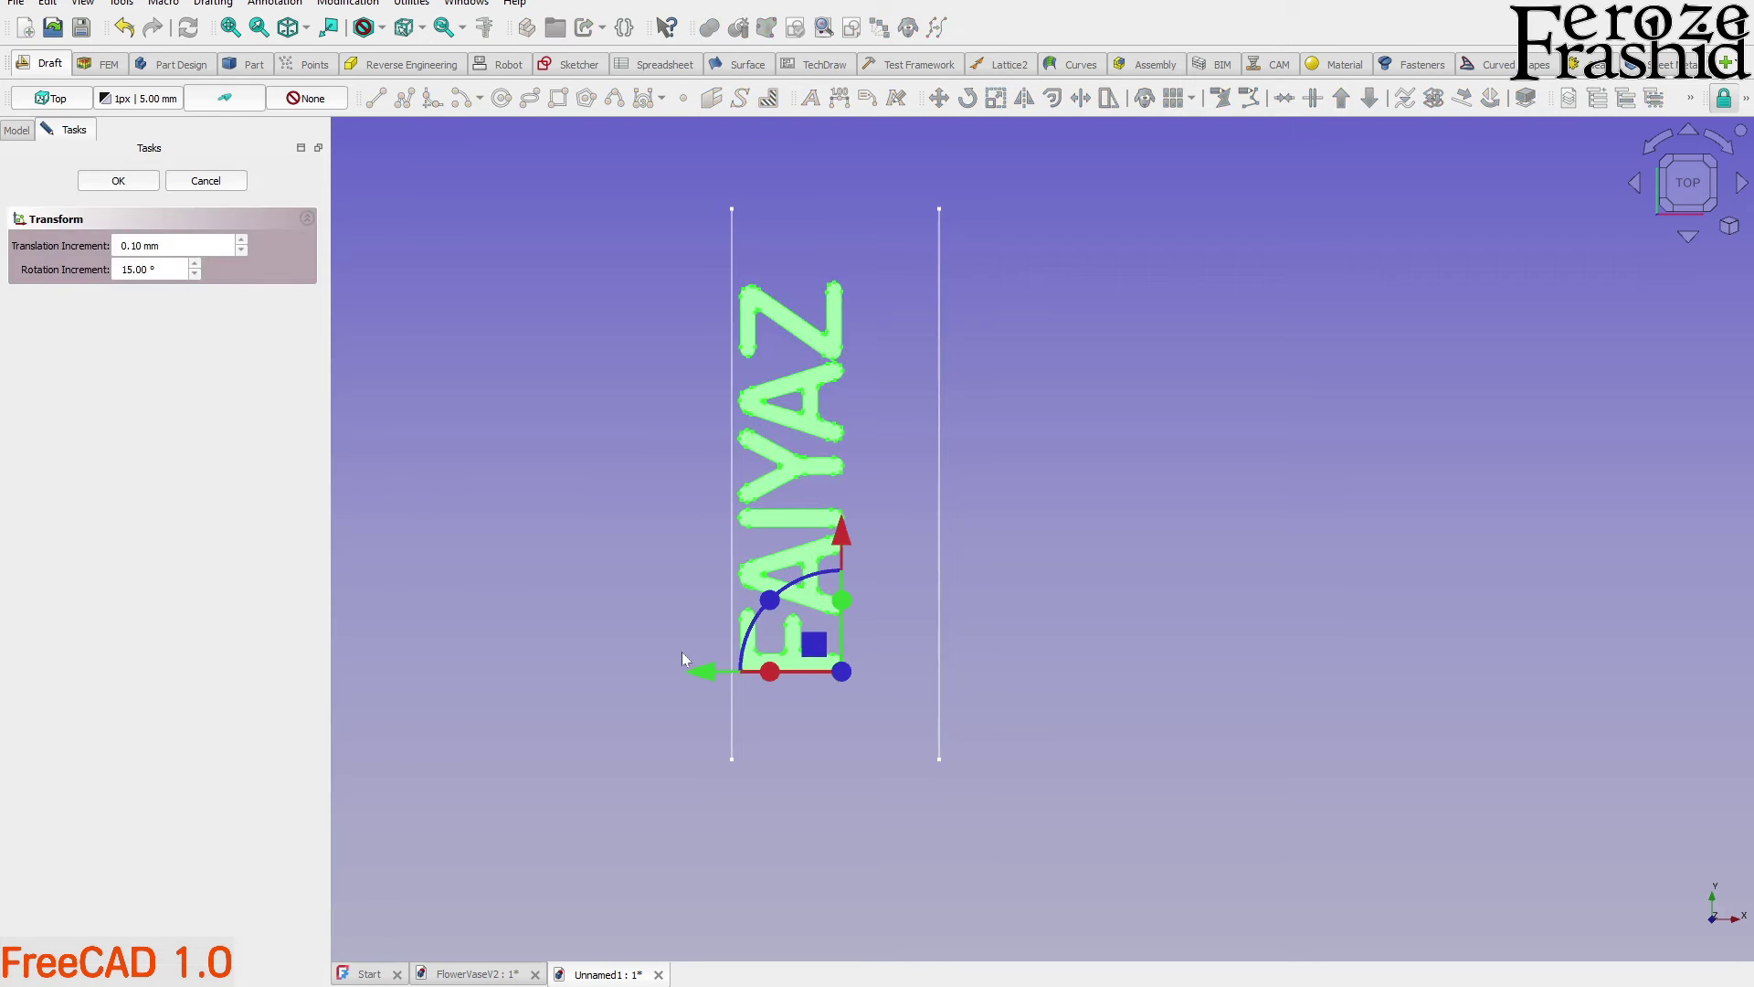
pyautogui.moveTo(701, 677); pyautogui.dragTo(739, 674)
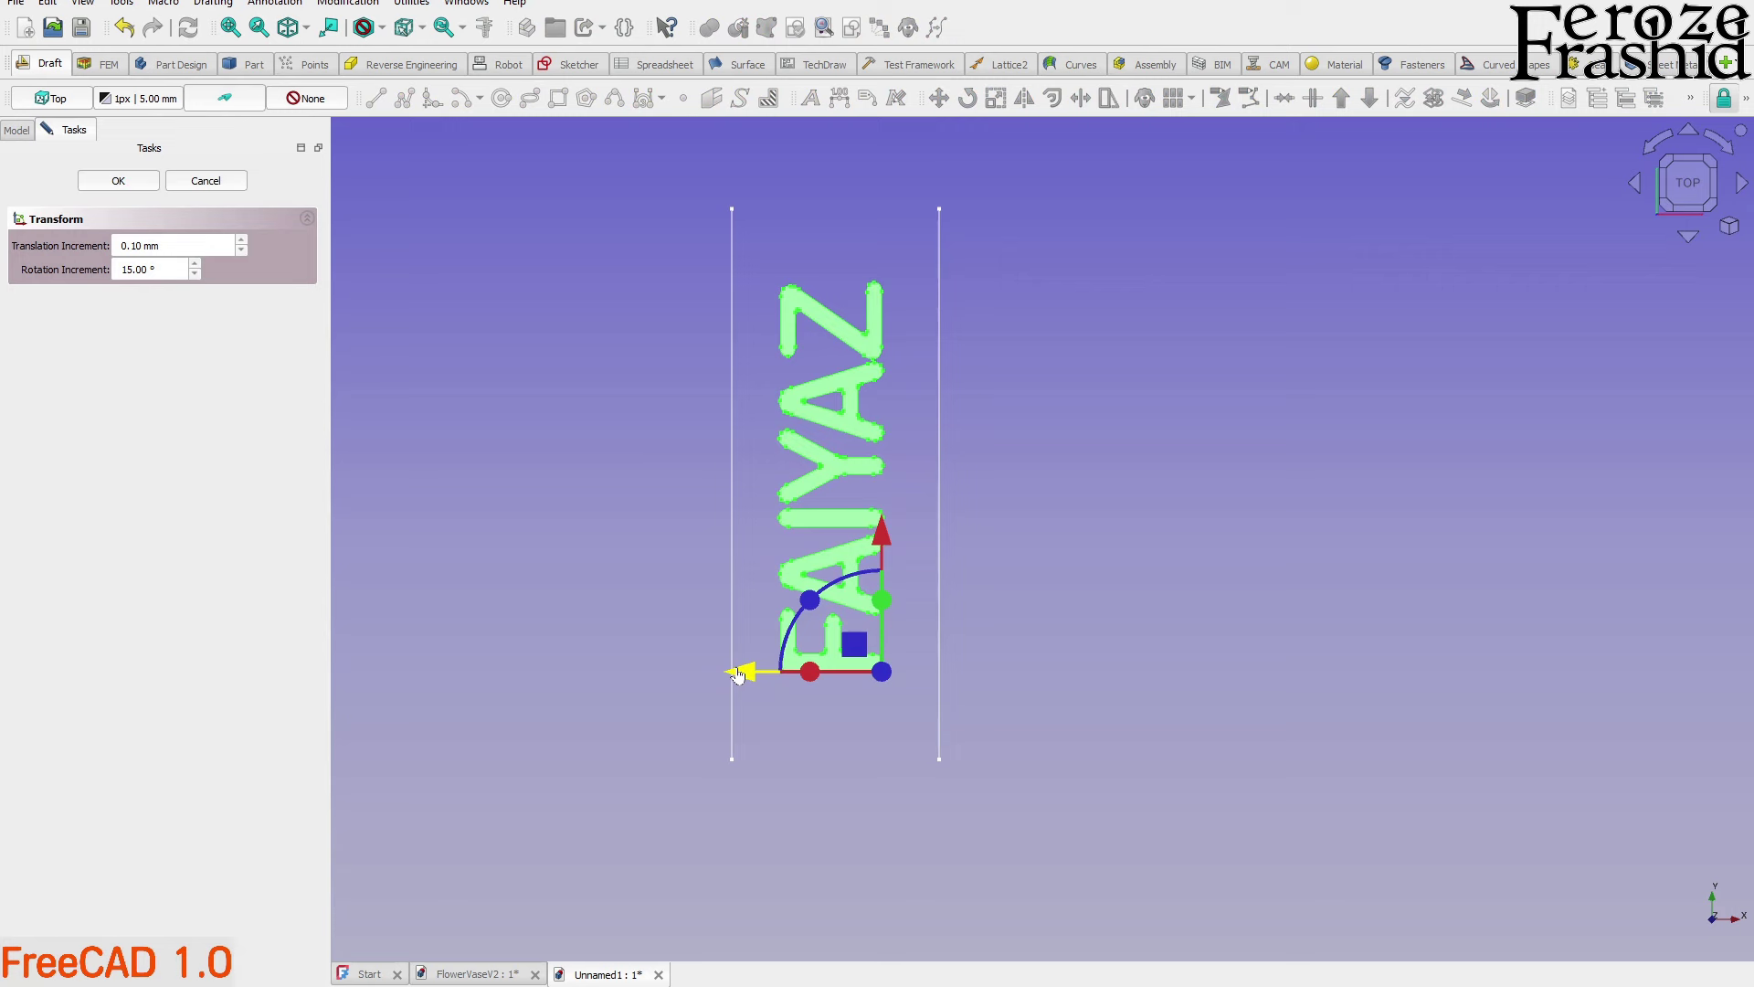
pyautogui.moveTo(740, 674); pyautogui.dragTo(738, 674)
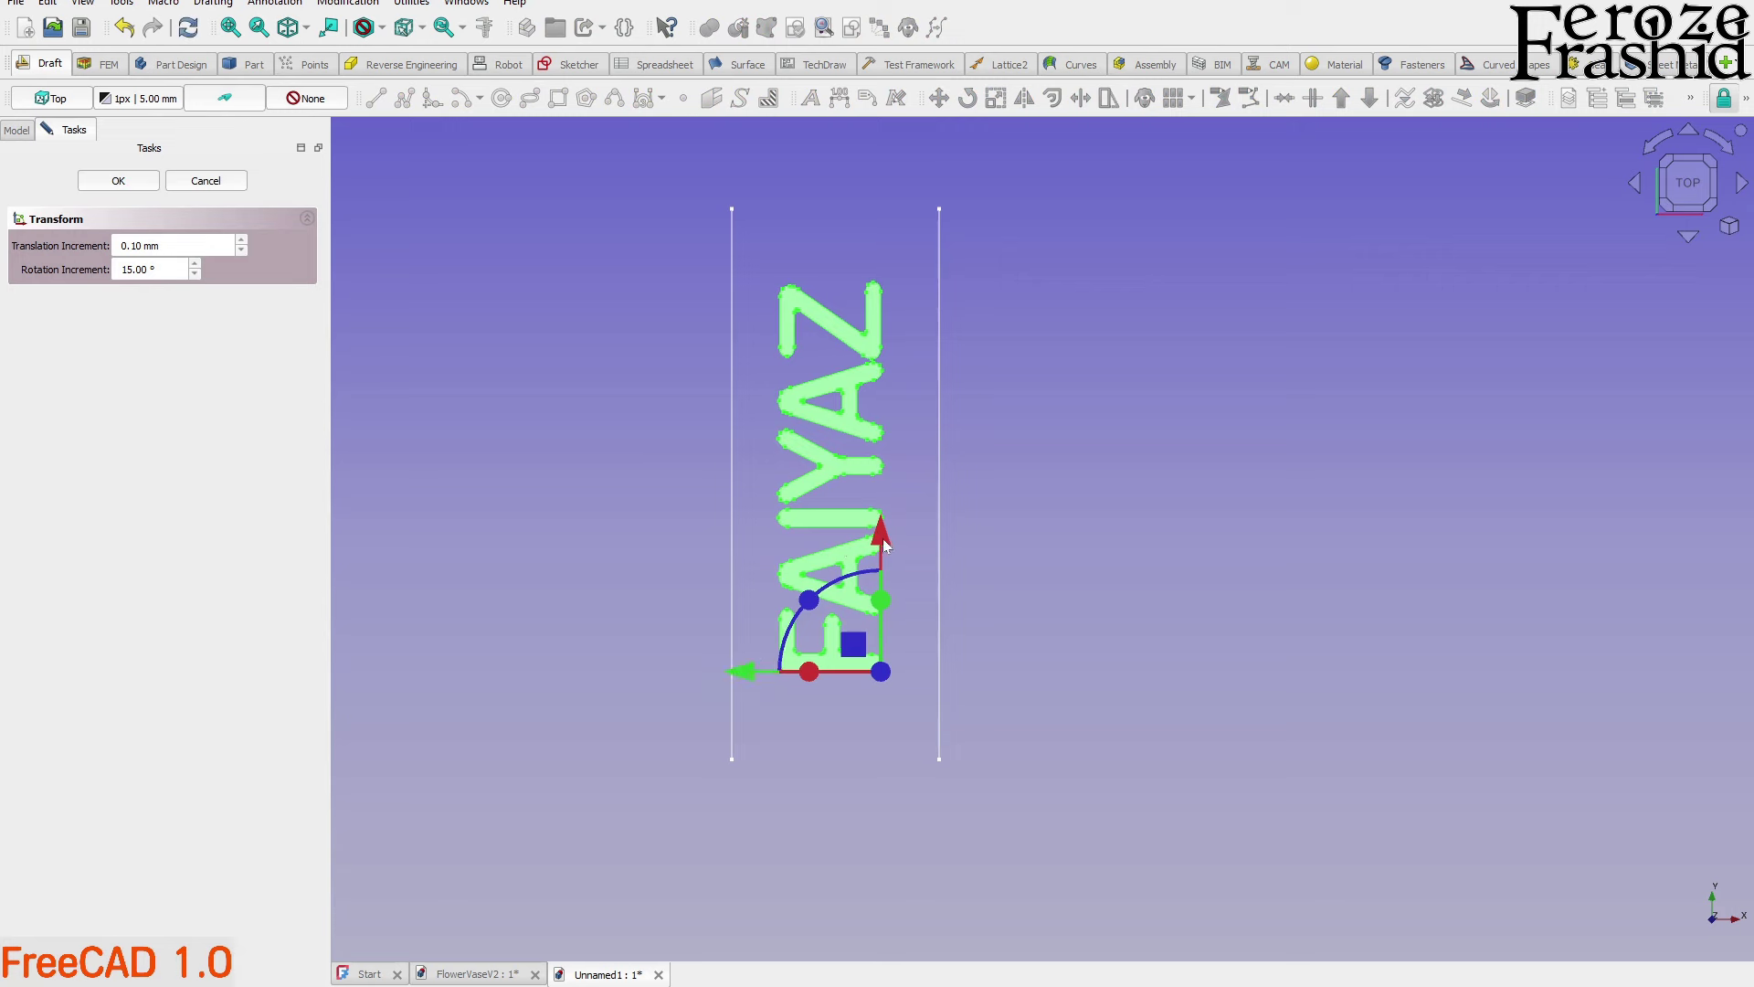
pyautogui.click(741, 675)
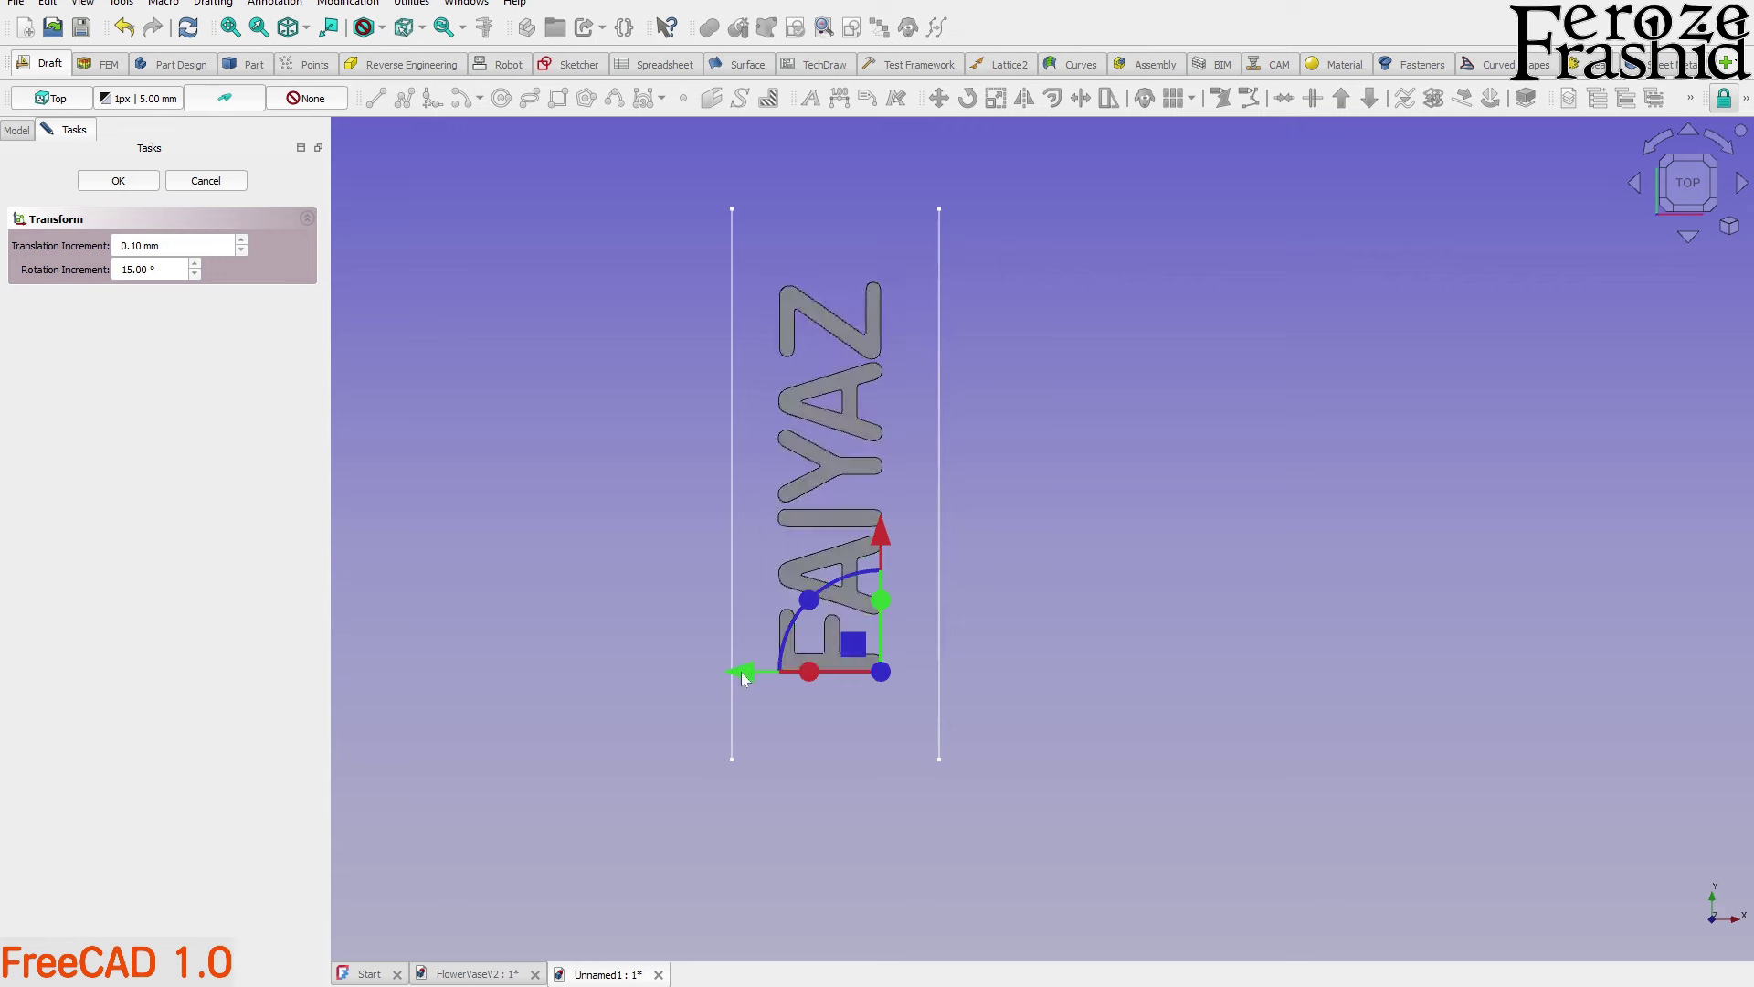
pyautogui.click(132, 182)
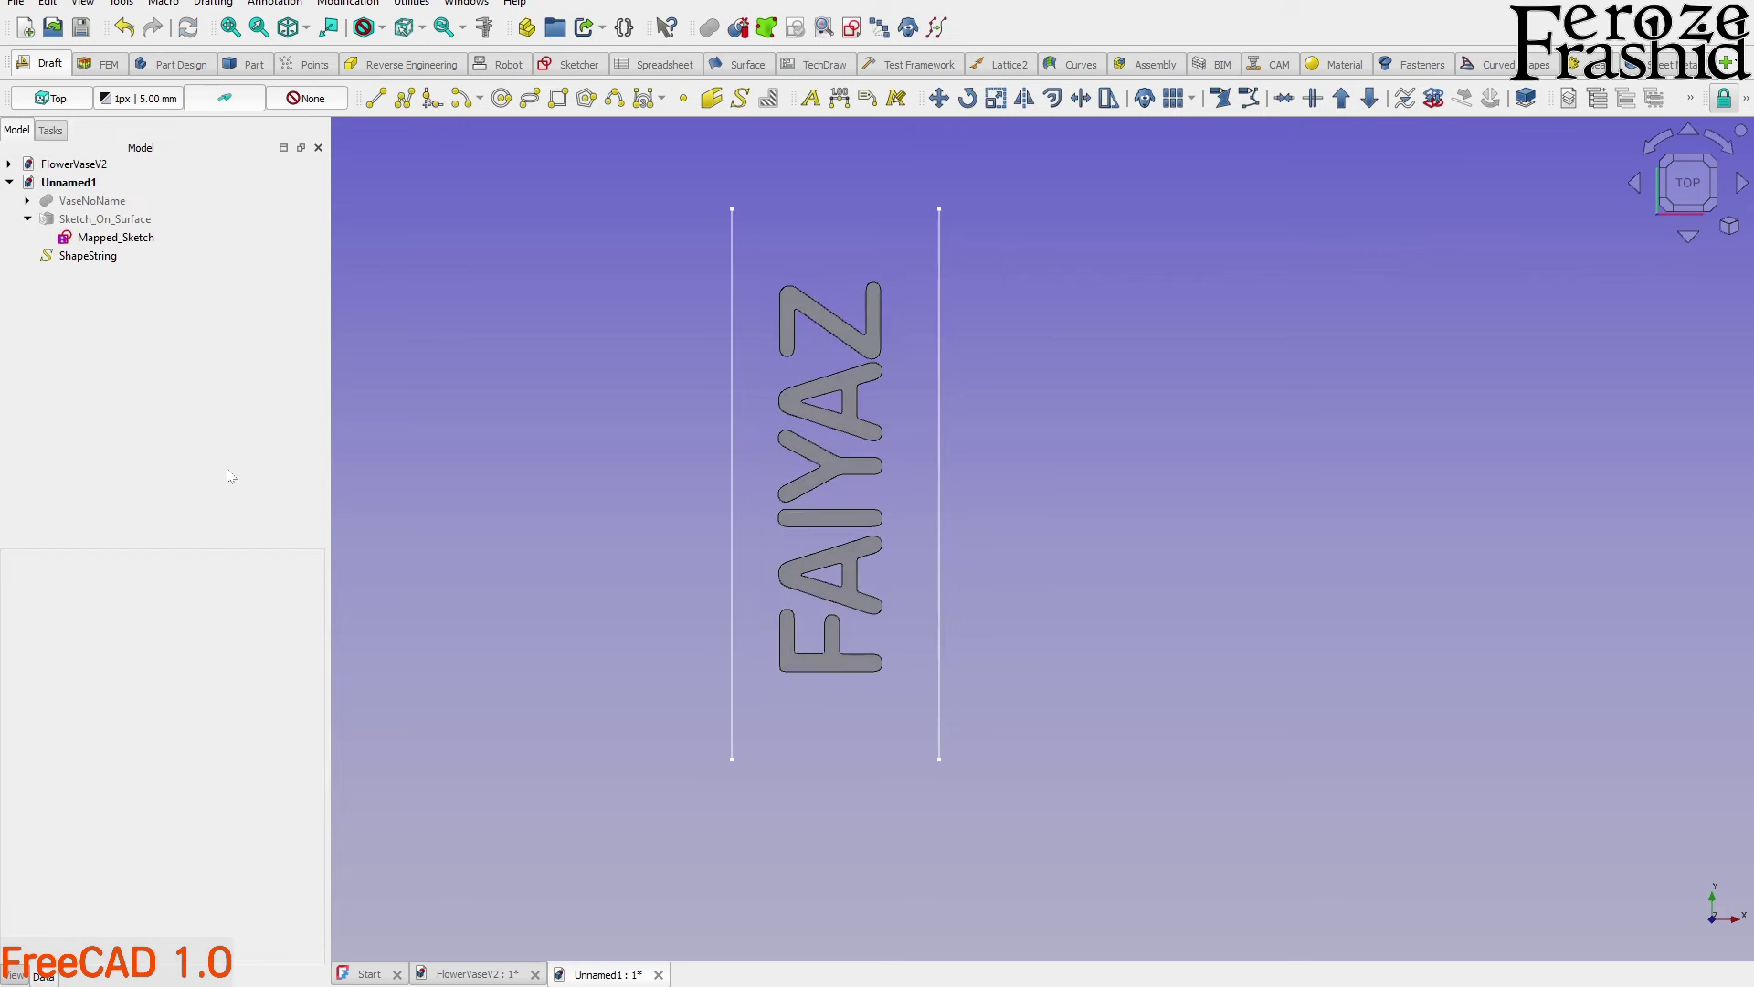
# Hide the ShapeString and check the Mapped_Sketch rectangle in the sketch editor
pyautogui.click(99, 255)
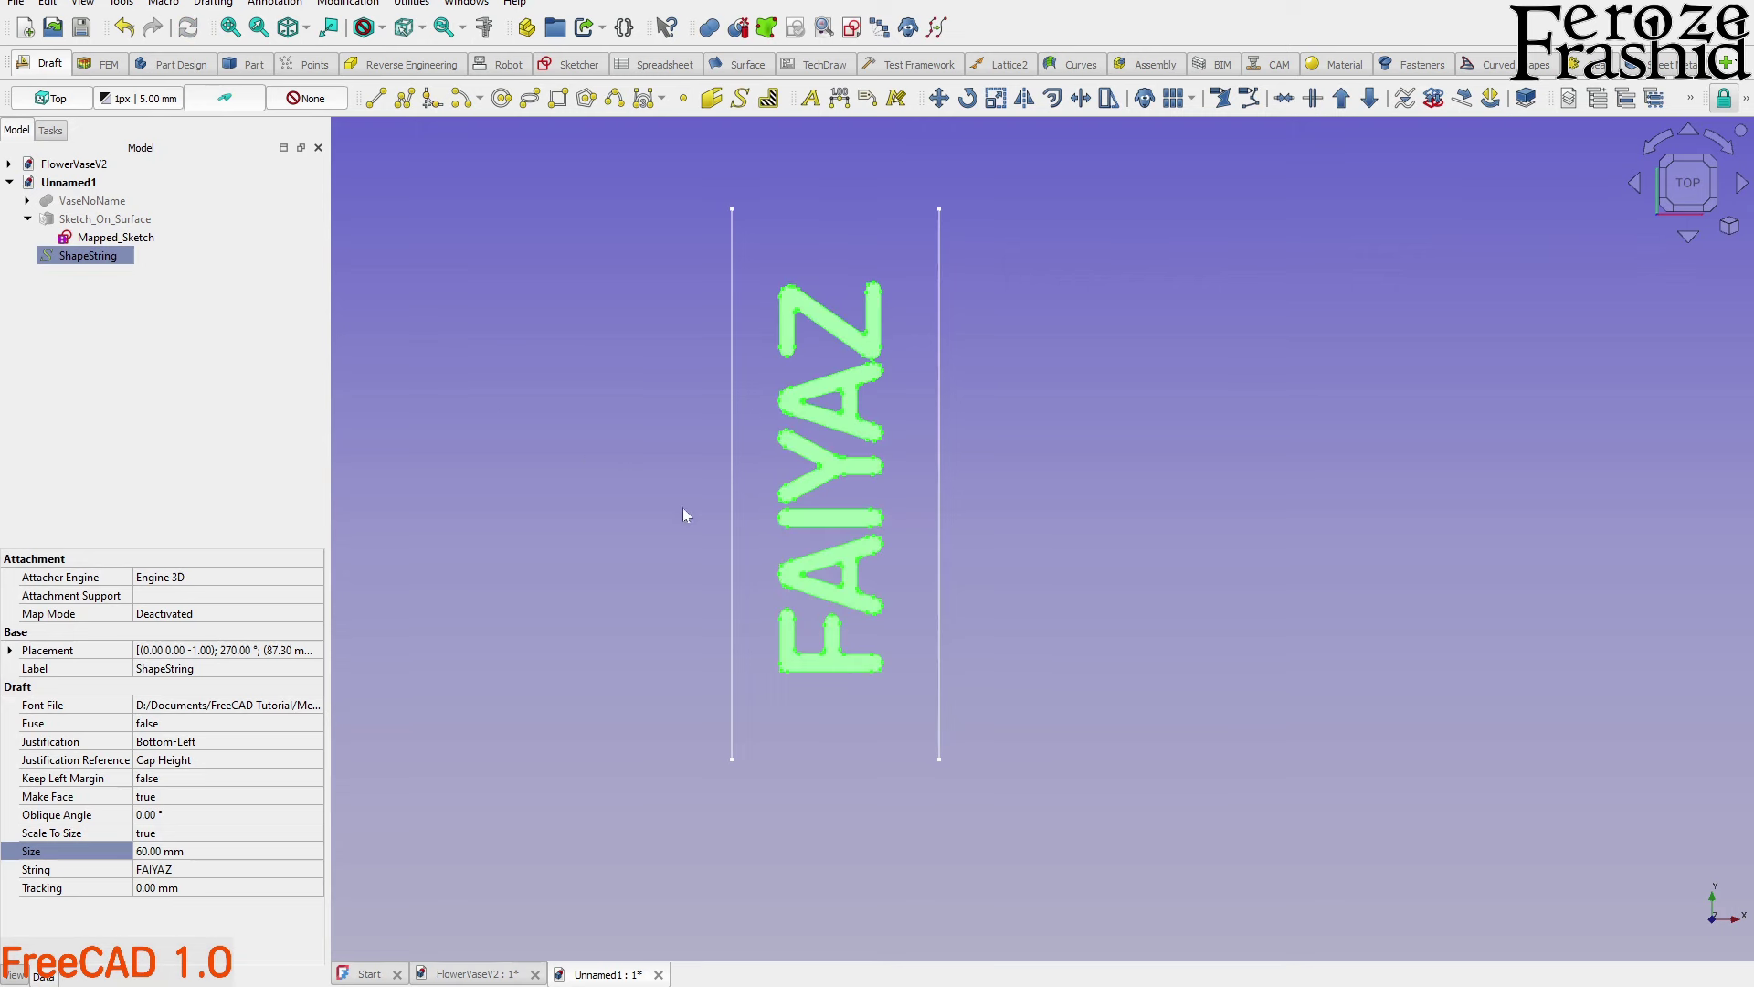
pyautogui.click(138, 243)
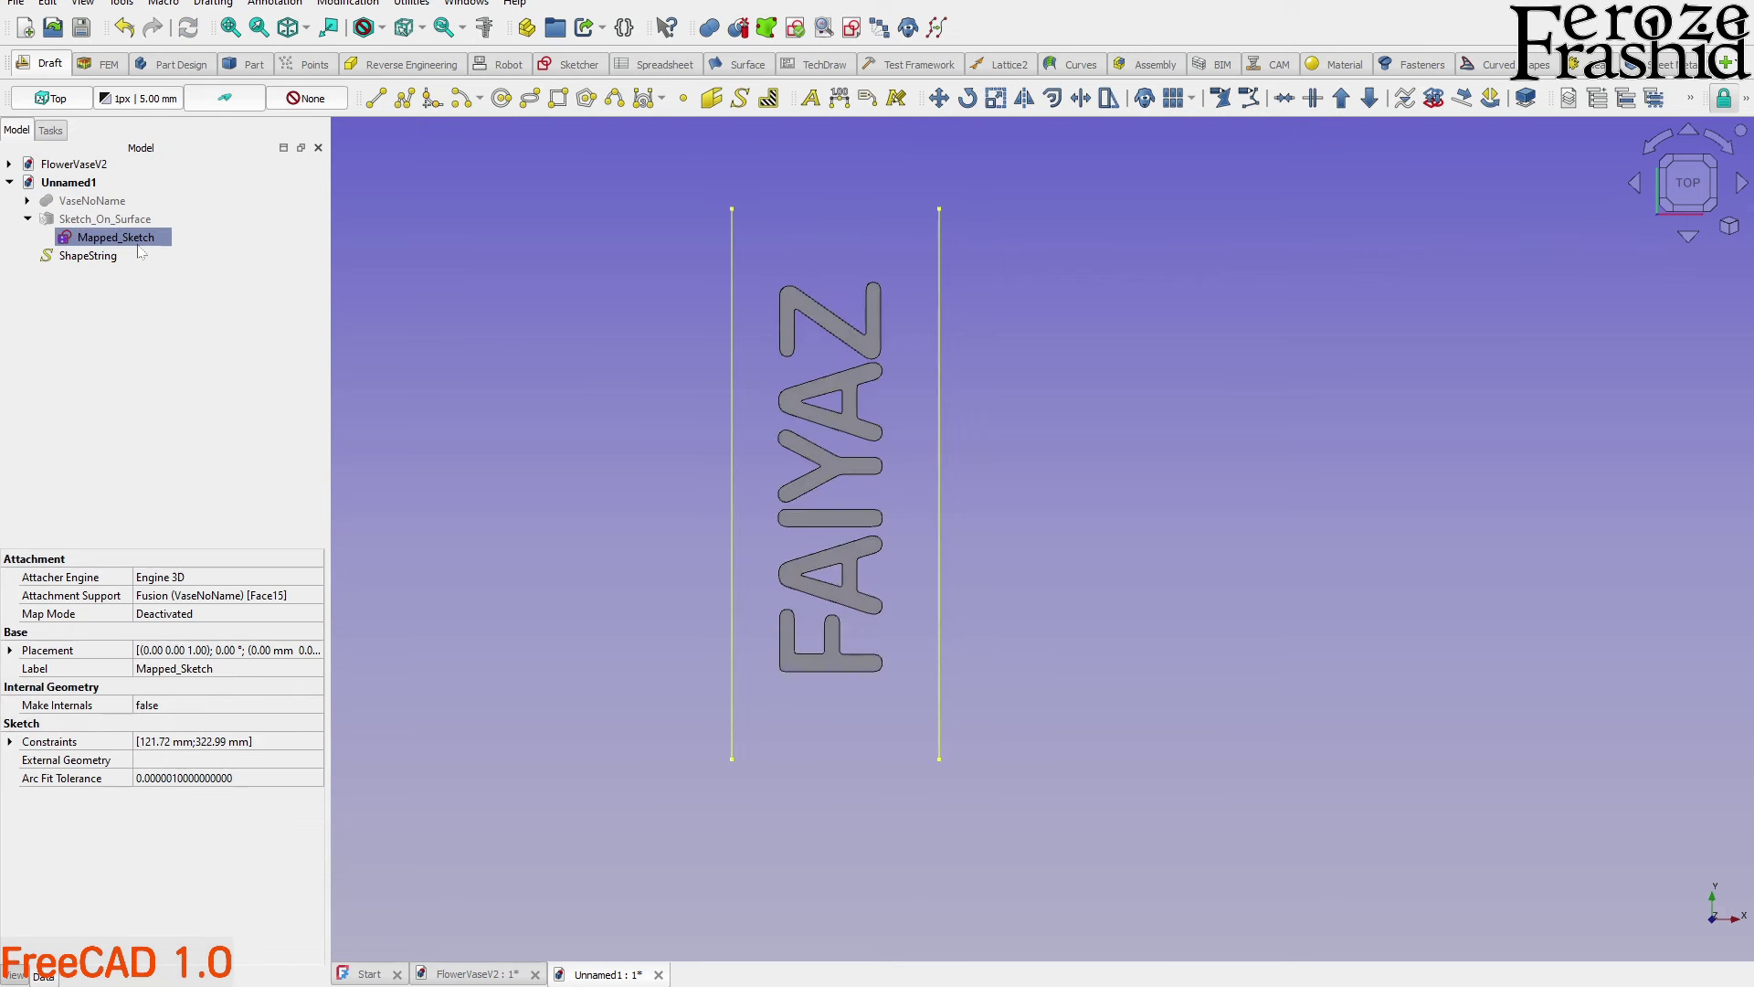
pyautogui.click(88, 256)
pyautogui.press('space')
pyautogui.doubleClick(115, 237)
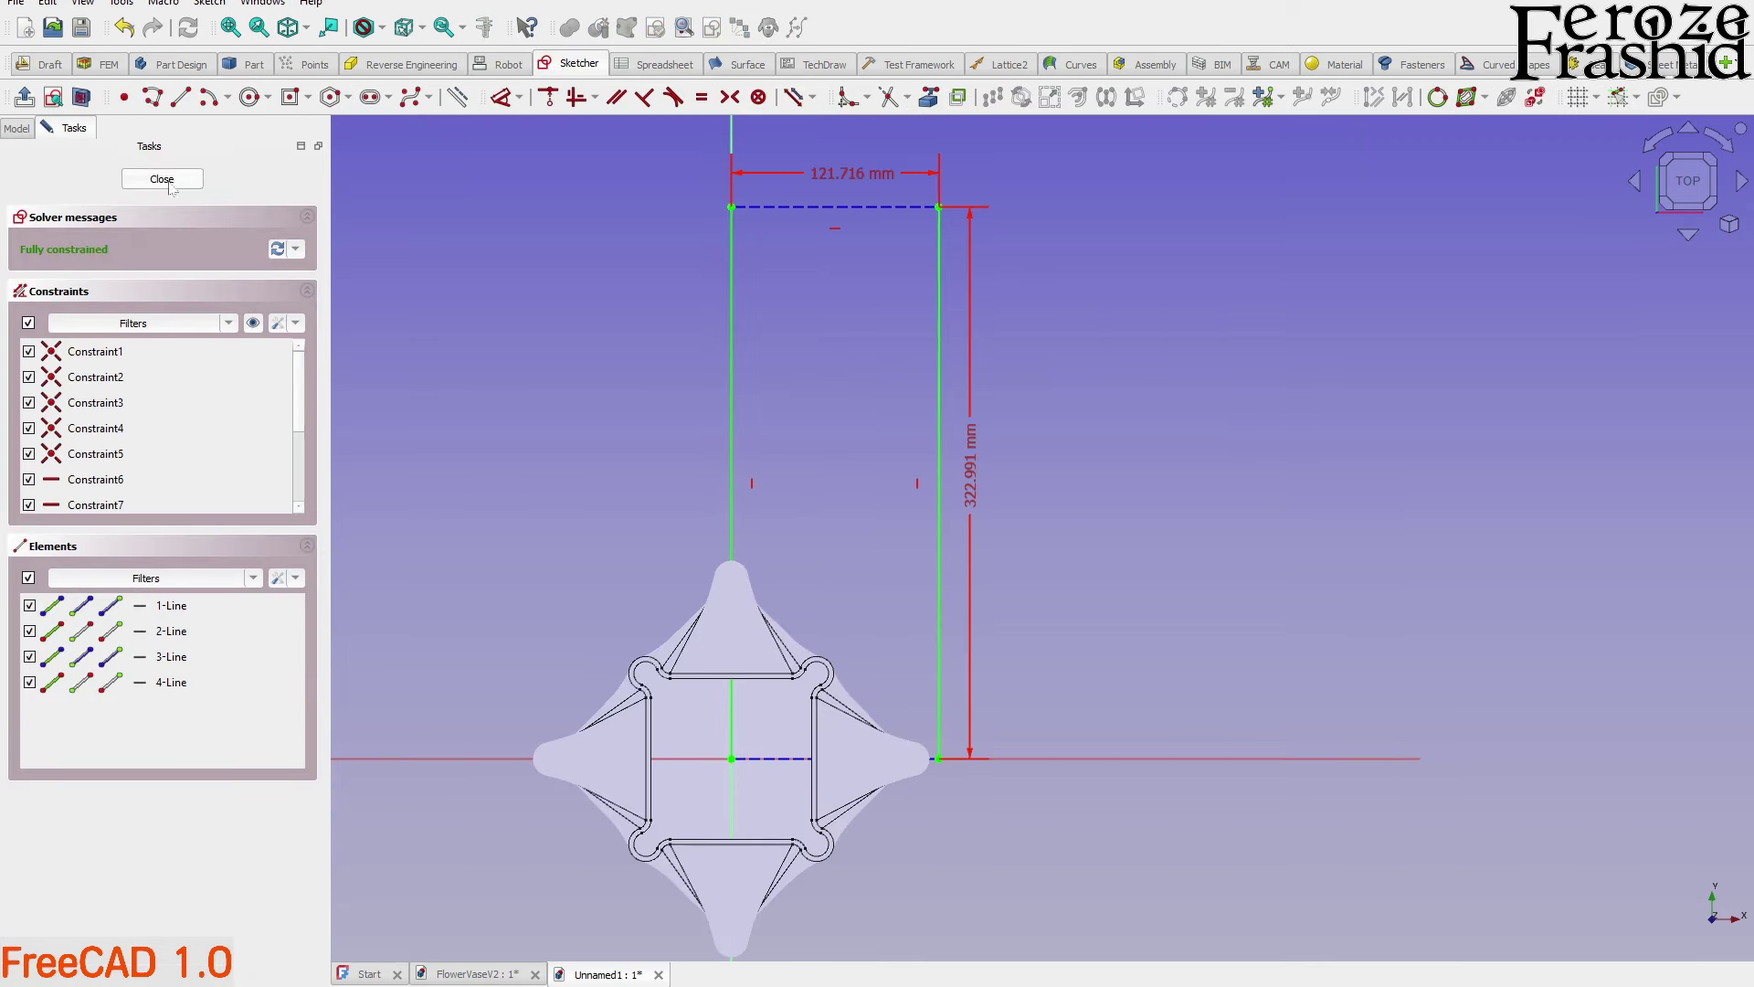
pyautogui.click(190, 187)
# Convert the two vertical lines of Mapped_Sketch to construction geometry and close the sketch
pyautogui.click(88, 256)
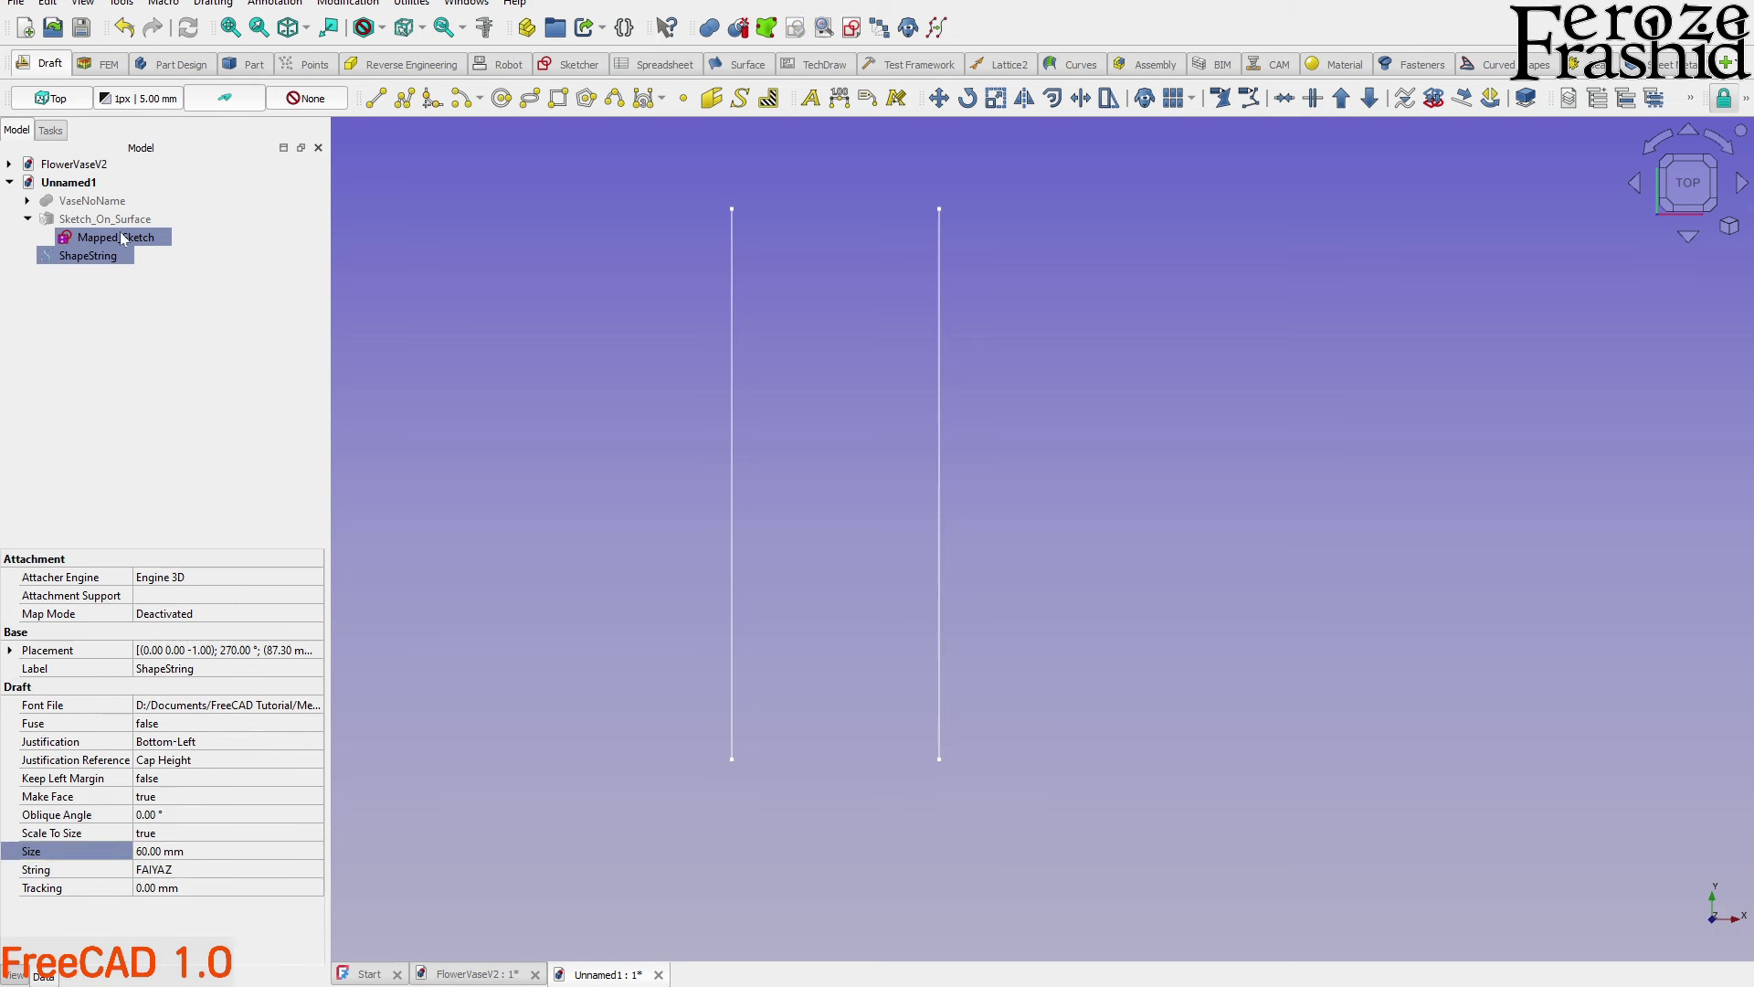
pyautogui.click(123, 239)
pyautogui.click(924, 545)
pyautogui.scroll(-2, 923, 544)
pyautogui.scroll(1, 902, 544)
pyautogui.click(145, 240)
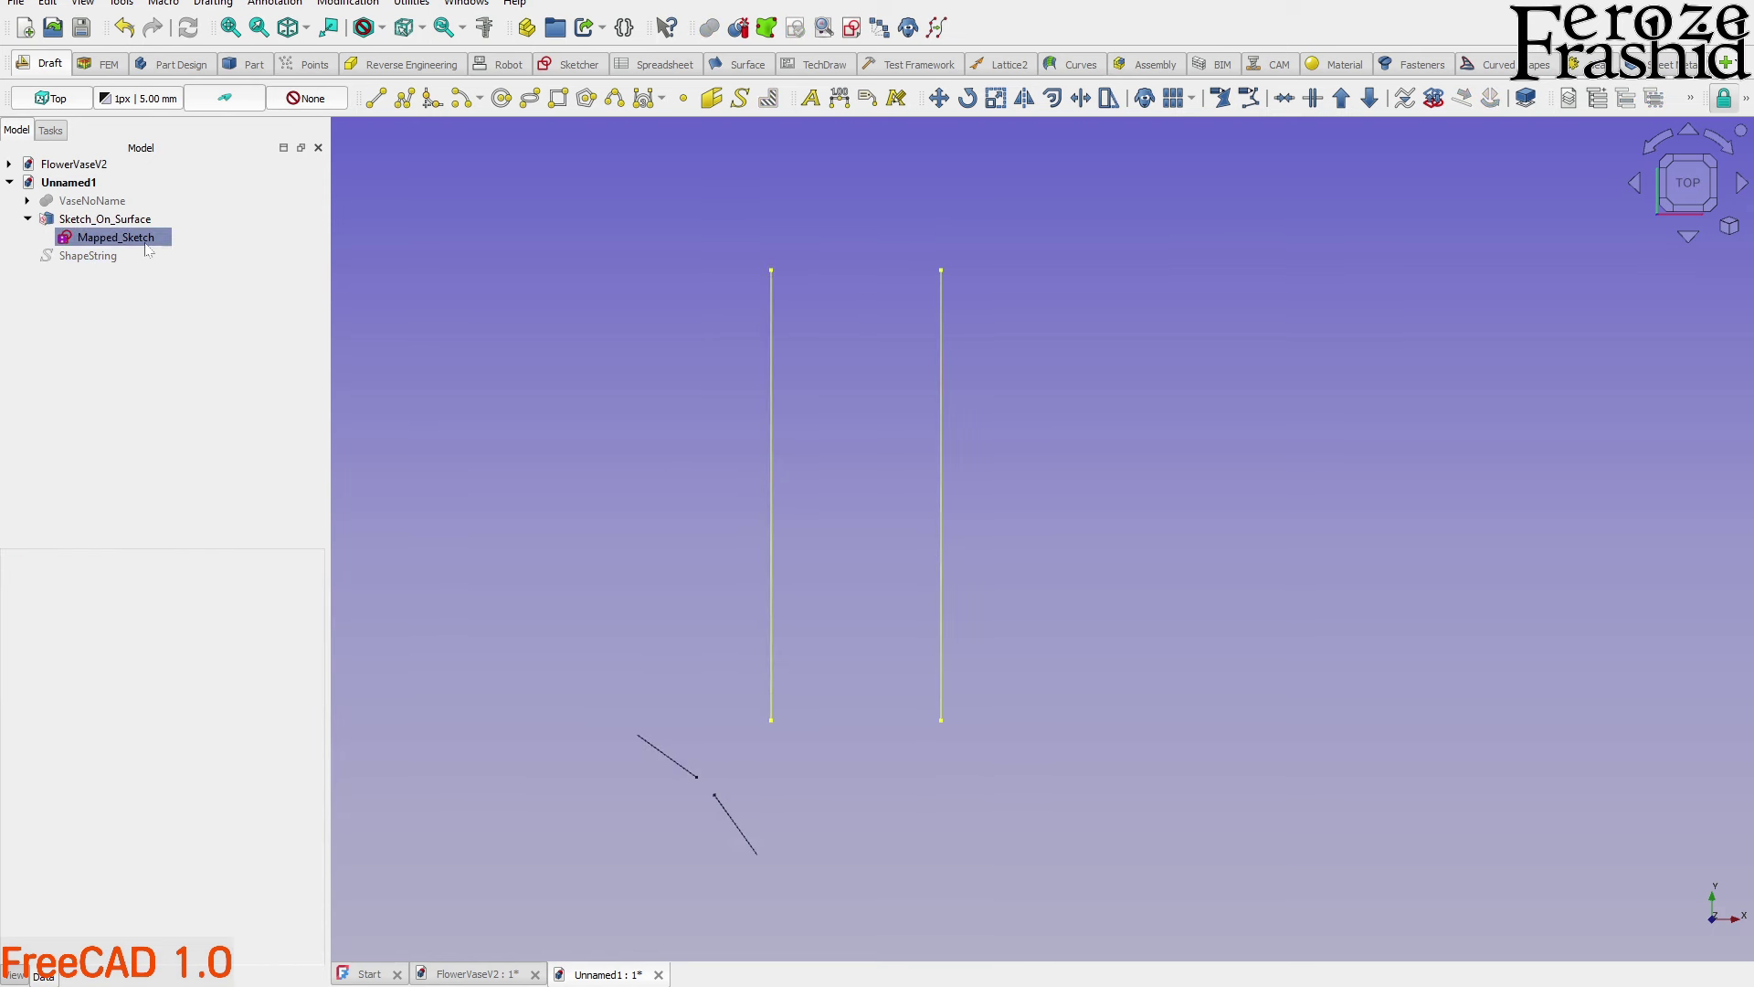
pyautogui.doubleClick(143, 242)
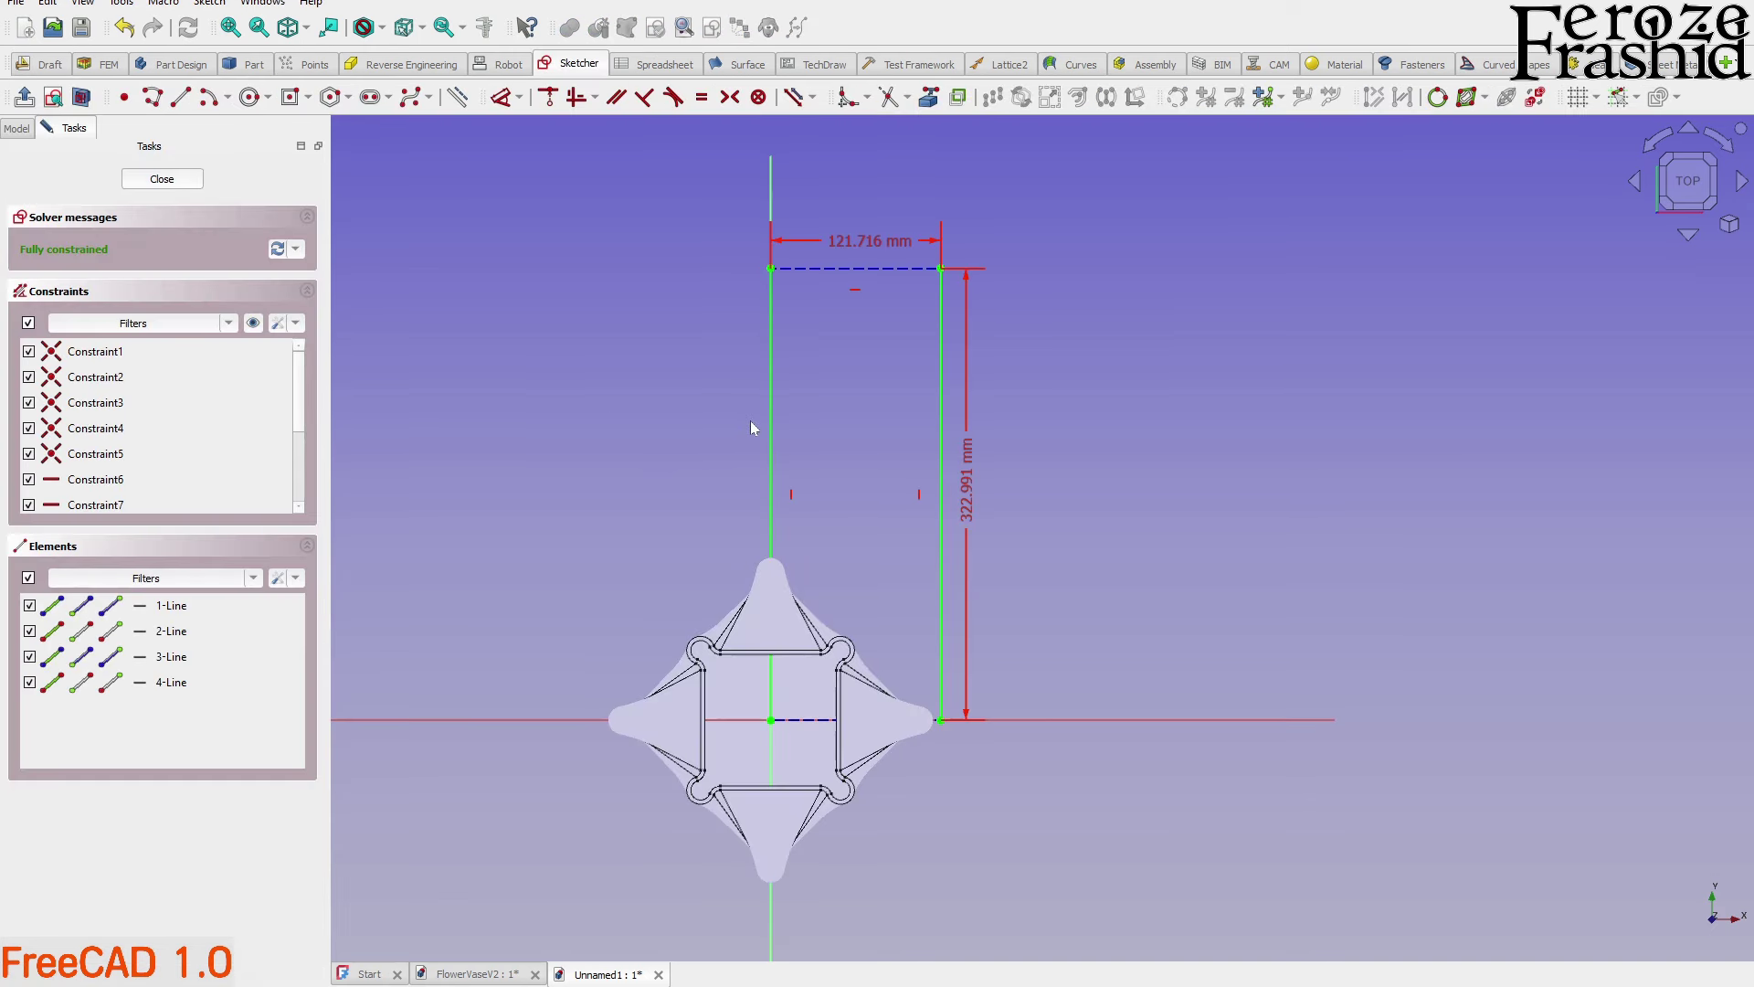
pyautogui.click(770, 419)
pyautogui.click(942, 411)
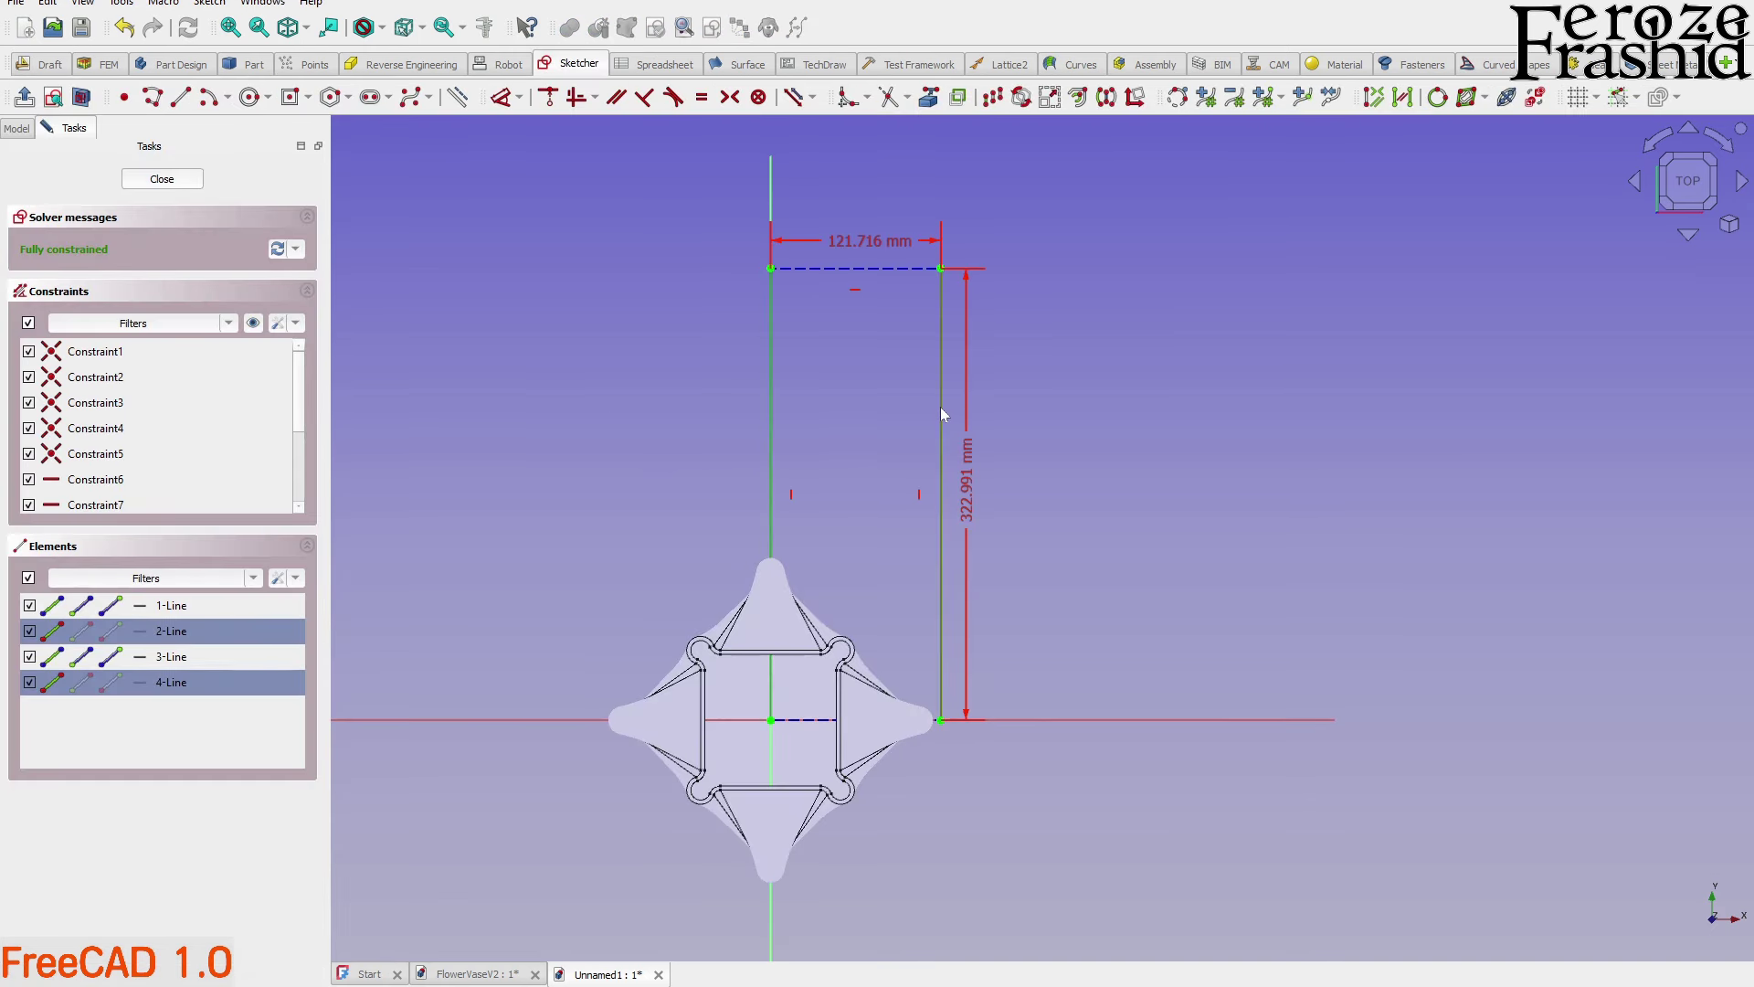
pyautogui.press('g')
pyautogui.press('n')
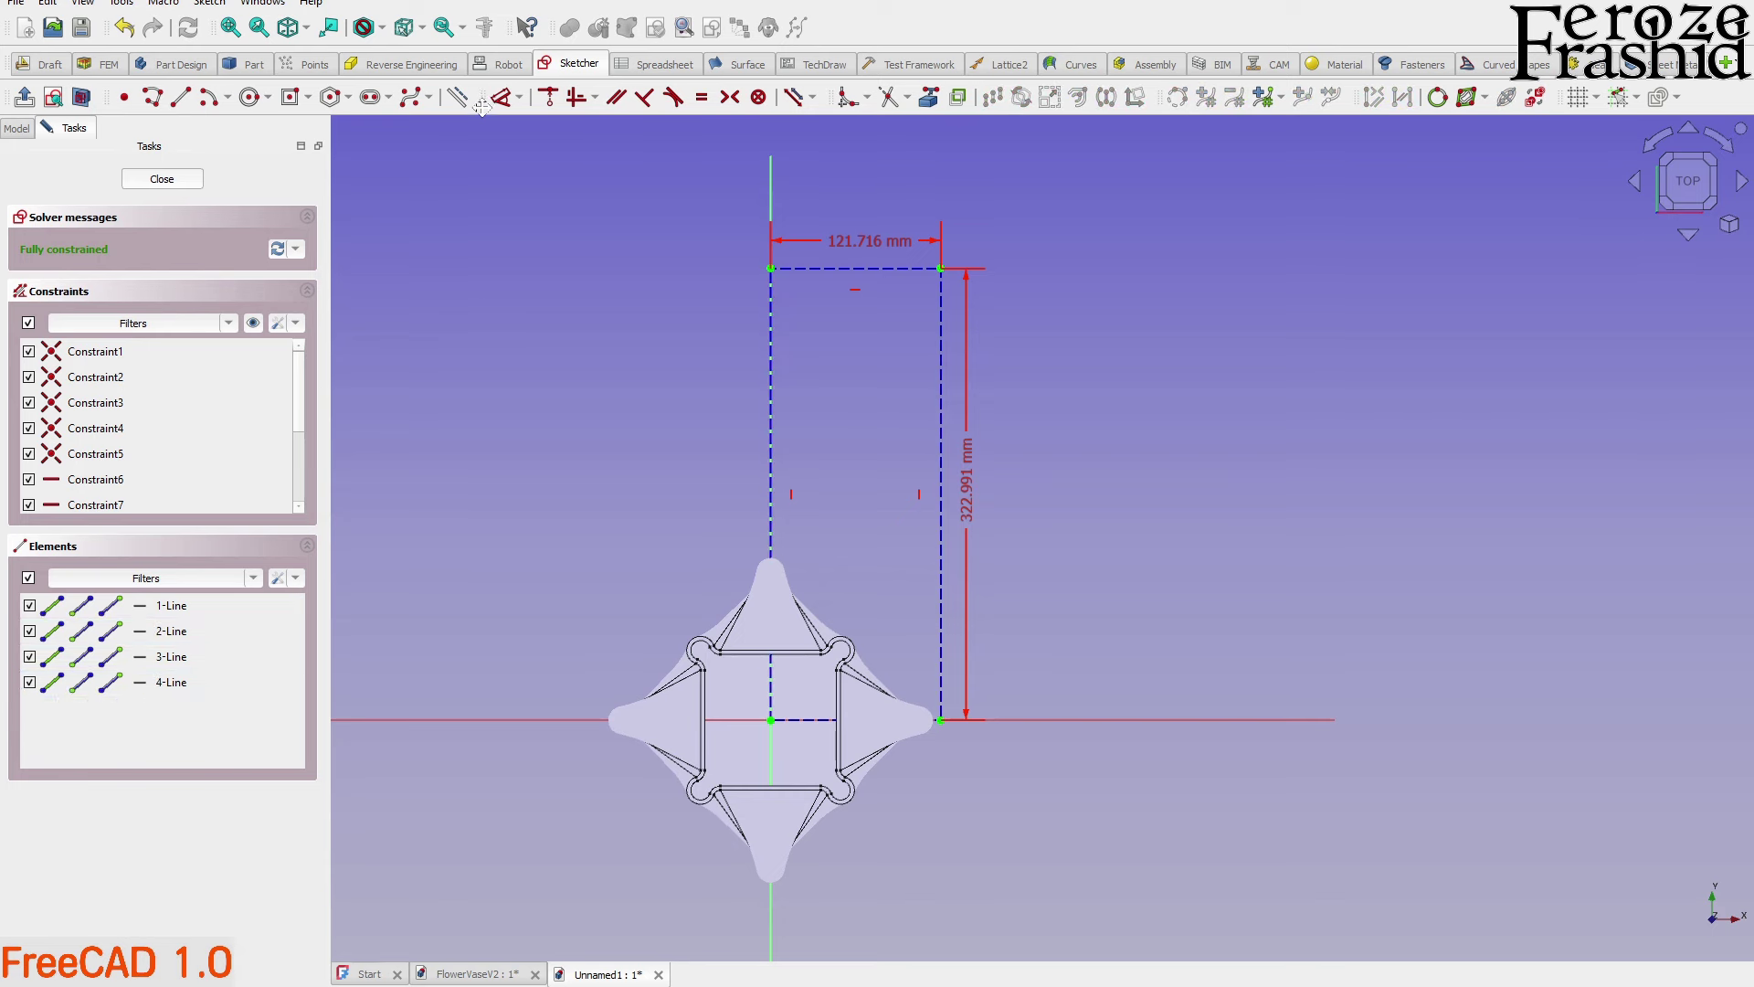
pyautogui.click(189, 182)
pyautogui.click(557, 472)
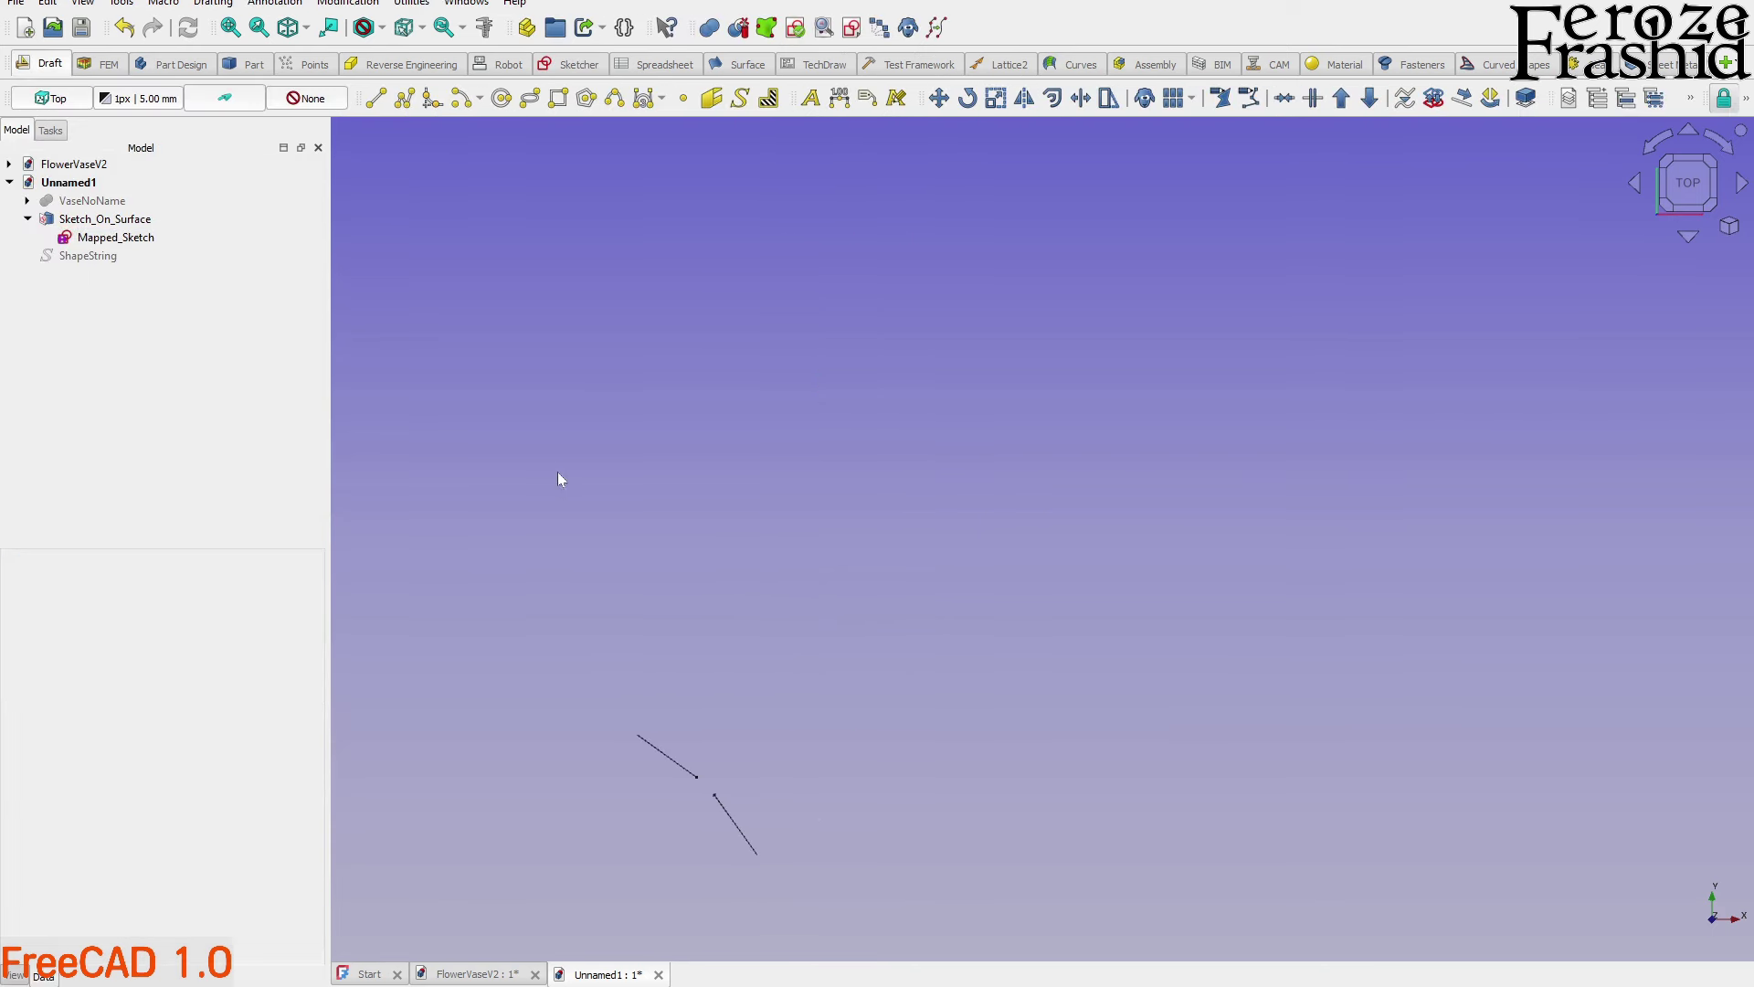
# Show the ShapeString lettering and hide Mapped_Sketch
pyautogui.click(109, 256)
pyautogui.press('space')
pyautogui.click(158, 282)
pyautogui.click(112, 240)
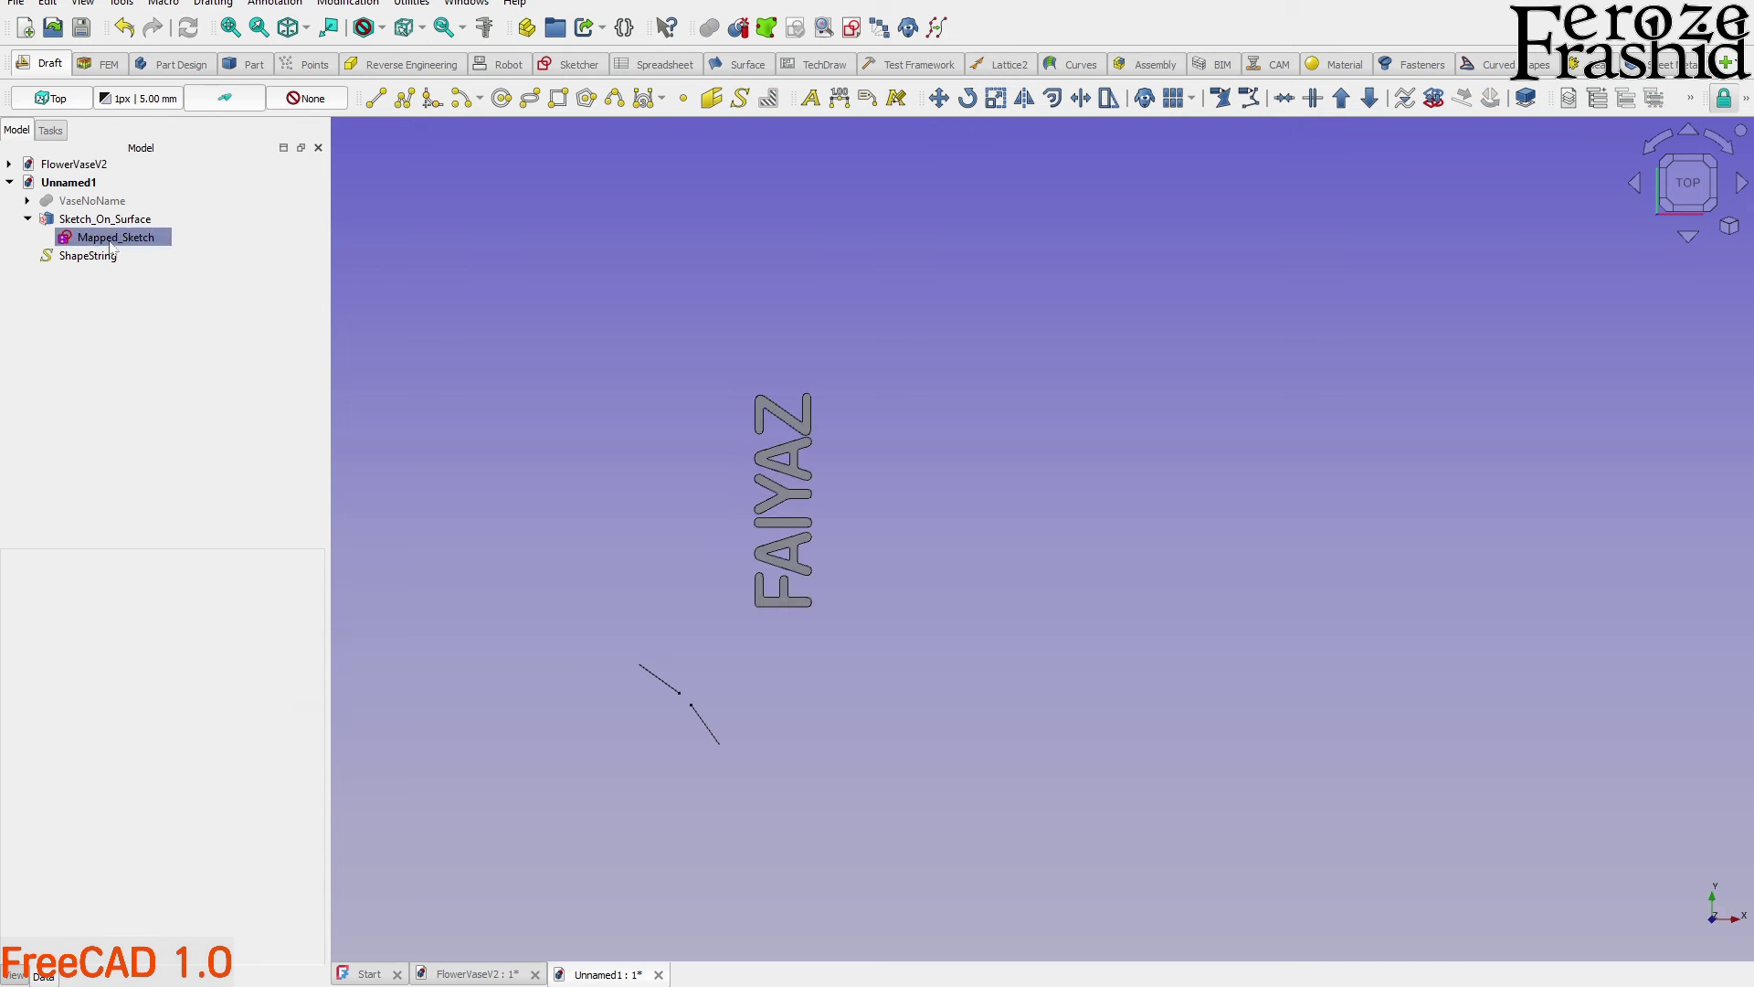
pyautogui.click(125, 276)
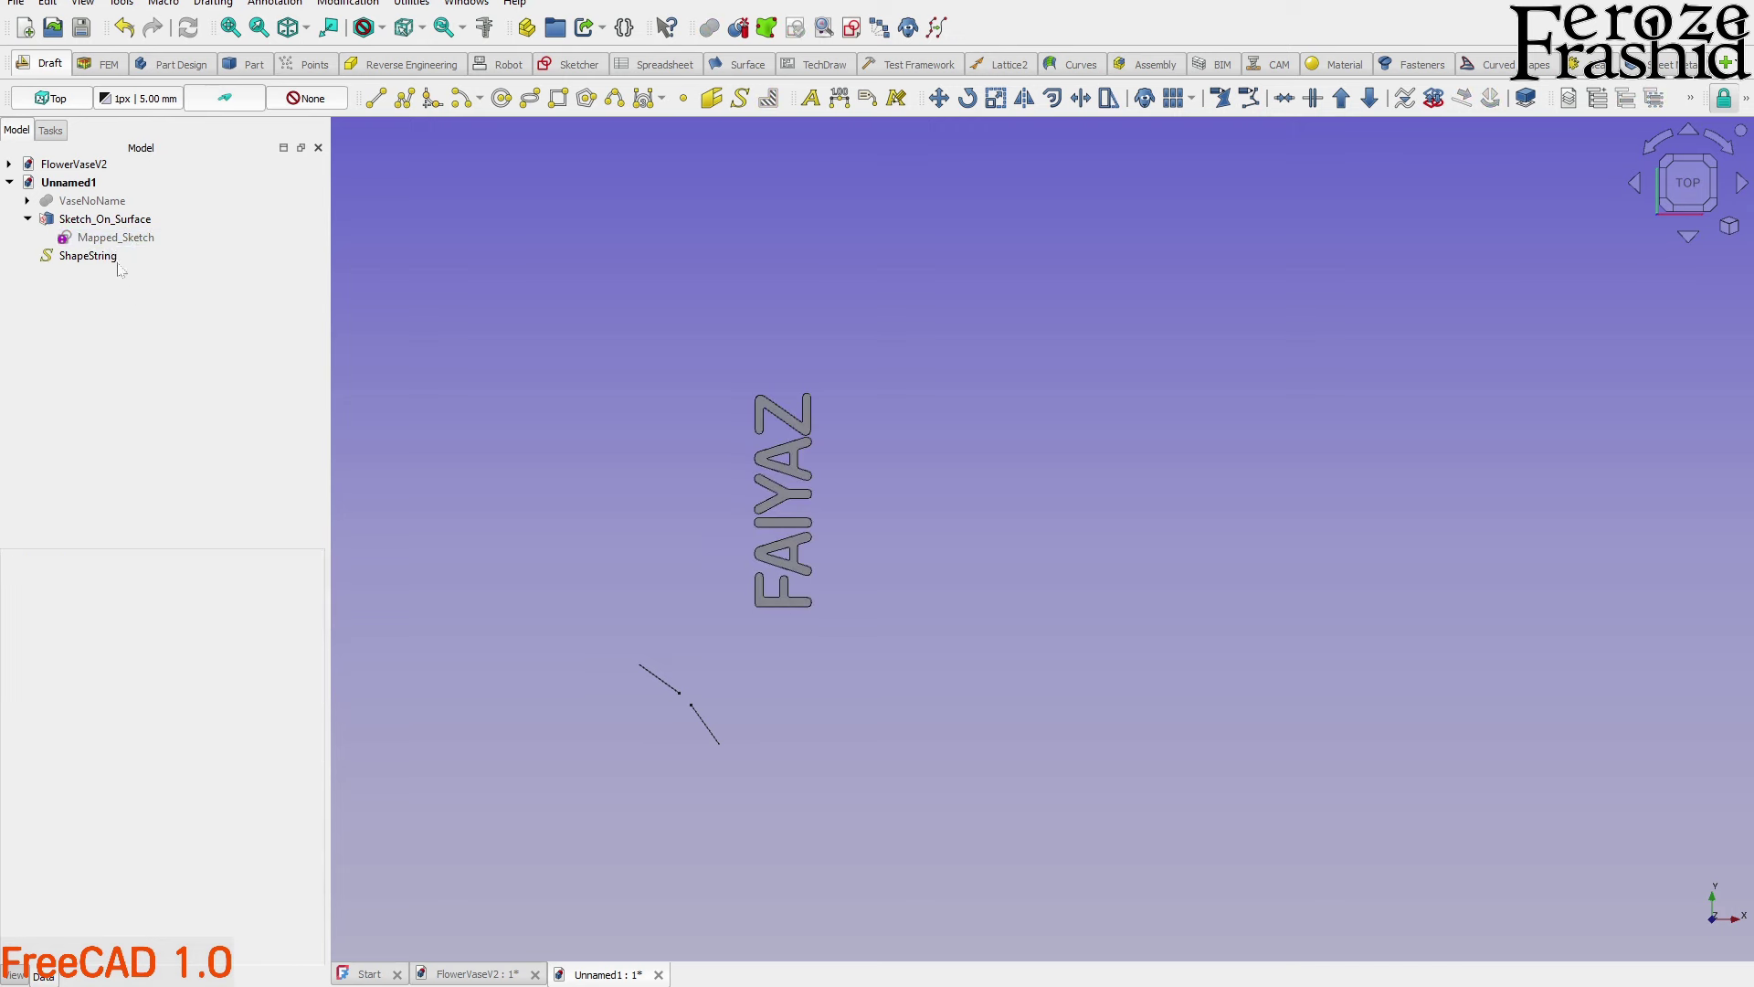
pyautogui.click(105, 221)
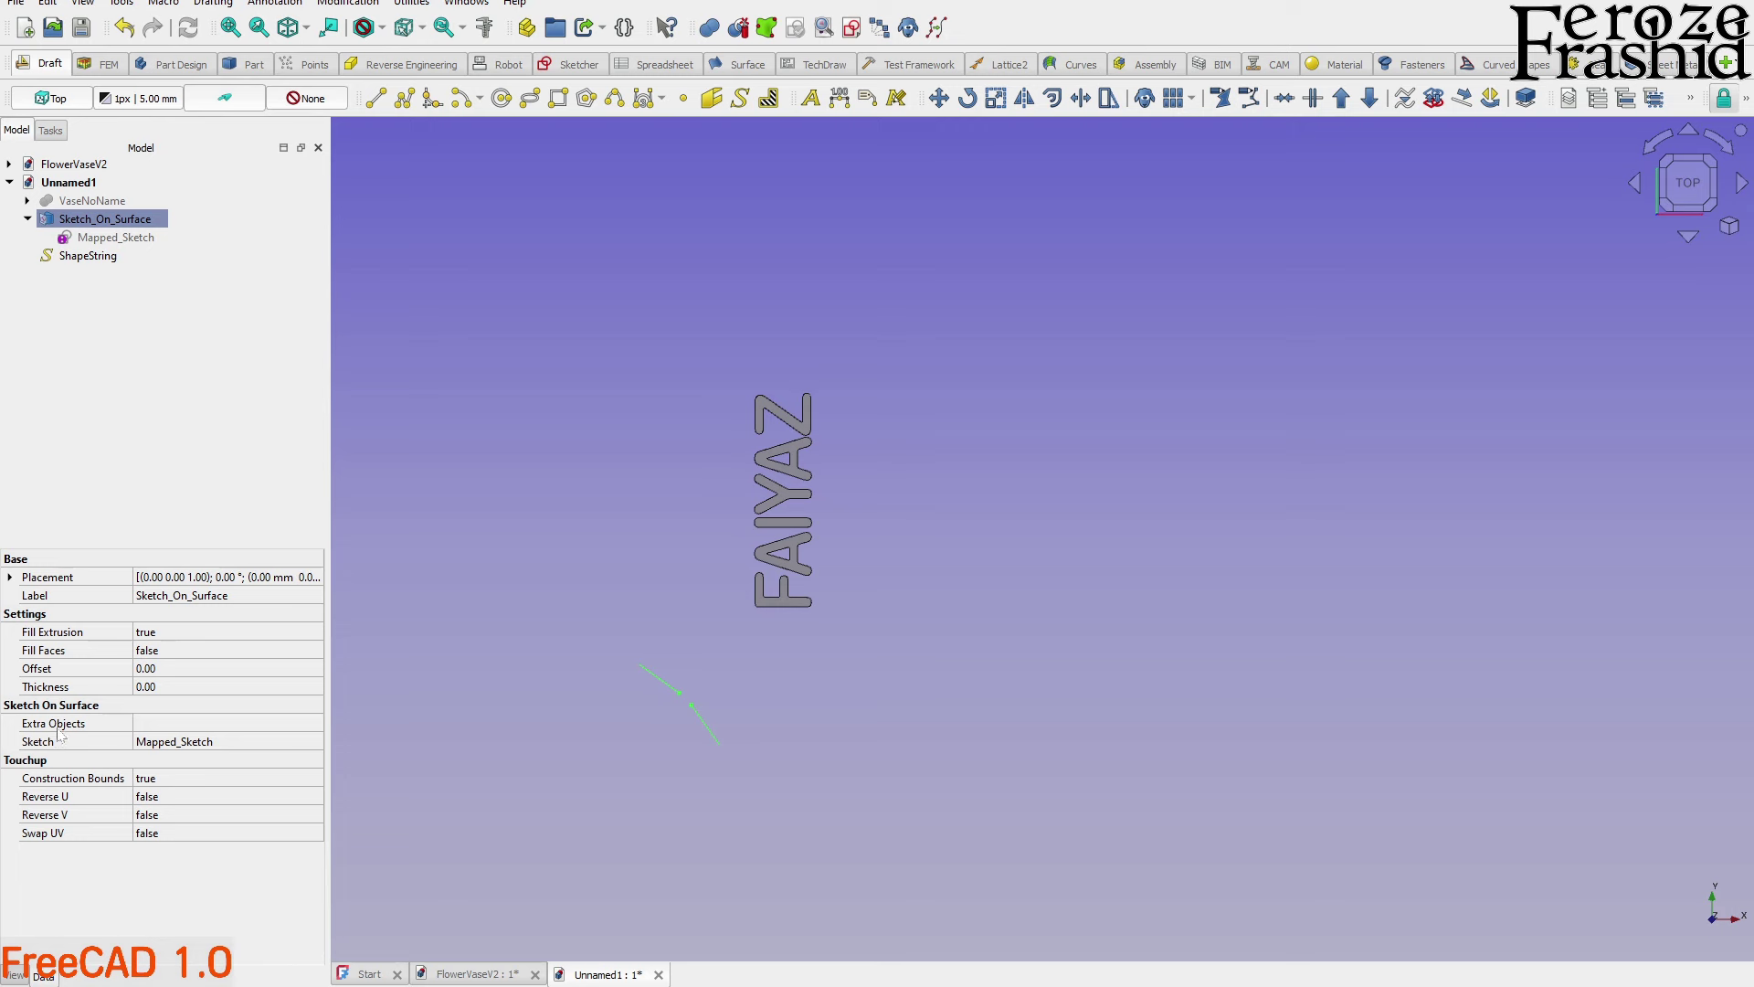
pyautogui.click(164, 729)
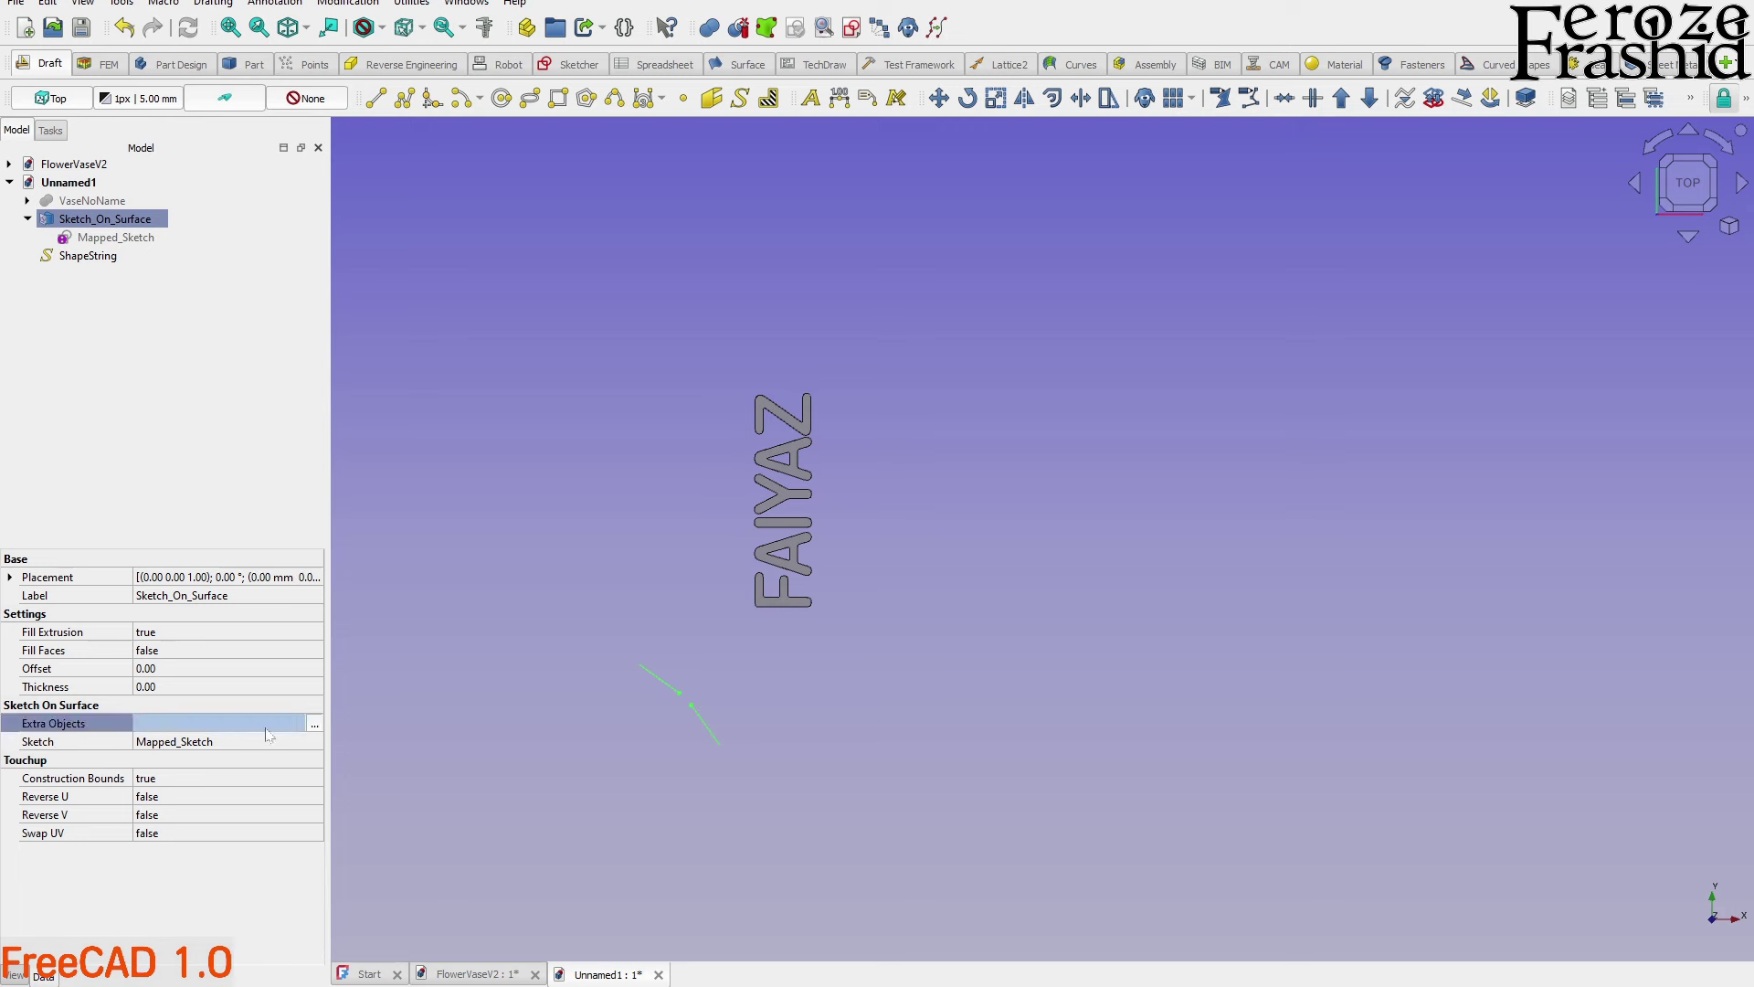
pyautogui.click(315, 727)
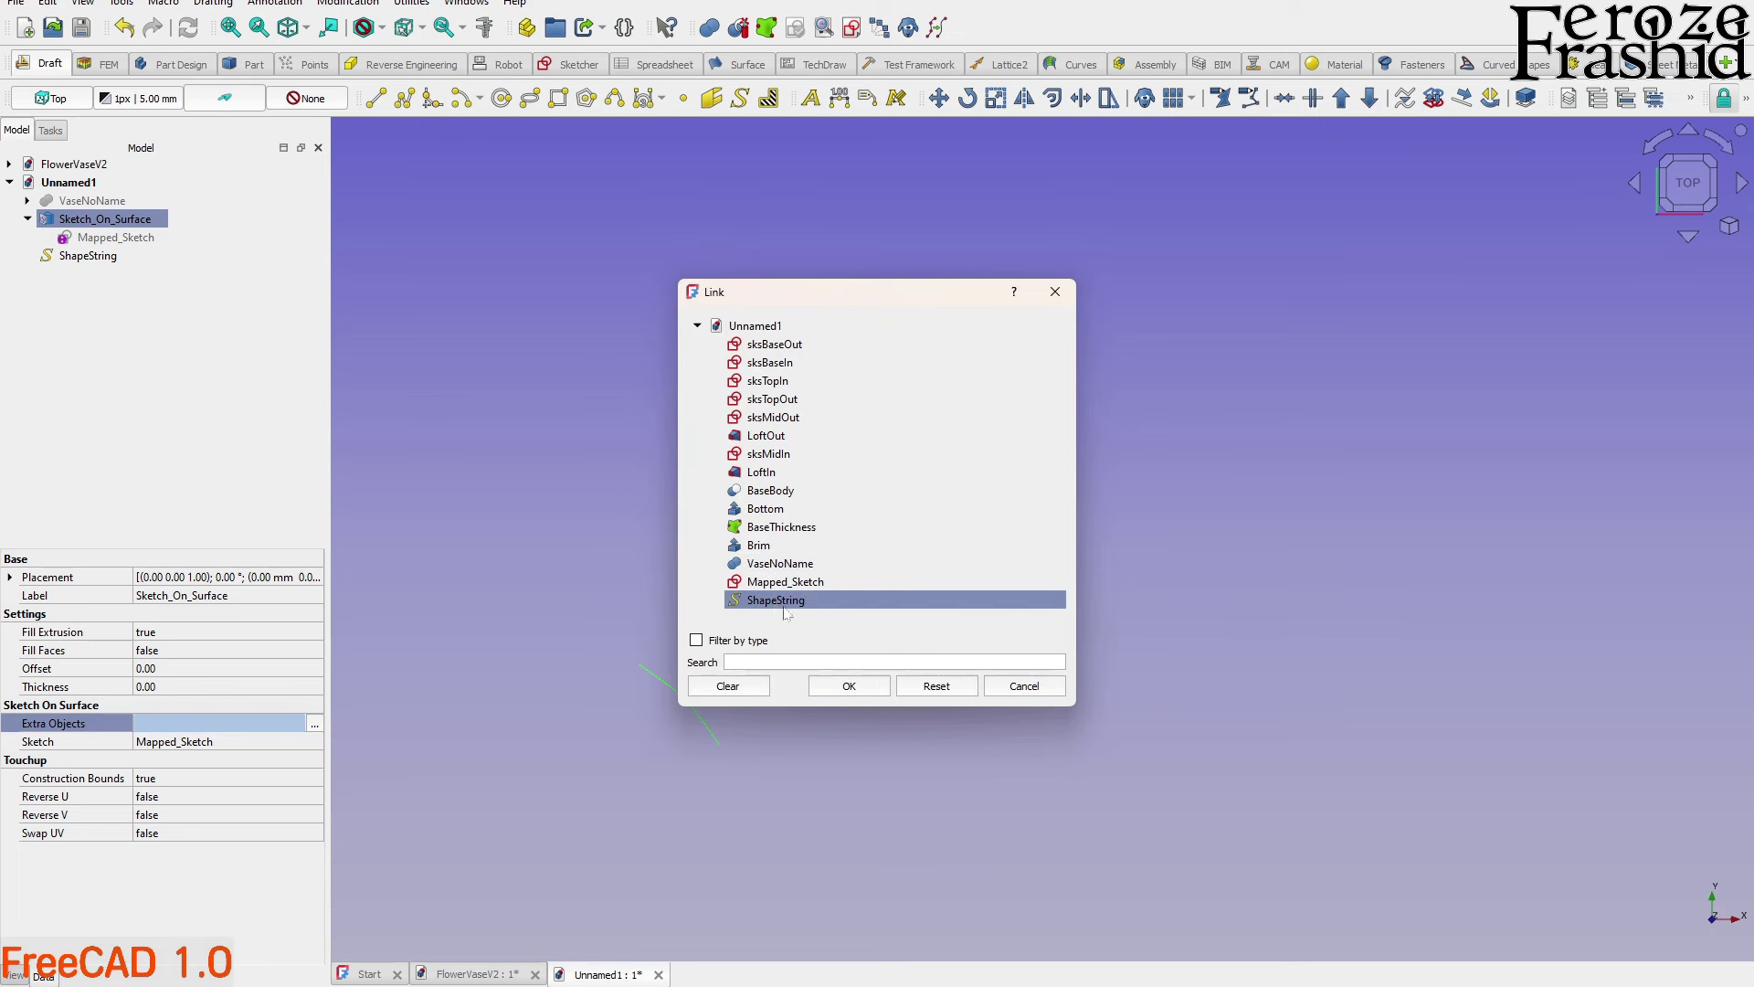
pyautogui.click(1026, 690)
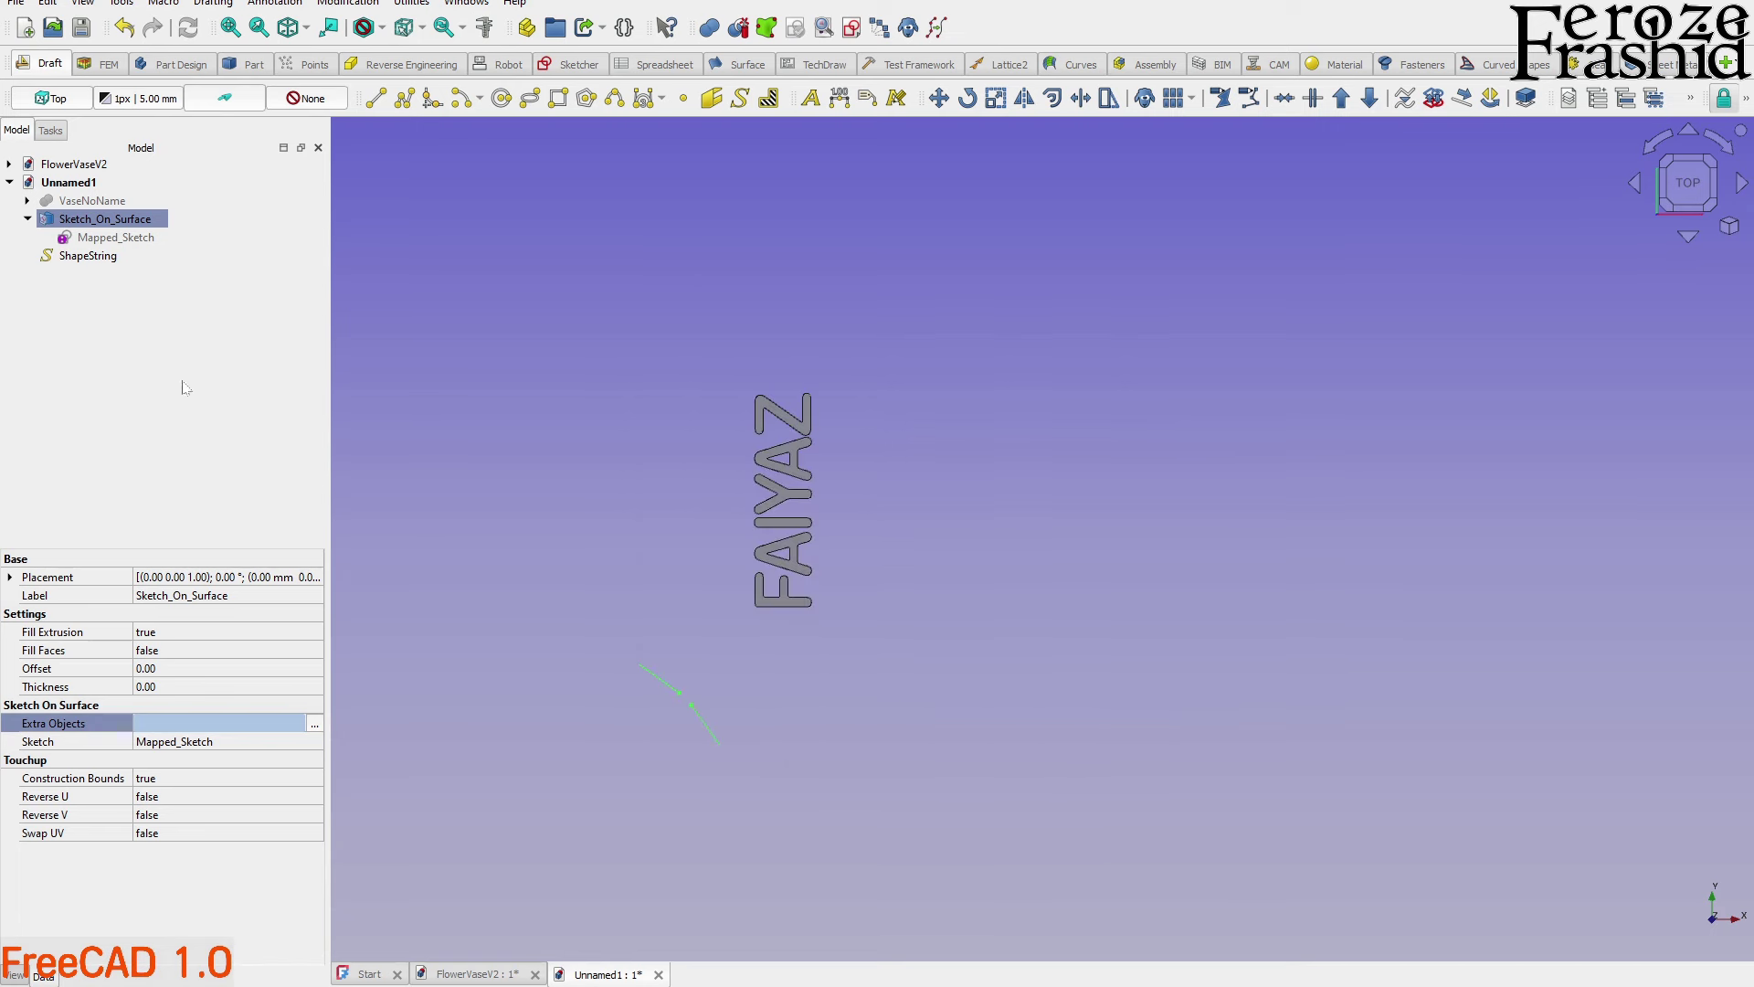
# Rename the ShapeString object to match the name it spells out
pyautogui.click(102, 257)
pyautogui.write('f')
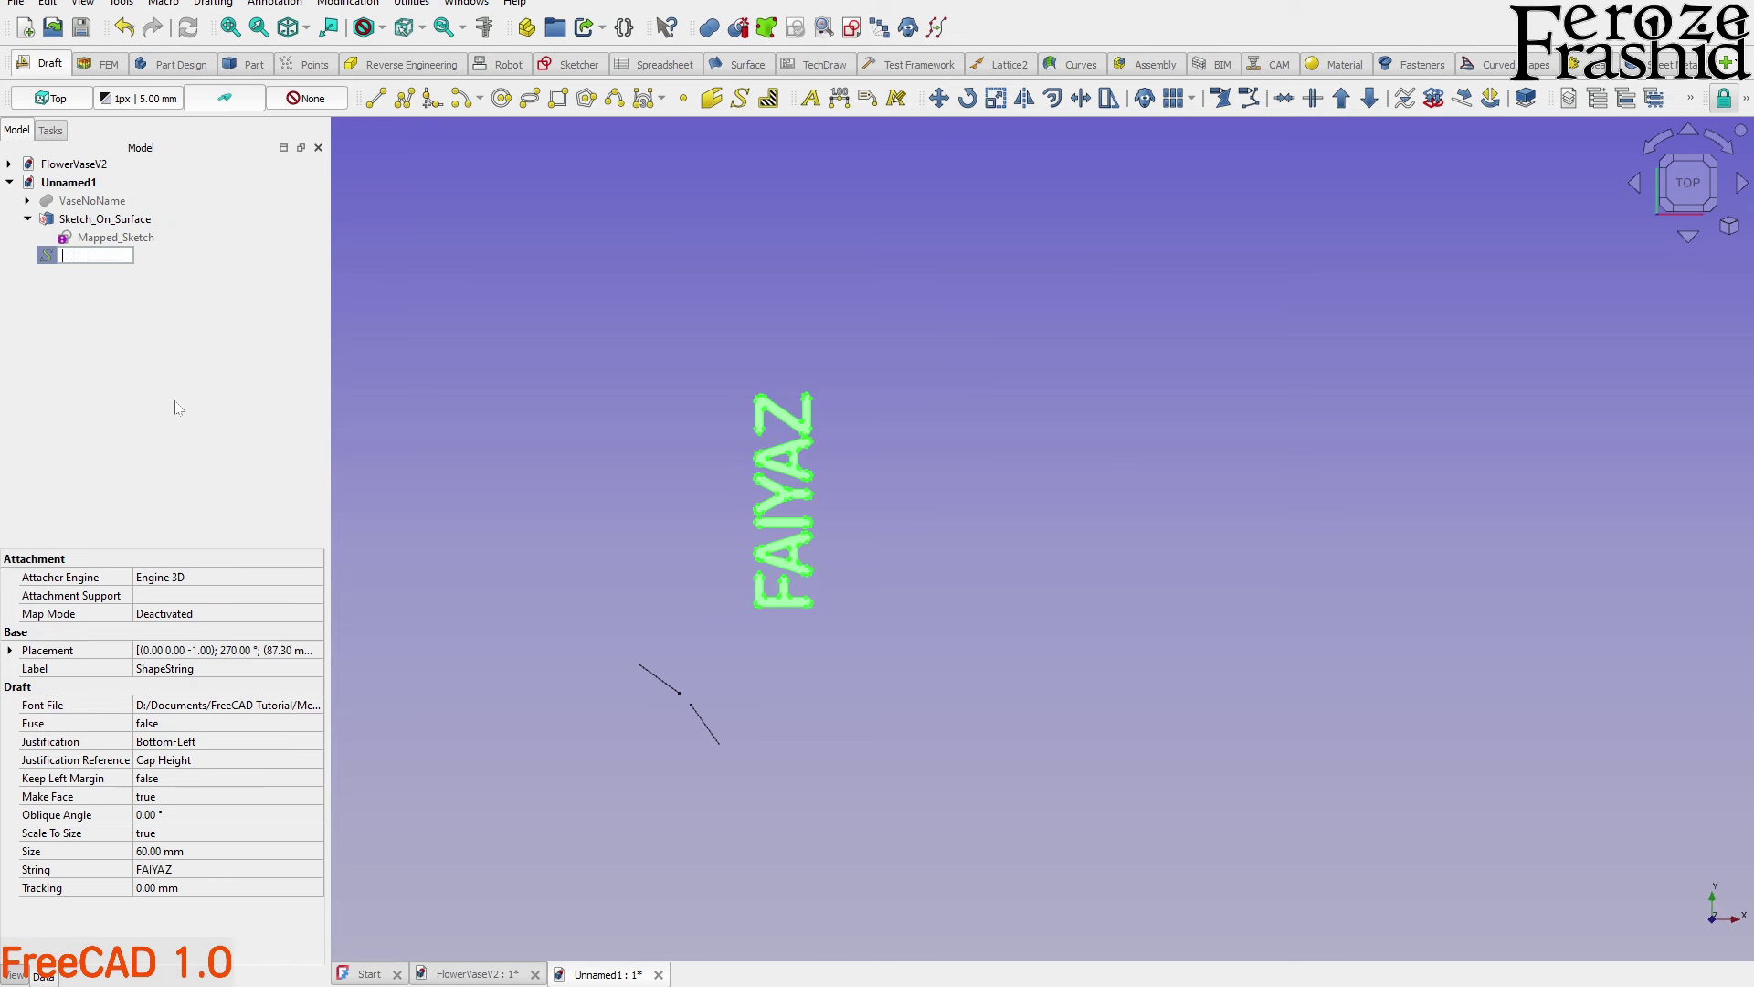
pyautogui.write('AIYAZ')
pyautogui.press('Return')
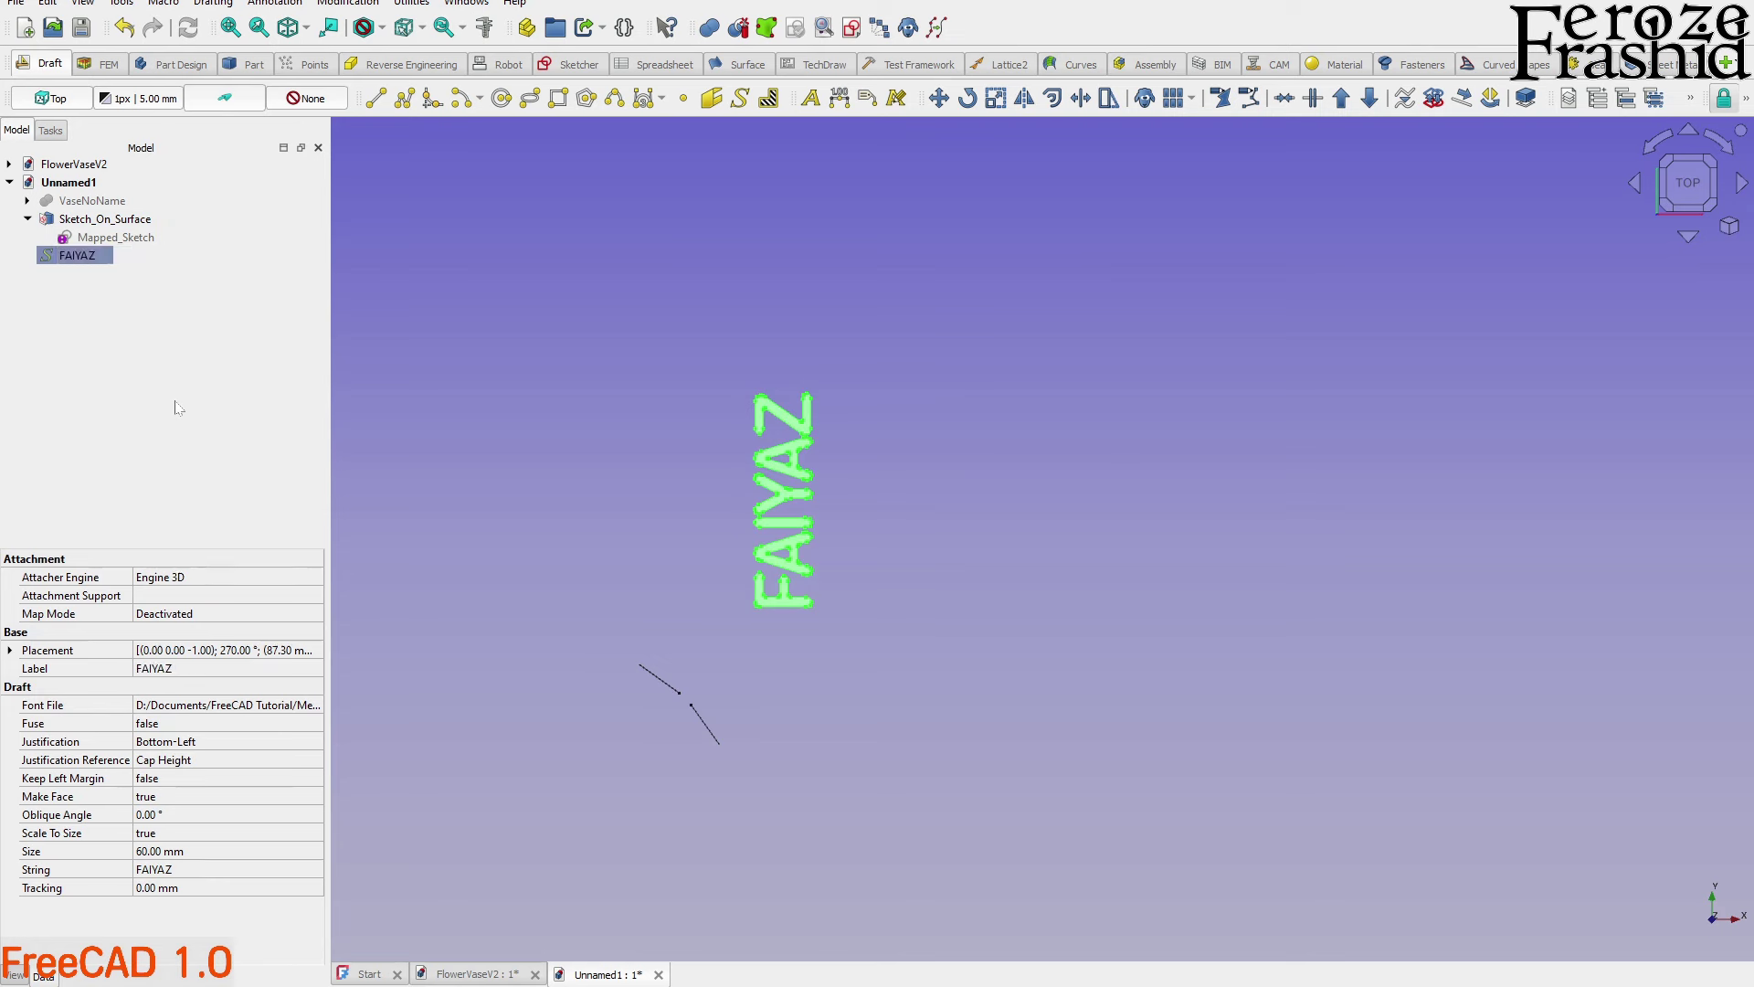
pyautogui.click(121, 405)
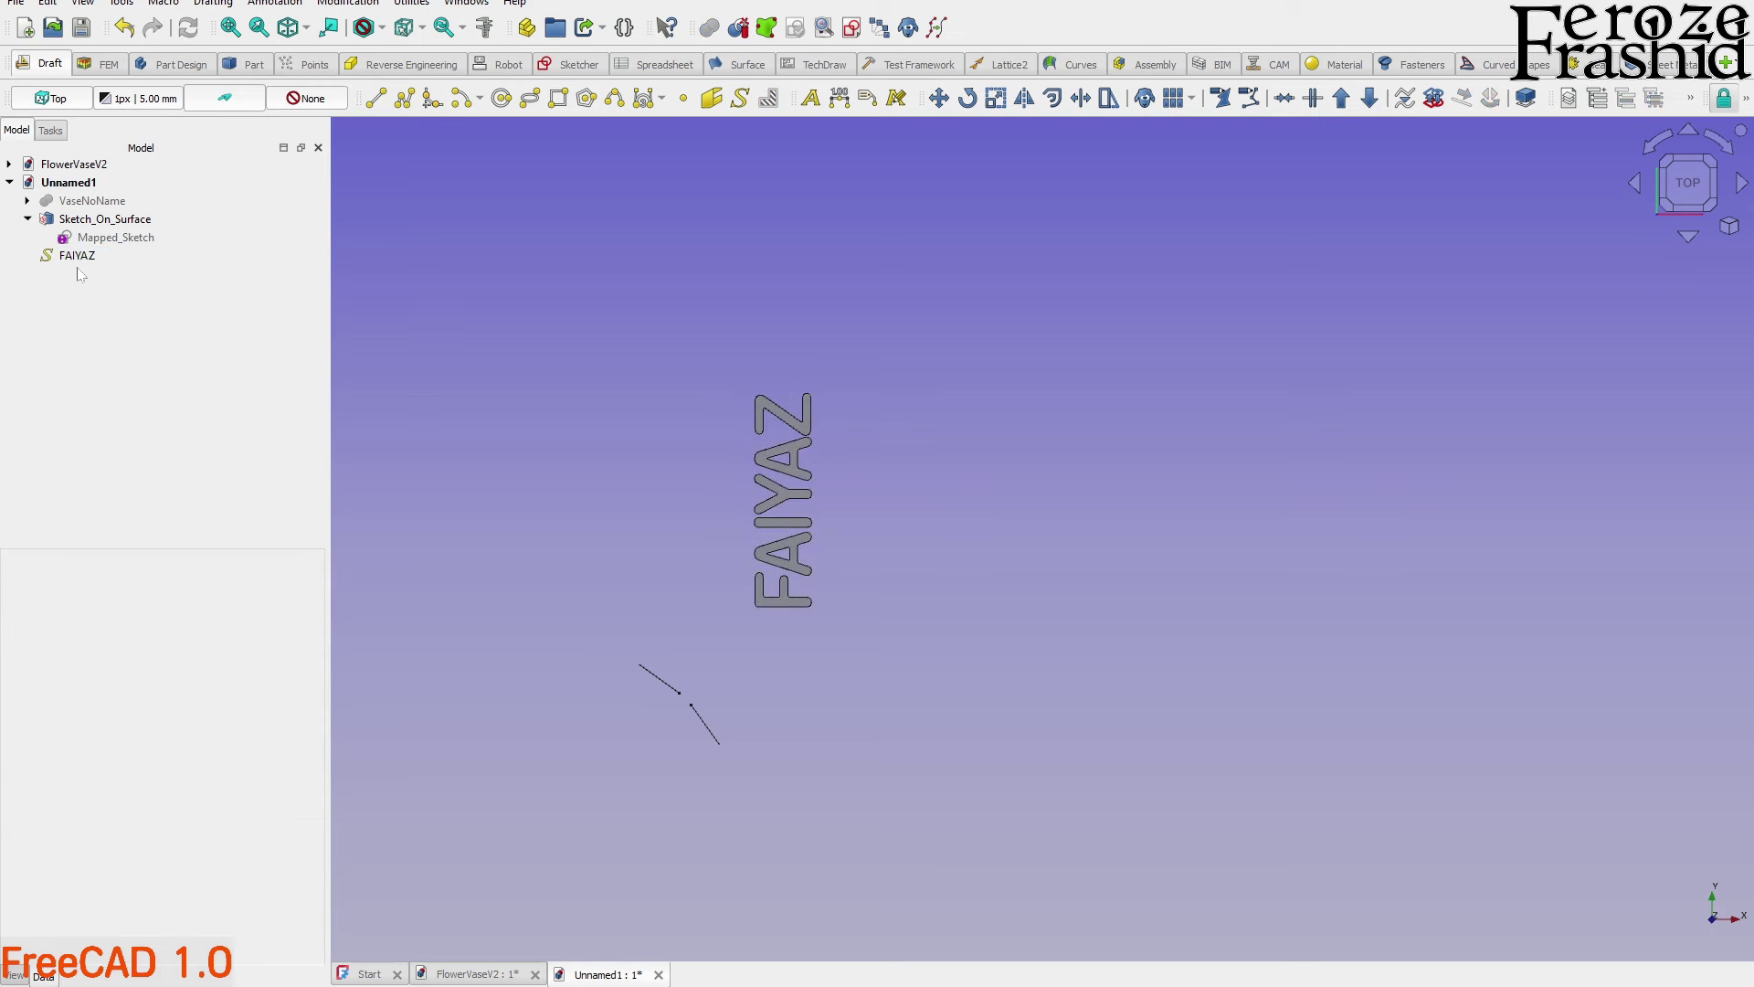
# Link the renamed ShapeString as an extra object of Sketch_On_Surface
pyautogui.click(124, 225)
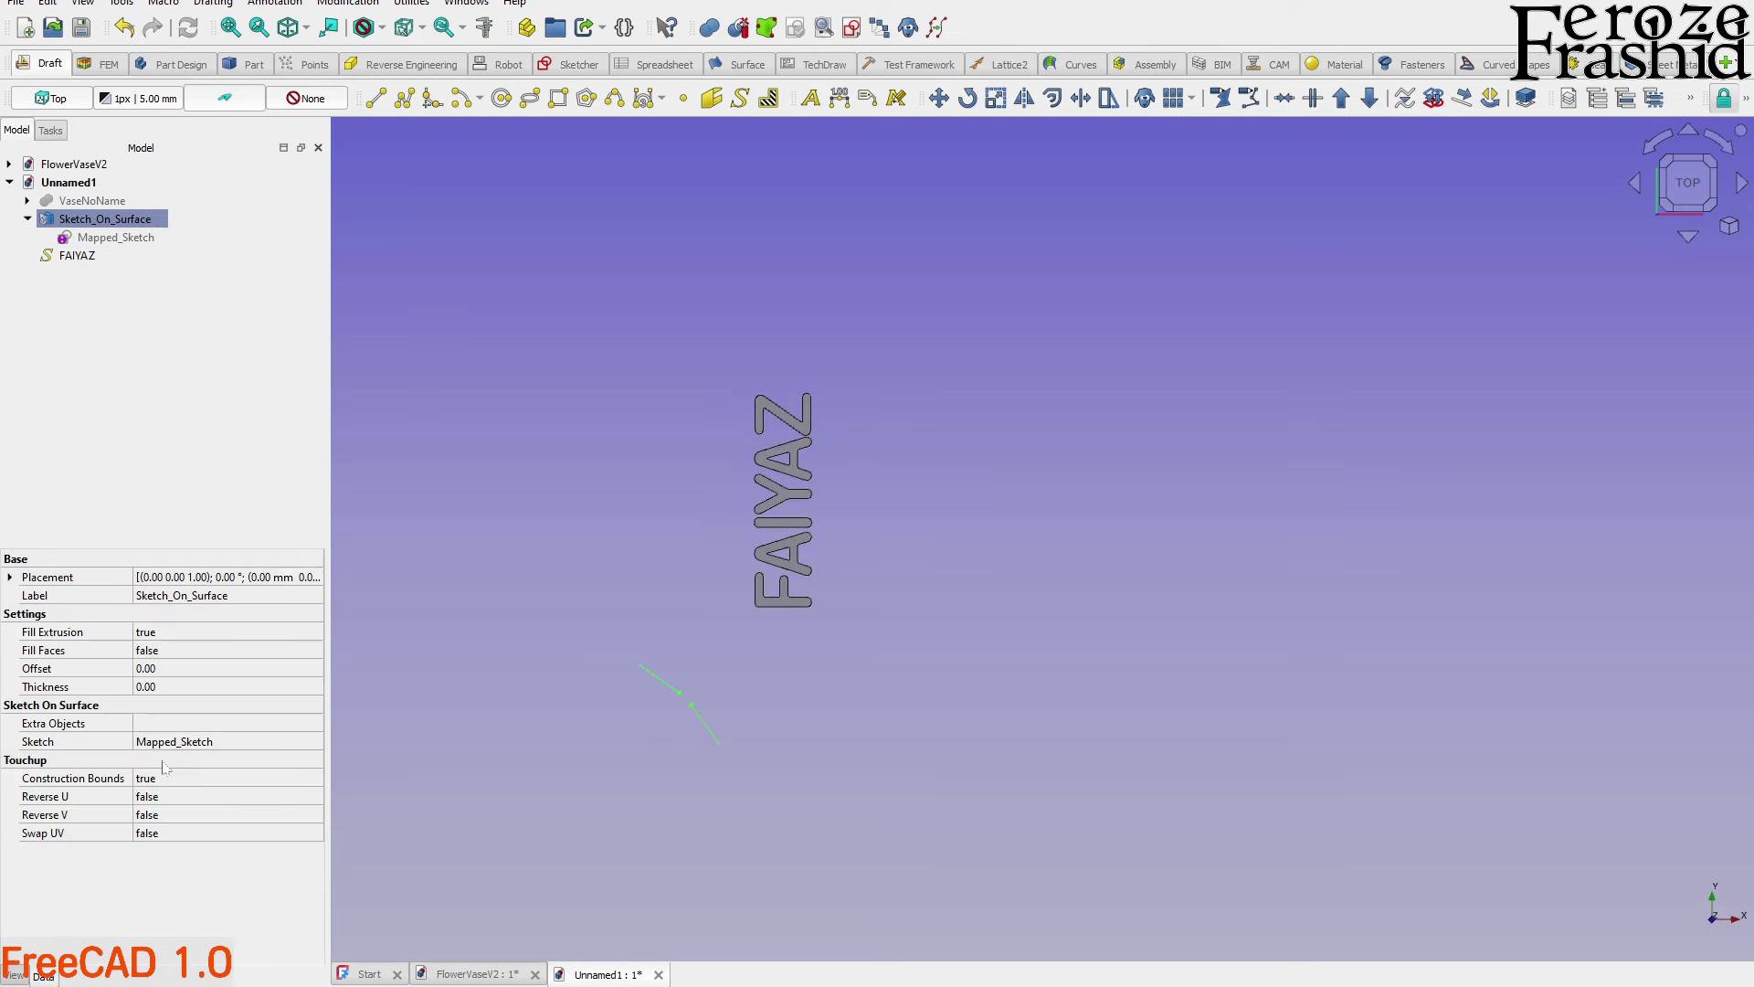
pyautogui.click(192, 725)
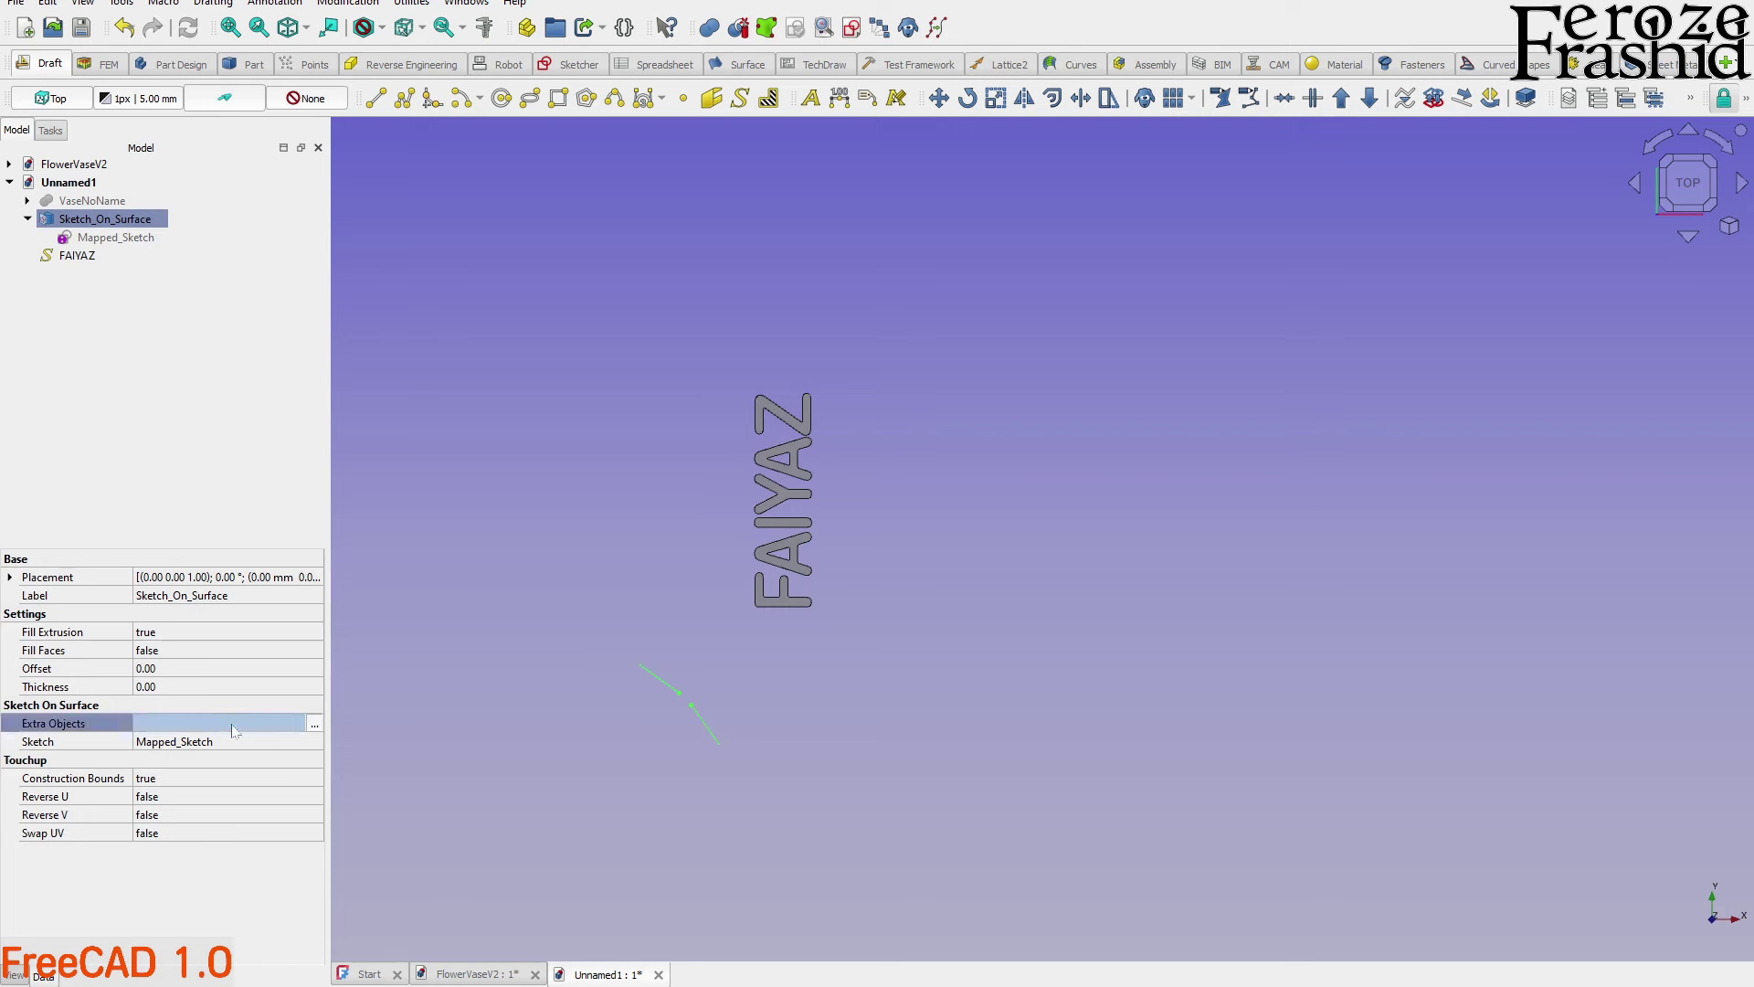
pyautogui.click(314, 724)
pyautogui.click(999, 600)
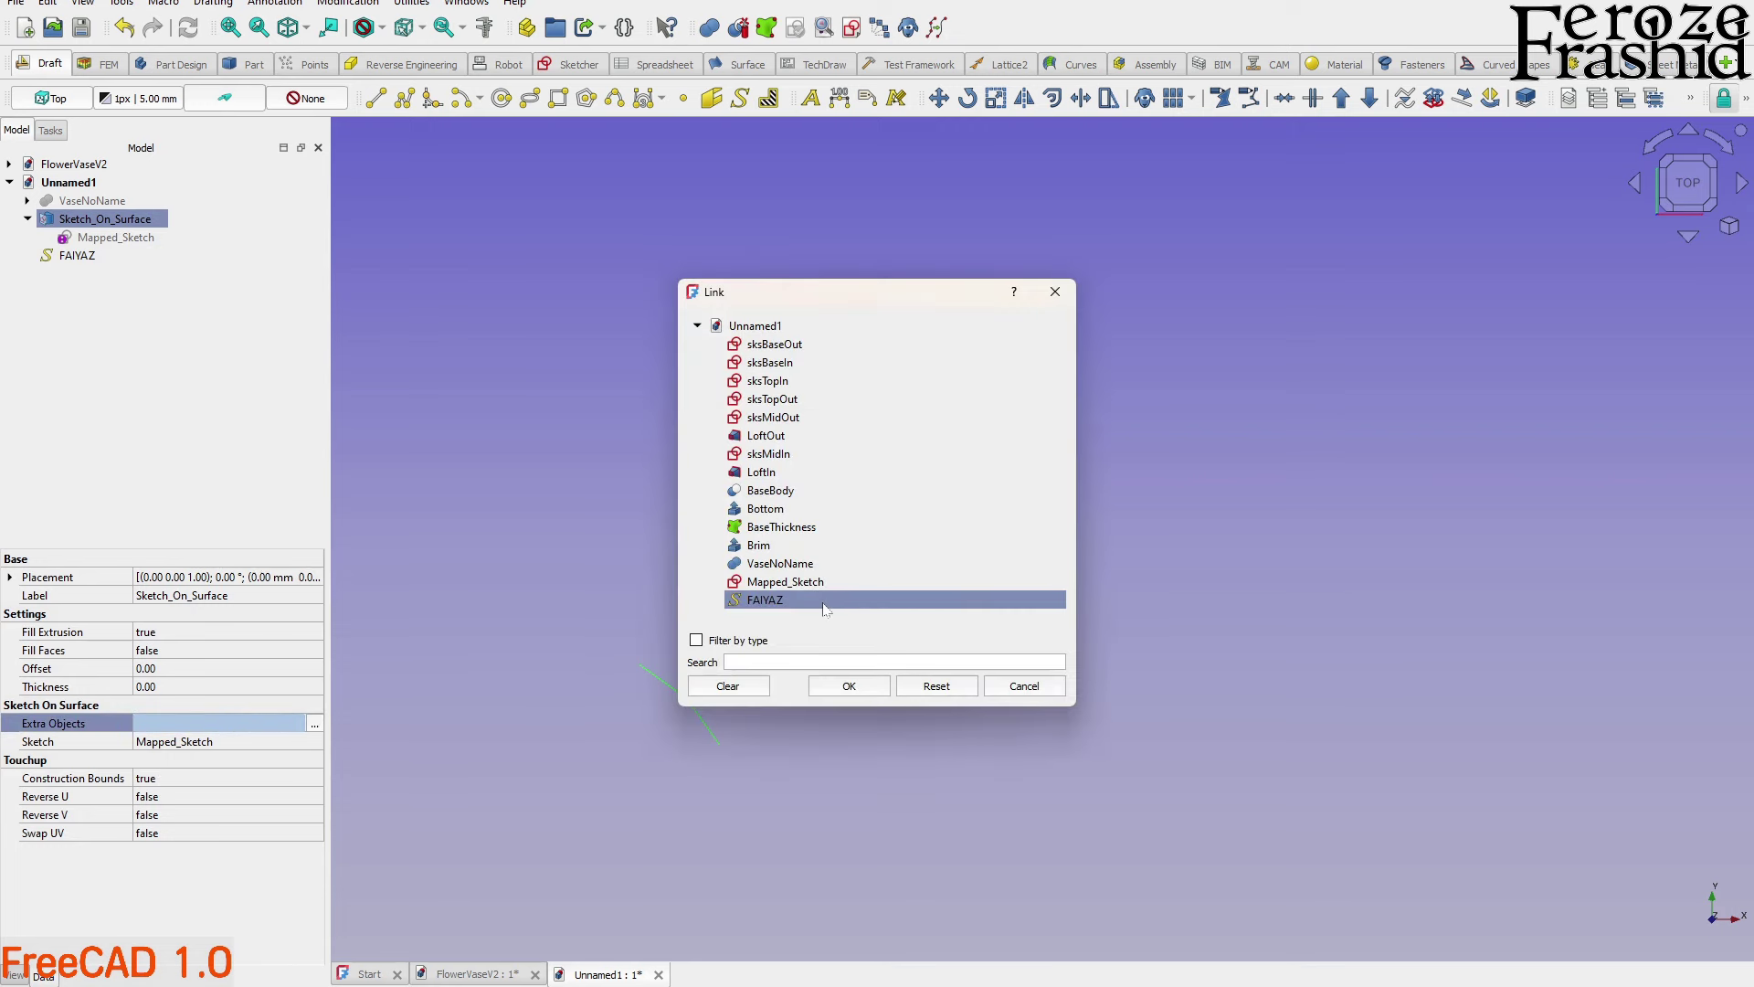
pyautogui.click(847, 687)
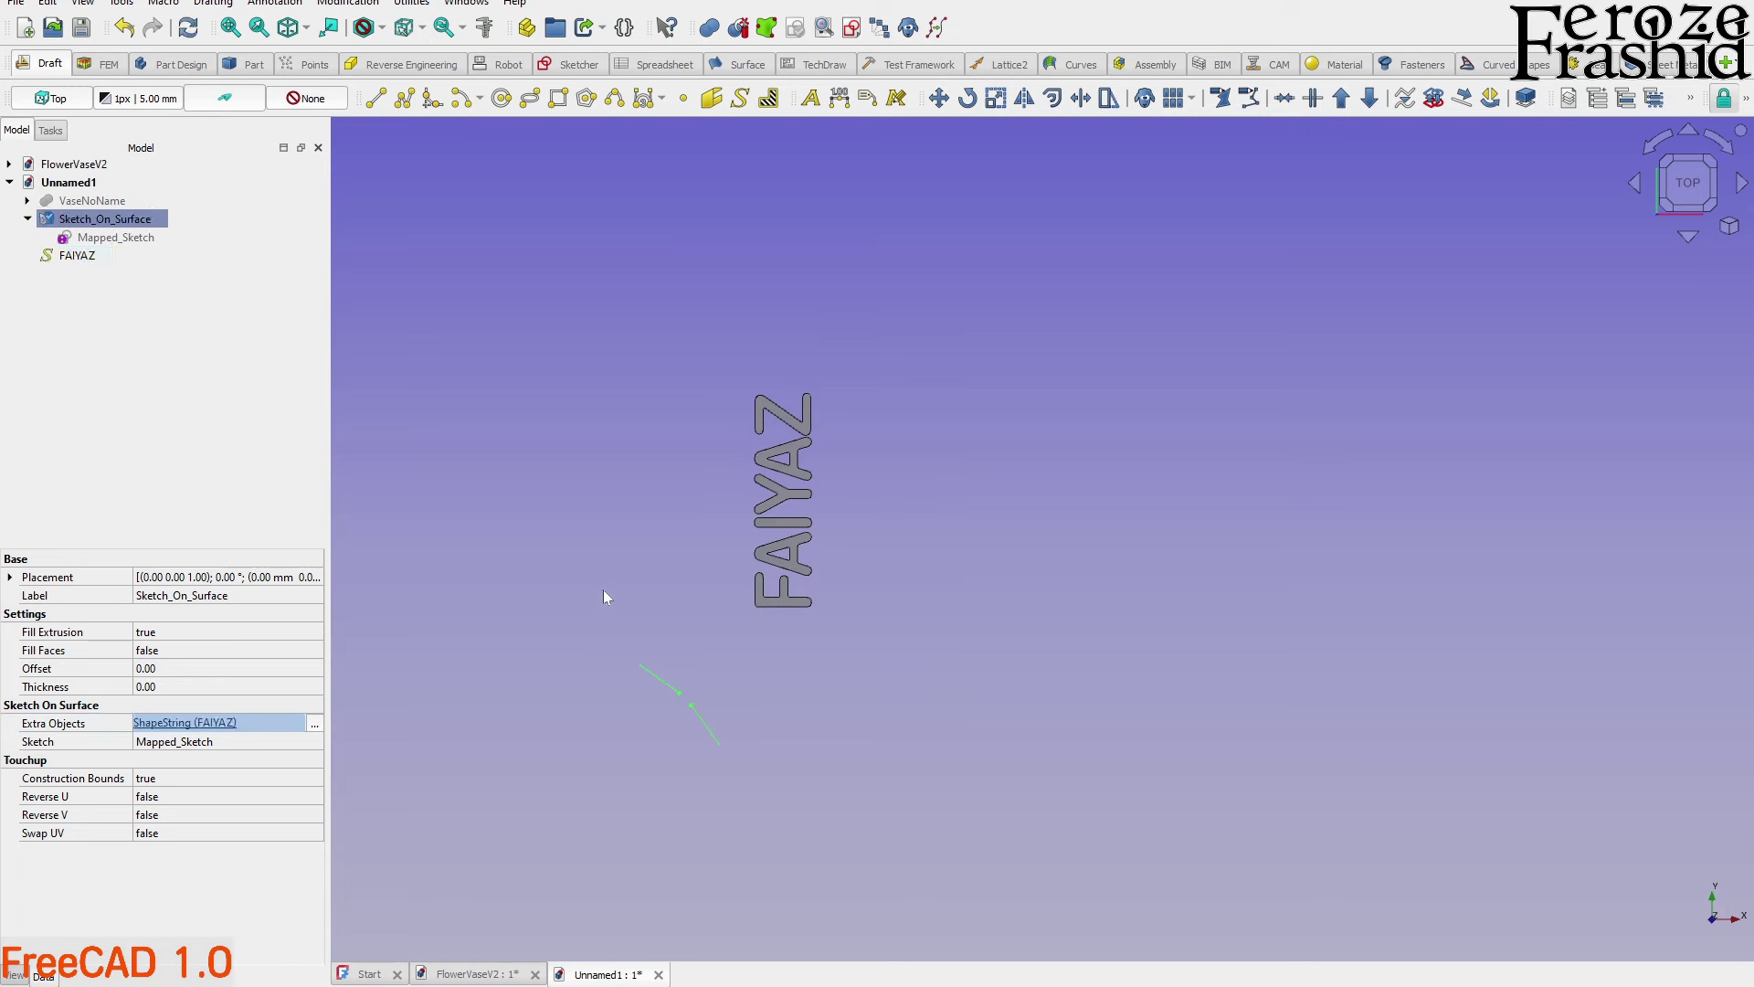
pyautogui.click(158, 412)
# Show the VaseNoName fusion and inspect how the mapped lettering lies on its curved side face
pyautogui.moveTo(769, 629); pyautogui.dragTo(845, 541, button='middle')
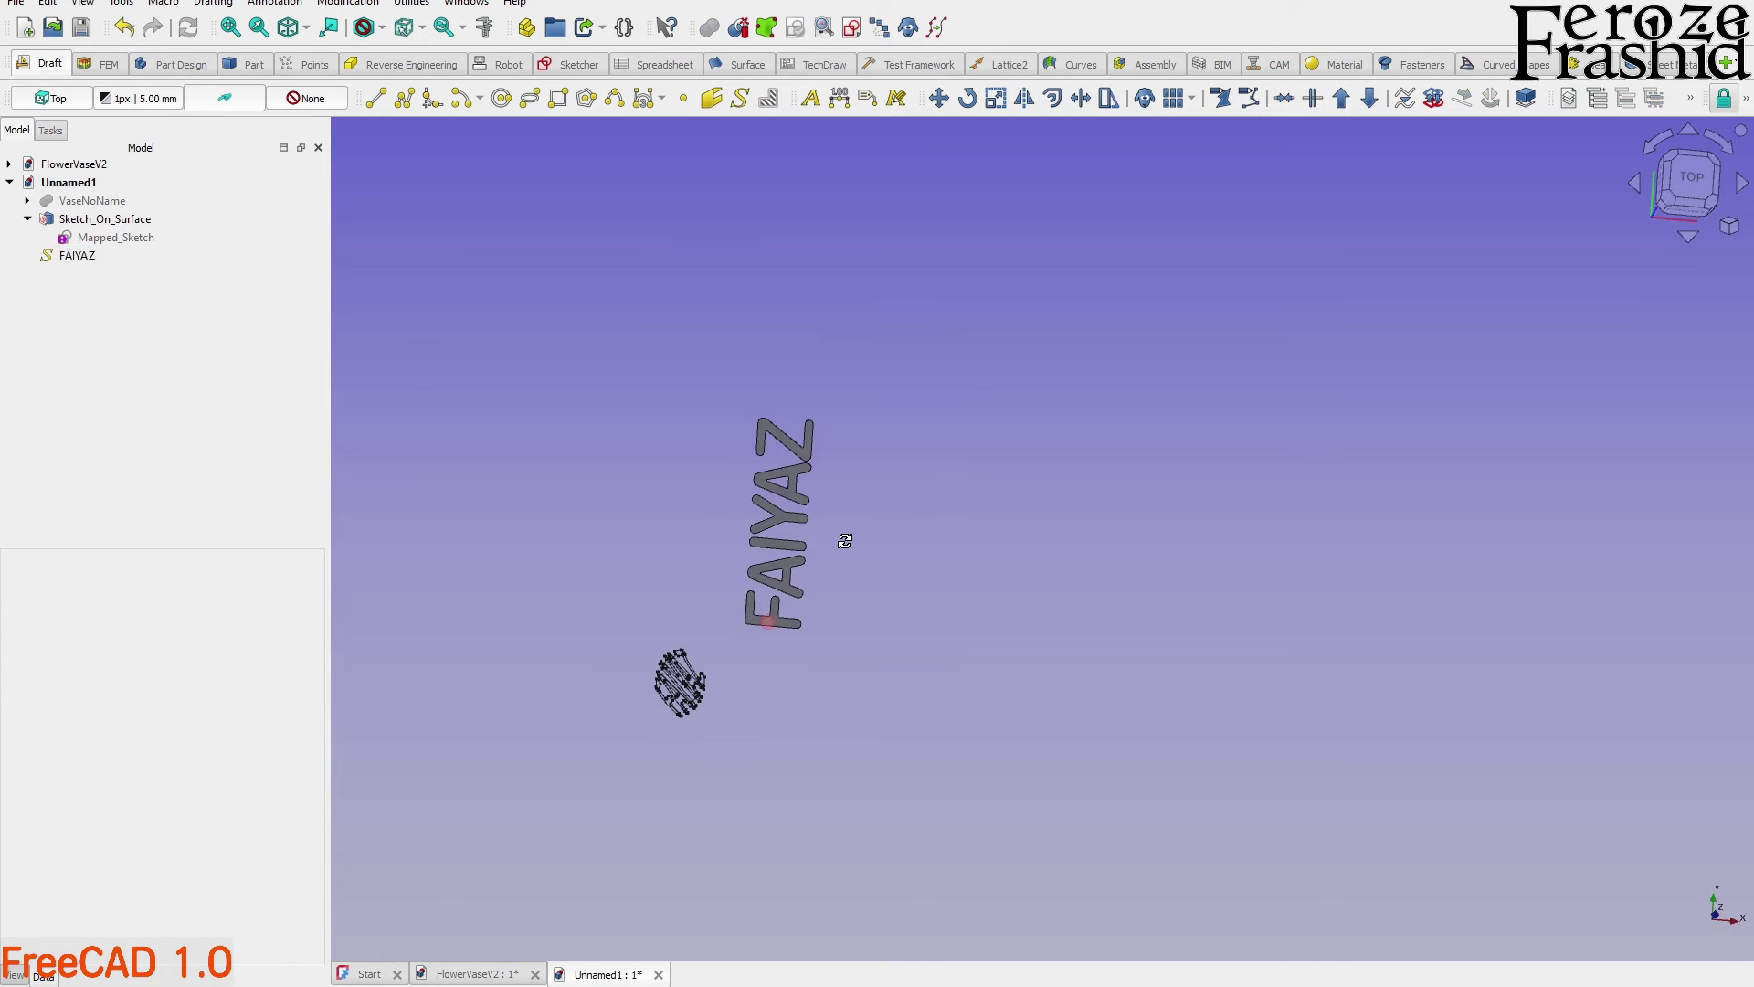
pyautogui.moveTo(717, 711); pyautogui.dragTo(882, 503, button='middle')
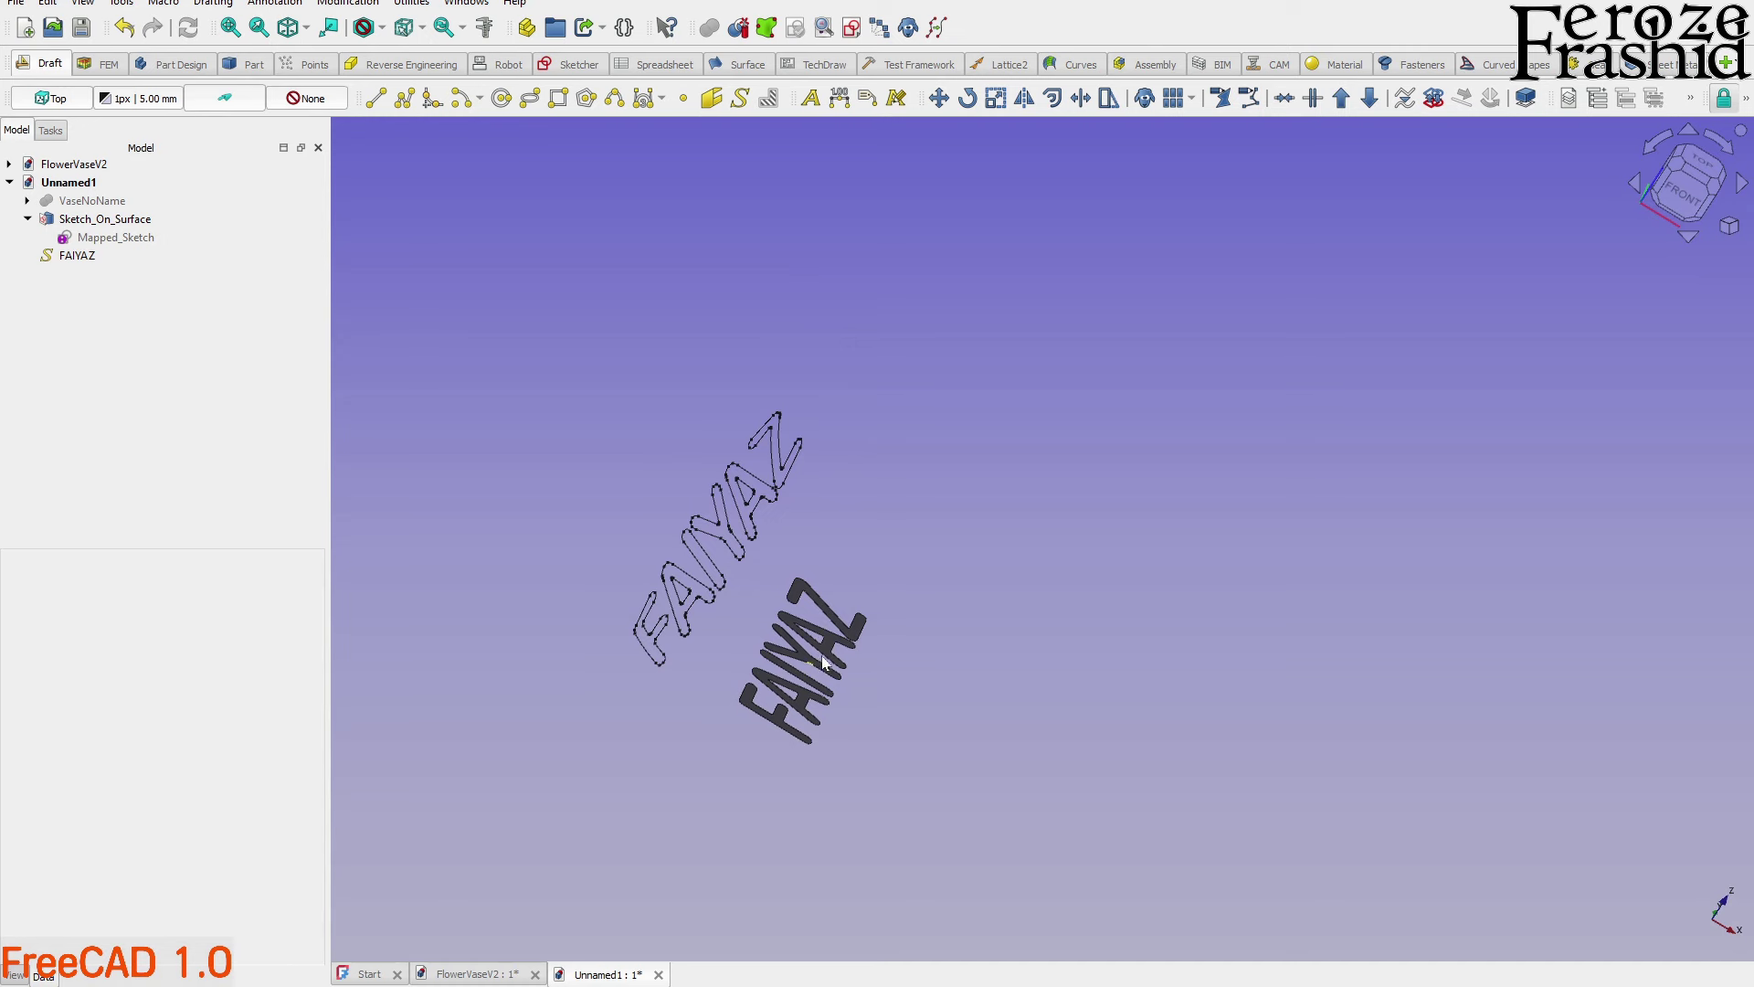
pyautogui.click(91, 200)
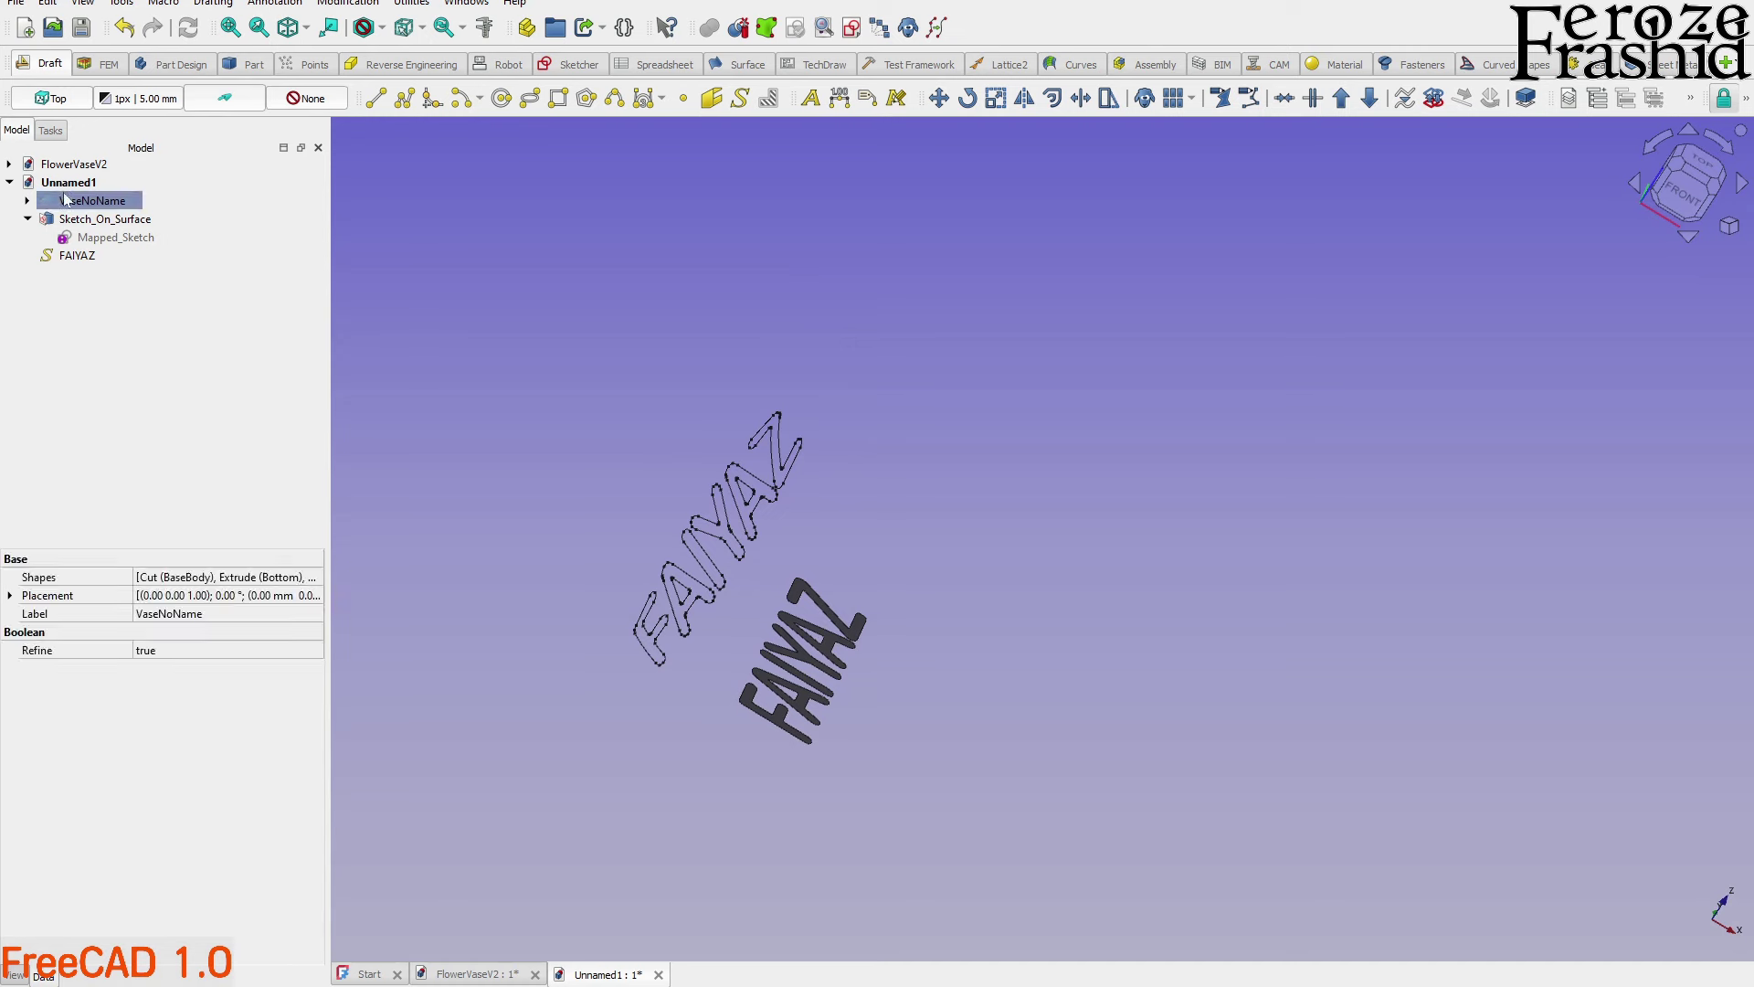
pyautogui.press('space')
pyautogui.moveTo(907, 547); pyautogui.dragTo(384, 439, button='middle')
pyautogui.scroll(5, 767, 647)
pyautogui.click(140, 260)
# Check the two vertical construction lines in Mapped_Sketch and close the sketch unchanged
pyautogui.click(117, 239)
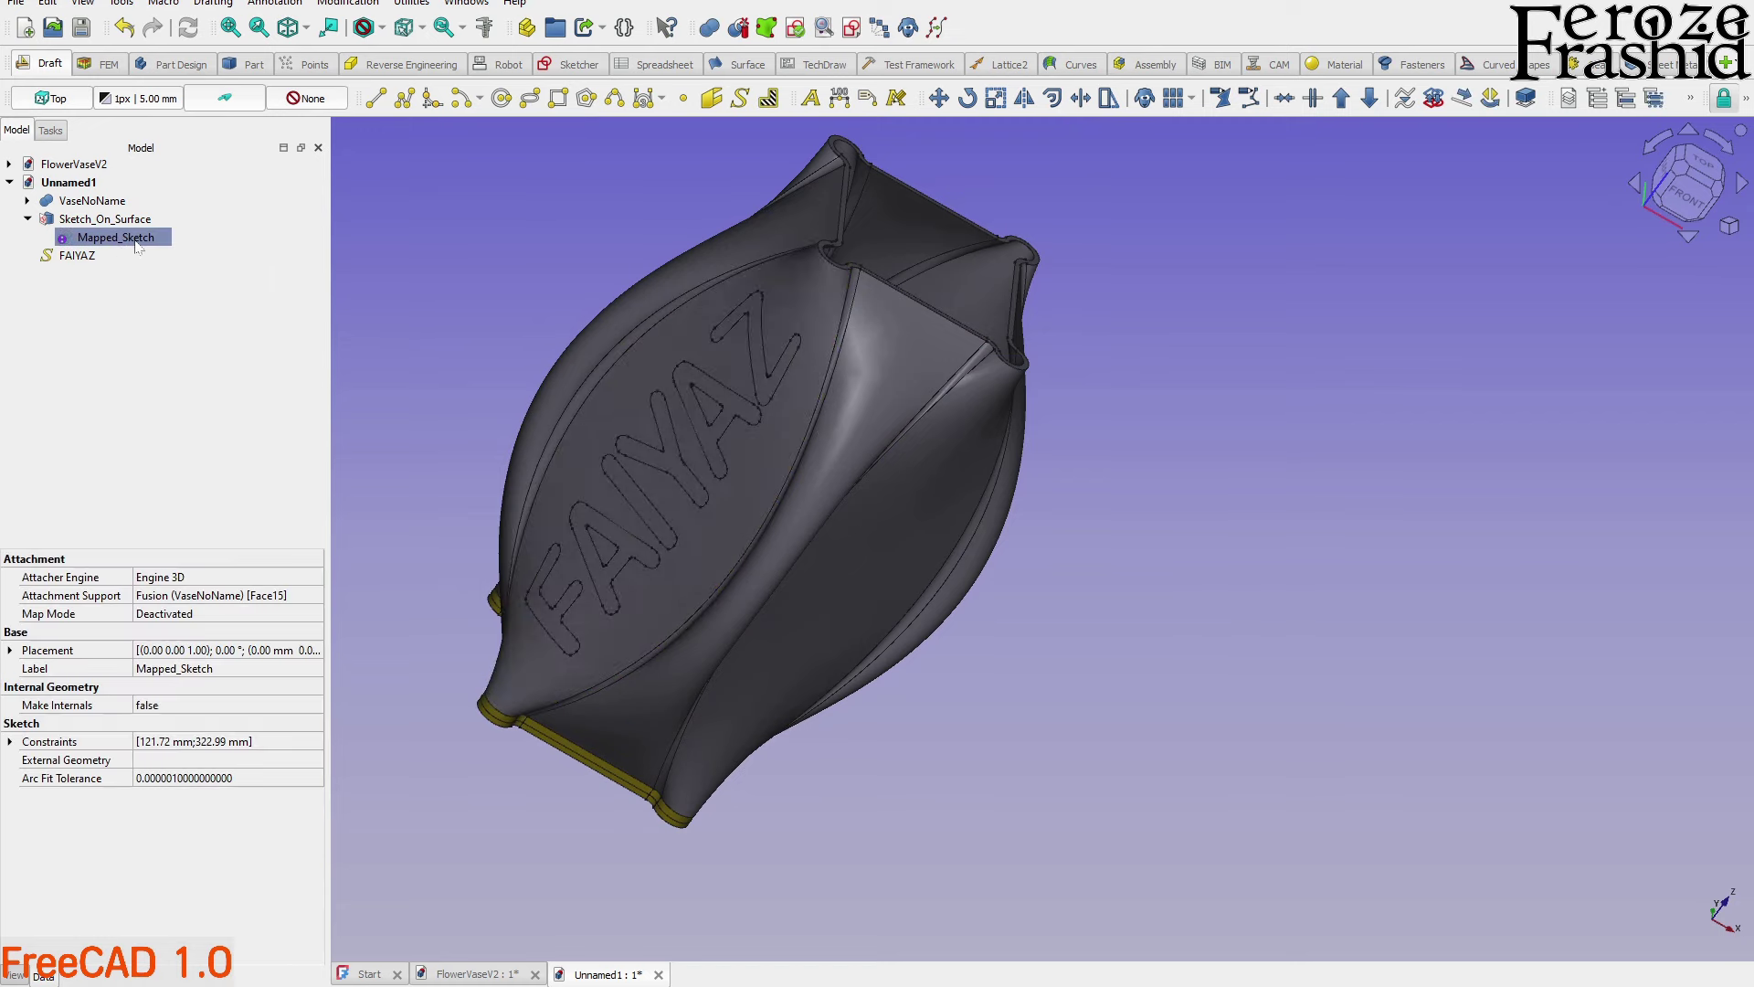
pyautogui.doubleClick(137, 241)
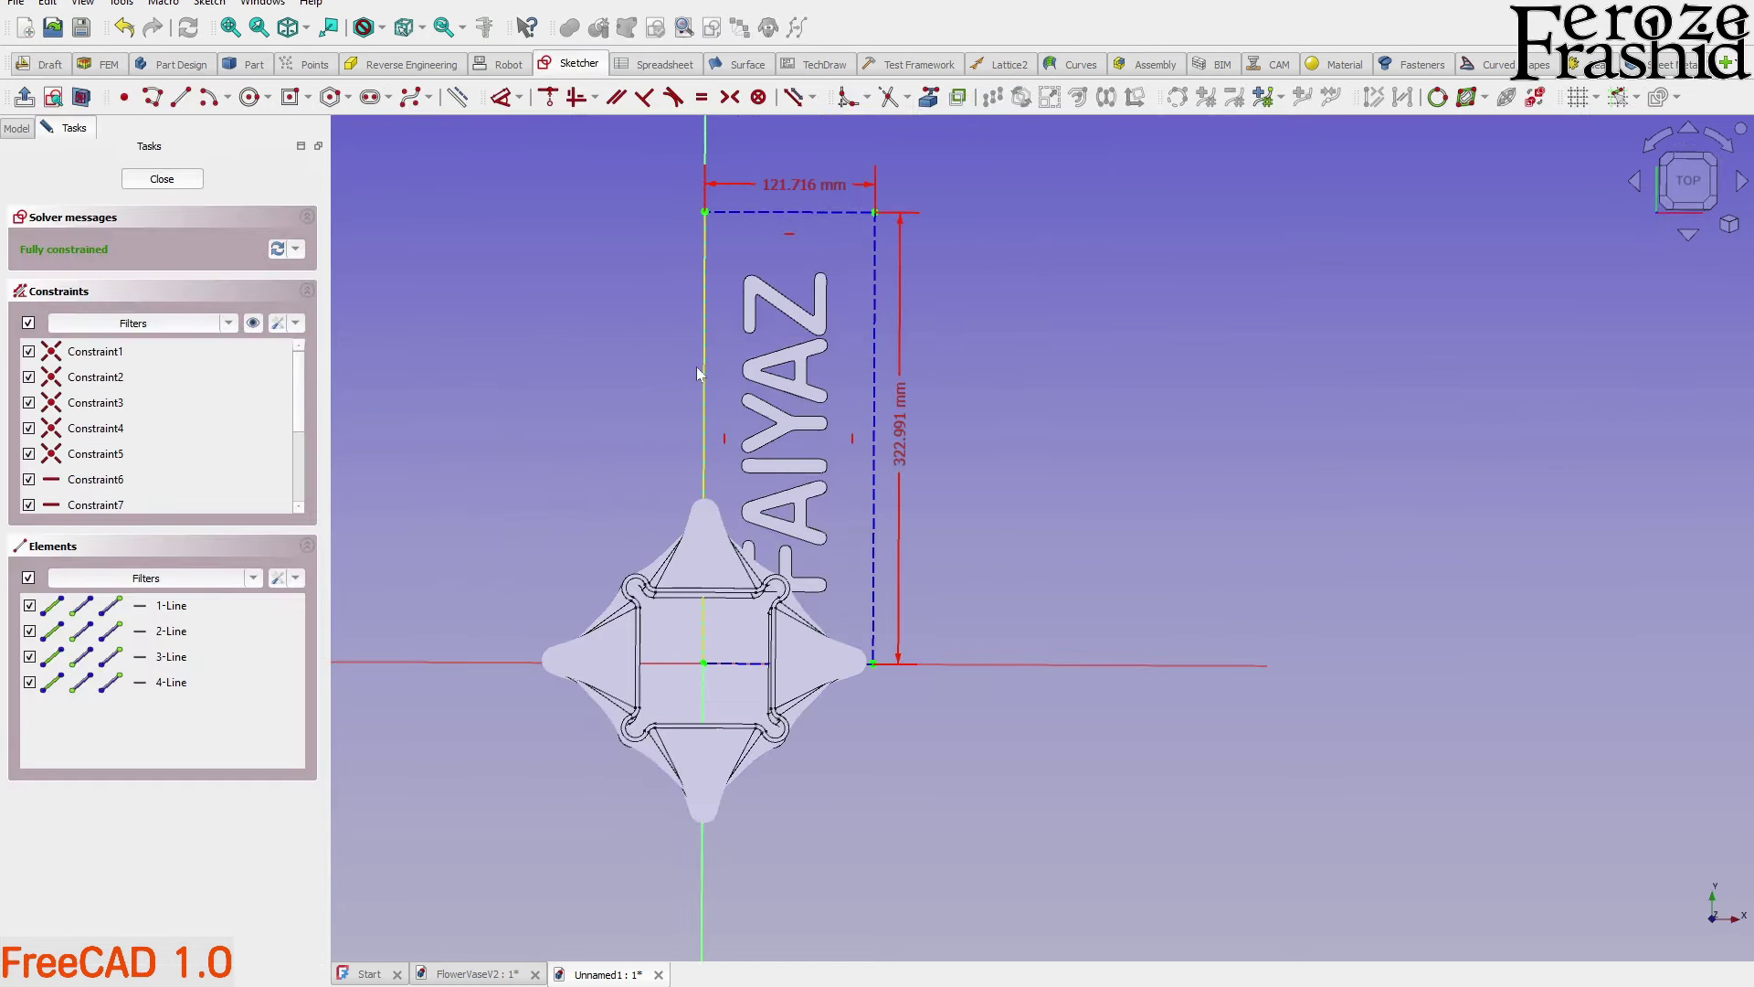
pyautogui.click(701, 374)
pyautogui.click(877, 393)
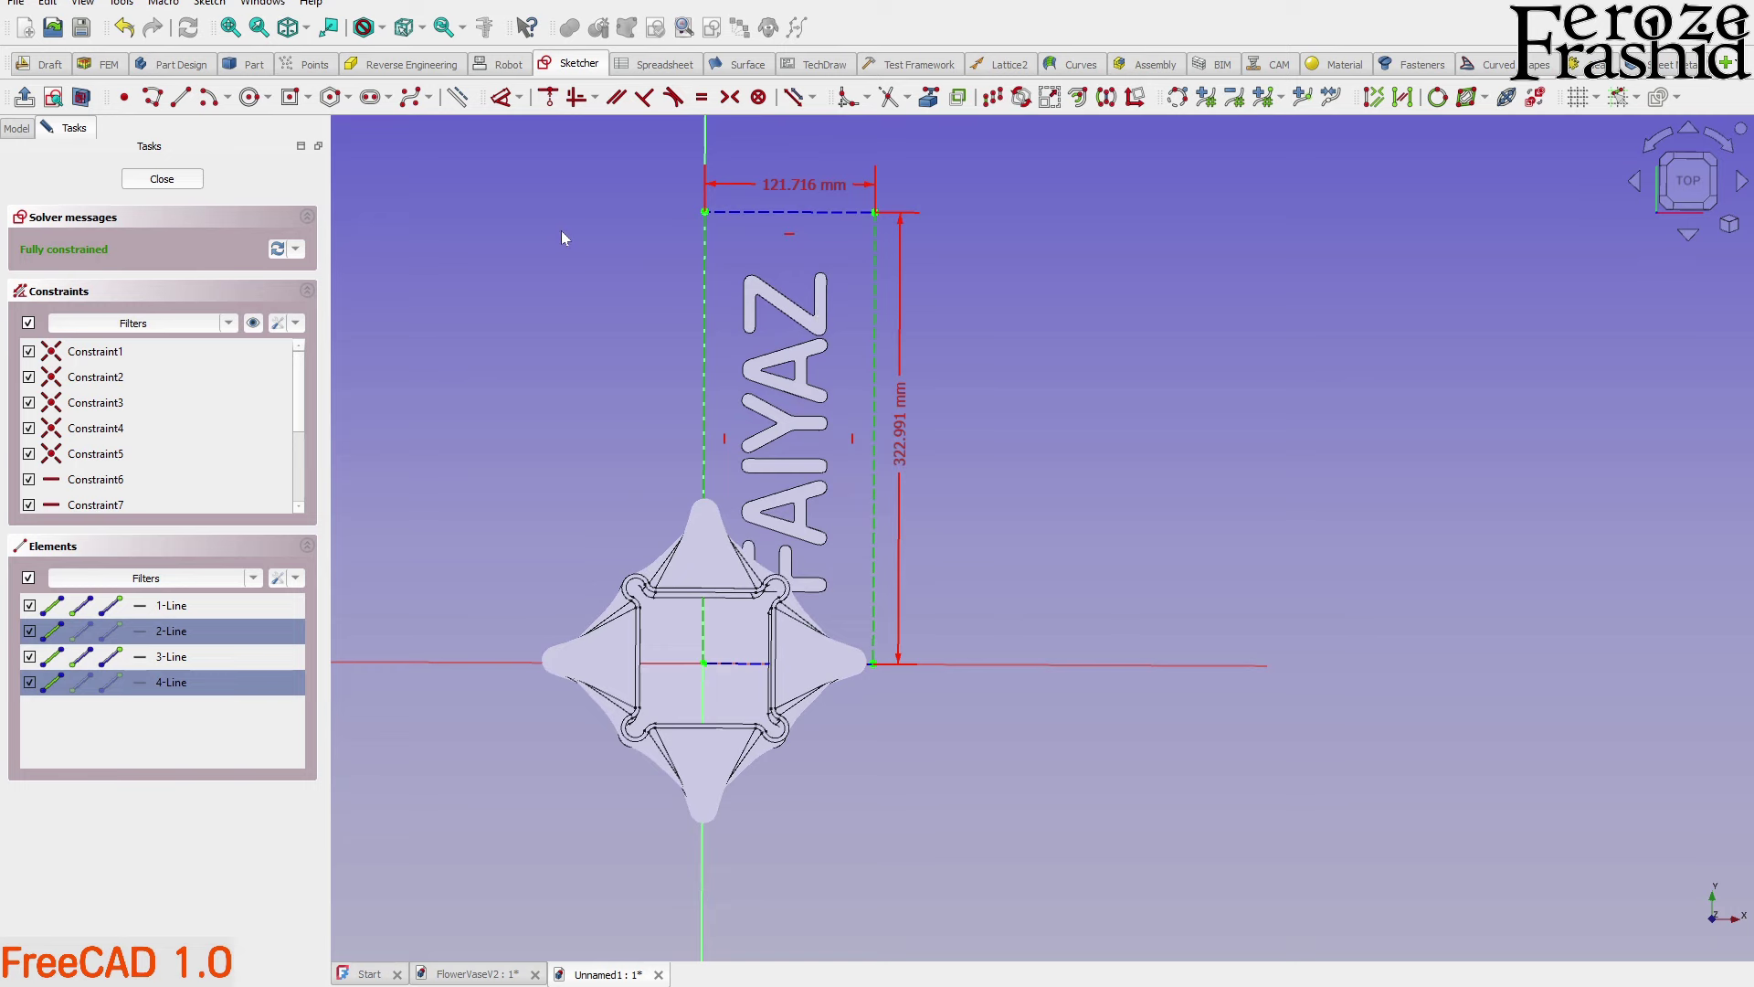
pyautogui.click(162, 178)
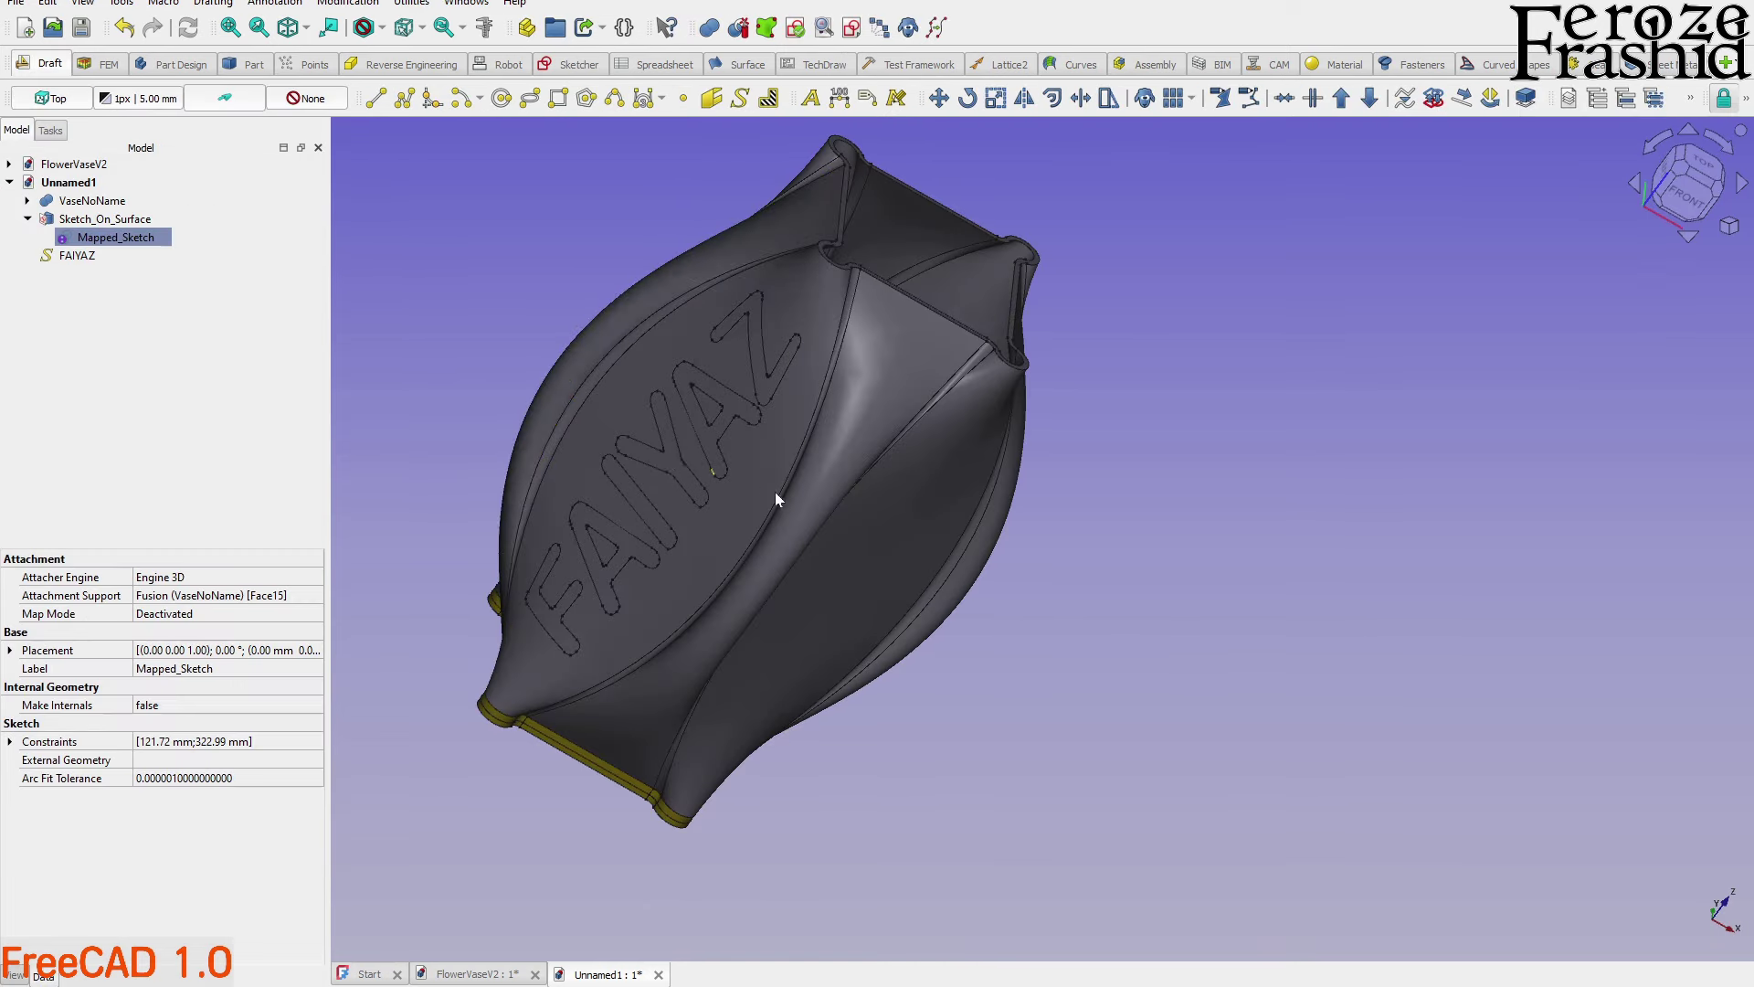
# Hide the VaseNoName fusion and compare the flat ShapeString with its mapped outline
pyautogui.click(830, 475)
pyautogui.press('space')
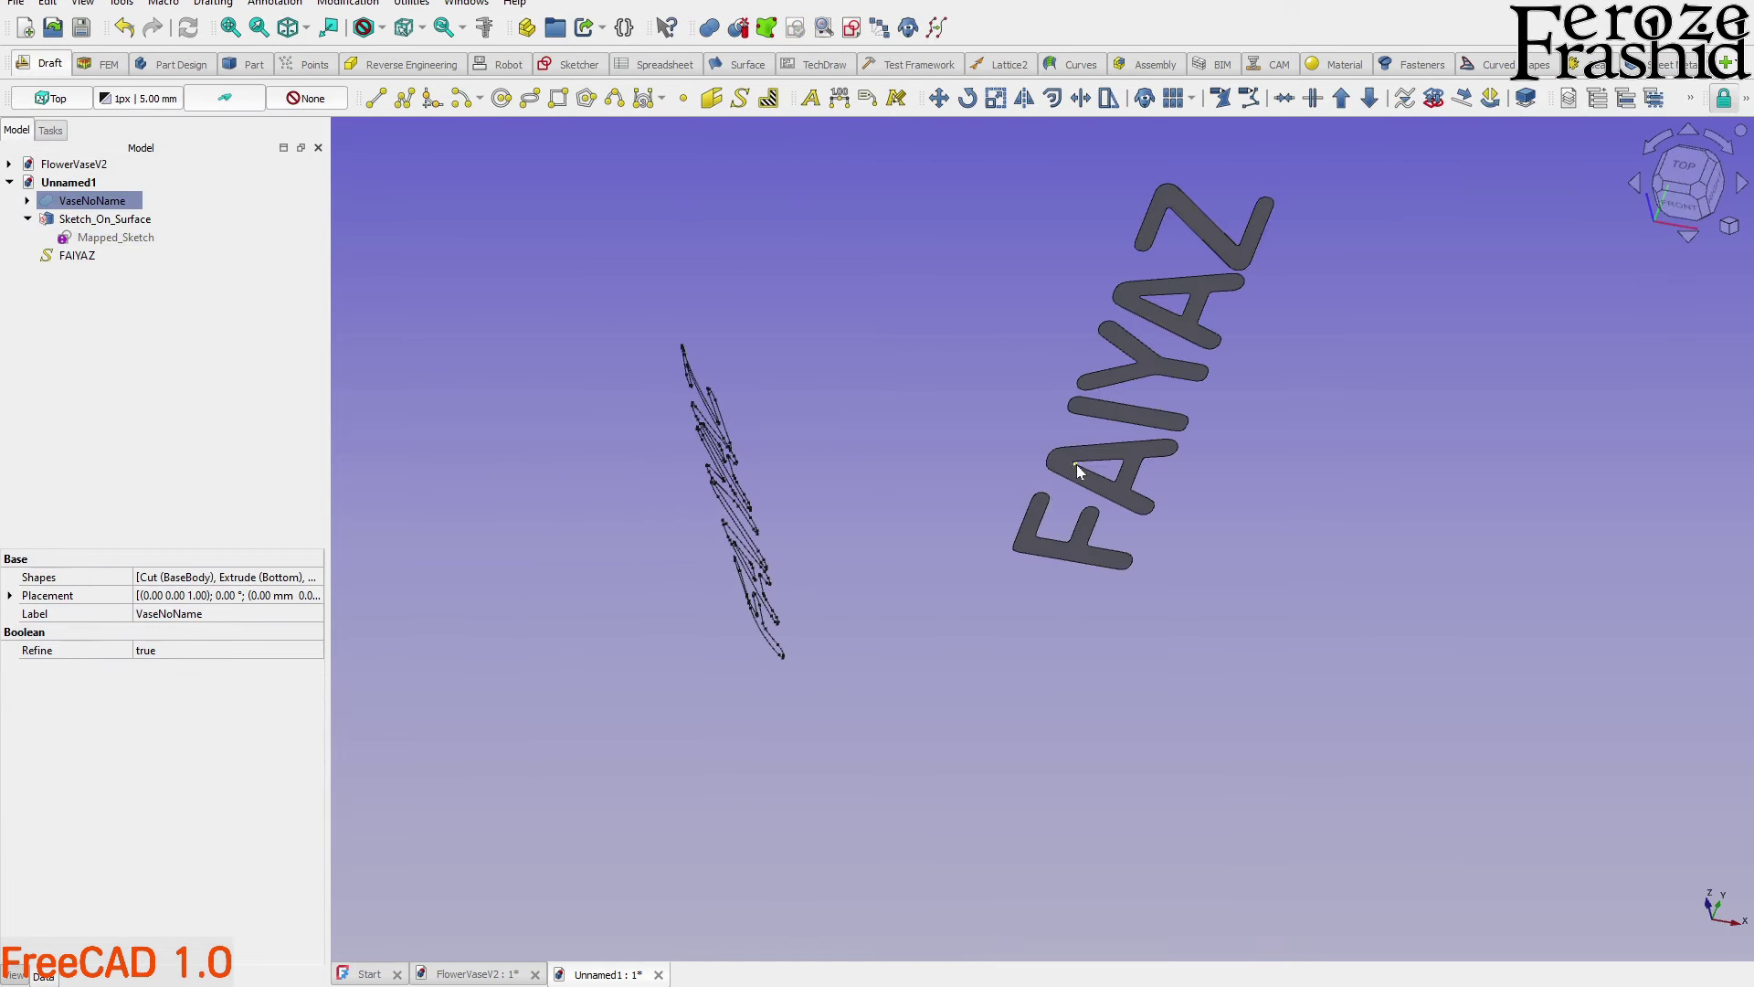
pyautogui.scroll(-3, 1050, 471)
pyautogui.click(76, 256)
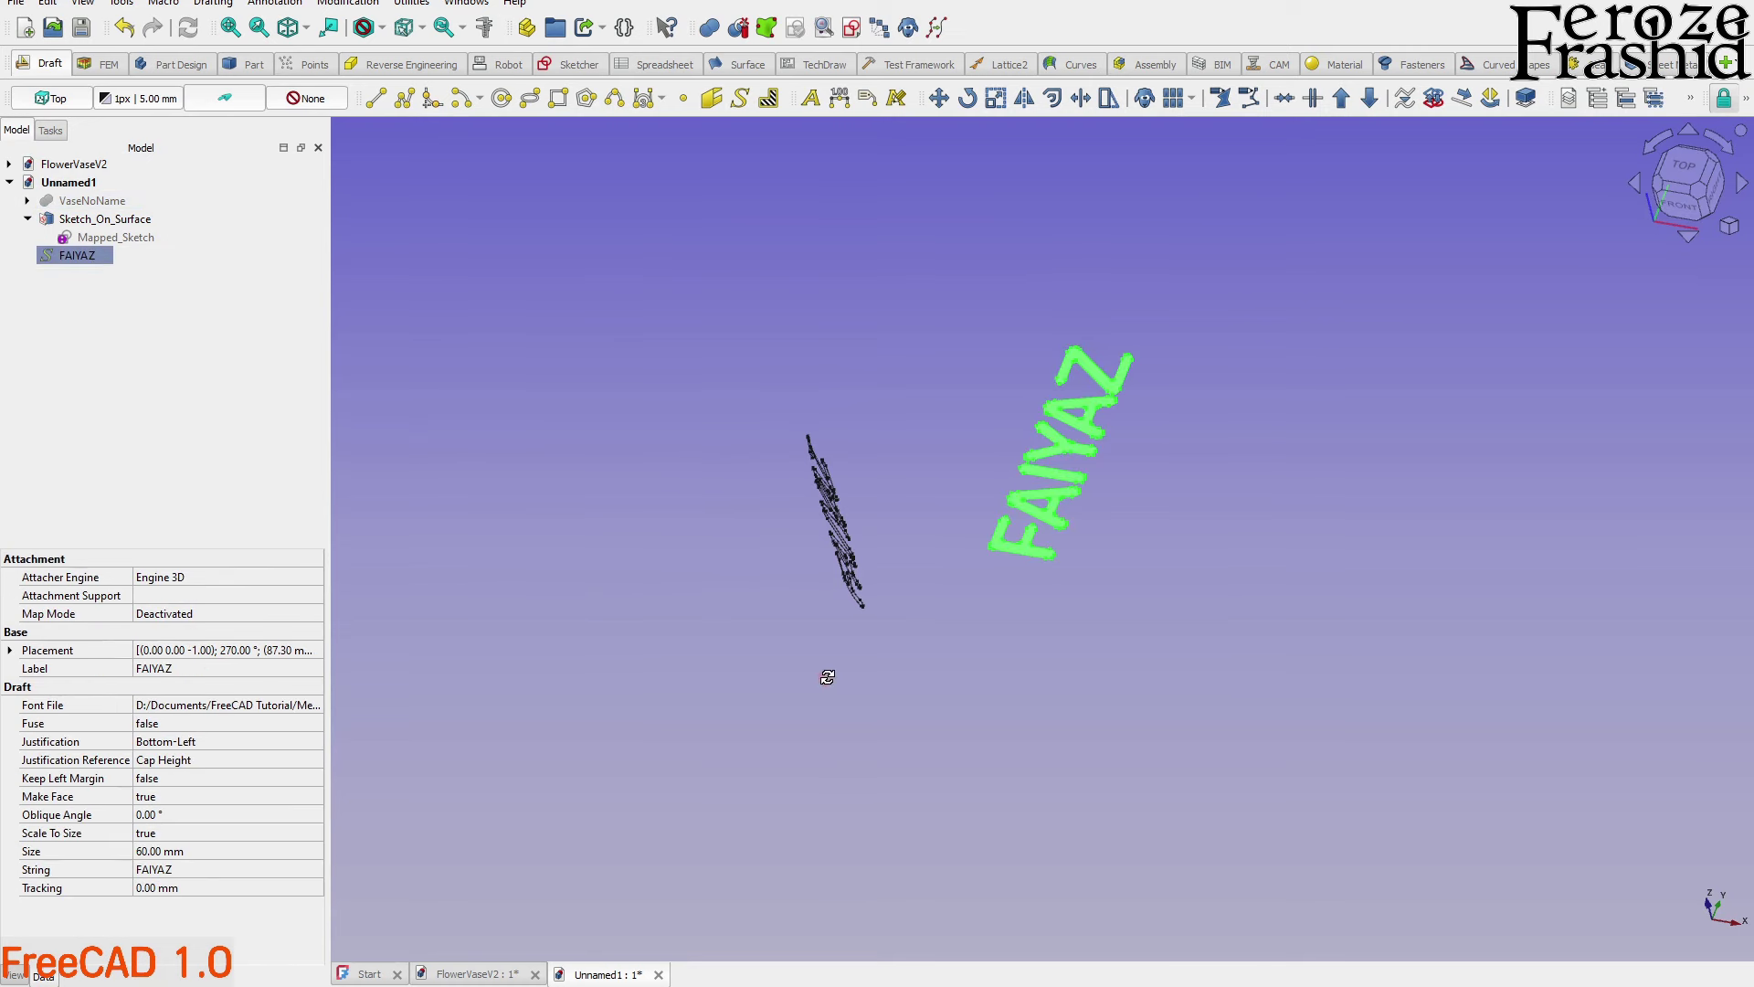
pyautogui.moveTo(827, 676); pyautogui.dragTo(976, 592, button='middle')
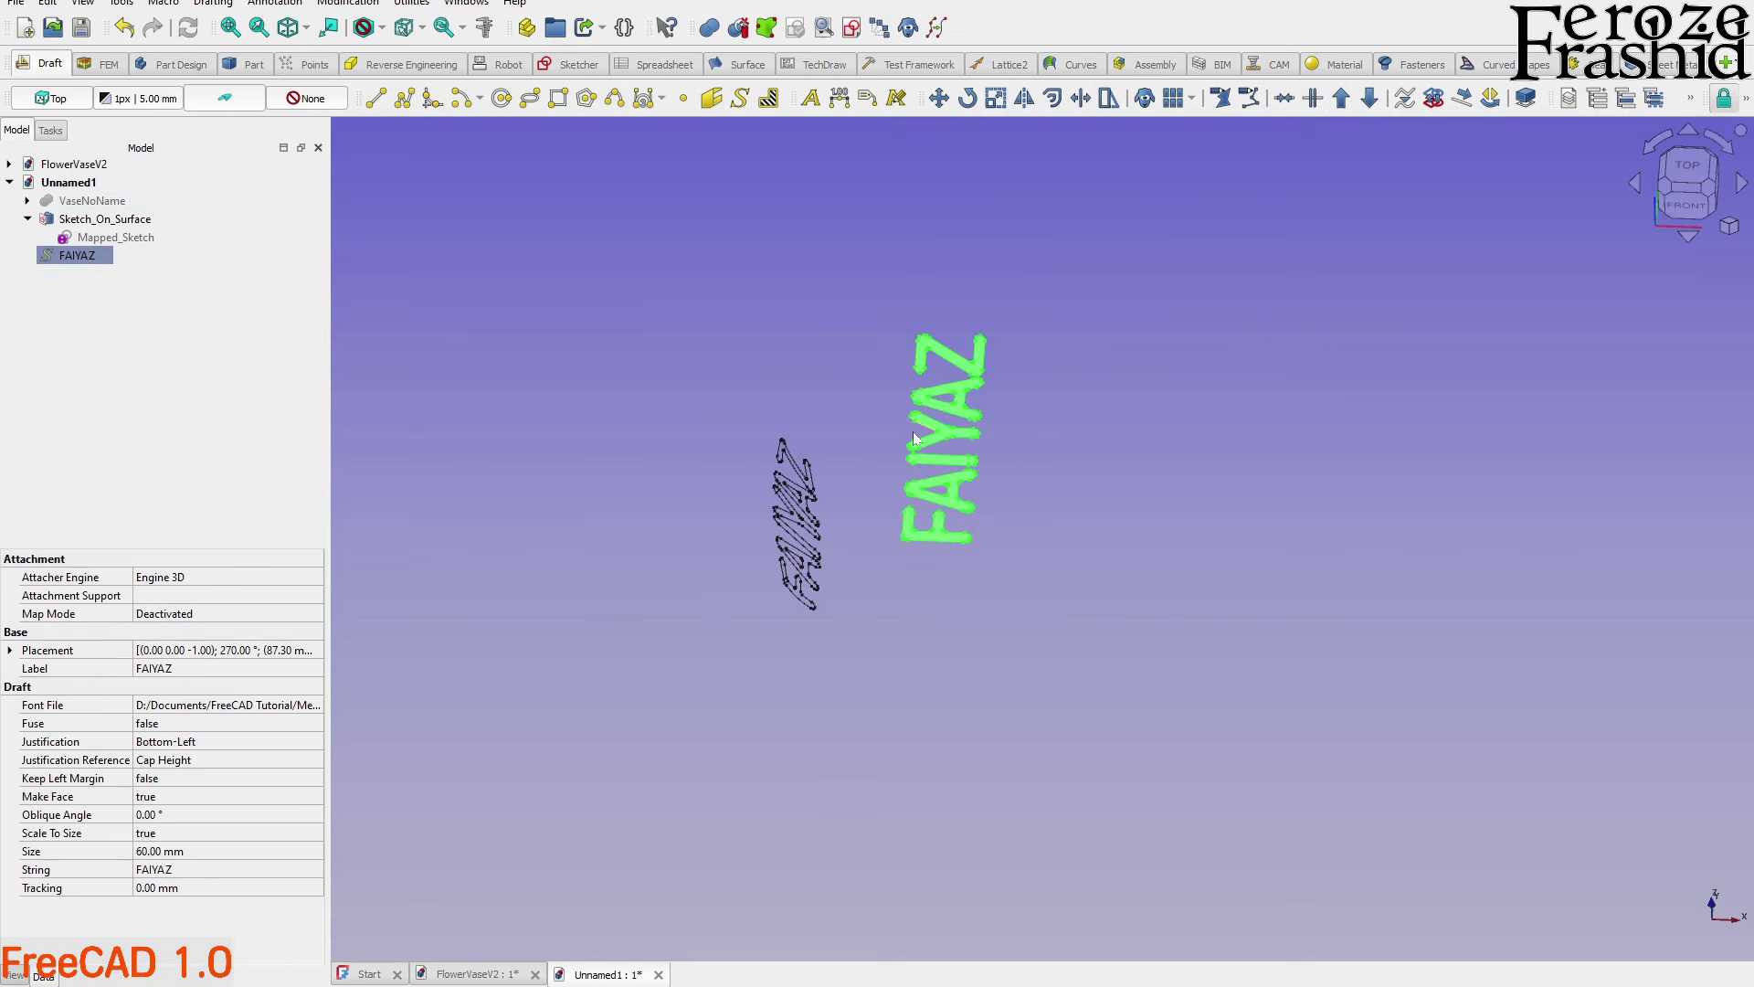
# Turn the two vertical construction lines of Mapped_Sketch back into normal geometry and close the sketch
pyautogui.click(105, 238)
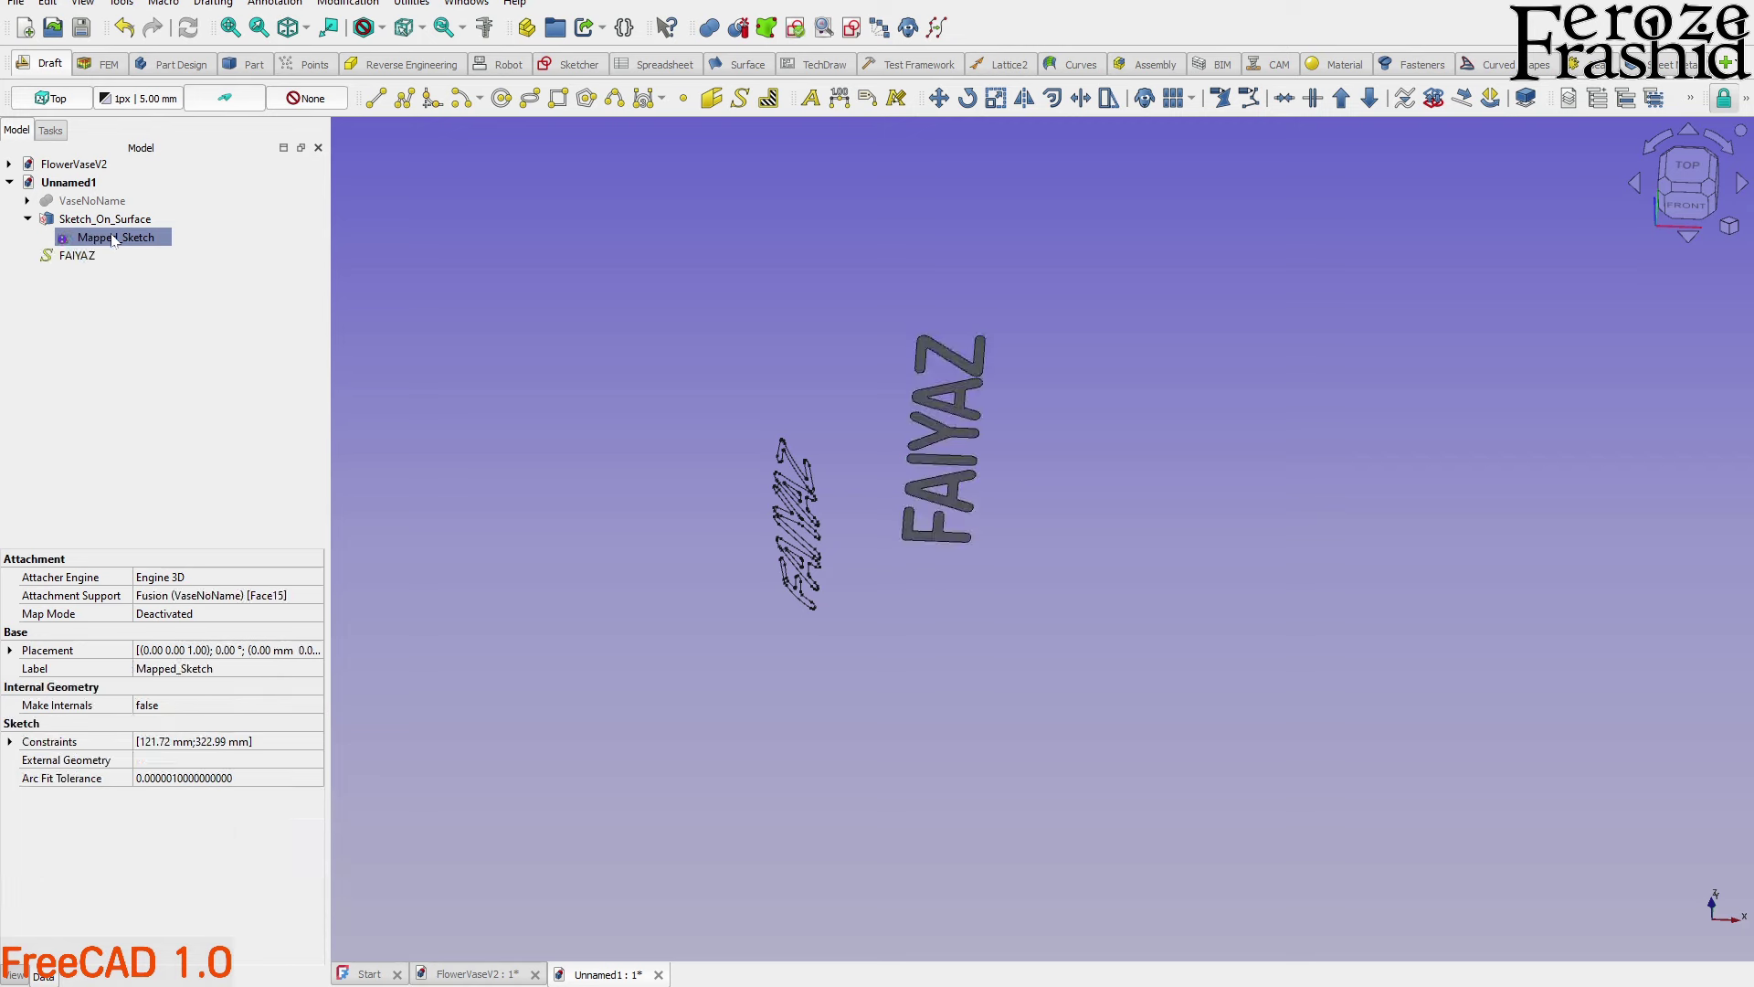
pyautogui.doubleClick(105, 239)
pyautogui.click(855, 288)
pyautogui.click(996, 306)
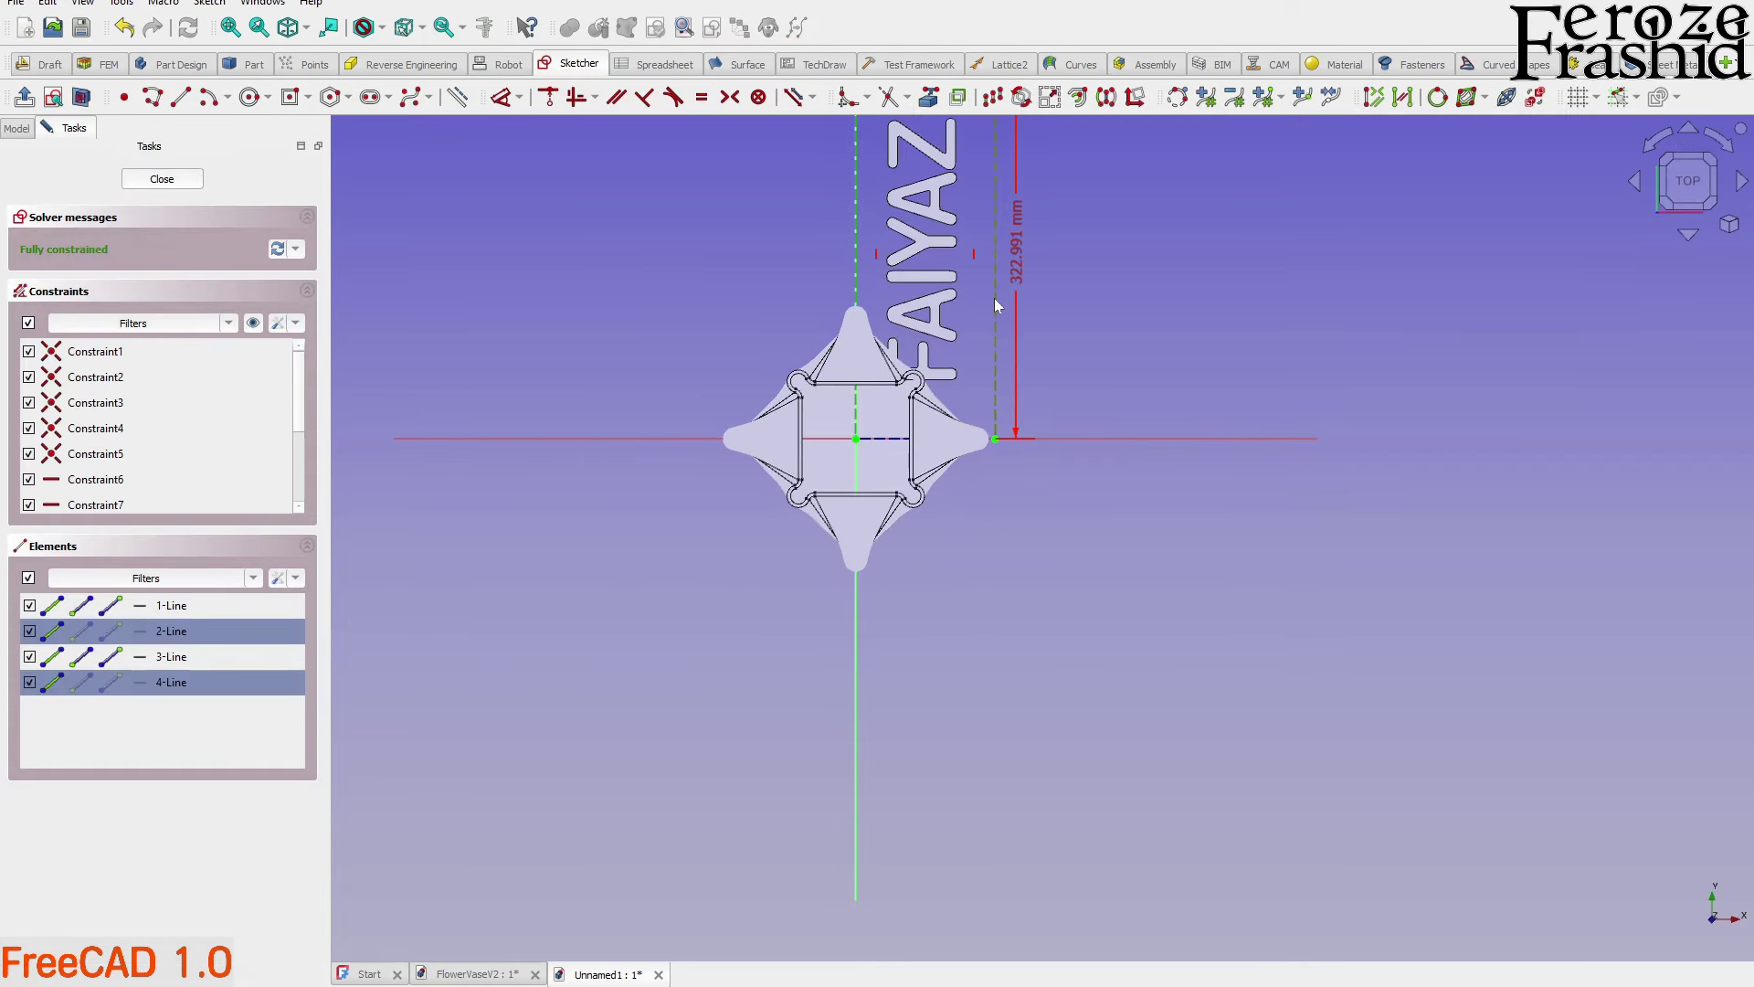
pyautogui.press('g')
pyautogui.press('n')
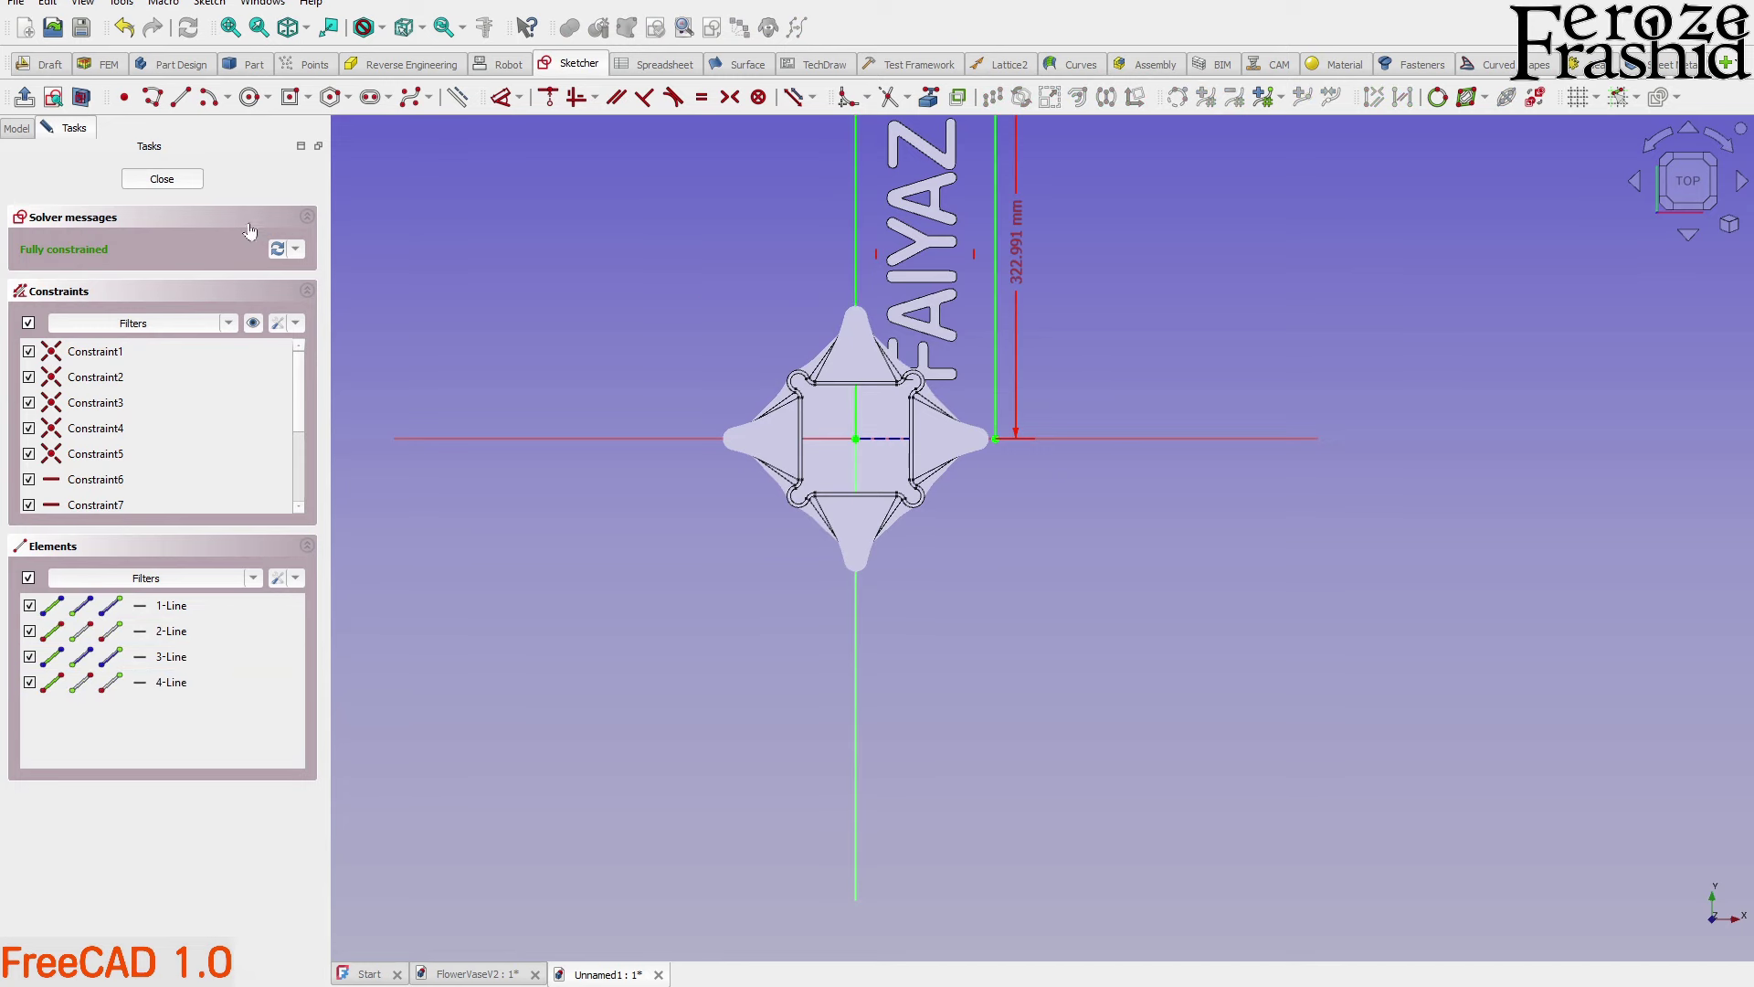
pyautogui.click(195, 182)
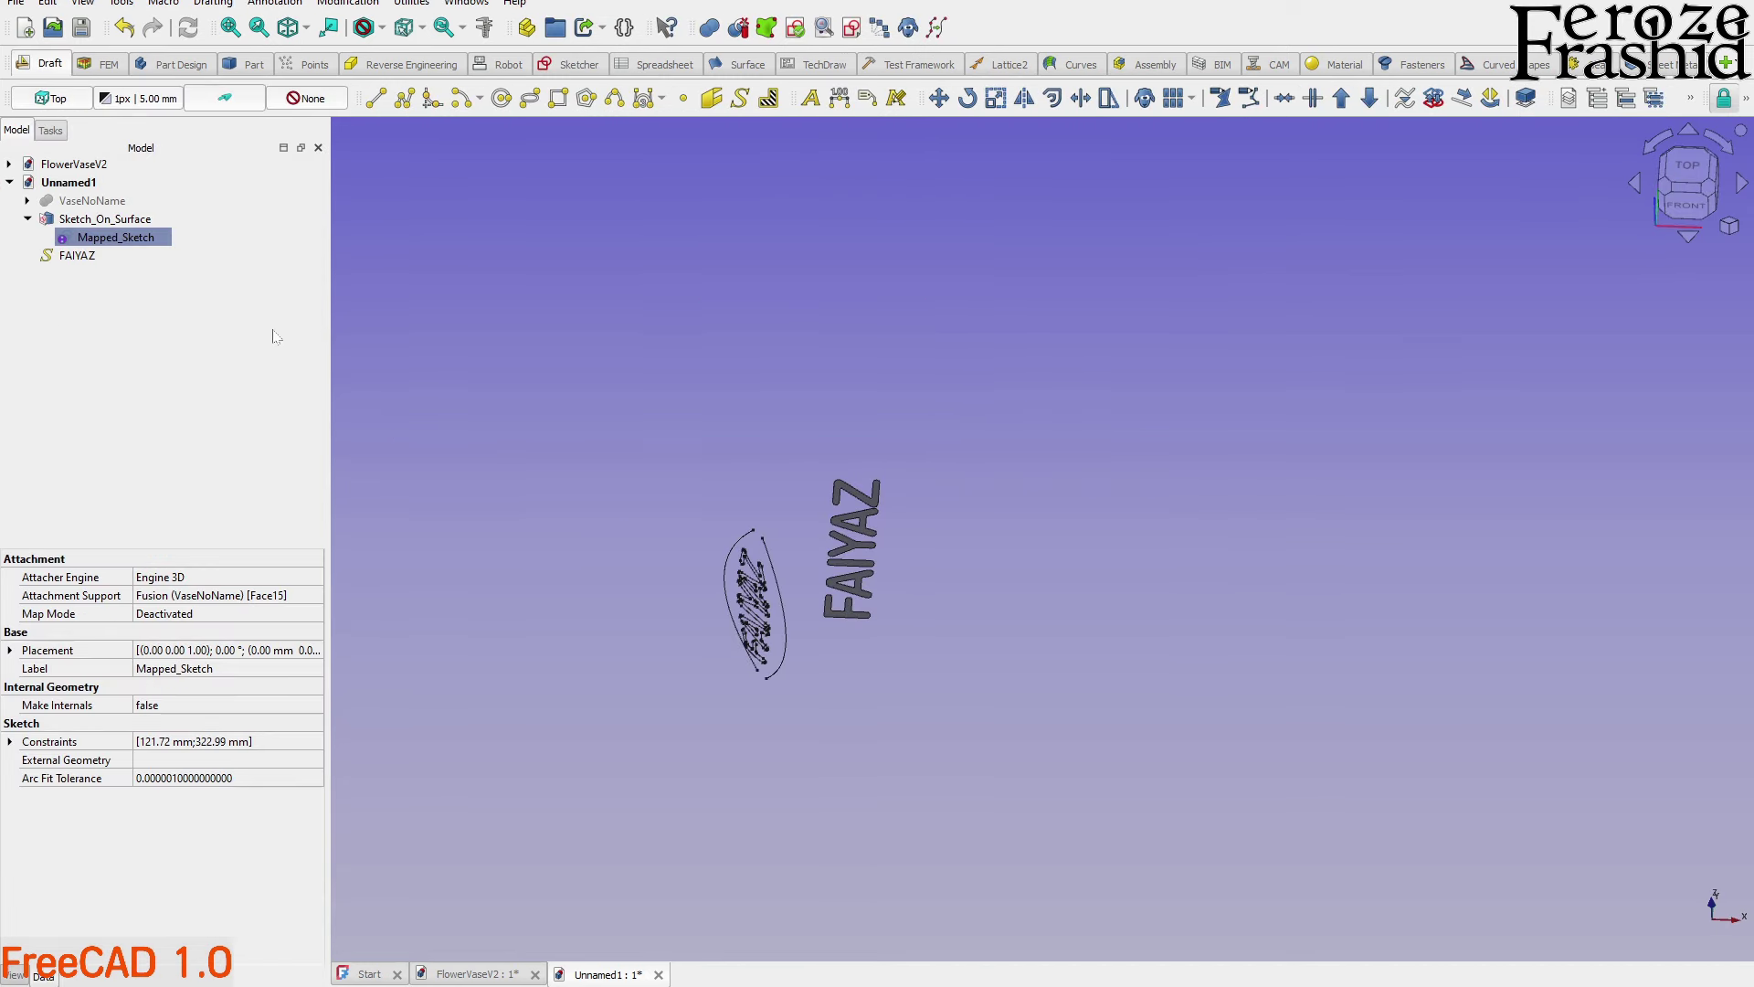
# Draw a circle about 19 mm in diameter above the lettering, between the two vertical lines of Mapped_Sketch, and close the sketch
pyautogui.click(728, 593)
pyautogui.scroll(4, 863, 526)
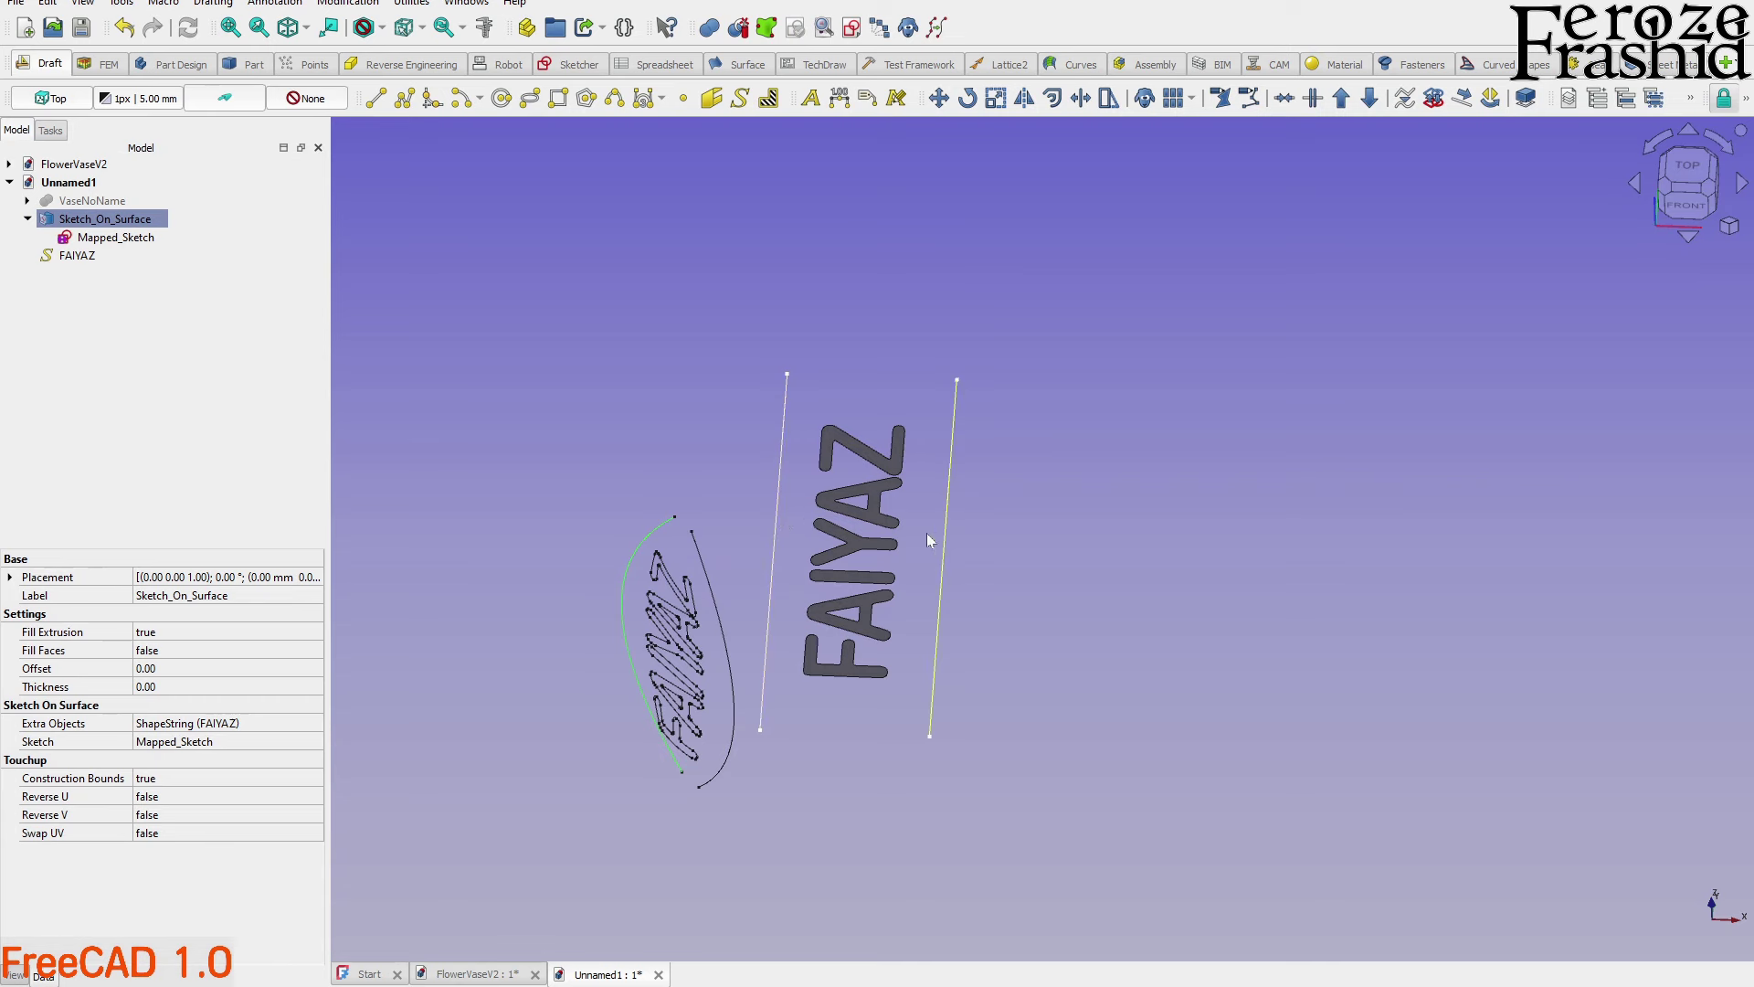
pyautogui.doubleClick(116, 237)
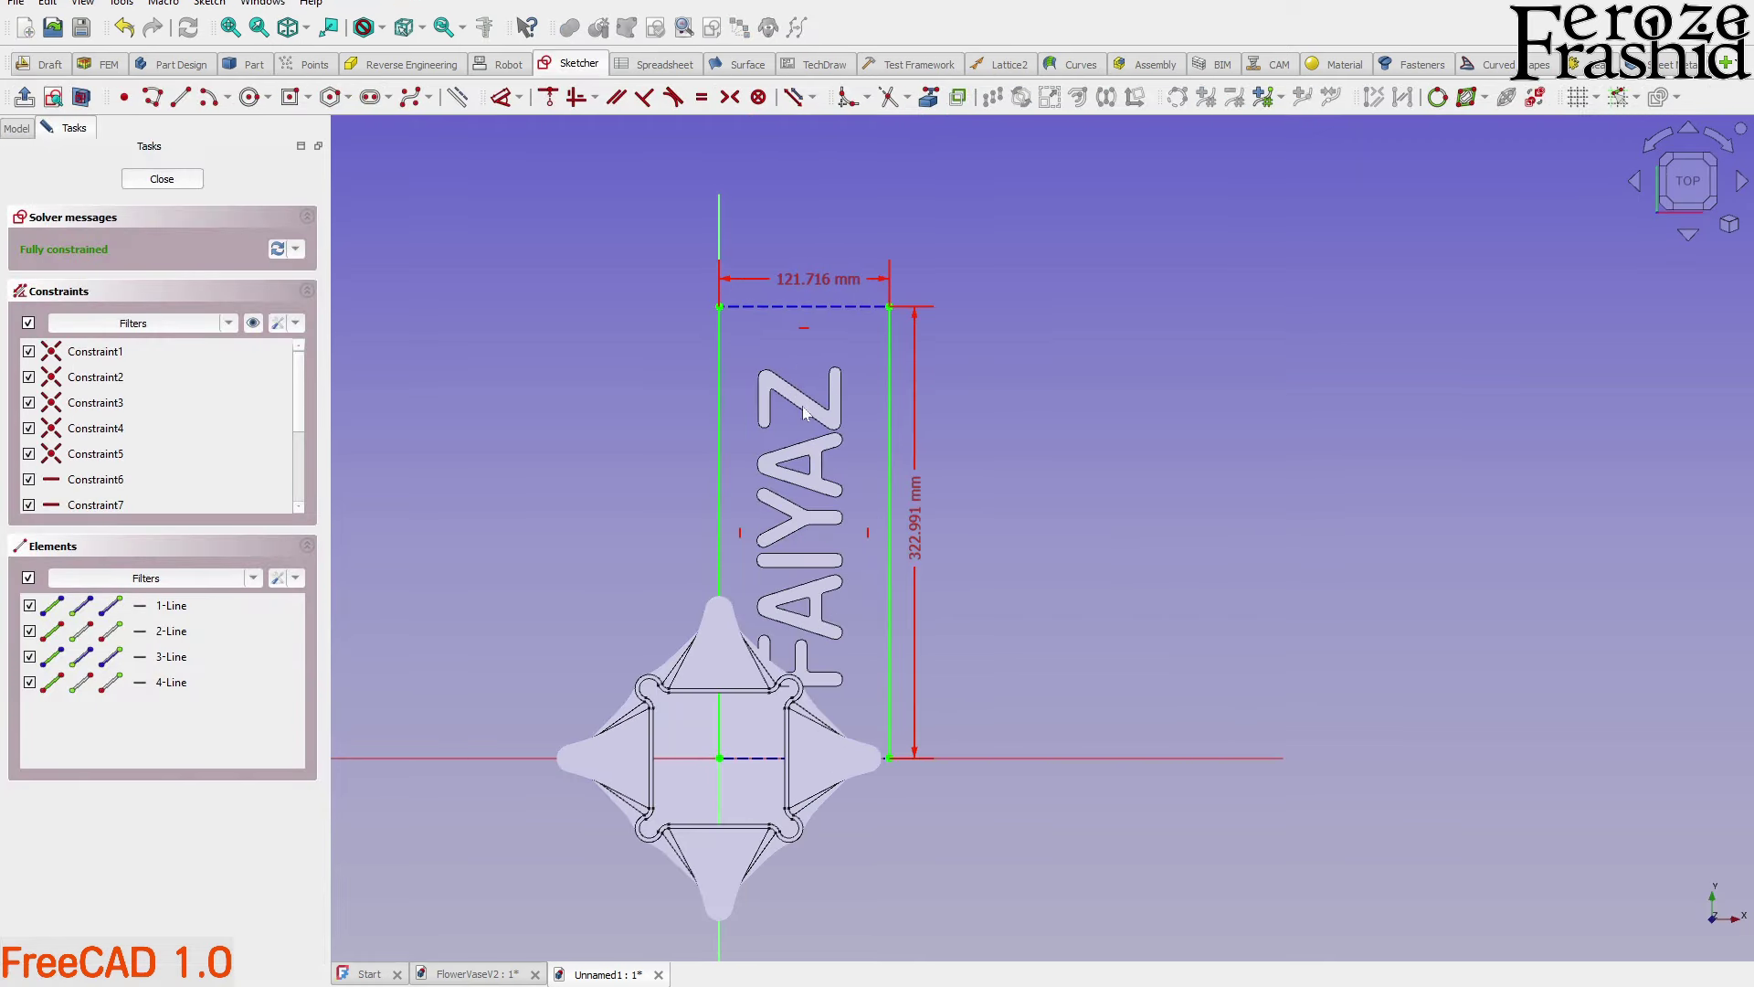
pyautogui.click(250, 97)
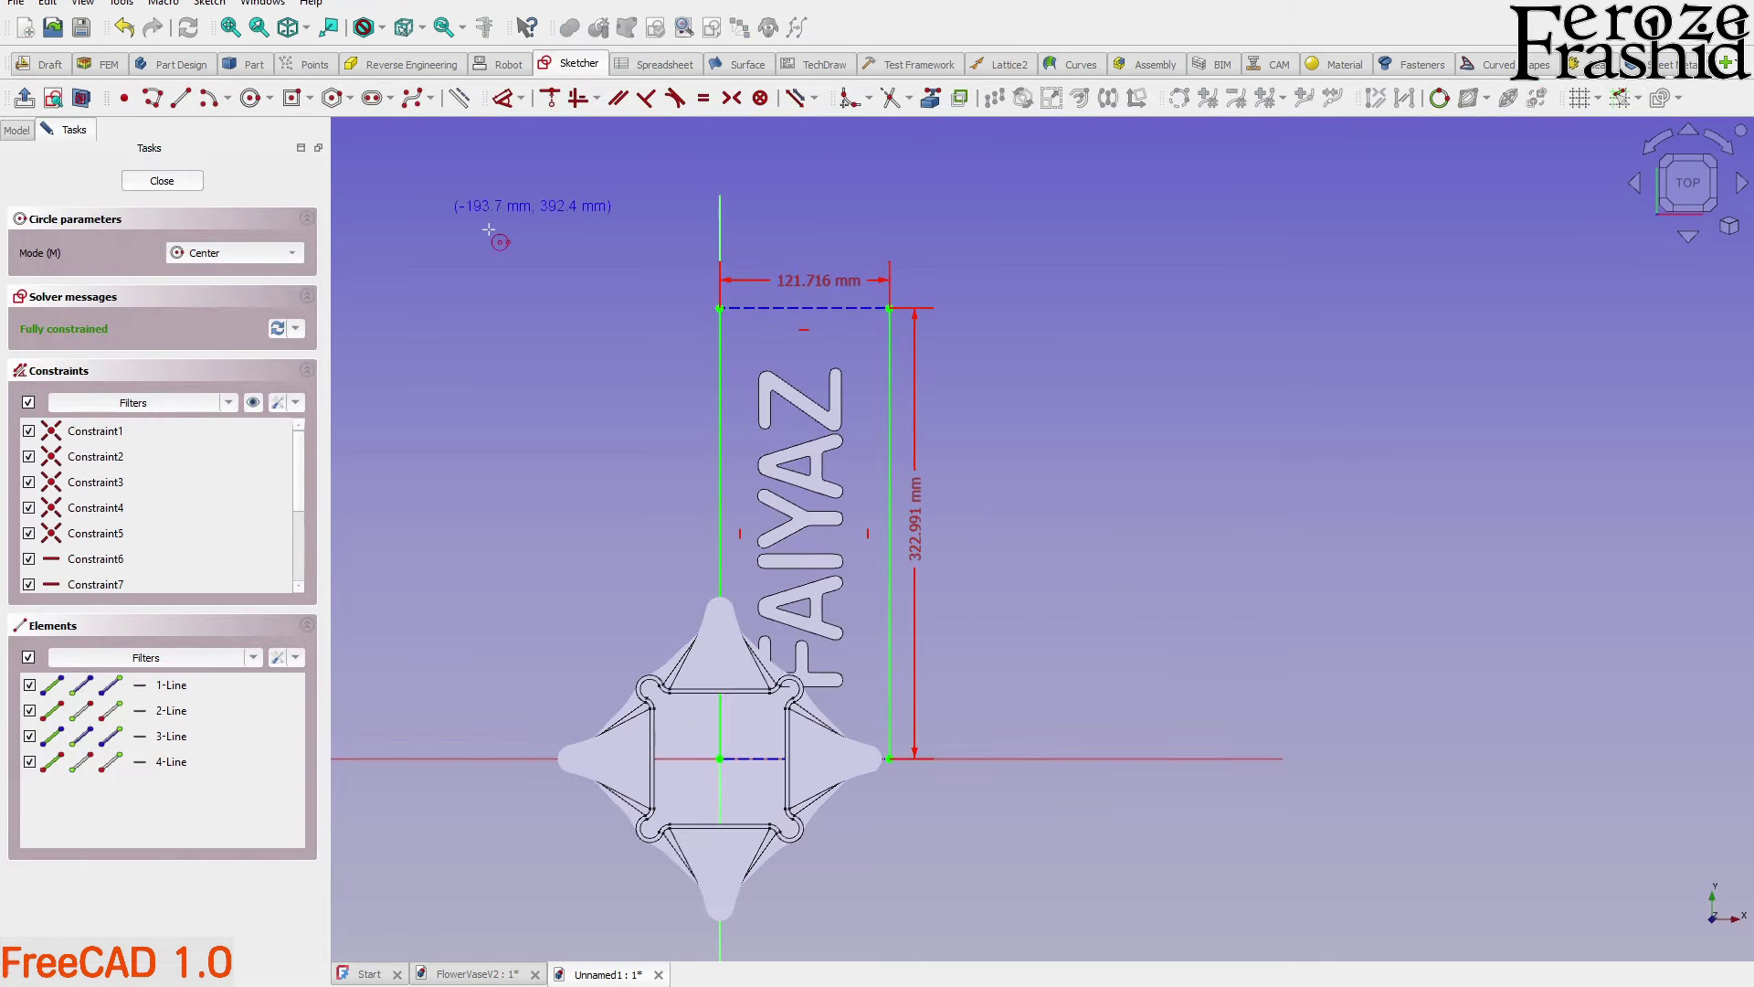
pyautogui.click(781, 336)
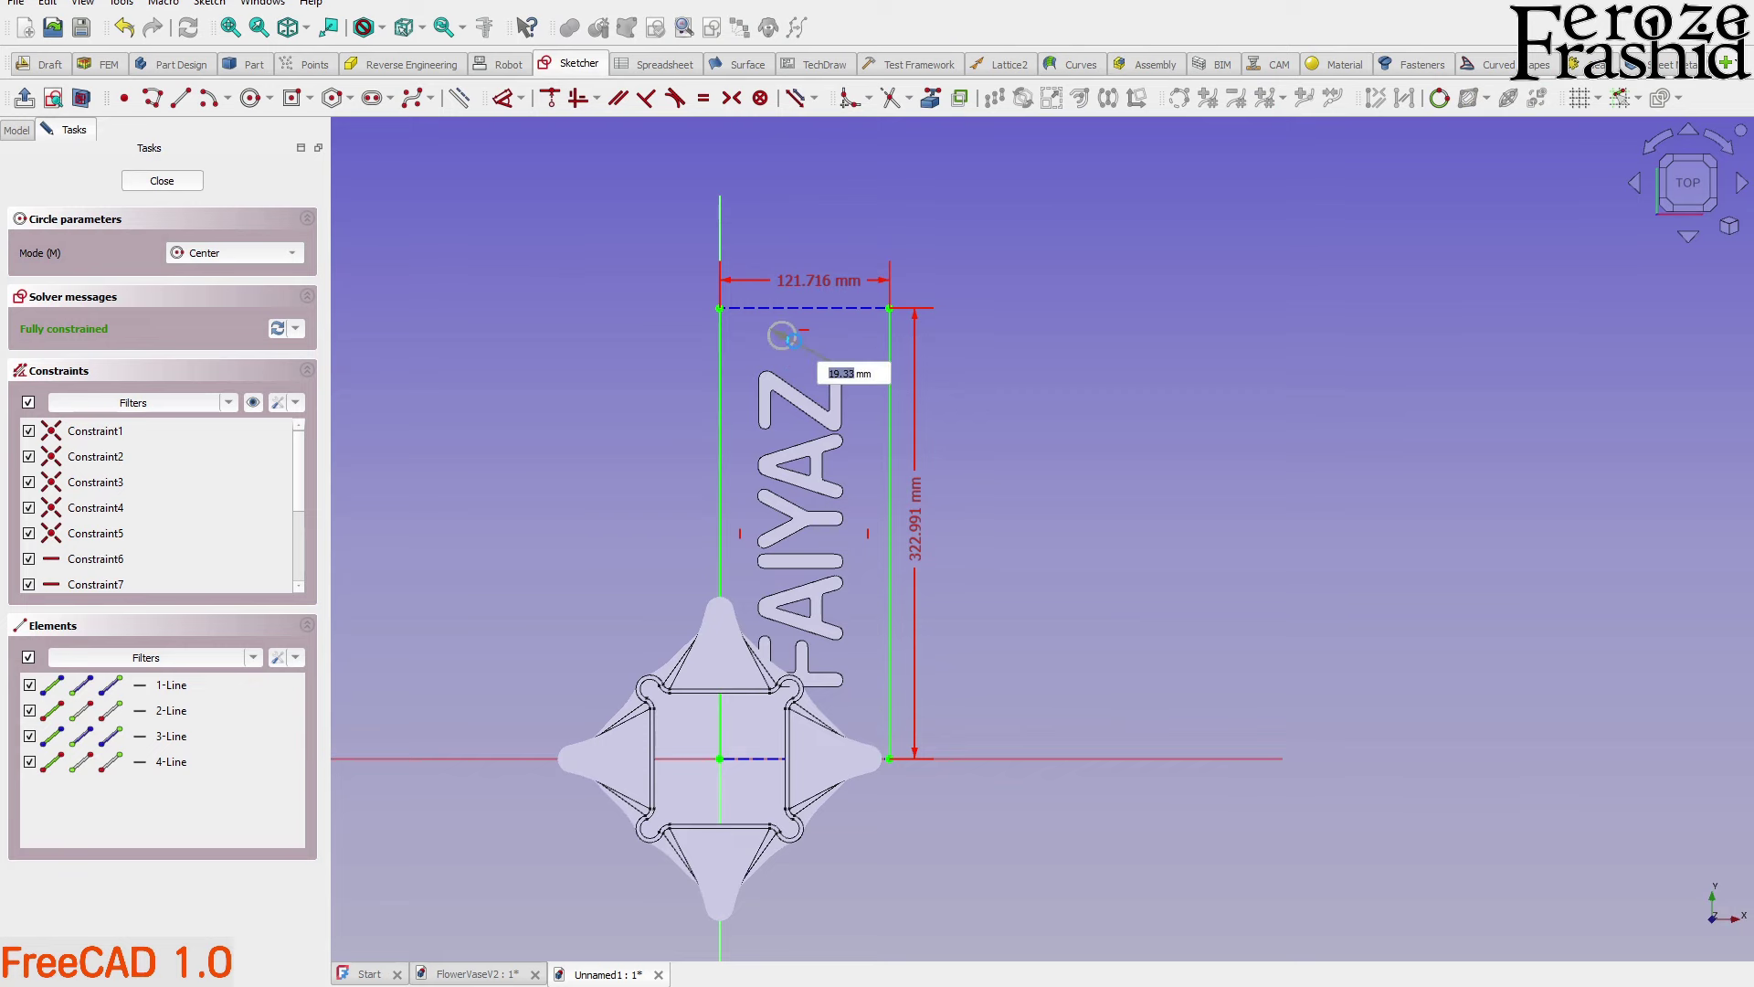
pyautogui.click(792, 340)
pyautogui.click(186, 181)
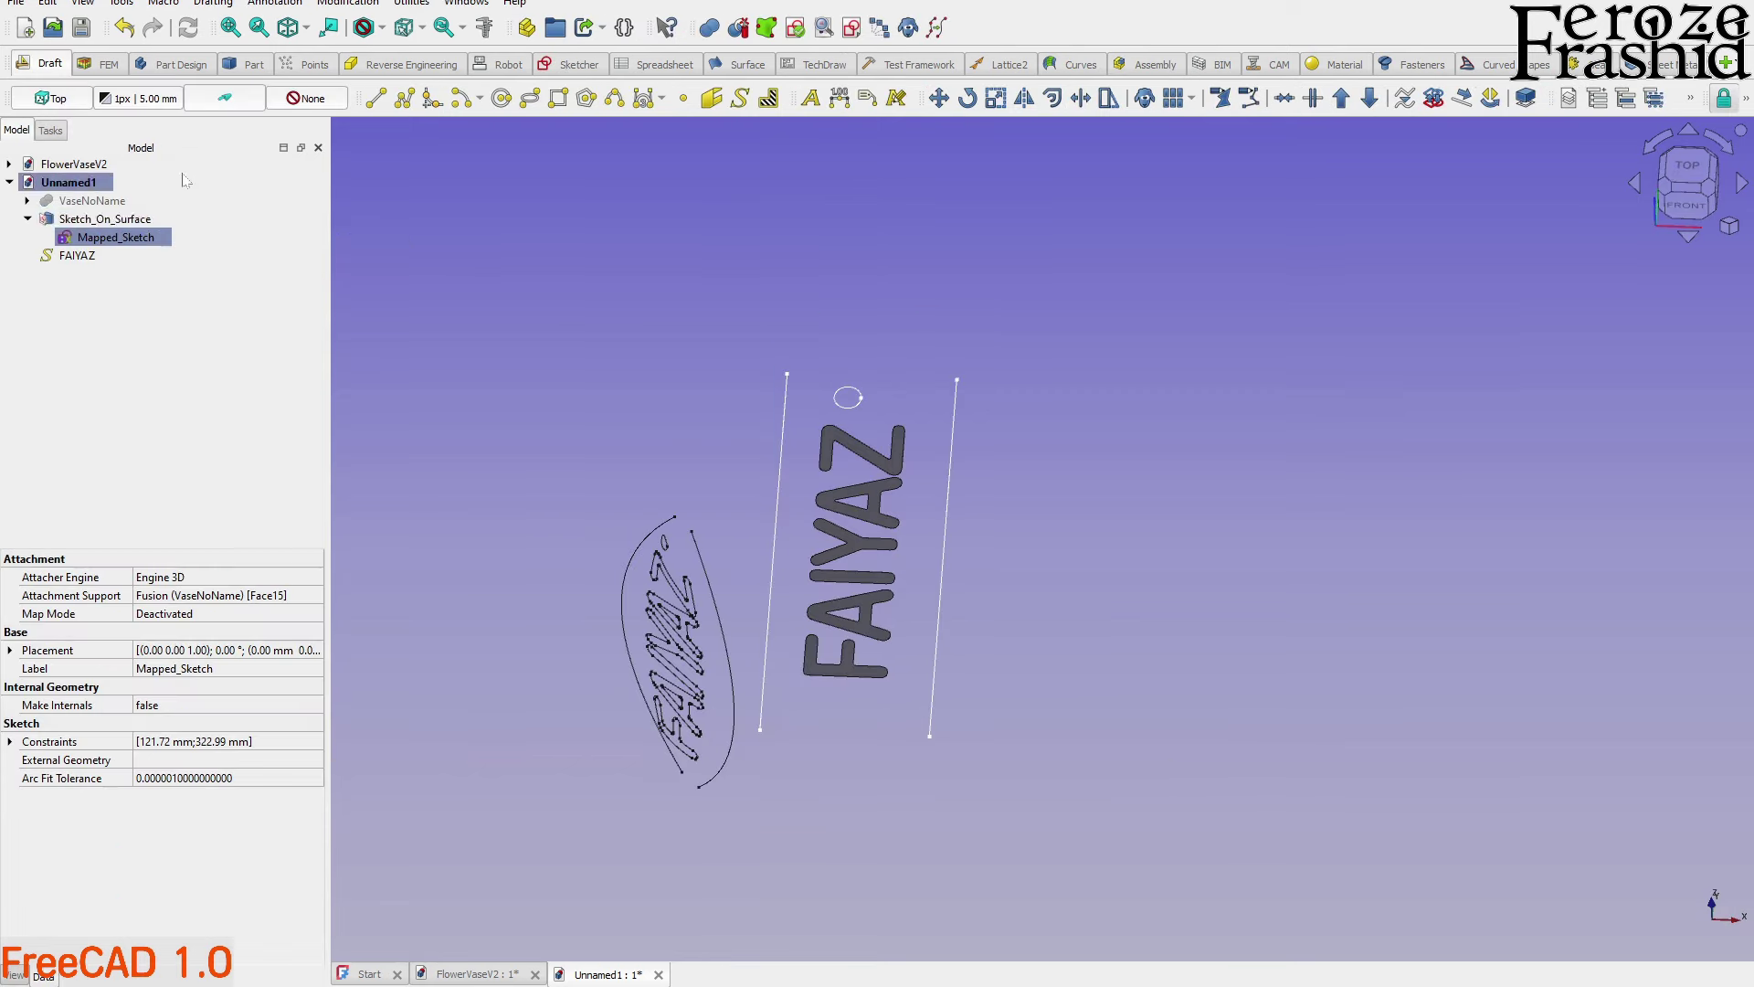
# Compare the circle and vertical lines of Mapped_Sketch with their mapped copies in Sketch_On_Surface
pyautogui.scroll(3, 662, 559)
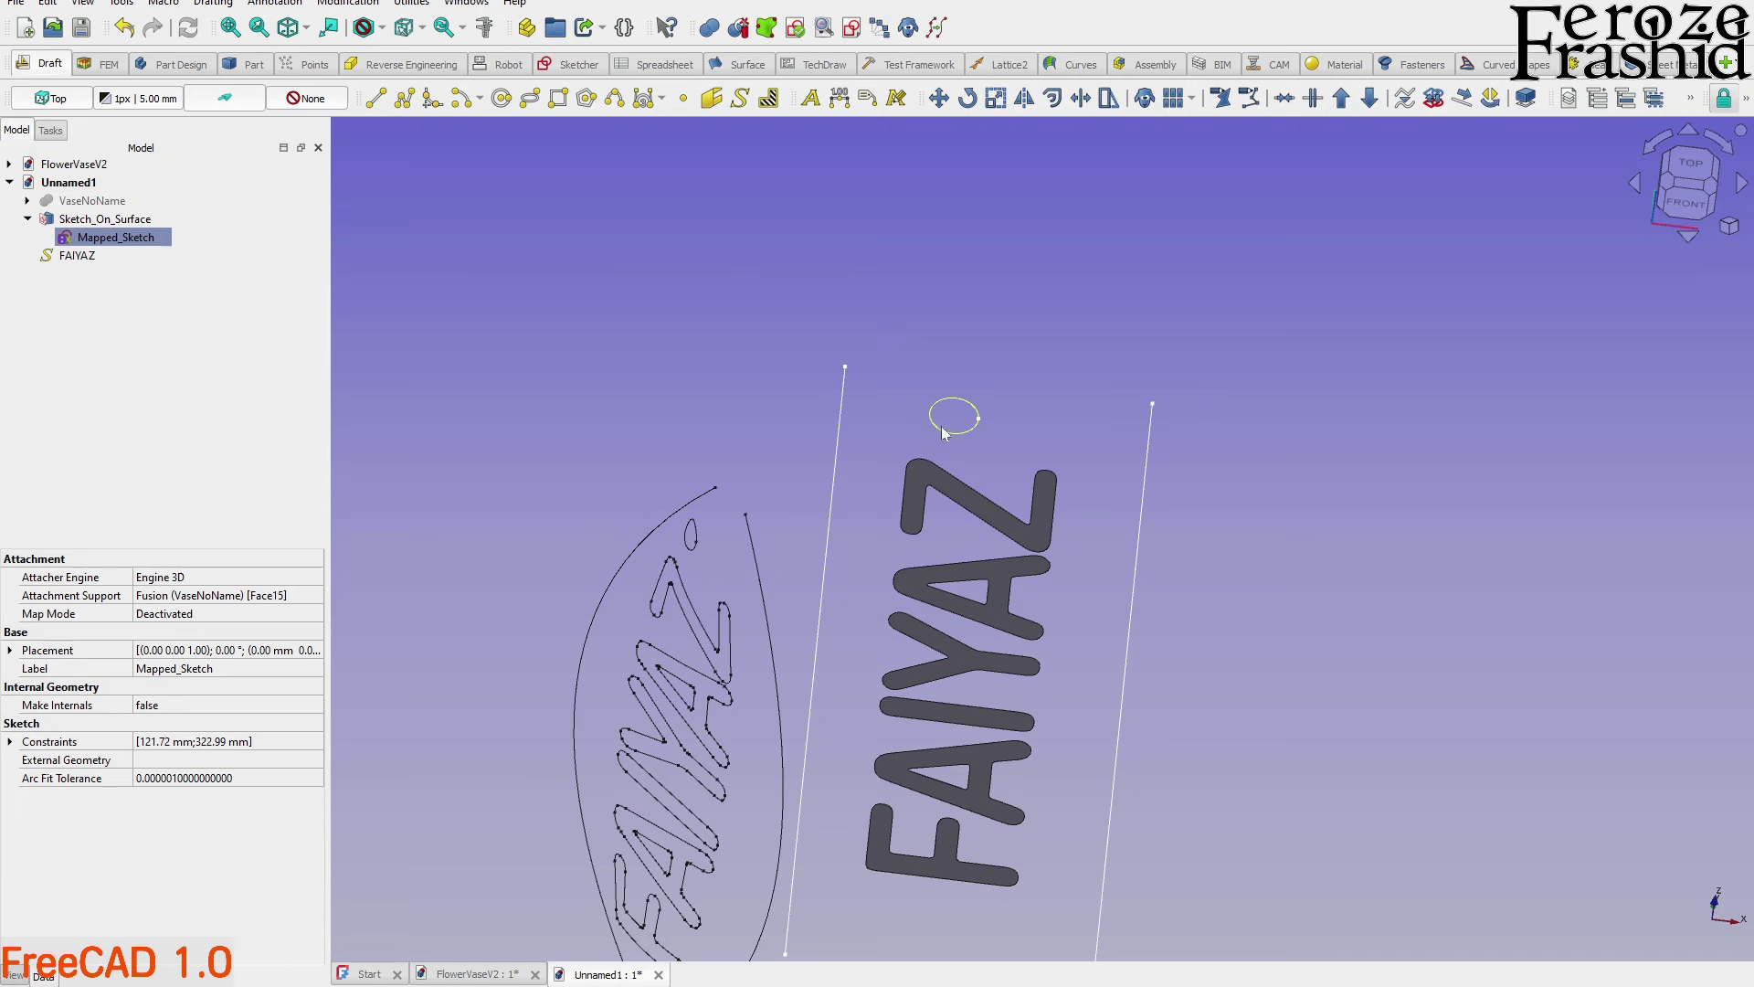
pyautogui.scroll(-2, 930, 453)
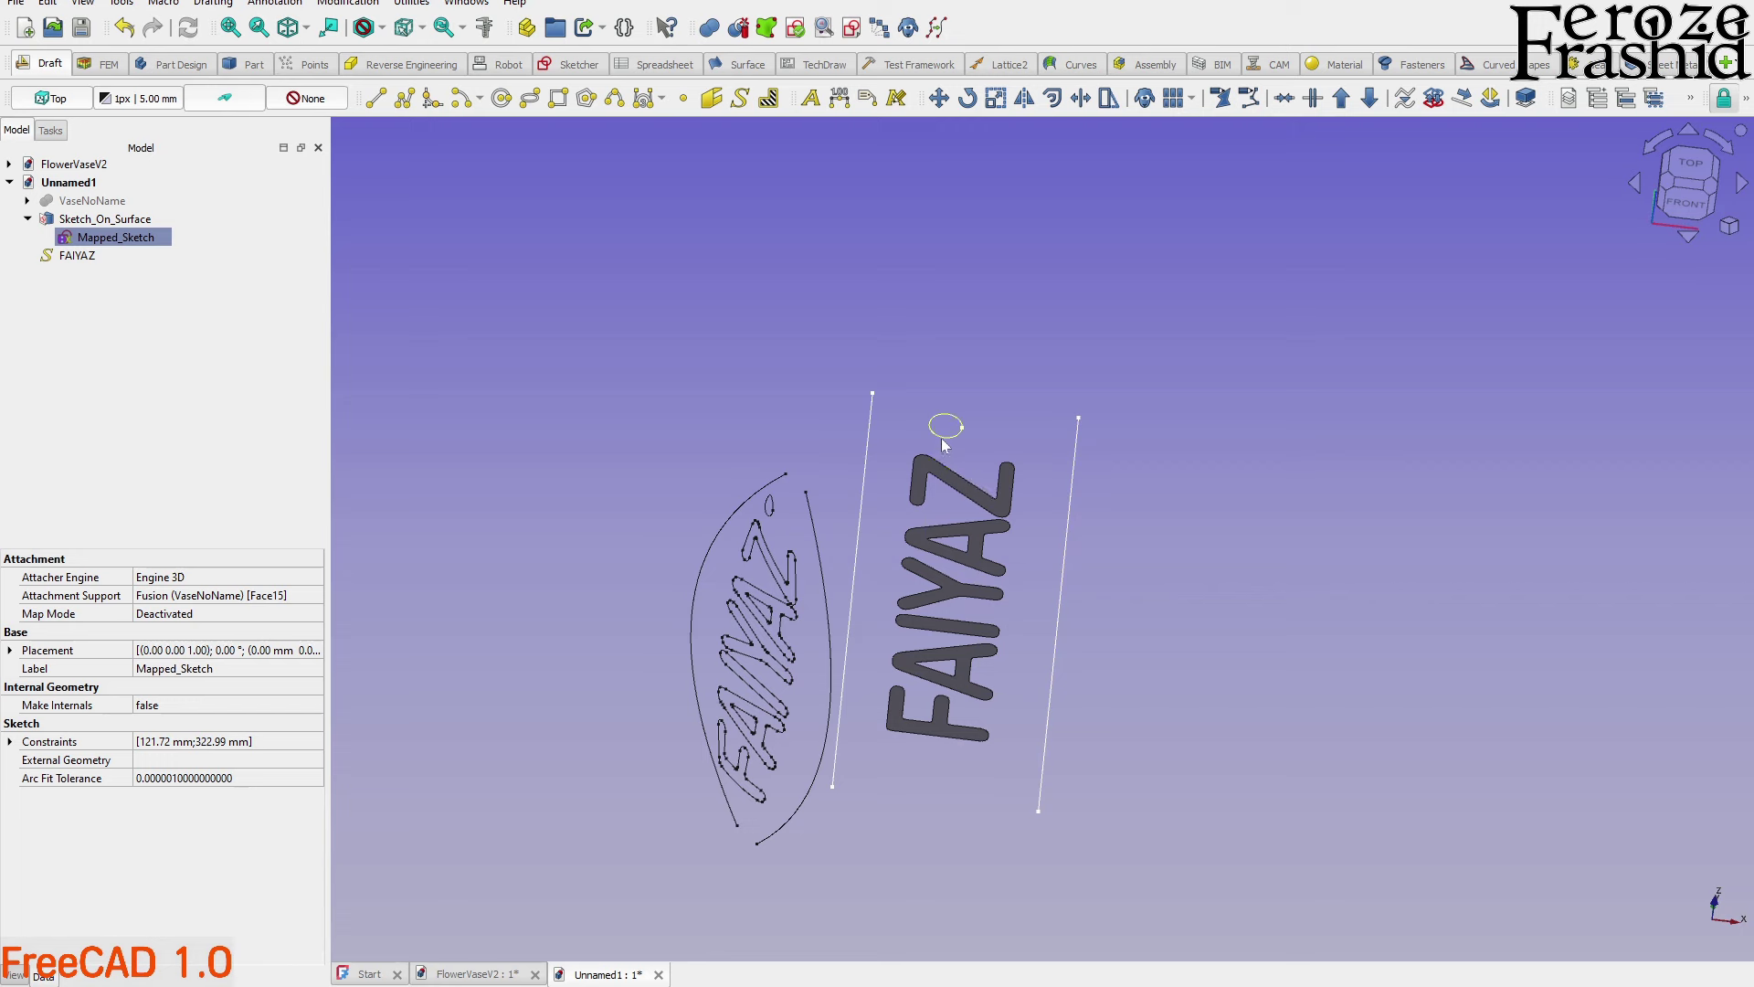
pyautogui.click(133, 219)
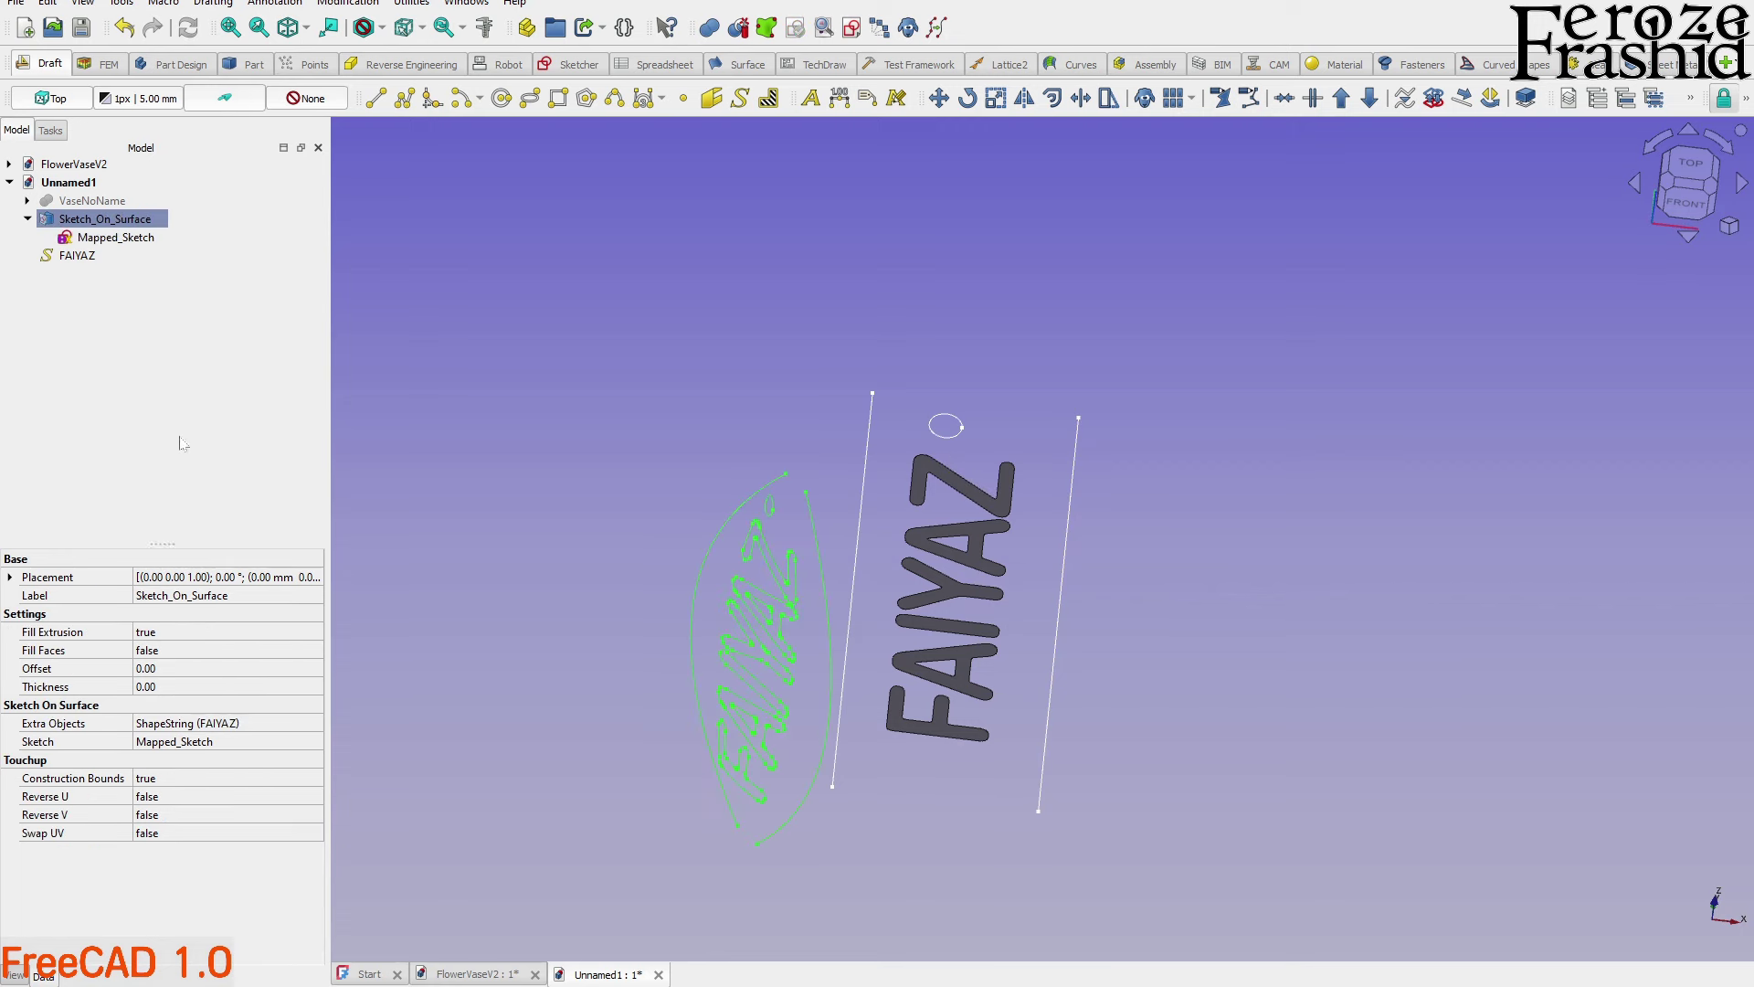
pyautogui.keyDown('ctrl'); pyautogui.click(140, 241); pyautogui.keyUp('ctrl')
pyautogui.click(141, 241)
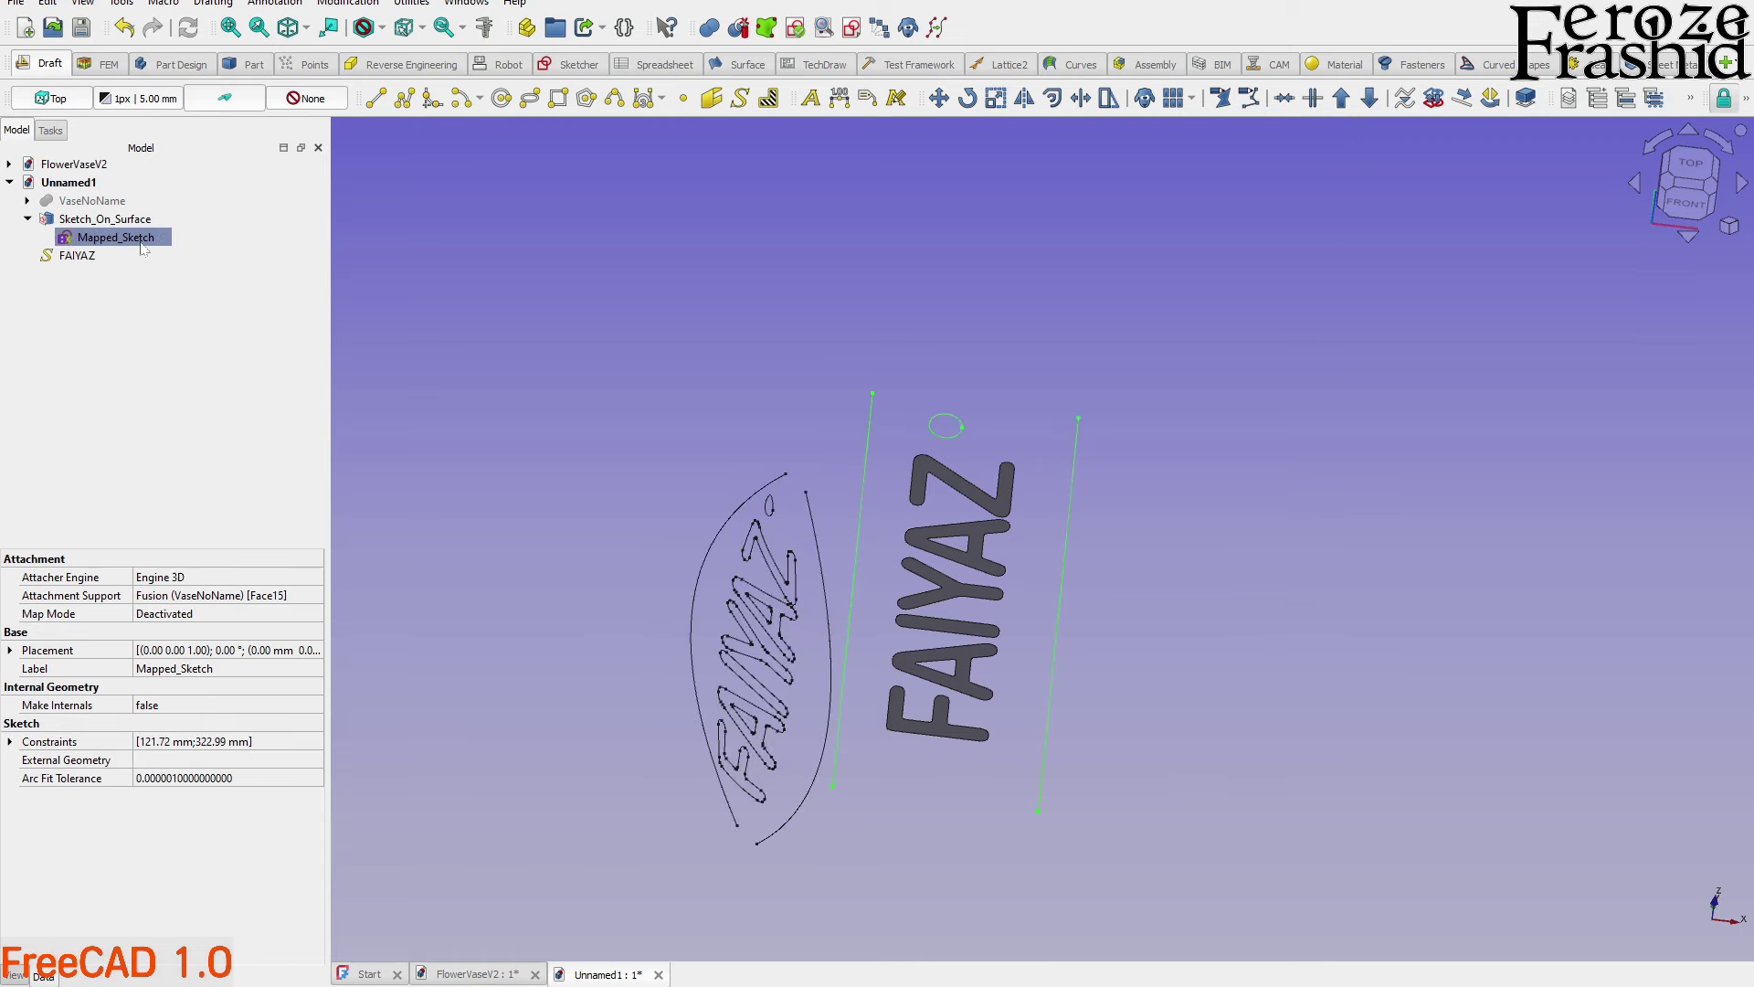
# Turn both vertical lines of Mapped_Sketch into construction geometry, remove the circle above the lettering, and close the sketch
pyautogui.doubleClick(141, 241)
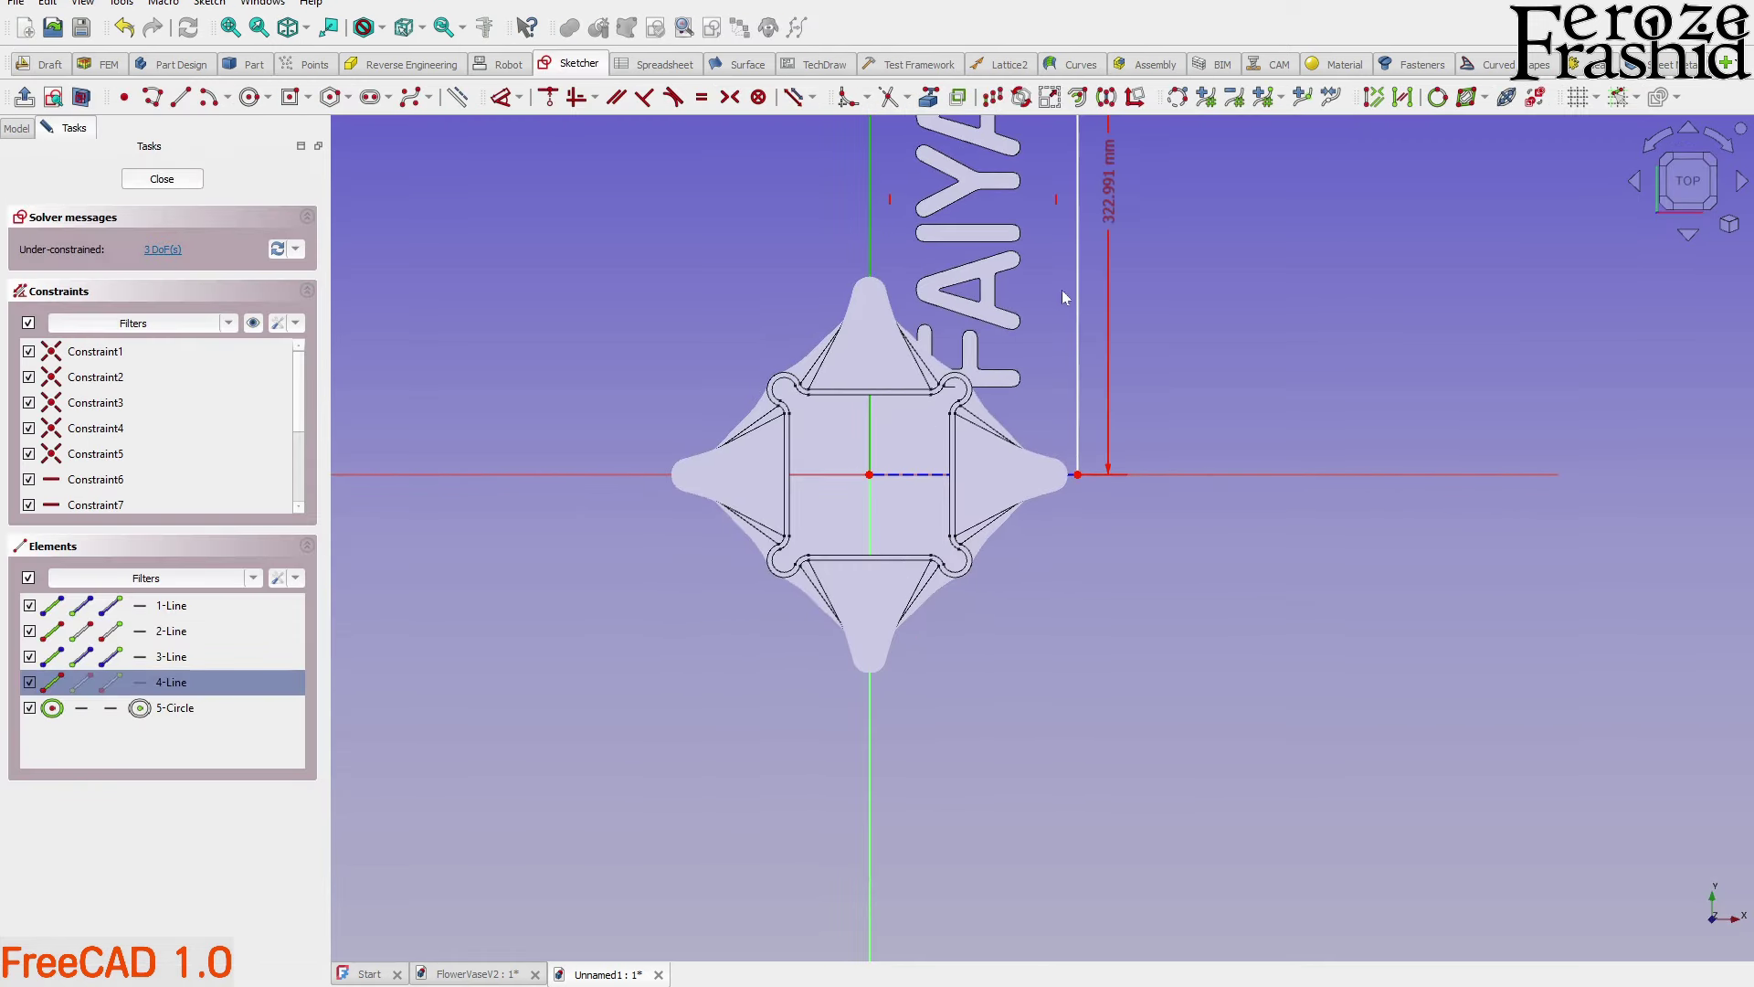
pyautogui.click(1078, 303)
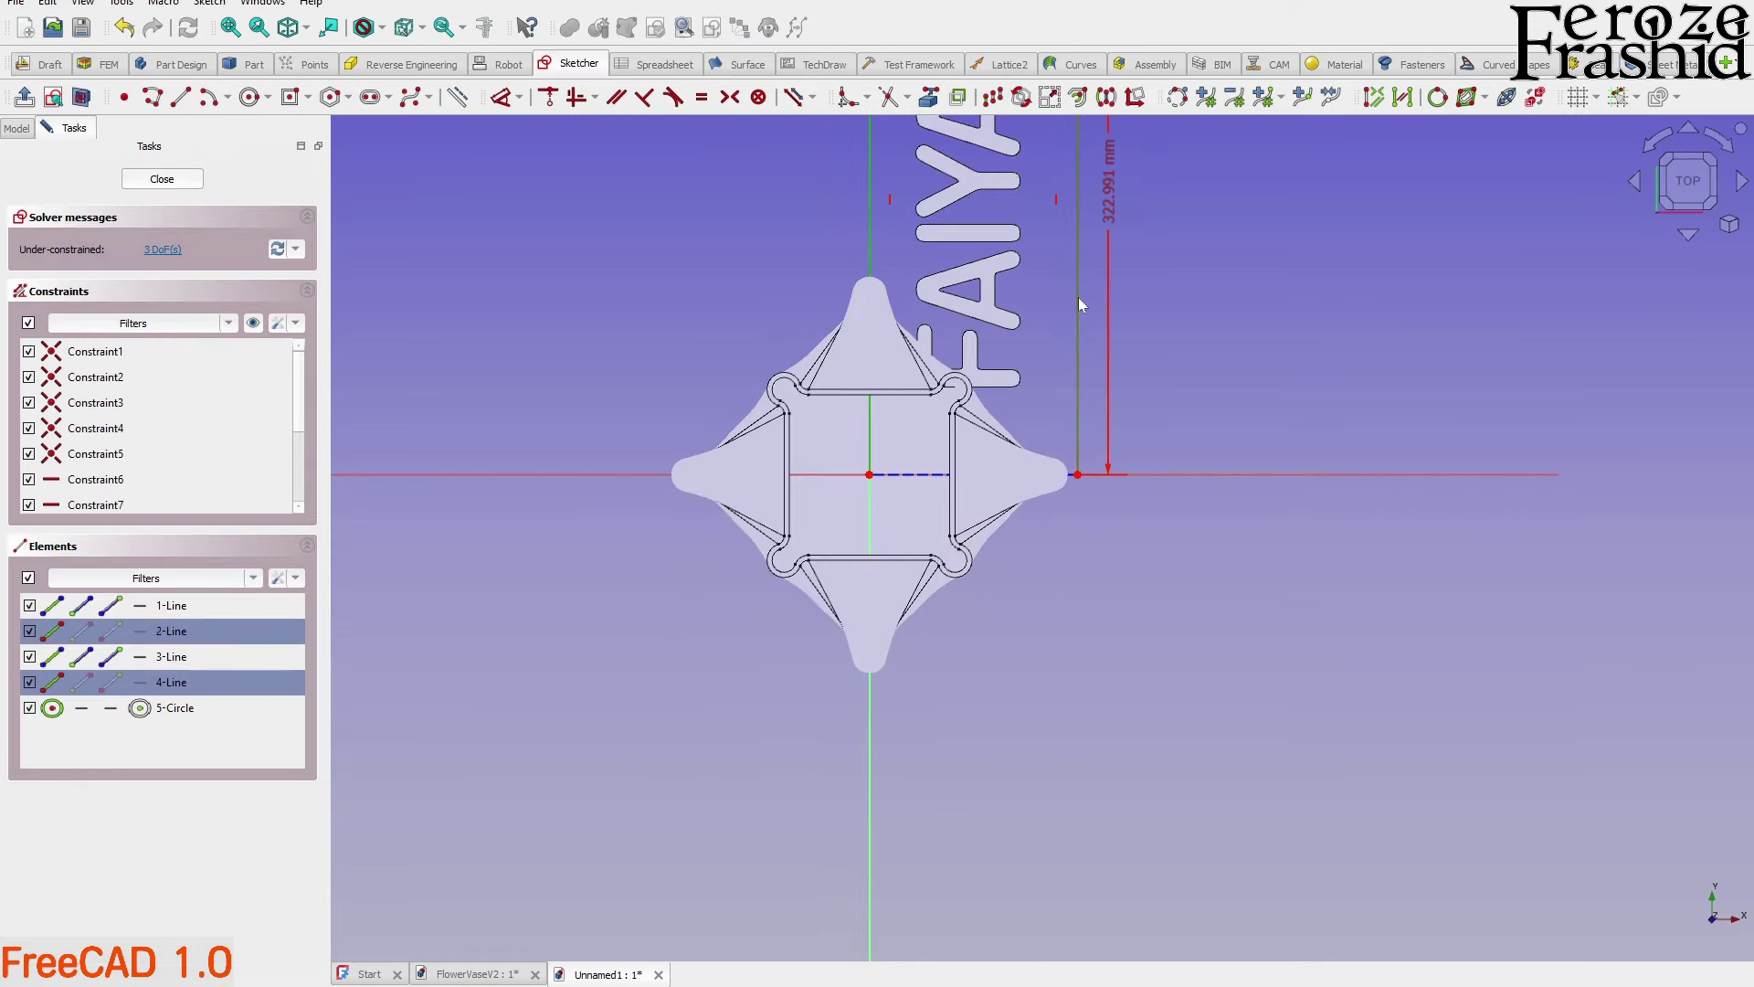
pyautogui.click(987, 840)
pyautogui.scroll(-3, 987, 840)
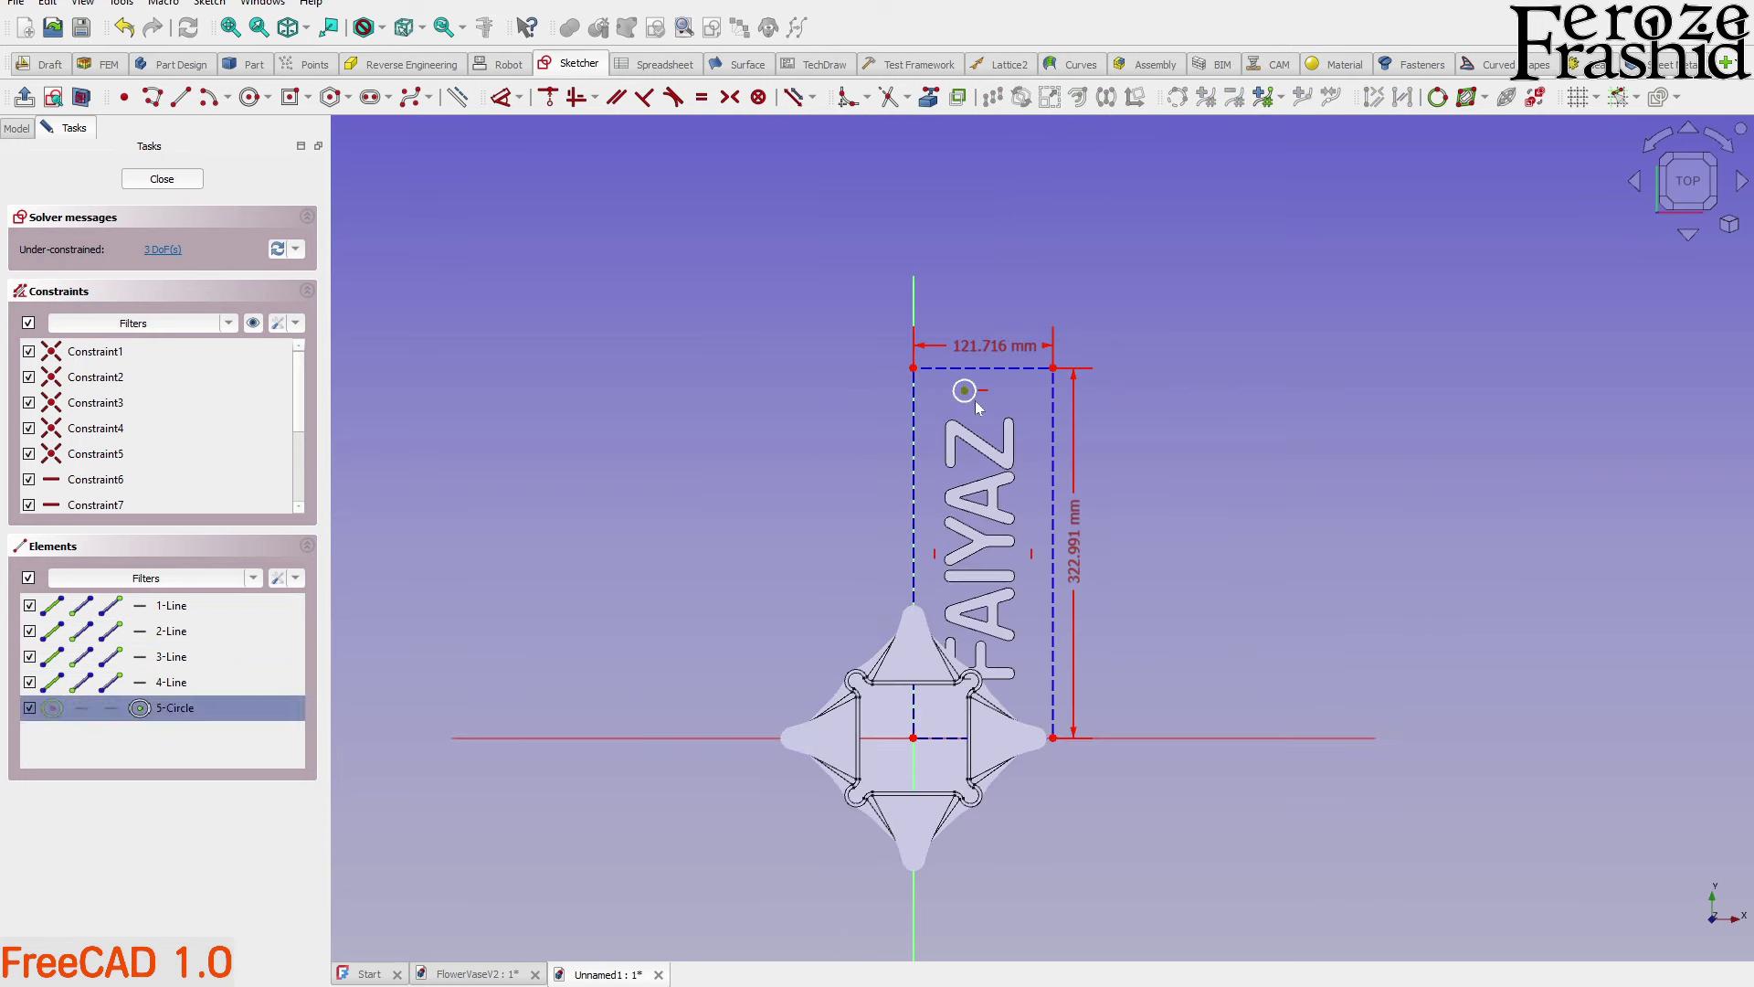
pyautogui.click(975, 406)
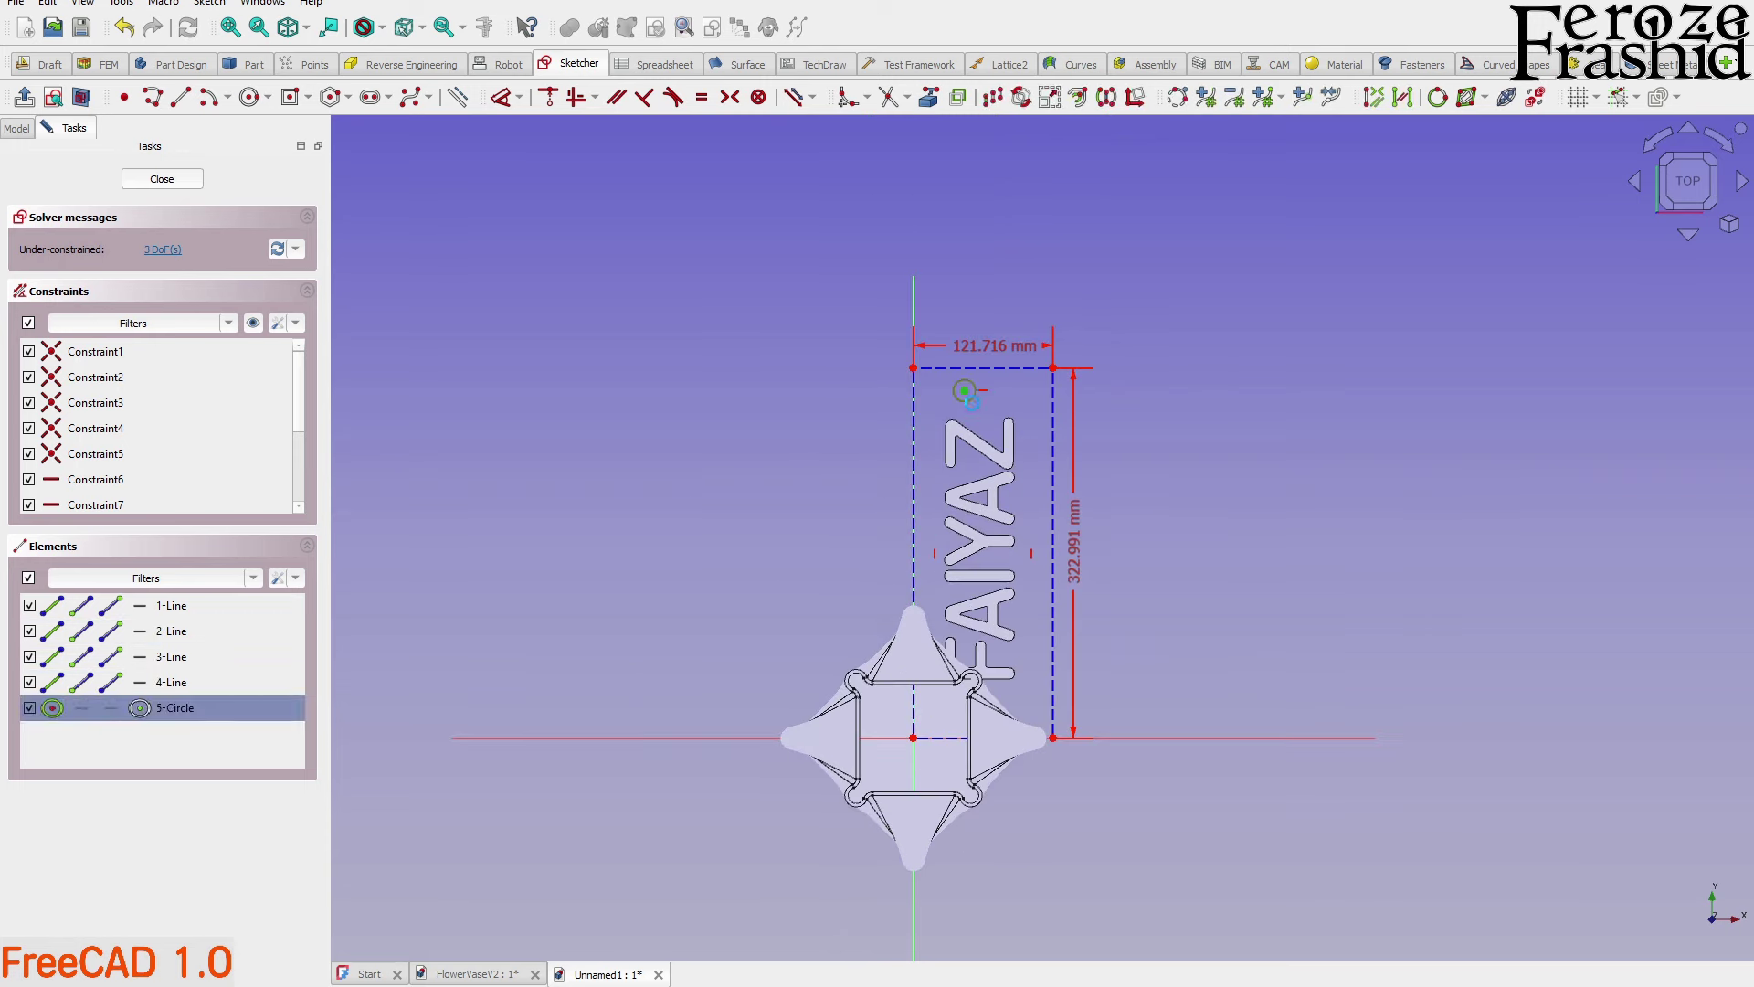
pyautogui.click(479, 333)
pyautogui.click(162, 178)
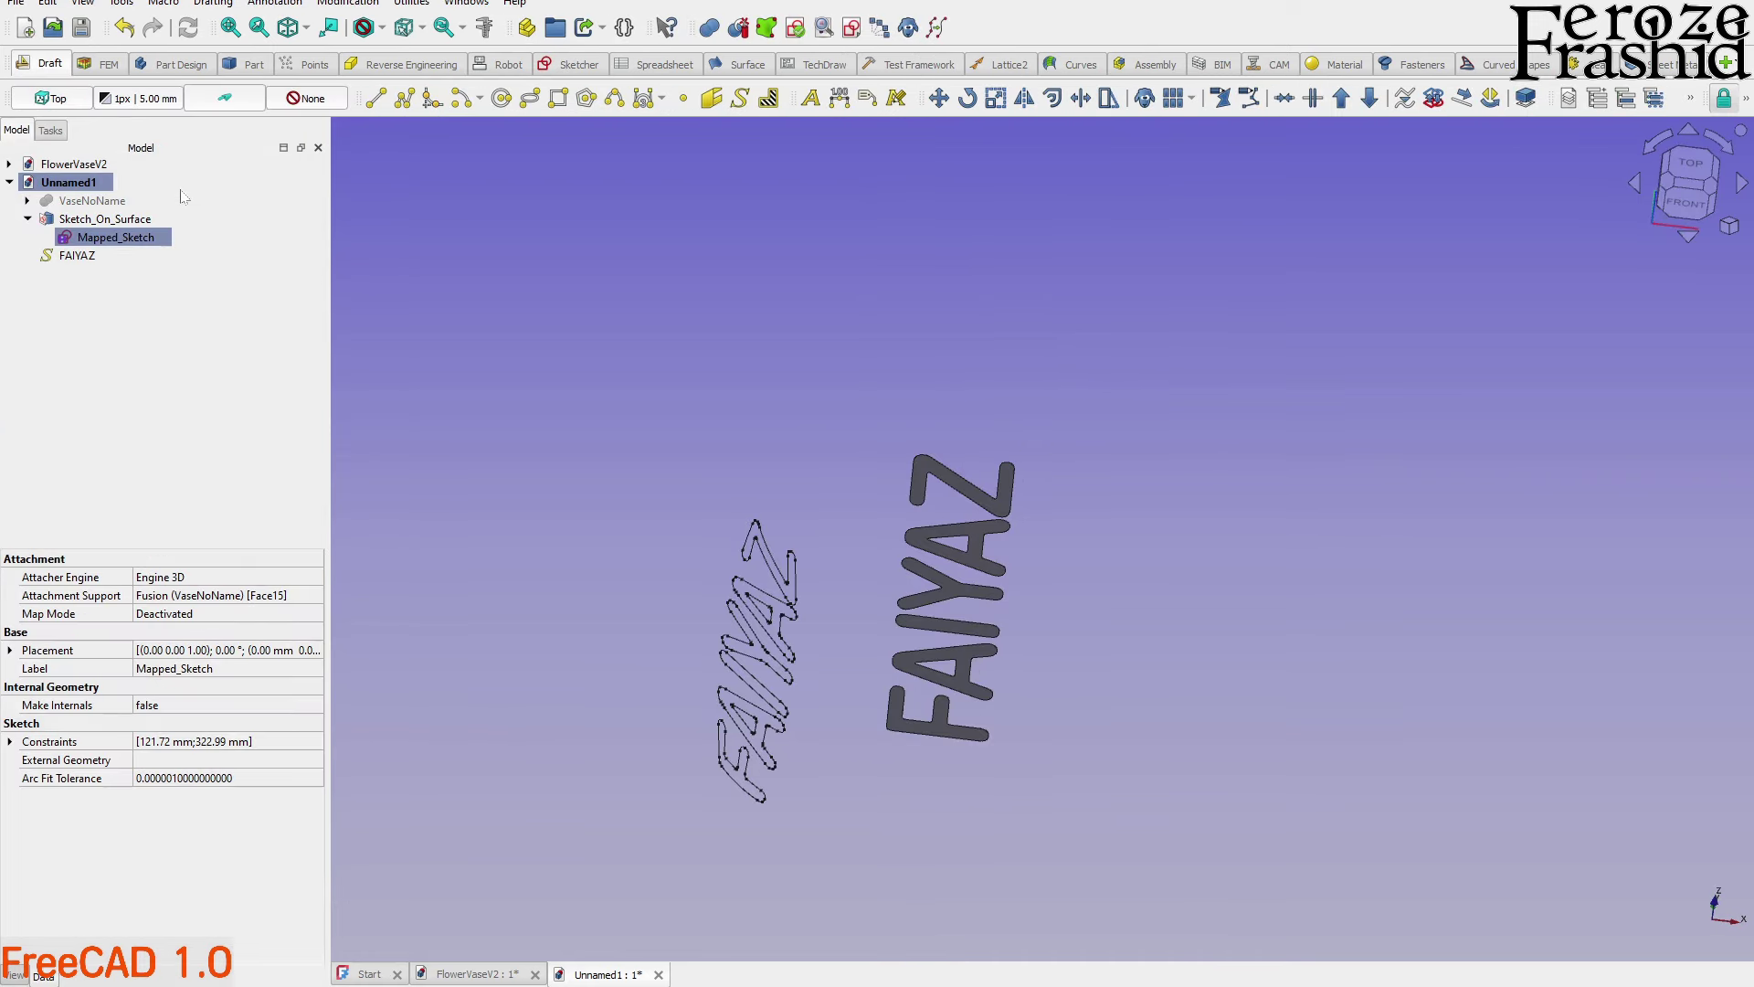
# Show the VaseNoName fusion and hide the flat name ShapeString lying beside it
pyautogui.click(92, 201)
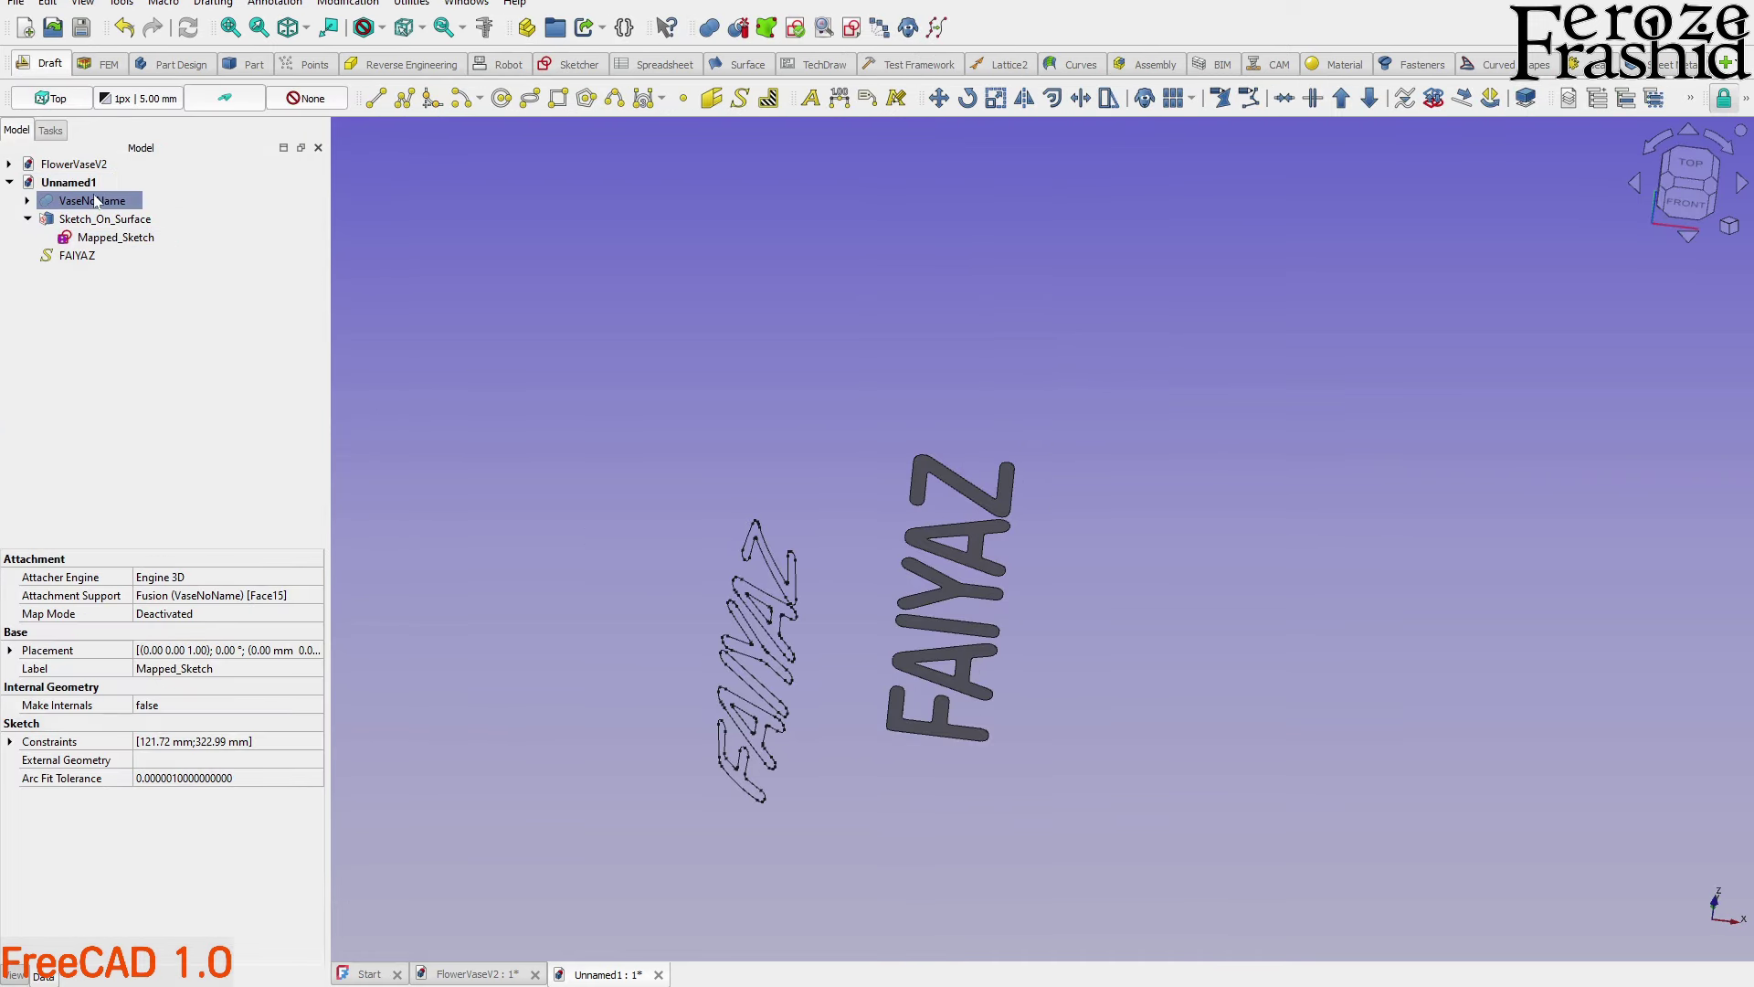
pyautogui.press('space')
pyautogui.click(495, 477)
pyautogui.moveTo(732, 707); pyautogui.dragTo(948, 707, button='middle')
pyautogui.click(1268, 764)
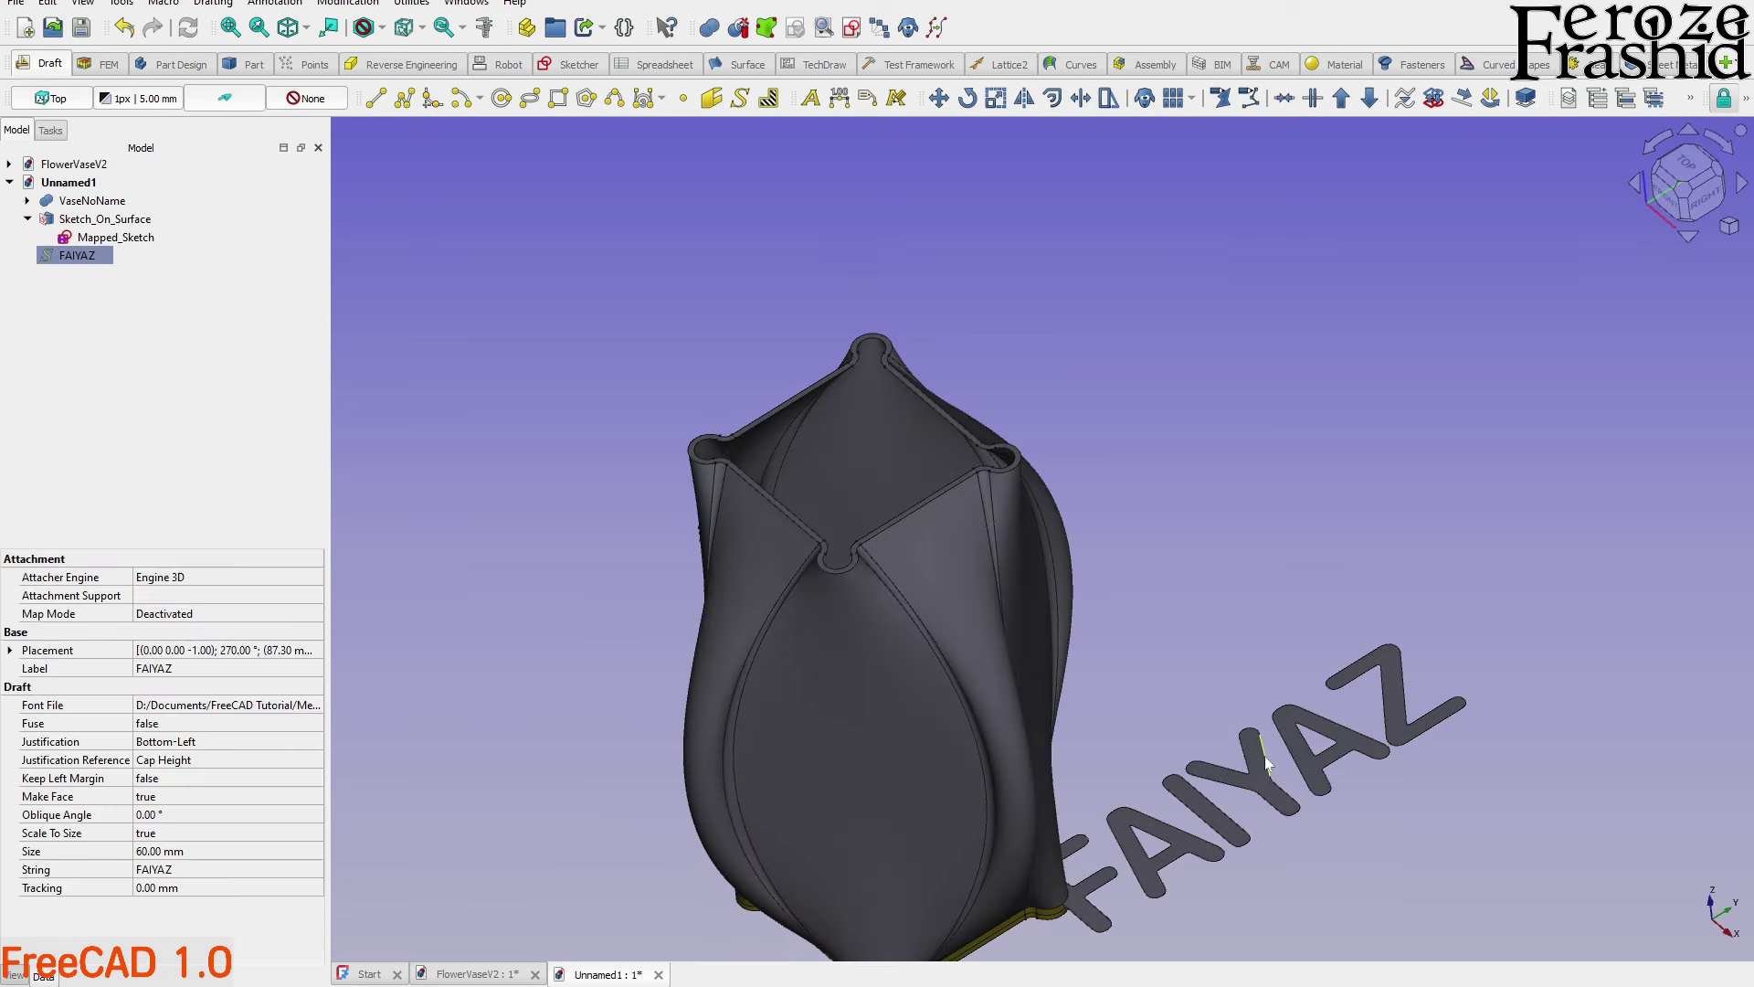
pyautogui.press('space')
# Inspect the mapped lettering outline with the VaseNoName fusion hidden, and again with the fusion shown
pyautogui.moveTo(1109, 744); pyautogui.dragTo(916, 579, button='middle')
pyautogui.click(1051, 580)
pyautogui.press('space')
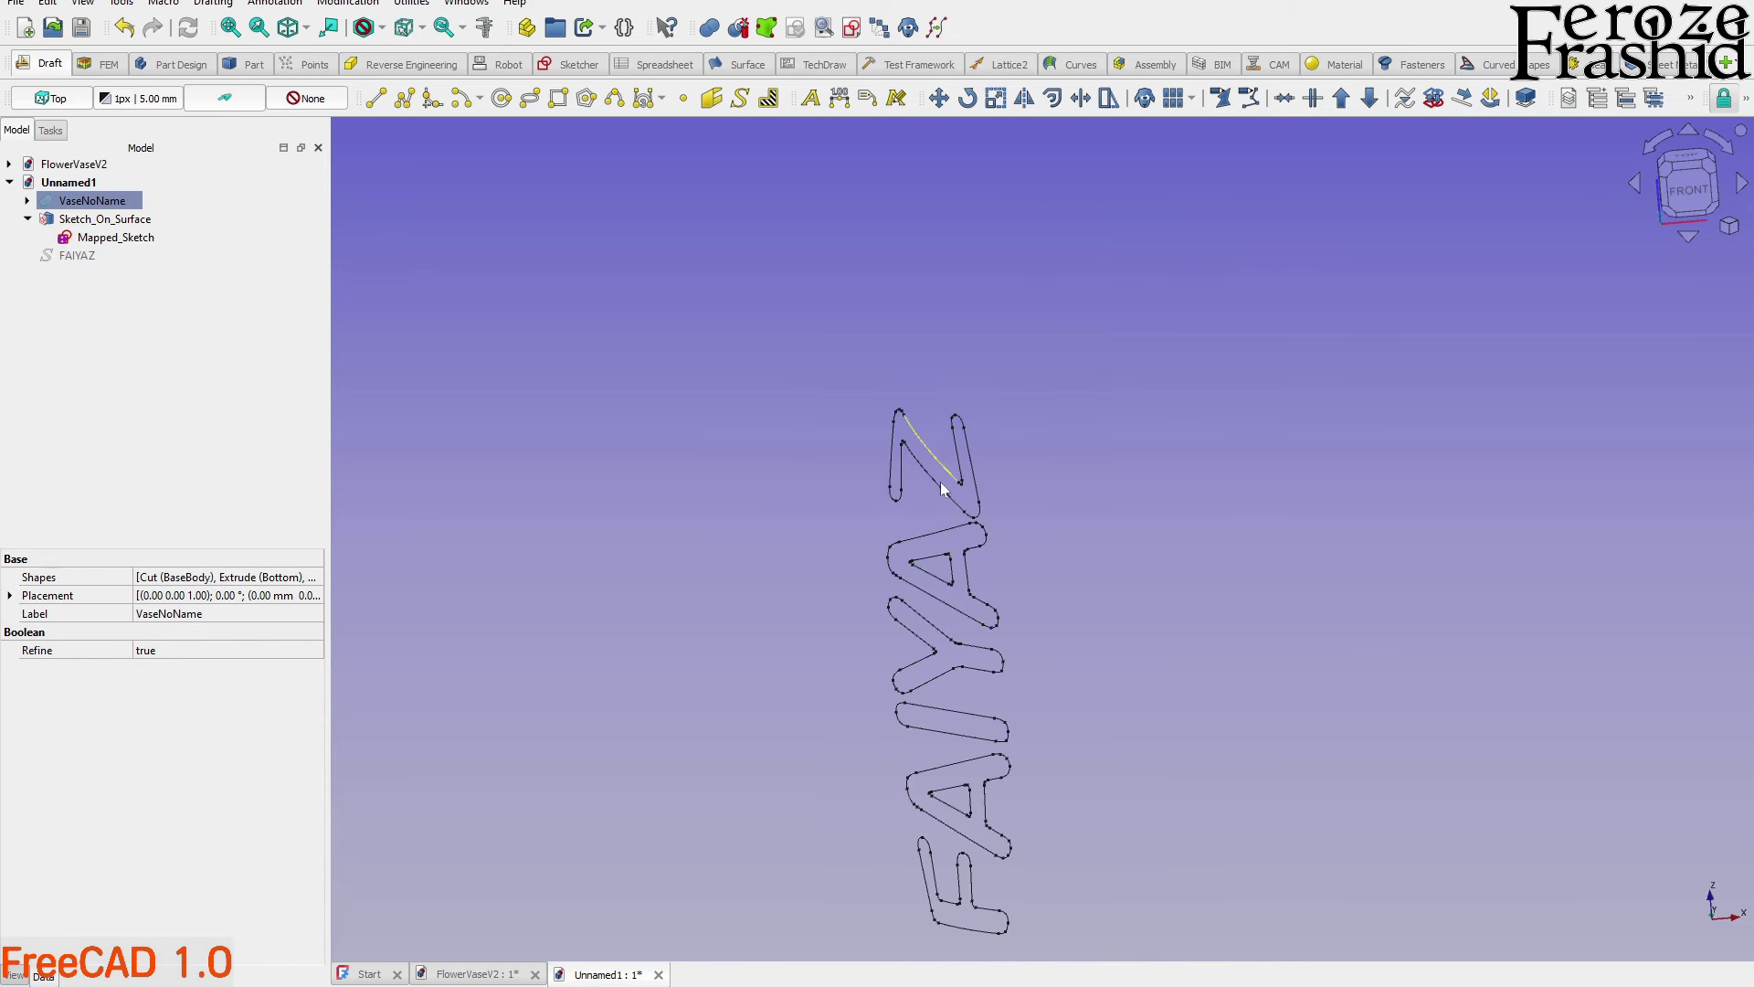
pyautogui.press('space')
pyautogui.moveTo(970, 559); pyautogui.dragTo(953, 482, button='middle')
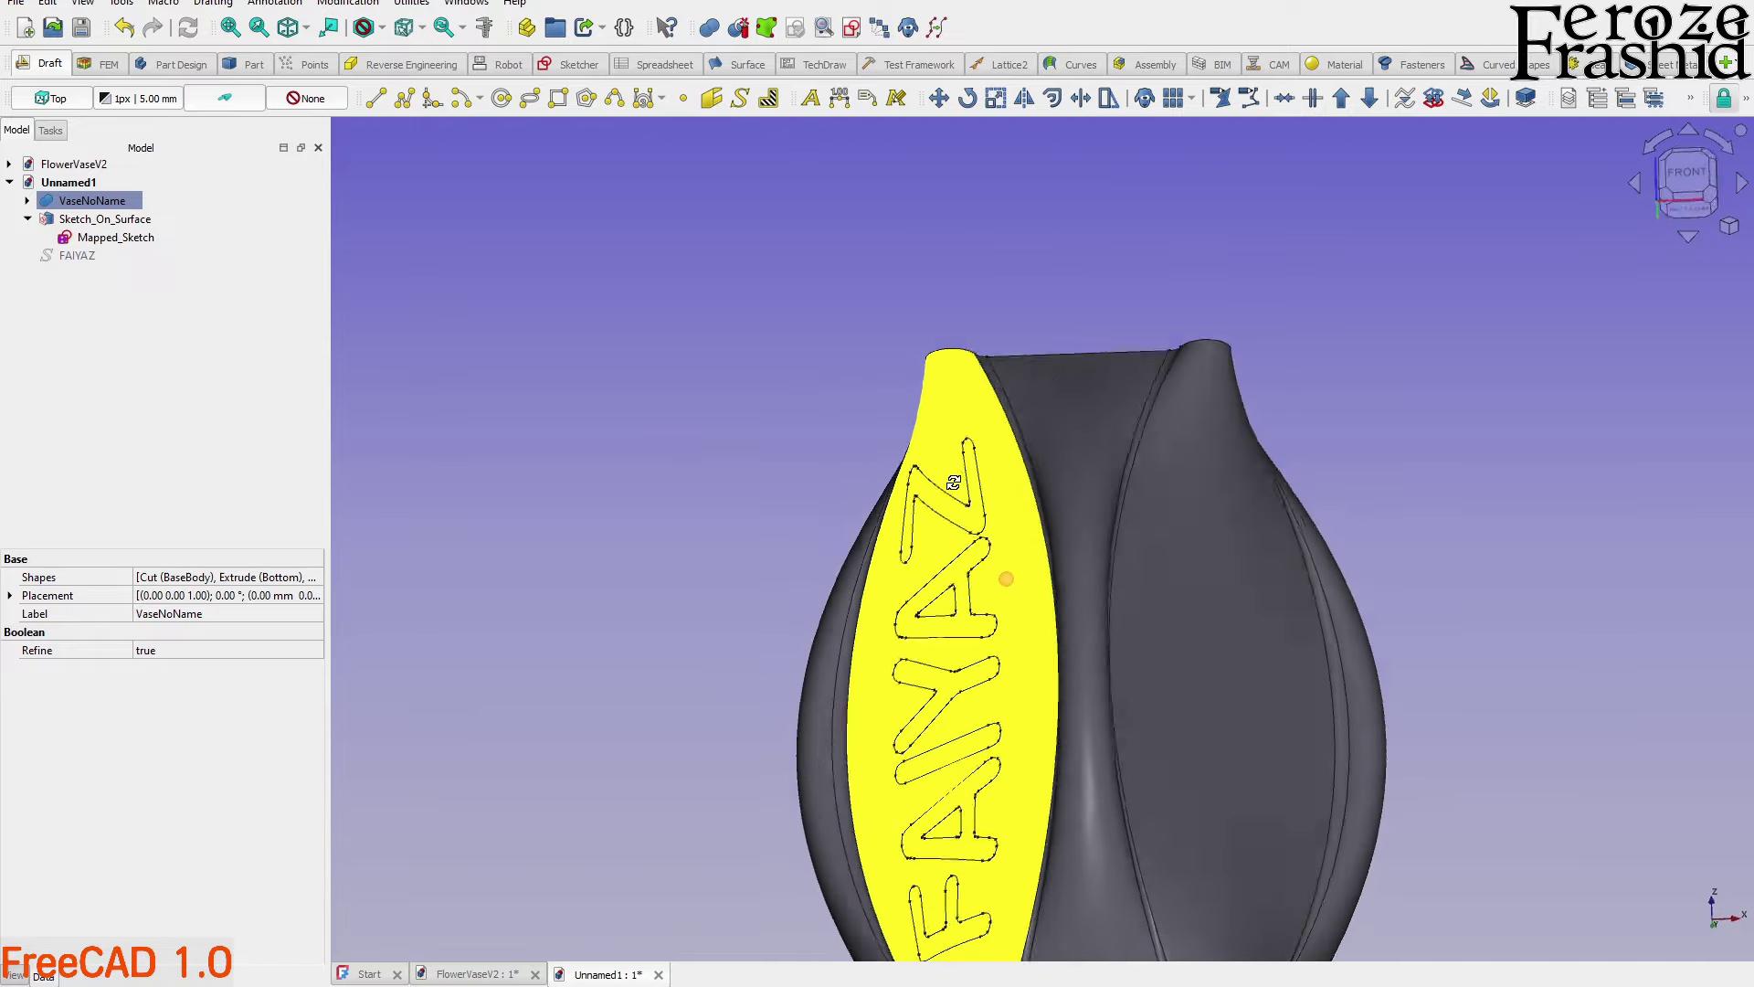
# Switch to the FlowerVaseV2 document and examine the thickness of the finished name lettering on the vase's side faces
pyautogui.click(76, 163)
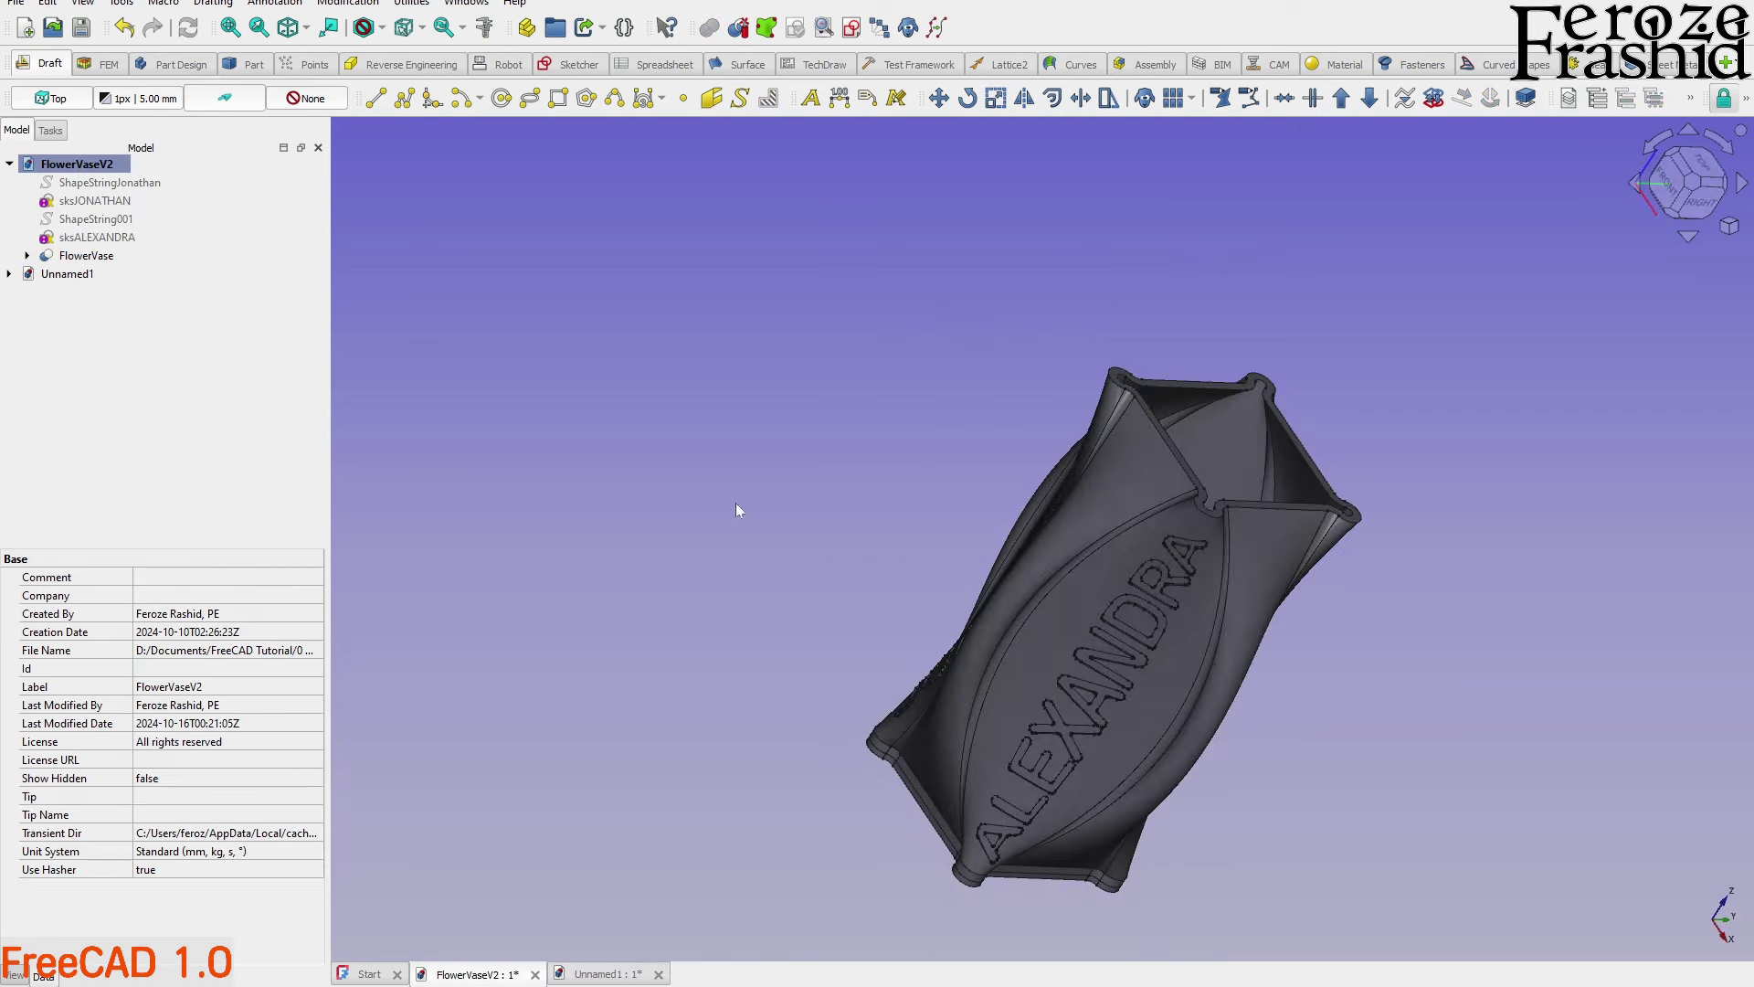
pyautogui.moveTo(984, 627); pyautogui.dragTo(914, 567, button='middle')
pyautogui.scroll(10, 862, 535)
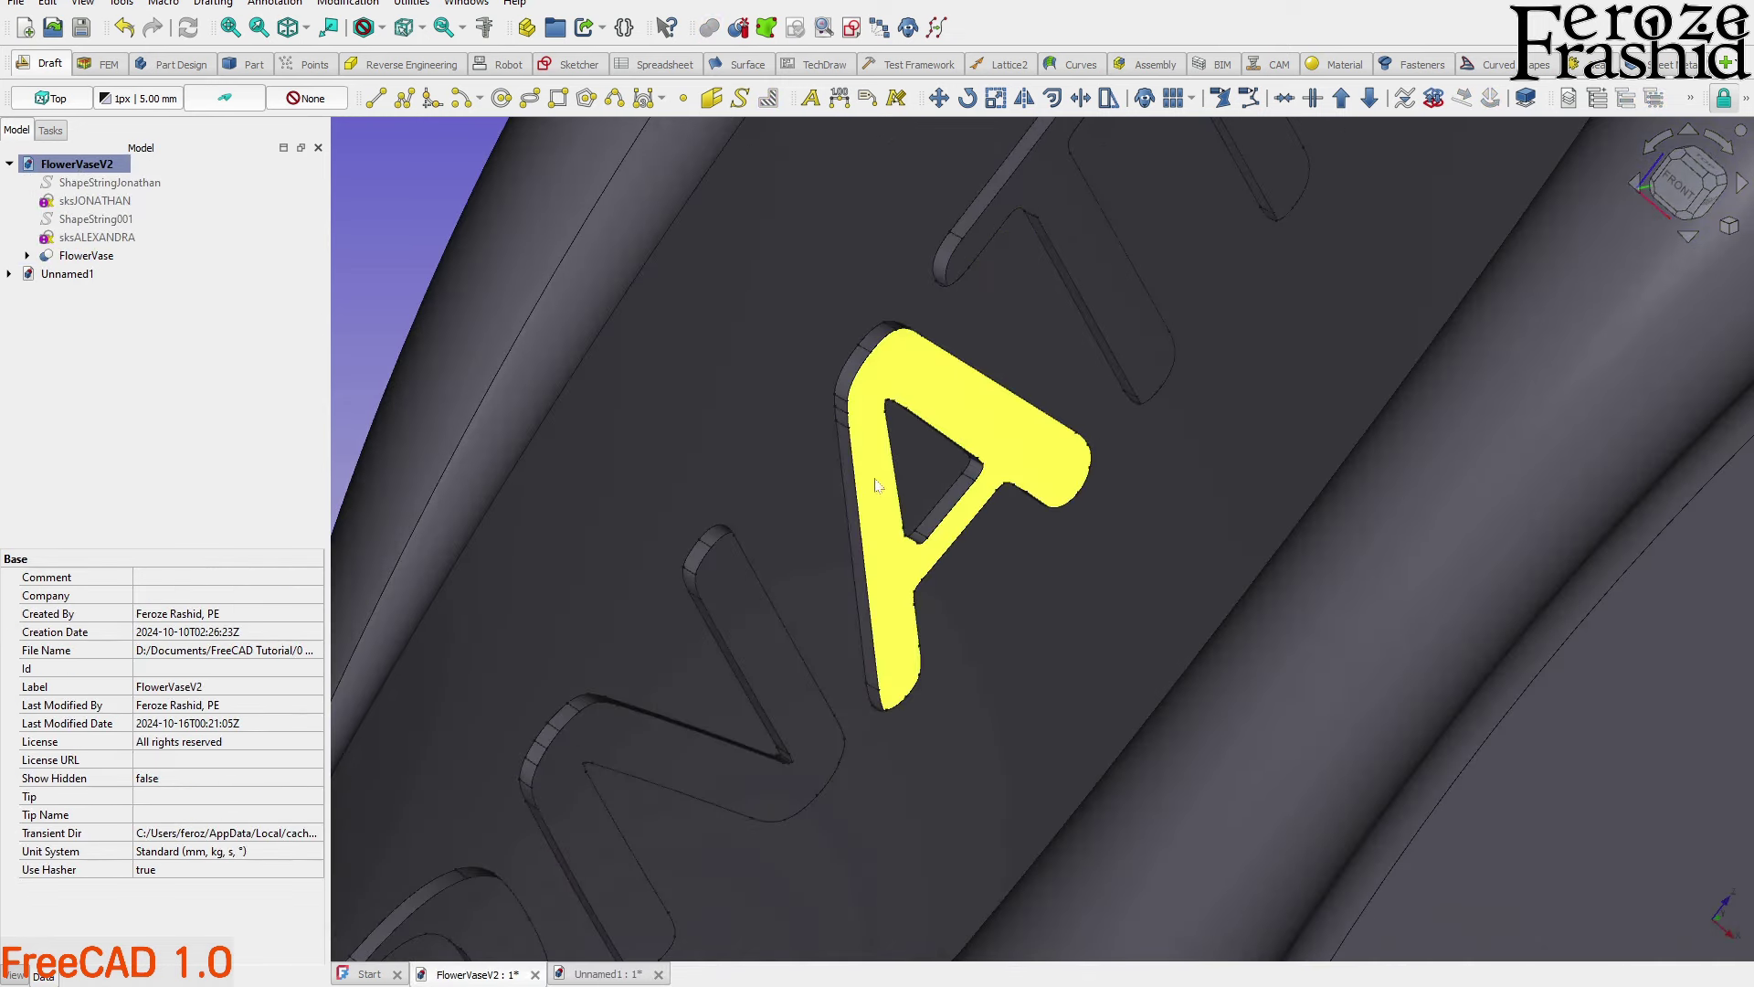
pyautogui.scroll(-10, 884, 495)
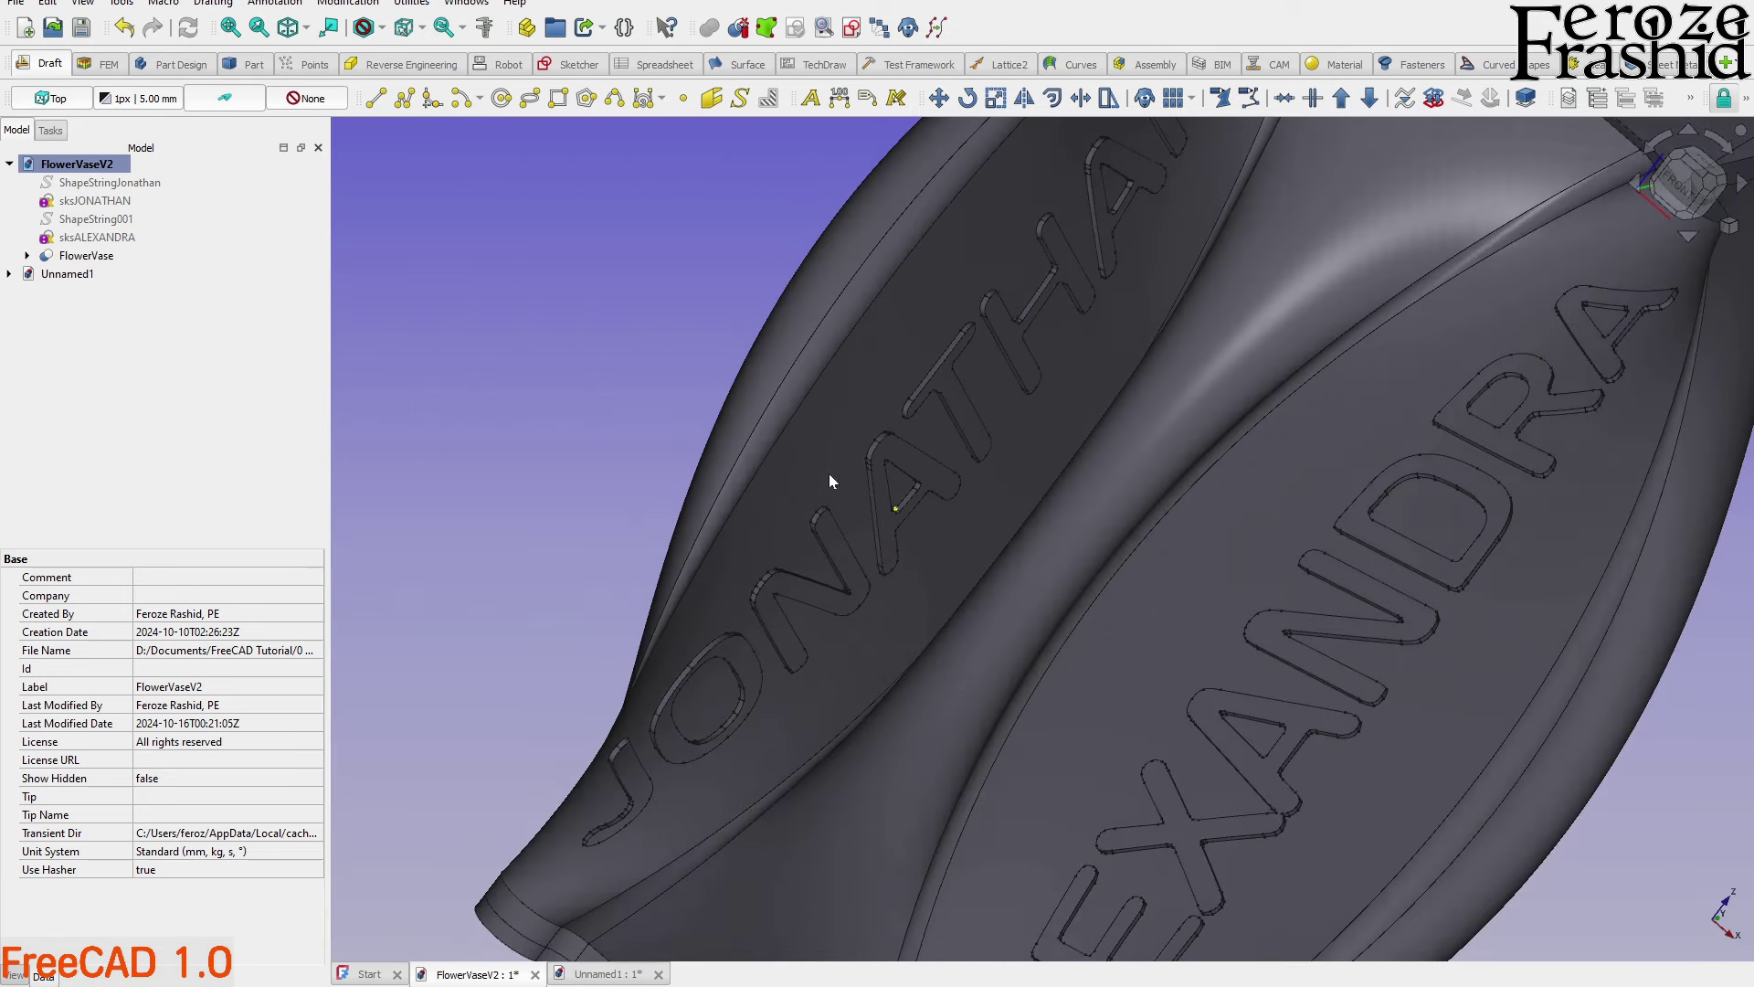
# Back in the Unnamed1 document, hide Mapped_Sketch and set Fill Faces of Sketch_On_Surface to true
pyautogui.click(92, 275)
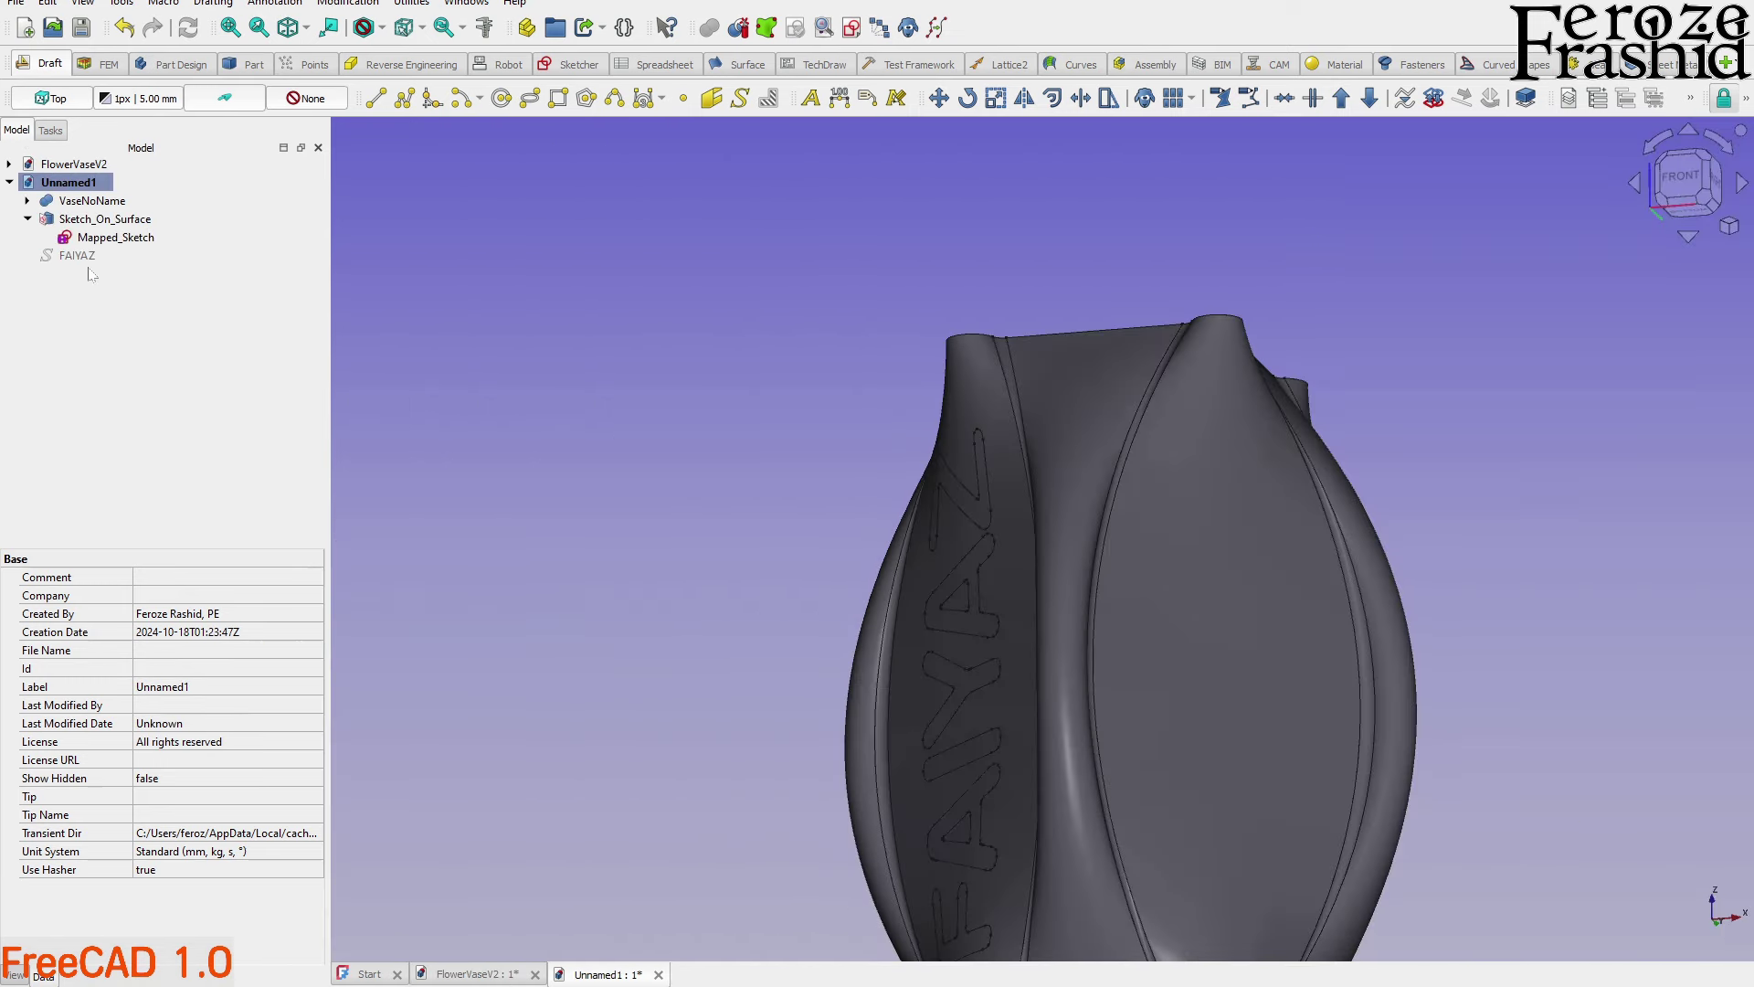
pyautogui.click(114, 236)
pyautogui.keyDown('ctrl'); pyautogui.click(111, 222); pyautogui.keyUp('ctrl')
pyautogui.click(111, 221)
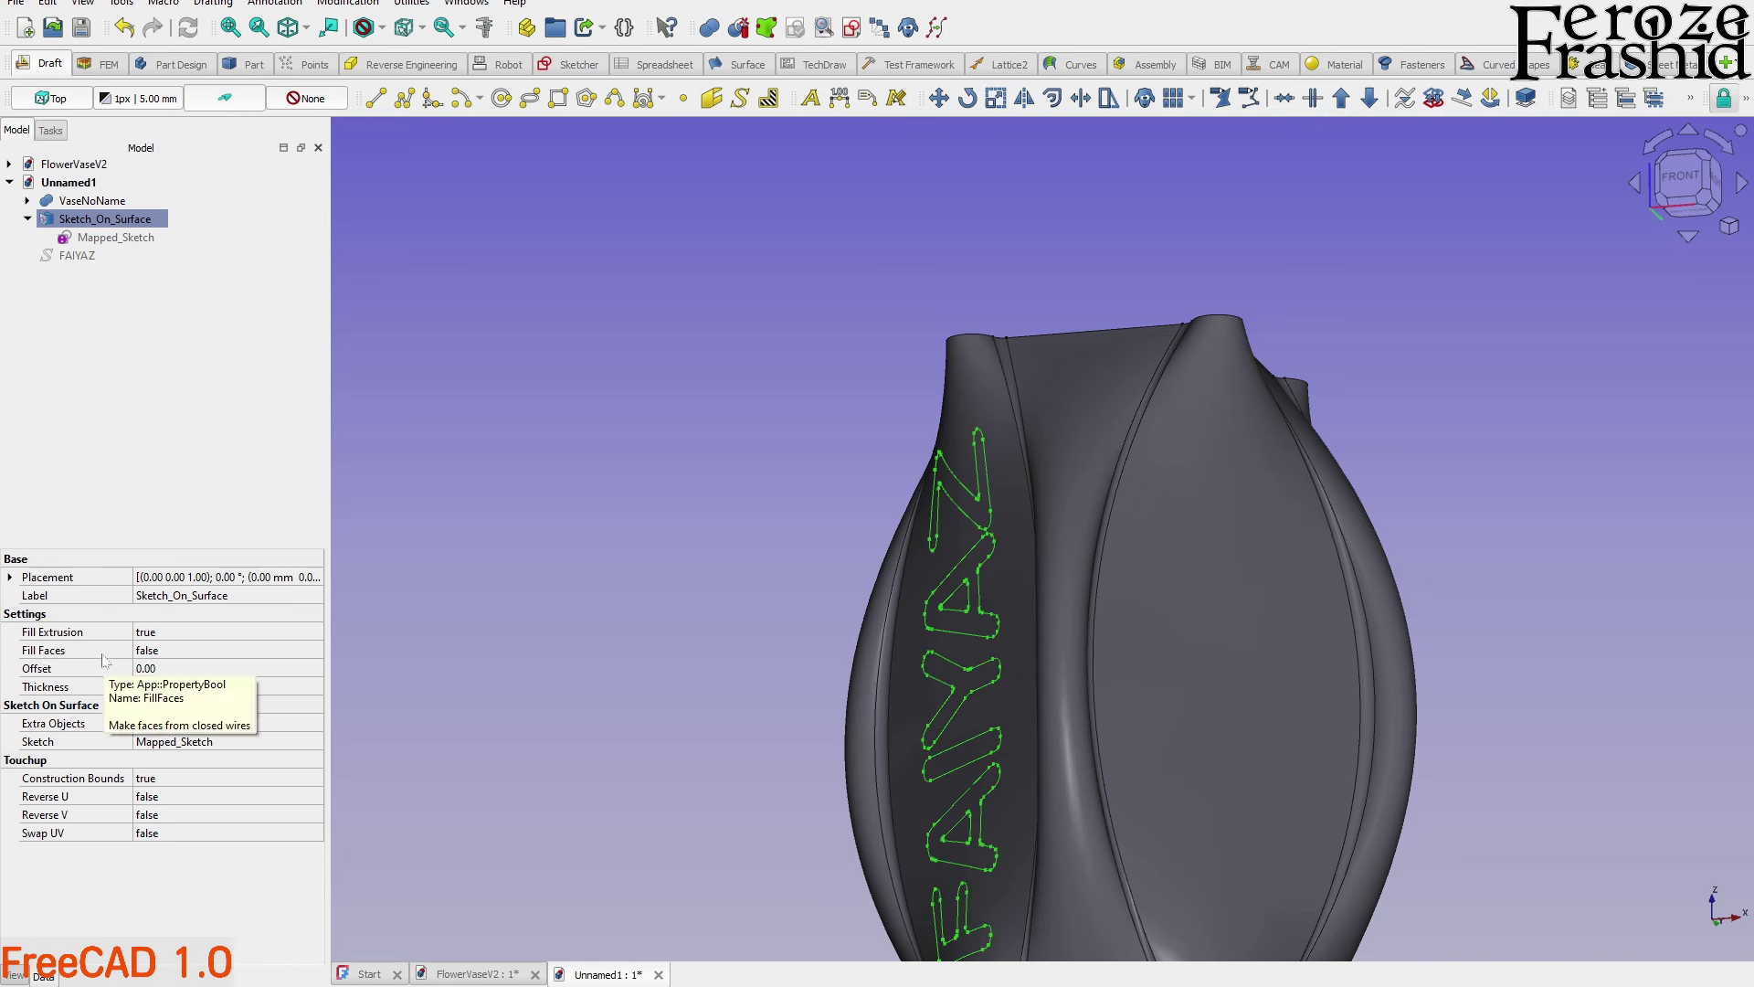
pyautogui.click(137, 655)
pyautogui.click(179, 654)
pyautogui.click(183, 685)
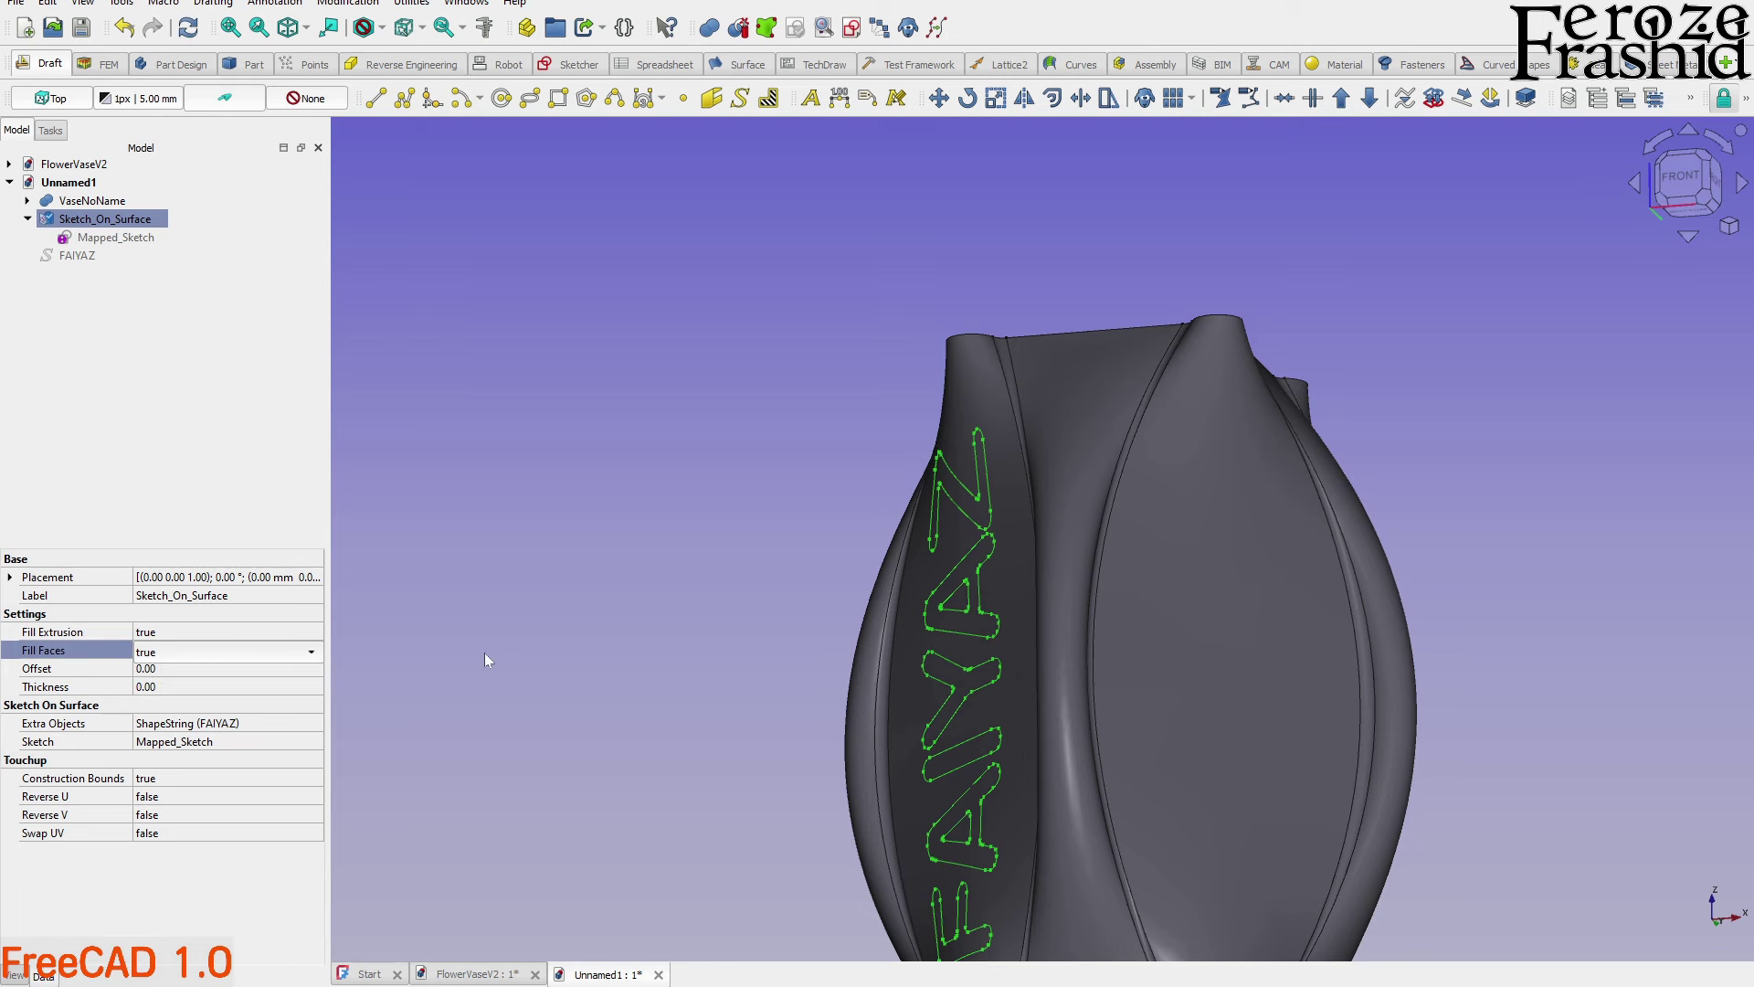
pyautogui.click(485, 653)
# Hide the VaseNoName fusion to examine the filled letter faces, and show the fusion again
pyautogui.click(1077, 647)
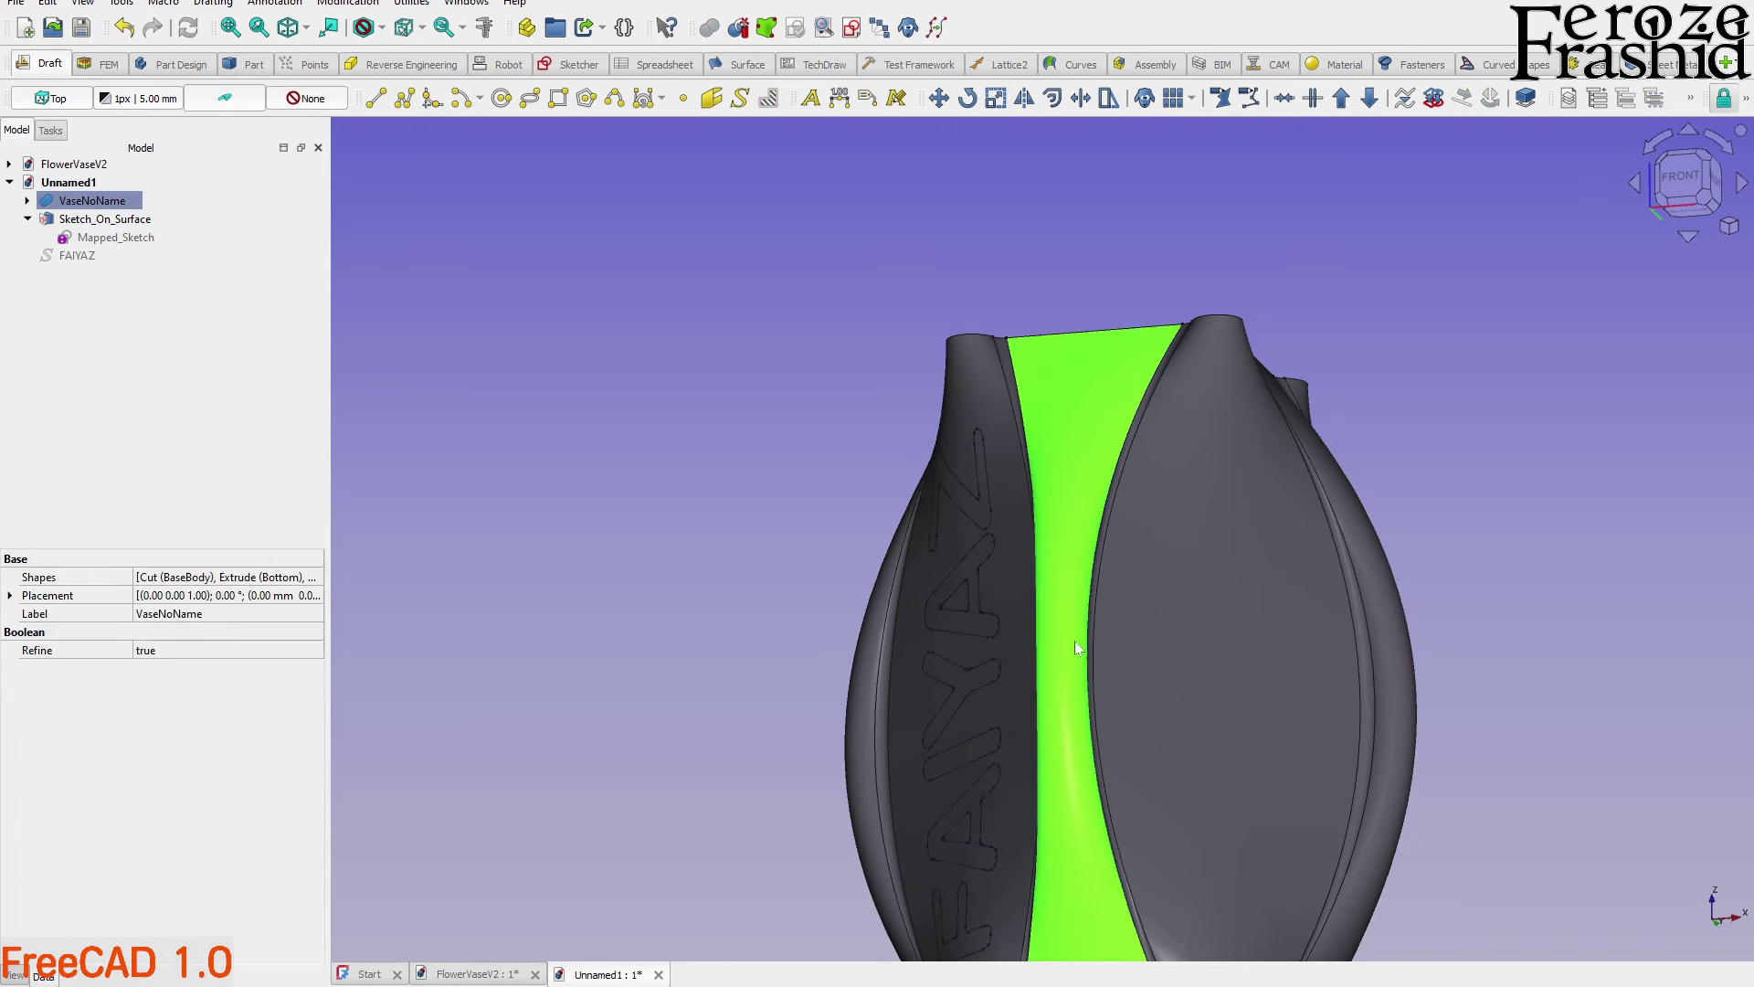
pyautogui.press('space')
pyautogui.moveTo(954, 609); pyautogui.dragTo(1011, 646, button='middle')
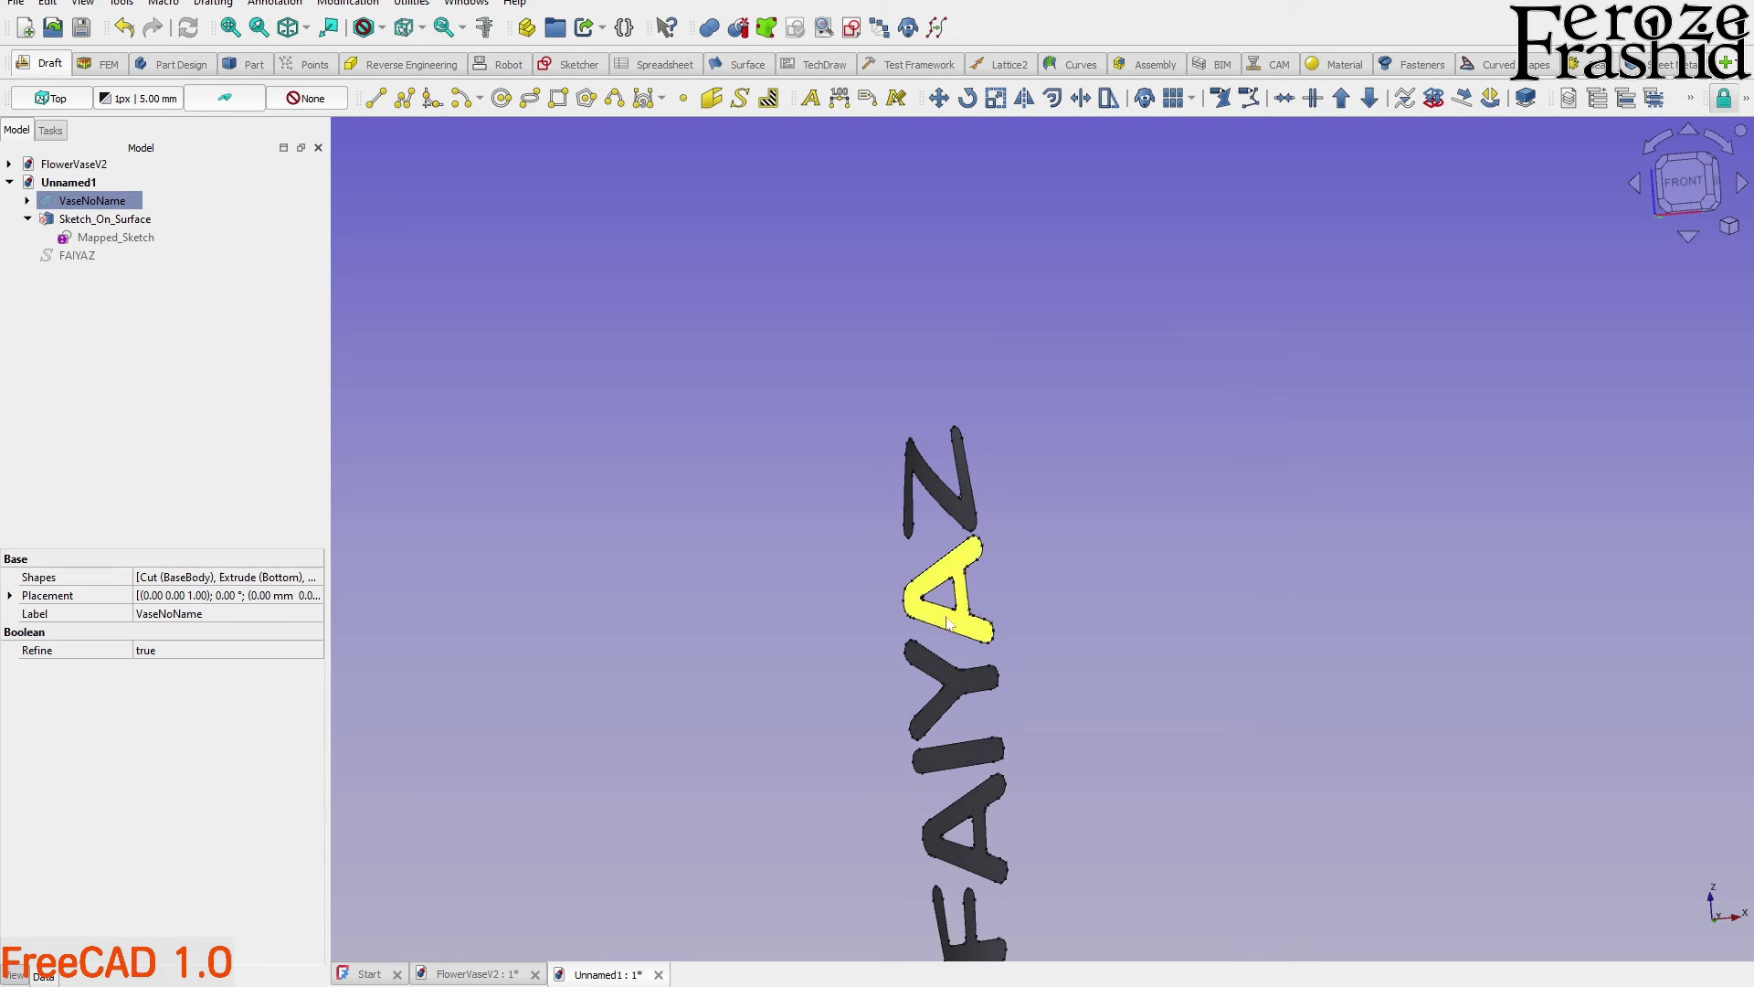
pyautogui.scroll(-3, 934, 610)
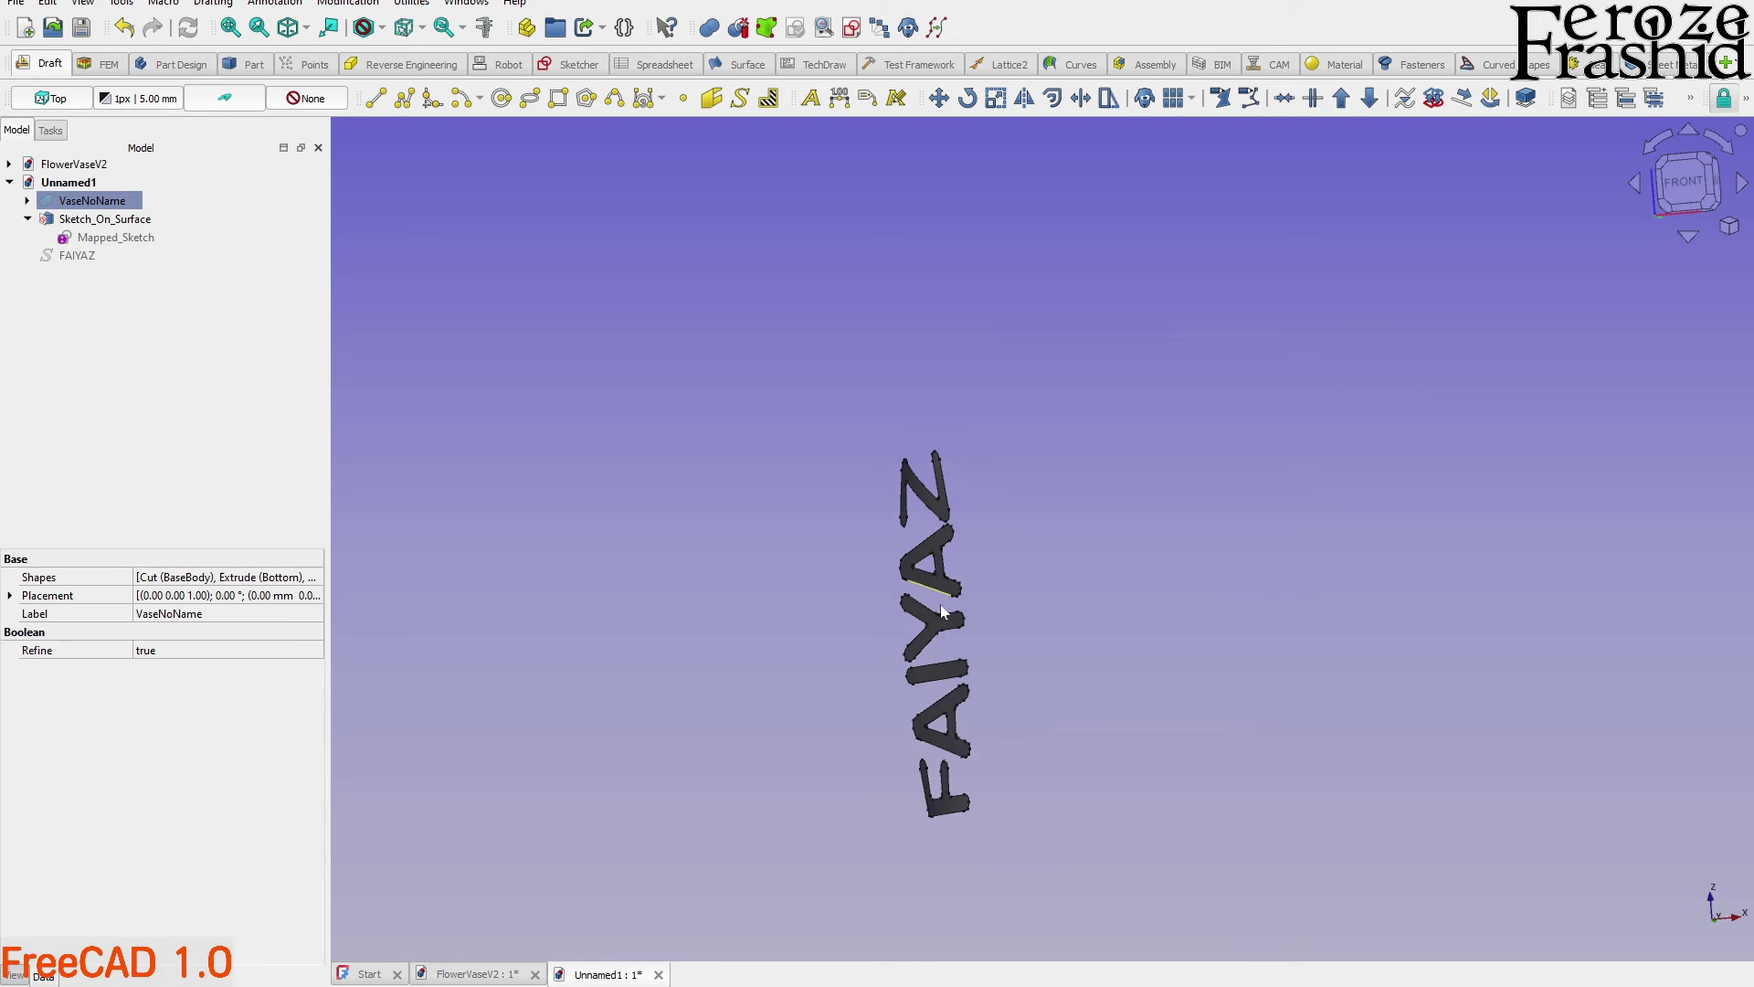
pyautogui.press('space')
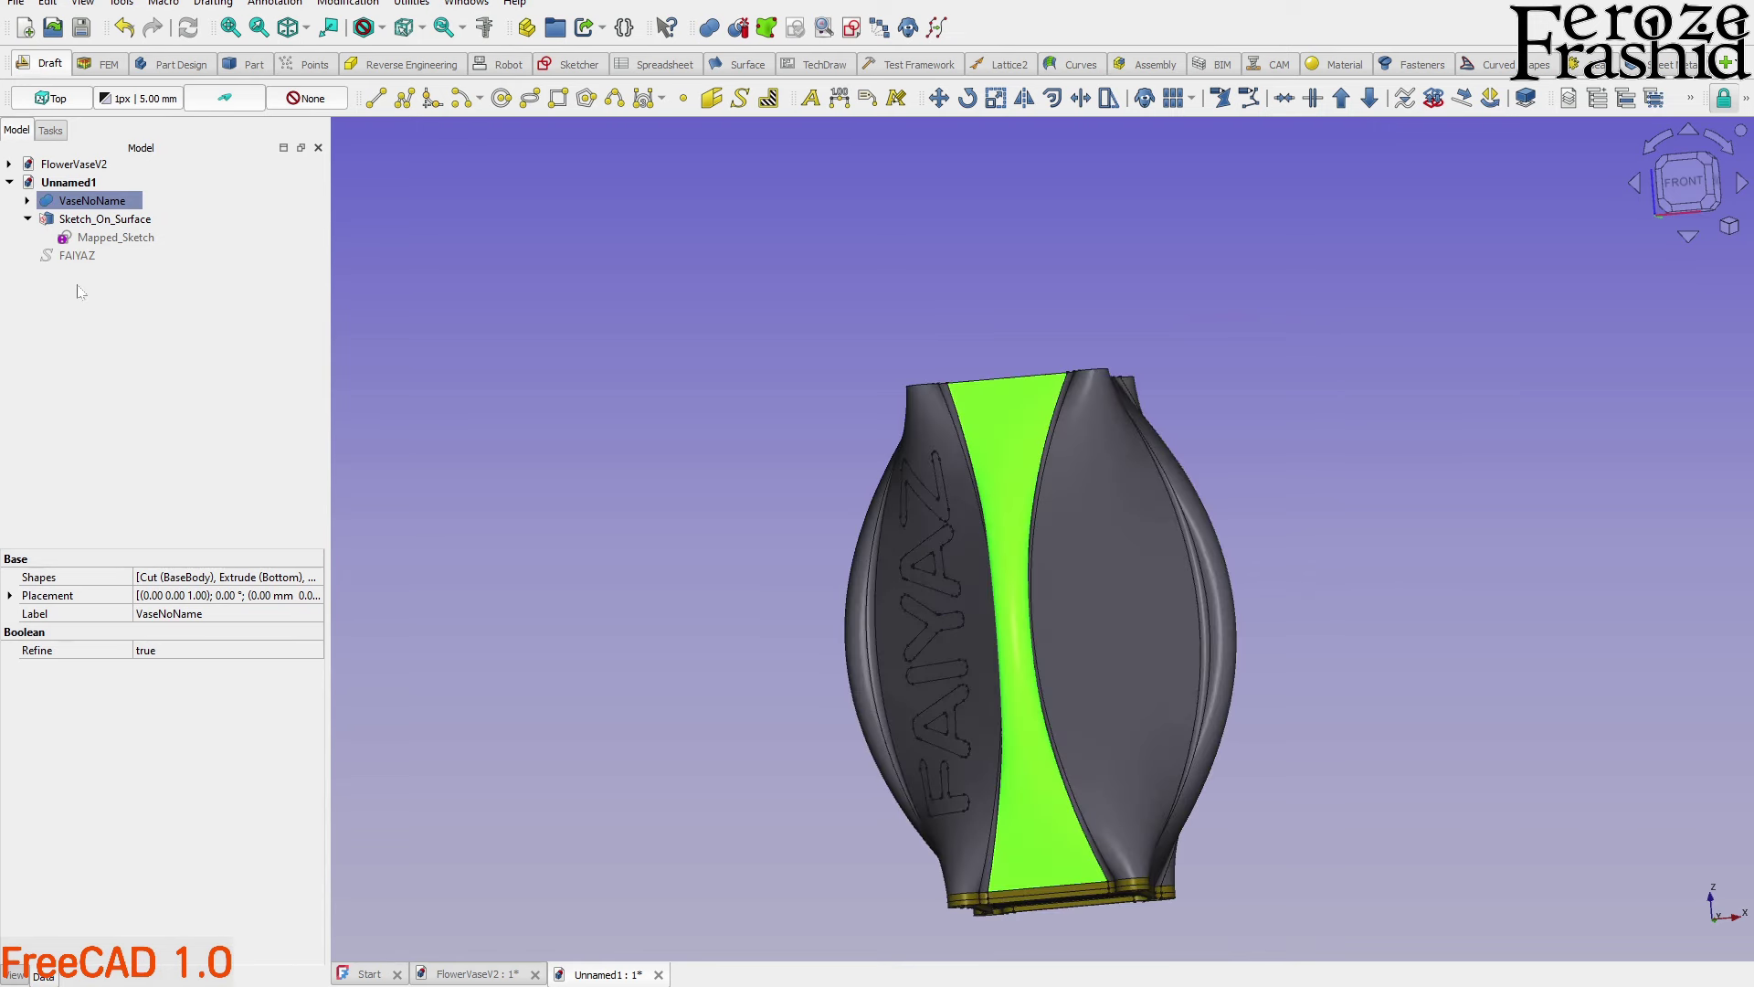
# Set the Offset of Sketch_On_Surface to 2.00
pyautogui.click(102, 219)
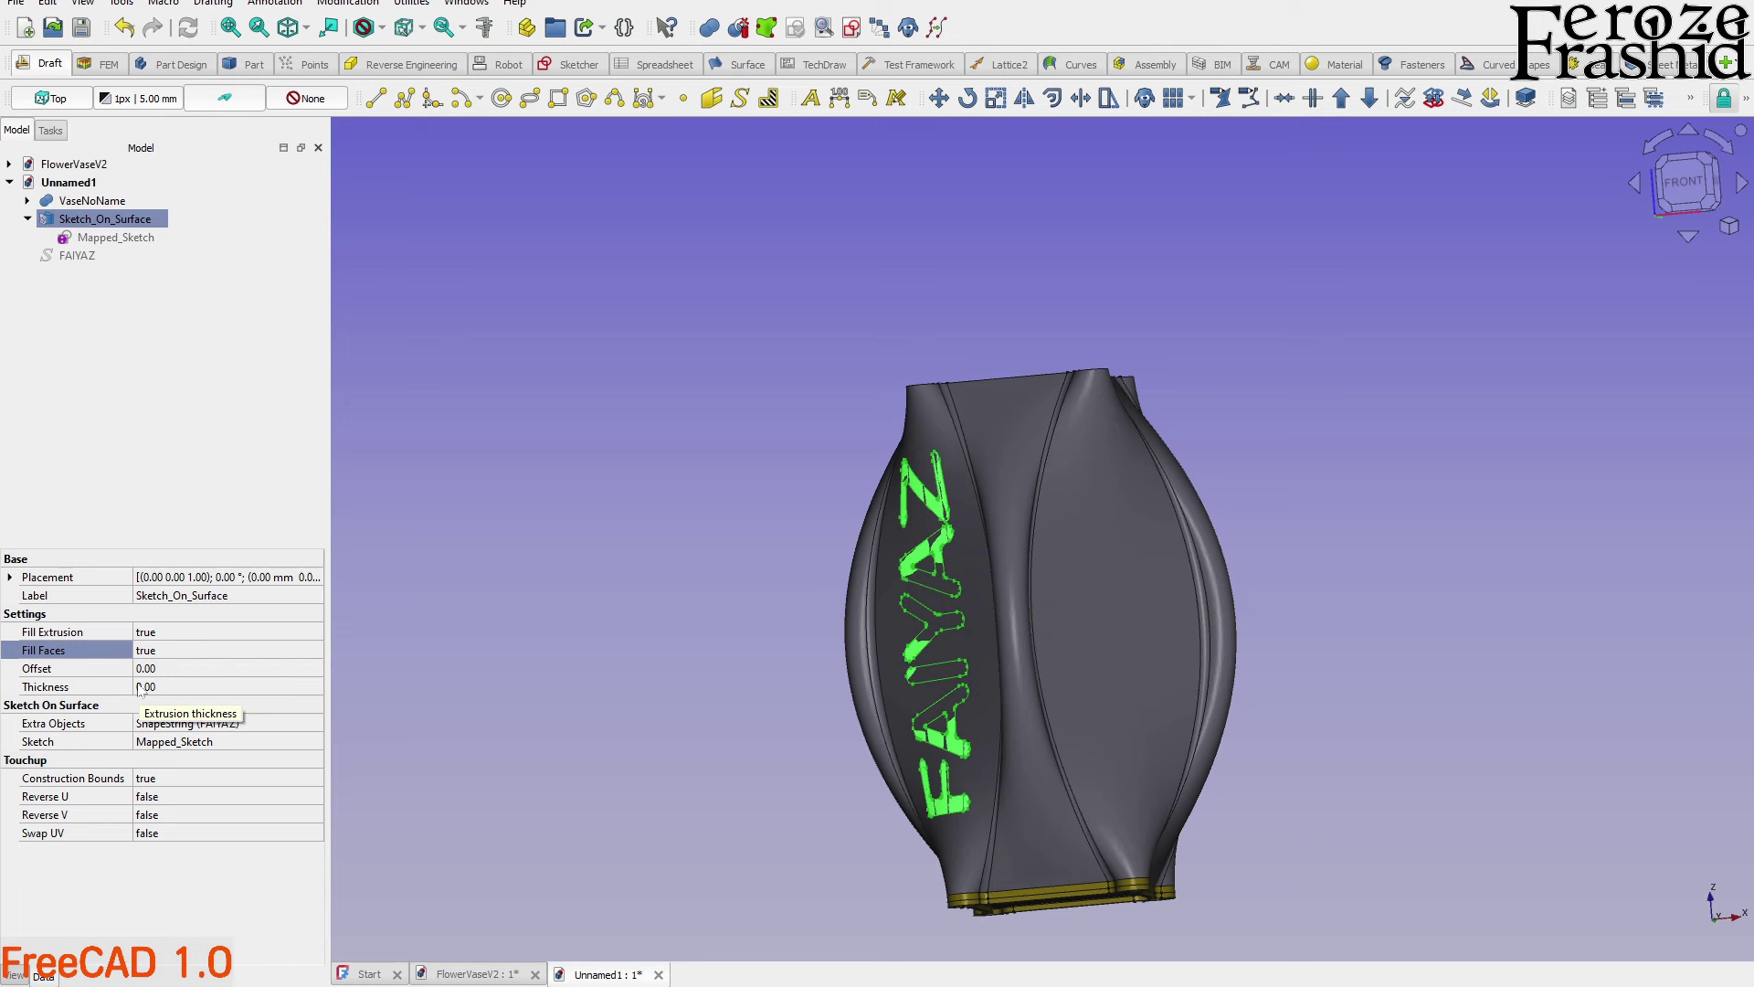
pyautogui.click(166, 670)
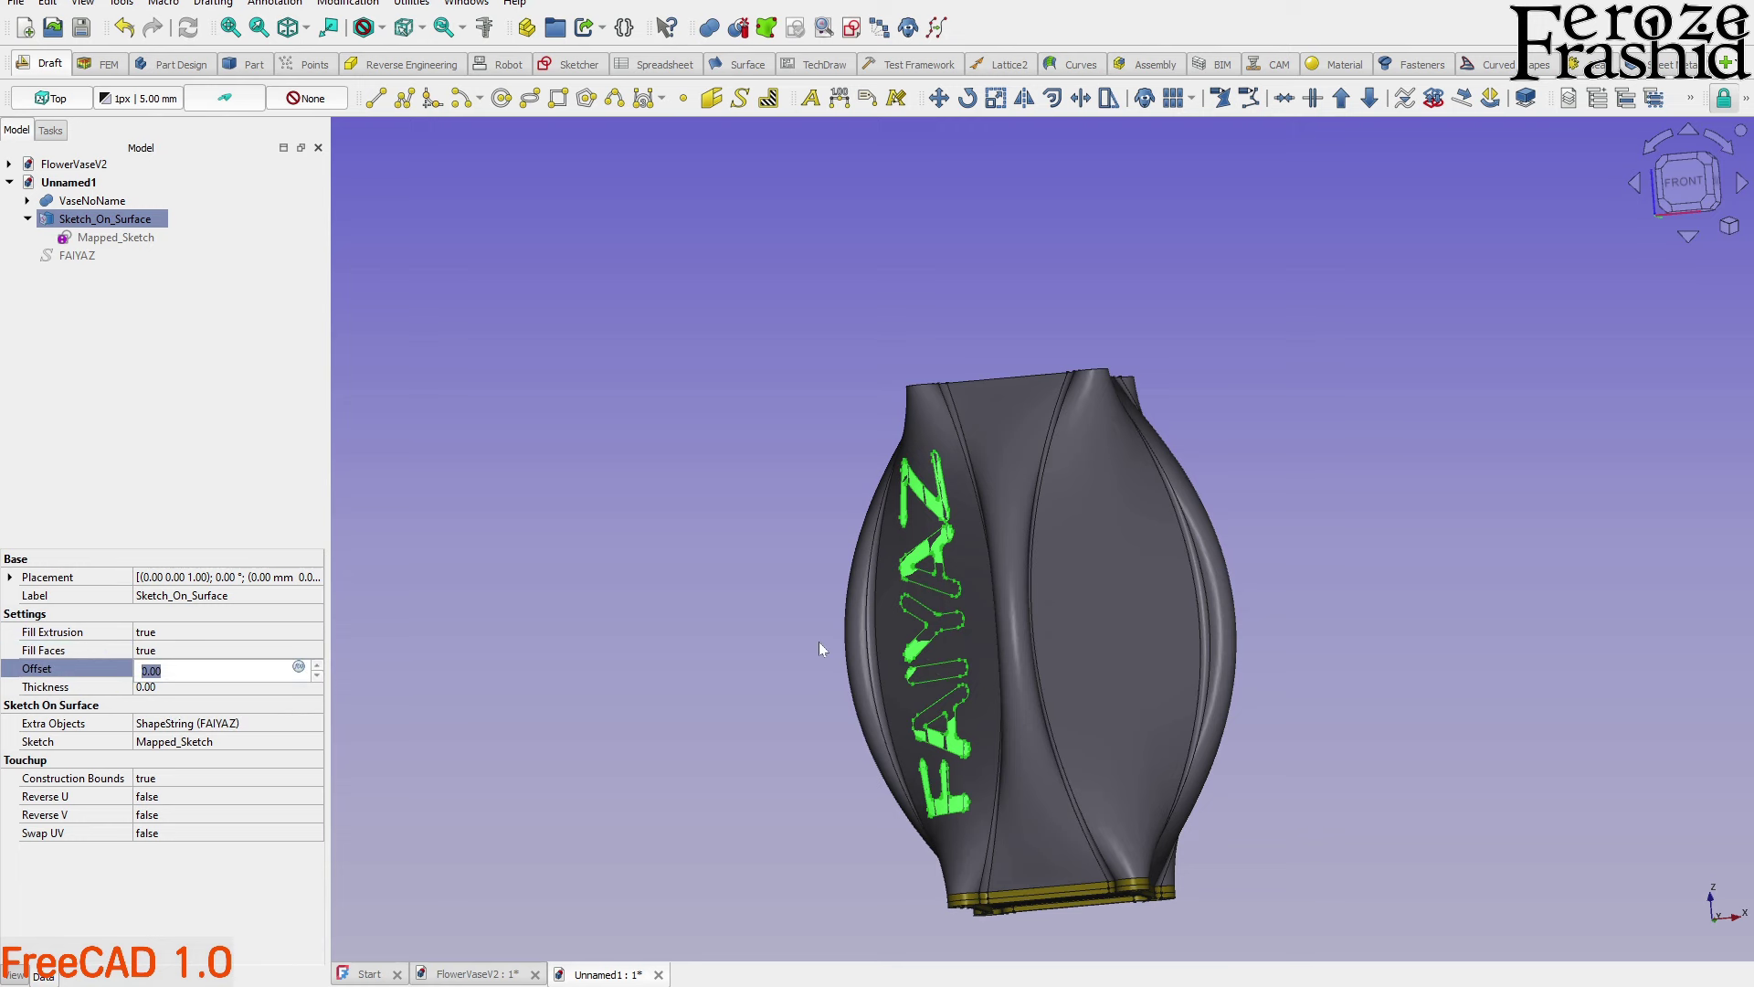
pyautogui.write('2')
pyautogui.press('Return')
# Examine the gap between the offset lettering of Sketch_On_Surface and the vase's side face from below and from the side
pyautogui.scroll(2, 980, 603)
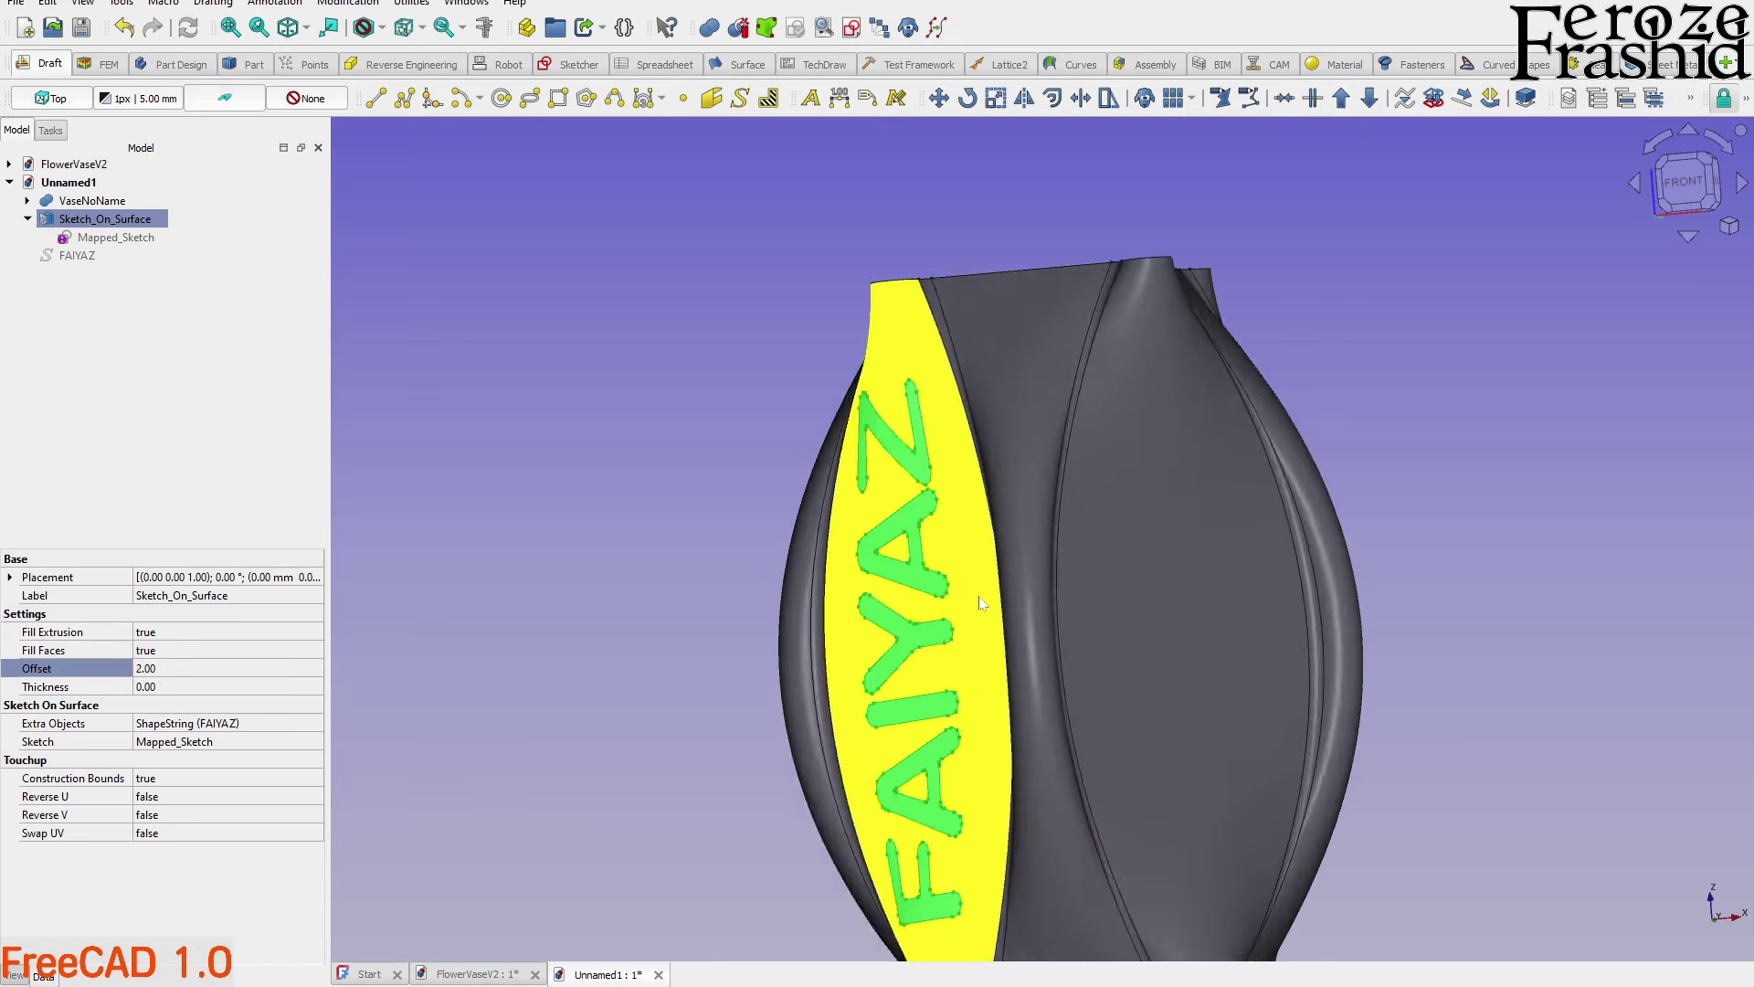
pyautogui.scroll(4, 969, 594)
pyautogui.moveTo(595, 458); pyautogui.dragTo(897, 325, button='middle')
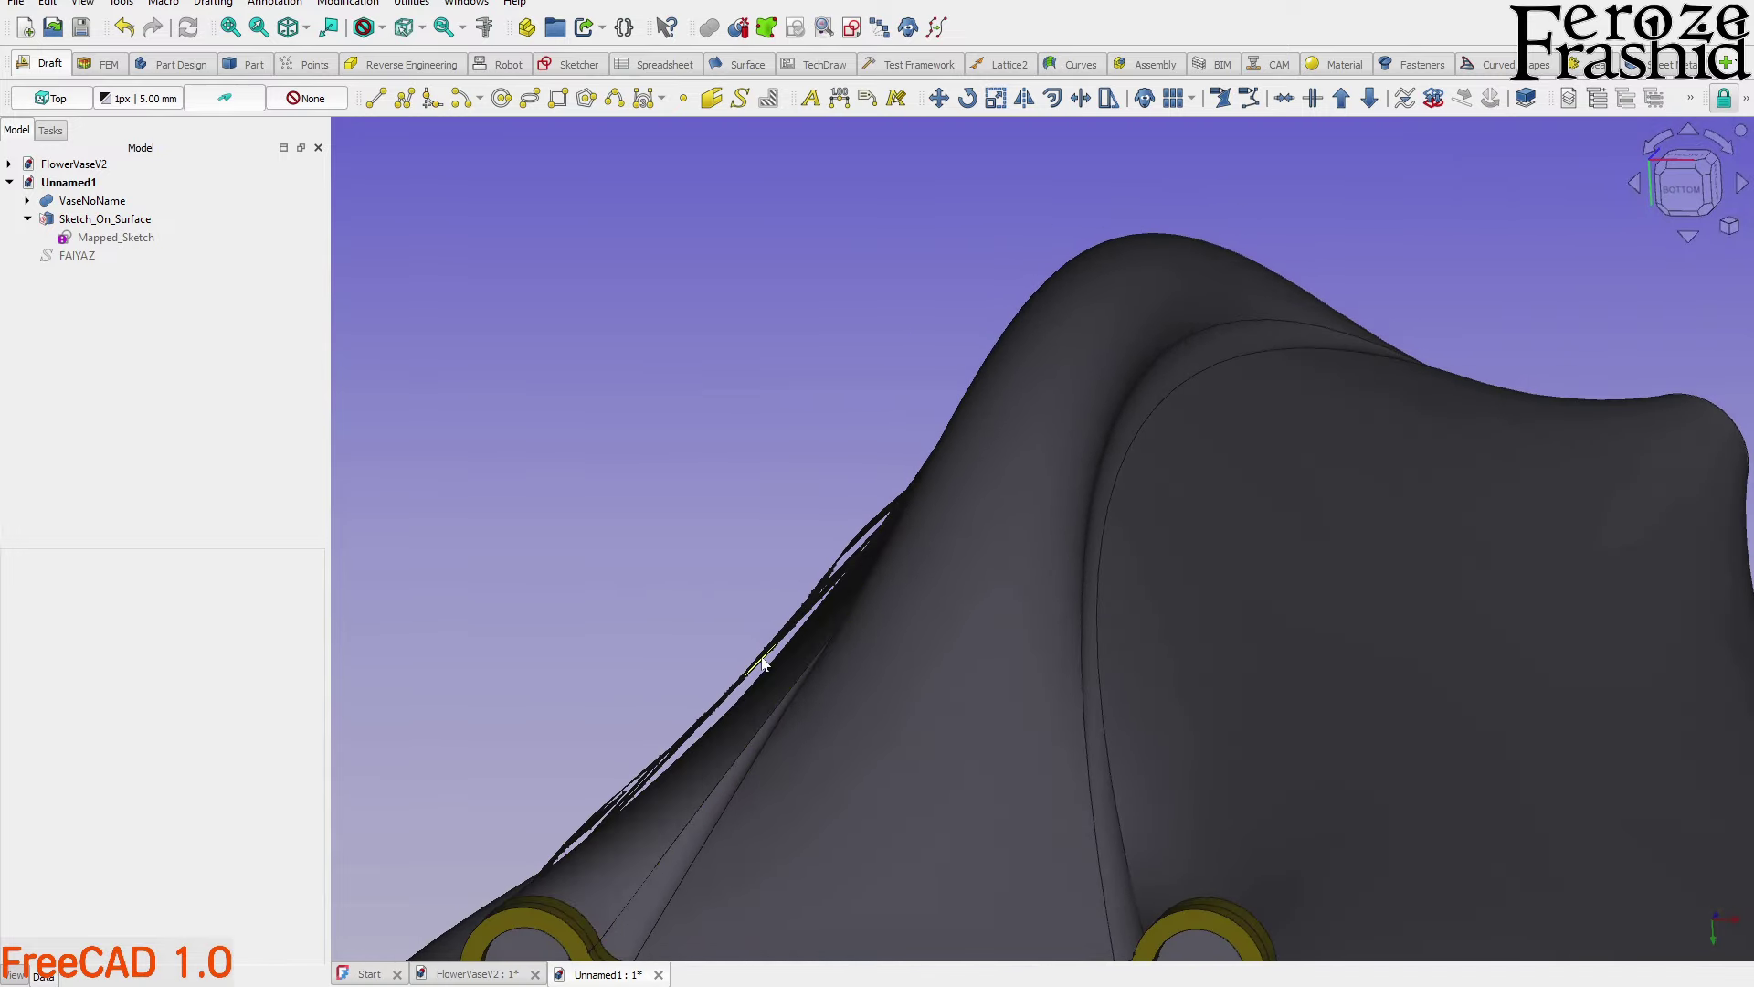
pyautogui.moveTo(763, 663); pyautogui.dragTo(704, 670, button='middle')
pyautogui.scroll(3, 738, 614)
pyautogui.scroll(2, 732, 671)
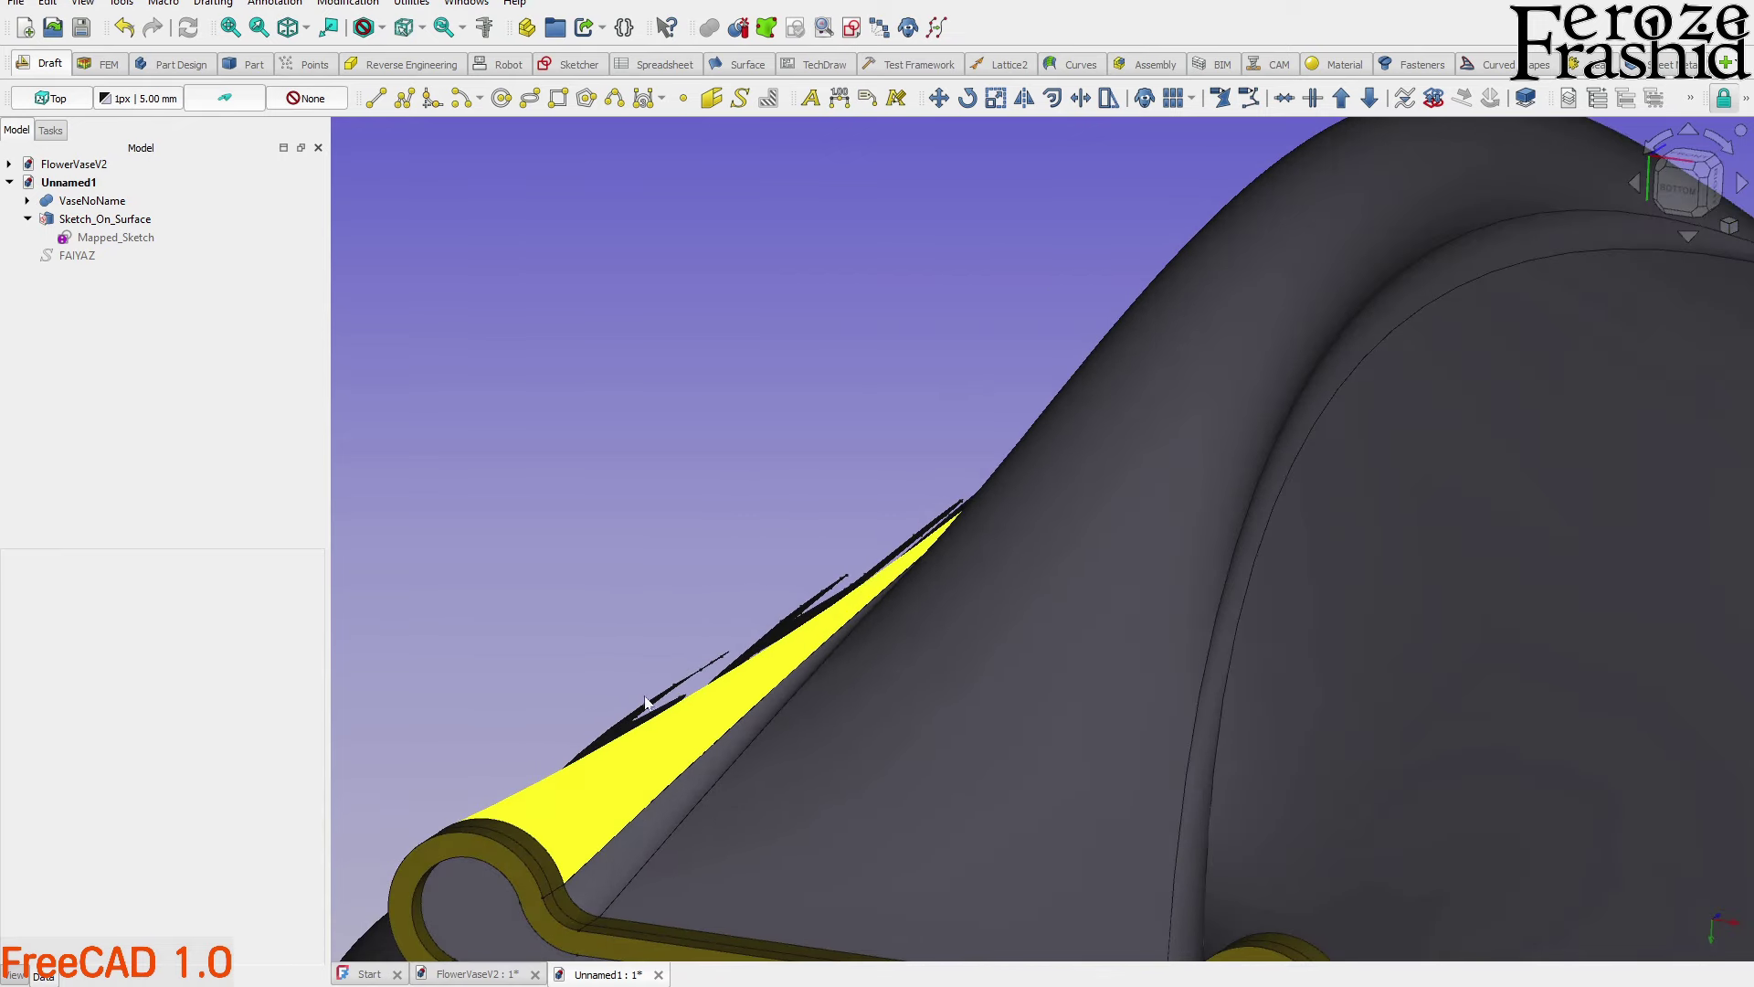
pyautogui.click(105, 219)
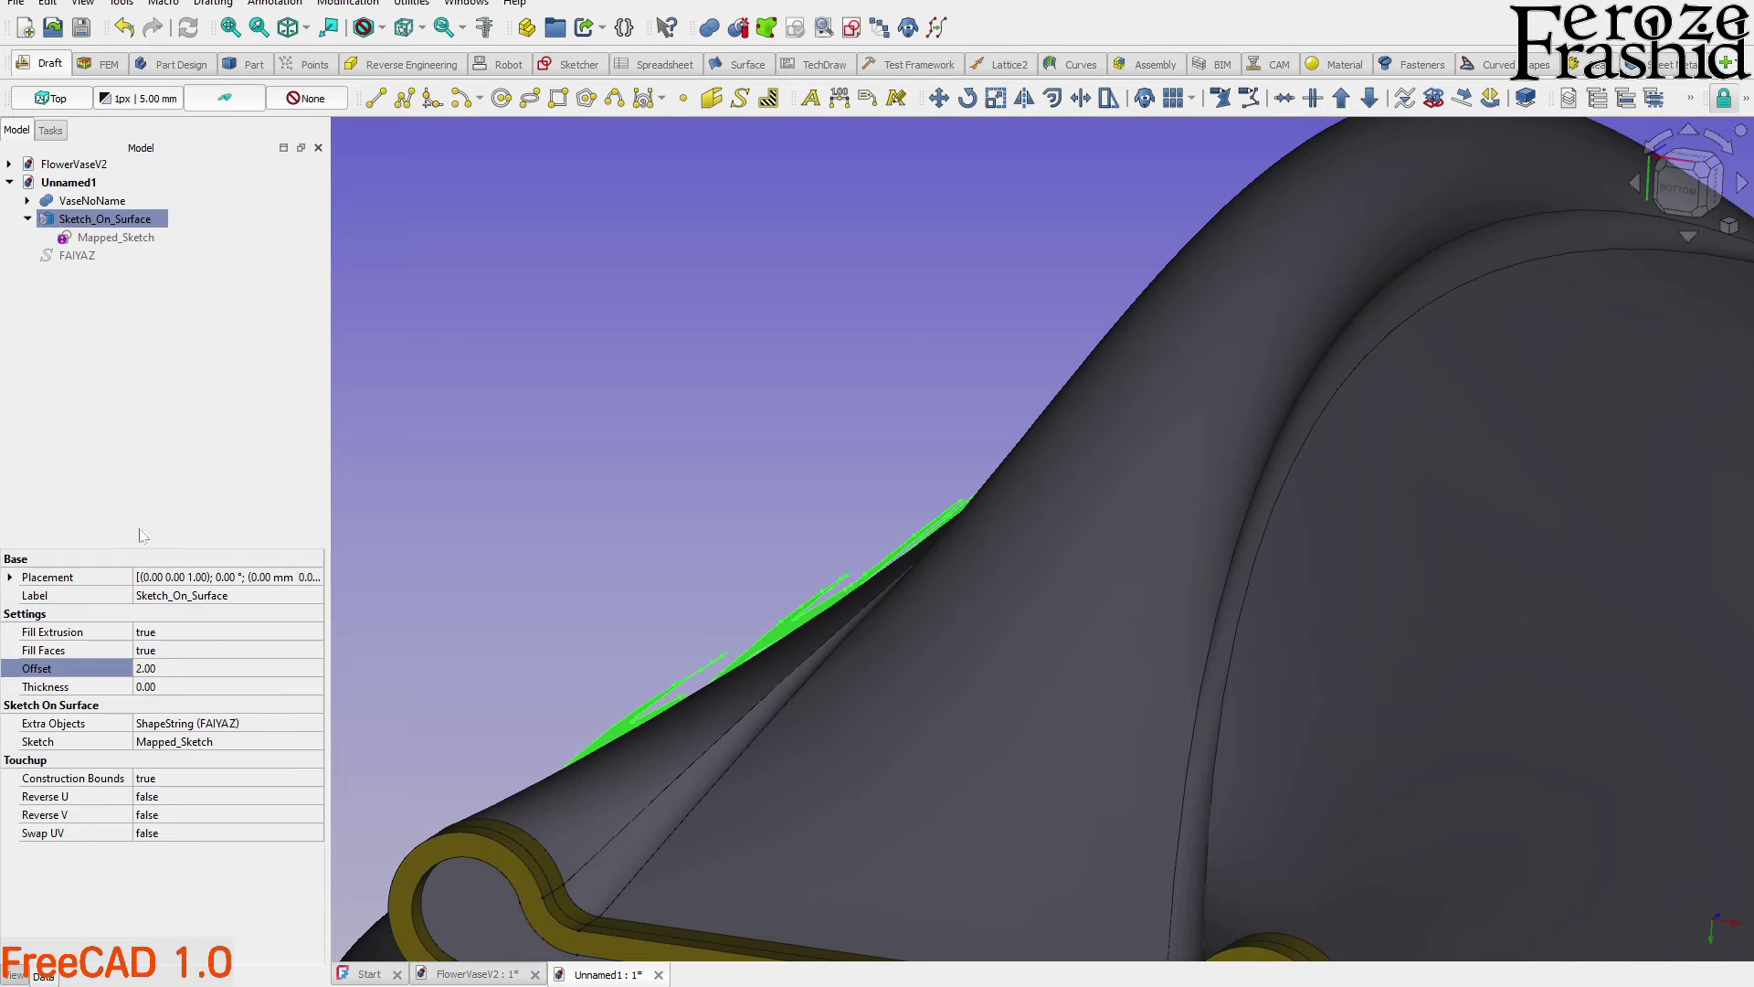
pyautogui.moveTo(411, 704); pyautogui.dragTo(644, 681, button='middle')
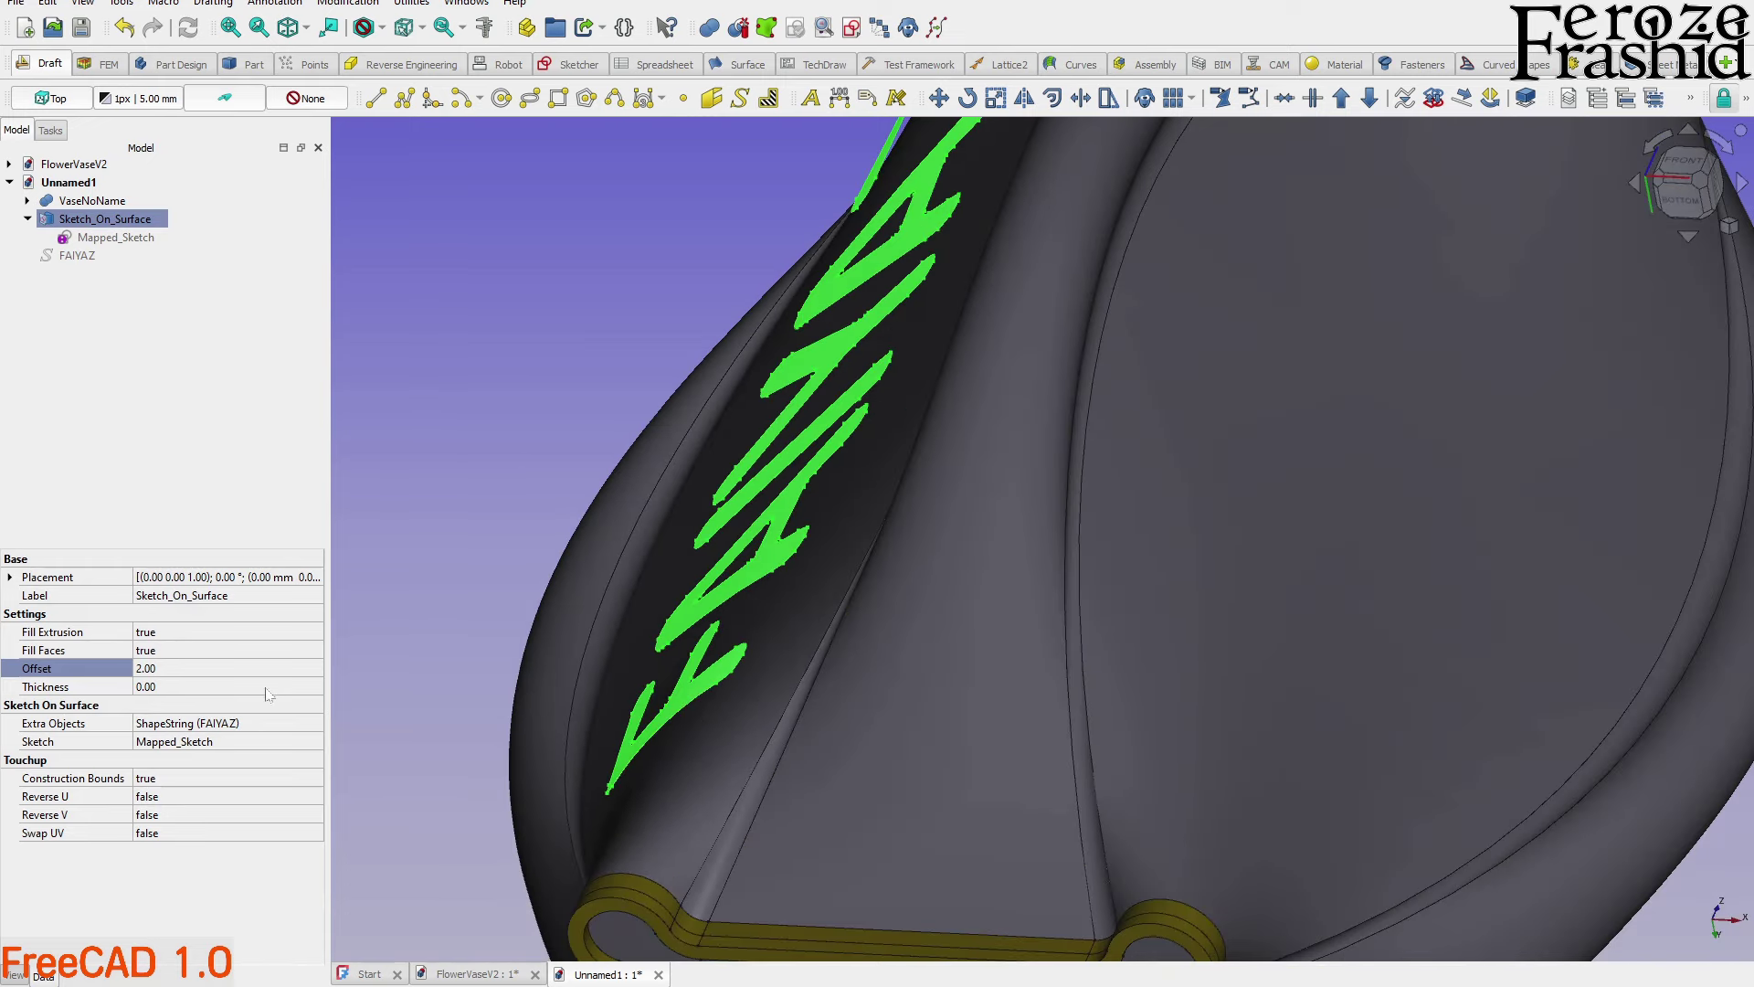
# Set the Offset of Sketch_On_Surface to -1.00 and inspect the vase's side face
pyautogui.click(219, 668)
pyautogui.write('-')
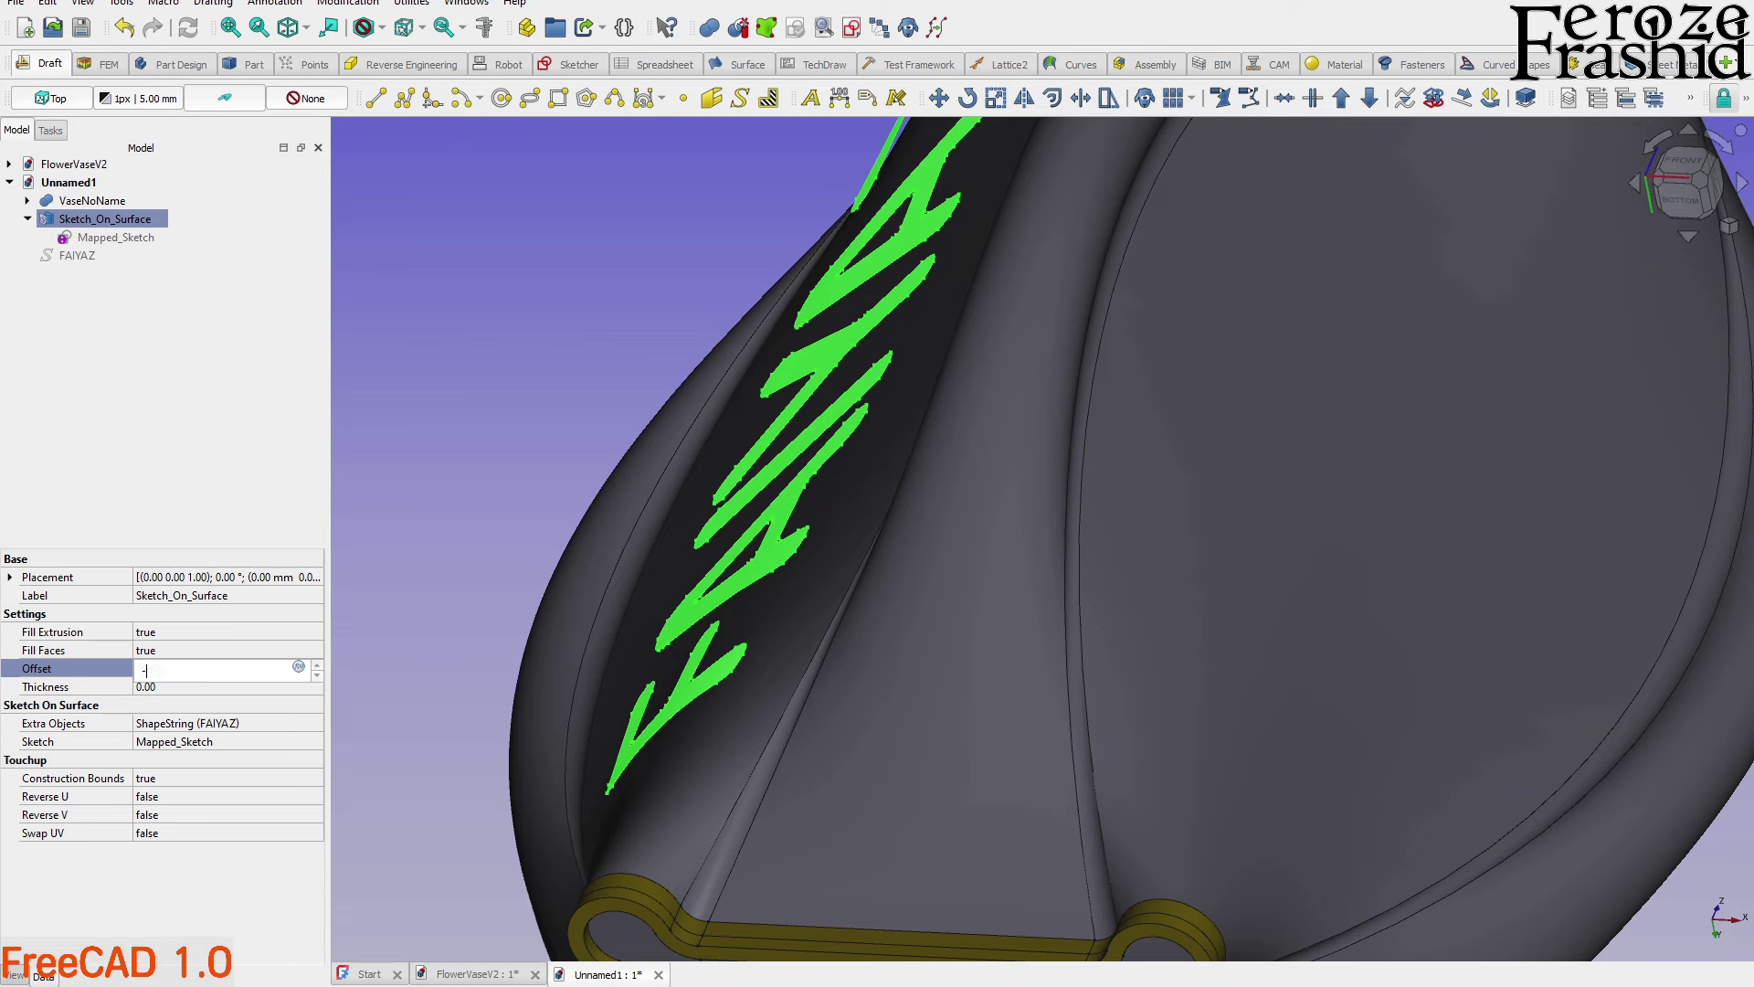
pyautogui.write('1')
pyautogui.press('Return')
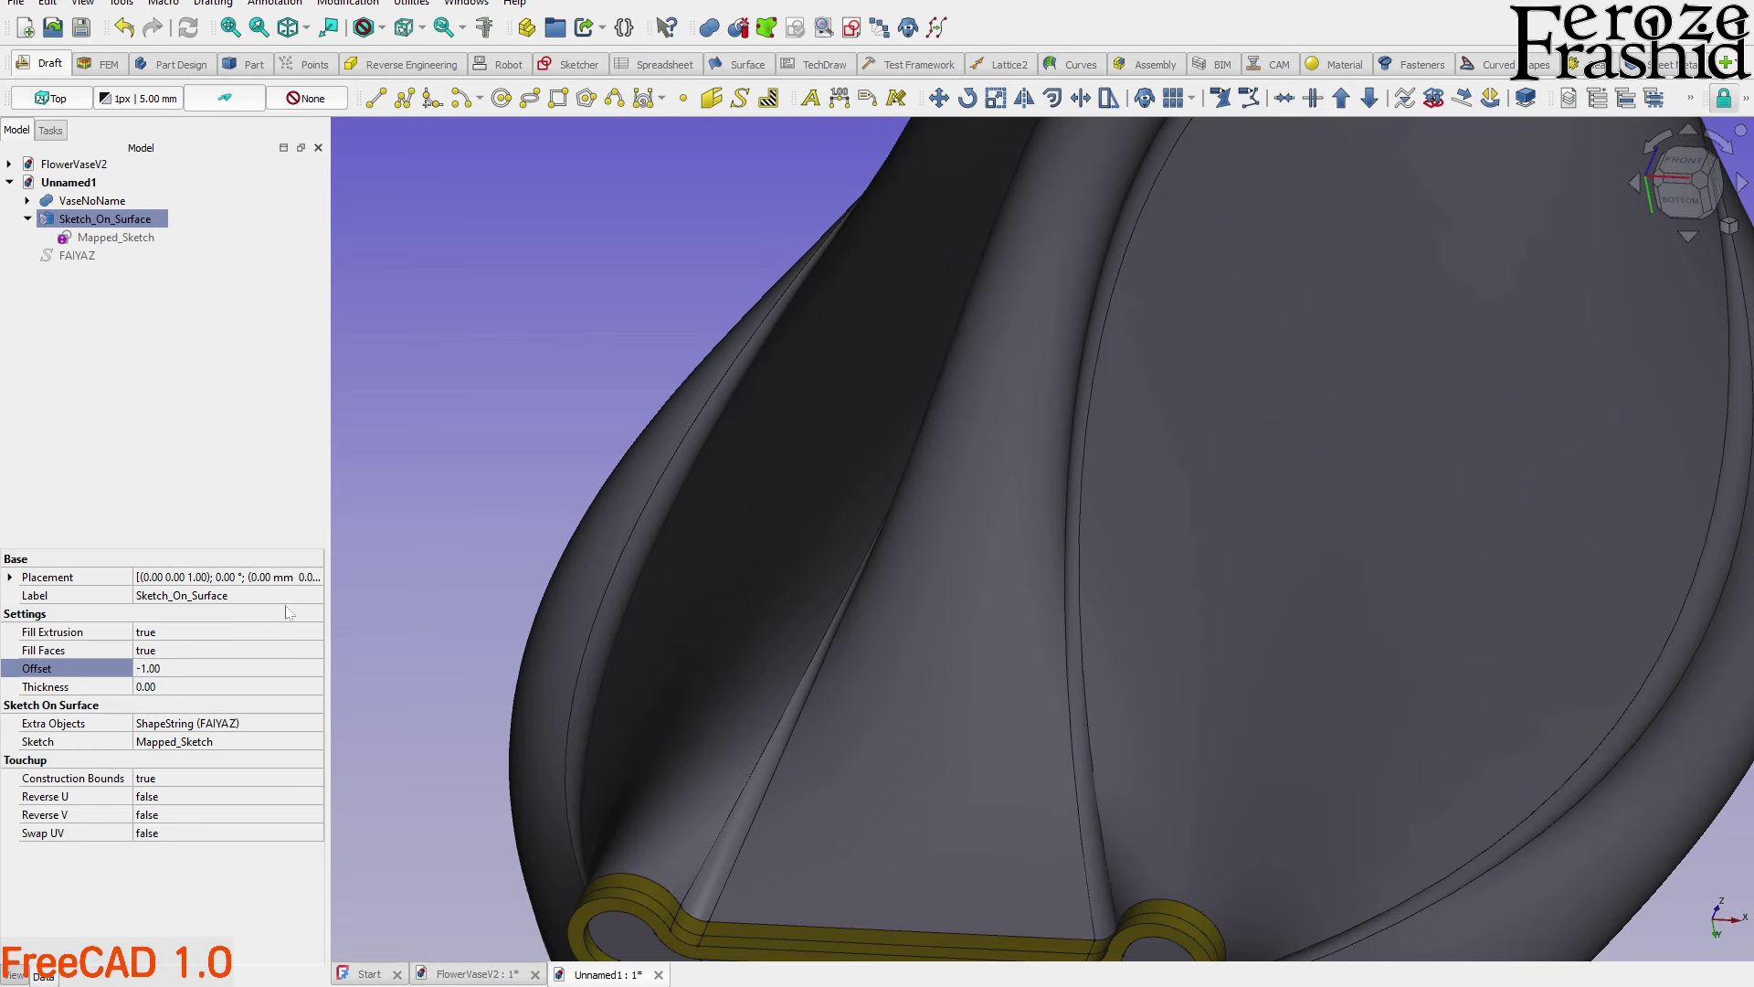
pyautogui.click(512, 645)
pyautogui.moveTo(512, 645); pyautogui.dragTo(859, 589, button='middle')
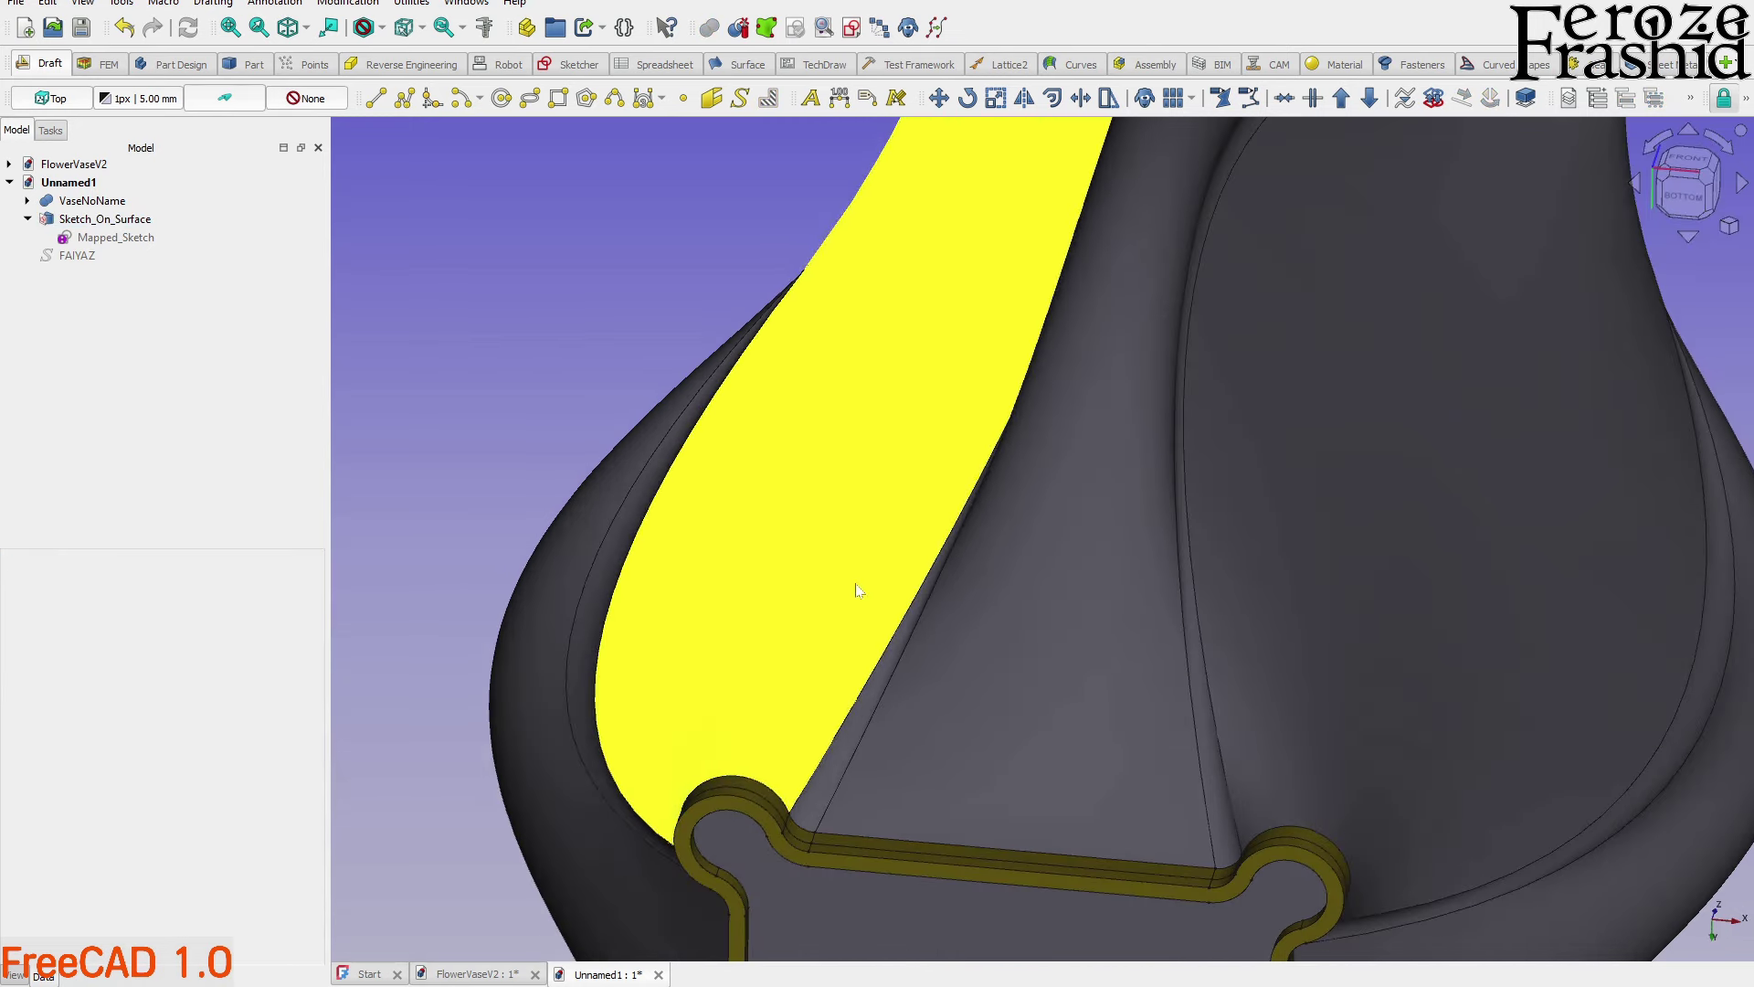
pyautogui.click(857, 590)
pyautogui.press('space')
pyautogui.press('space')
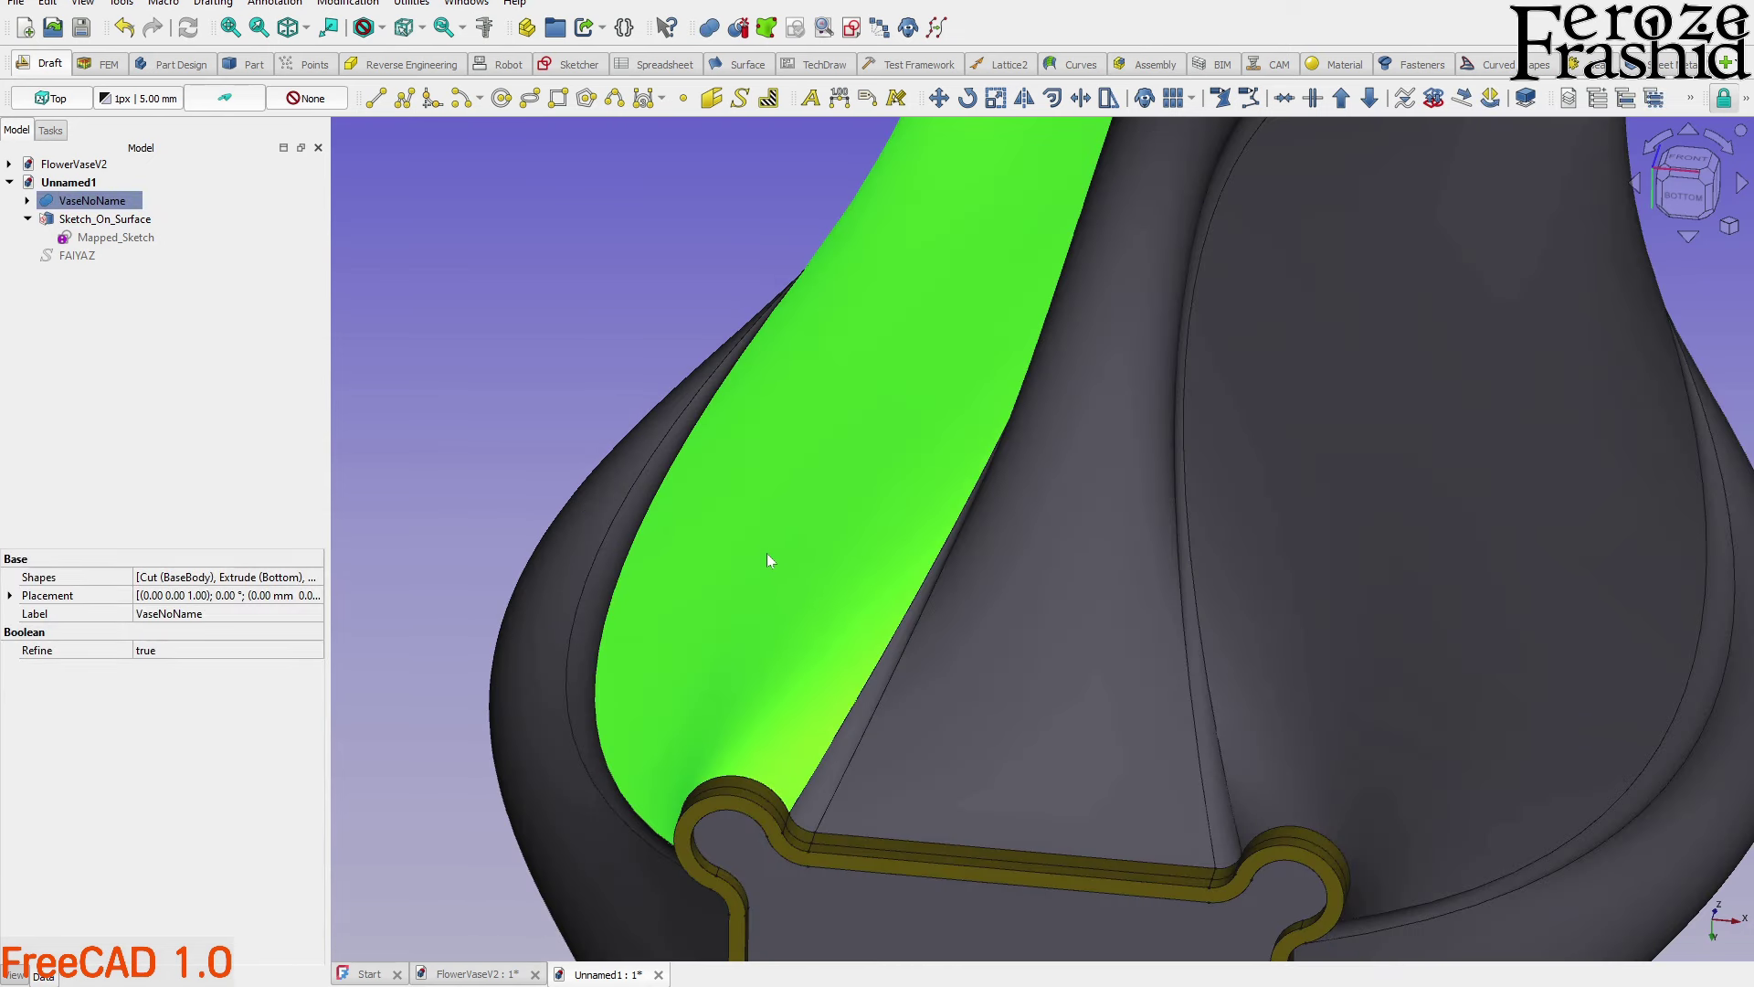
# Set the Thickness of Sketch_On_Surface to 2.00 and look closely at the letters on the side face
pyautogui.click(102, 218)
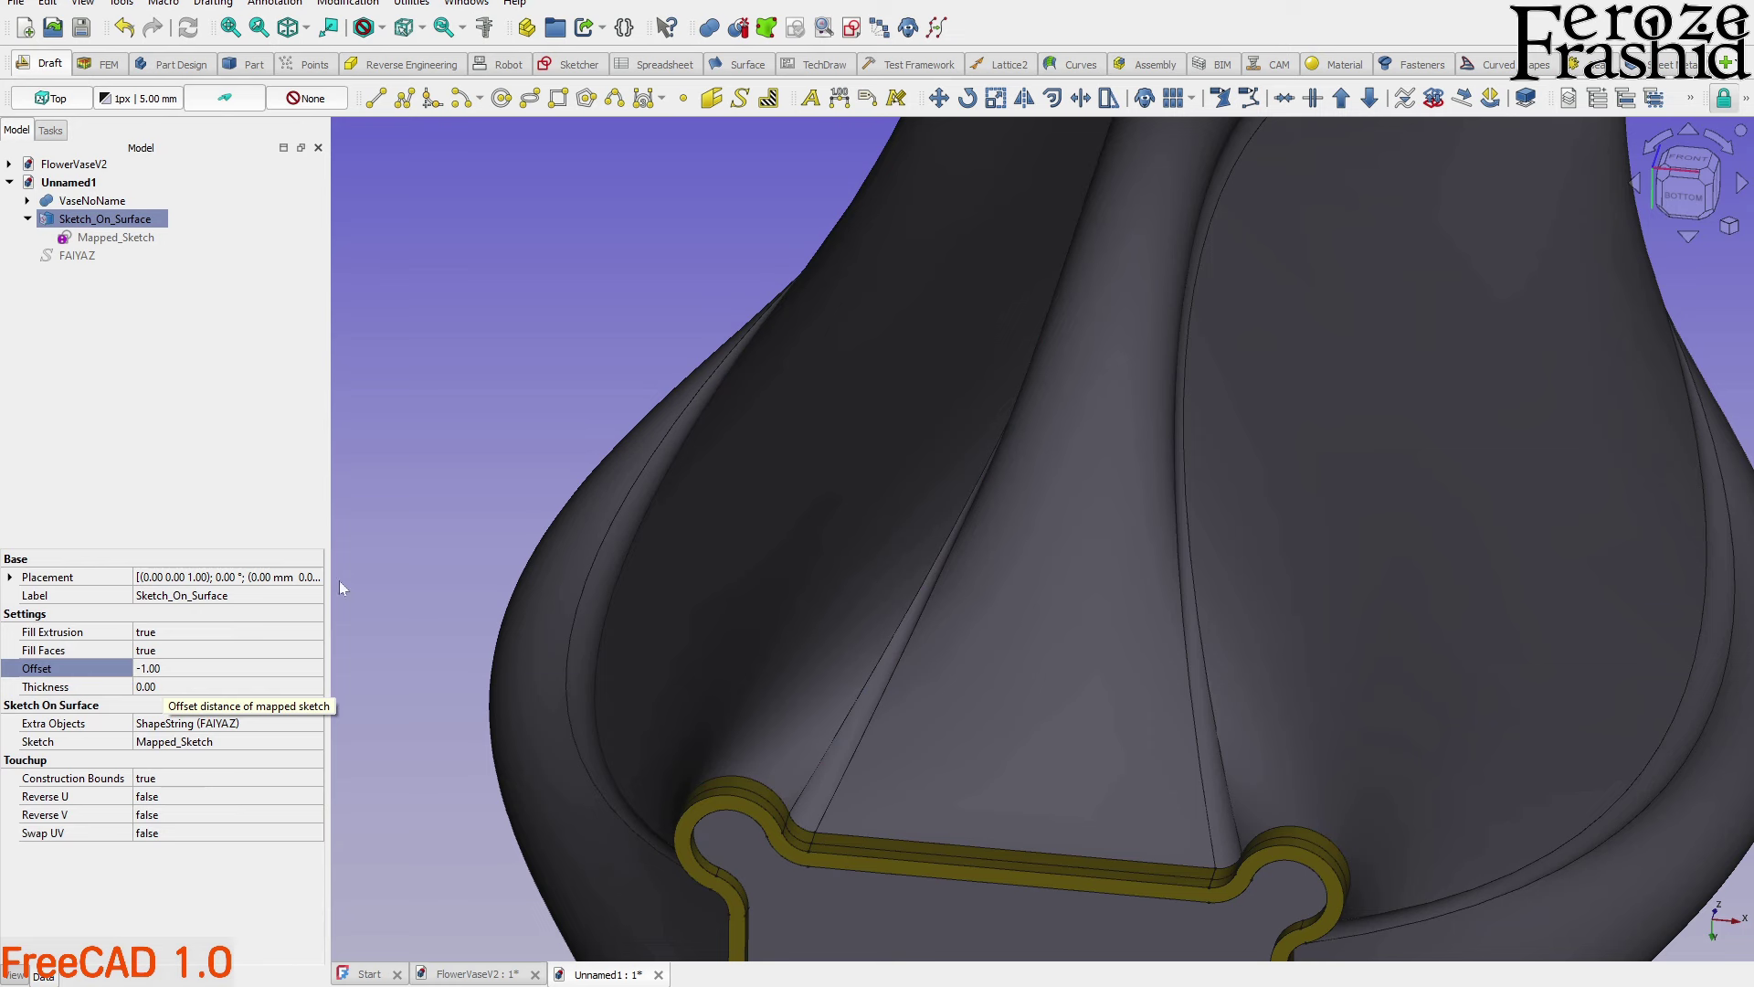
pyautogui.click(167, 688)
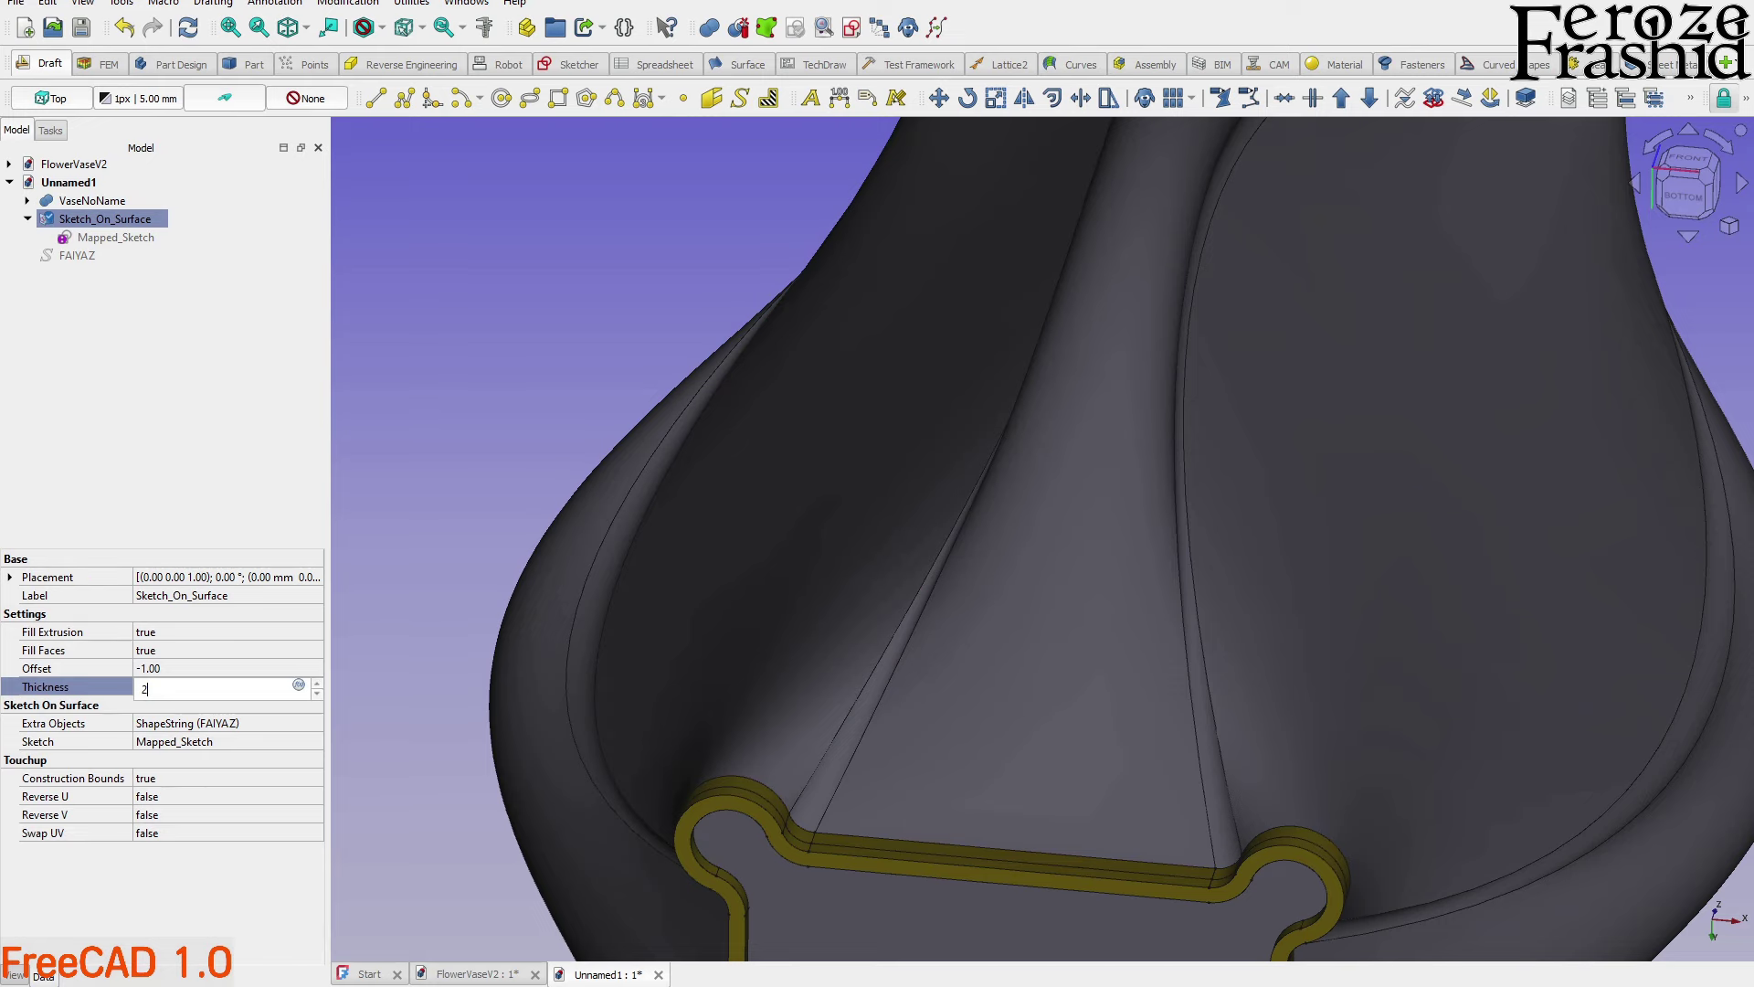
pyautogui.write('2')
pyautogui.press('Return')
pyautogui.click(411, 462)
pyautogui.moveTo(812, 545)
pyautogui.mouseDown()
pyautogui.moveTo(820, 657)
pyautogui.moveTo(786, 561)
pyautogui.mouseUp()
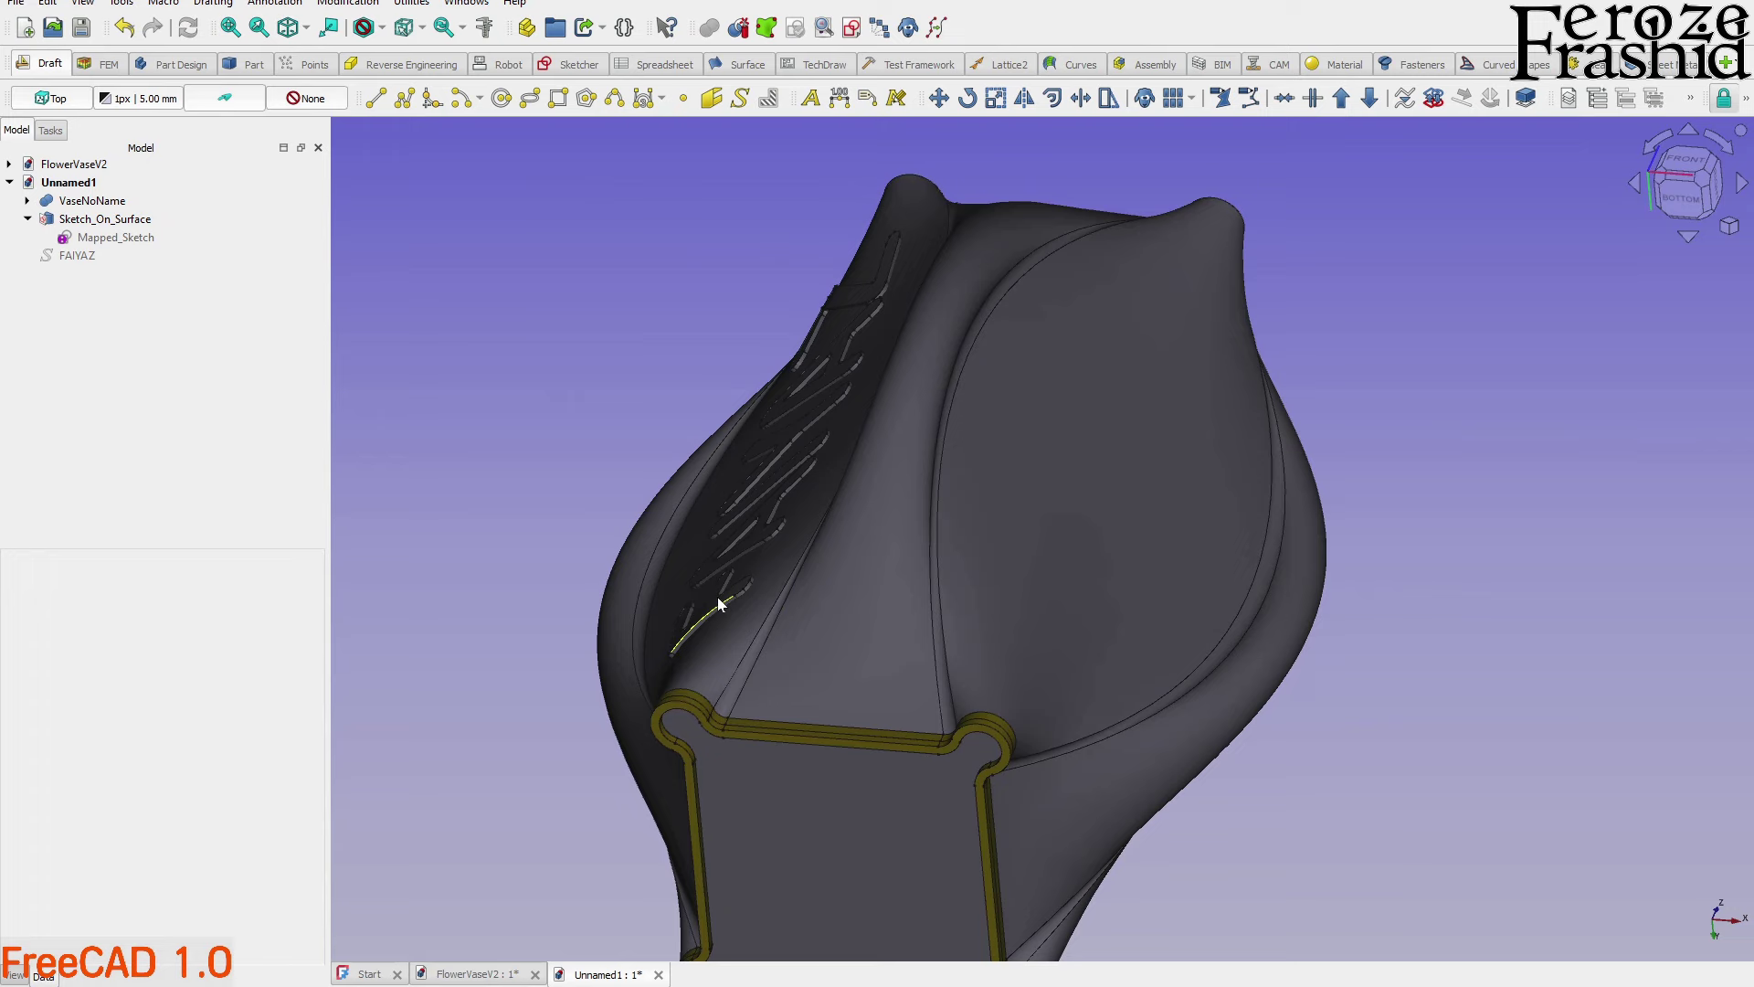
pyautogui.scroll(3, 748, 617)
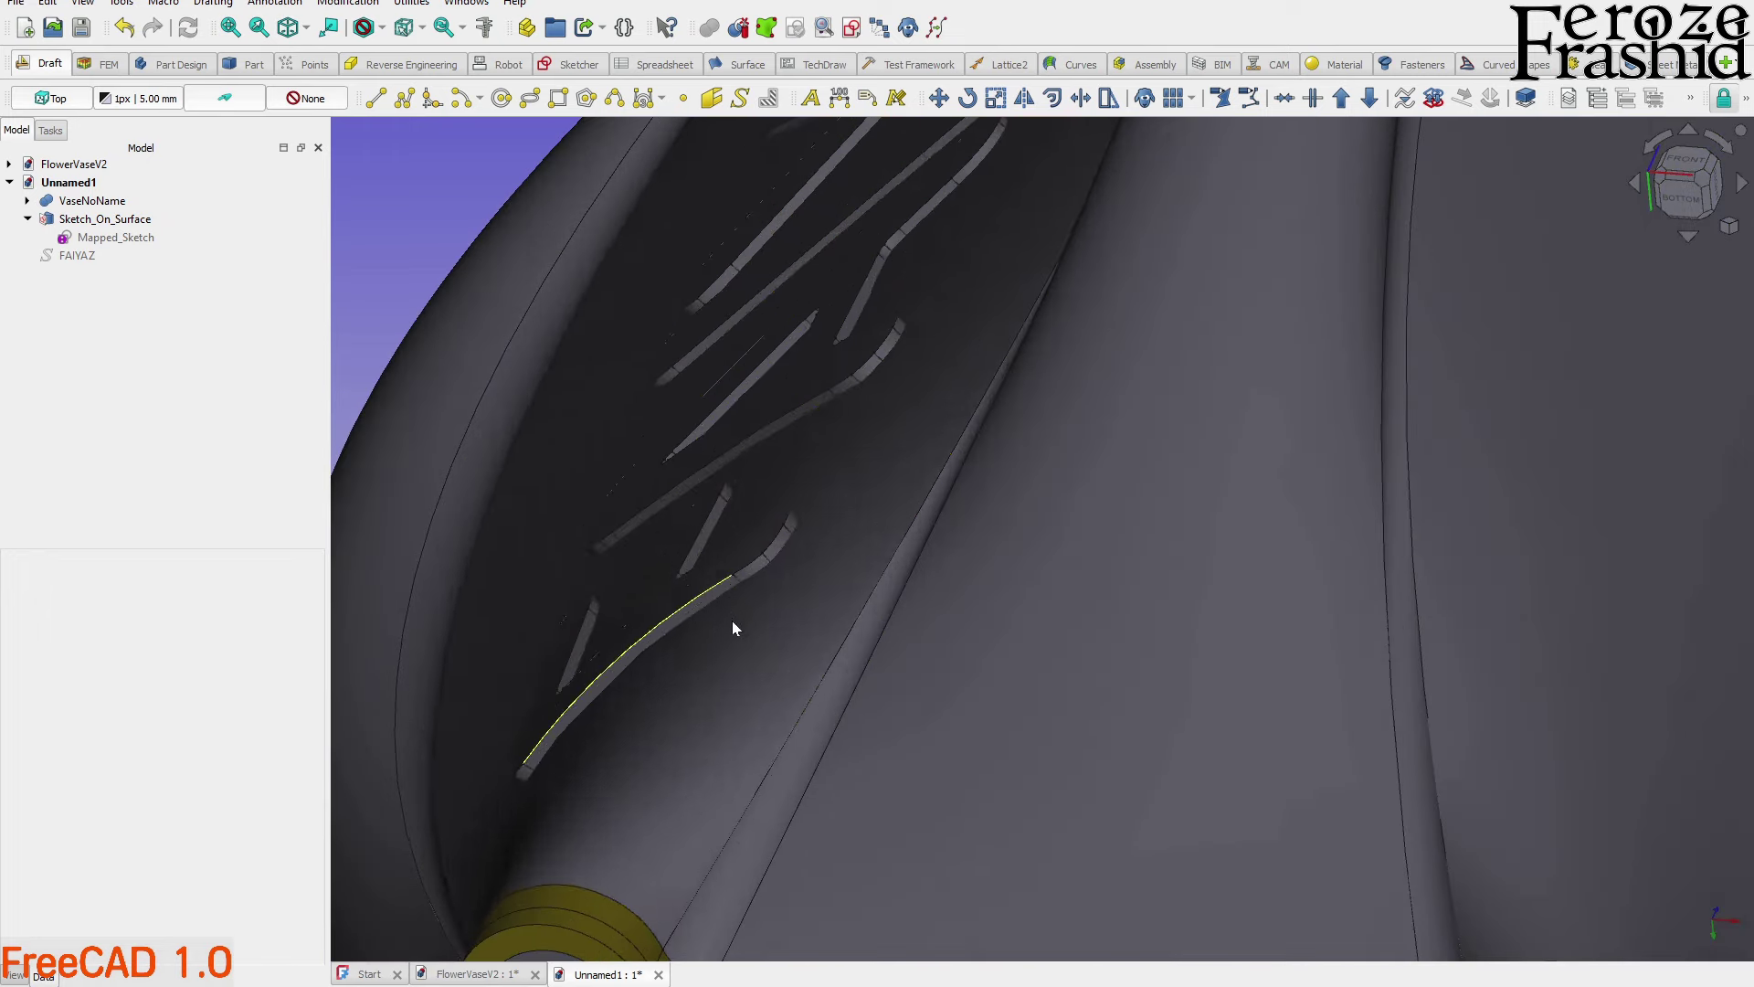
# Hide the VaseNoName fusion and measure the length of a short side edge on one of the thickened letters
pyautogui.click(732, 622)
pyautogui.press('space')
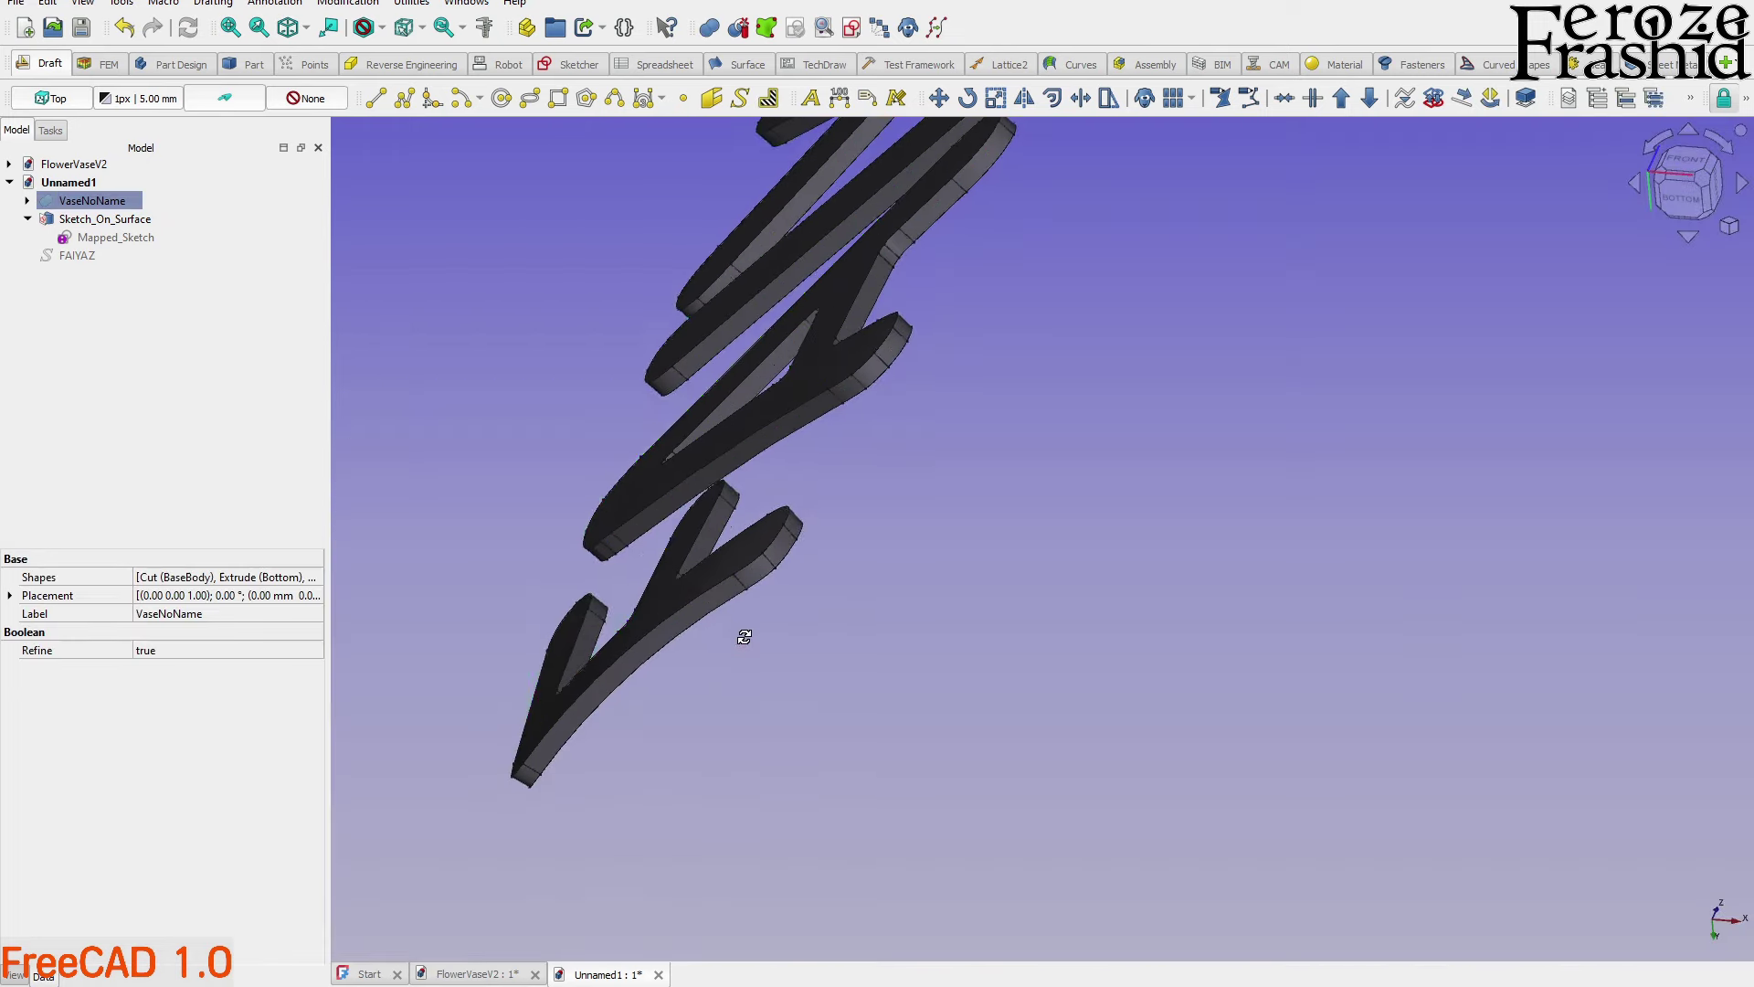
pyautogui.moveTo(745, 637); pyautogui.dragTo(743, 639)
pyautogui.scroll(5, 742, 626)
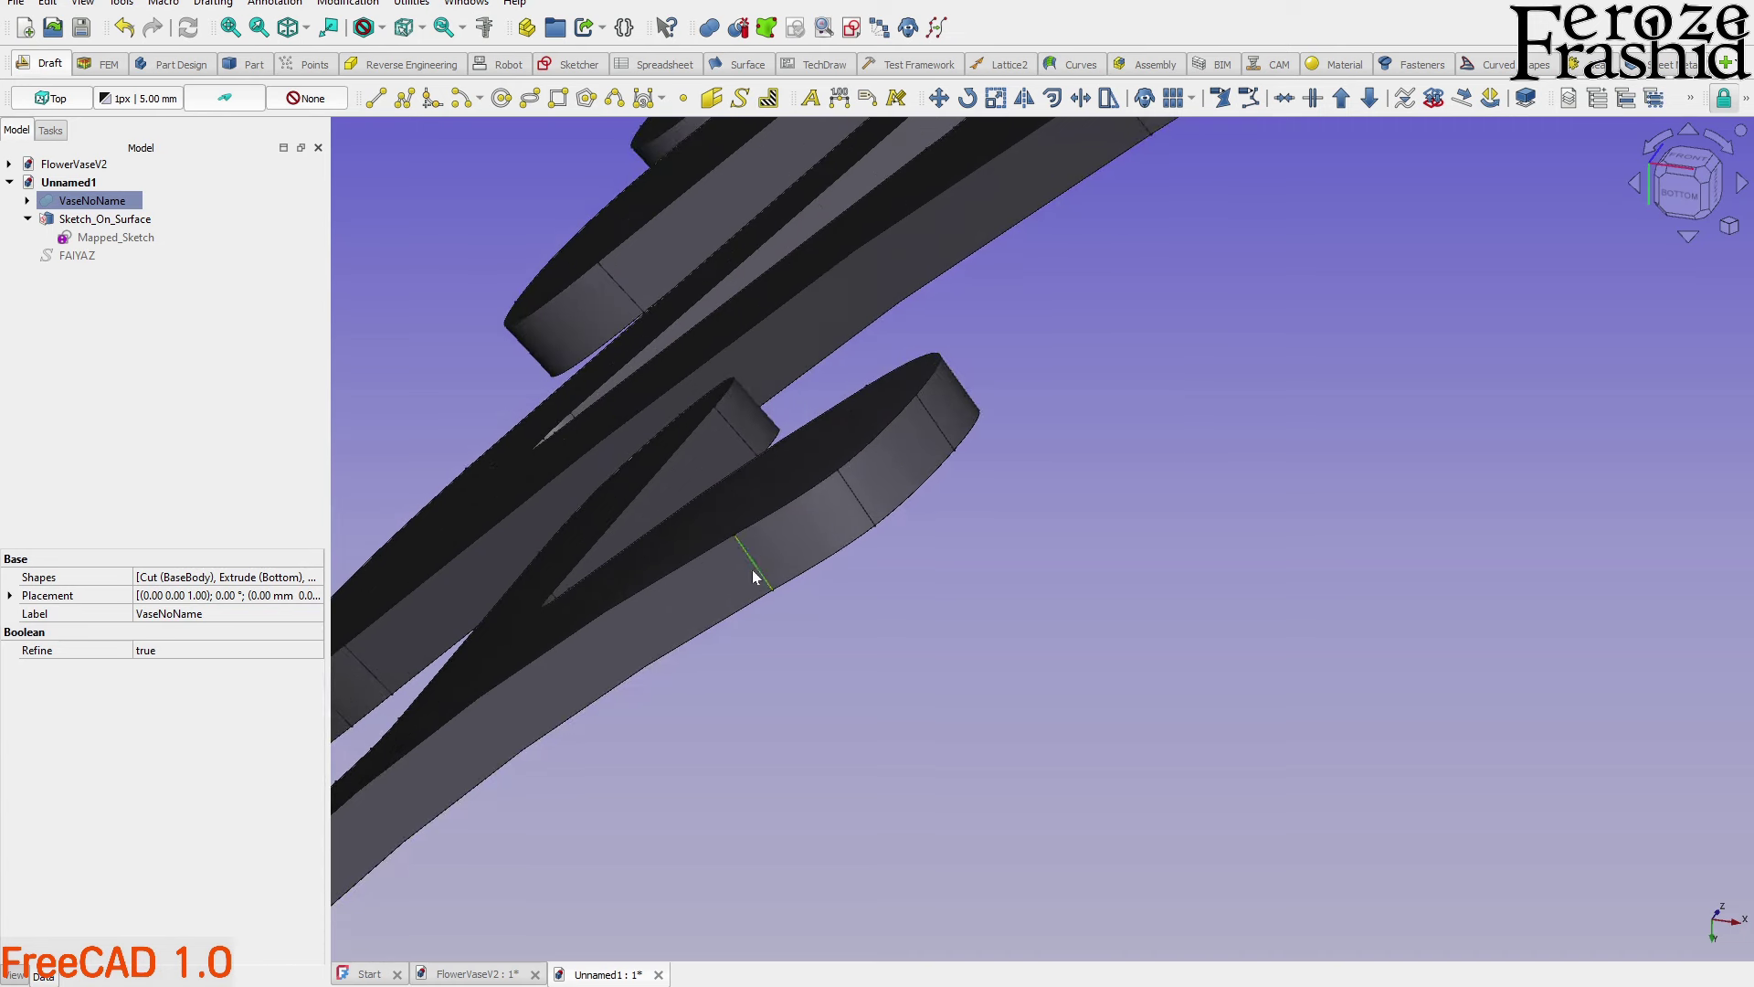
pyautogui.click(755, 576)
pyautogui.click(484, 27)
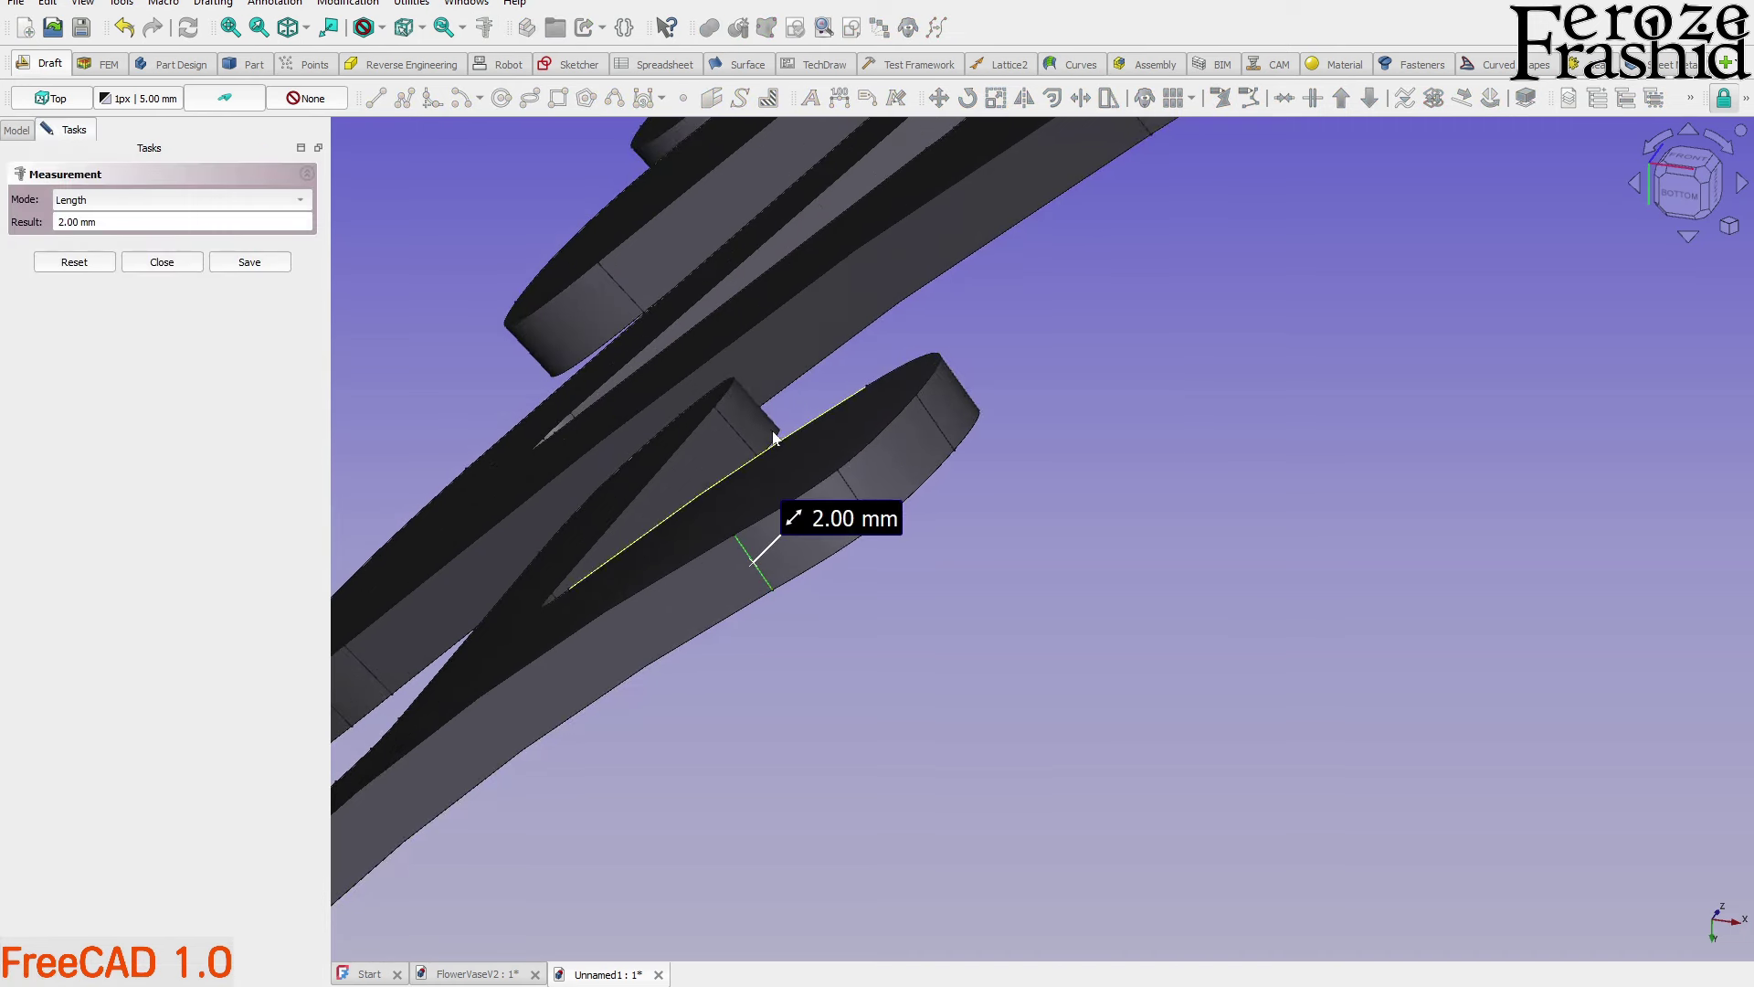
pyautogui.click(180, 263)
pyautogui.scroll(-1, 660, 534)
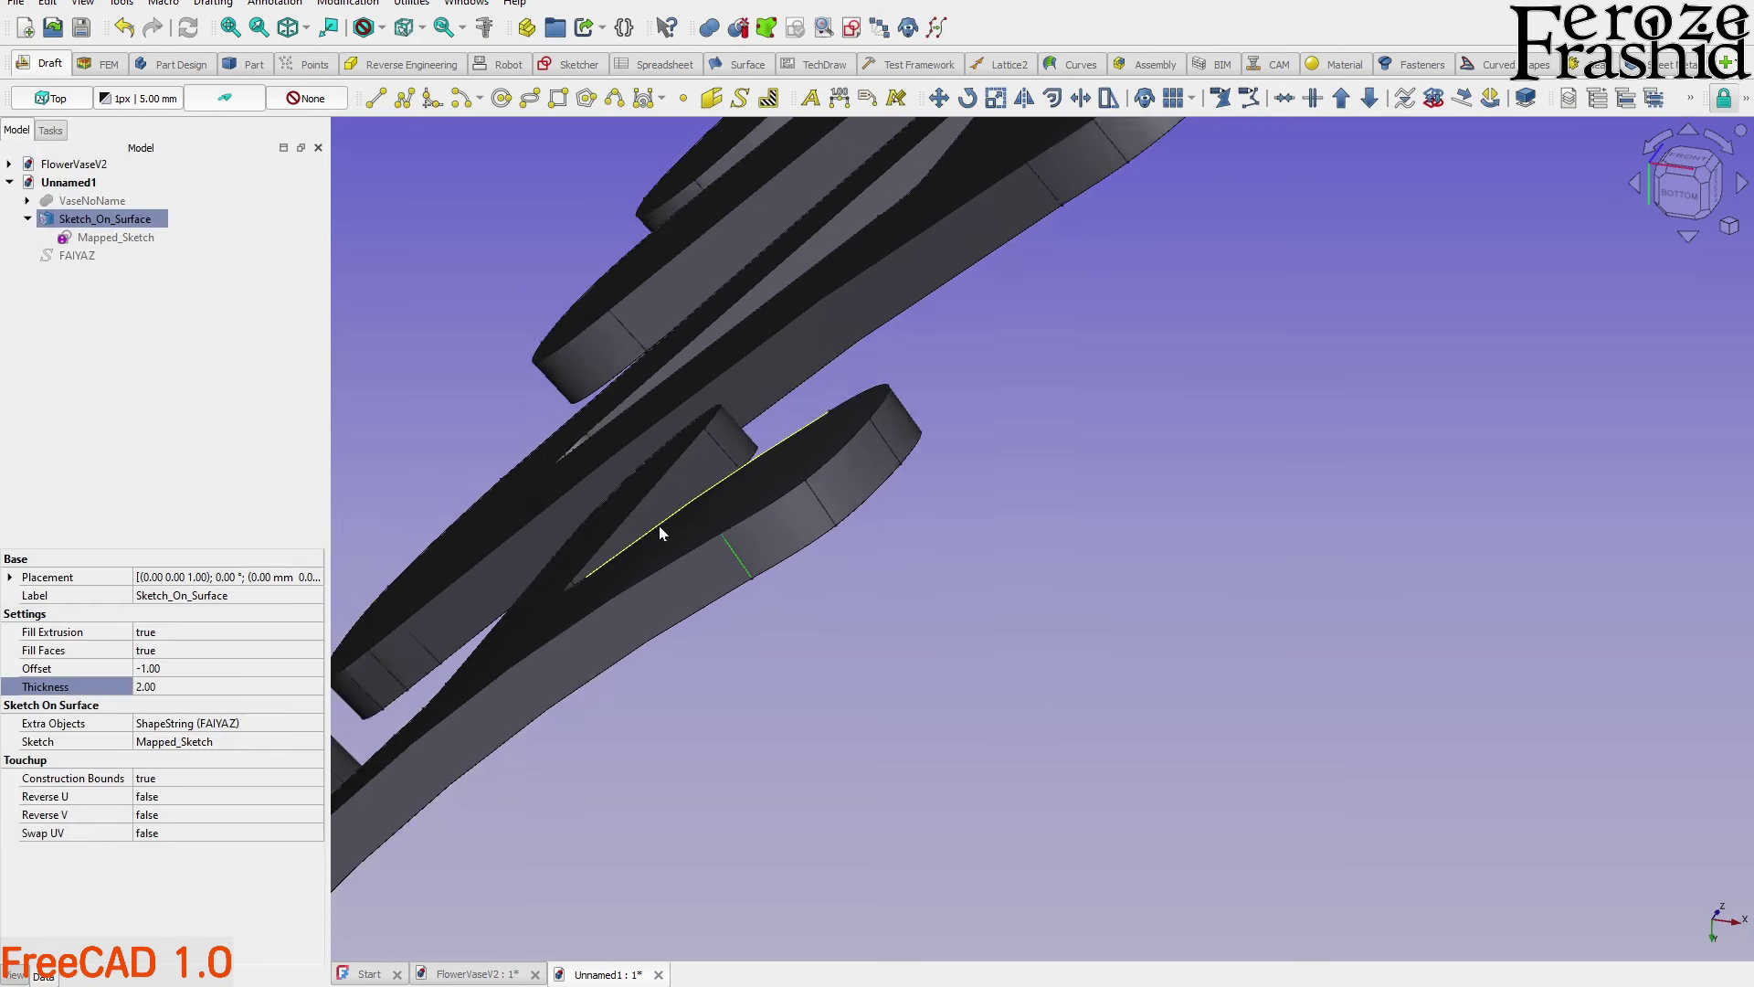
pyautogui.scroll(-1, 659, 525)
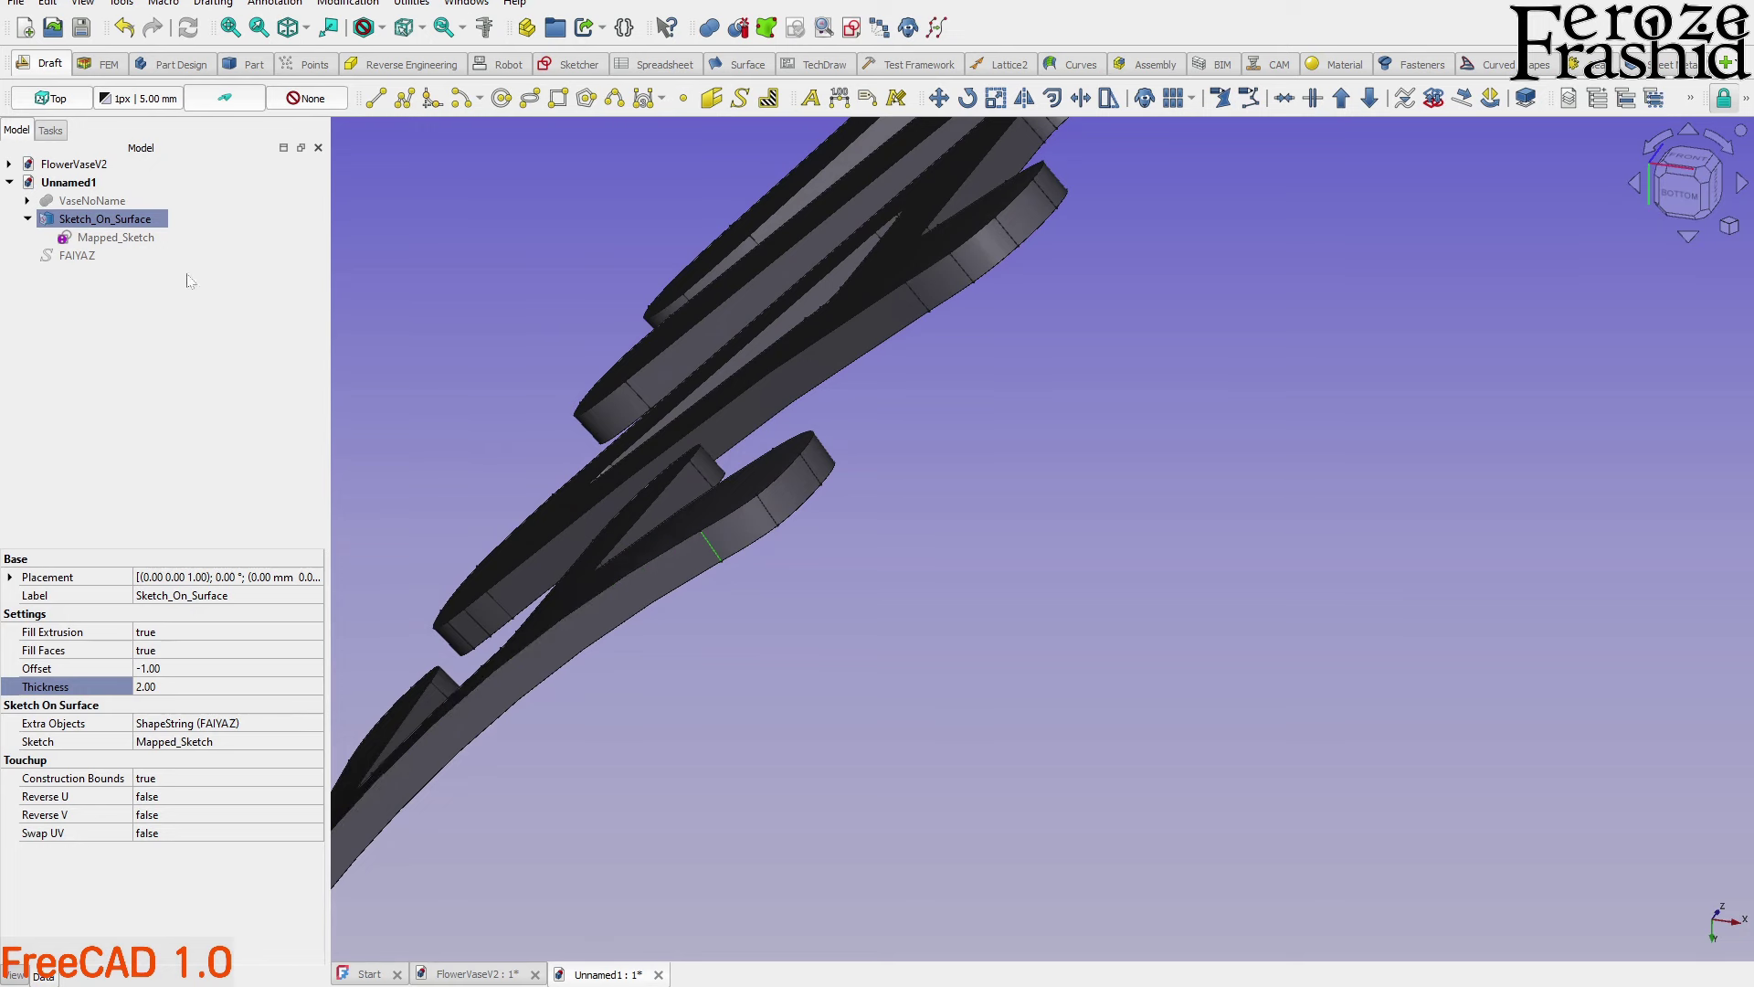
# Show the VaseNoName fusion again and examine the thickened lettering on its side face from the front and from above
pyautogui.click(91, 200)
pyautogui.press('space')
pyautogui.scroll(-3, 589, 504)
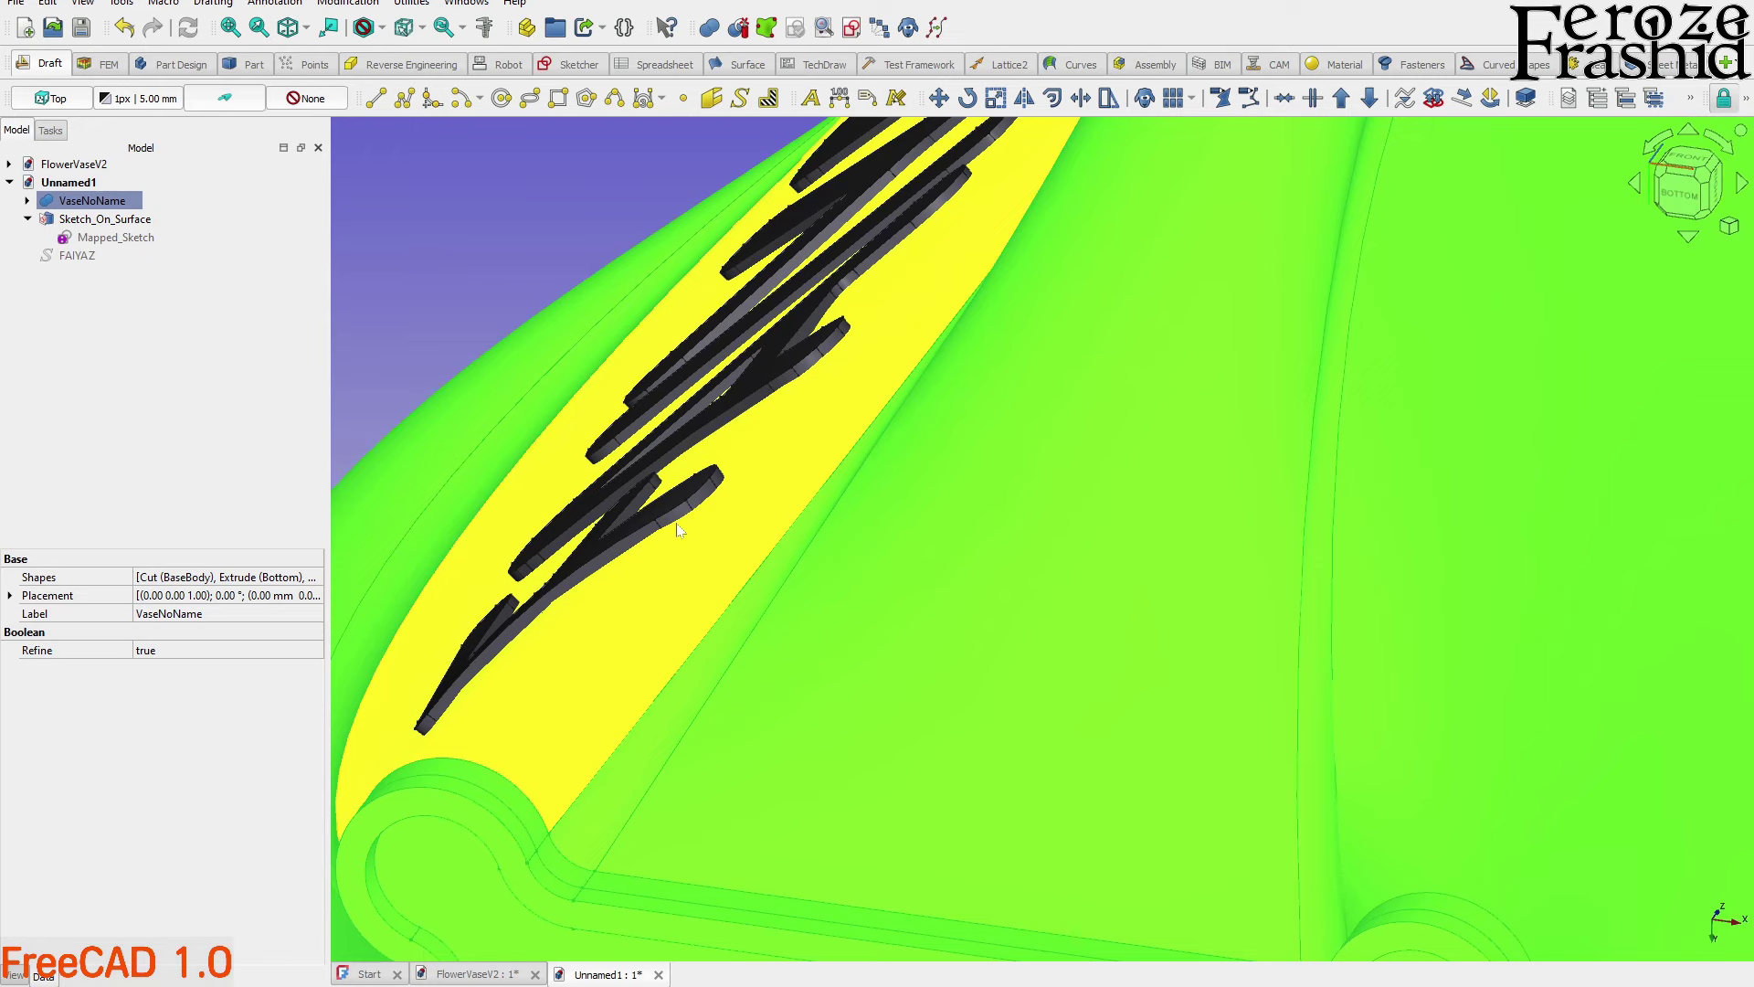
pyautogui.press('1')
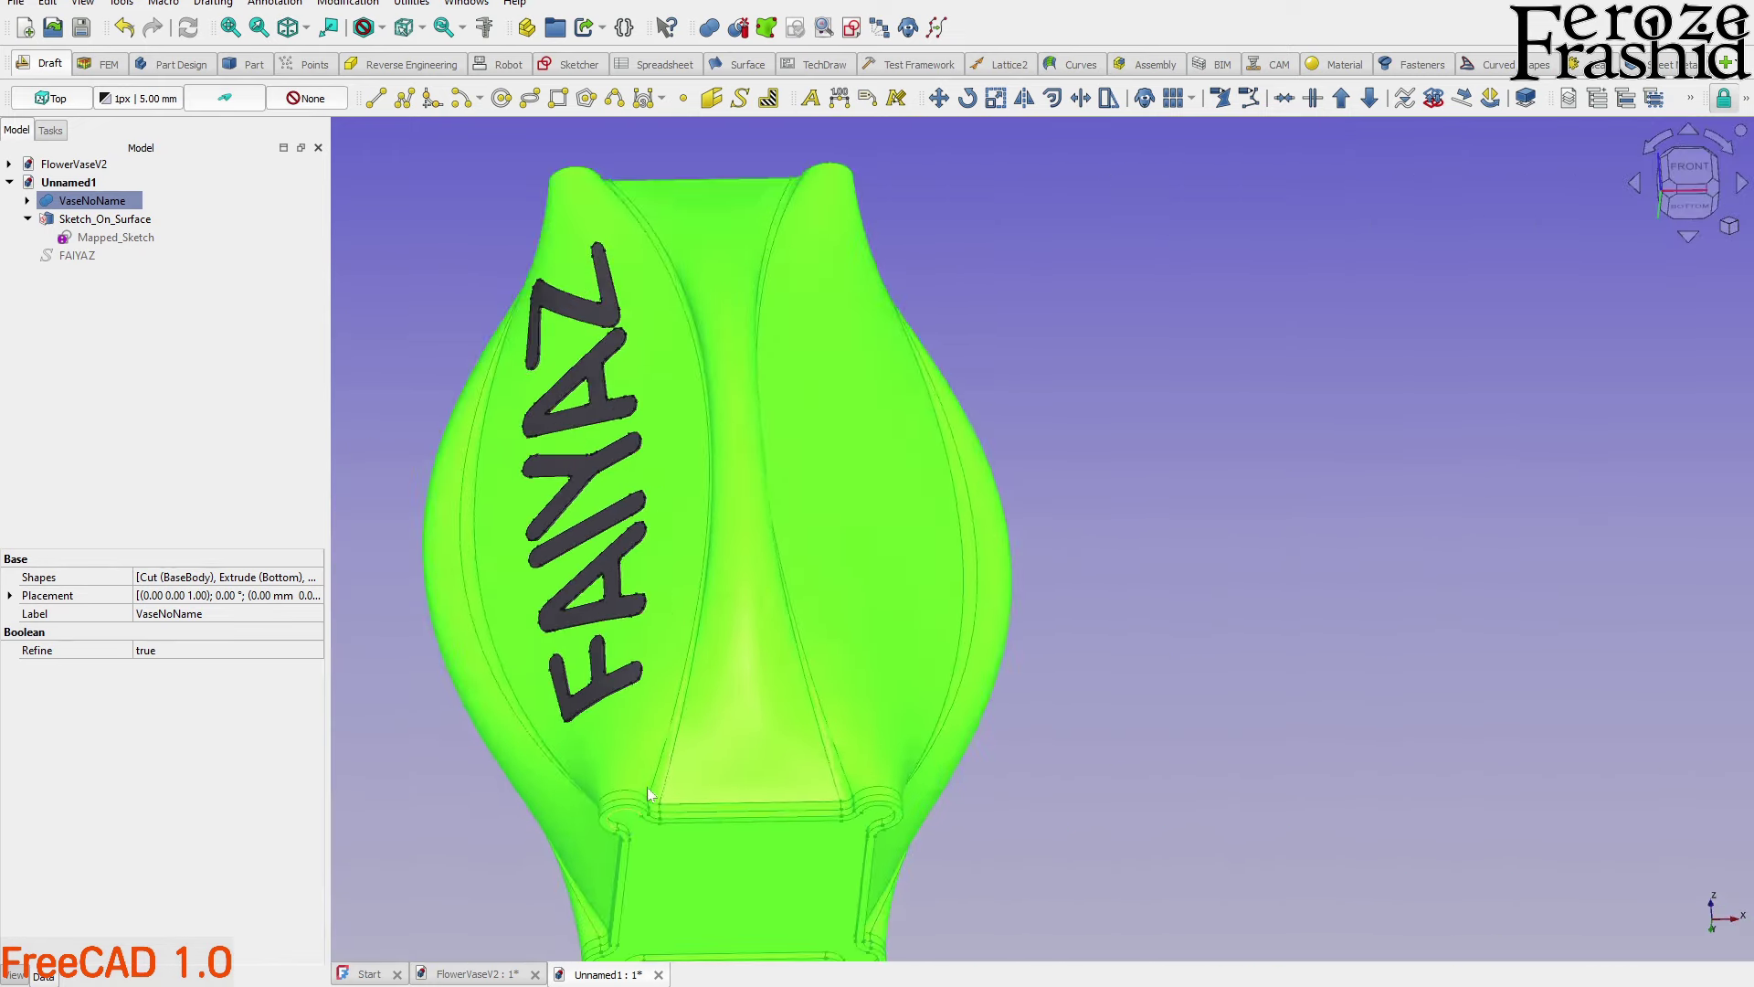
pyautogui.scroll(-3, 777, 676)
pyautogui.click(896, 553)
pyautogui.moveTo(770, 519); pyautogui.dragTo(624, 658, button='middle')
pyautogui.scroll(3, 624, 658)
pyautogui.scroll(3, 624, 658)
pyautogui.moveTo(627, 560); pyautogui.dragTo(654, 521, button='middle')
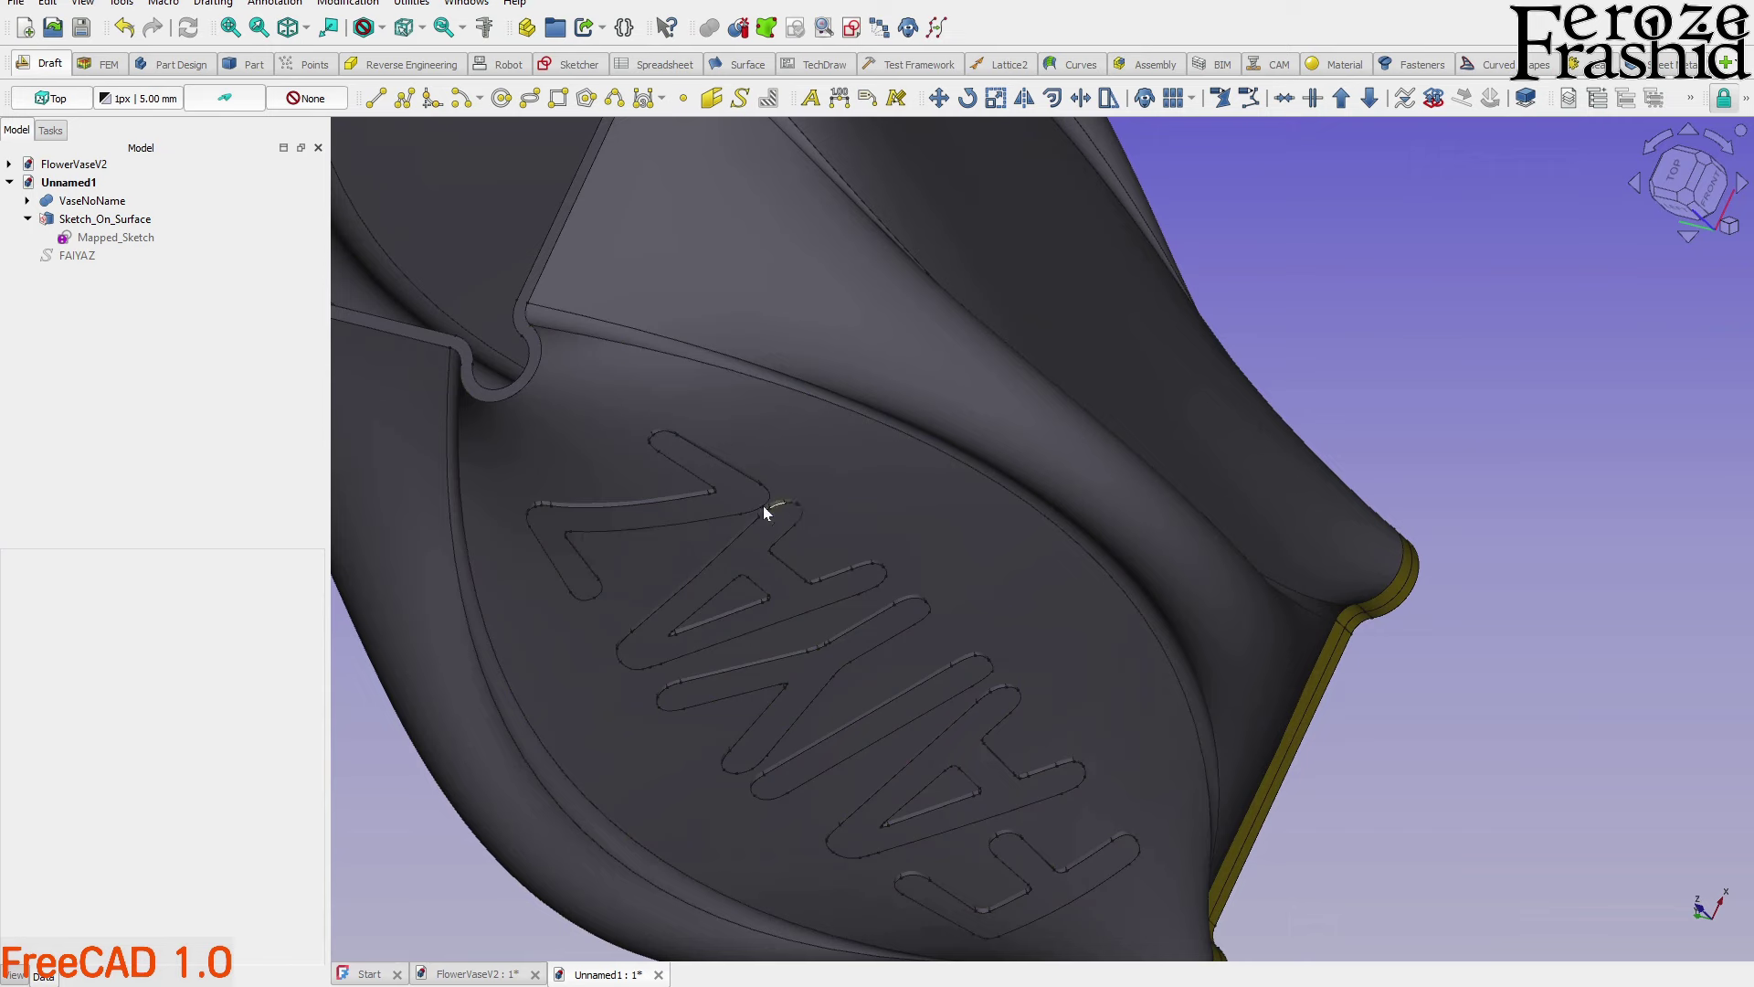
pyautogui.scroll(-3, 704, 502)
pyautogui.press('1')
pyautogui.scroll(4, 765, 506)
pyautogui.scroll(-3, 1050, 673)
pyautogui.press('1')
pyautogui.scroll(3, 1038, 579)
# In the Part workbench, cut the Sketch_On_Surface letters out of the VaseNoName fusion with a Boolean Cut
pyautogui.click(77, 256)
pyautogui.click(113, 239)
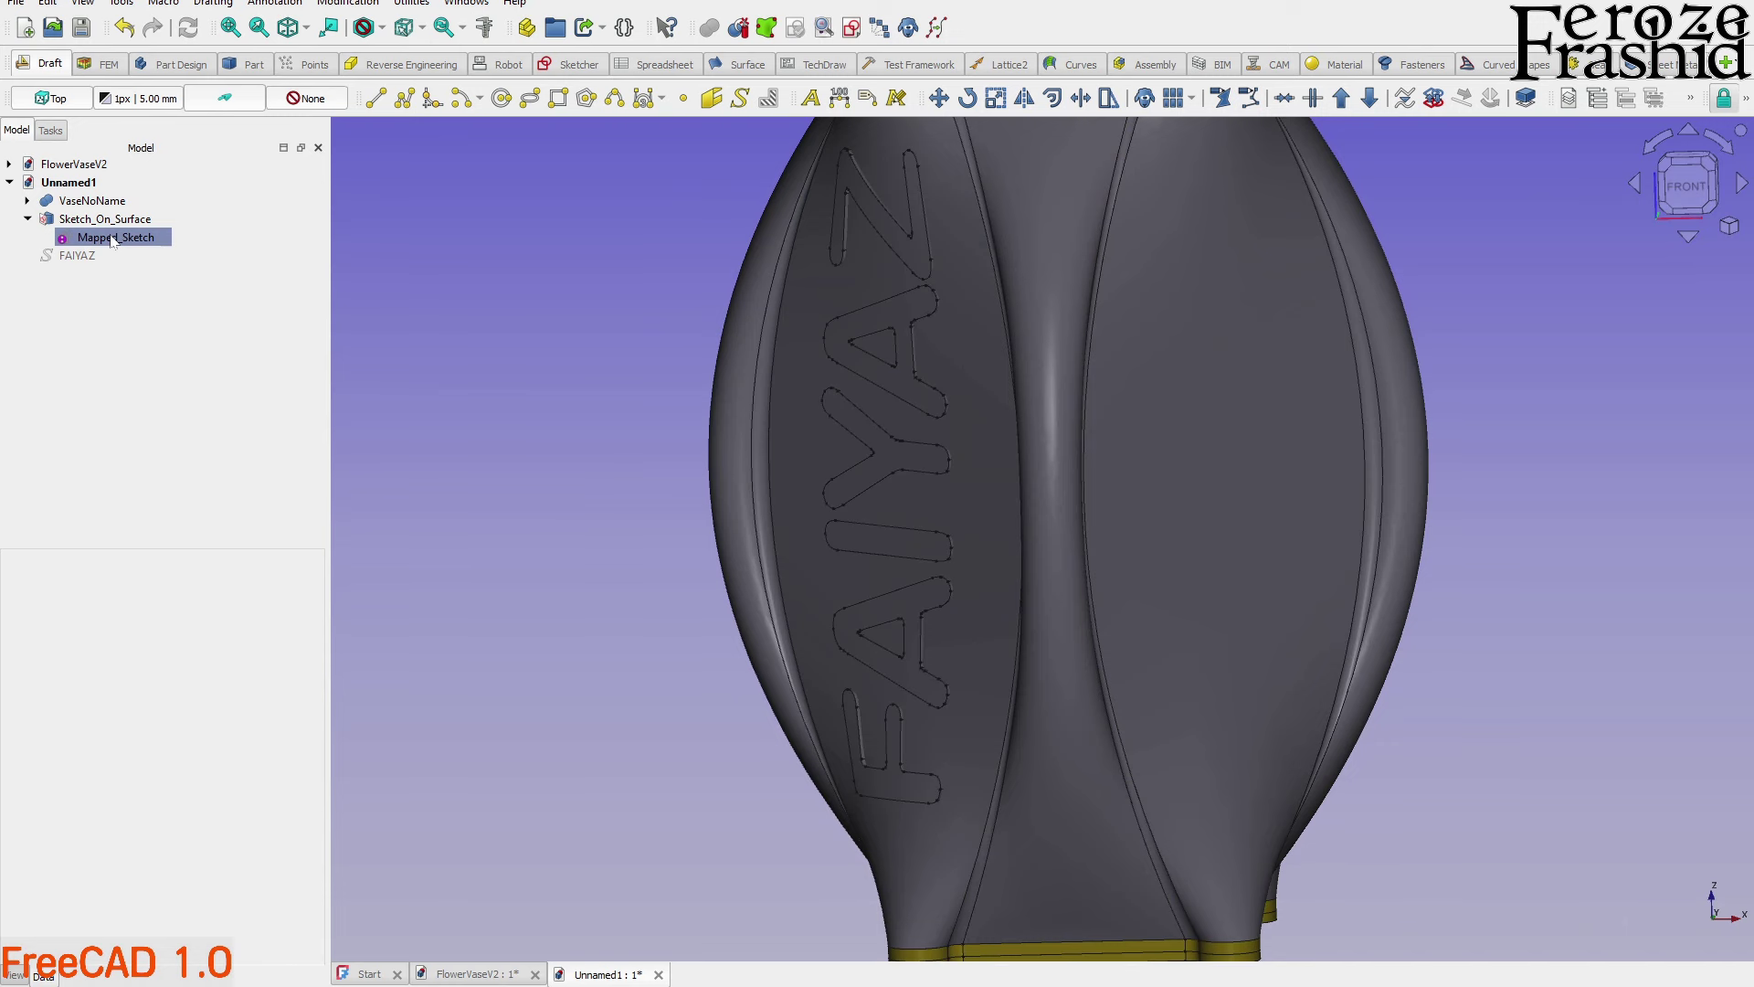
pyautogui.click(108, 207)
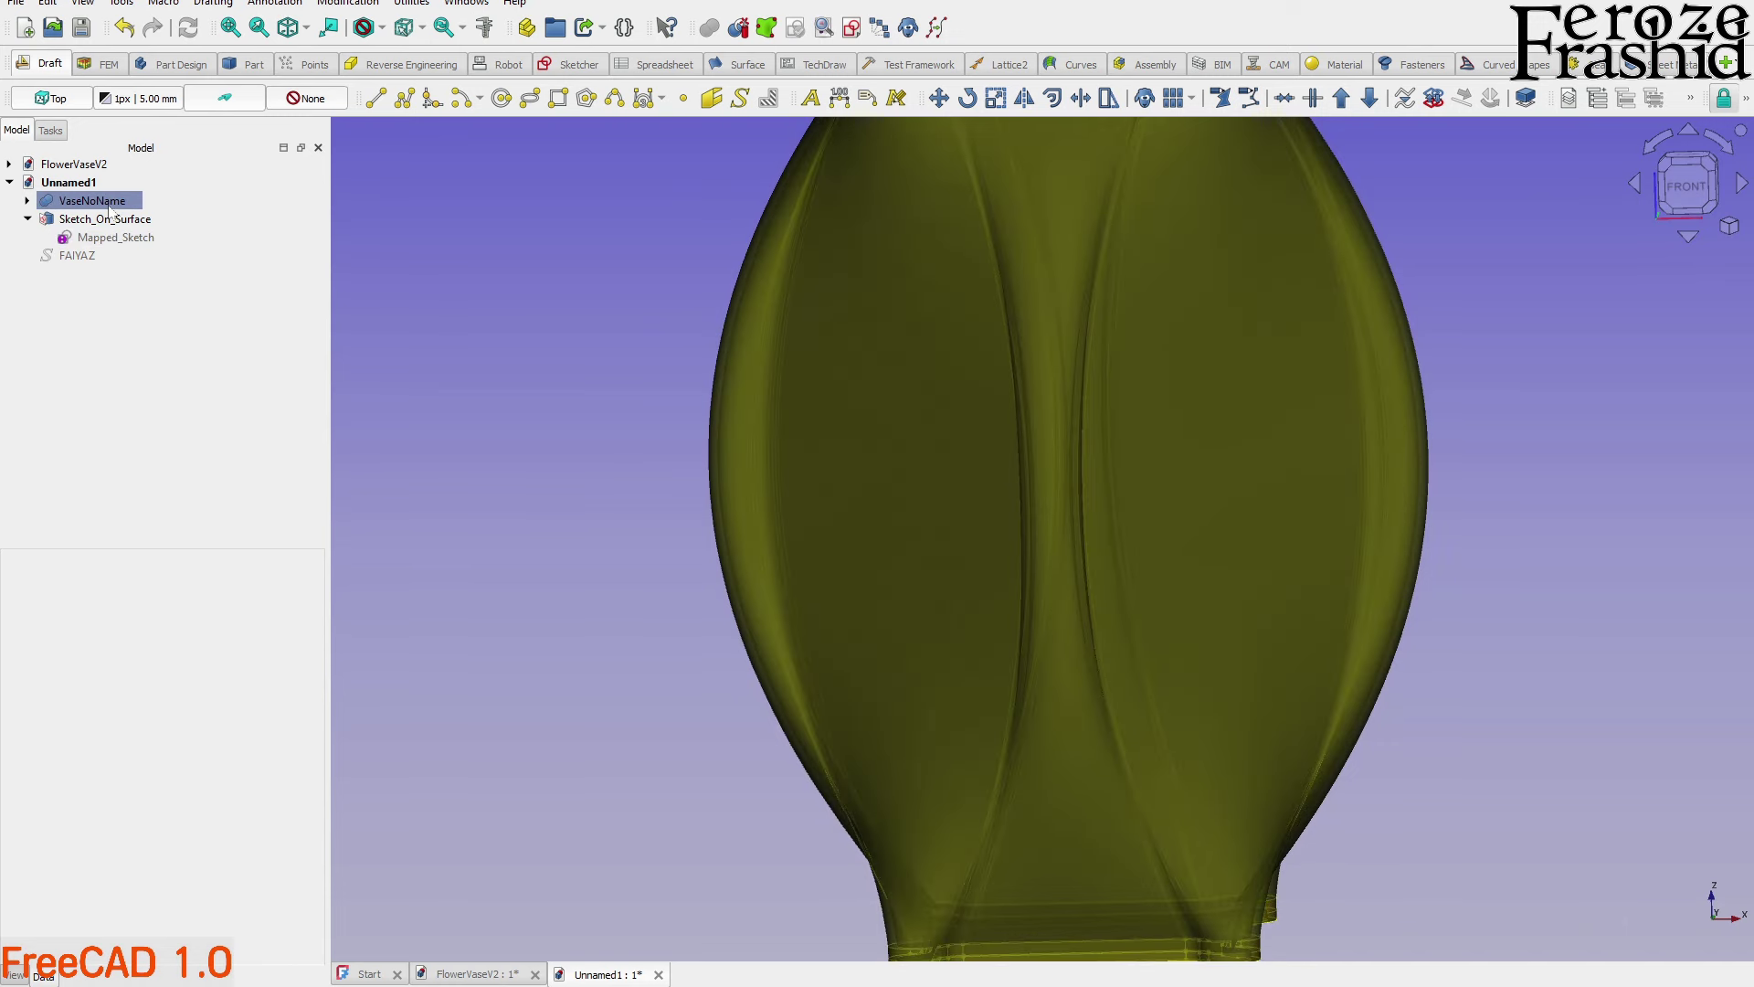
pyautogui.click(108, 299)
pyautogui.click(105, 223)
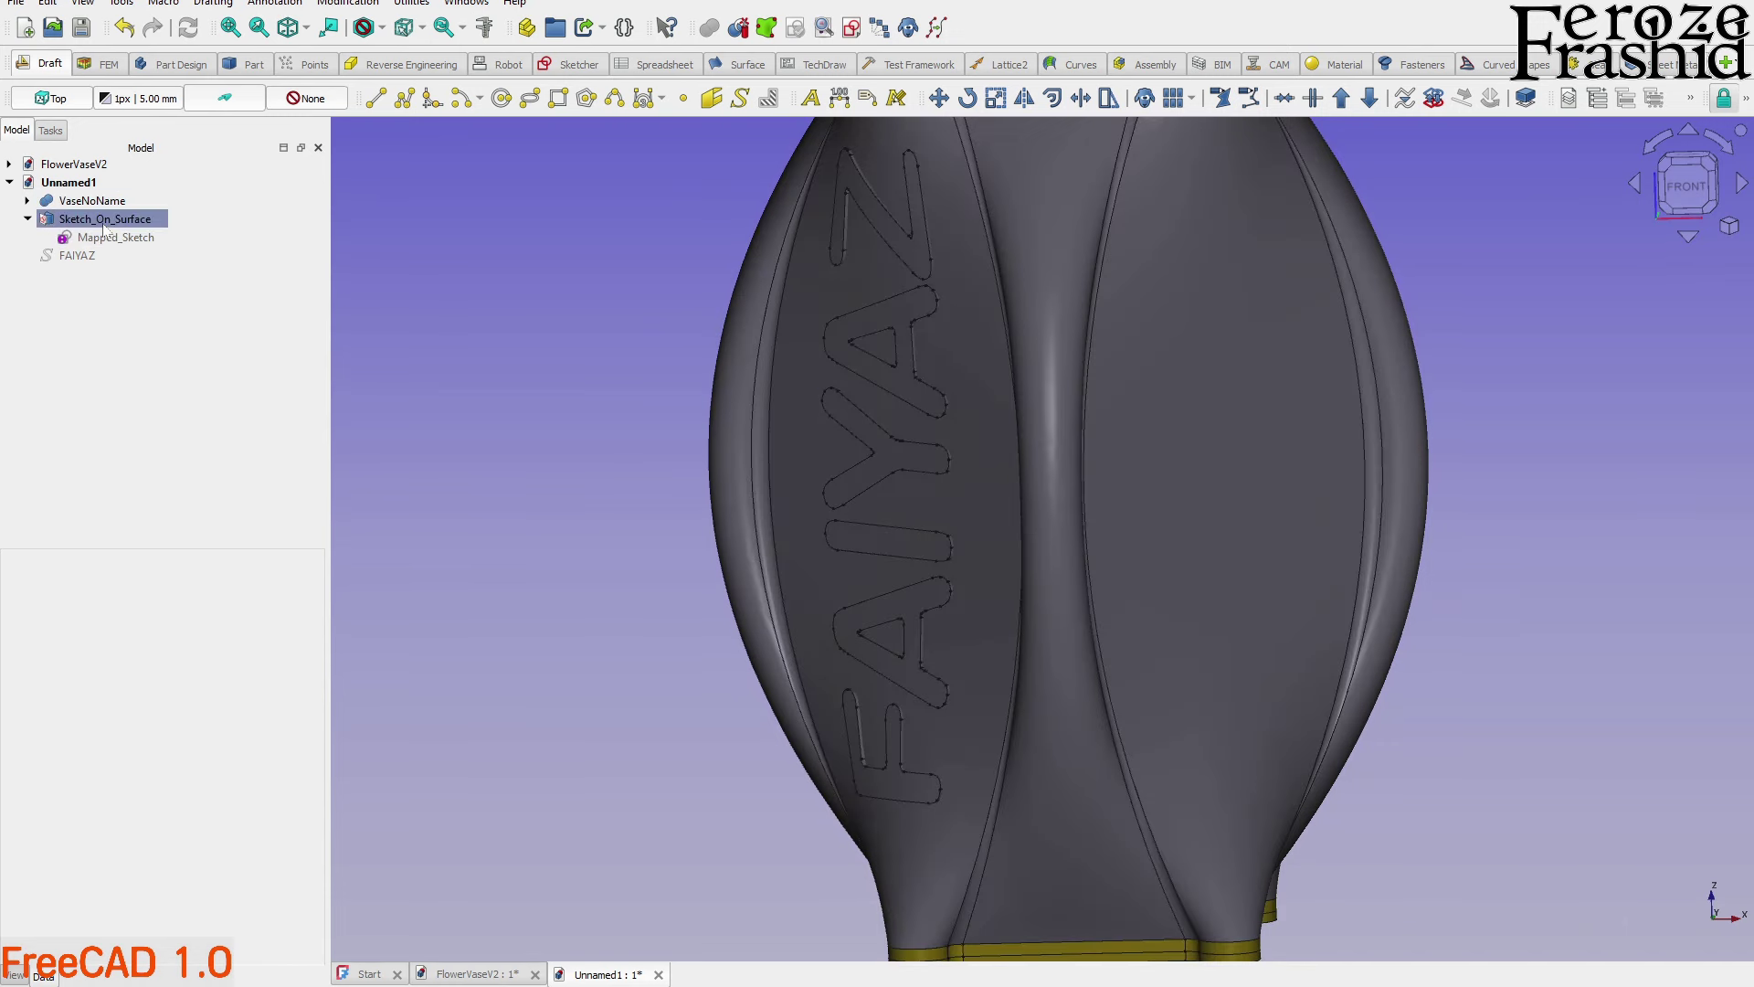
pyautogui.click(105, 206)
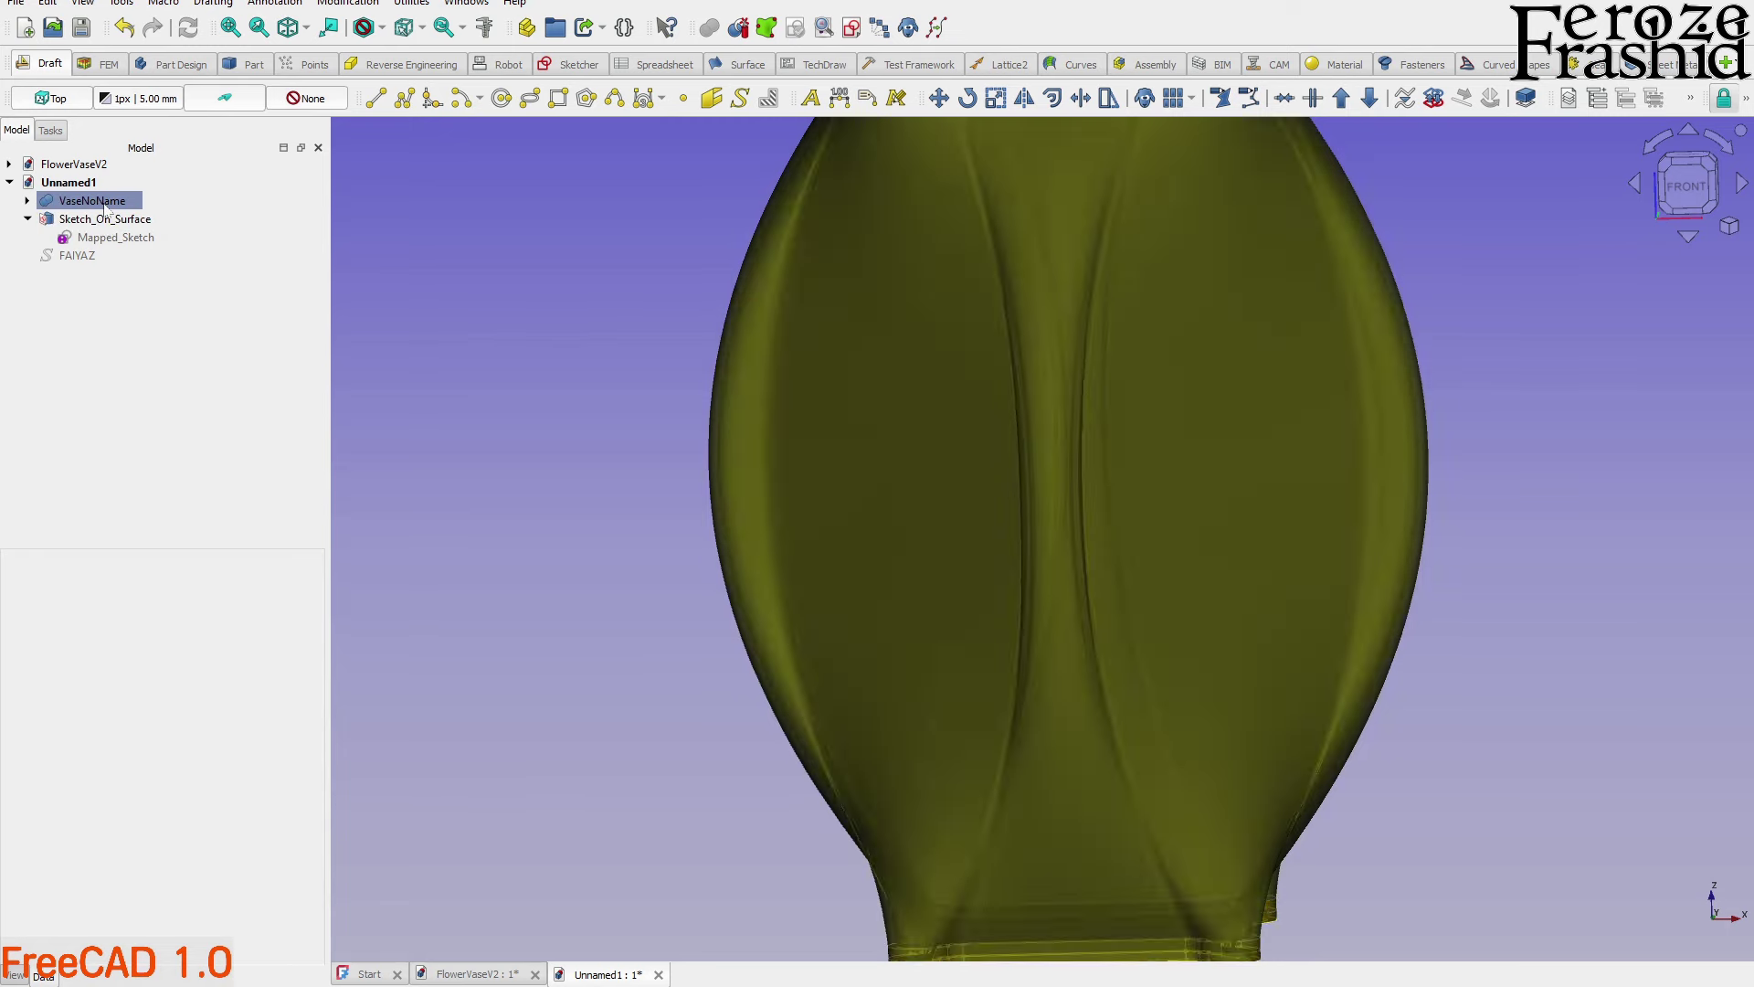
pyautogui.click(228, 66)
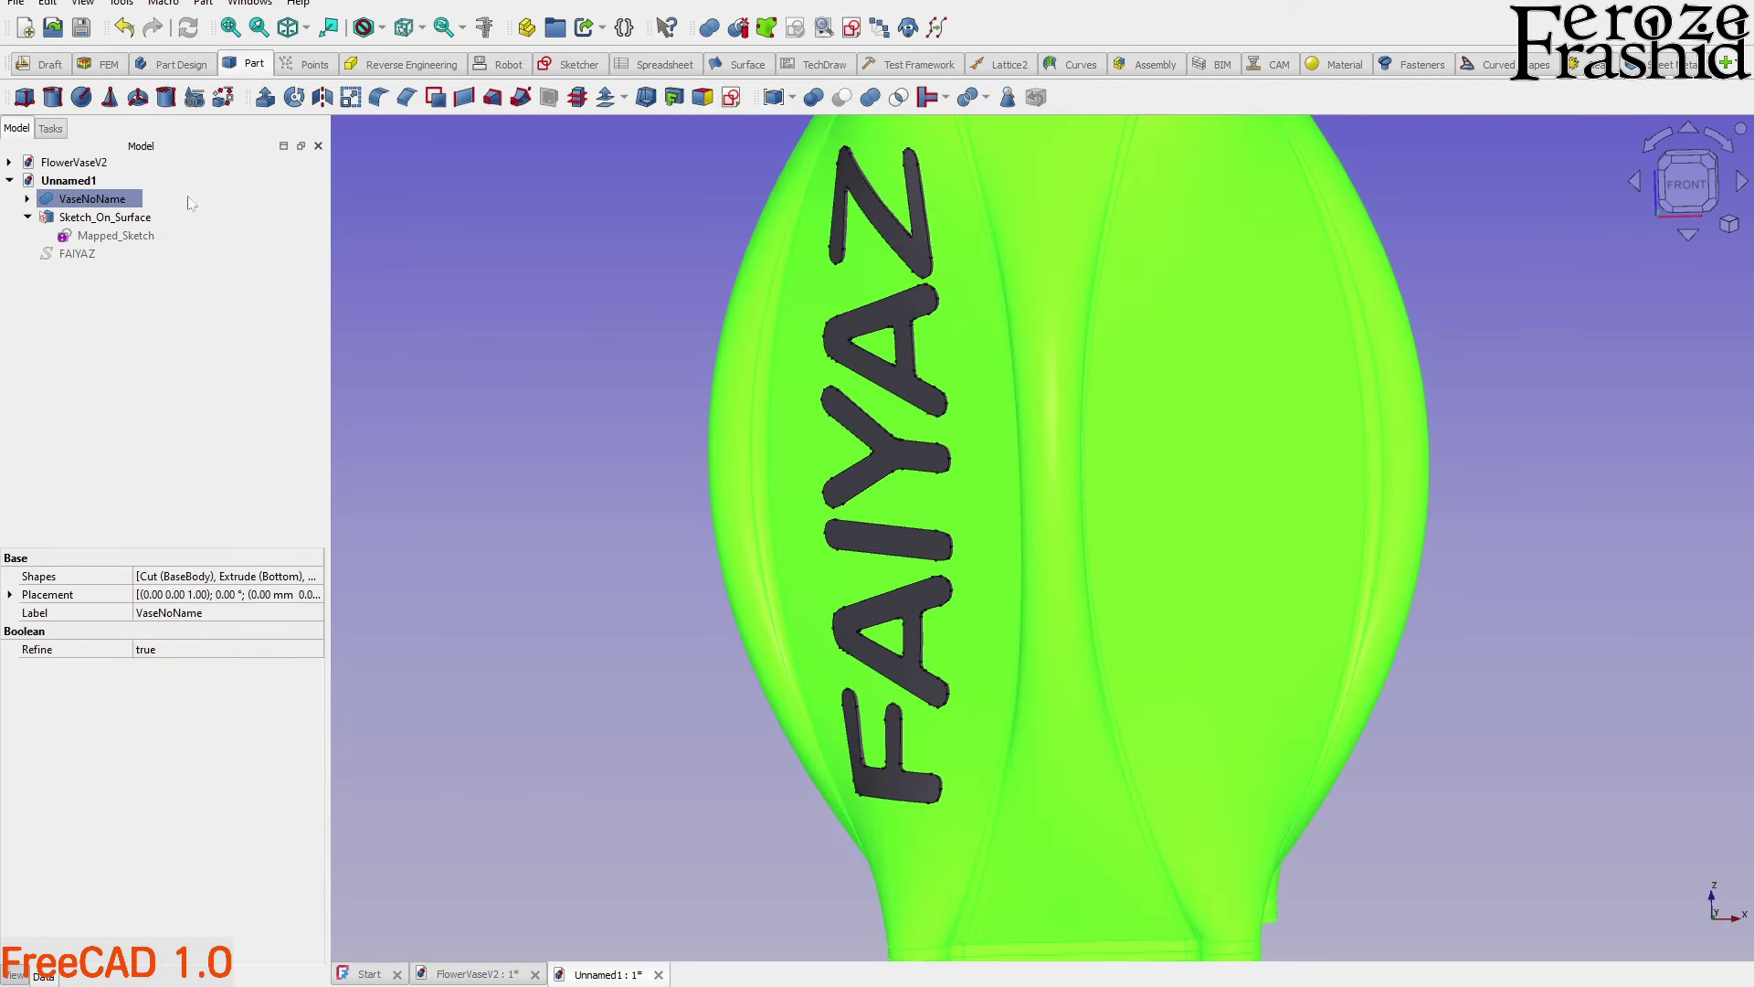
pyautogui.click(160, 325)
pyautogui.click(105, 198)
pyautogui.keyDown('ctrl'); pyautogui.click(126, 218); pyautogui.keyUp('ctrl')
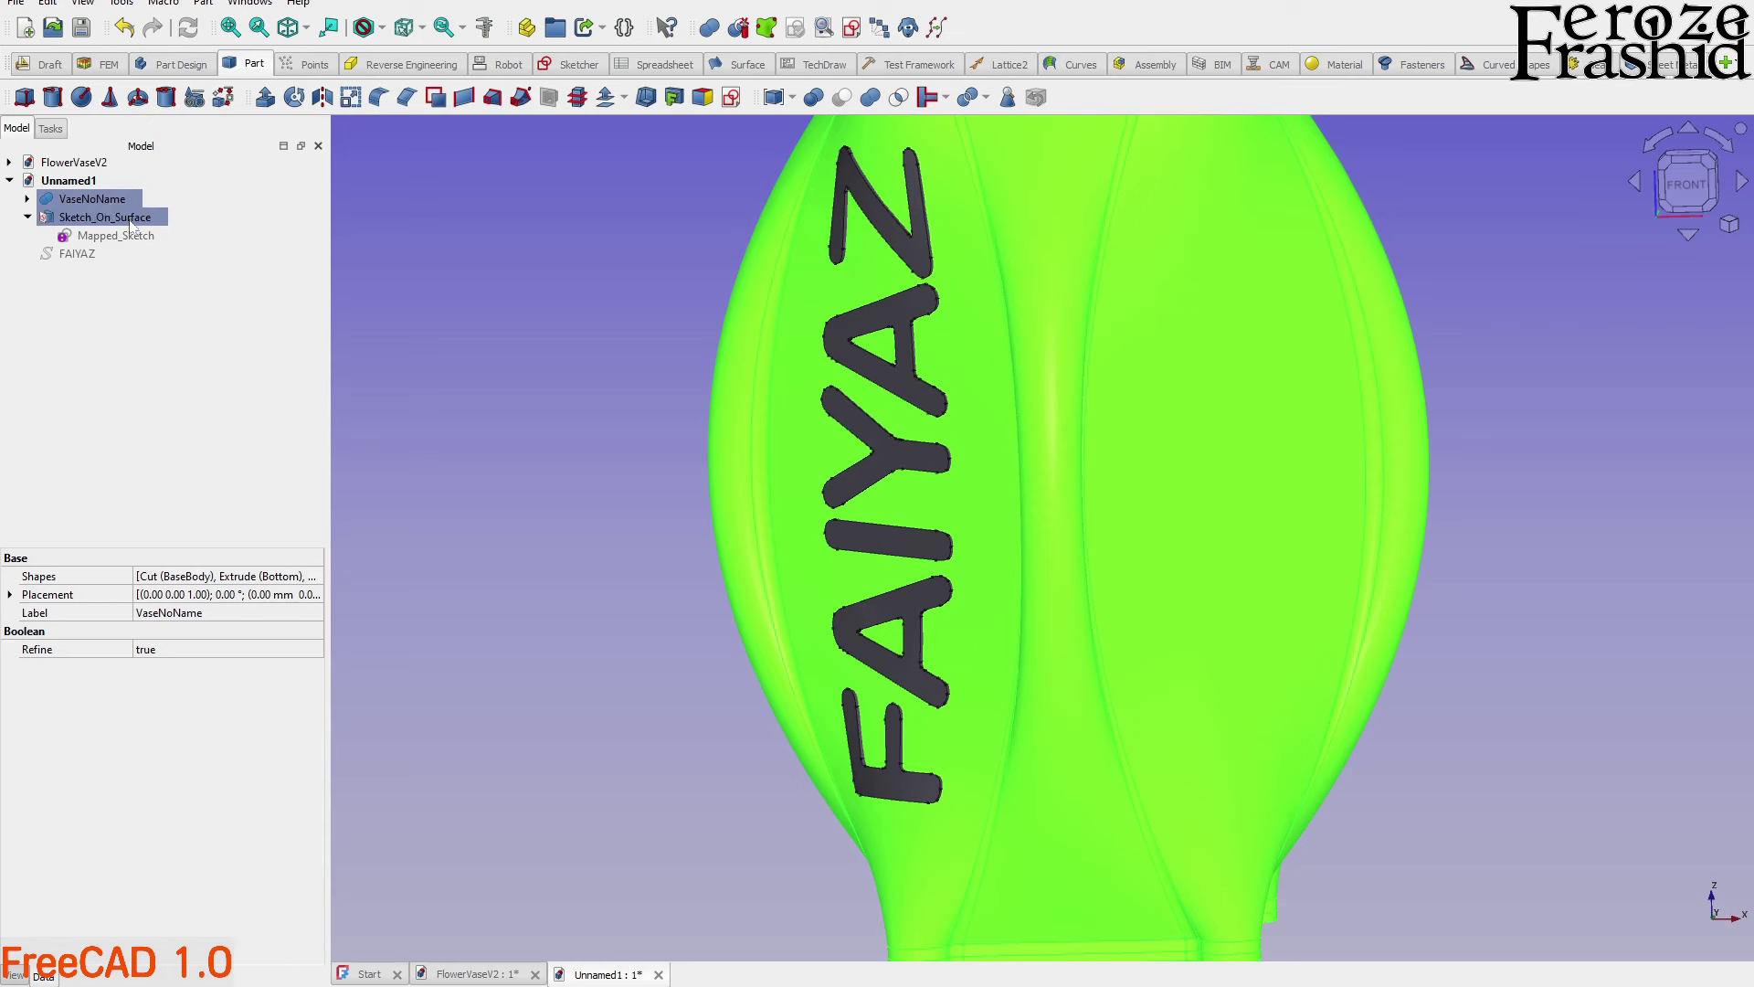
pyautogui.click(833, 102)
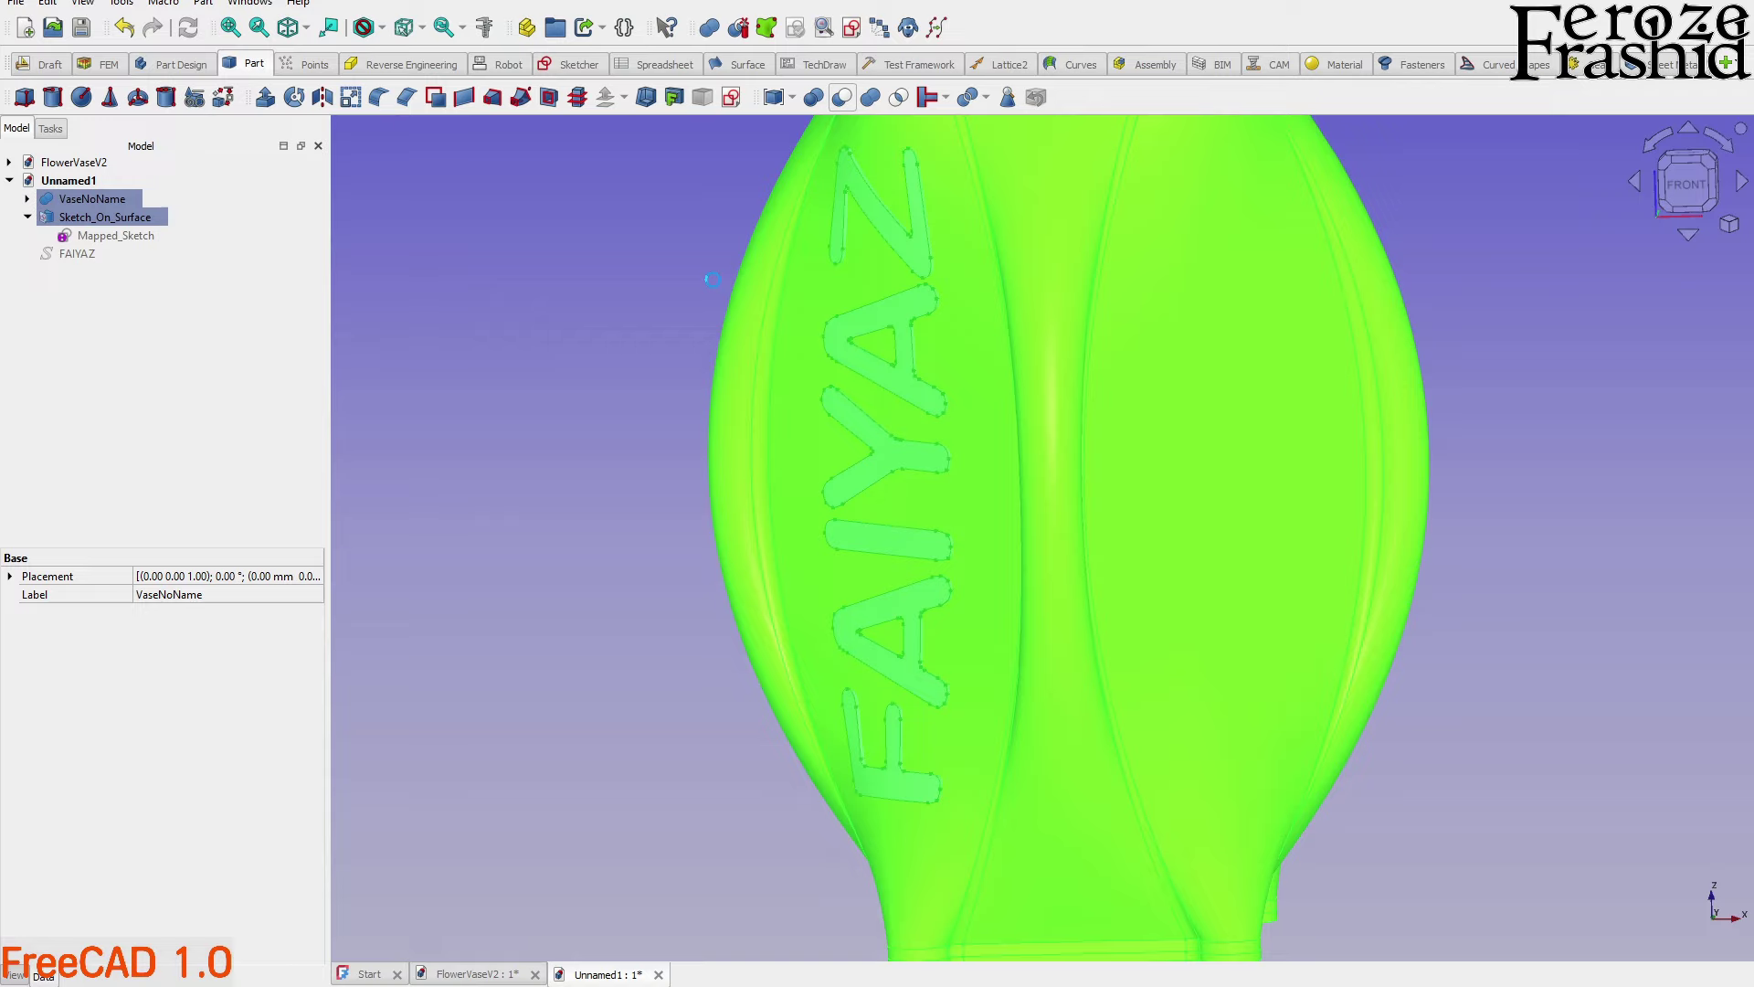
# Examine the engraved lettering on the cut vase from the front, from below and from above
pyautogui.moveTo(636, 326); pyautogui.dragTo(1063, 427, button='middle')
pyautogui.press('1')
pyautogui.click(967, 375)
pyautogui.press('space')
pyautogui.press('space')
pyautogui.scroll(-5, 969, 378)
pyautogui.moveTo(969, 377); pyautogui.dragTo(952, 530, button='middle')
pyautogui.scroll(5, 841, 617)
pyautogui.moveTo(841, 618); pyautogui.dragTo(672, 837, button='middle')
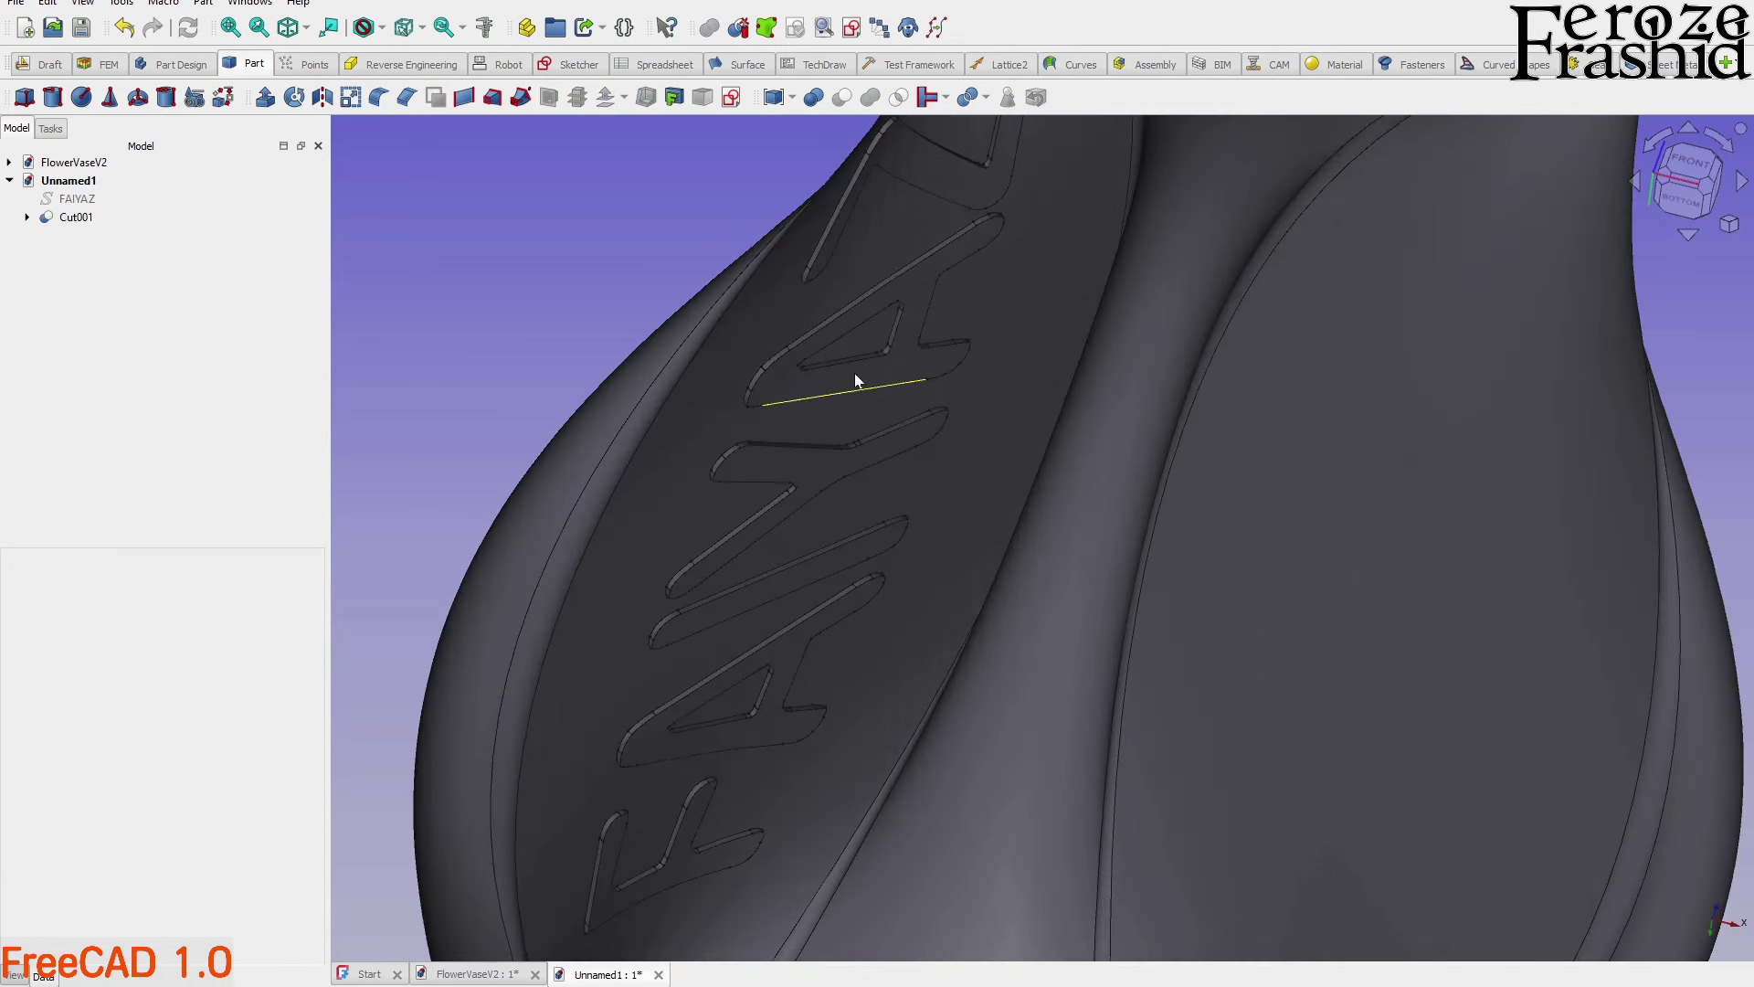
pyautogui.scroll(-5, 848, 377)
pyautogui.moveTo(848, 377); pyautogui.dragTo(896, 473, button='middle')
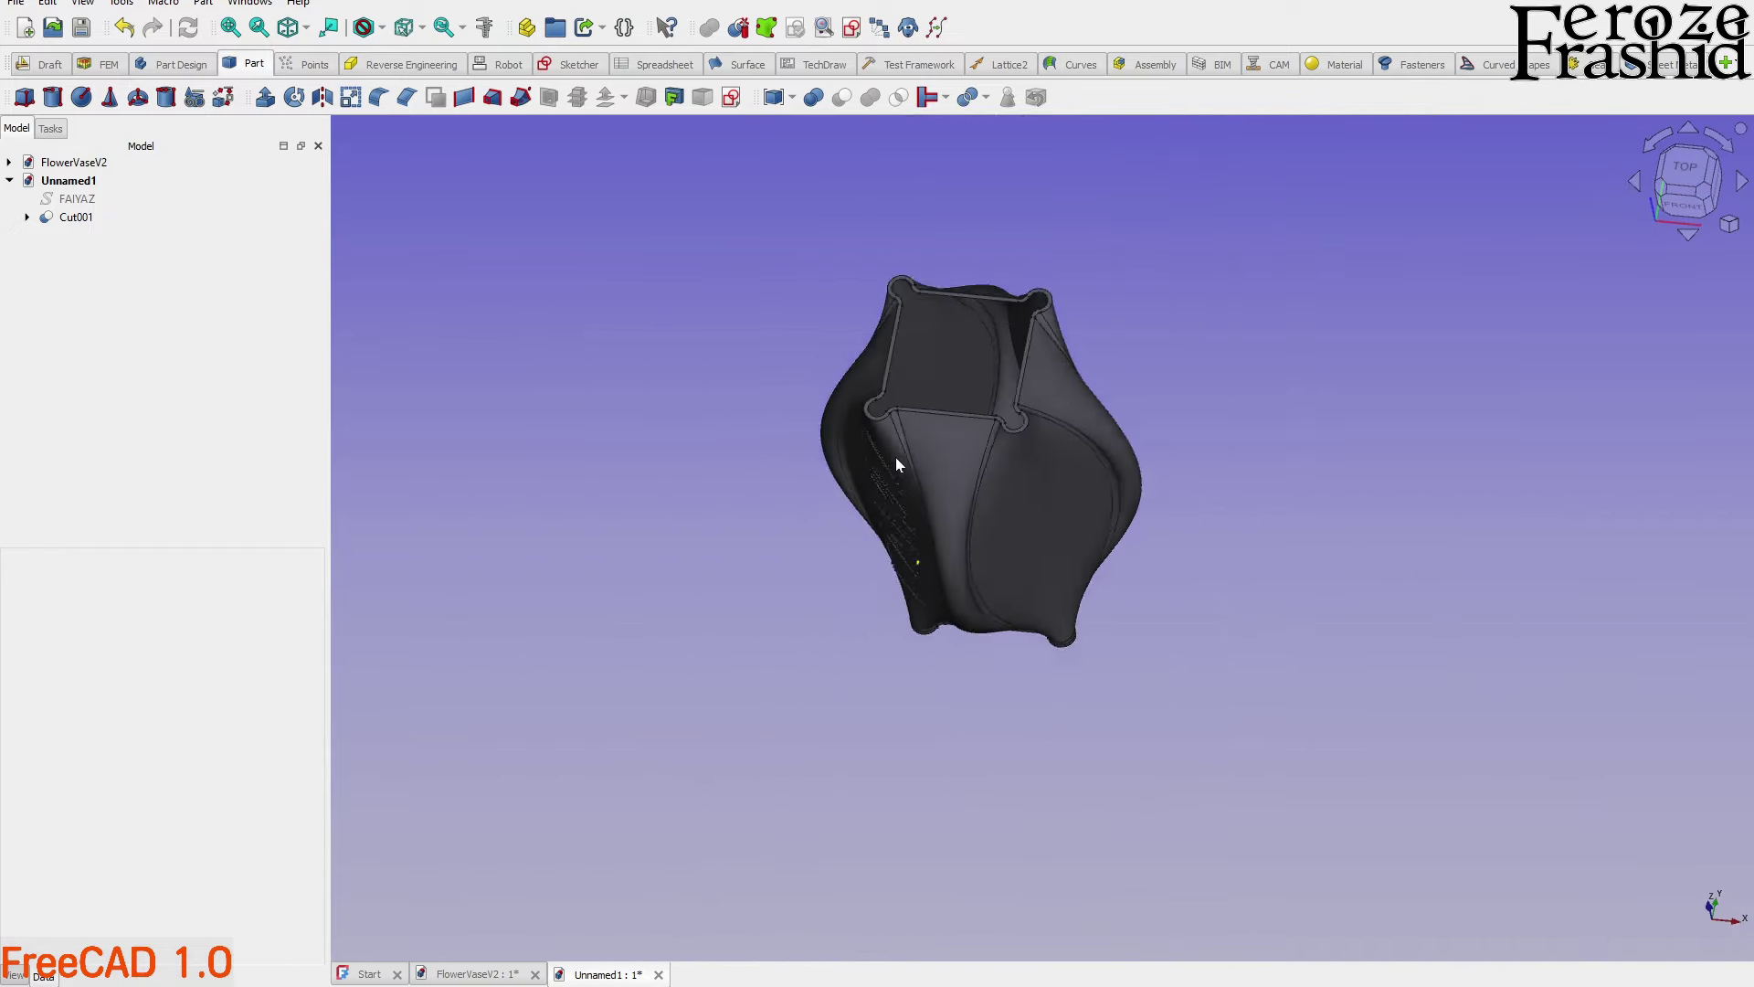
pyautogui.scroll(6, 897, 474)
pyautogui.scroll(3, 809, 456)
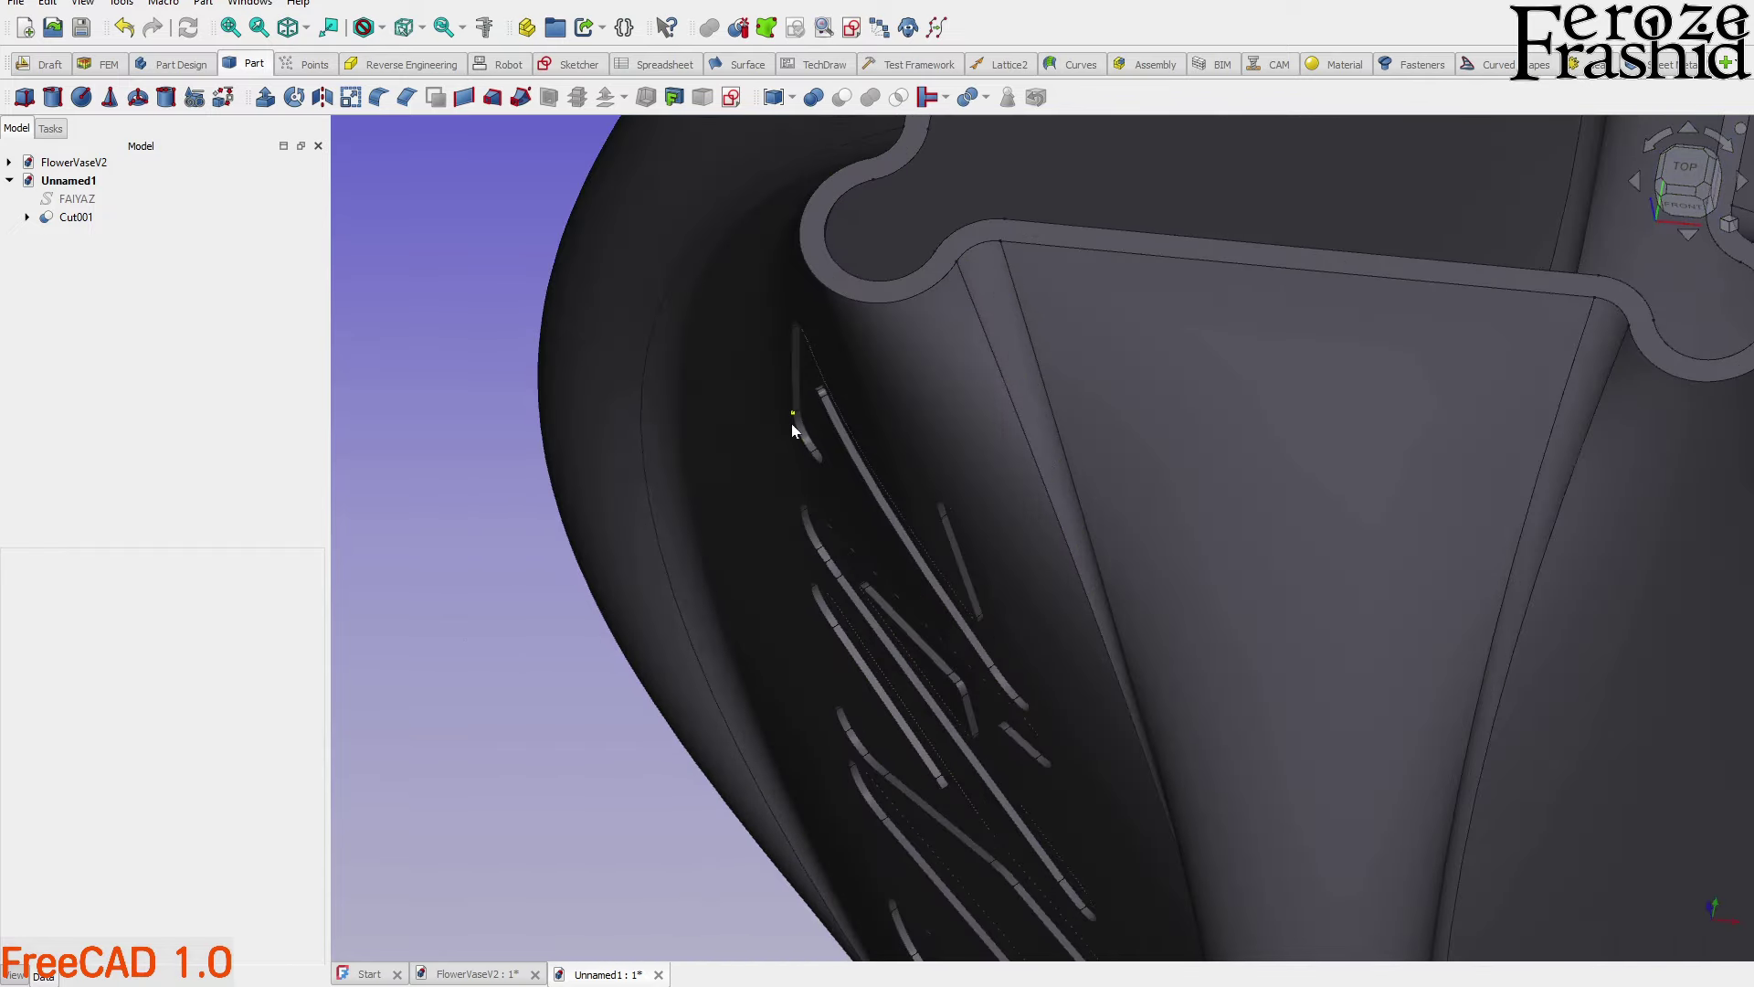
pyautogui.scroll(5, 820, 460)
pyautogui.scroll(-6, 857, 397)
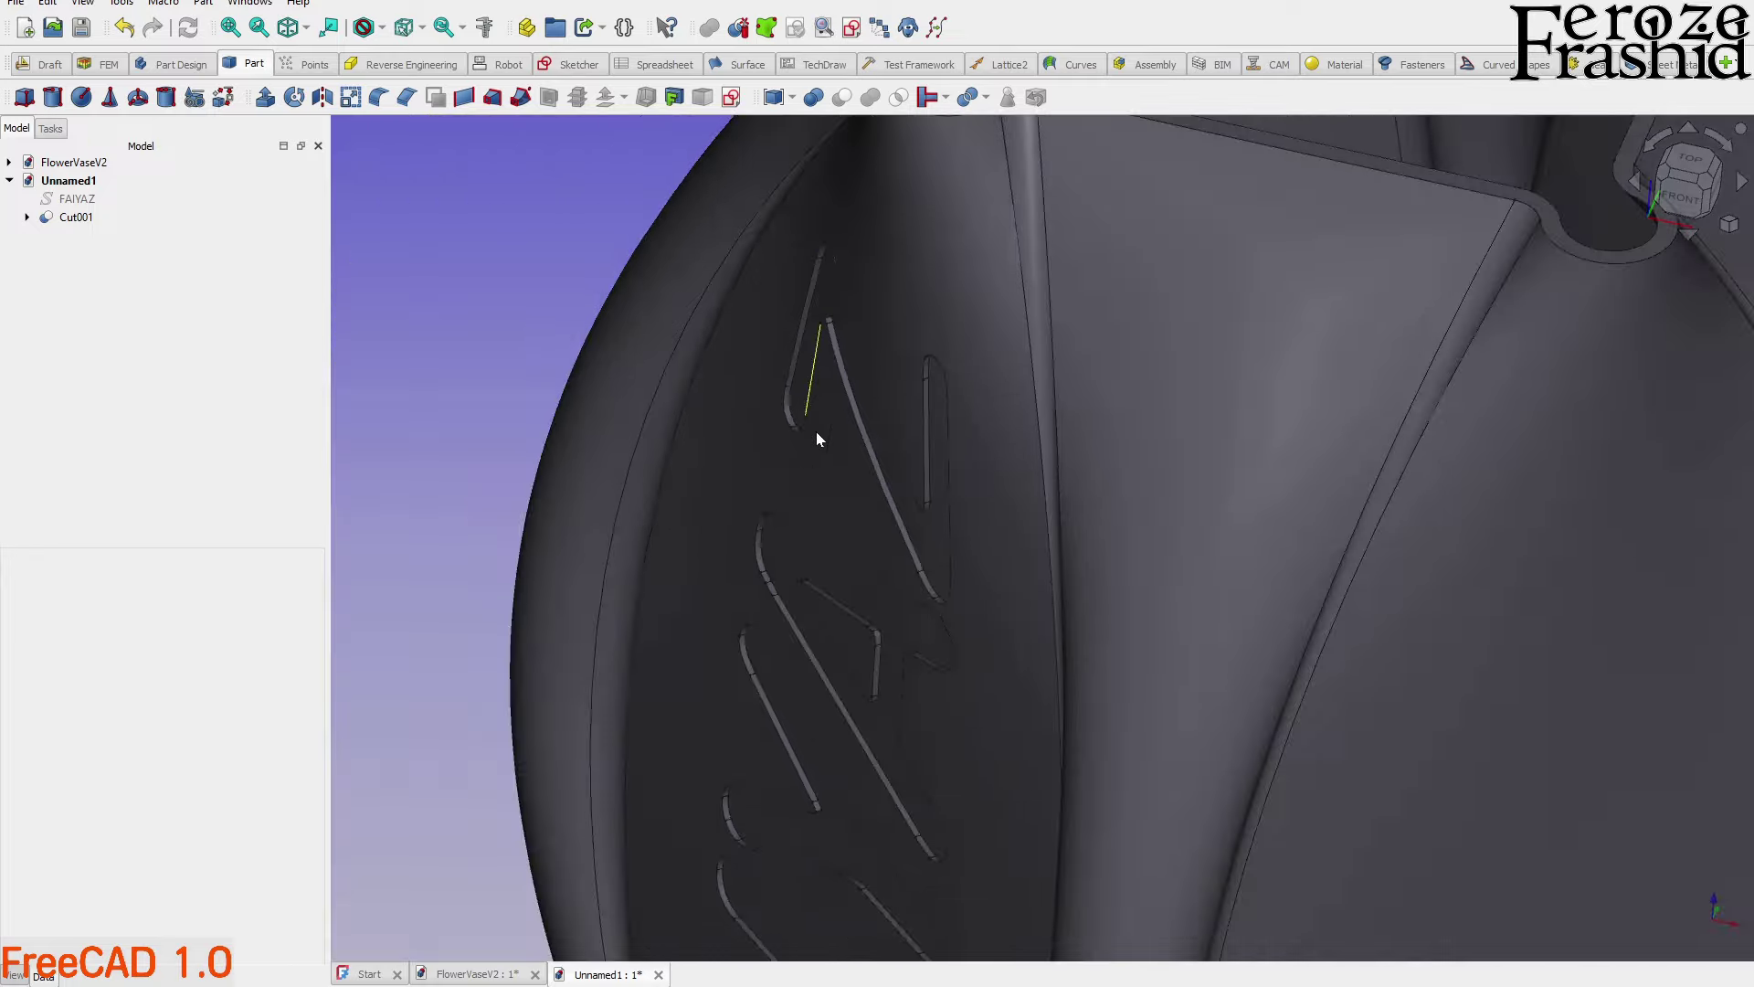
pyautogui.scroll(3, 809, 430)
pyautogui.scroll(-6, 823, 439)
pyautogui.scroll(5, 873, 548)
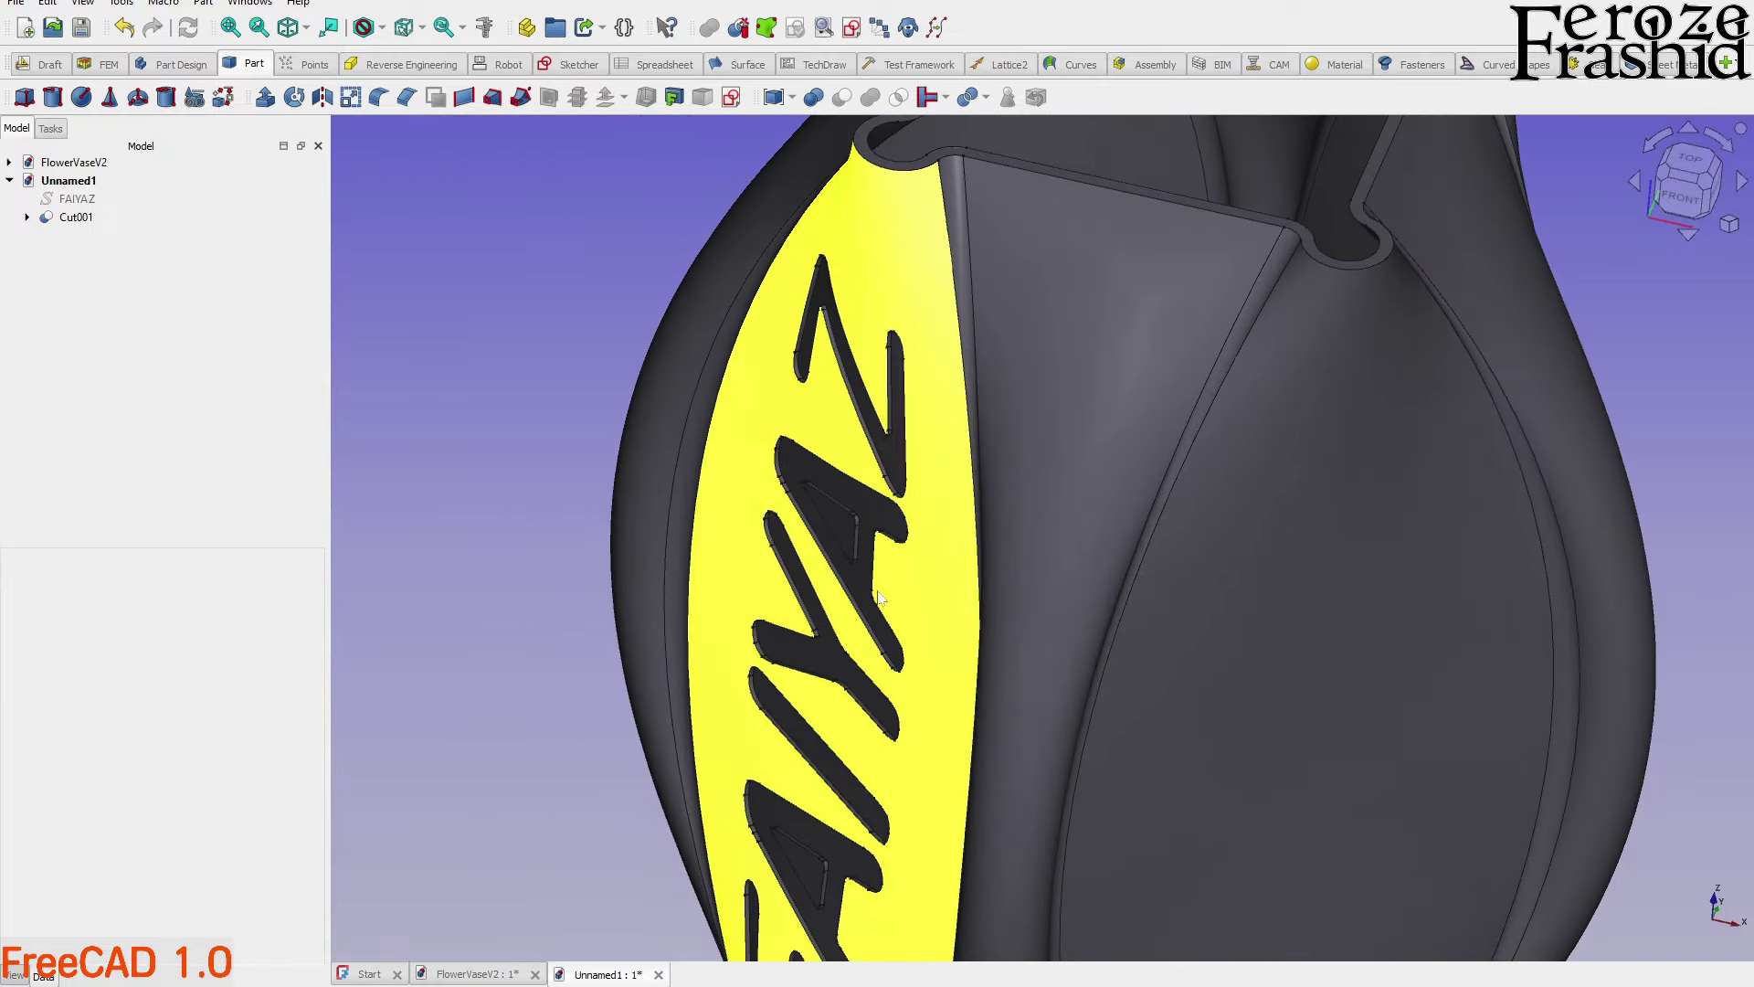
pyautogui.scroll(-6, 863, 618)
pyautogui.moveTo(852, 528); pyautogui.dragTo(776, 658, button='middle')
pyautogui.scroll(-3, 1036, 398)
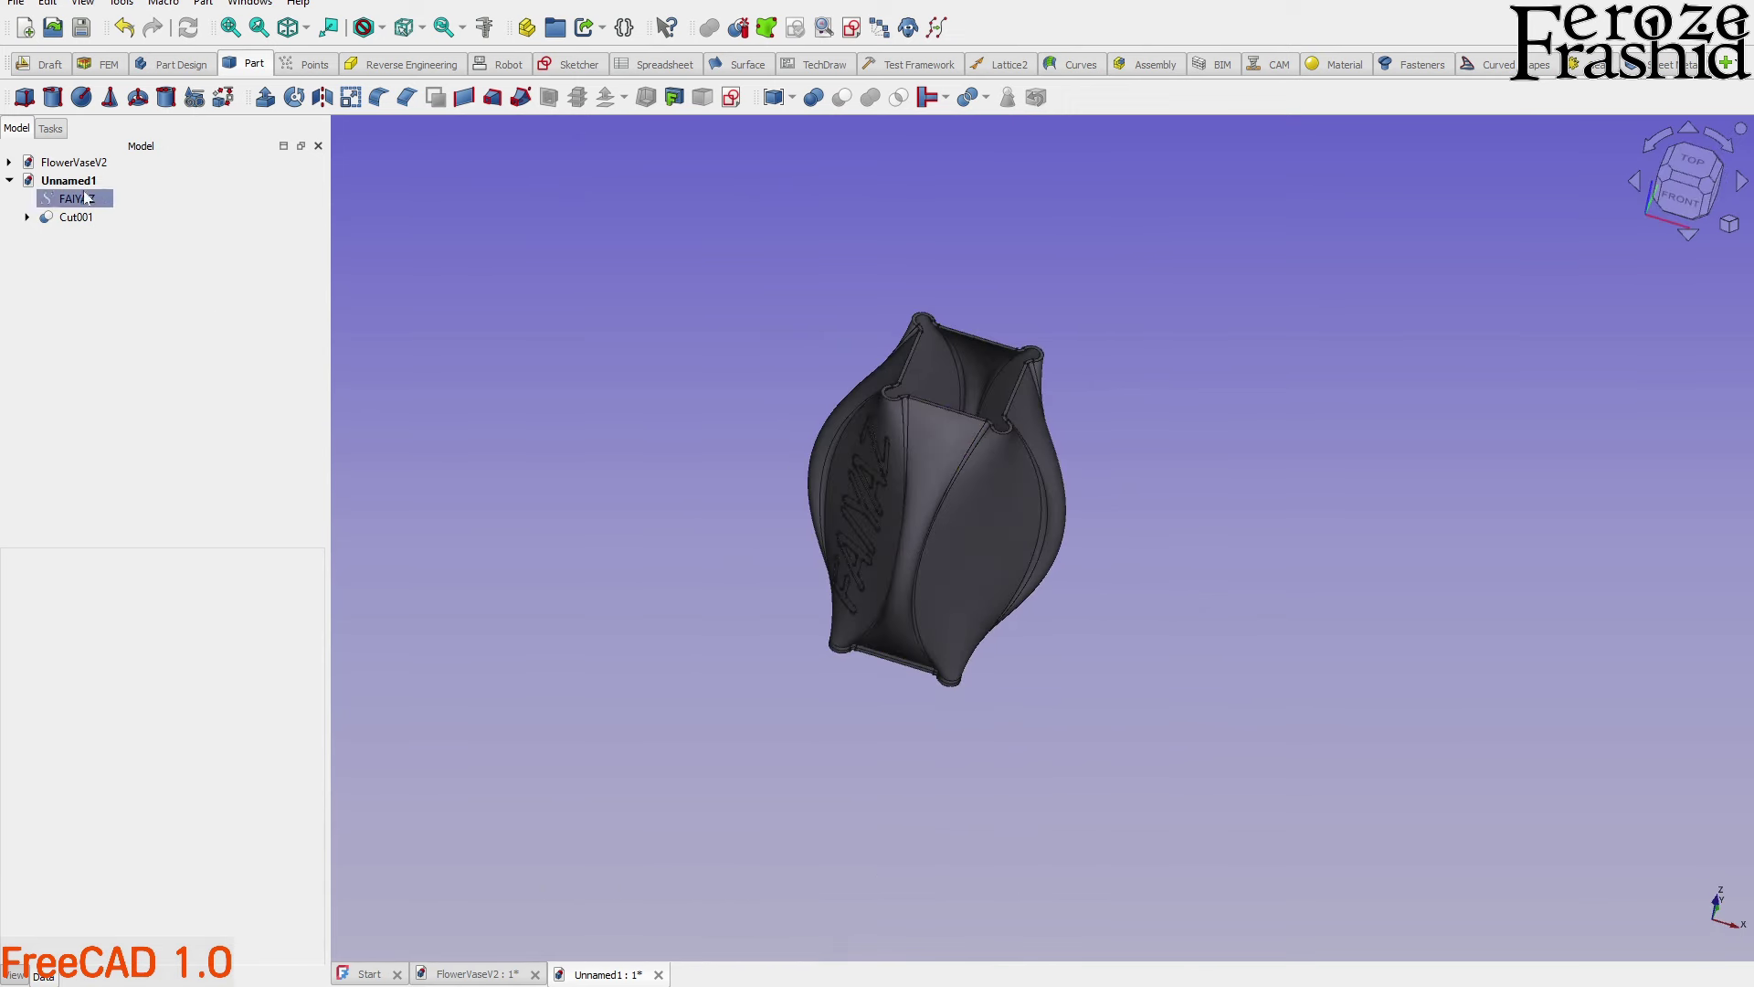
# Switch to the FlowerVaseV2 document and examine the names engraved on the finished vase's side faces
pyautogui.click(76, 162)
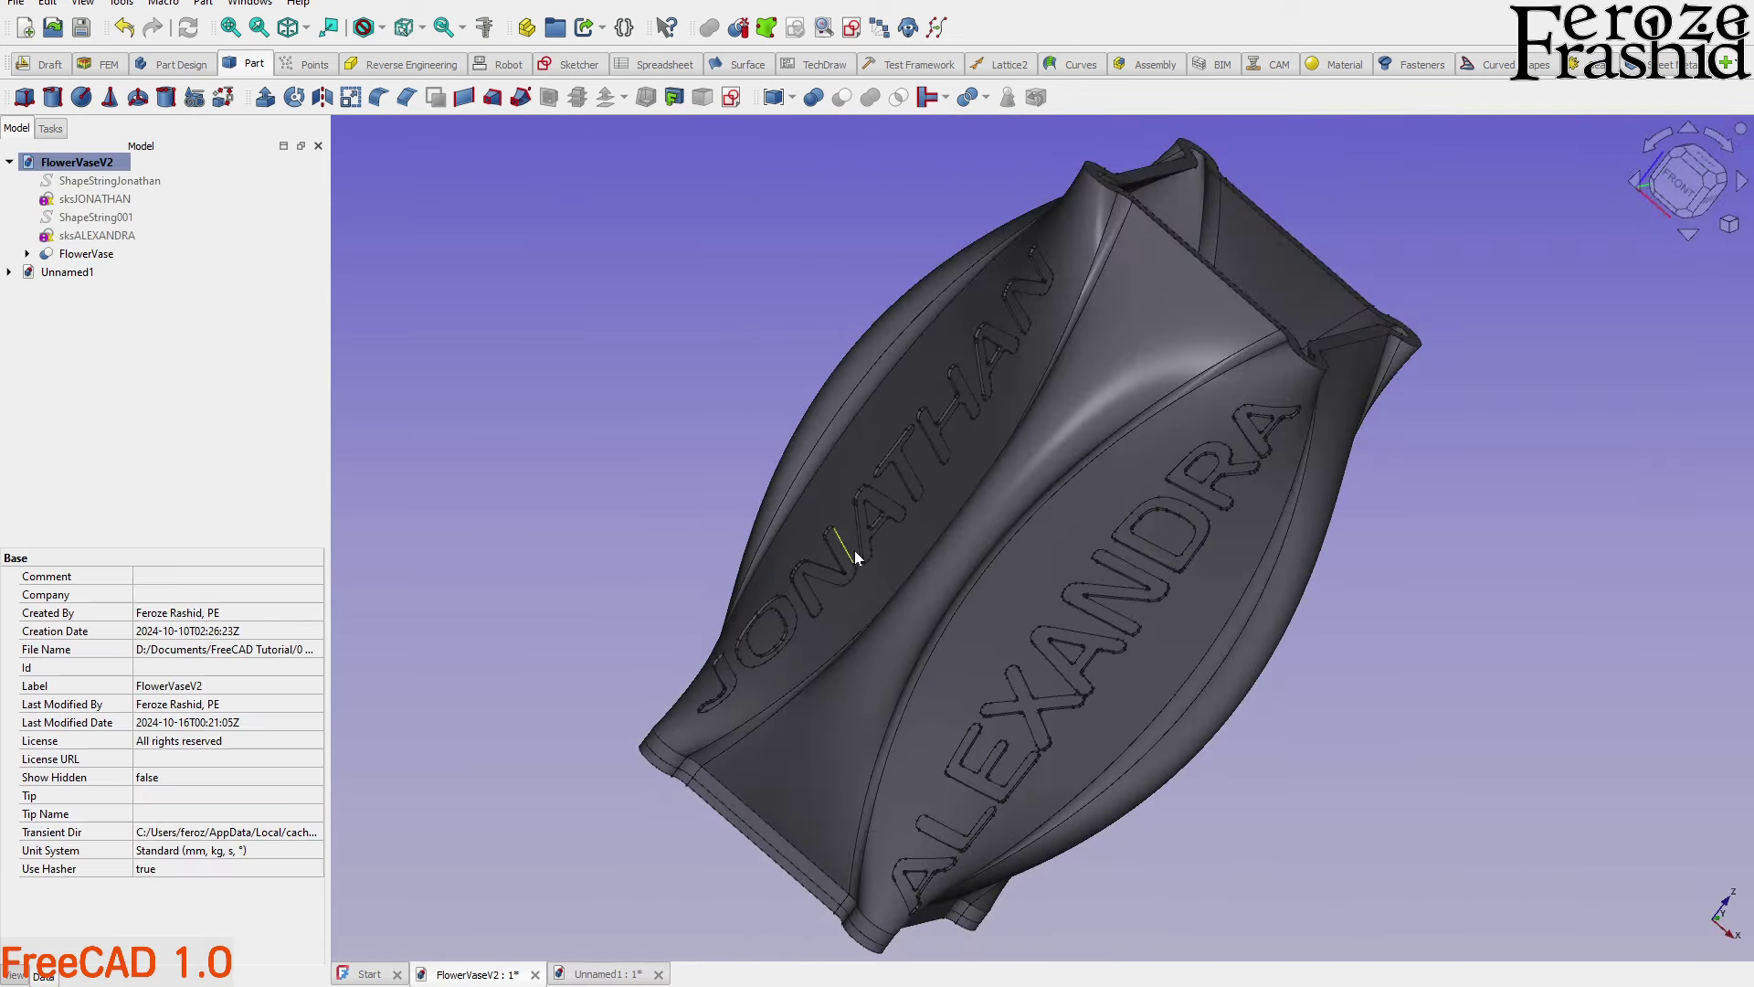
pyautogui.moveTo(854, 550); pyautogui.dragTo(1151, 480, button='middle')
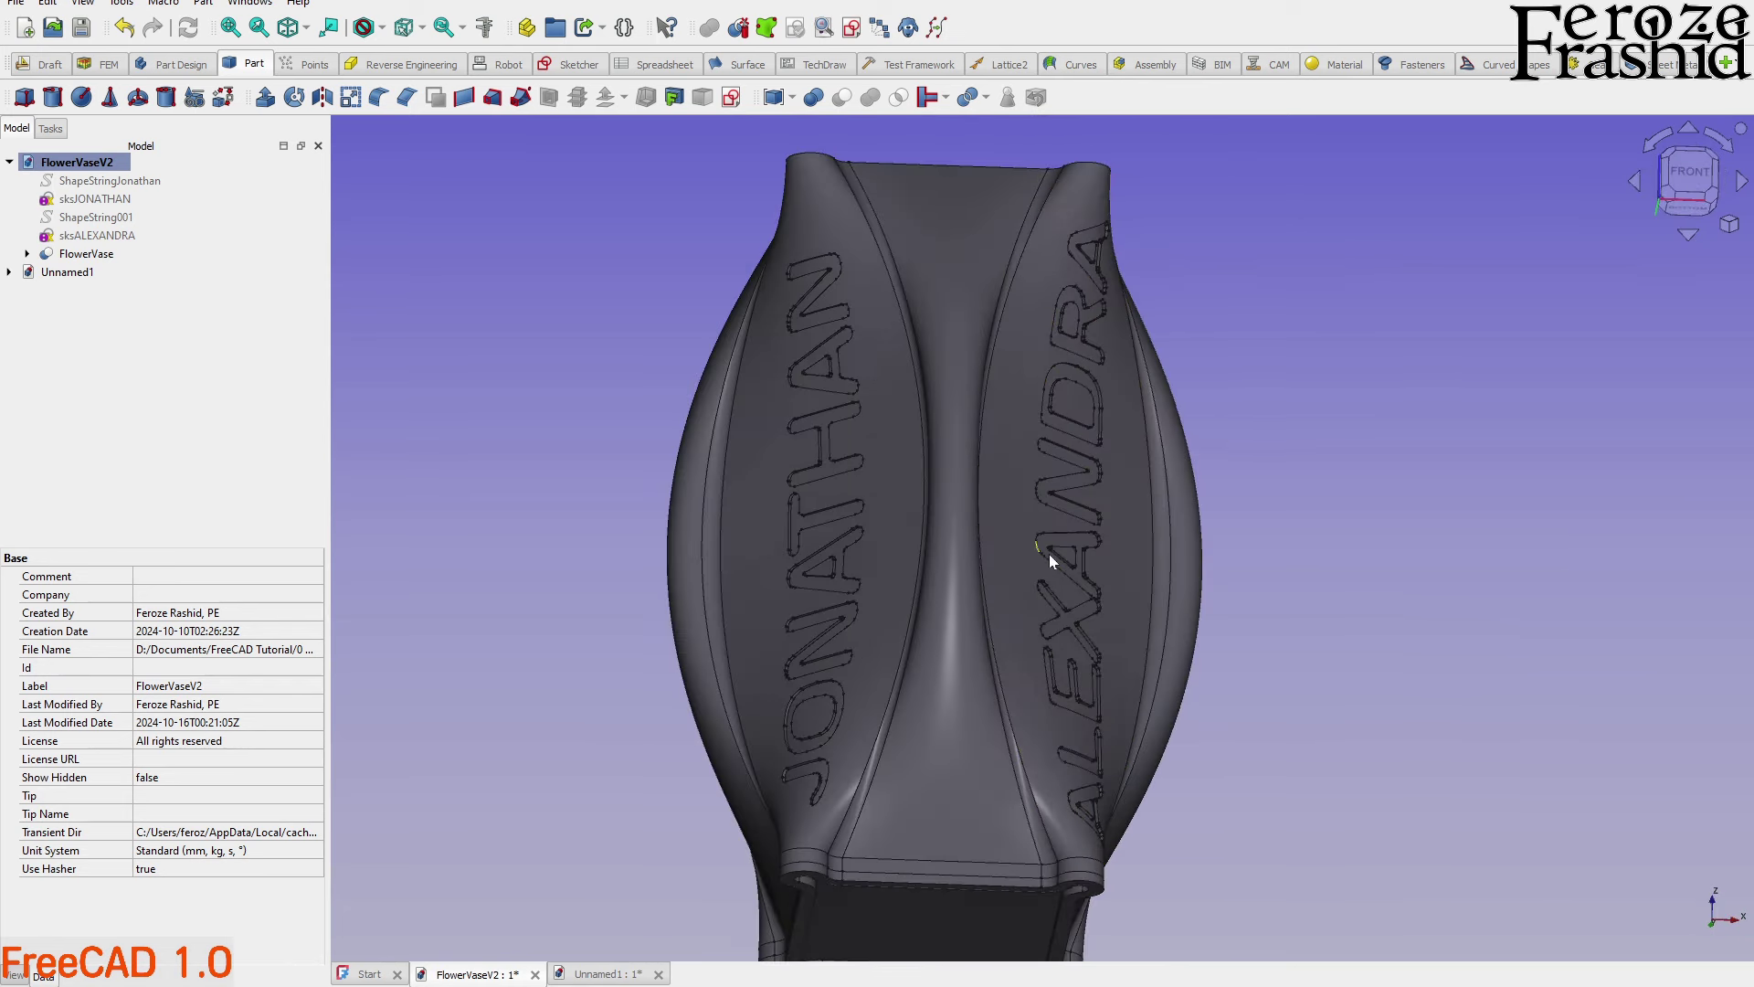
pyautogui.moveTo(1049, 554); pyautogui.dragTo(1126, 646, button='middle')
pyautogui.scroll(10, 938, 578)
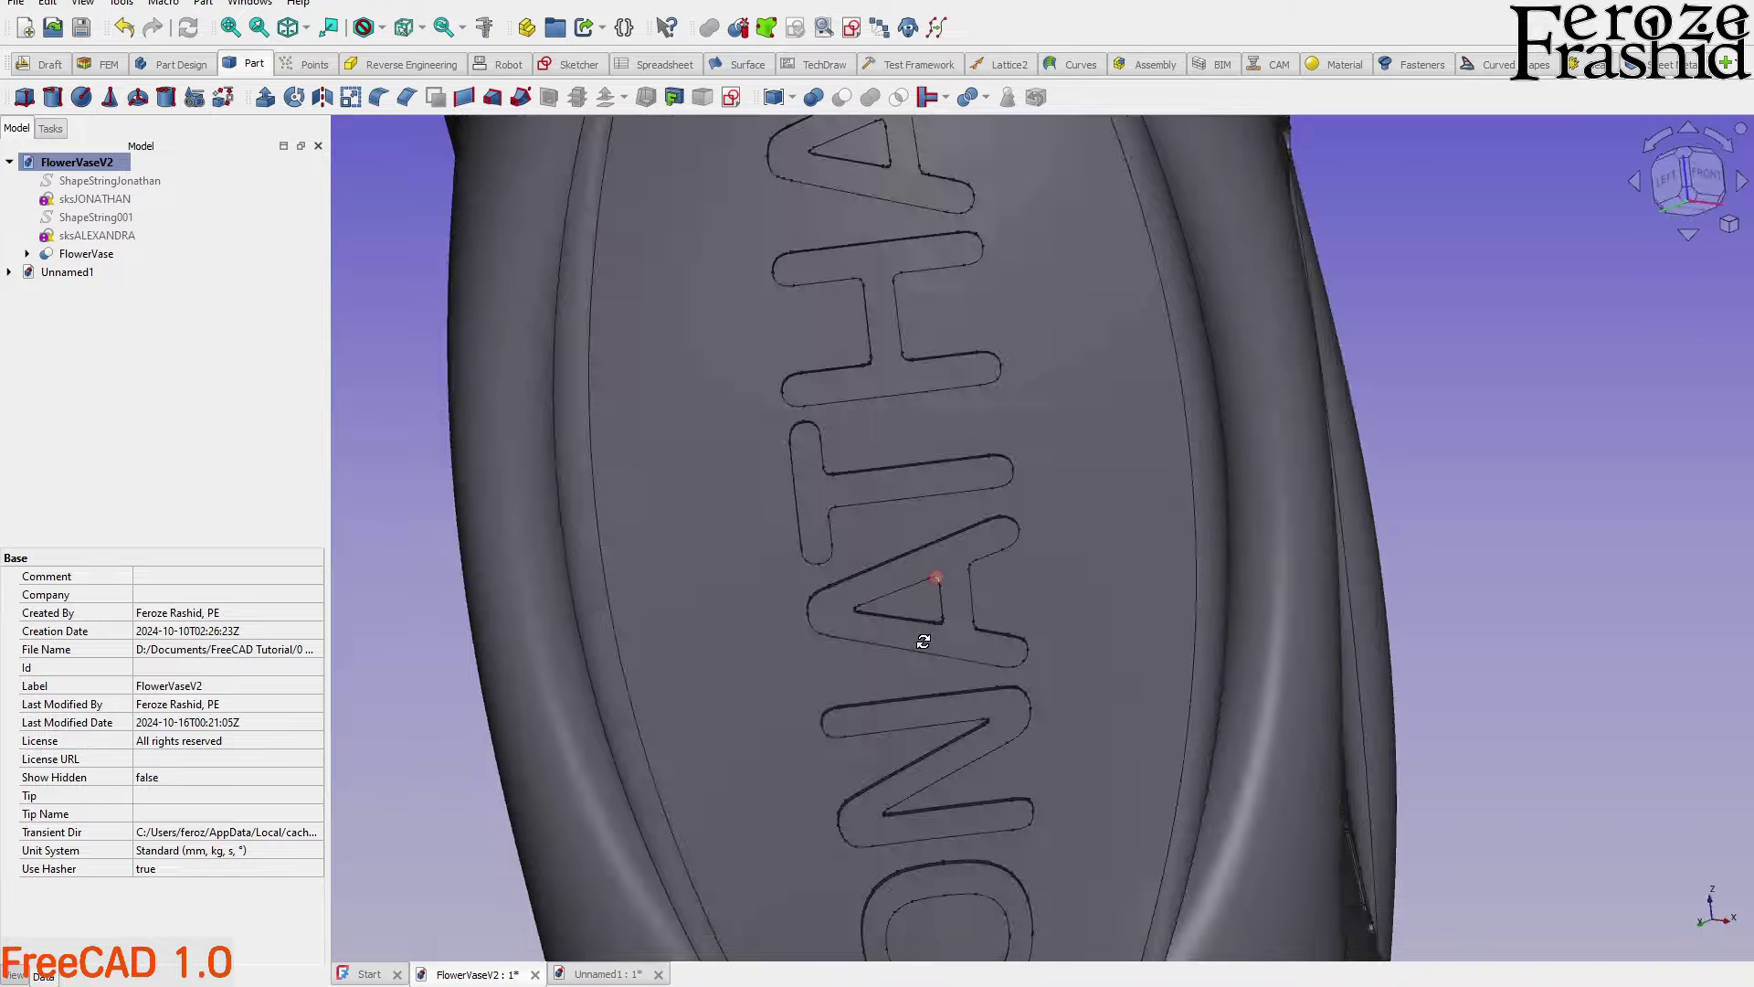
pyautogui.scroll(-10, 923, 641)
pyautogui.moveTo(923, 642); pyautogui.dragTo(896, 581, button='middle')
pyautogui.scroll(-5, 810, 612)
pyautogui.scroll(-3, 784, 579)
pyautogui.scroll(4, 896, 581)
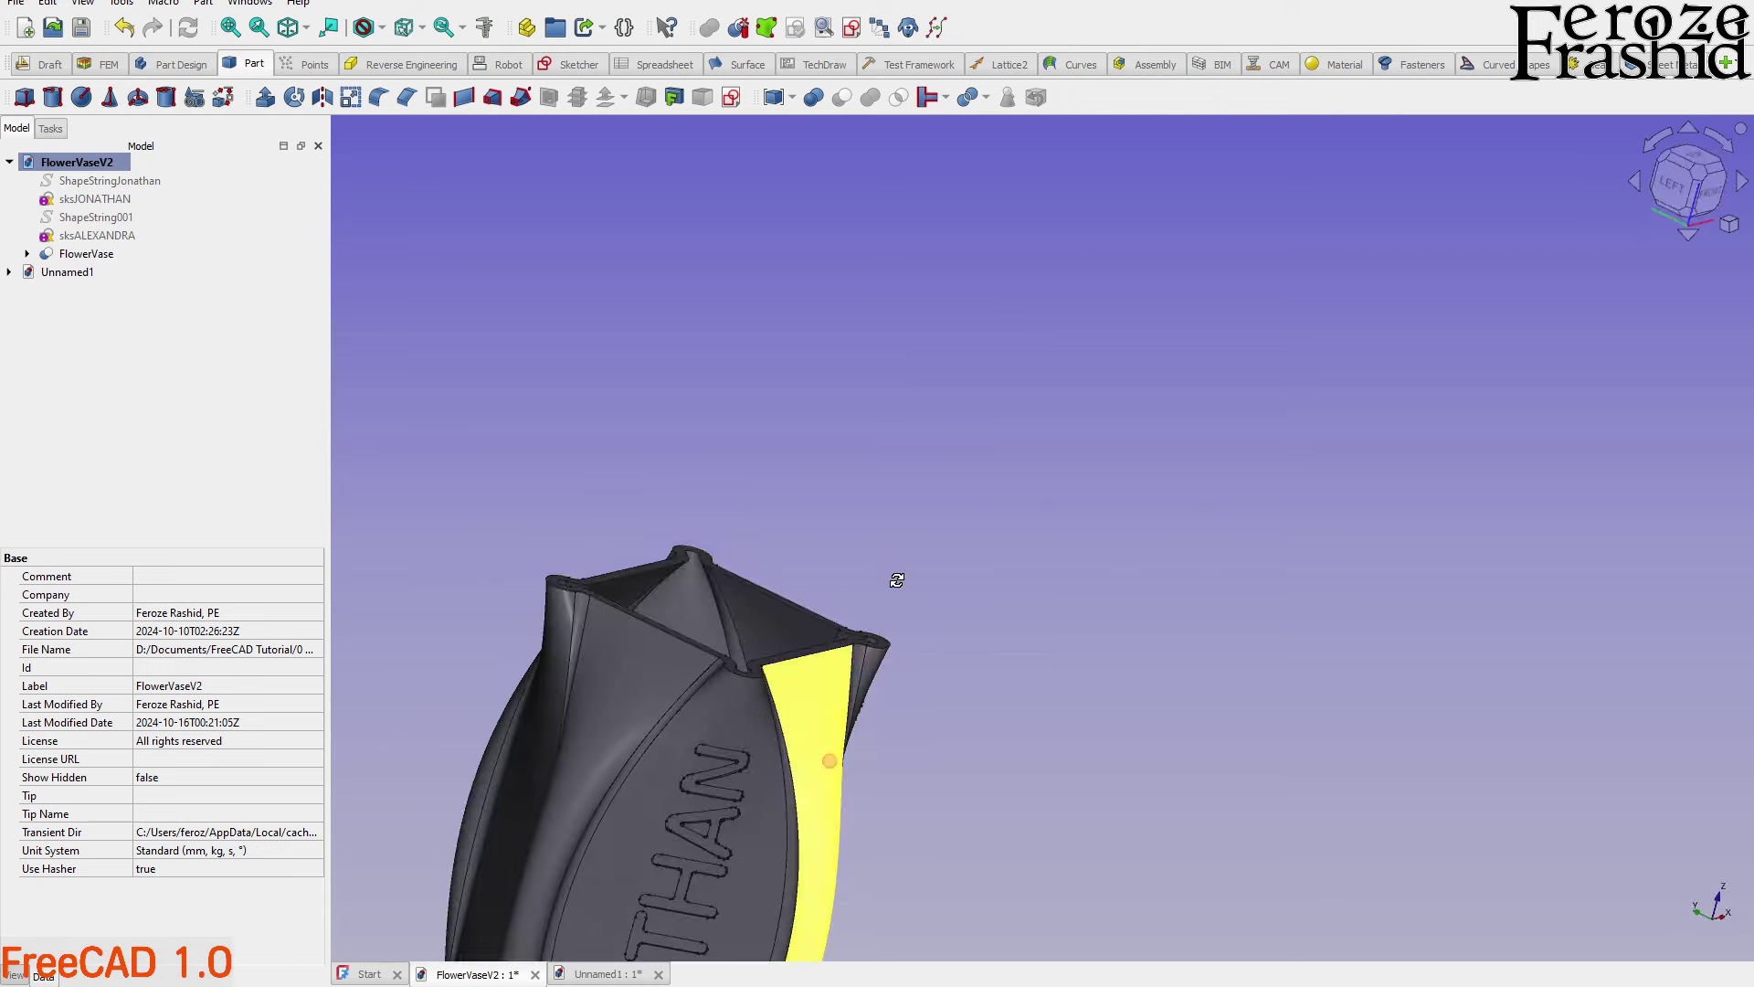
pyautogui.scroll(5, 722, 775)
pyautogui.moveTo(710, 736); pyautogui.dragTo(705, 666, button='middle')
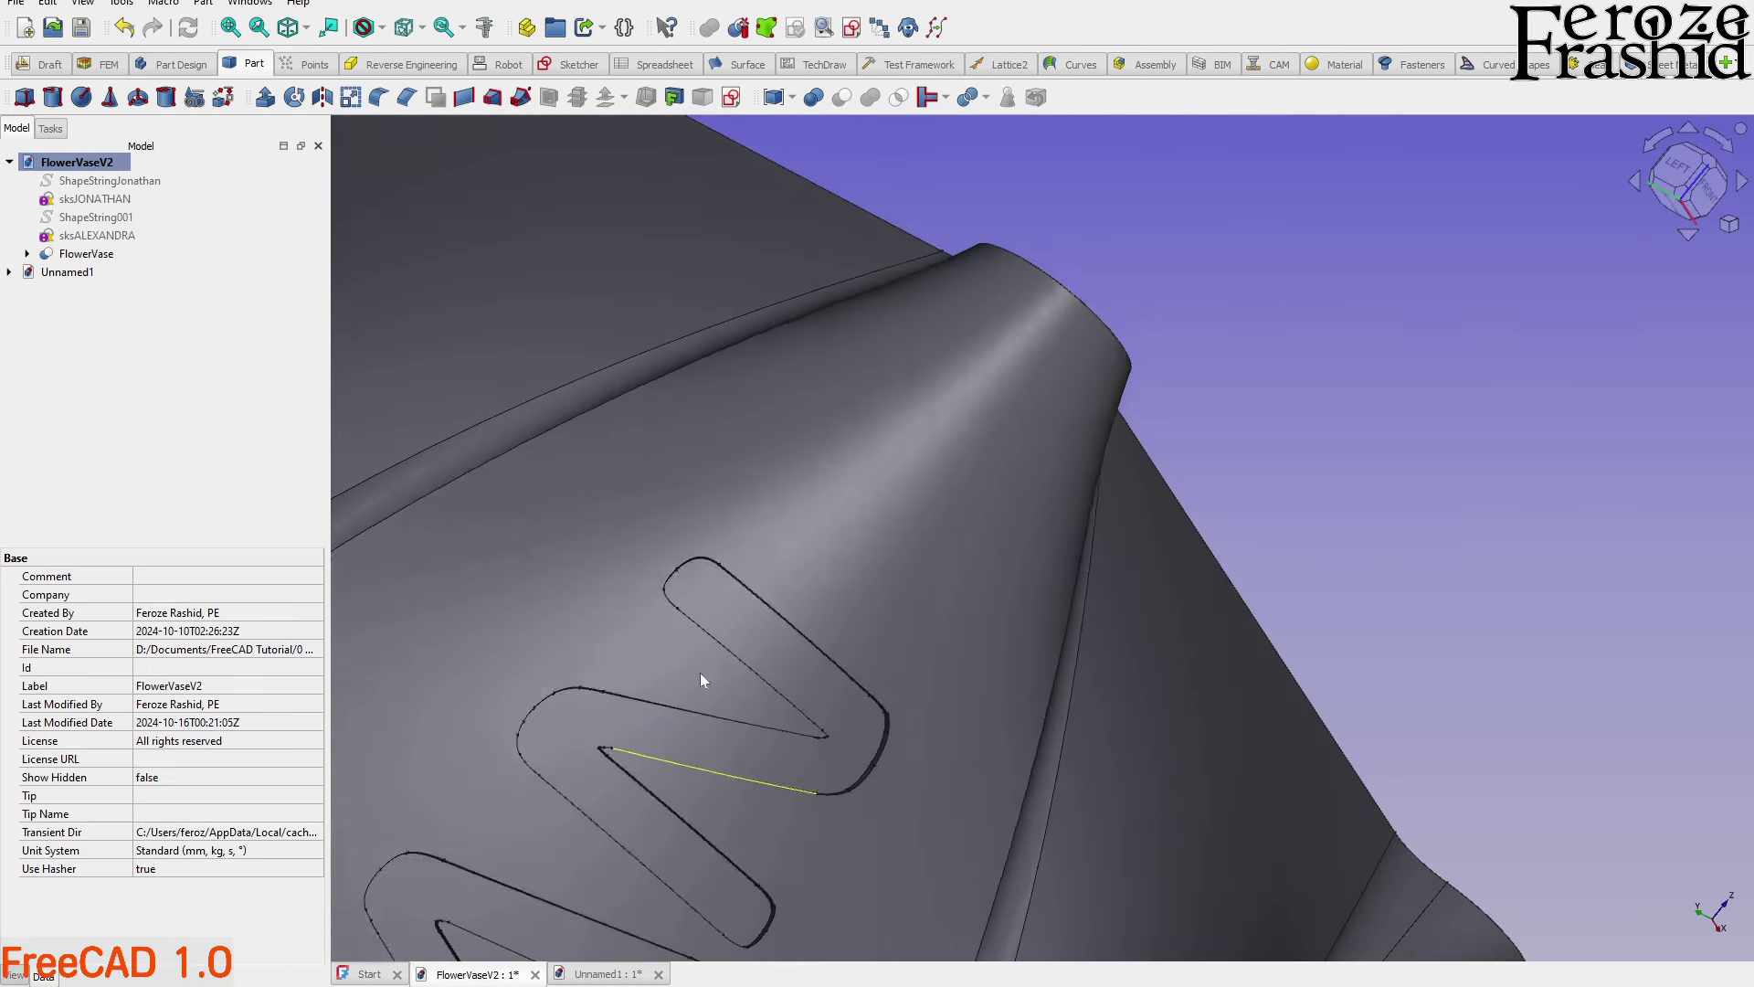
# Measure the engraving depth along a short wall edge of a letter on the FlowerVaseV2 vase, without saving the measurement
pyautogui.scroll(2, 727, 735)
pyautogui.scroll(-3, 729, 742)
pyautogui.moveTo(853, 627); pyautogui.dragTo(926, 793, button='middle')
pyautogui.scroll(5, 926, 793)
pyautogui.click(925, 794)
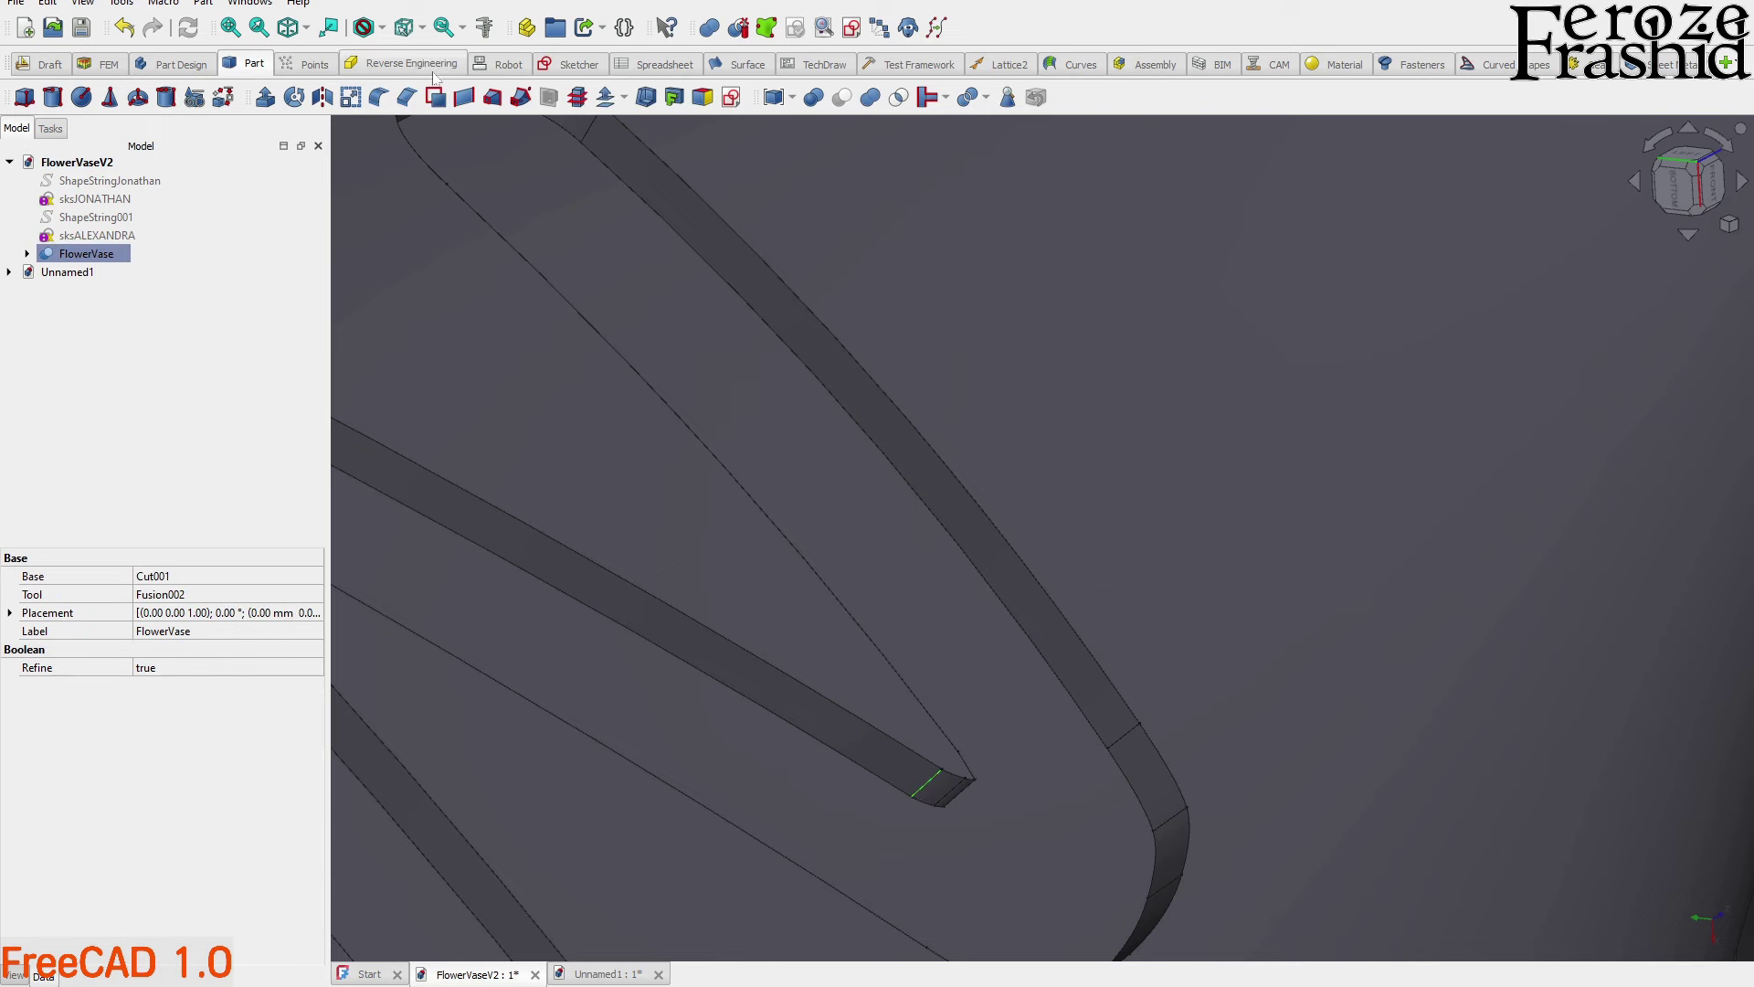
pyautogui.click(483, 27)
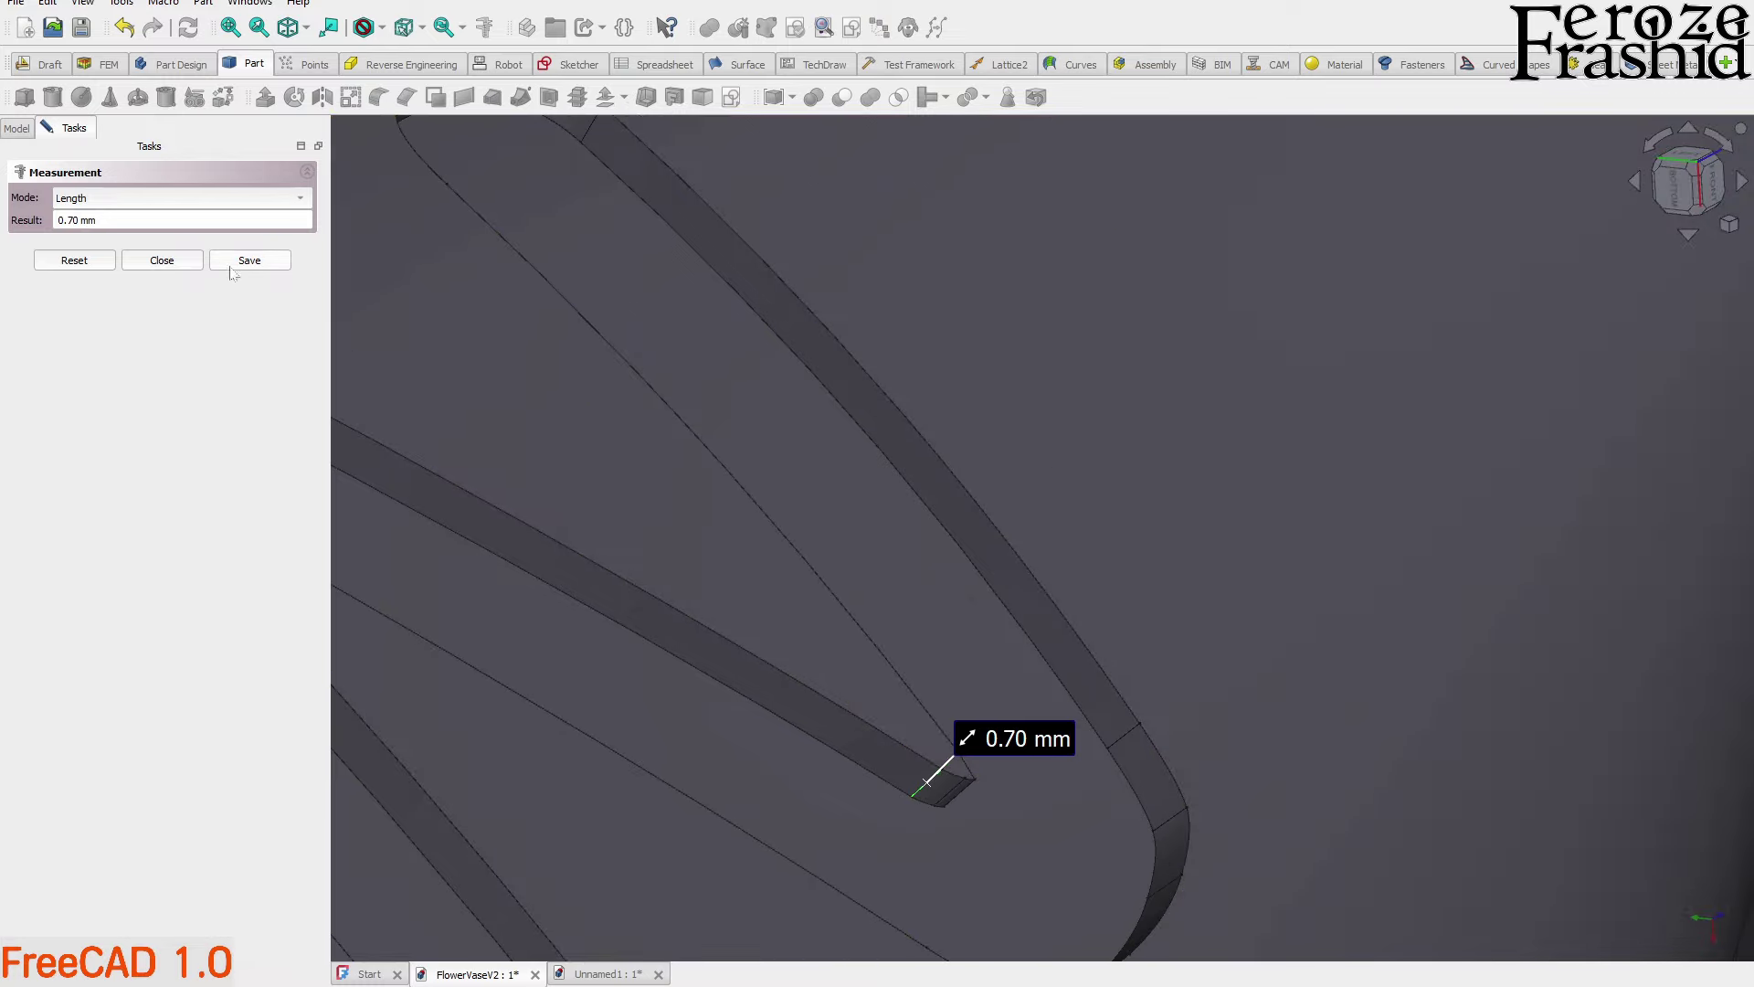
pyautogui.click(163, 261)
# Switch back to the Unnamed1 document and examine the engraved name on the cut vase from the front, from above and from the side
pyautogui.scroll(-6, 912, 704)
pyautogui.moveTo(912, 705)
pyautogui.mouseDown(button='middle')
pyautogui.moveTo(940, 704)
pyautogui.moveTo(521, 834)
pyautogui.moveTo(497, 795)
pyautogui.moveTo(1292, 728)
pyautogui.moveTo(976, 577)
pyautogui.moveTo(1022, 755)
pyautogui.moveTo(764, 615)
pyautogui.moveTo(885, 689)
pyautogui.mouseUp(button='middle')
pyautogui.scroll(-3, 884, 689)
pyautogui.click(82, 272)
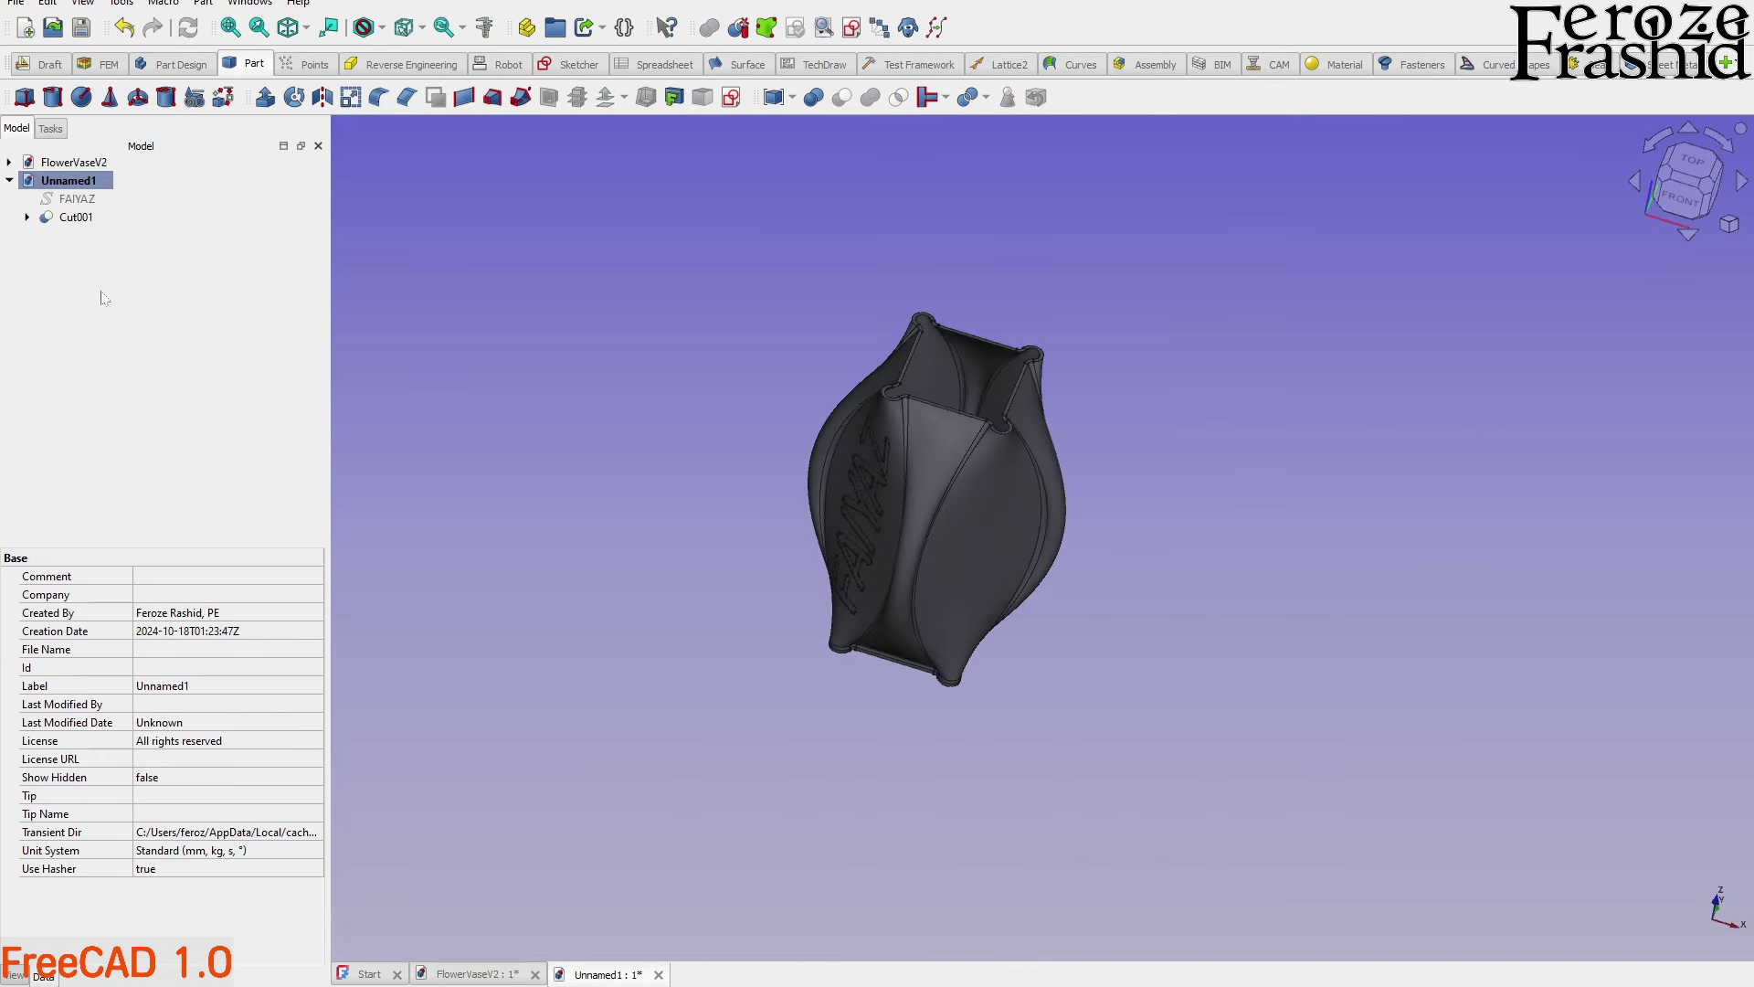
pyautogui.moveTo(755, 596); pyautogui.dragTo(864, 658, button='middle')
pyautogui.scroll(5, 751, 706)
pyautogui.scroll(-3, 865, 658)
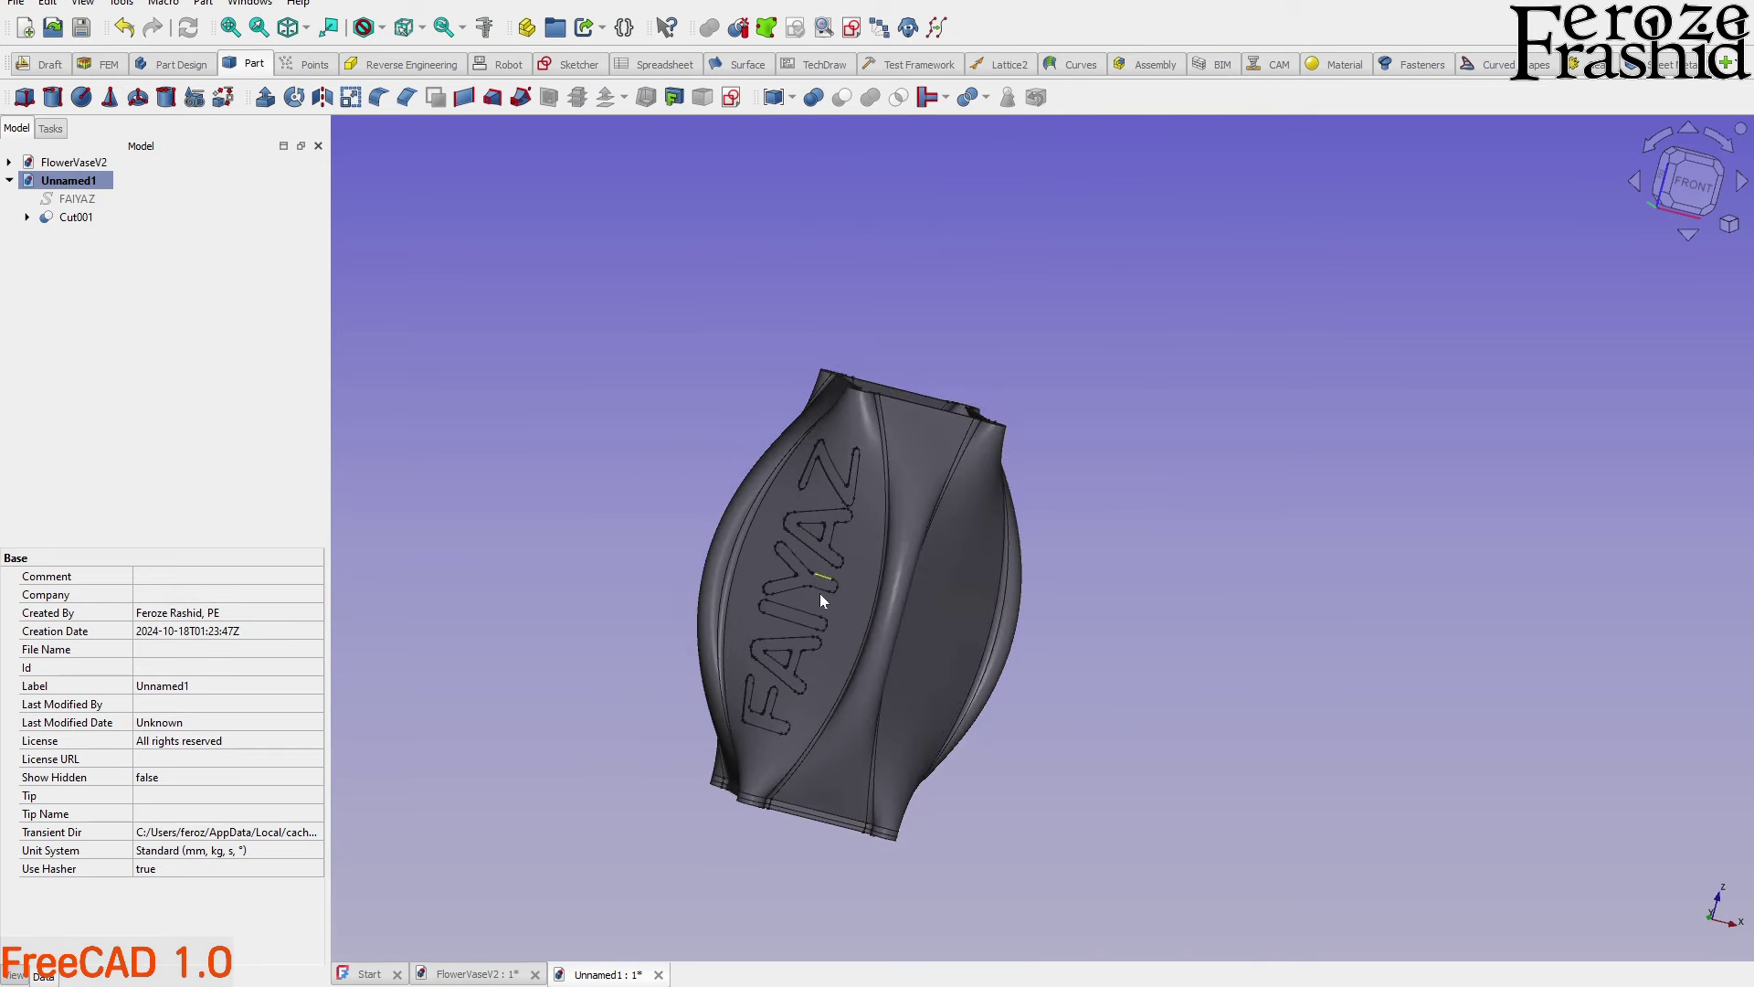
pyautogui.scroll(3, 819, 594)
pyautogui.moveTo(835, 535); pyautogui.dragTo(875, 639, button='middle')
pyautogui.scroll(-2, 875, 642)
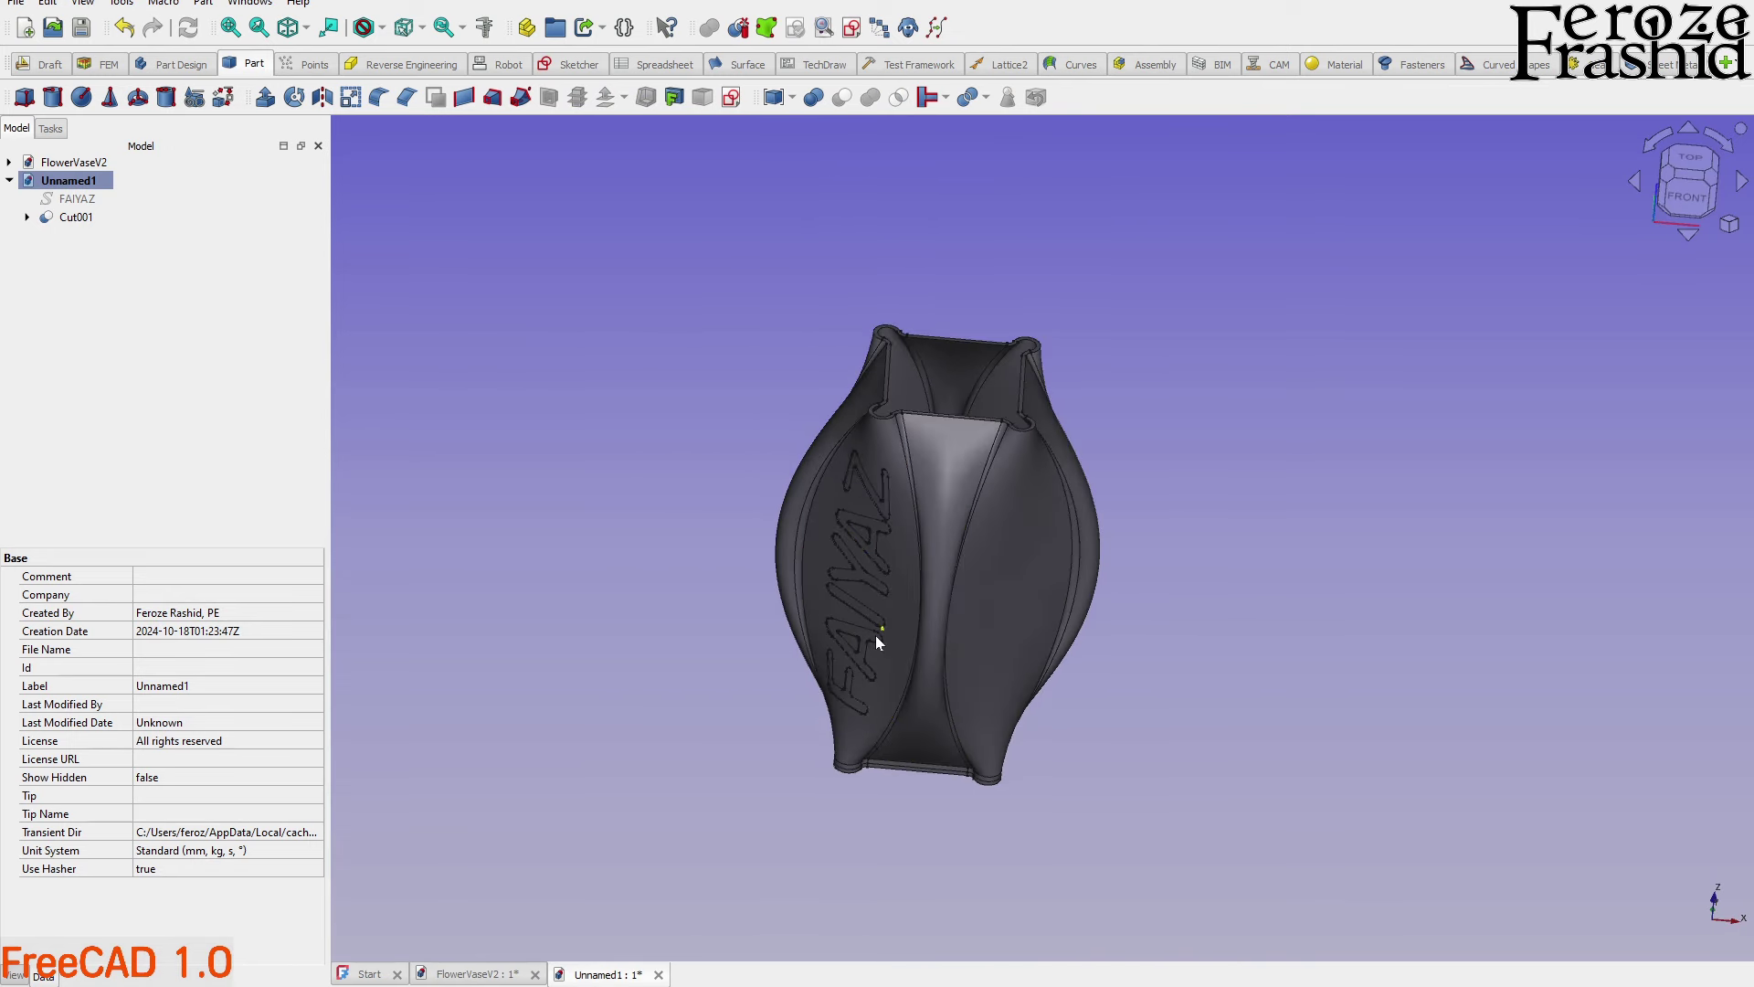
pyautogui.scroll(3, 875, 643)
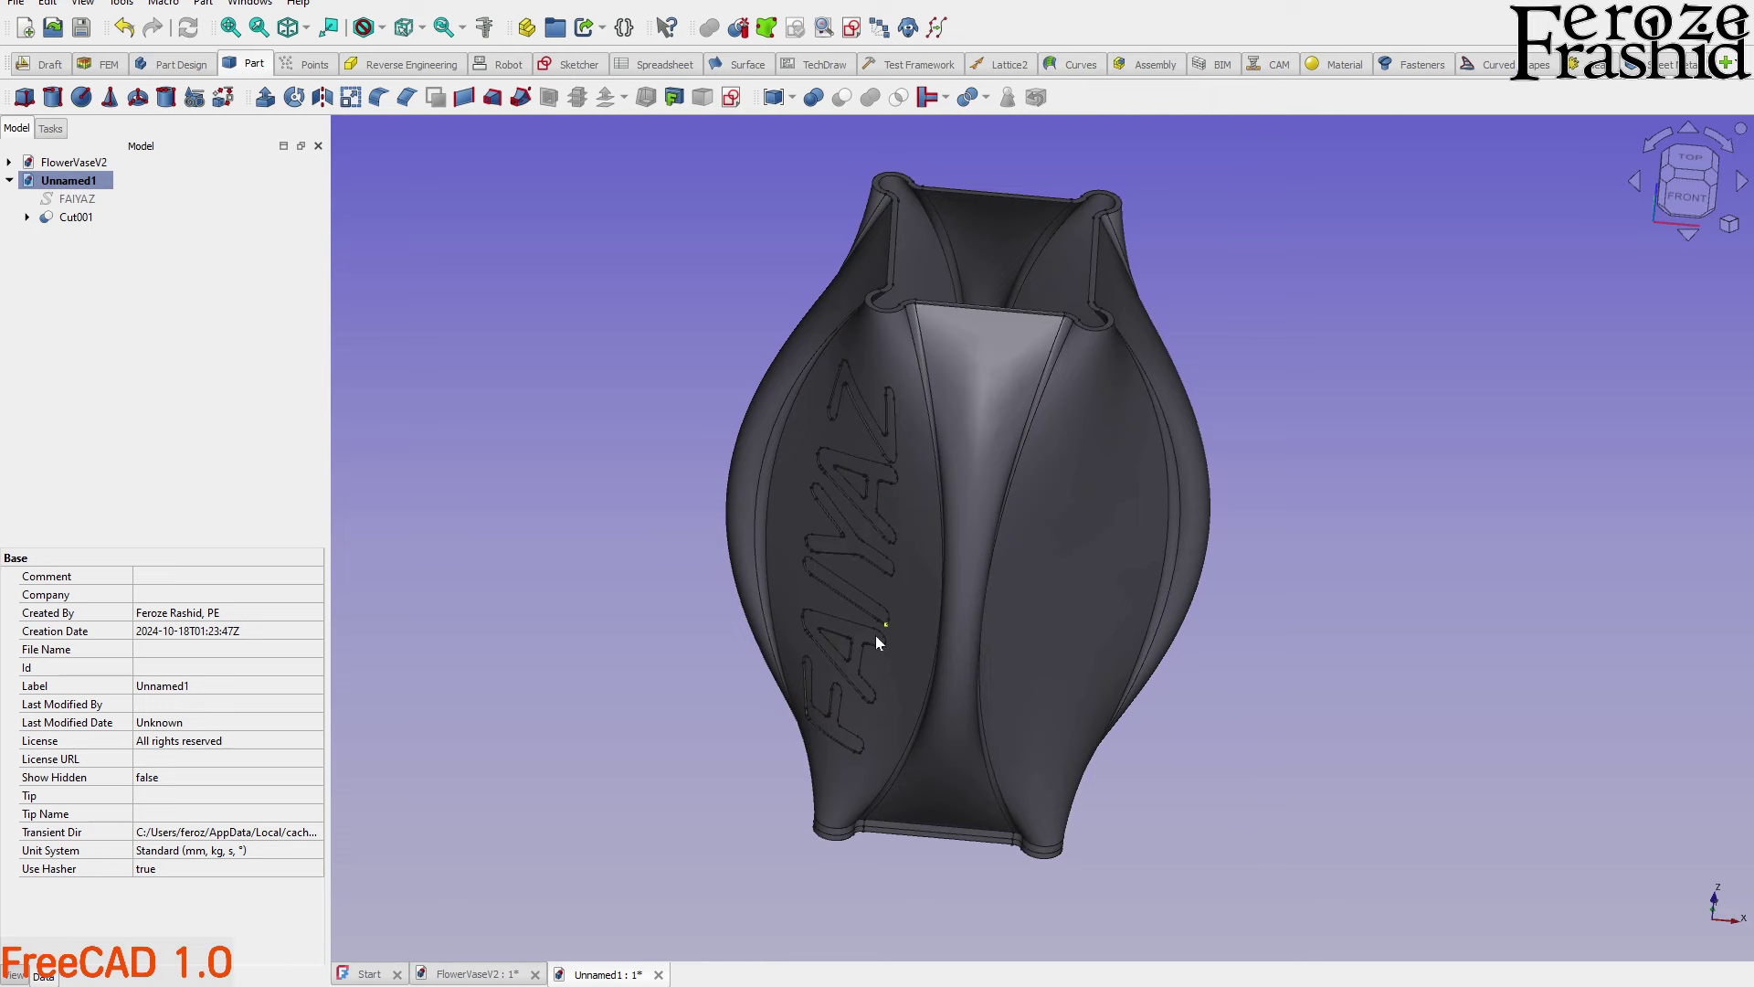
pyautogui.scroll(-2, 876, 643)
pyautogui.moveTo(875, 642); pyautogui.dragTo(1089, 689, button='middle')
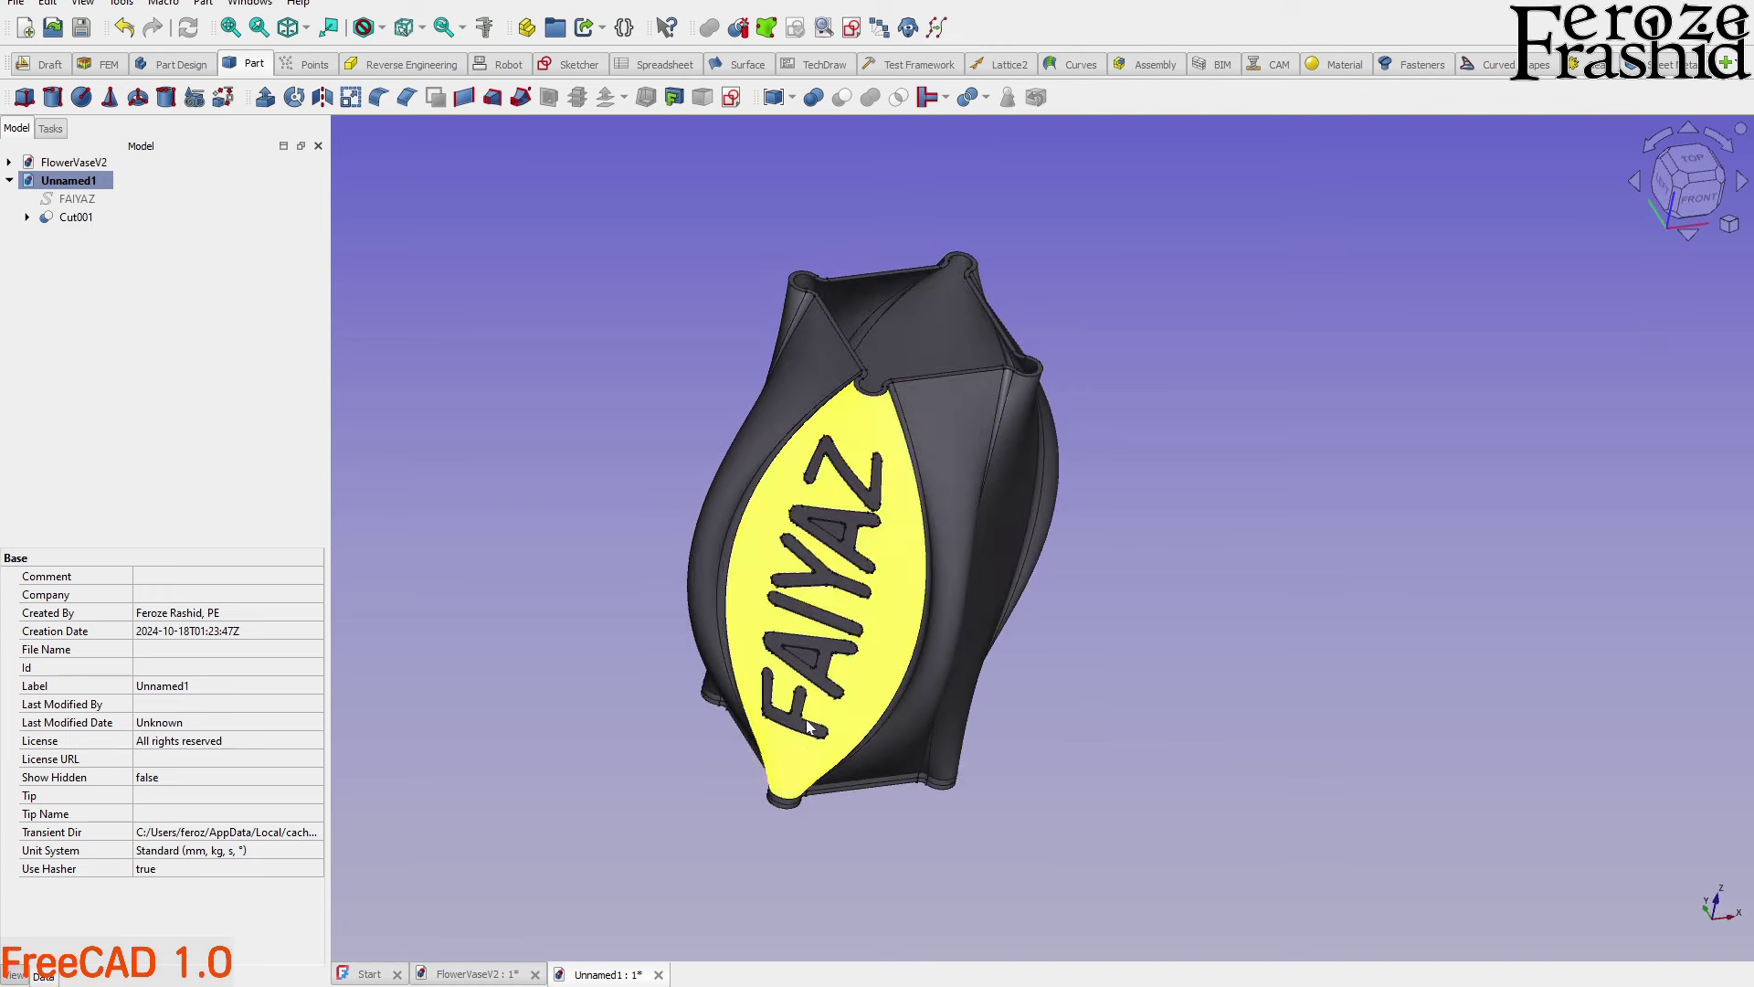
pyautogui.scroll(3, 861, 618)
pyautogui.scroll(-4, 869, 630)
pyautogui.moveTo(869, 630); pyautogui.dragTo(901, 533, button='middle')
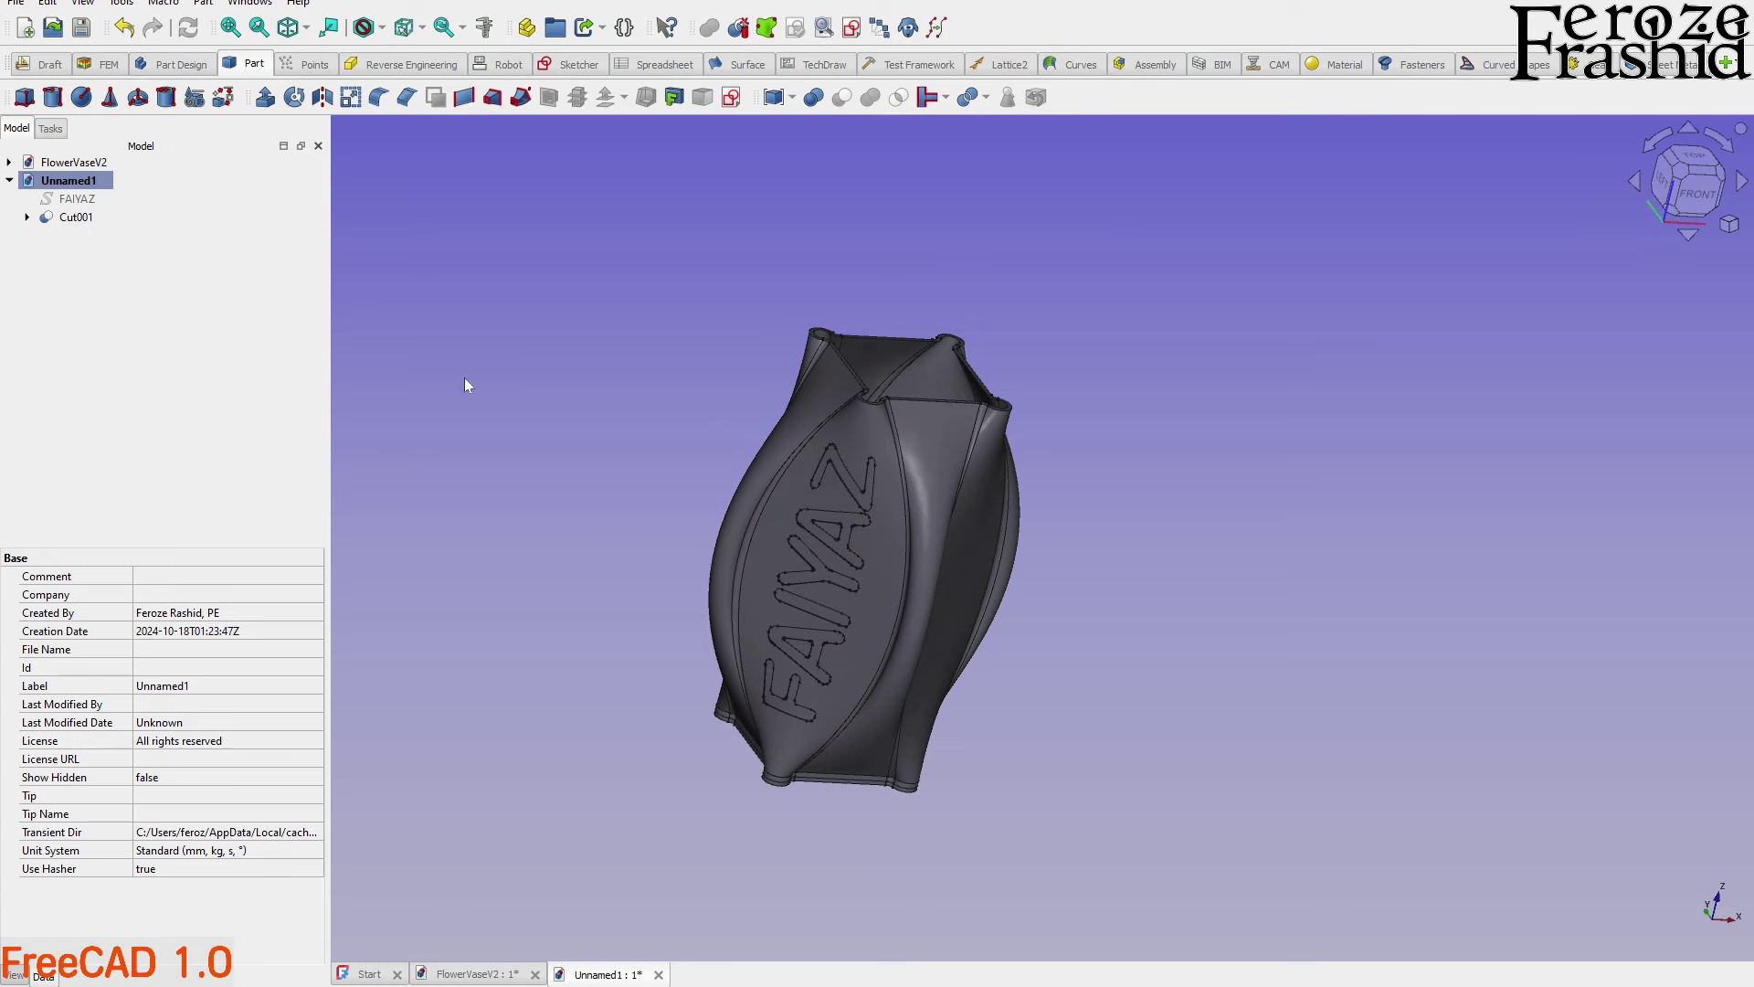
# Expand Cut001 down to the LoftOut sketches and inspect the placement angle of the middle sketch sksMidOut
pyautogui.click(27, 216)
pyautogui.click(46, 235)
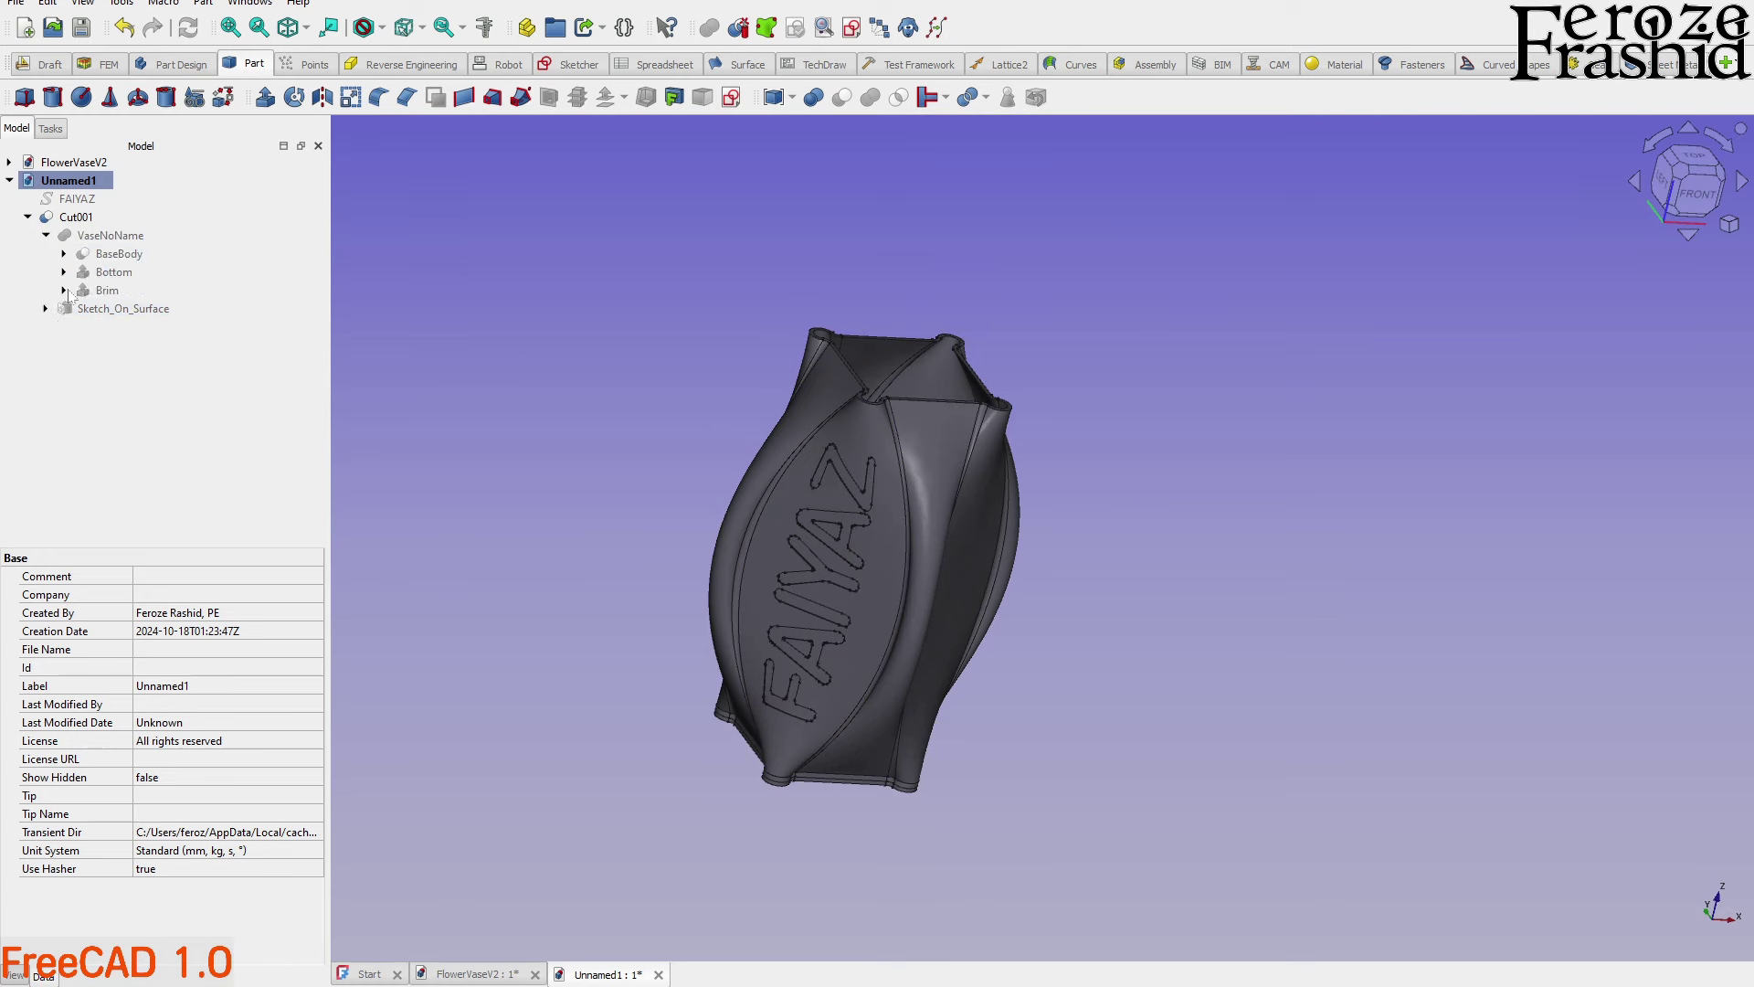
pyautogui.click(64, 253)
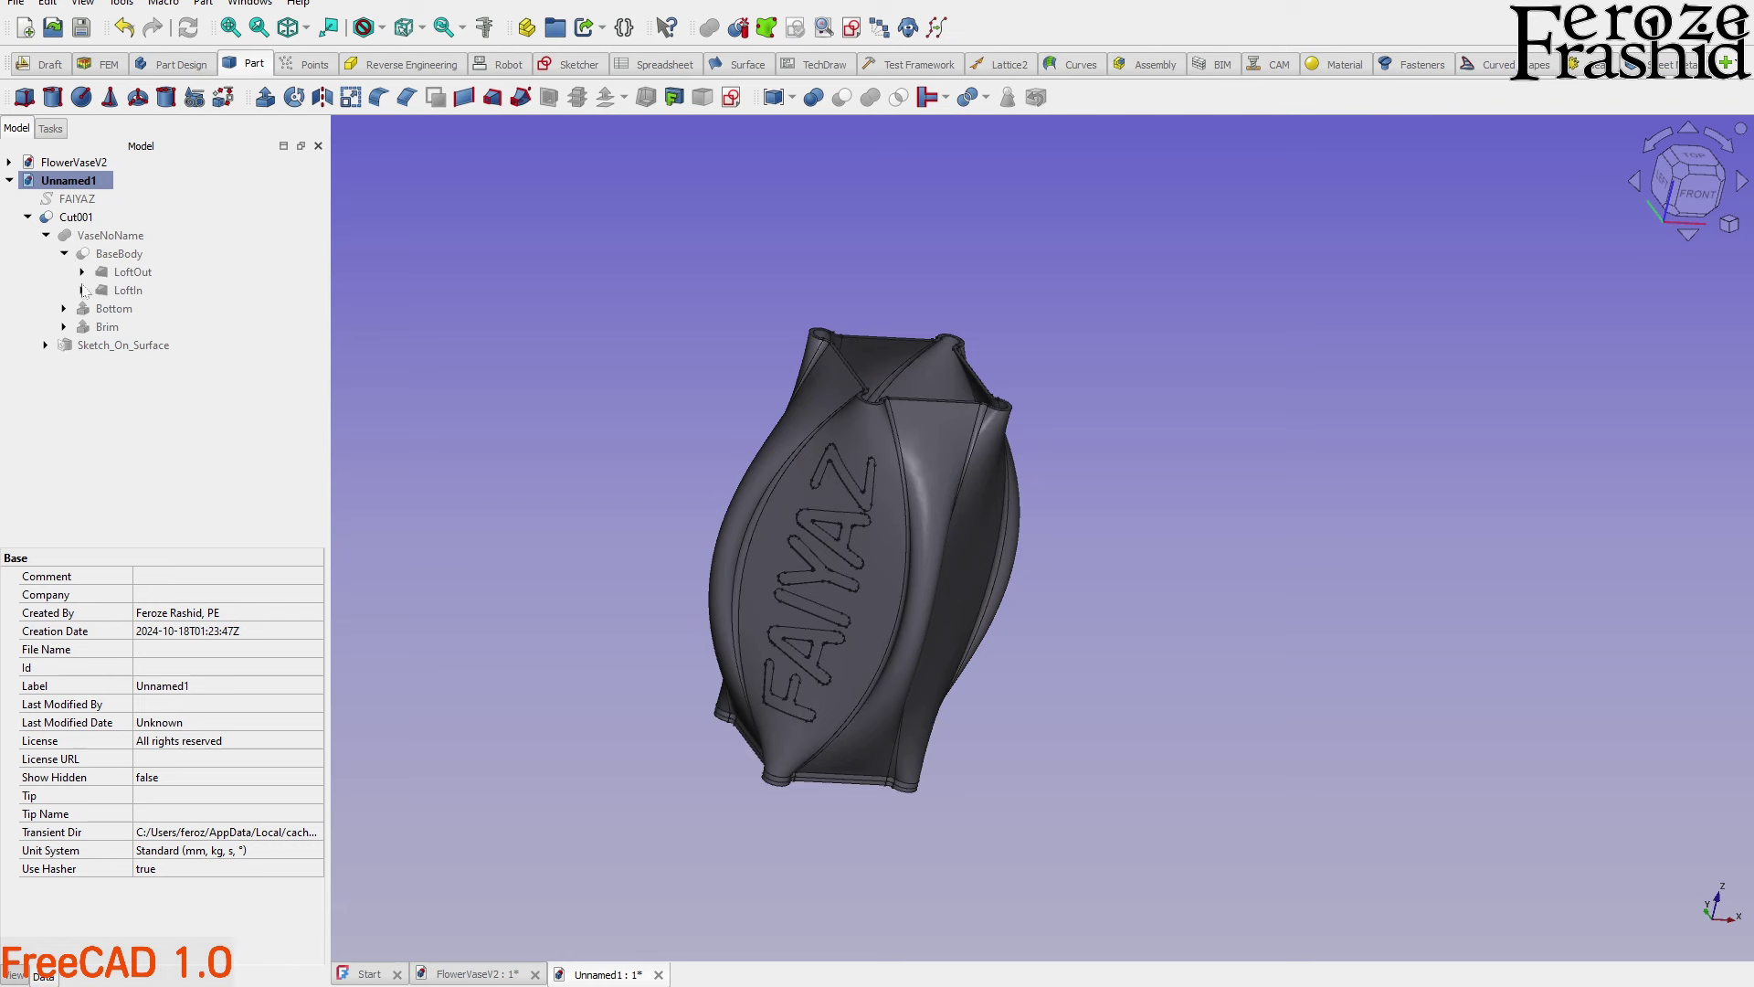
pyautogui.click(82, 273)
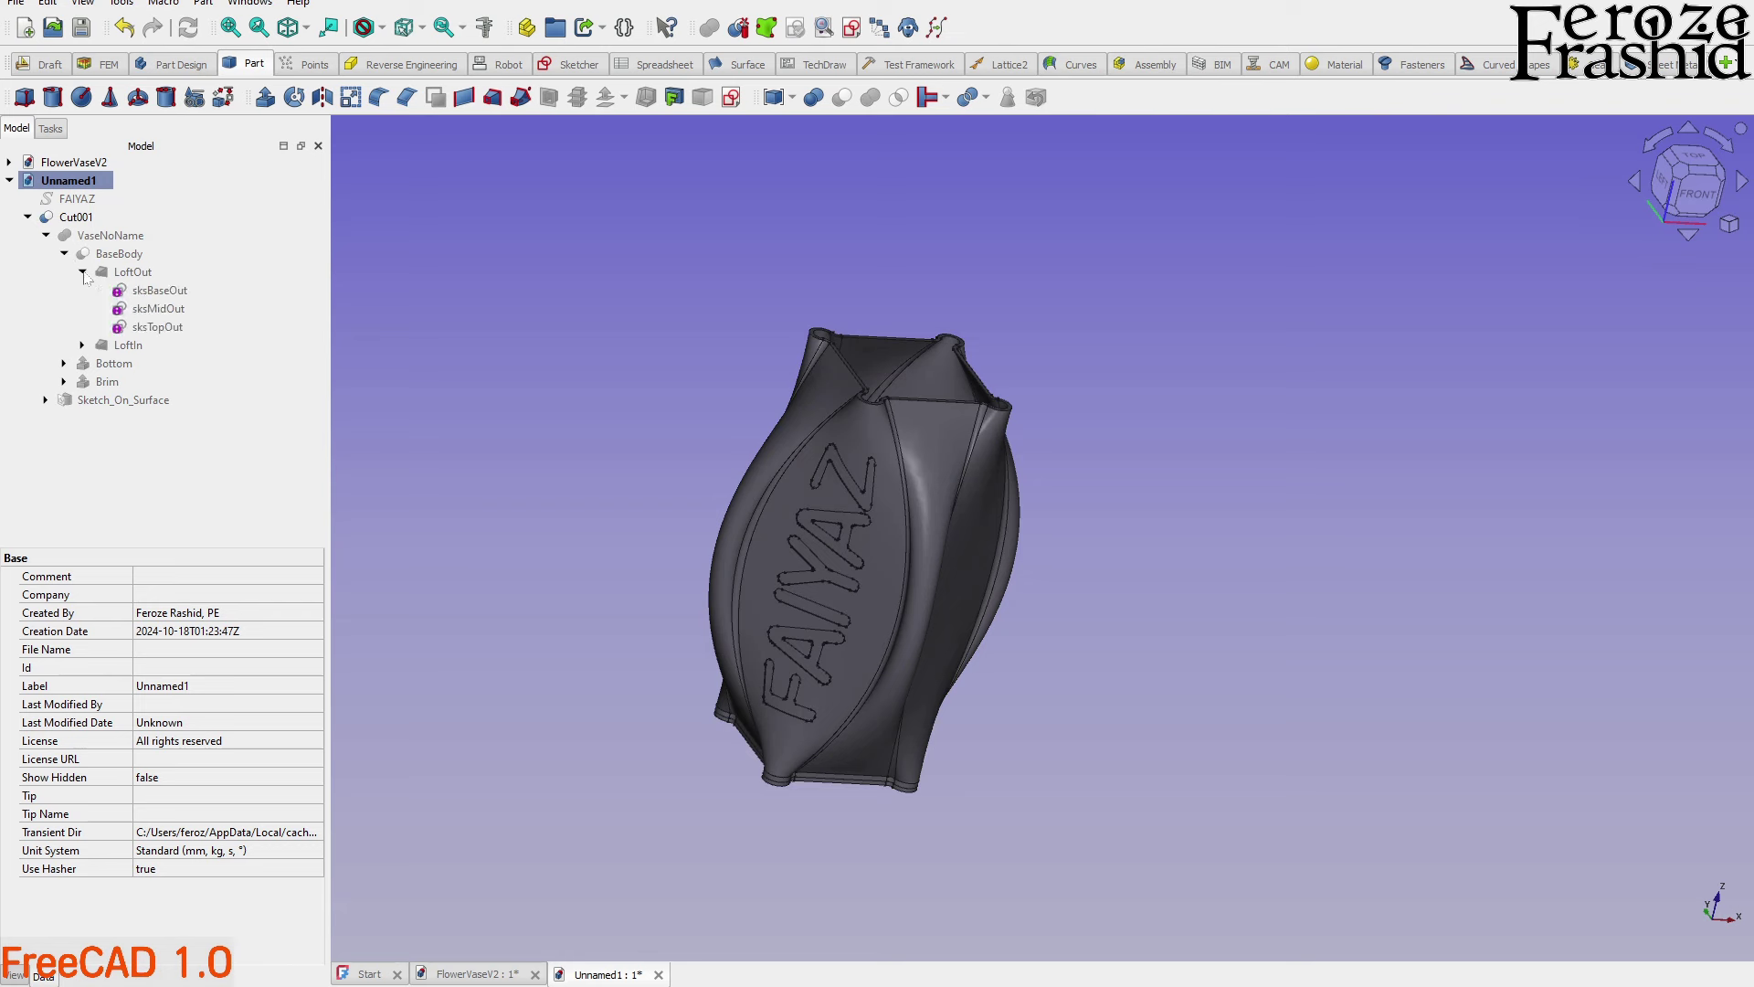
pyautogui.click(155, 308)
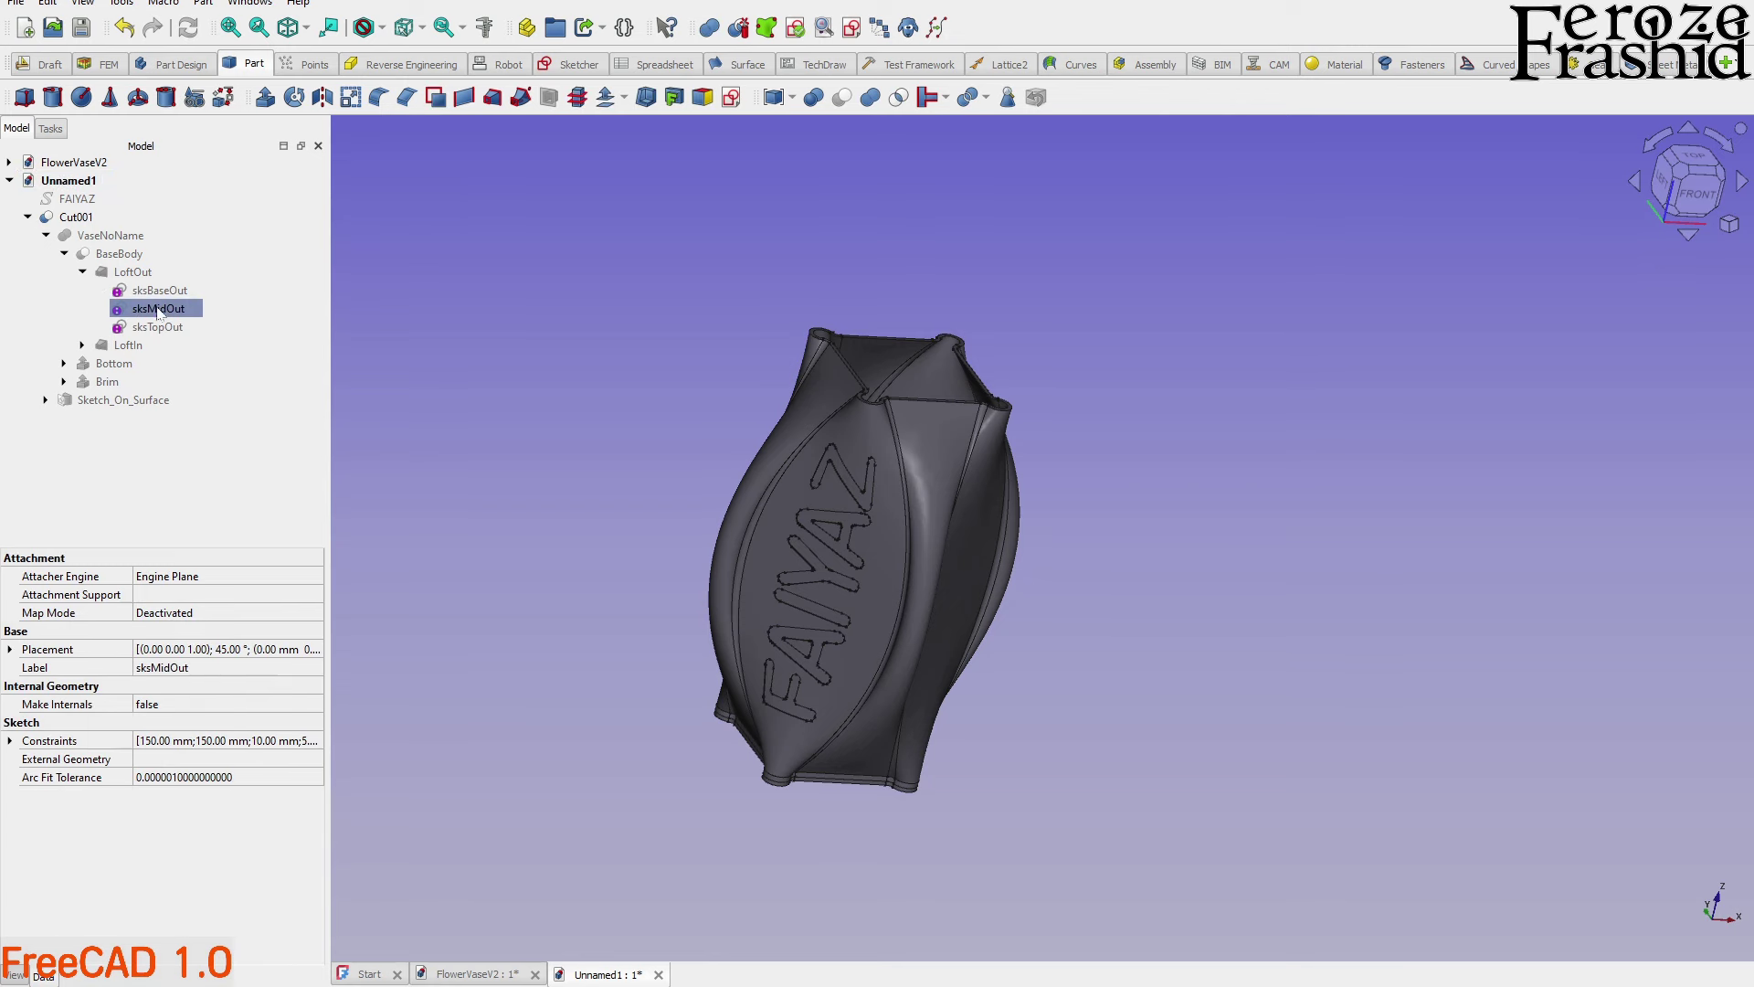
pyautogui.click(10, 650)
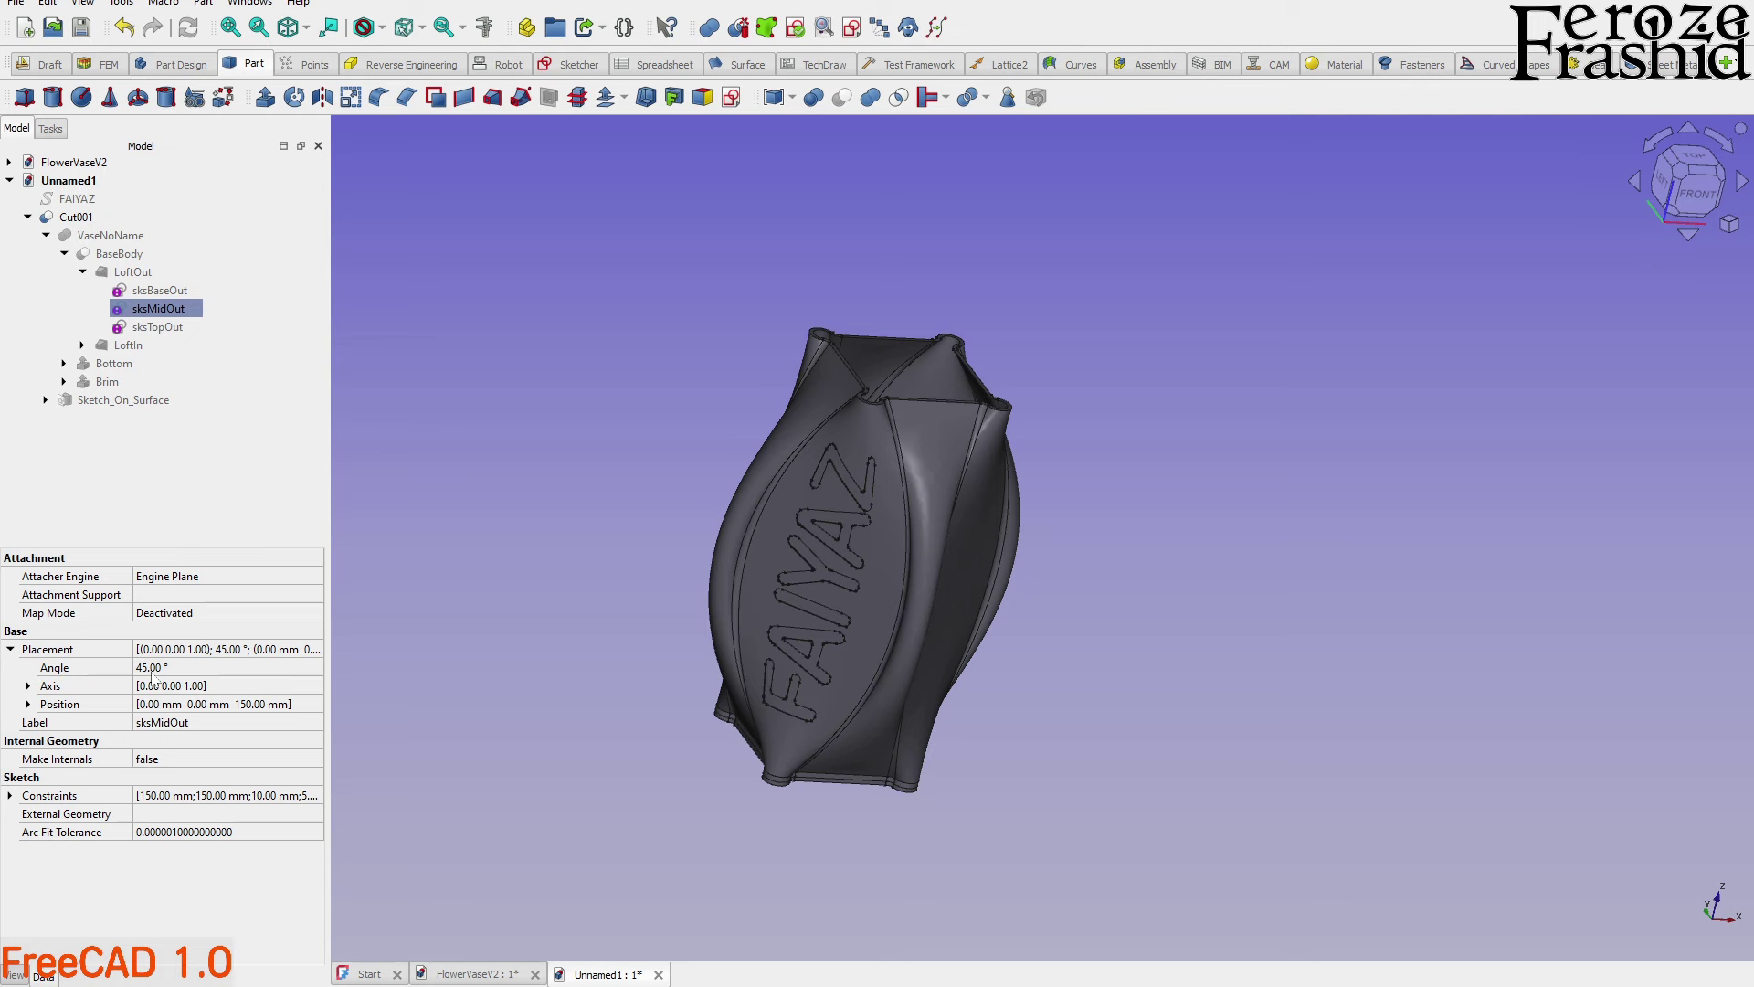
pyautogui.moveTo(914, 585); pyautogui.dragTo(978, 598, button='middle')
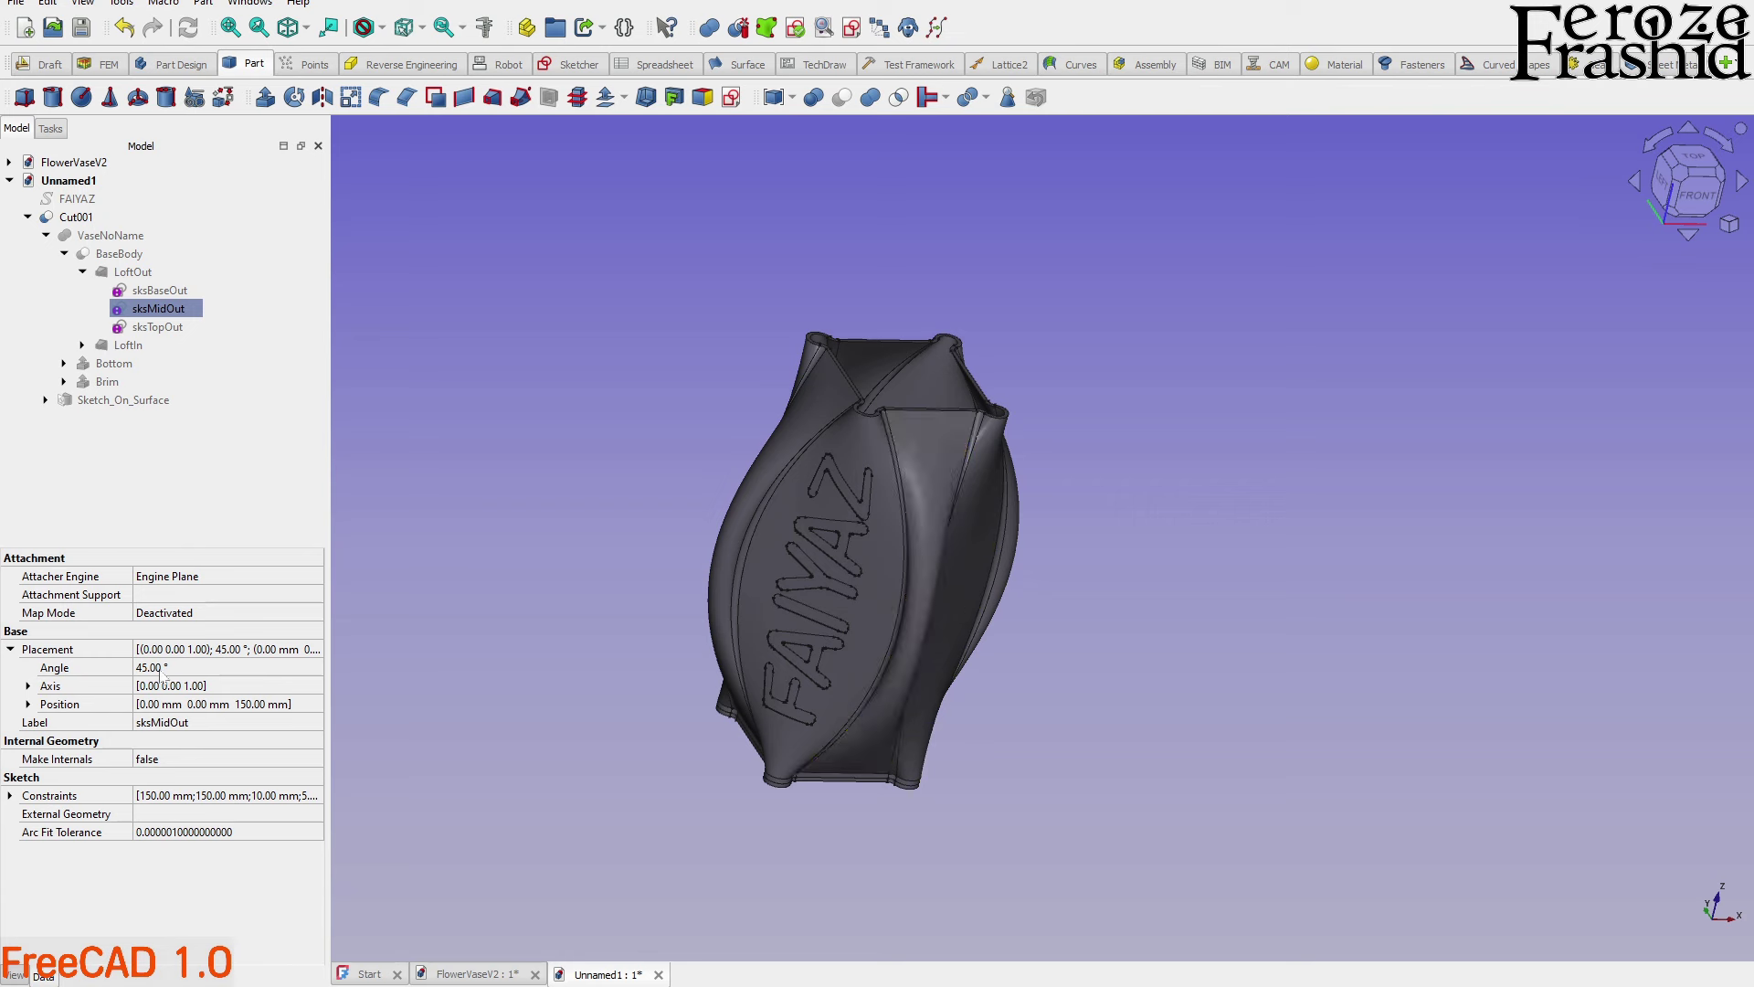
# Expand LoftIn and inspect the placement angle and rotation axis of its middle sketch sksMidIn
pyautogui.click(84, 345)
pyautogui.keyDown('ctrl'); pyautogui.click(140, 383); pyautogui.keyUp('ctrl')
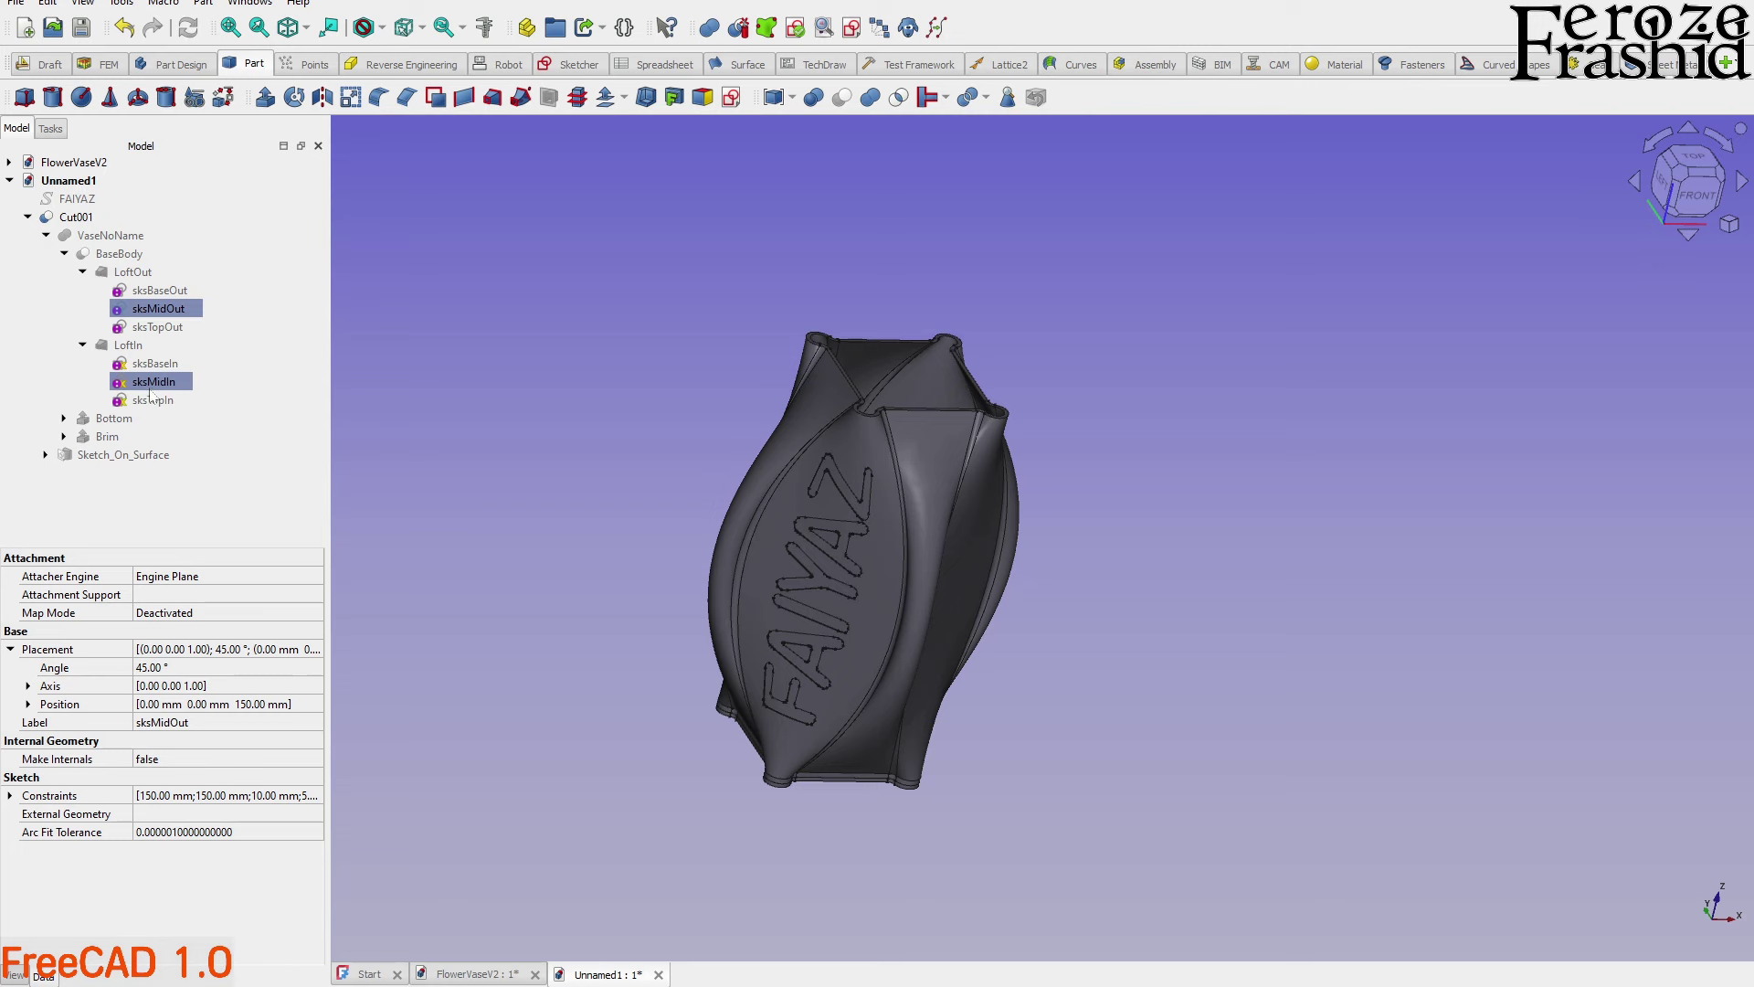
pyautogui.click(150, 391)
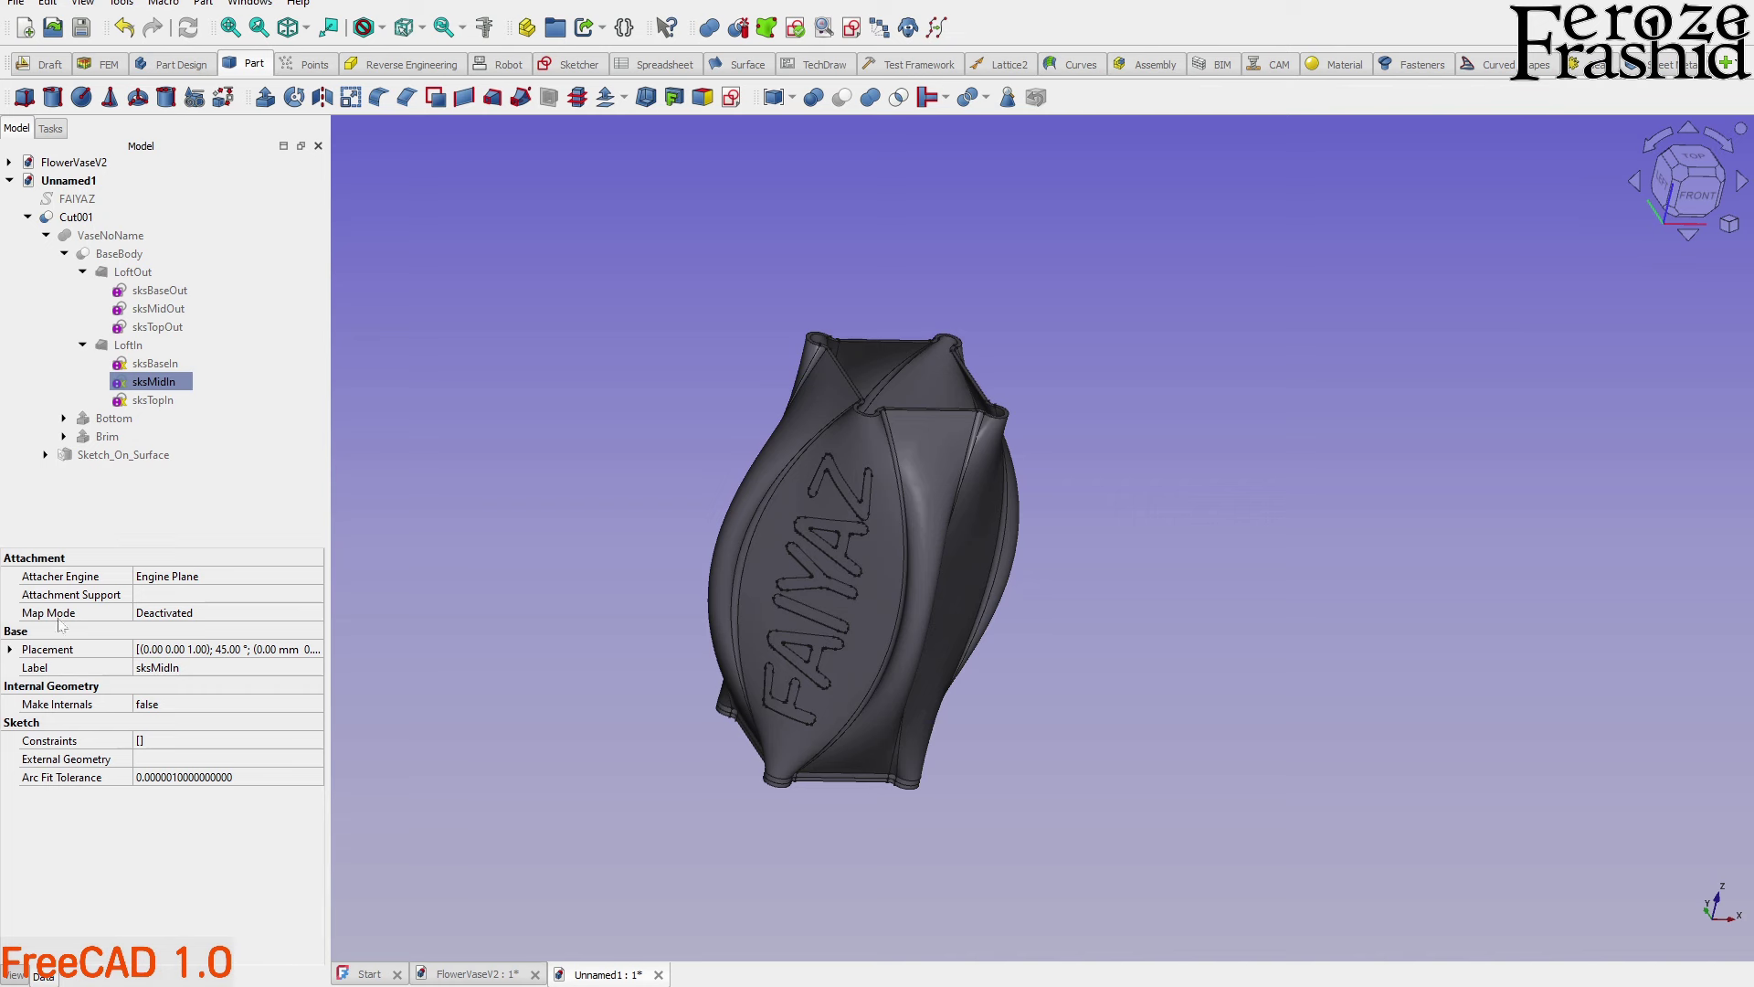
pyautogui.click(24, 651)
pyautogui.click(11, 650)
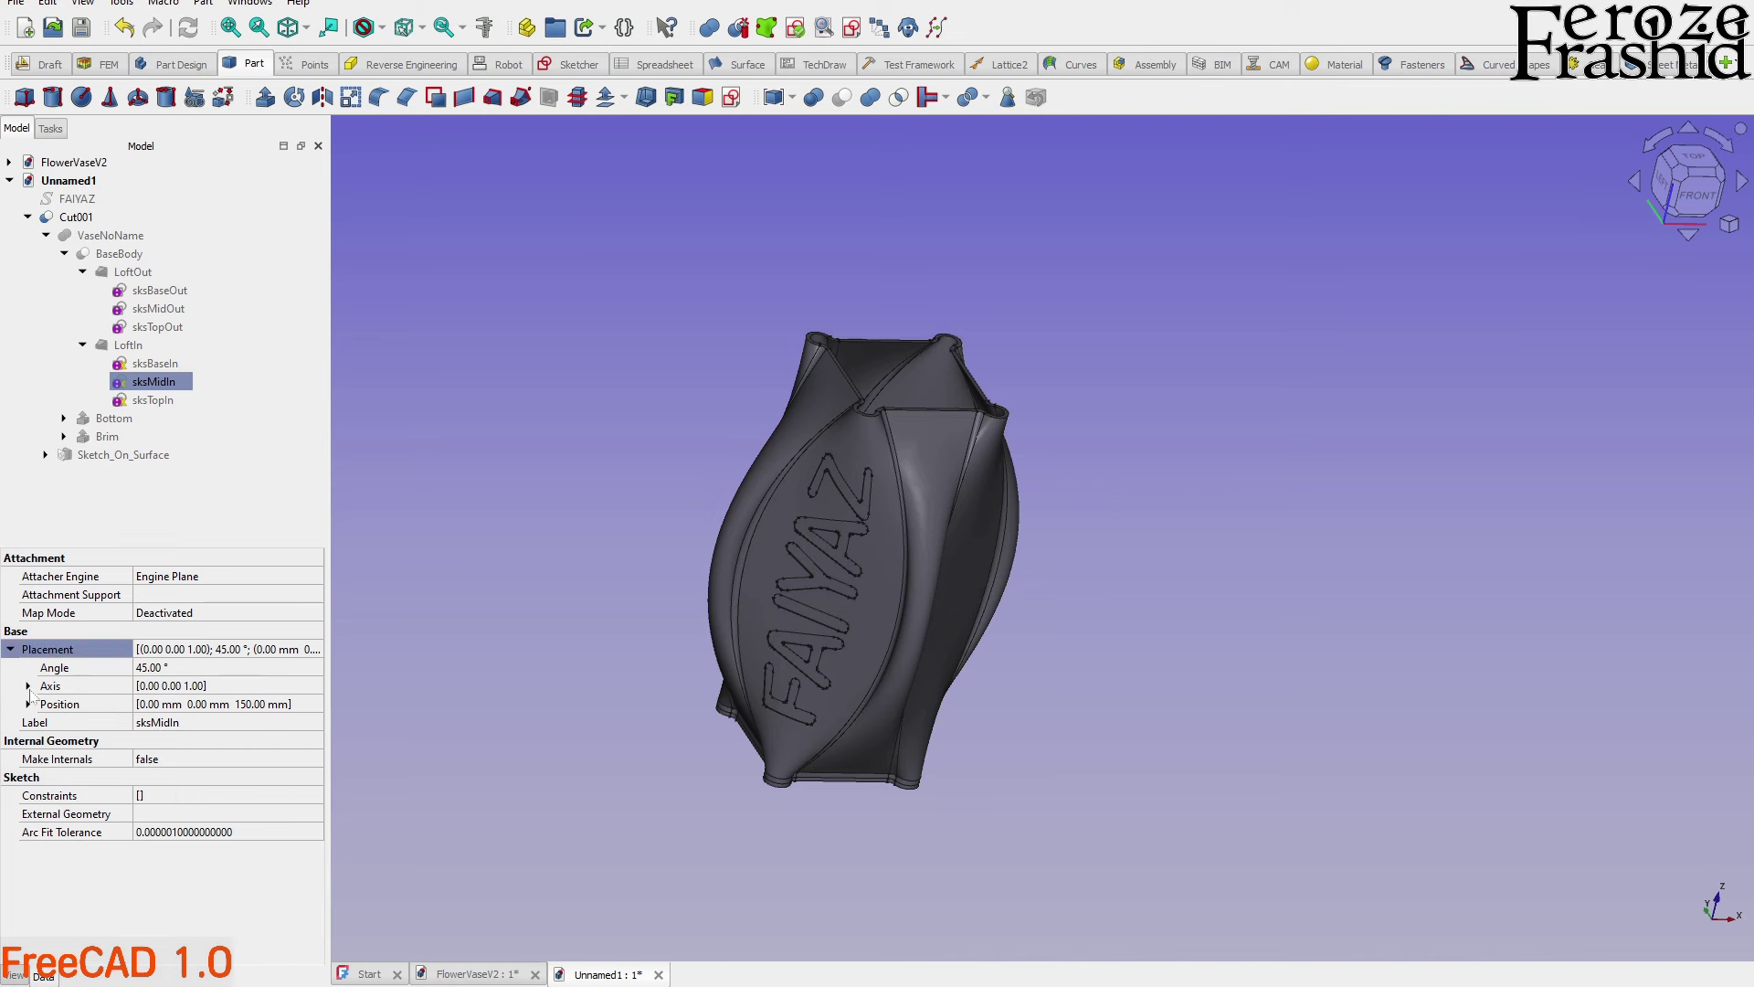
pyautogui.click(28, 686)
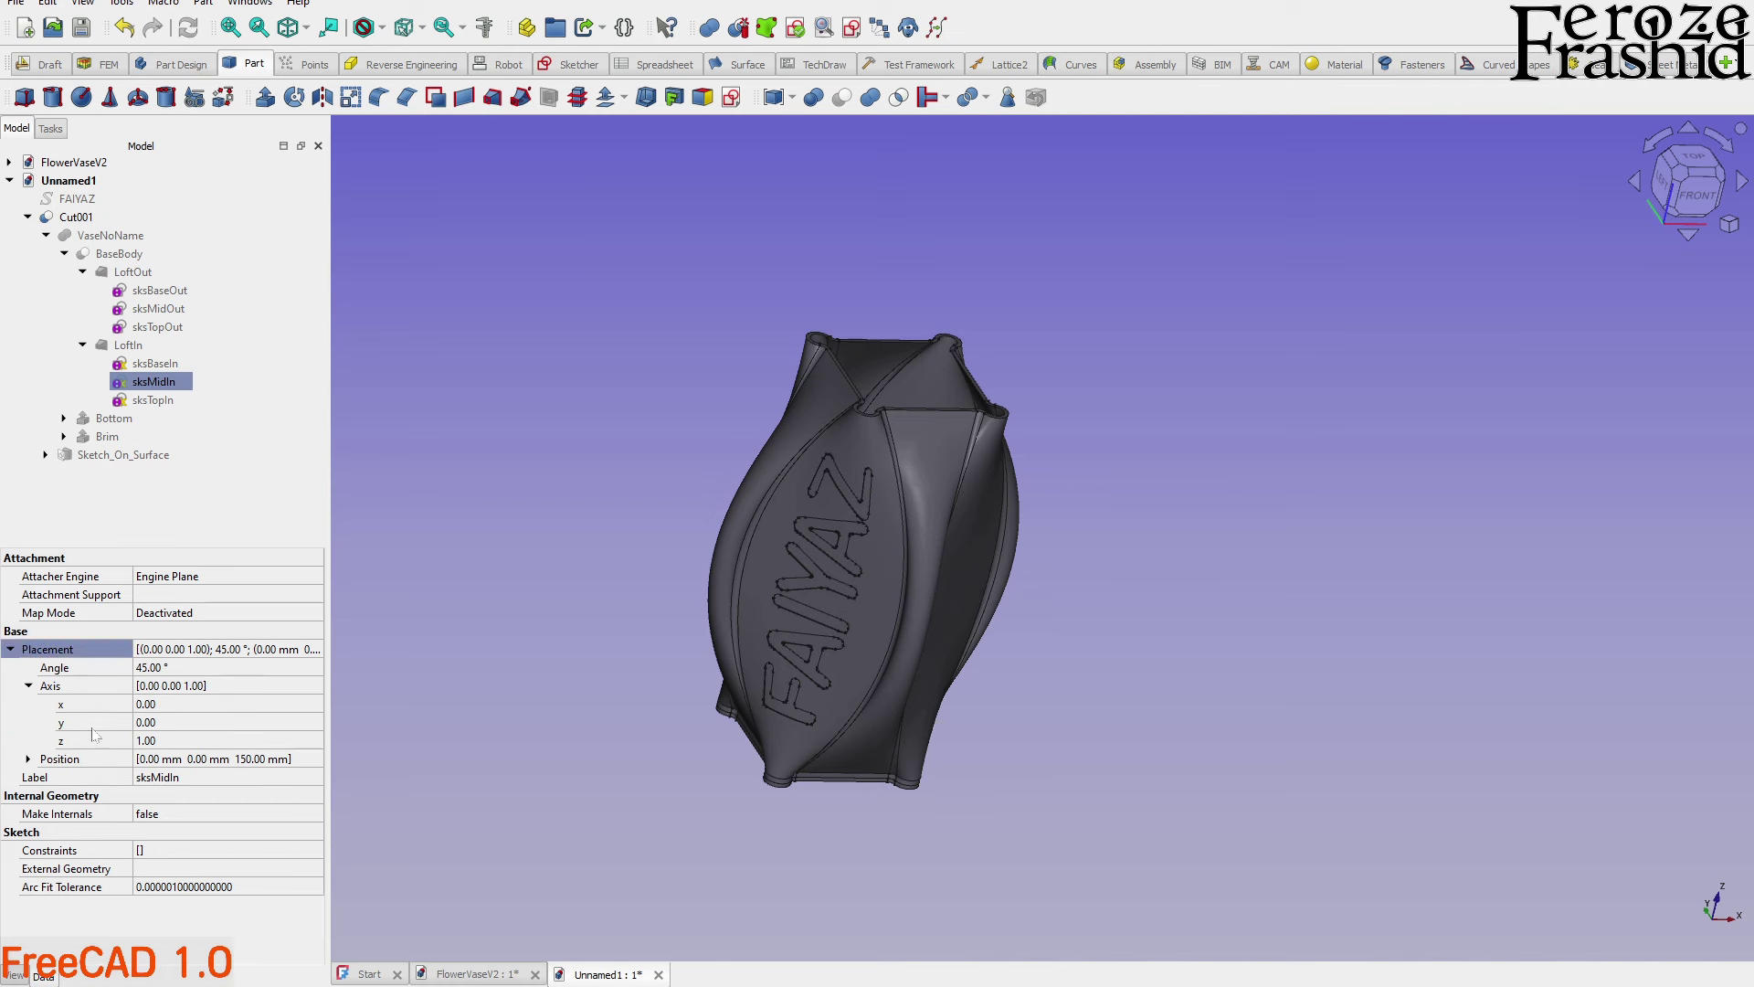
pyautogui.click(173, 668)
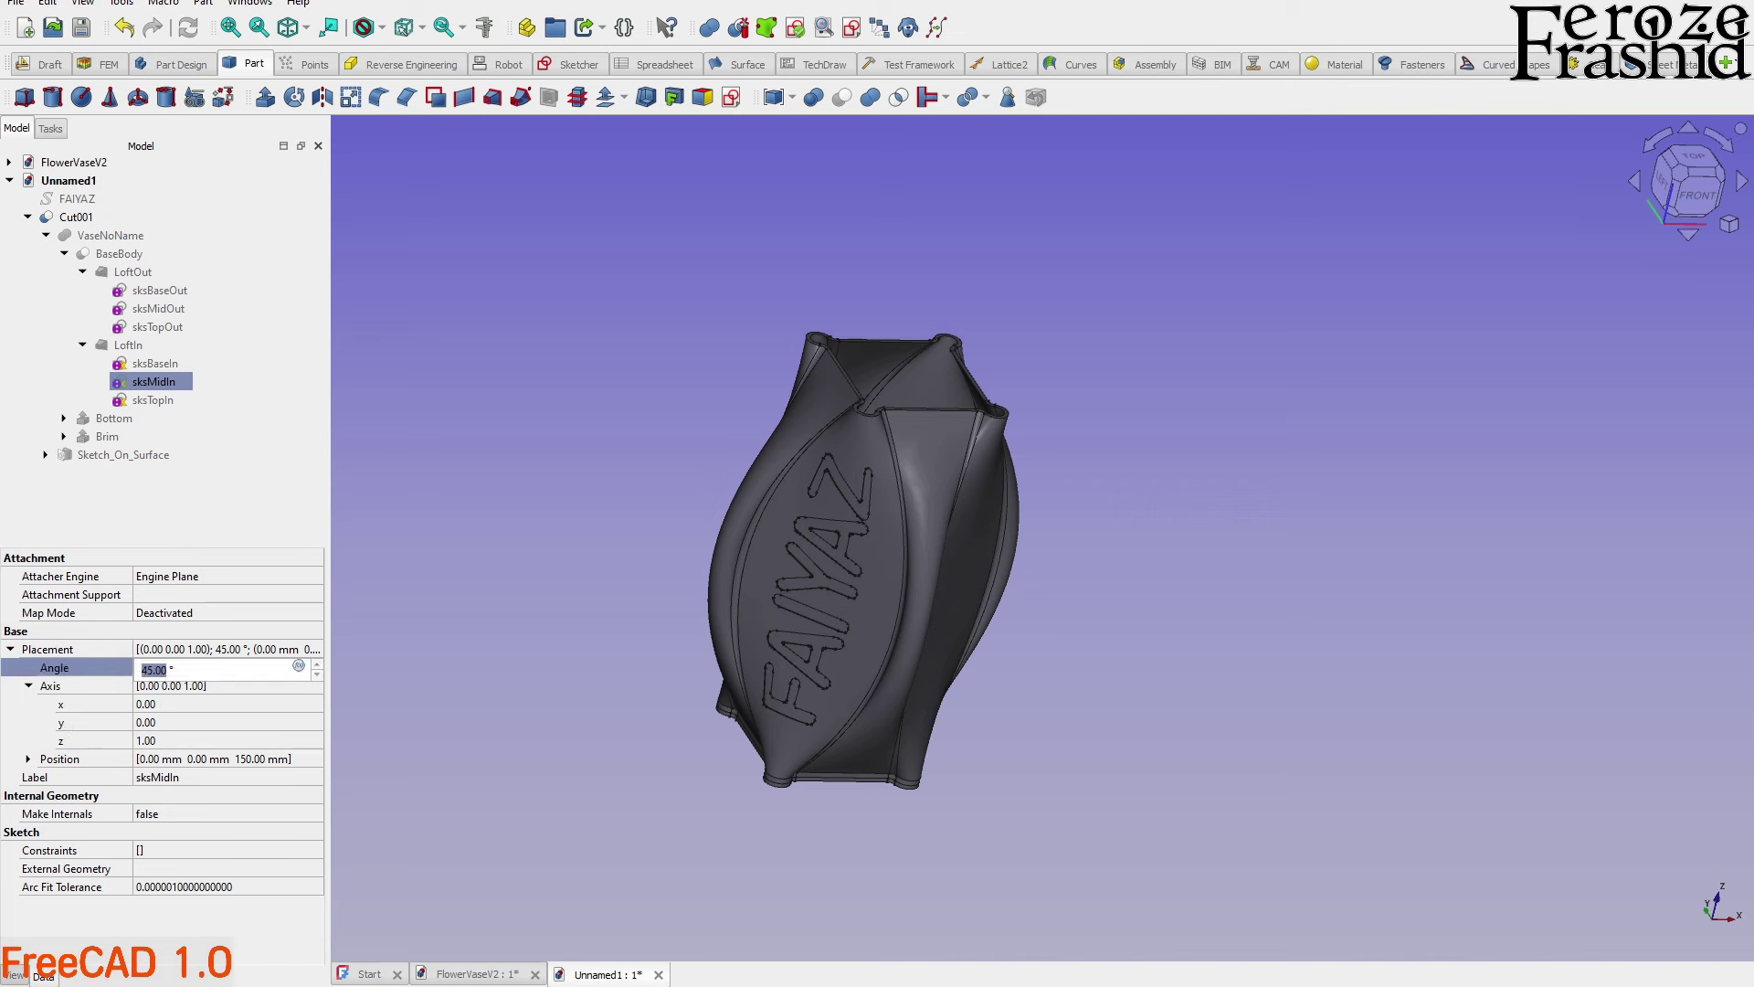
pyautogui.click(299, 665)
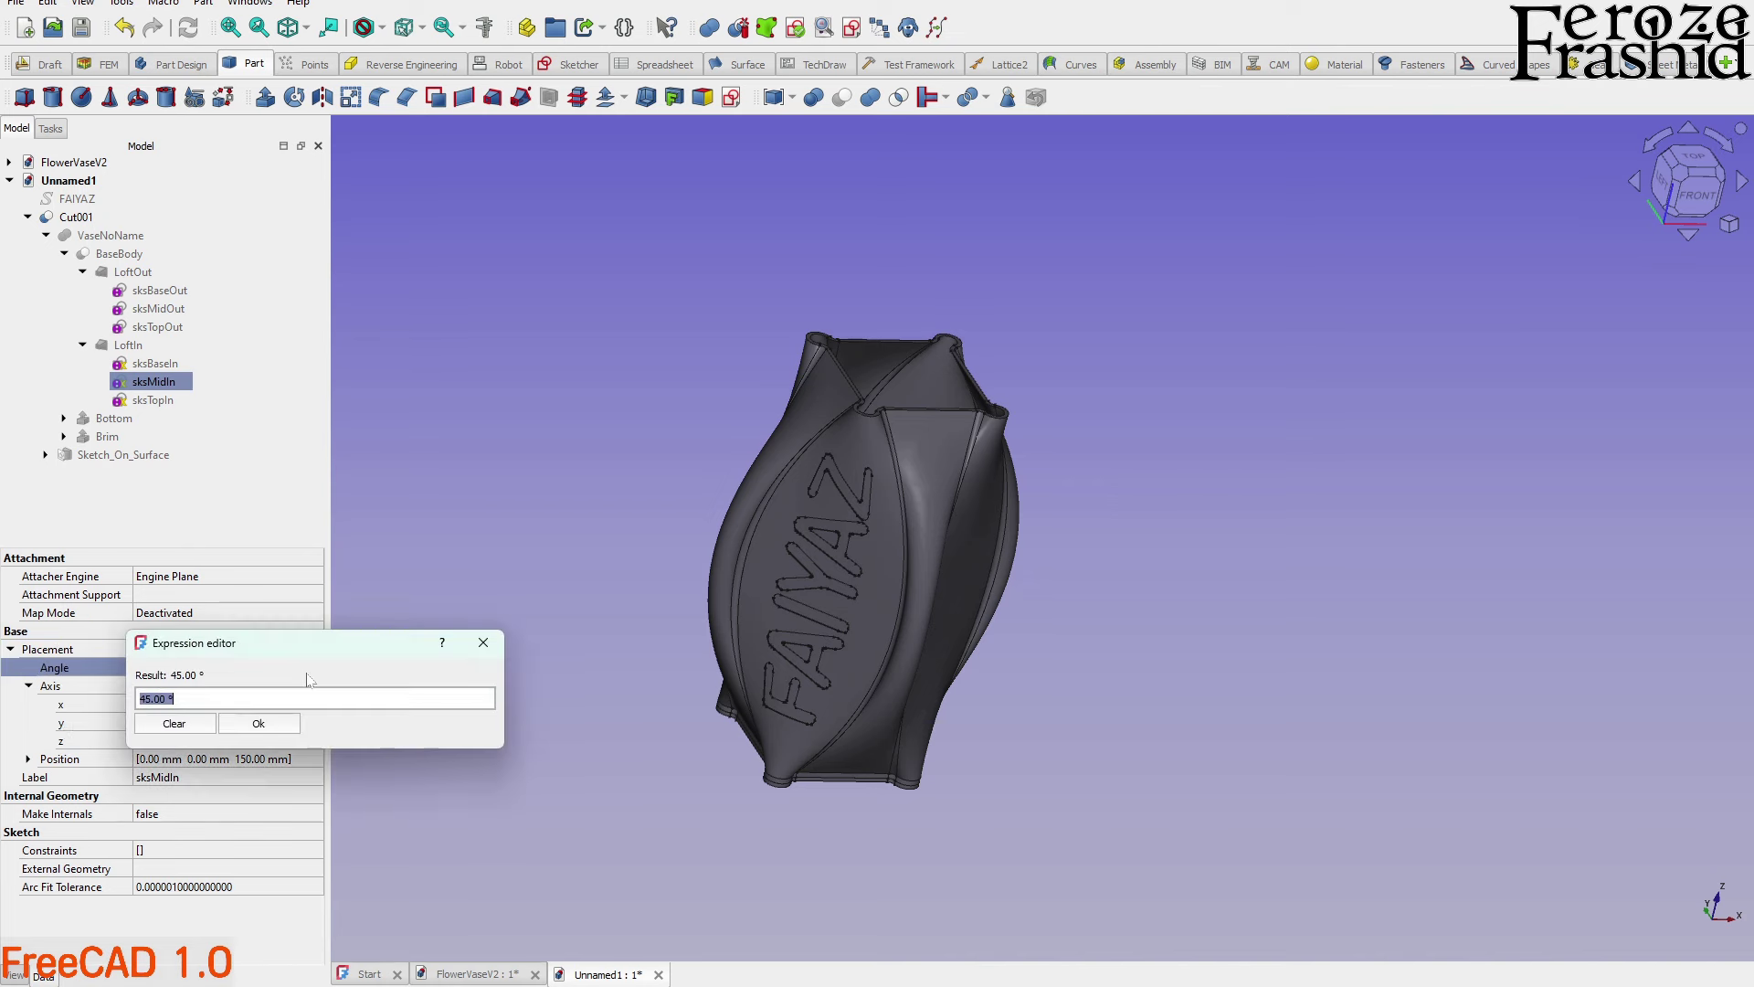
pyautogui.moveTo(326, 658); pyautogui.dragTo(539, 605)
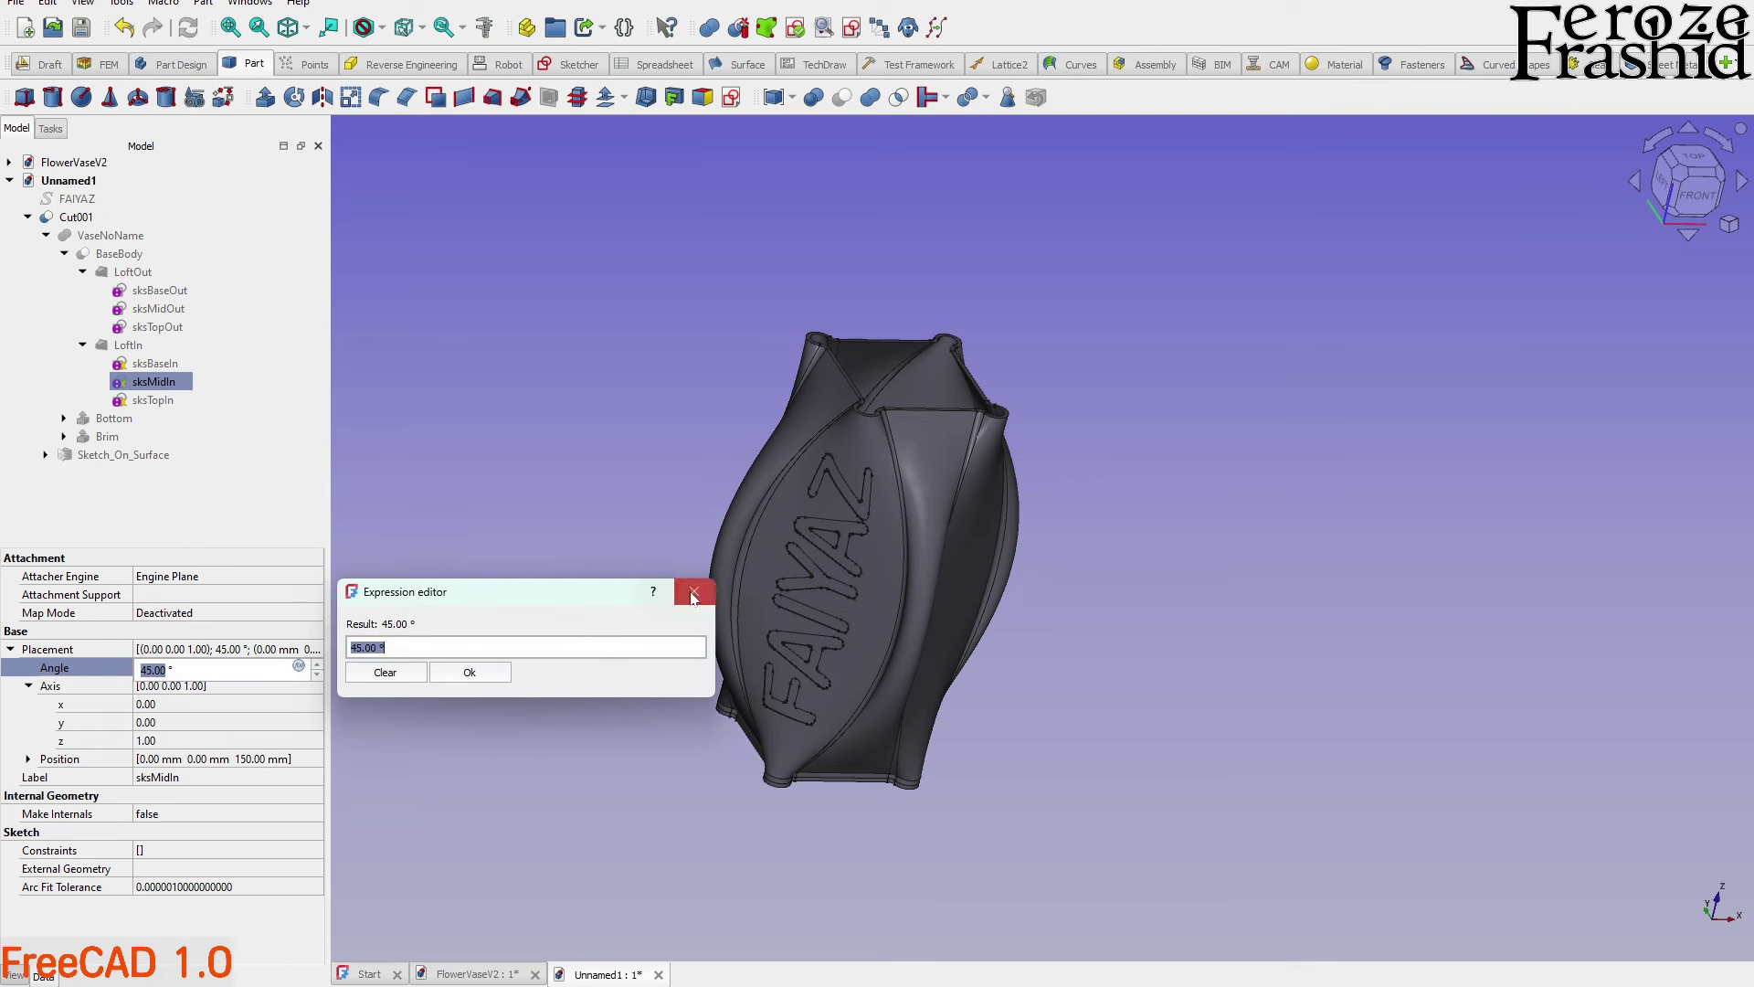
pyautogui.press('Return')
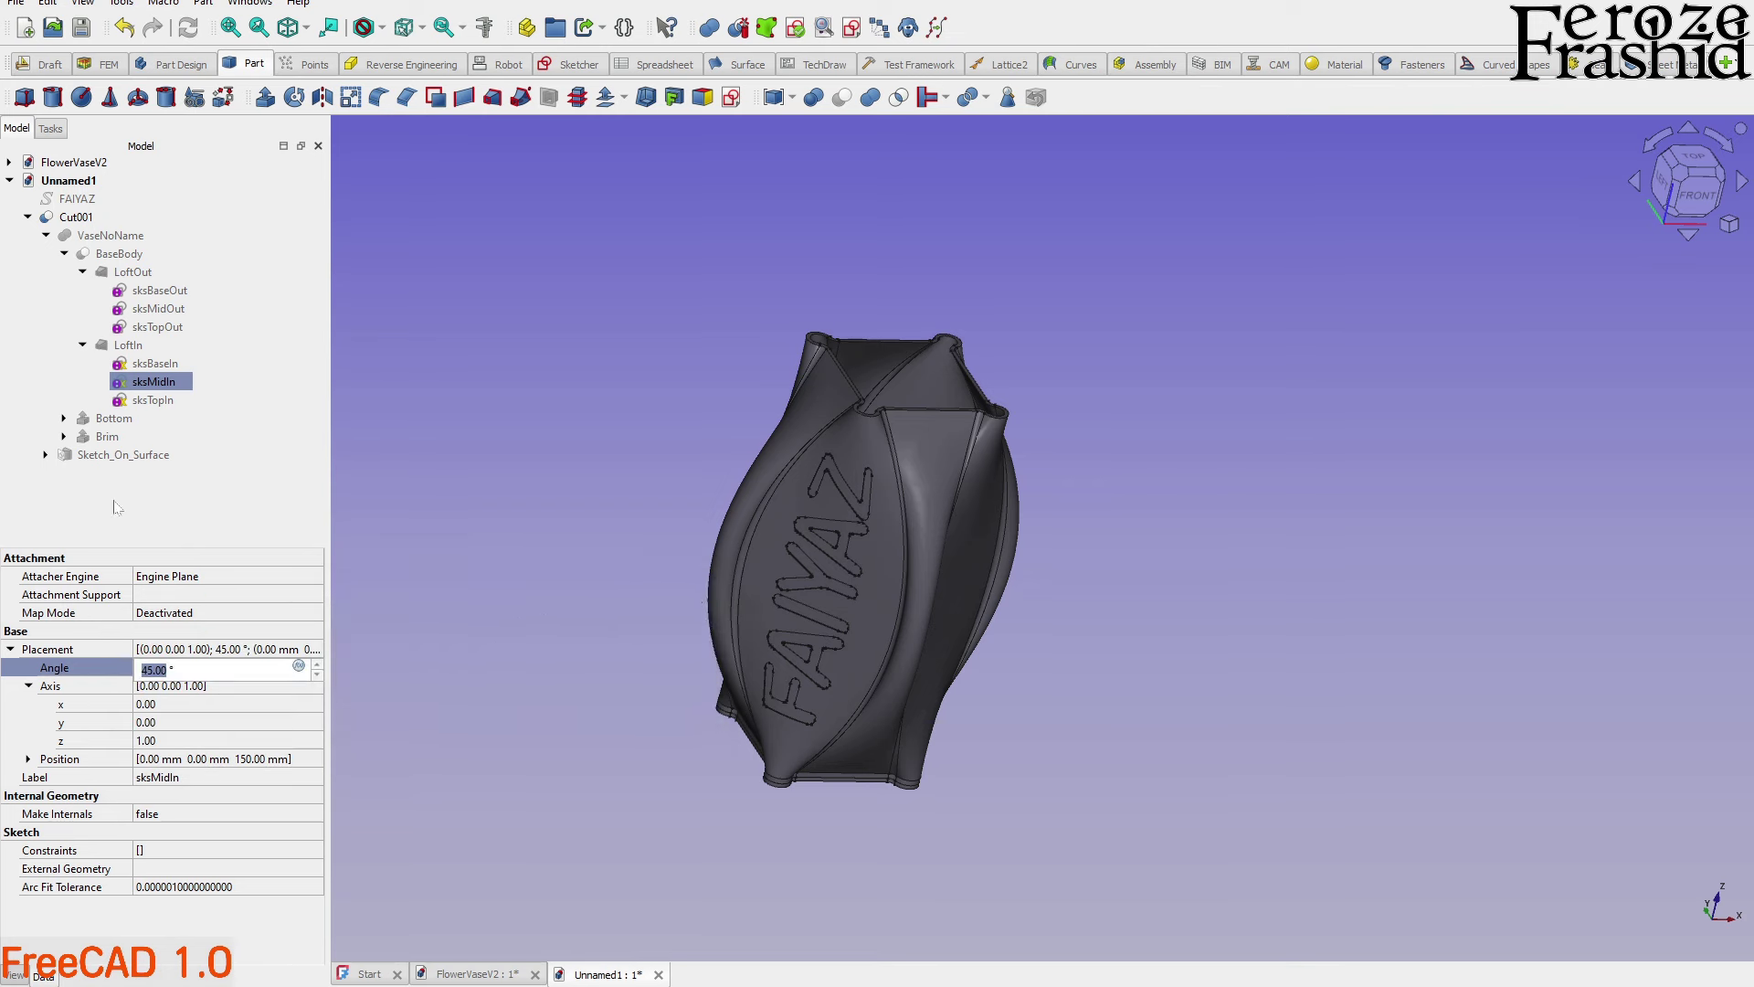
pyautogui.click(117, 508)
# Compare the placement settings of the outer and inner middle sketches, sksMidOut and sksMidIn
pyautogui.click(158, 308)
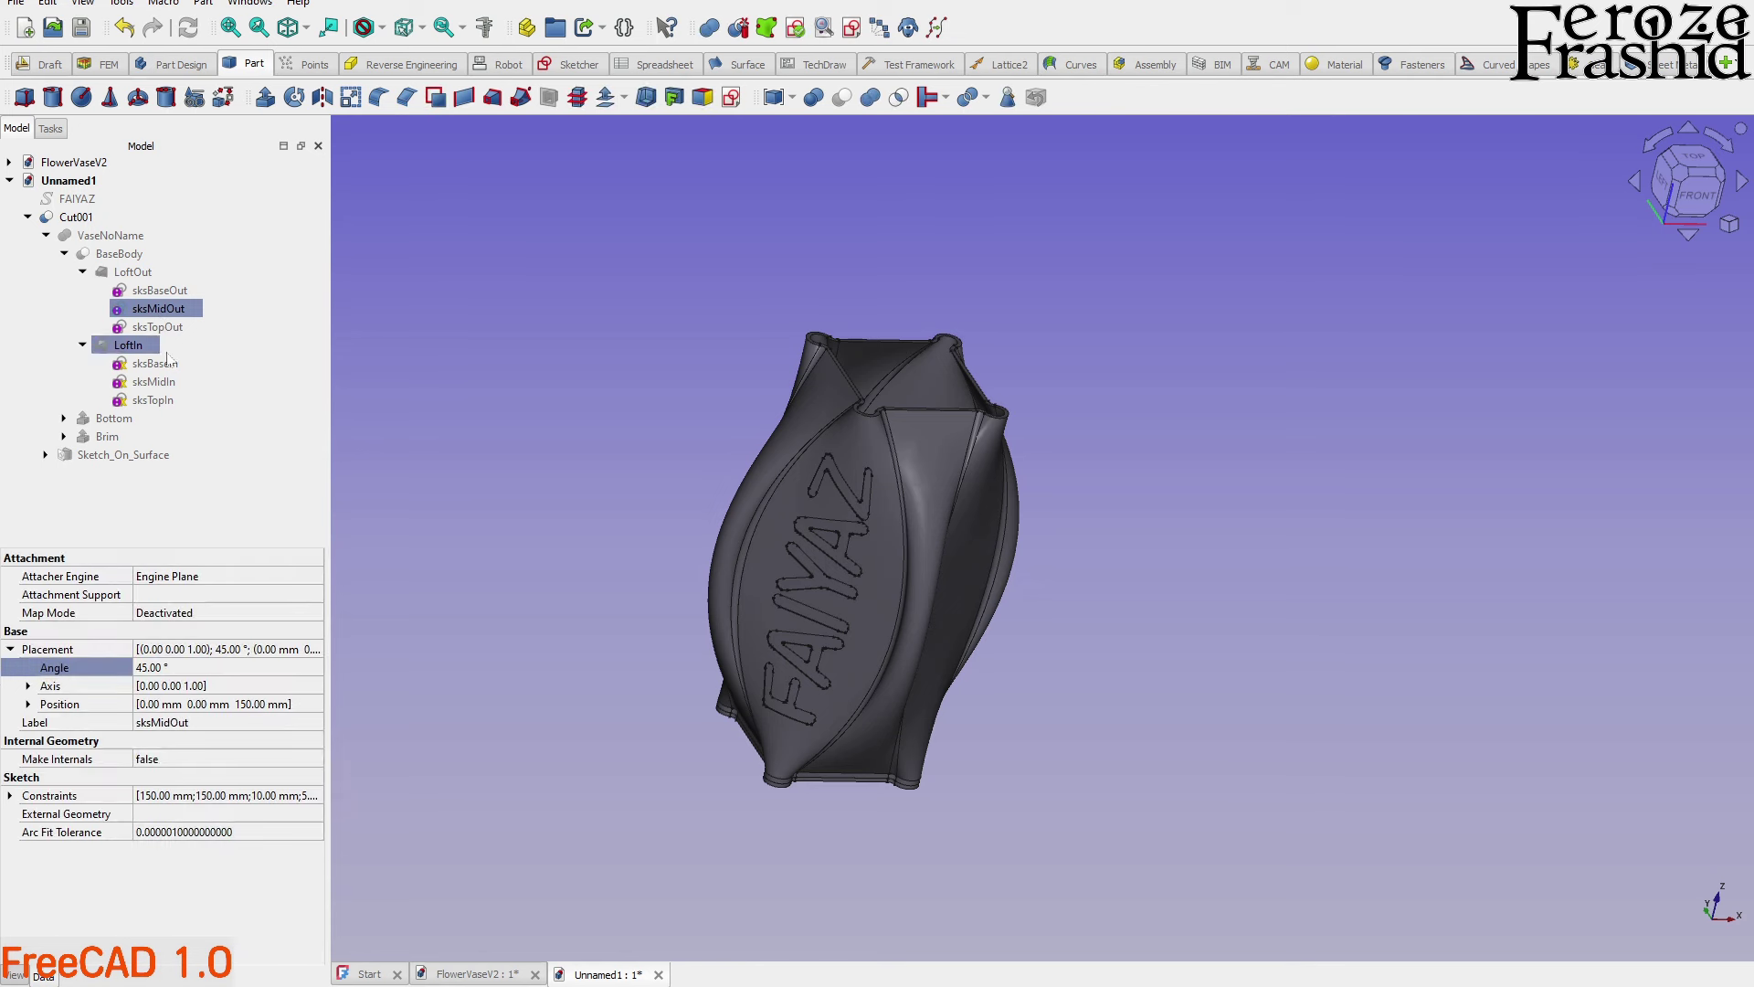
pyautogui.keyDown('ctrl'); pyautogui.click(154, 381); pyautogui.keyUp('ctrl')
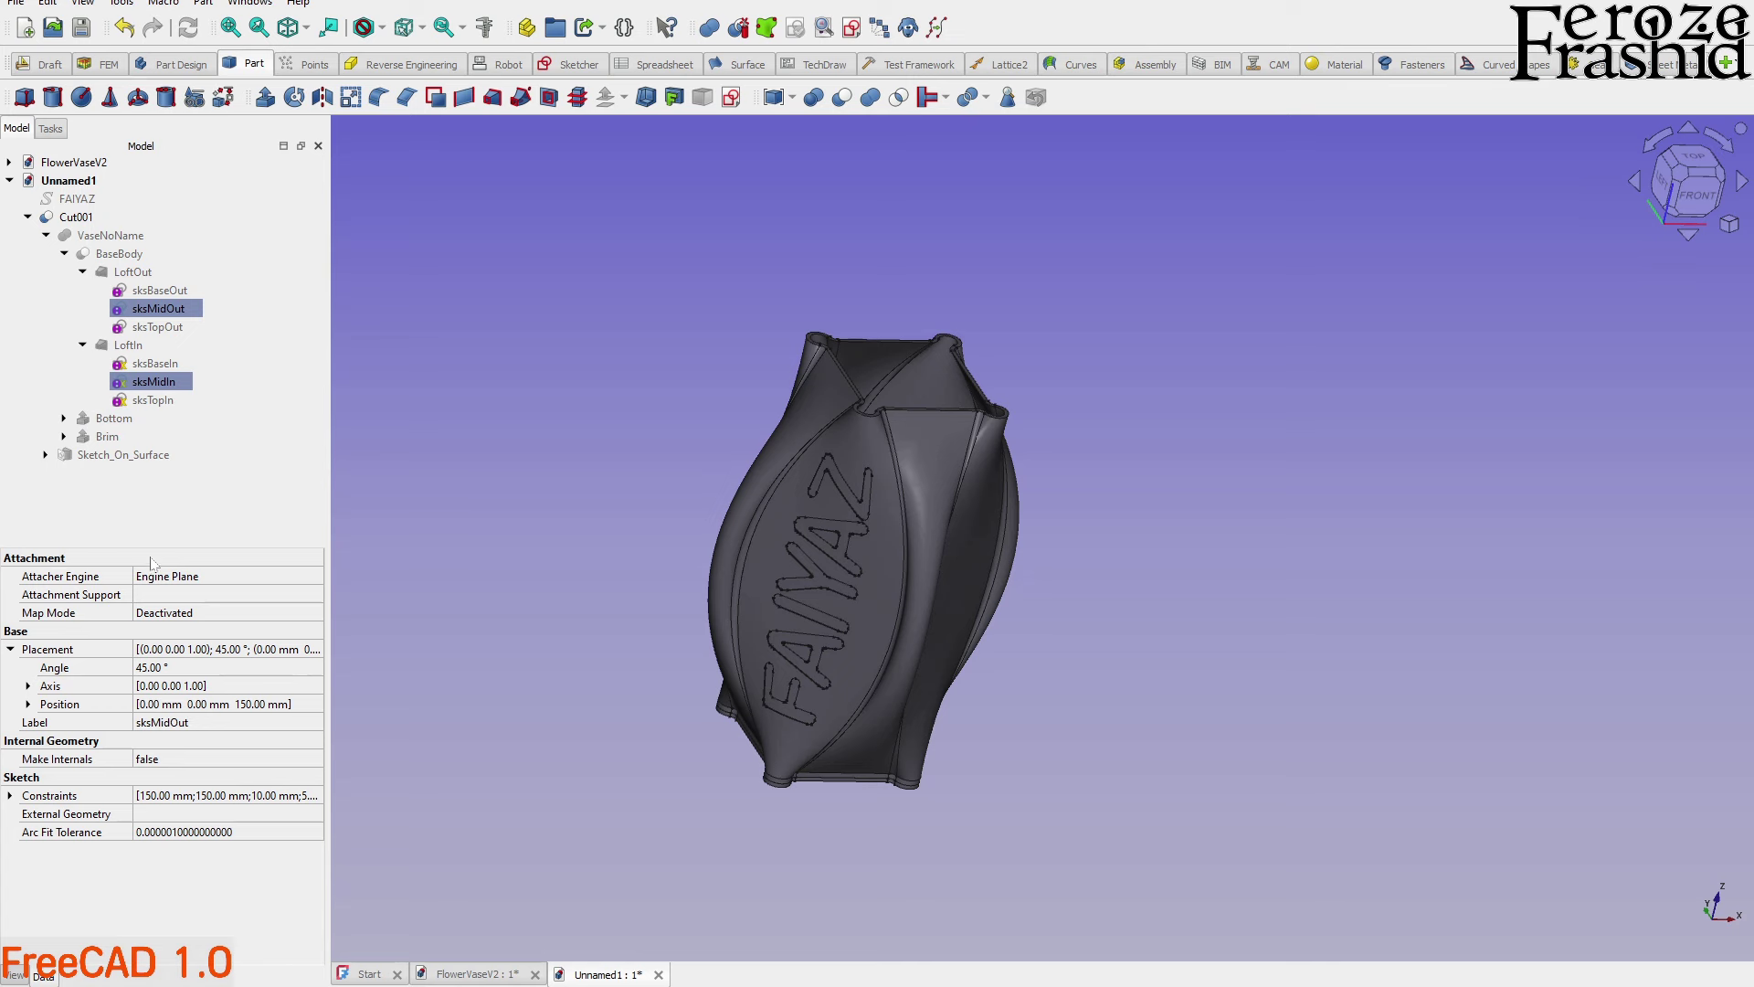
pyautogui.click(167, 311)
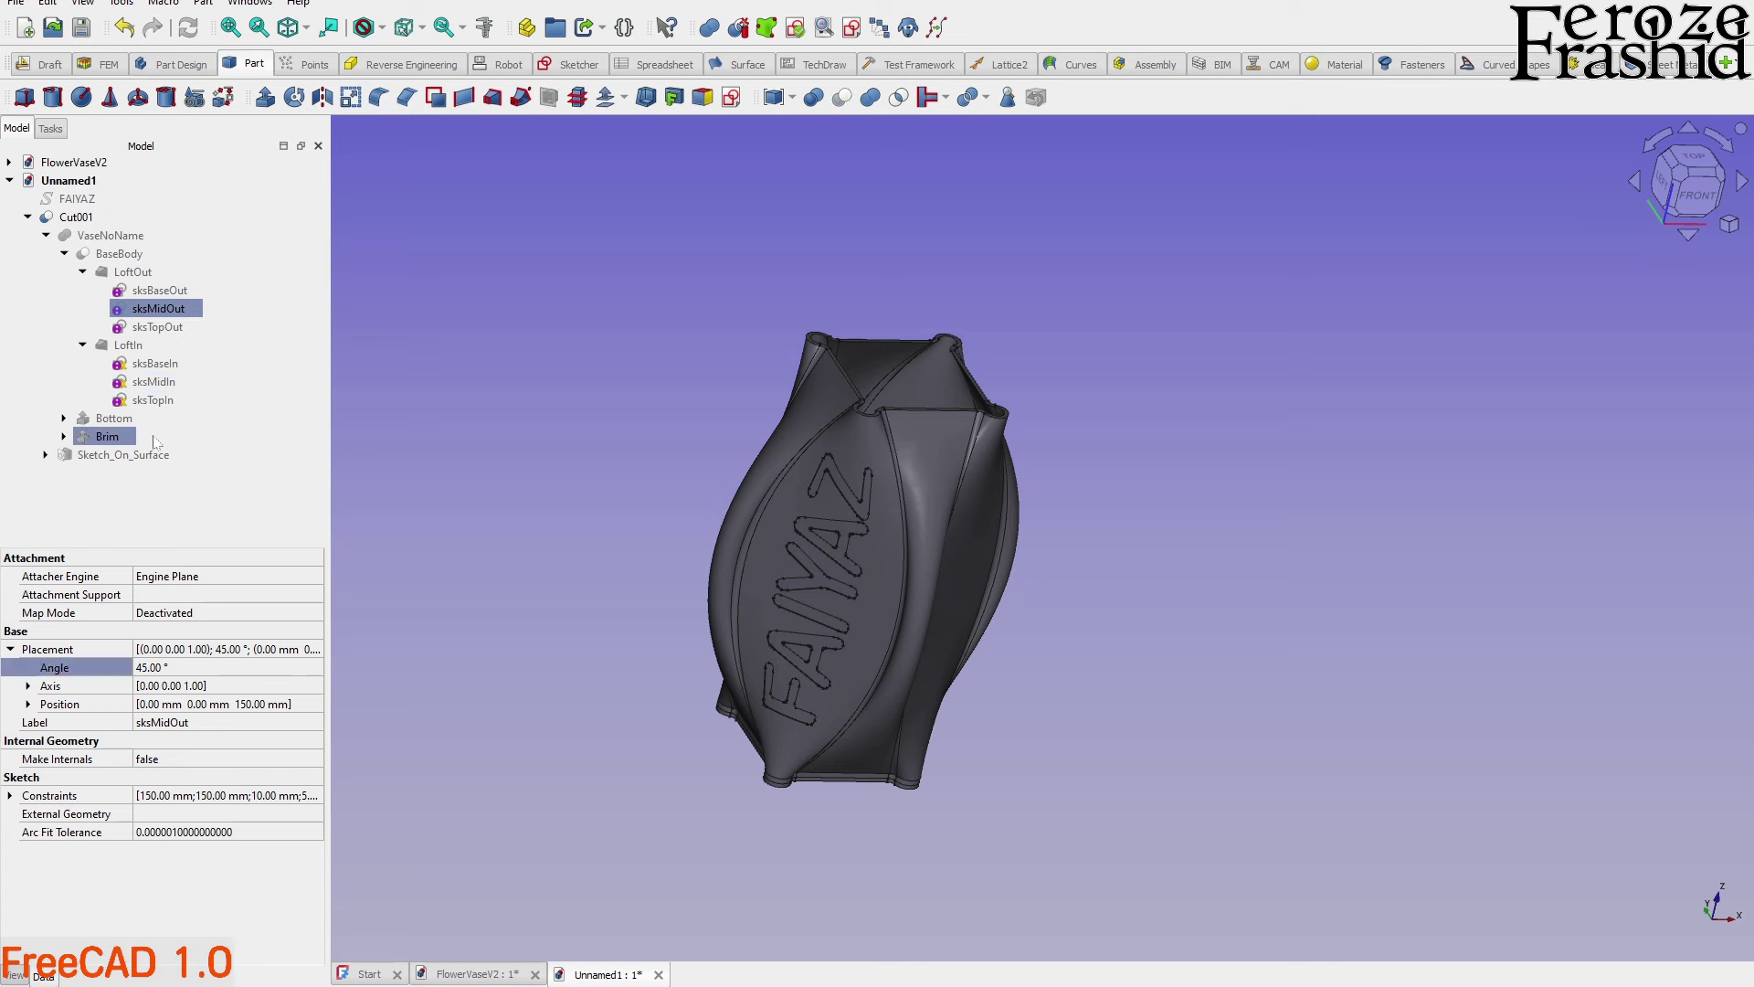
# Link sksMidIn's placement angle to the outer middle sketch with the expression <<sksMidOut>>.Placement.Rotation.Angle
pyautogui.click(153, 382)
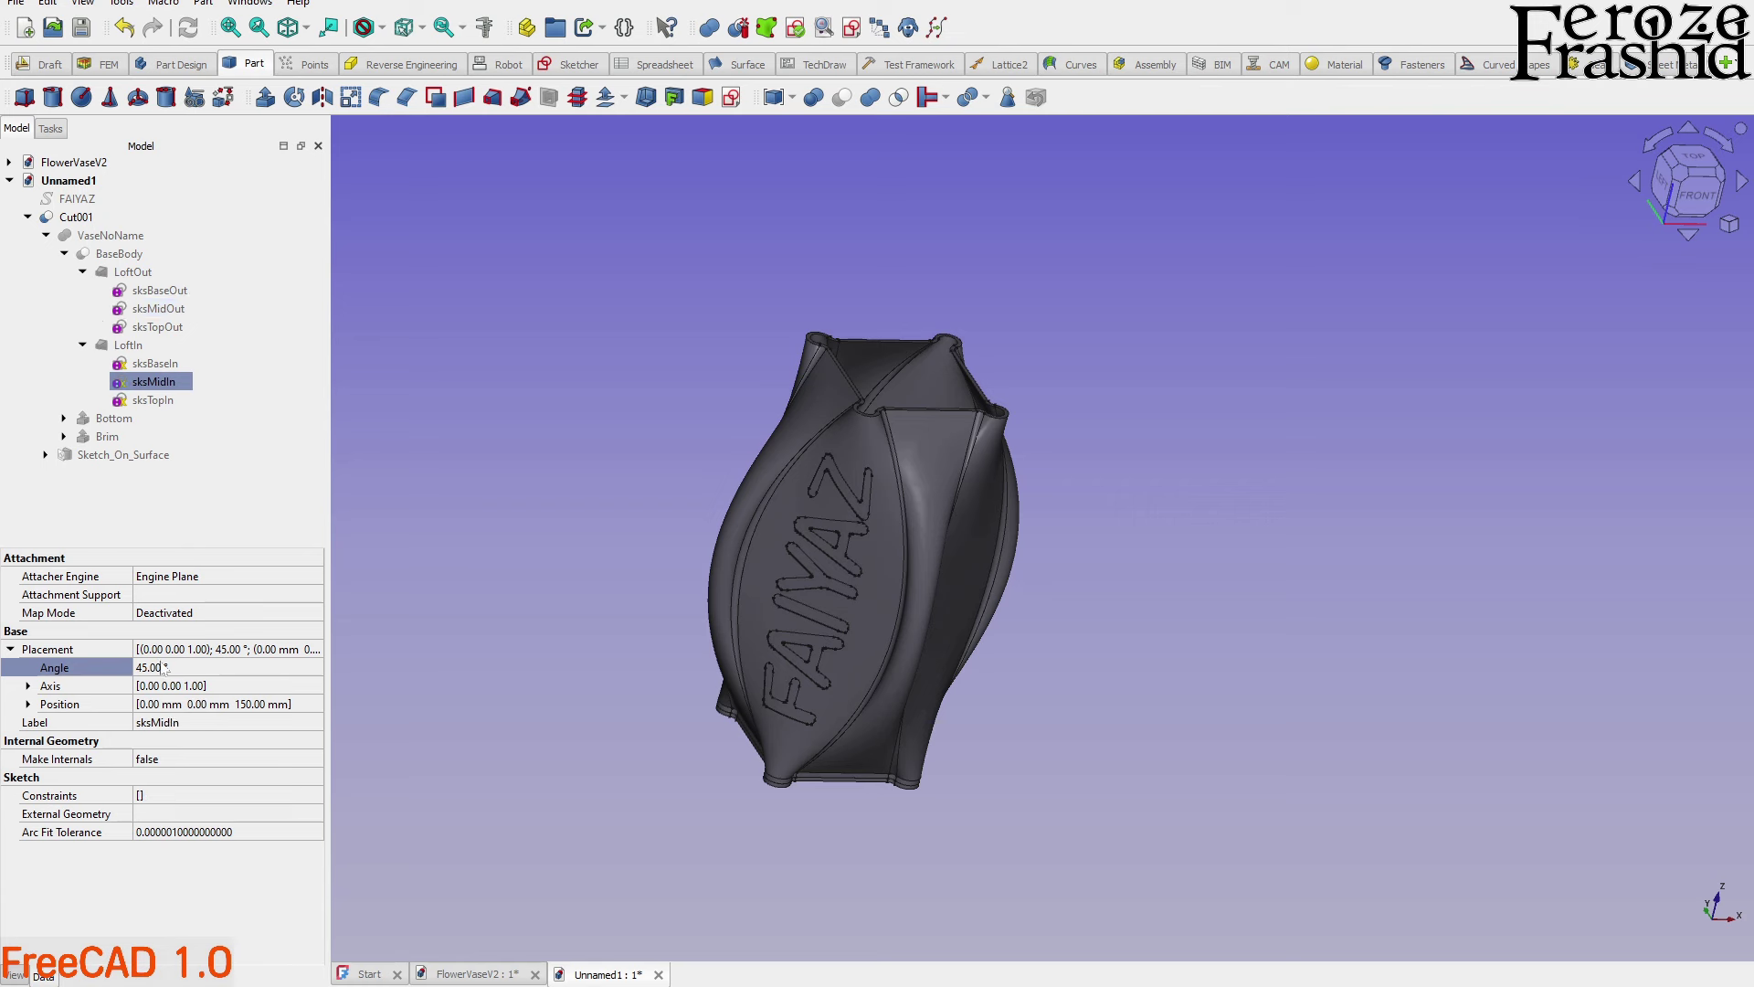
pyautogui.click(154, 668)
pyautogui.click(299, 666)
pyautogui.moveTo(402, 639); pyautogui.dragTo(599, 339)
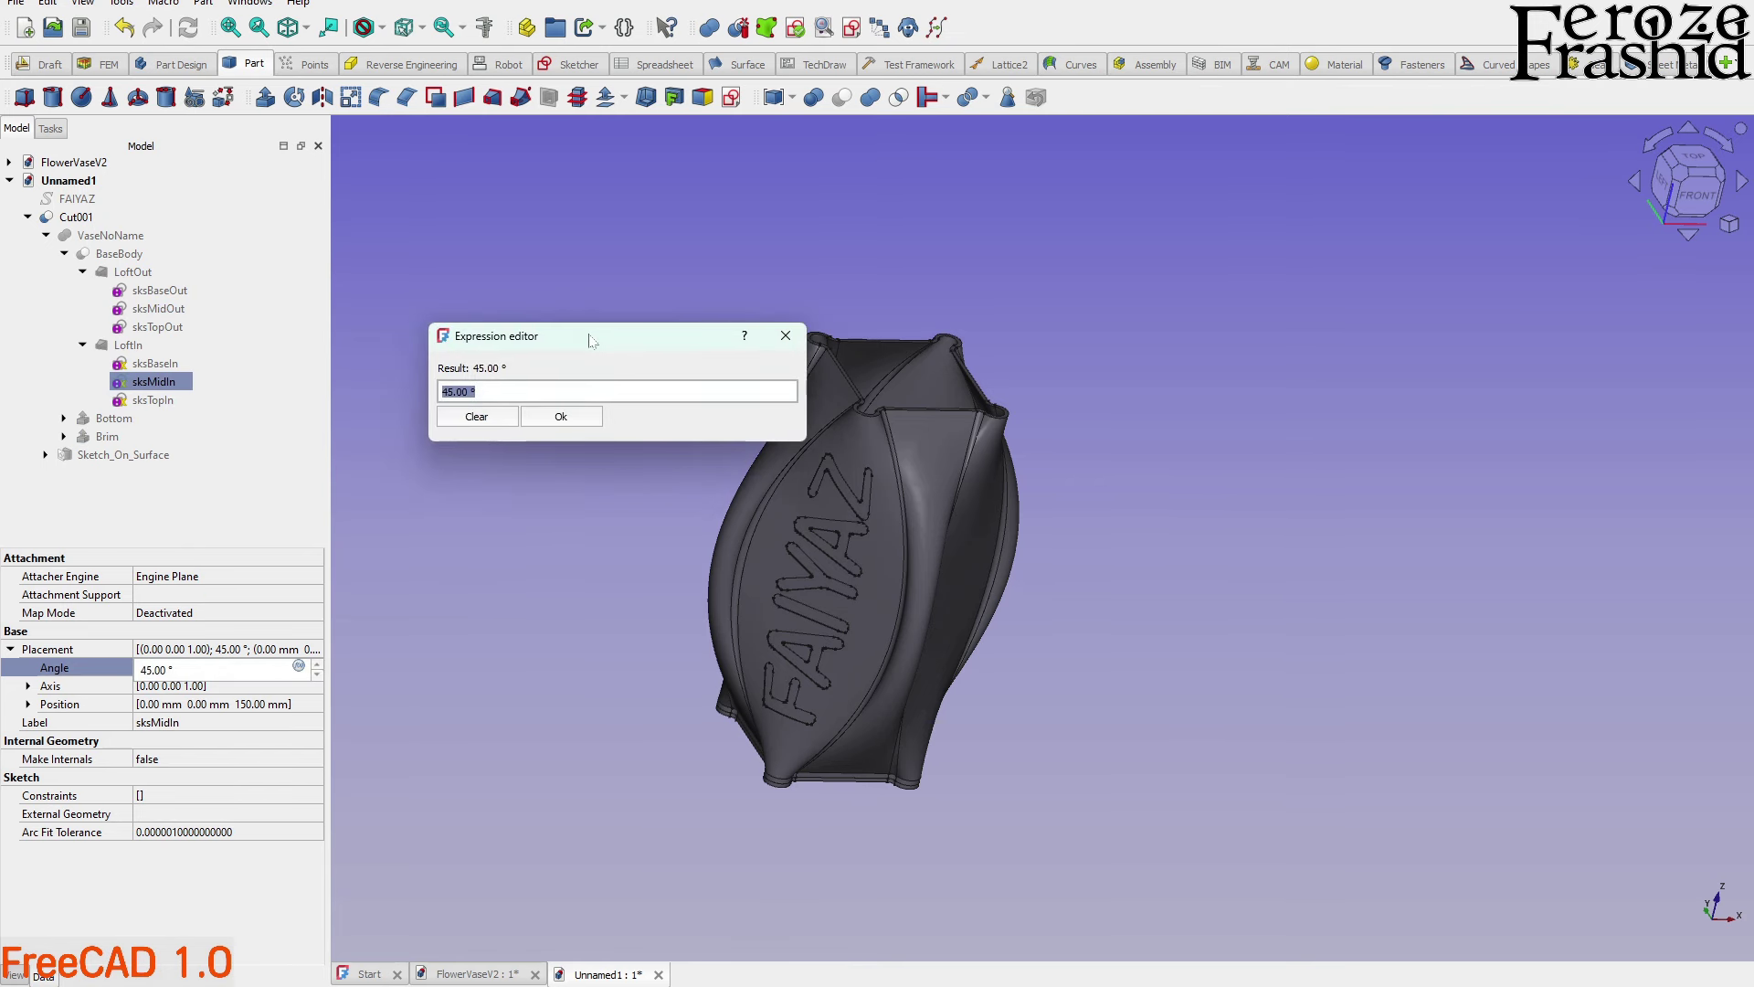
pyautogui.write('SKS')
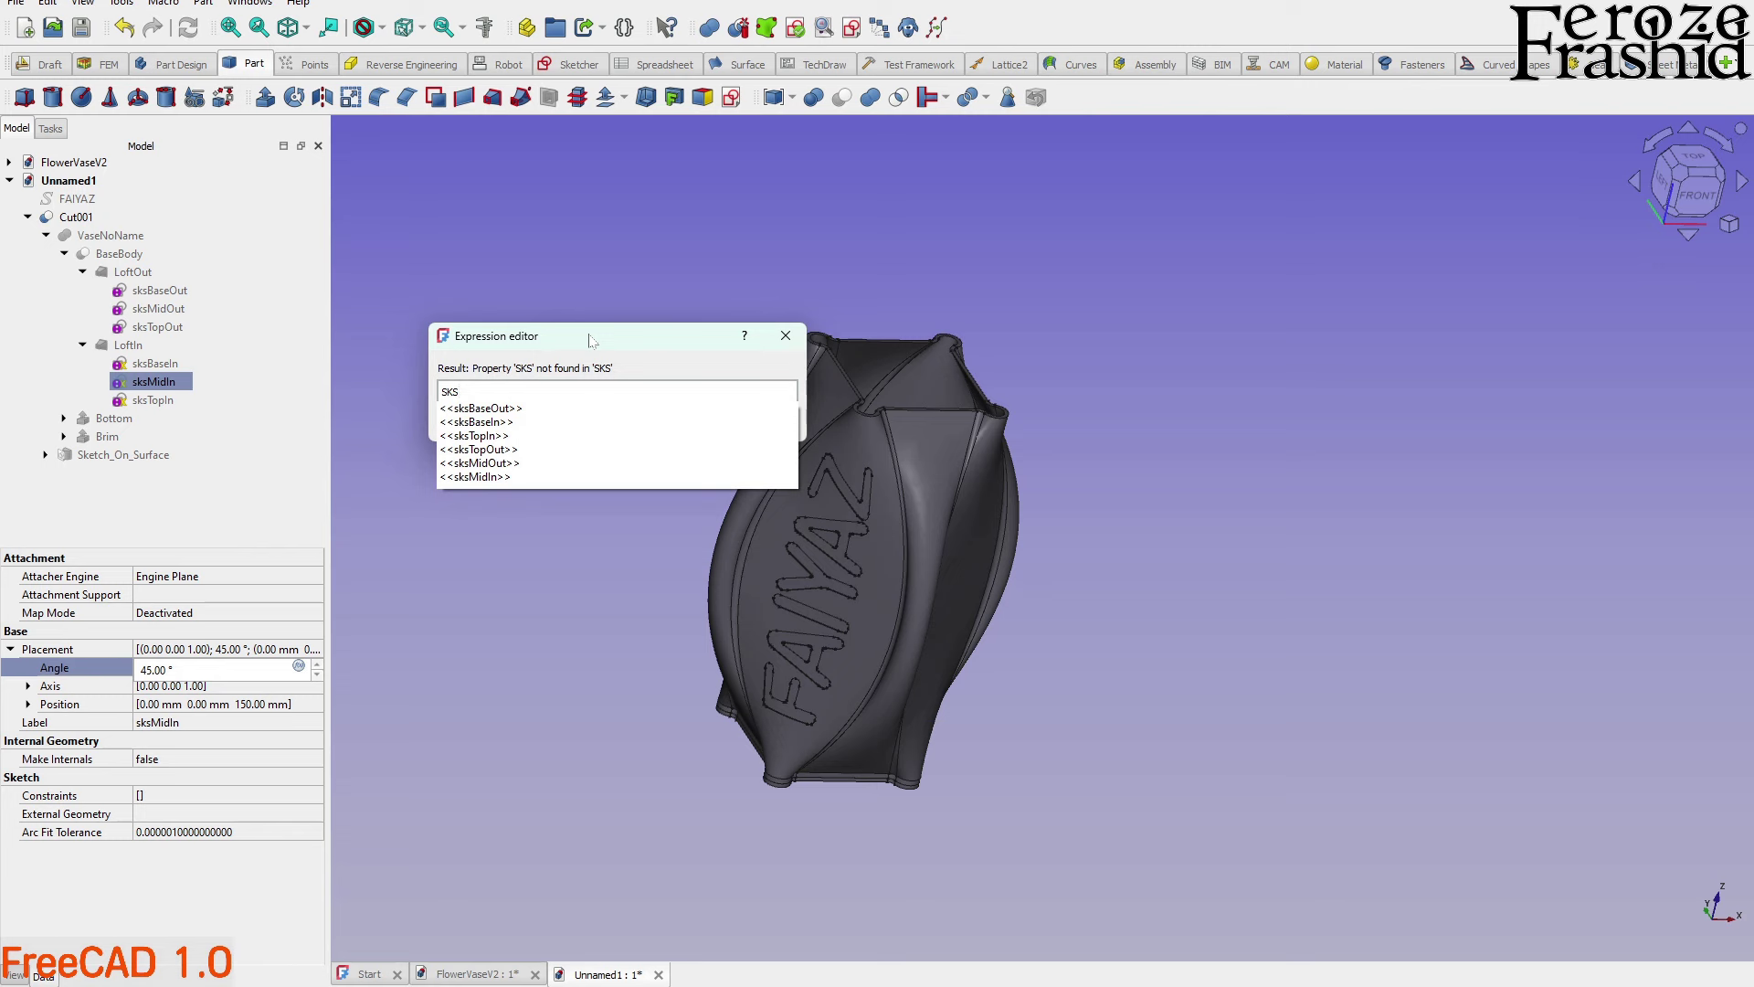
pyautogui.press('BackSpace')
pyautogui.press('BackSpace')
pyautogui.press('BackSpace')
pyautogui.write('sks')
pyautogui.write('Mid')
pyautogui.click(468, 411)
pyautogui.write('.')
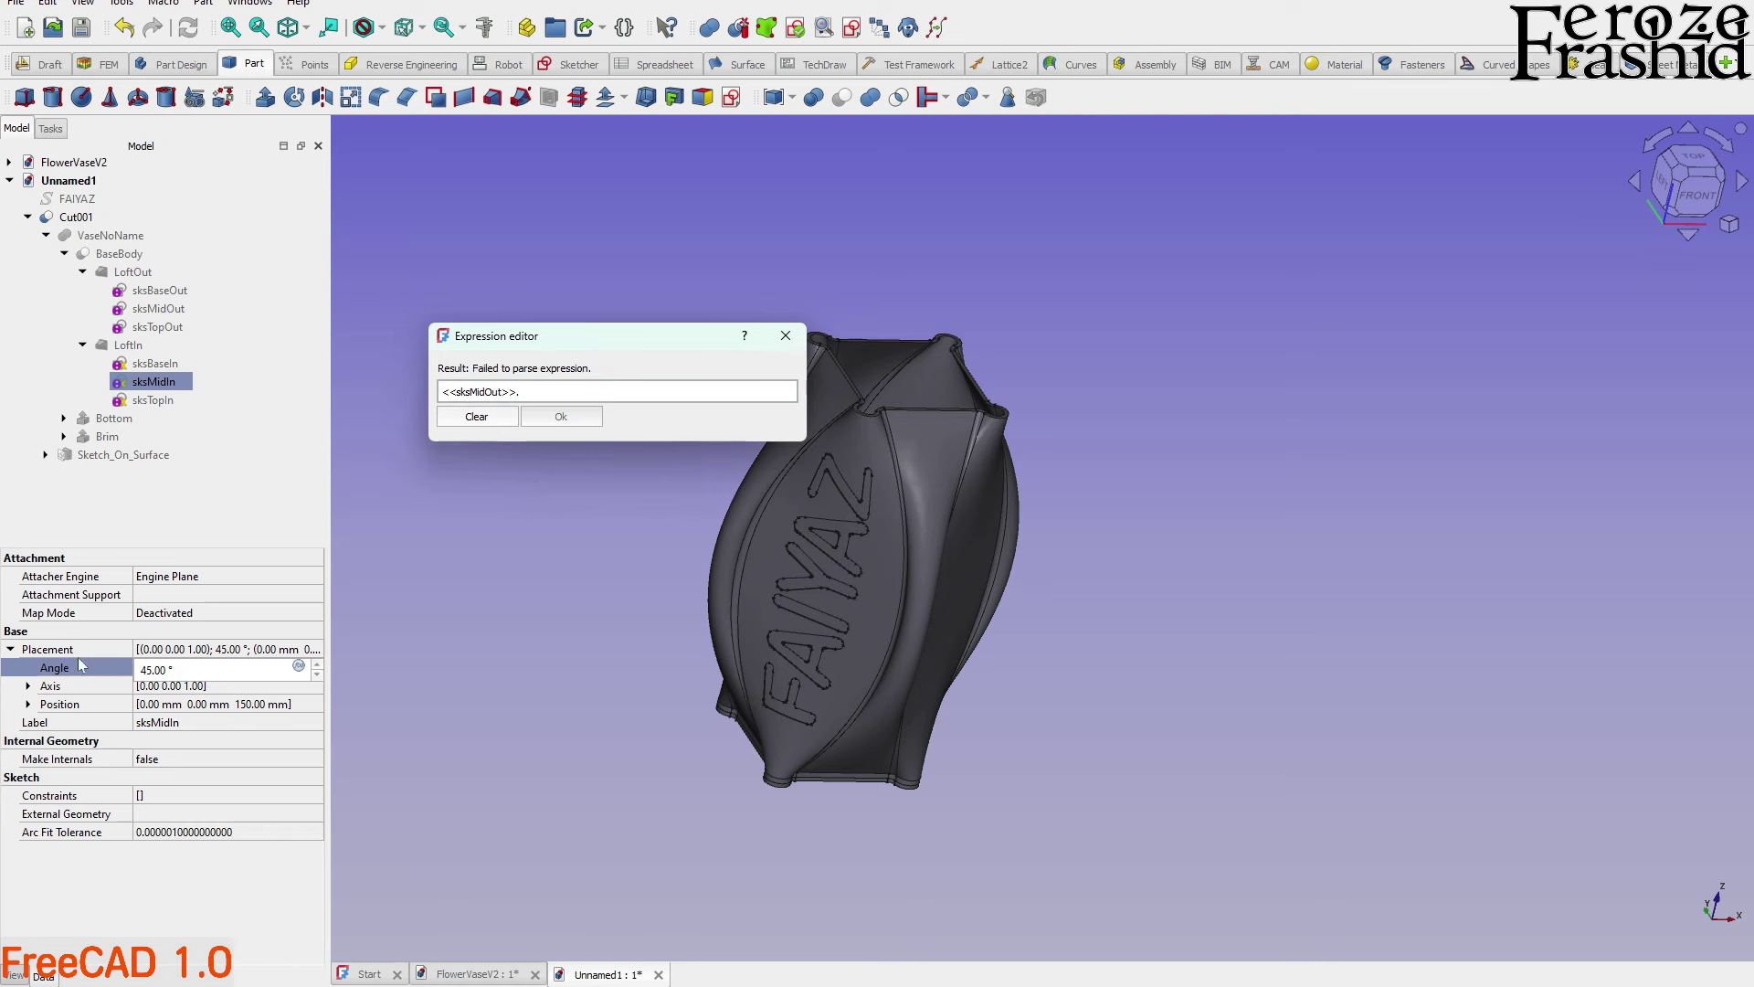
pyautogui.write('Placement.')
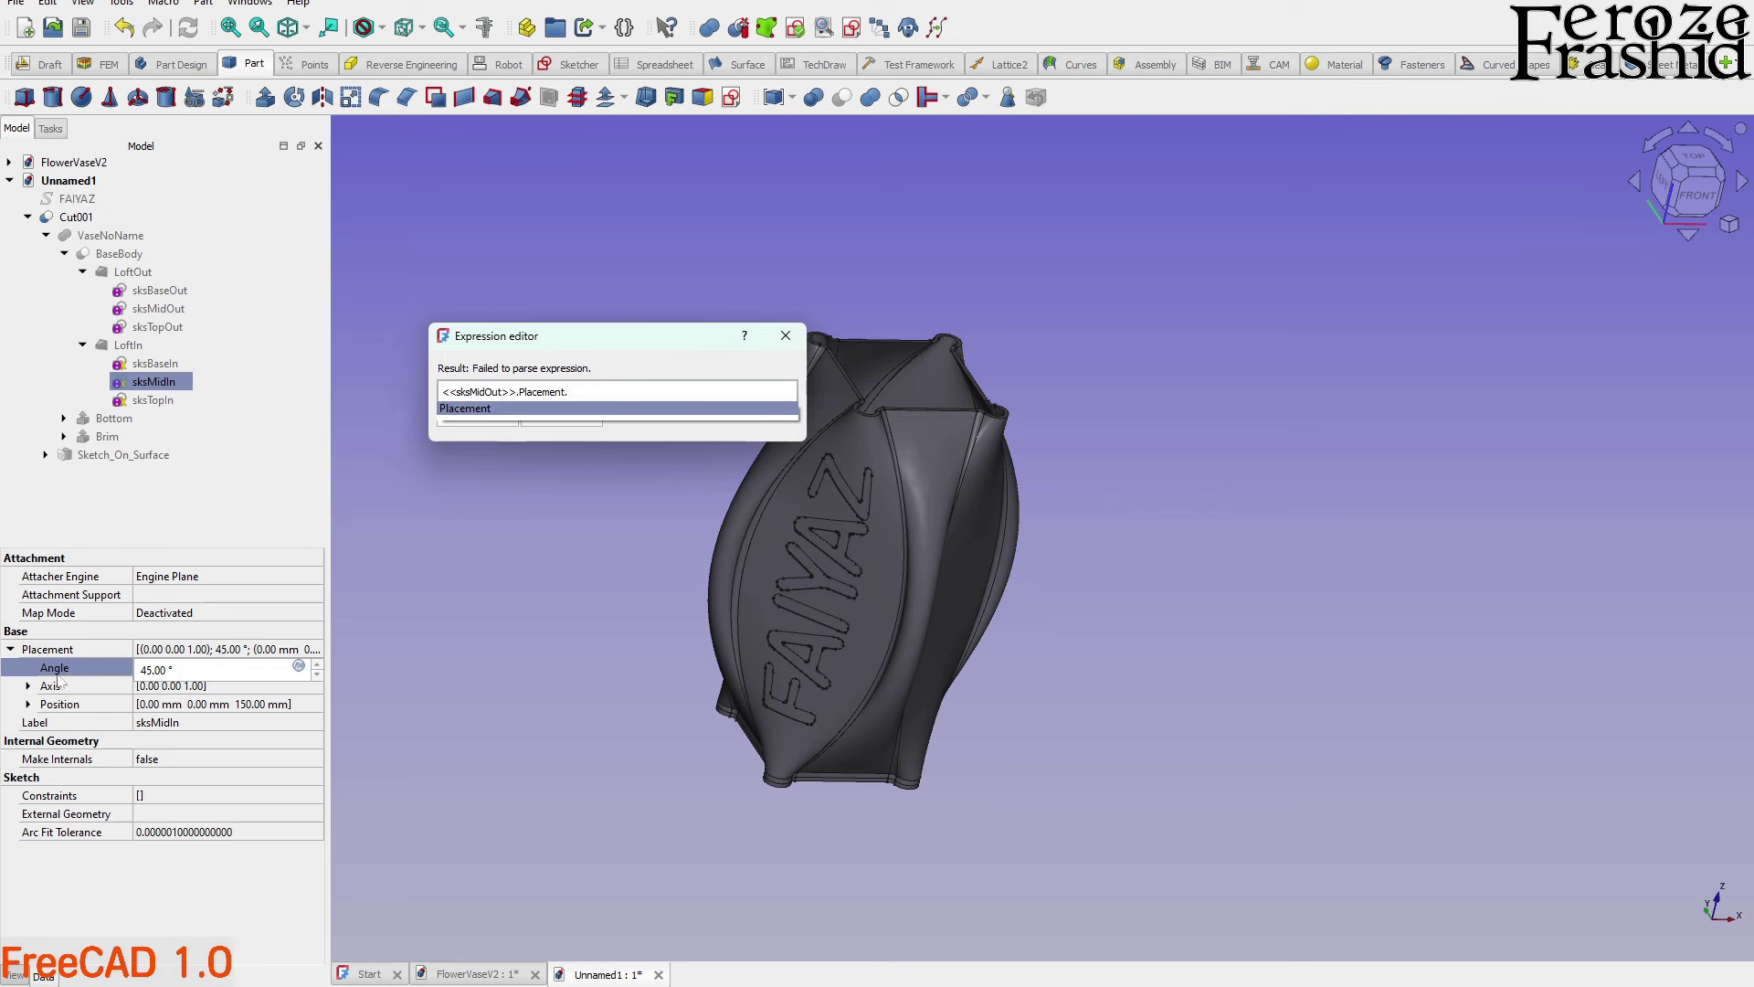
pyautogui.write('Angle')
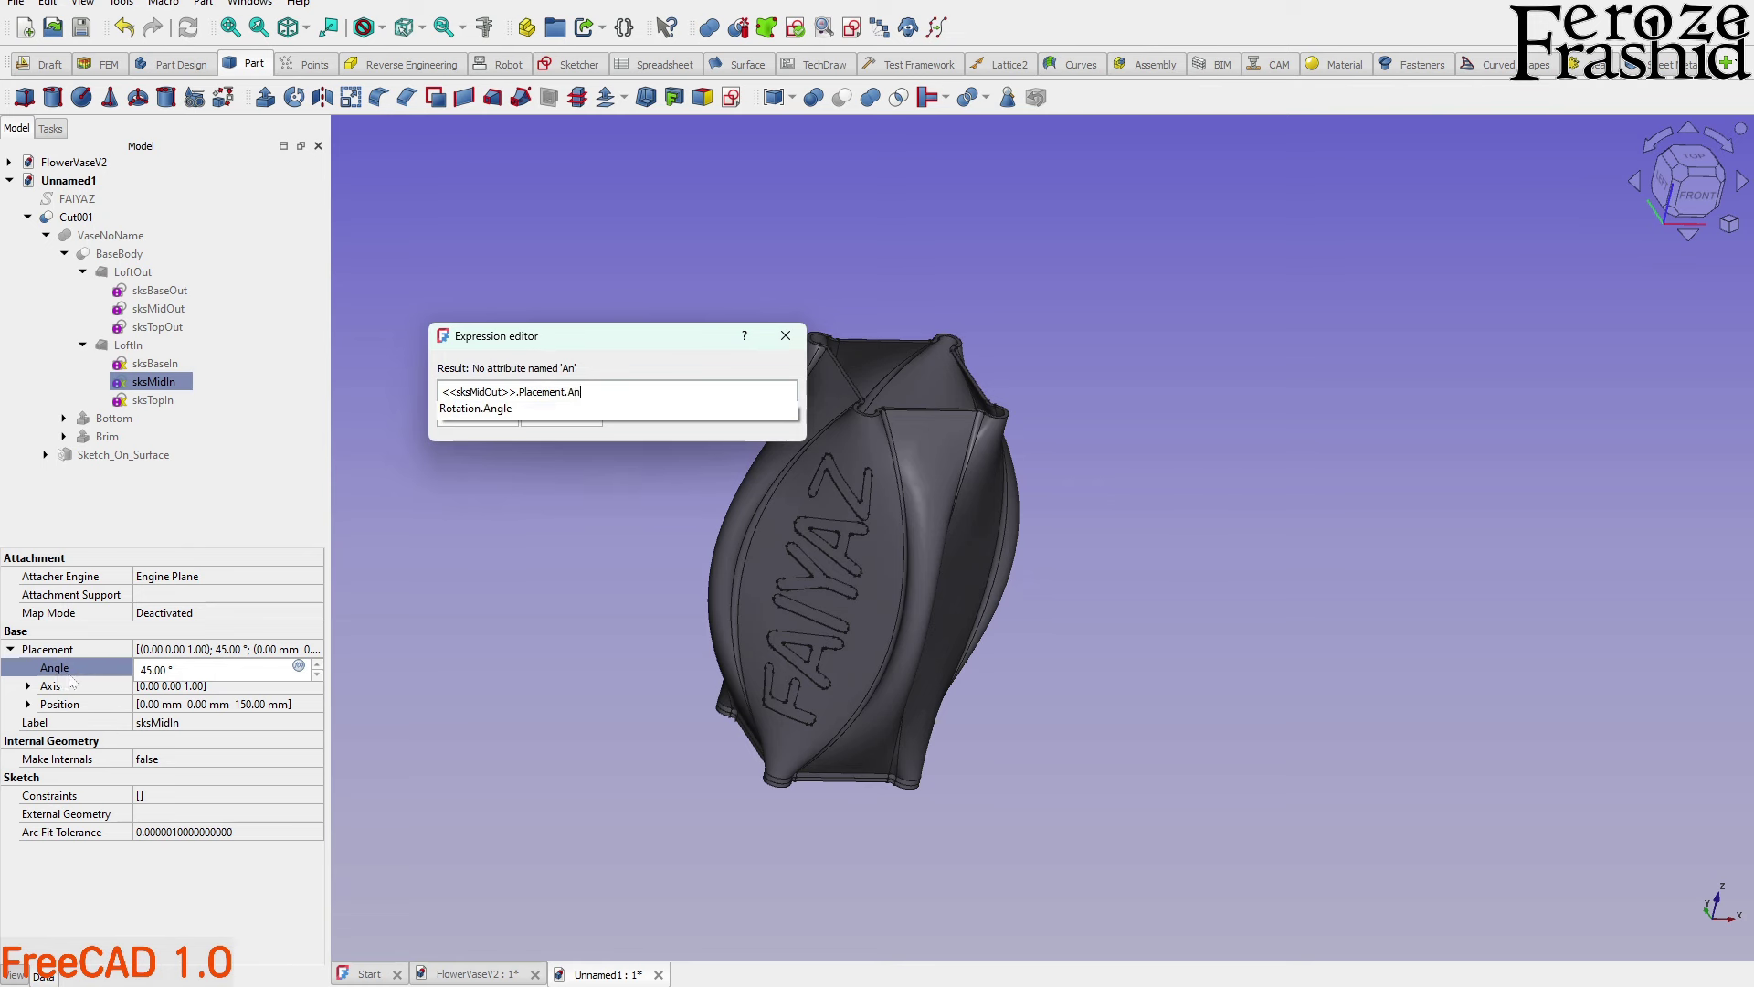
pyautogui.click(461, 416)
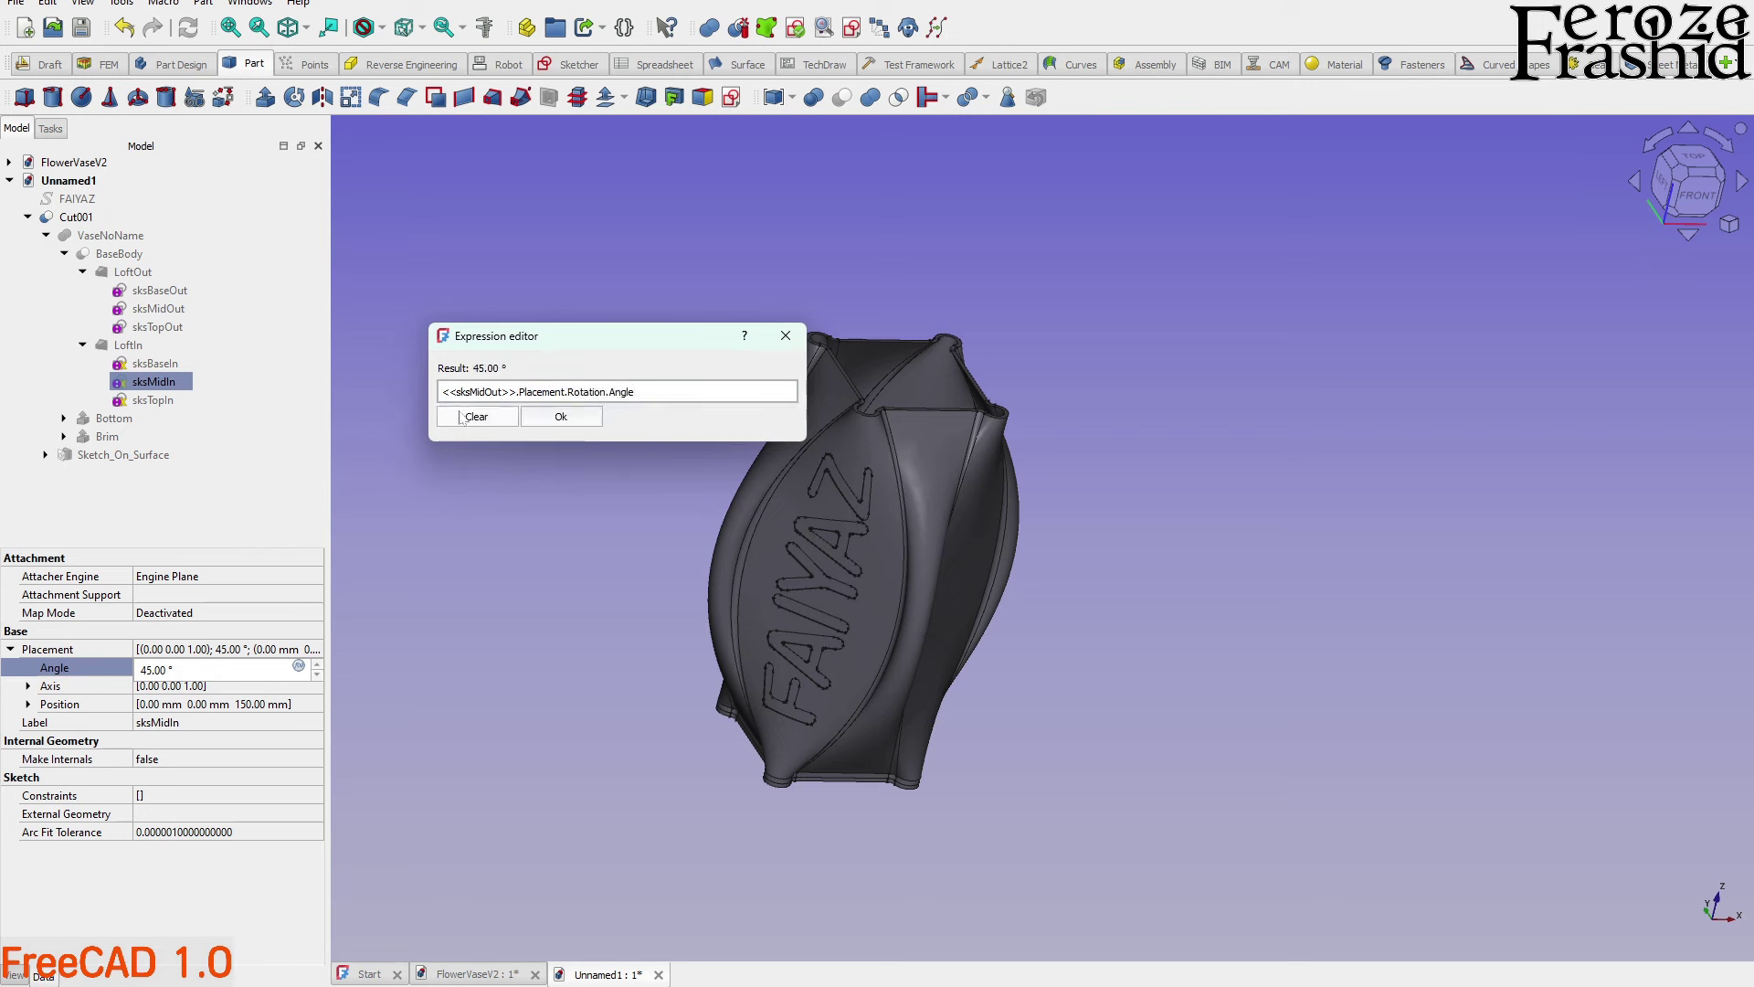
pyautogui.click(551, 418)
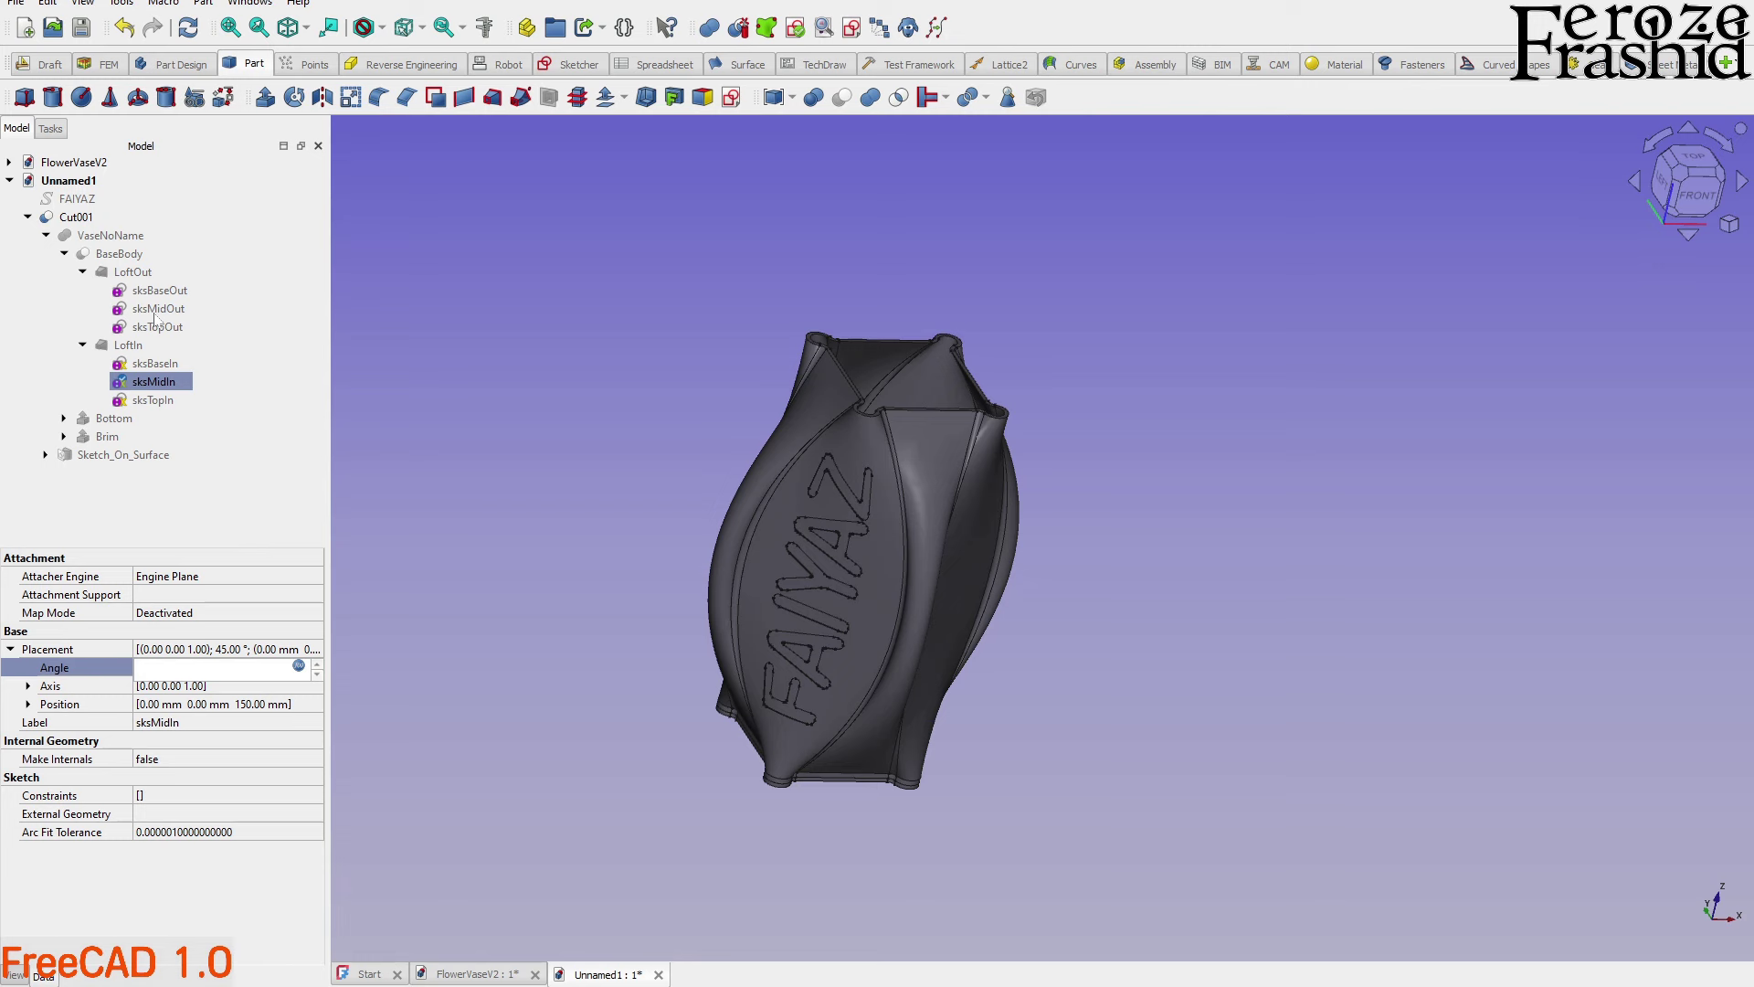
pyautogui.click(138, 494)
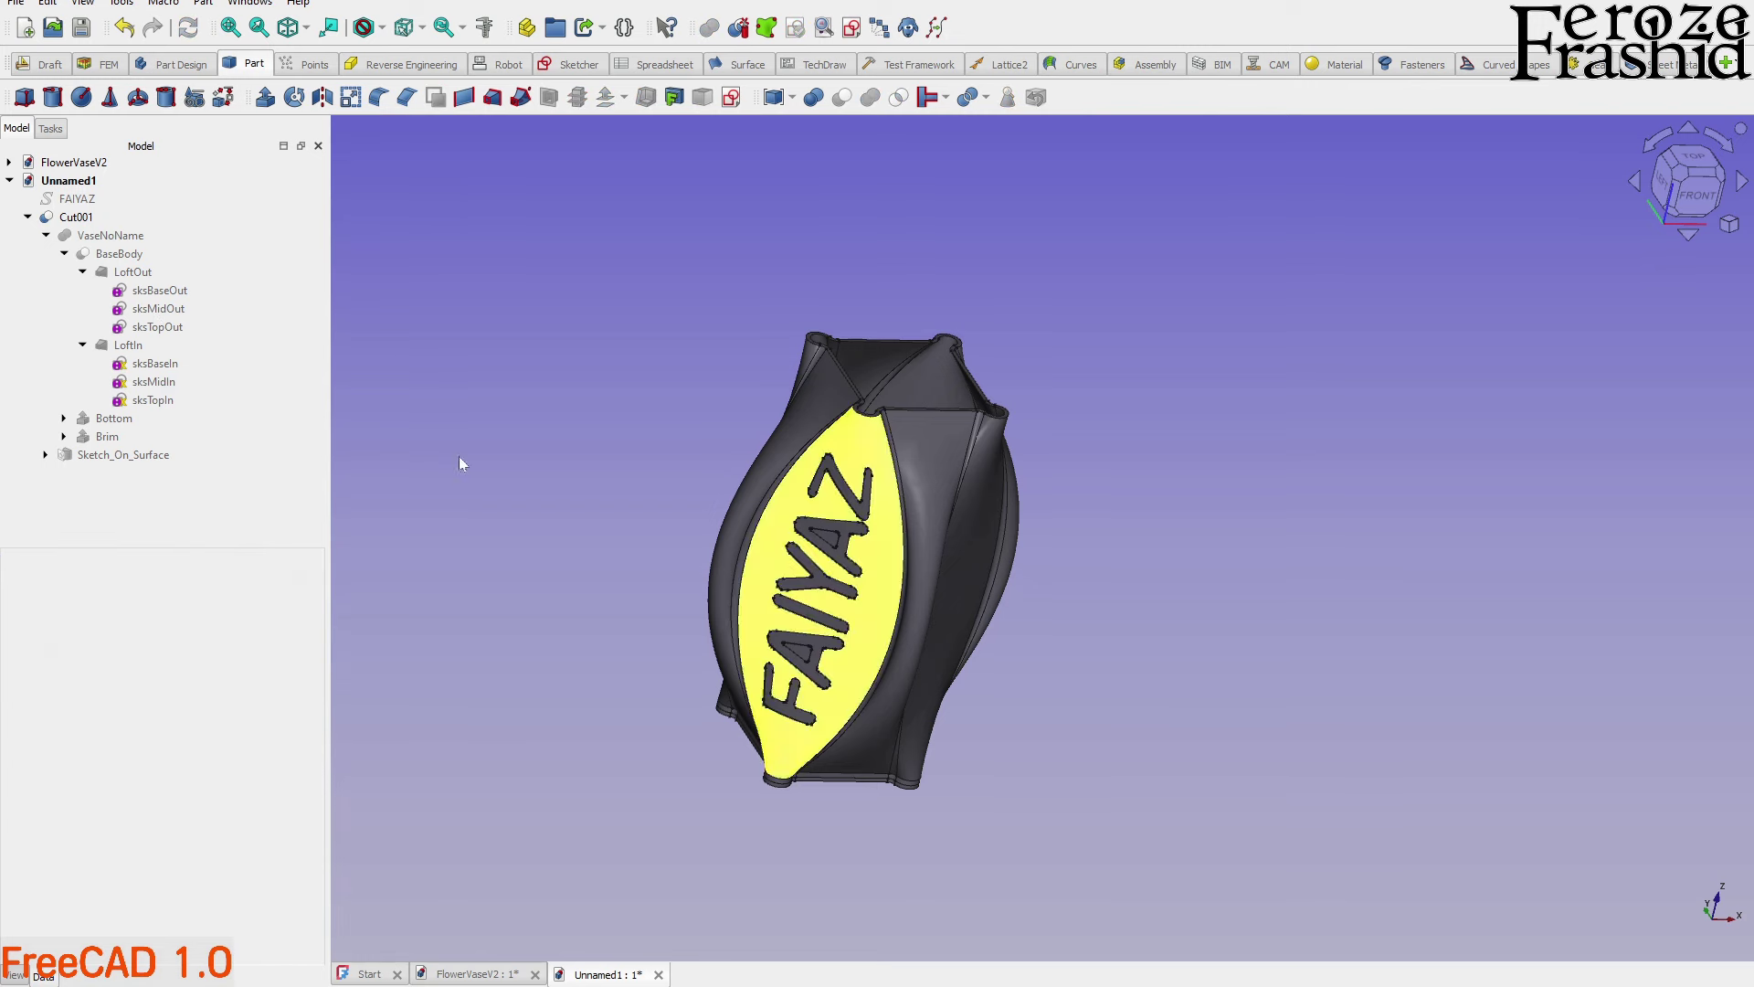
# Check the placement angle of the outer middle sketch sksMidOut and inspect the engraved vase from several sides
pyautogui.click(125, 311)
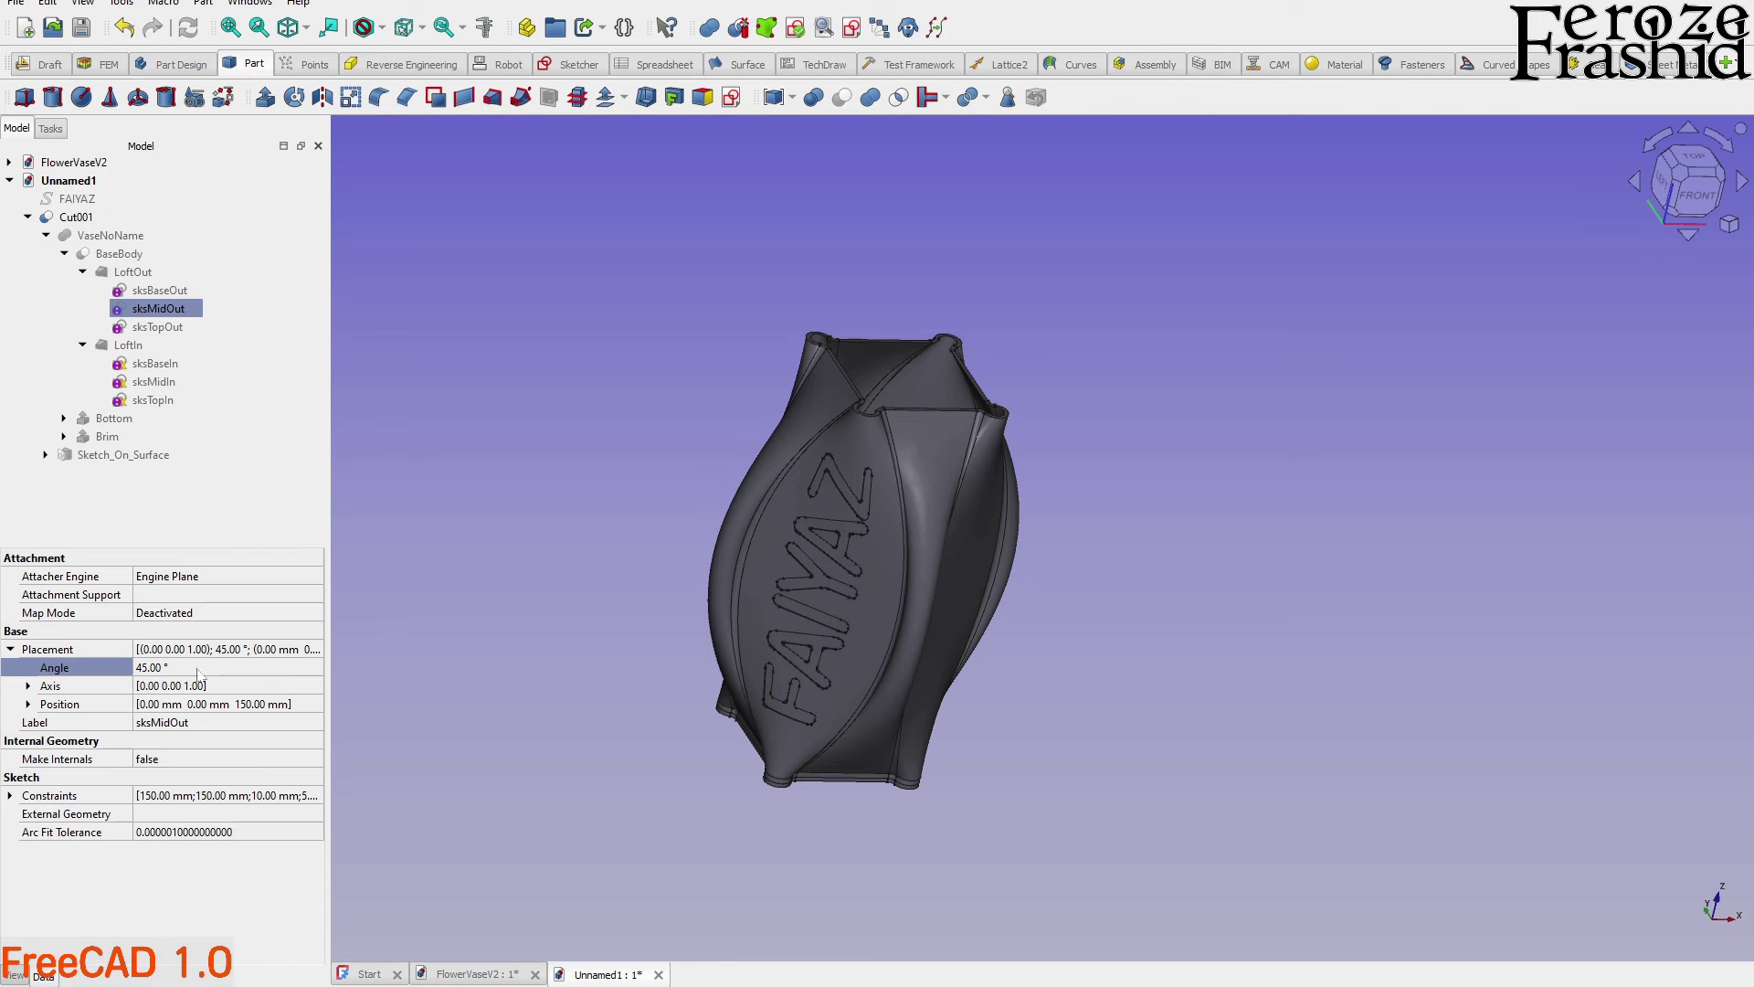
pyautogui.scroll(3, 823, 585)
pyautogui.moveTo(847, 573); pyautogui.dragTo(793, 606, button='middle')
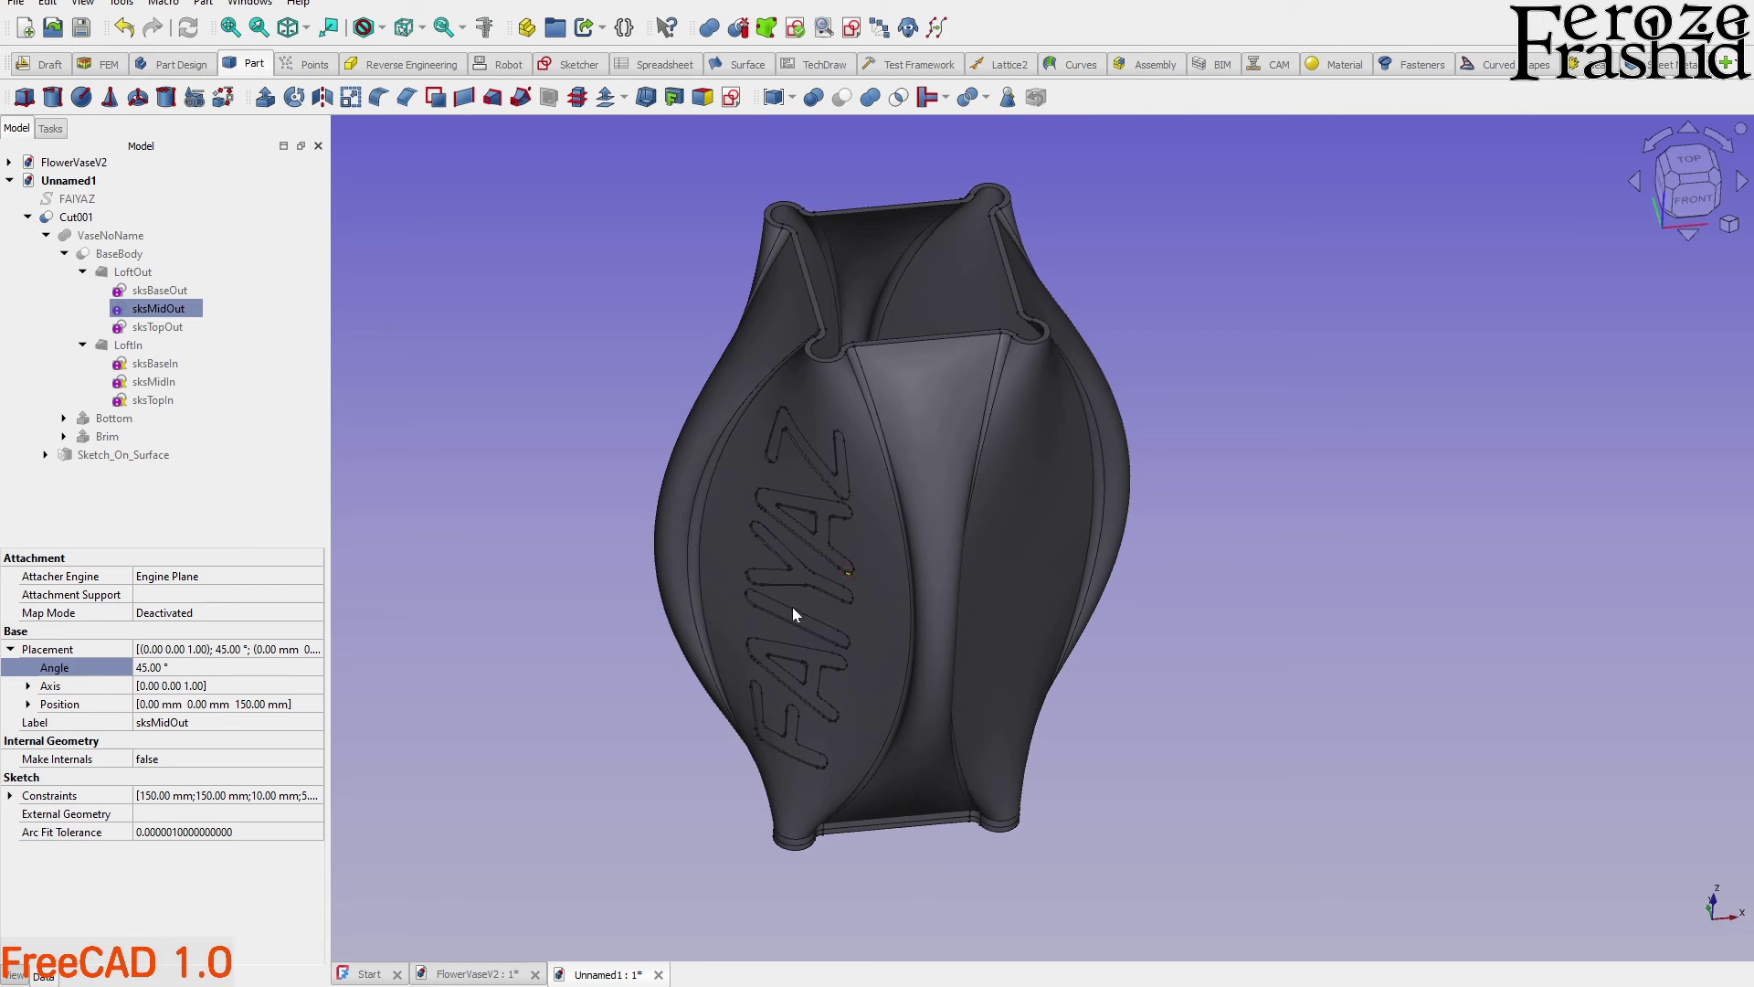
pyautogui.moveTo(891, 619); pyautogui.dragTo(957, 607, button='middle')
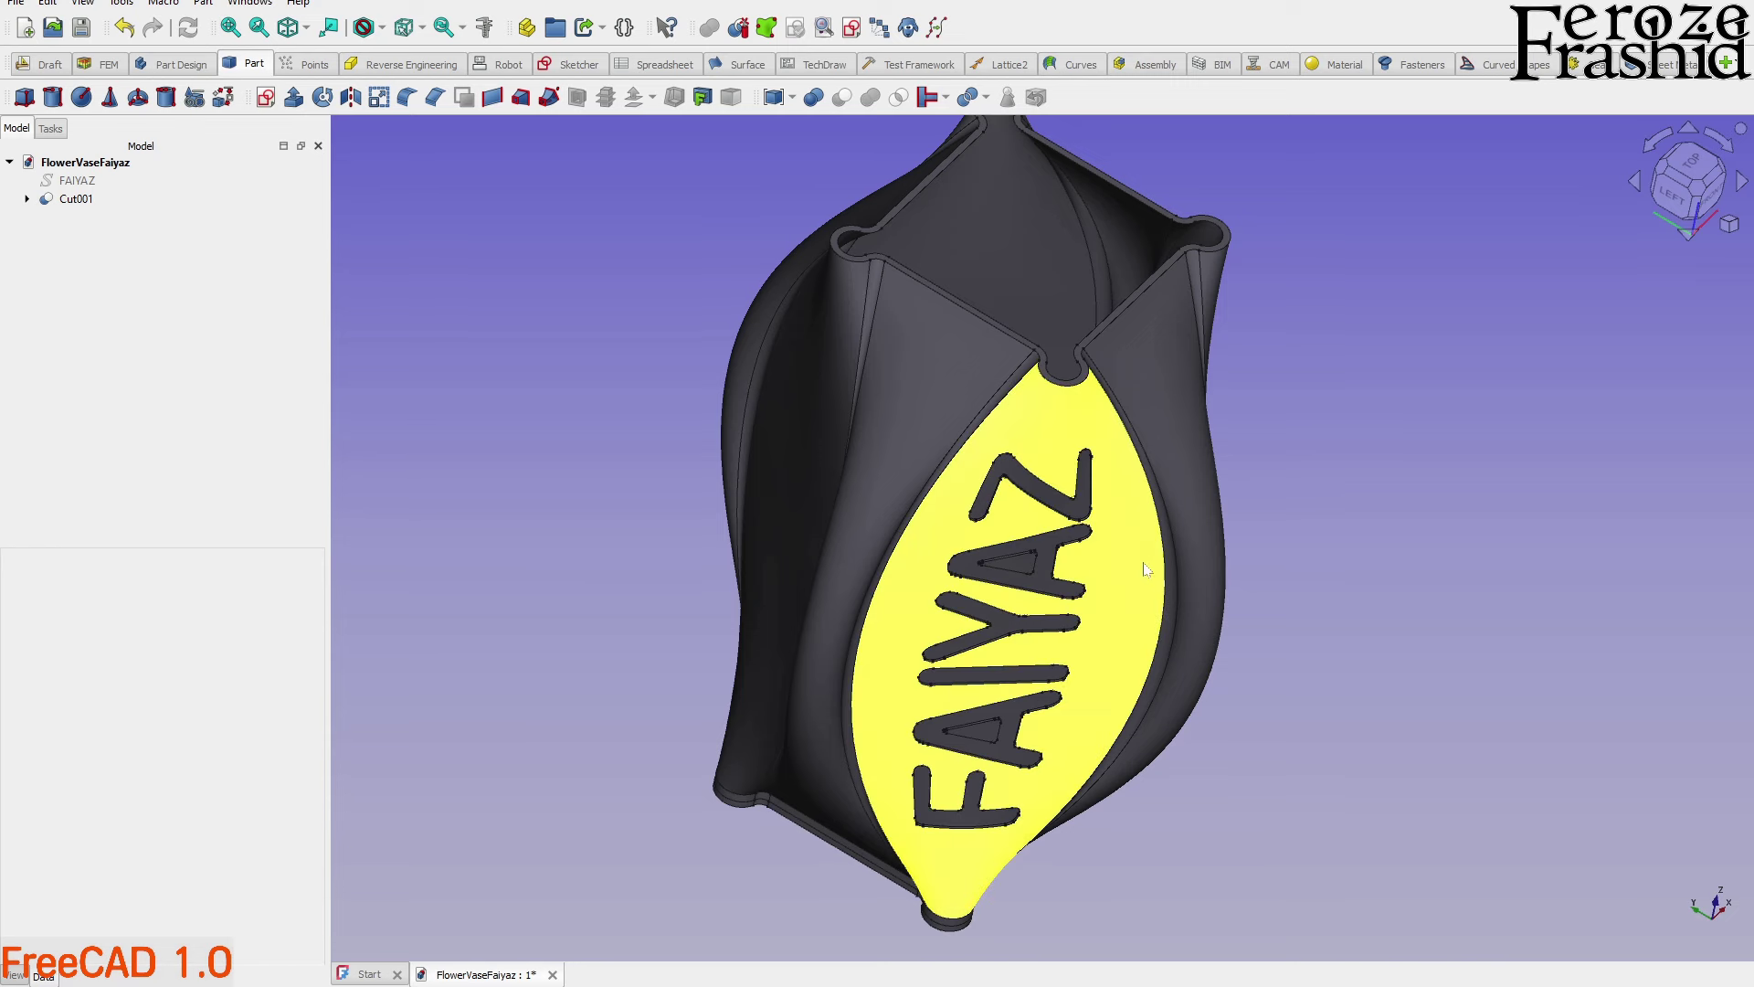
pyautogui.moveTo(1147, 570); pyautogui.dragTo(980, 717, button='middle')
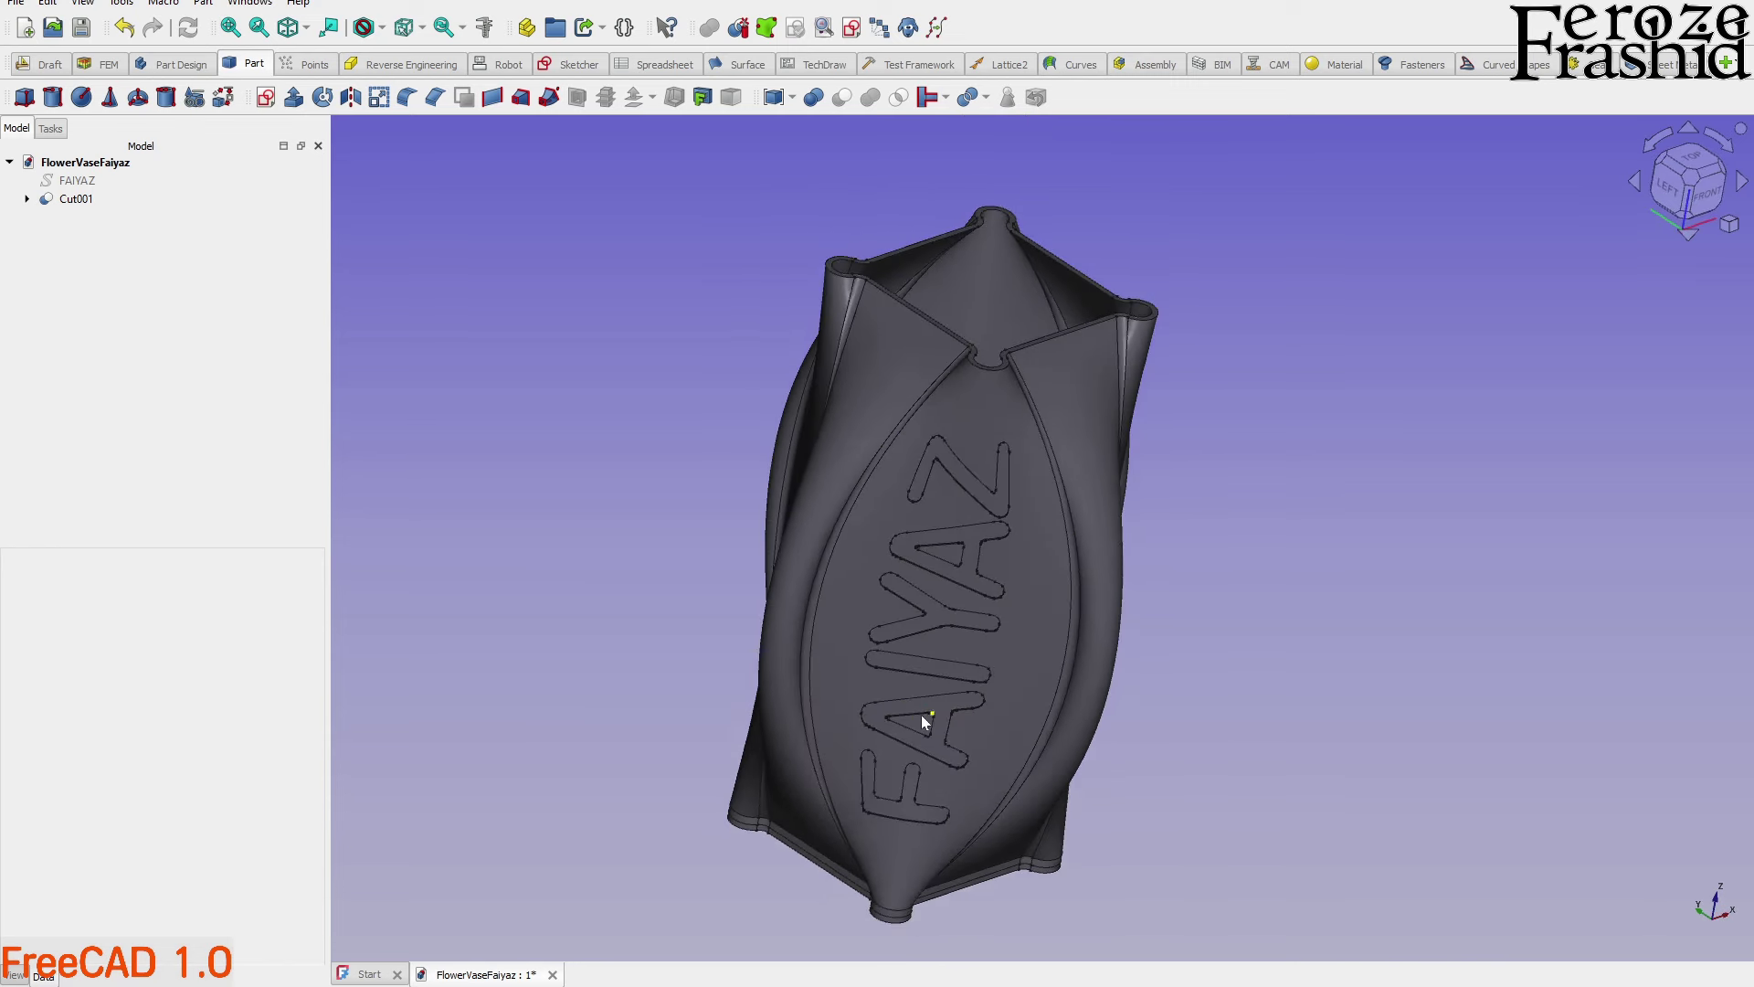
pyautogui.scroll(2, 921, 714)
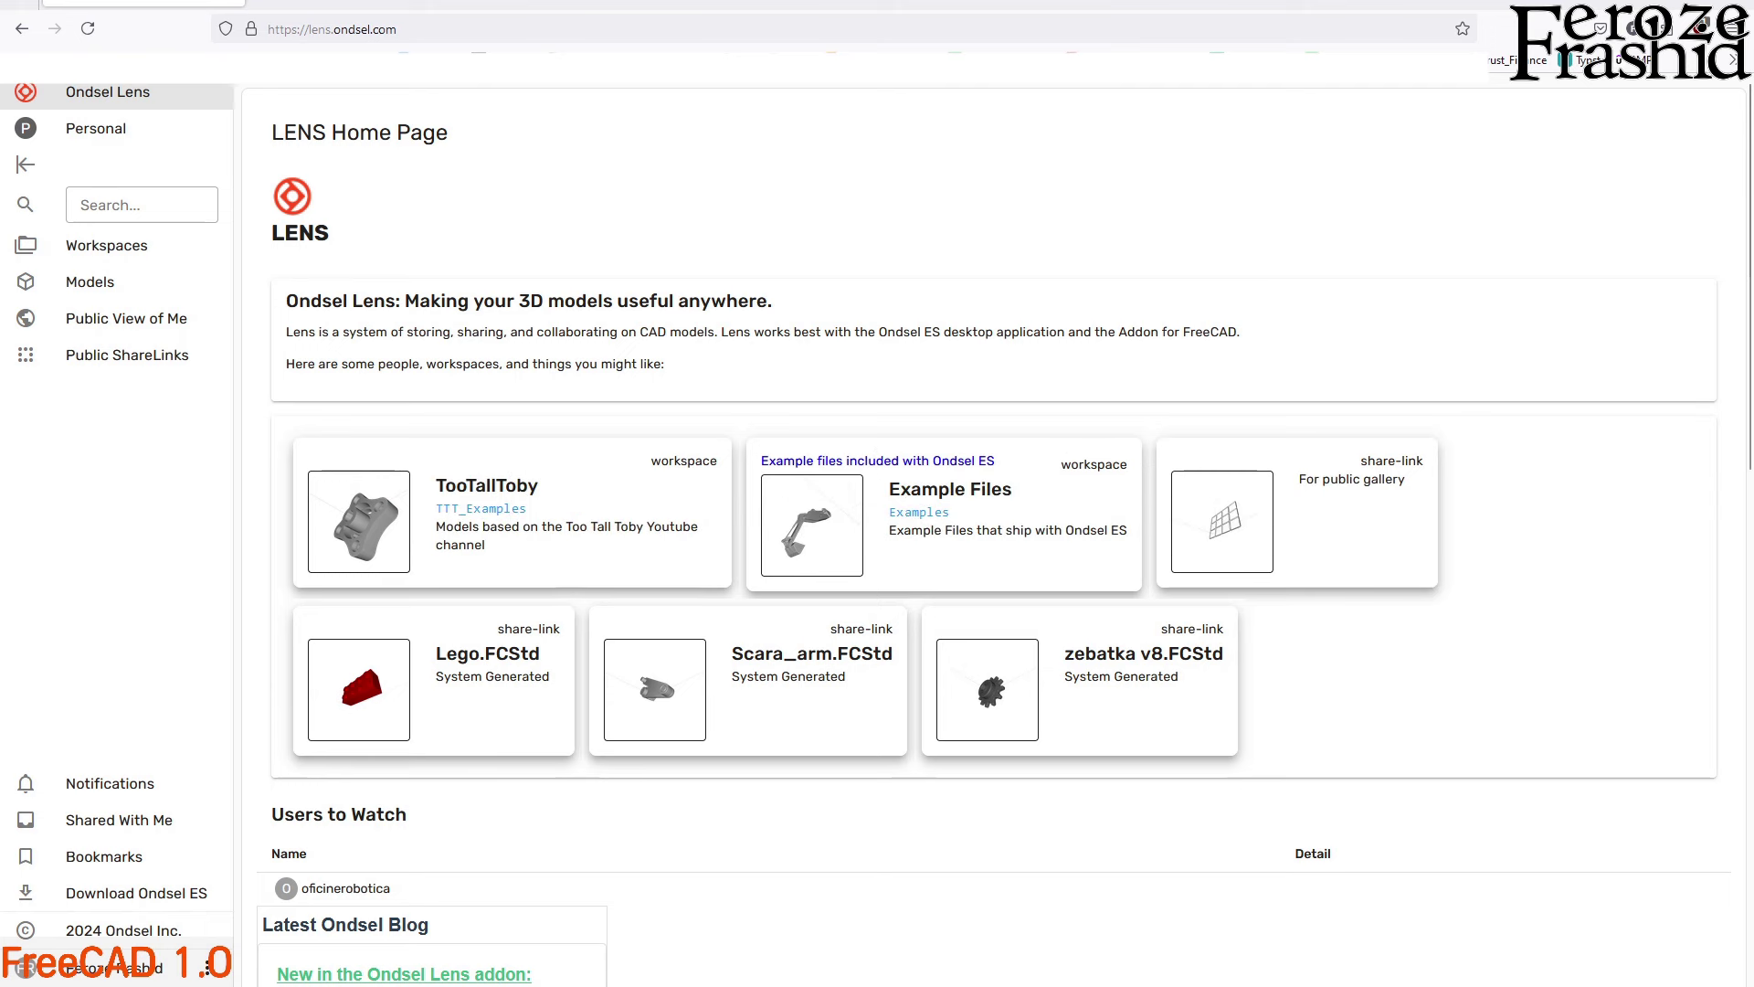
# In Ondsel Lens, upload the single-name vase file from the FlowerVase folder as a new model with an automatically generated public link
pyautogui.click(108, 283)
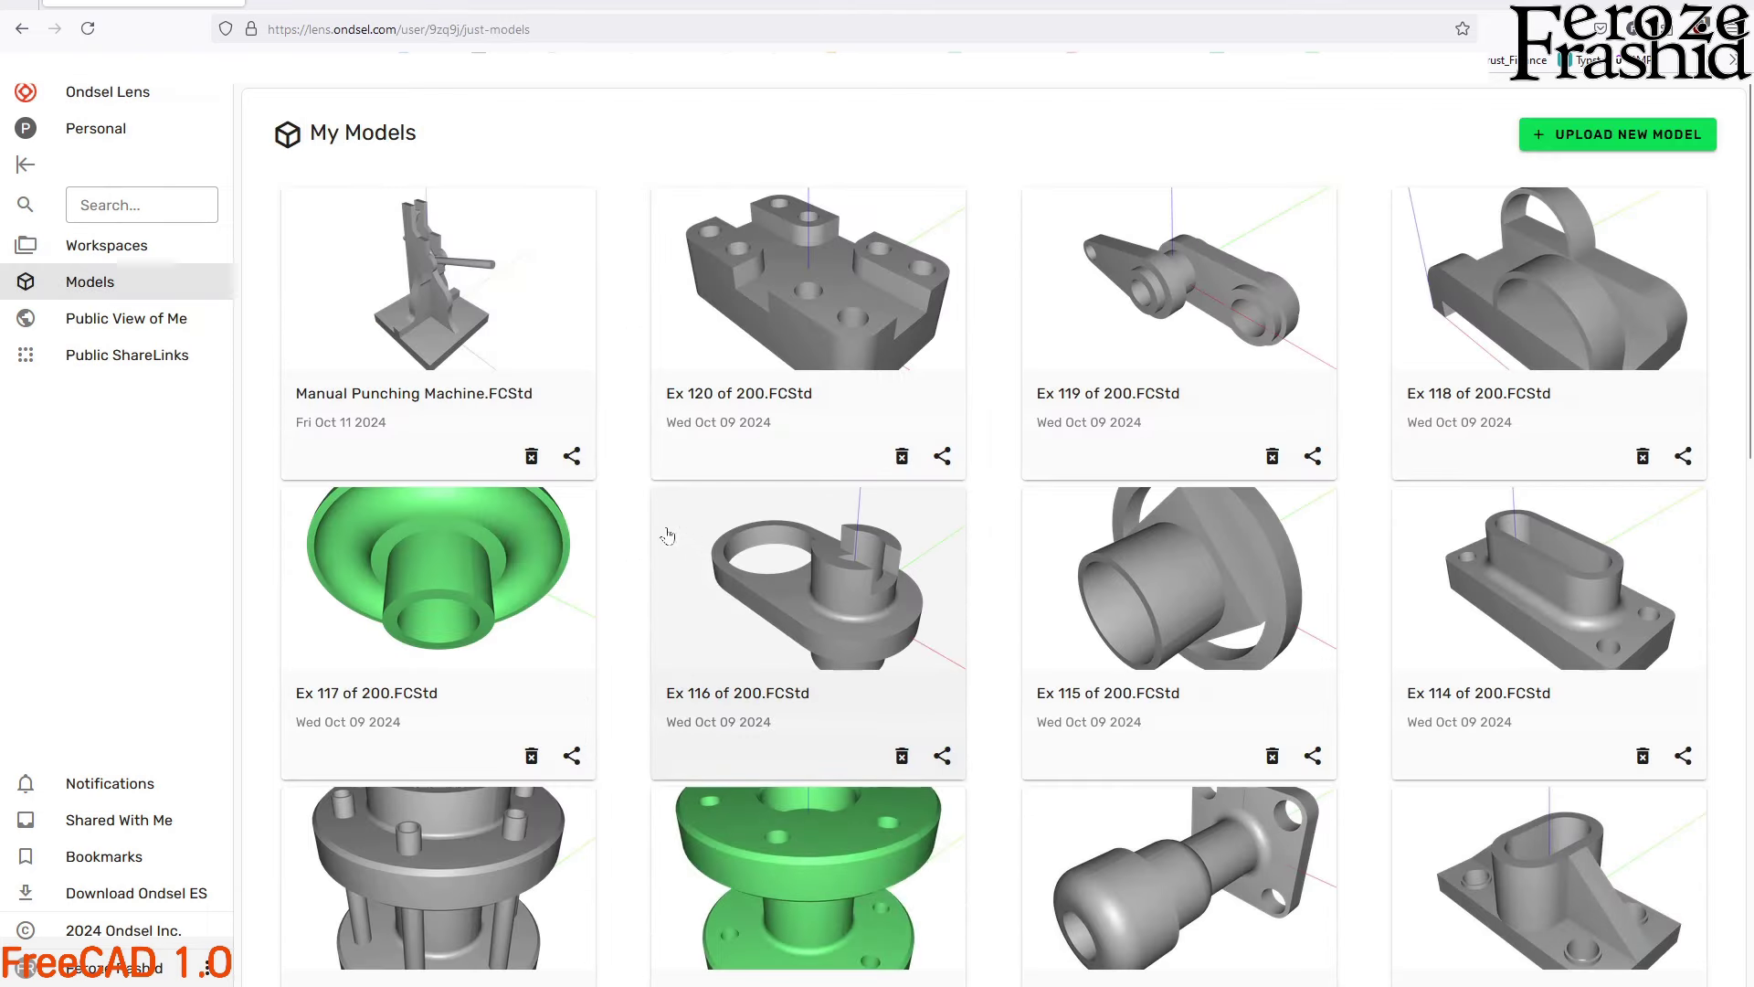
pyautogui.scroll(-5, 1017, 615)
pyautogui.scroll(5, 1051, 612)
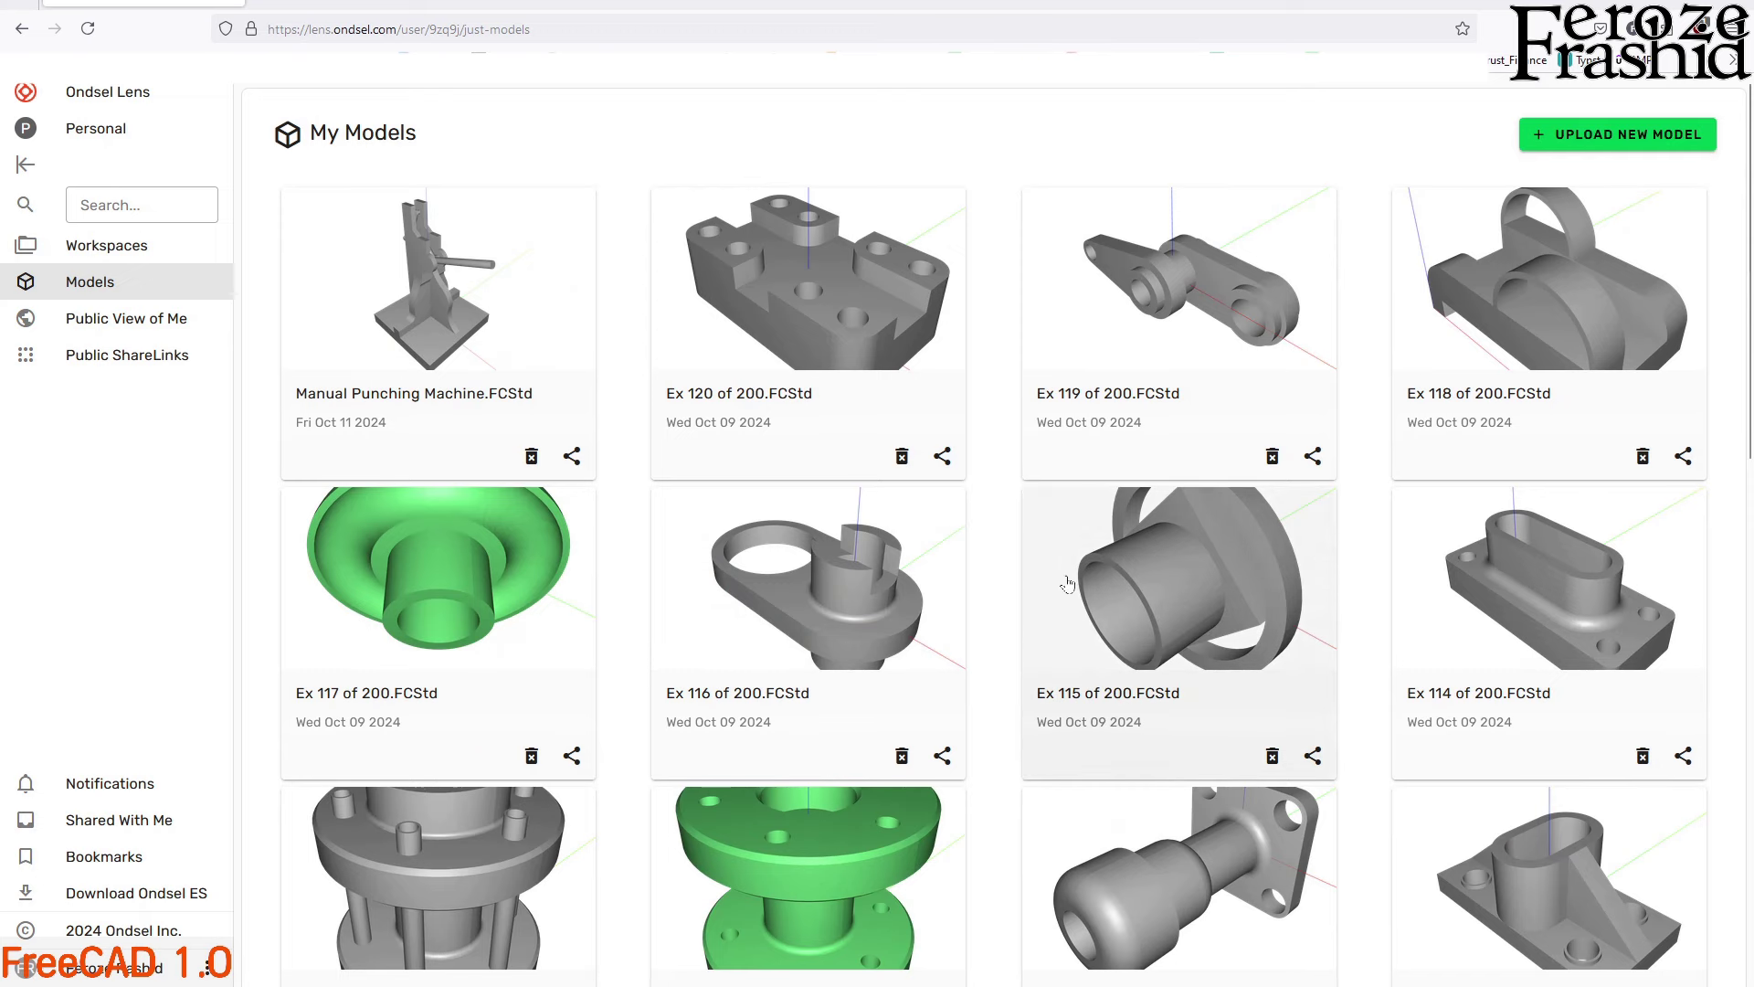
pyautogui.click(1619, 134)
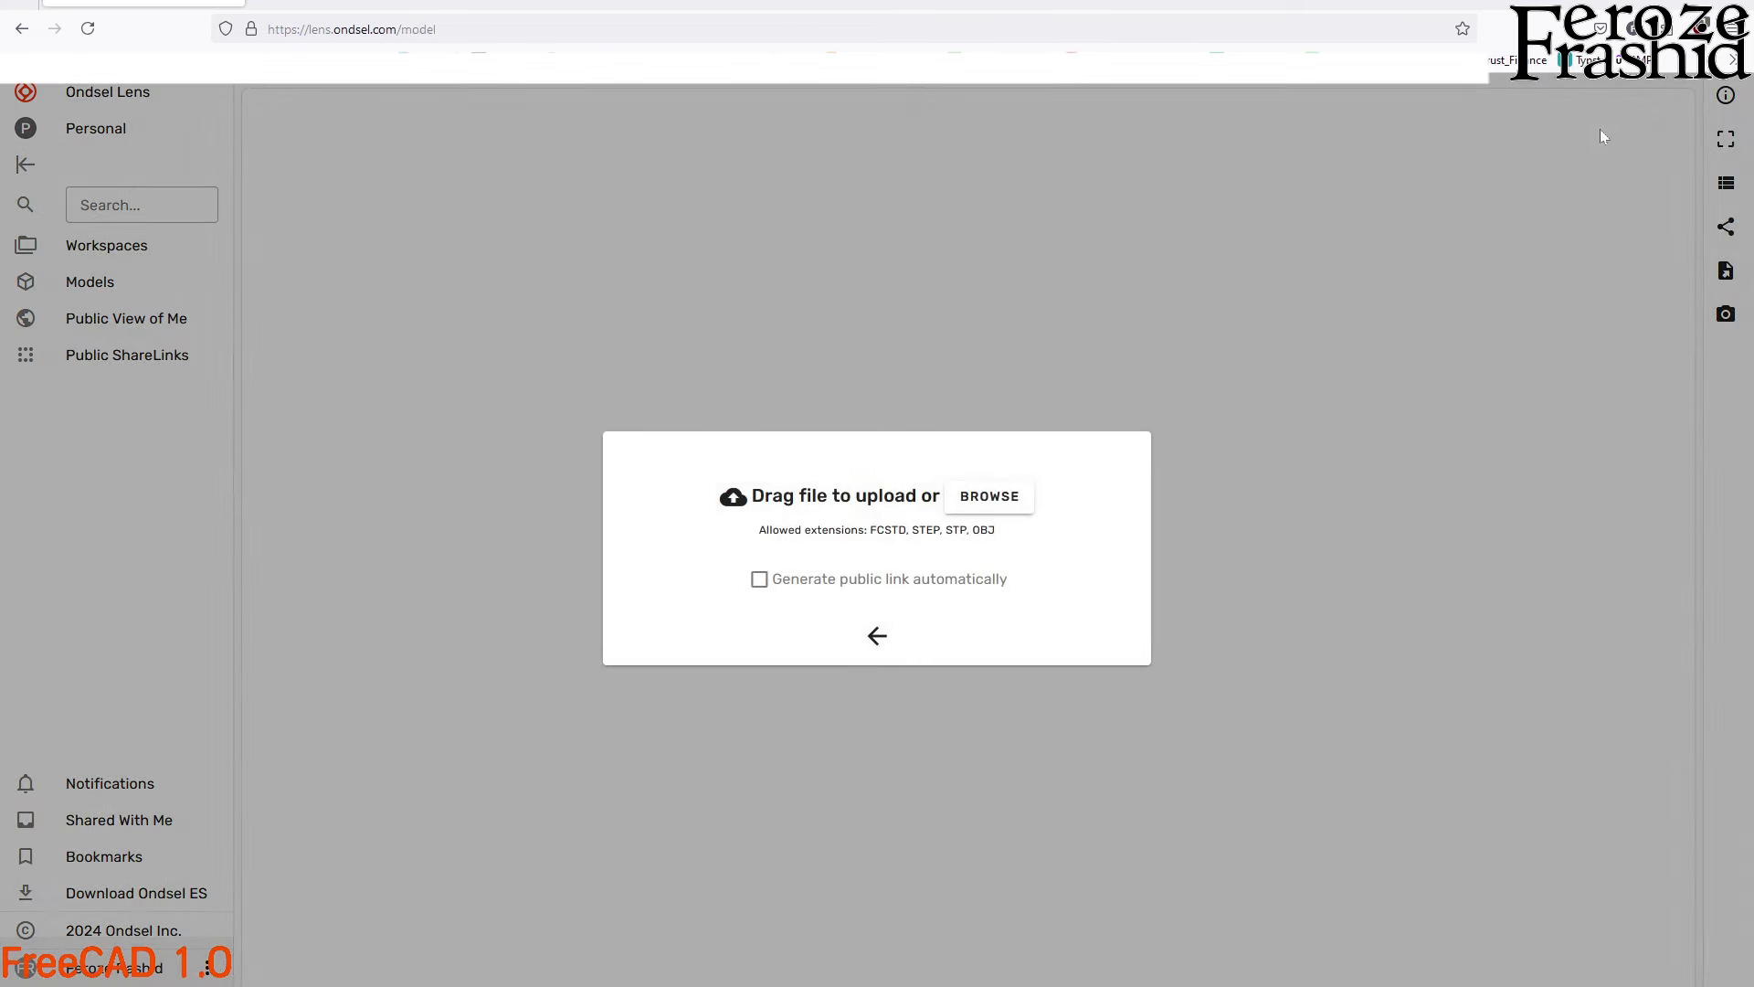
pyautogui.click(887, 583)
pyautogui.click(977, 507)
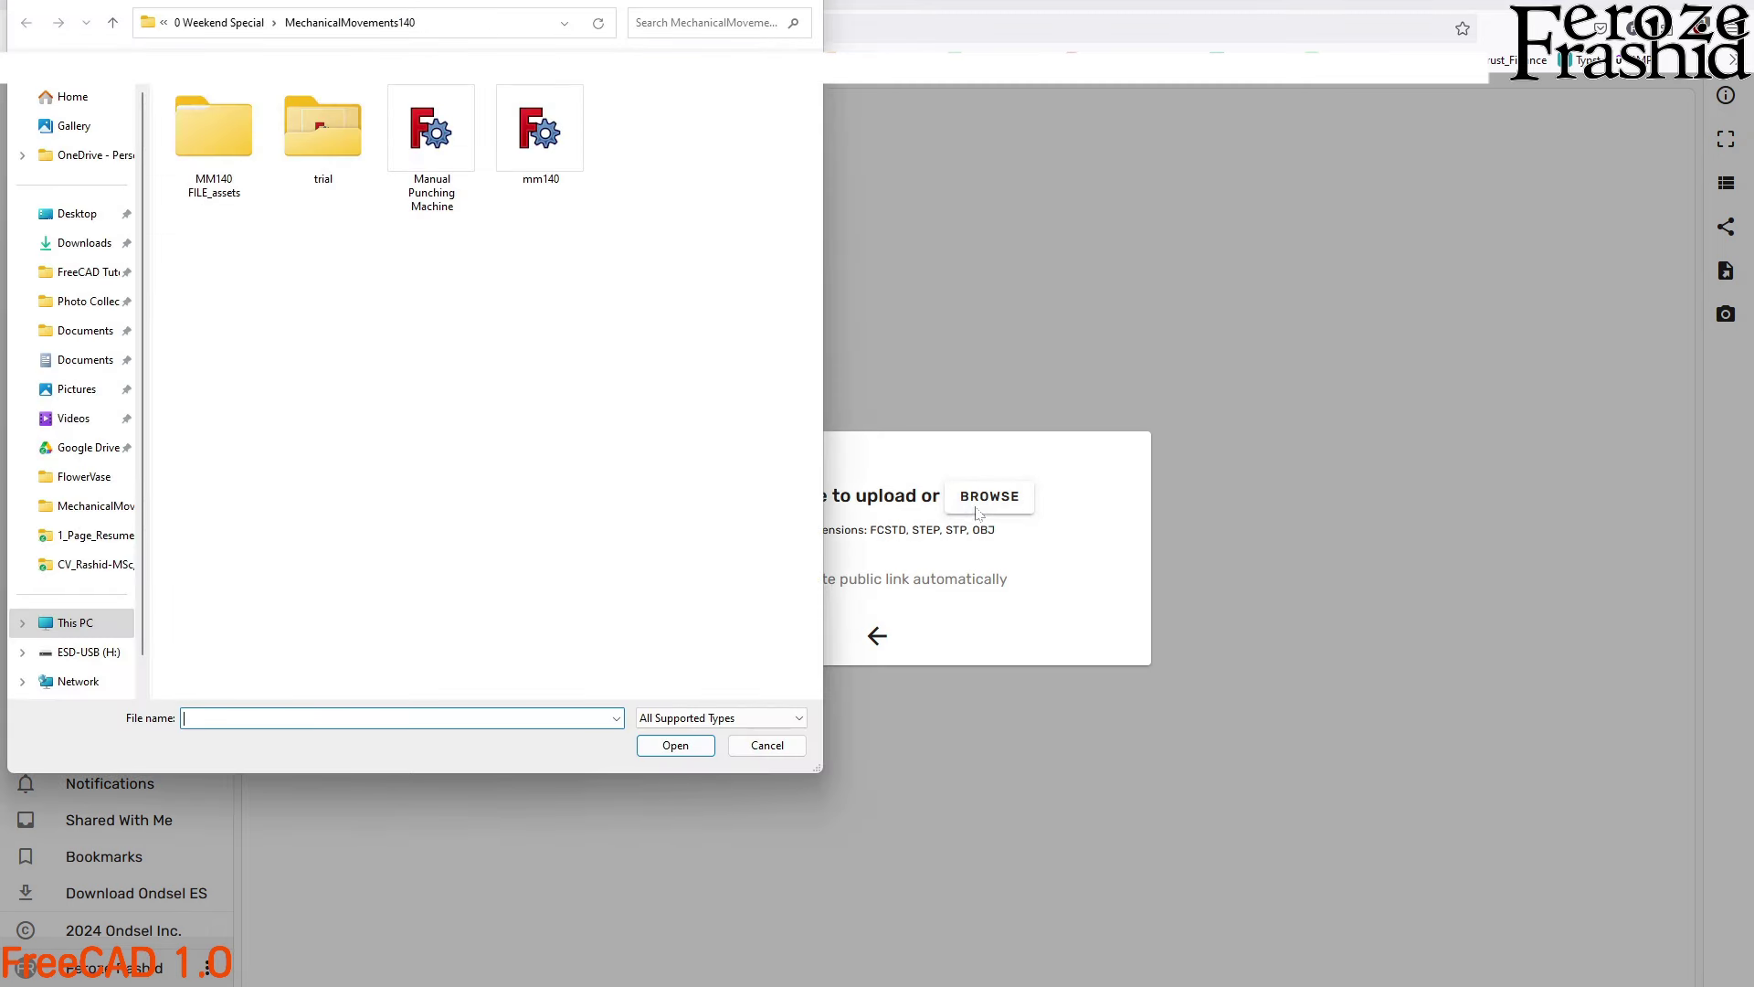
pyautogui.click(84, 477)
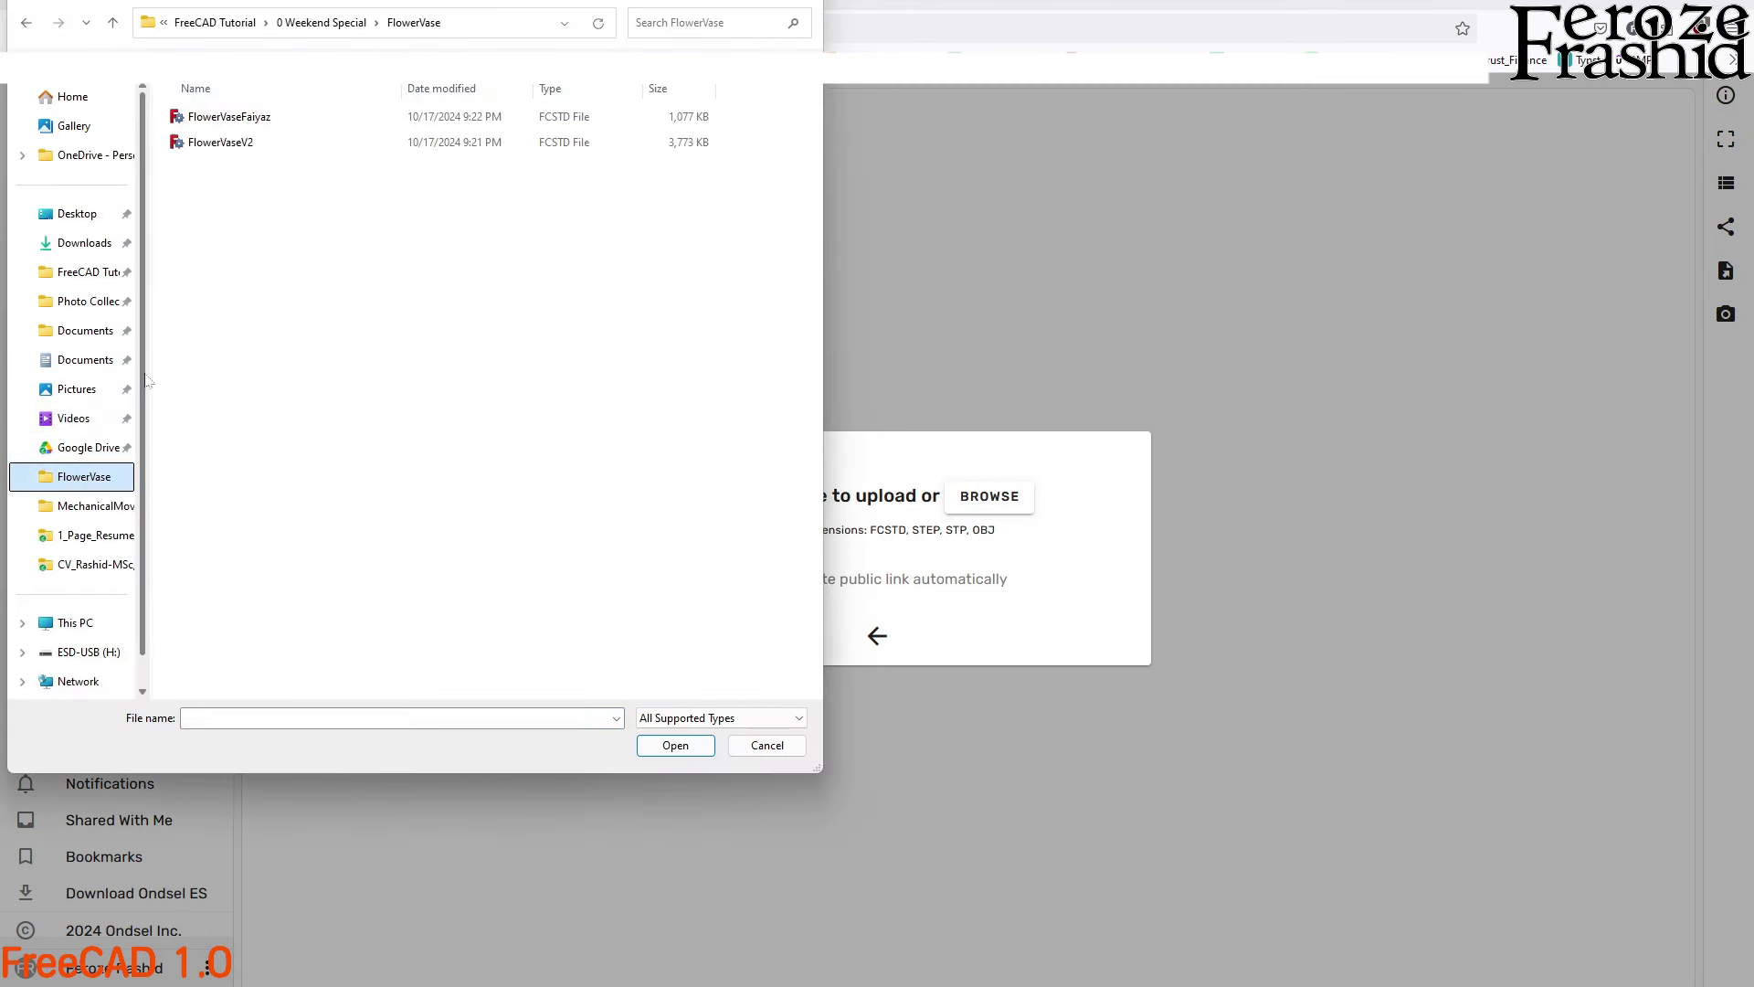
pyautogui.doubleClick(227, 118)
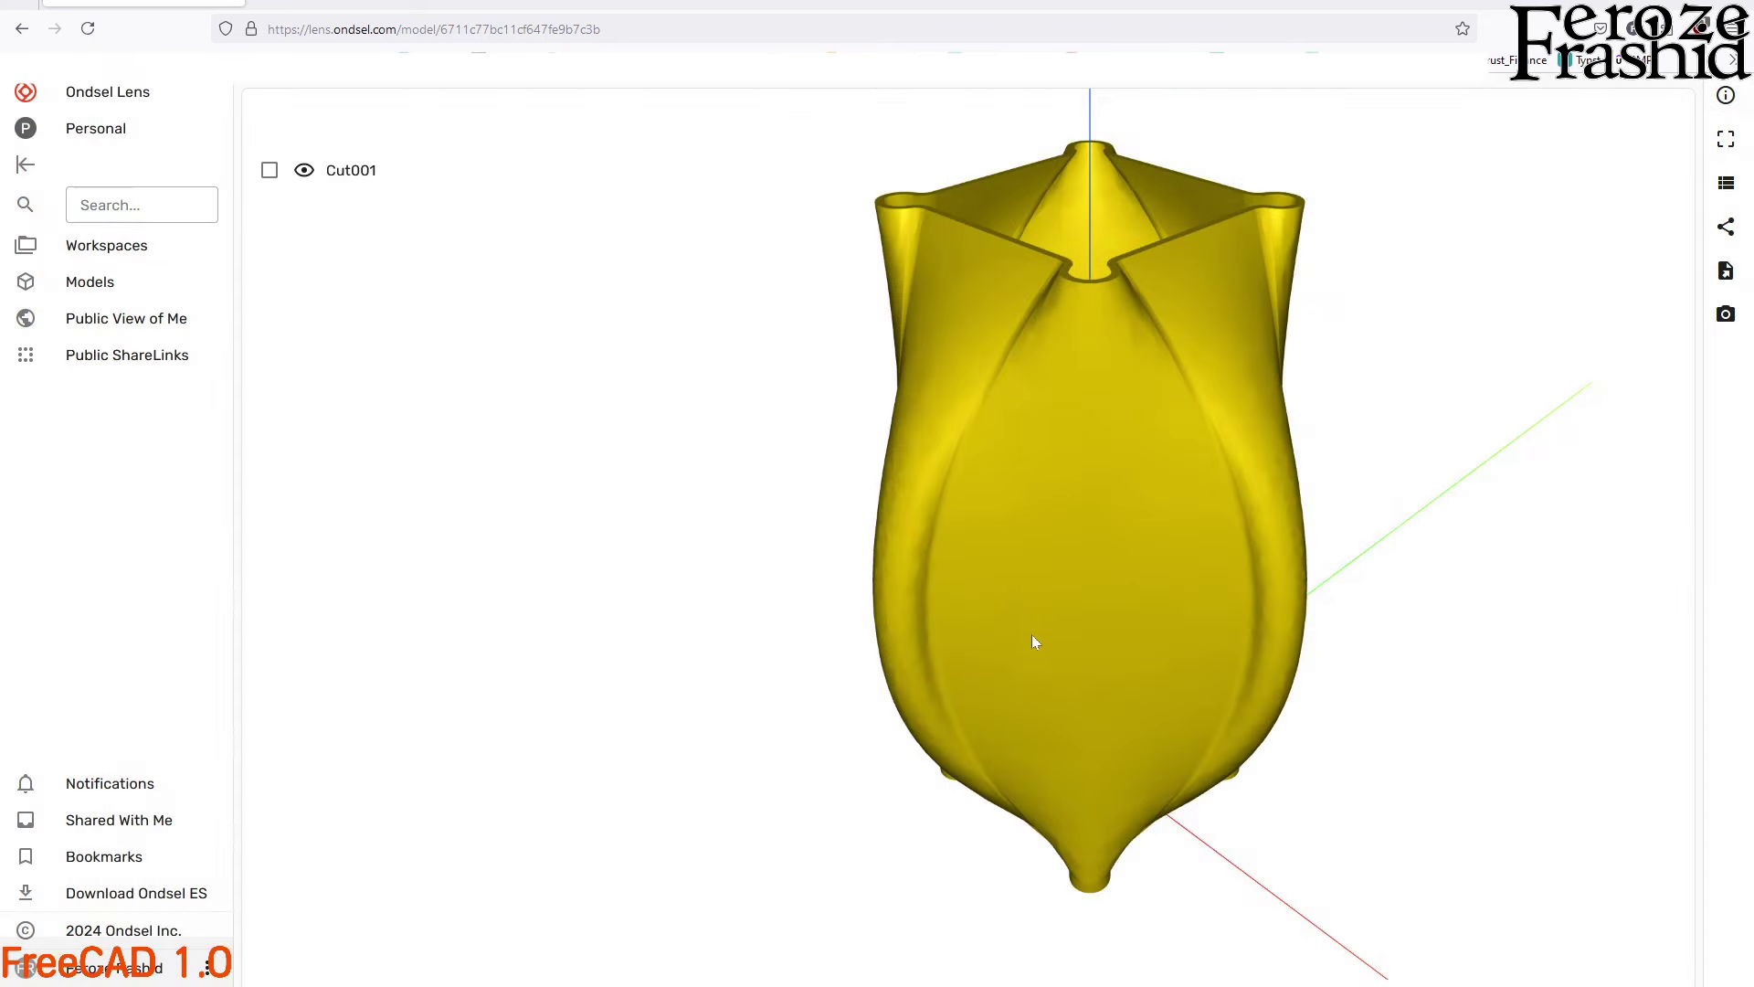
# Inspect the uploaded vase model in the web viewer, examining the engraved side and the open top
pyautogui.click(1035, 640)
pyautogui.moveTo(940, 645); pyautogui.dragTo(618, 649)
pyautogui.moveTo(1027, 584); pyautogui.dragTo(1136, 612)
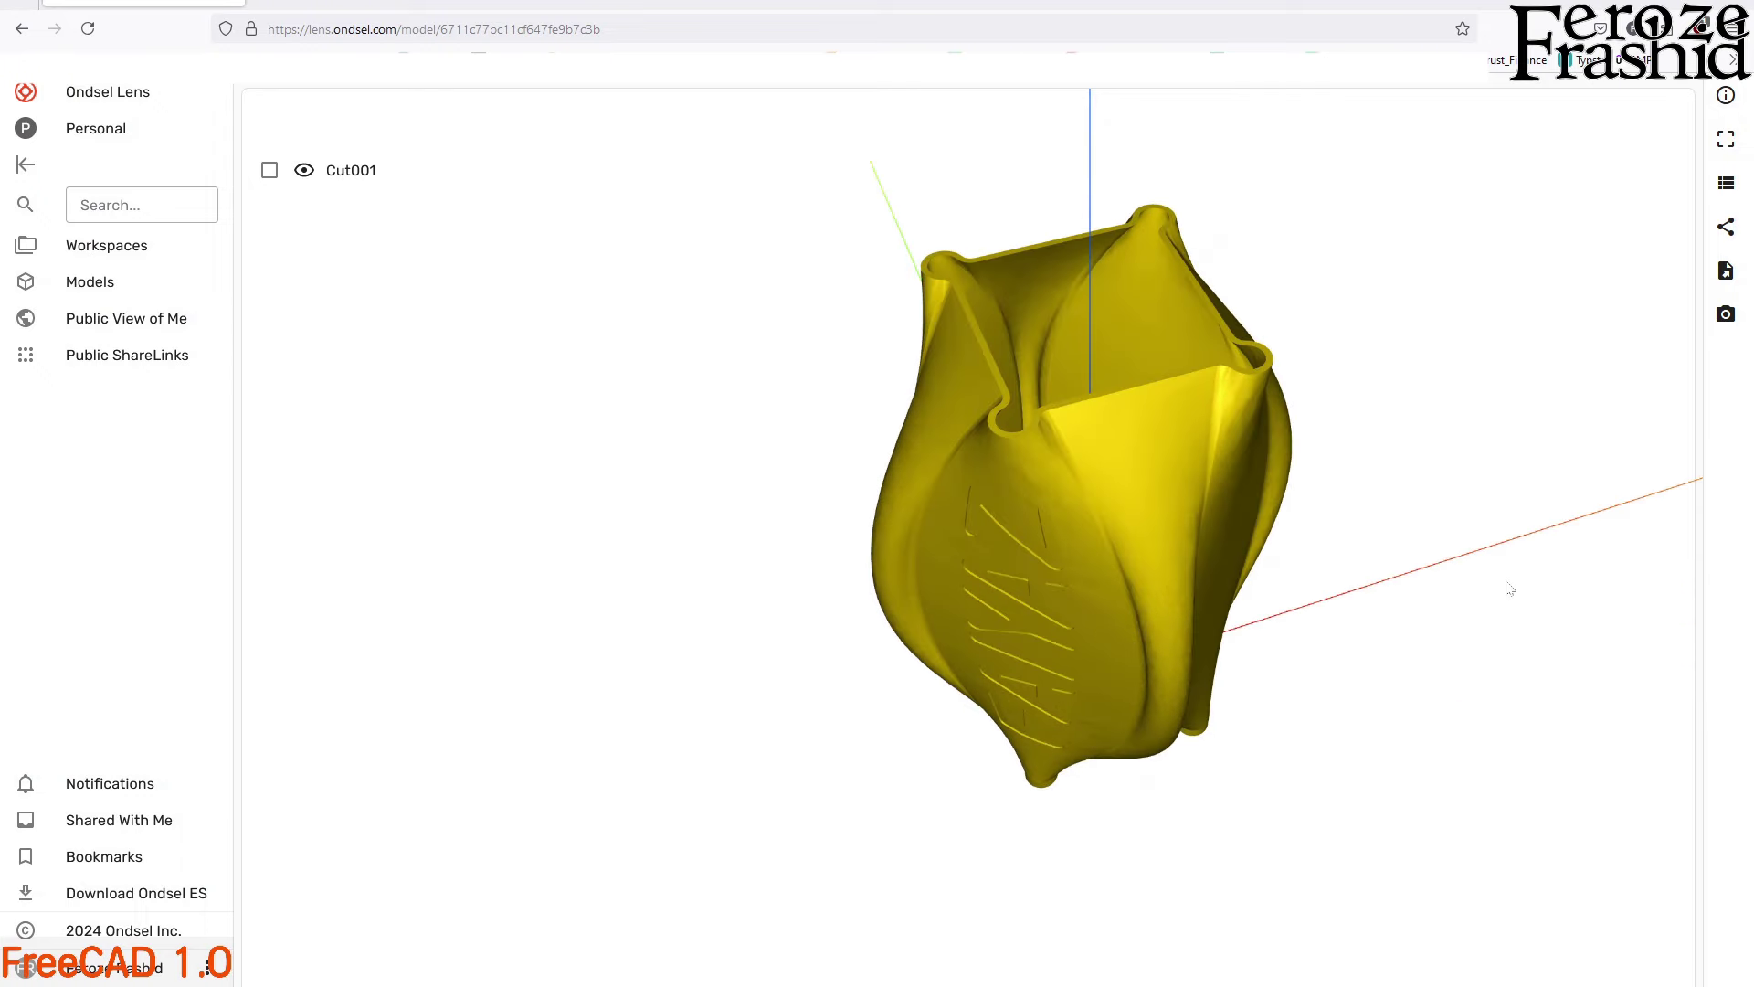
pyautogui.moveTo(1150, 468); pyautogui.dragTo(1119, 774)
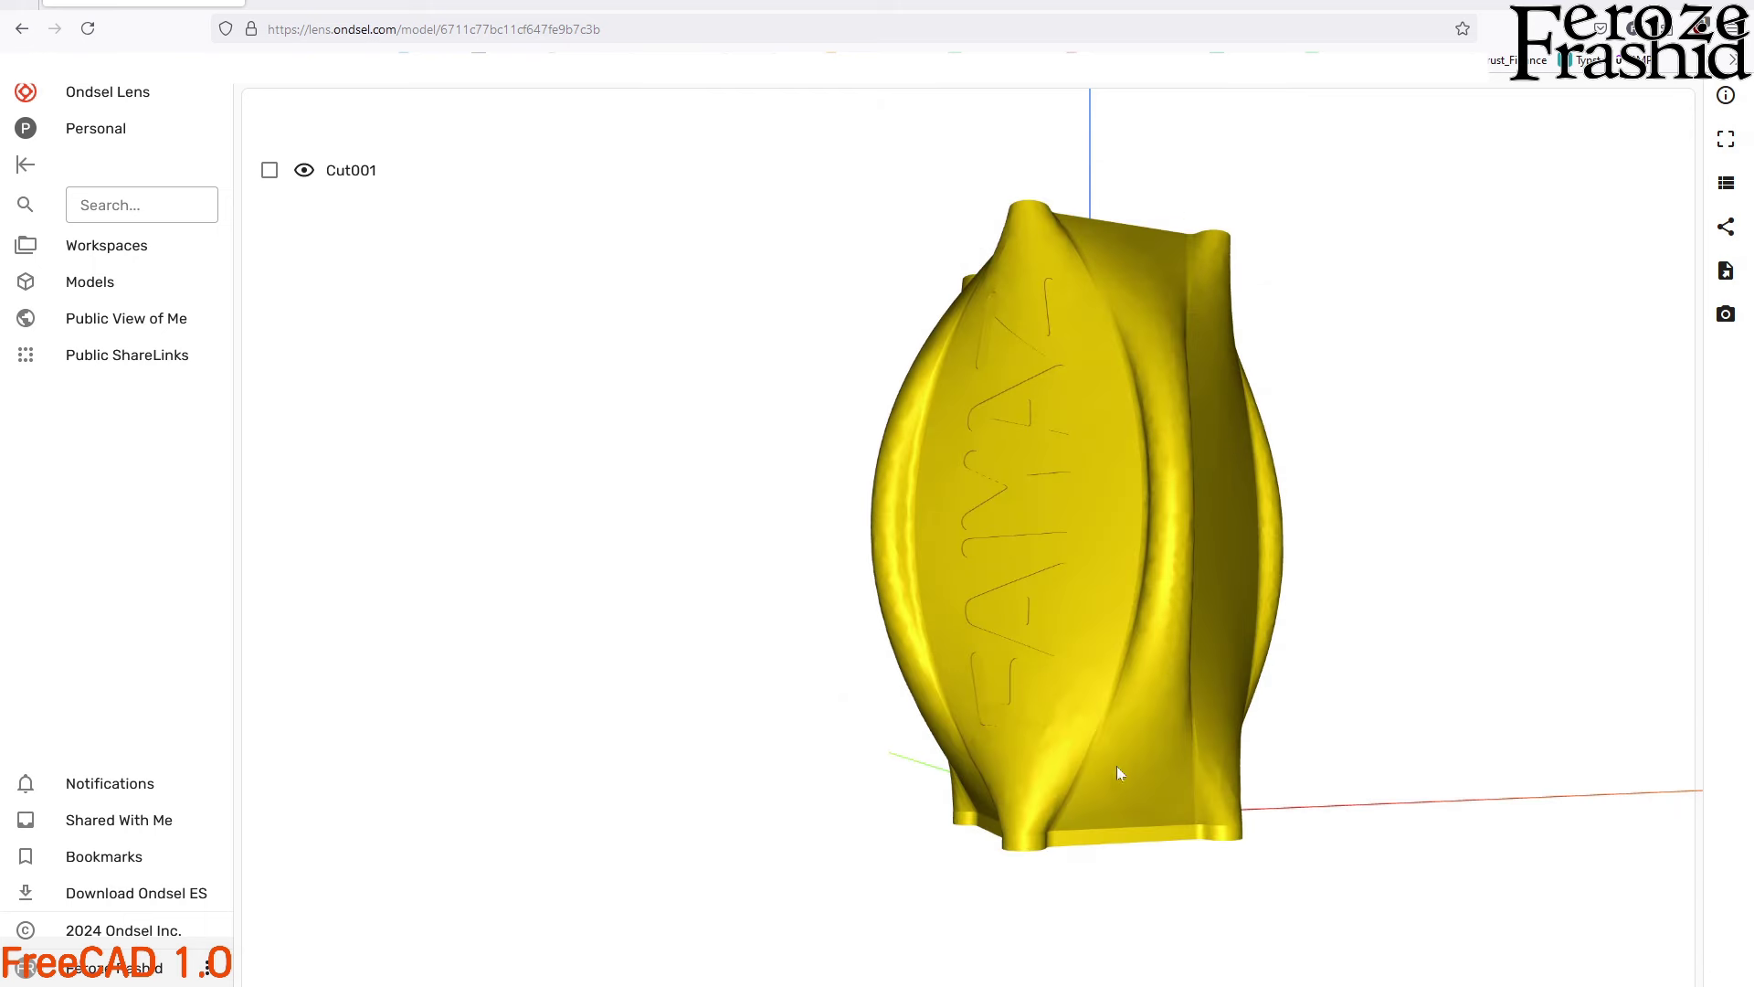
pyautogui.moveTo(936, 712); pyautogui.dragTo(1012, 835)
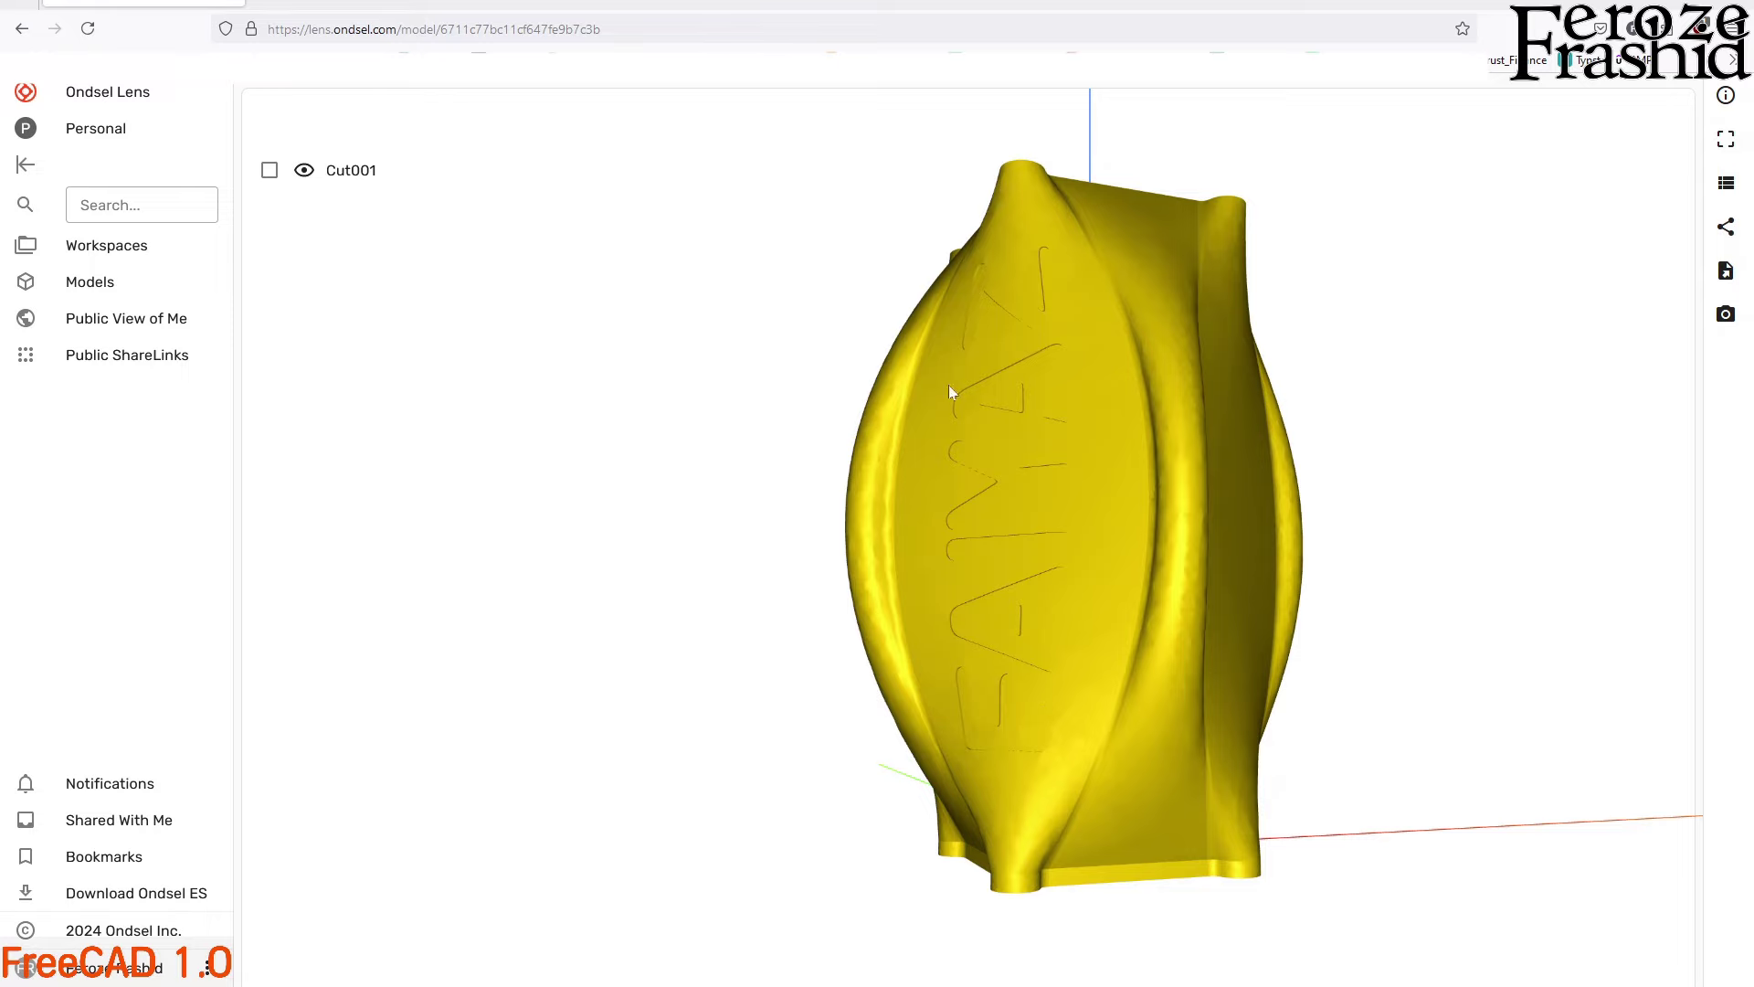
pyautogui.moveTo(1104, 514); pyautogui.dragTo(1228, 530)
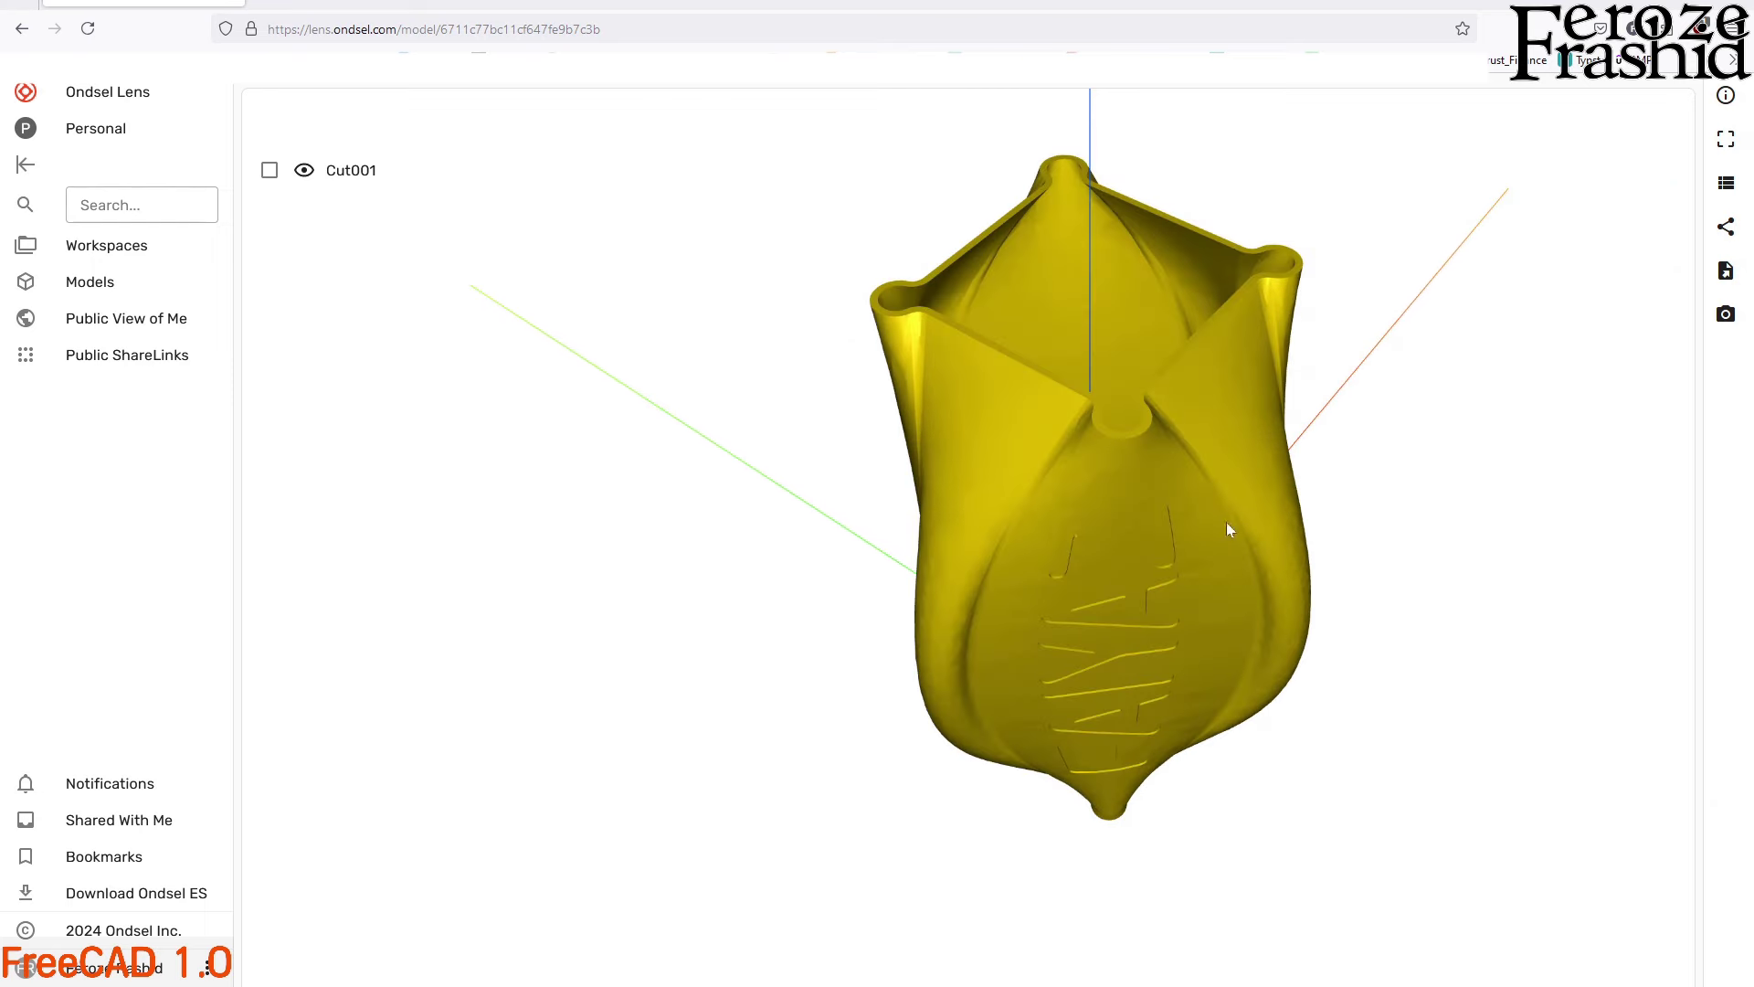
# Open the uploaded vase's public share page, select its link address and view the shared model
pyautogui.click(1726, 226)
pyautogui.click(791, 245)
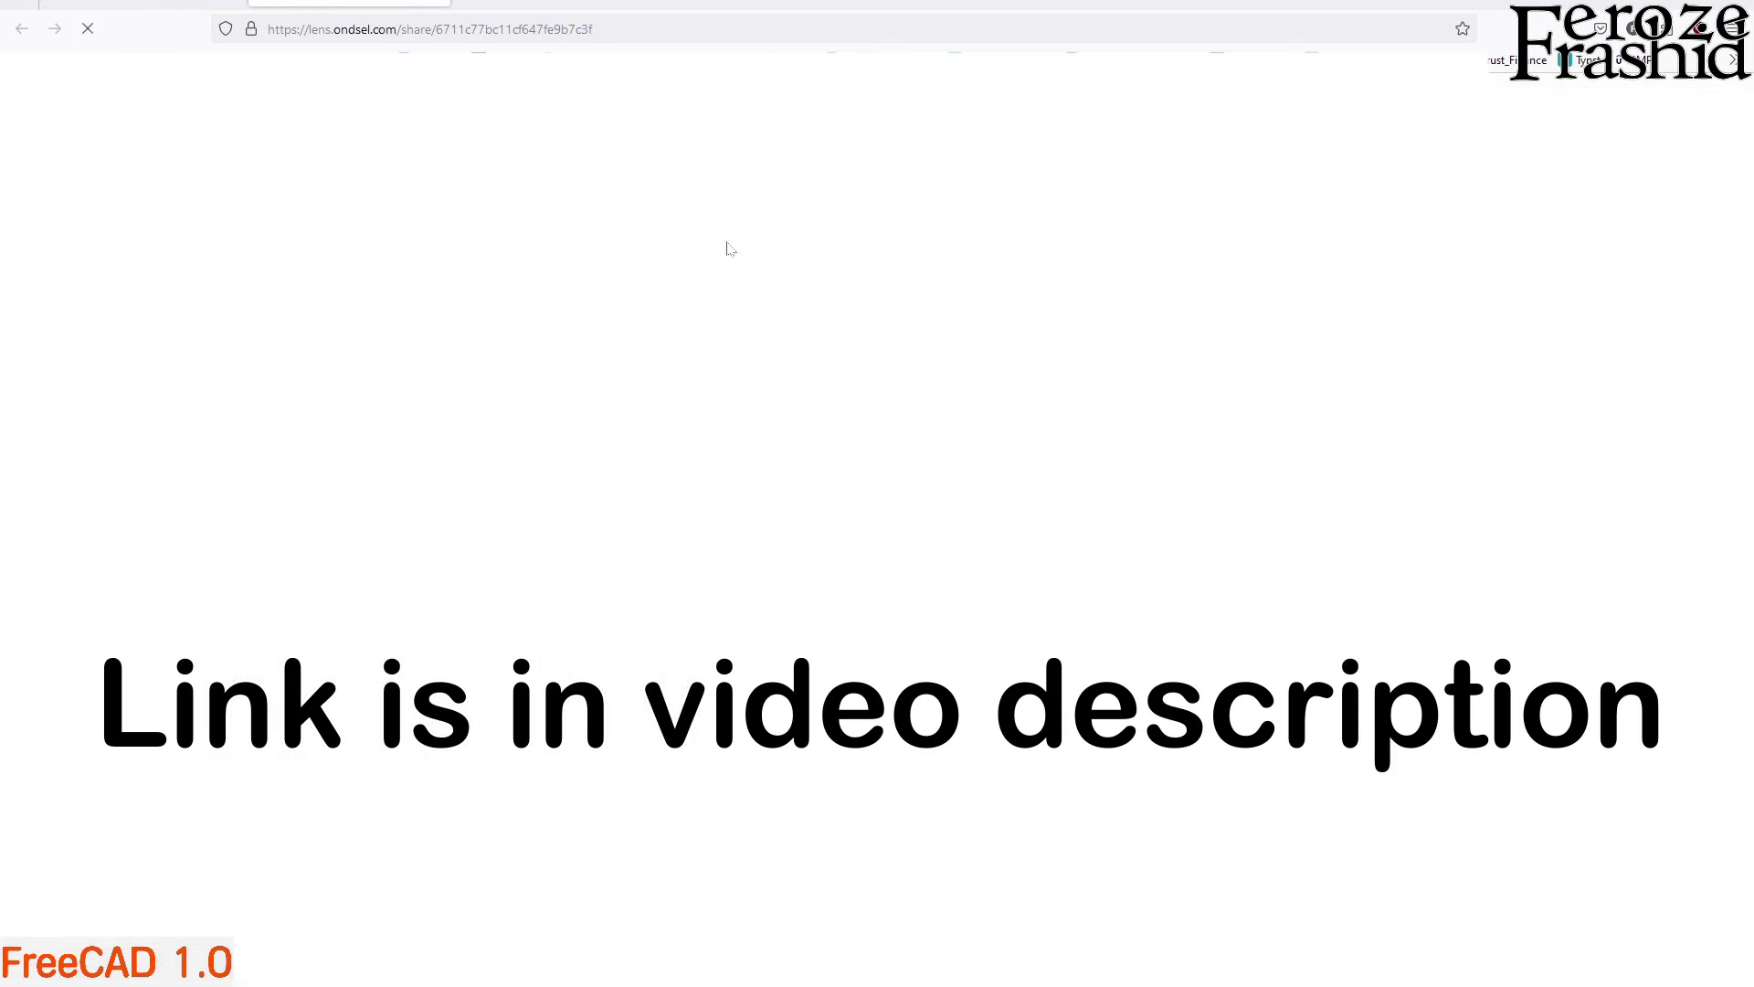
pyautogui.hotkey('ctrl', 'l')
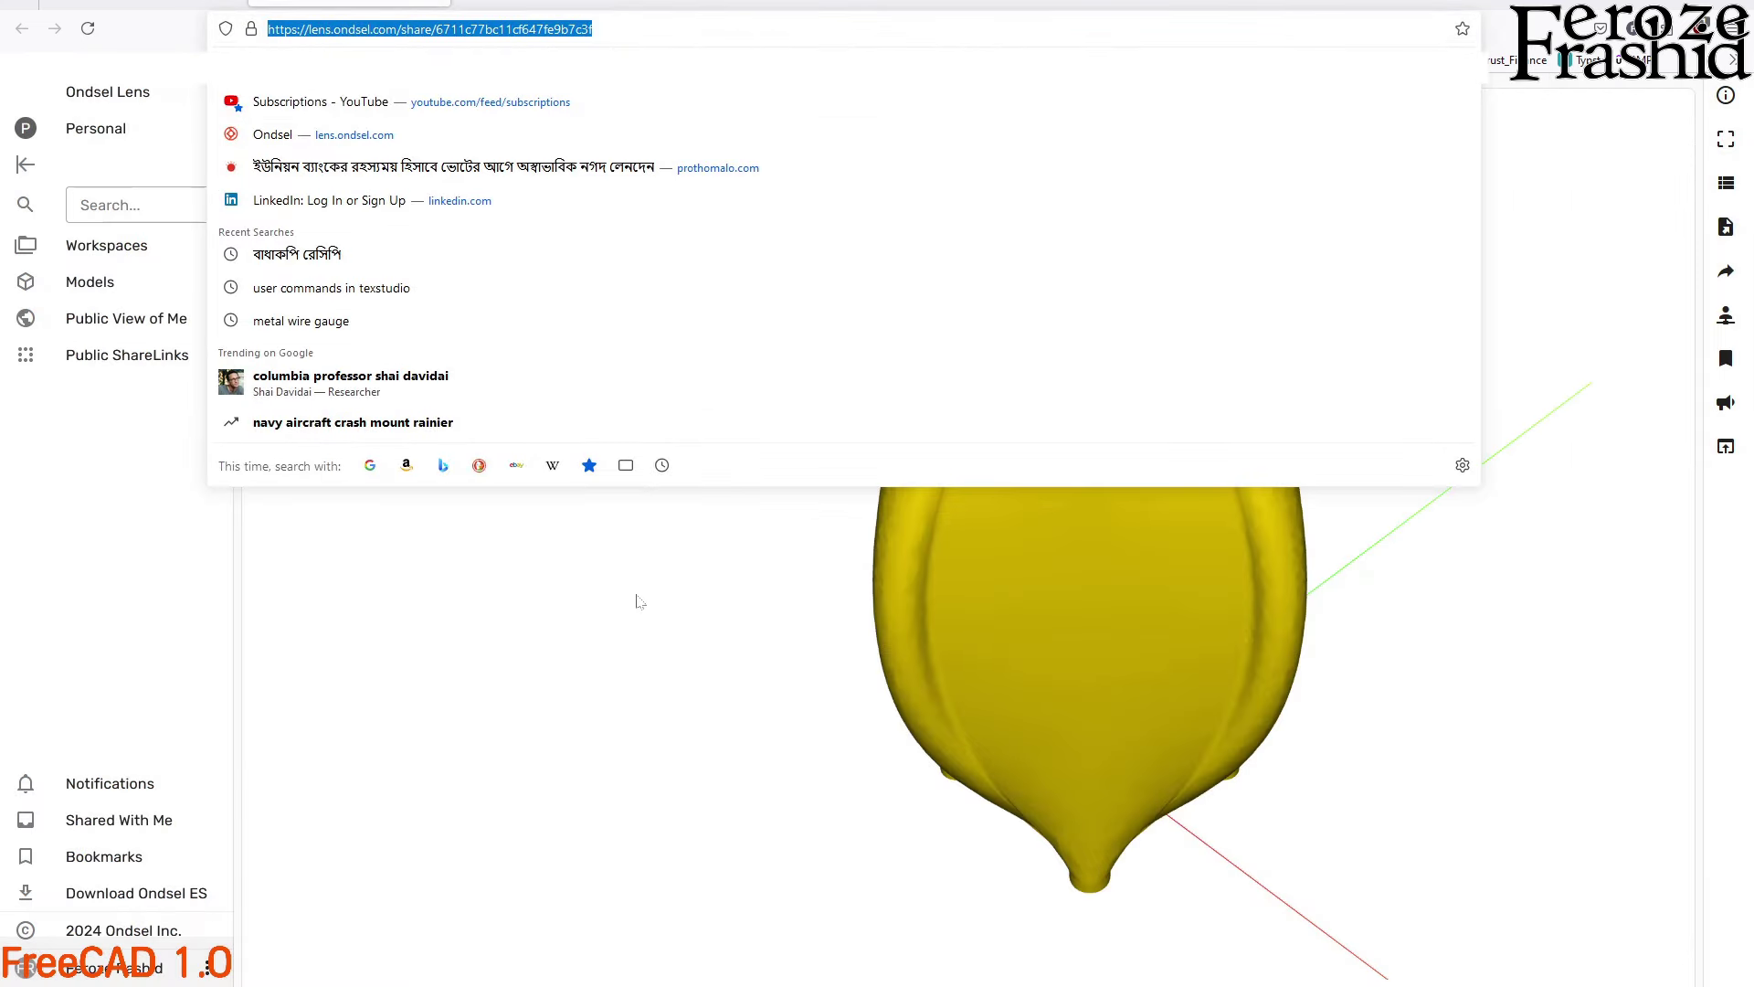
pyautogui.click(640, 593)
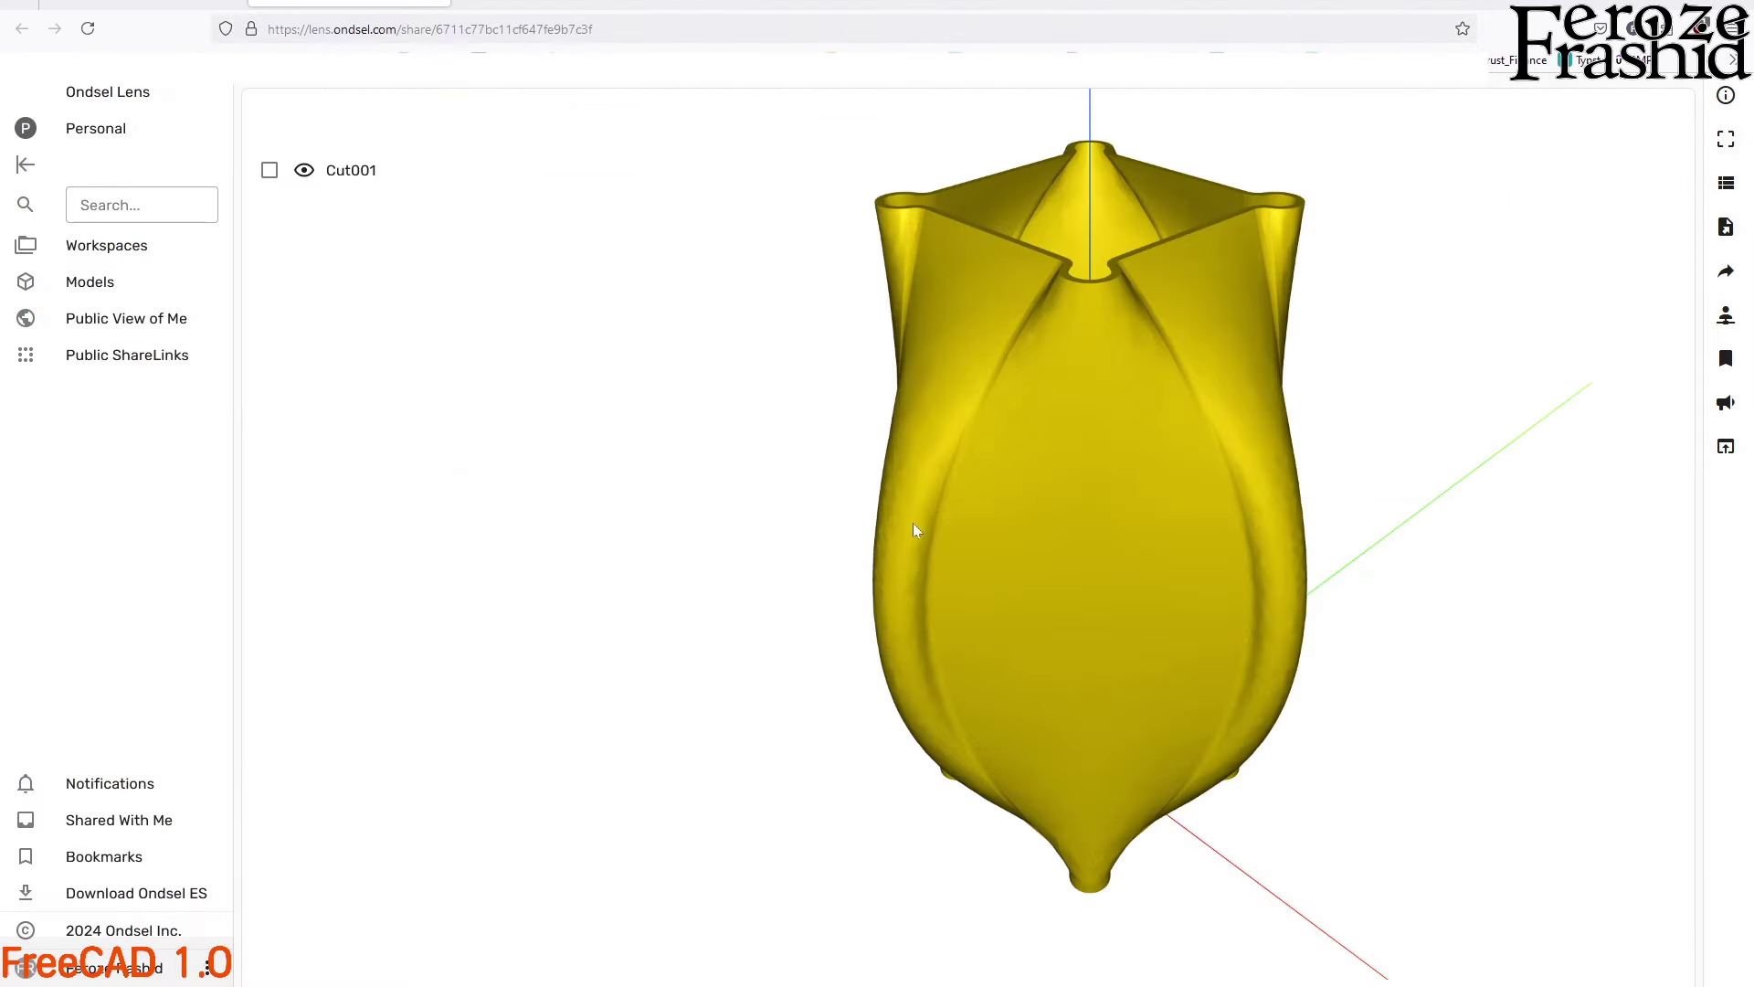
pyautogui.click(1027, 500)
pyautogui.moveTo(1027, 500); pyautogui.dragTo(1107, 523)
# Return to the My Models list and look through the uploaded models
pyautogui.click(108, 285)
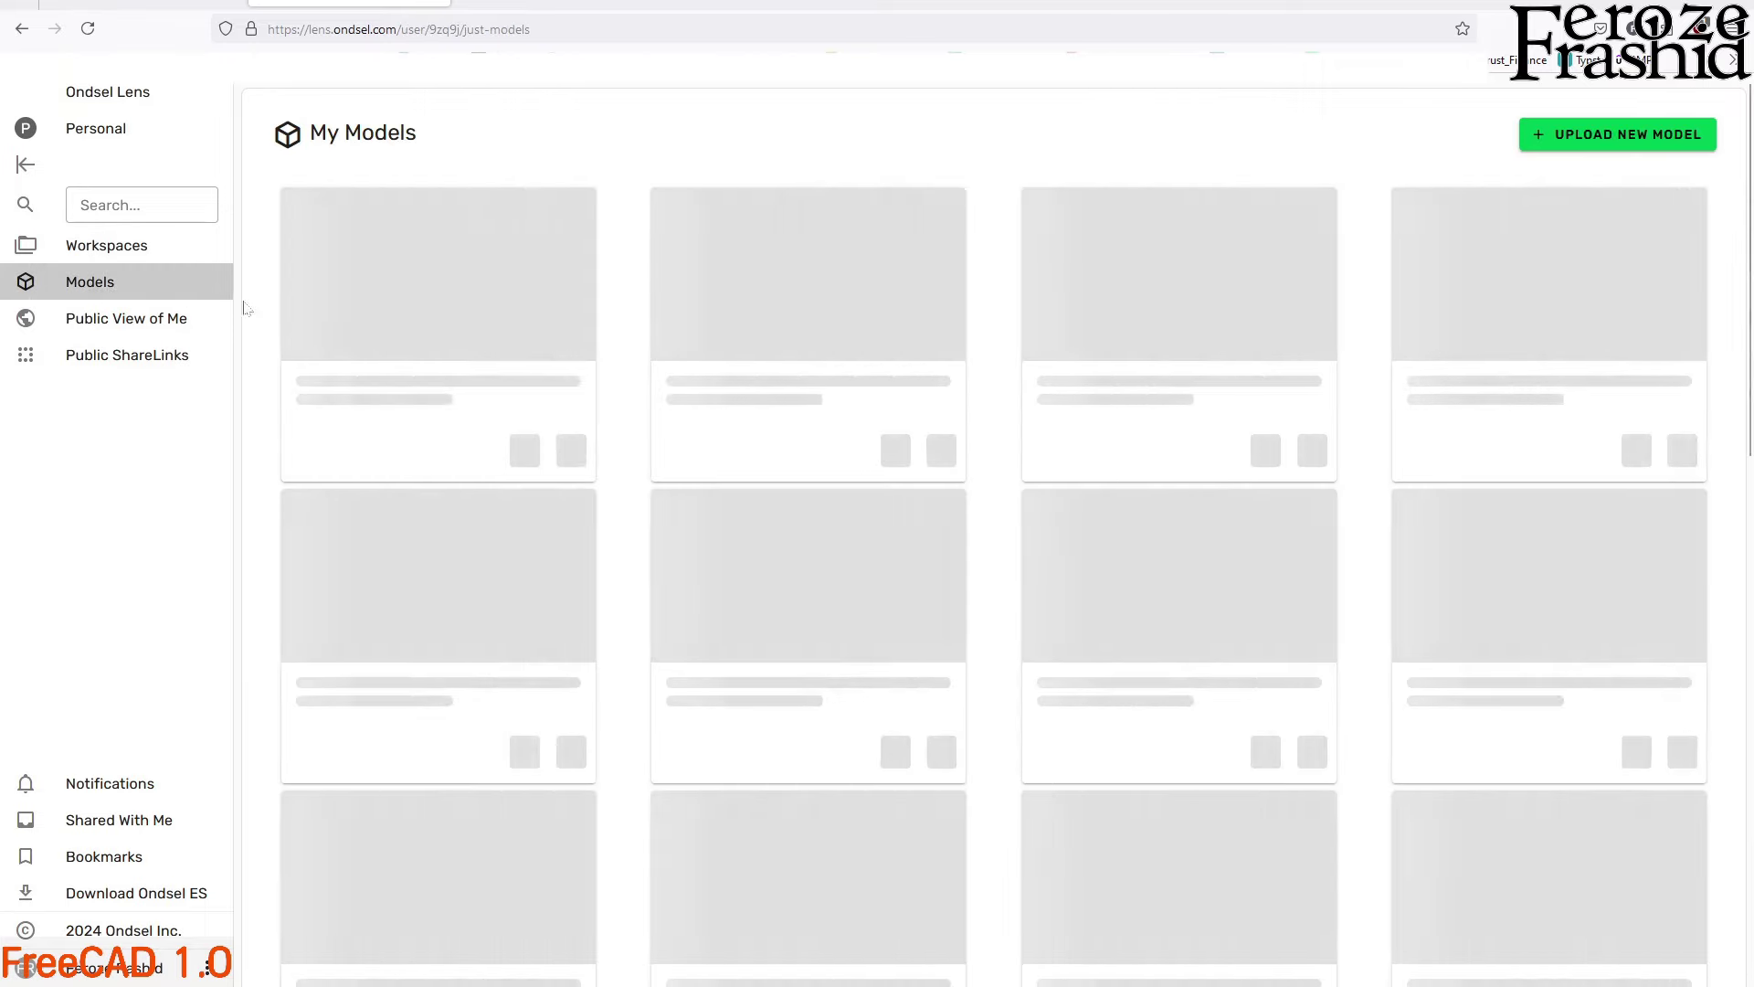
pyautogui.scroll(-10, 977, 640)
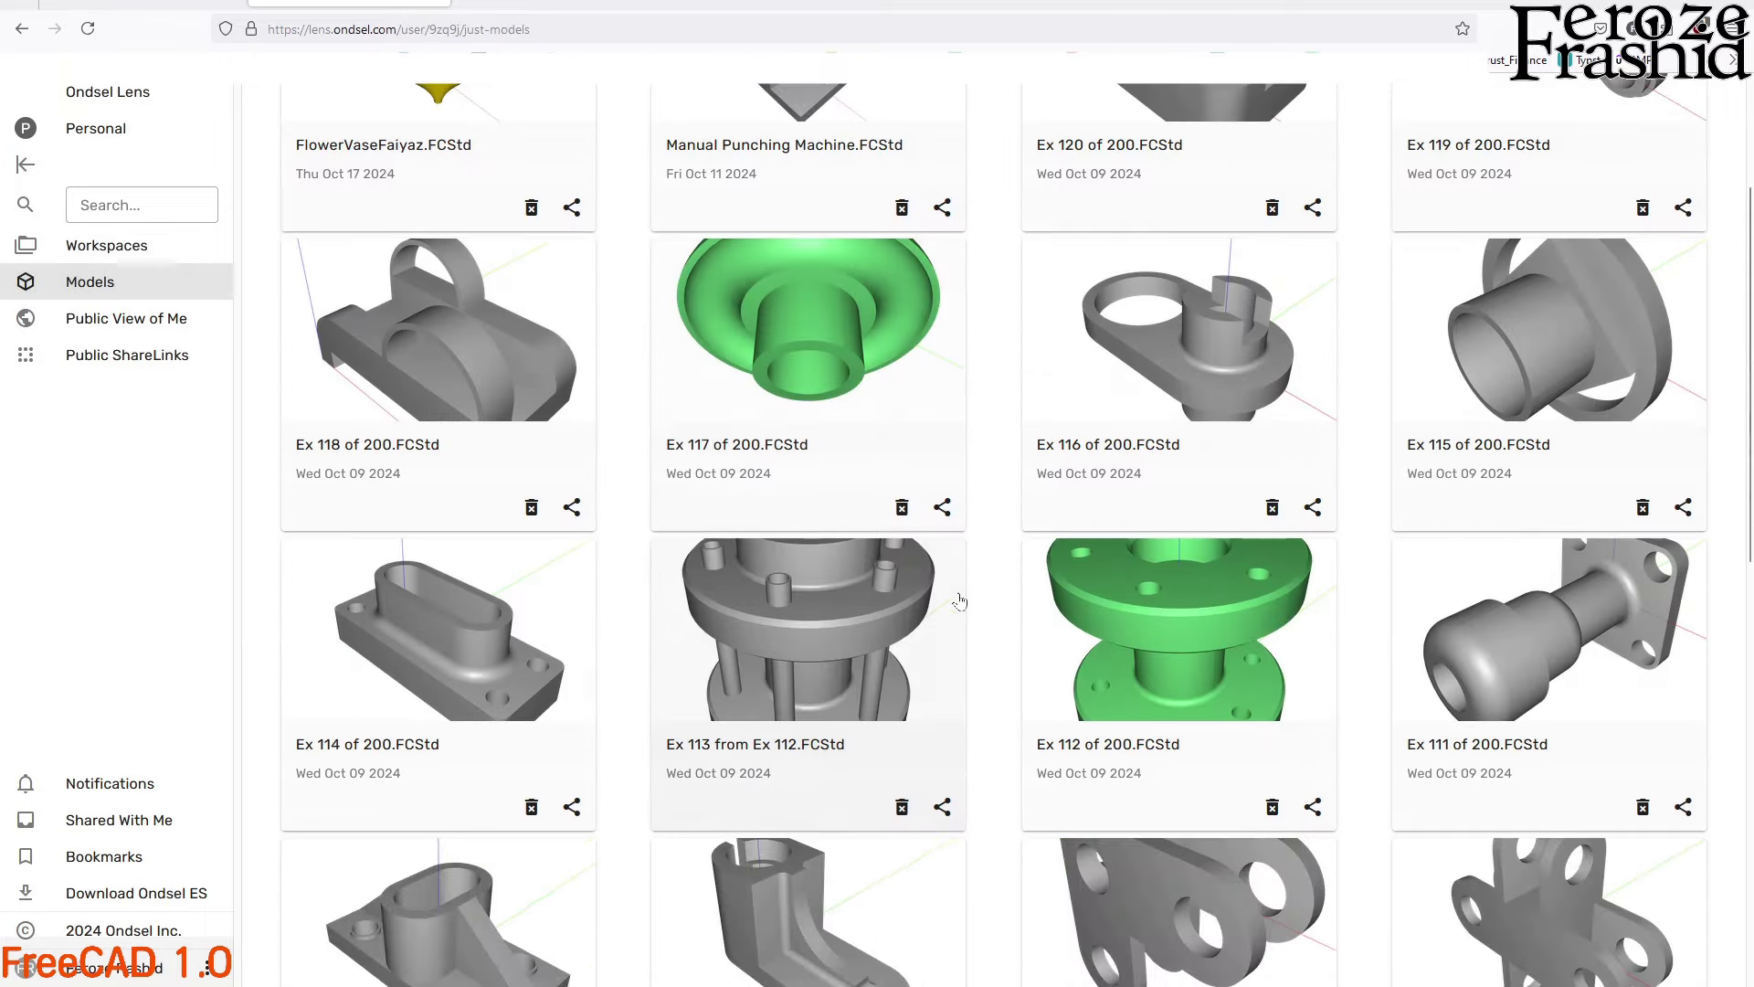
pyautogui.scroll(-4, 1005, 695)
pyautogui.scroll(14, 1005, 695)
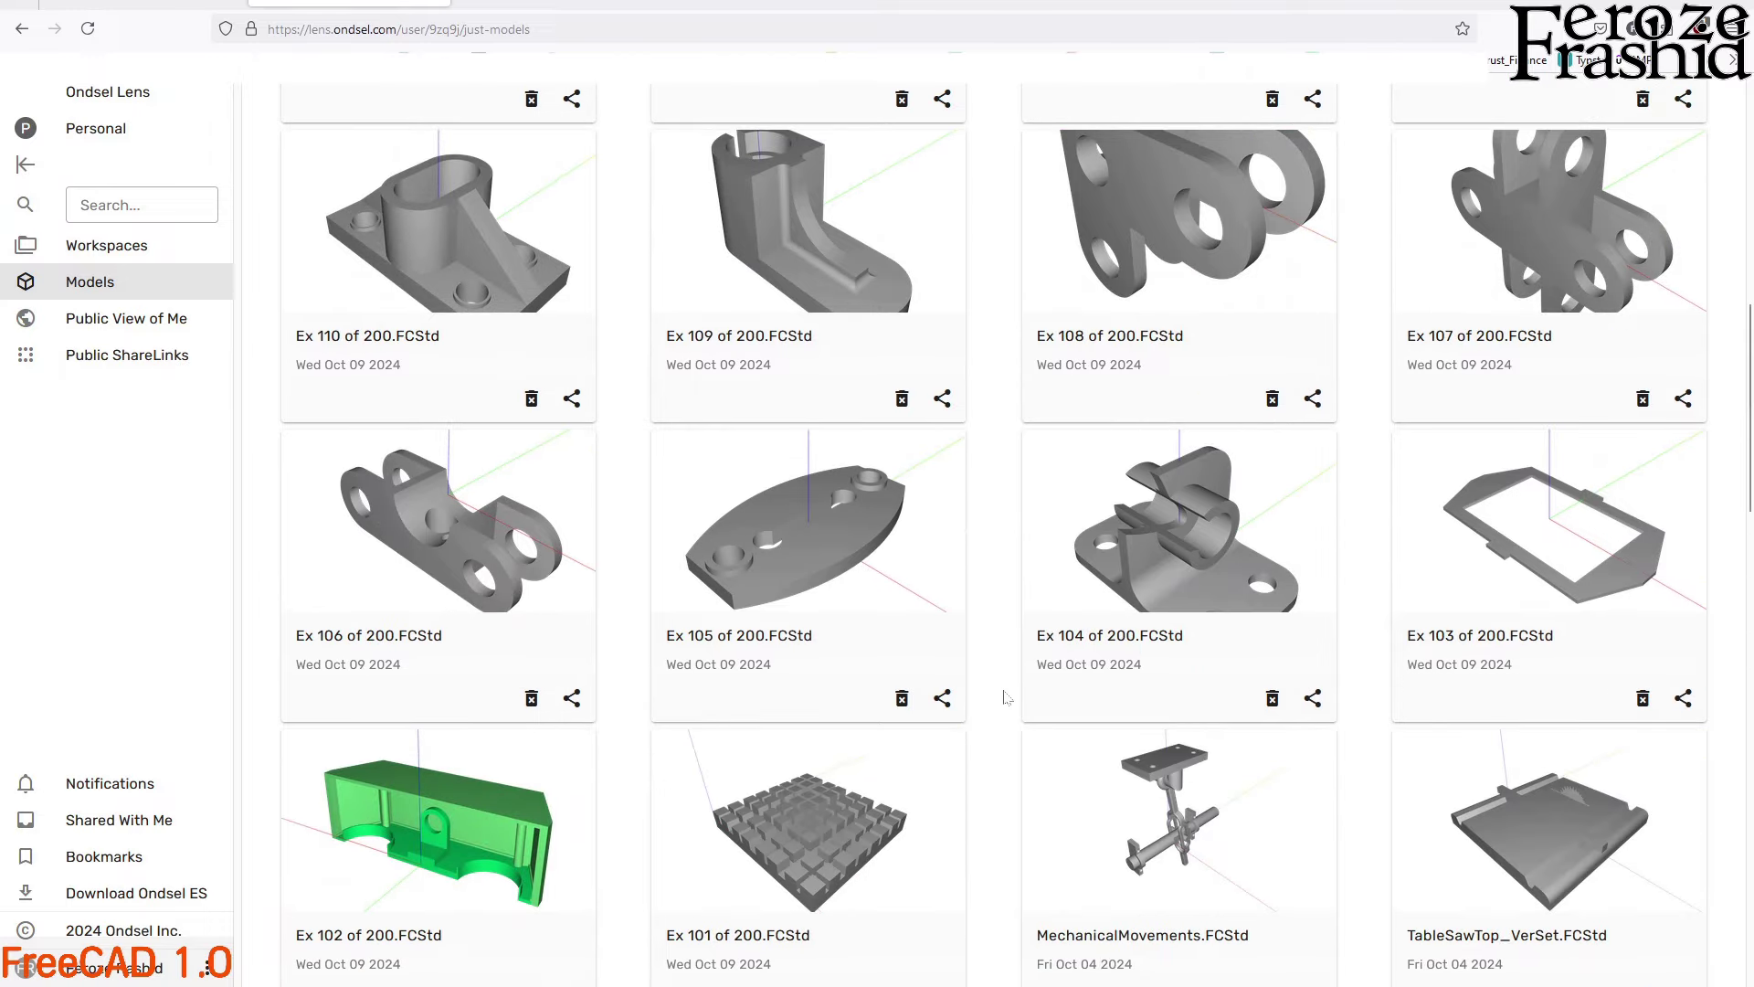
pyautogui.scroll(3, 1006, 697)
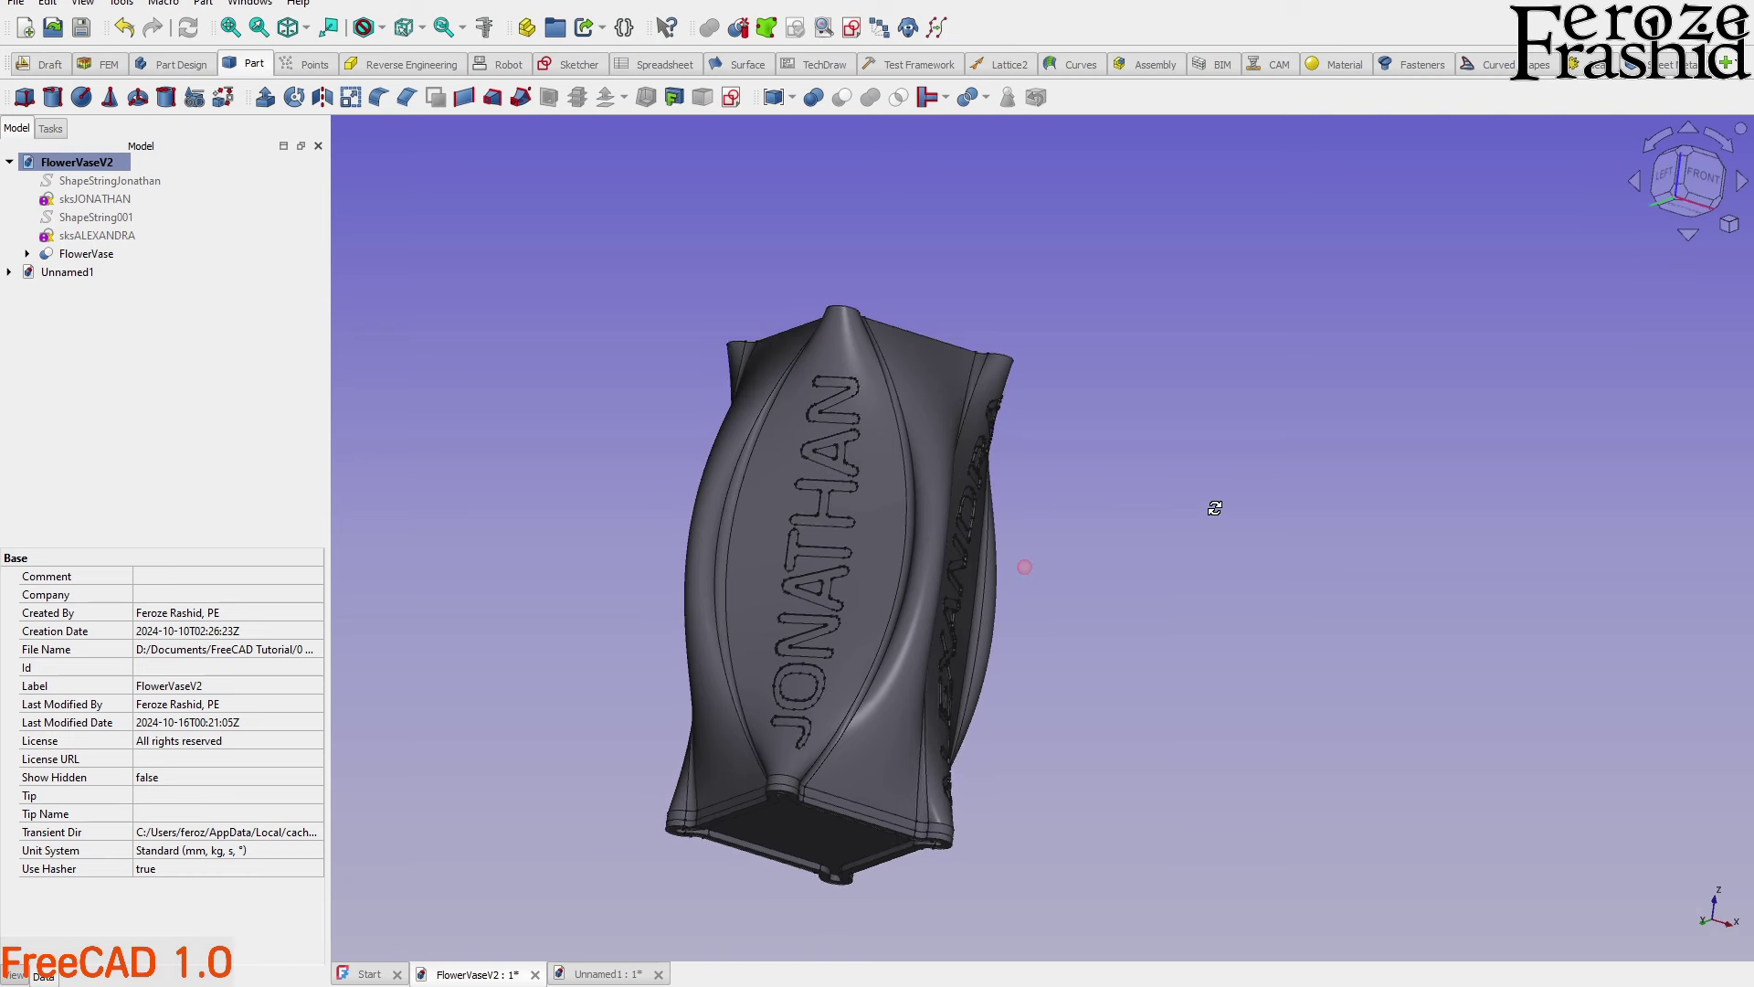
# Switch back to FreeCAD and inspect the two engraved sides of the vase in FlowerVaseV2
pyautogui.moveTo(1215, 502); pyautogui.dragTo(787, 568, button='middle')
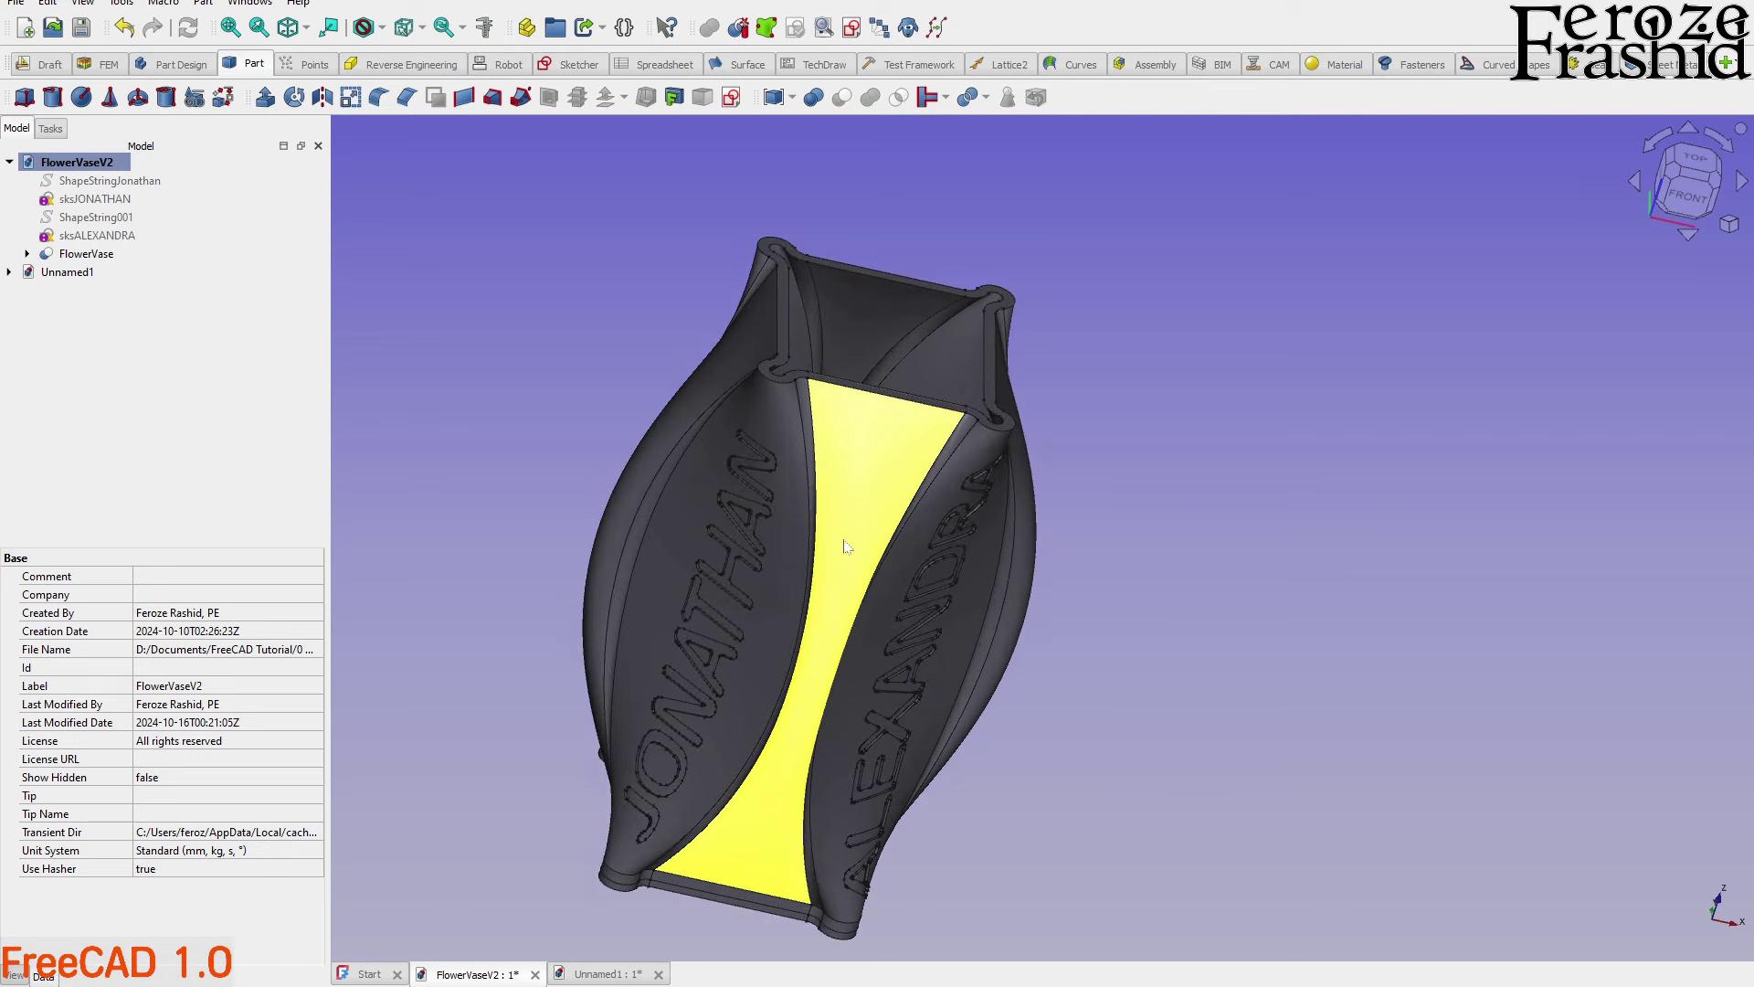
pyautogui.moveTo(856, 522); pyautogui.dragTo(809, 526, button='middle')
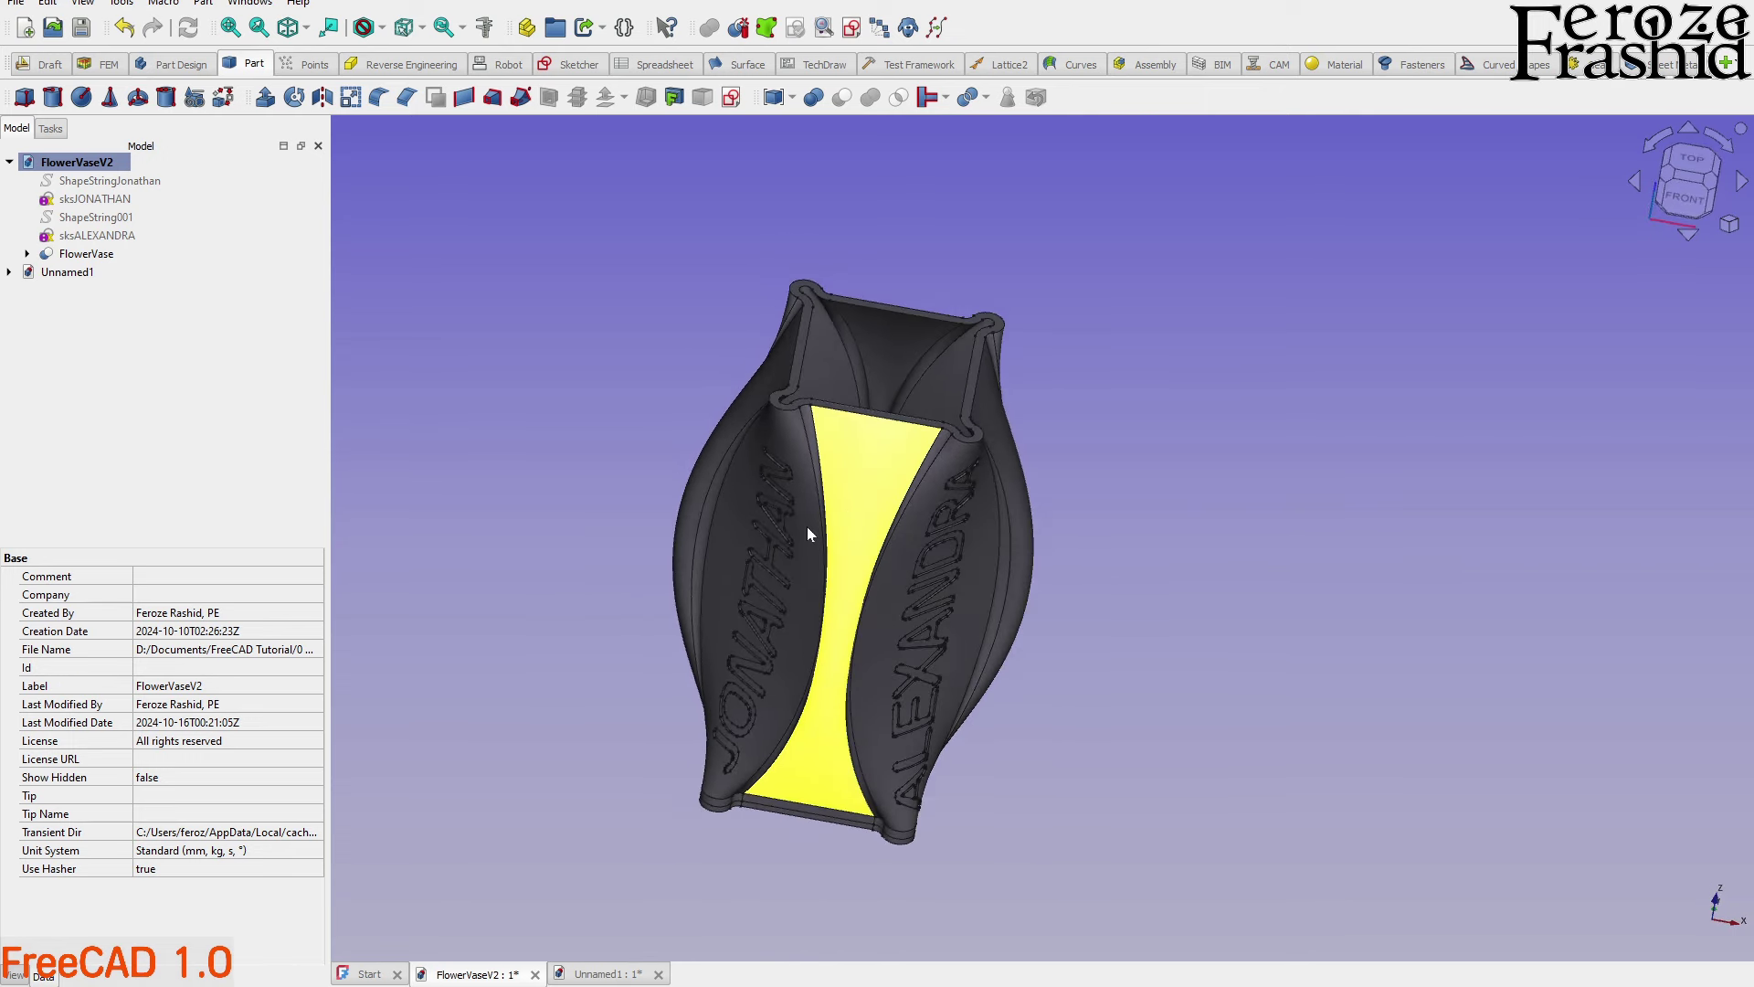